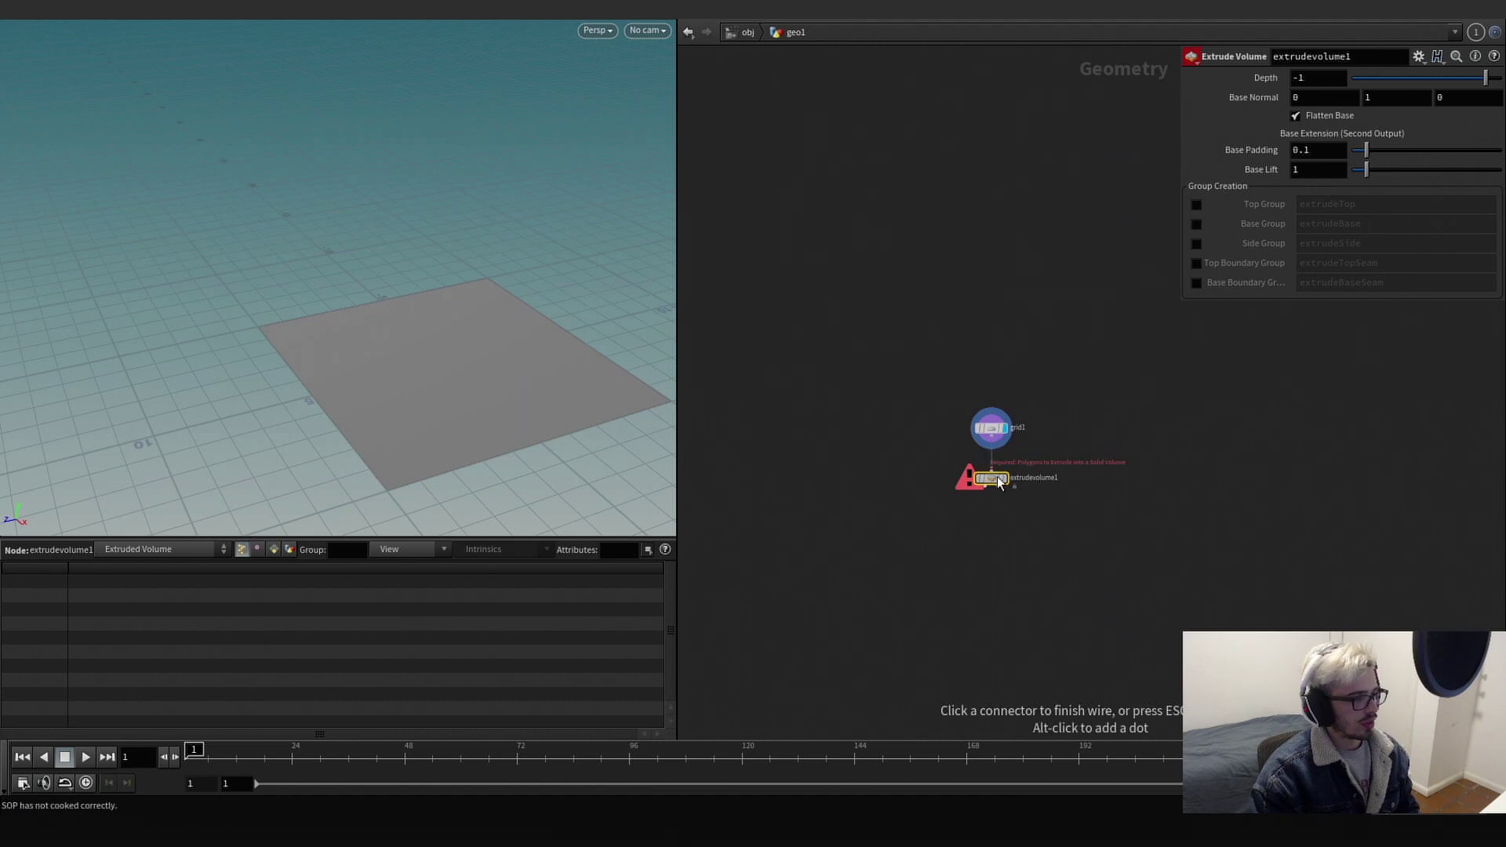
Feed the grid into the Extrude Volume node and set its depth to -2.6.
click(995, 471)
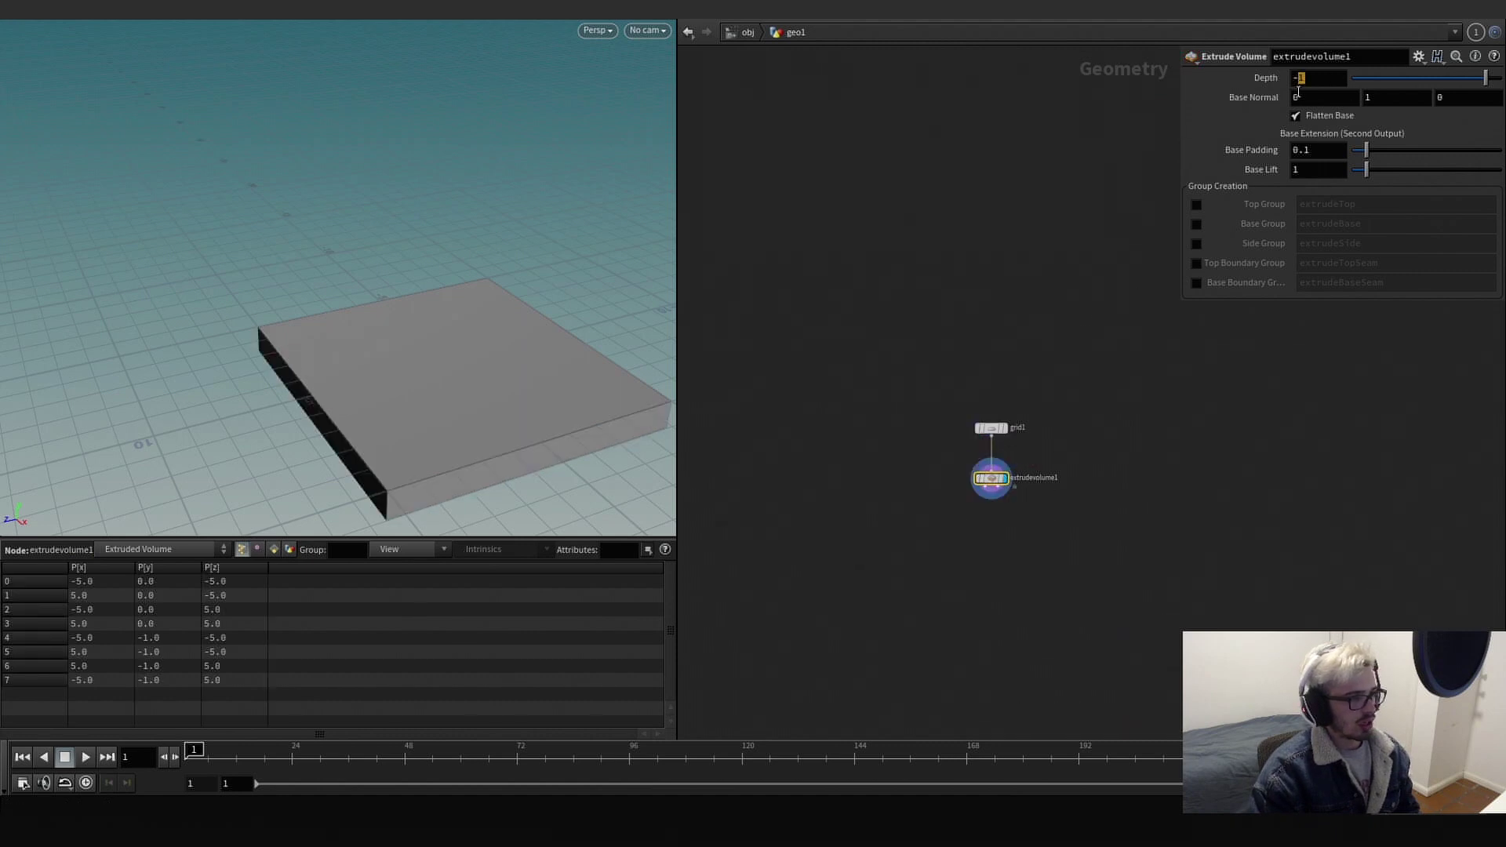
text(-2.6)
key(Return)
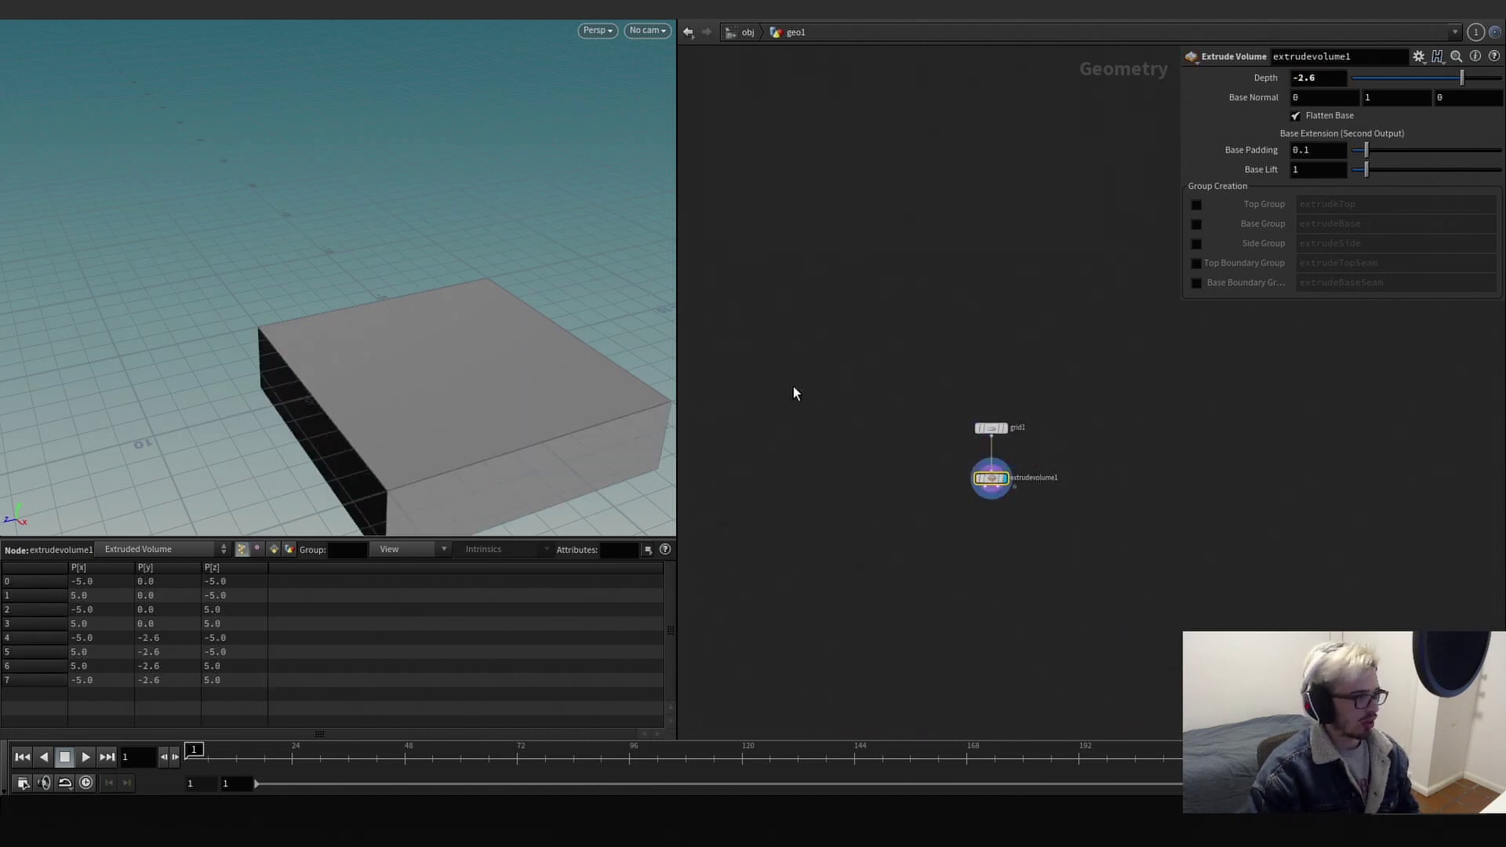
drag(620, 431, 313, 289)
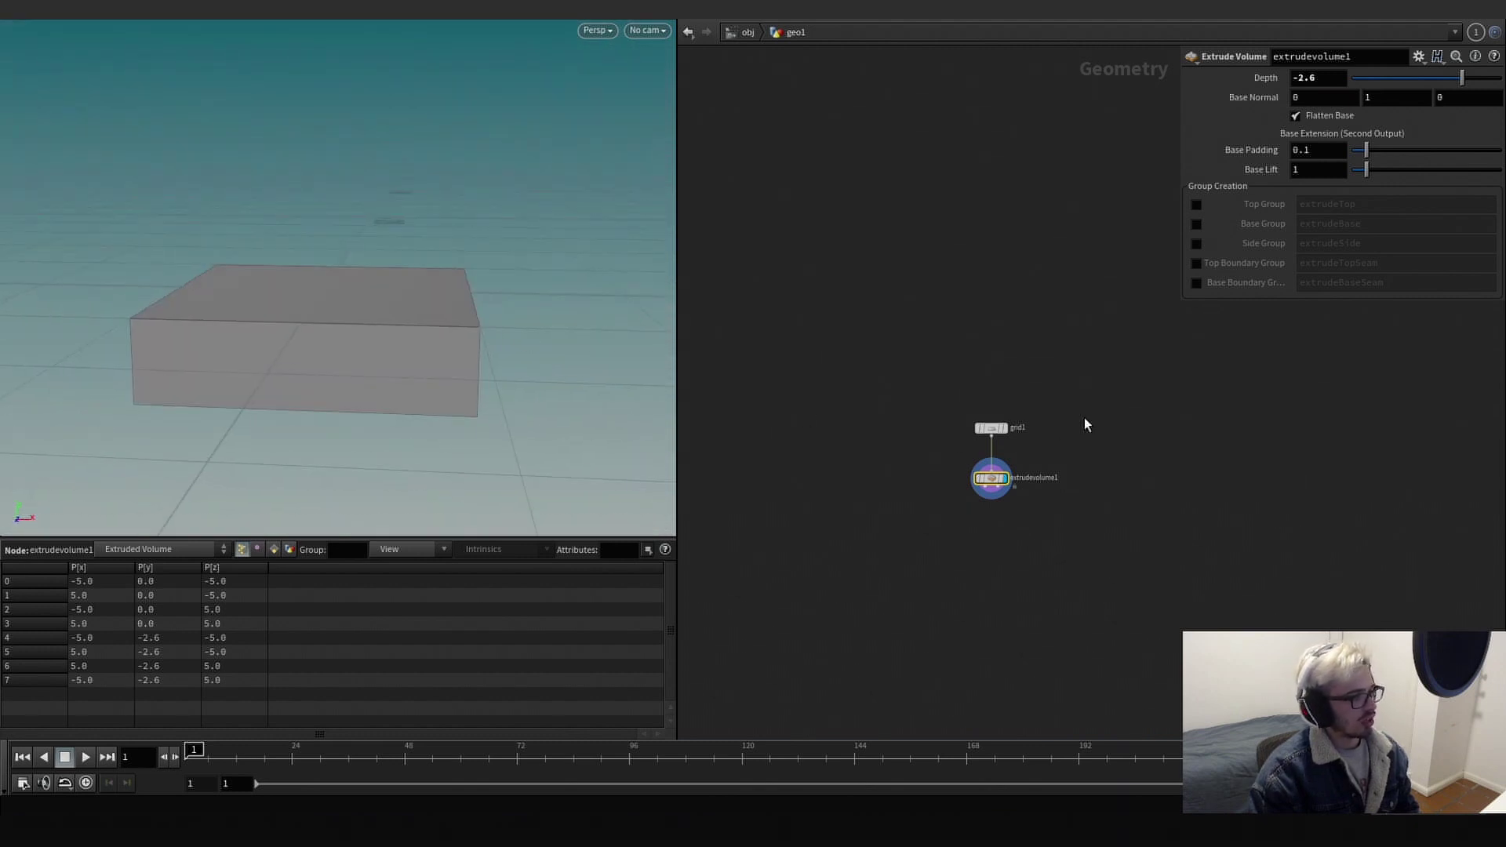
Add a Boolean node below the Extrude Volume node and connect the extruded block to its first input.
middle_drag(1075, 483, 957, 434)
key(Tab)
text(bo)
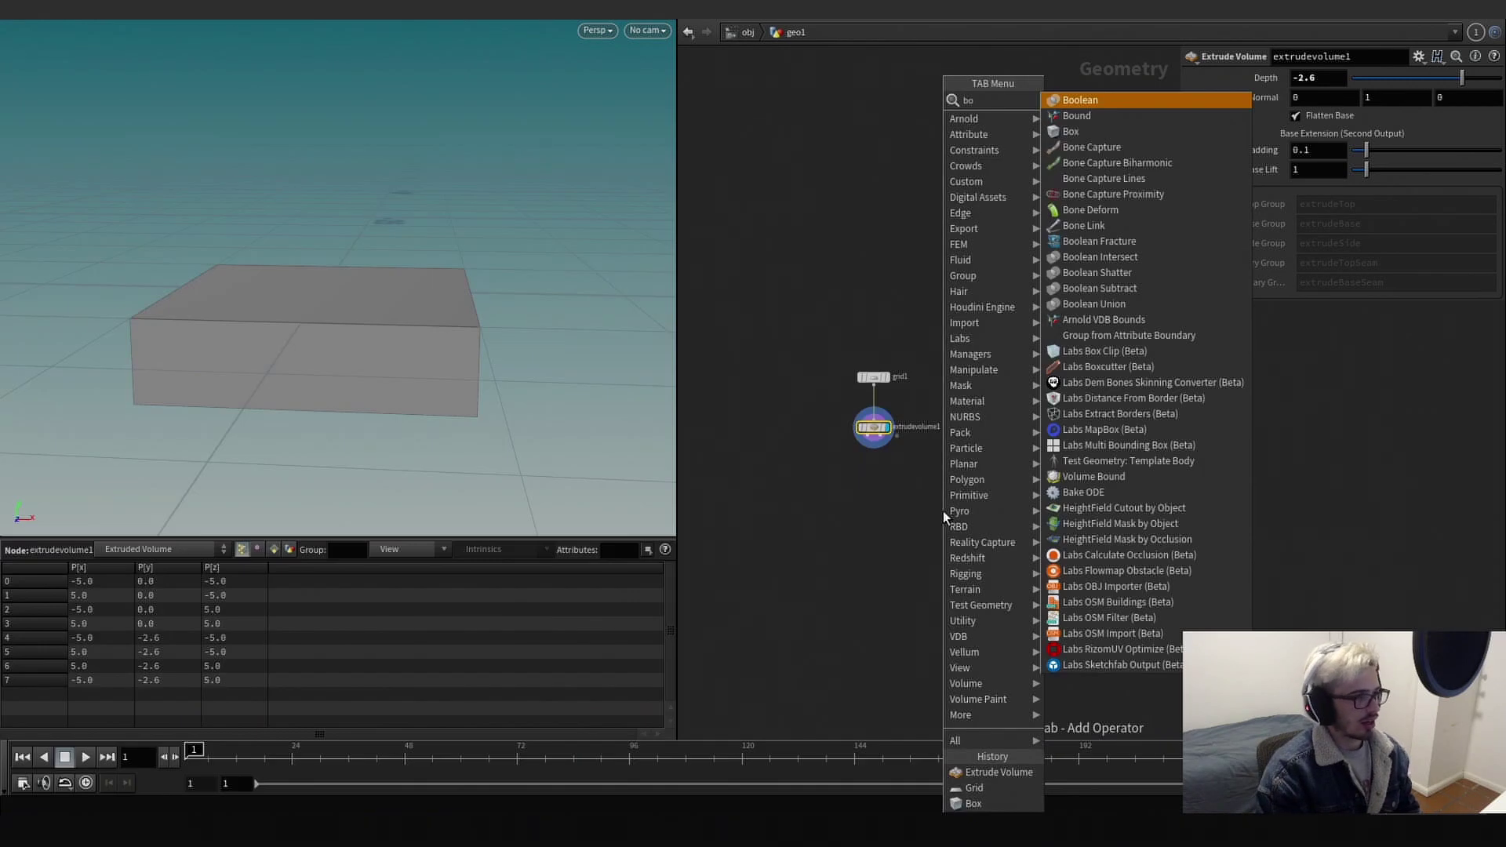
key(Return)
click(883, 578)
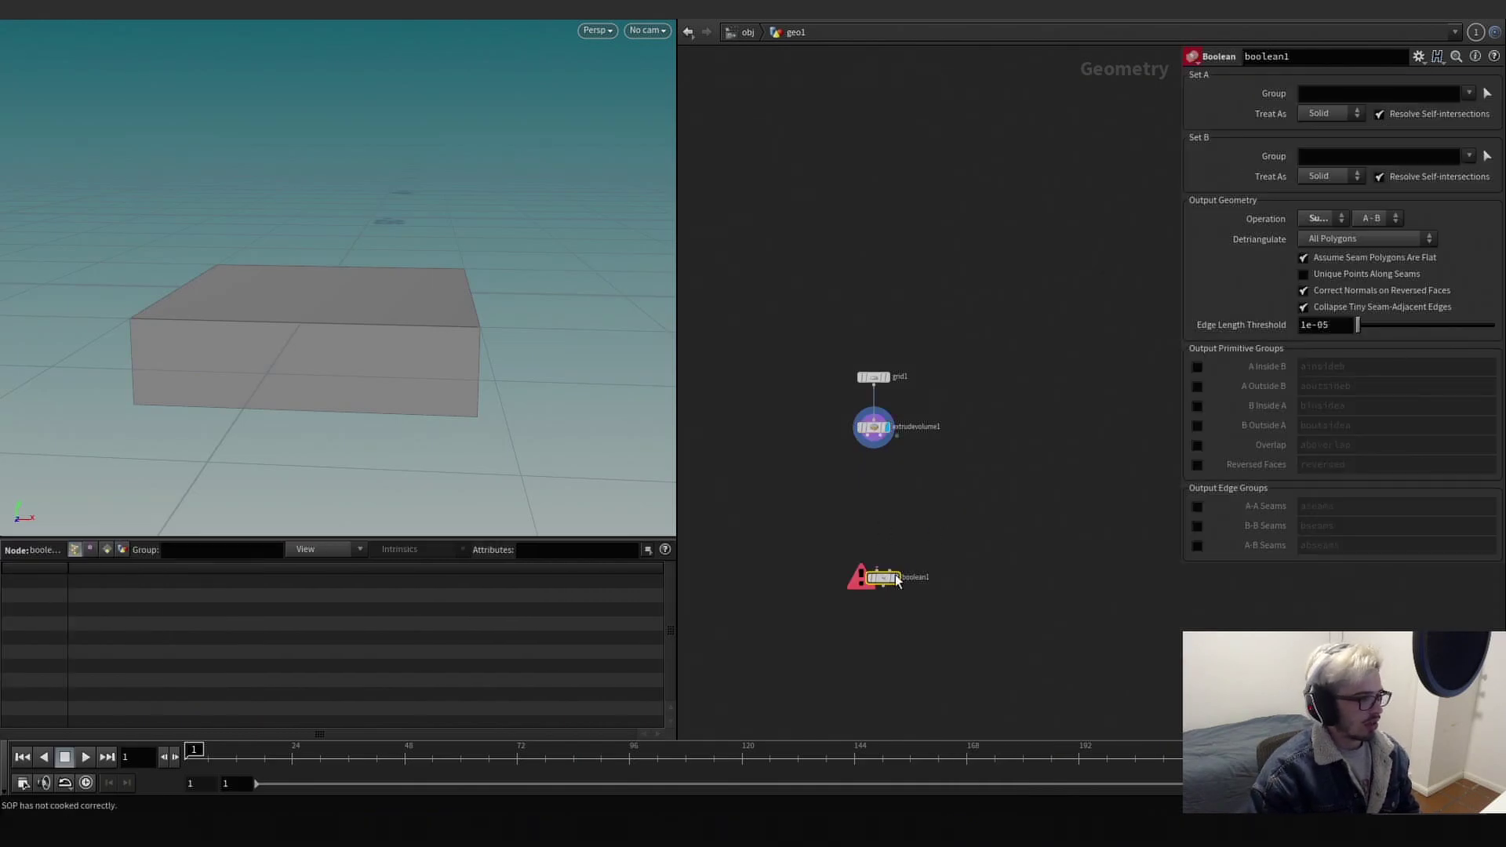
drag(888, 581, 881, 601)
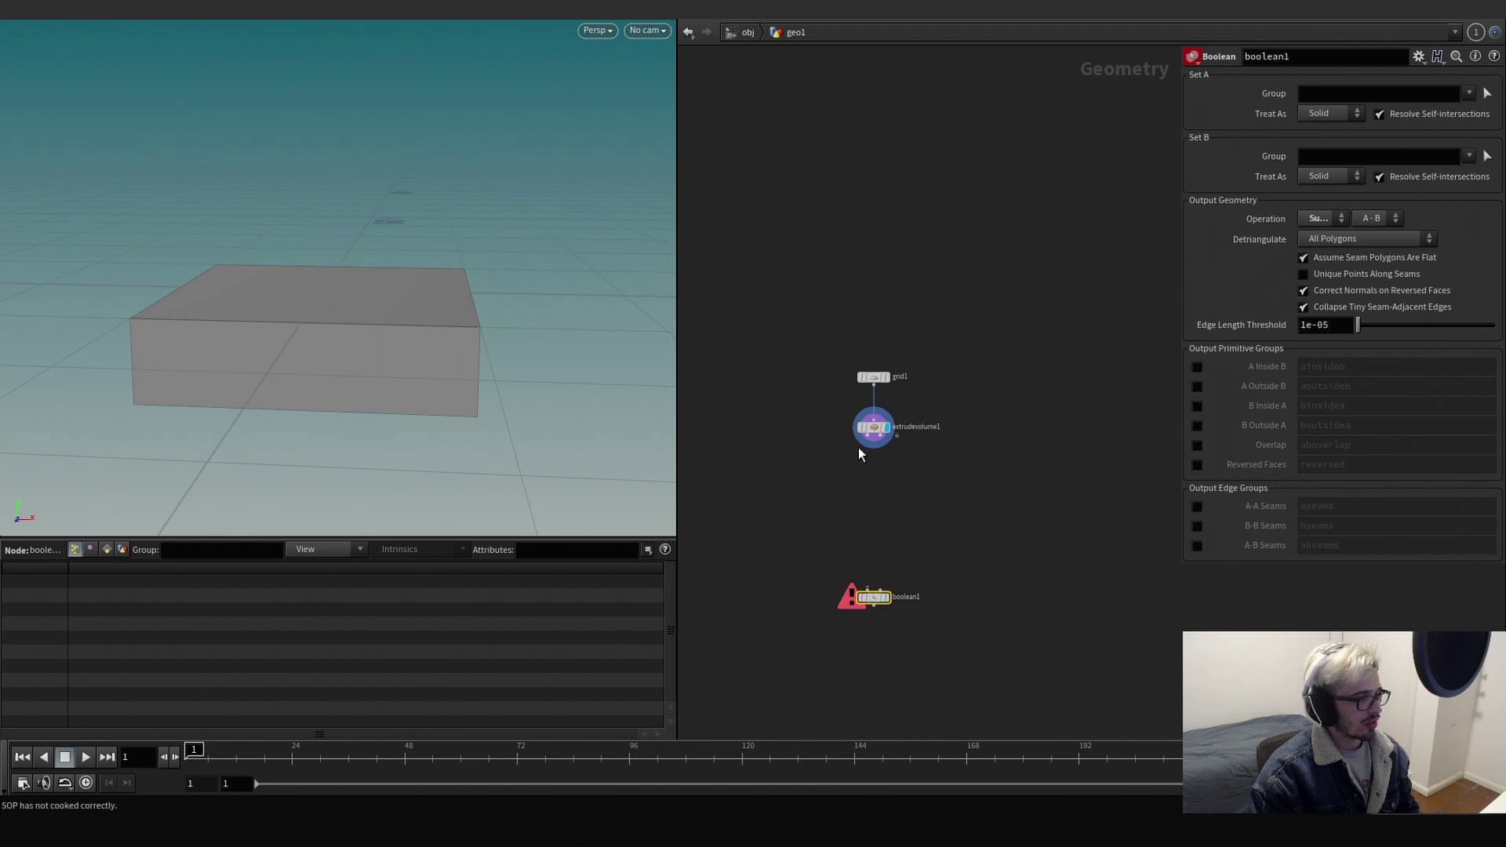
click(873, 446)
click(871, 582)
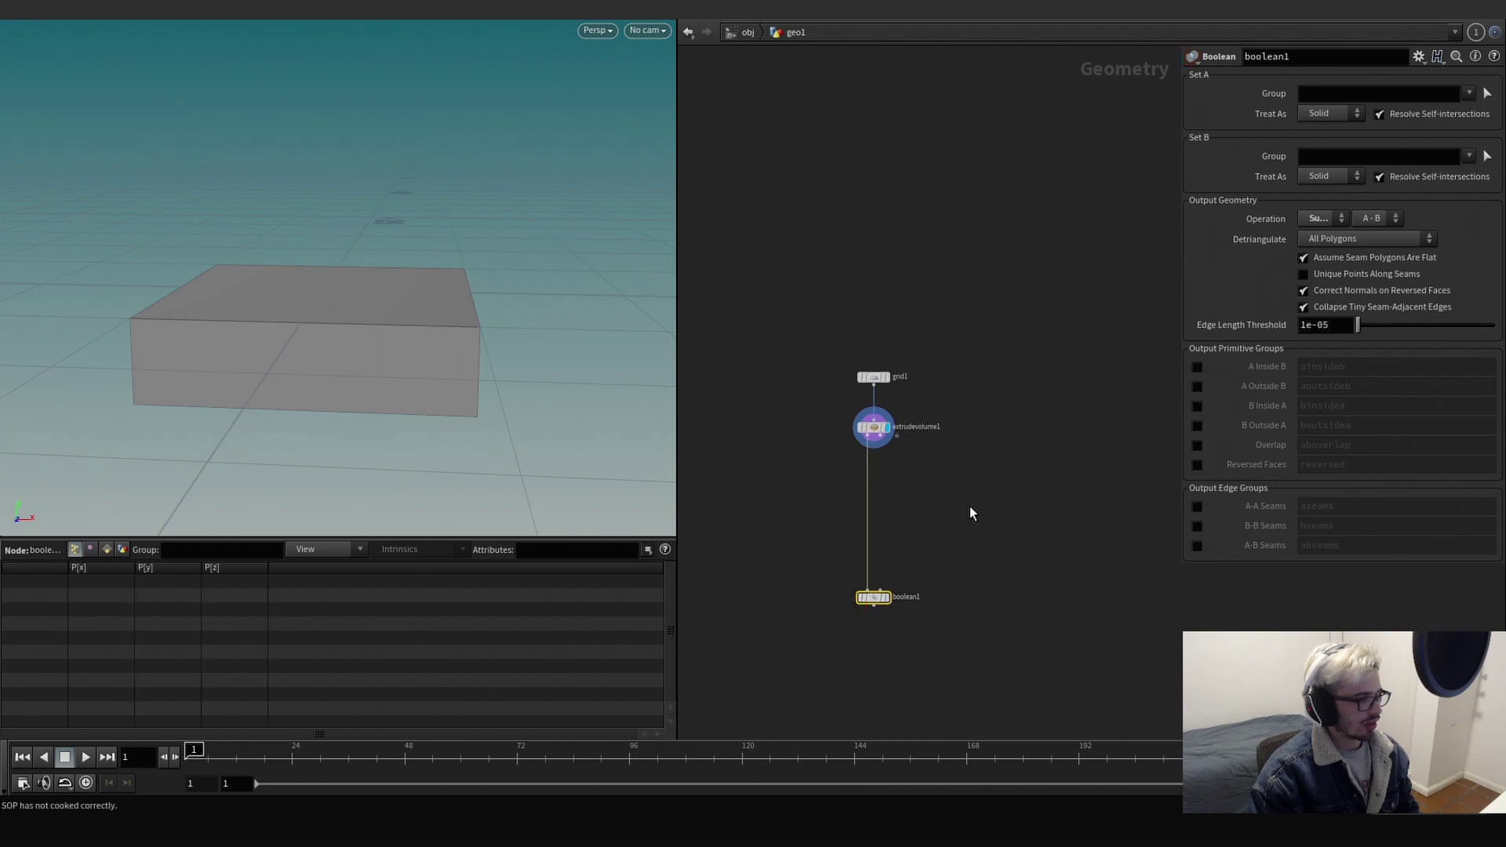
Add a Line node beside the Extrude Volume node.
key(Tab)
text(line)
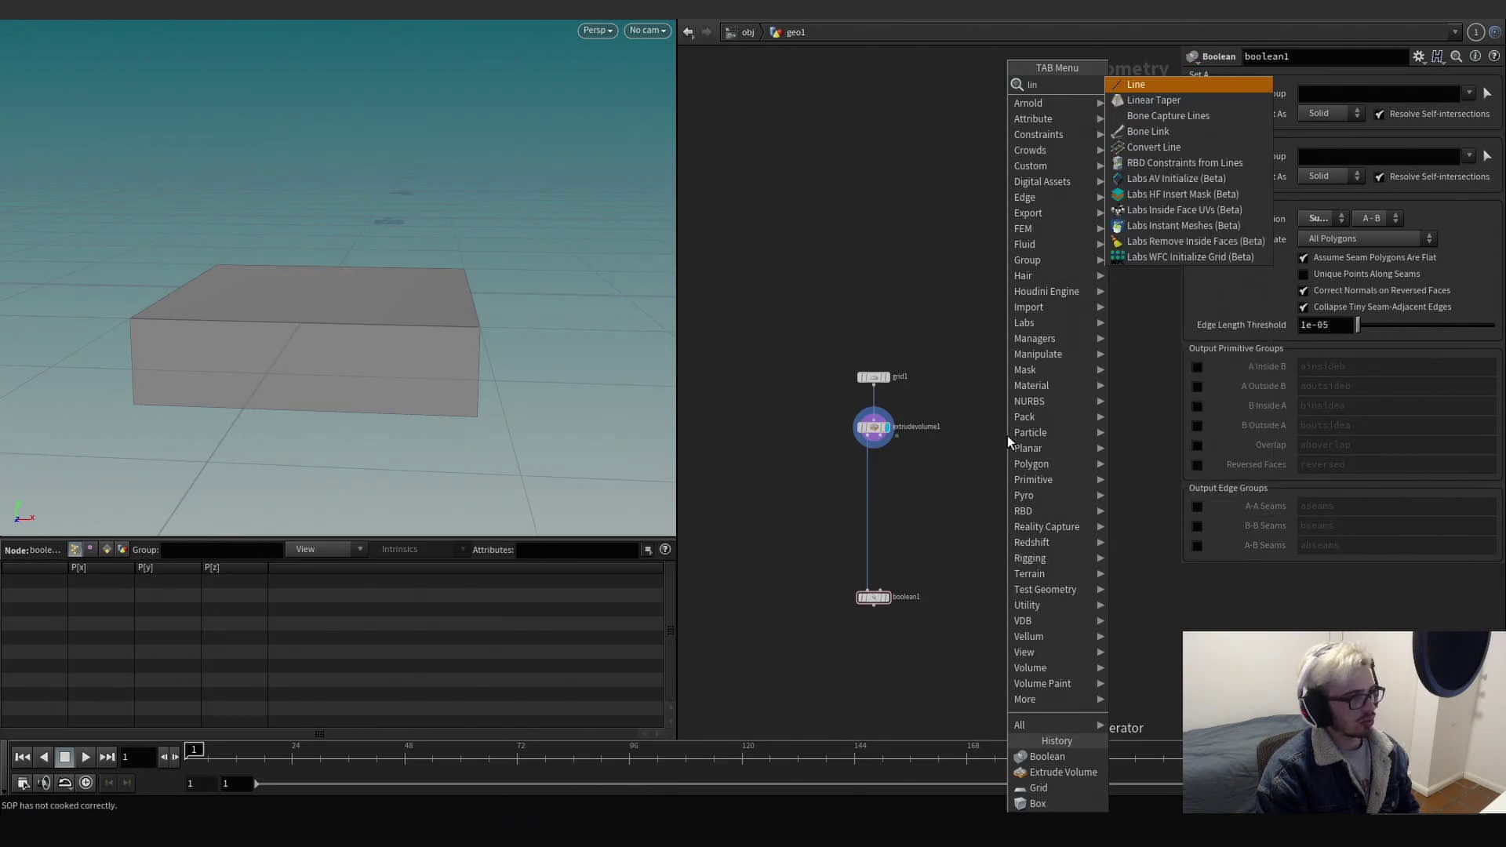
key(Return)
click(1007, 436)
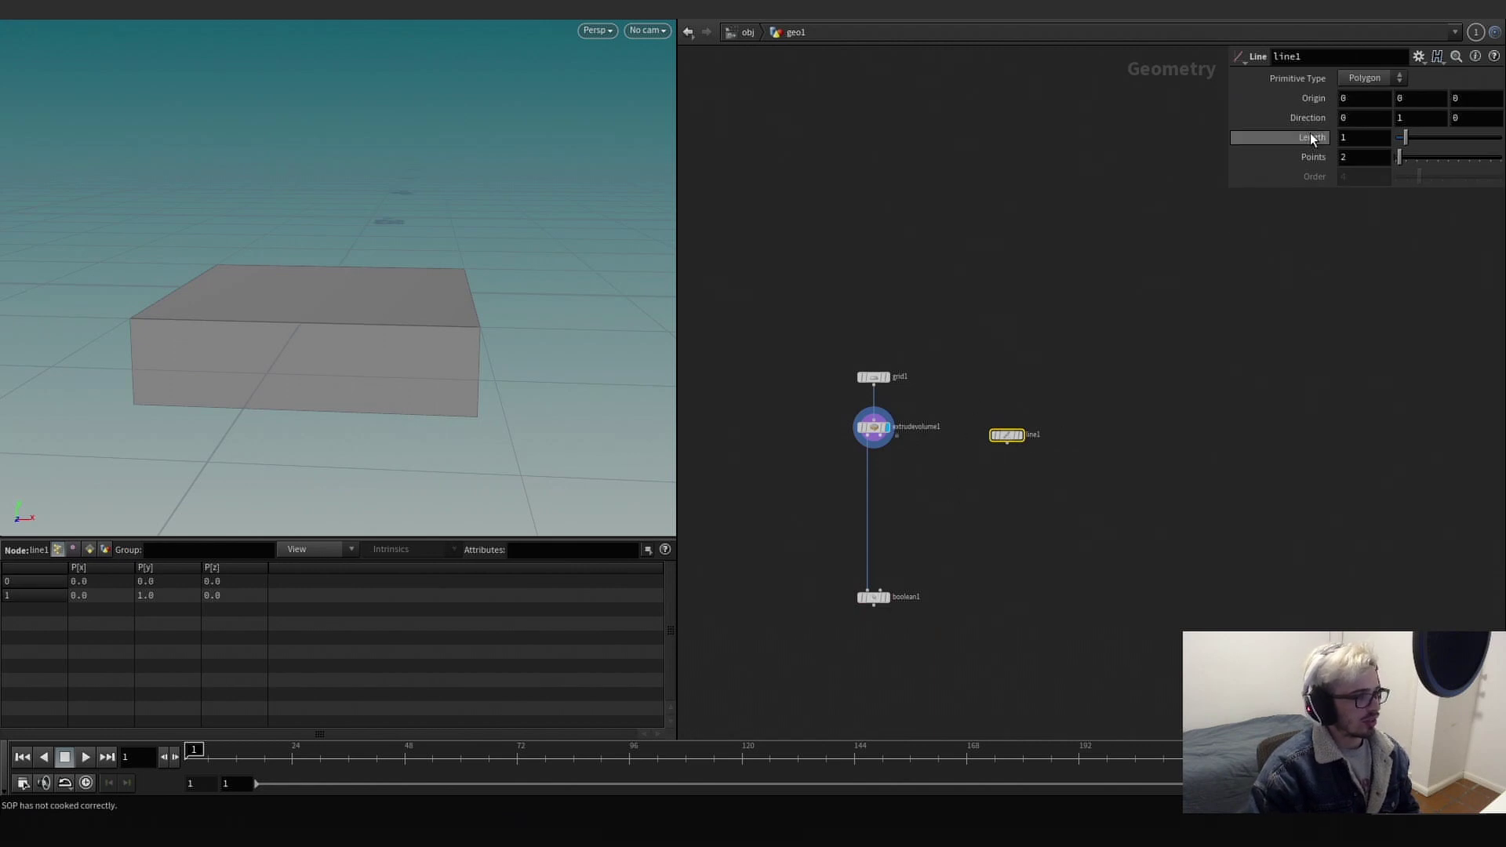
Toggle the stowbars so the full interface with its shelves and viewport tools is shown.
key(Tab)
text(tog)
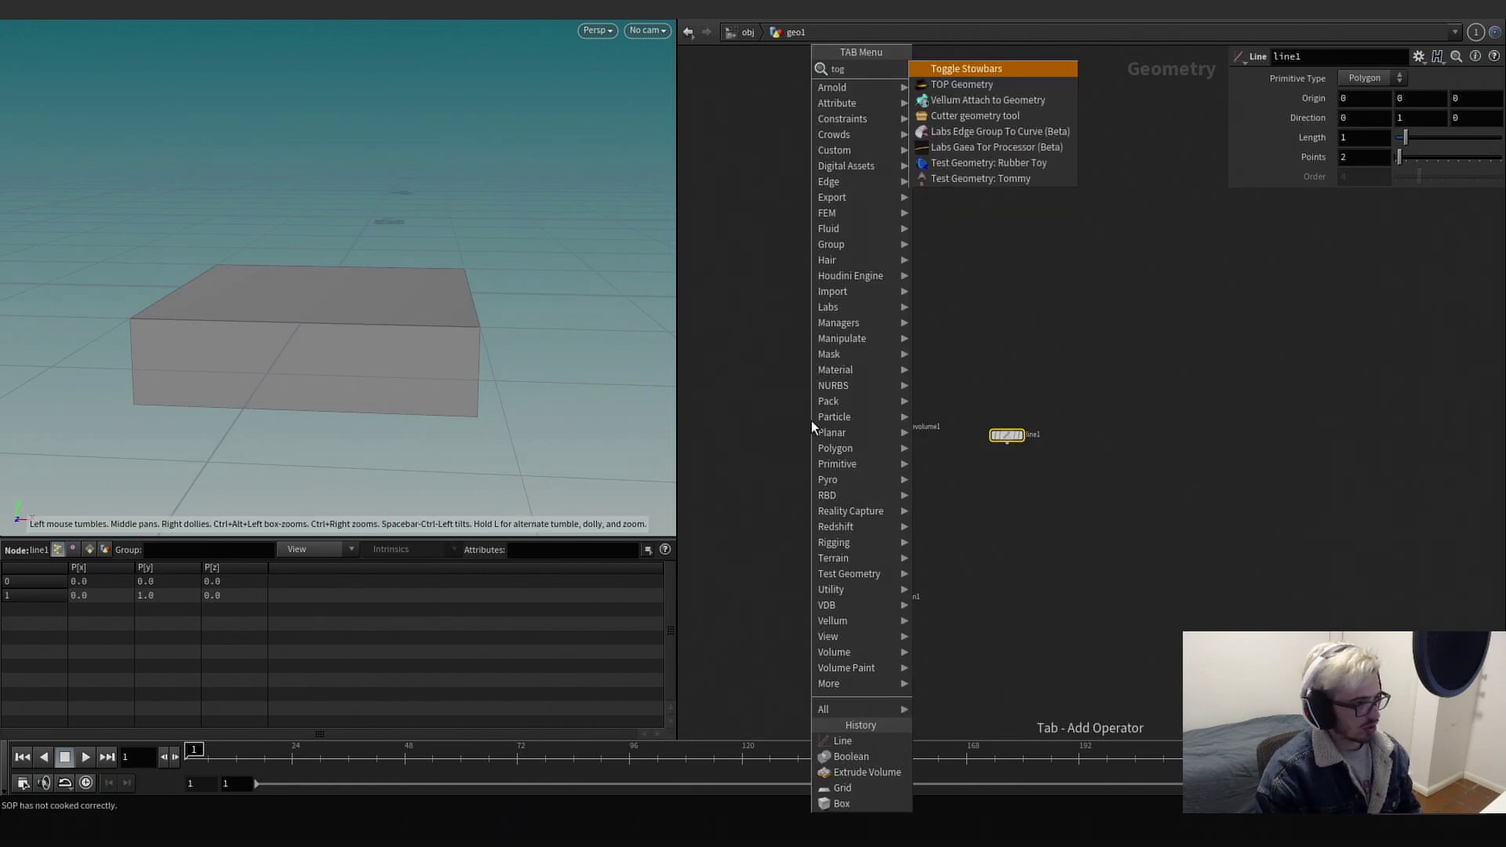
key(Return)
click(11, 390)
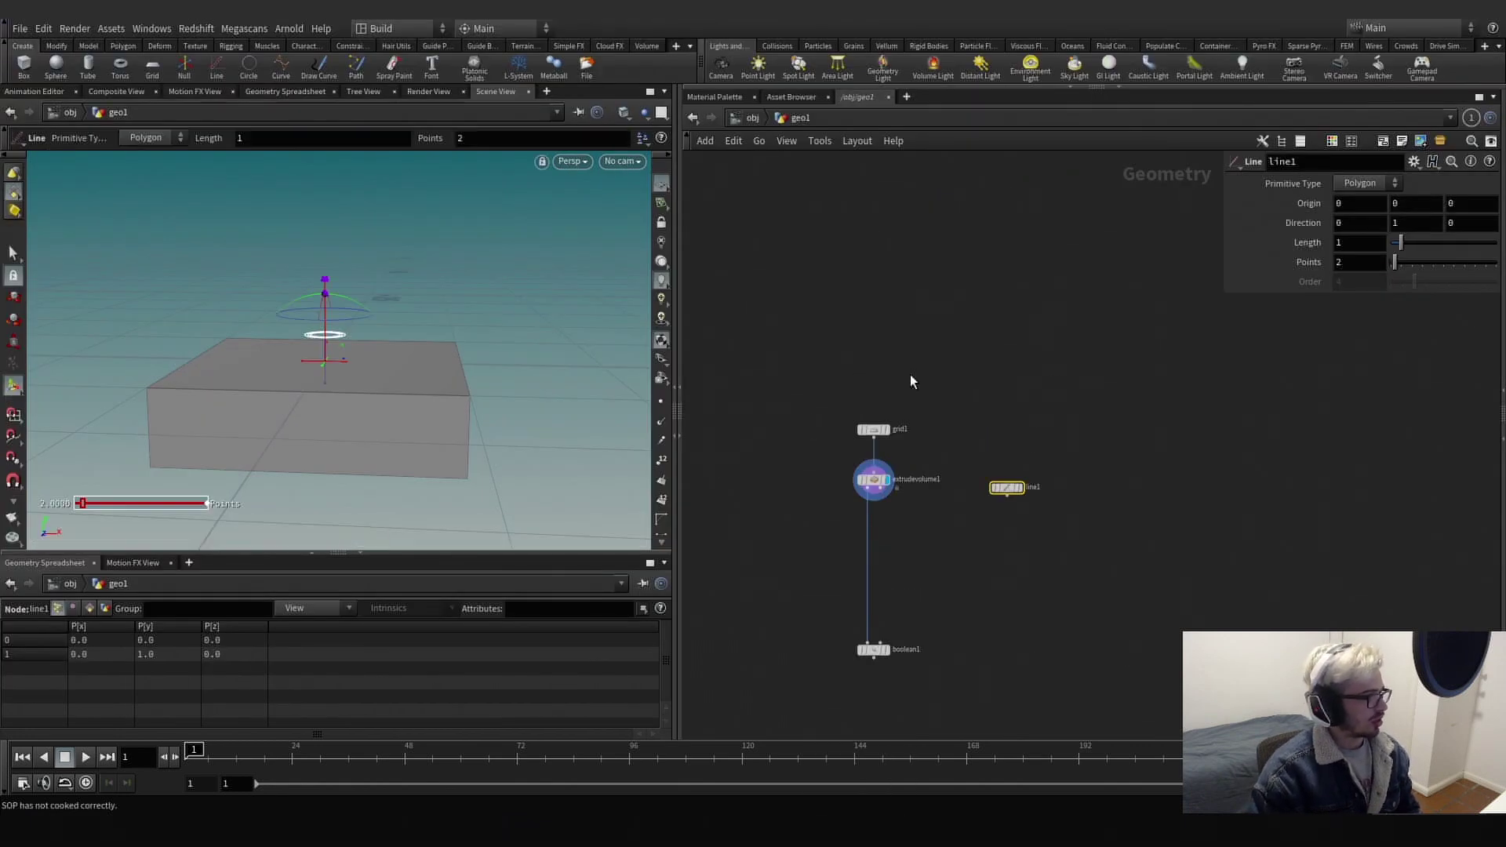
Set the line's direction to 0, 0, 1 so it runs along the Z axis.
drag(1071, 423, 922, 552)
mouse_move(302, 346)
alt+mouse_down()
mouse_move(237, 355)
mouse_move(289, 303)
mouse_move(270, 295)
mouse_move(223, 370)
mouse_move(253, 329)
mouse_move(245, 371)
alt+mouse_up()
drag(1140, 443, 965, 567)
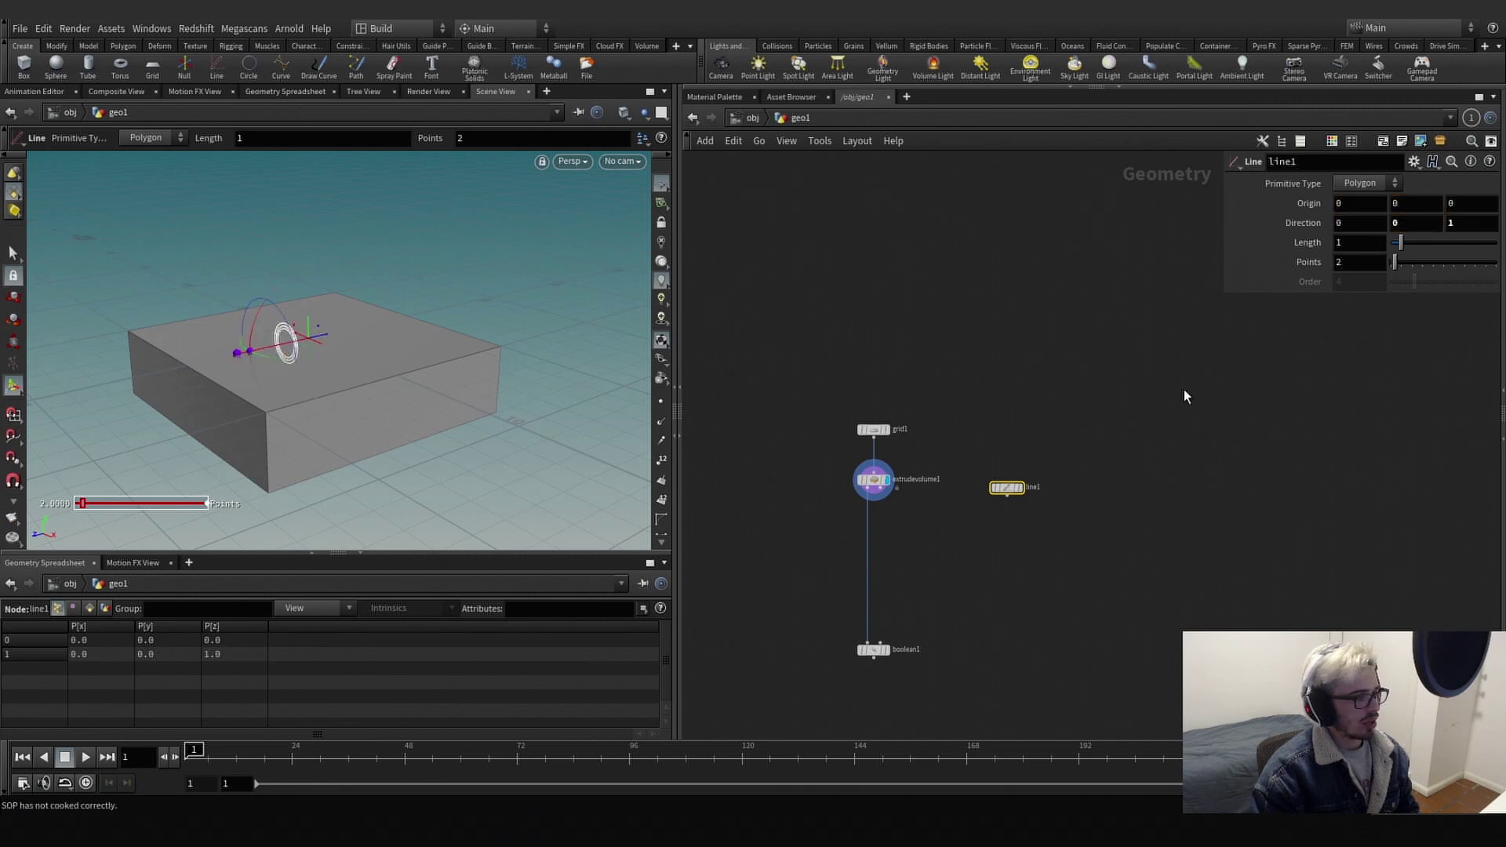
Copy the grid's X size parameter and paste it into the line's length as a relative reference.
drag(951, 384, 838, 444)
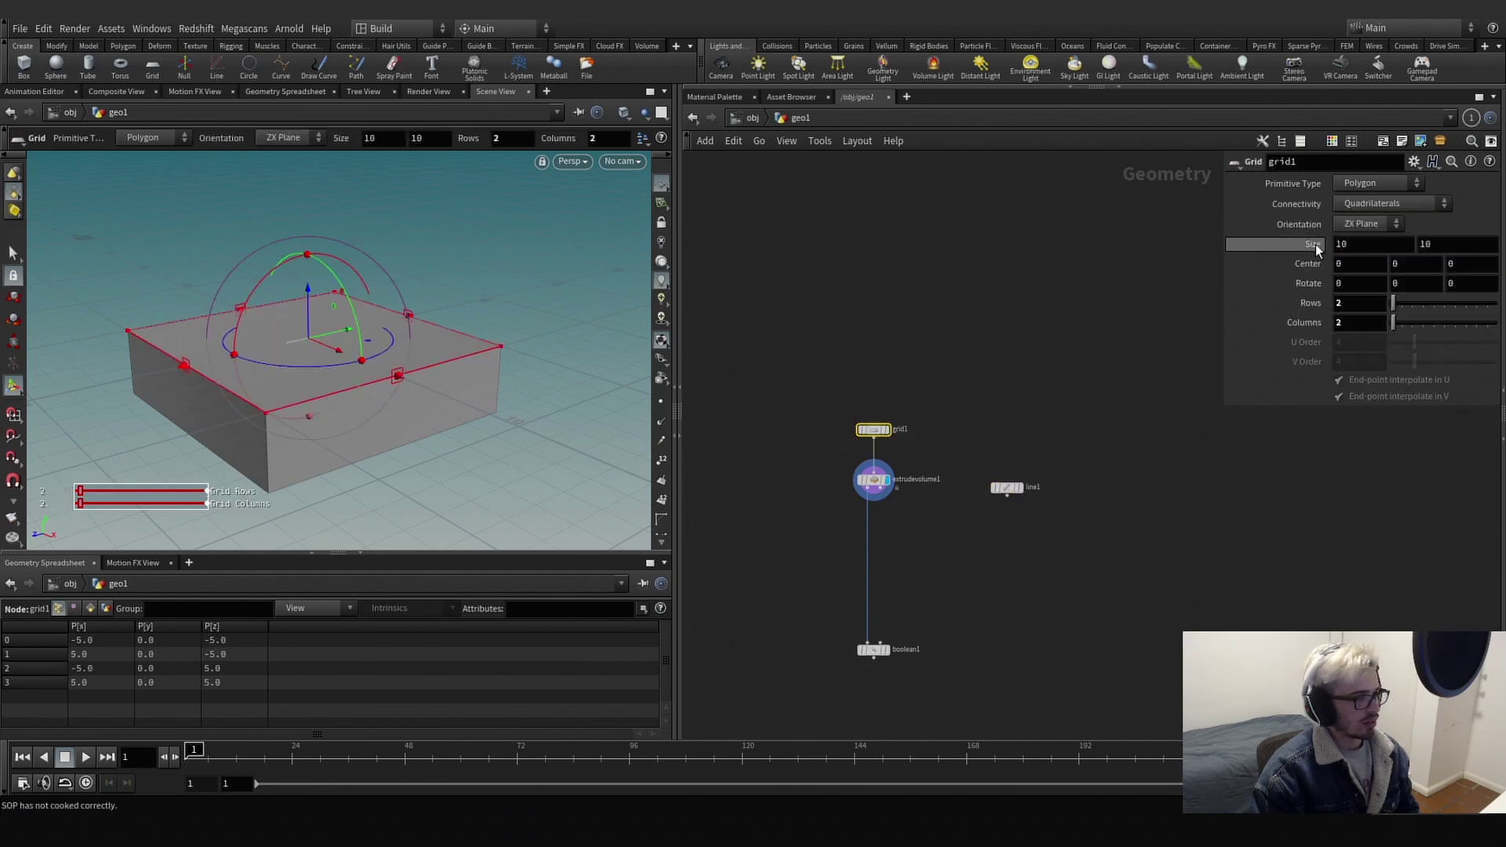
right_click(1346, 244)
click(1332, 350)
drag(1076, 442, 914, 584)
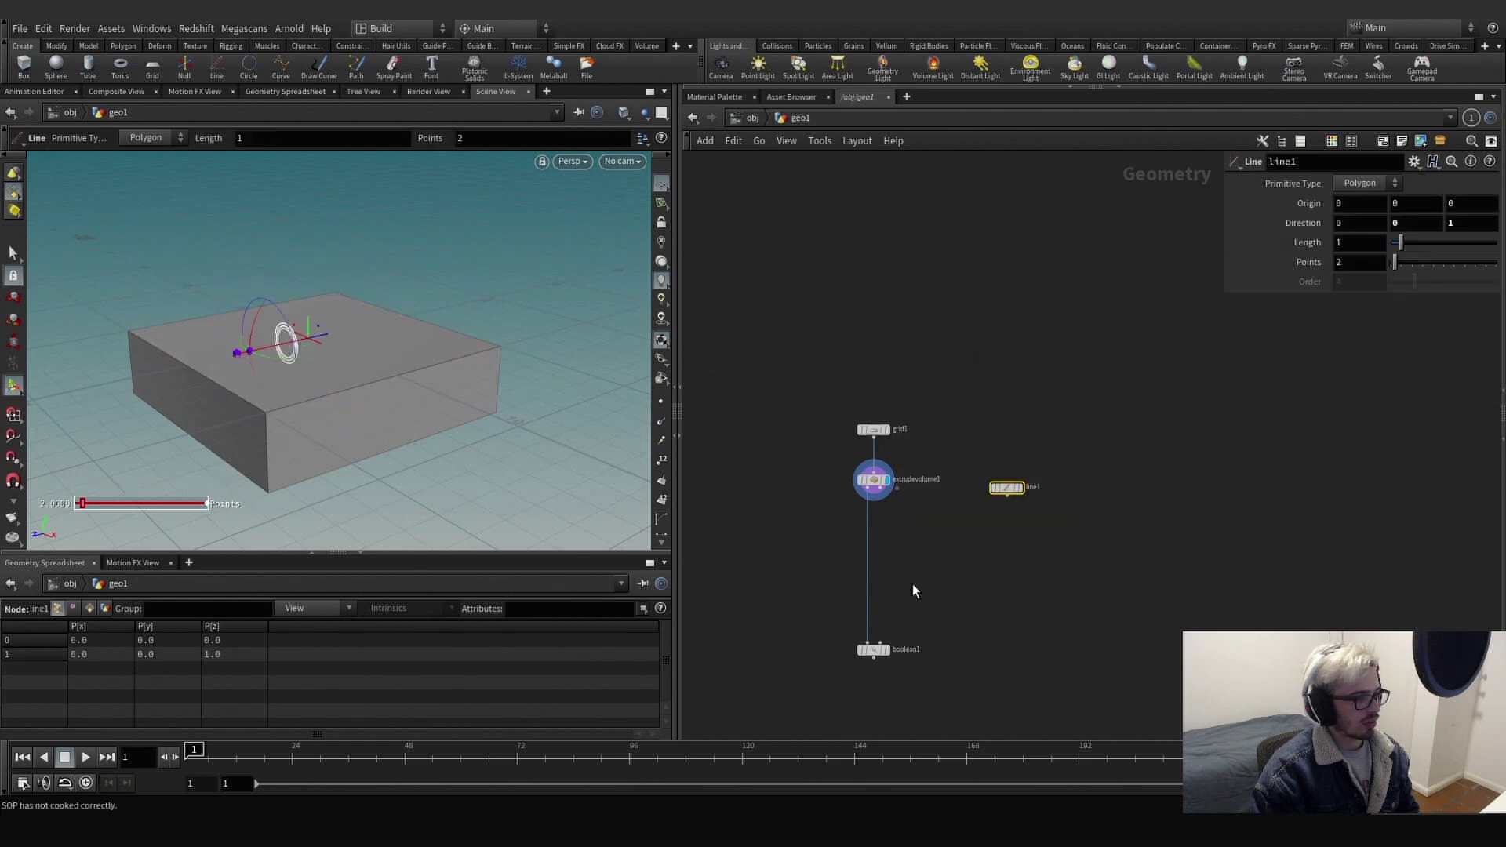
right_click(1307, 243)
click(1342, 391)
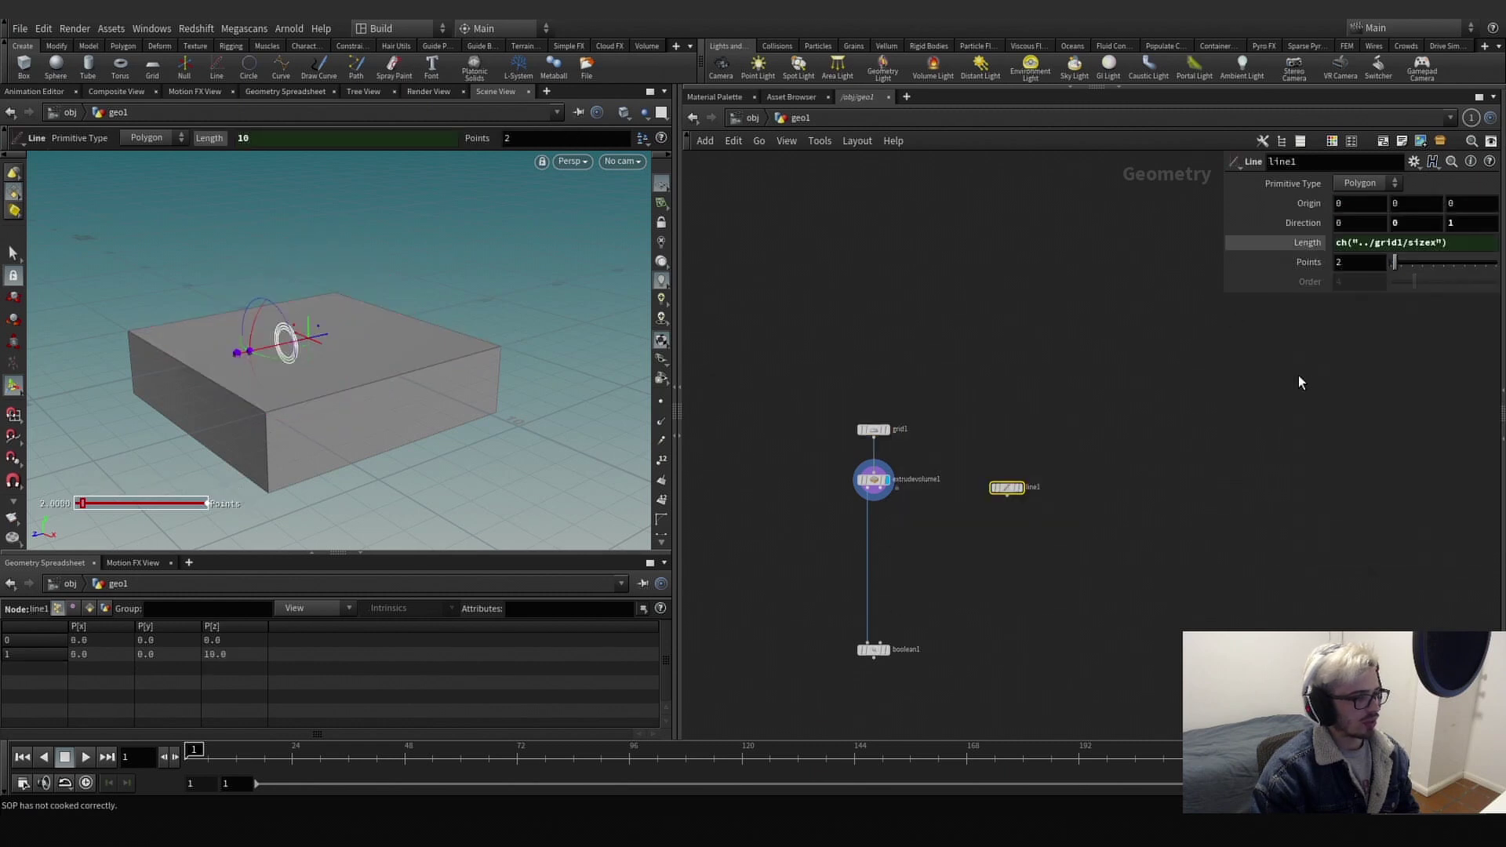
Move the line's origin past the block's edge, to about -7.52 in Z.
alt+drag(384, 464, 310, 372)
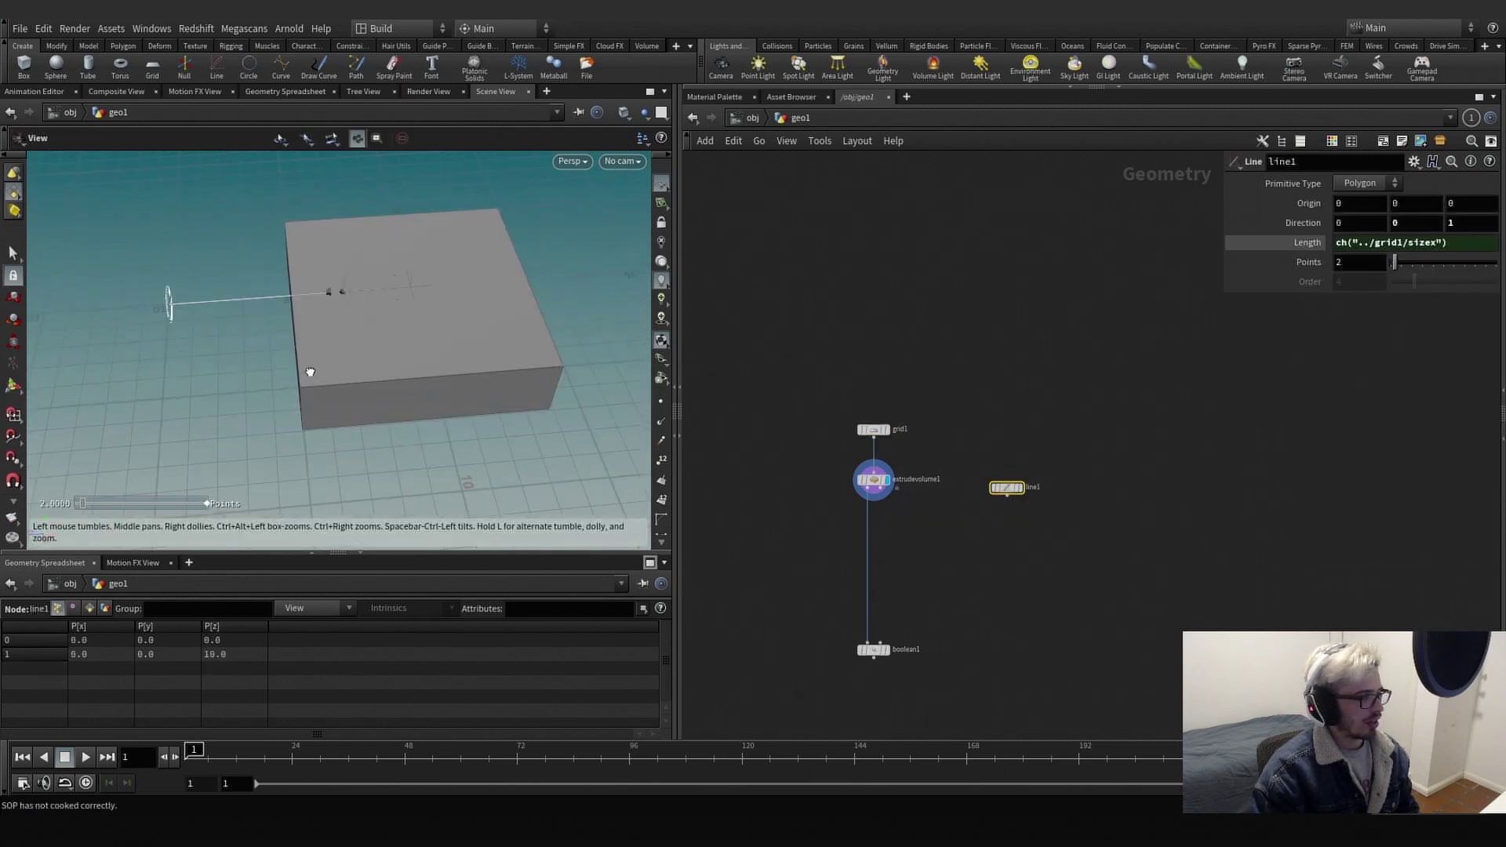
drag(336, 289, 608, 280)
key(Return)
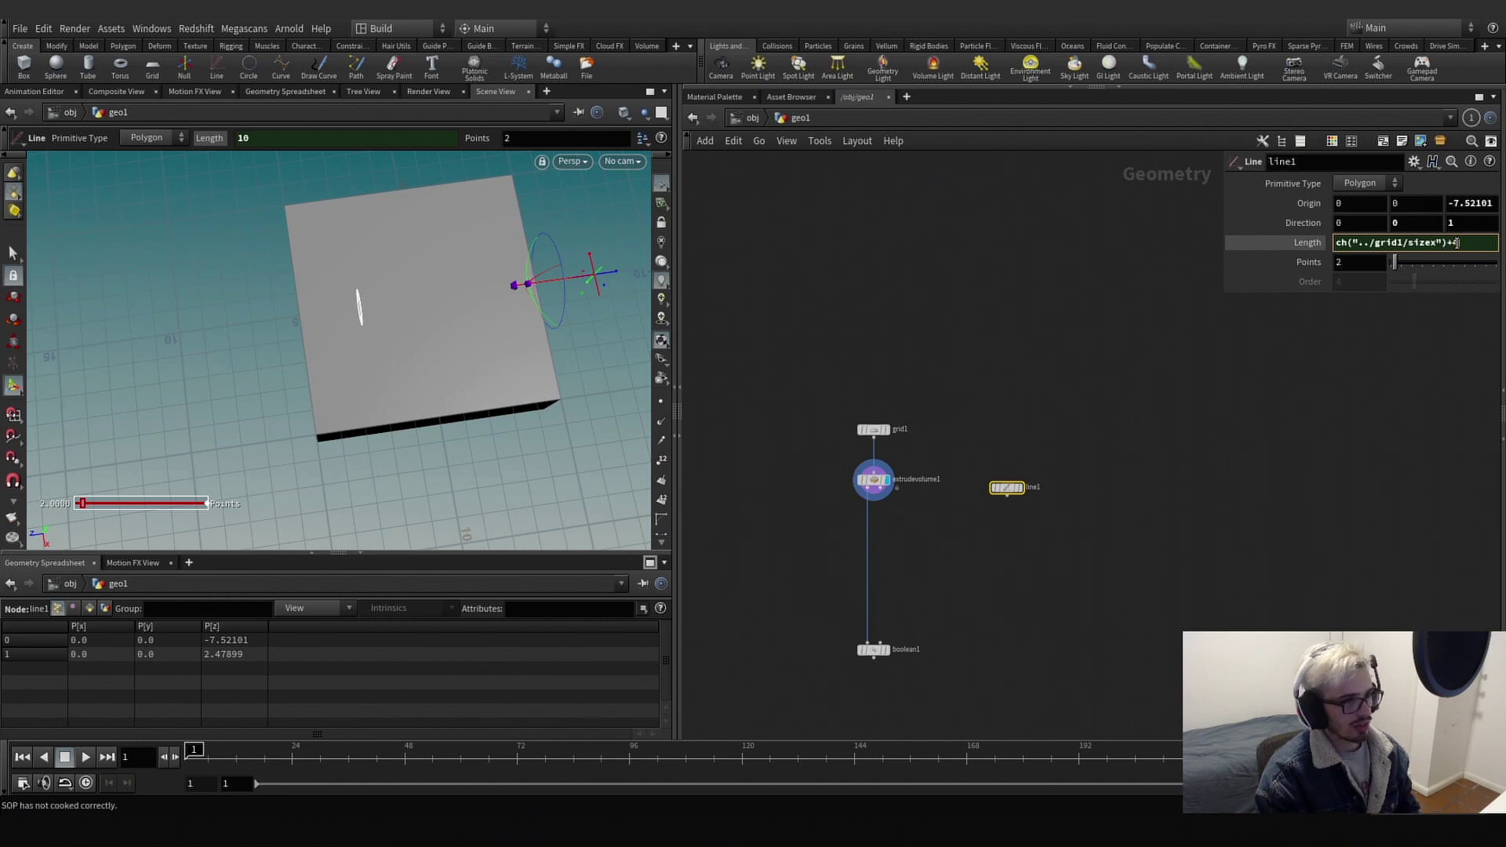
Extend the line's length expression to ch("../grid1/sizex")+4.
text(40)
key(Return)
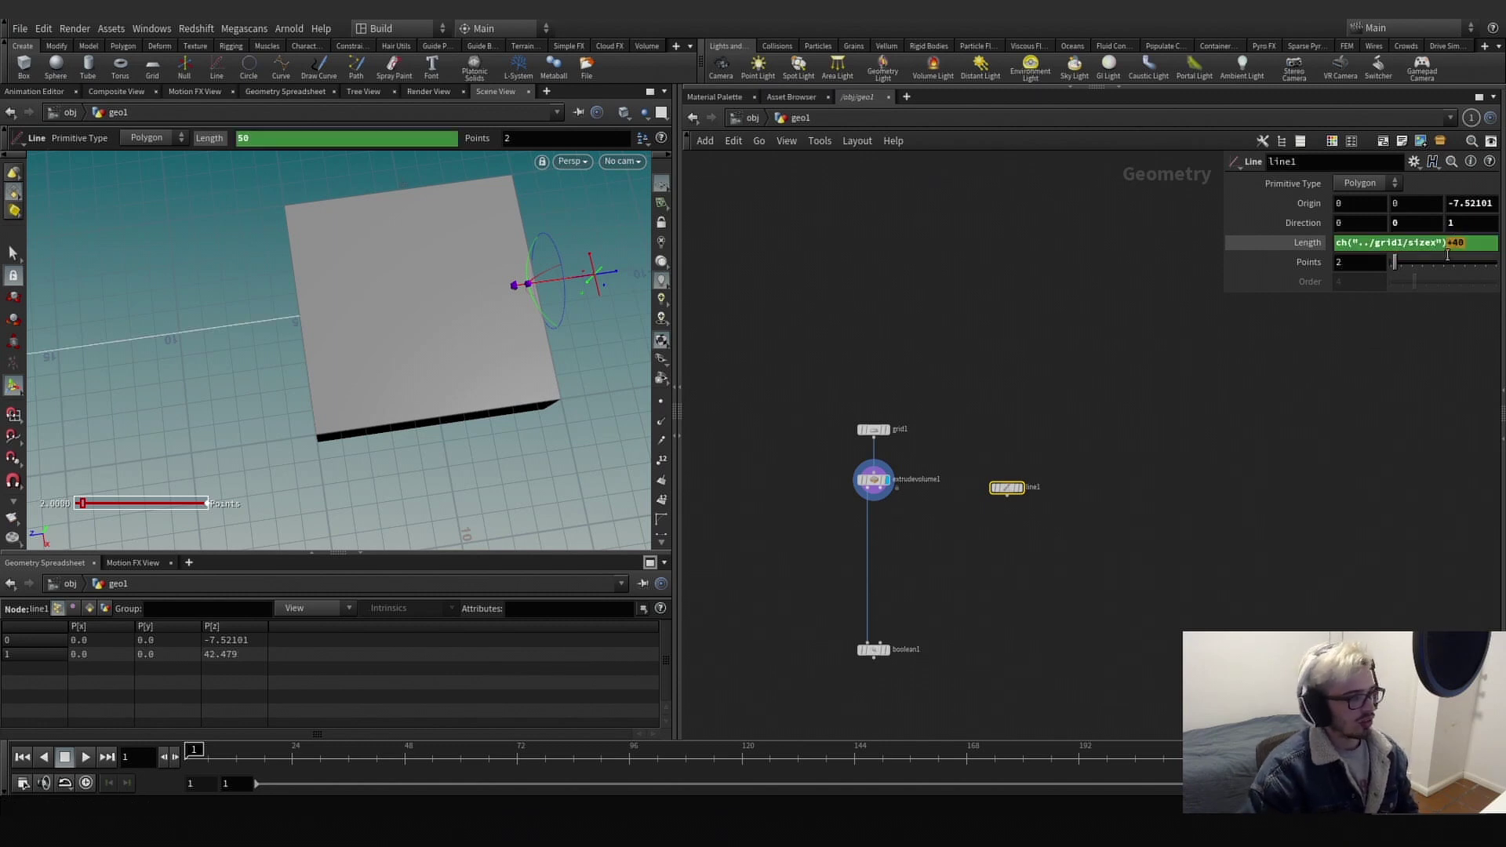
key(BackSpace)
key(Return)
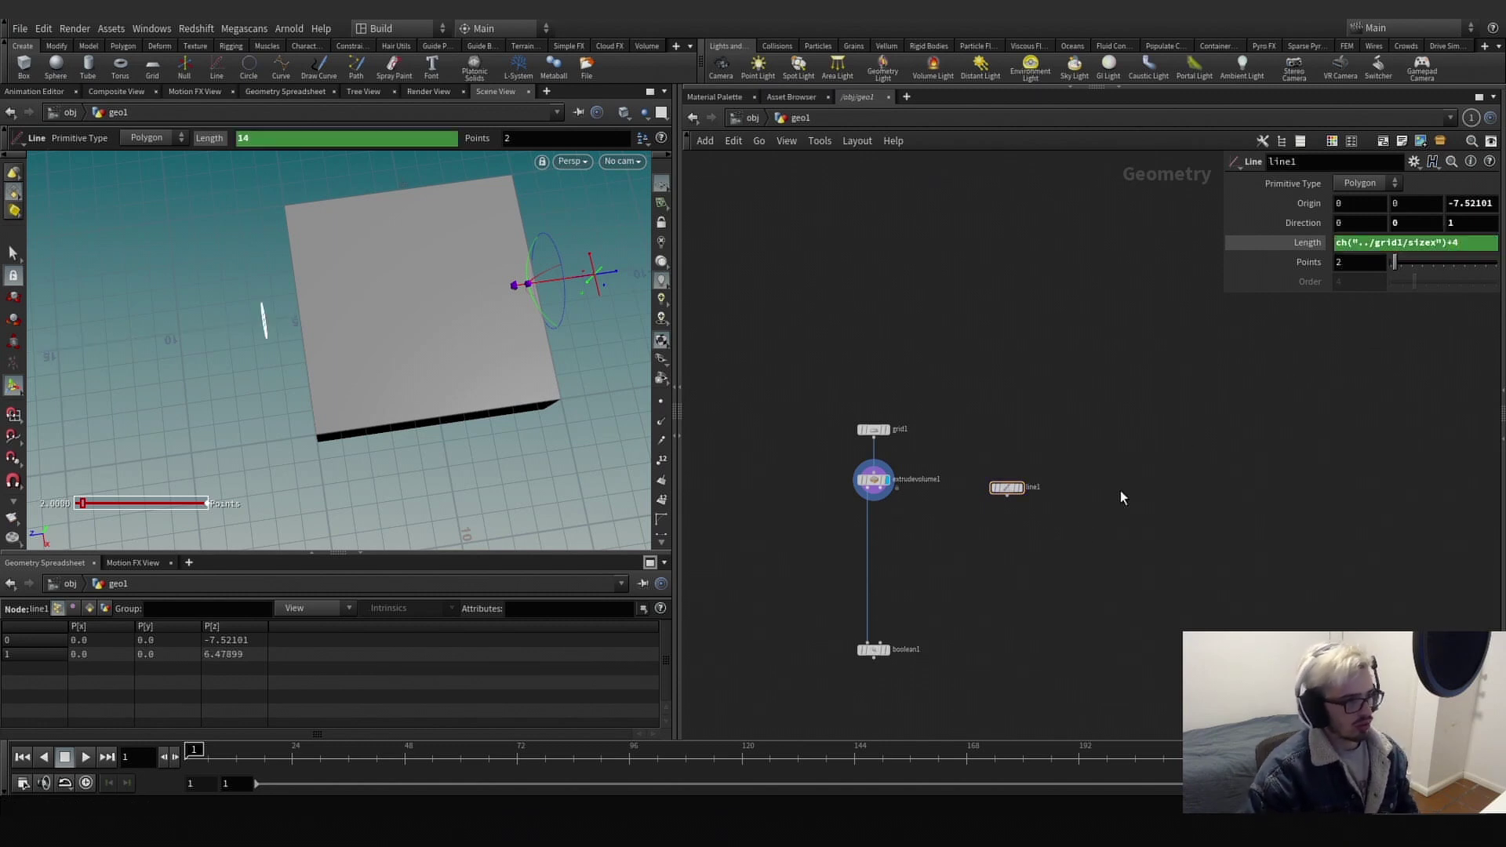
Add a PolyWire node fed by the line and display its result.
drag(1032, 429, 1043, 496)
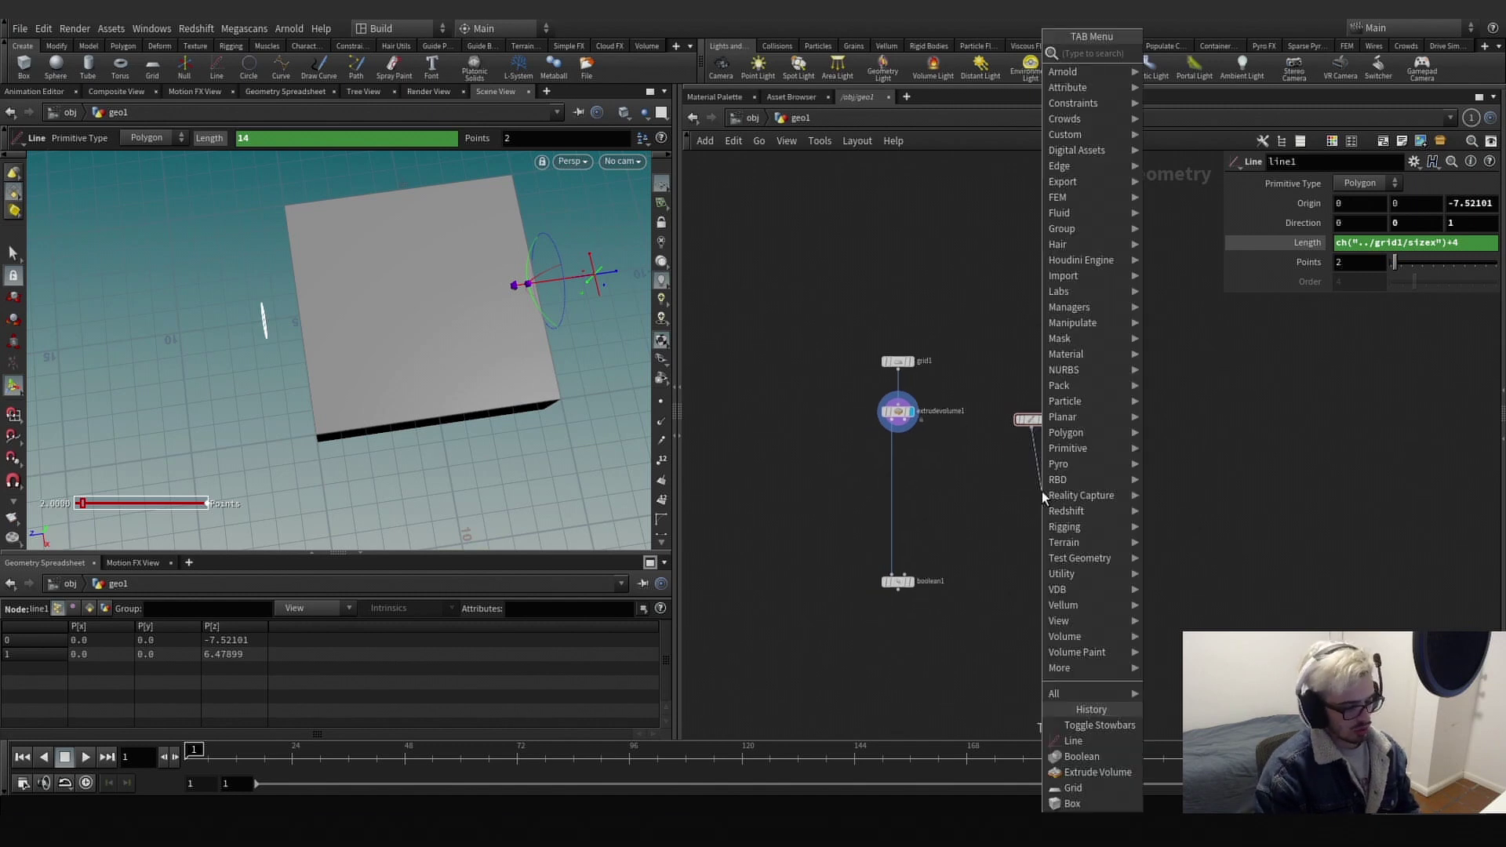
text(pol)
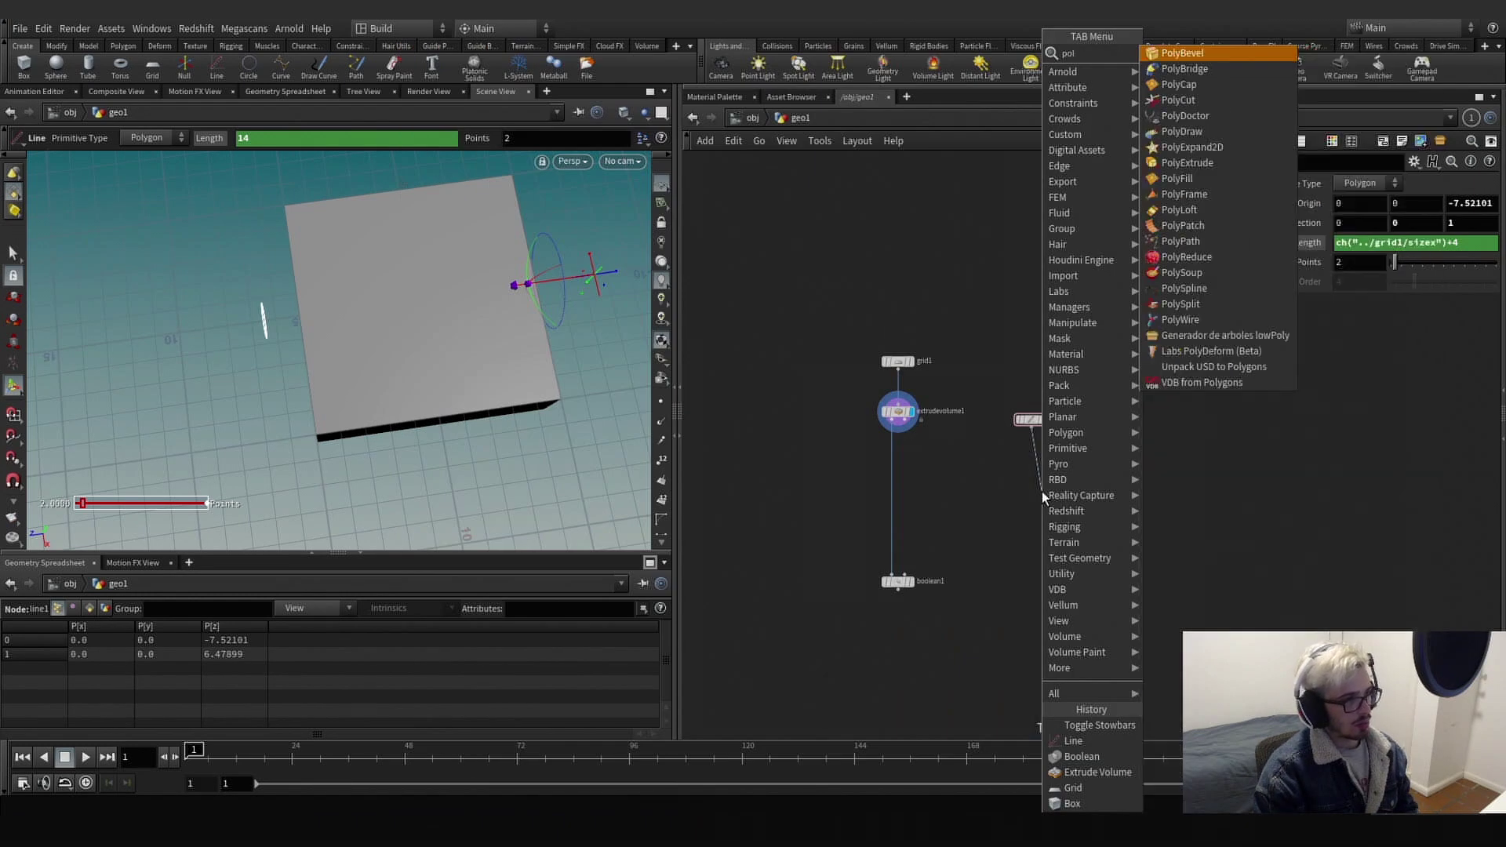
text(yw)
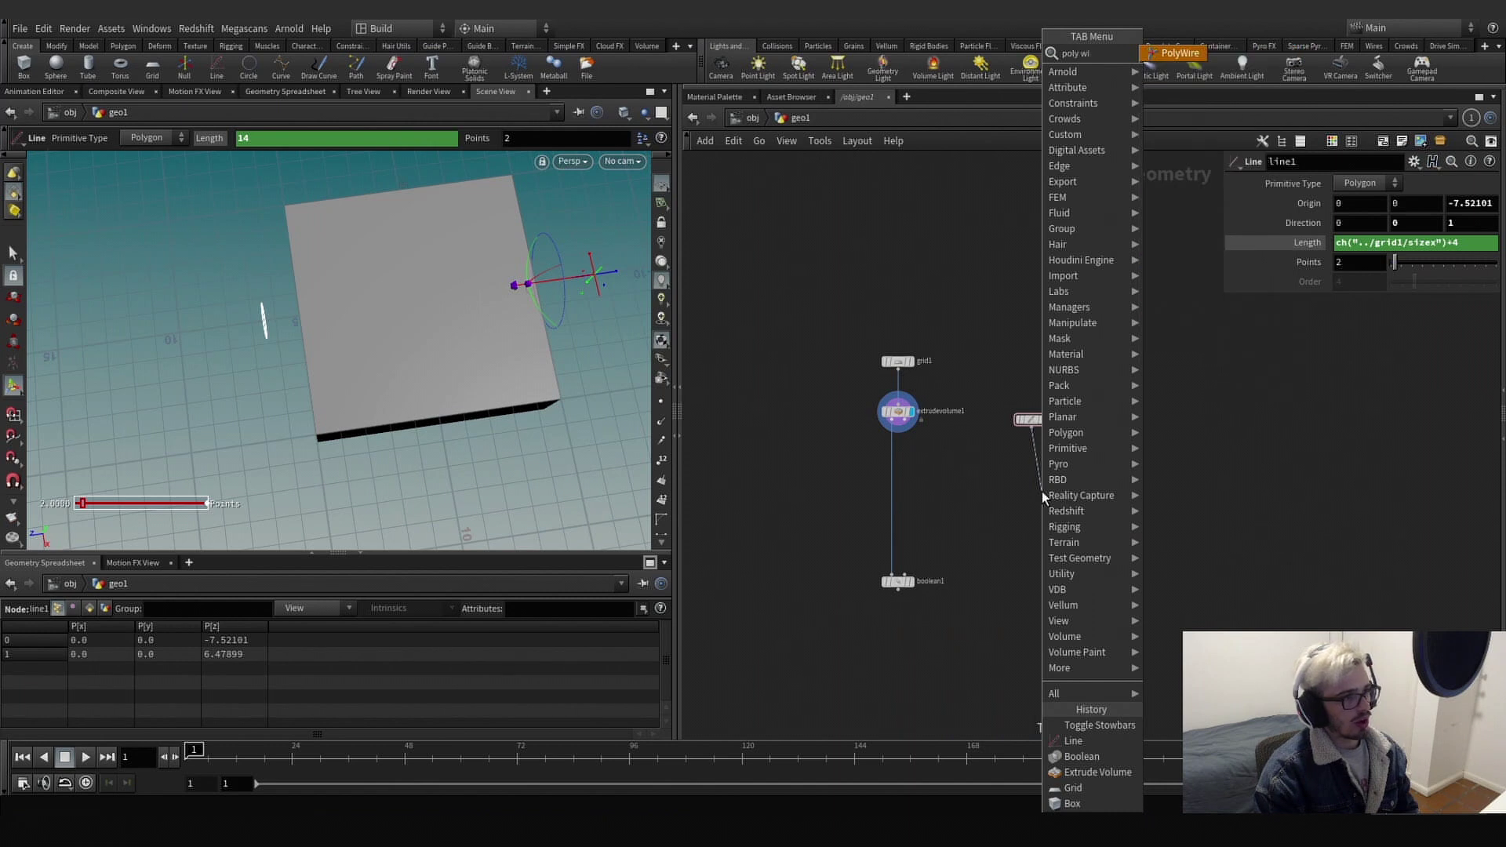
key(Return)
drag(1043, 492, 1034, 501)
click(1044, 500)
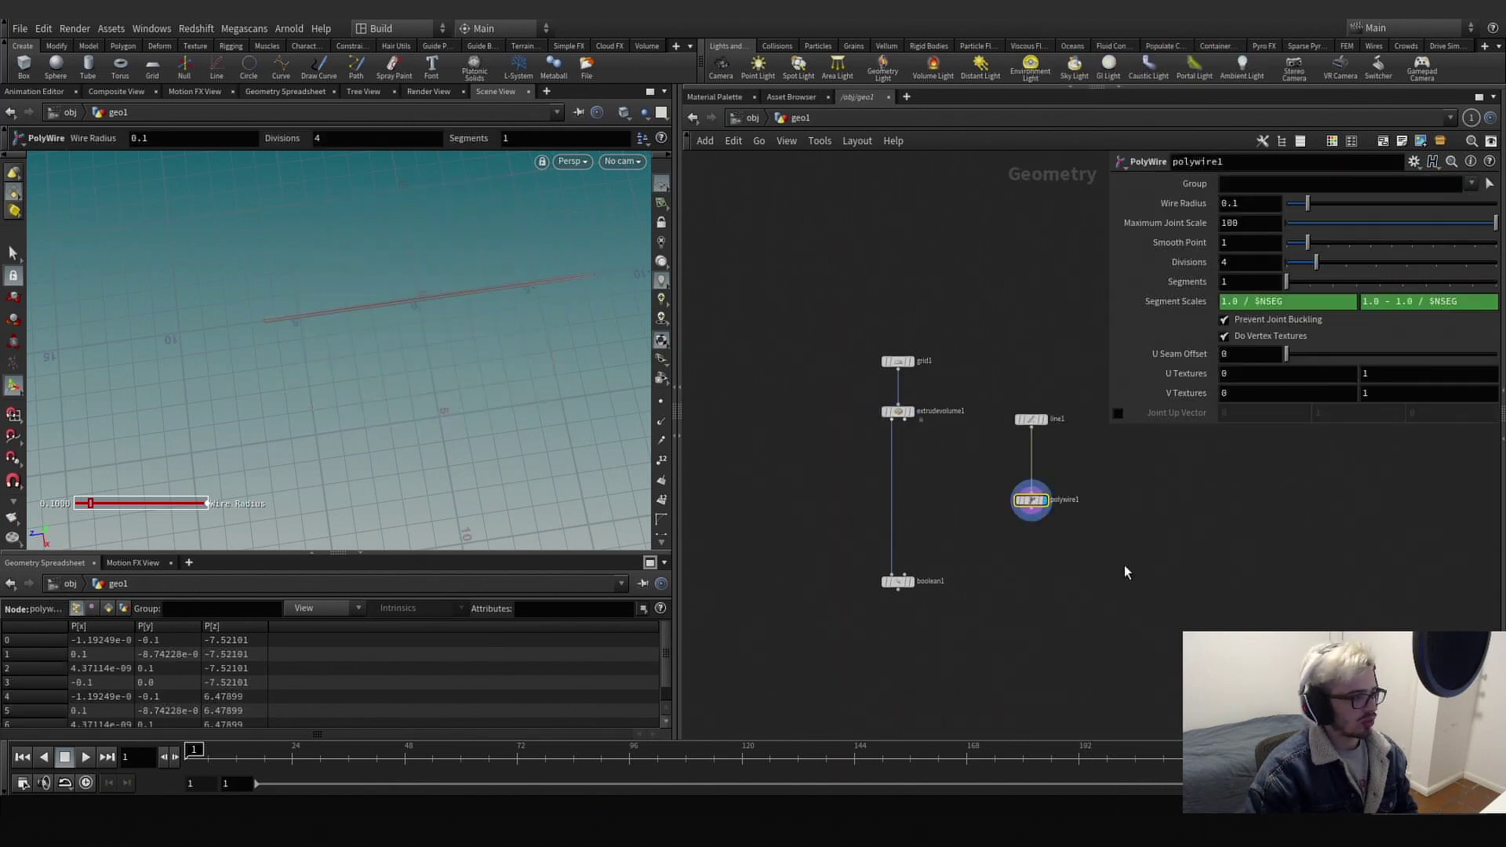
Connect the PolyWire output to the Boolean's second input and display the Boolean result.
alt+drag(558, 336, 612, 259)
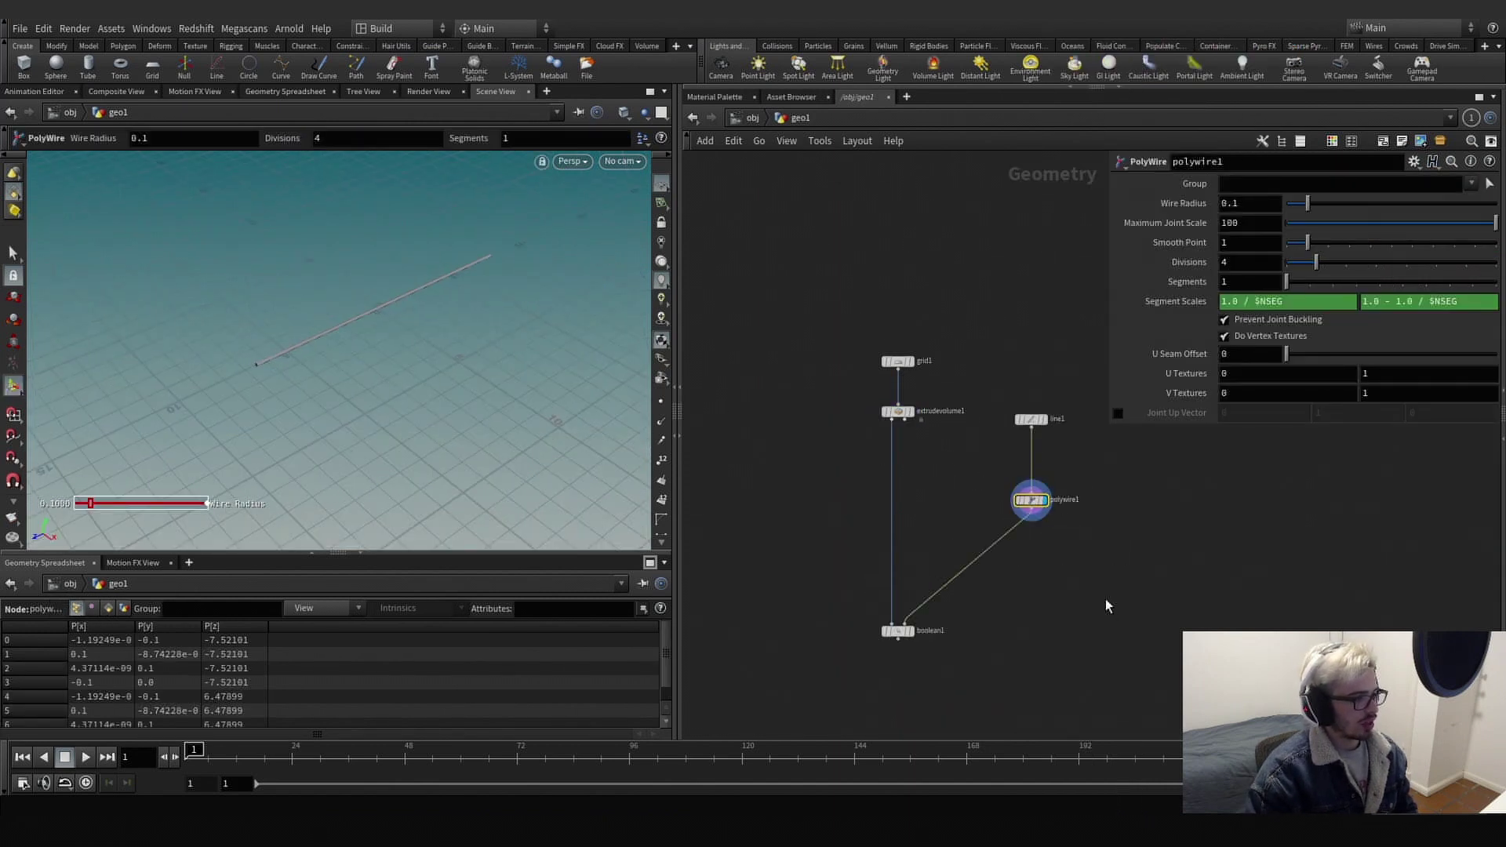
click(898, 630)
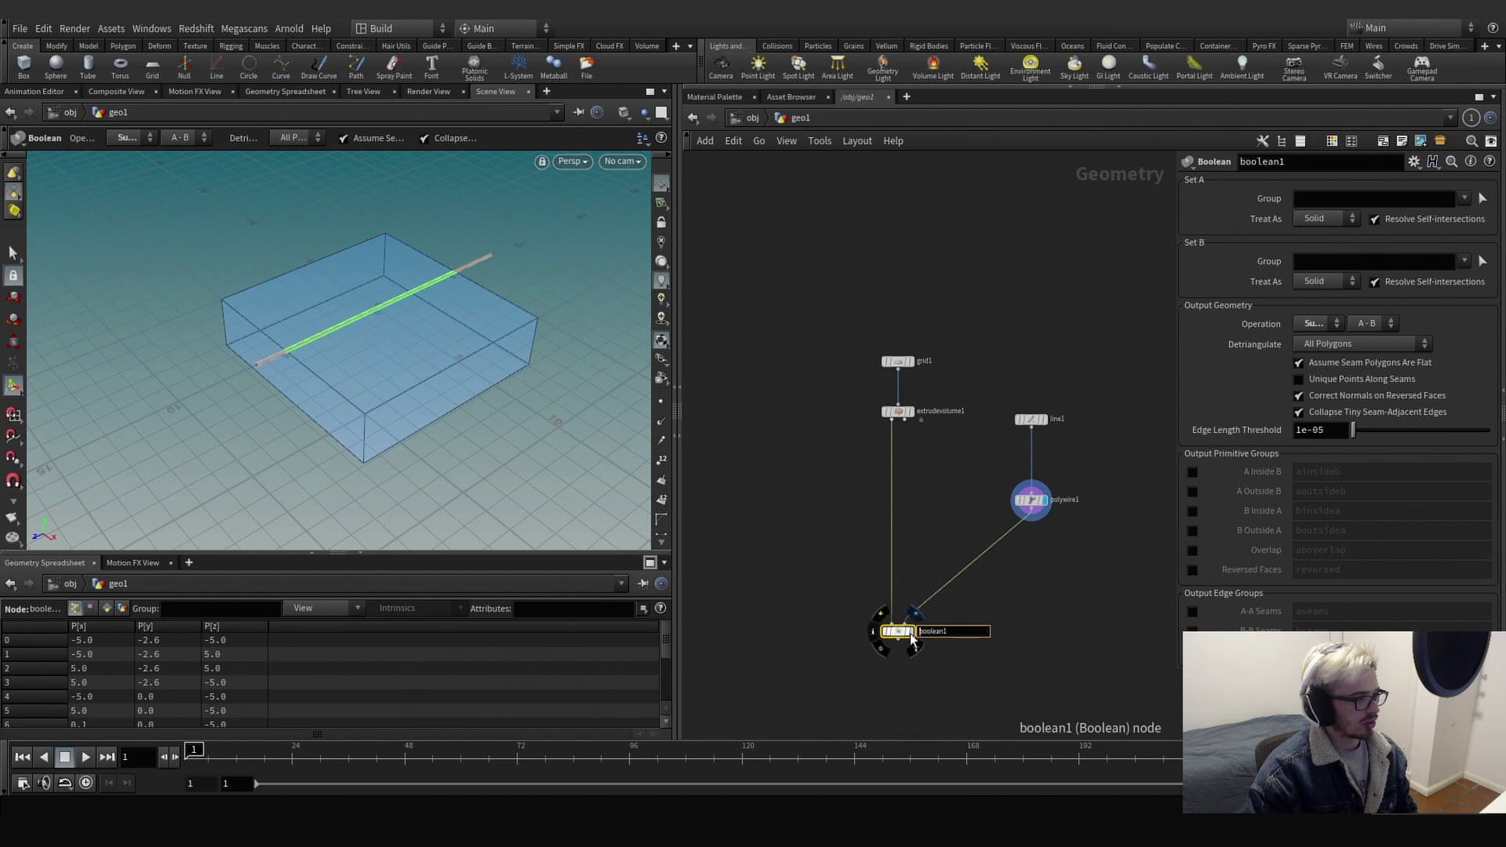
click(911, 632)
Set the PolyWire's wire radius to 1.7 to widen the cut through the block.
alt+right_drag(389, 339, 309, 341)
alt+drag(309, 341, 451, 322)
click(1033, 501)
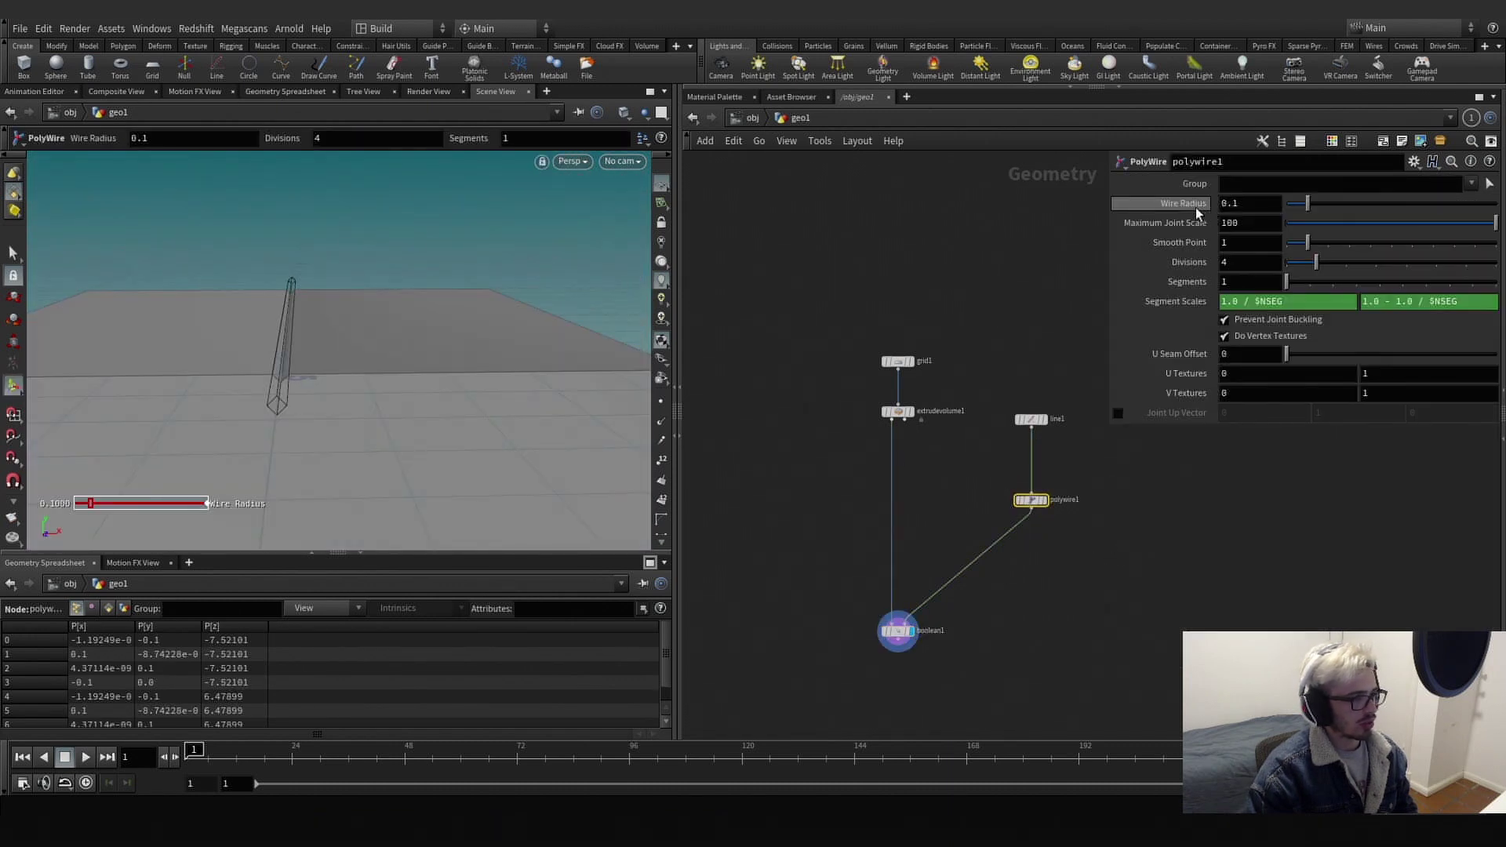
middle_drag(1191, 203, 1310, 214)
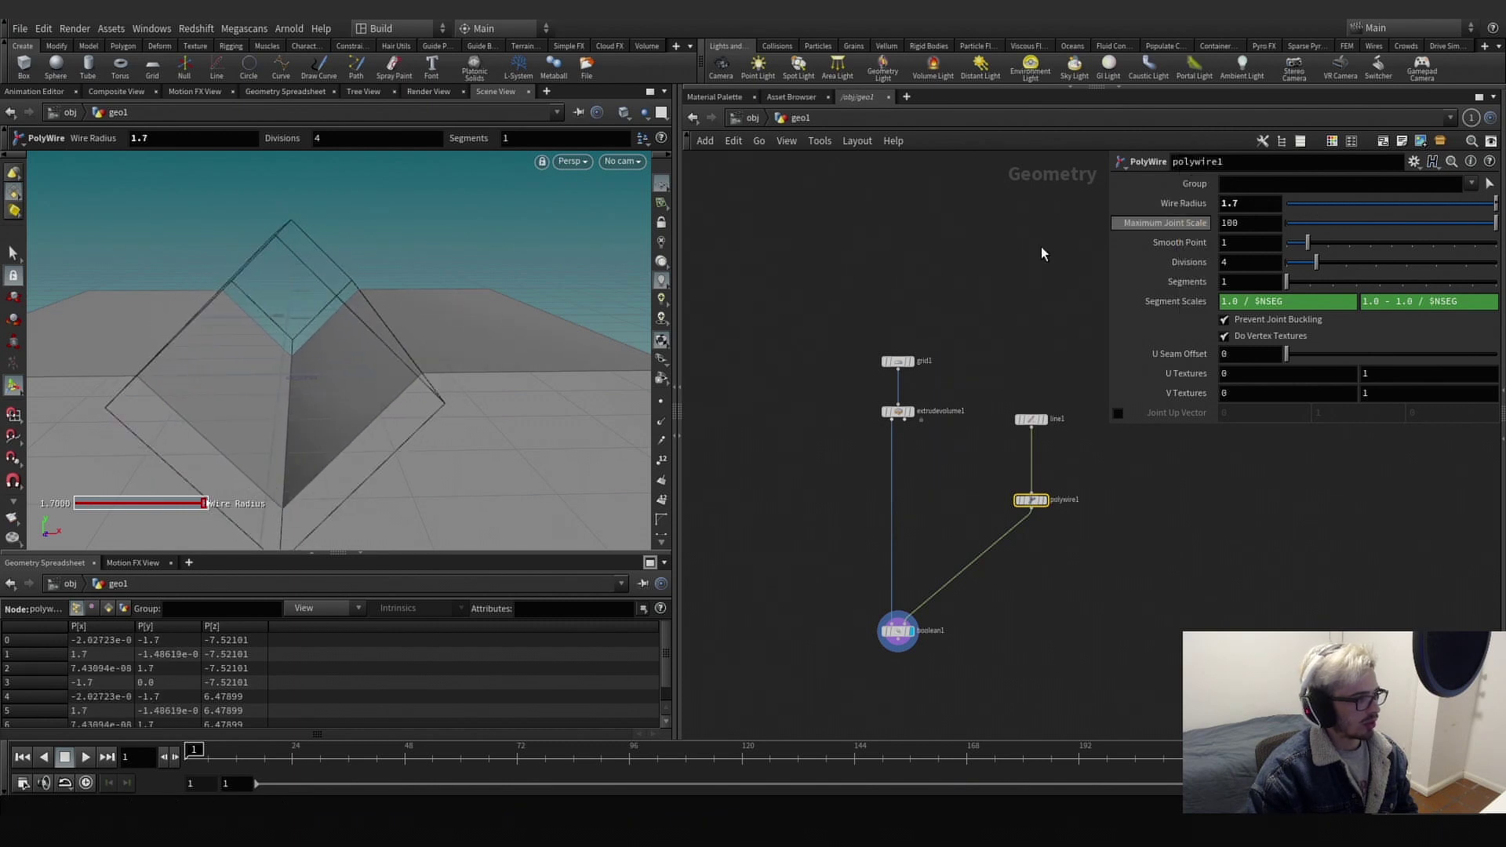
Try inserting a Convert VDB node between the PolyWire and Boolean nodes.
click(1090, 506)
key(Tab)
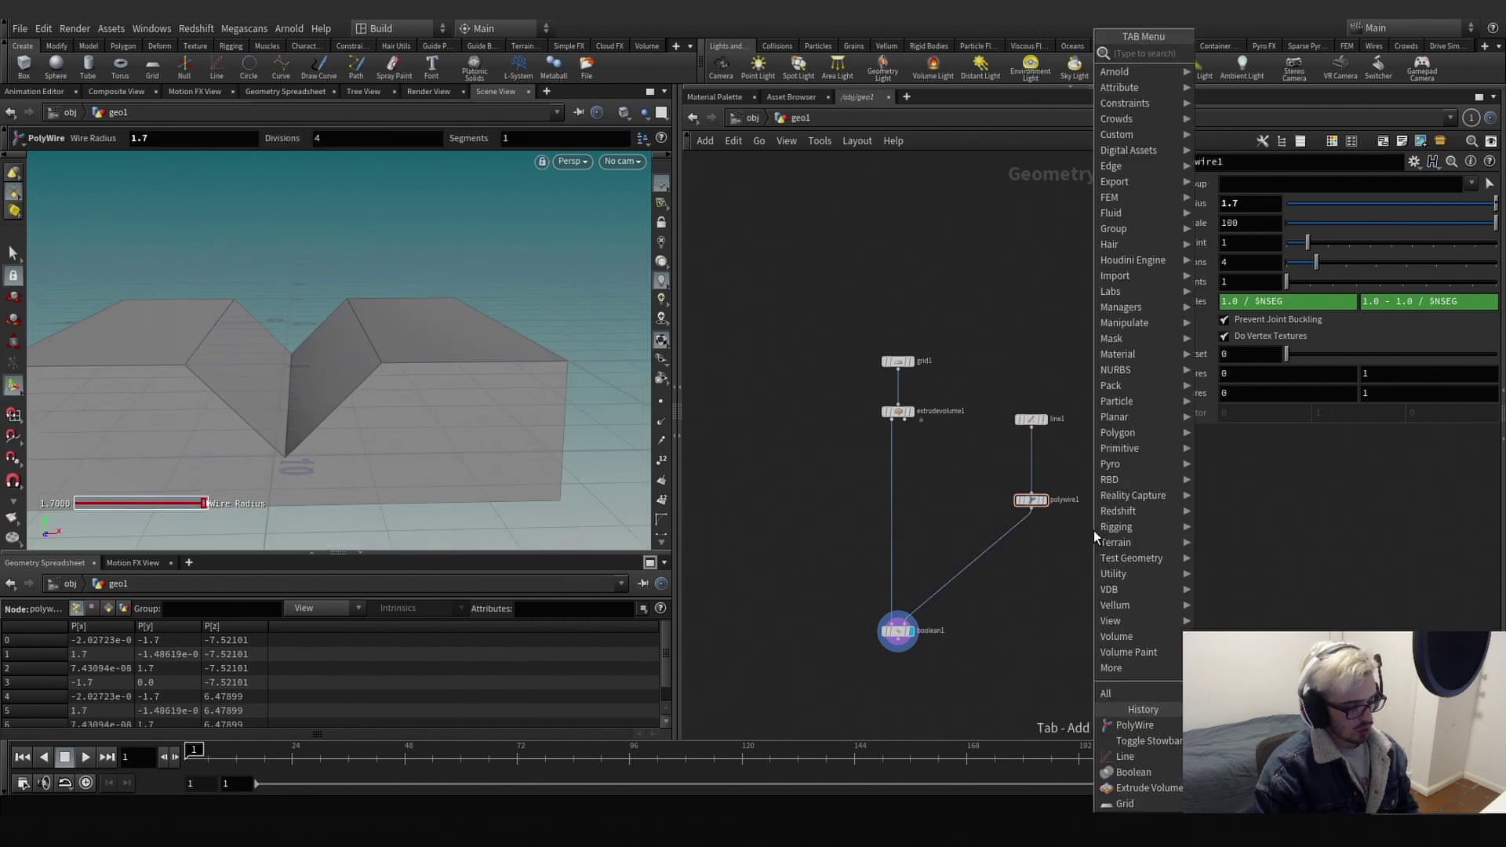
text(convert)
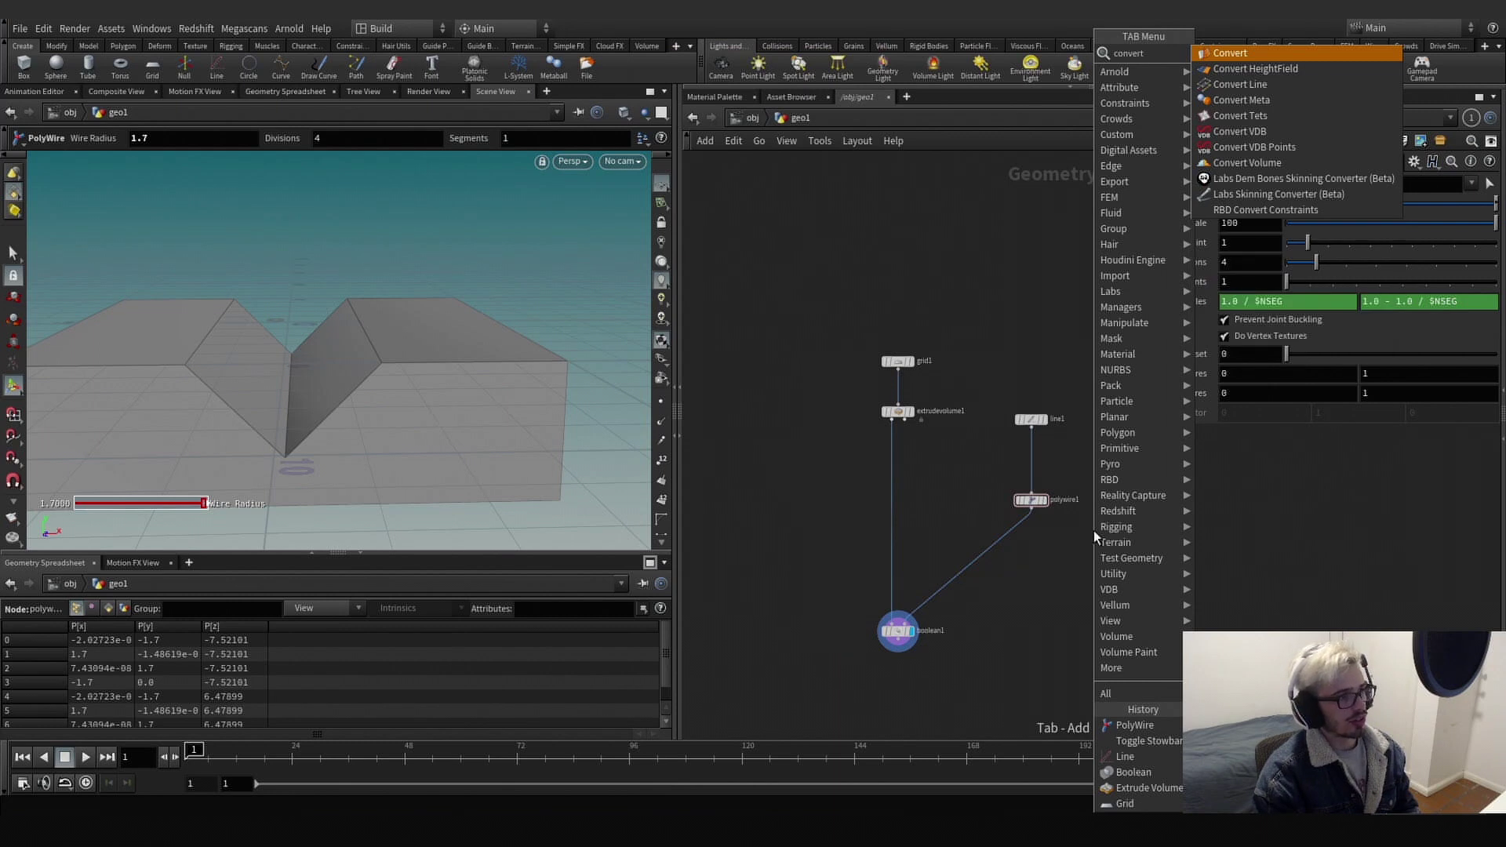
key(Down)
key(Down)
key(Down)
key(Down)
key(Down)
key(Return)
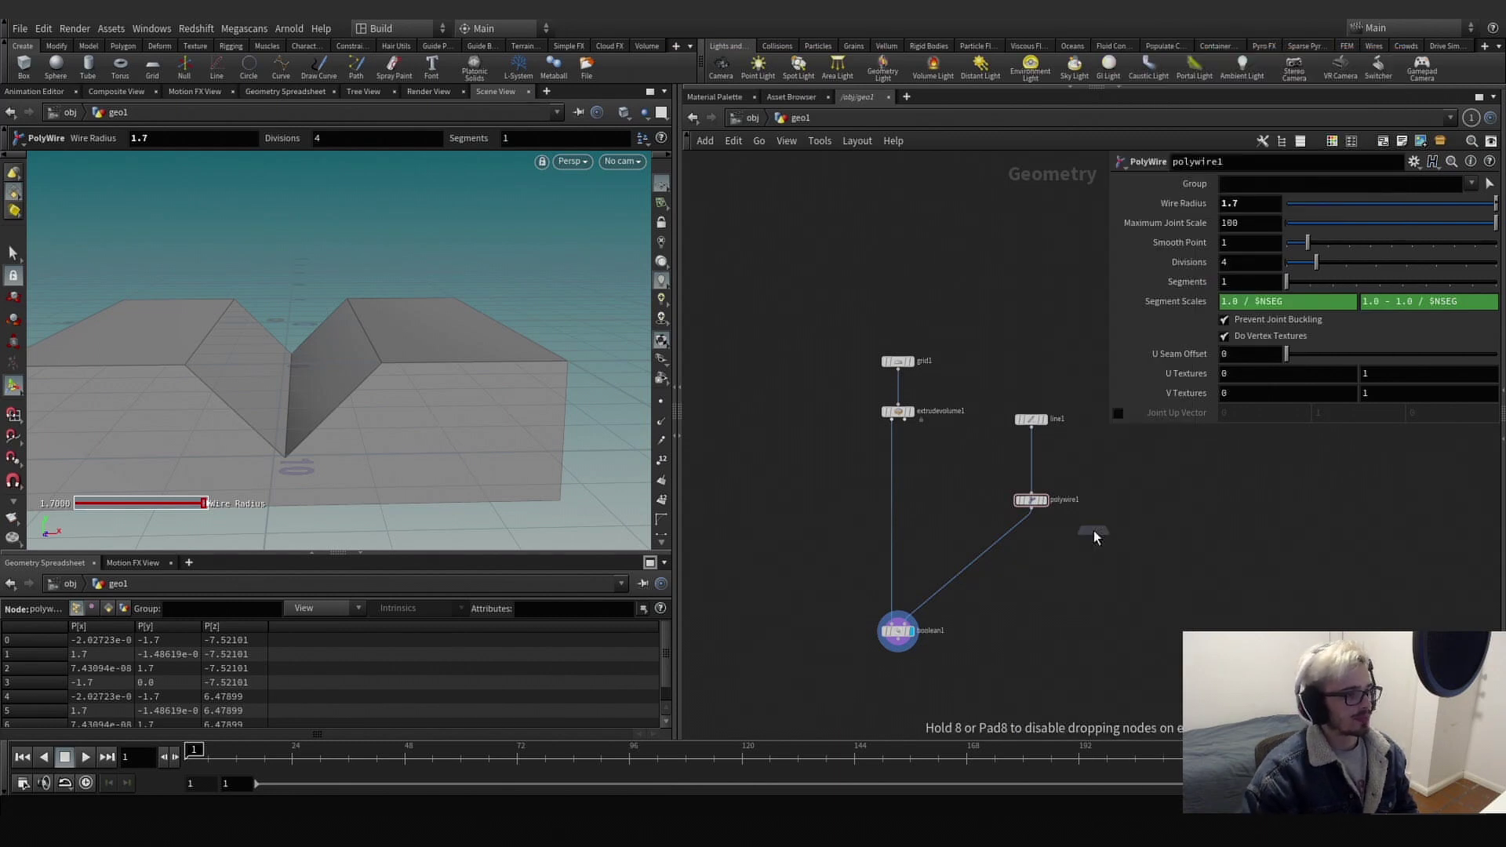
click(1094, 530)
drag(1102, 536, 1034, 543)
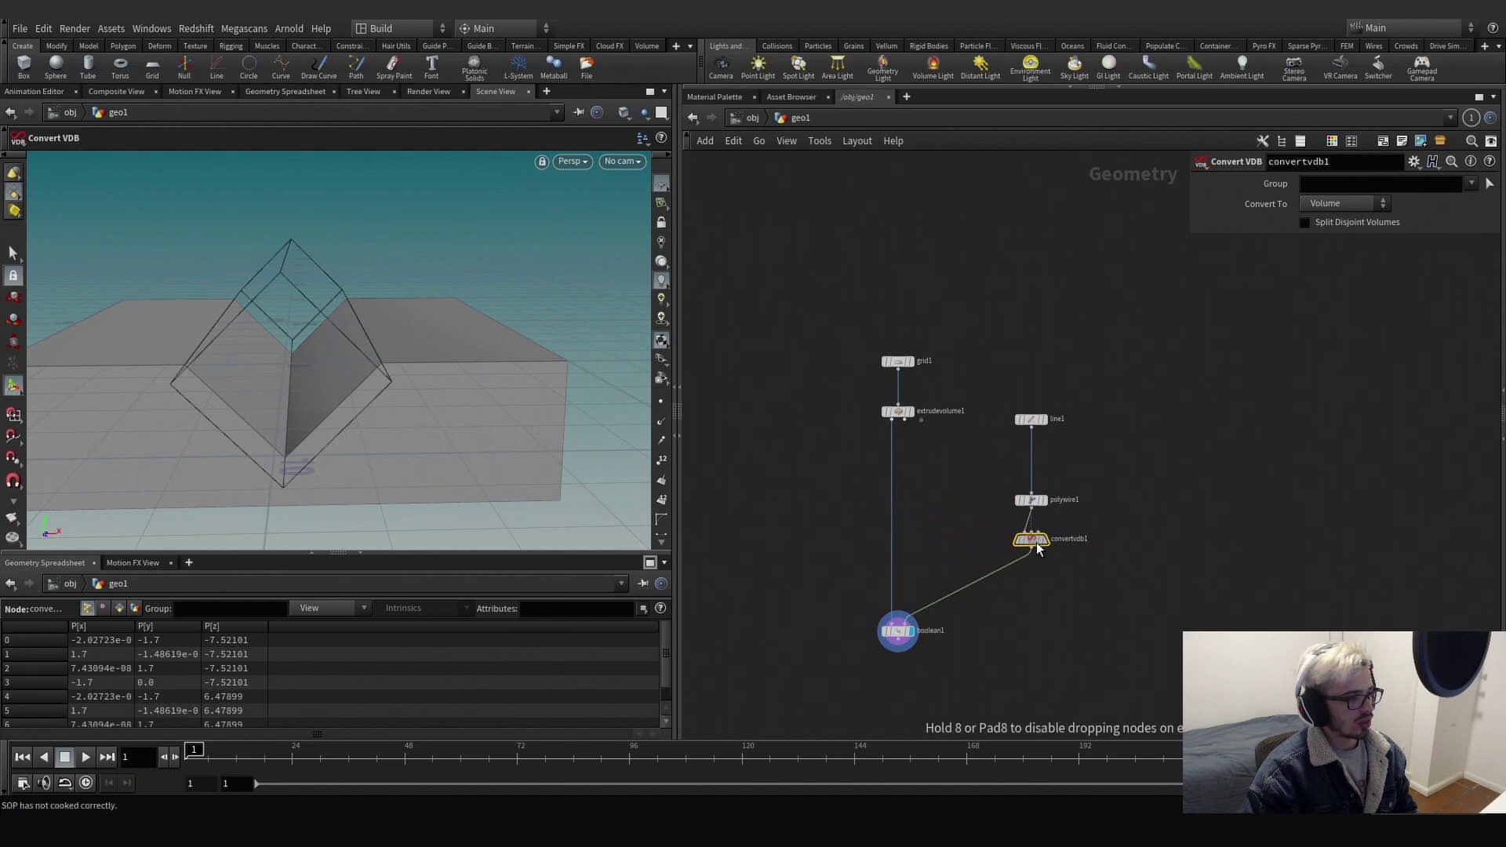
Try displaying the Convert VDB node with its conversion set to VDB, and delete the node.
click(1046, 541)
click(1344, 203)
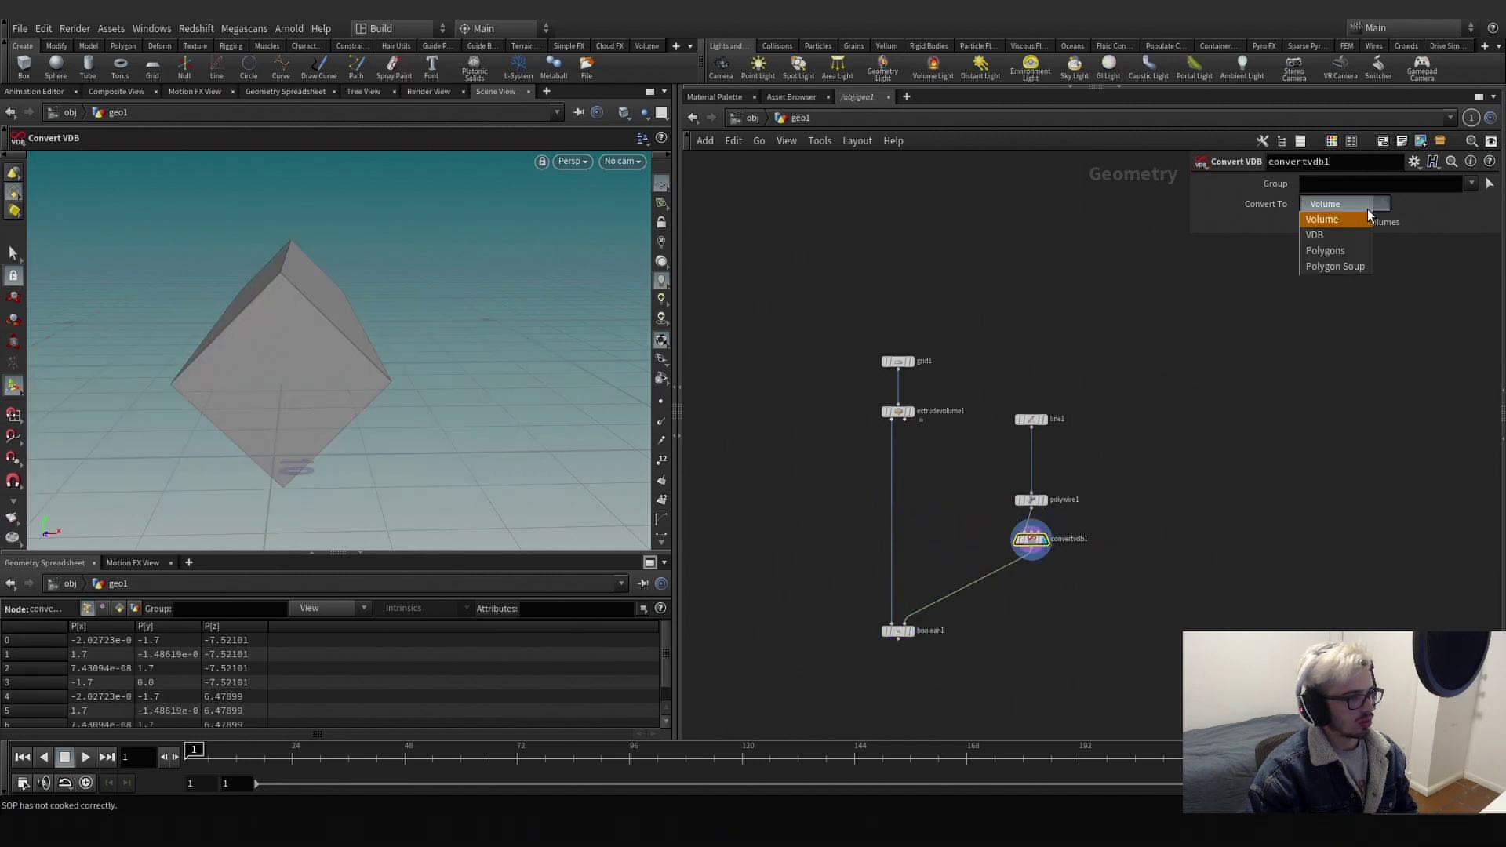
click(1334, 223)
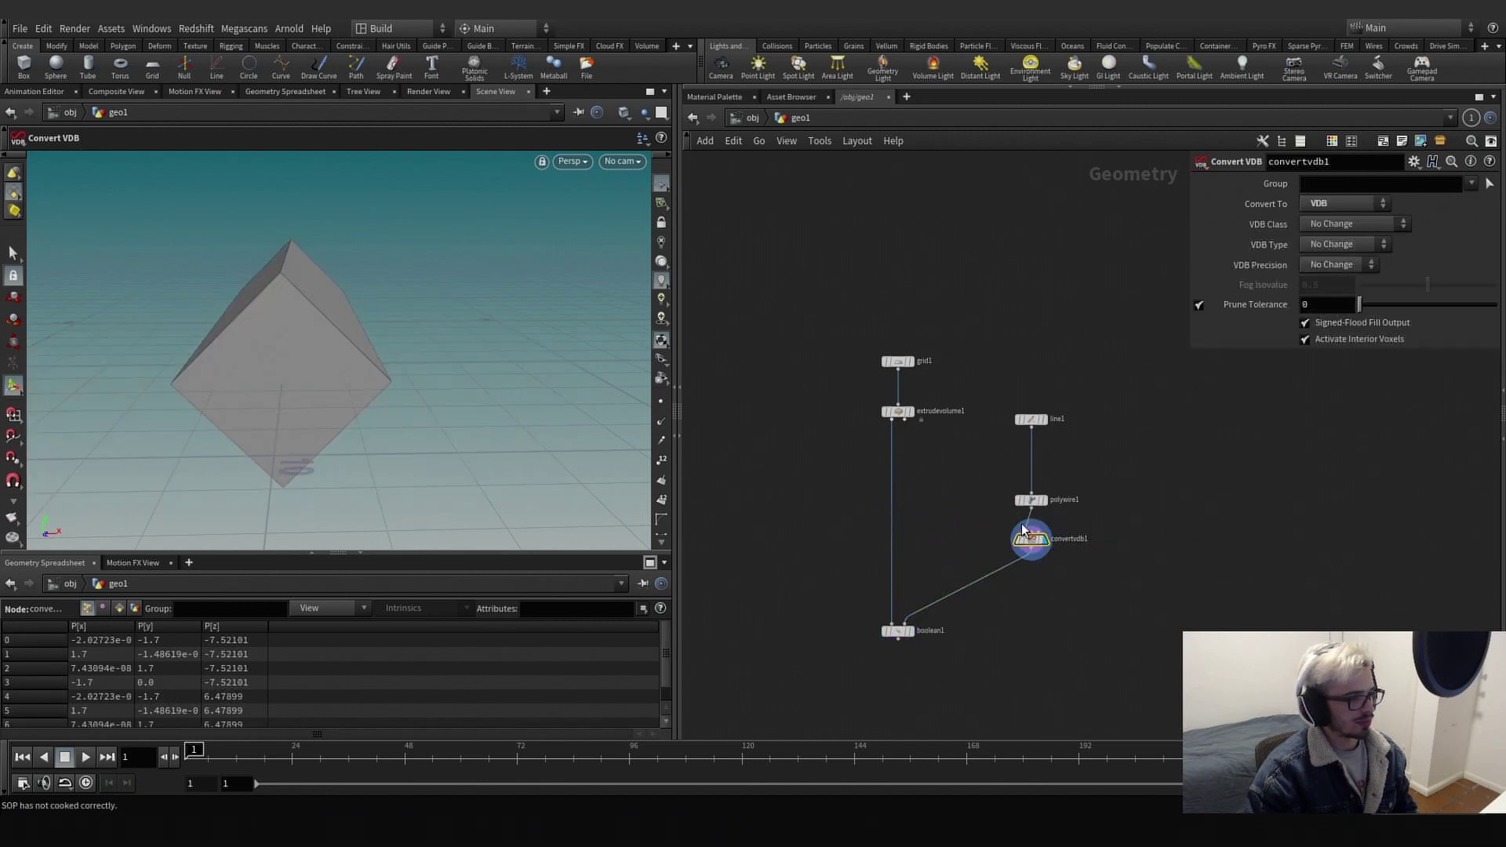
key(Delete)
key(Tab)
text(poly)
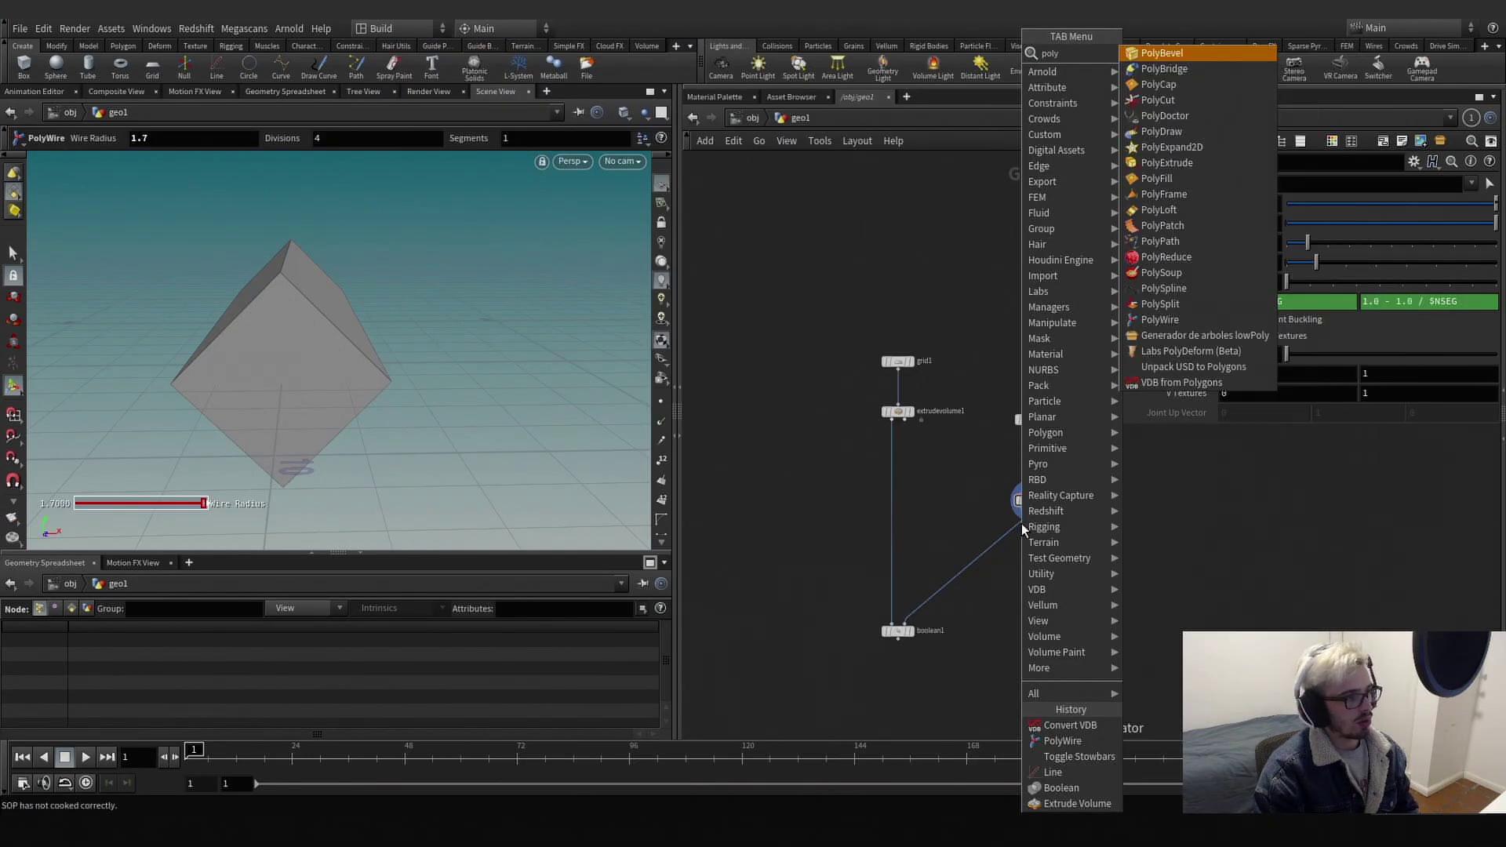
key(BackSpace)
key(BackSpace)
key(BackSpace)
key(BackSpace)
text(convert)
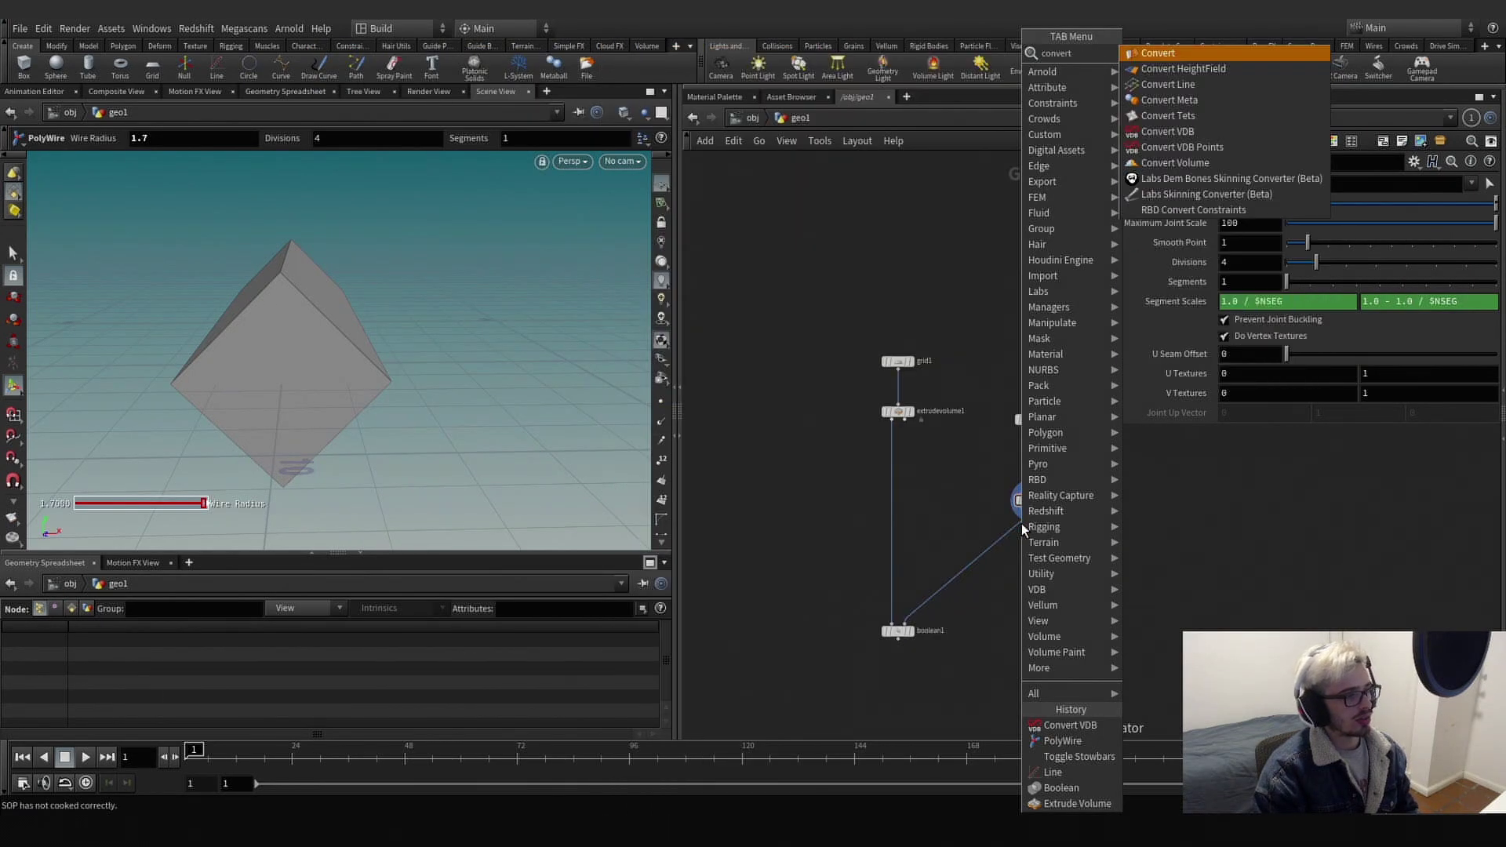
text( po)
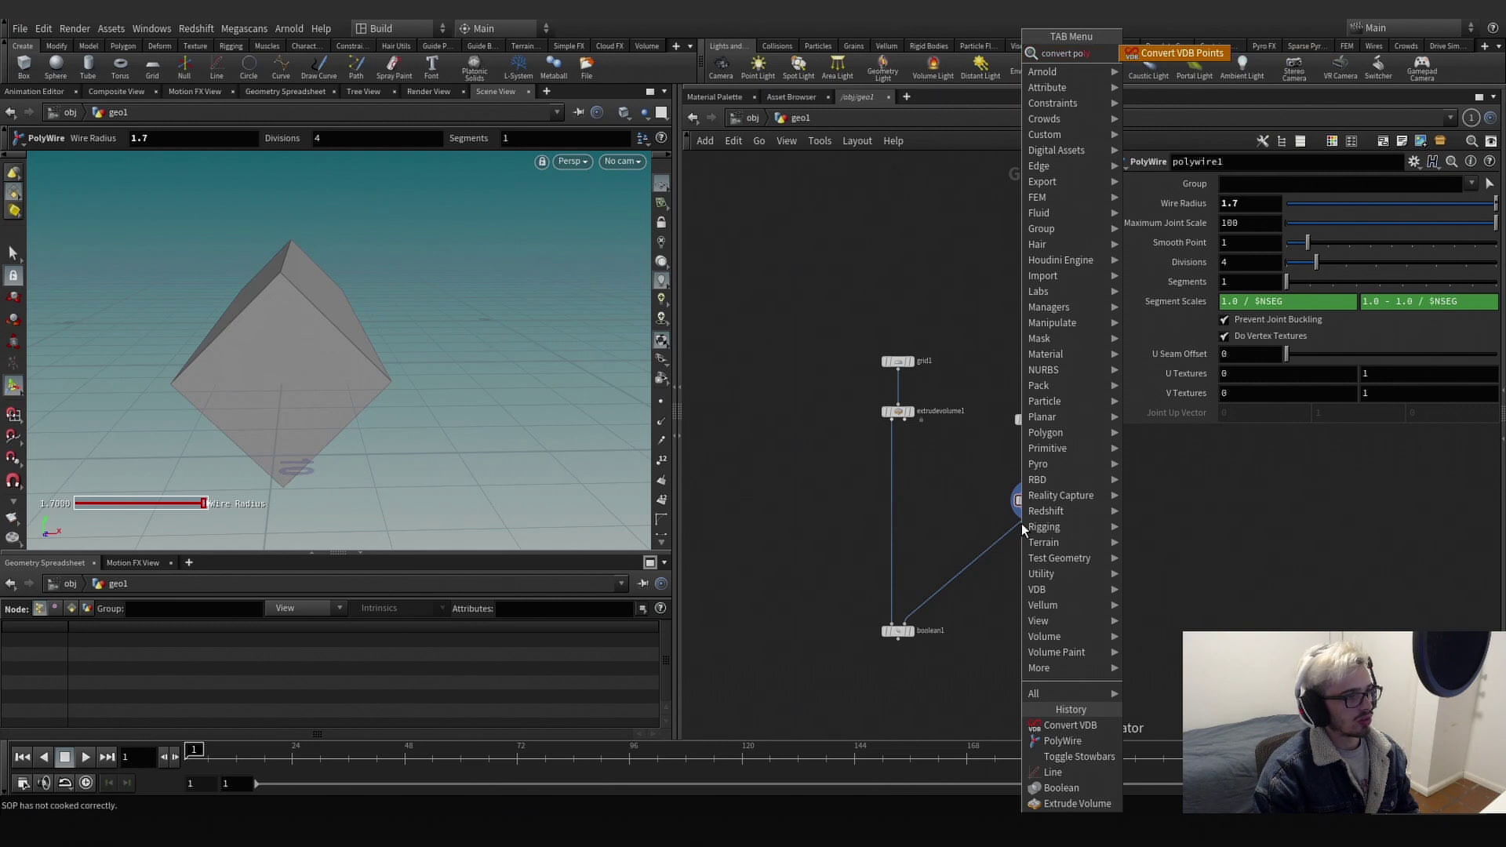
key(BackSpace)
key(BackSpace)
key(BackSpace)
key(BackSpace)
key(BackSpace)
key(BackSpace)
key(BackSpace)
key(BackSpace)
key(BackSpace)
key(BackSpace)
text(p)
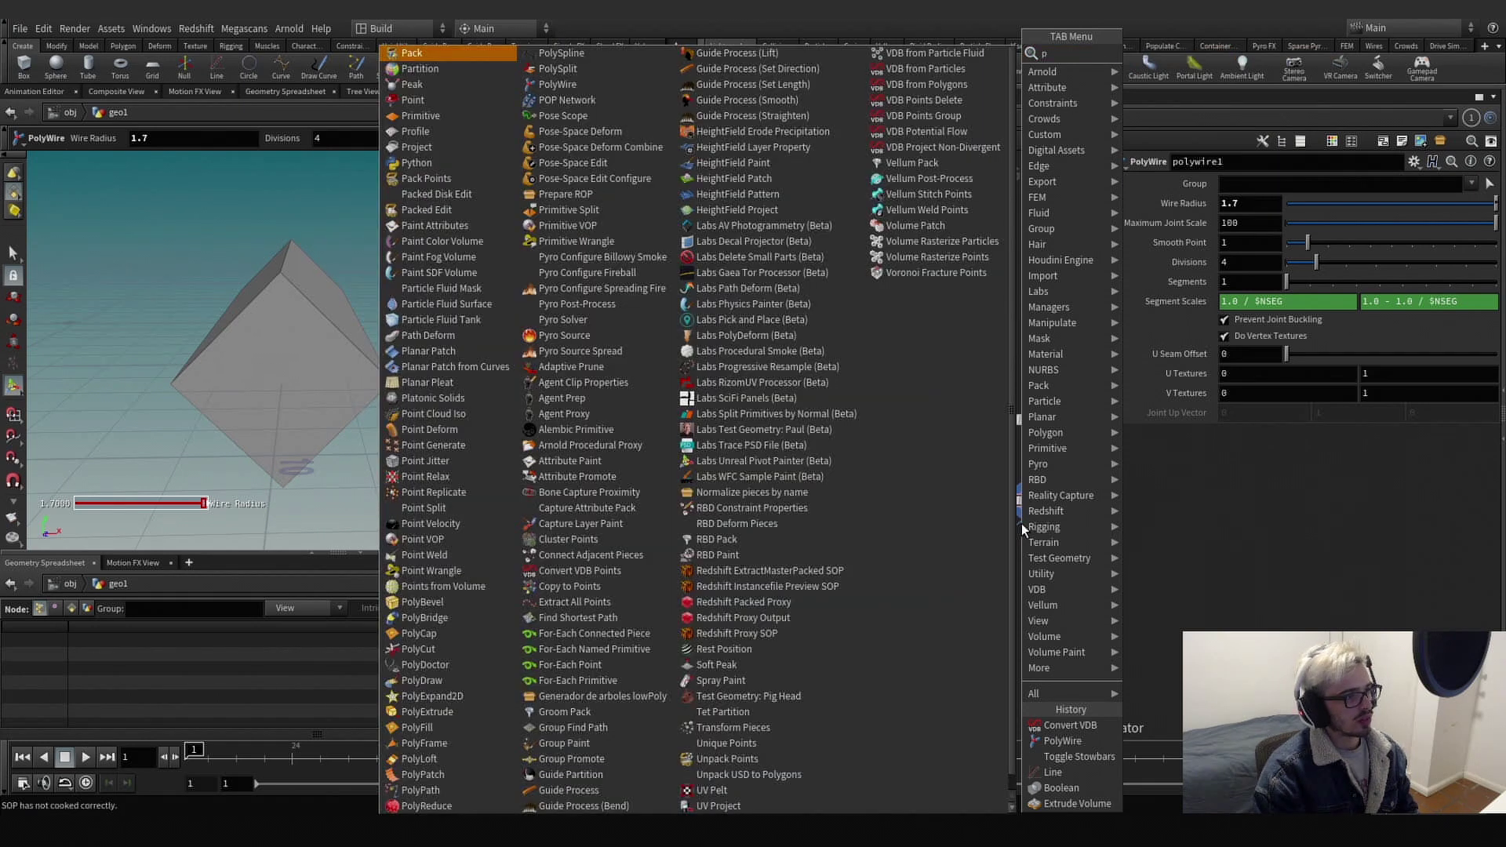
text(oly)
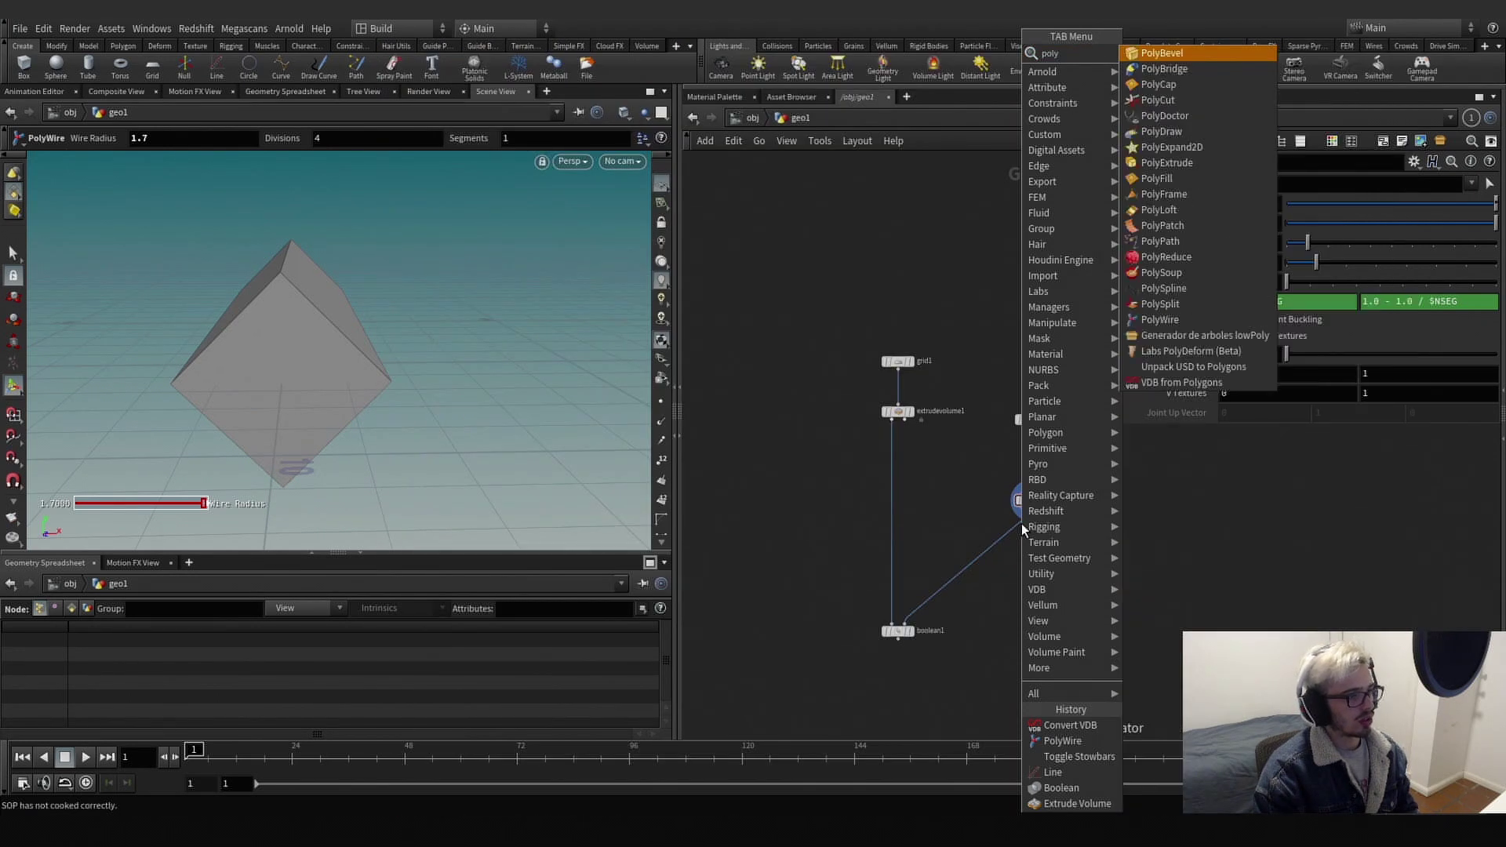
key(BackSpace)
key(BackSpace)
key(BackSpace)
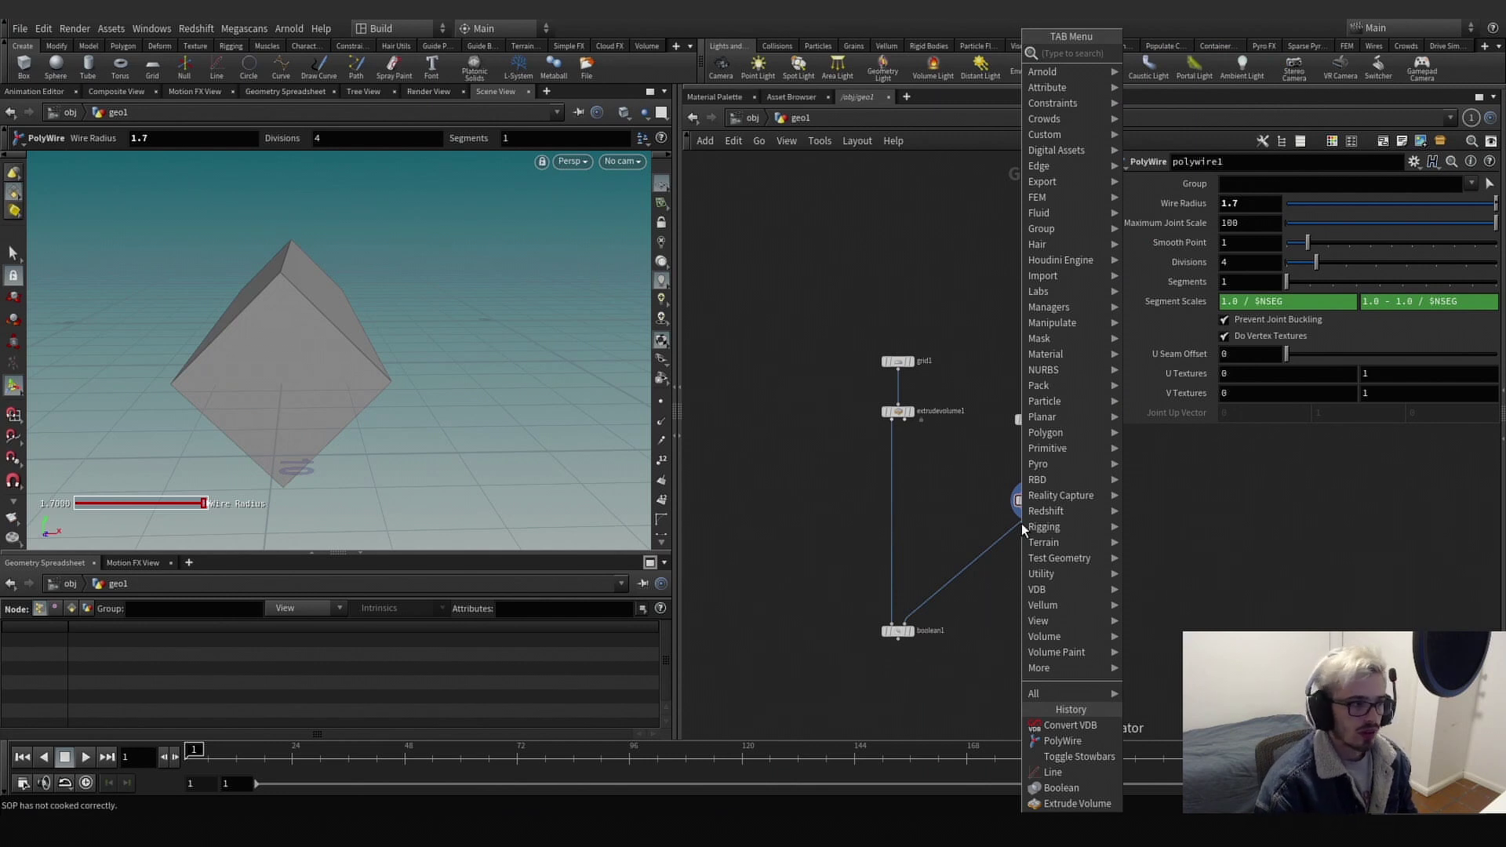
Insert a VDB from Polygons node with a voxel size of 1 between the PolyWire and Boolean nodes and display it.
text(vdb from)
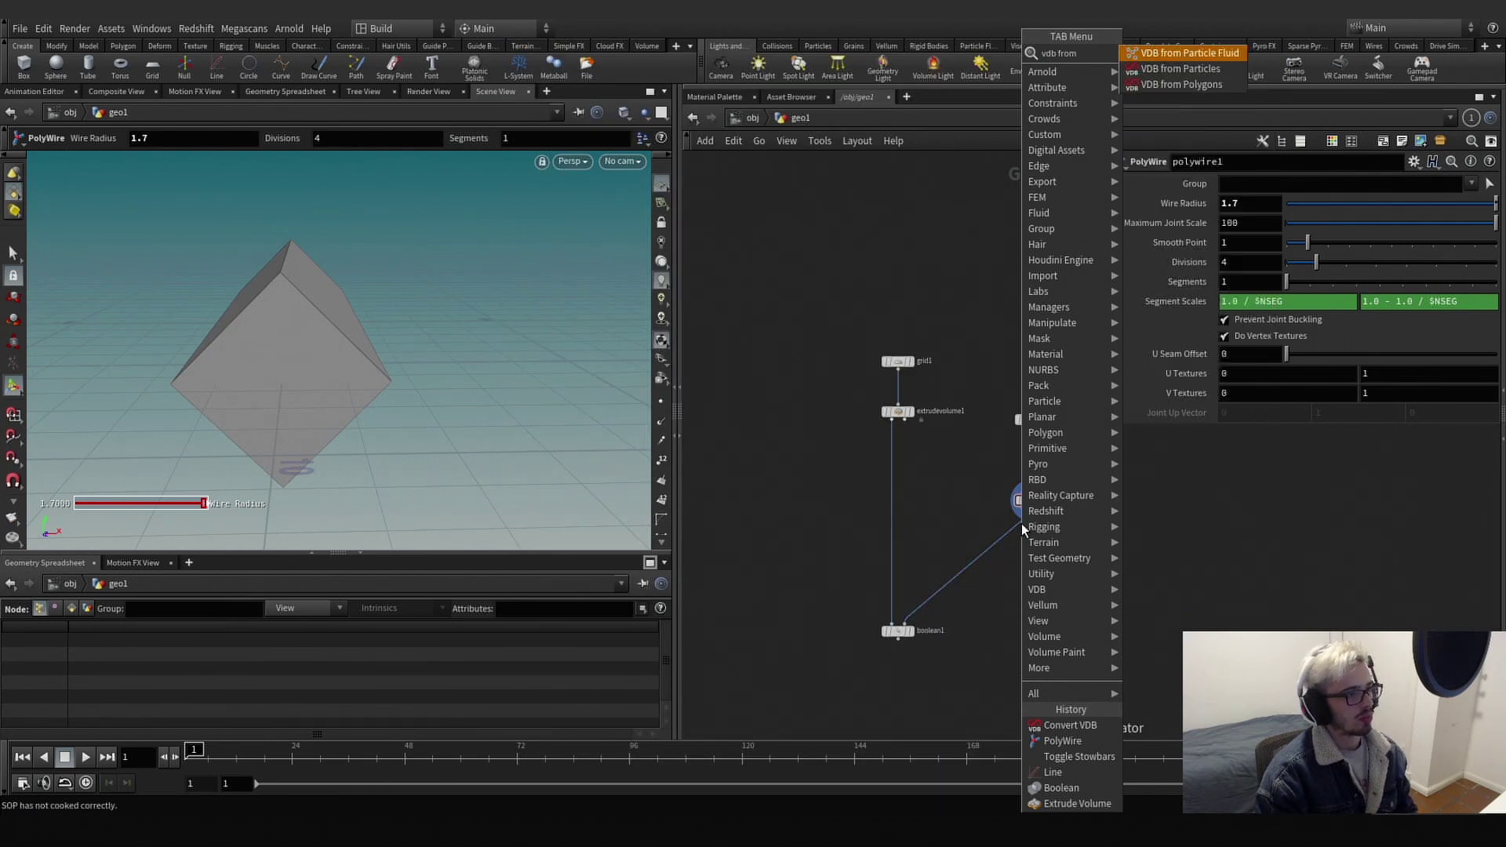
key(Down)
key(Down)
key(Return)
click(1023, 524)
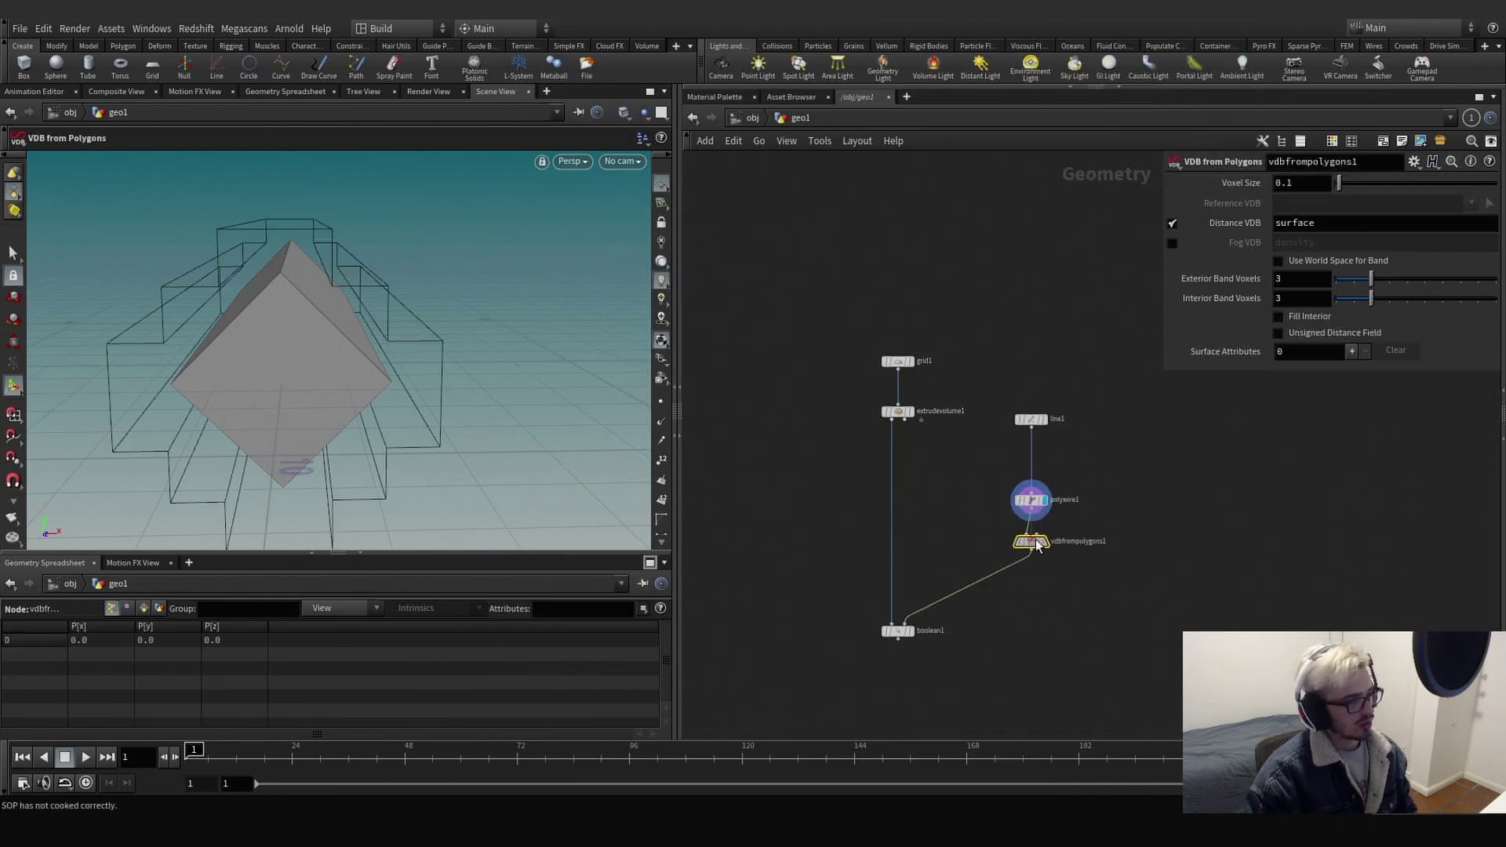
click(1043, 542)
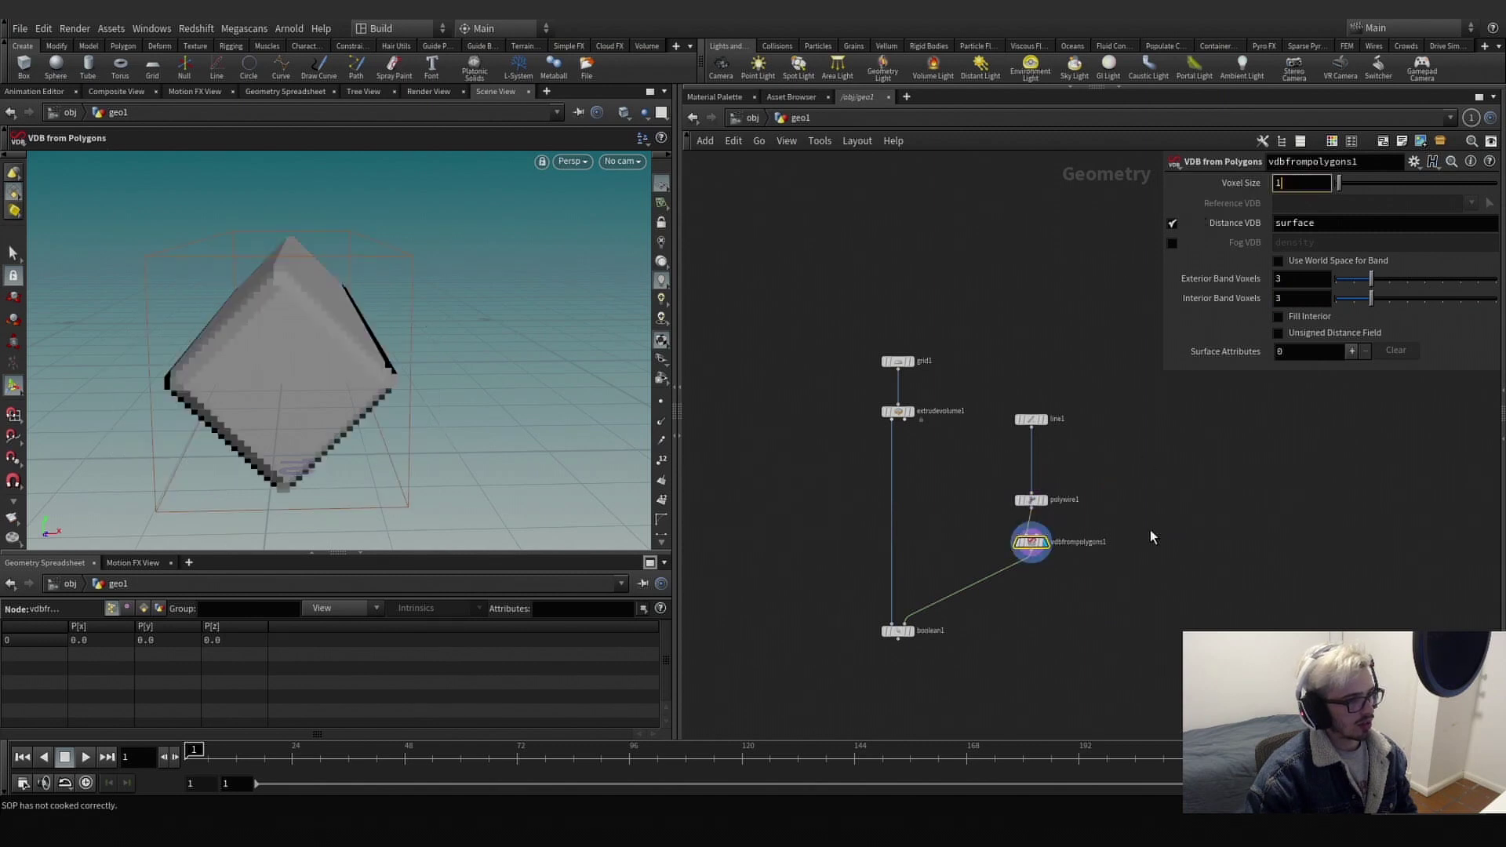
key(Return)
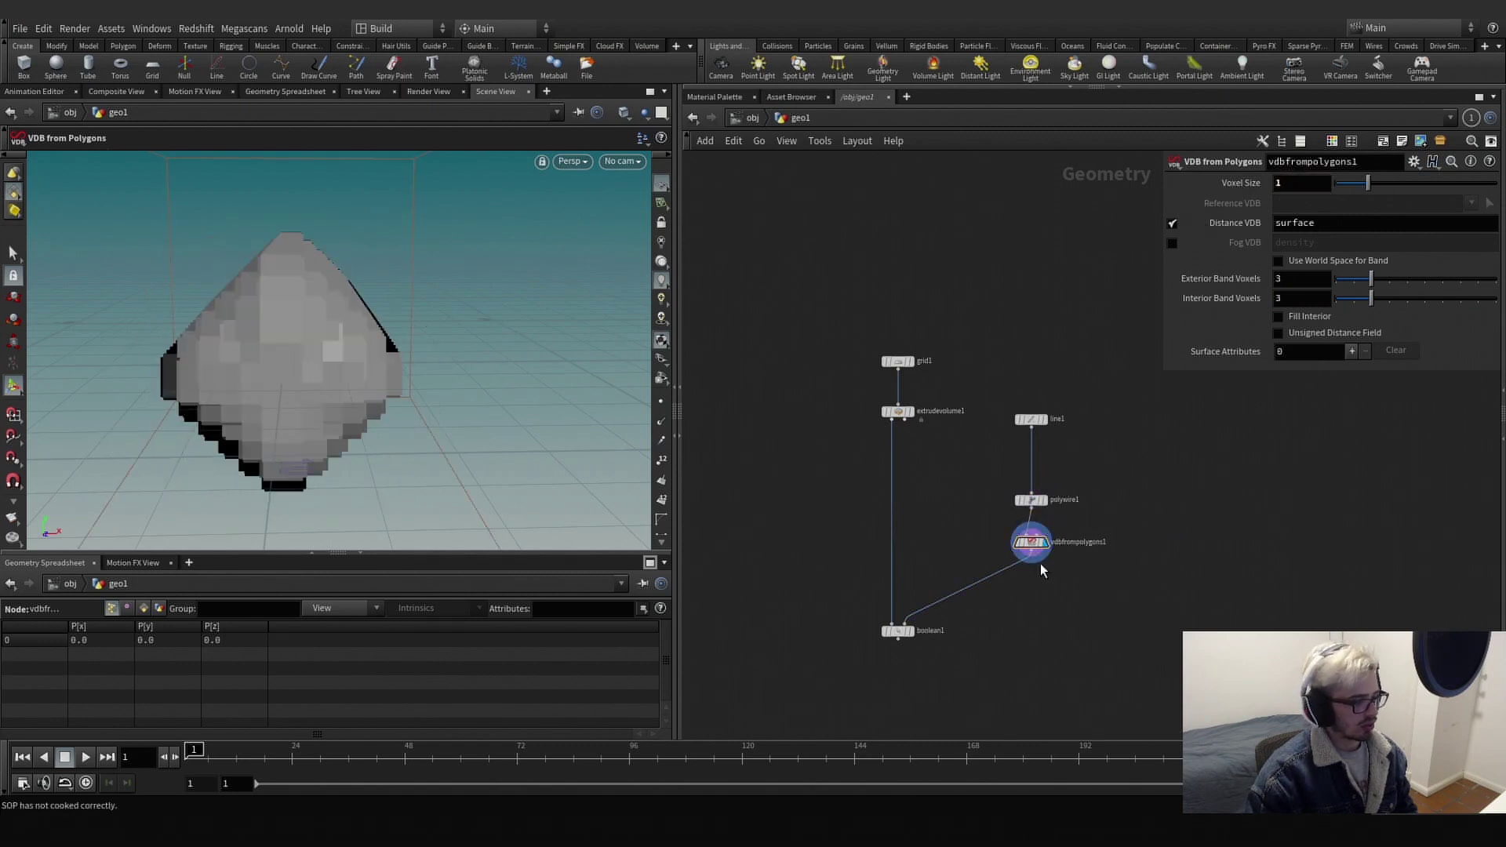
Insert a Convert VDB node between the VDB from Polygons and Boolean nodes.
key(Tab)
text(conve)
key(Down)
key(Down)
key(Down)
key(Down)
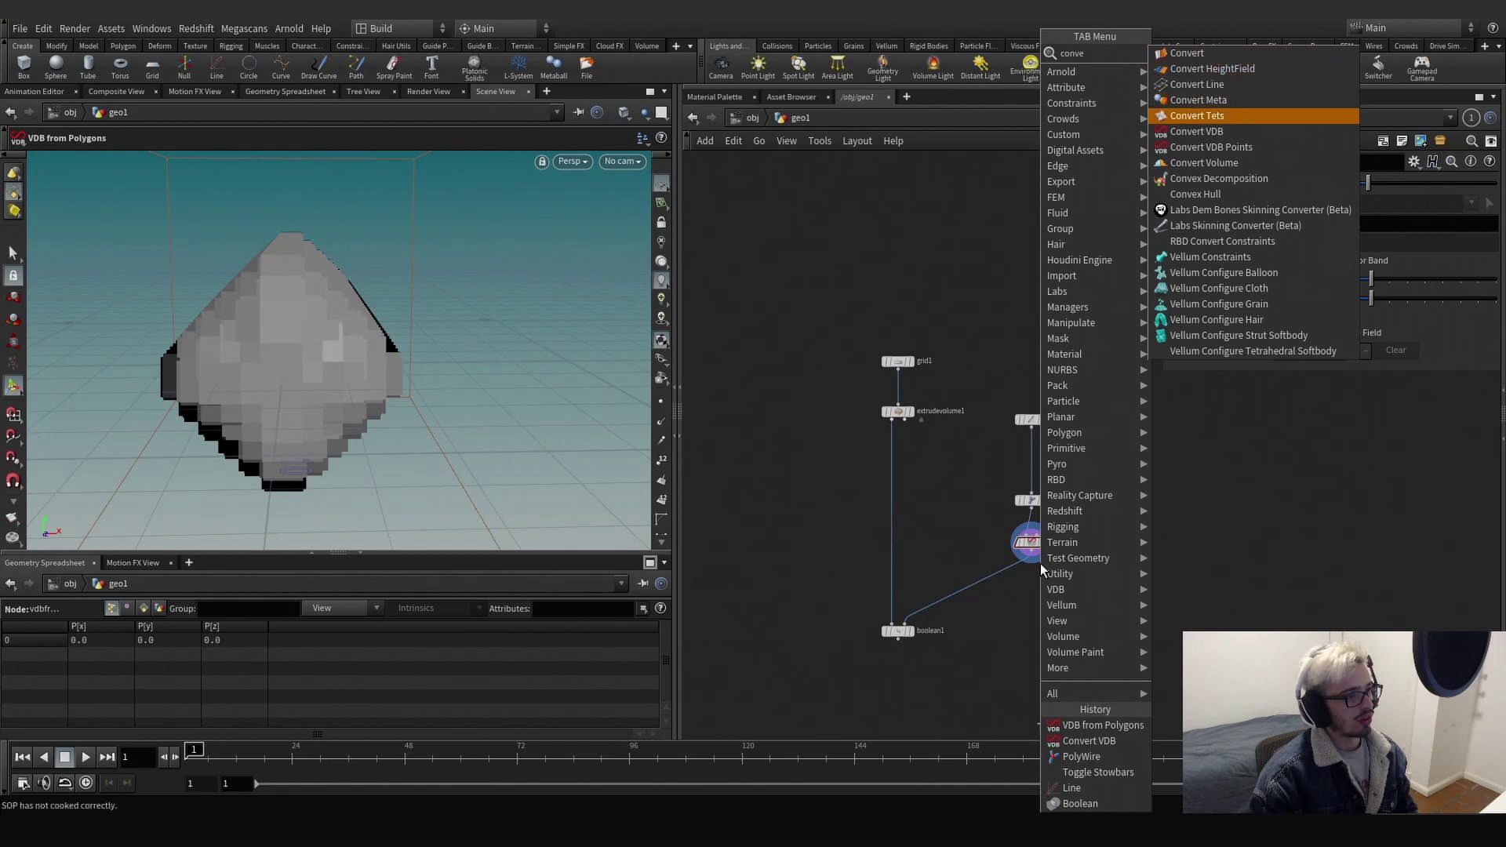
key(Down)
key(Return)
click(1018, 580)
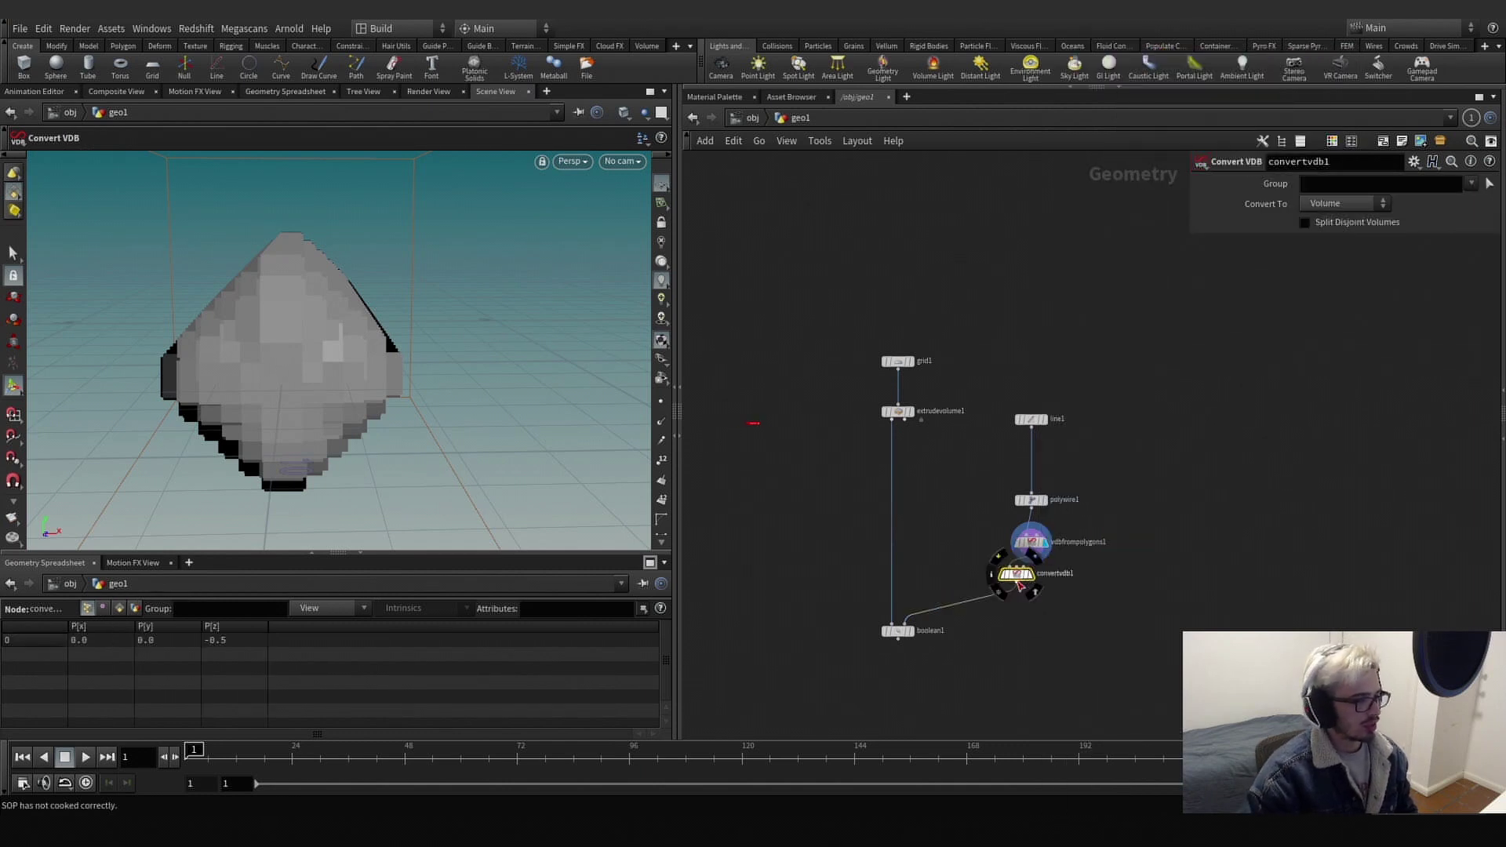
Align the Convert VDB node under its input, display it and set it to convert to Polygons.
mouse_move(1018, 584)
mouse_down()
mouse_move(1039, 591)
mouse_move(1032, 578)
mouse_up()
click(1046, 579)
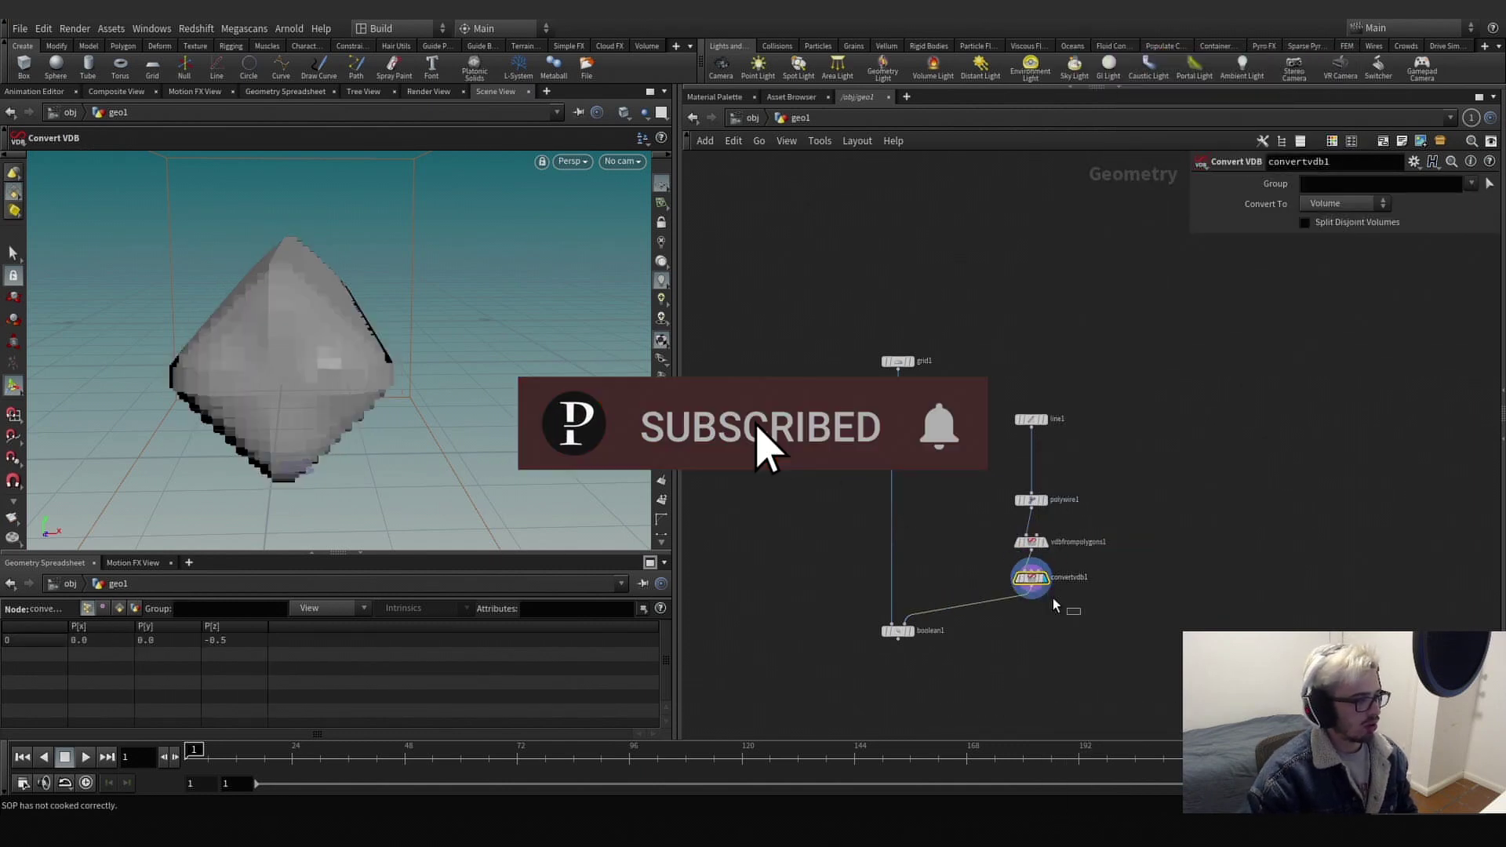
click(1344, 203)
click(1333, 236)
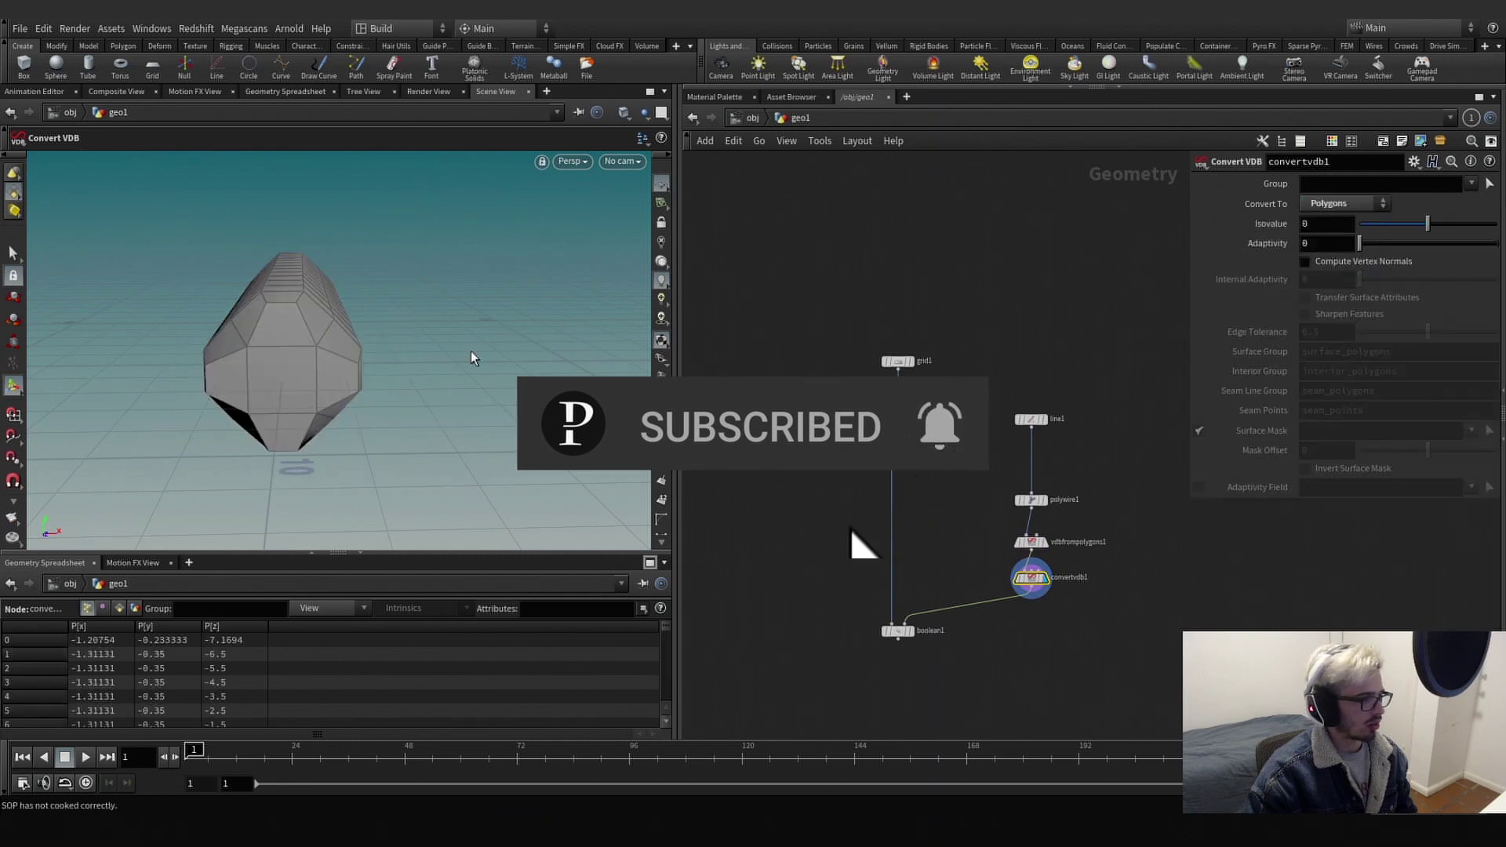
Refine the tube's mesh by setting the VDB from Polygons voxel size to .5 and then to .25.
alt+drag(470, 351, 251, 347)
click(1032, 542)
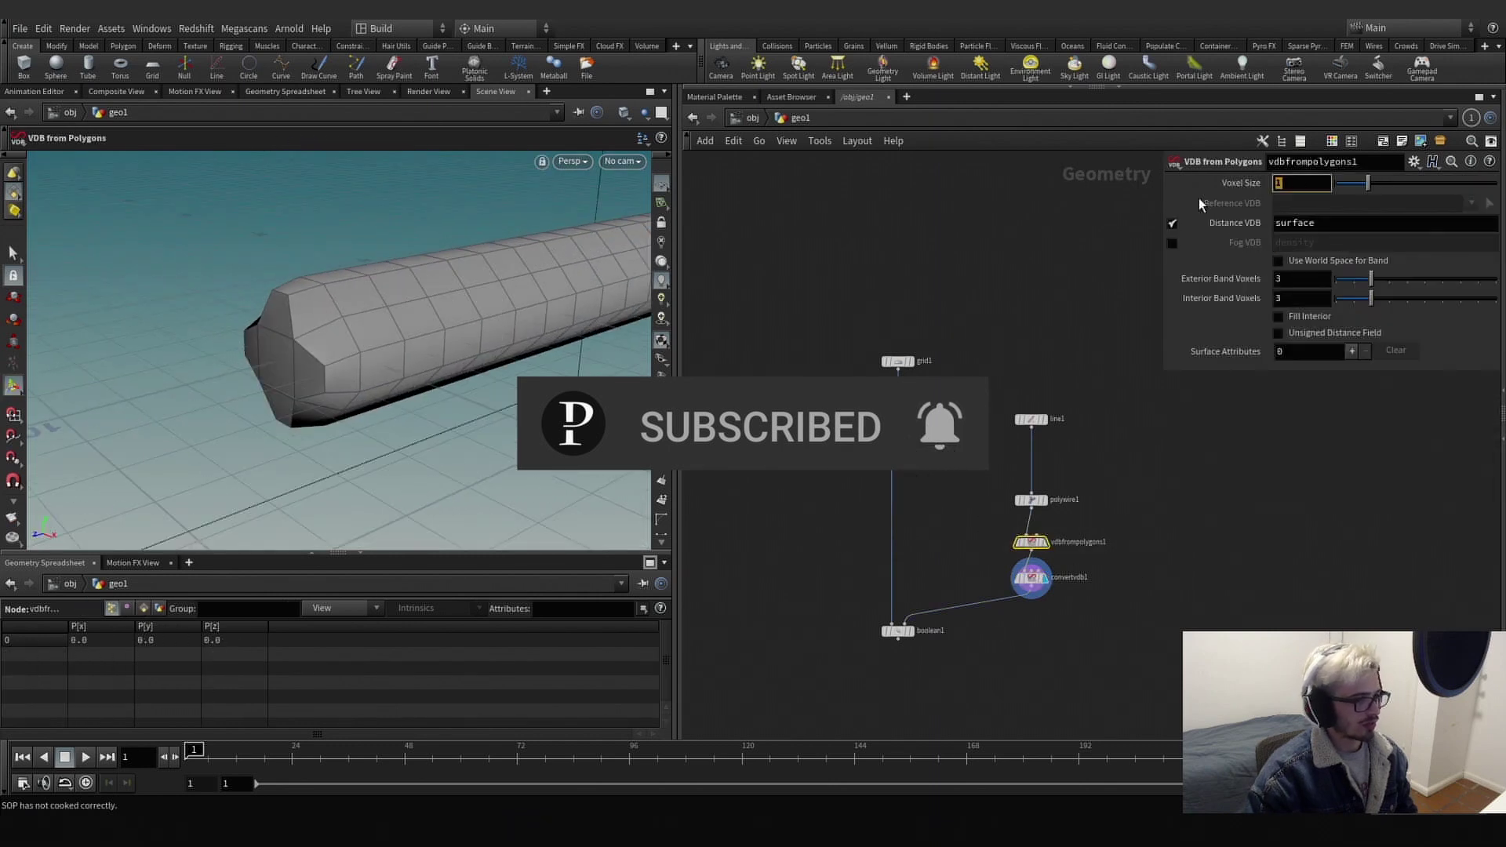
text(.5)
key(Return)
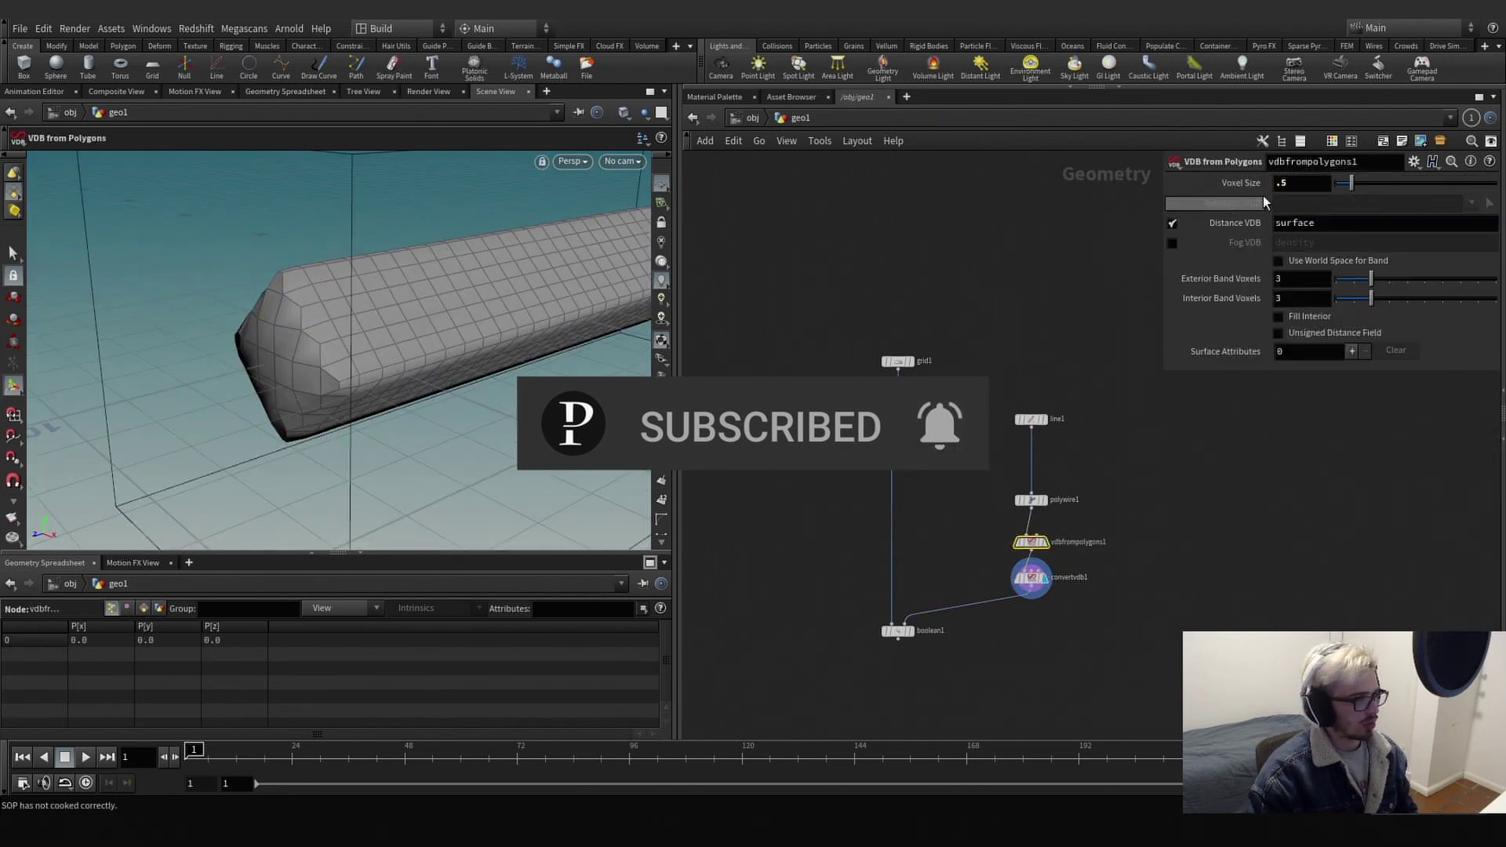
click(1282, 183)
text(2)
key(Return)
alt+drag(298, 333, 513, 329)
Move the Boolean node down to make room and insert a Point VOP between it and the Convert VDB node.
middle_drag(1049, 636, 1060, 541)
drag(911, 537, 913, 590)
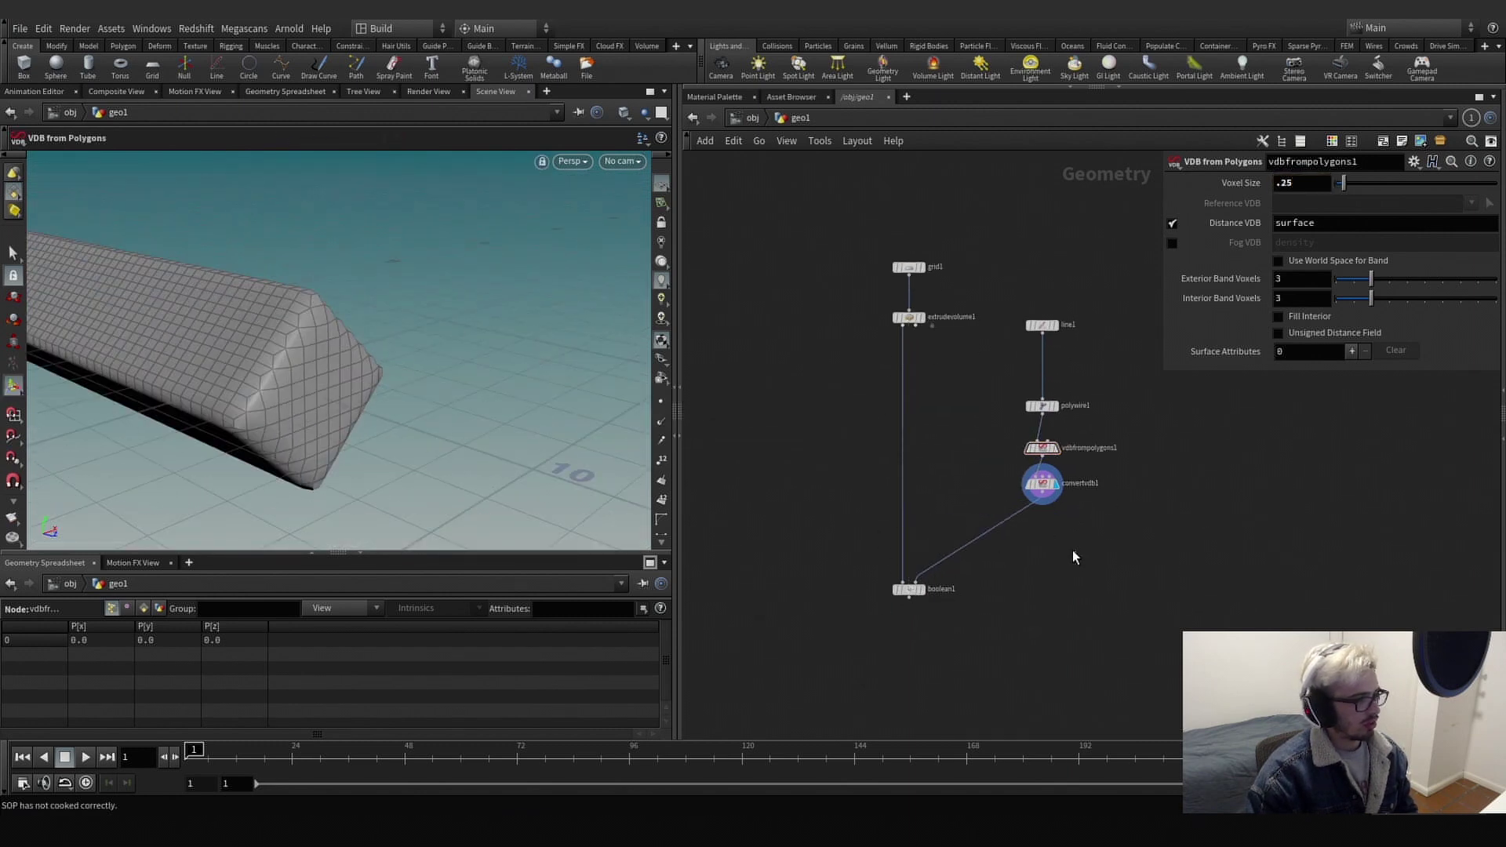
key(Tab)
text(point vo)
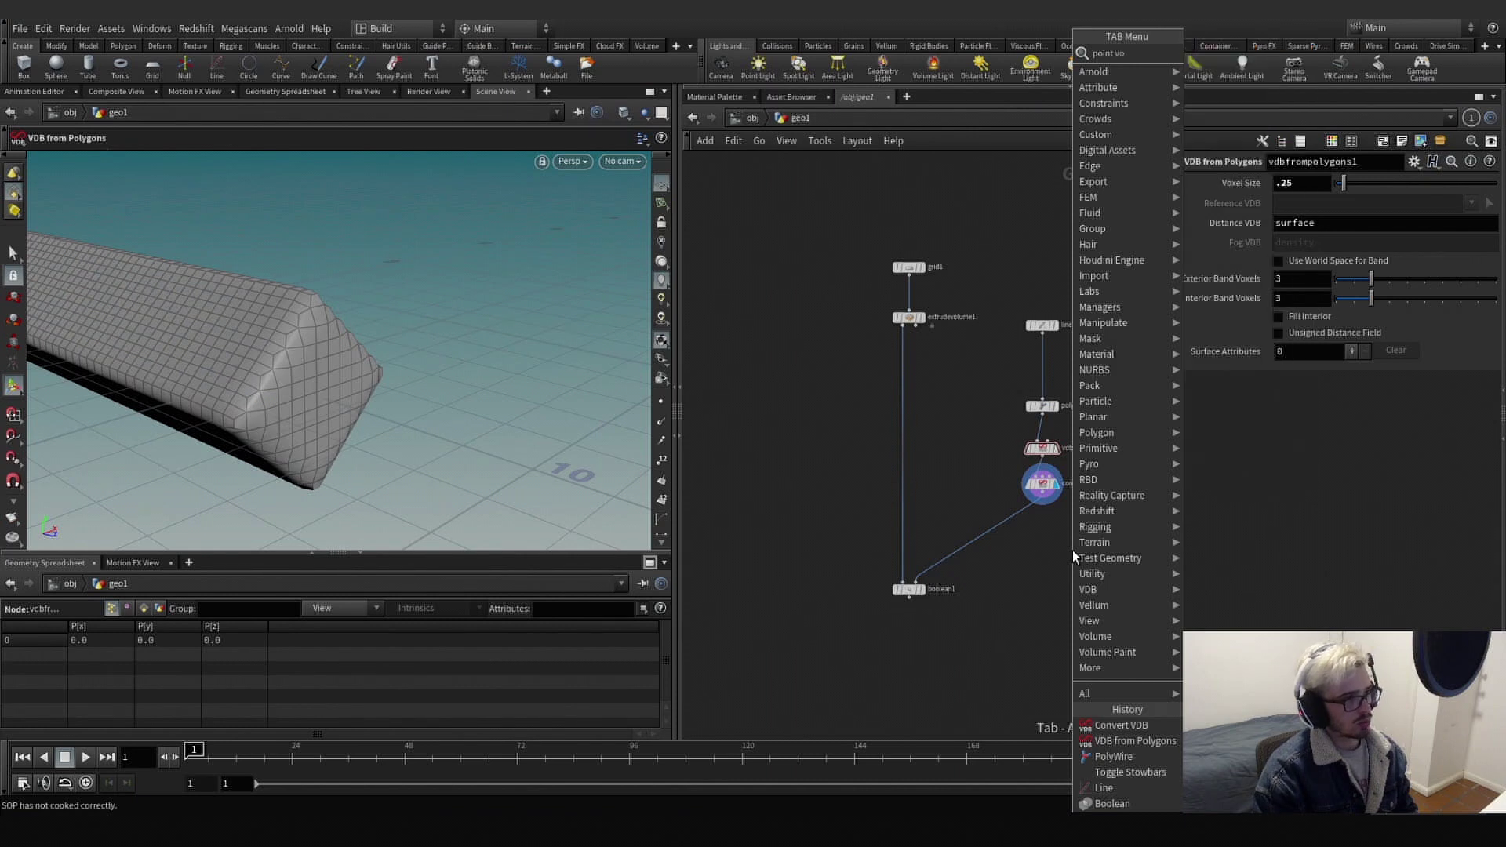
key(Return)
click(1022, 528)
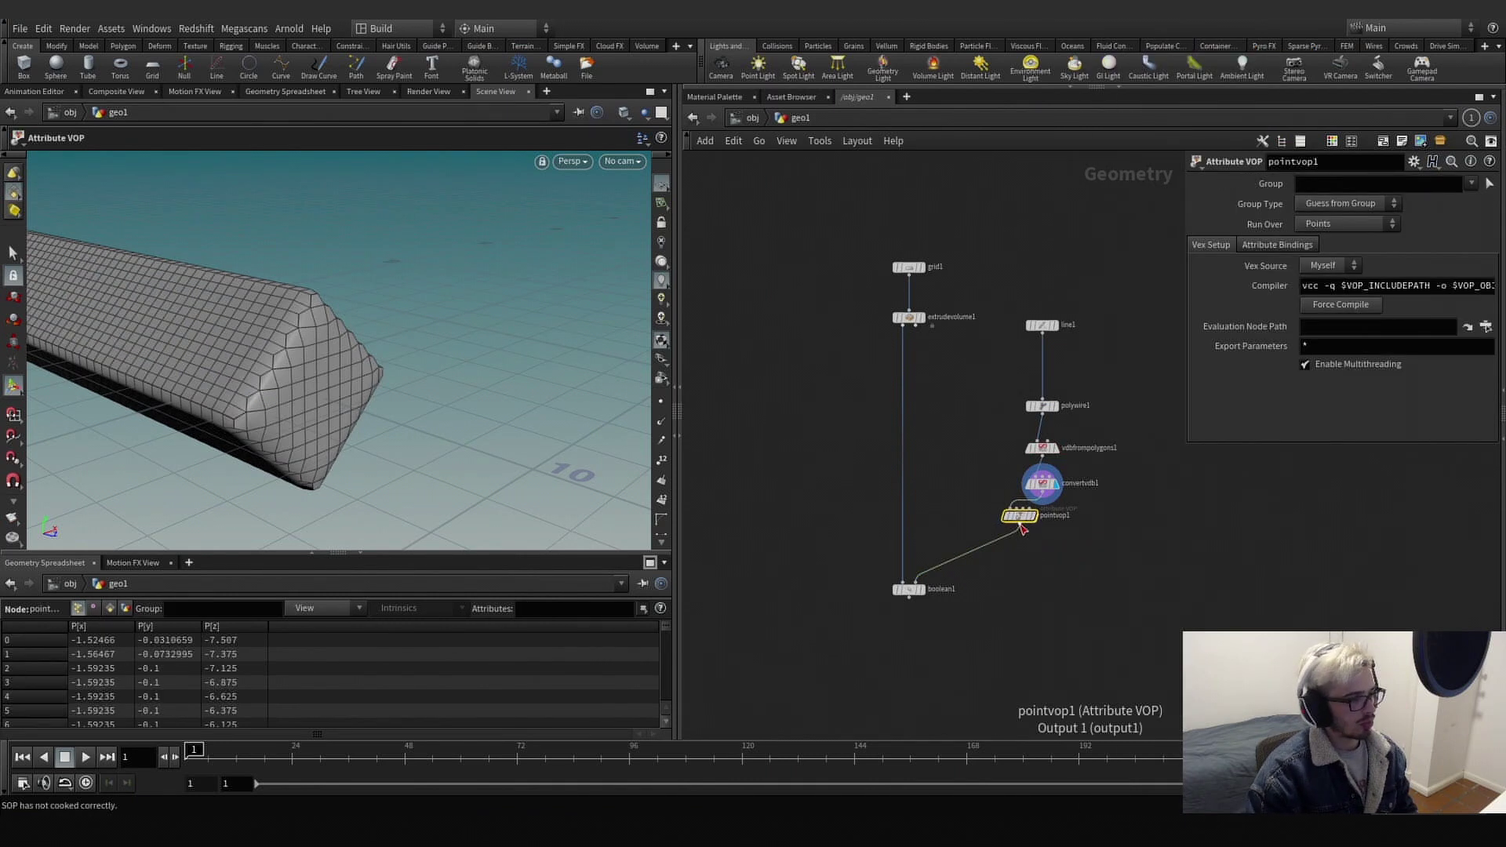
Inside the Point VOP, add an Anti-Aliased Flow Noise node and set its signature to 3D Input, 3D Noise.
double_click(1046, 521)
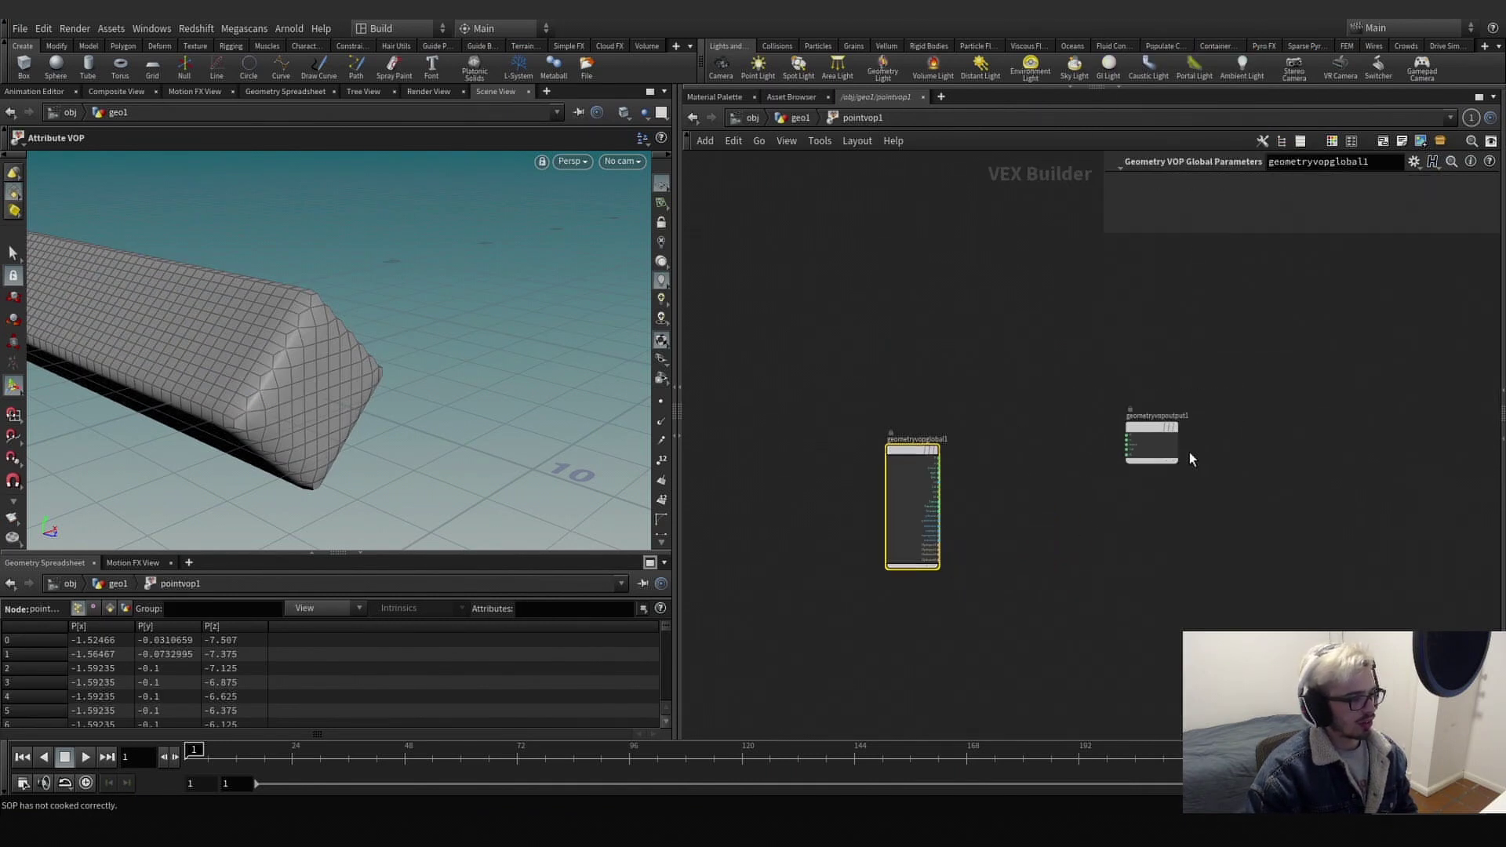
key(Tab)
text(an)
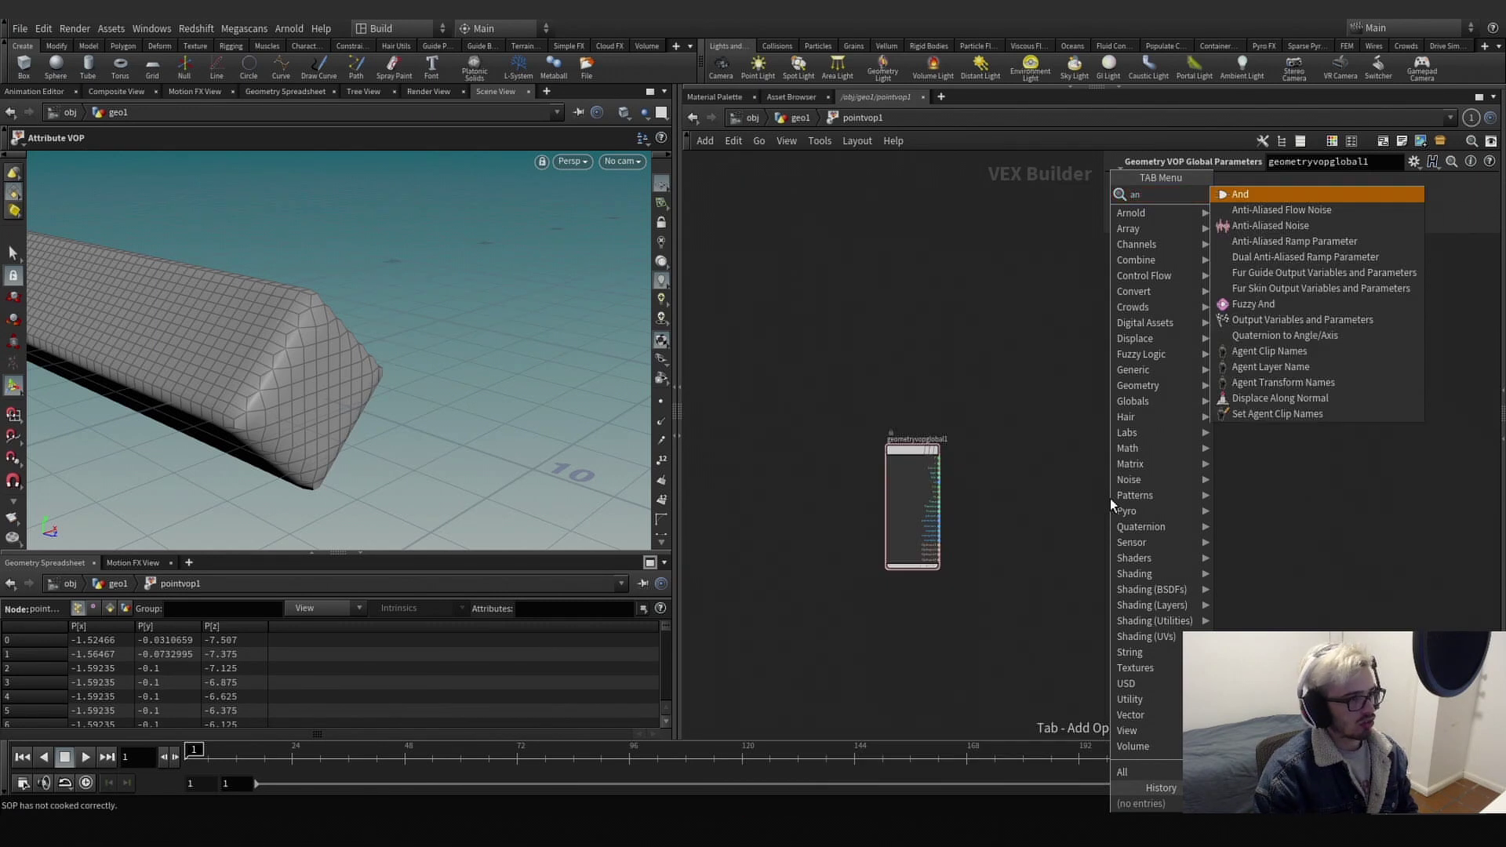
text(o)
key(BackSpace)
key(BackSpace)
key(BackSpace)
text(noi)
key(Return)
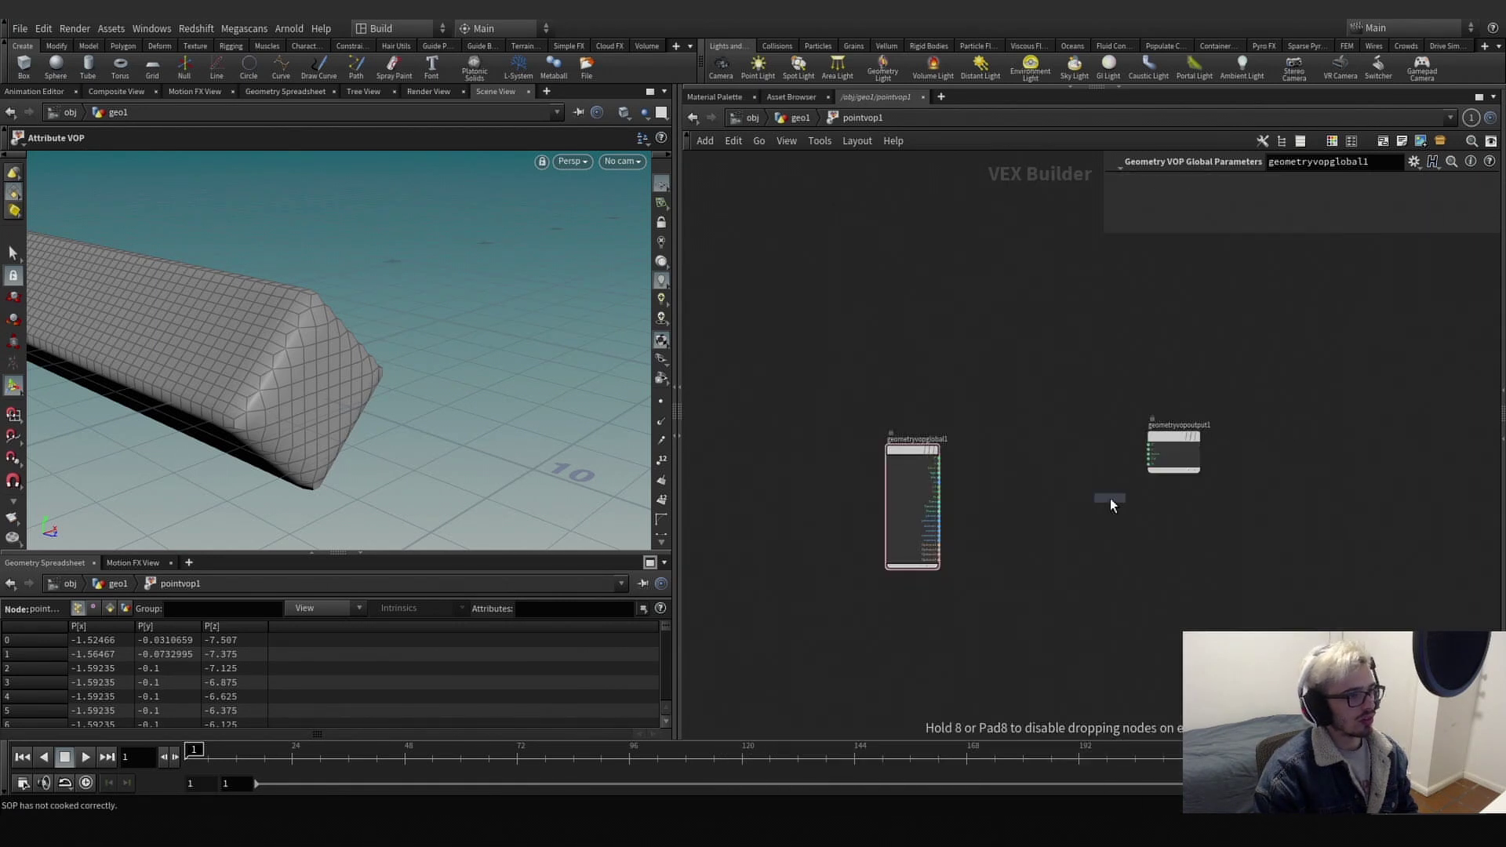
click(1109, 497)
key(h)
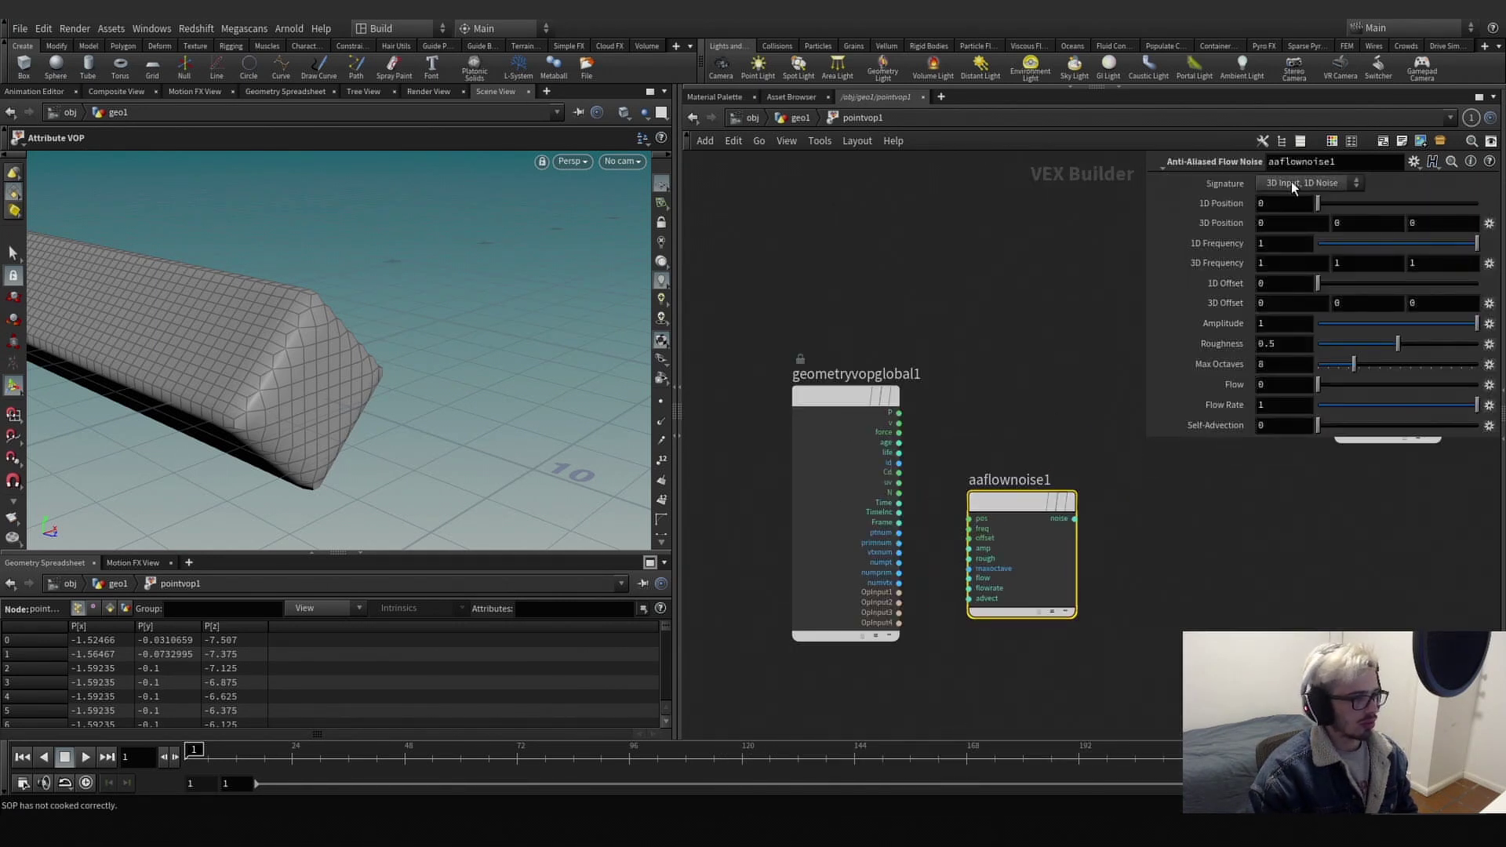
click(1296, 230)
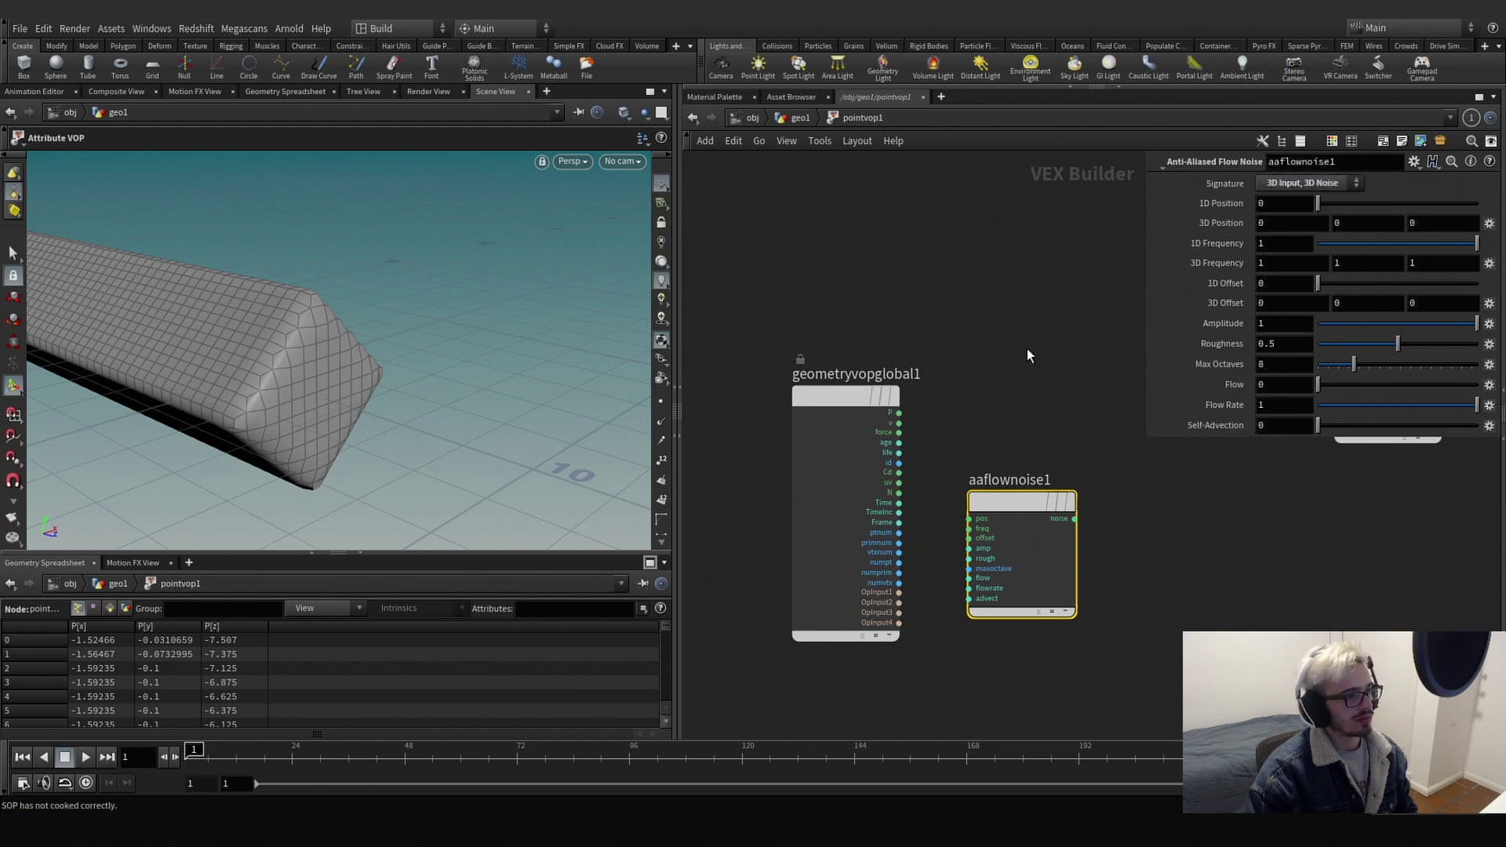
Connect the global P output to the flow noise's pos input and place an Add node above the noise.
middle_drag(1025, 350, 922, 325)
drag(796, 388, 866, 493)
click(992, 378)
key(Tab)
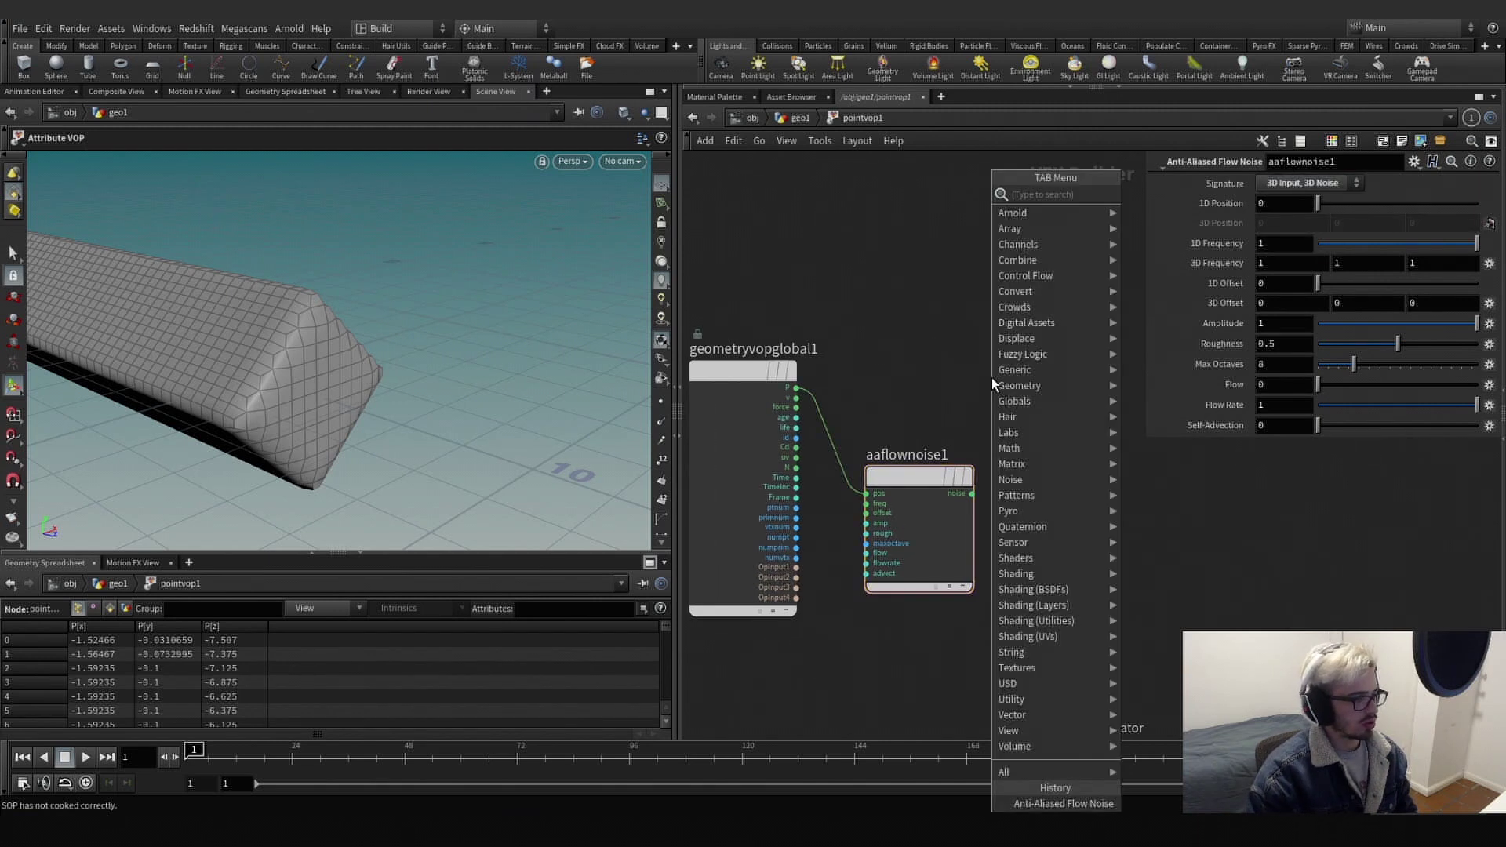
text(ad)
key(Return)
scroll(992, 378, up, 2)
click(992, 378)
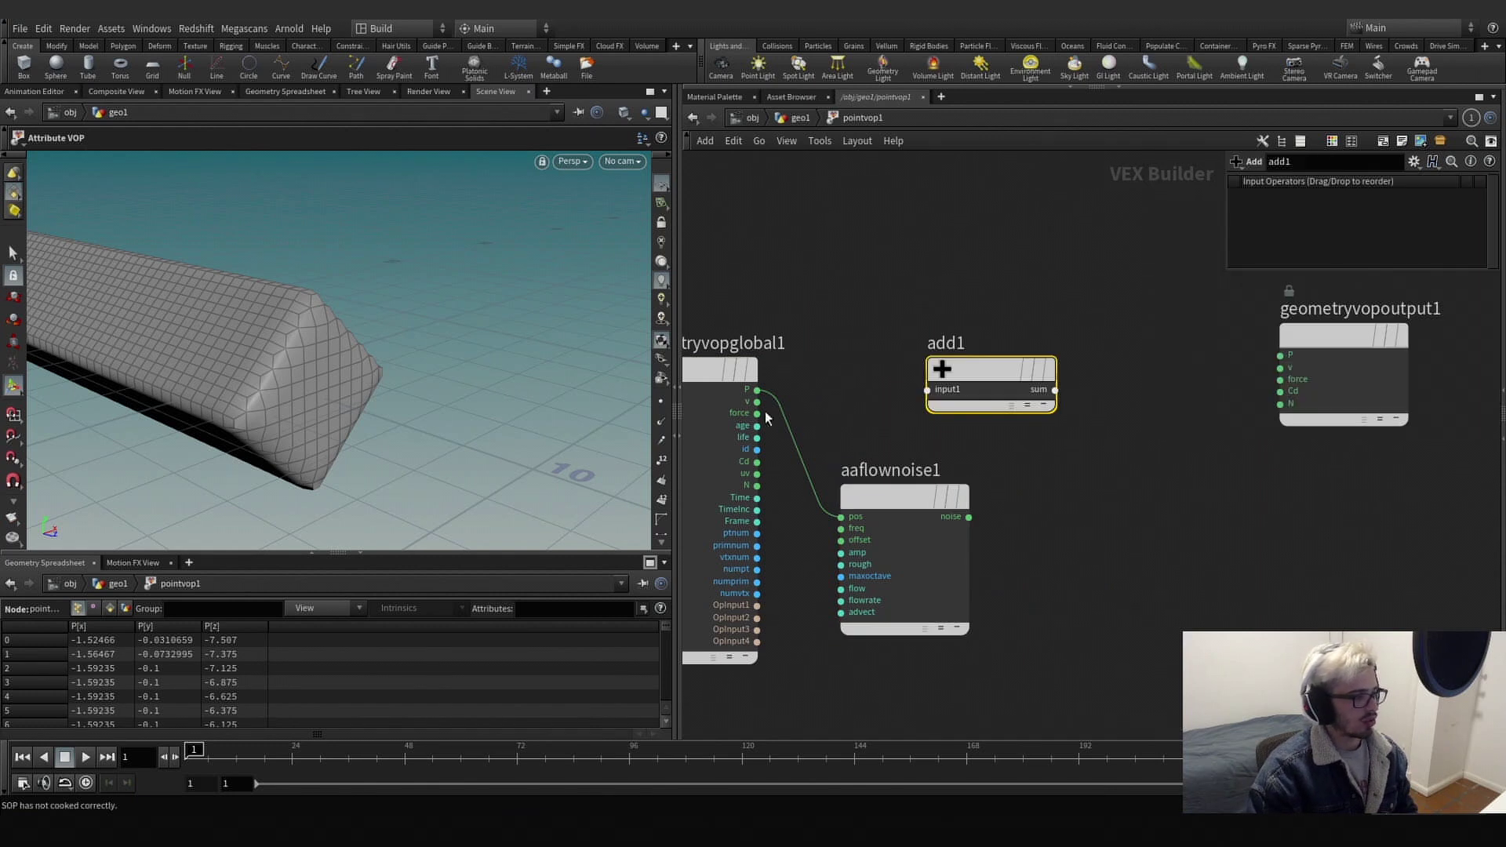
Wire global P and the noise output into the Add node and connect its sum to the geometry output's P.
drag(757, 390, 927, 389)
drag(969, 517, 927, 401)
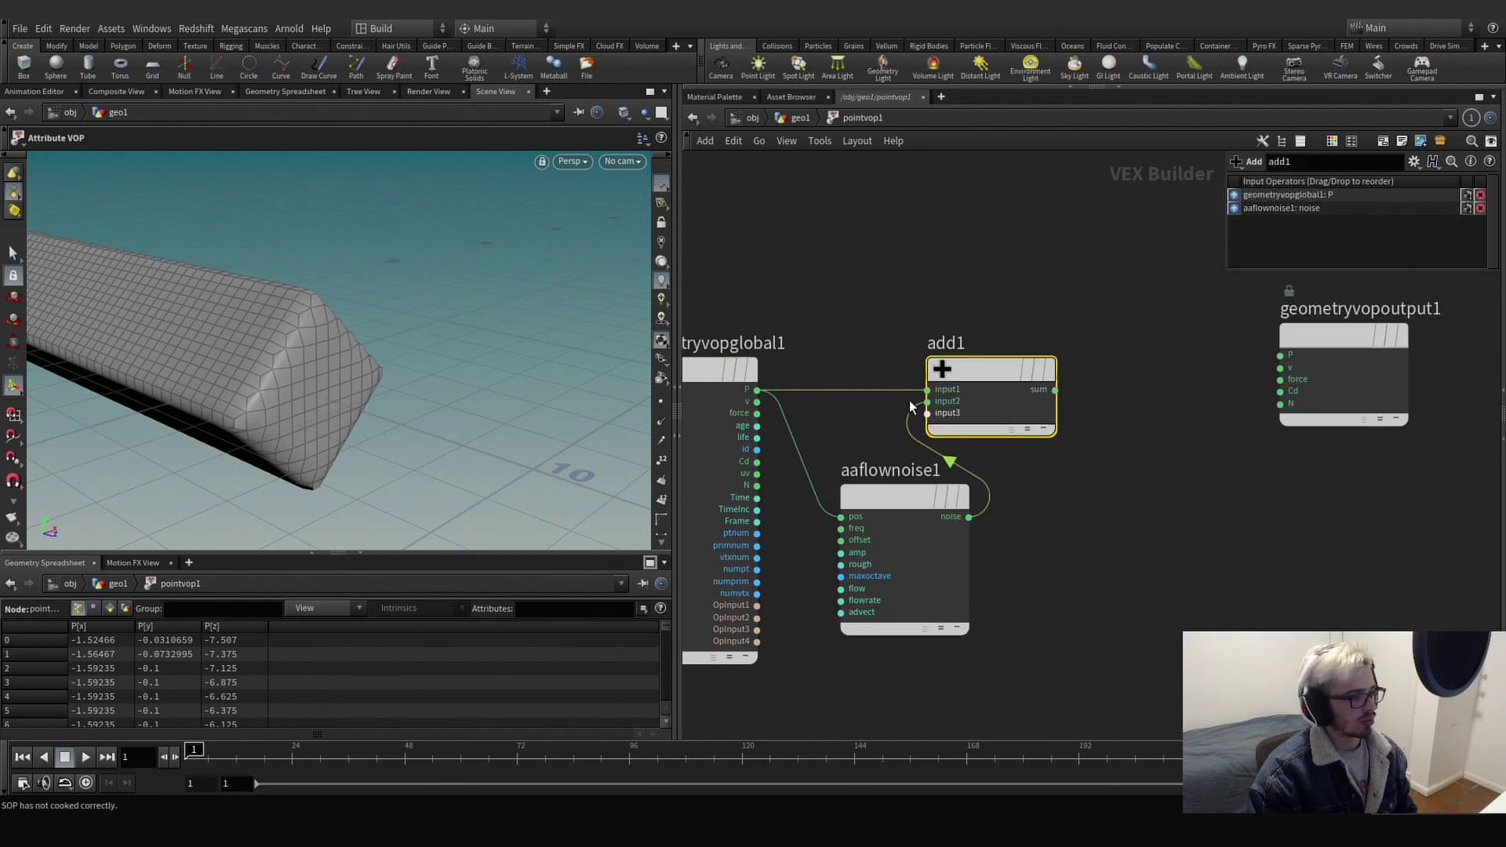
mouse_move(907, 507)
mouse_down()
mouse_move(898, 537)
mouse_move(903, 504)
mouse_up()
drag(1092, 387, 1220, 360)
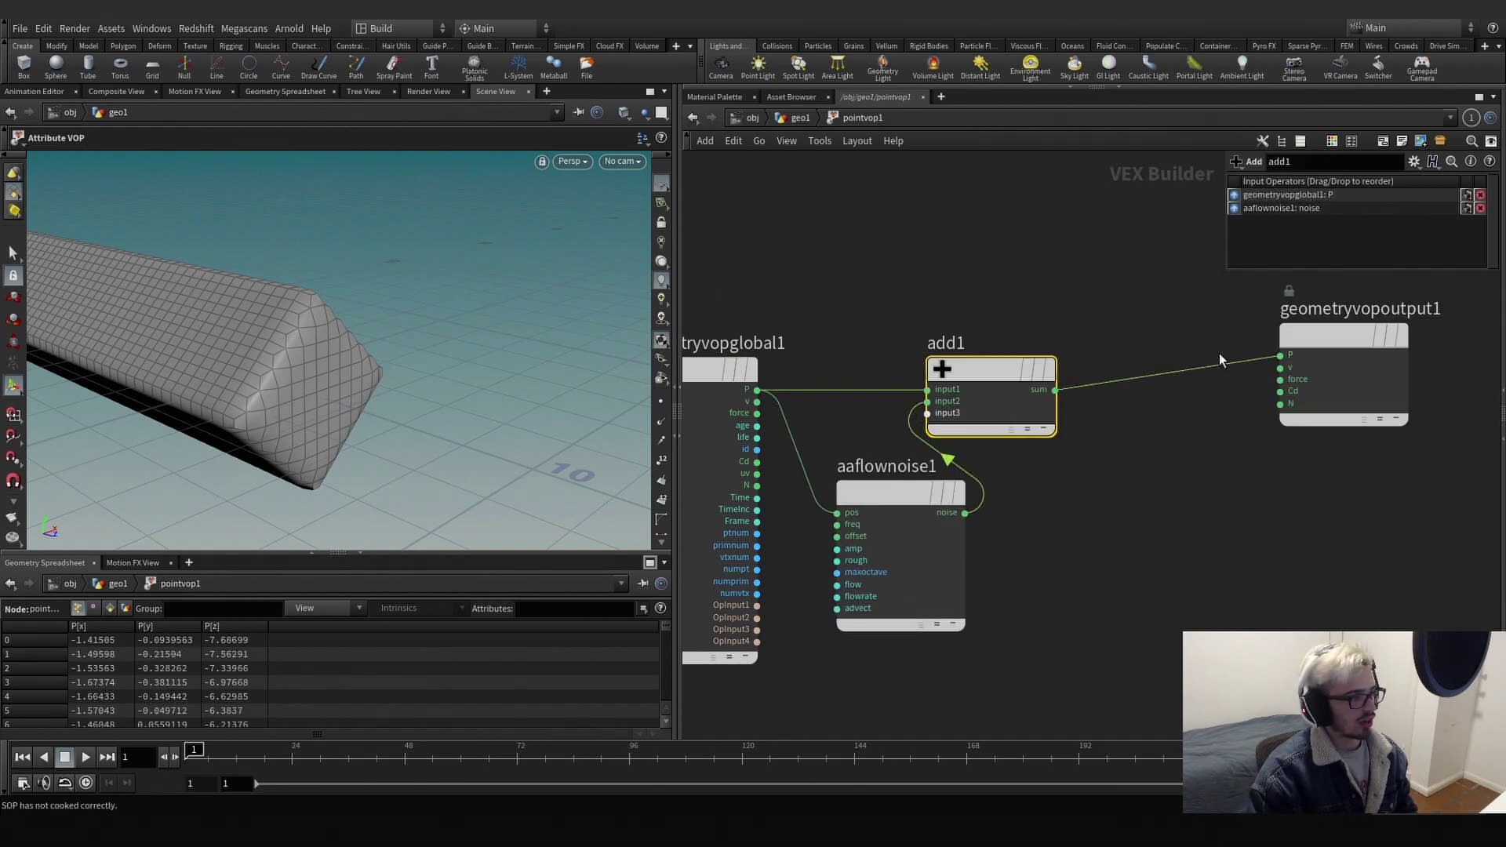
Create input parameters for the Anti-Aliased Flow Noise node.
drag(1074, 531, 830, 633)
middle_drag(821, 329, 879, 301)
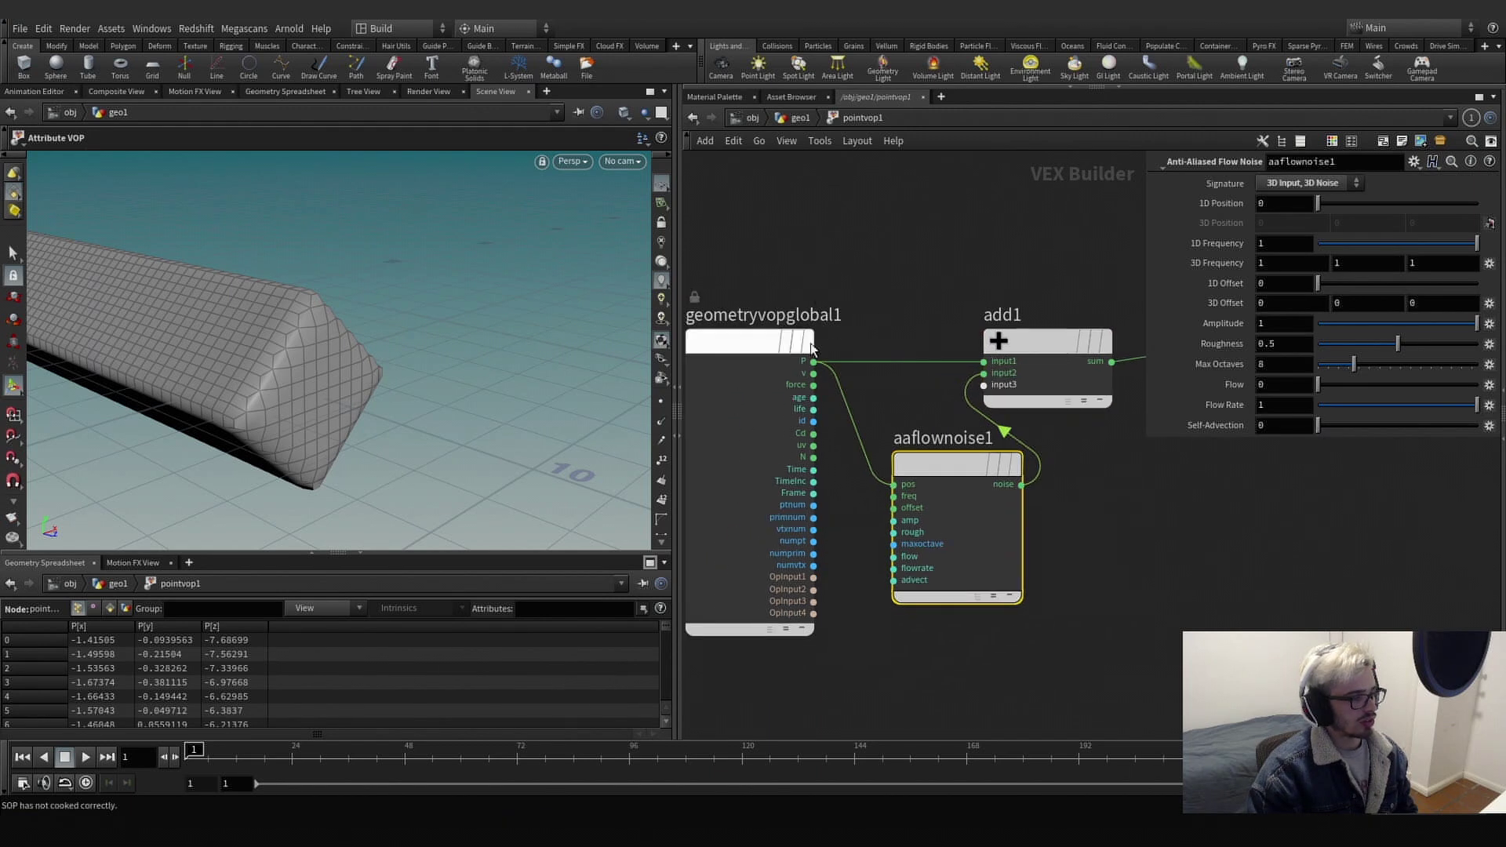
right_drag(857, 310, 832, 176)
scroll(915, 400, up, 3)
right_click(915, 388)
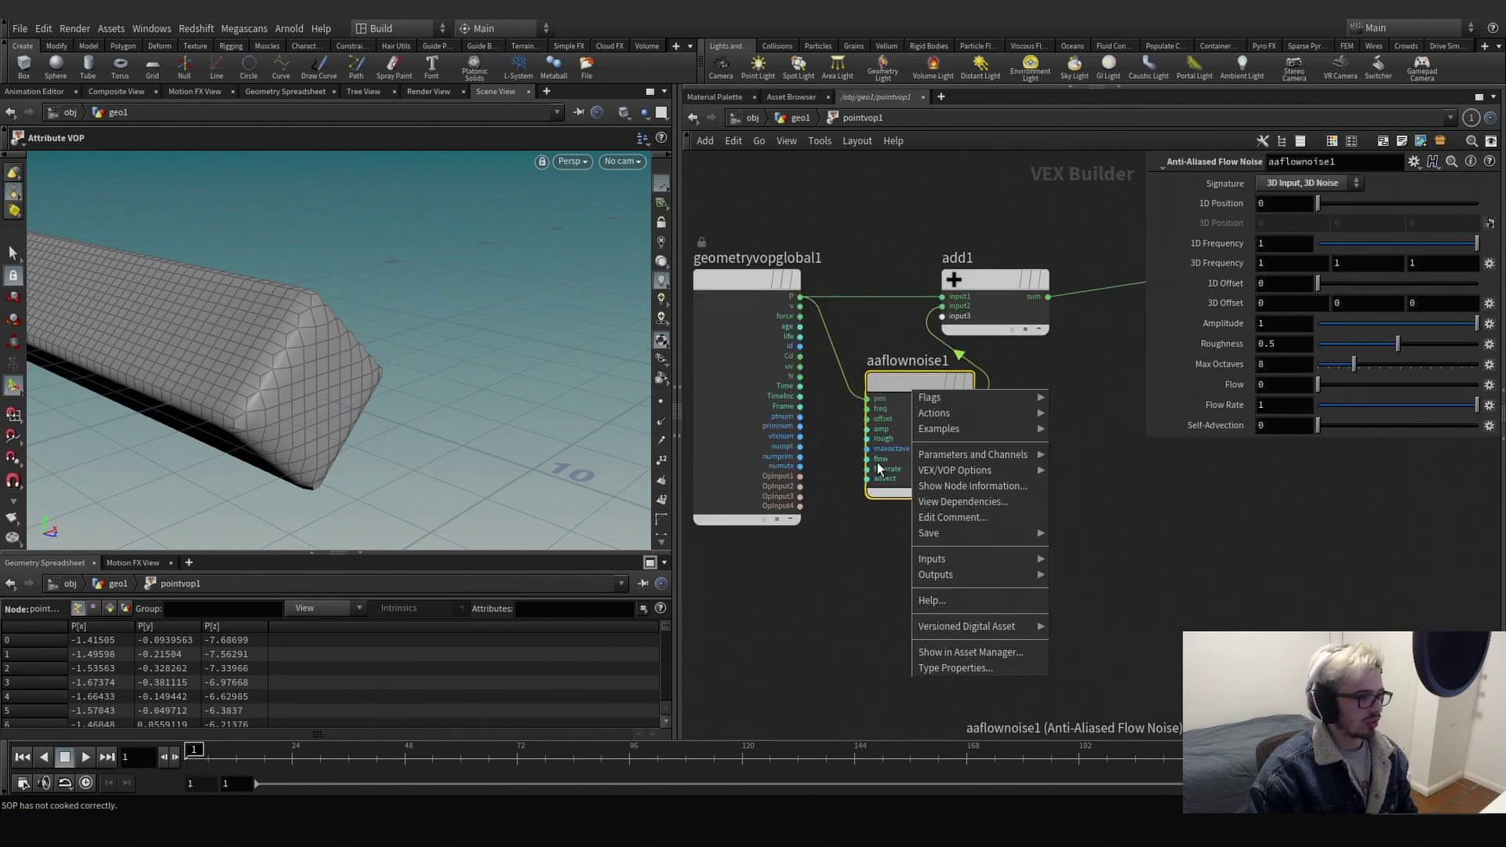
mouse_move(950, 470)
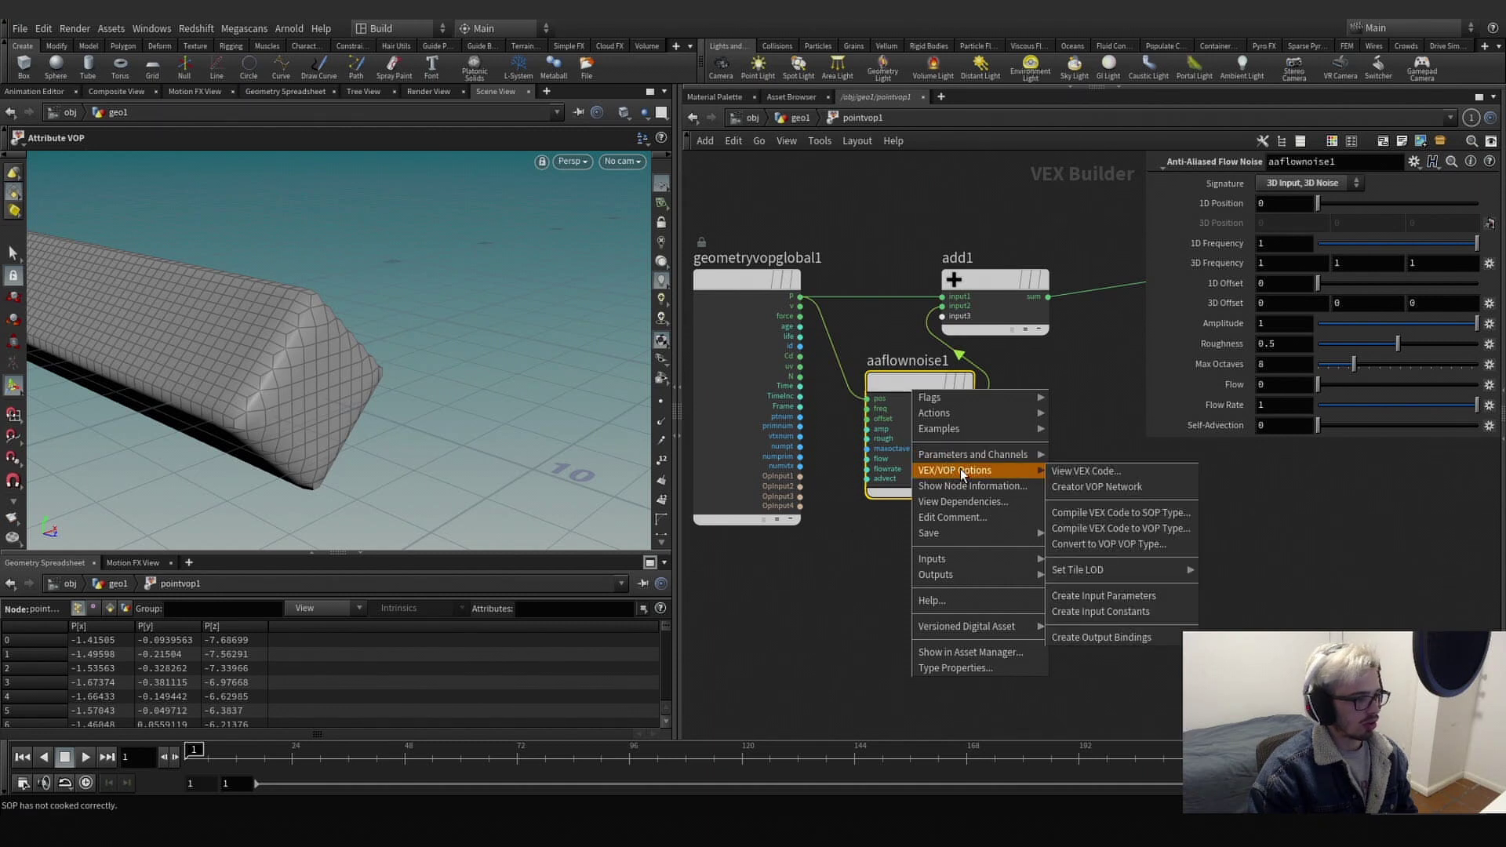
click(1155, 596)
Return to the geometry network and display the Point VOP node.
key(u)
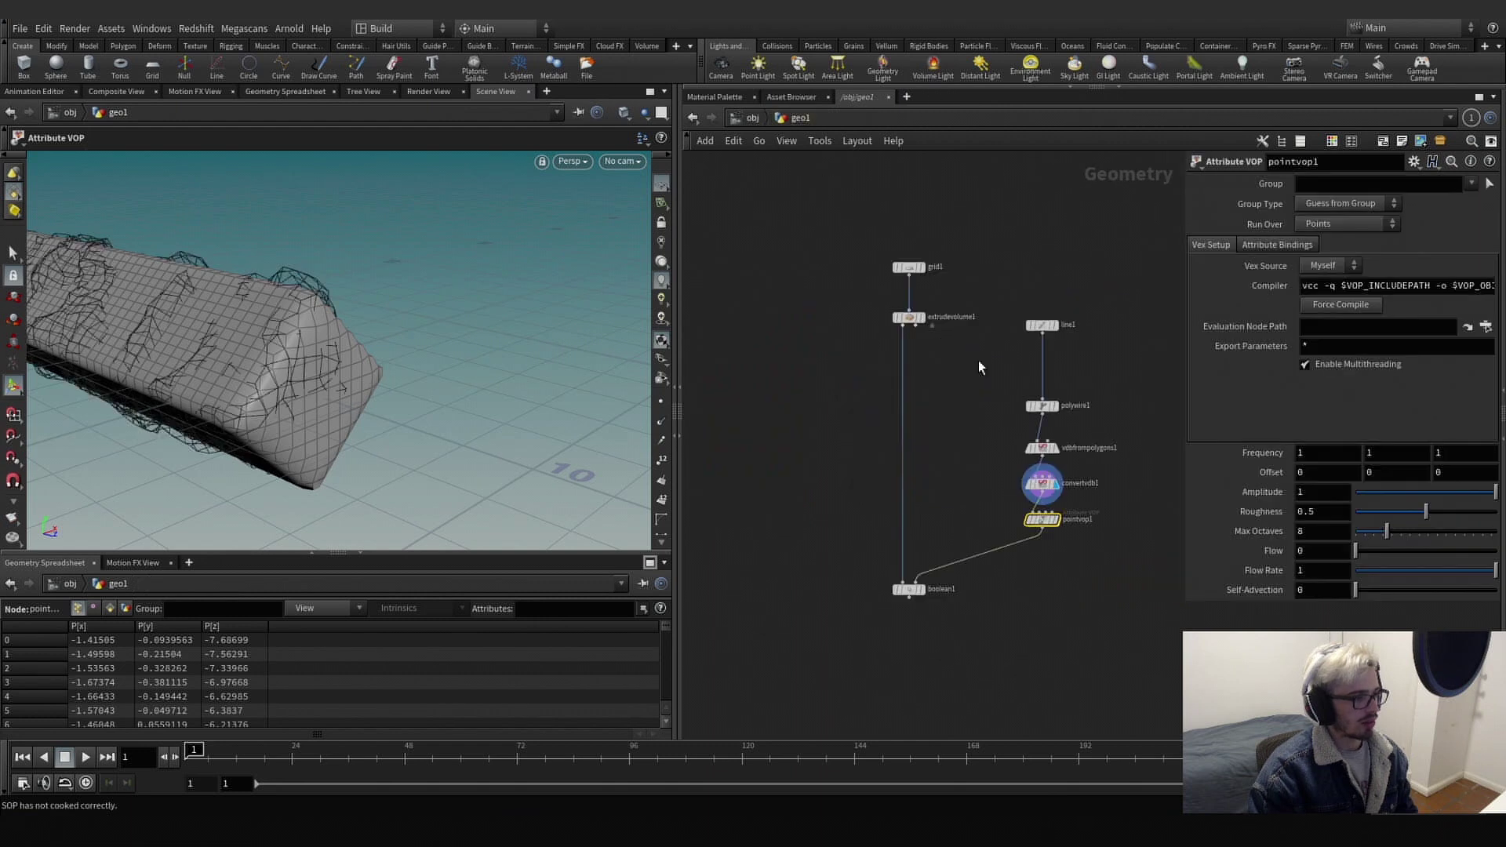
click(1057, 520)
middle_drag(1018, 571, 1046, 527)
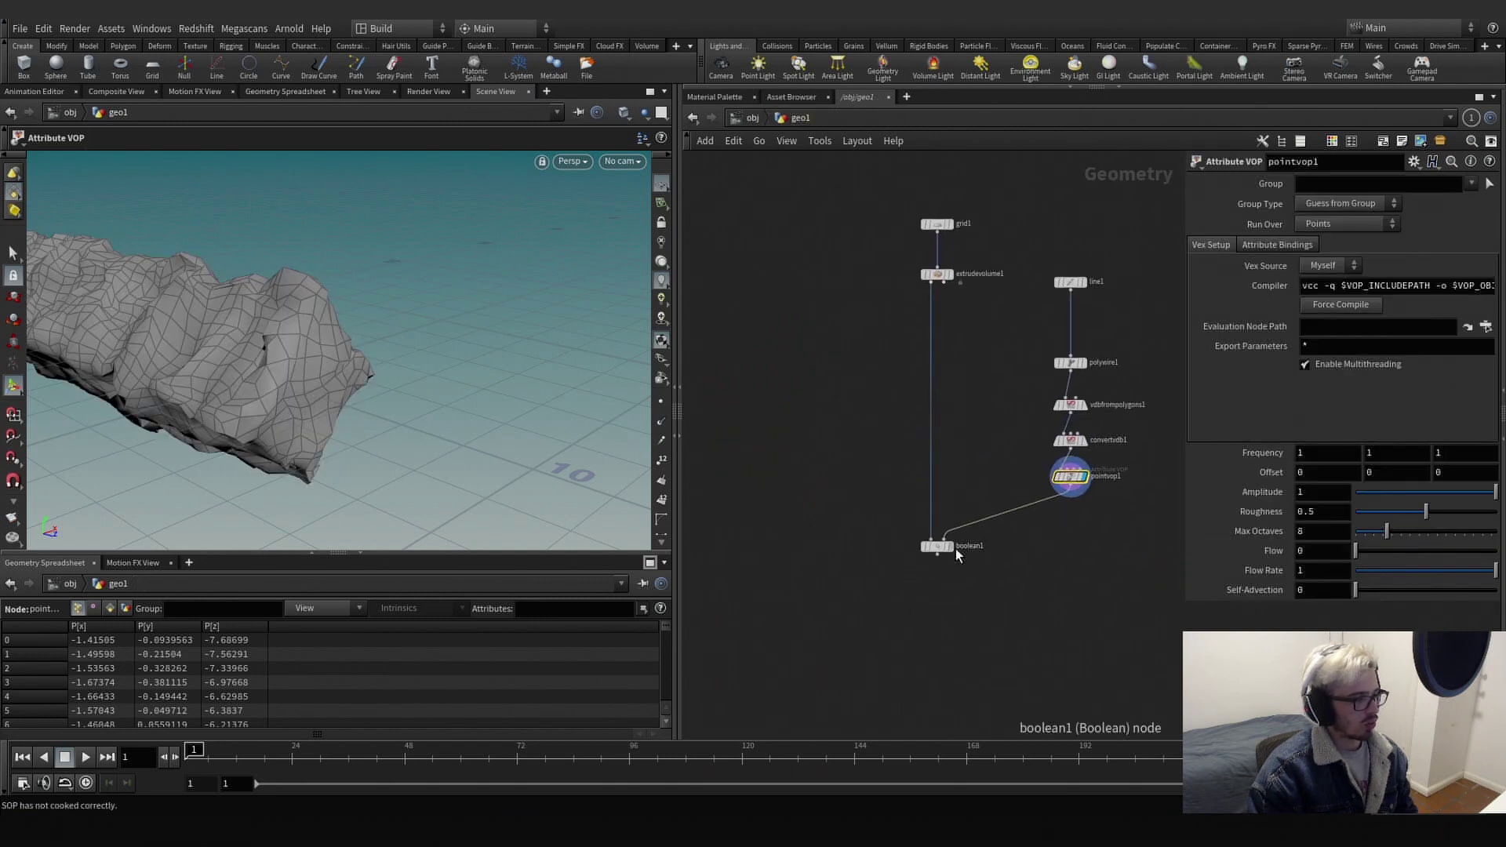
Display the Boolean node and inspect the noisy channel cut through the block.
click(948, 546)
click(934, 546)
alt+drag(614, 455, 491, 419)
alt+scroll(369, 380, up, 5)
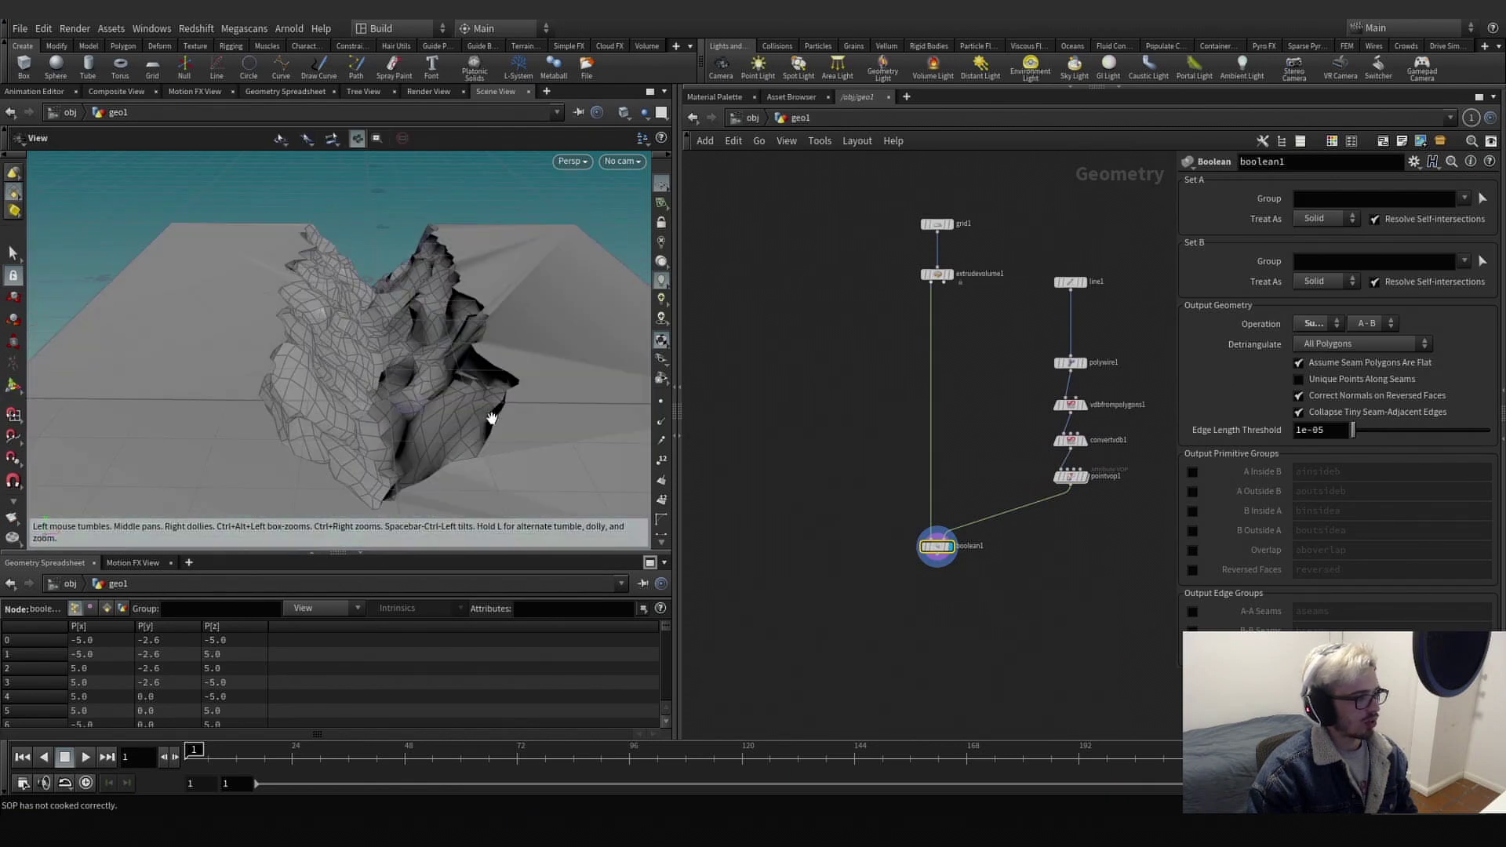
Set the PolyWire divisions to 7 and move the Boolean node down to make room above it.
click(1070, 363)
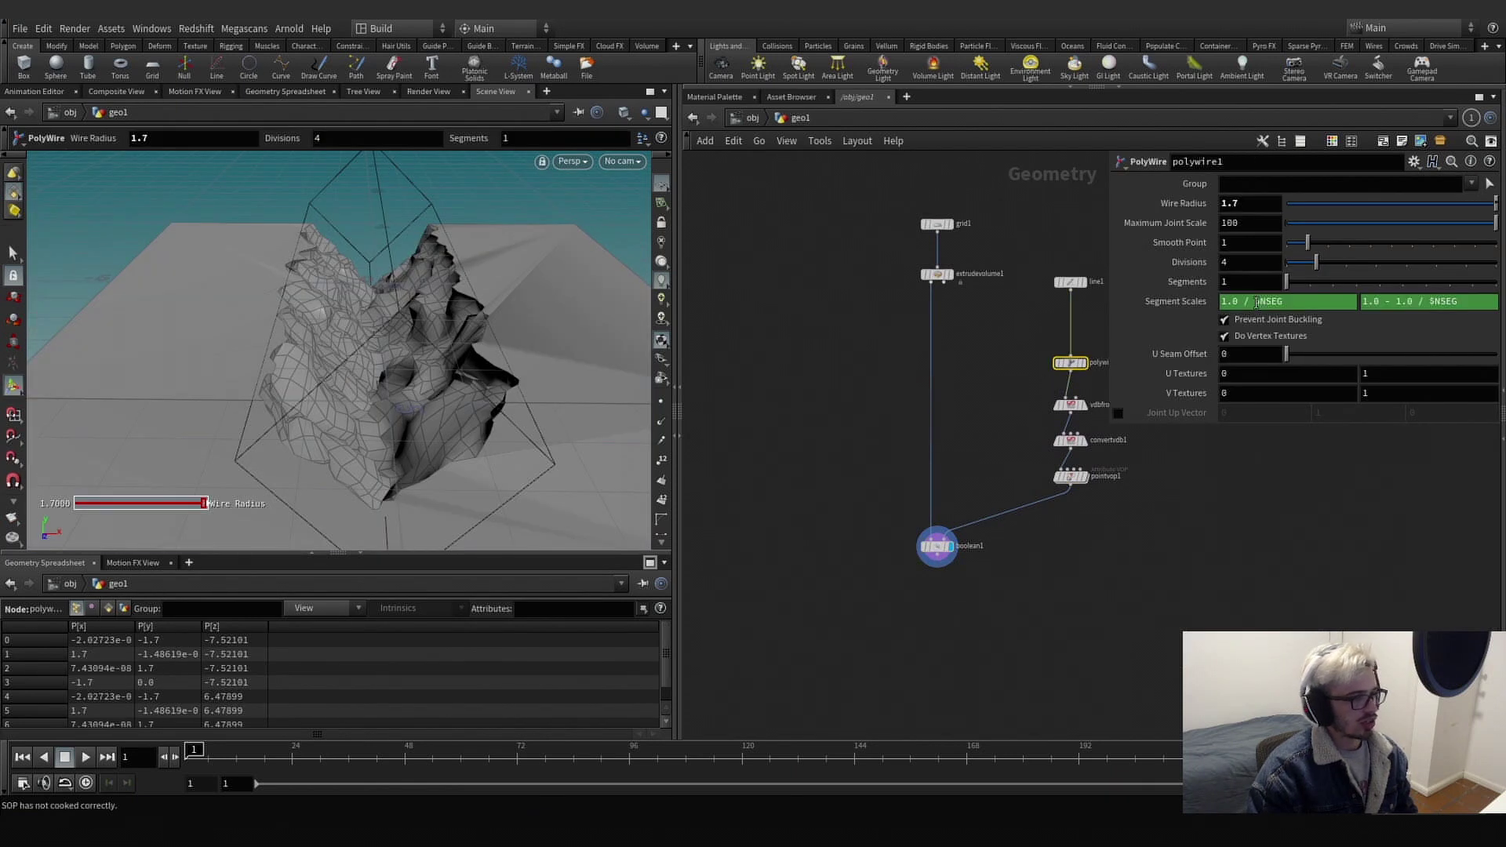
drag(1308, 274, 1394, 270)
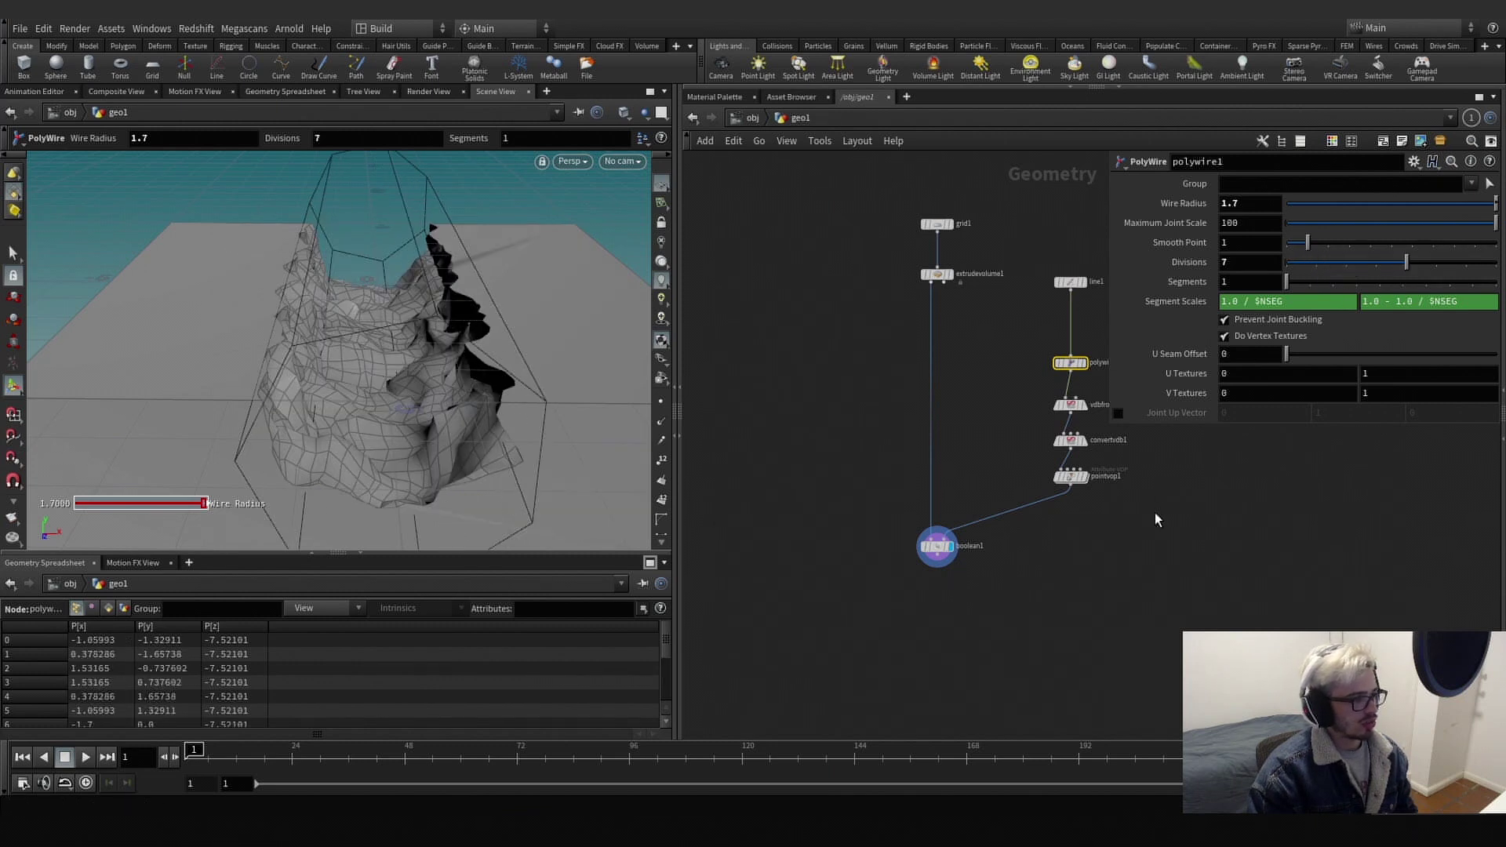
drag(937, 546, 937, 571)
click(1123, 571)
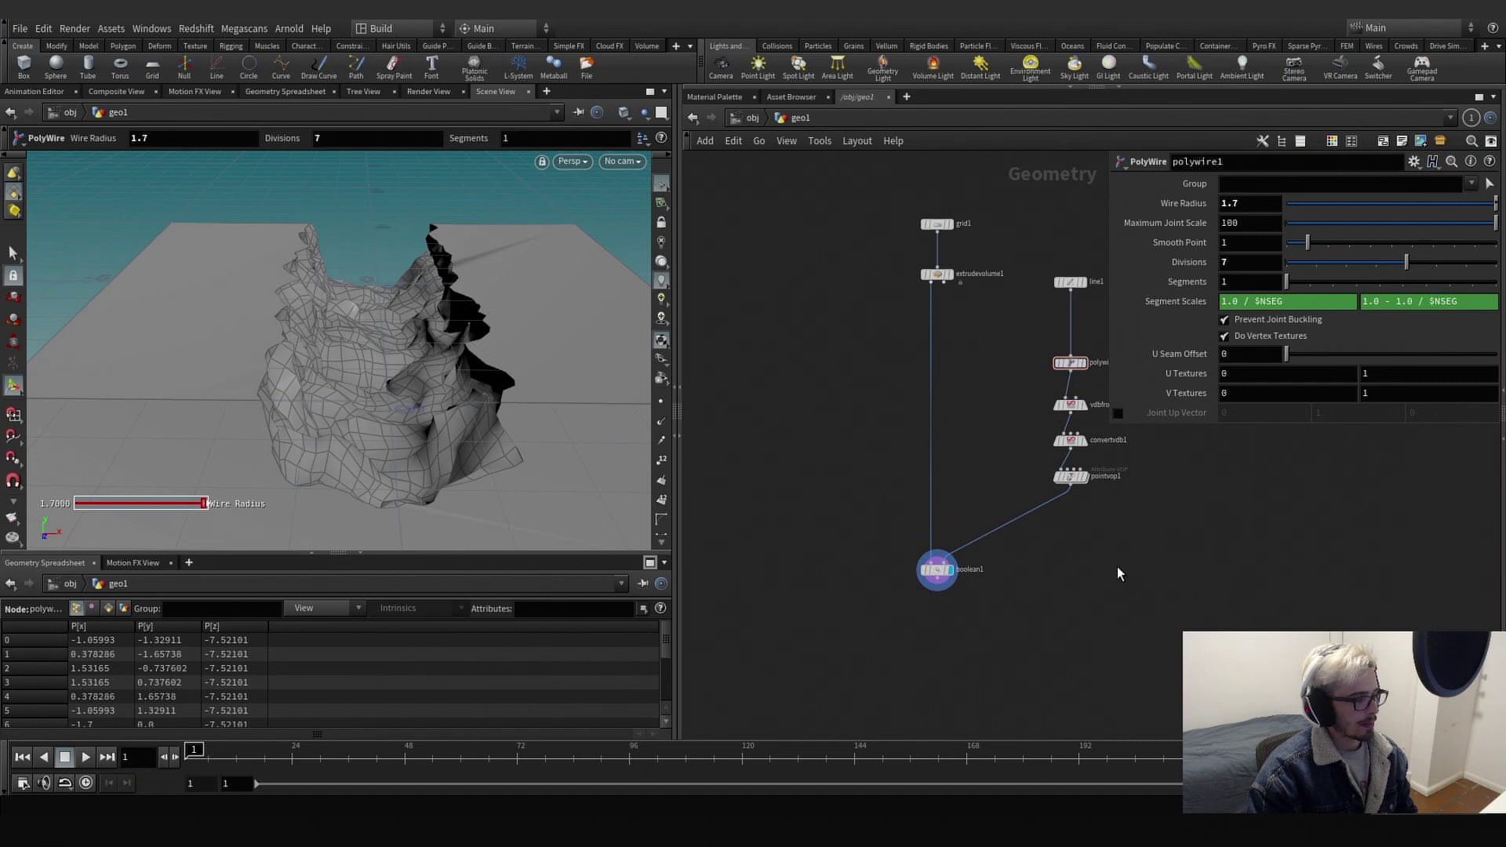
Insert a Transform node between the Point VOP and the Boolean, with an X scale of 1.6.
key(Tab)
text(t)
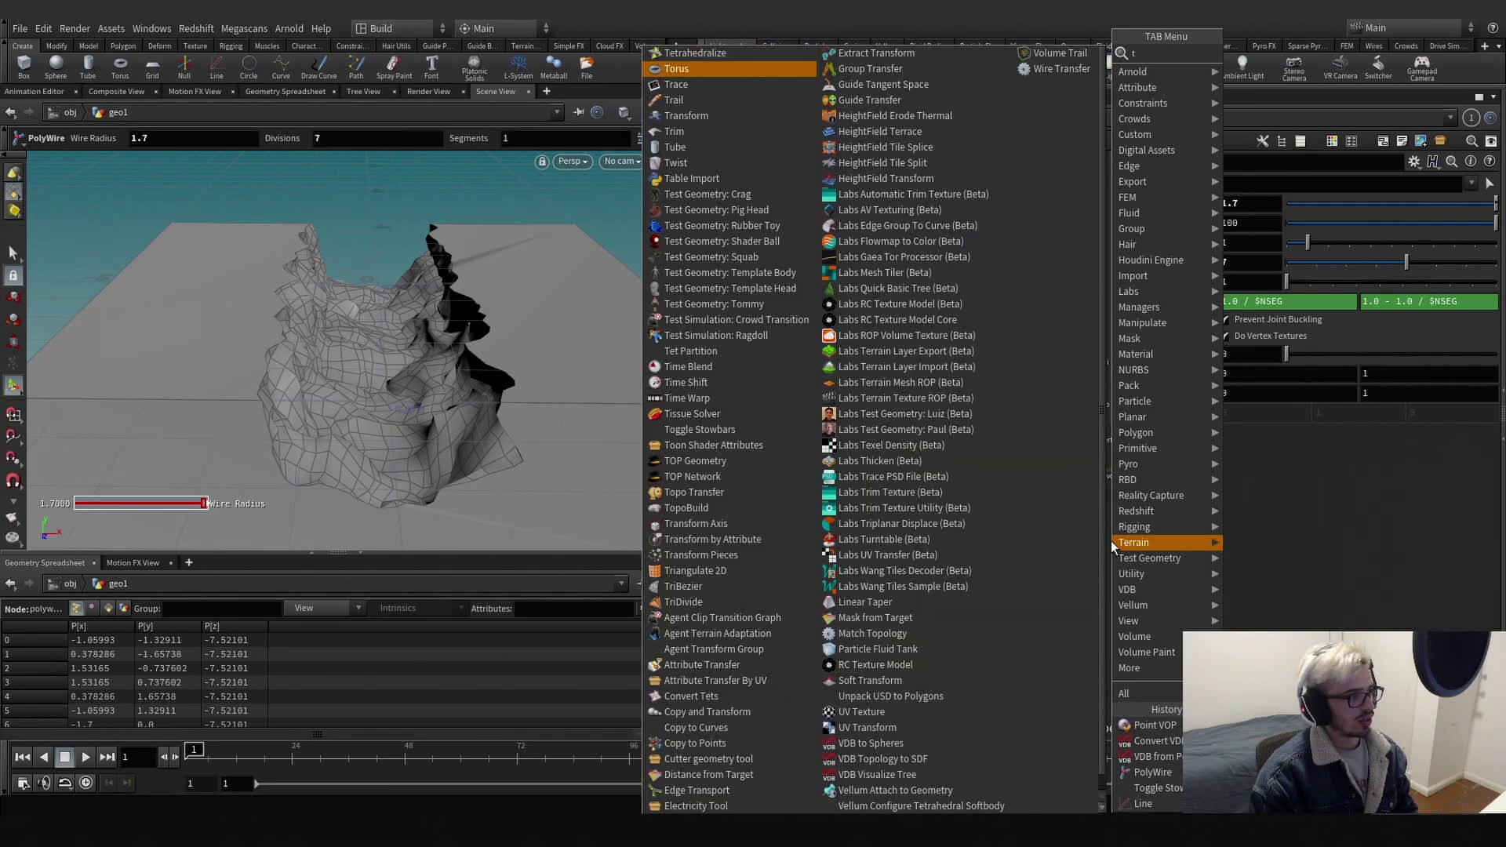
text(a)
key(BackSpace)
text(ra)
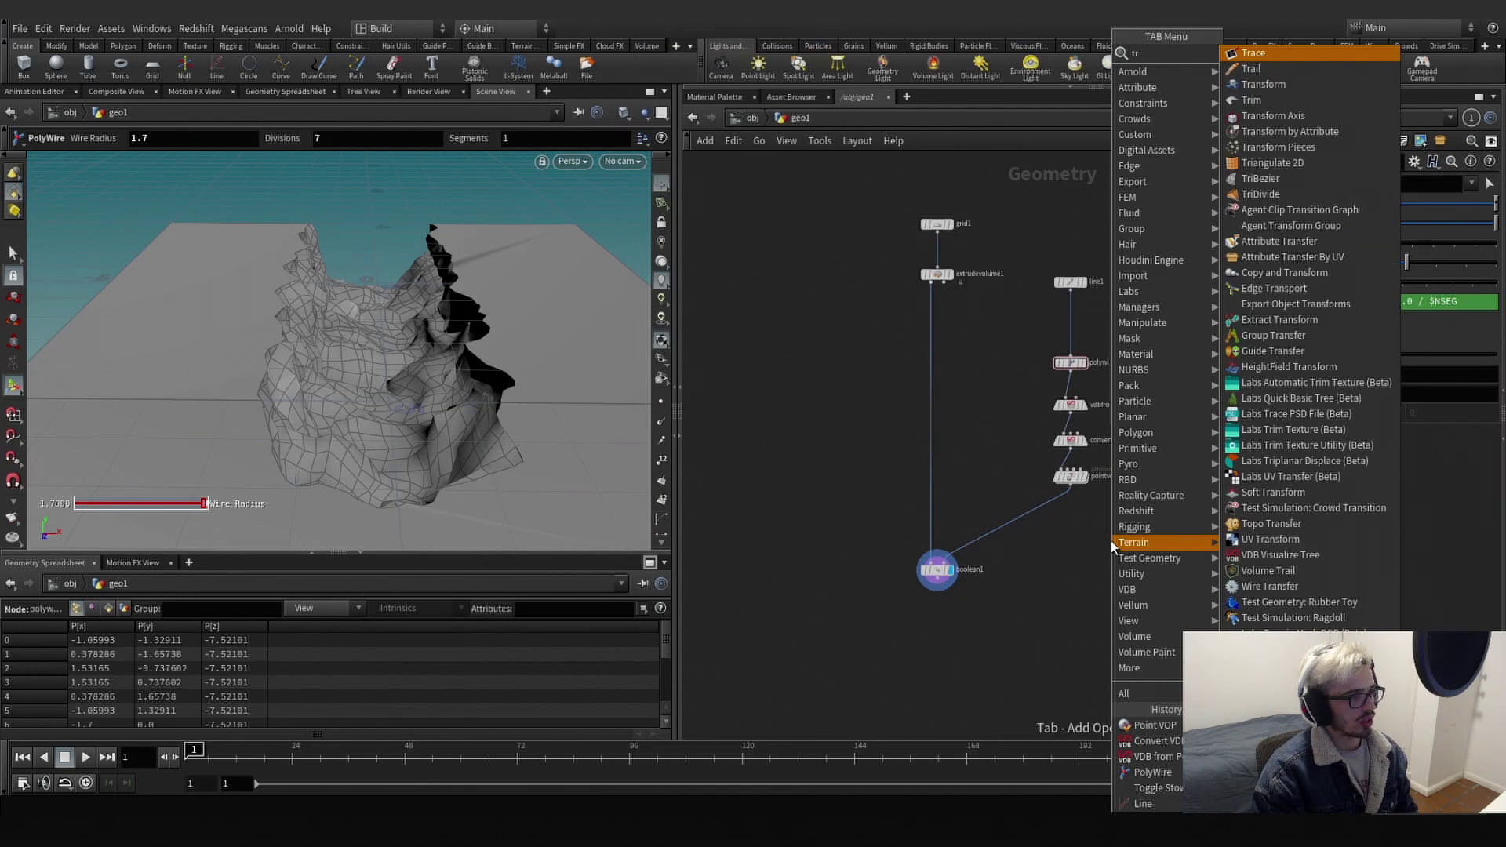
key(Down)
key(Down)
key(Return)
click(1112, 543)
drag(1112, 546, 1074, 514)
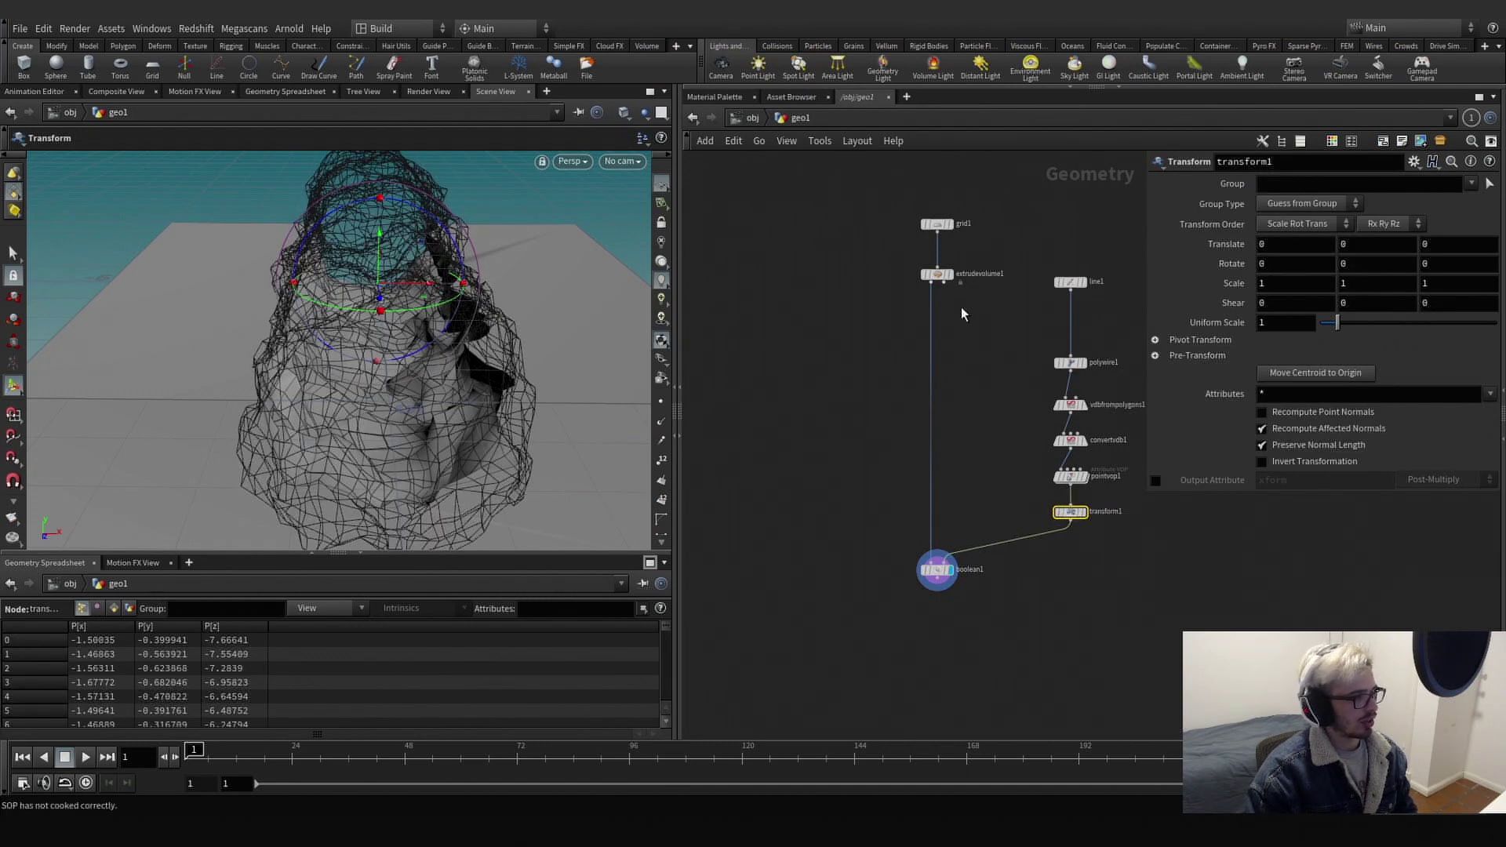
middle_drag(1280, 283, 1333, 300)
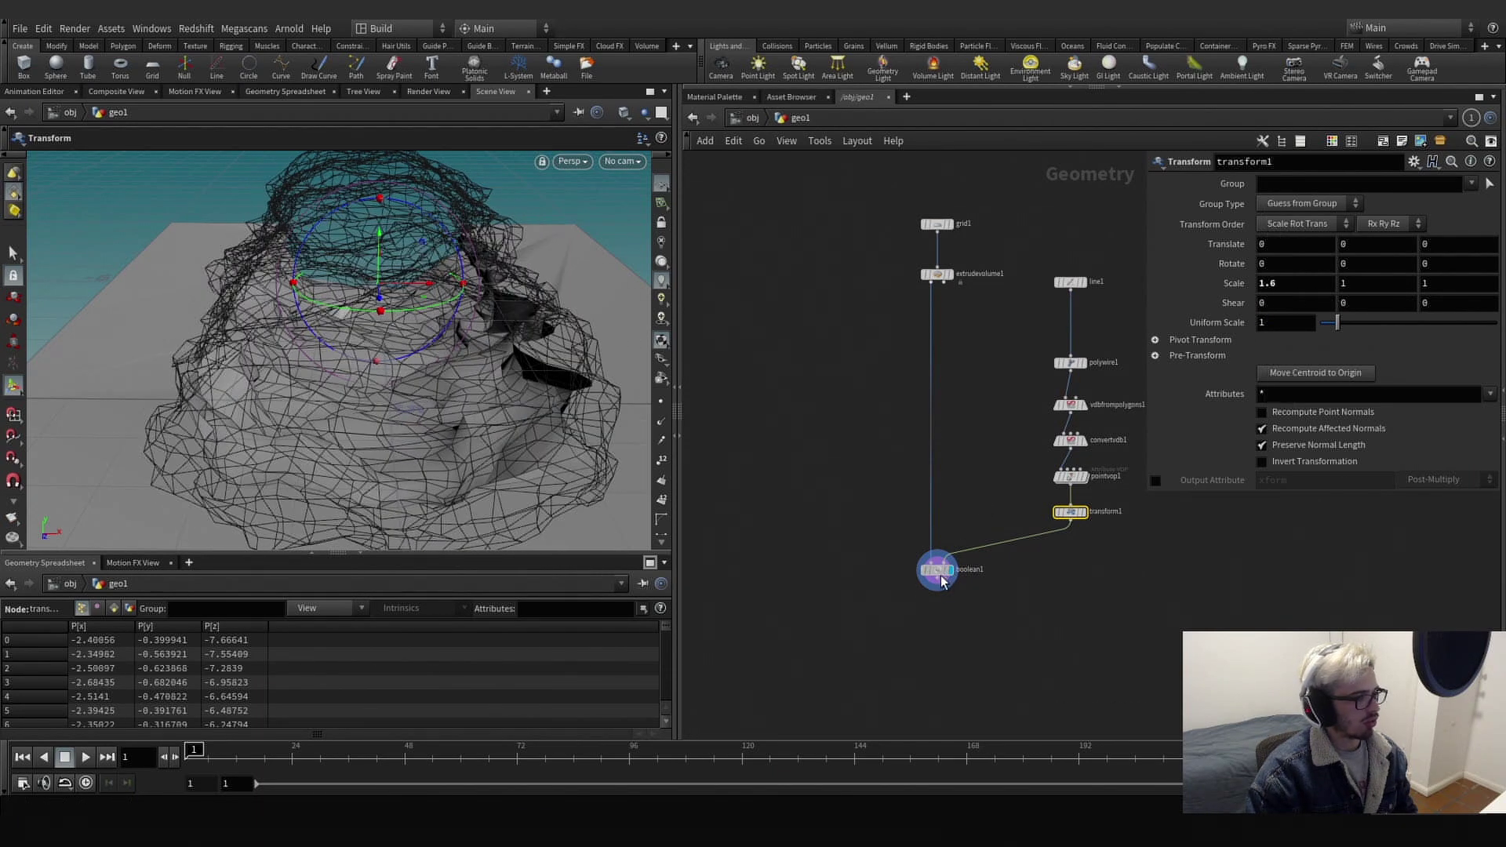
Soften the Point VOP noise by setting roughness to about 0.151 and amplitude to about 0.61.
drag(958, 560, 958, 586)
click(1070, 476)
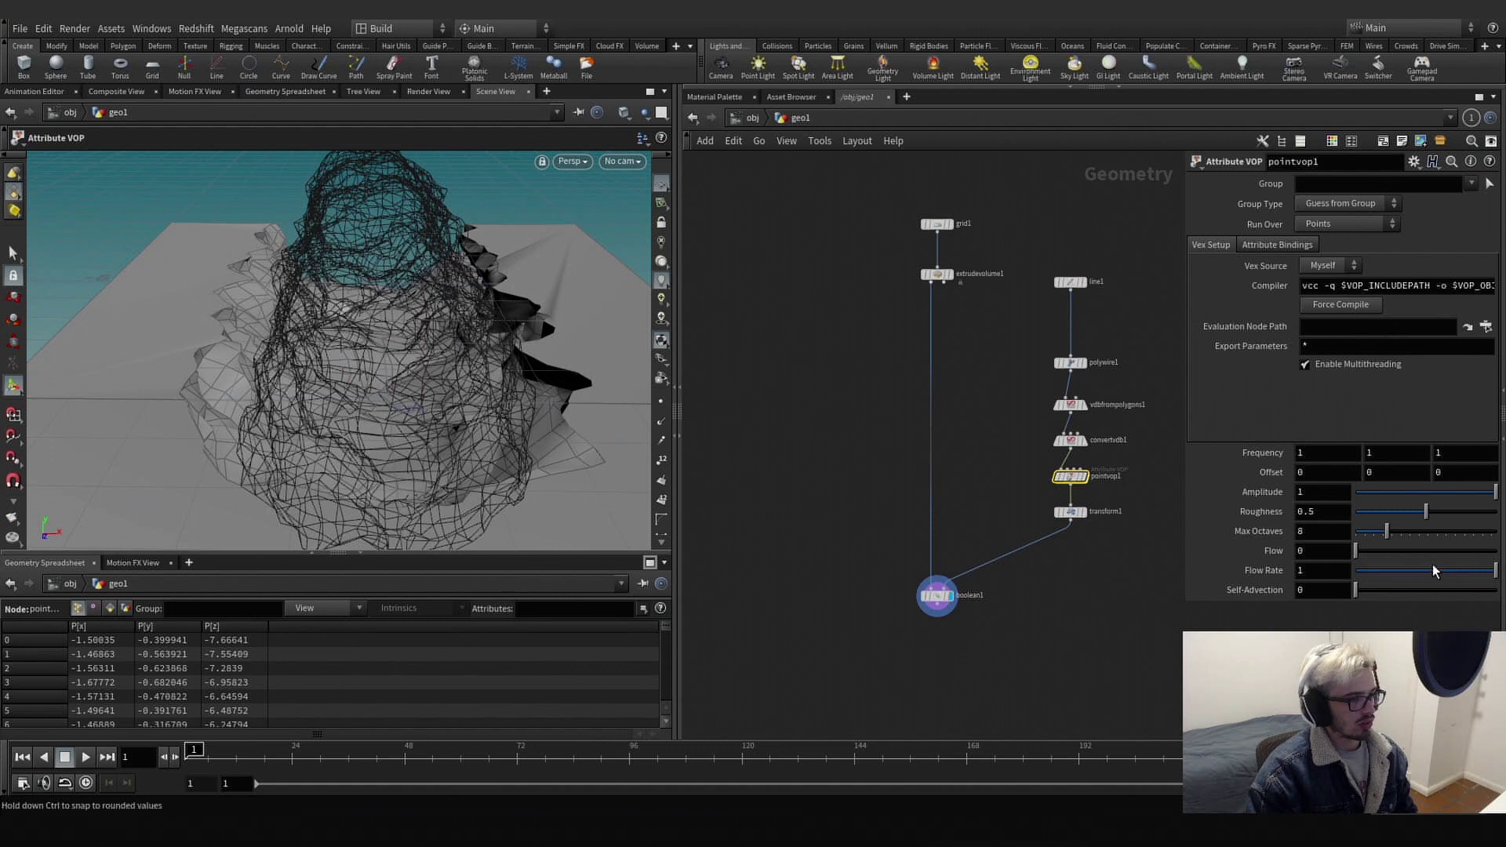
drag(1418, 519, 1378, 524)
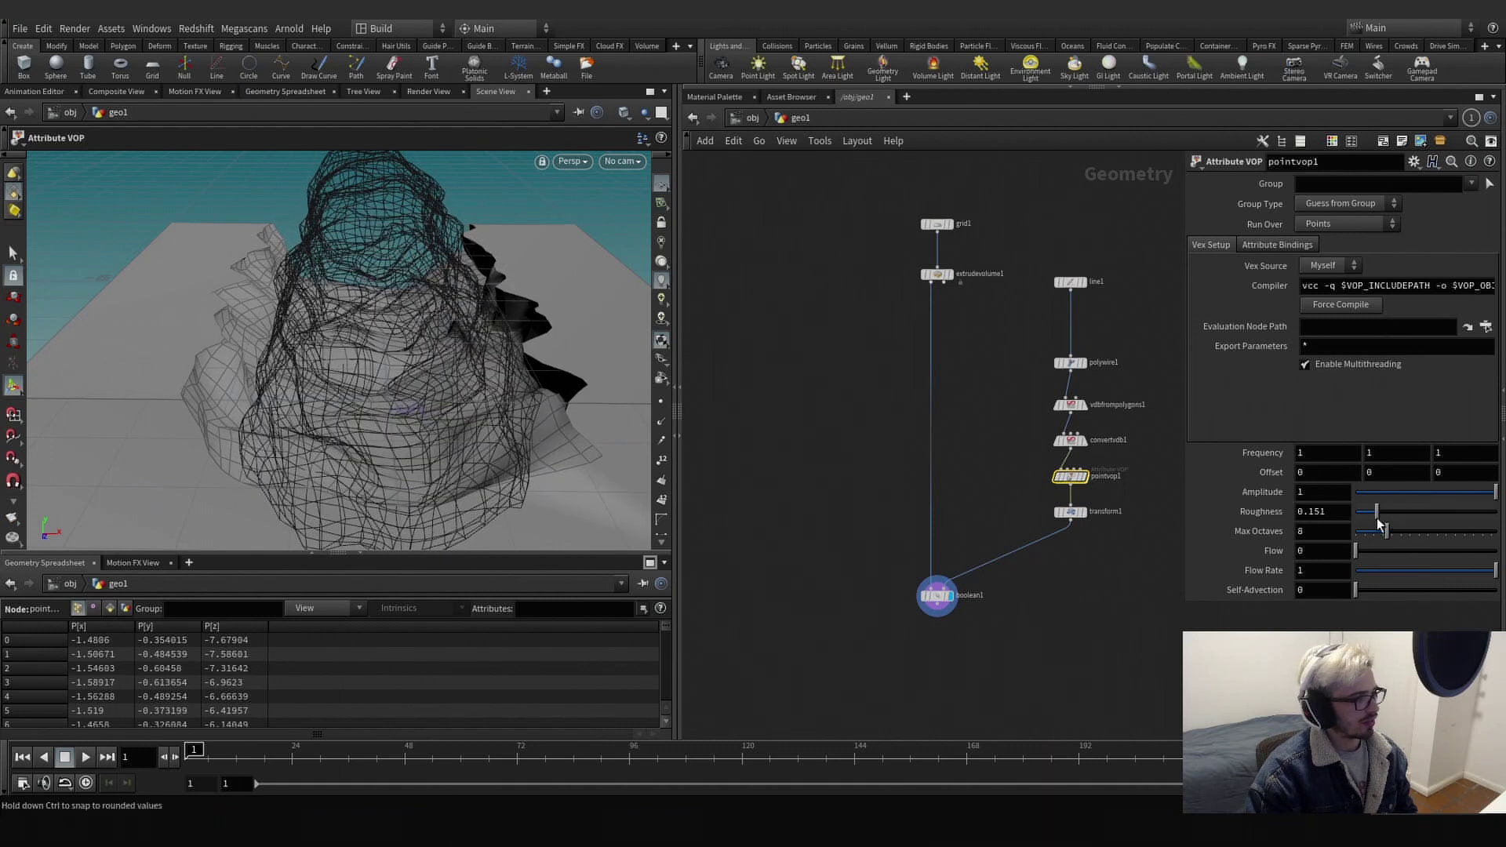
mouse_move(1475, 491)
mouse_down()
mouse_move(1442, 493)
mouse_move(1470, 494)
mouse_up()
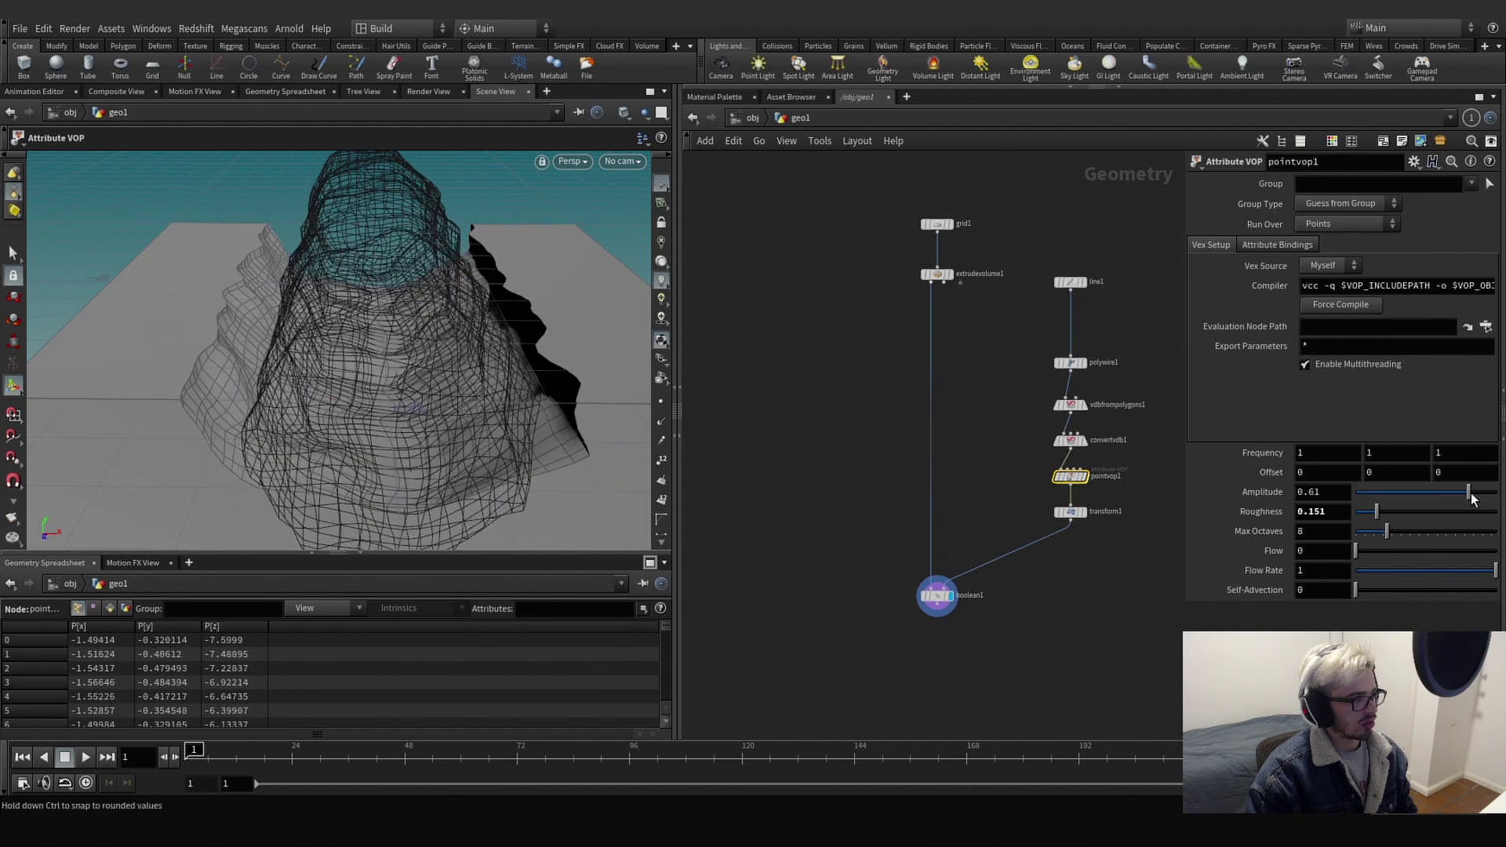
In the Transform node, set the X scale to 1.1 and raise the noisy tube about 0.72 in Y.
alt+drag(572, 410, 548, 336)
scroll(543, 385, down, 2)
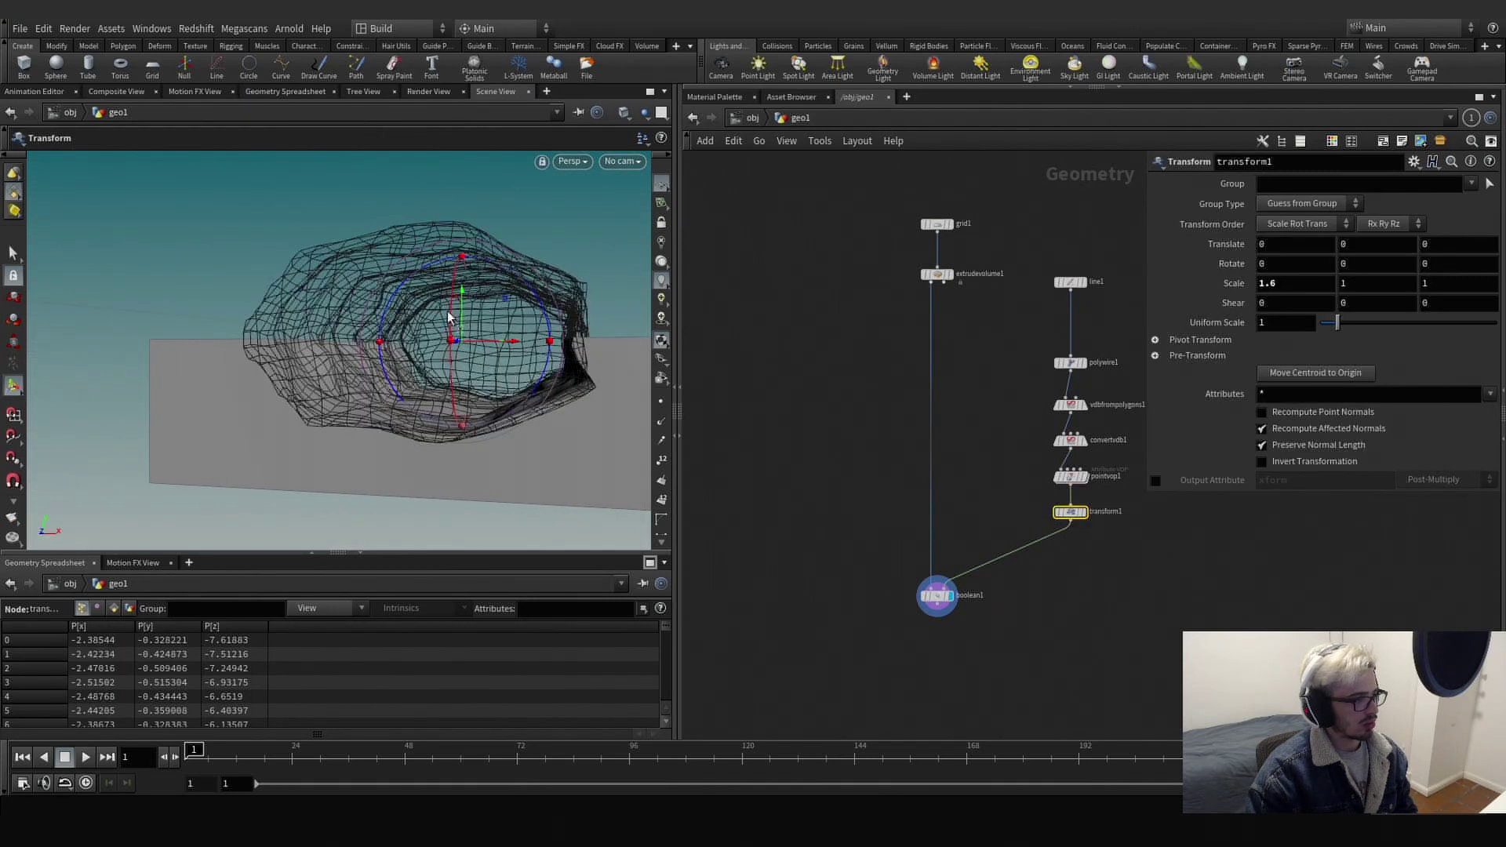
mouse_move(462, 317)
mouse_down()
mouse_move(469, 284)
mouse_move(459, 338)
mouse_up()
alt+drag(466, 236, 478, 280)
alt+middle_drag(479, 281, 460, 340)
middle_drag(1290, 285, 1240, 284)
key(Escape)
drag(470, 345, 486, 376)
key(t)
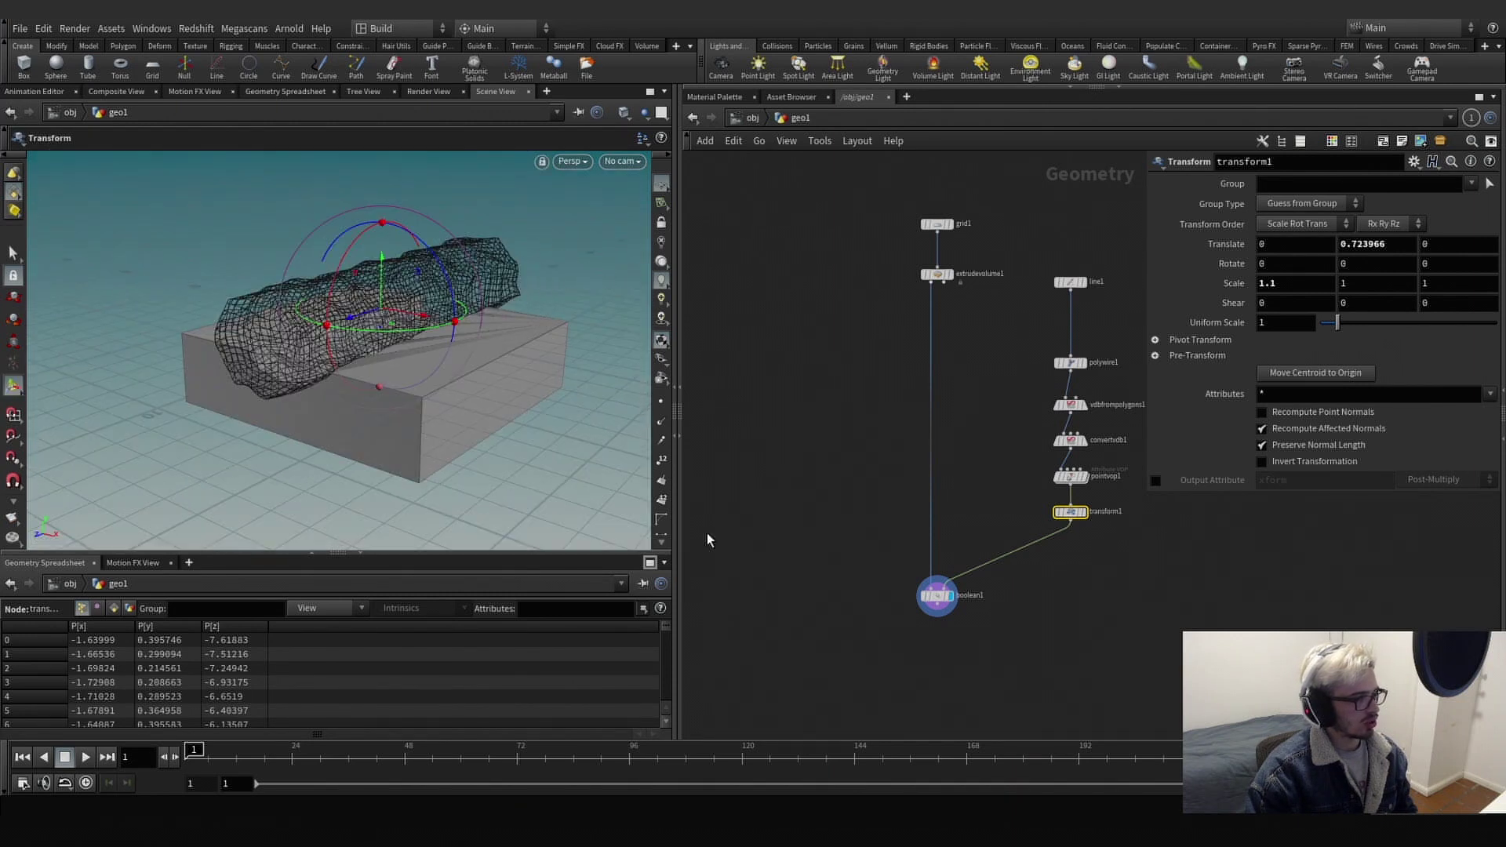
Enclose all nodes in a network box extending well below the Boolean node and switch the network wires to the rounded style.
scroll(894, 557, down, 4)
key(ctrl+a)
key(shift+o)
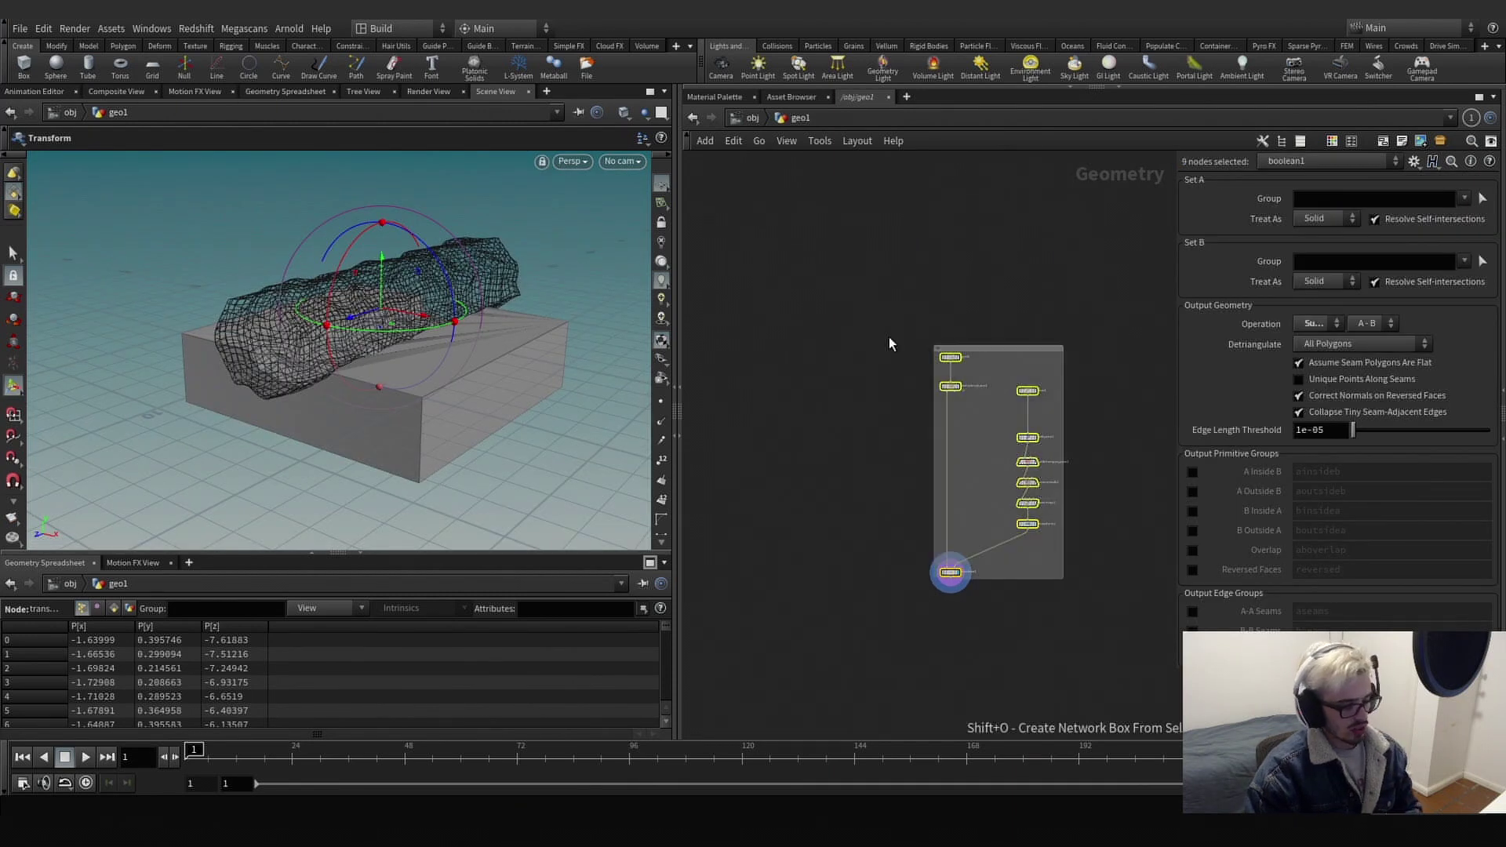
scroll(996, 538, up, 4)
key(shift+s)
drag(965, 473, 963, 637)
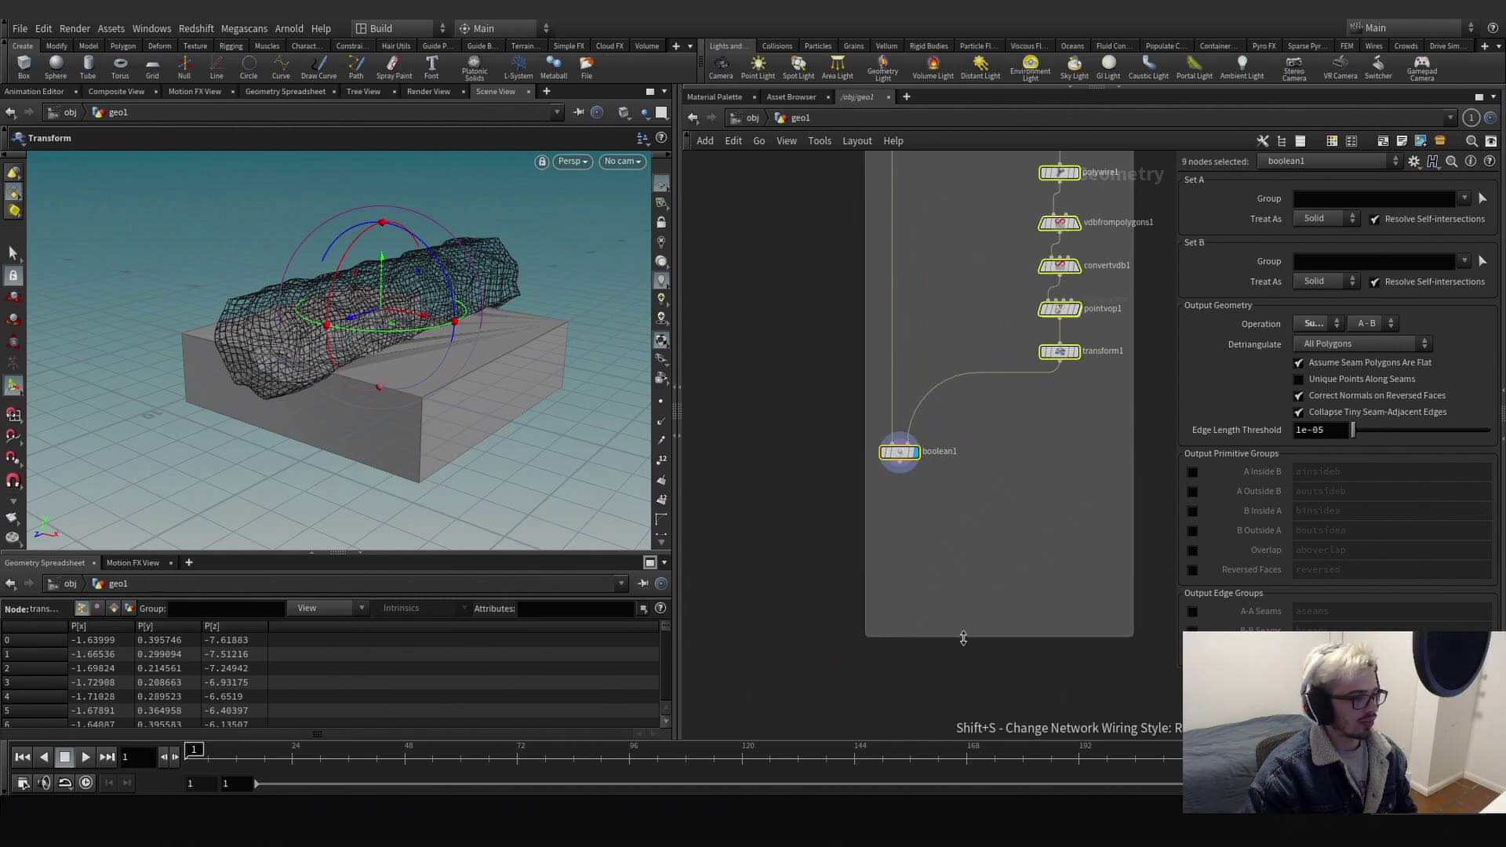
Add a Collision Source node fed by the Boolean and show its volume settings.
key(Tab)
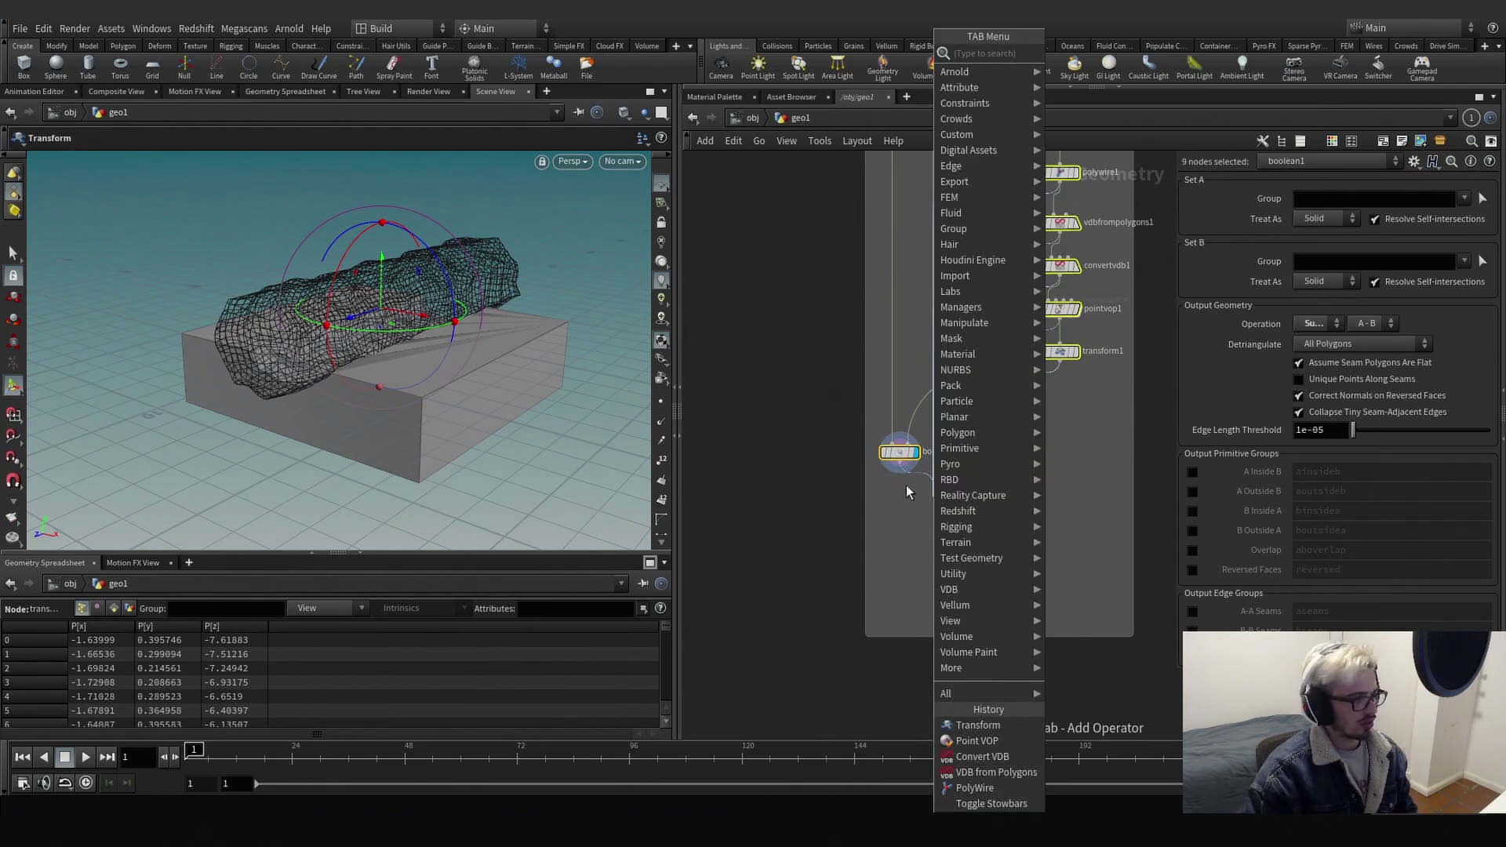
click(908, 492)
key(Tab)
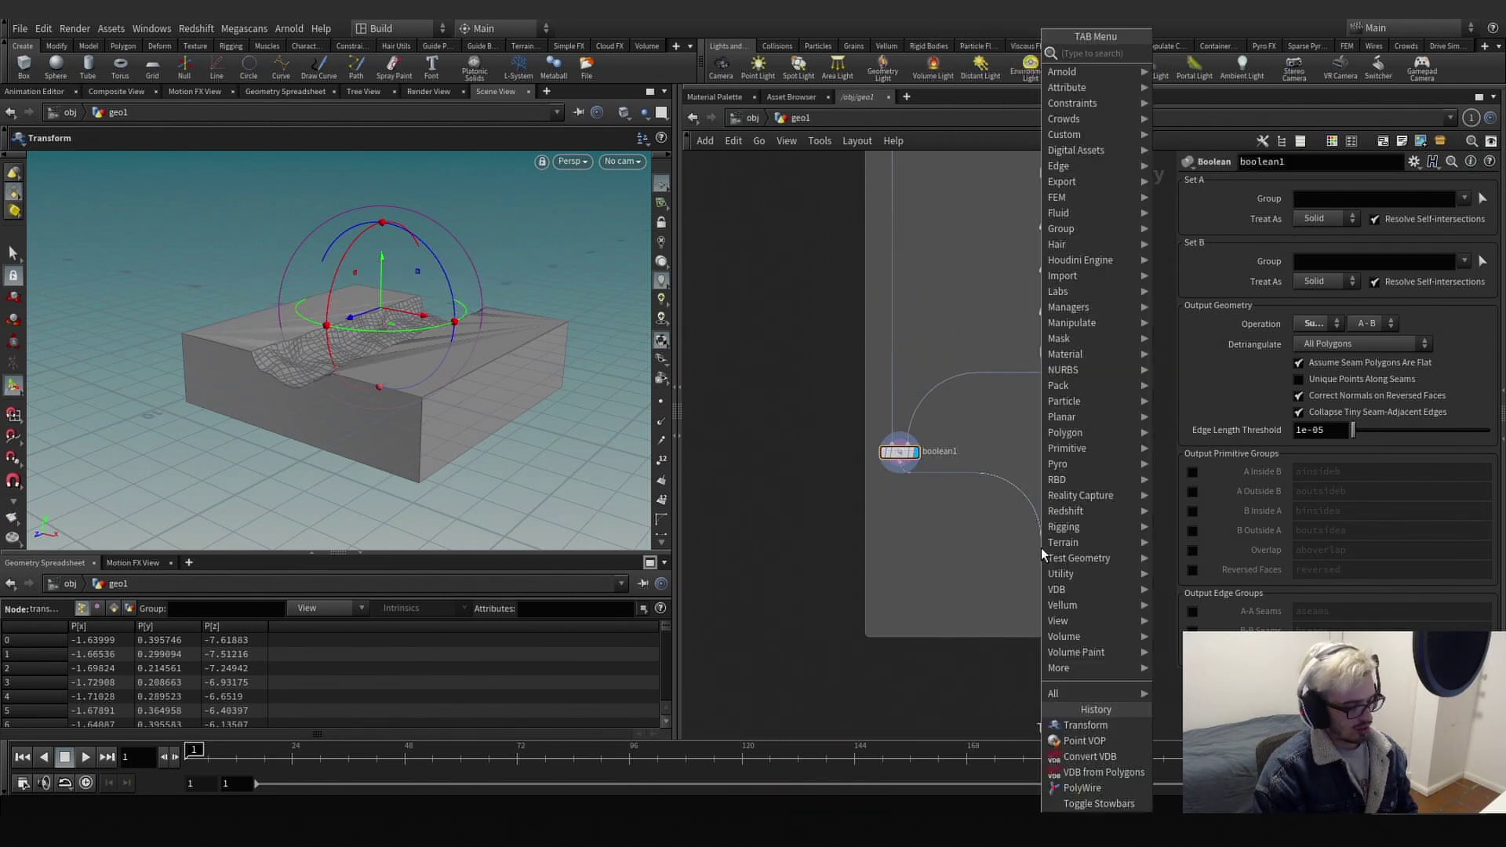
text(colli)
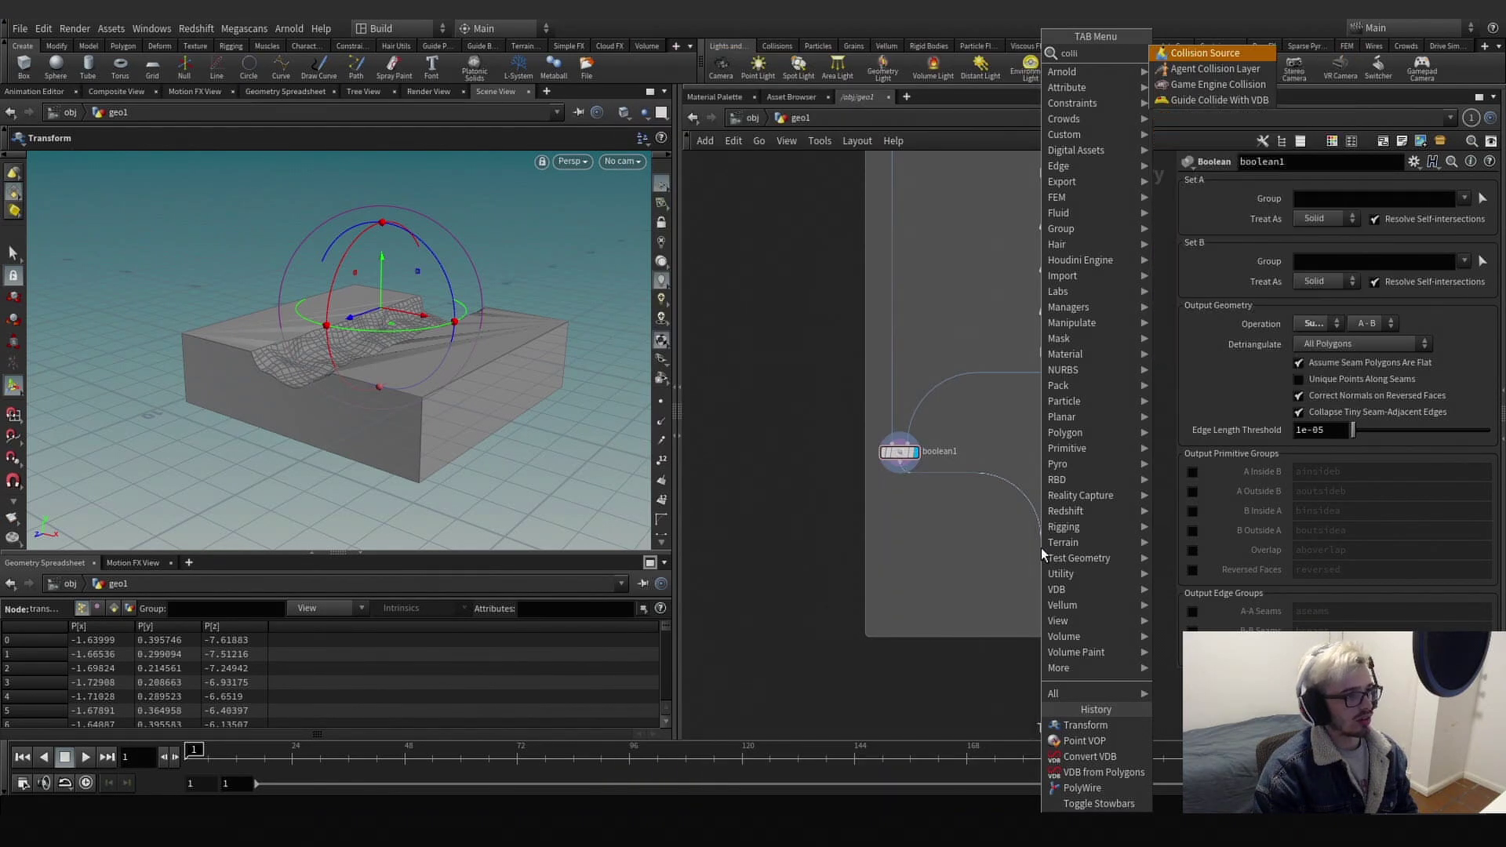
key(Return)
click(1005, 527)
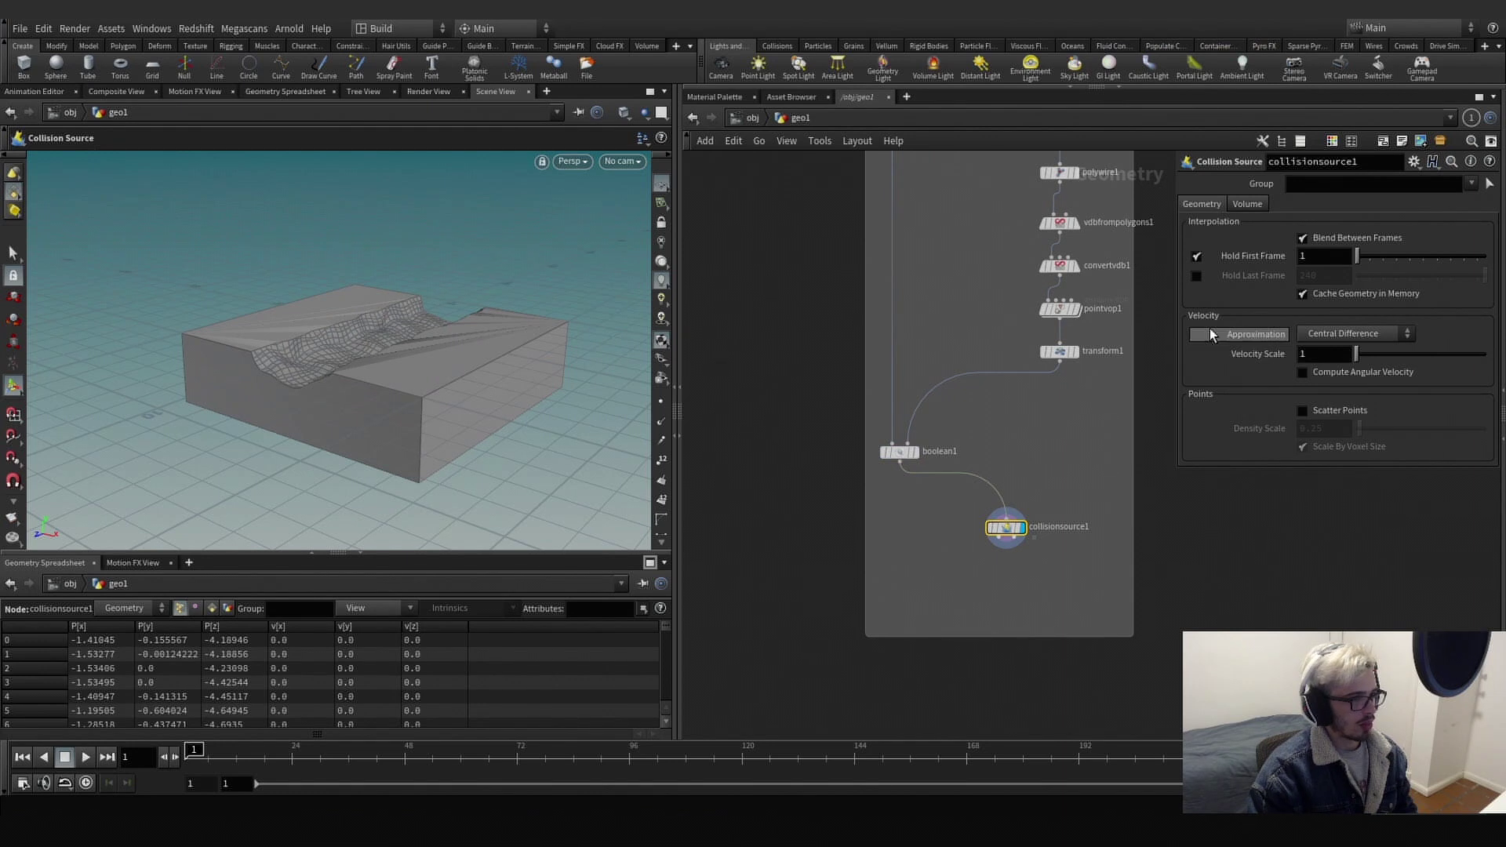
click(1243, 202)
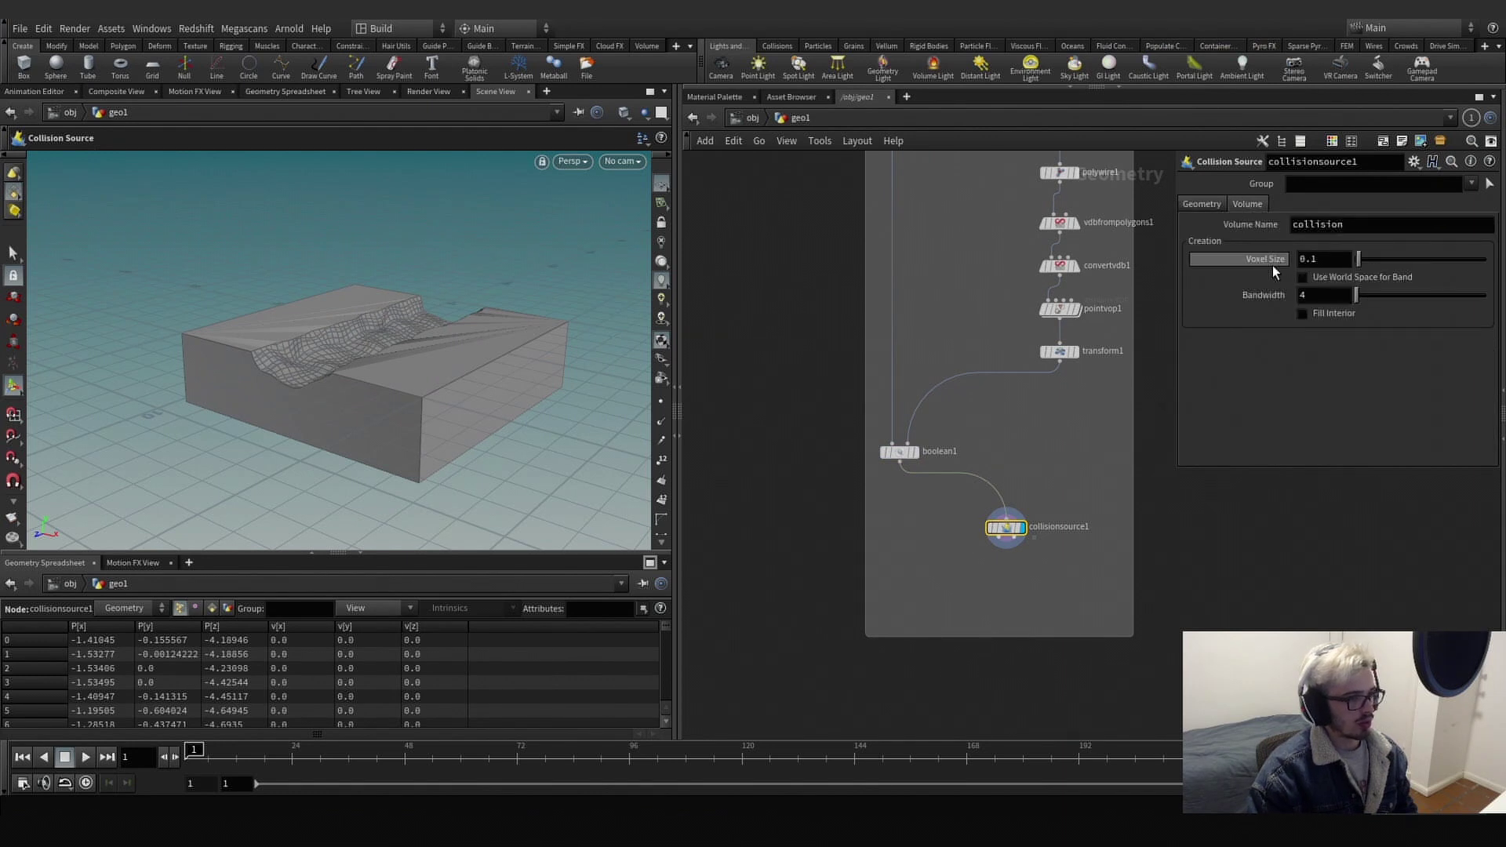
Add a Null to the Collision Source's first output, name it OUT_POLY_RIVER and display it.
click(1006, 541)
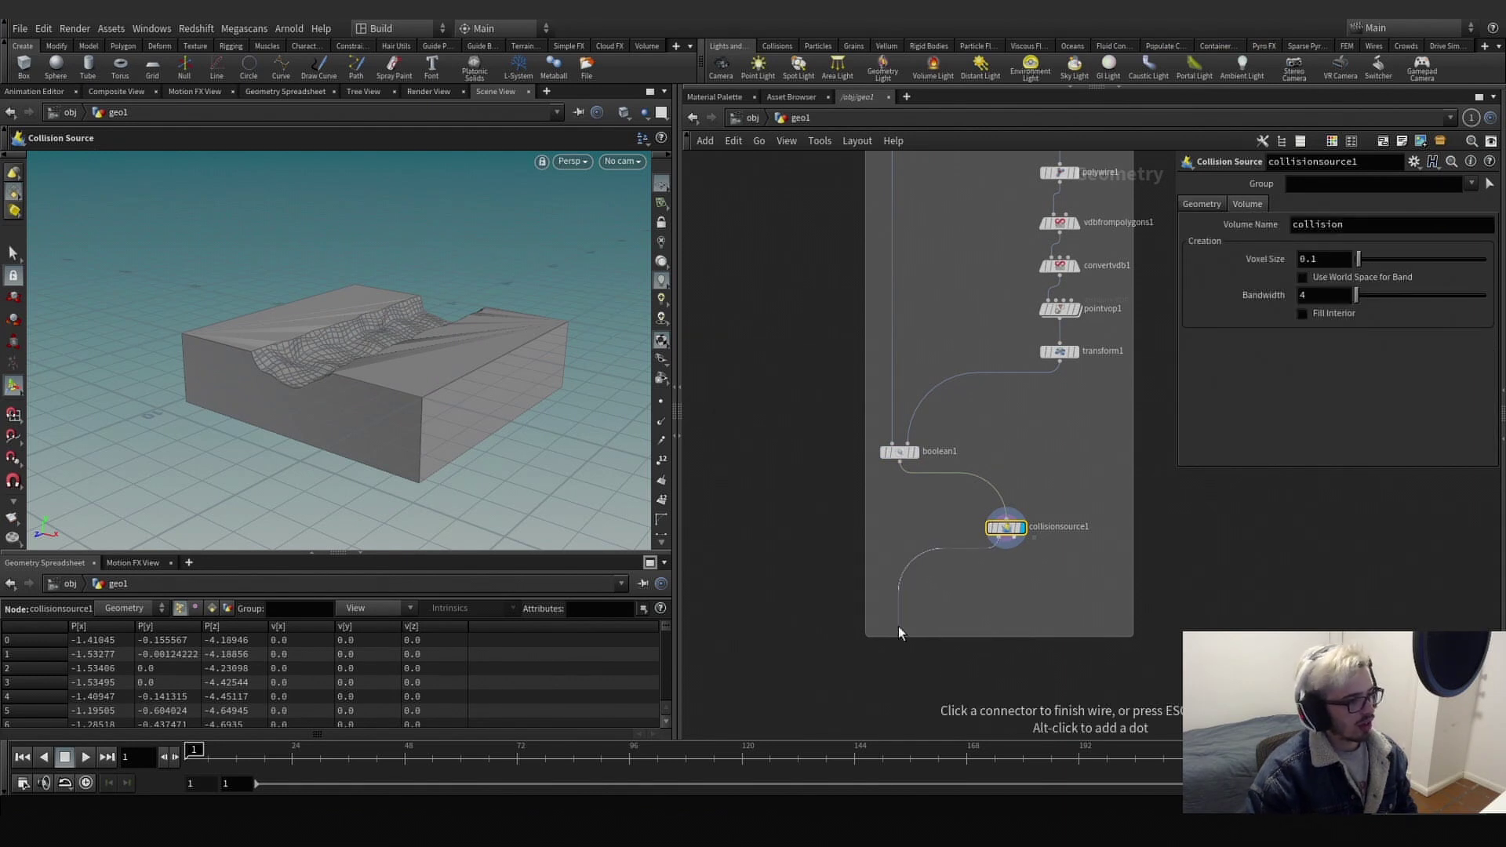
key(Tab)
text(null)
key(Return)
click(935, 609)
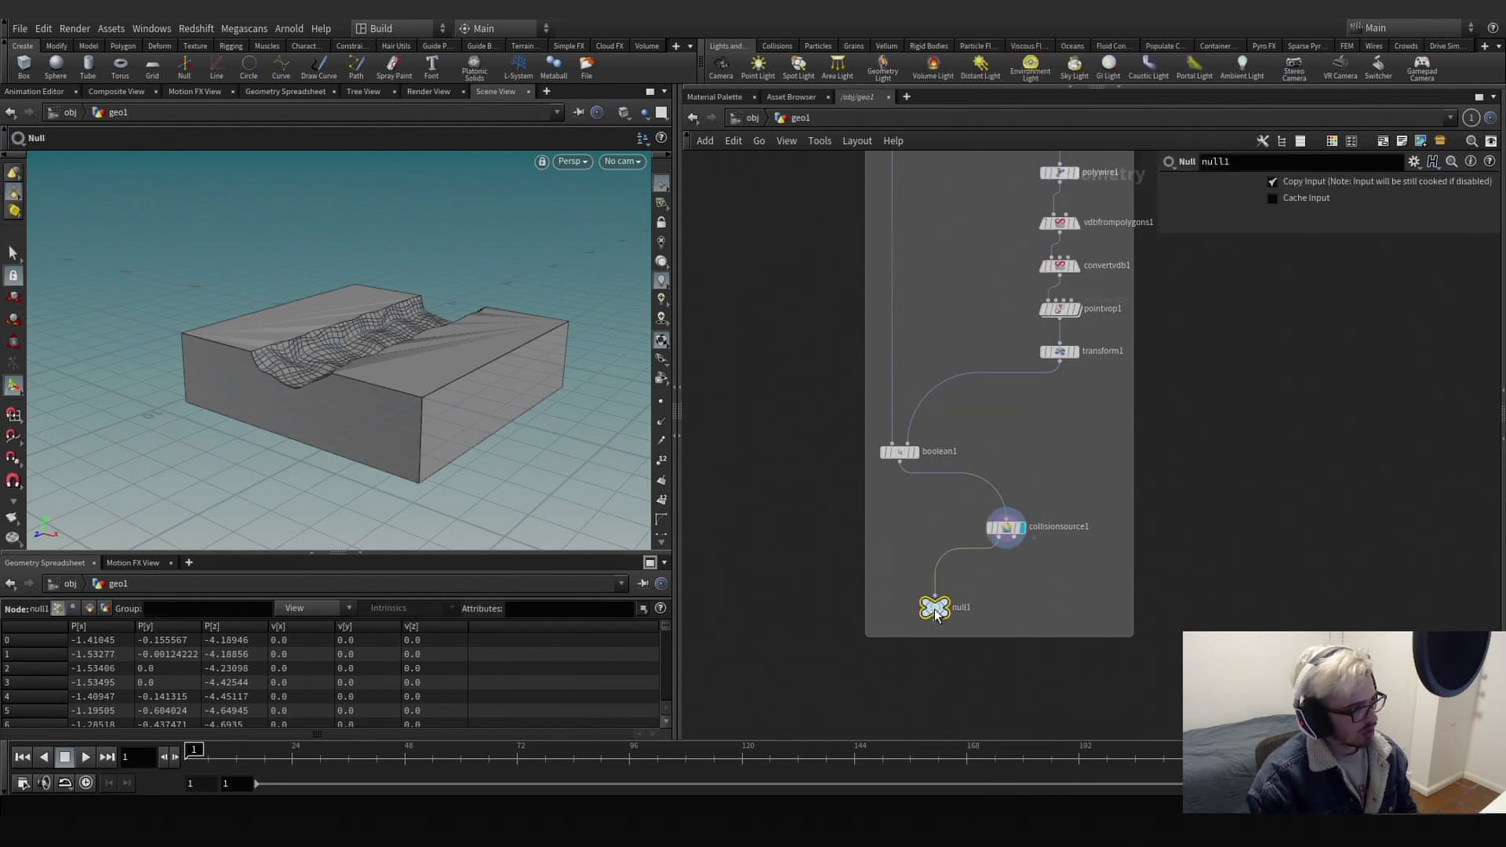
click(975, 604)
text(OUT_POLY)
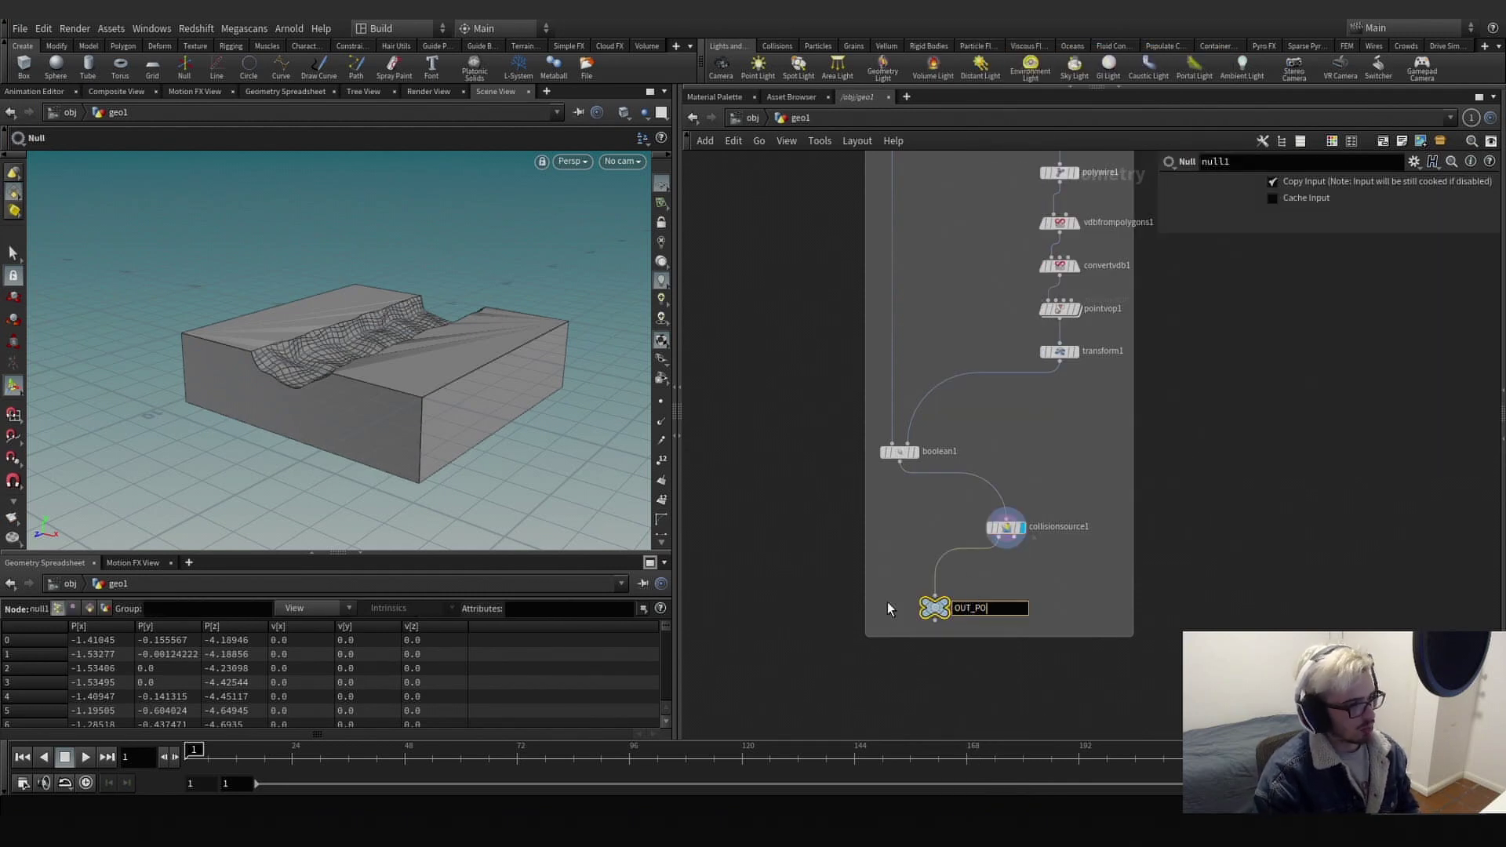
key(Return)
click(941, 605)
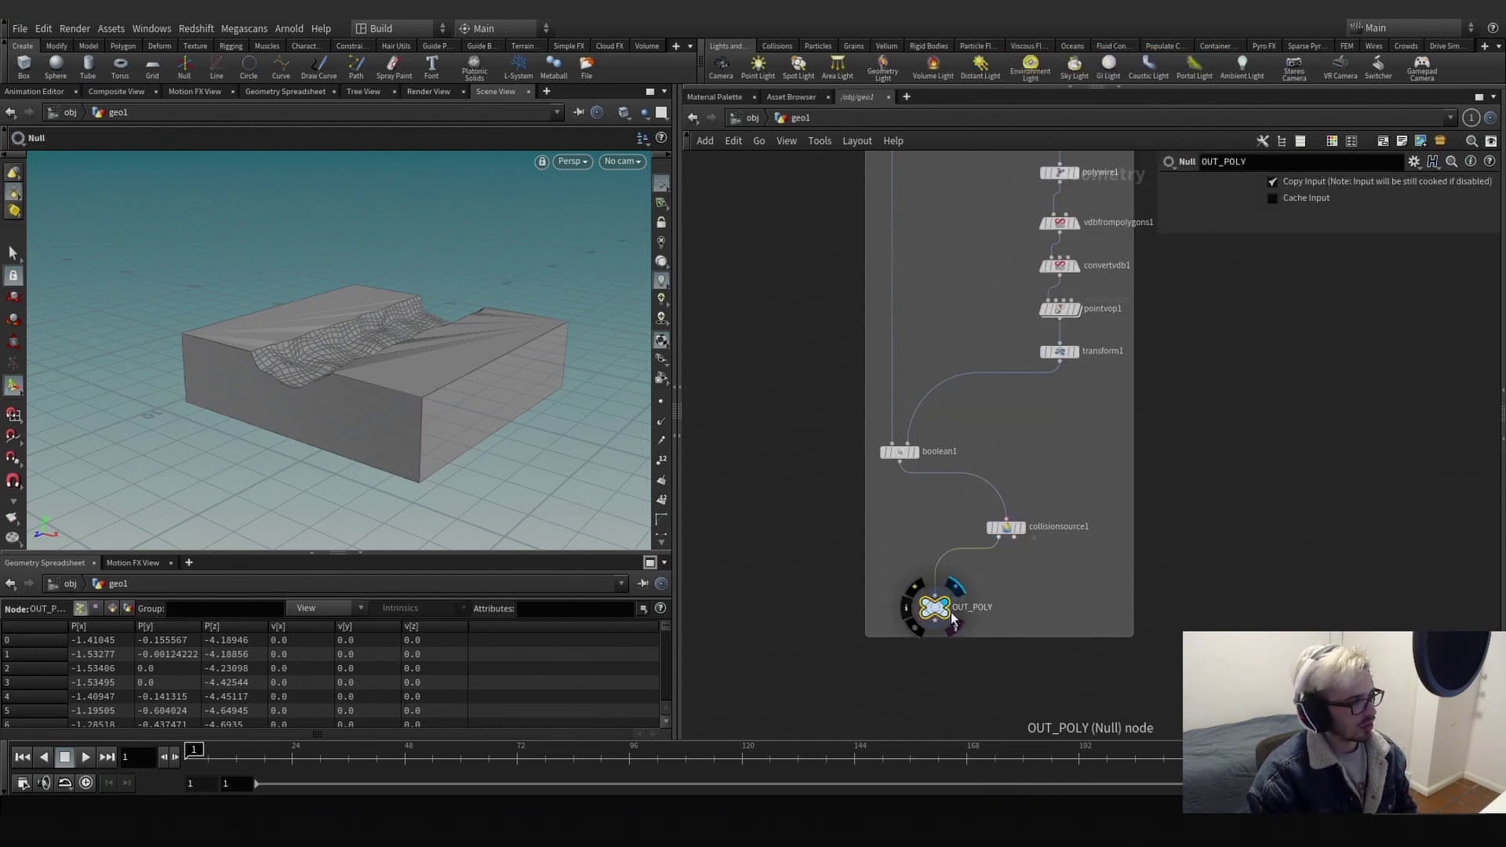
click(973, 608)
text(_RIVER)
key(Return)
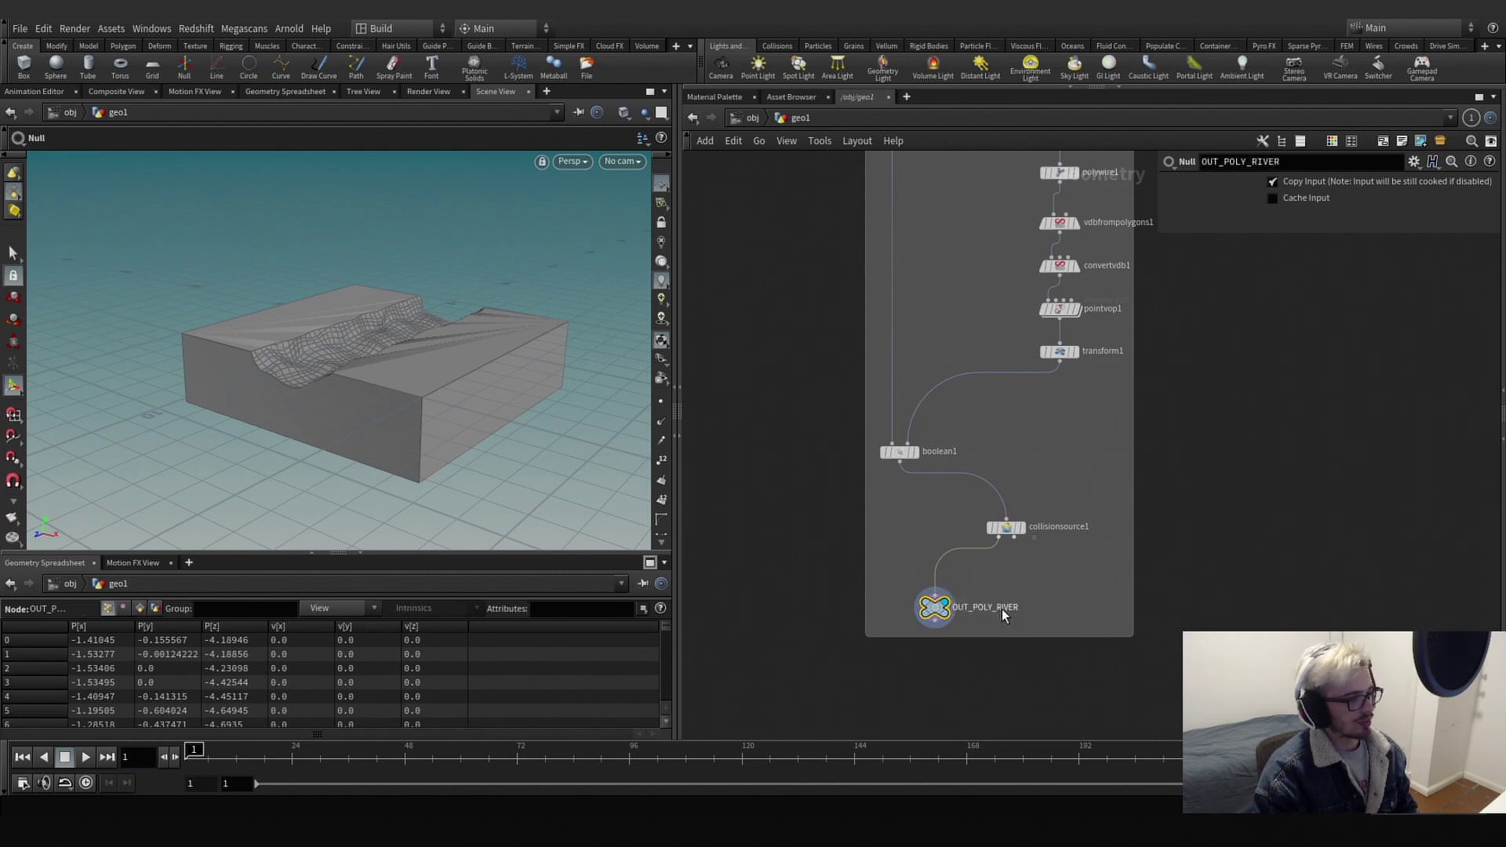
Duplicate the output Null onto the Collision Source's second output and name the copy OUT_POLY_VDB.
alt+drag(937, 610, 1074, 610)
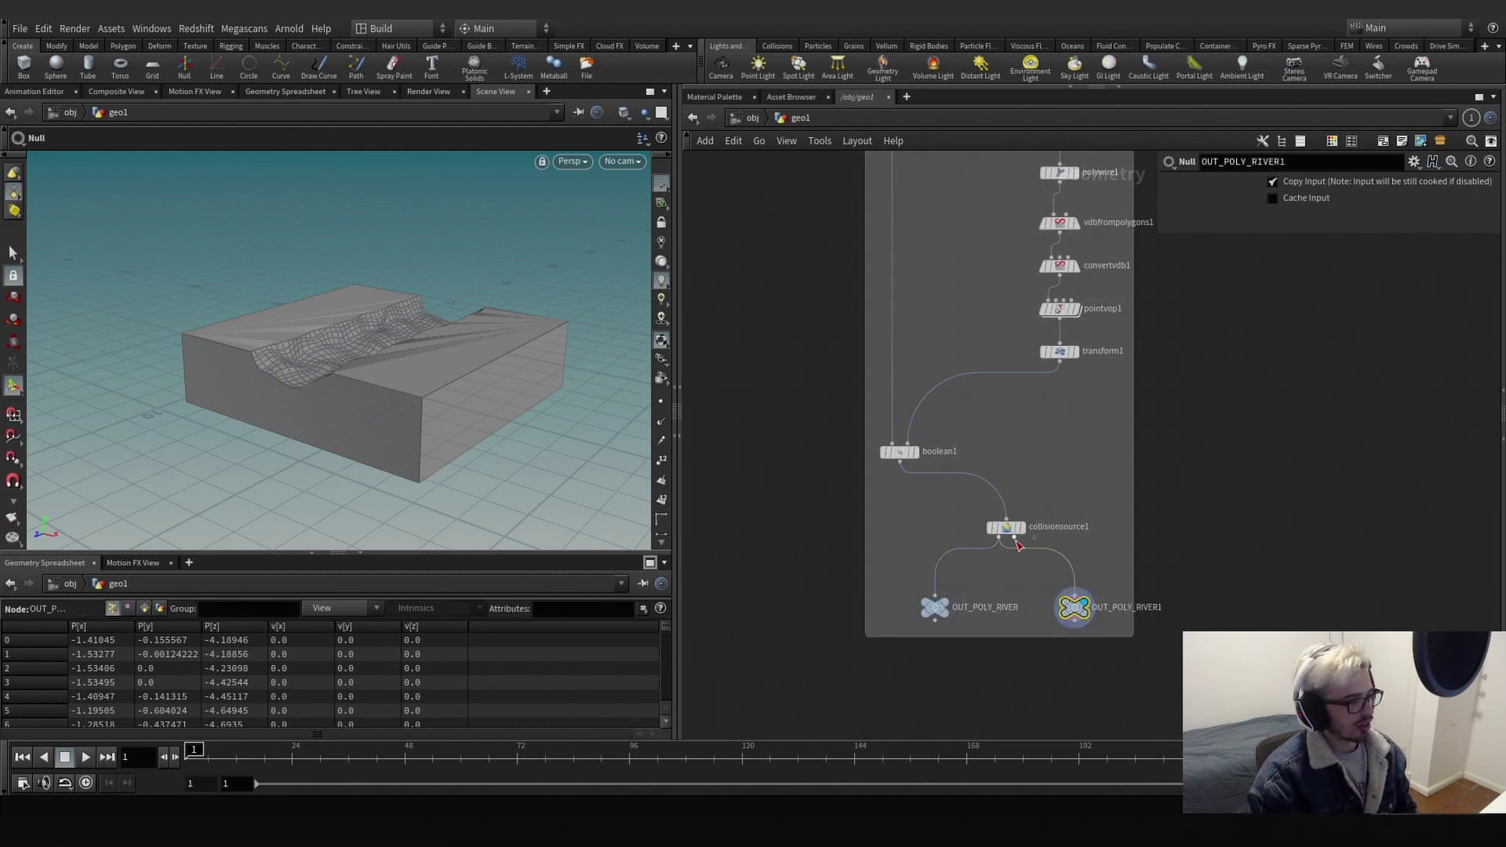
click(1139, 609)
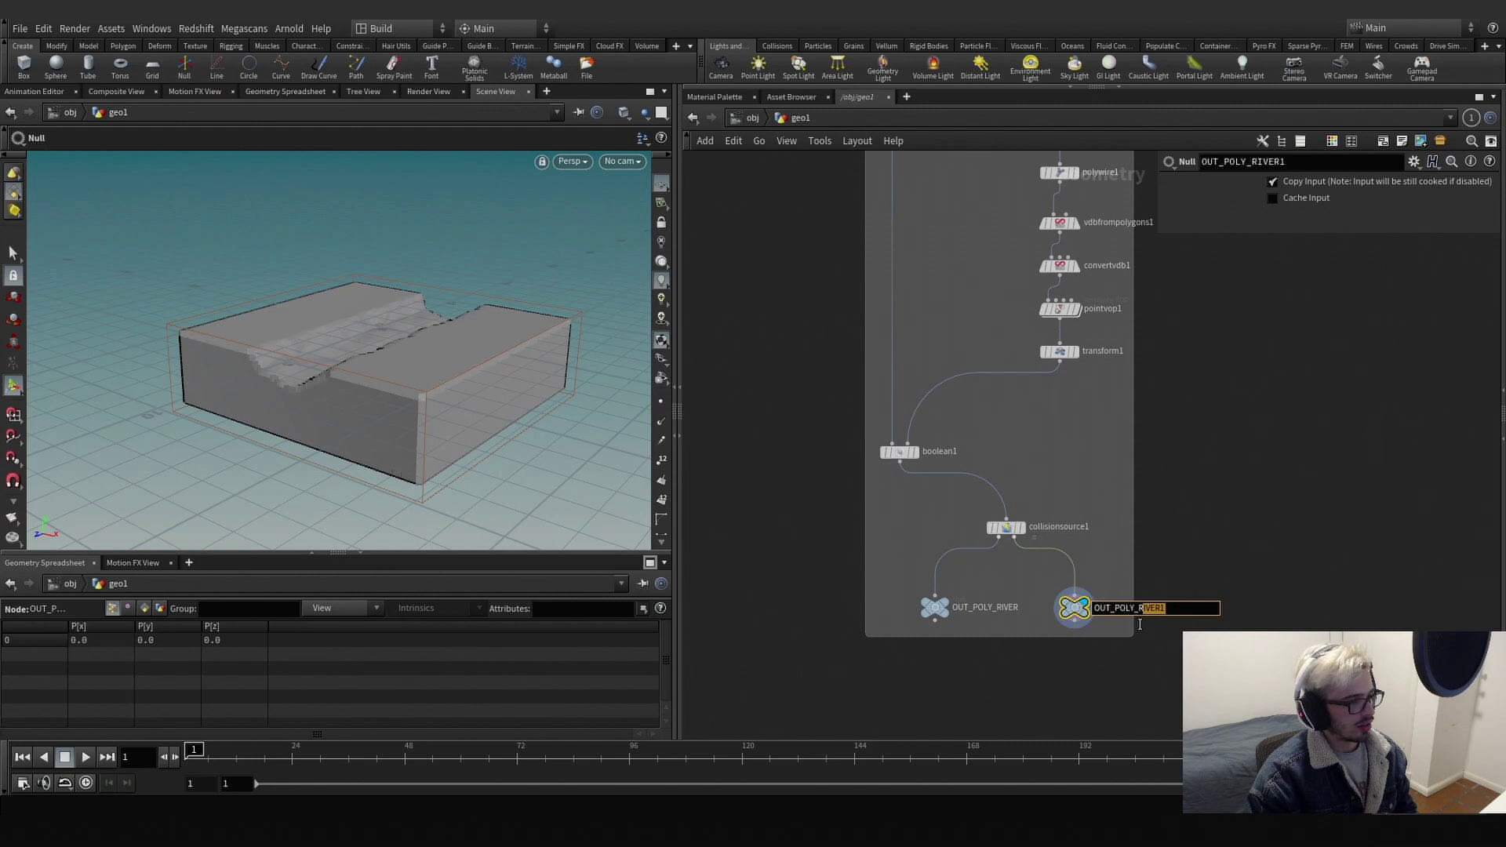
text(VDB)
key(Return)
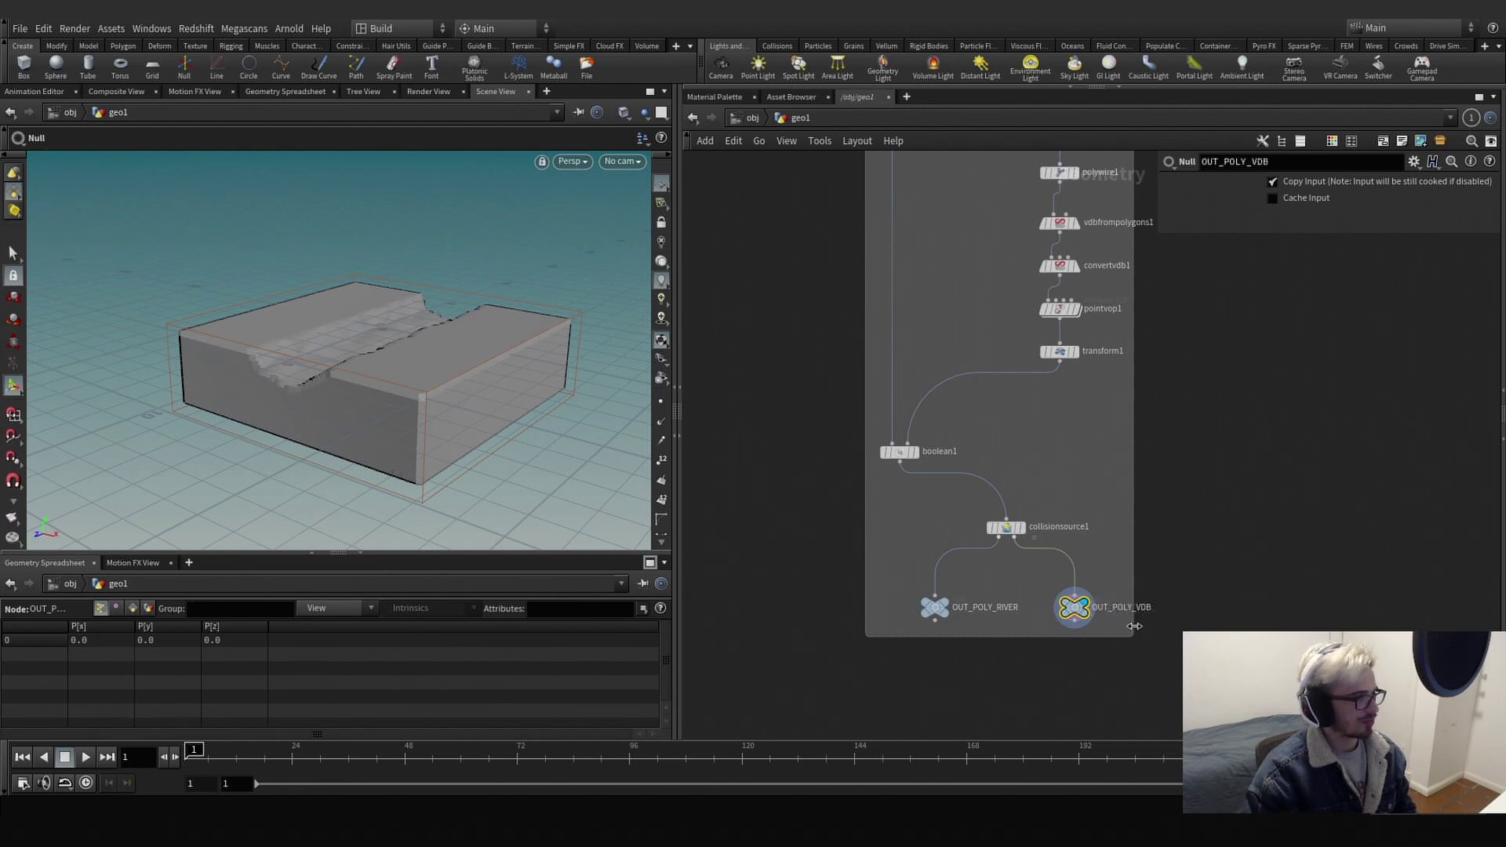
Move the Line, PolyWire and VDB from Polygons nodes upward to leave a gap above Convert VDB.
scroll(1134, 626, down, 2)
click(1118, 499)
drag(996, 420, 1070, 295)
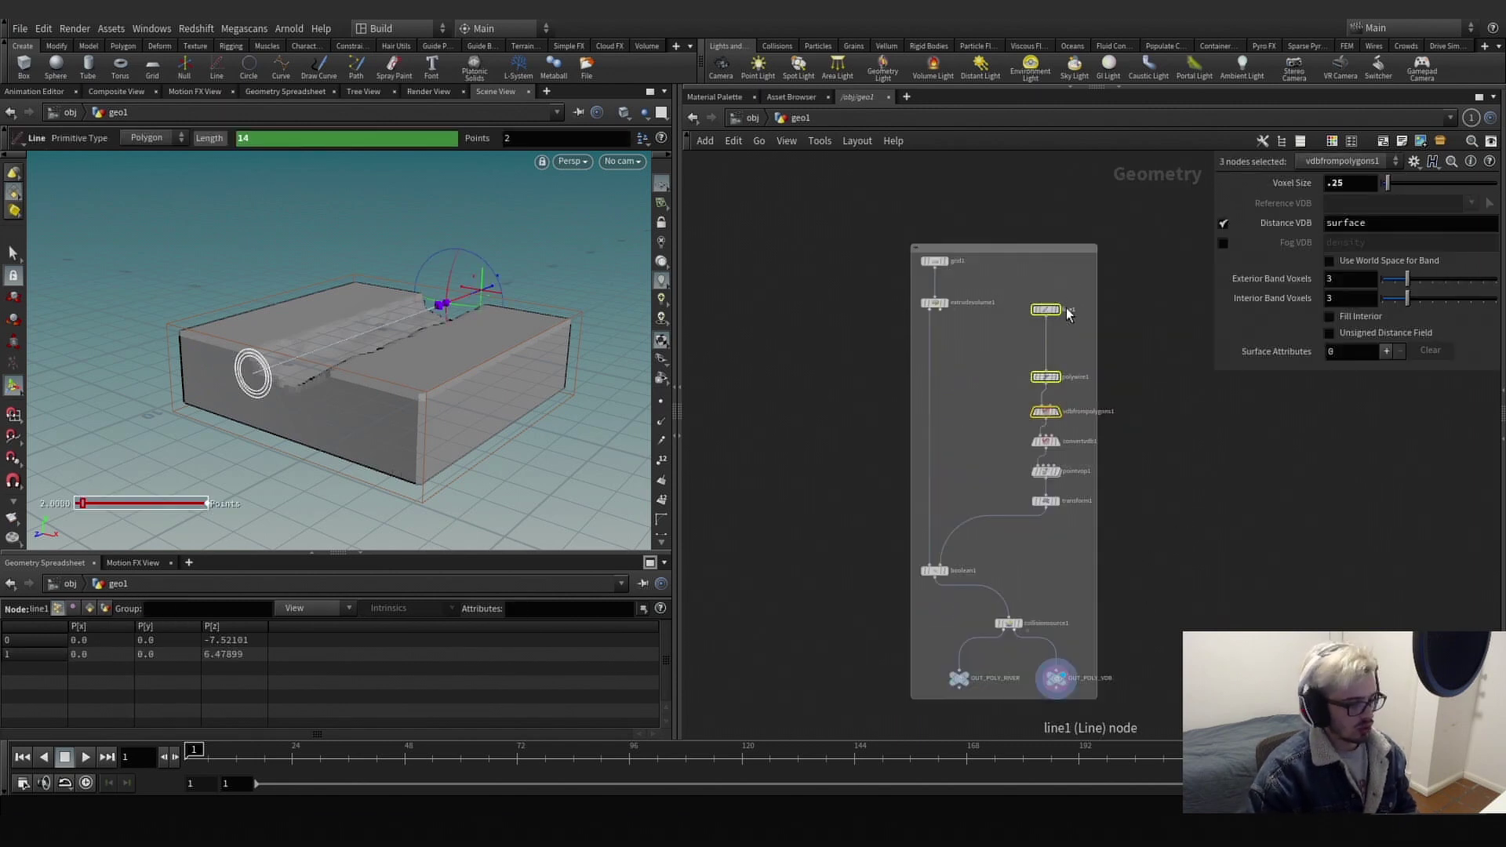
drag(1050, 416, 1045, 290)
click(1063, 271)
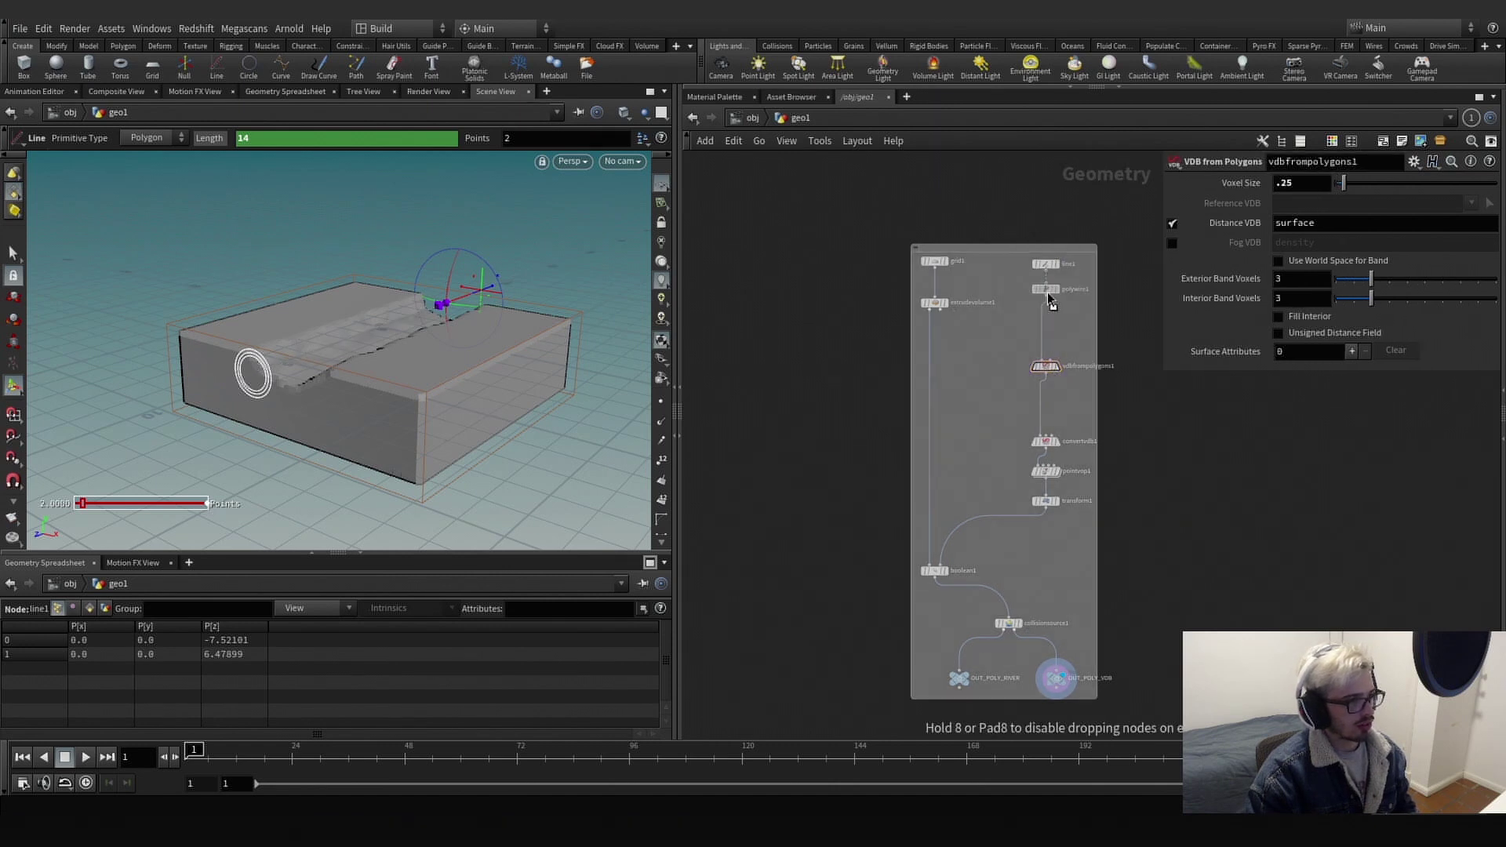
mouse_move(1046, 368)
mouse_down()
mouse_move(1044, 342)
mouse_move(1029, 383)
mouse_move(1046, 394)
mouse_up()
Insert a Null between VDB from Polygons and Convert VDB and name it OUT_VDB_SHAPE.
key(Tab)
text(null)
key(Return)
click(1013, 360)
double_click(1067, 392)
text(O)
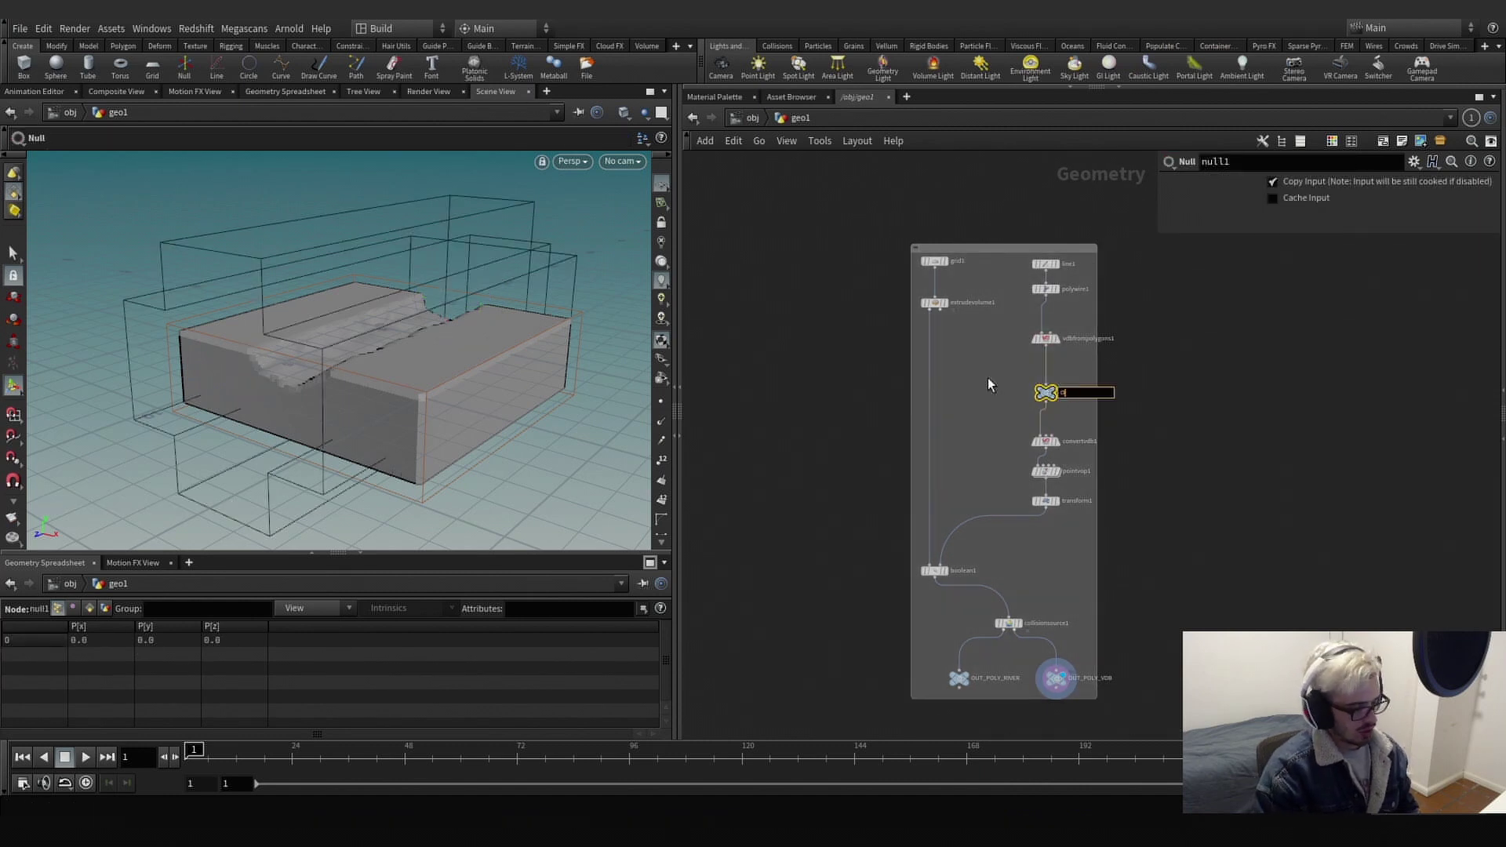
text(UT_VDB_SHAPE)
key(Return)
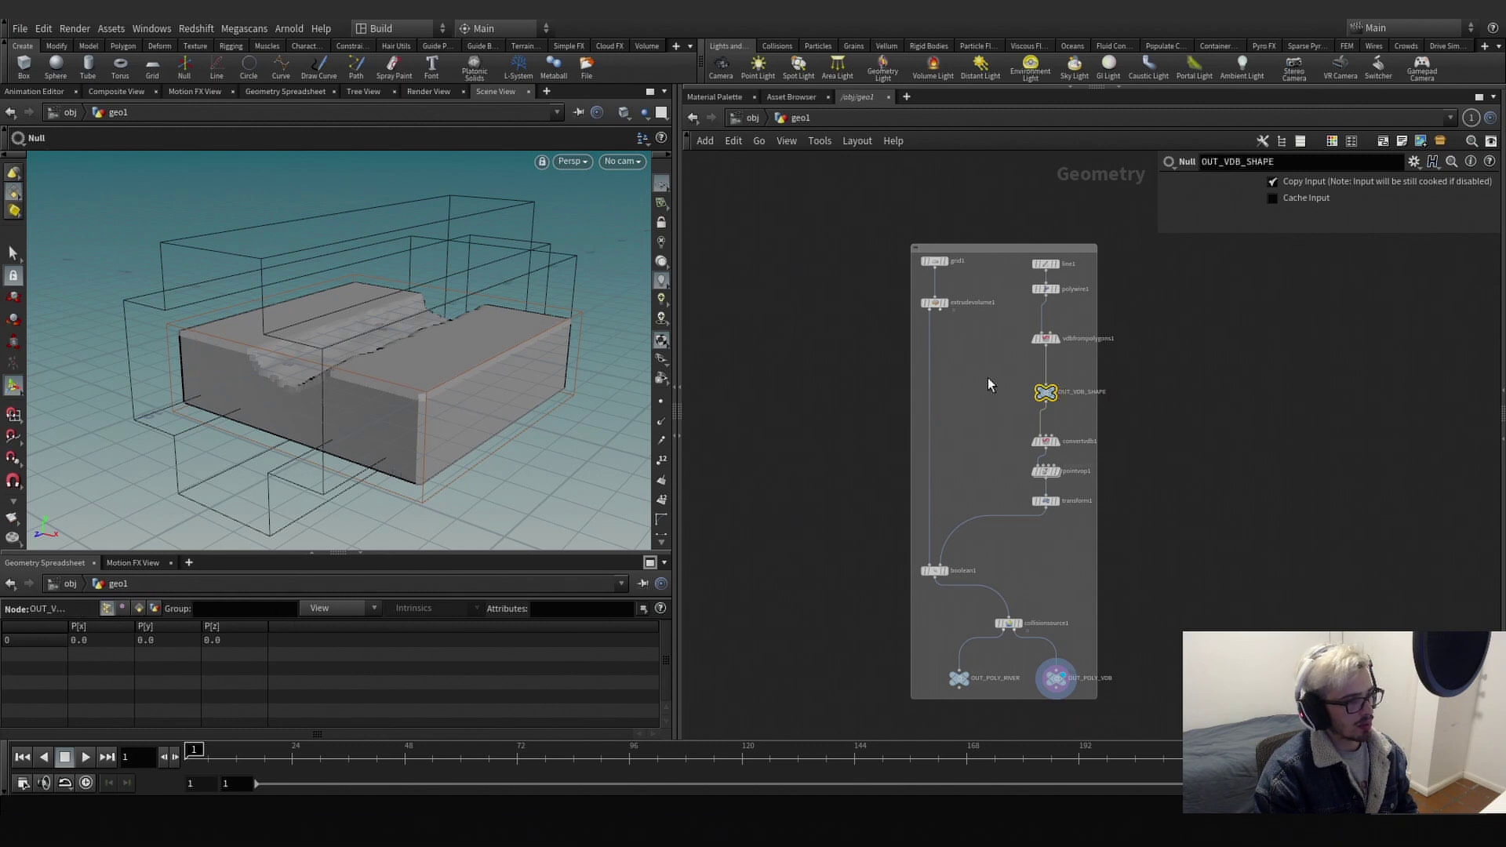
Display the OUT_VDB_SHAPE tube volume for inspection, and return the display to the OUT_POLY_VDB collision volume.
click(1056, 390)
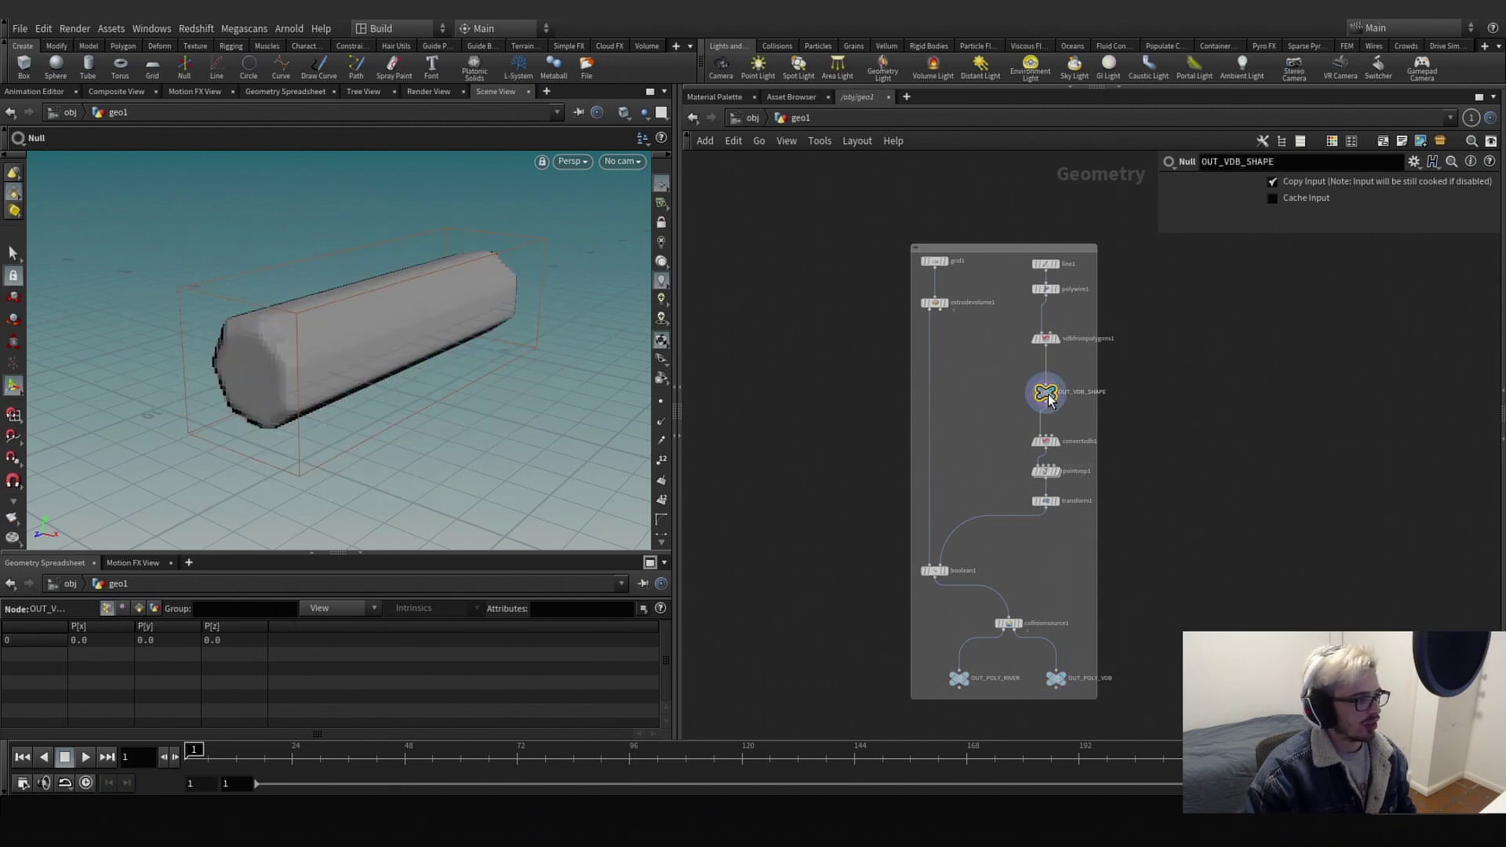
drag(1007, 413, 1089, 364)
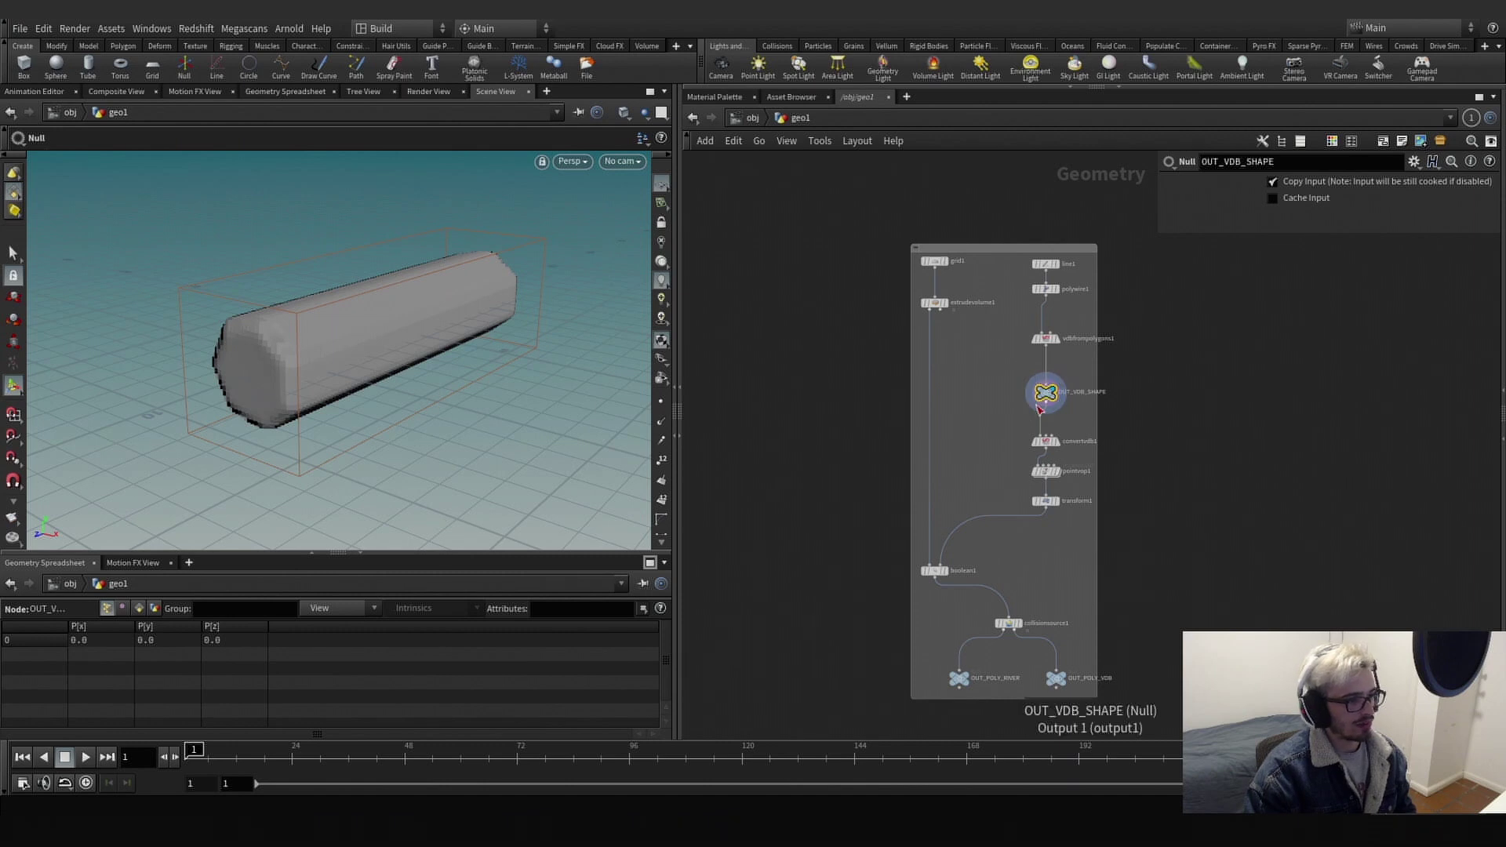
middle_drag(1039, 600, 1024, 519)
click(1047, 599)
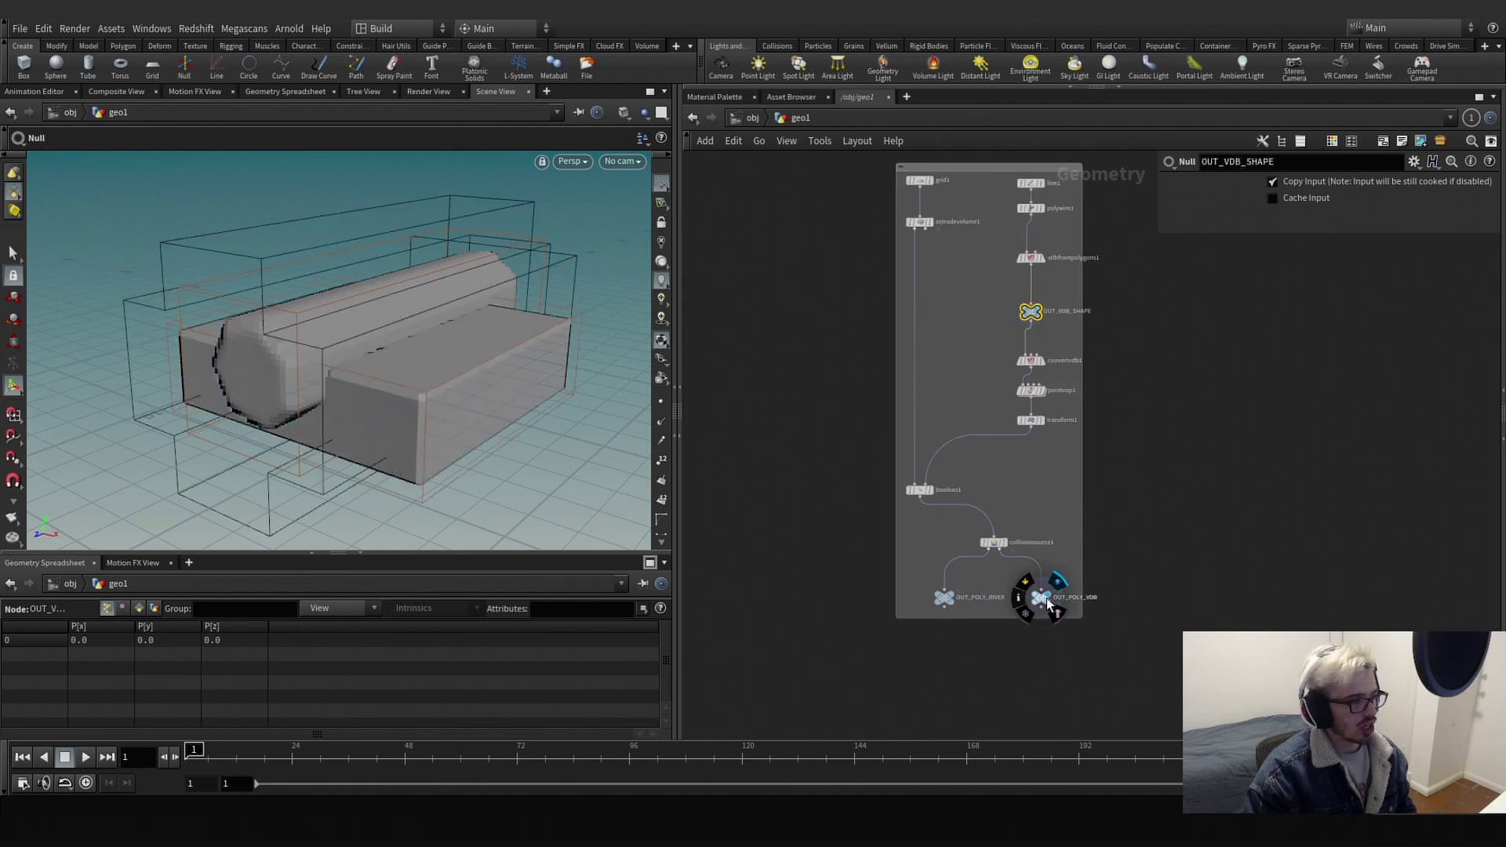
click(1041, 599)
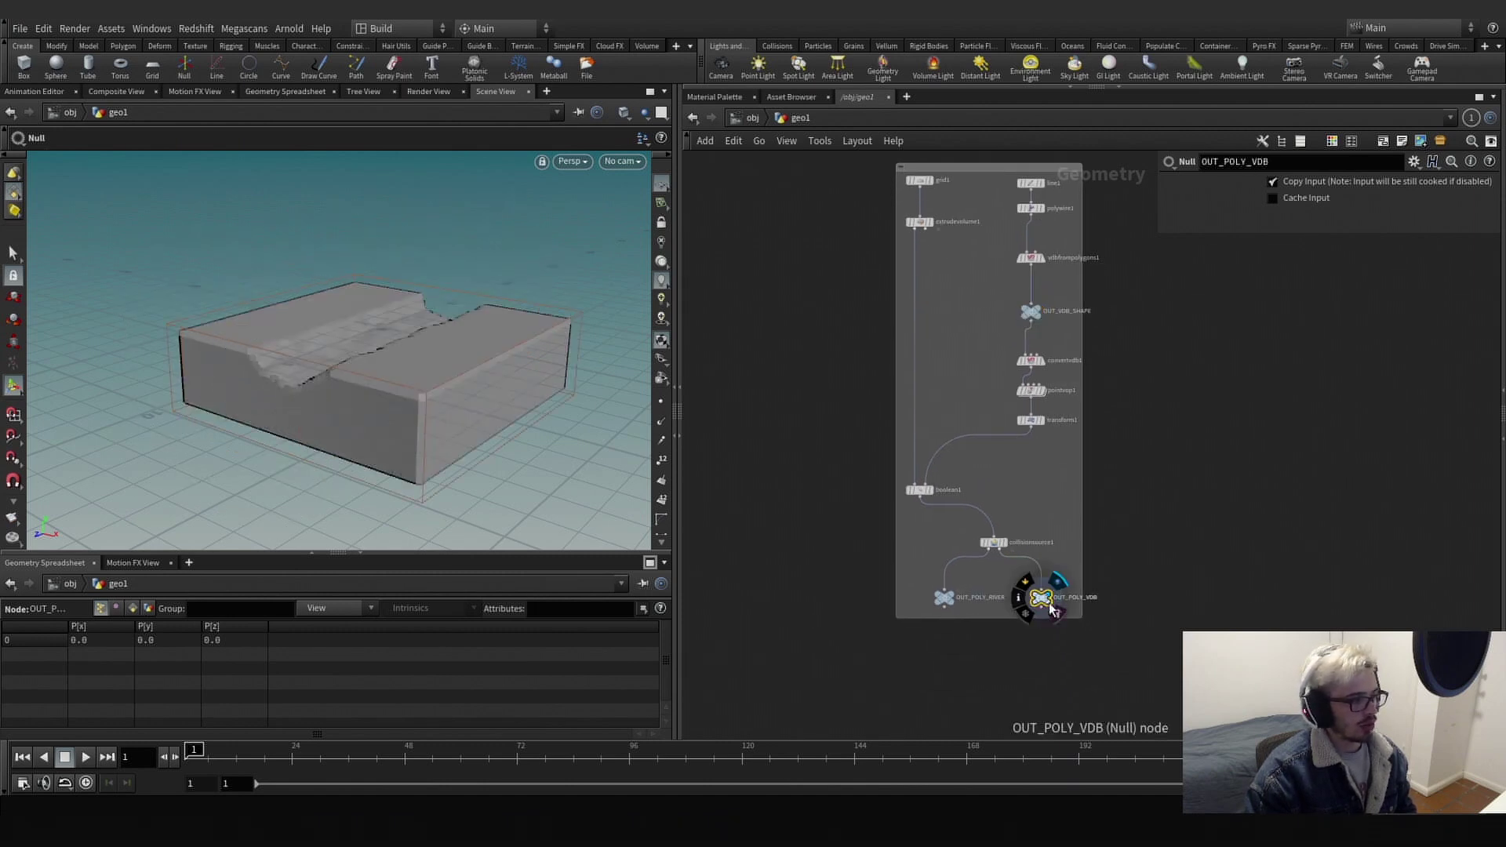
Insert a Null between the Line and PolyWire nodes and name it OUT_LINE.
click(994, 542)
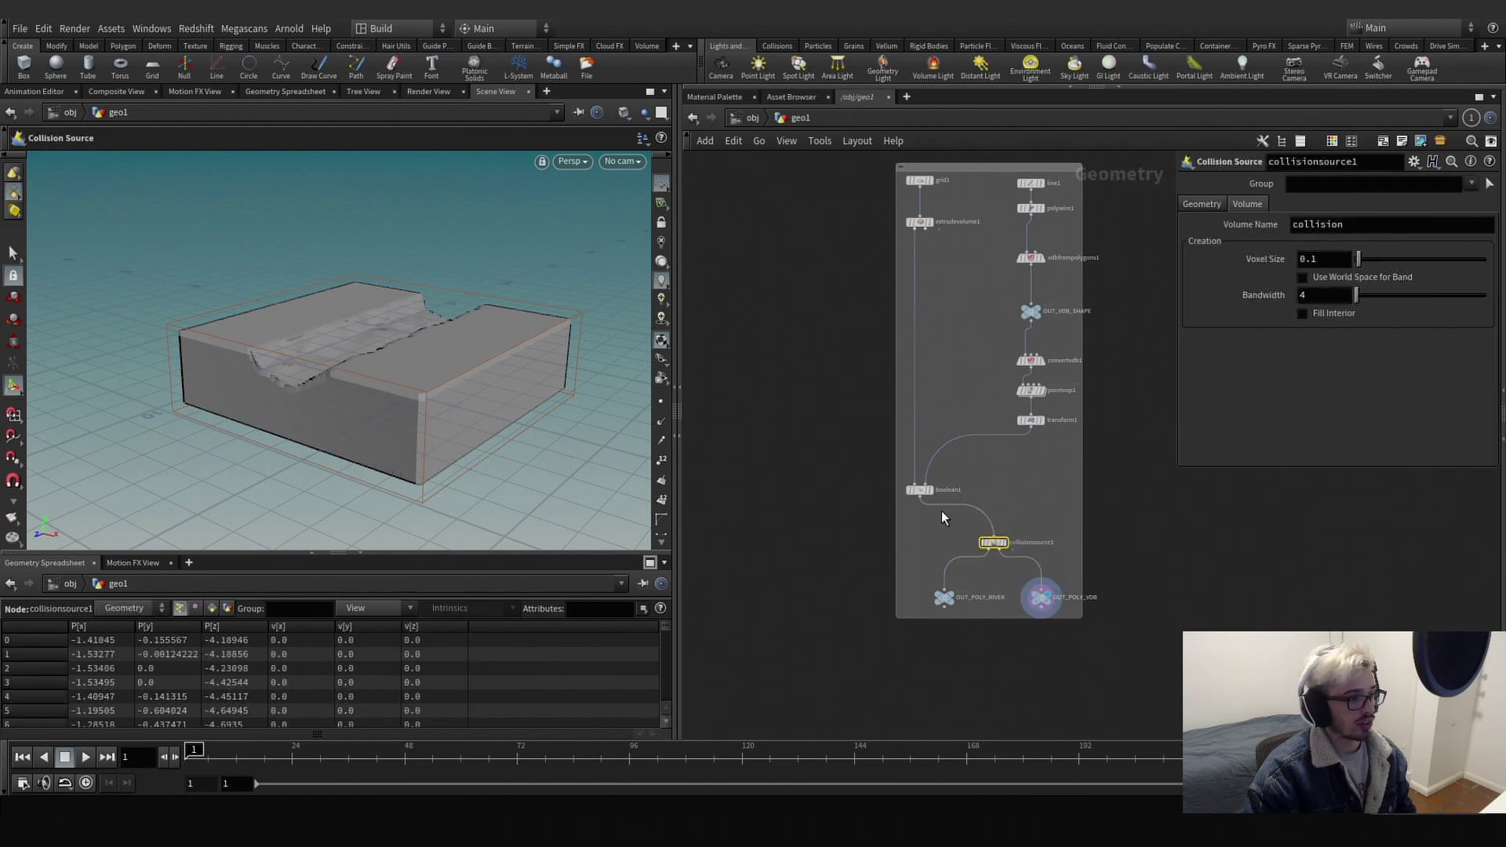
click(919, 489)
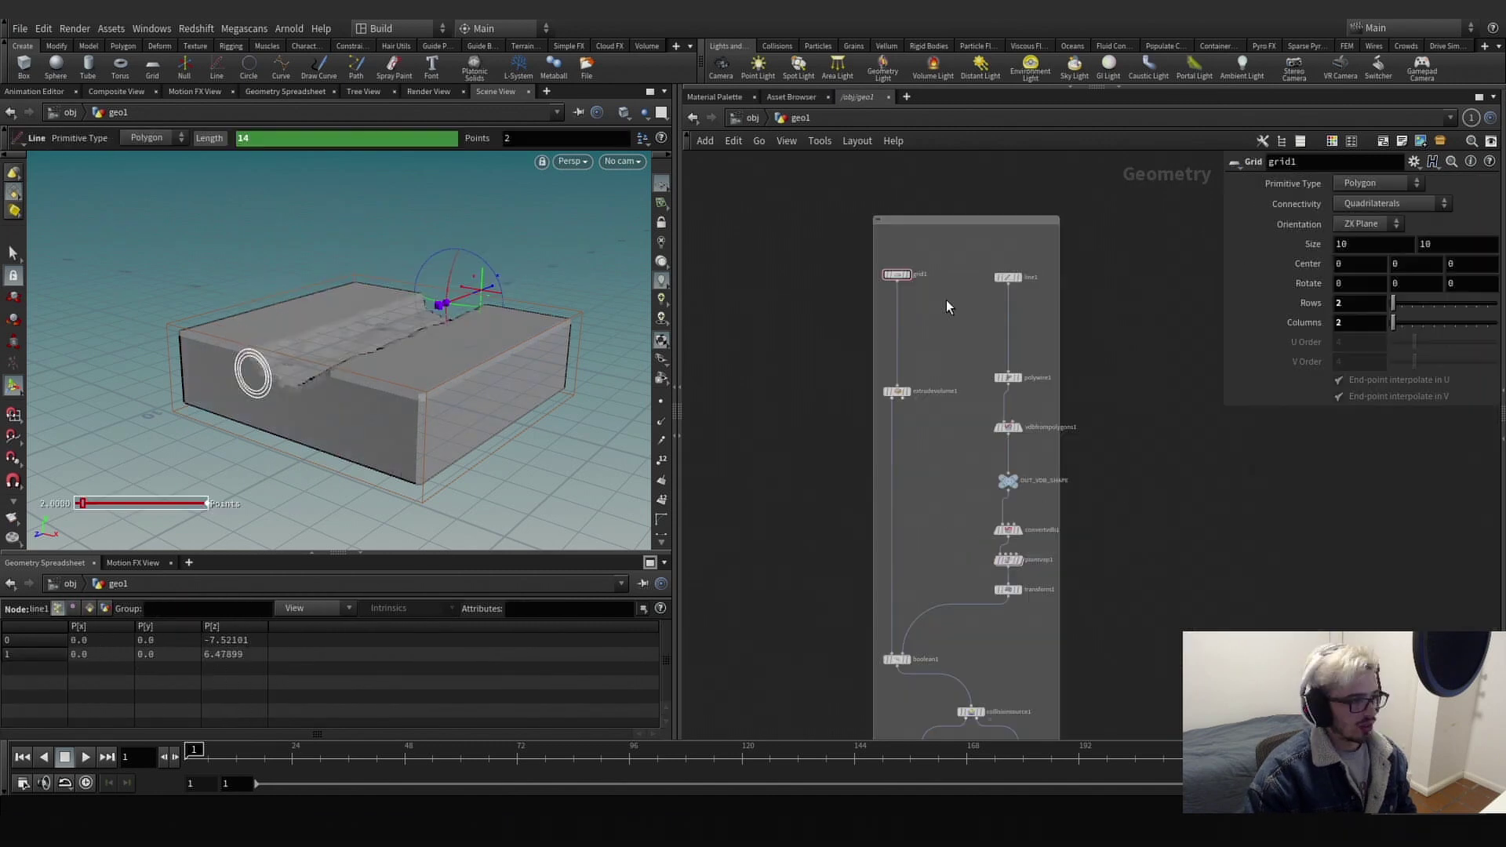
key(Tab)
text(null)
key(Return)
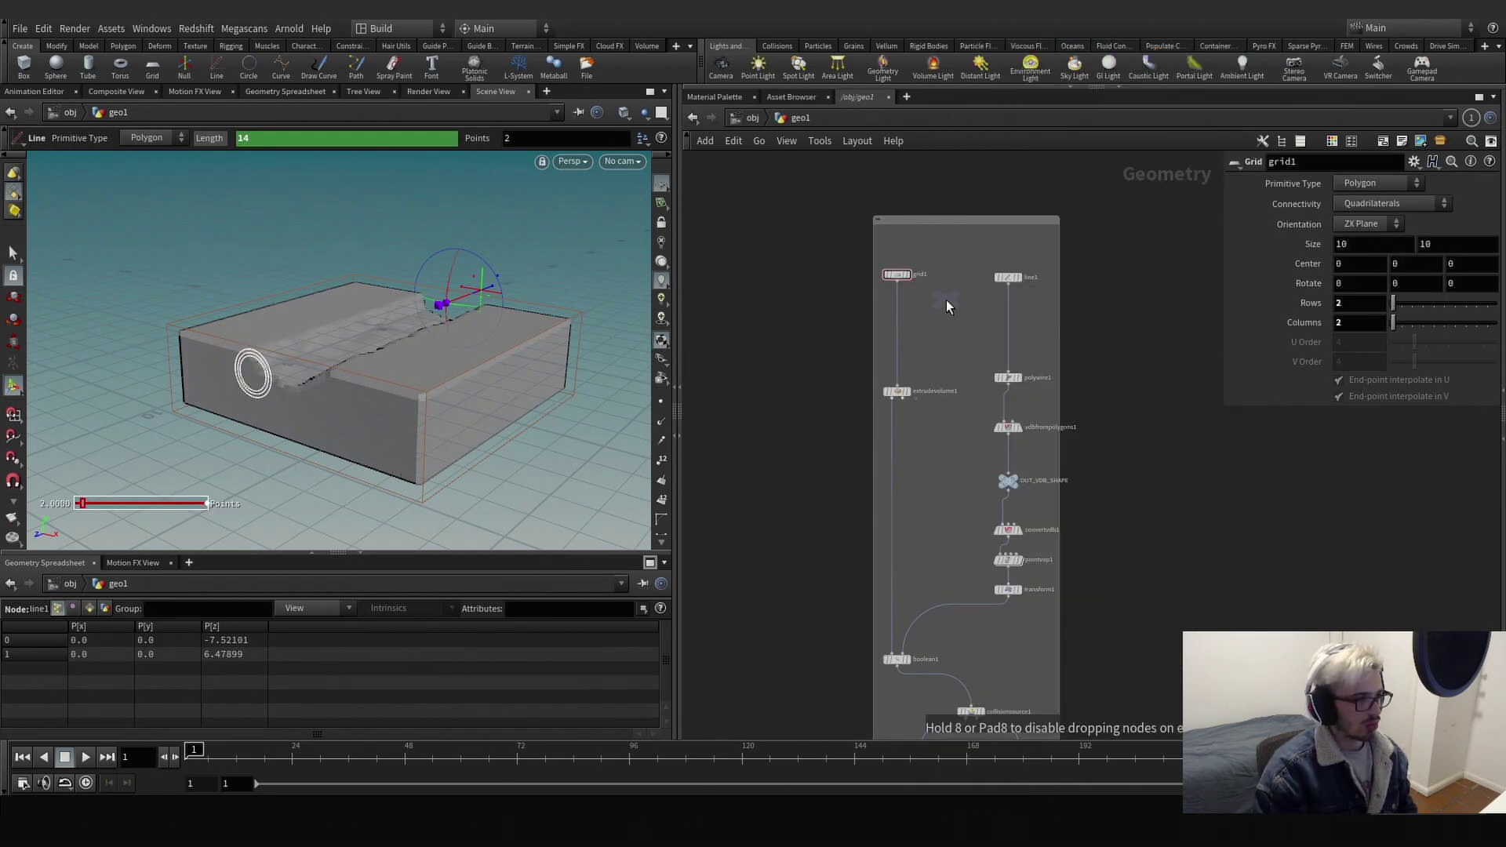
click(951, 300)
drag(953, 300, 1009, 322)
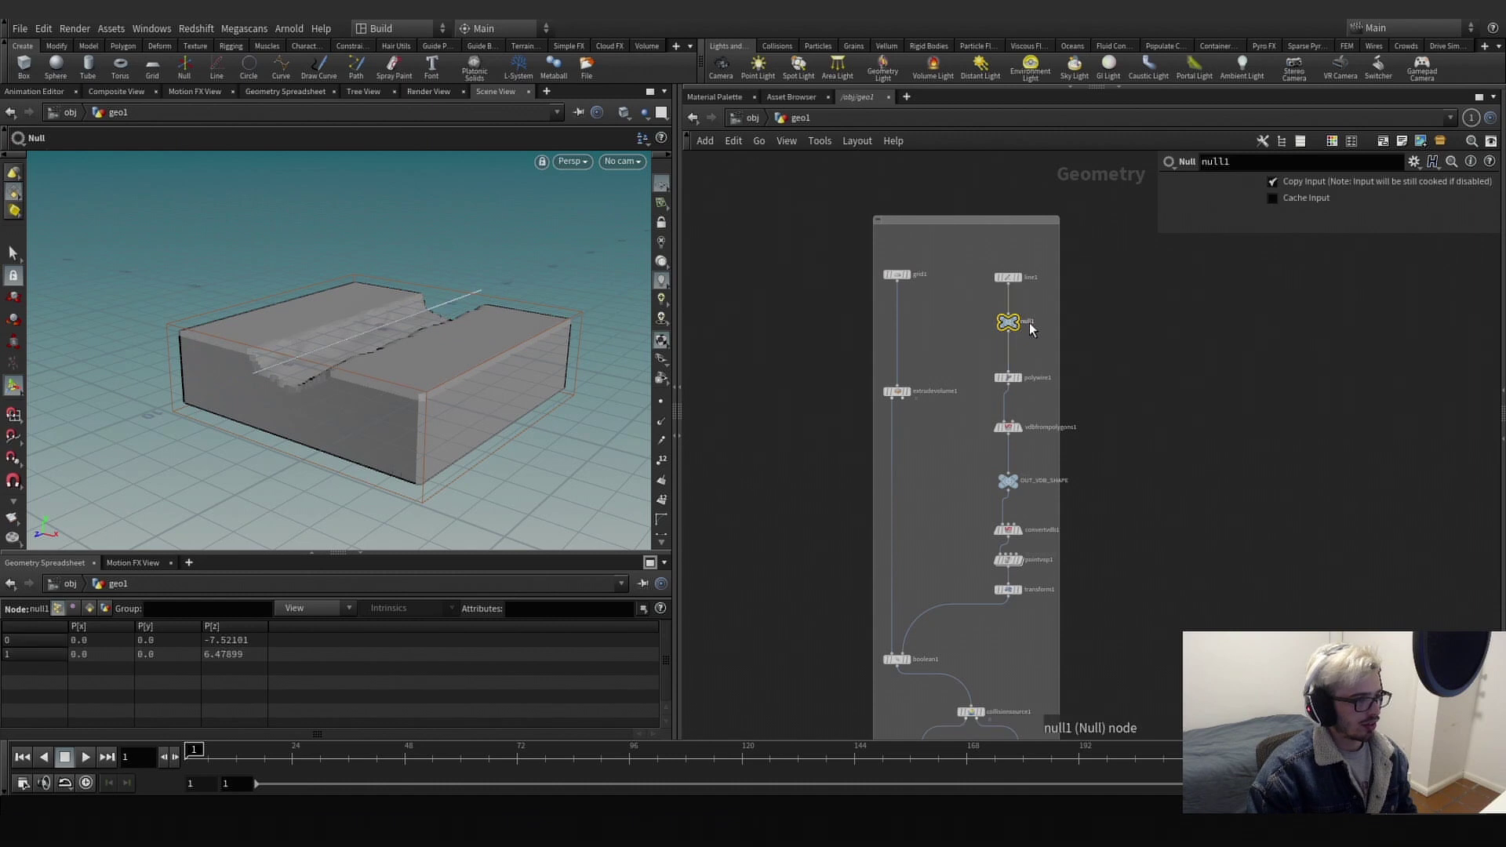
text(OUT_L)
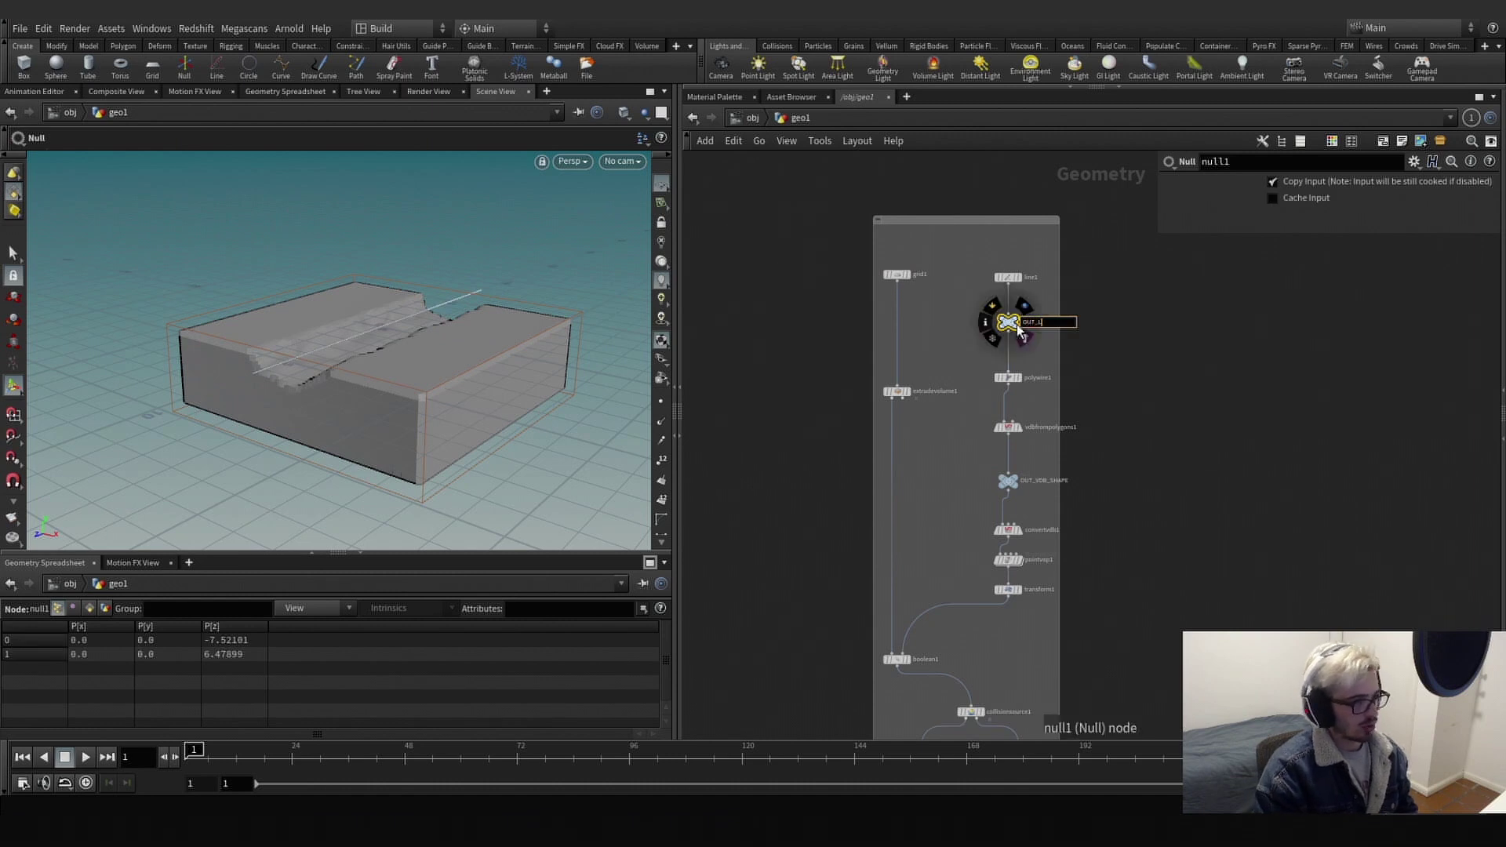
text(INE)
key(Return)
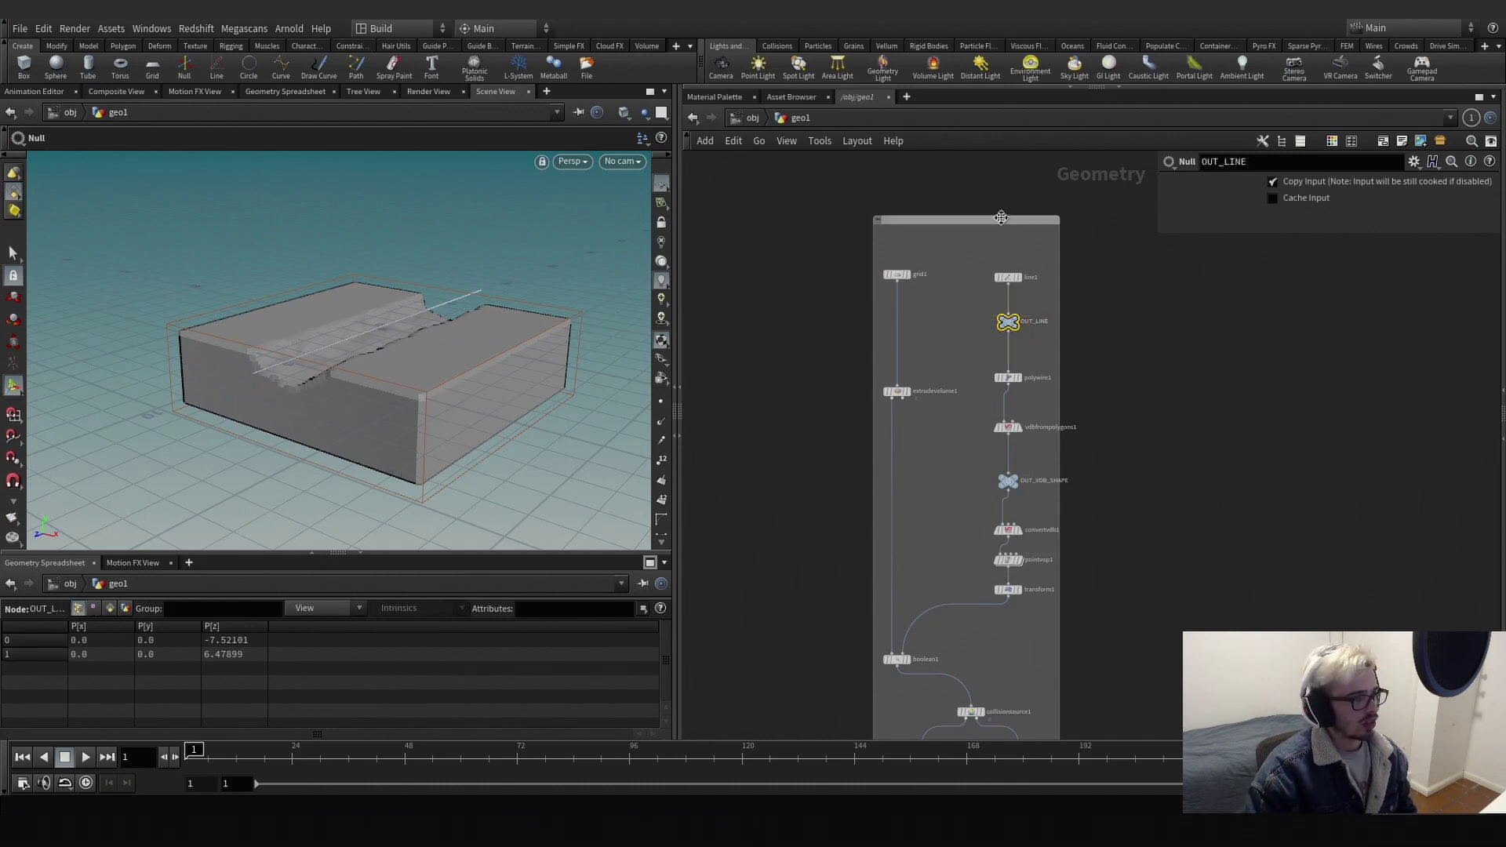
Lower the upper edge of the network box so it fits more tightly around the river nodes.
drag(1002, 215, 1003, 235)
scroll(1141, 400, down, 5)
middle_drag(1153, 349, 1071, 252)
click(1071, 253)
scroll(1071, 275, up, 2)
middle_drag(1071, 329, 972, 388)
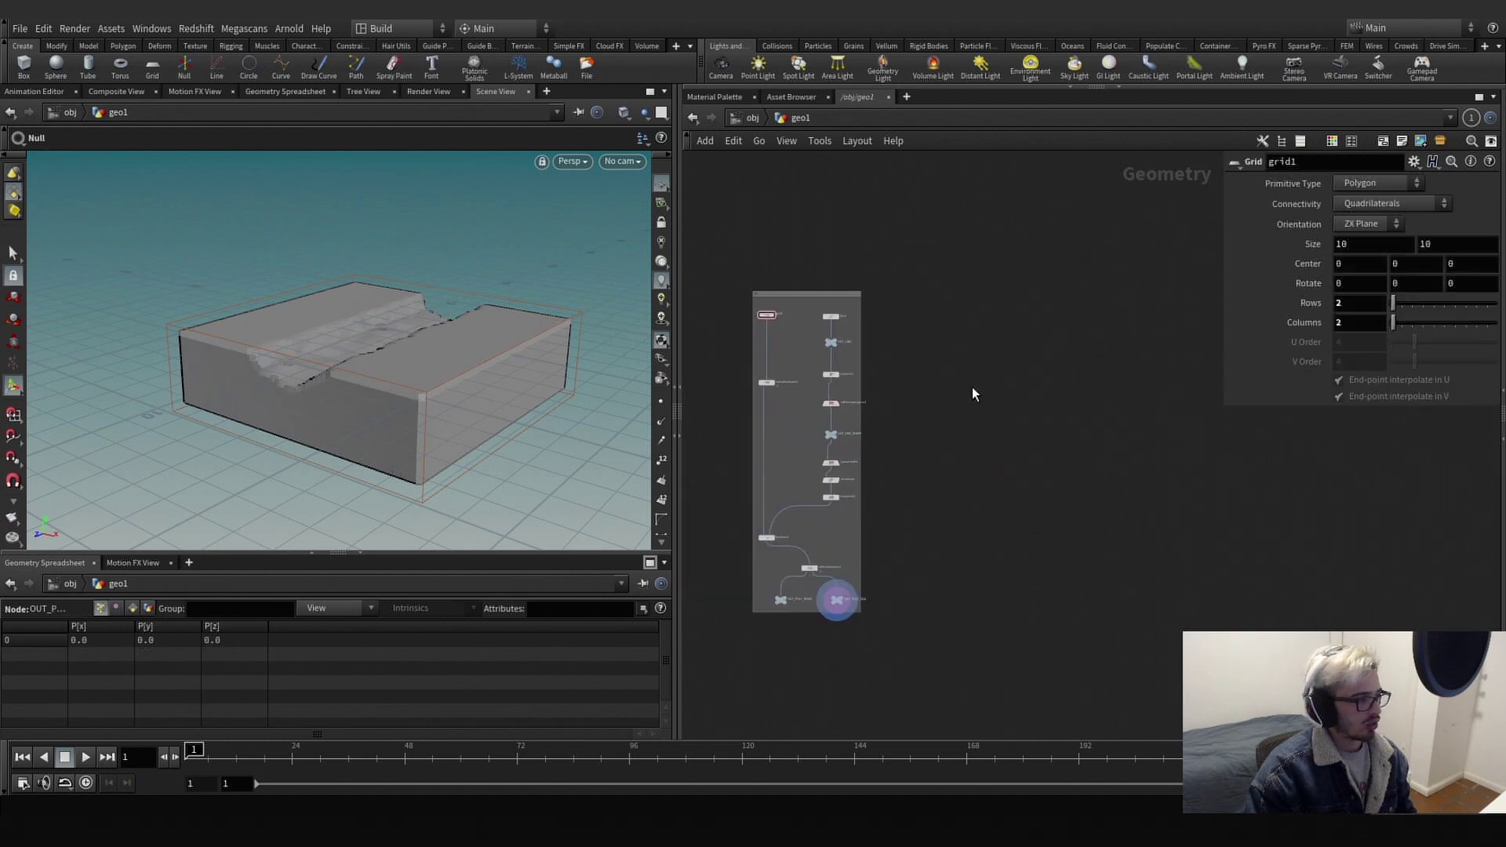
key(Escape)
drag(461, 356, 442, 361)
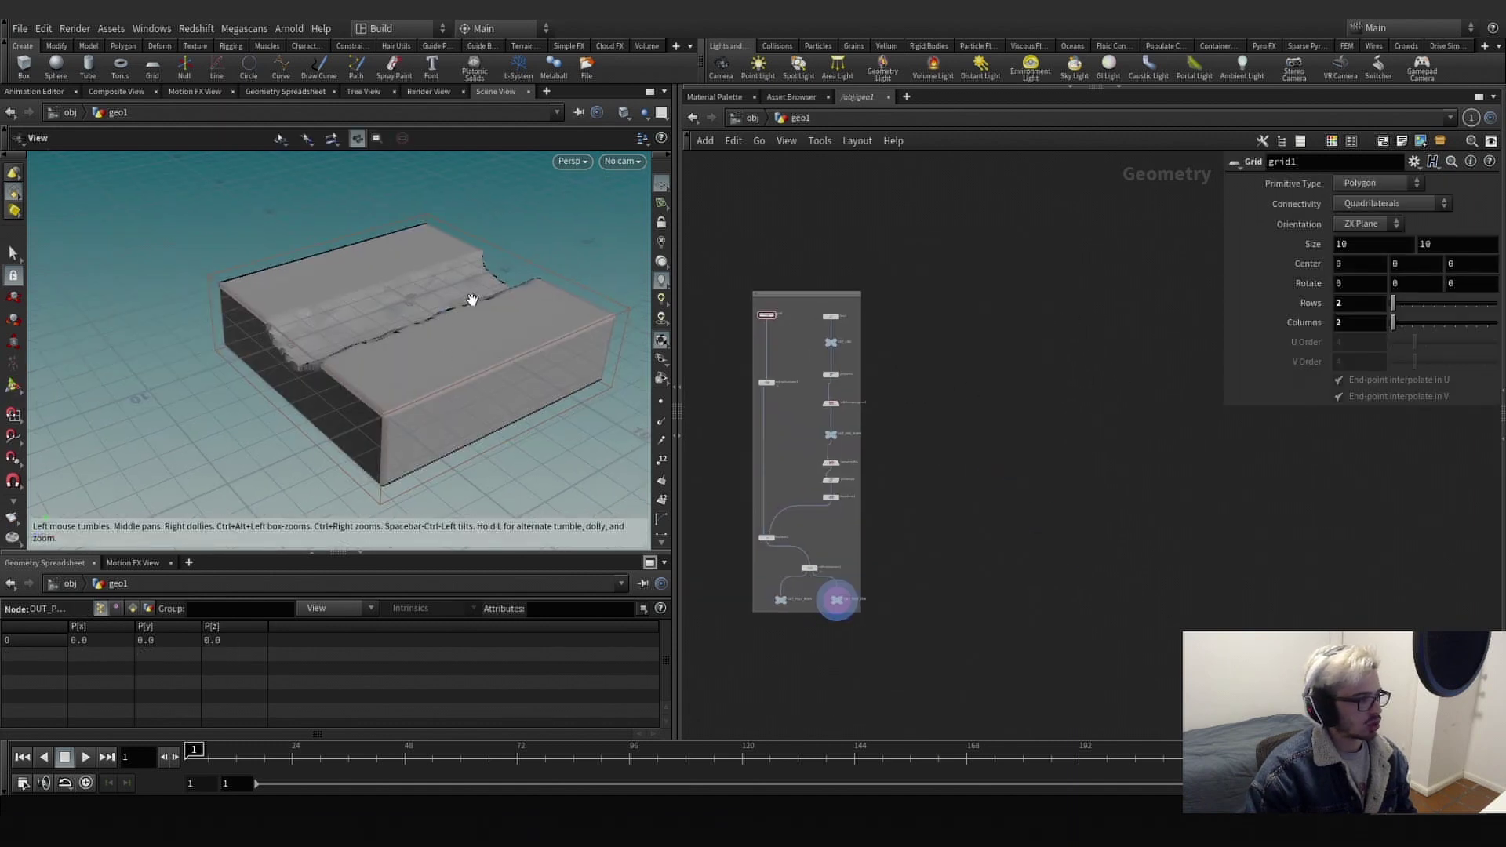
alt+drag(472, 300, 469, 315)
scroll(957, 417, up, 1)
middle_drag(957, 416, 1009, 418)
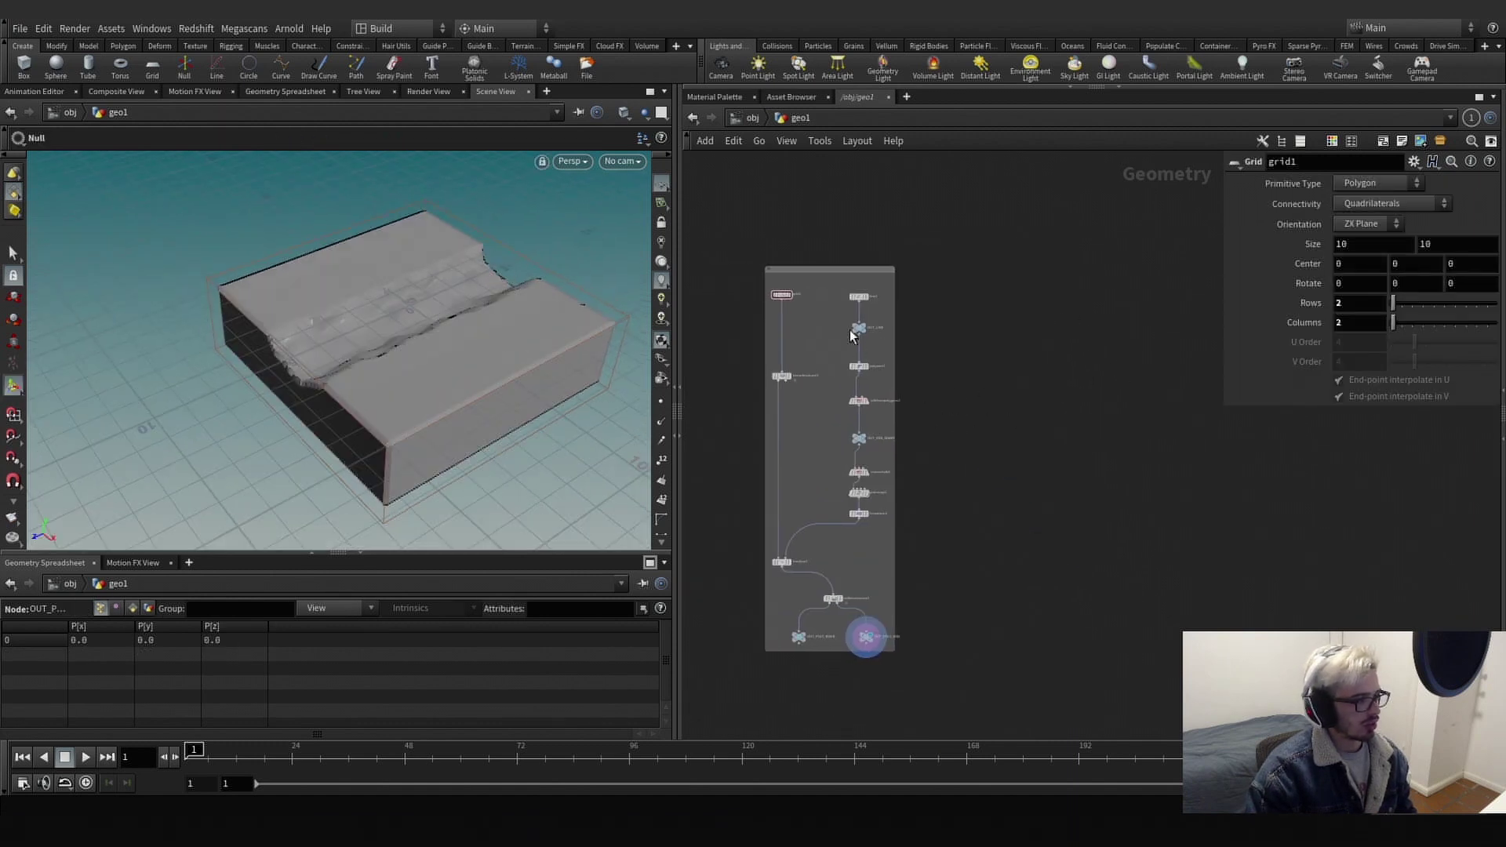
Add an Object Merge node in the empty area beside the river network box.
key(Tab)
text(obj)
key(Return)
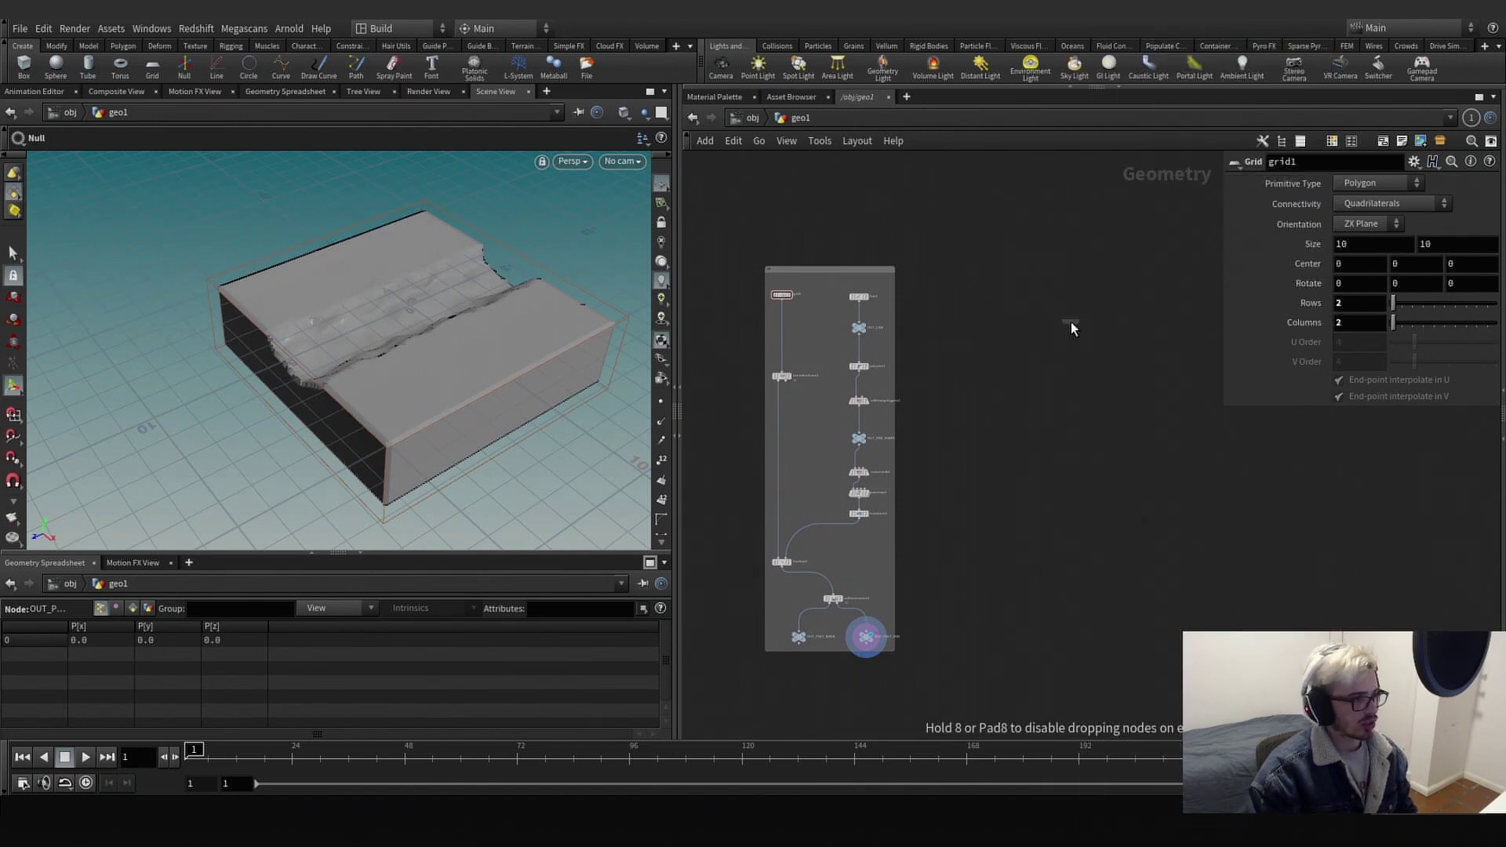
click(1071, 325)
scroll(915, 593, up, 3)
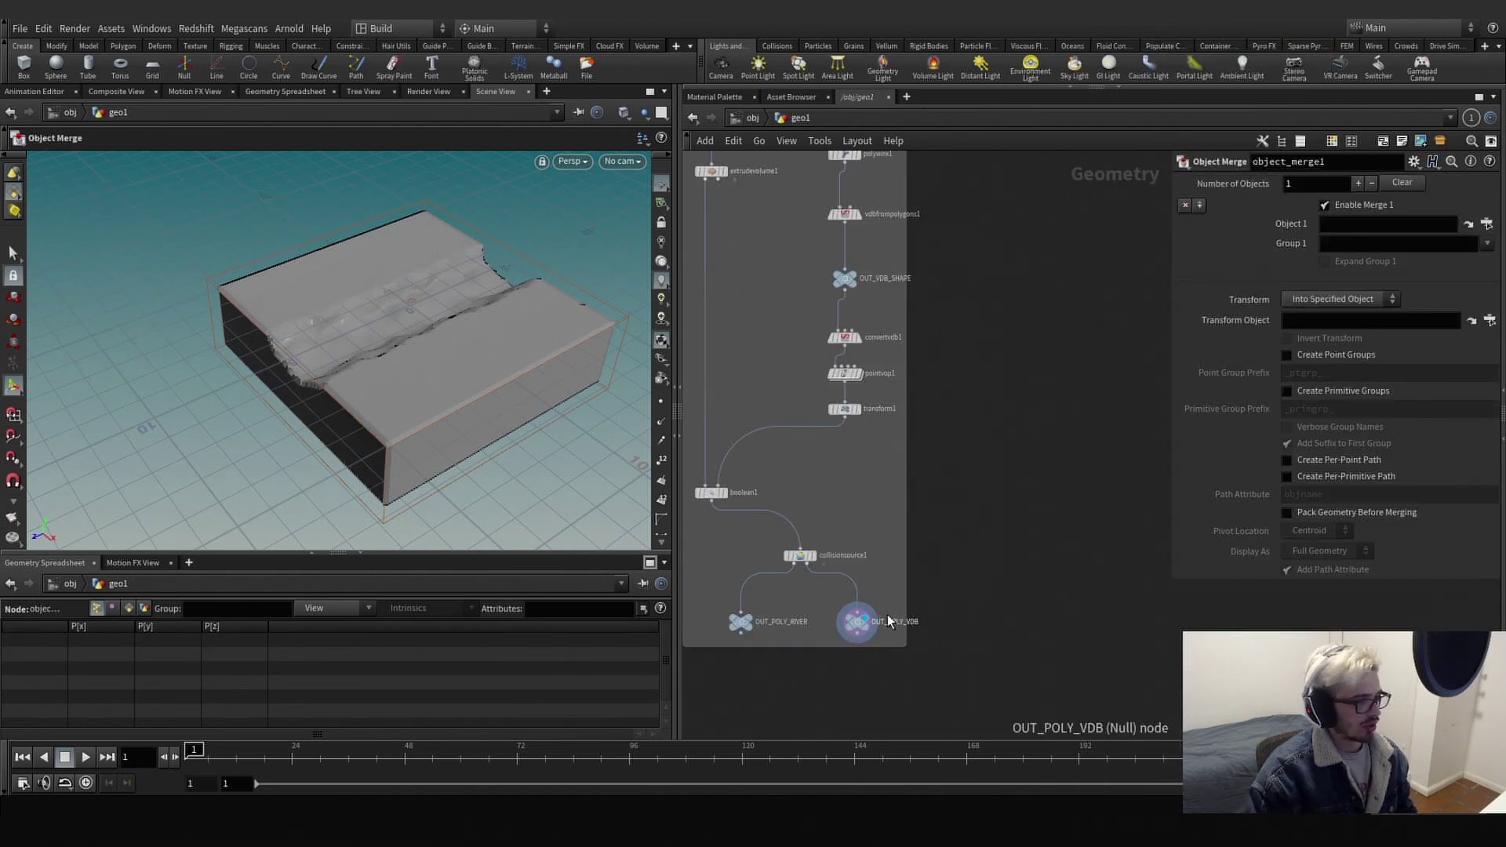
Set Object 1 of the Object Merge to the OUT_POLY_VDB Null.
click(855, 637)
scroll(938, 504, down, 4)
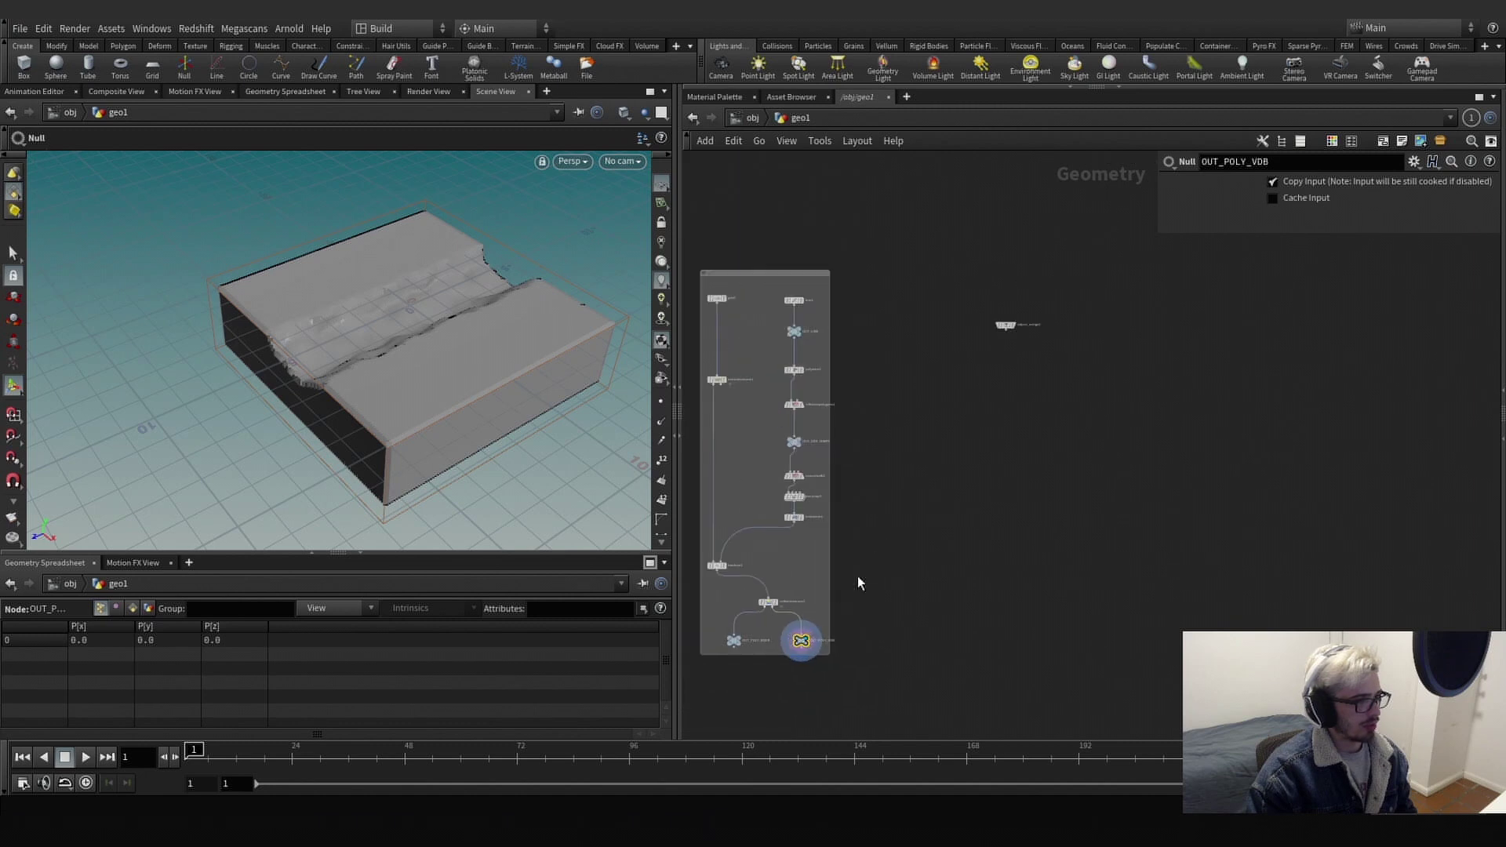
click(1005, 324)
drag(803, 634, 1365, 224)
scroll(985, 328, up, 2)
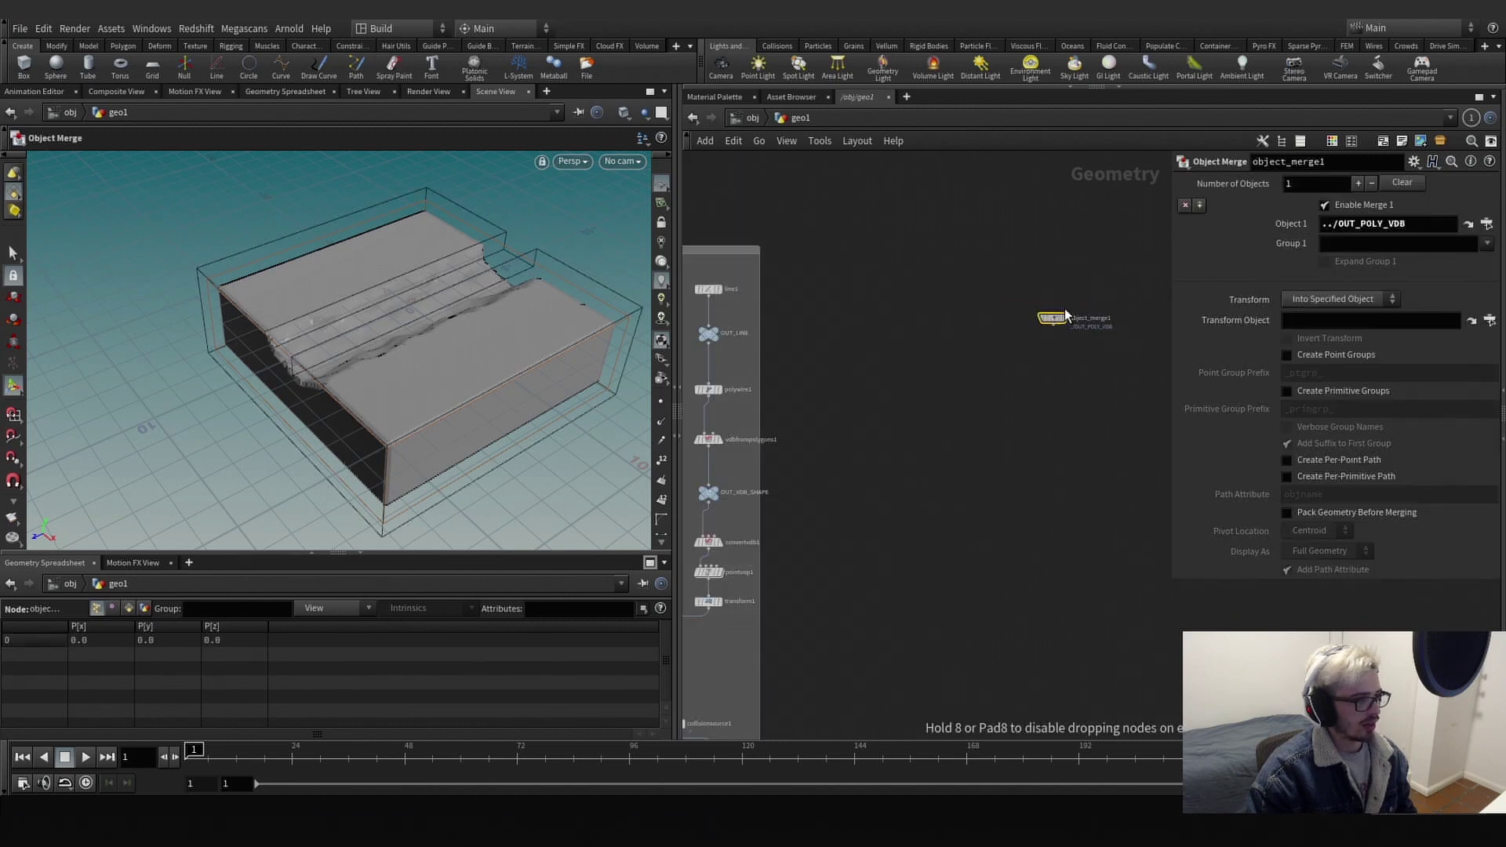
Place a VDB Combine node below the Object Merge.
key(Tab)
text(combi)
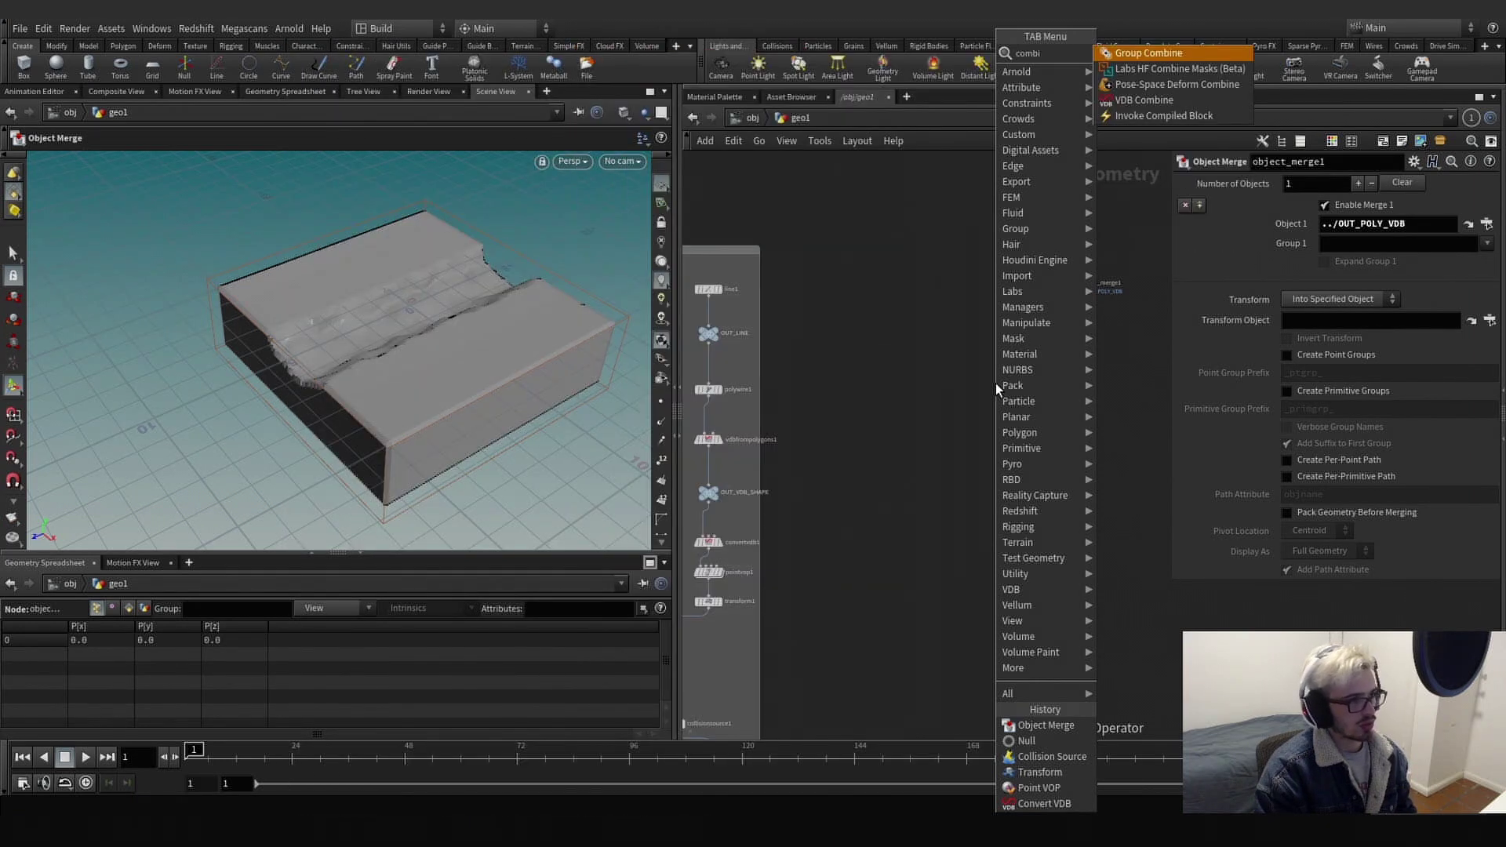
key(Down)
key(Down)
key(Down)
key(Return)
click(996, 383)
Add a Box node above VDB Combine, beside the Object Merge.
key(Tab)
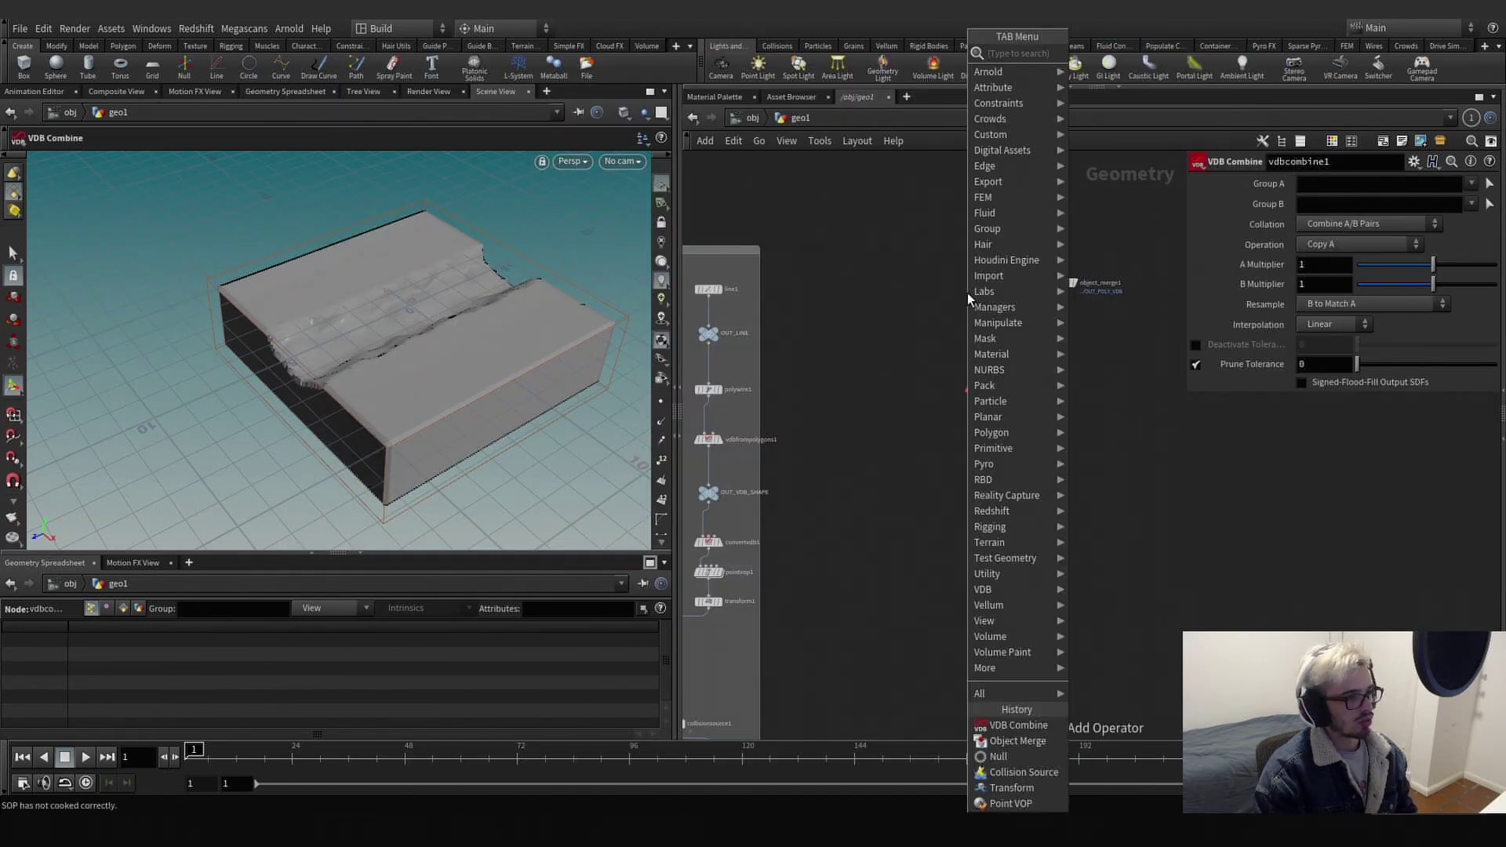
text(box)
key(Return)
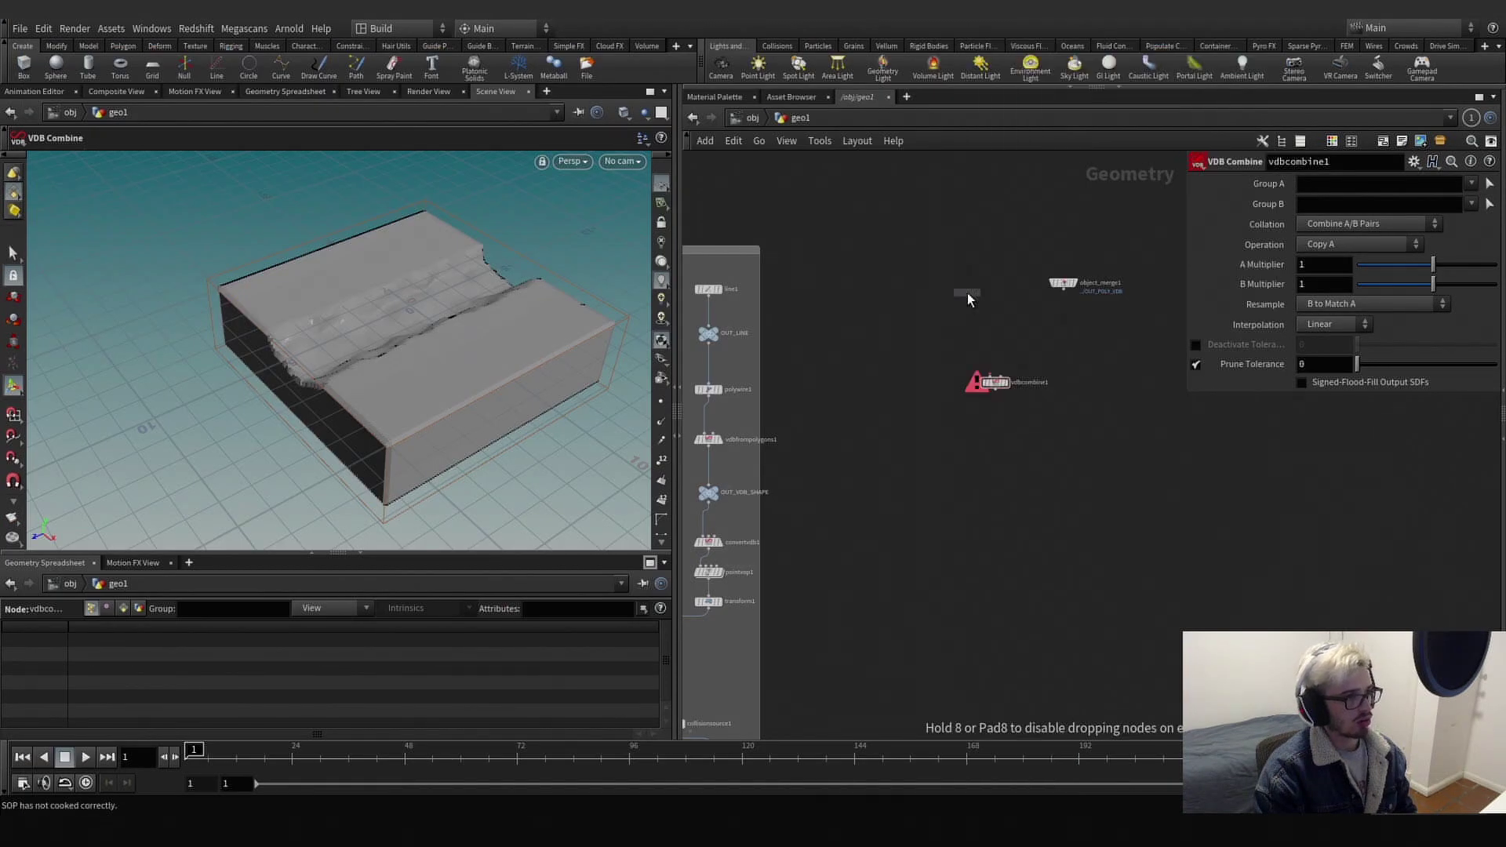
click(976, 297)
Wire the Box and the Object Merge into VDB Combine's first and second inputs, and display VDB Combine.
drag(994, 383, 1006, 397)
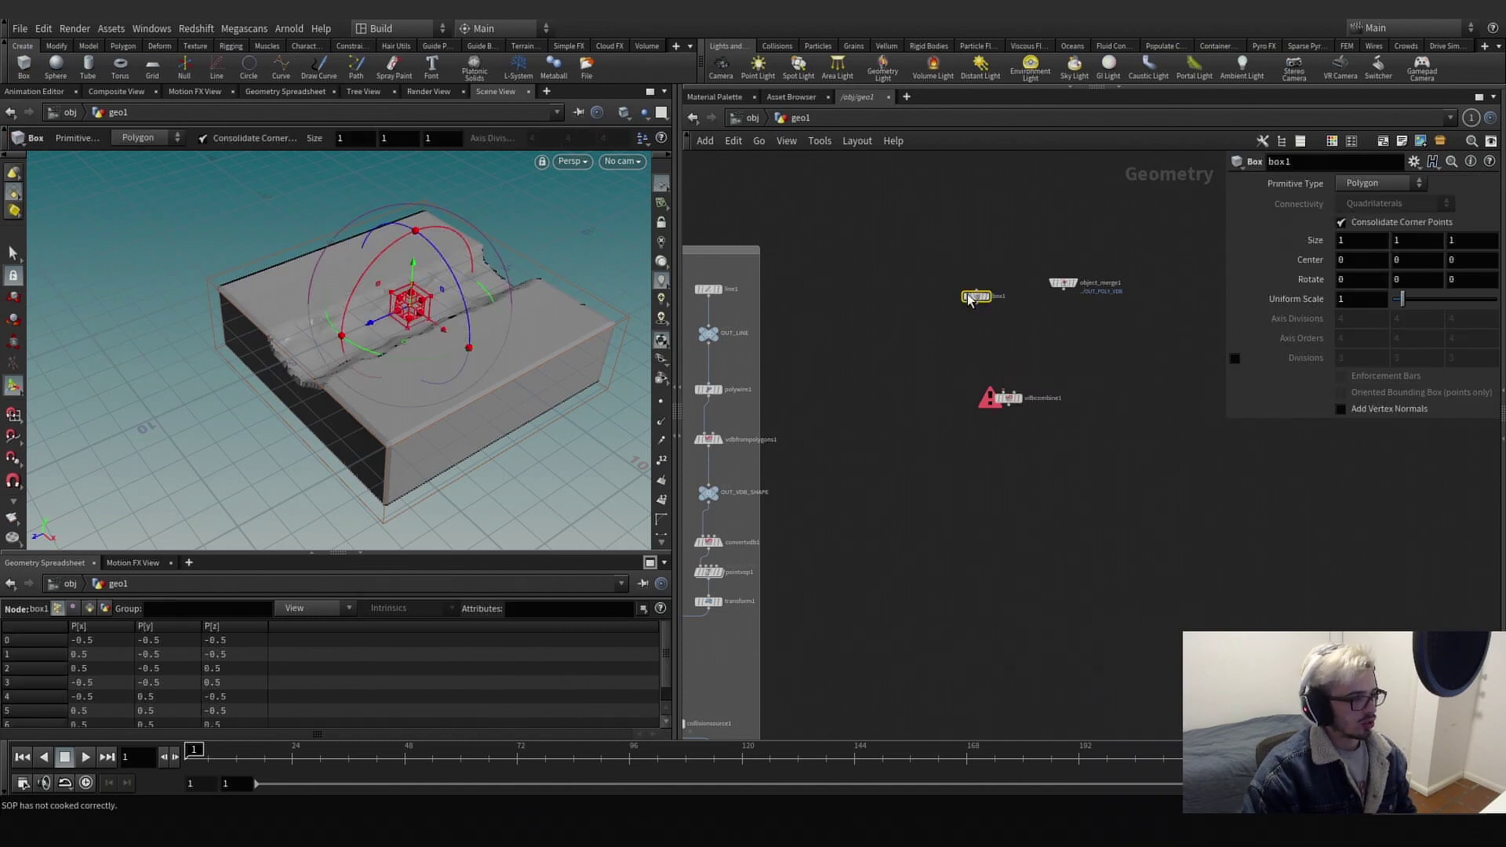
drag(977, 305, 991, 397)
click(1063, 290)
click(1014, 393)
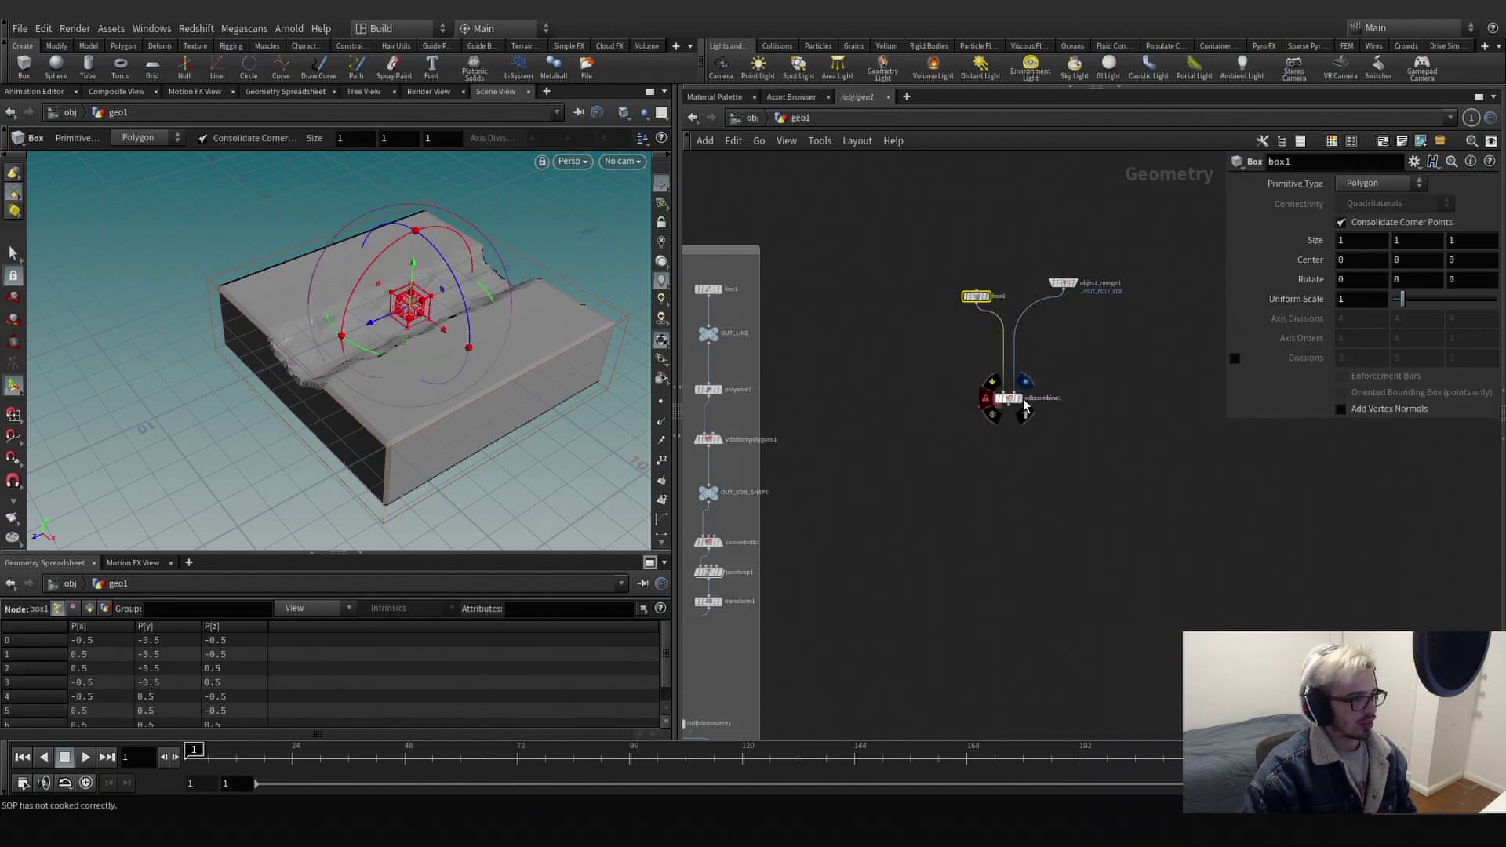
click(1019, 399)
drag(1071, 426, 929, 330)
Insert a VDB from Polygons node between the Box and VDB Combine.
click(977, 297)
key(Tab)
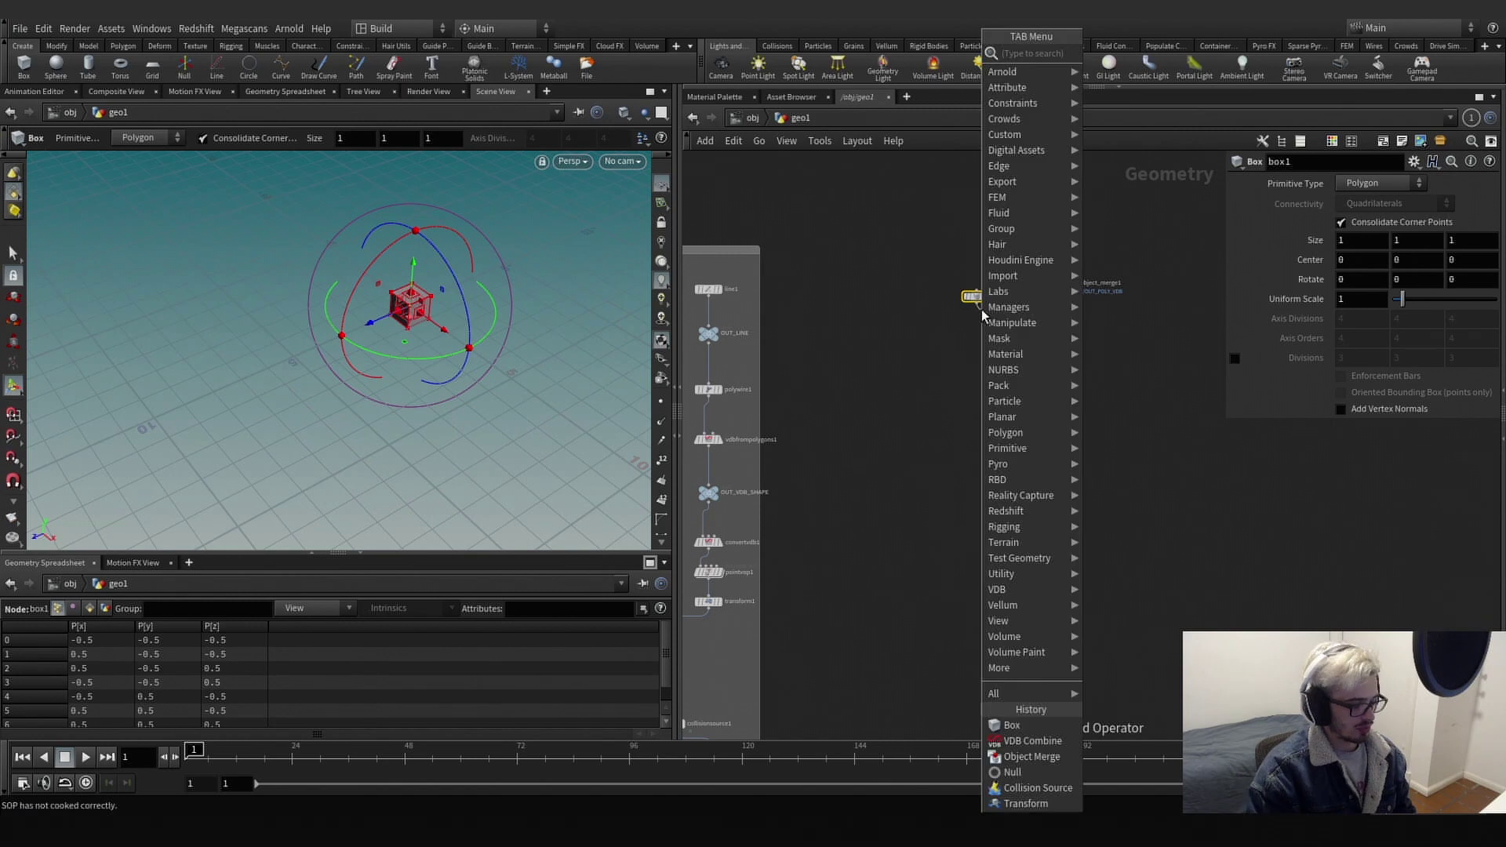
text(vdb from)
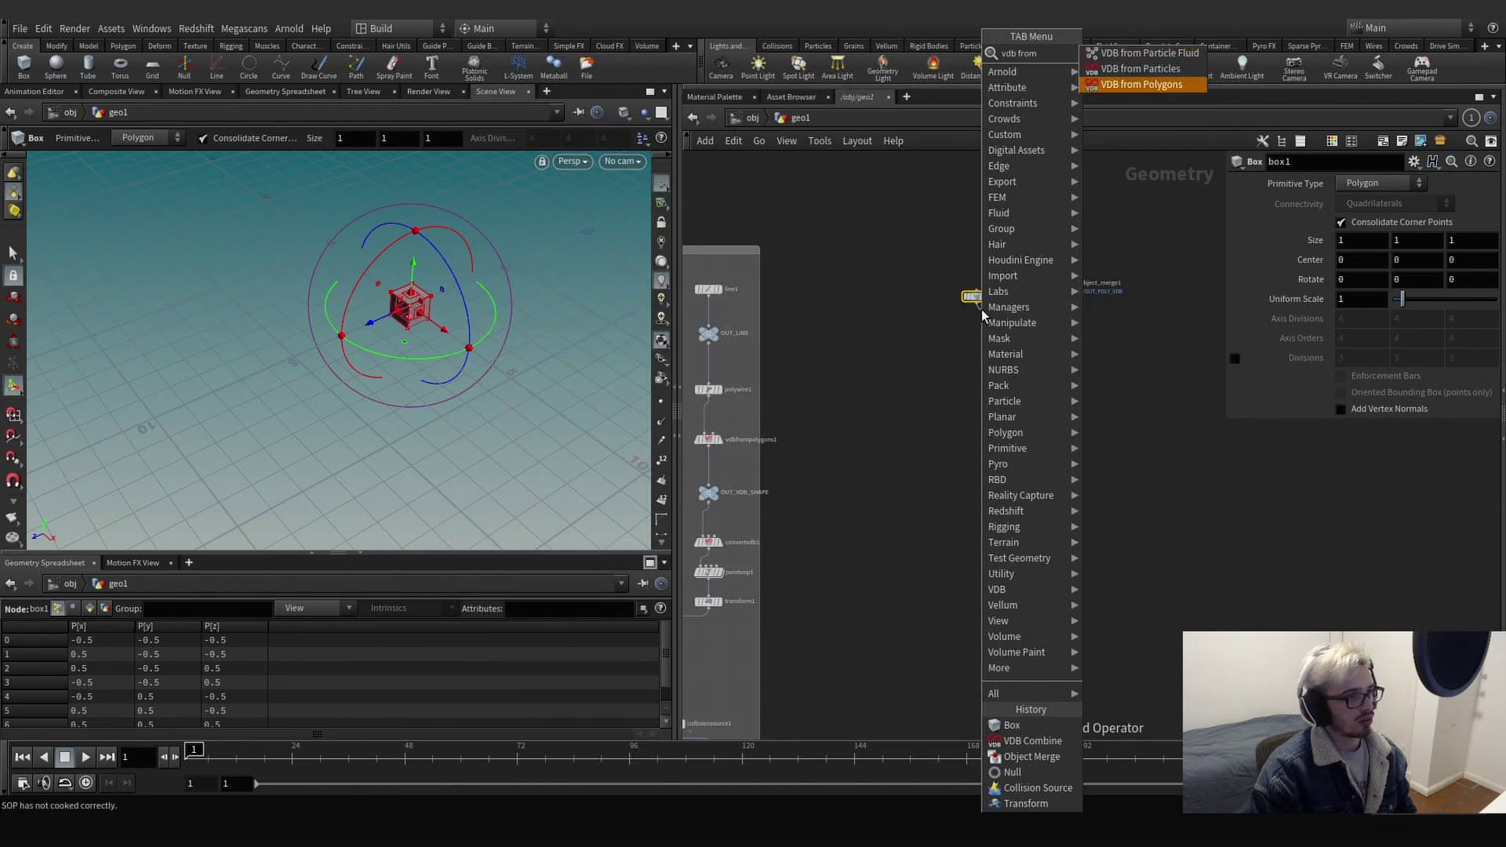
key(Return)
click(994, 339)
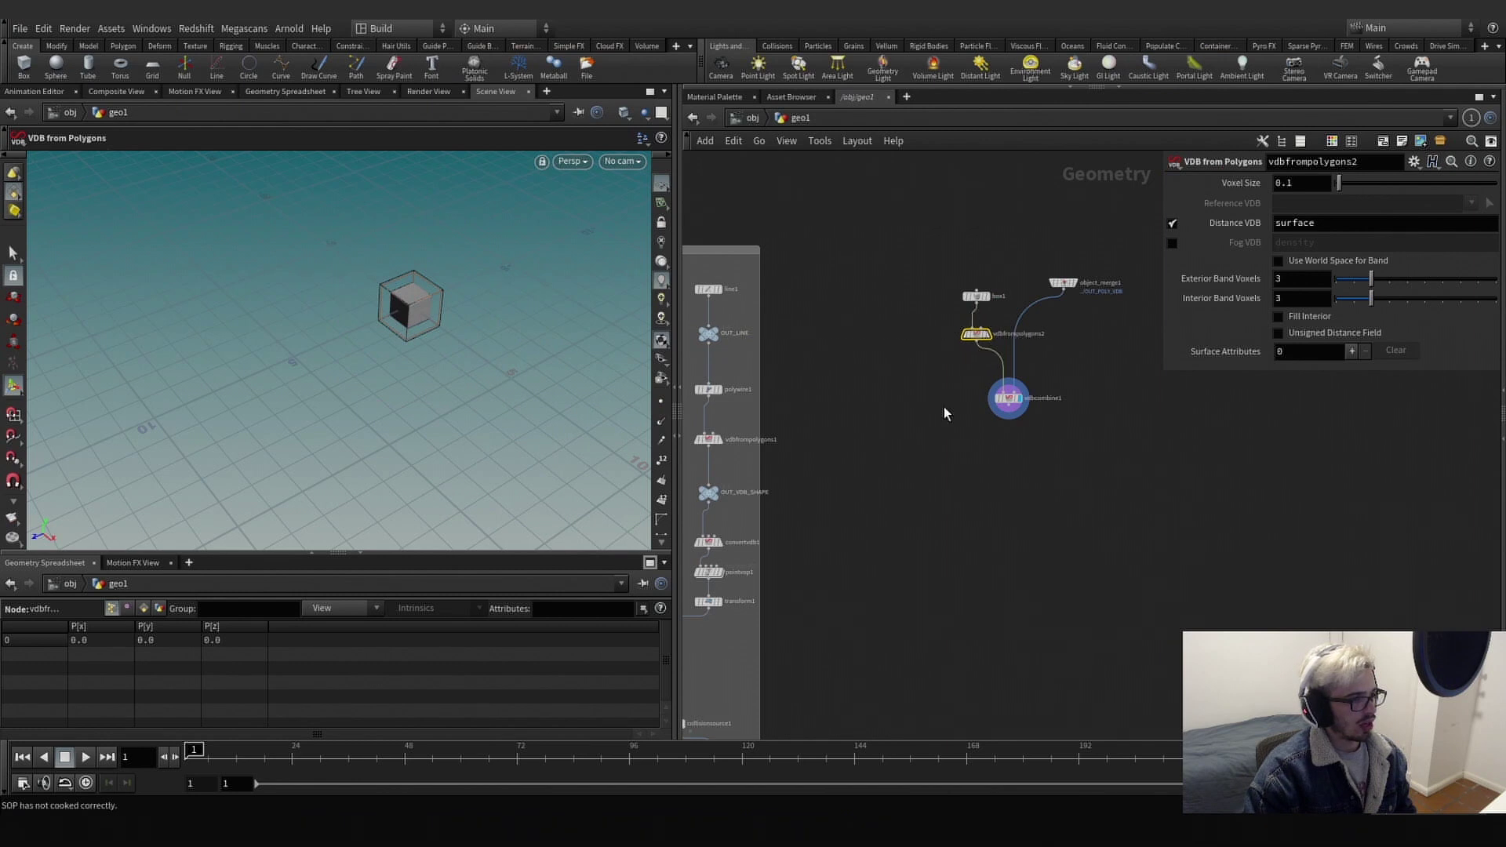
Link the Voxel Size of the box's VDB from Polygons to vdbfrompolygons1 with a relative reference.
middle_drag(899, 465, 1087, 382)
click(930, 458)
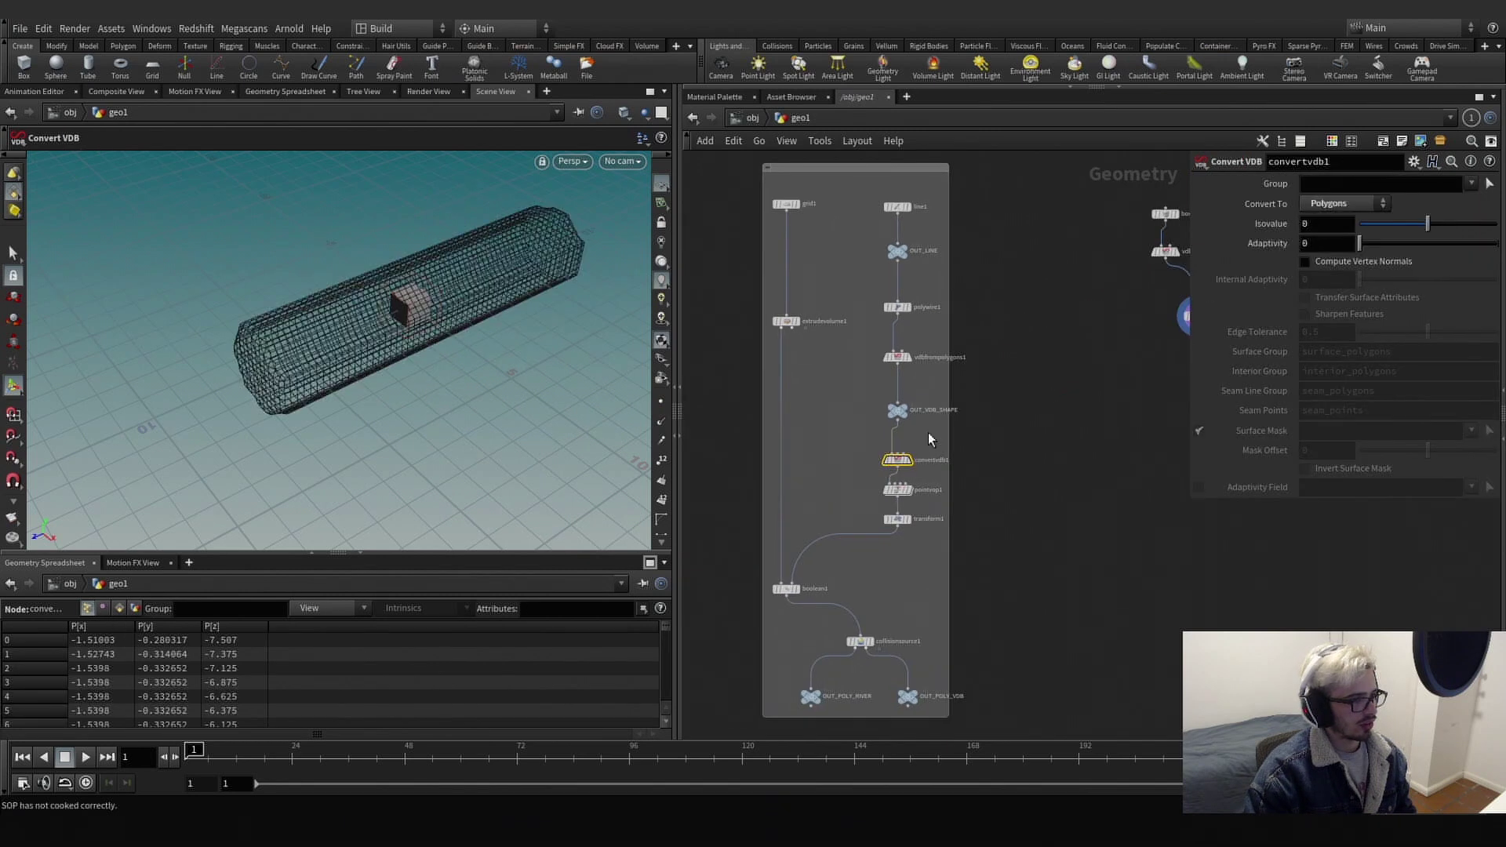
click(898, 357)
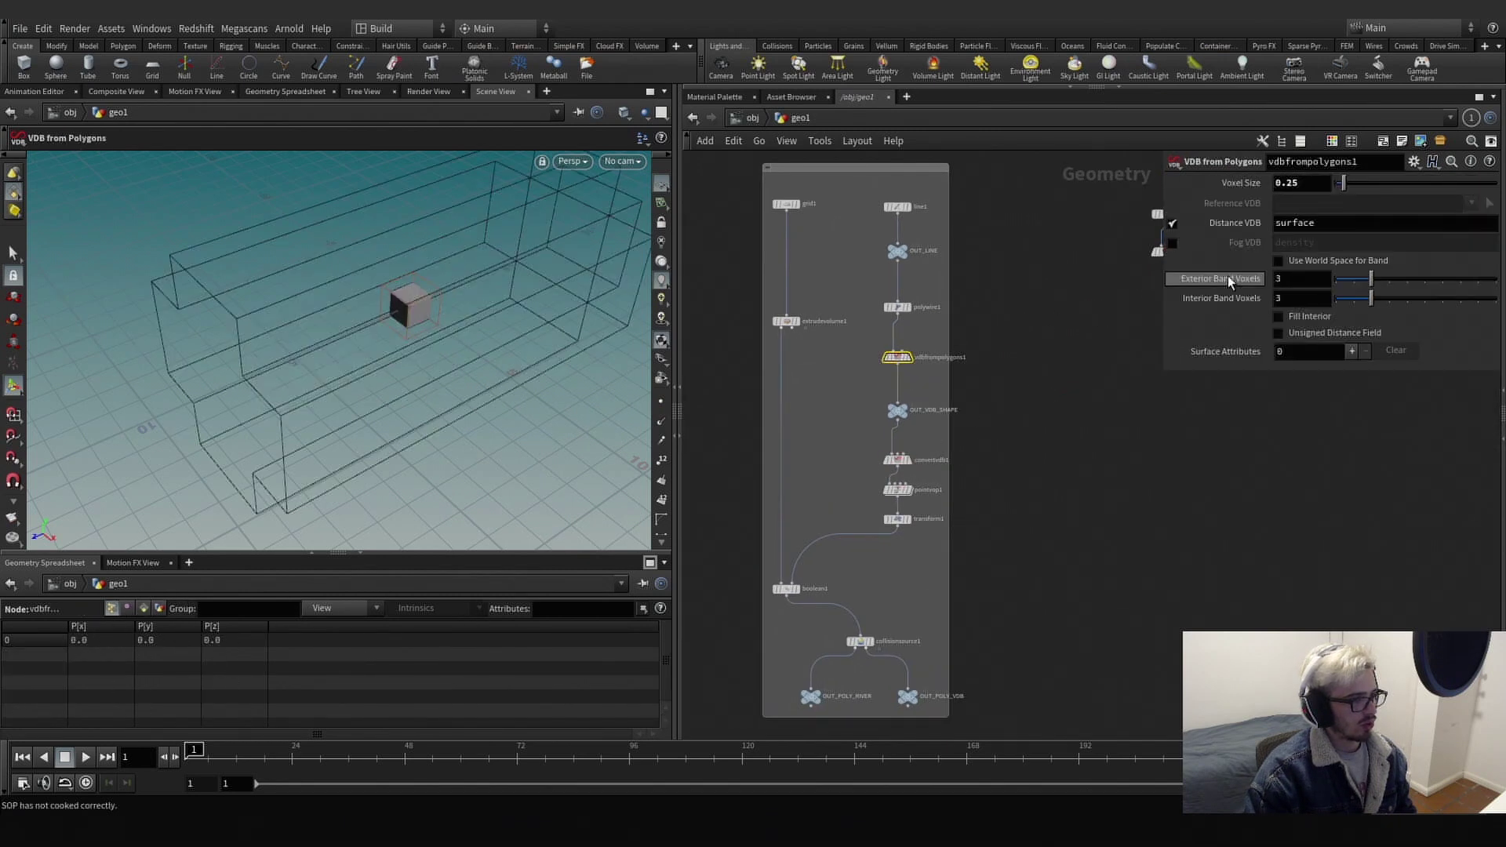
right_click(1251, 188)
click(1280, 304)
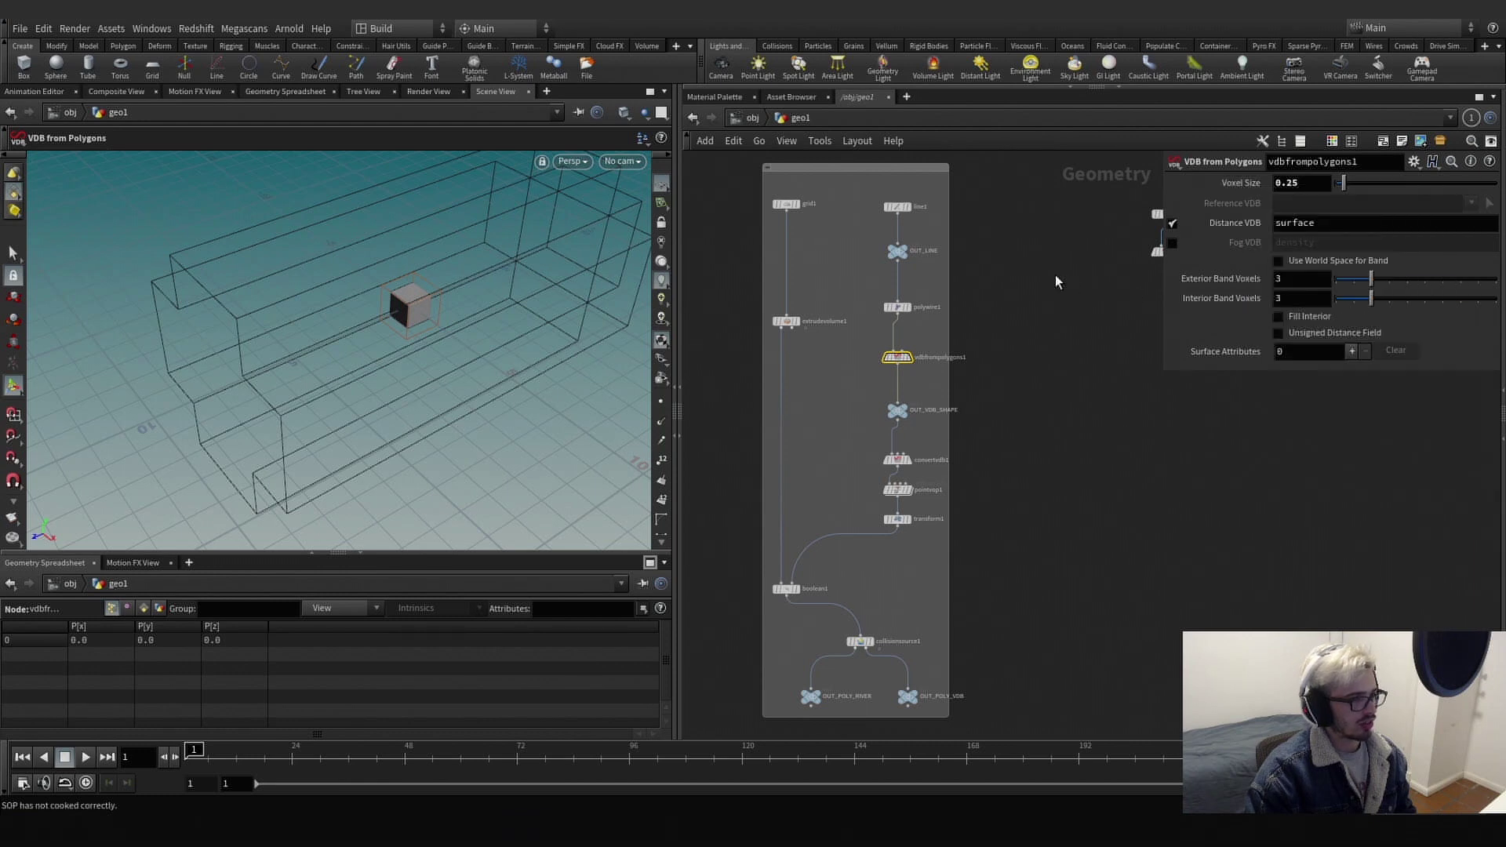
middle_drag(1093, 238, 938, 289)
click(1011, 302)
right_click(1236, 184)
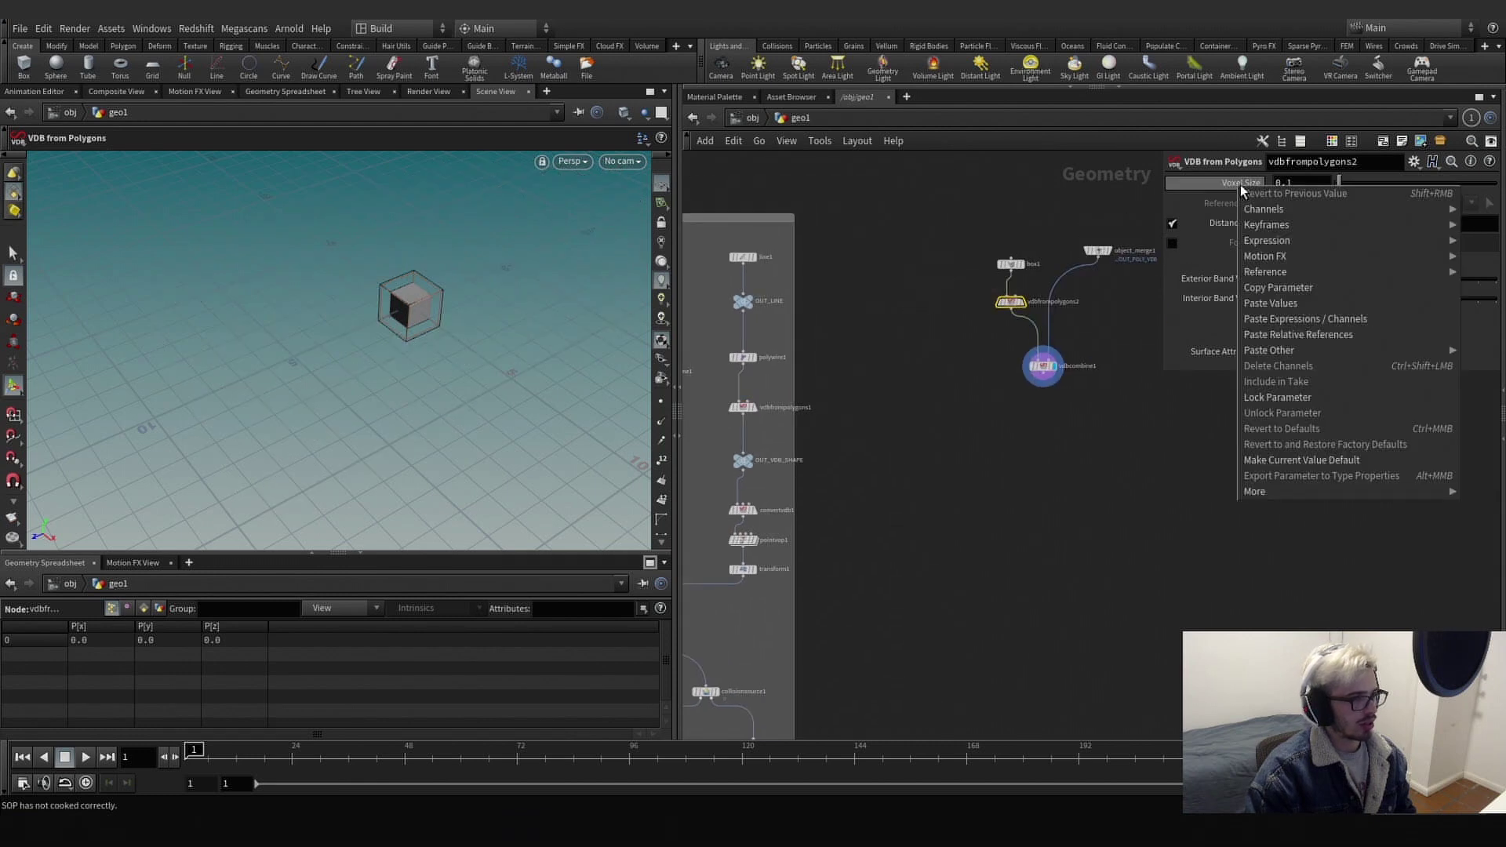
click(1278, 326)
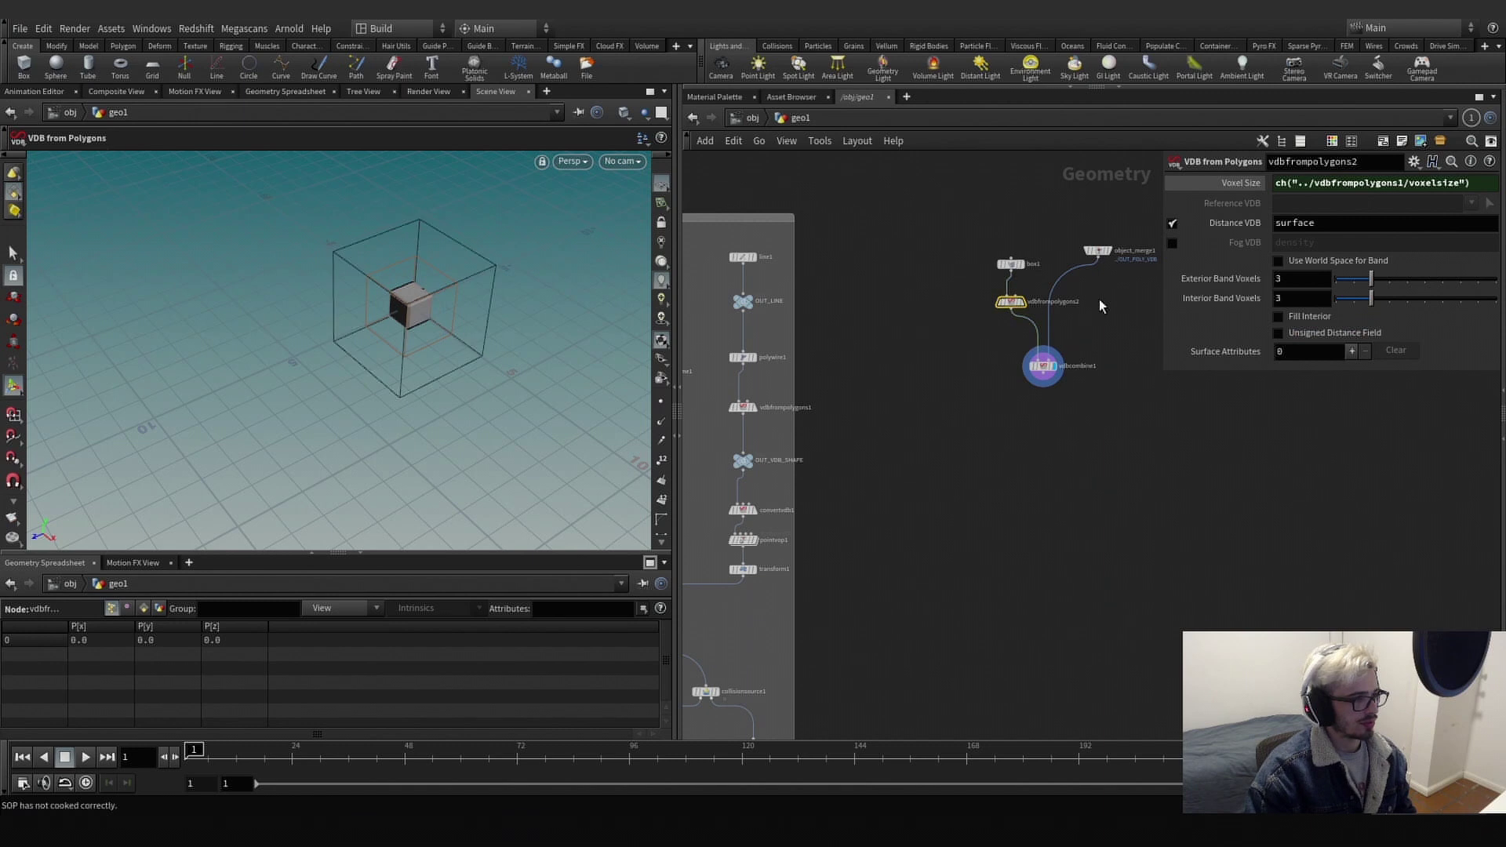
click(1042, 365)
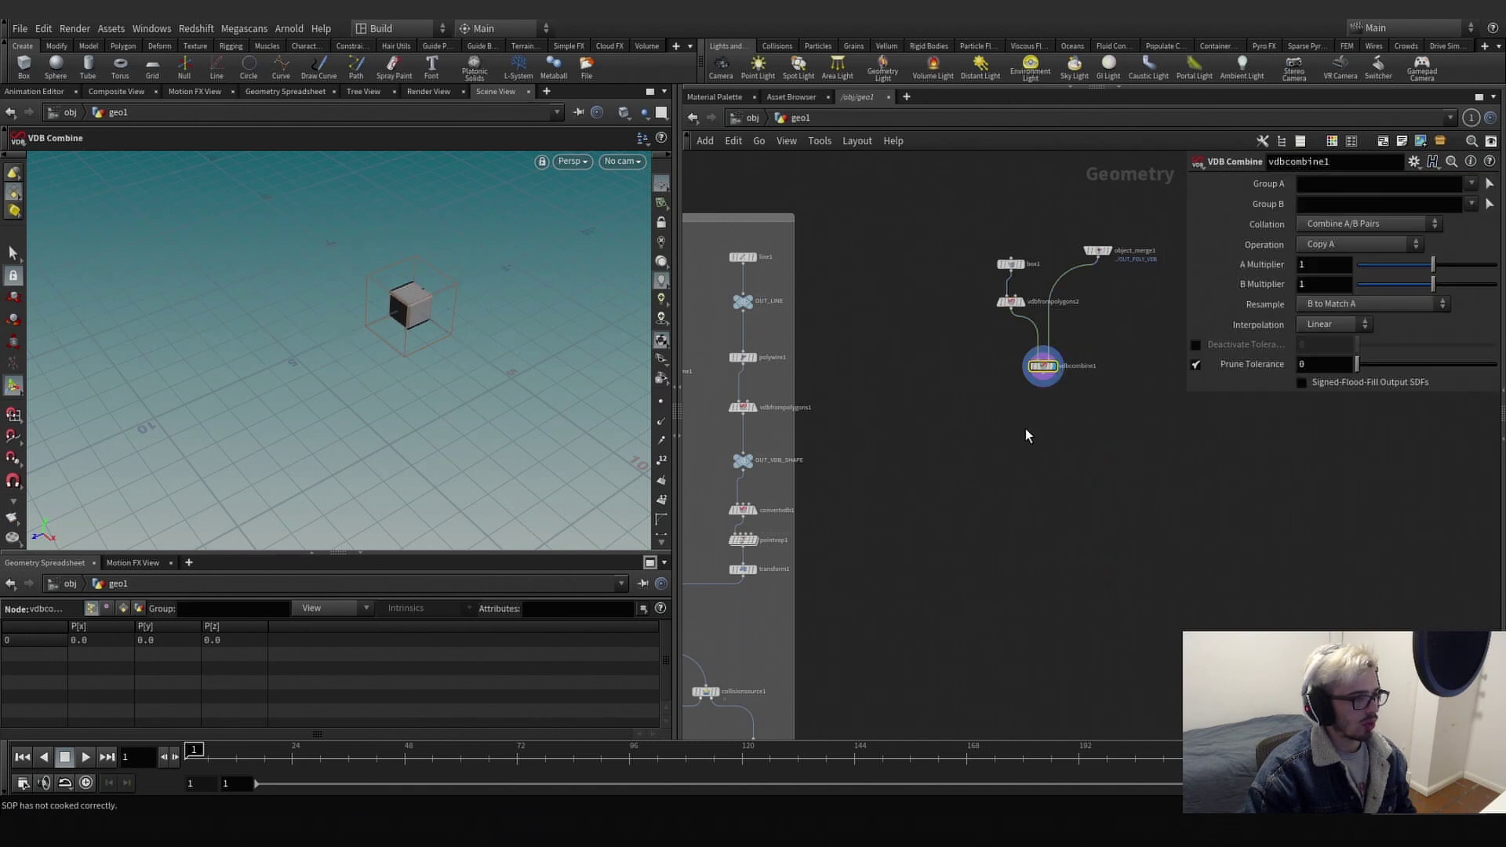
Link the Voxel Size of the box's VDB from Polygons to the Collision Source's Voxel Size with a relative reference.
middle_drag(876, 617, 983, 470)
click(812, 544)
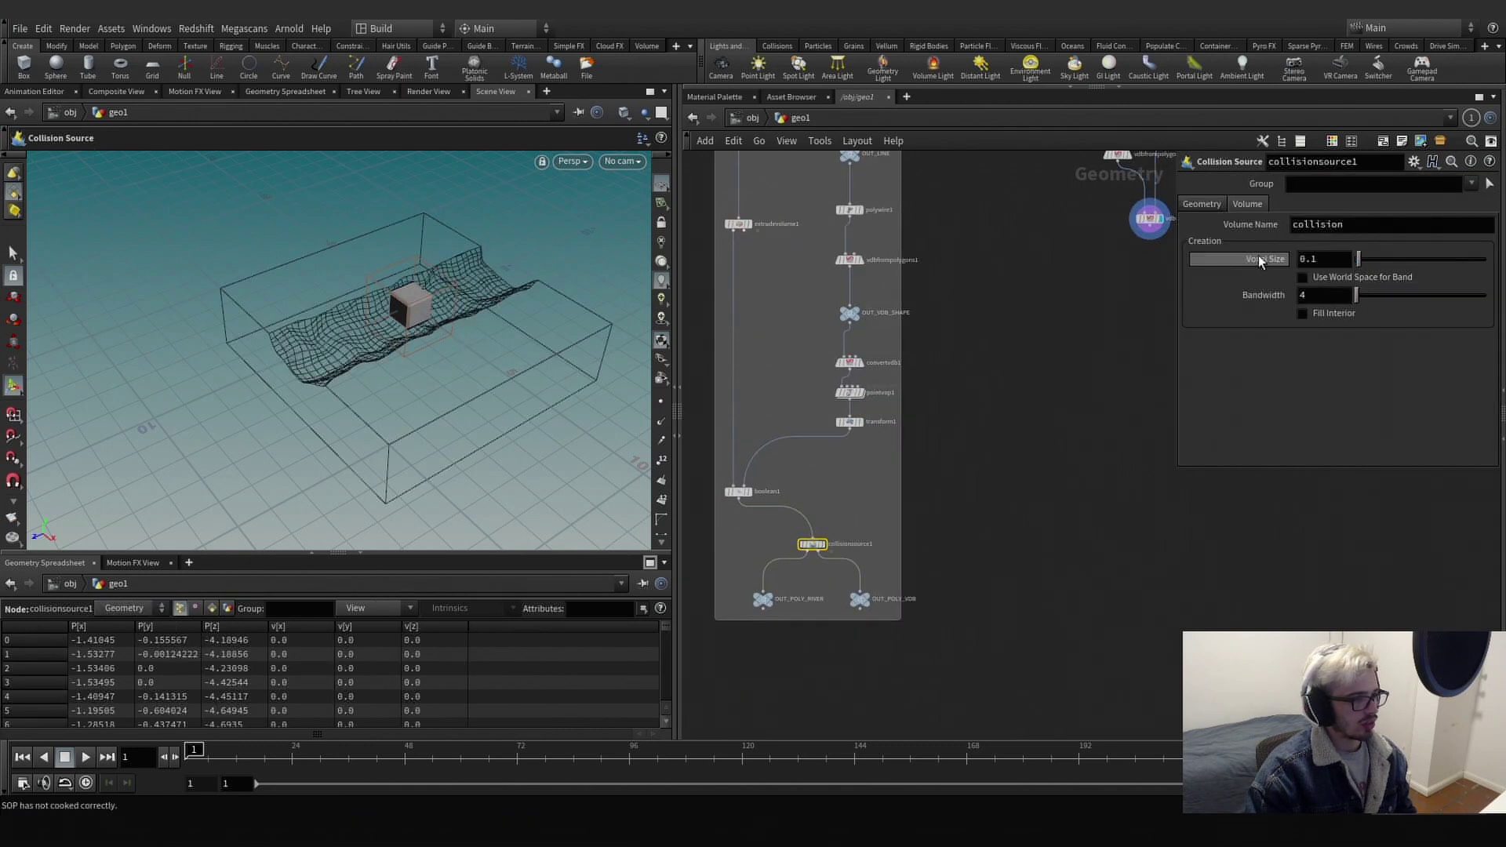
right_click(1256, 262)
click(1275, 365)
middle_drag(1047, 307, 927, 467)
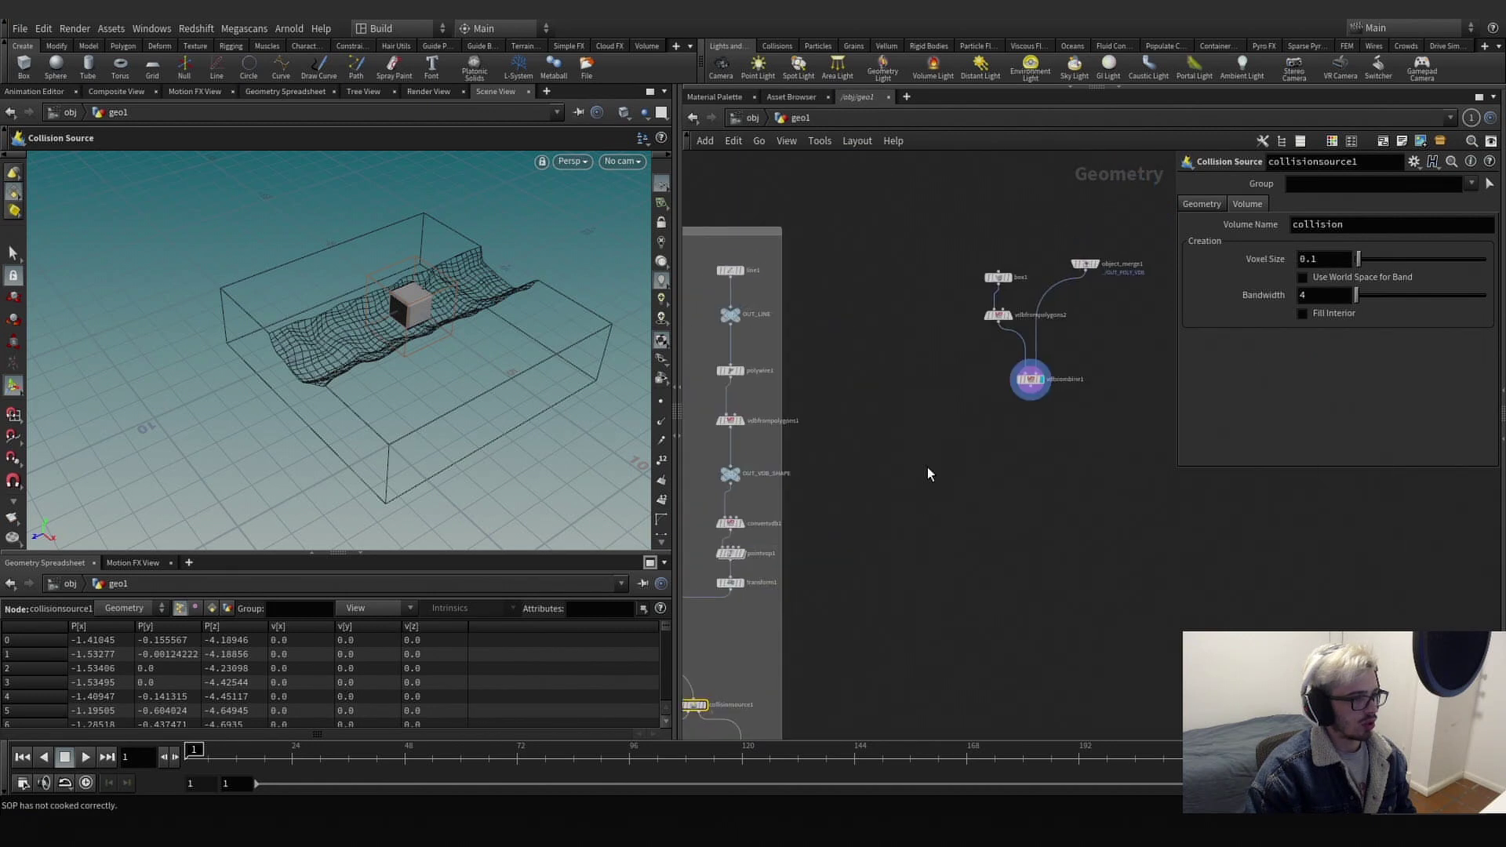
click(998, 315)
right_click(1239, 183)
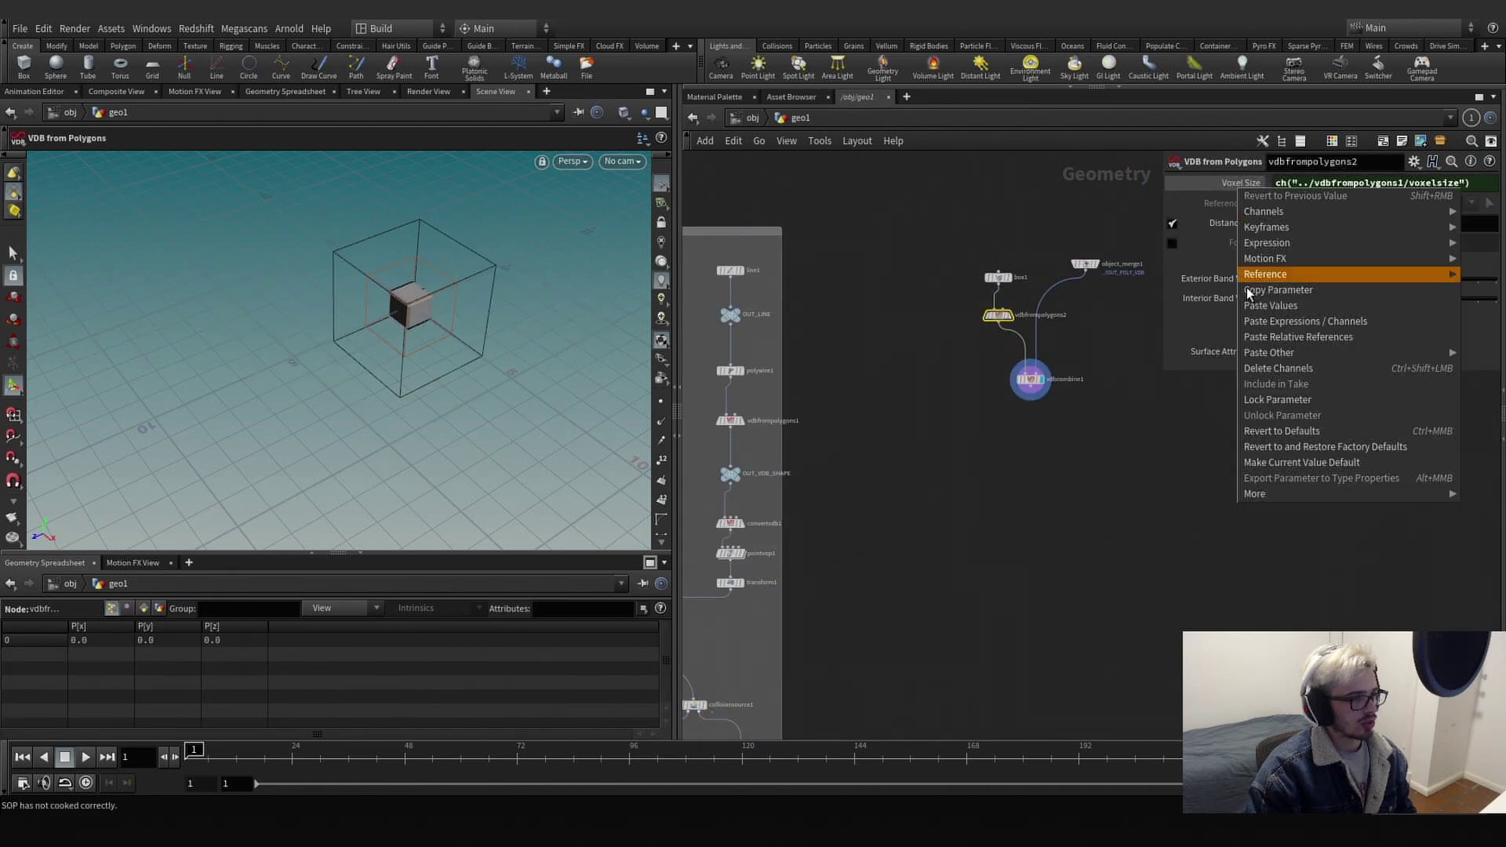
click(1259, 341)
Display the Object Merge node to view the imported collision volume.
middle_drag(986, 361, 886, 361)
scroll(931, 378, up, 4)
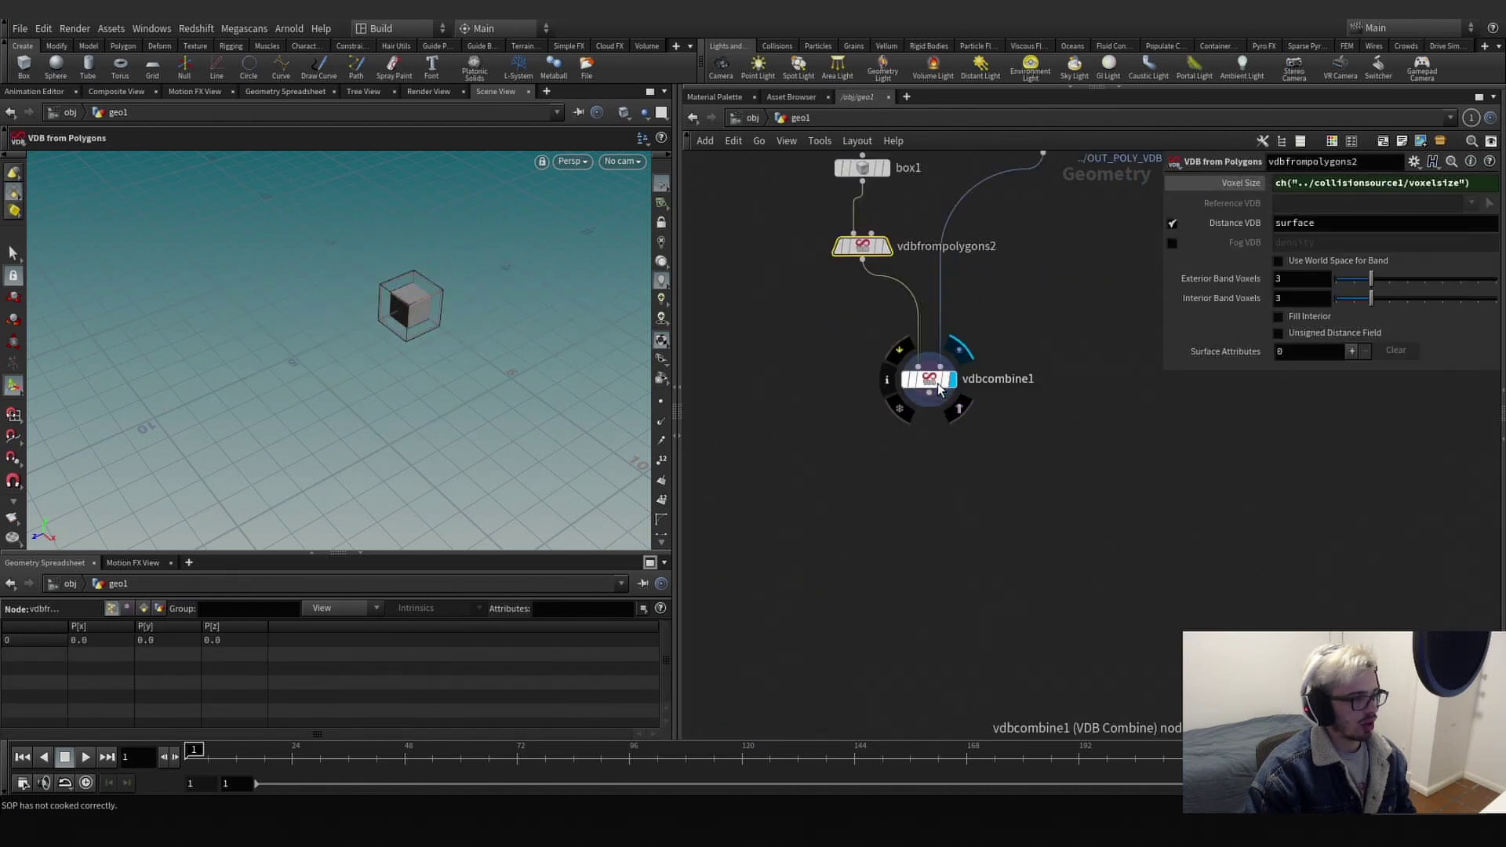
drag(1032, 423, 879, 330)
middle_drag(1046, 271, 952, 430)
drag(1004, 345, 923, 259)
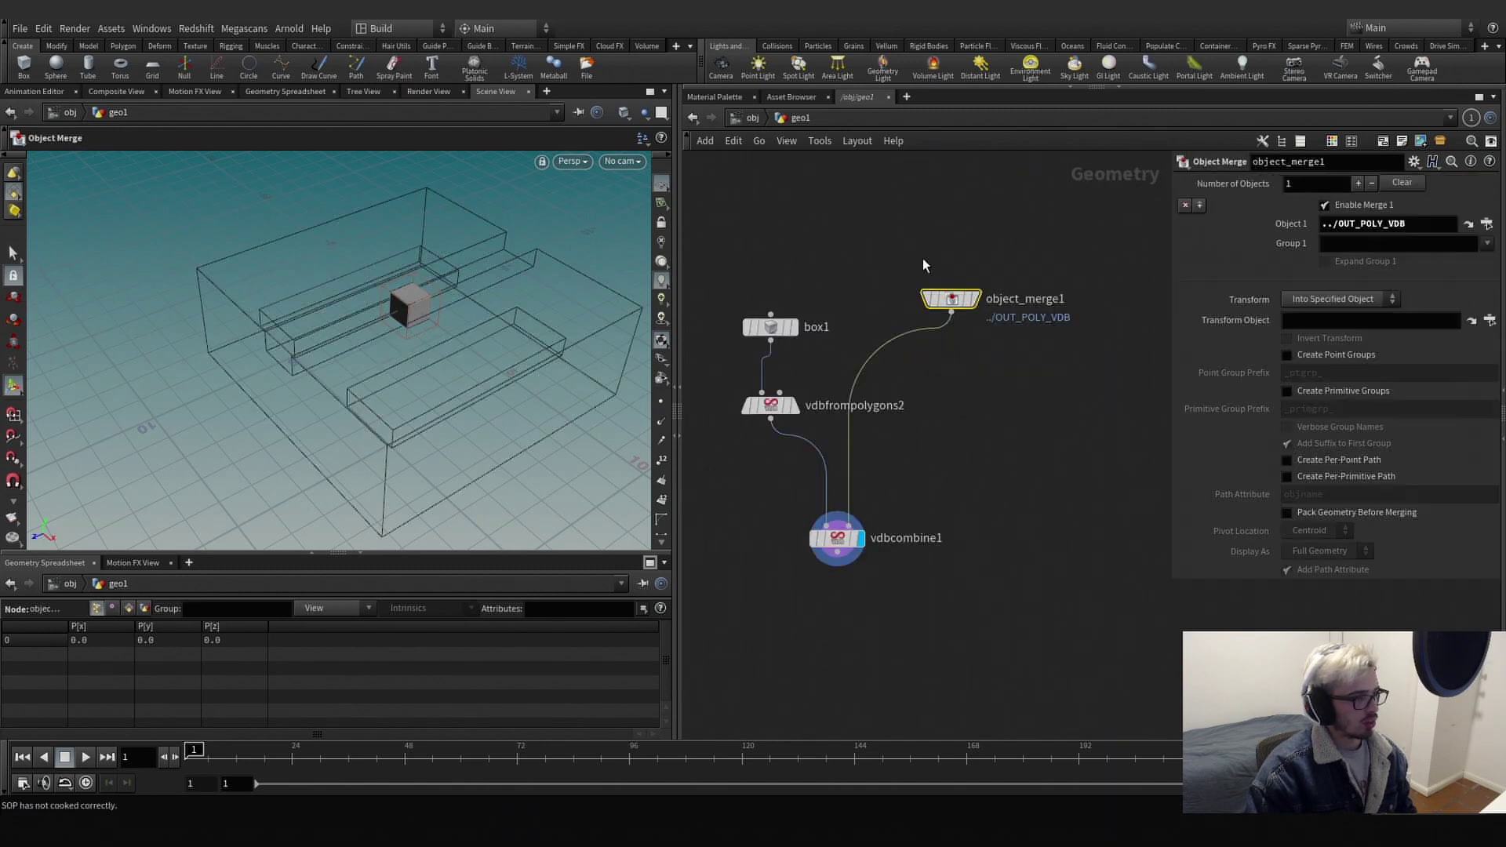
click(973, 298)
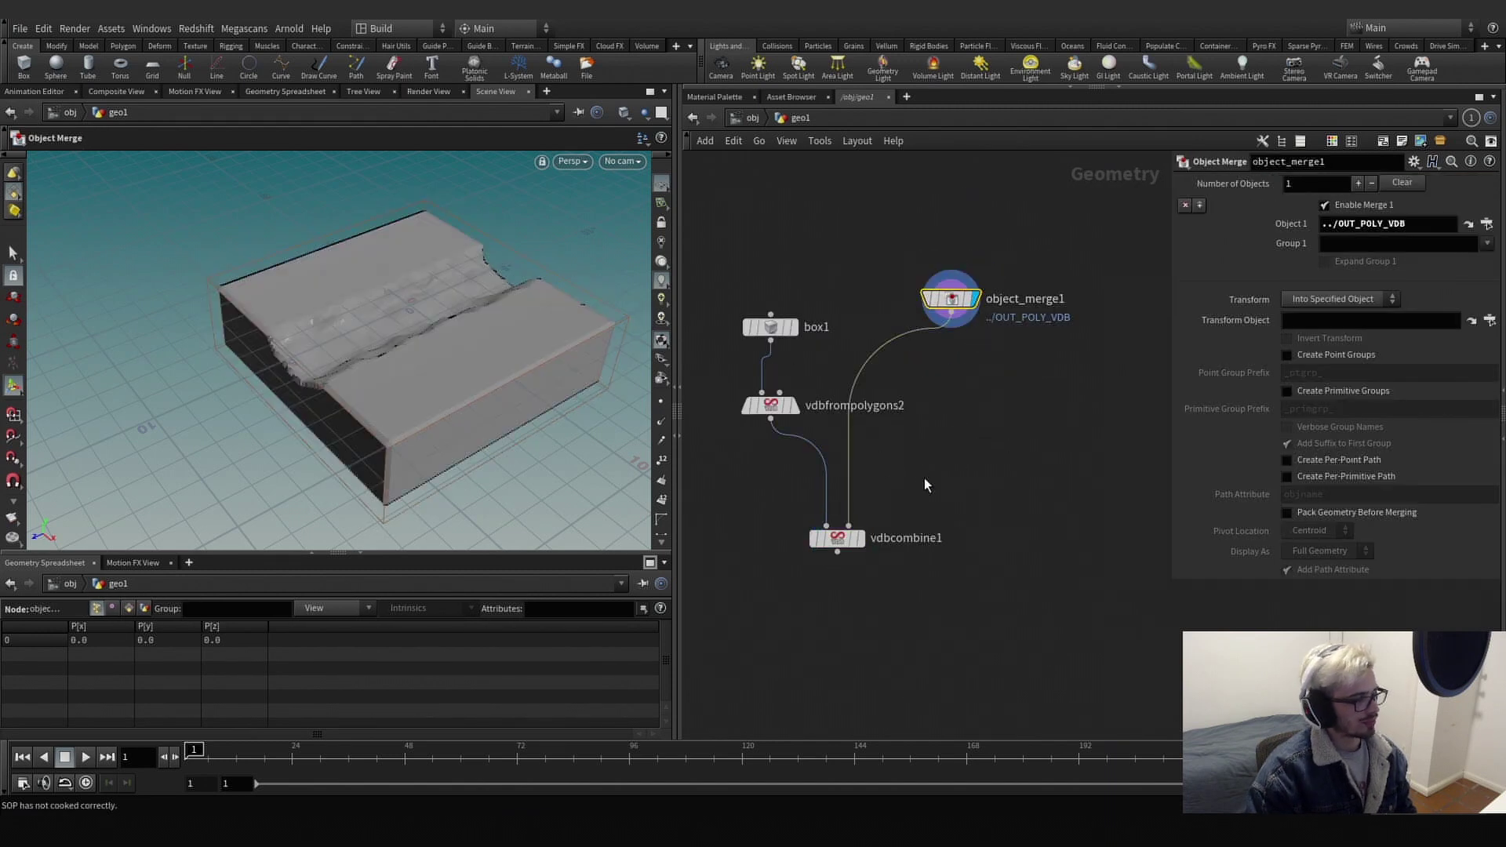
Set the VDB Combine's Operation to SDF Difference and display the node.
drag(924, 478, 773, 576)
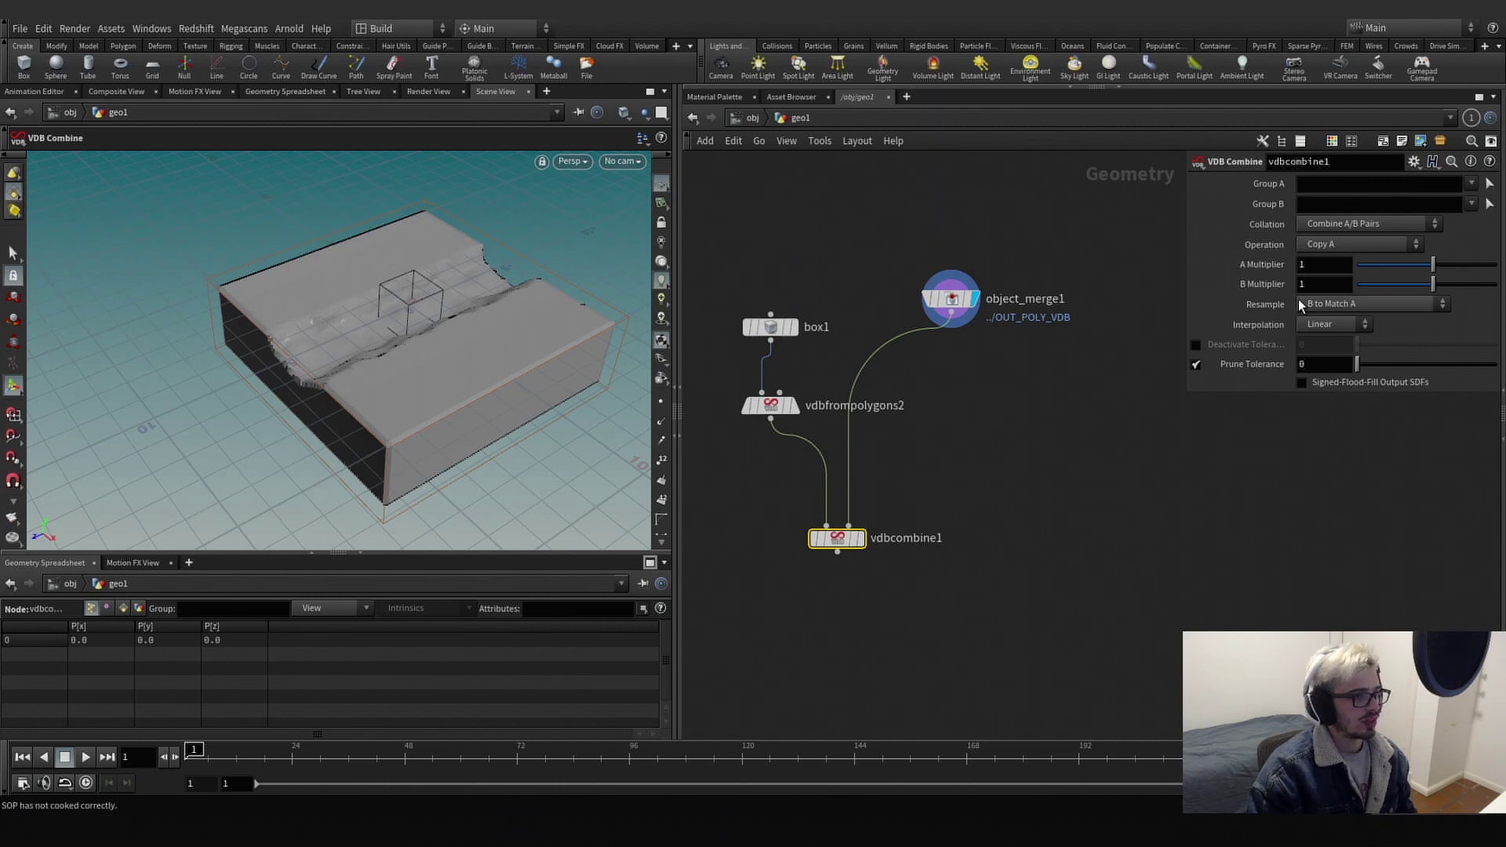
click(1360, 226)
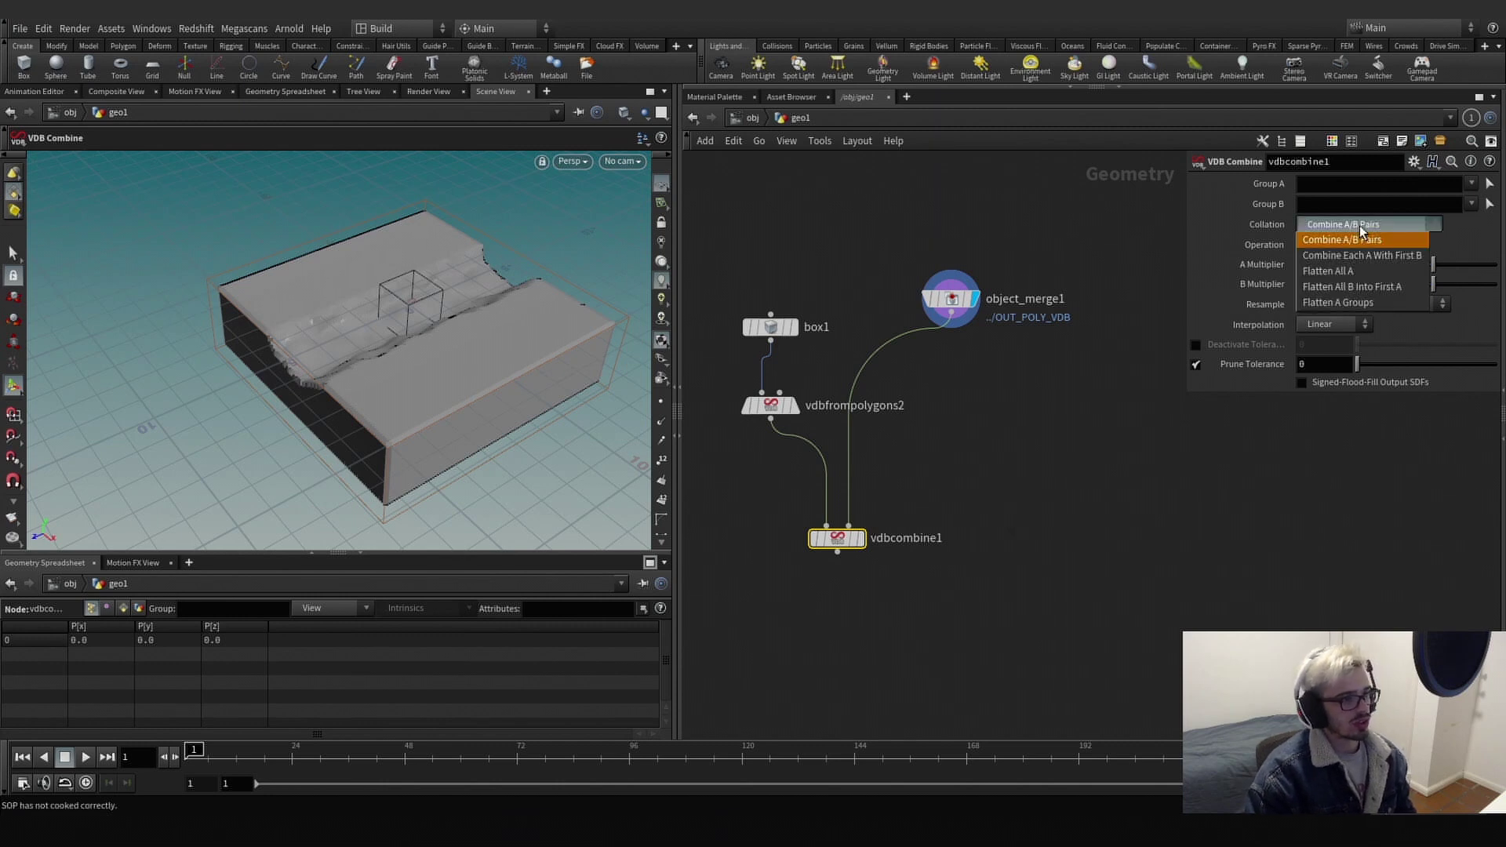
click(1360, 227)
click(1361, 229)
click(1363, 235)
click(1362, 244)
click(1360, 259)
Resize the box to about 8.33 × 1.51 × 1.69 and centre it at about (0, -1.19, -3.79), across one end of the channel.
click(770, 327)
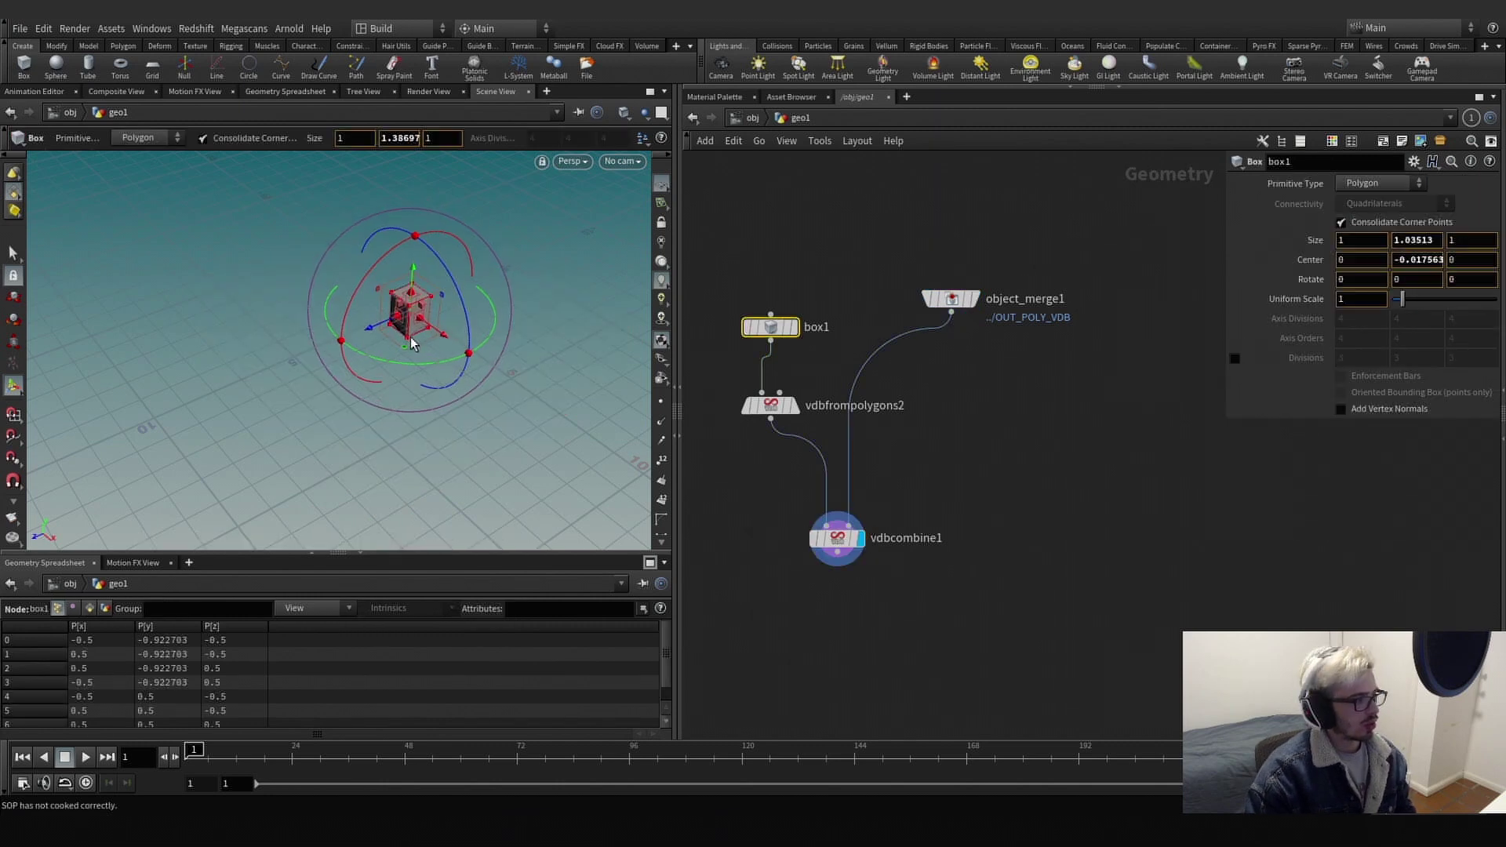
drag(421, 327, 503, 301)
drag(426, 331, 503, 374)
drag(408, 320, 472, 372)
alt+drag(471, 372, 350, 346)
drag(969, 481, 791, 586)
mouse_move(452, 303)
alt+mouse_down()
mouse_move(523, 251)
mouse_move(540, 256)
alt+mouse_up()
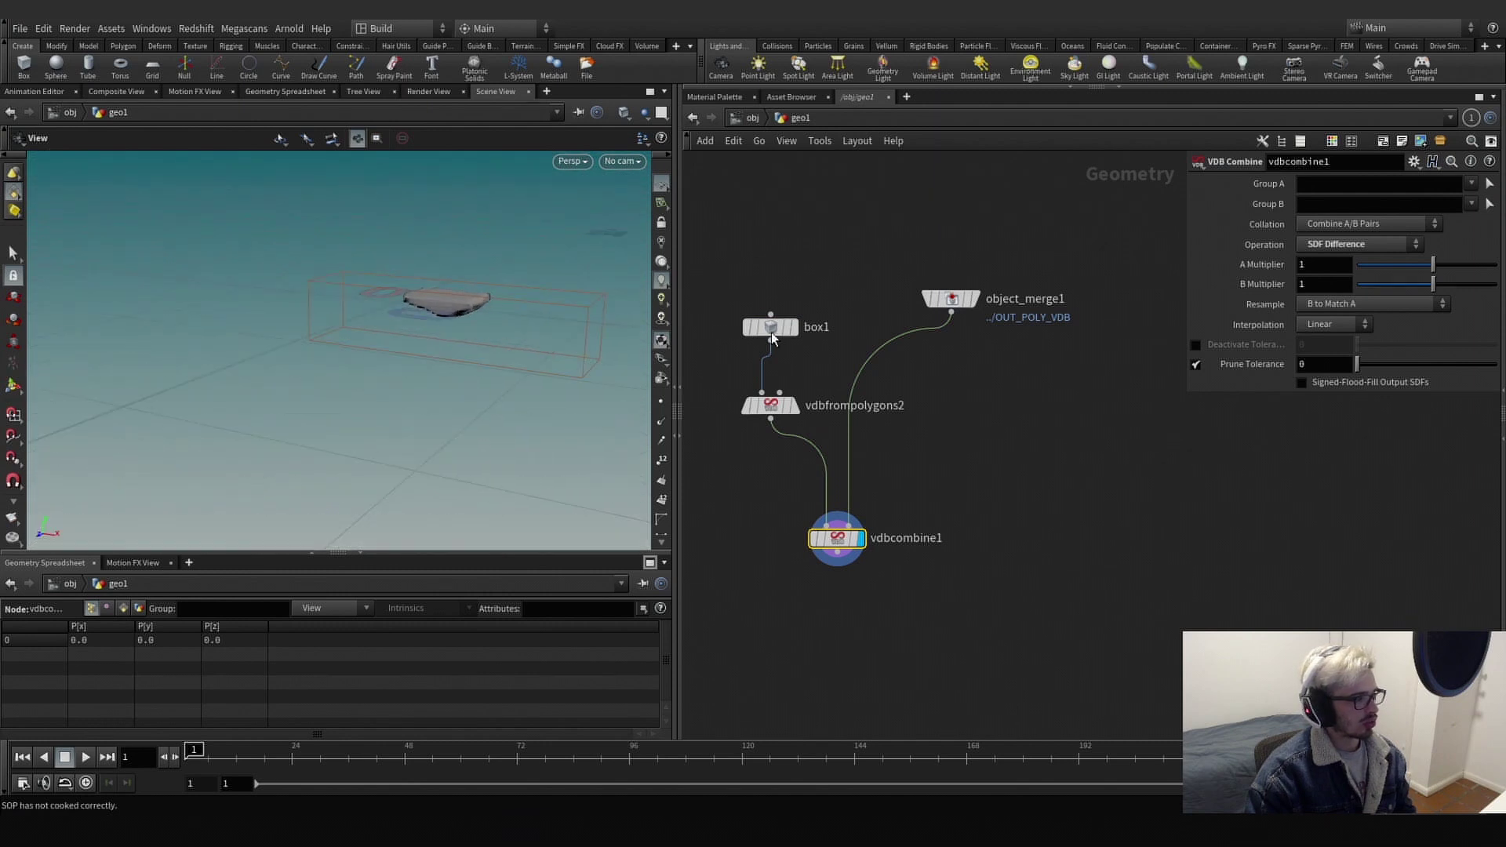
Line up the Box node with the Object Merge node and display the VDB Combine result.
click(781, 330)
drag(783, 333, 783, 305)
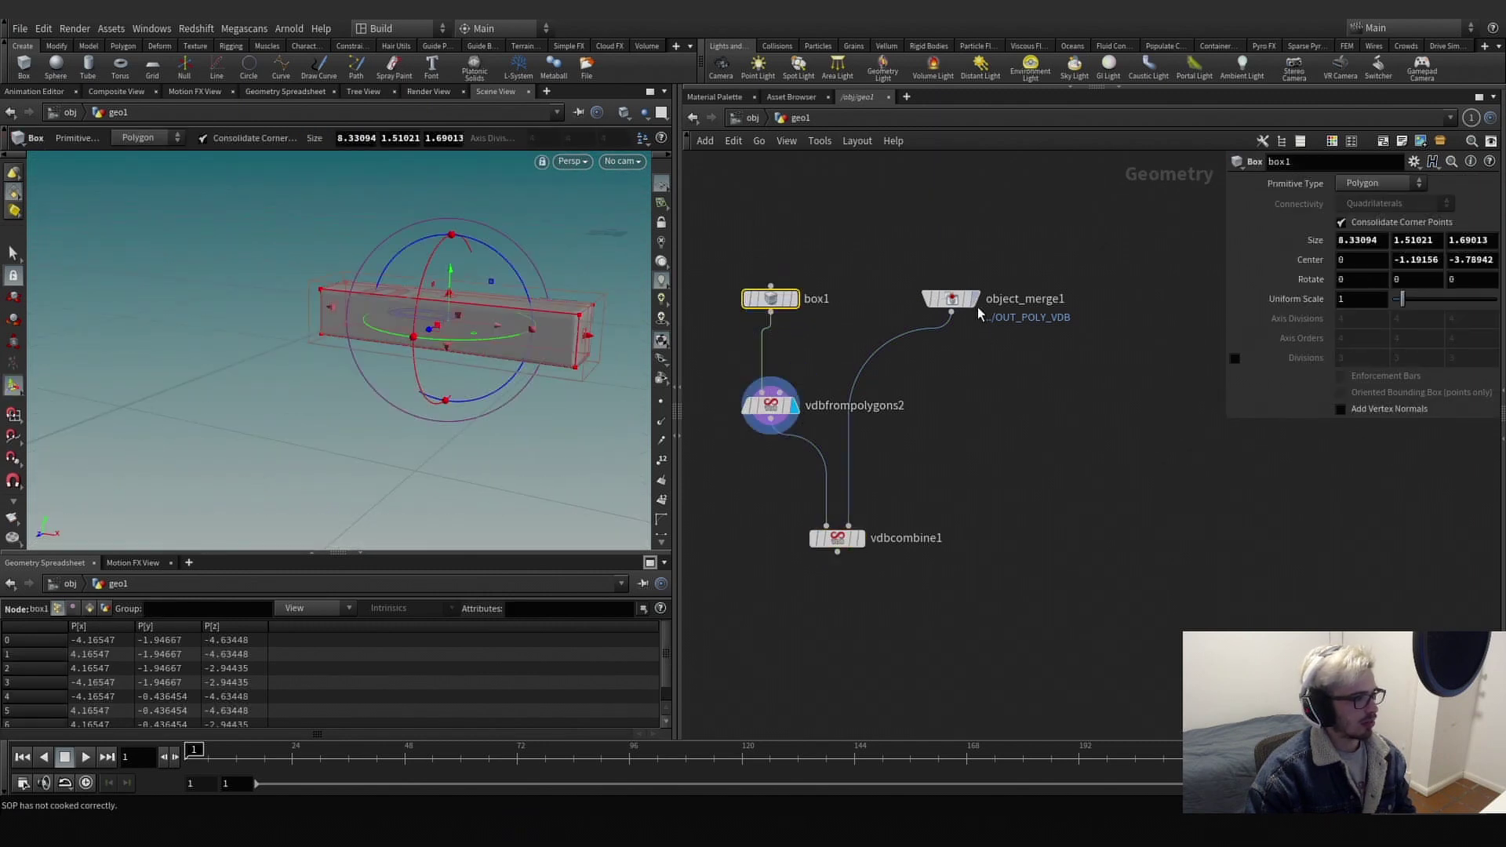
click(860, 539)
click(841, 539)
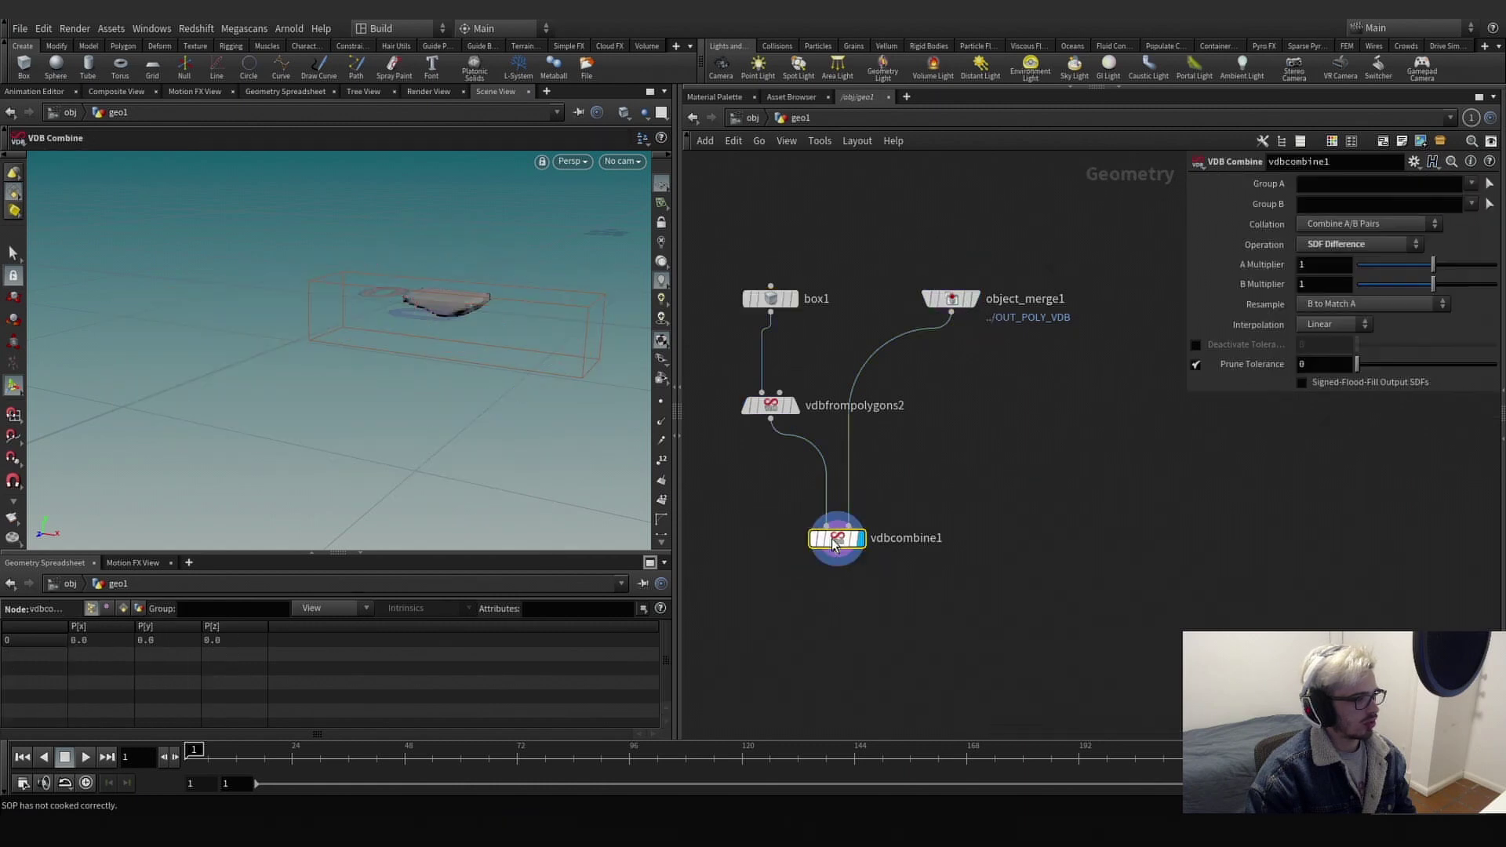
drag(995, 603, 749, 500)
middle_drag(738, 502, 760, 446)
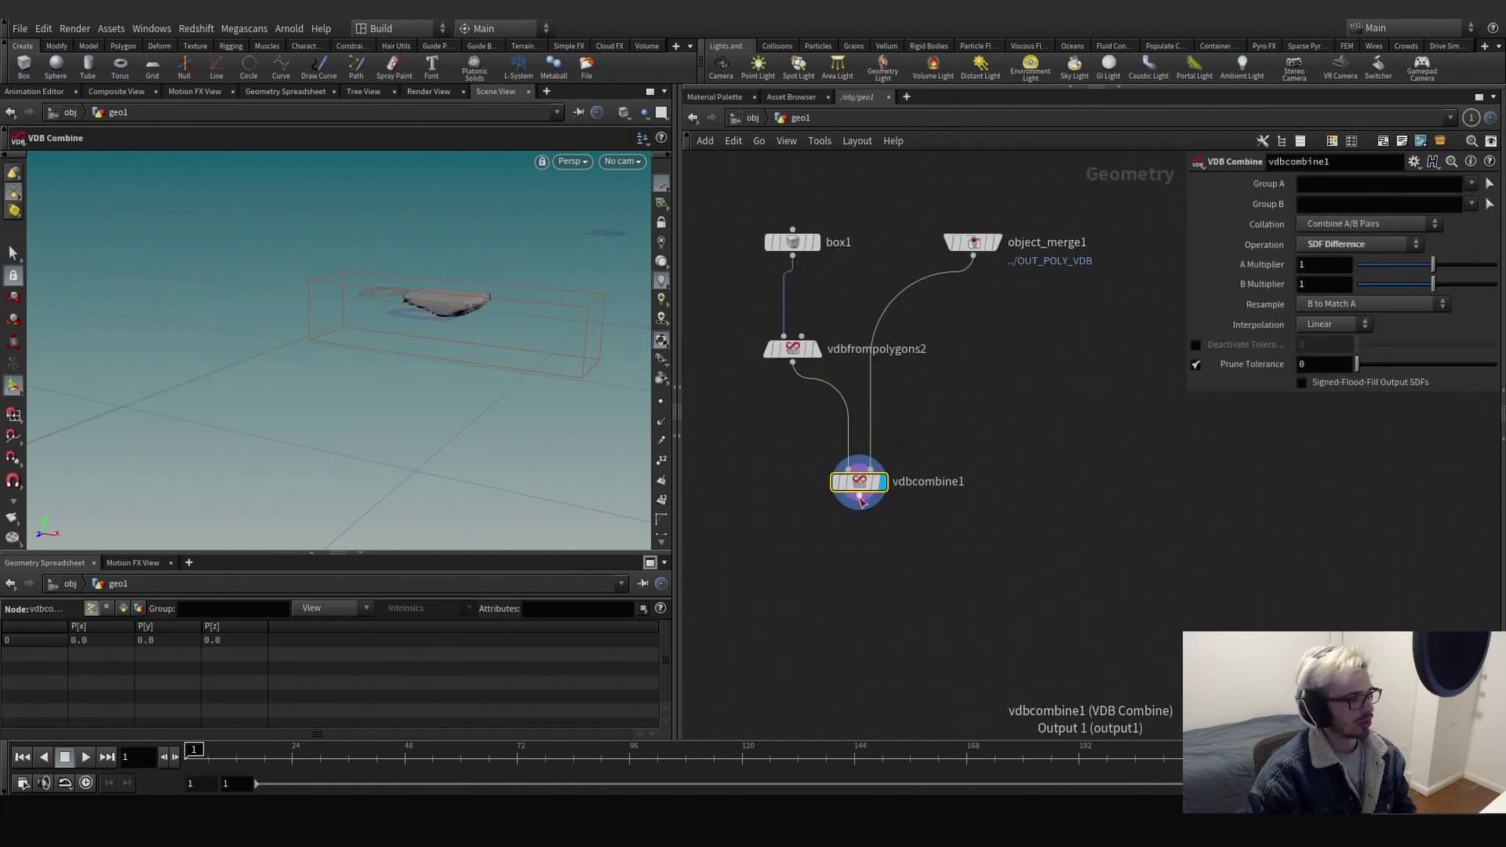
Add a FLIP Source node after the VDB Combine and display it.
key(Tab)
text(flip)
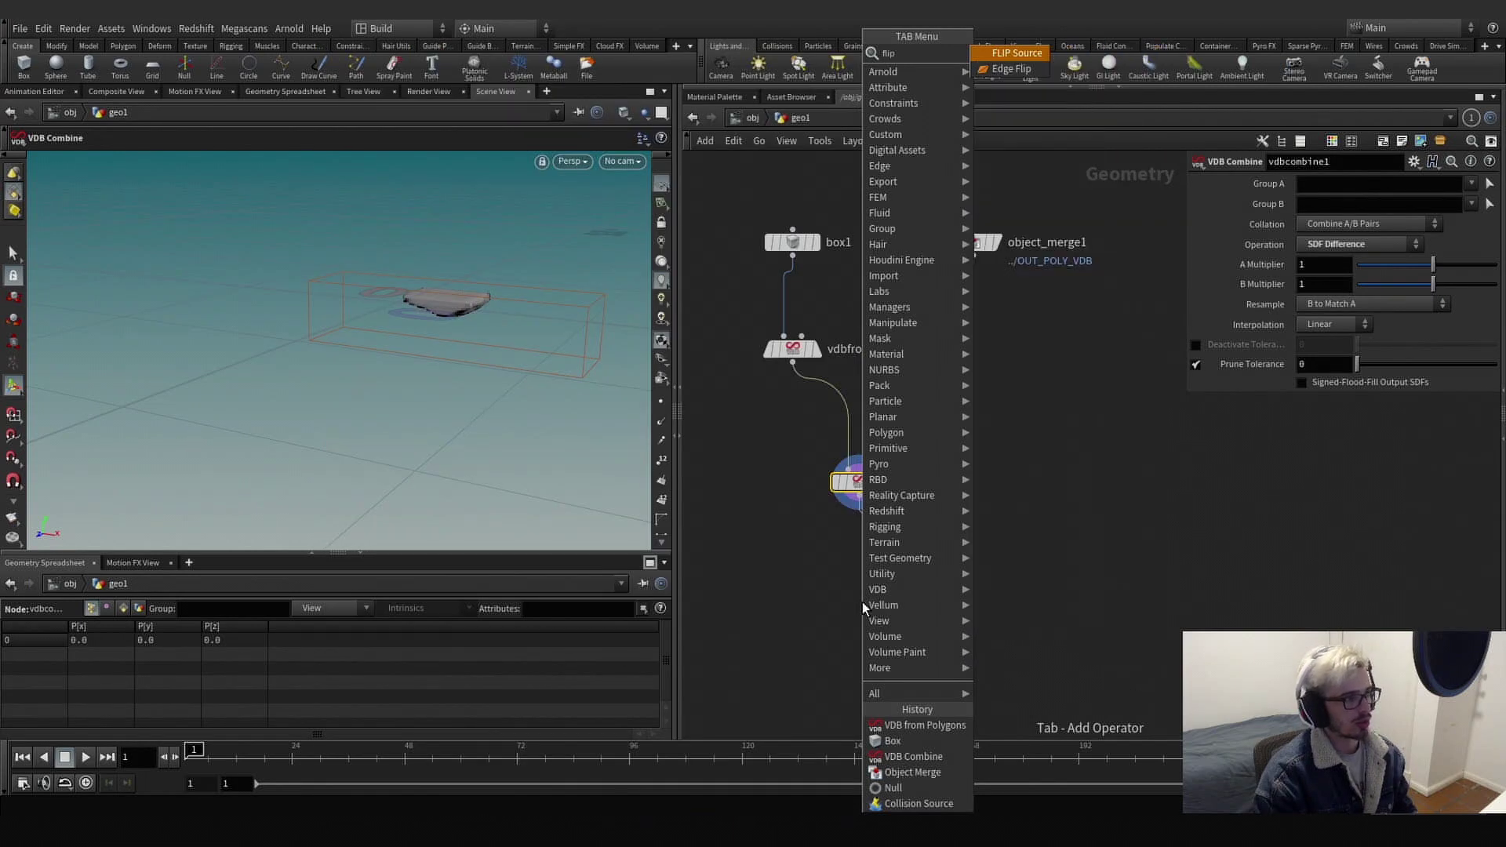
key(Return)
drag(863, 603, 860, 641)
click(883, 639)
middle_drag(978, 566, 1014, 434)
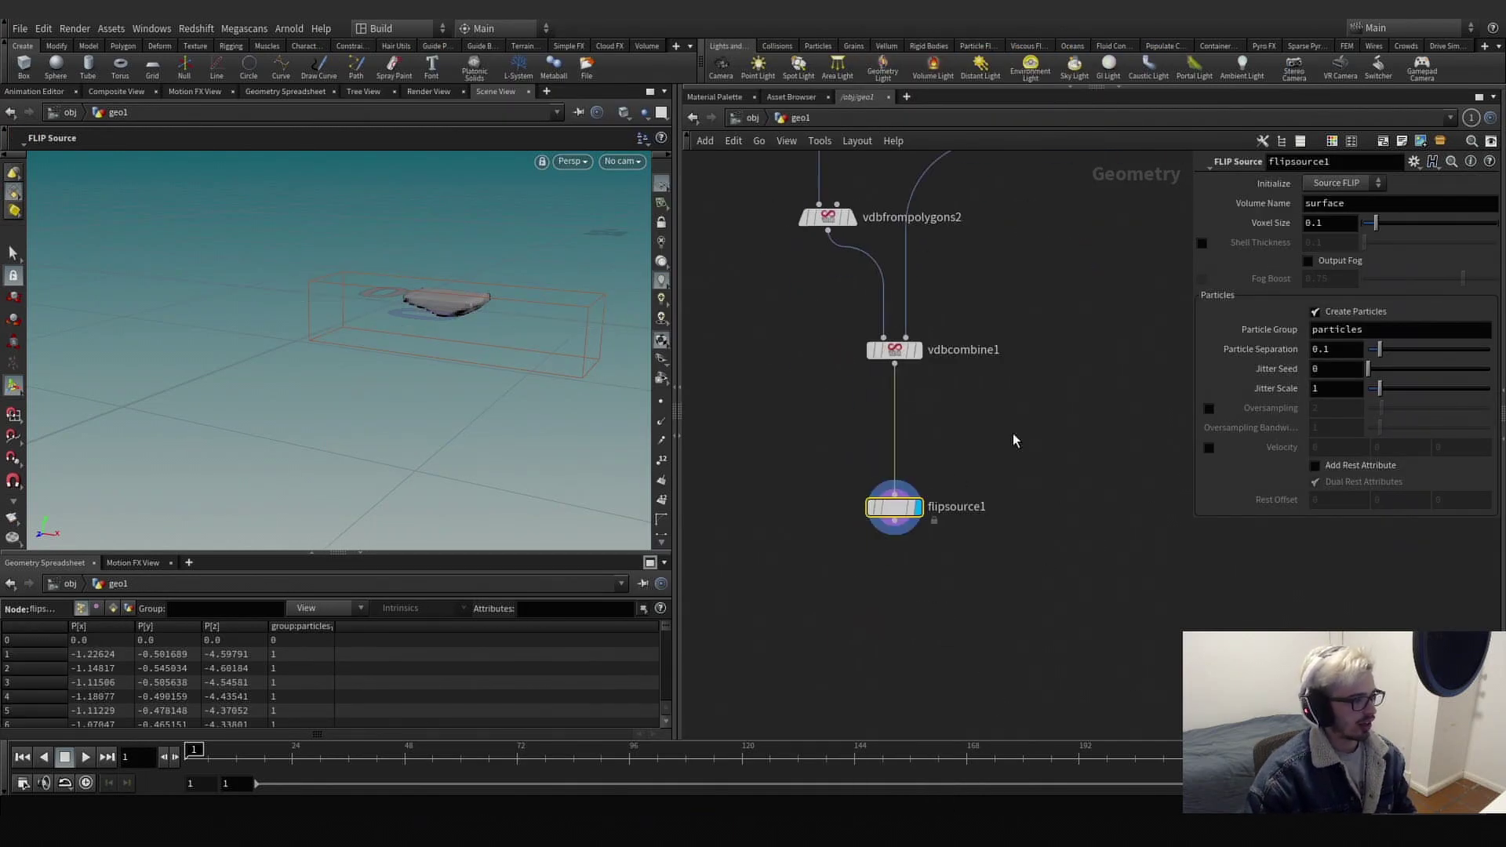
key(Tab)
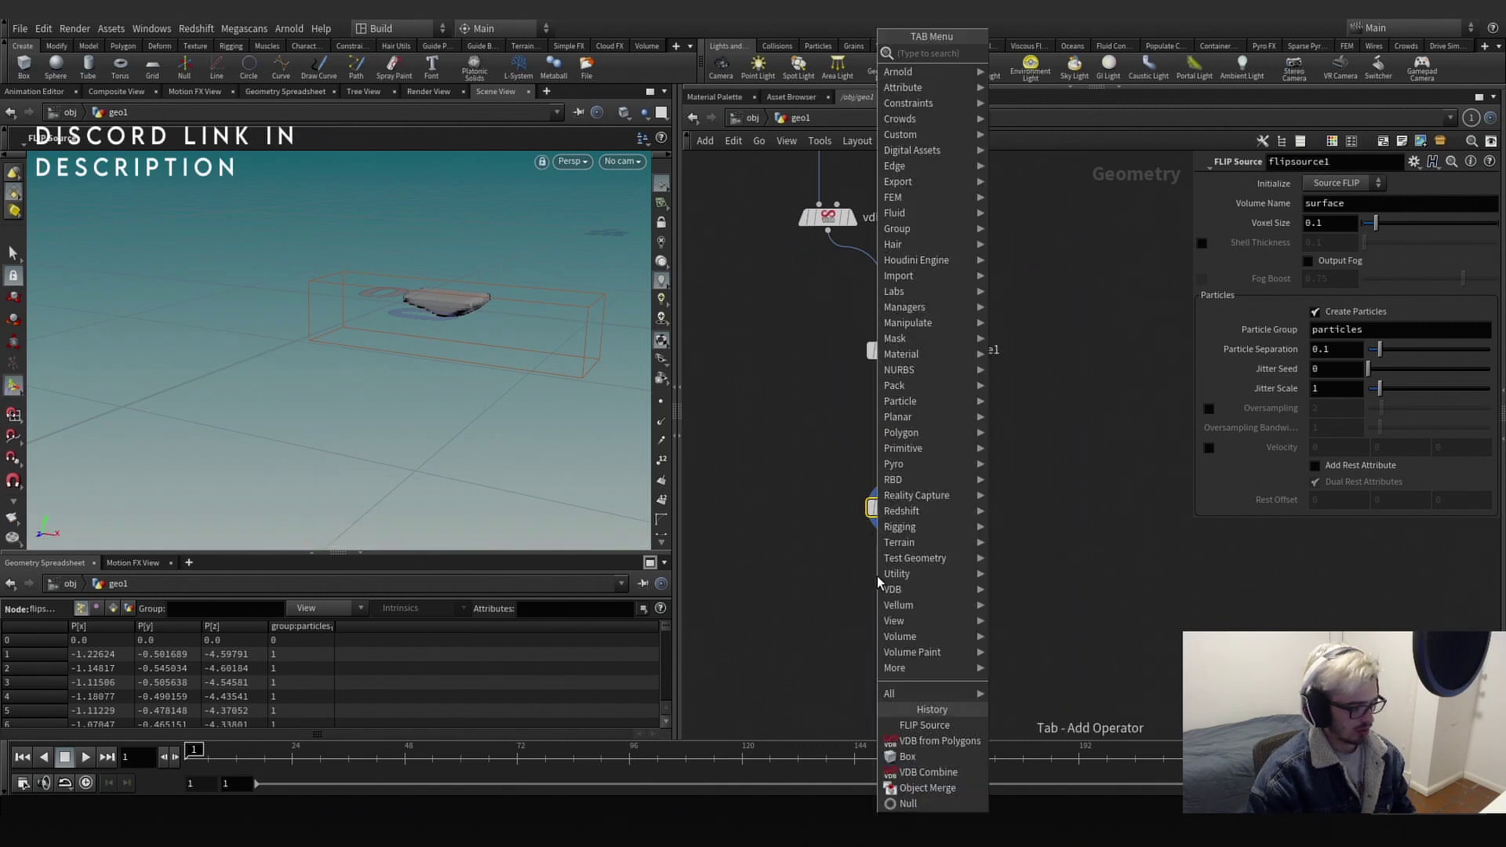
text(blas)
key(Return)
click(871, 579)
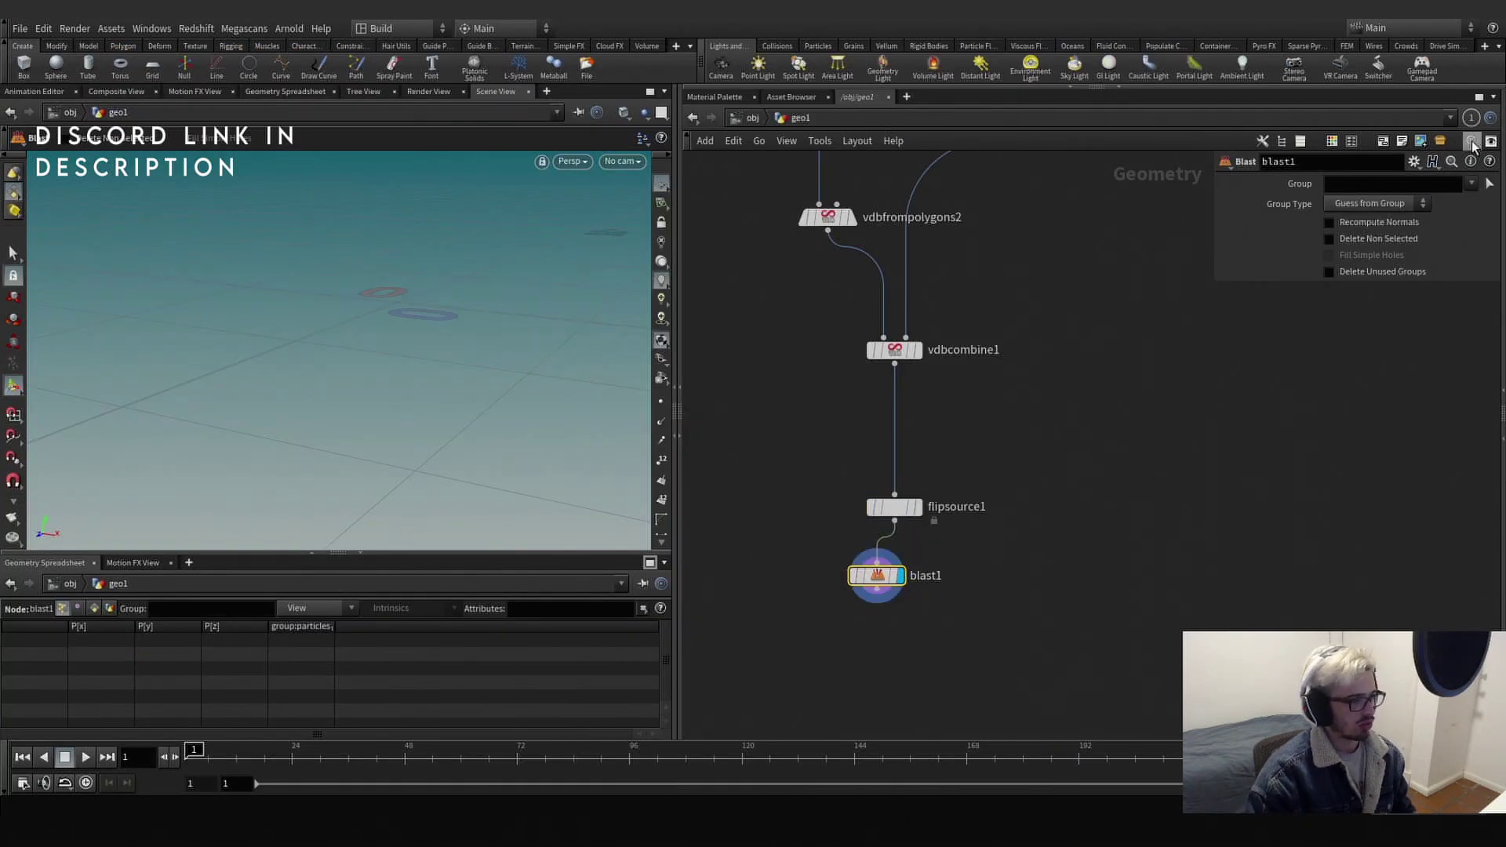
click(1474, 183)
click(1452, 201)
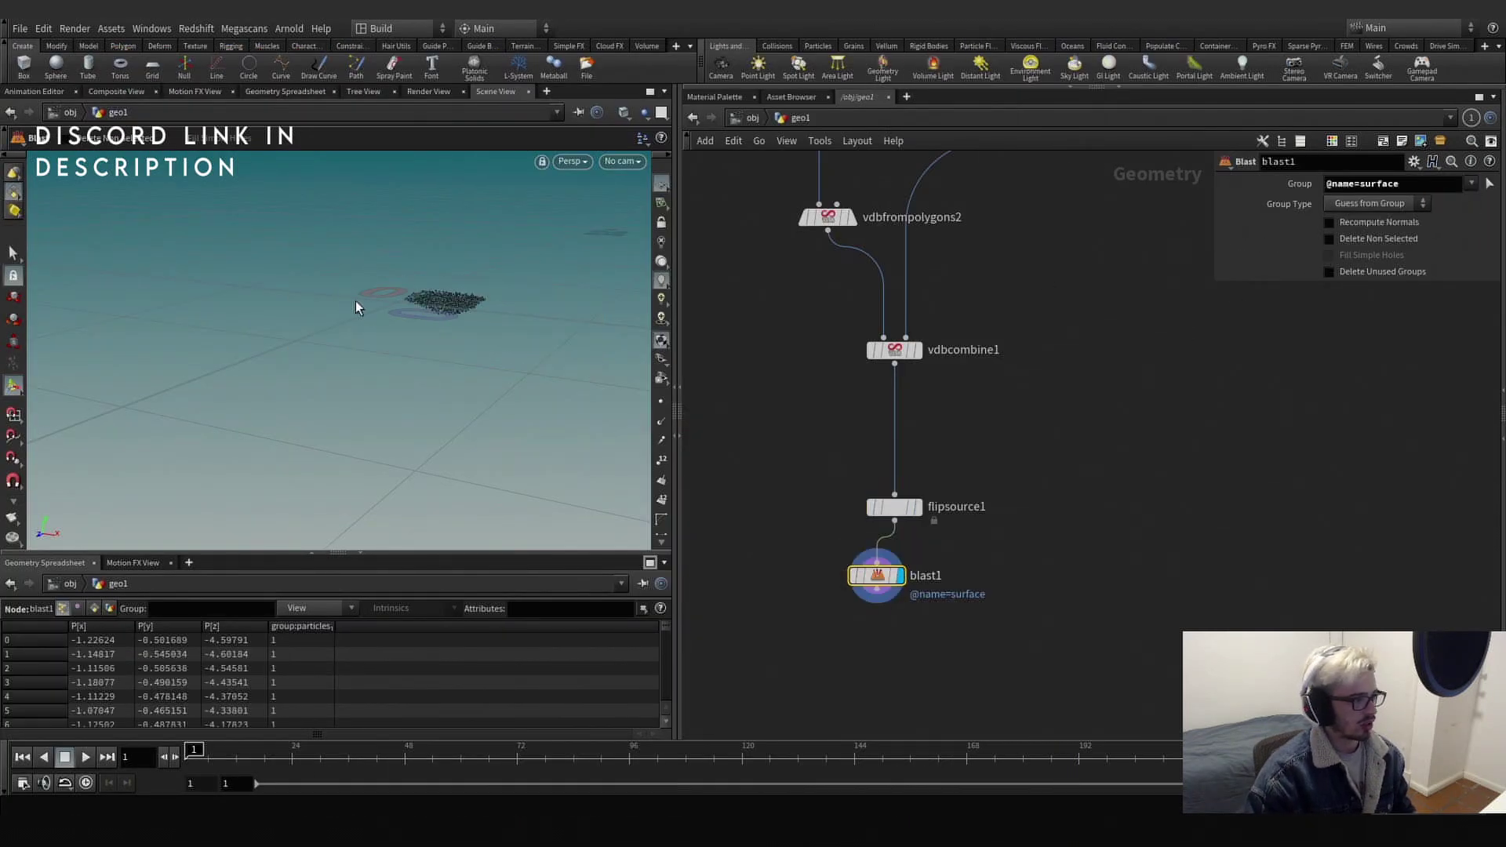
key(Delete)
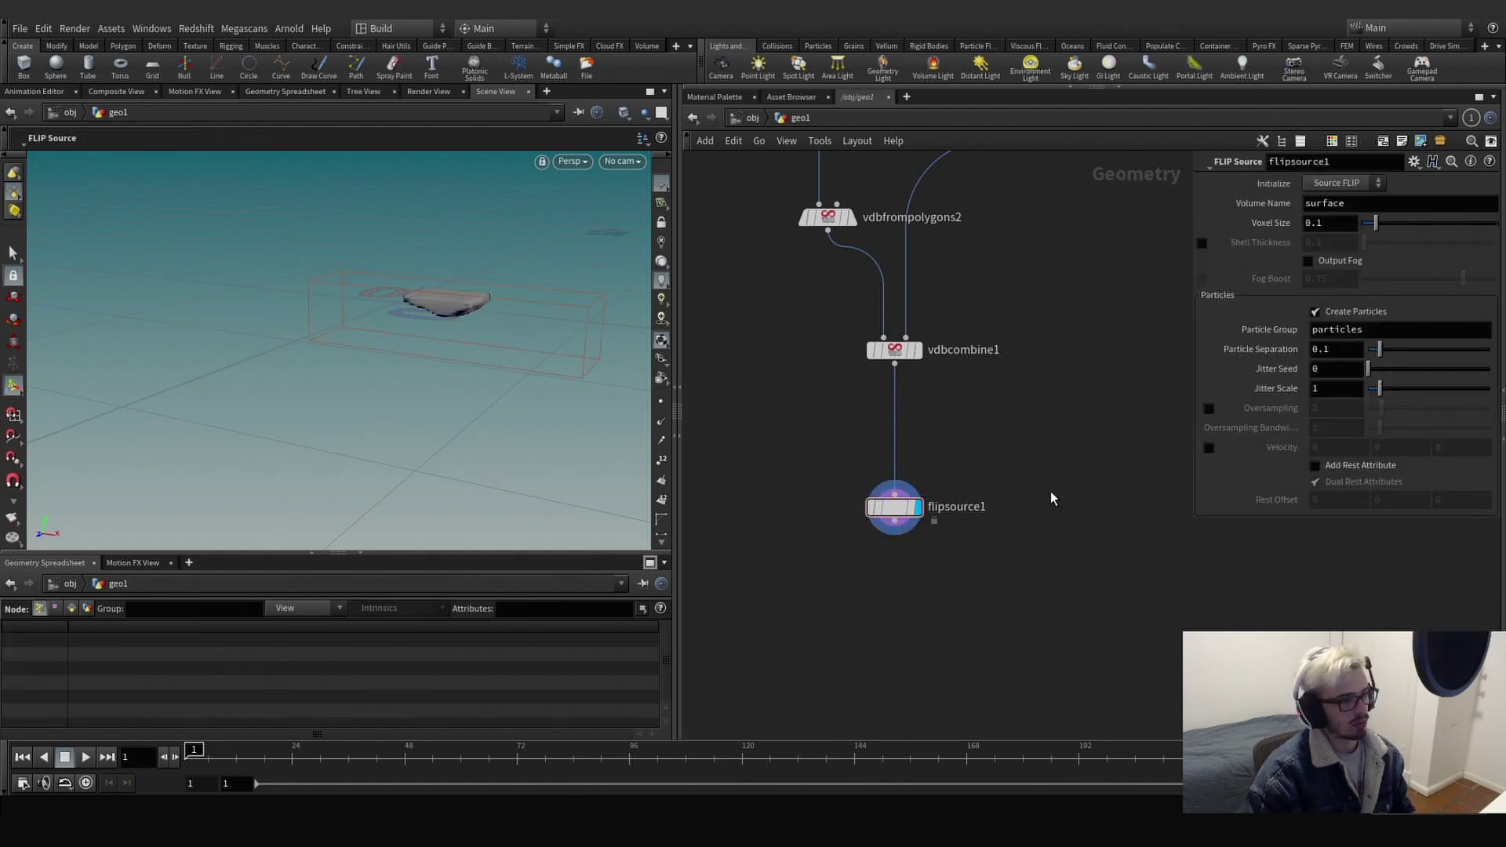
mouse_move(471, 305)
alt+mouse_down()
mouse_move(451, 321)
mouse_move(447, 303)
mouse_move(484, 307)
alt+mouse_up()
scroll(992, 445, down, 2)
drag(917, 503, 917, 491)
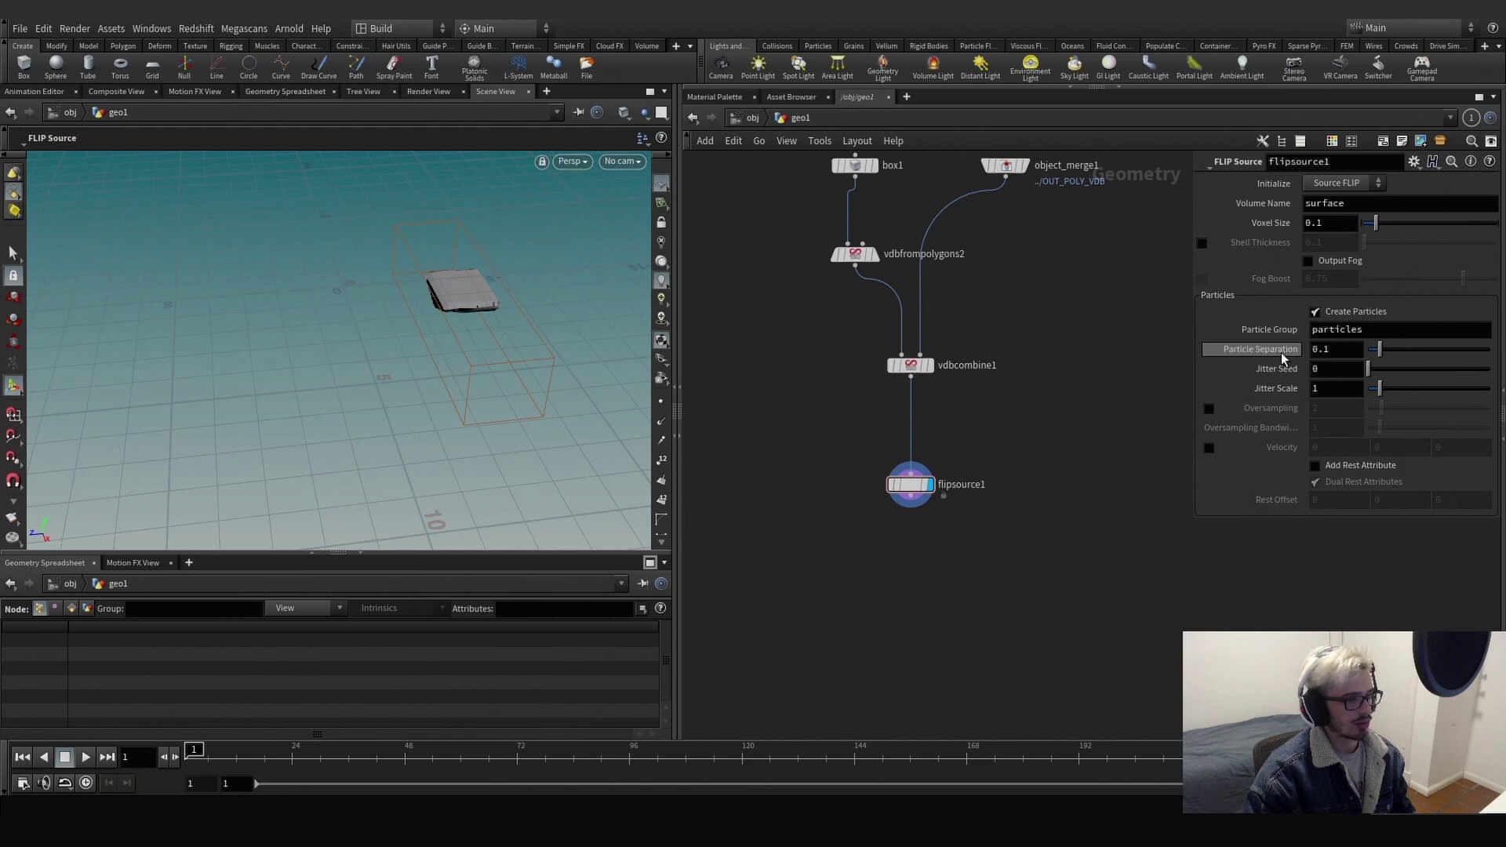
middle_drag(1016, 552, 1011, 589)
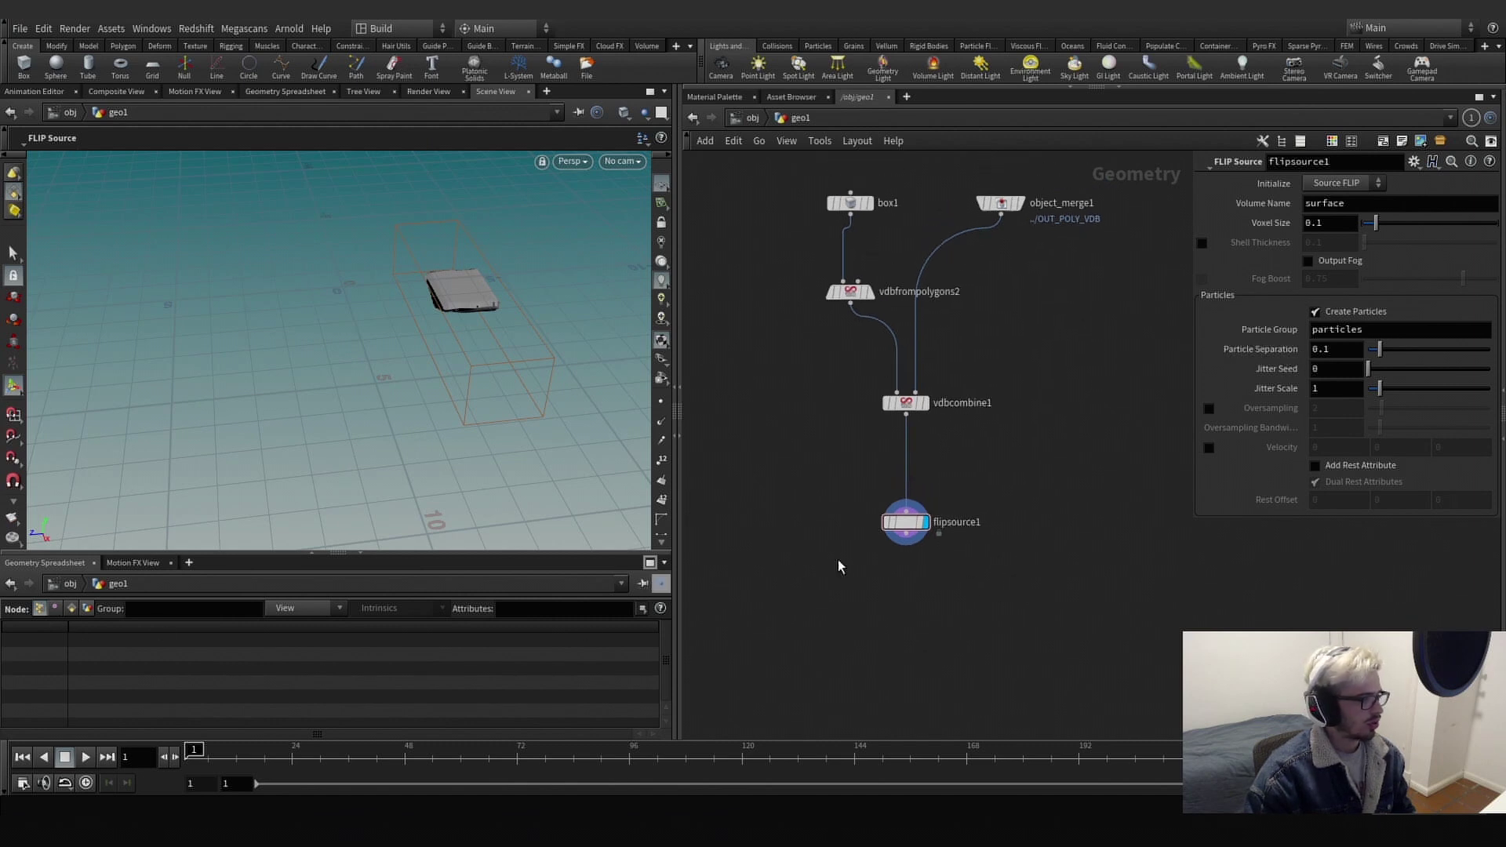
drag(1003, 593, 854, 474)
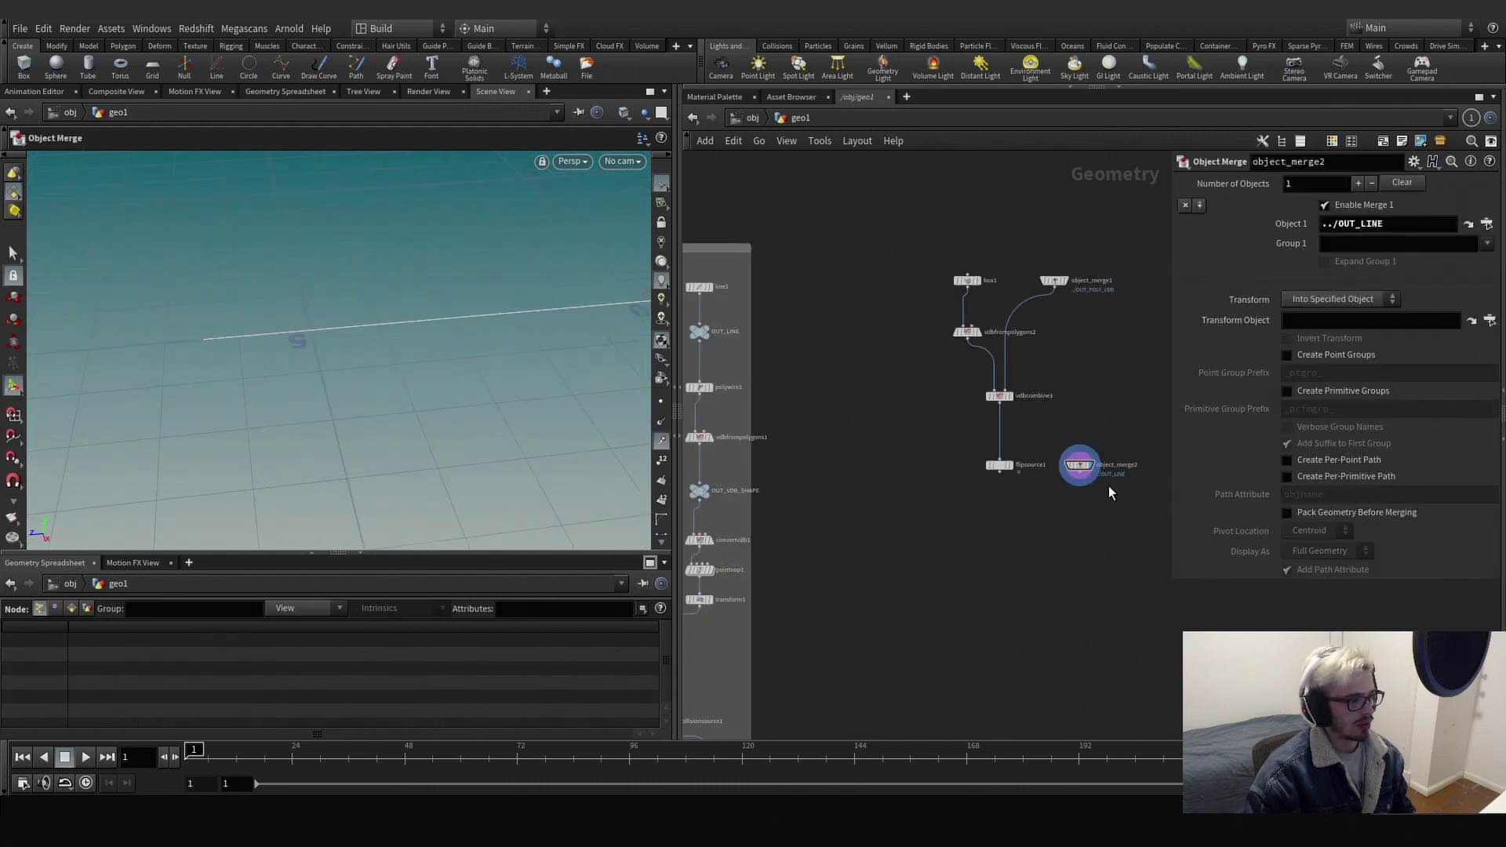
Set the Points count of the Line node above OUT_LINE to 3.
click(699, 287)
double_click(1363, 268)
text(3)
key(Return)
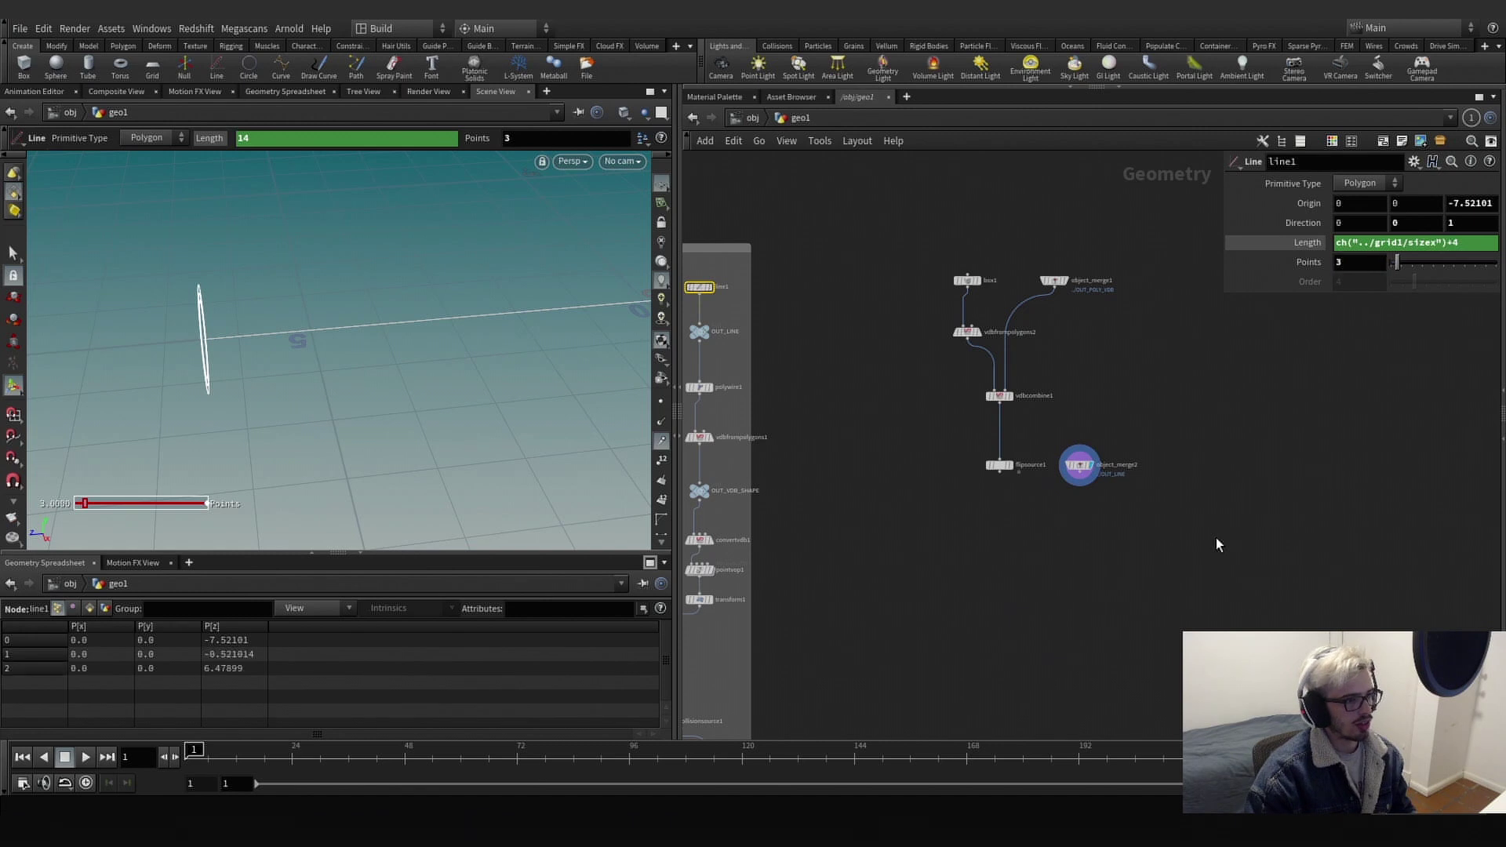
Add a Resample node directly below the Object Merge that imports OUT_LINE.
click(1080, 473)
key(Tab)
text(w)
key(BackSpace)
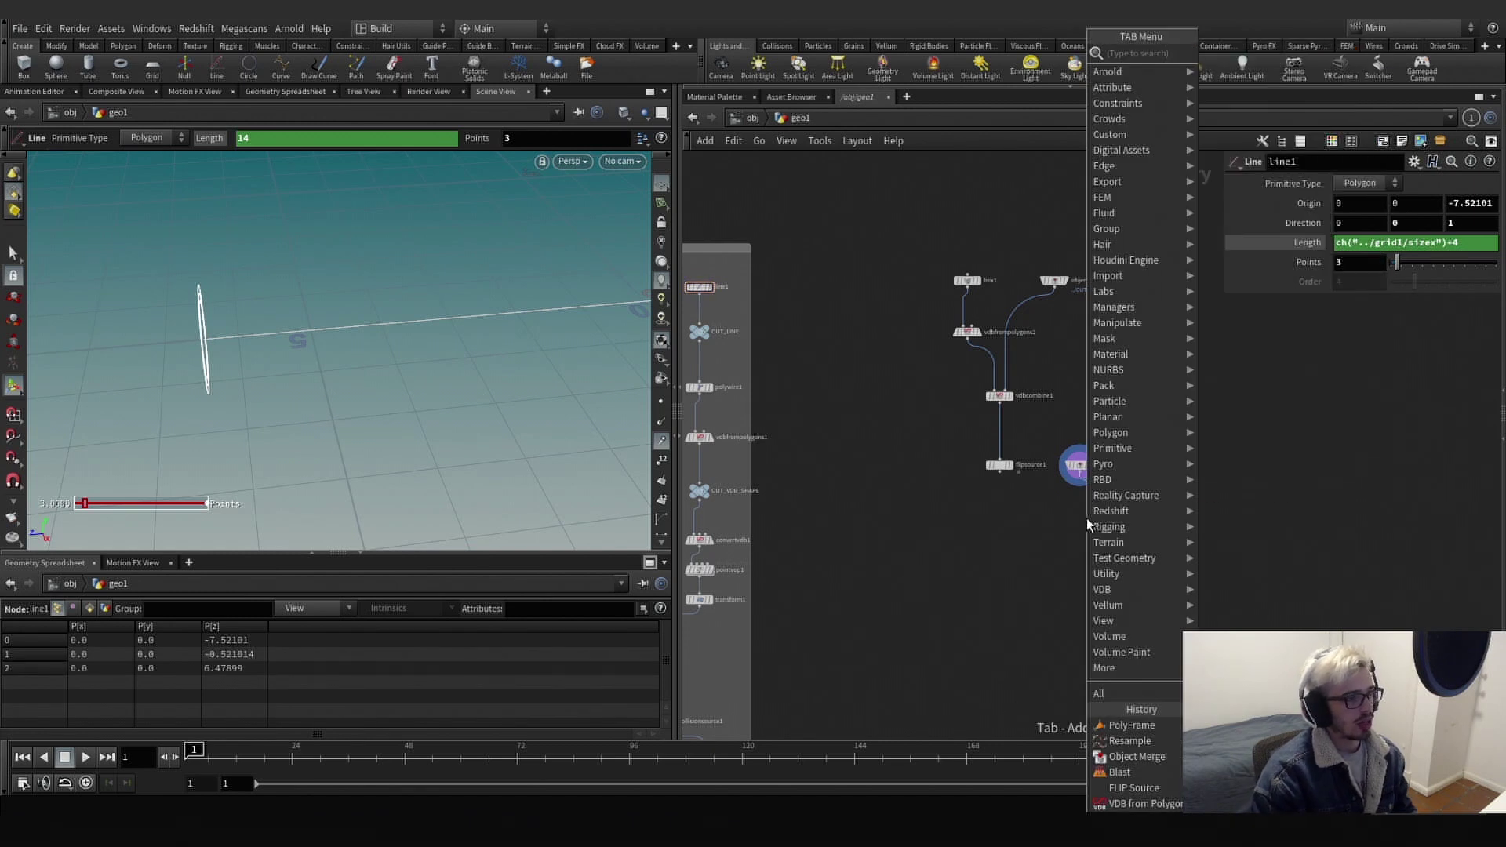
text(res)
key(Return)
click(1087, 519)
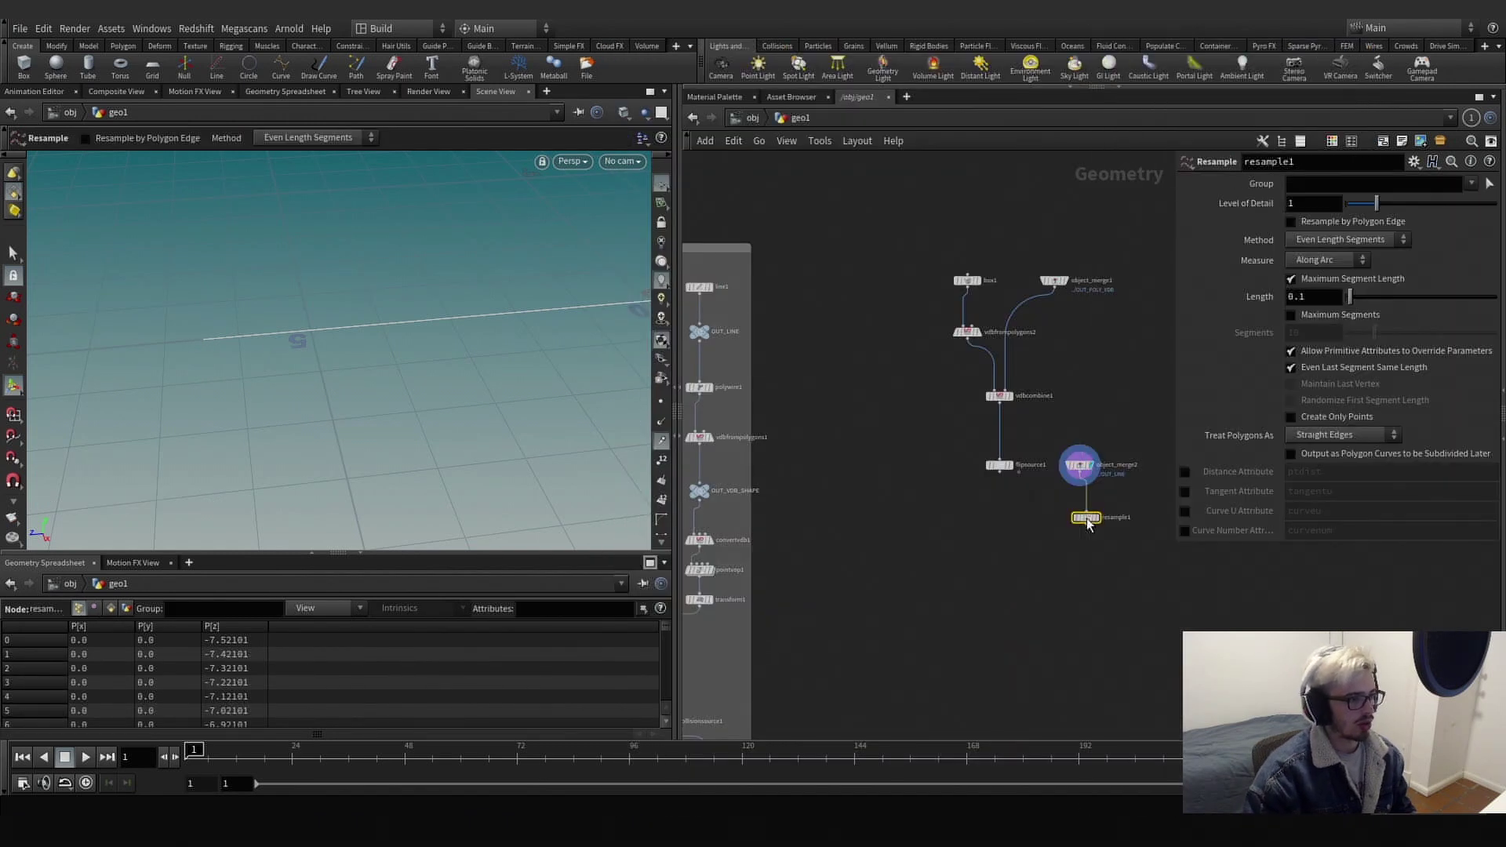
drag(1087, 518, 1081, 517)
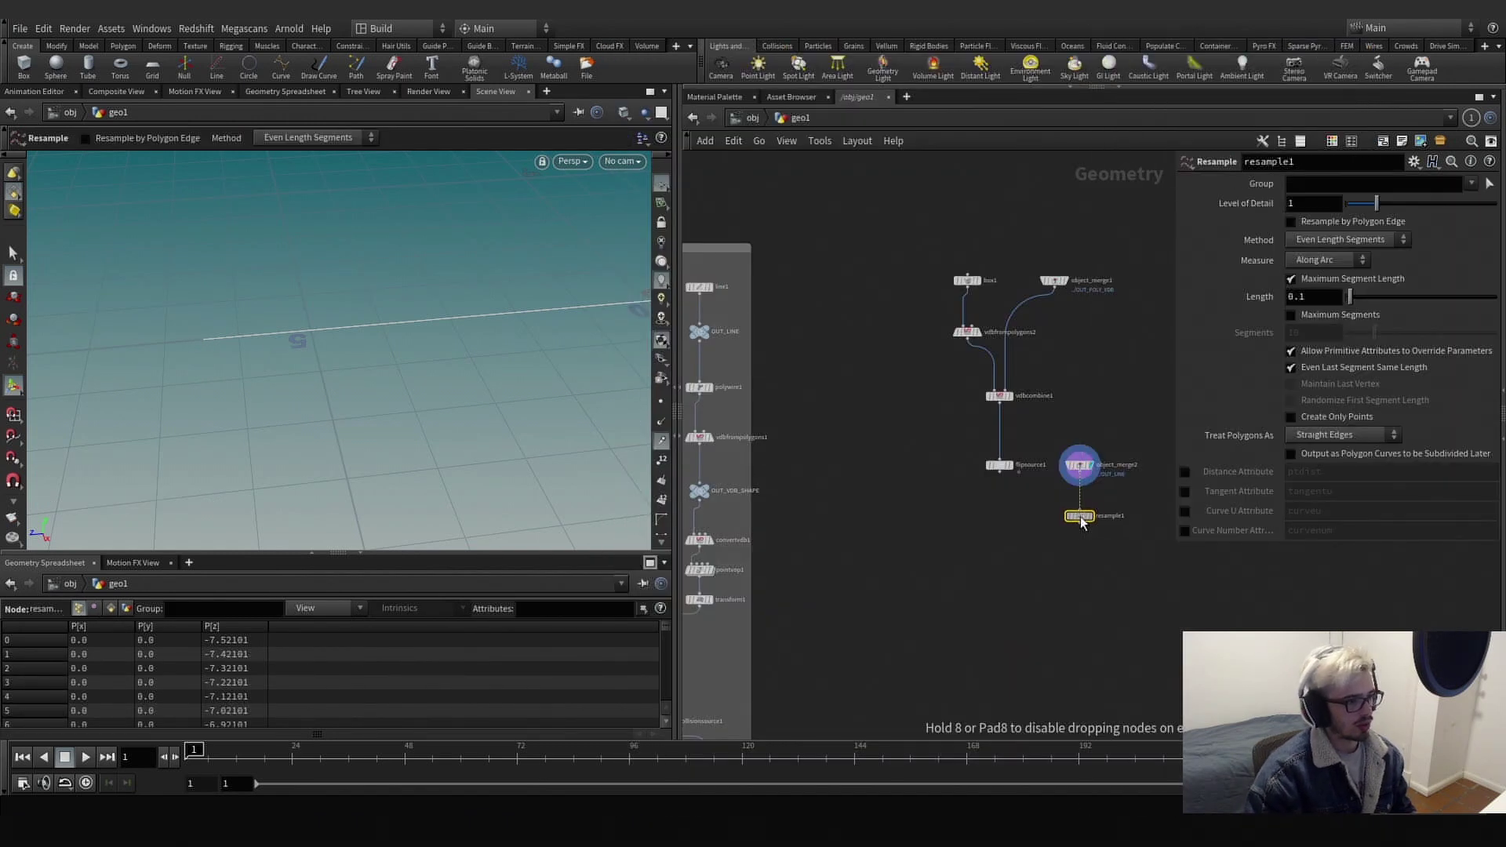
Enable the Resample's Tangent Attribute, name it v, and display the node to inspect the velocity direction along the line.
click(1184, 491)
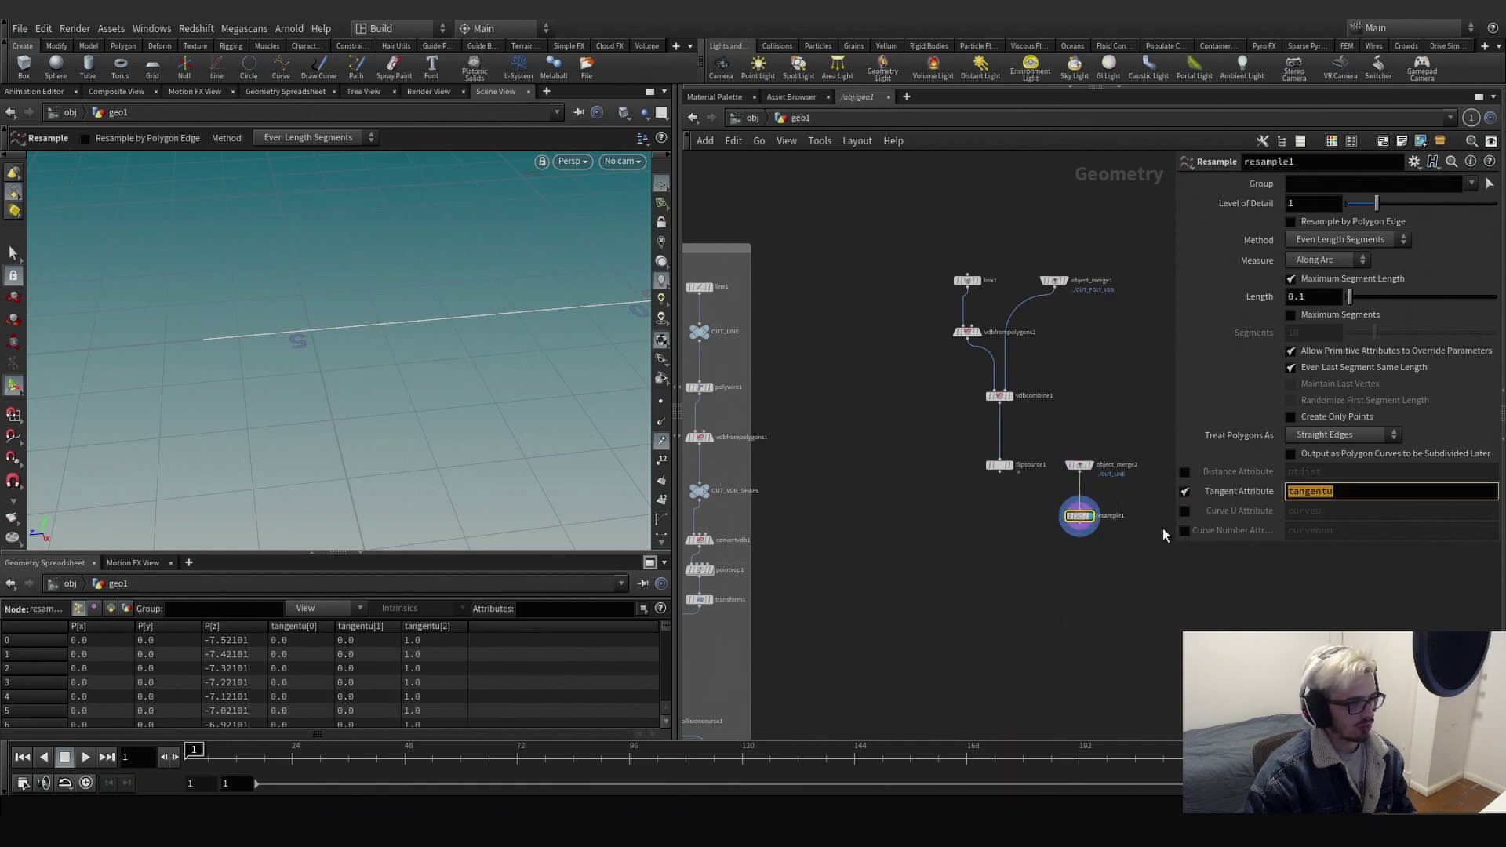
text(v)
key(Return)
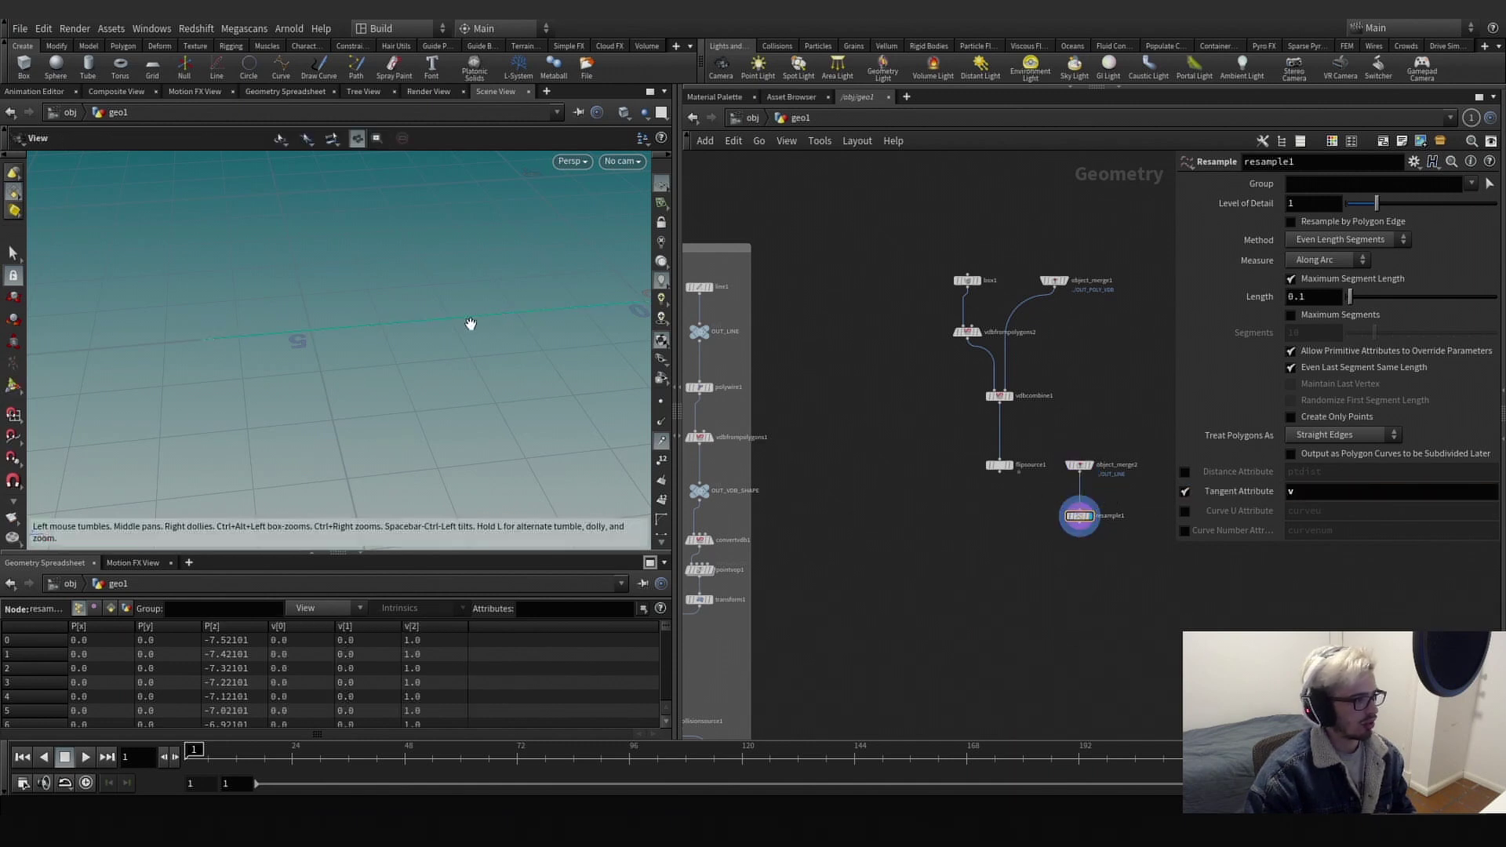
mouse_move(470, 327)
alt+mouse_down()
mouse_move(403, 317)
mouse_move(437, 330)
mouse_move(447, 357)
alt+mouse_up()
alt+middle_drag(447, 357, 314, 346)
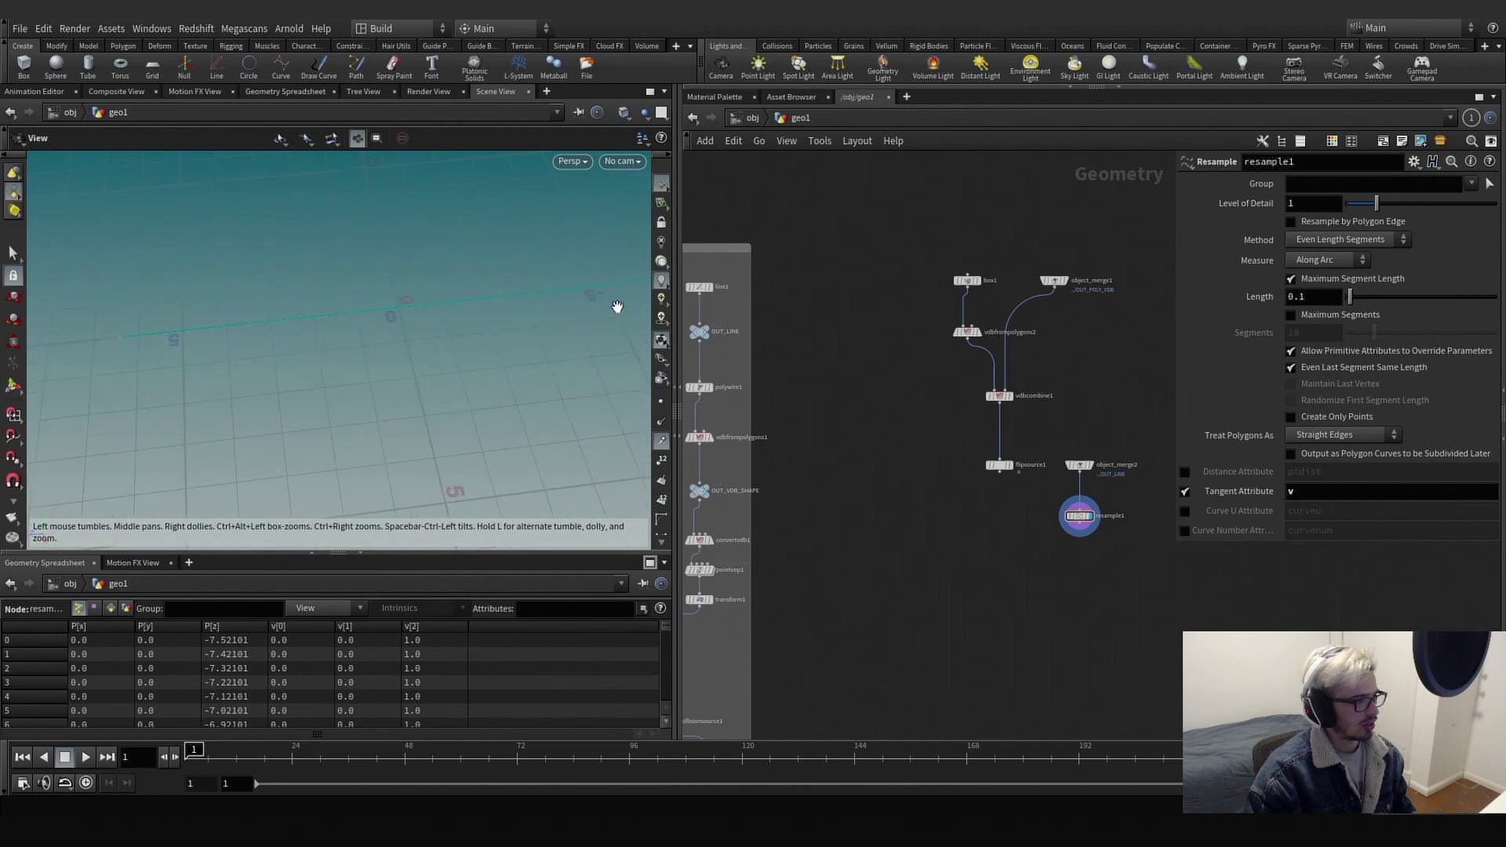
alt+middle_drag(617, 307, 472, 322)
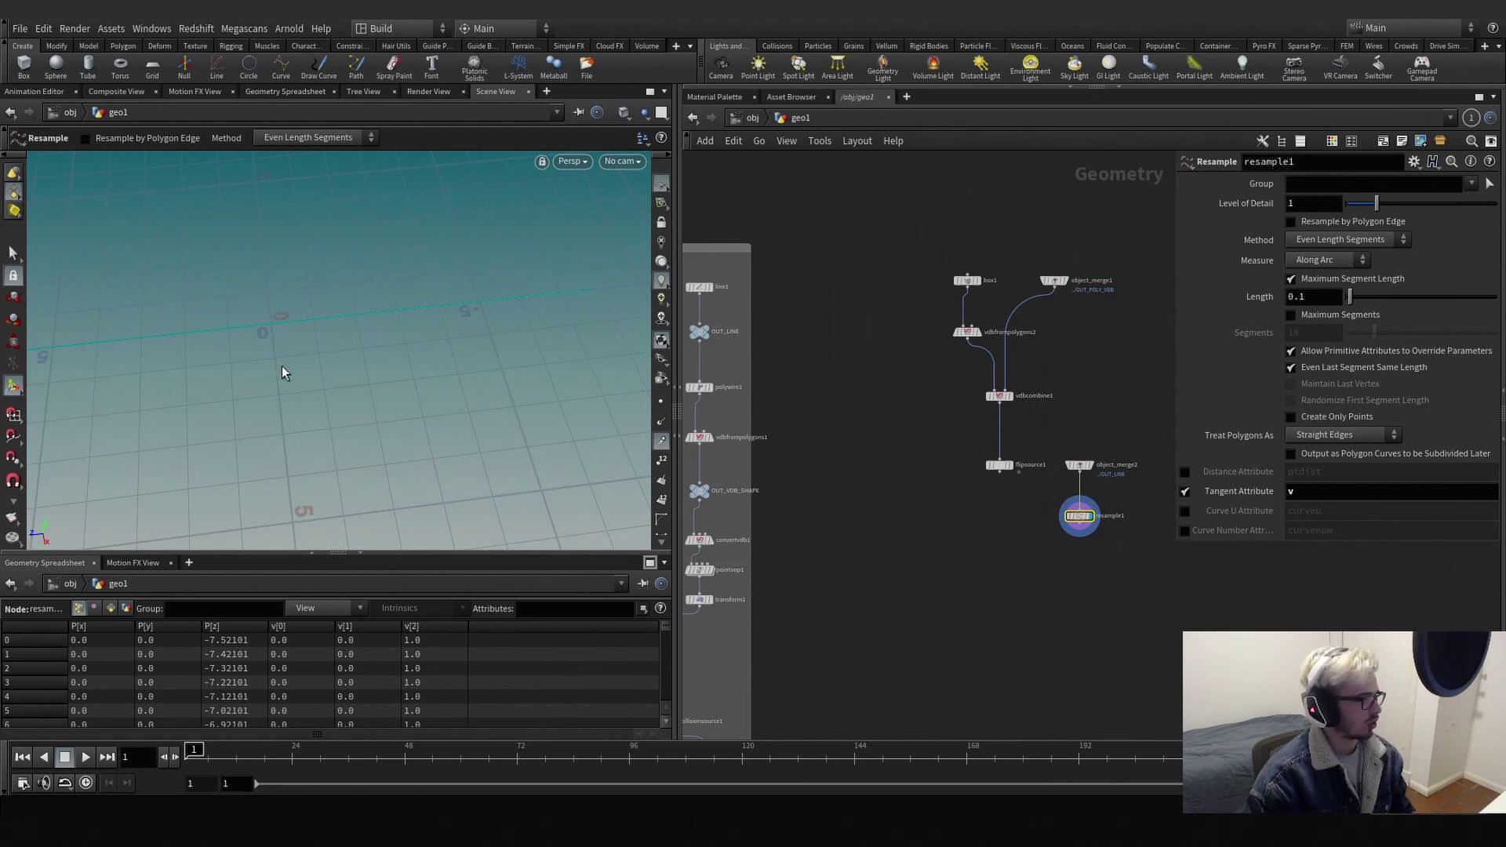
alt+drag(281, 366, 155, 296)
alt+drag(155, 185, 262, 329)
Add an Attribute Transfer node below the FLIP Source and Resample nodes.
scroll(1045, 521, up, 2)
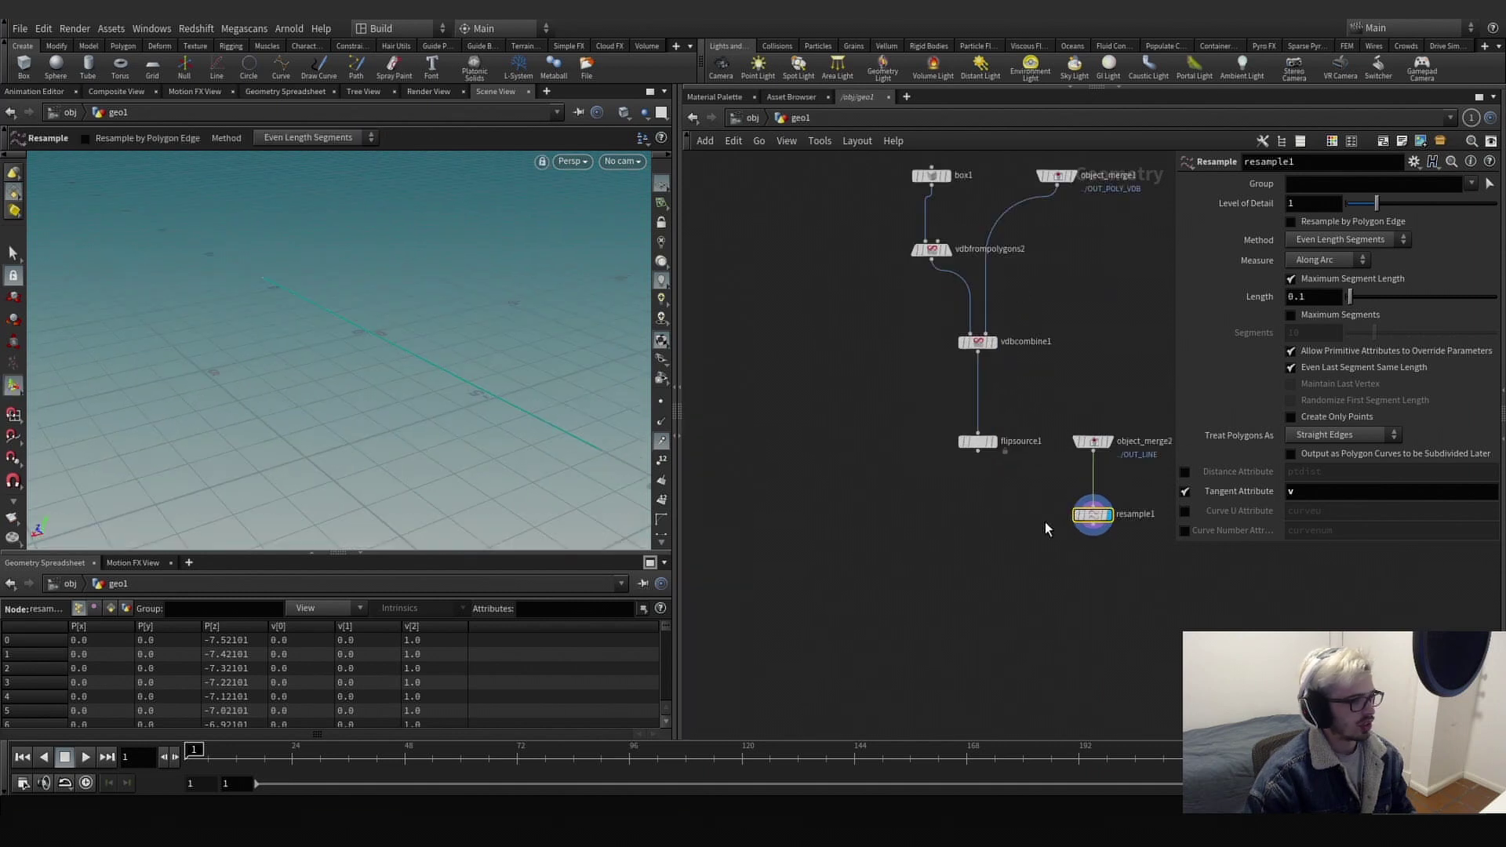
key(Tab)
text(transf)
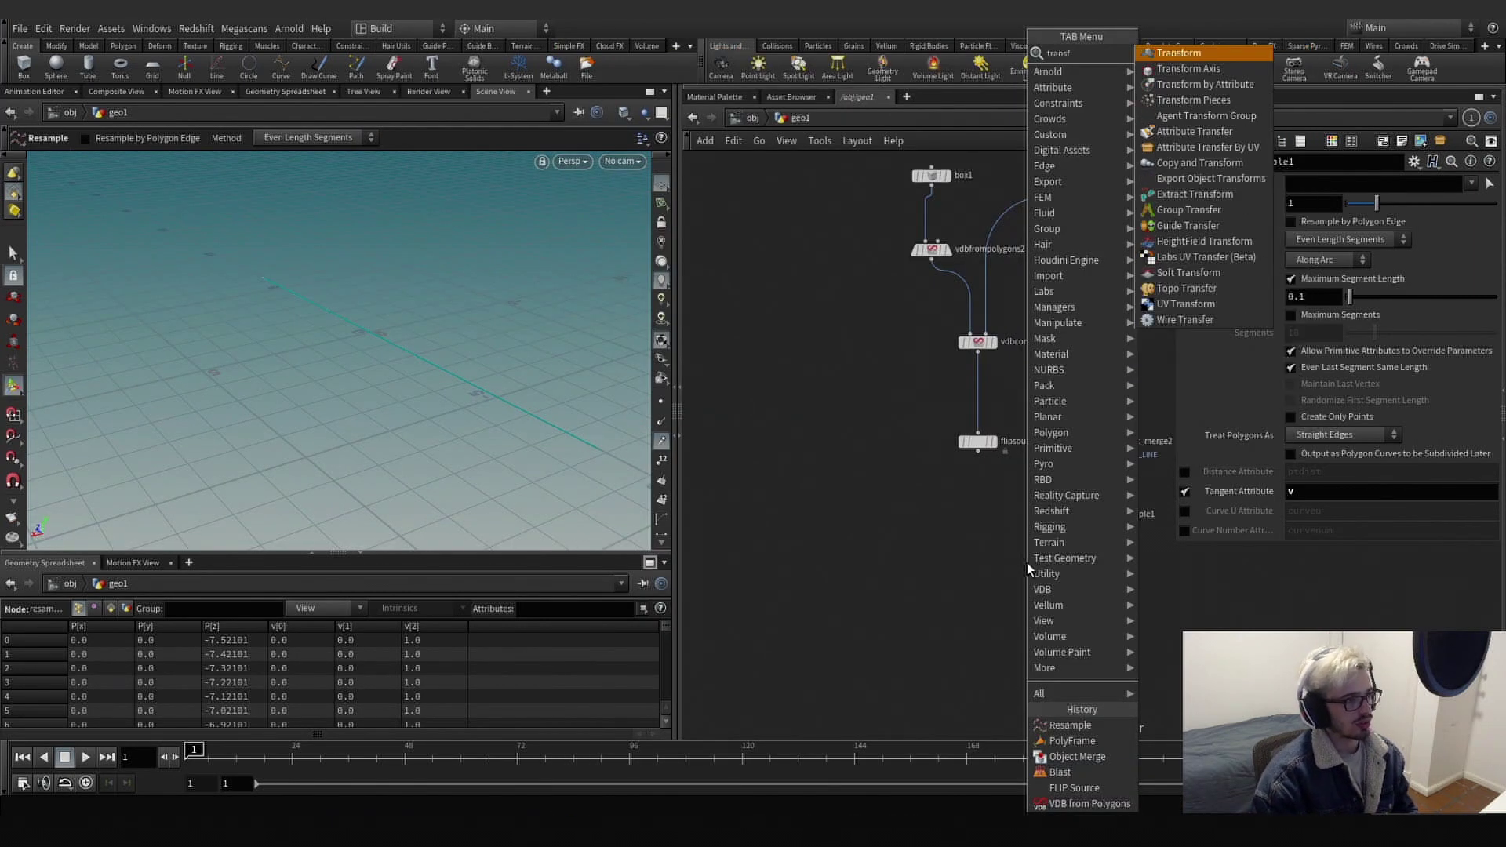
key(Down)
key(Down)
key(Down)
key(Down)
key(Down)
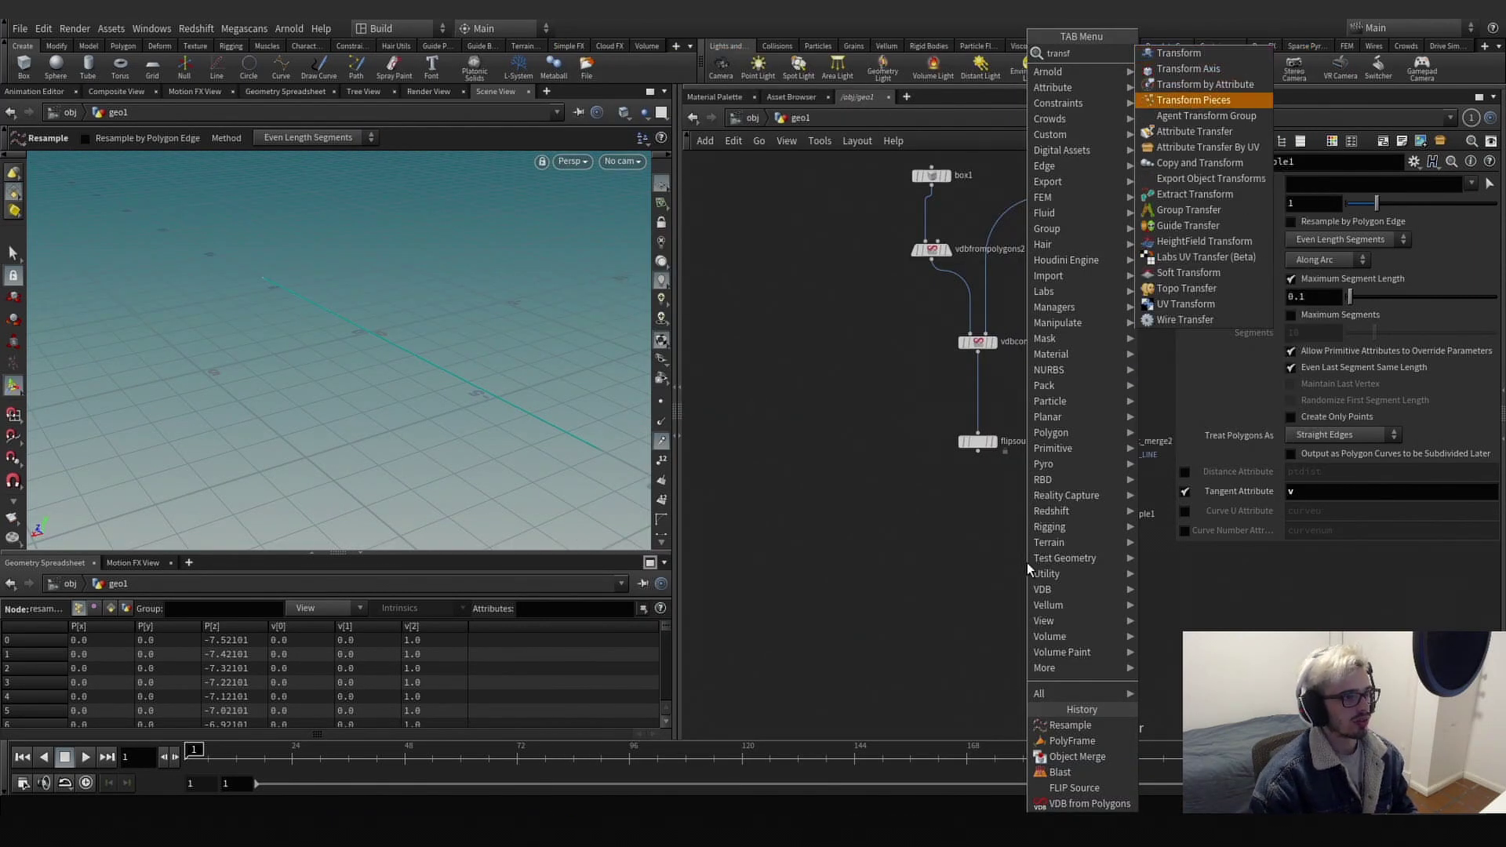
key(Return)
click(992, 603)
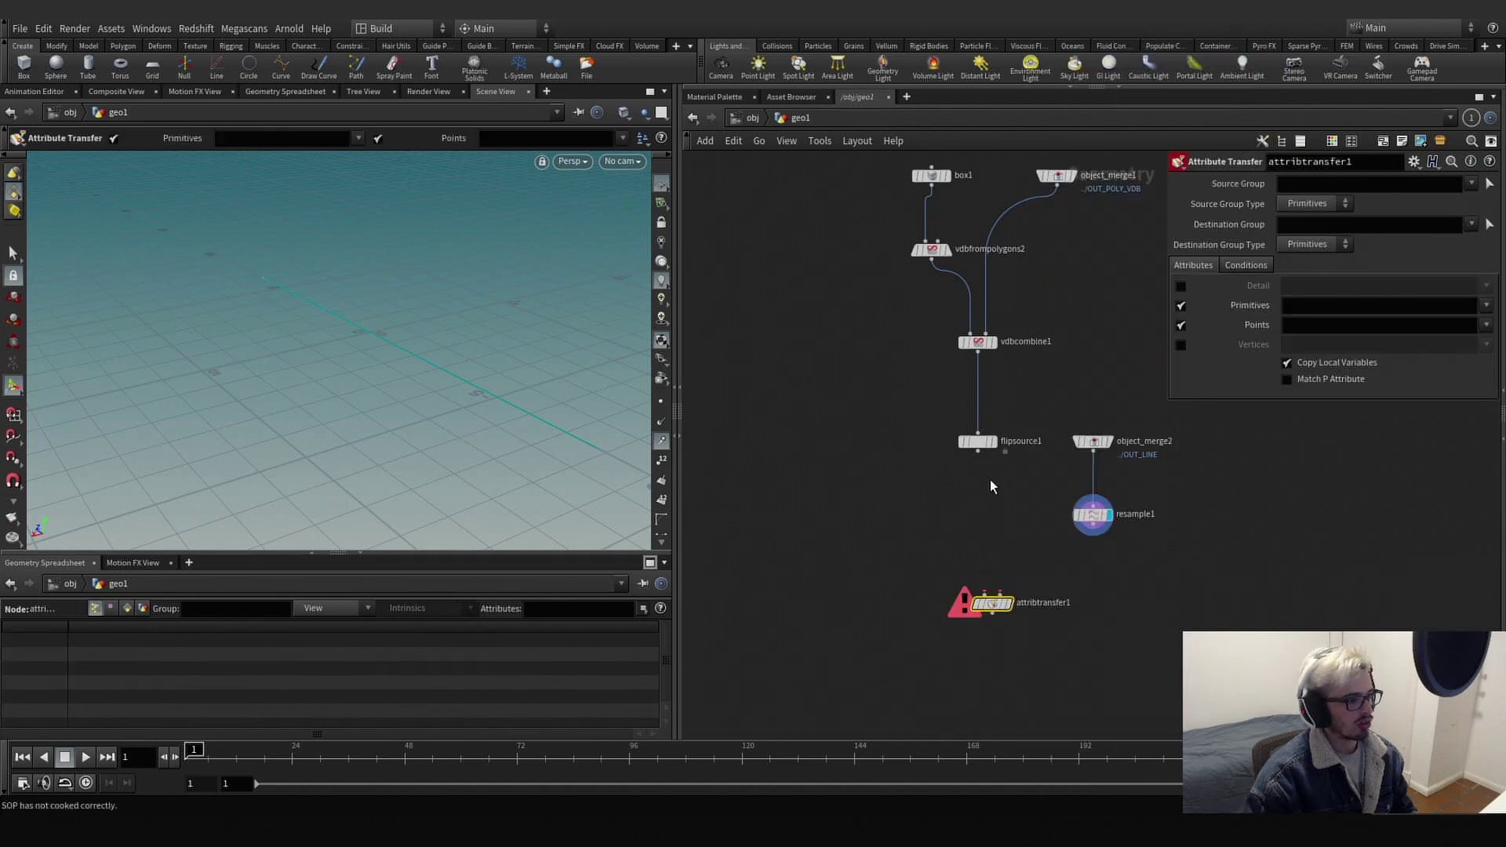
Connect the FLIP Source to the Attribute Transfer's first input and the Resample to its second, and display the result.
click(979, 451)
click(984, 594)
drag(993, 604, 983, 626)
click(989, 616)
click(1091, 533)
click(987, 632)
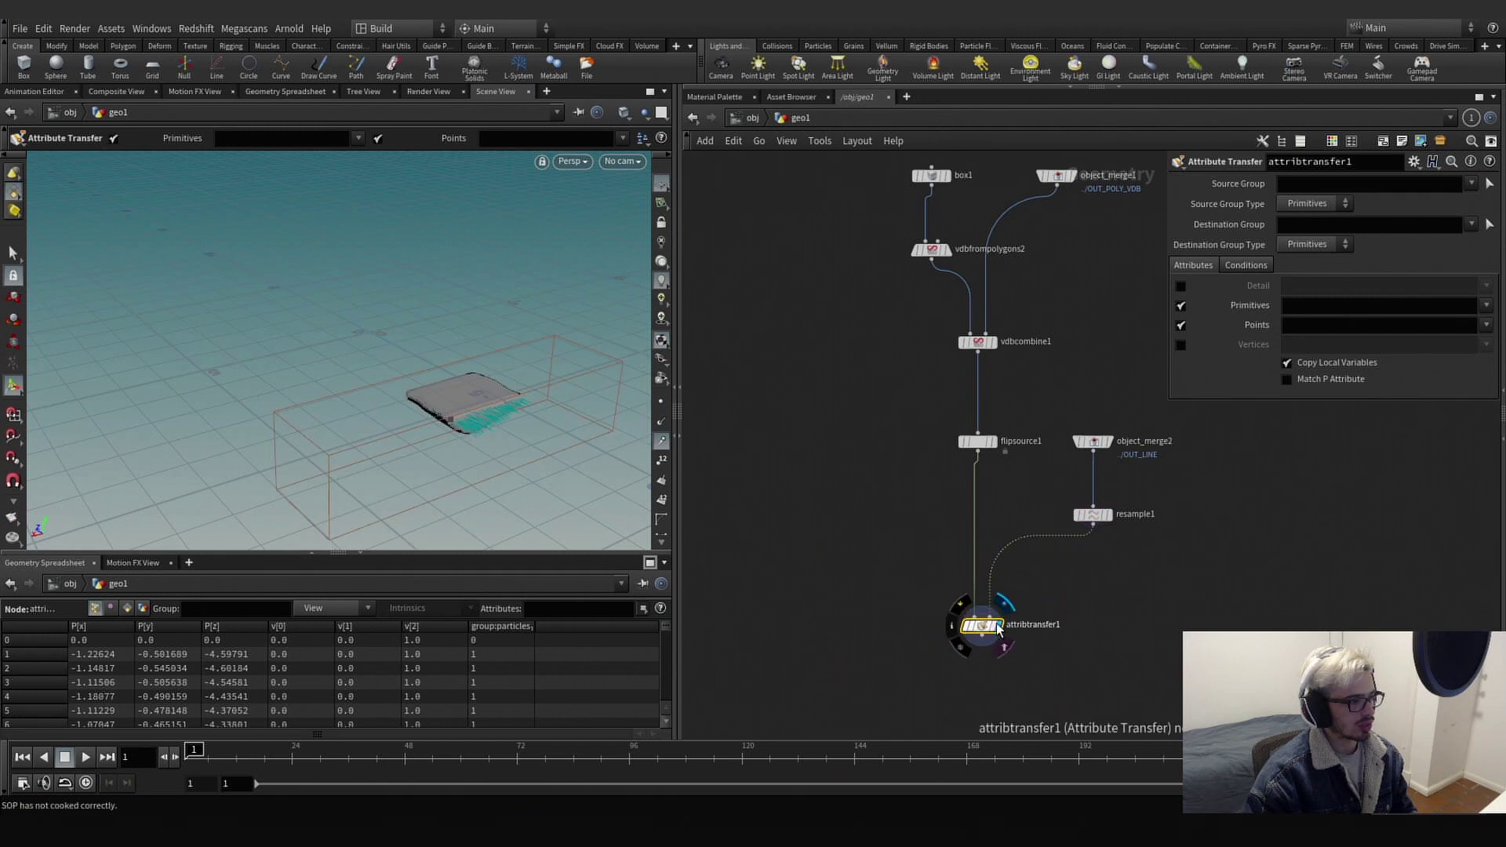
Add a Point Velocity node after the Attribute Transfer and display it.
middle_drag(1010, 676, 947, 523)
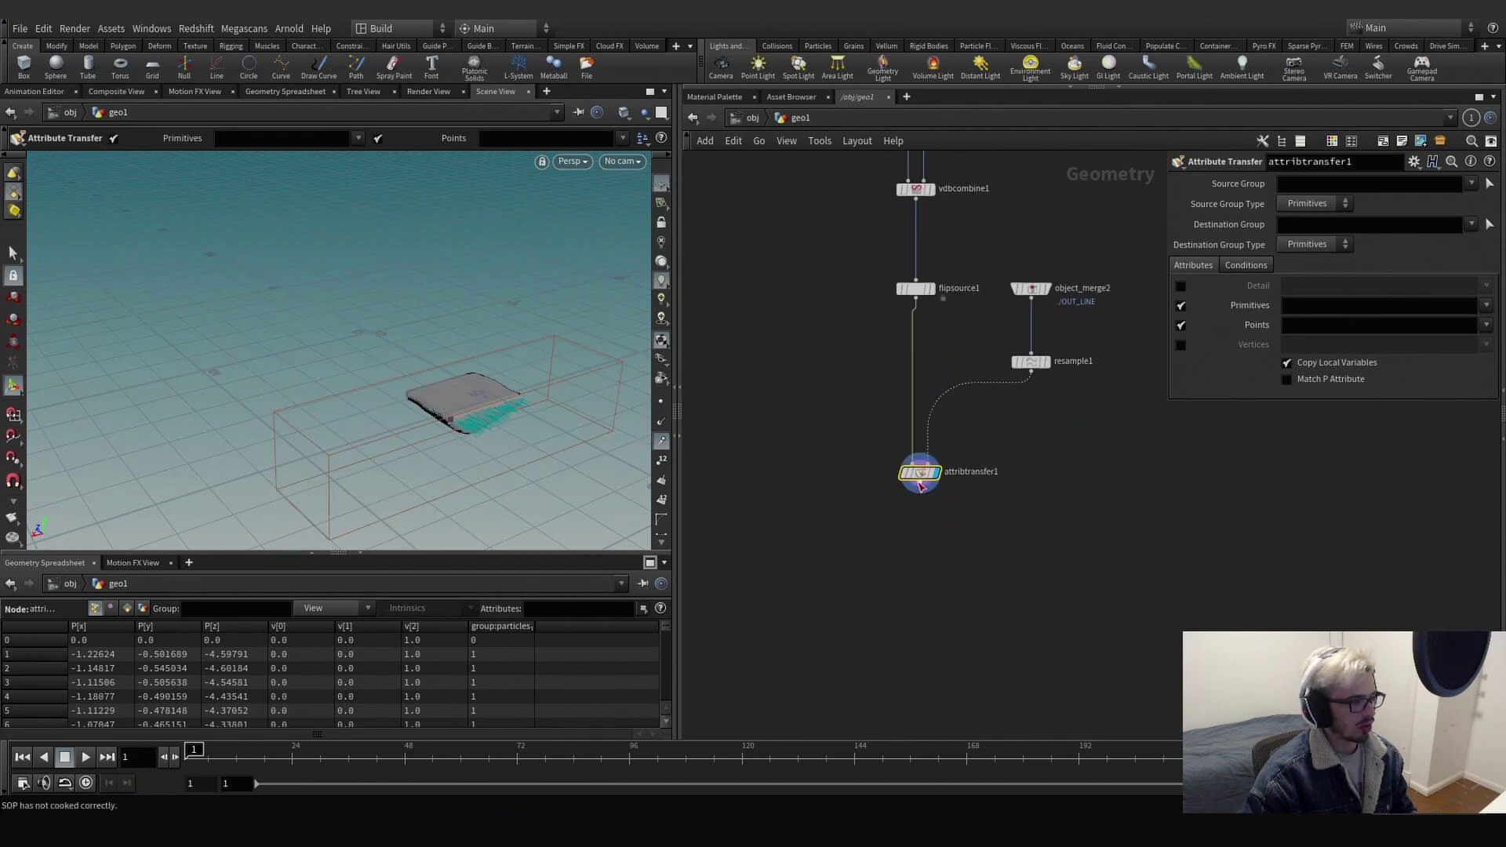
key(Tab)
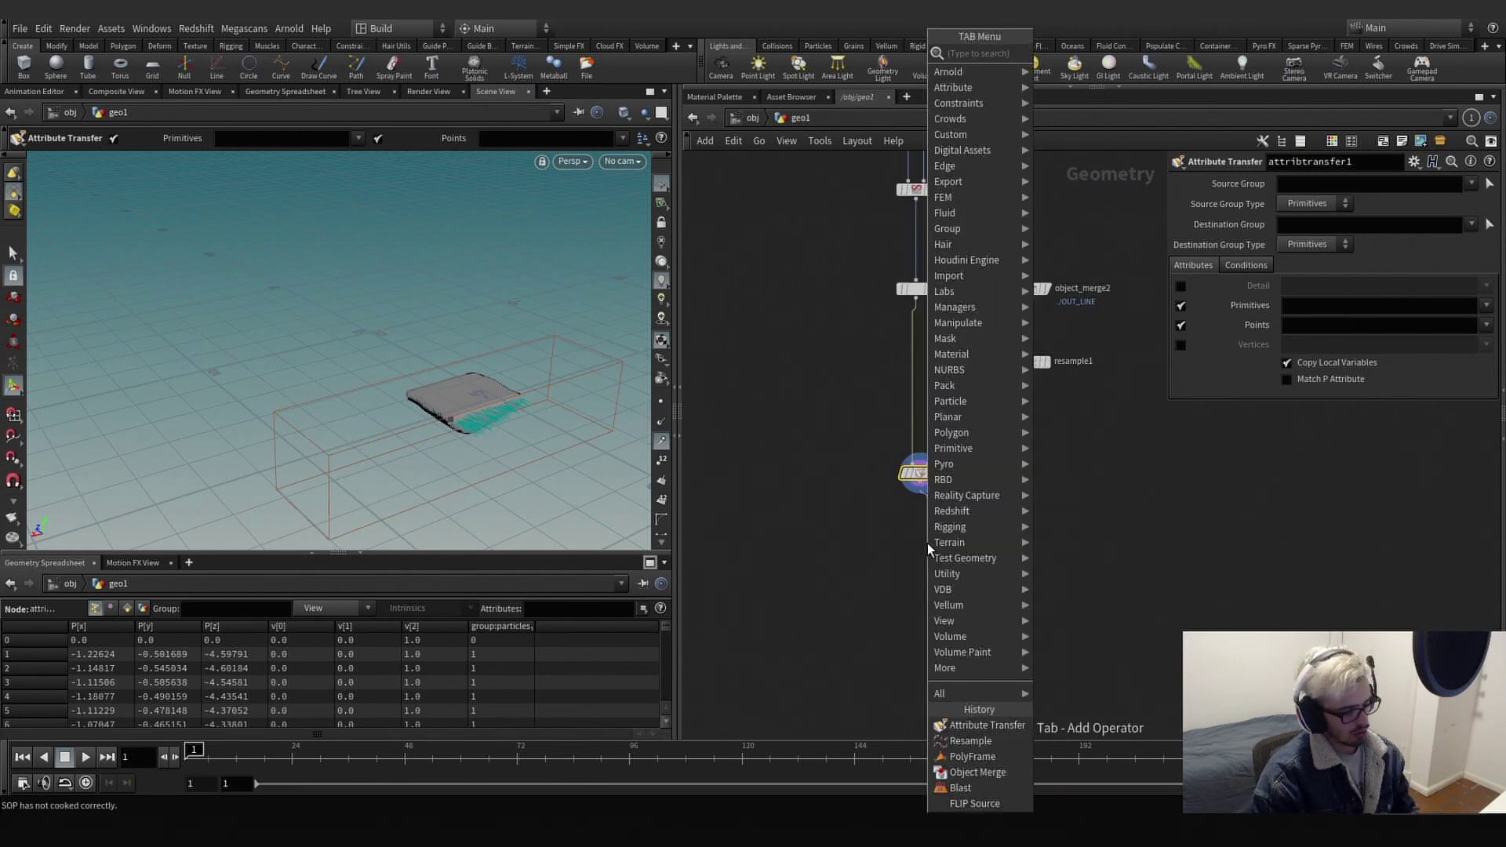
text(point)
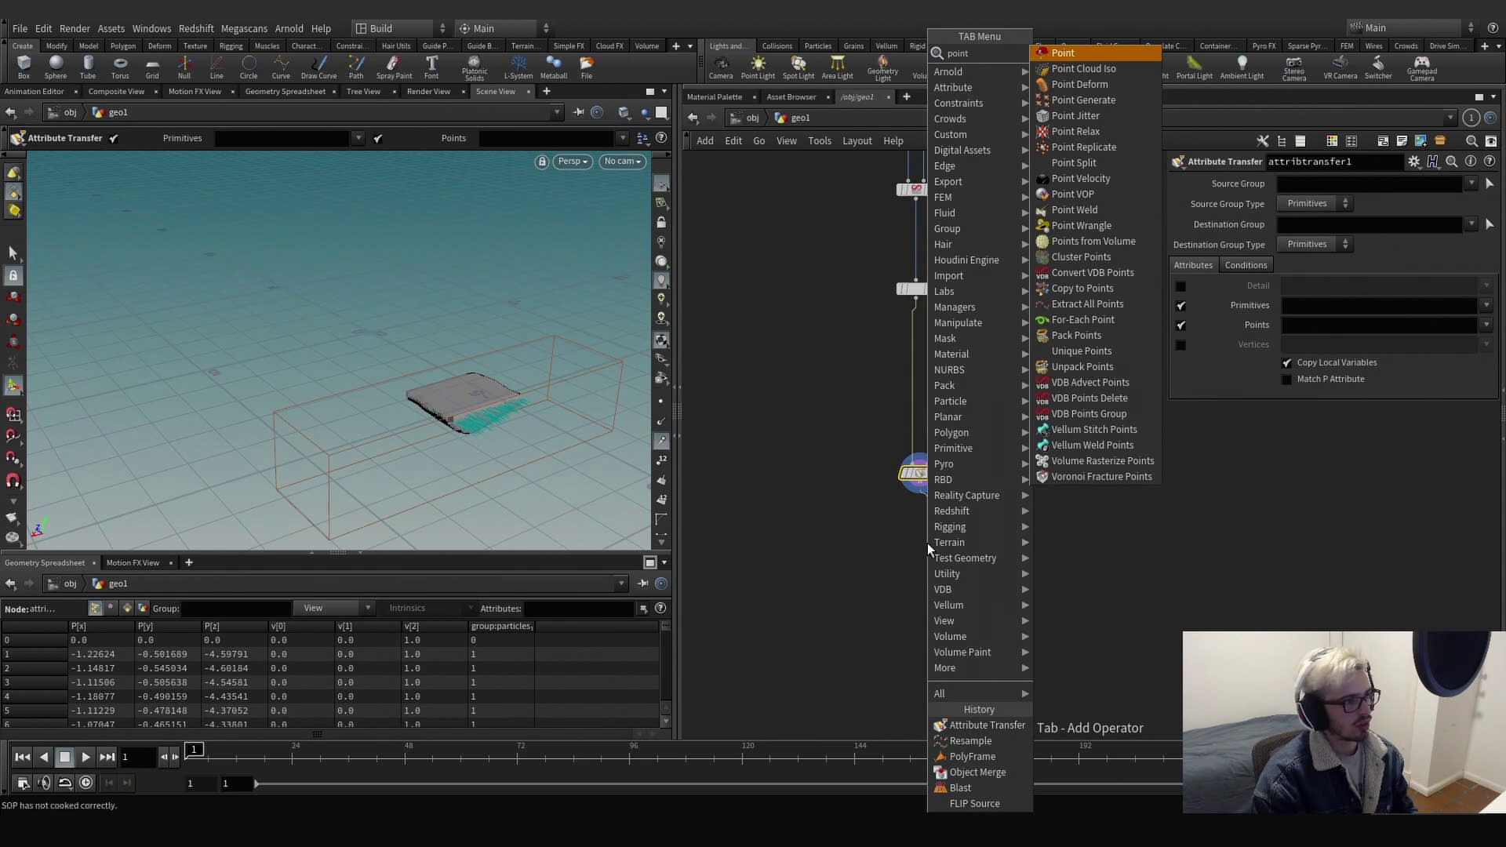
text( v)
key(Return)
key(Return)
drag(927, 543, 921, 550)
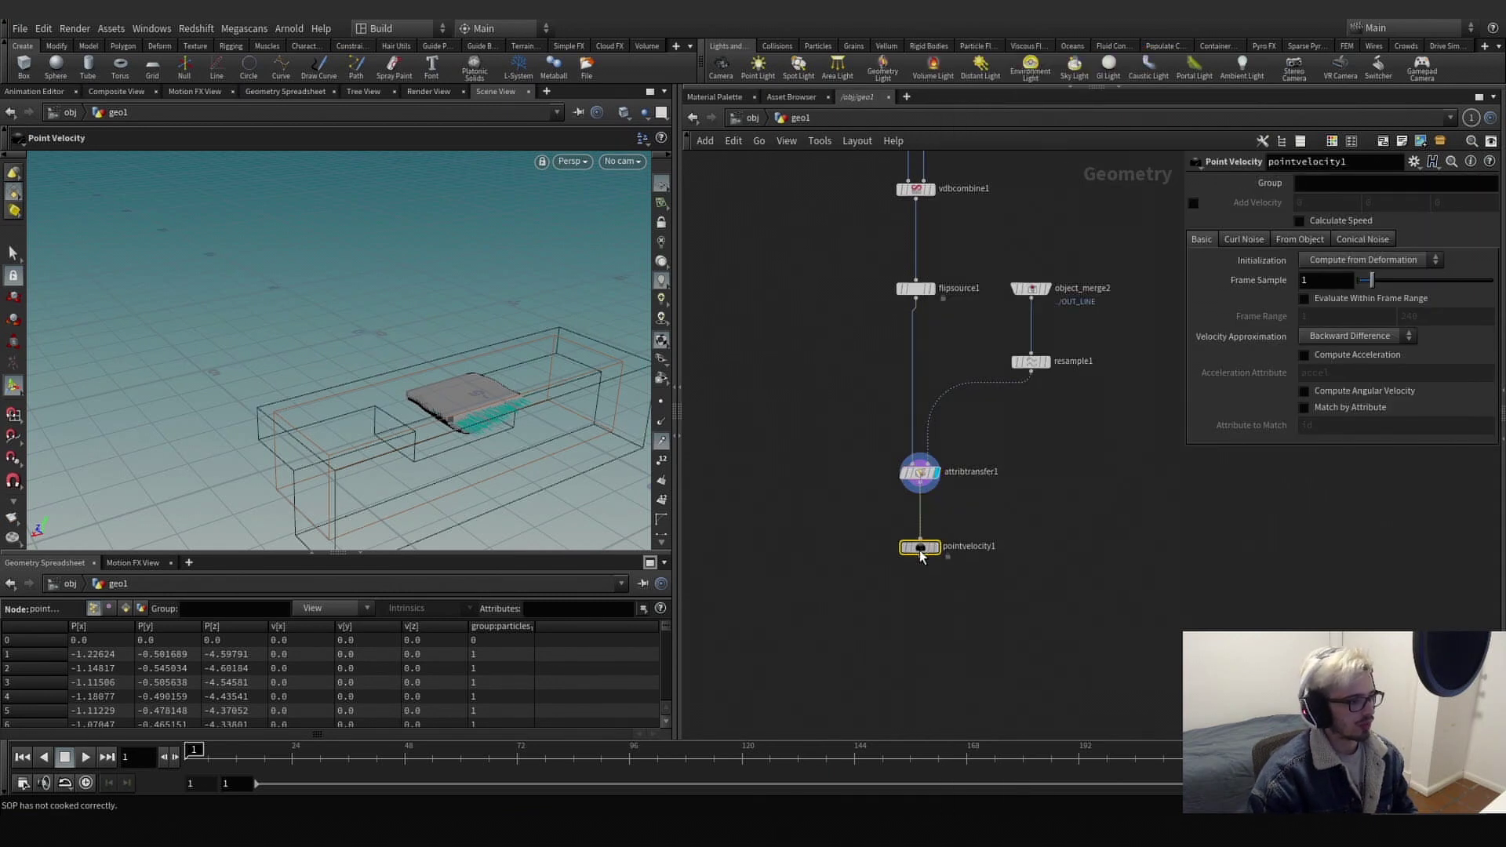
click(938, 553)
Set the Point Velocity's Initialization to Keep Incoming and enable Add Curl Noise.
click(1325, 263)
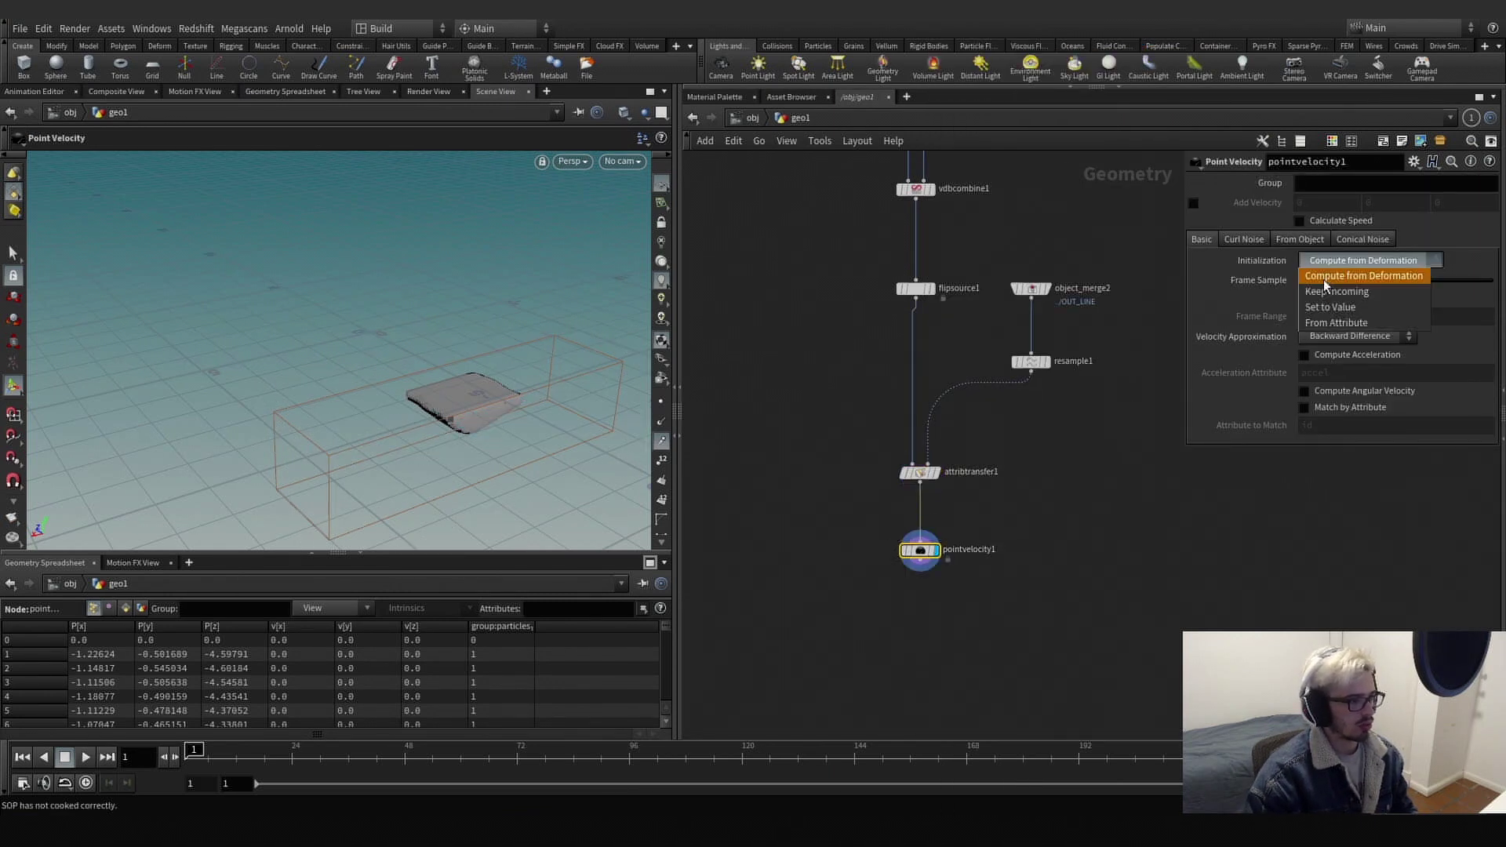
click(1327, 291)
click(1256, 242)
click(1306, 260)
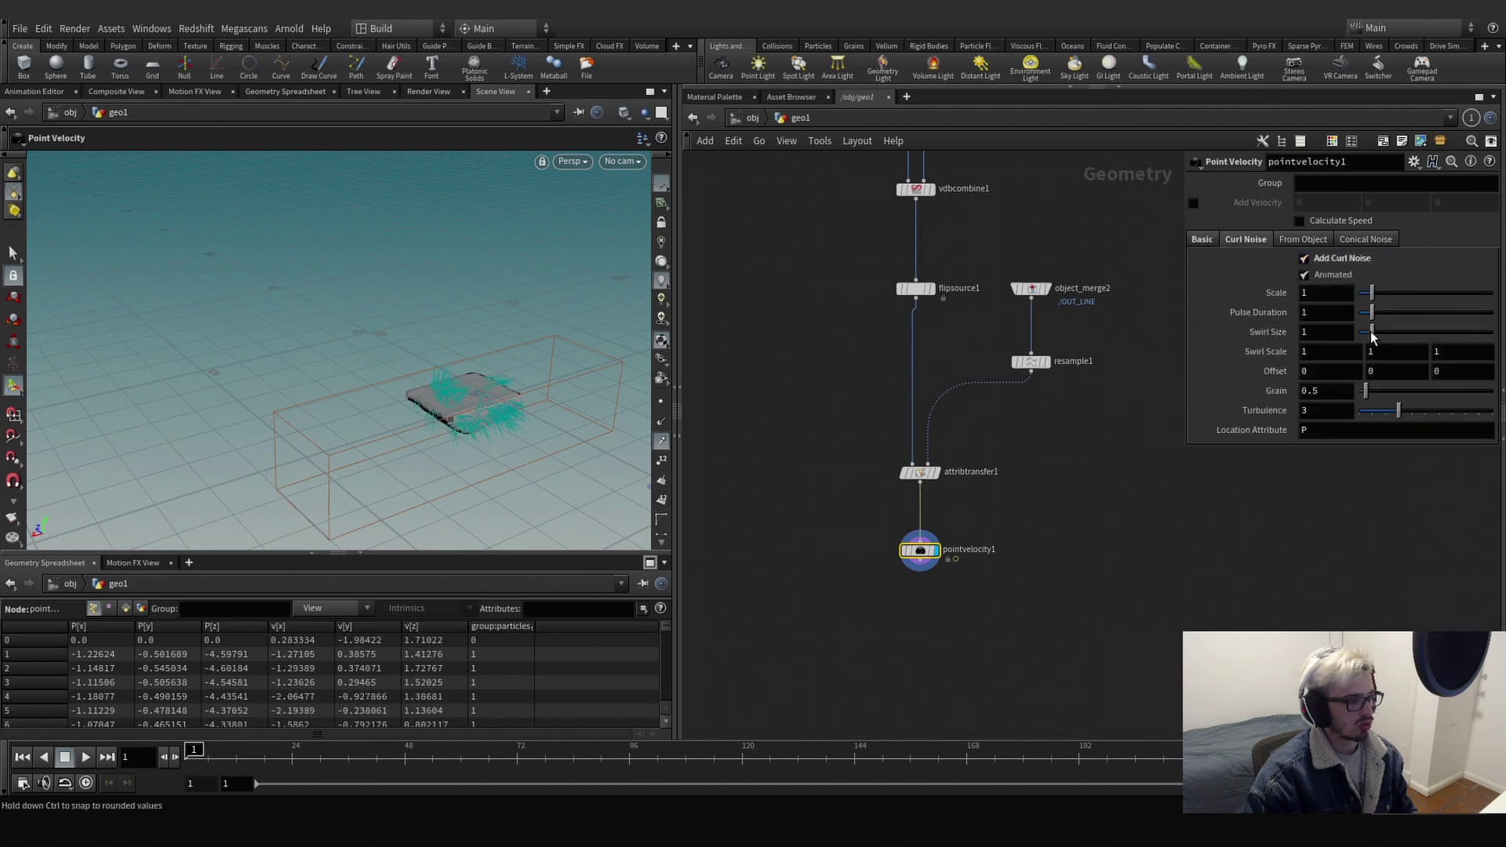
Set the curl noise Swirl Size to 2.35 and its Scale to 0.41 on the Point Velocity node.
mouse_move(1372, 336)
mouse_down()
mouse_move(1419, 340)
mouse_move(1393, 348)
mouse_up()
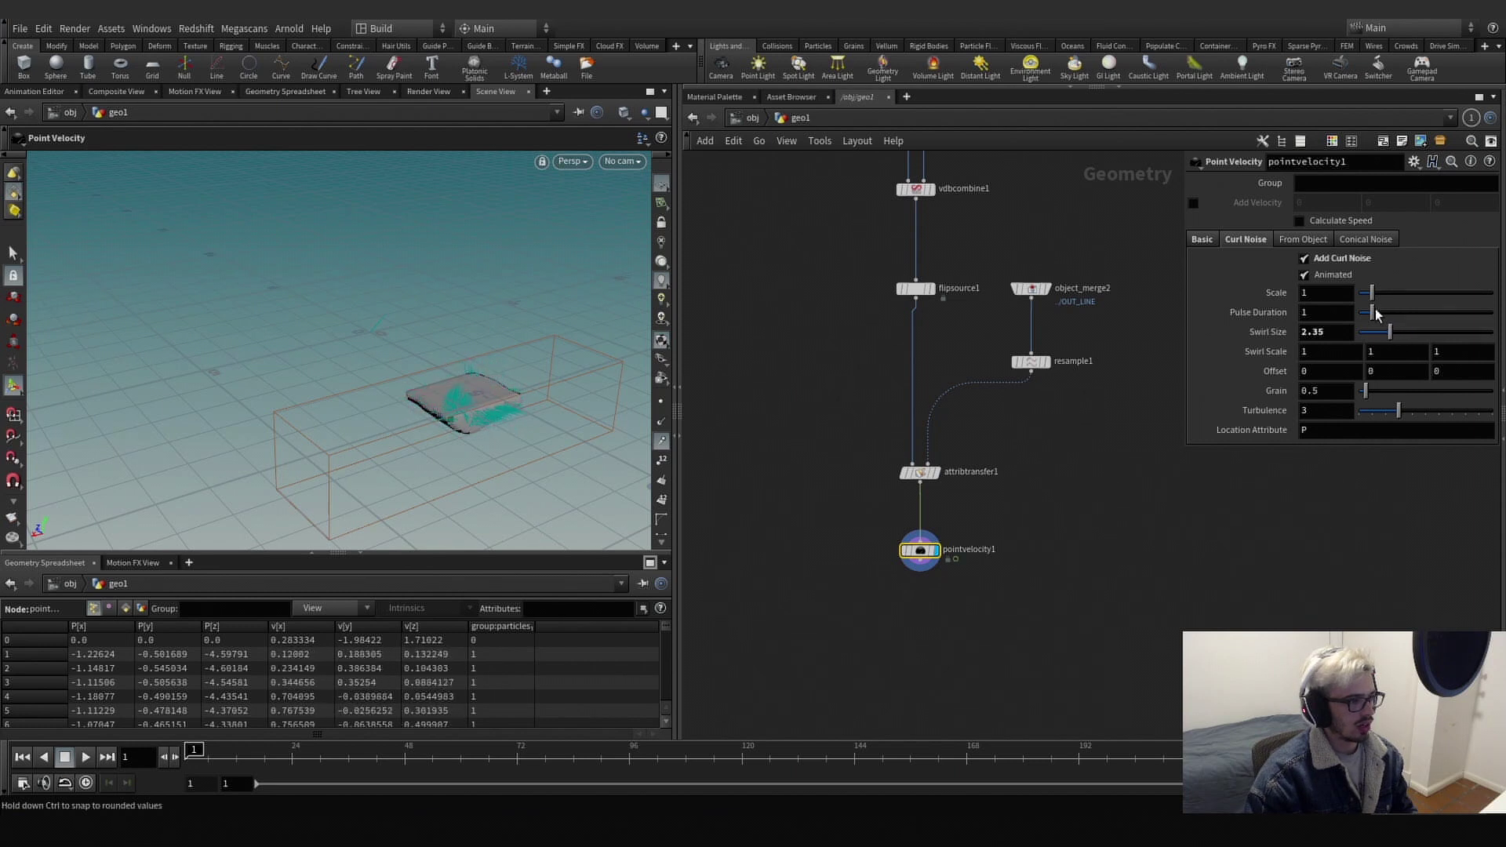
drag(1372, 293, 1364, 293)
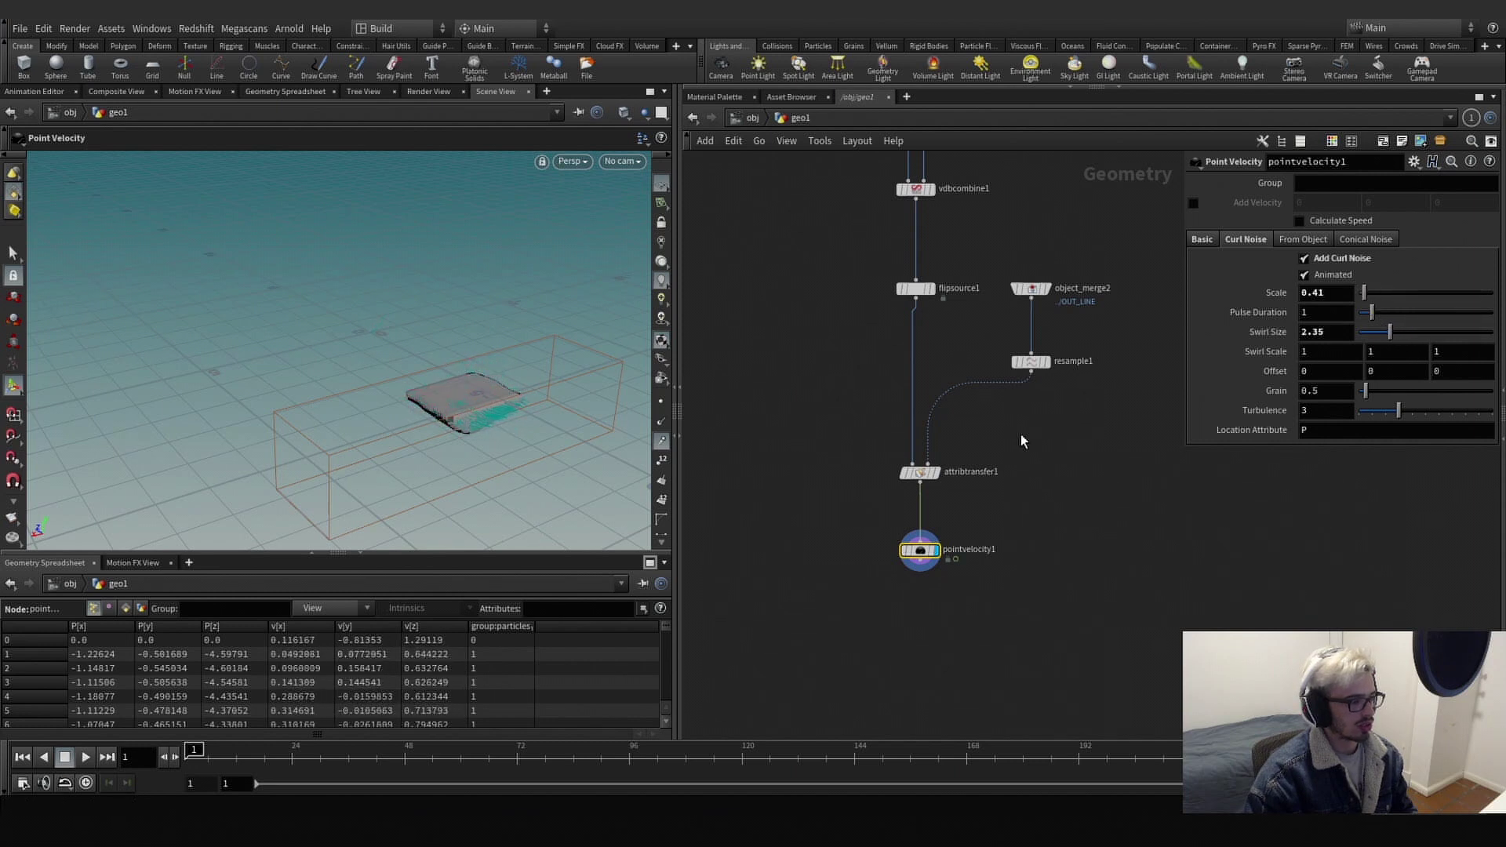
Add a Null below the Point Velocity node and name it OUT_INITIAL_SHAPE.
middle_drag(990, 602, 965, 522)
key(Tab)
text(null)
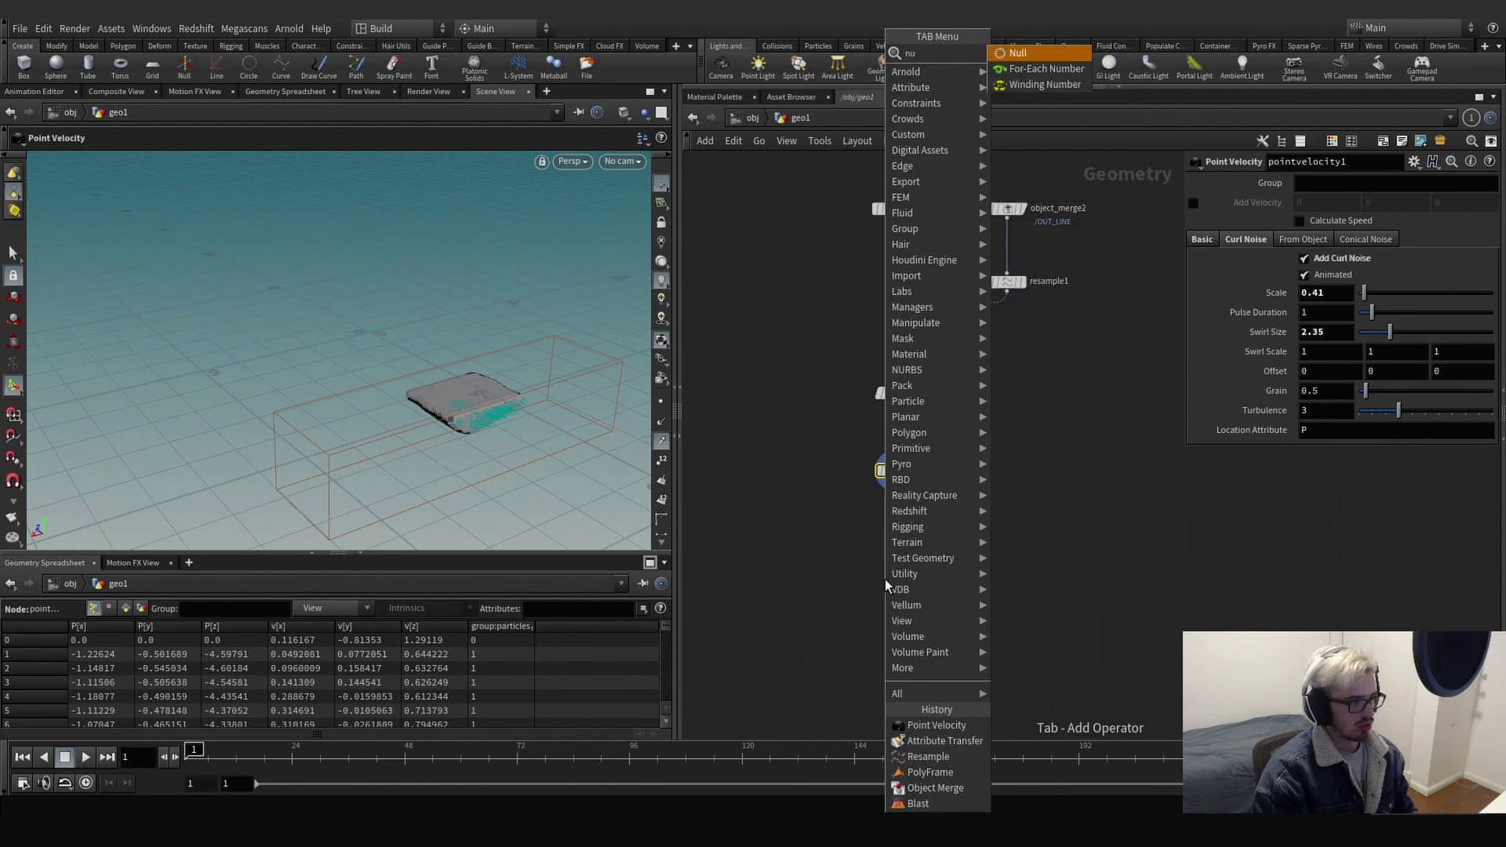
key(Return)
key(Return)
drag(885, 579, 892, 576)
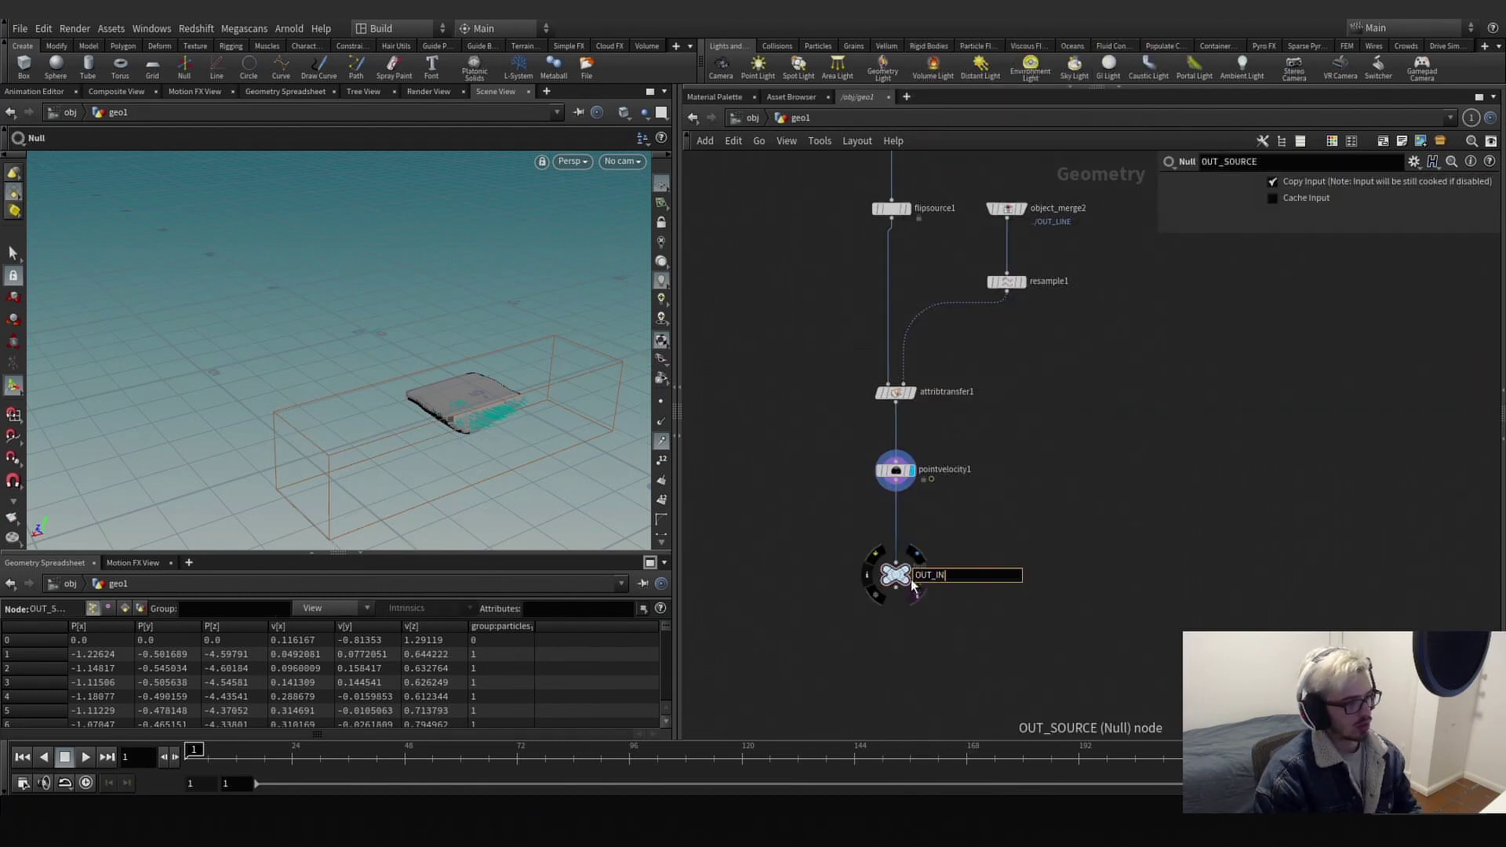
text(ITIAL_SHAPE)
key(Return)
Enclose the FLIP source node chain, from the box volume to OUT_INITIAL_SHAPE, in a network box.
key(h)
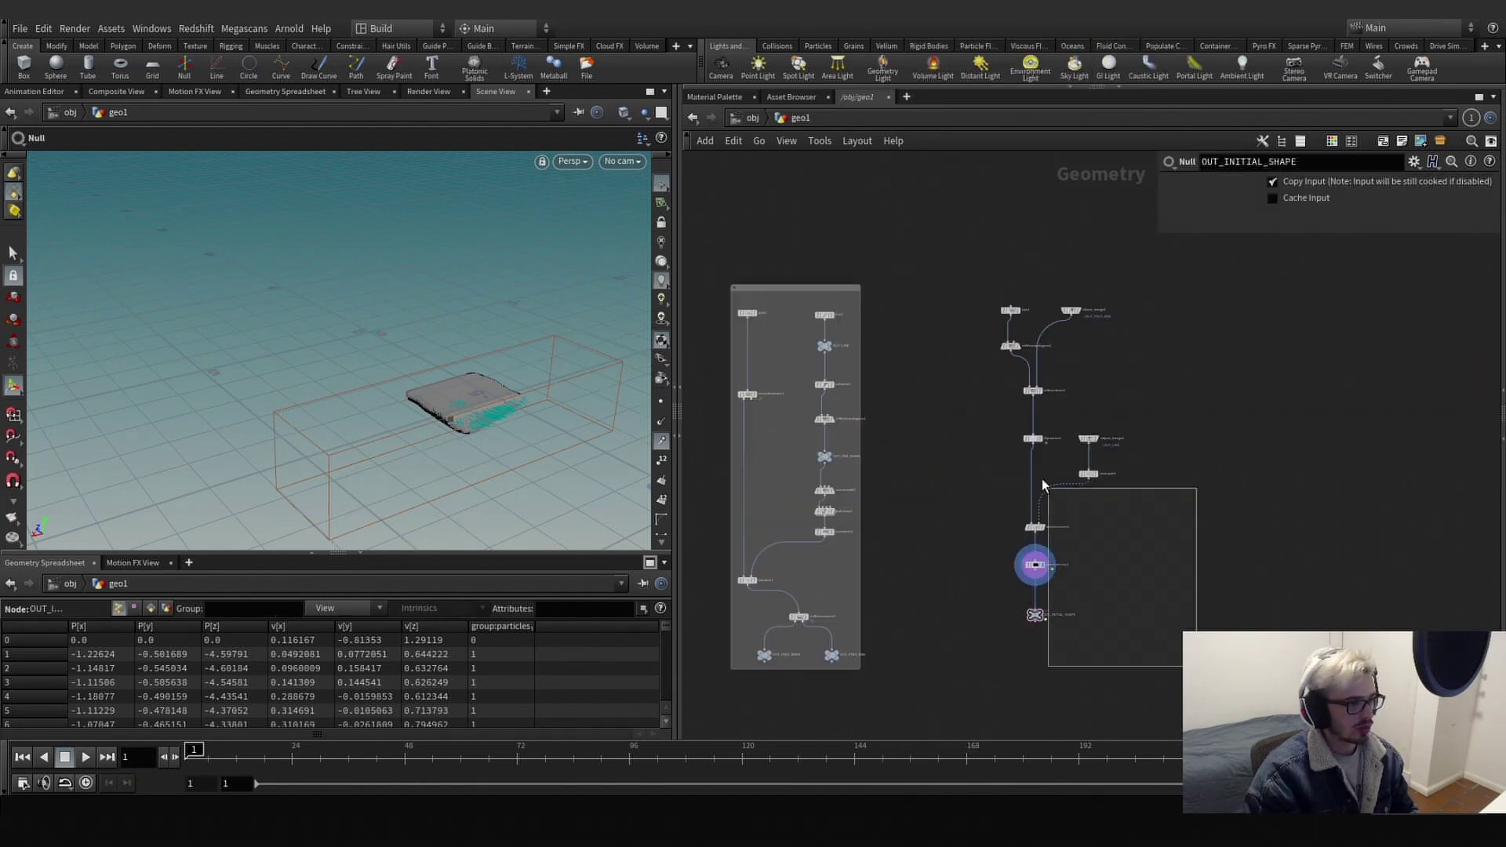
drag(1043, 485, 949, 265)
key(shift+o)
drag(1045, 306, 974, 294)
click(1080, 385)
Add a DOP Network in the empty area below the two network boxes.
middle_drag(1131, 566, 1111, 380)
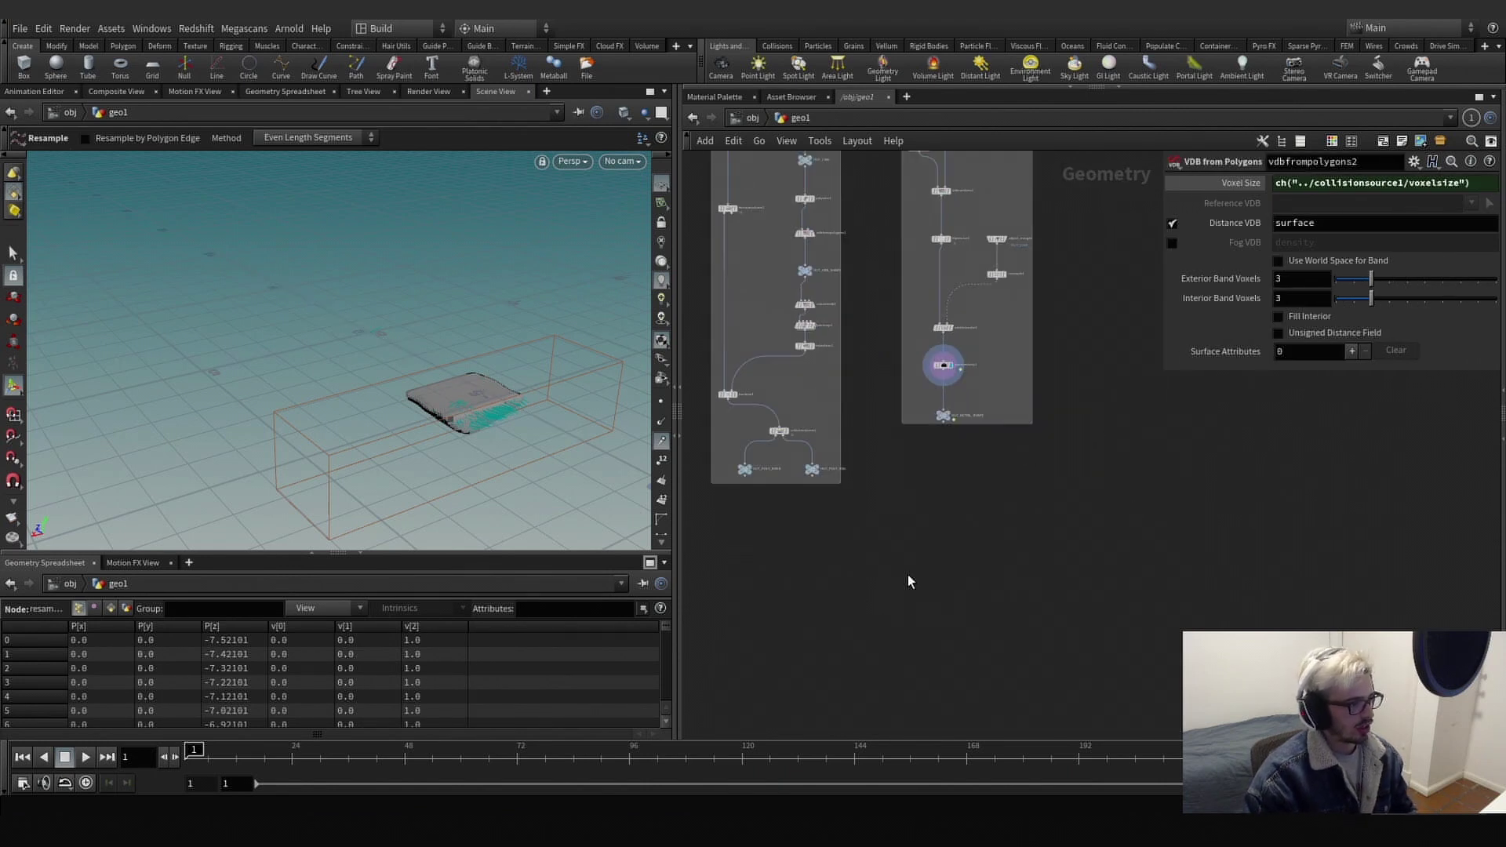
key(Tab)
text(dopn)
key(Return)
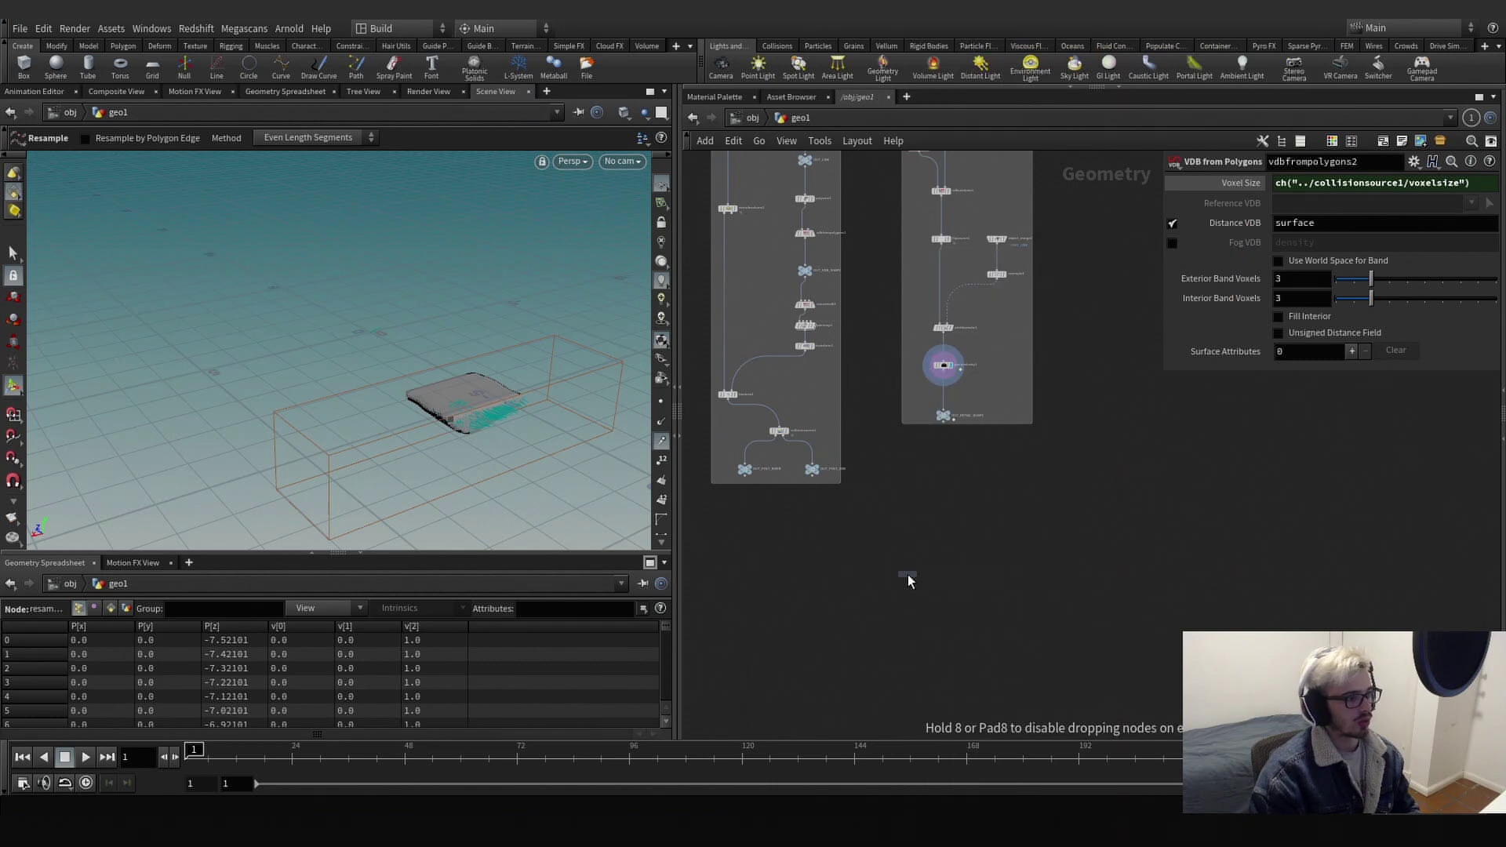
click(906, 574)
scroll(903, 576, up, 5)
drag(1035, 213, 909, 310)
middle_drag(900, 365, 1160, 373)
drag(1120, 436, 787, 330)
middle_drag(1015, 445, 827, 413)
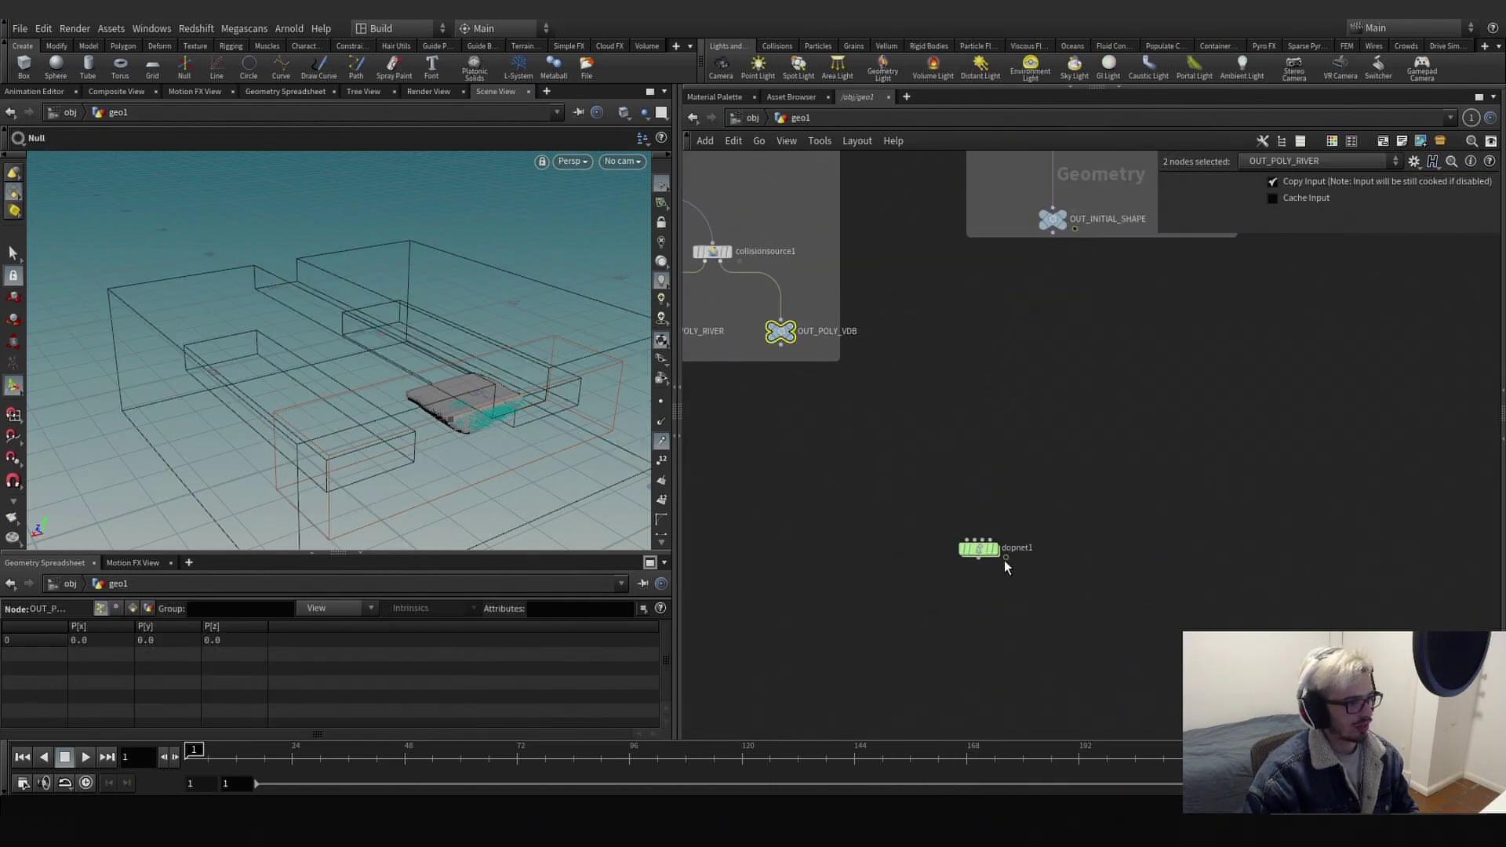
Enter the DOP Network and add a FLIP Object above its output node.
double_click(982, 552)
middle_drag(1033, 547, 886, 669)
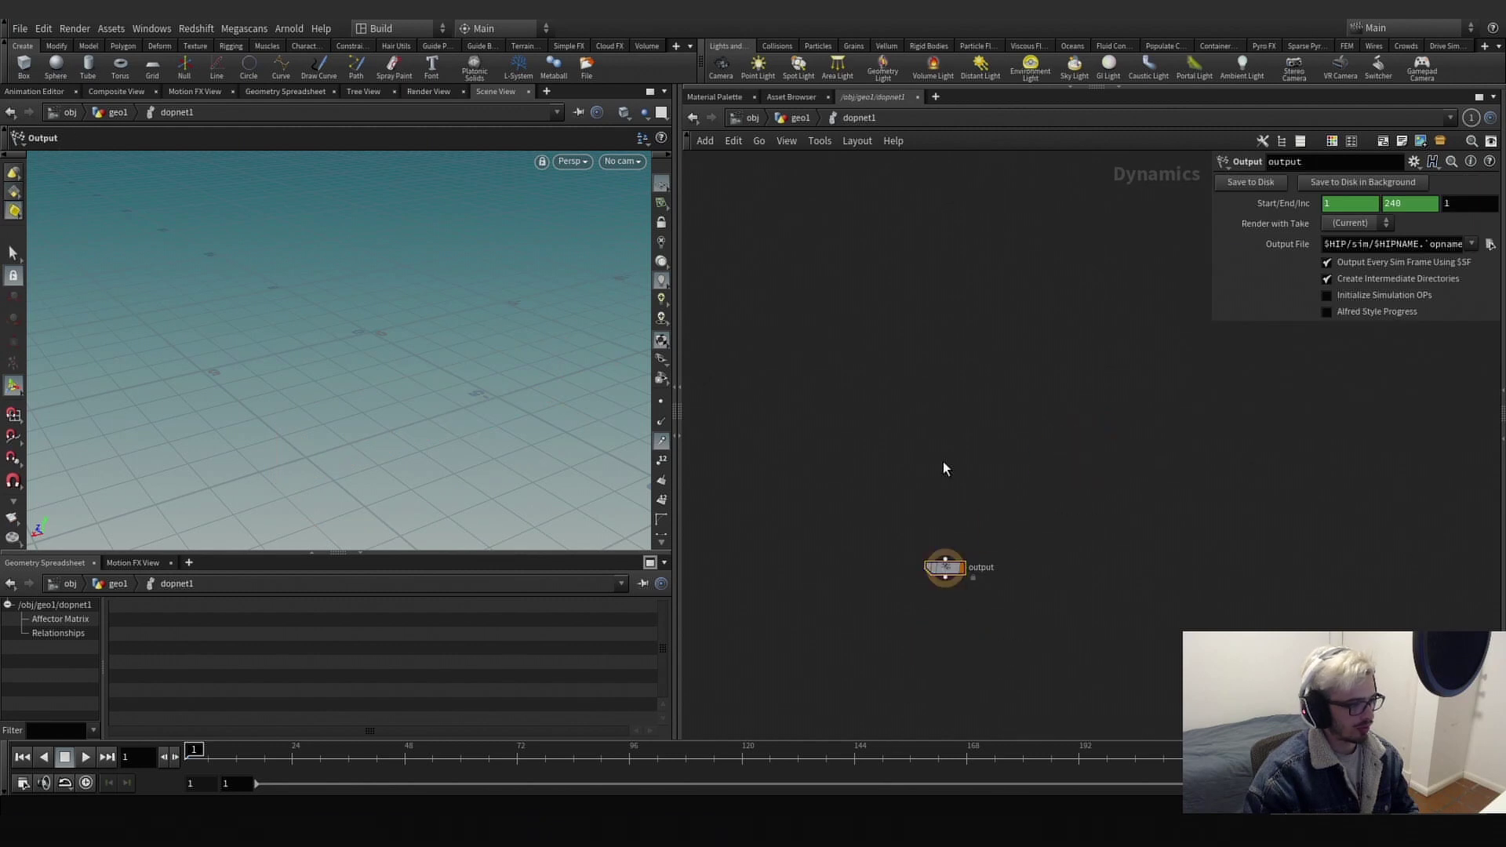
key(Tab)
text(flip s)
key(Return)
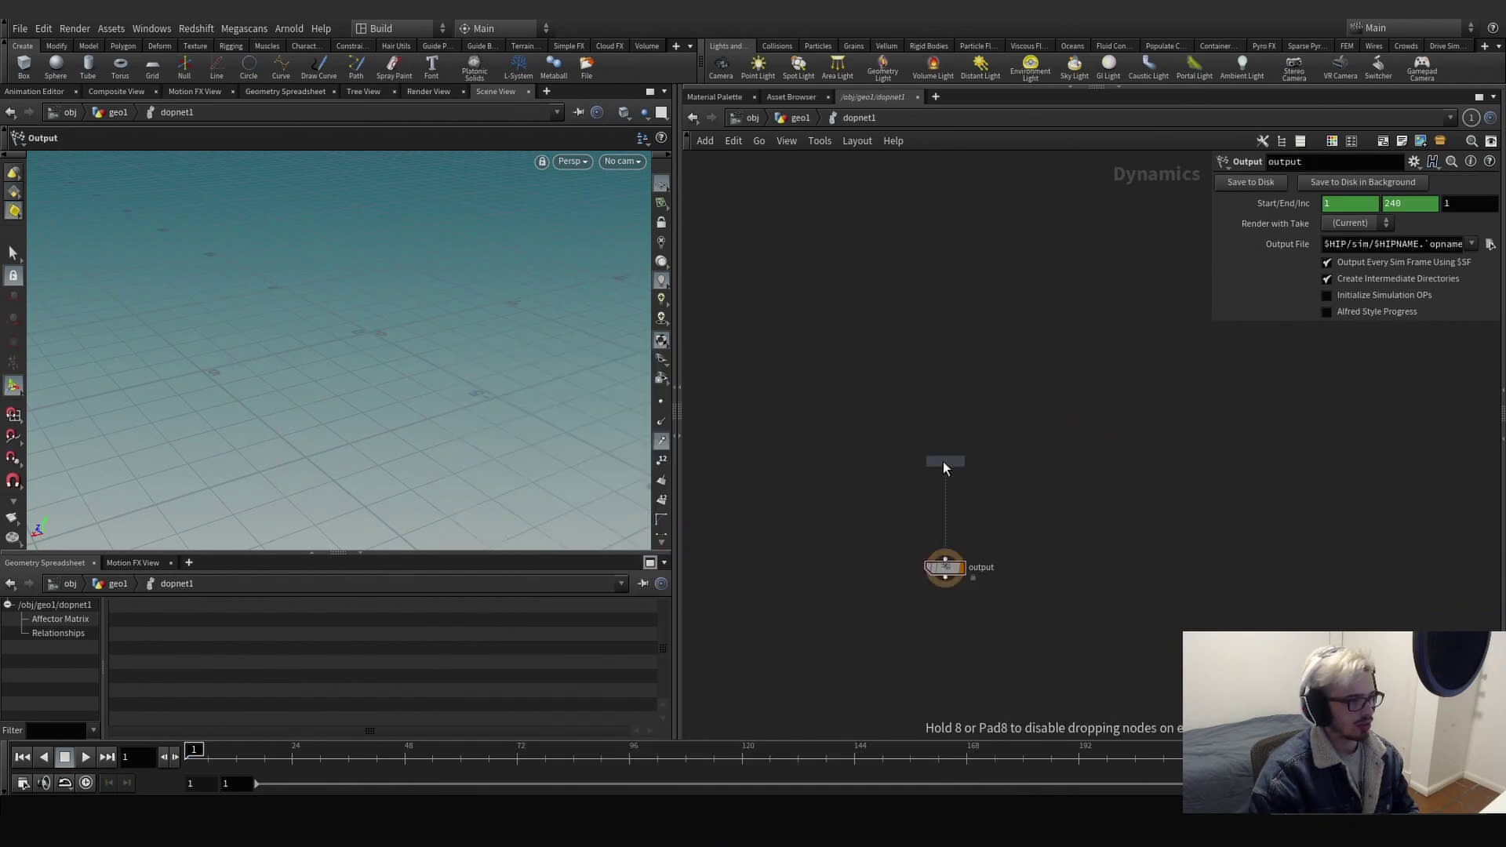
click(933, 234)
Align the FLIP Object above the output node and connect it to the output.
scroll(850, 380, down, 2)
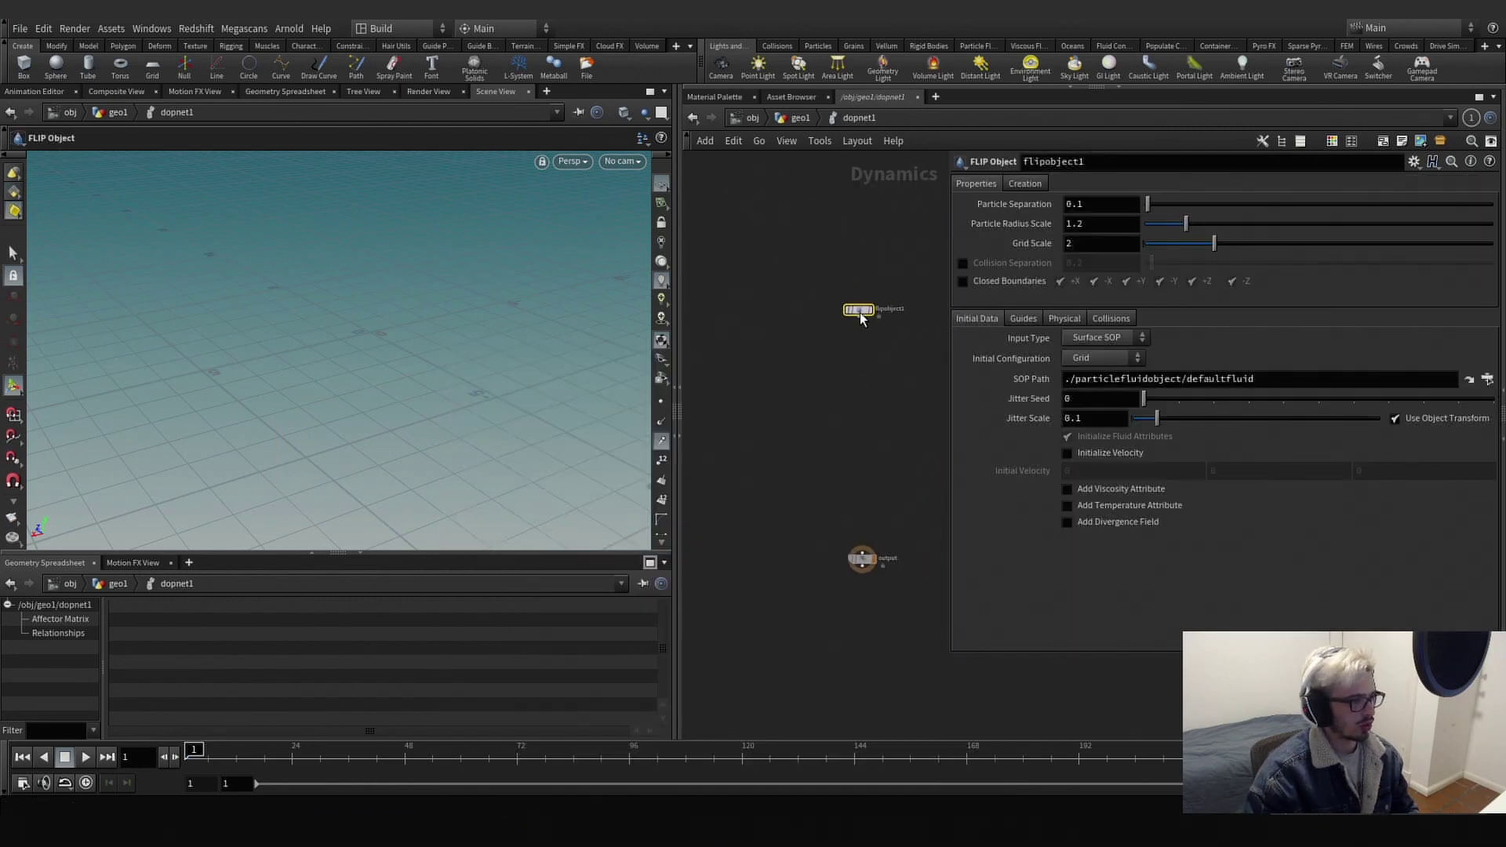
drag(860, 312, 864, 262)
click(862, 265)
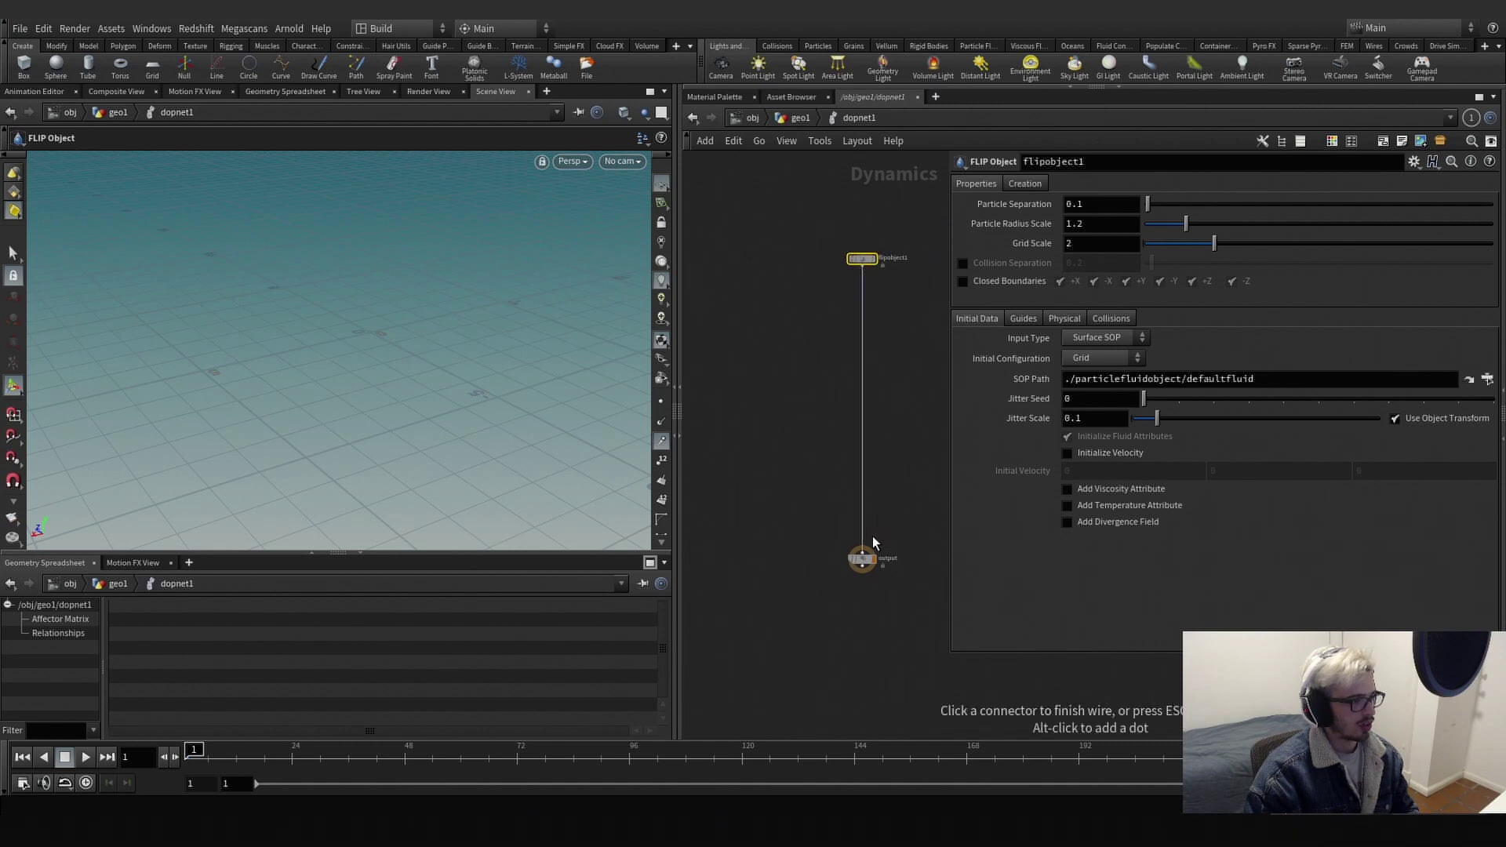
click(869, 543)
Copy the FLIP Object's Particle Separation and paste it as a relative reference into the FLIP Source's Particle Separation.
right_click(990, 210)
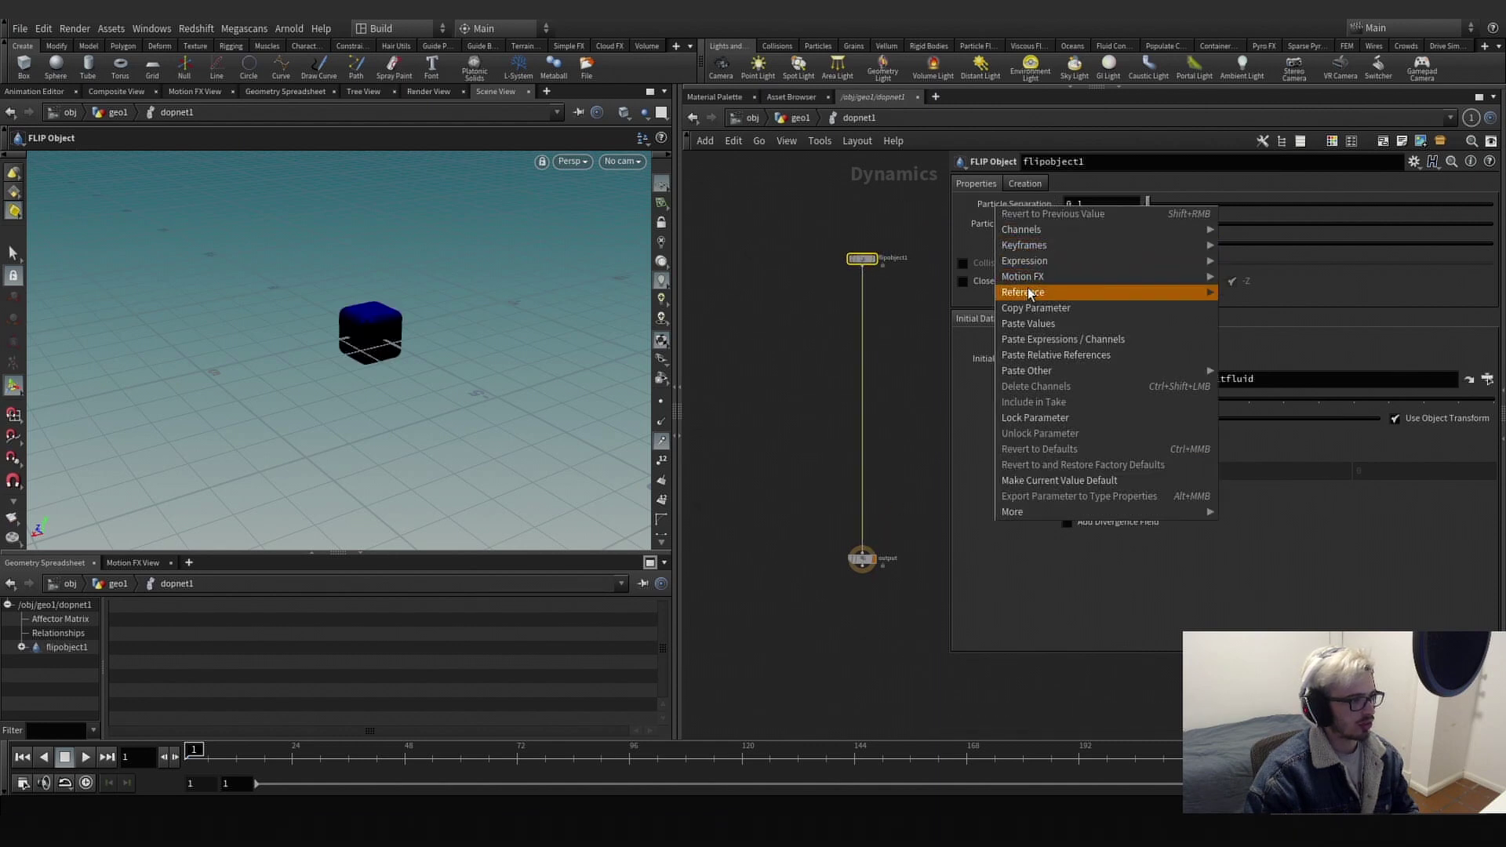
click(800, 120)
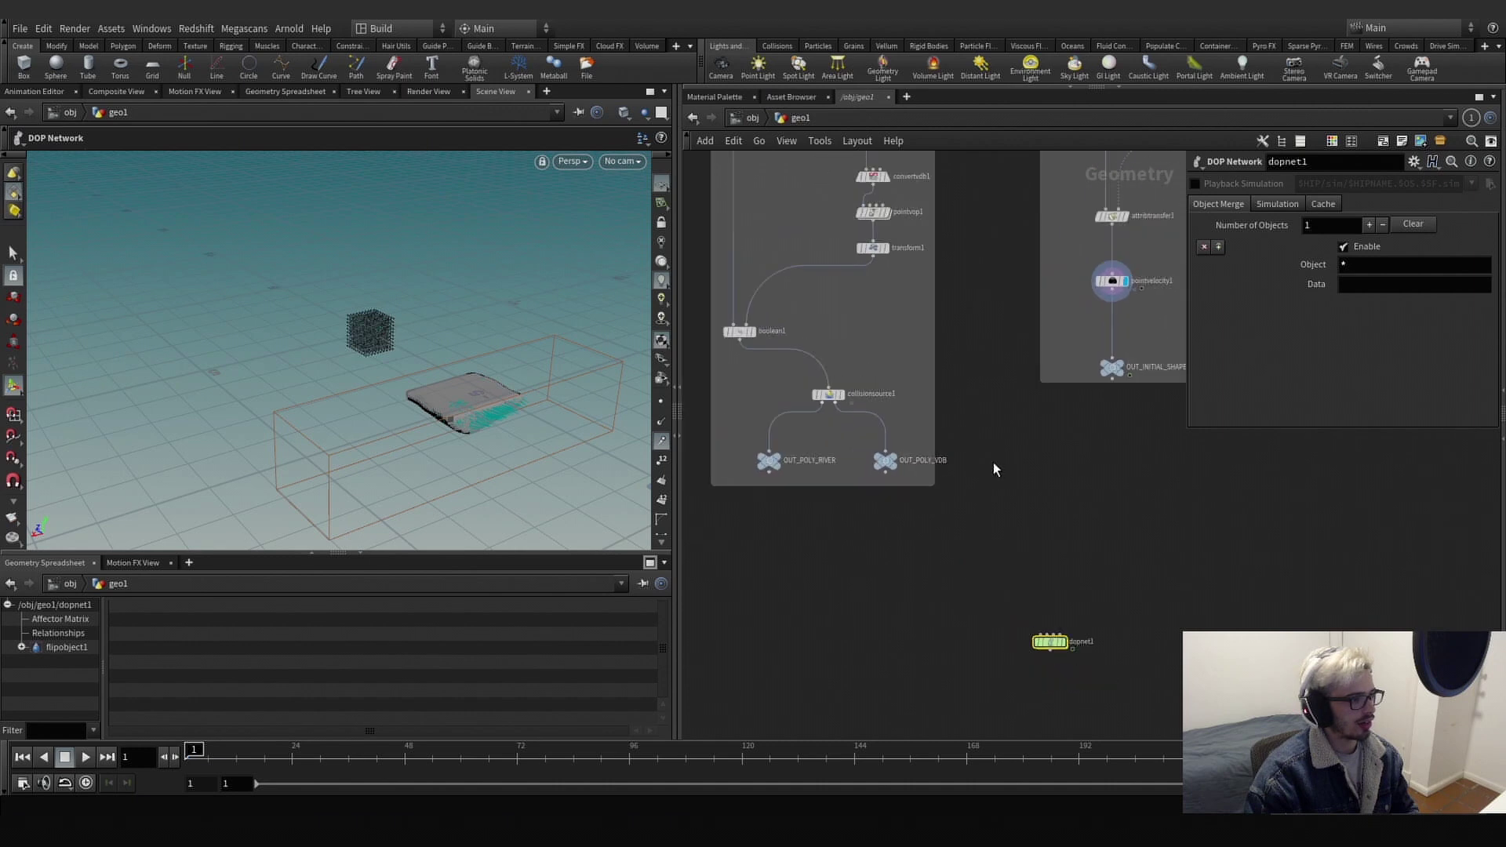
middle_drag(883, 345, 757, 487)
click(950, 227)
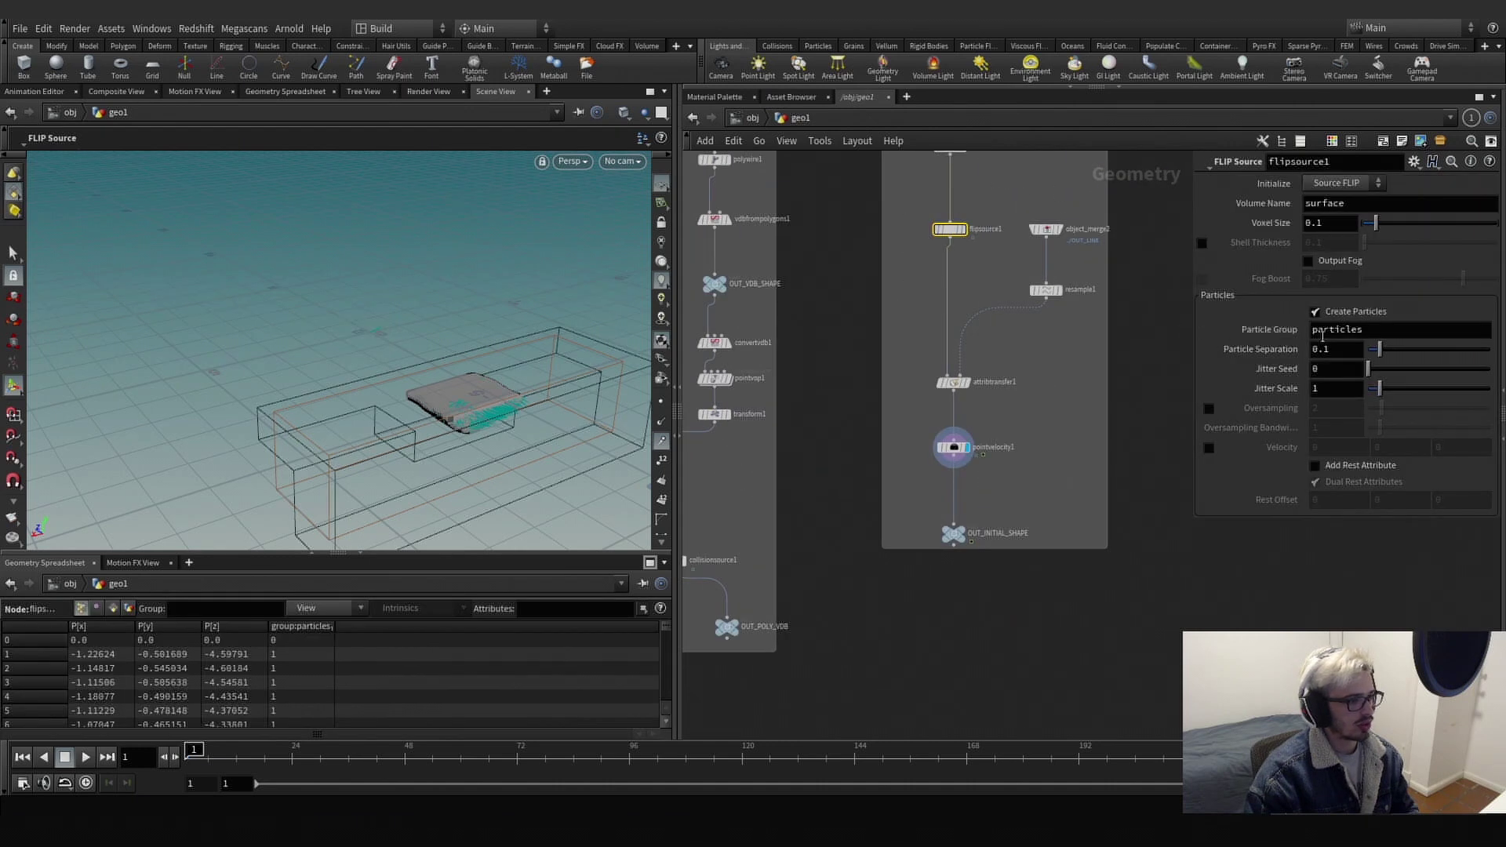
right_click(1290, 358)
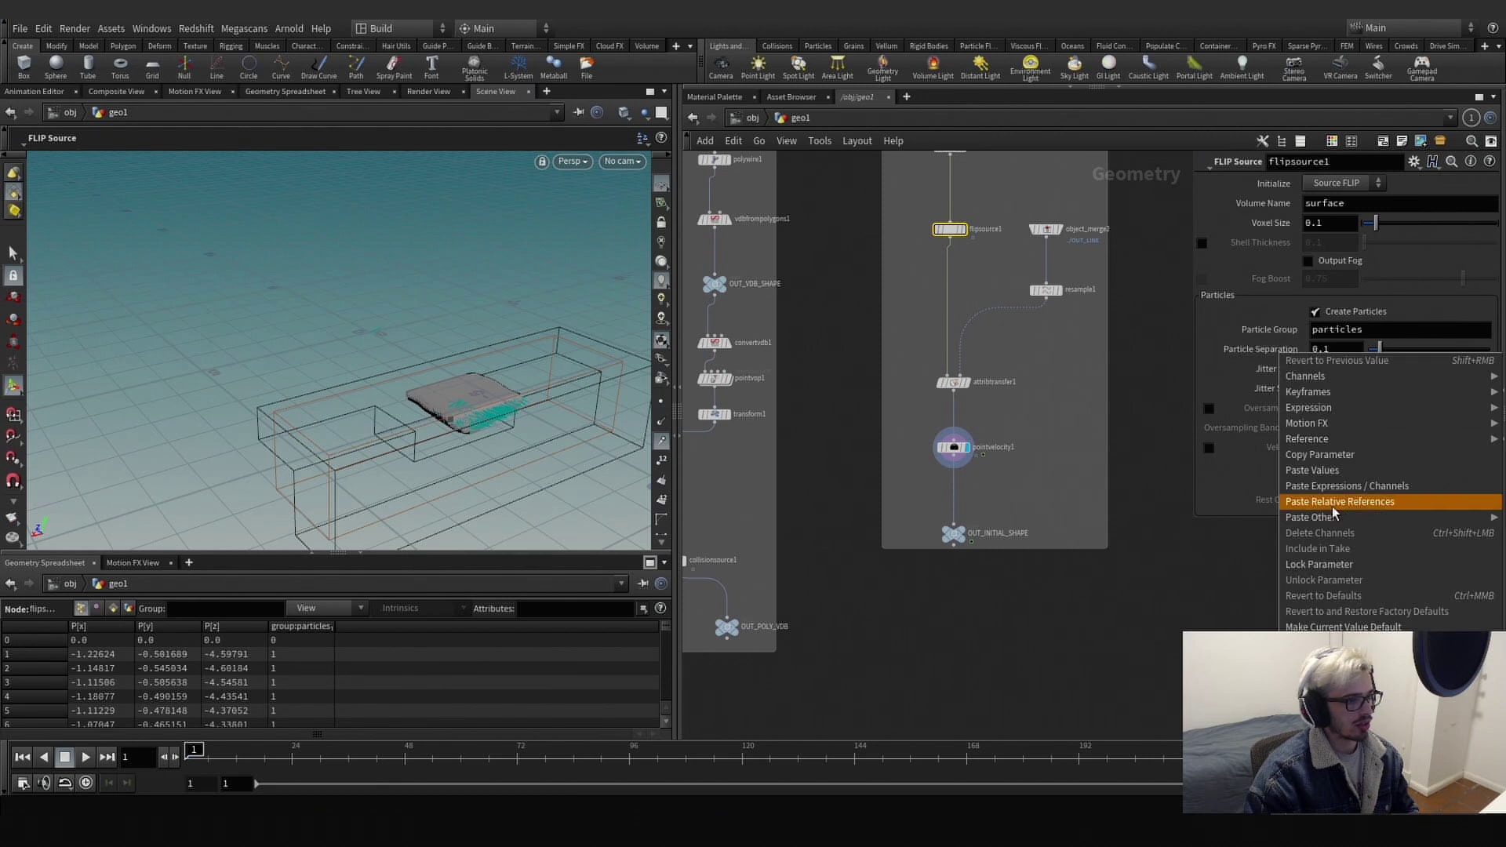
click(1334, 506)
click(1270, 349)
Return to the DOP Network and set the FLIP Object's Particle Separation to 0.8.
scroll(1090, 626, down, 3)
middle_drag(1089, 627, 1035, 382)
double_click(905, 530)
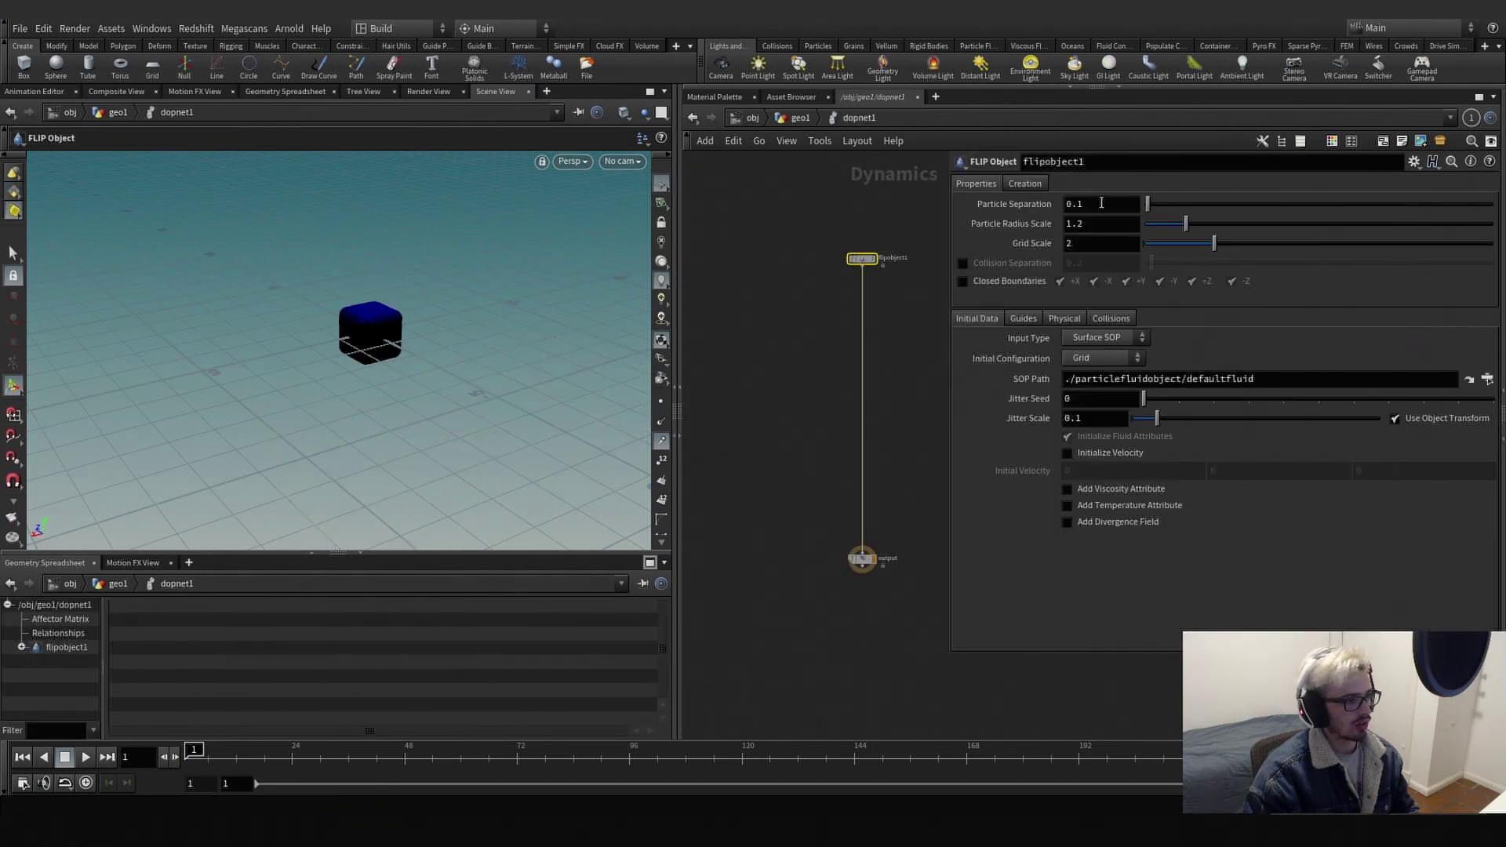
key(Return)
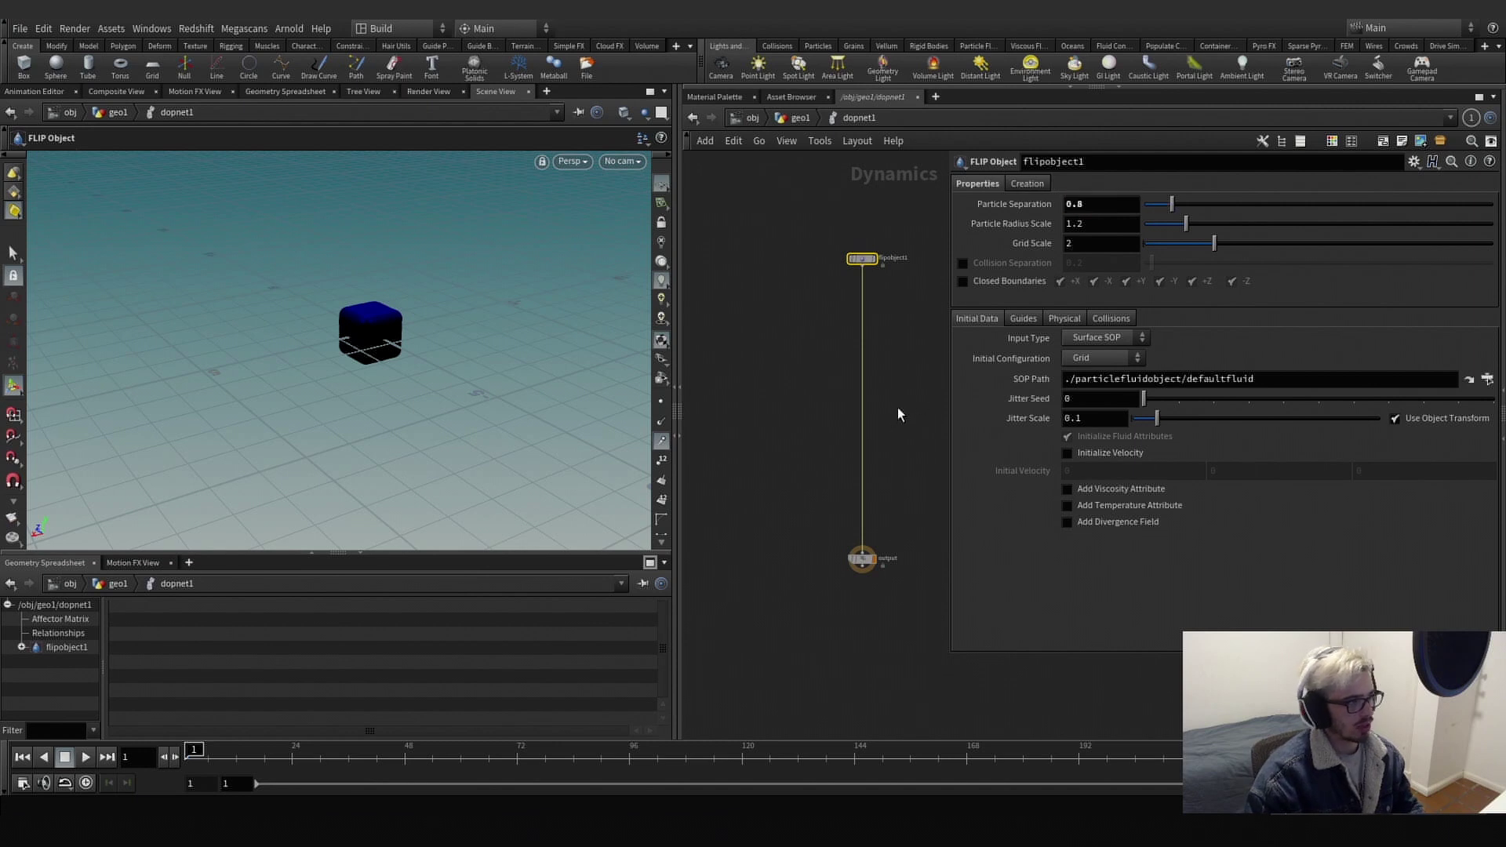
Clear the default SOP Path of the FLIP Object.
drag(842, 242, 841, 240)
drag(1273, 380, 931, 381)
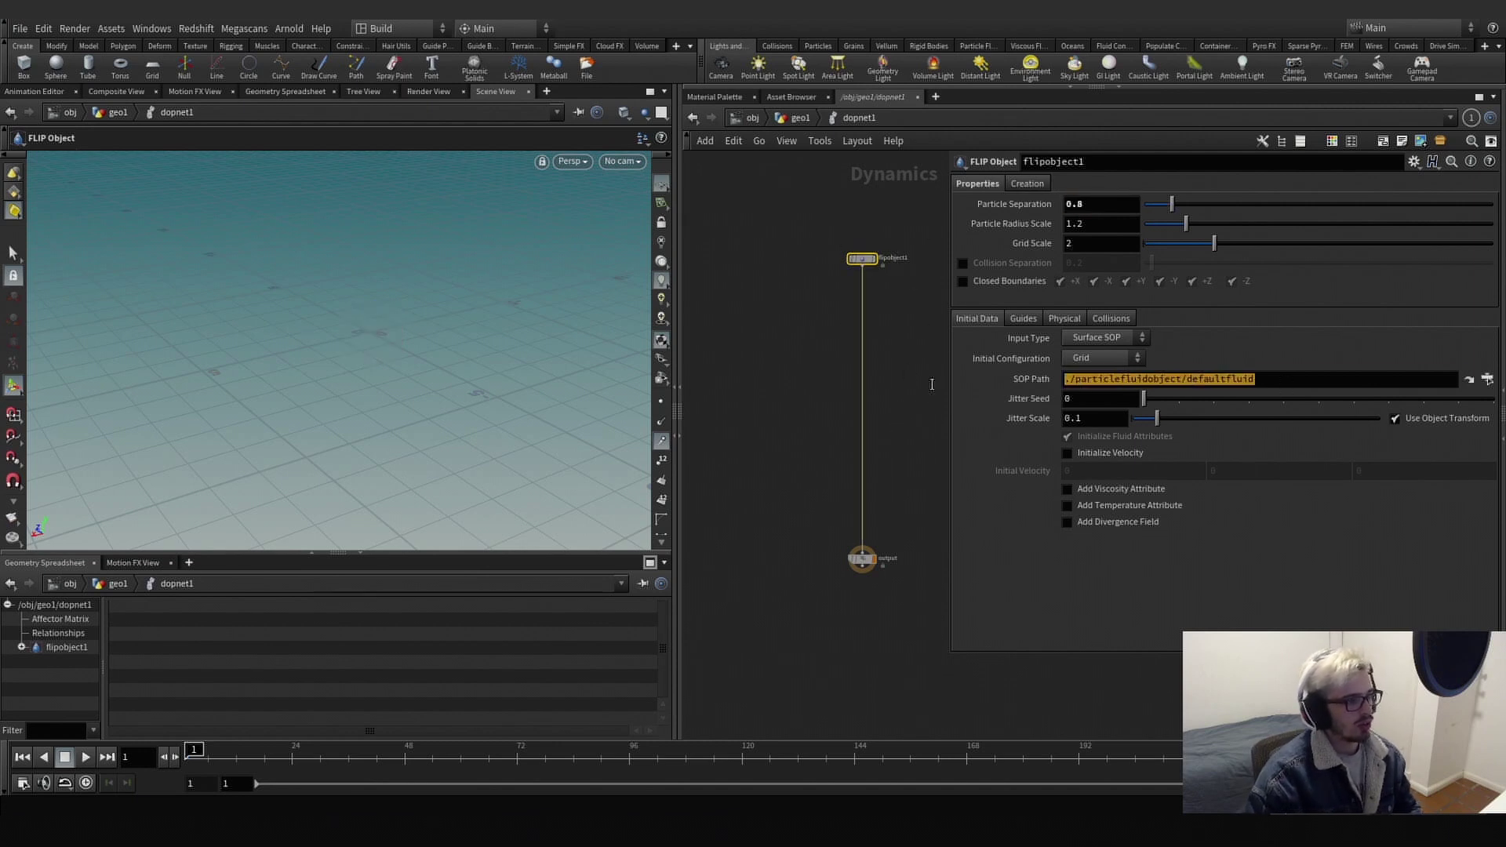
key(BackSpace)
key(Return)
Add a FLIP Solver and insert it between the FLIP Object and the output node.
key(Tab)
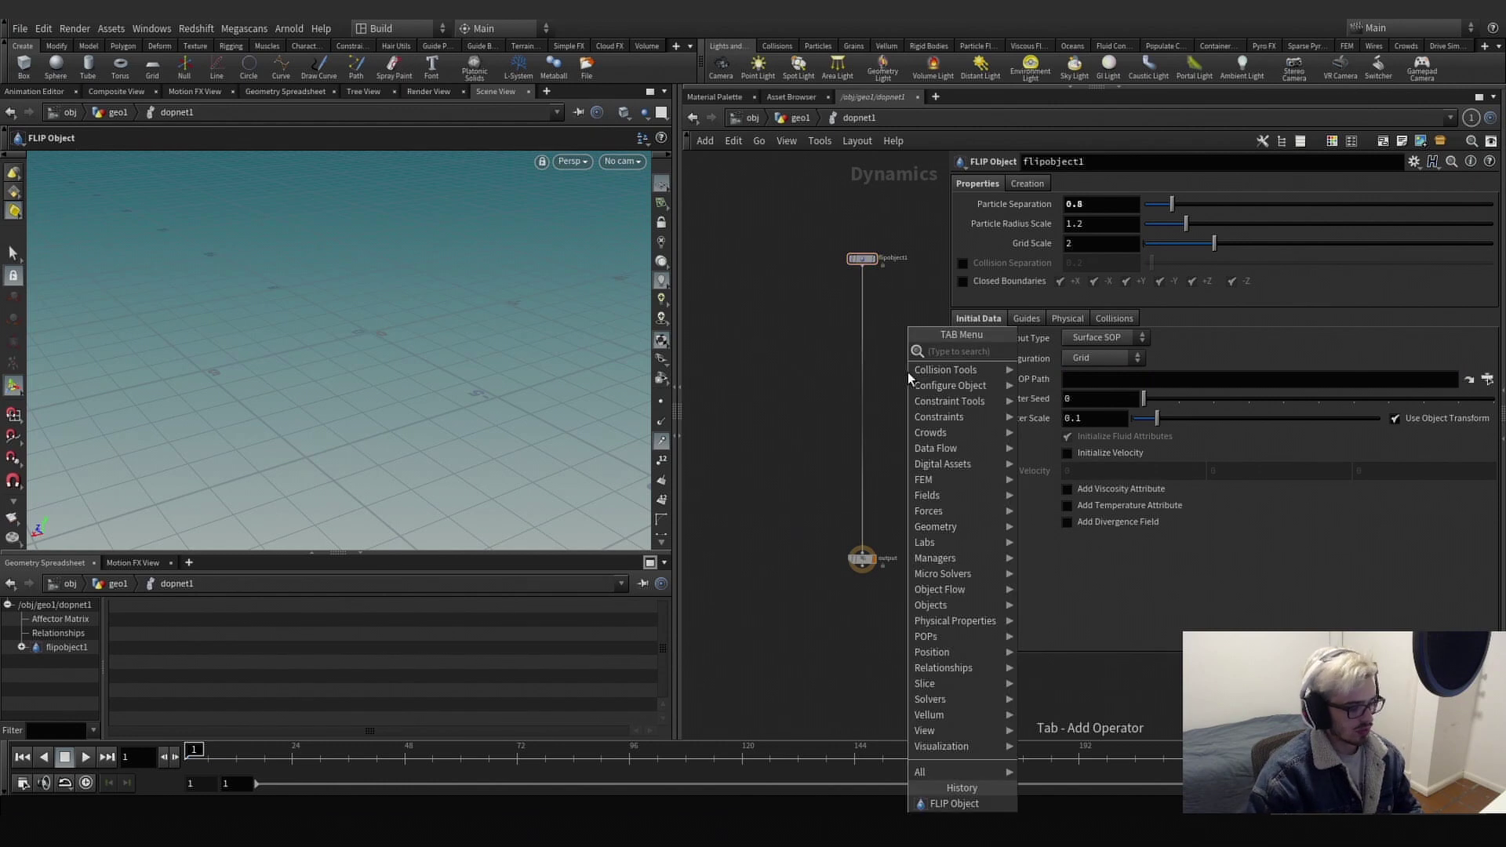
text(flip s)
key(Return)
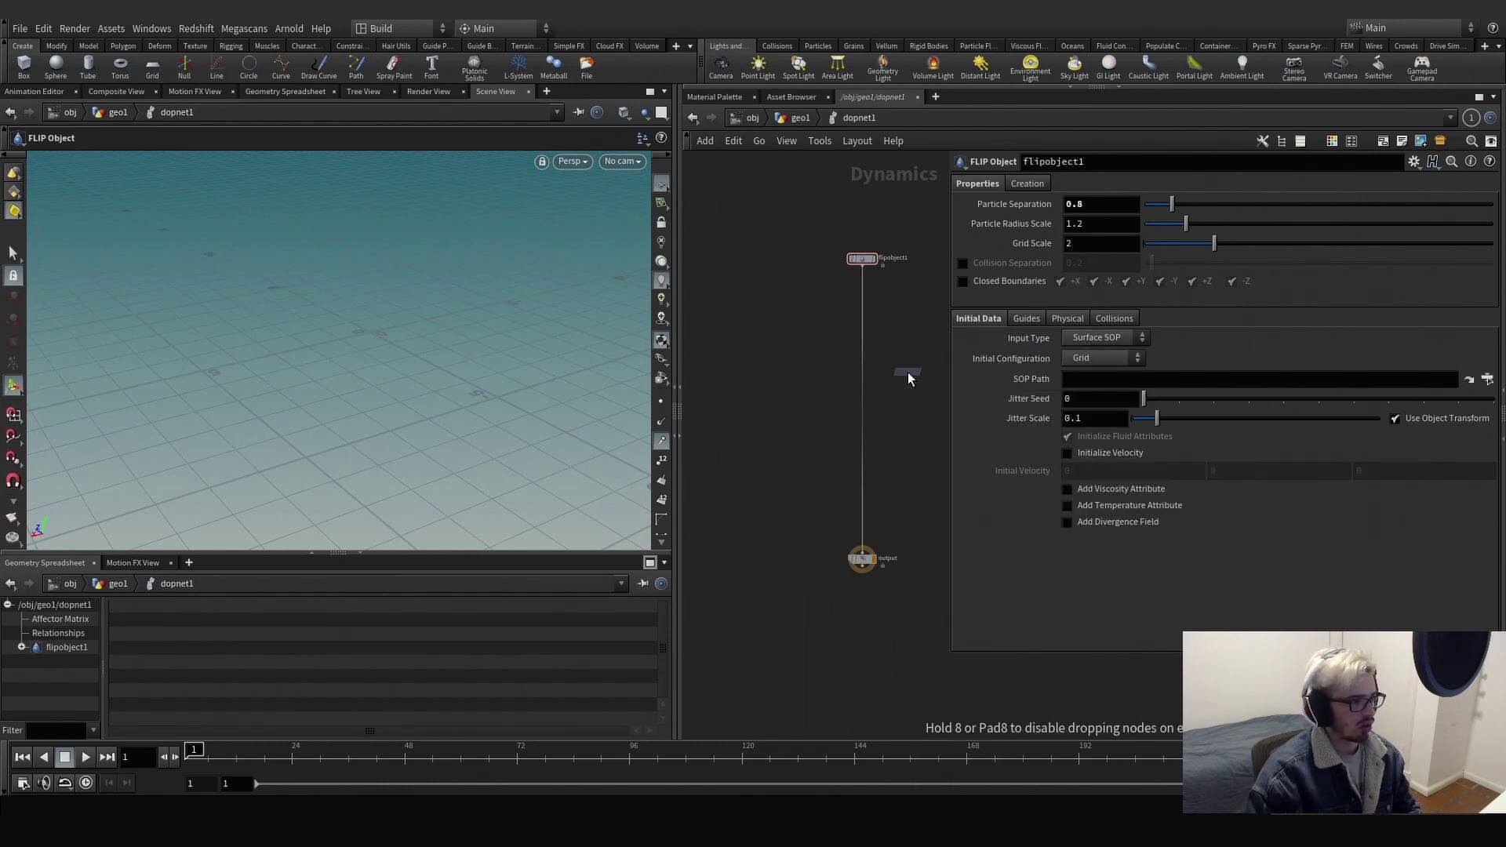
click(882, 375)
drag(883, 375, 862, 386)
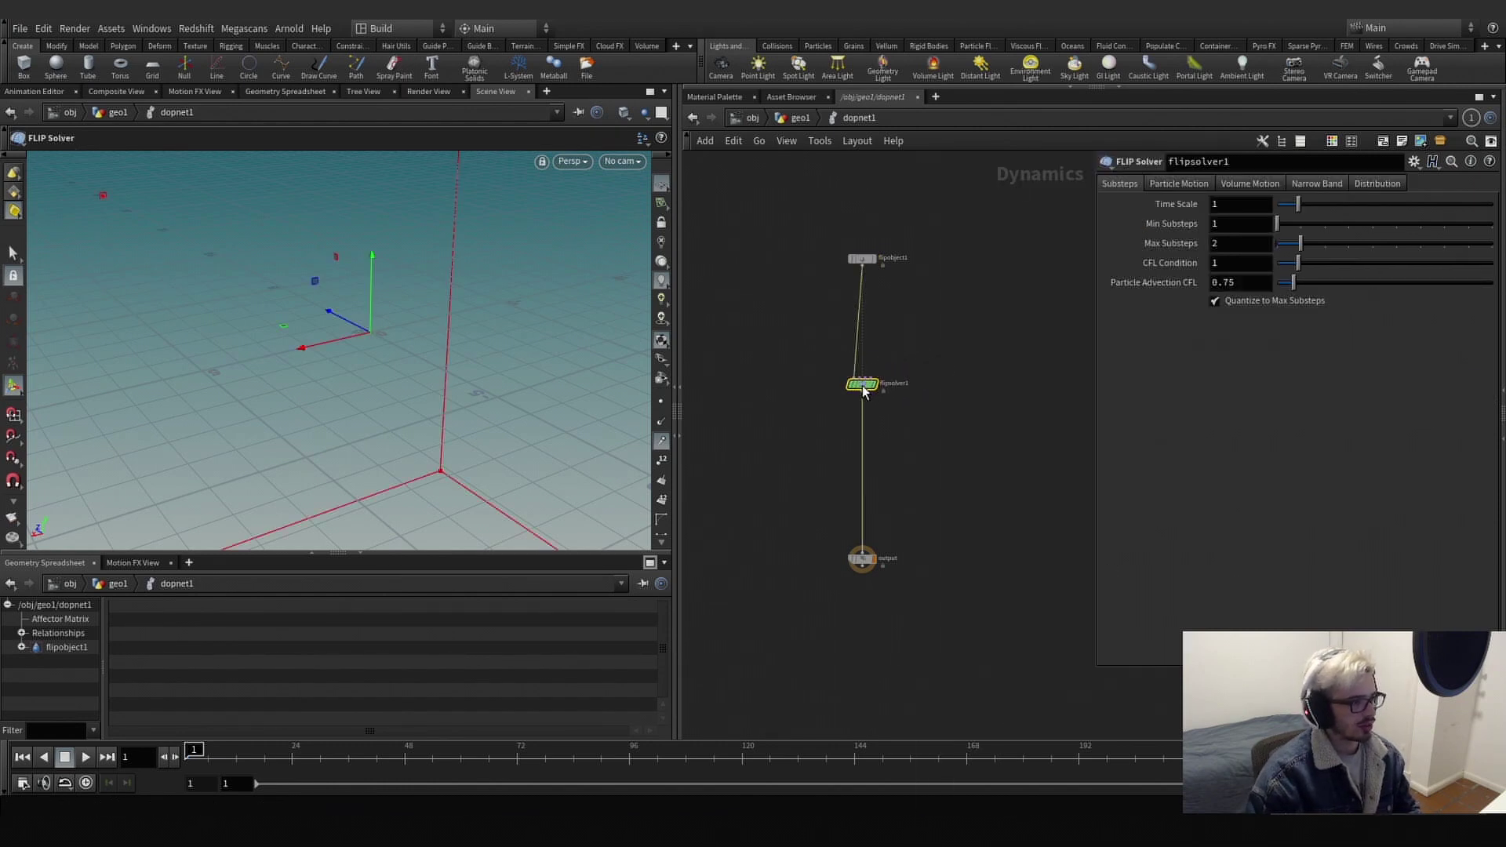
Set the FLIP Object's SOP Path to /obj/geo1/OUT_INITIAL_SHAPE.
drag(939, 313, 788, 221)
click(1466, 380)
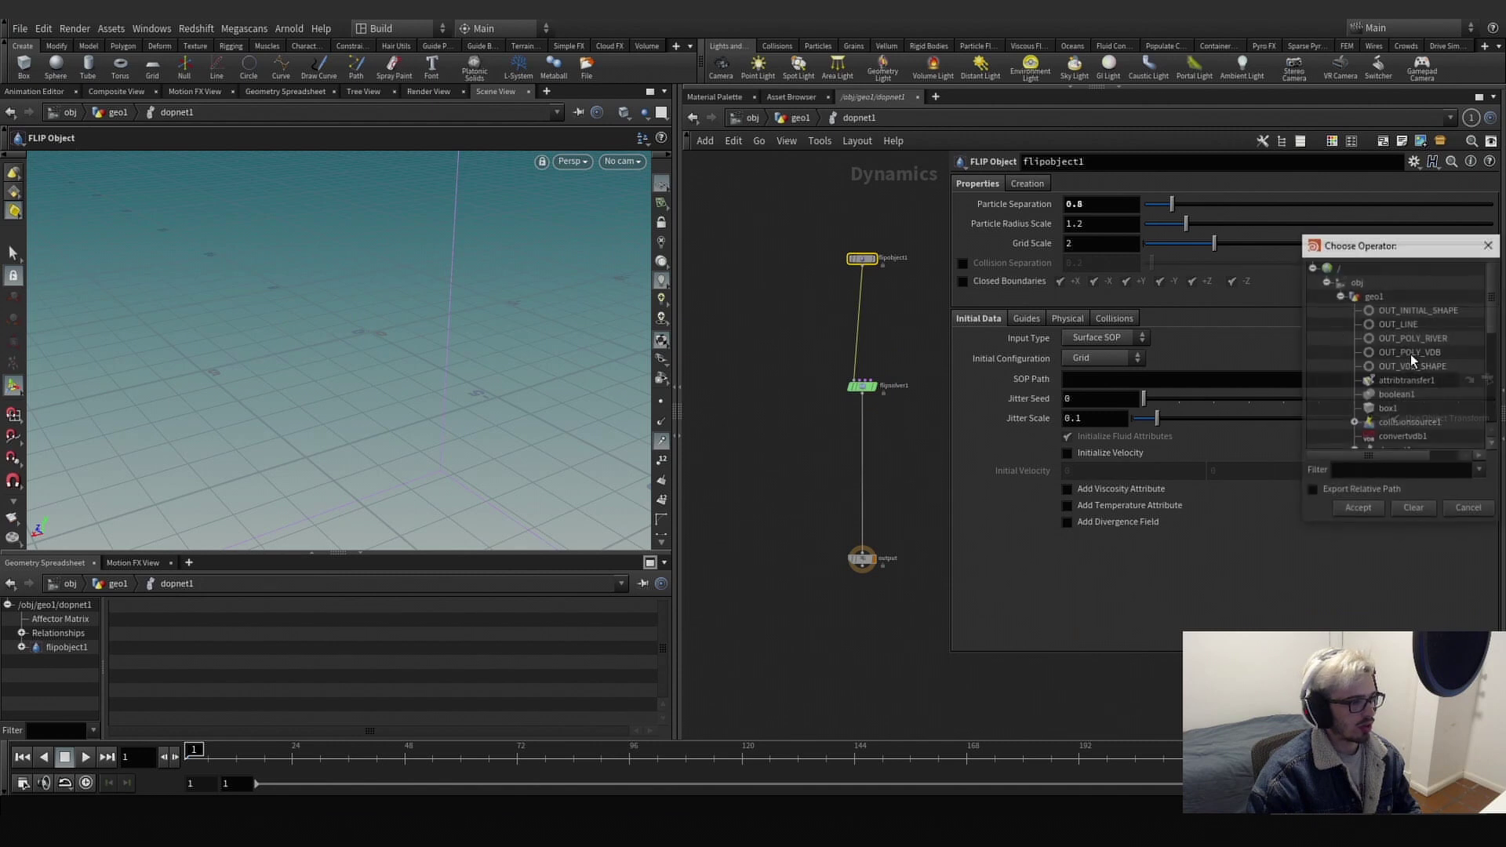
click(1409, 312)
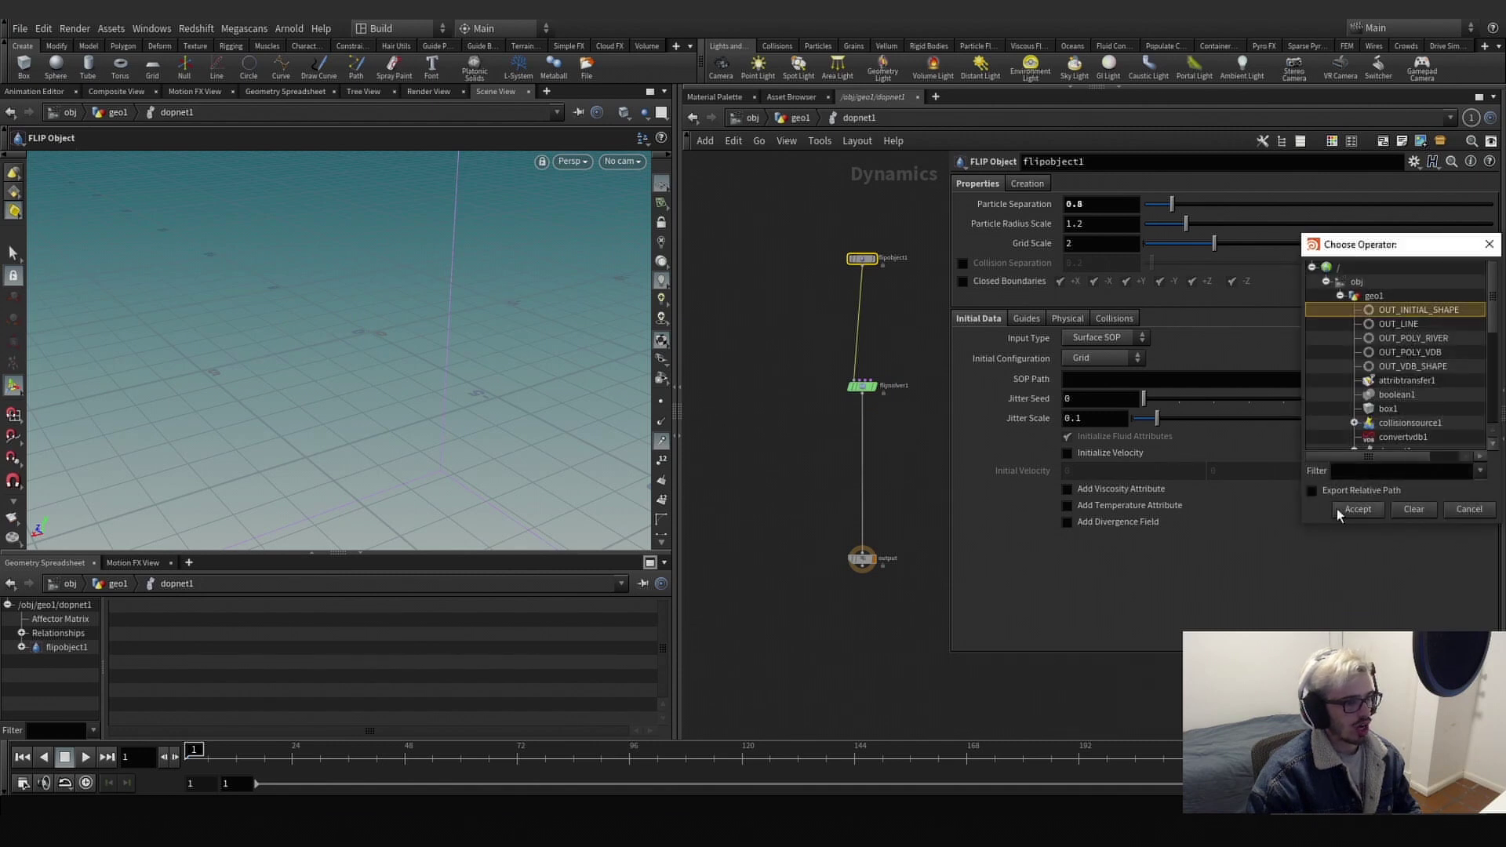
click(1348, 509)
key(h)
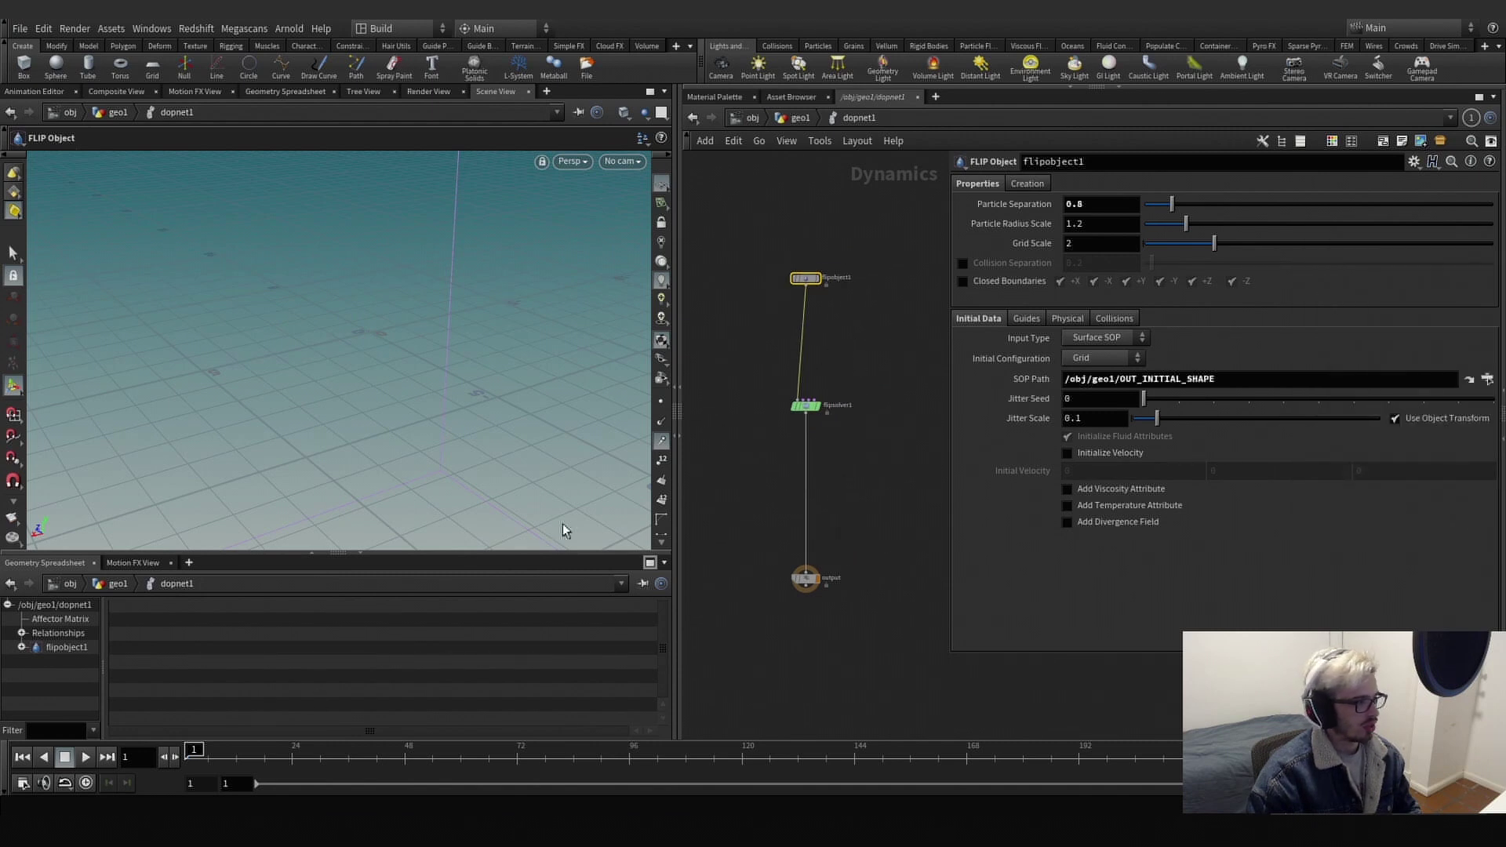
Play the simulation and check whether the fluid particles appear in the viewport.
alt+scroll(504, 361, down, 8)
alt+middle_drag(496, 363, 396, 368)
alt+scroll(396, 368, down, 3)
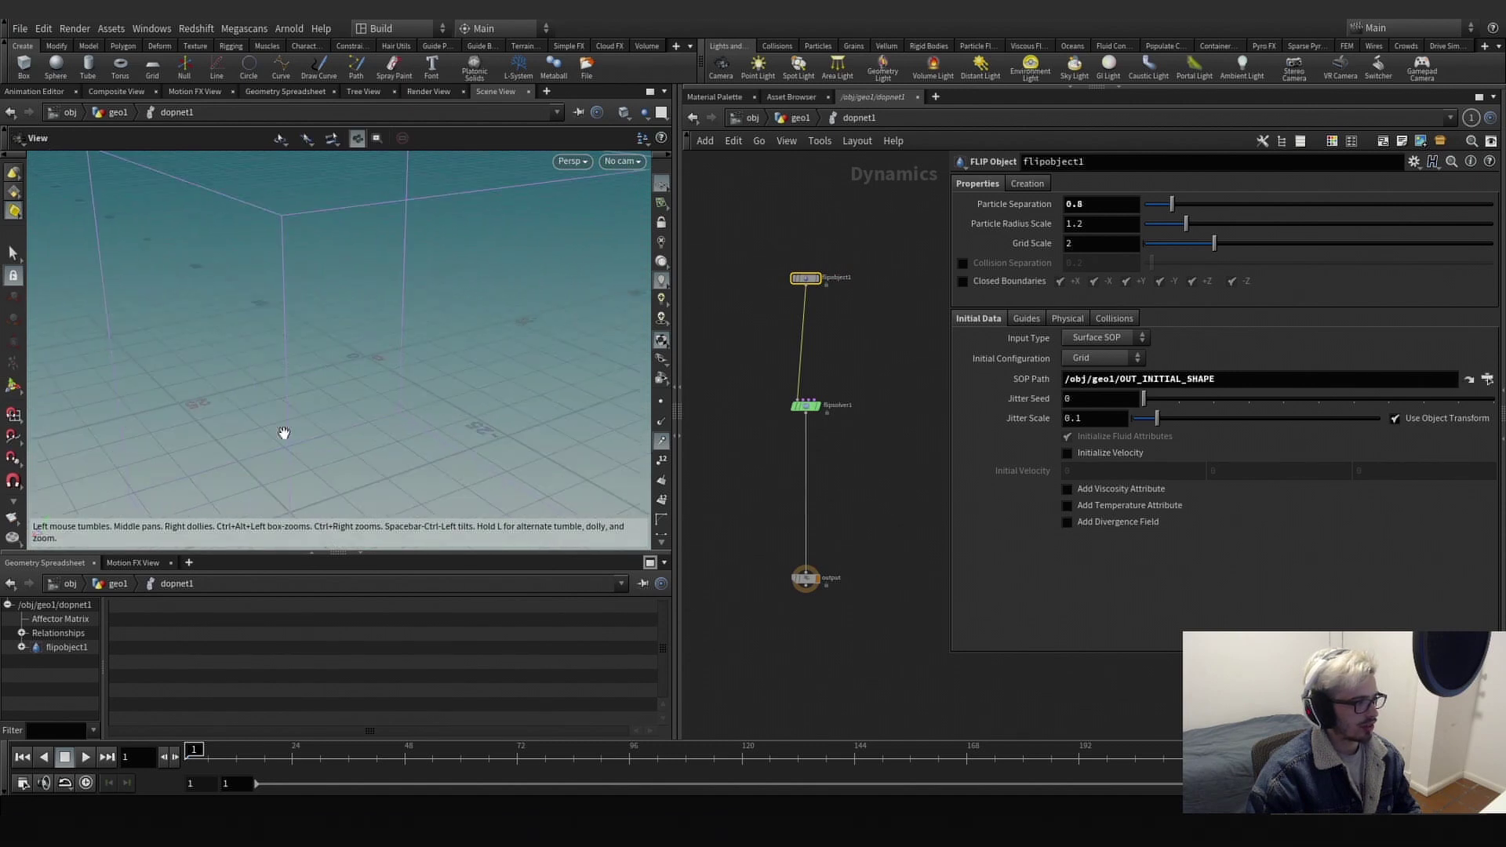
click(86, 757)
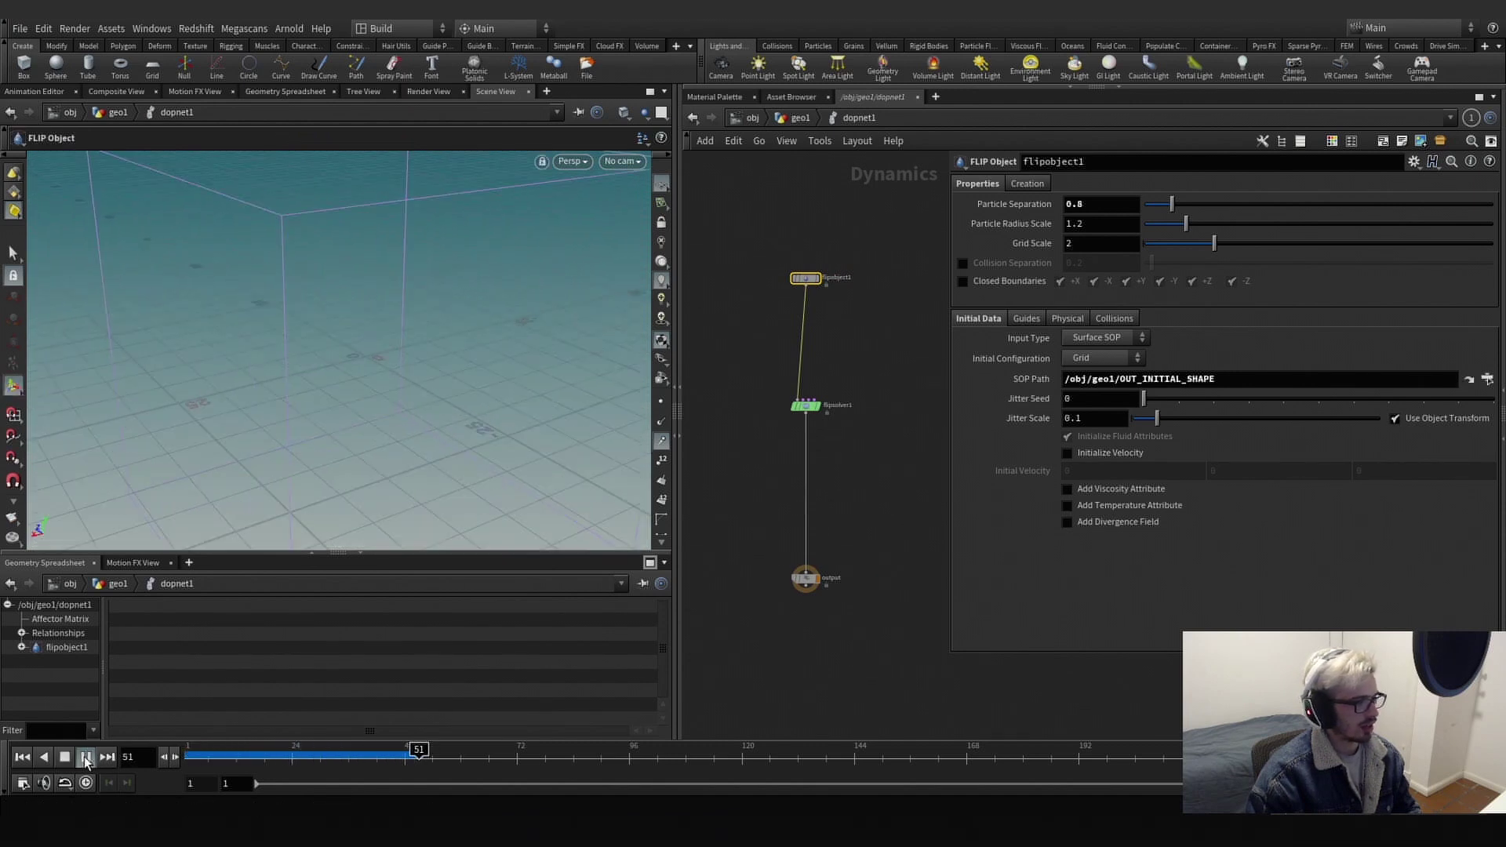
click(89, 757)
Change the FLIP Object's Input Type to Particle Field and return the timeline to frame 1.
click(1091, 338)
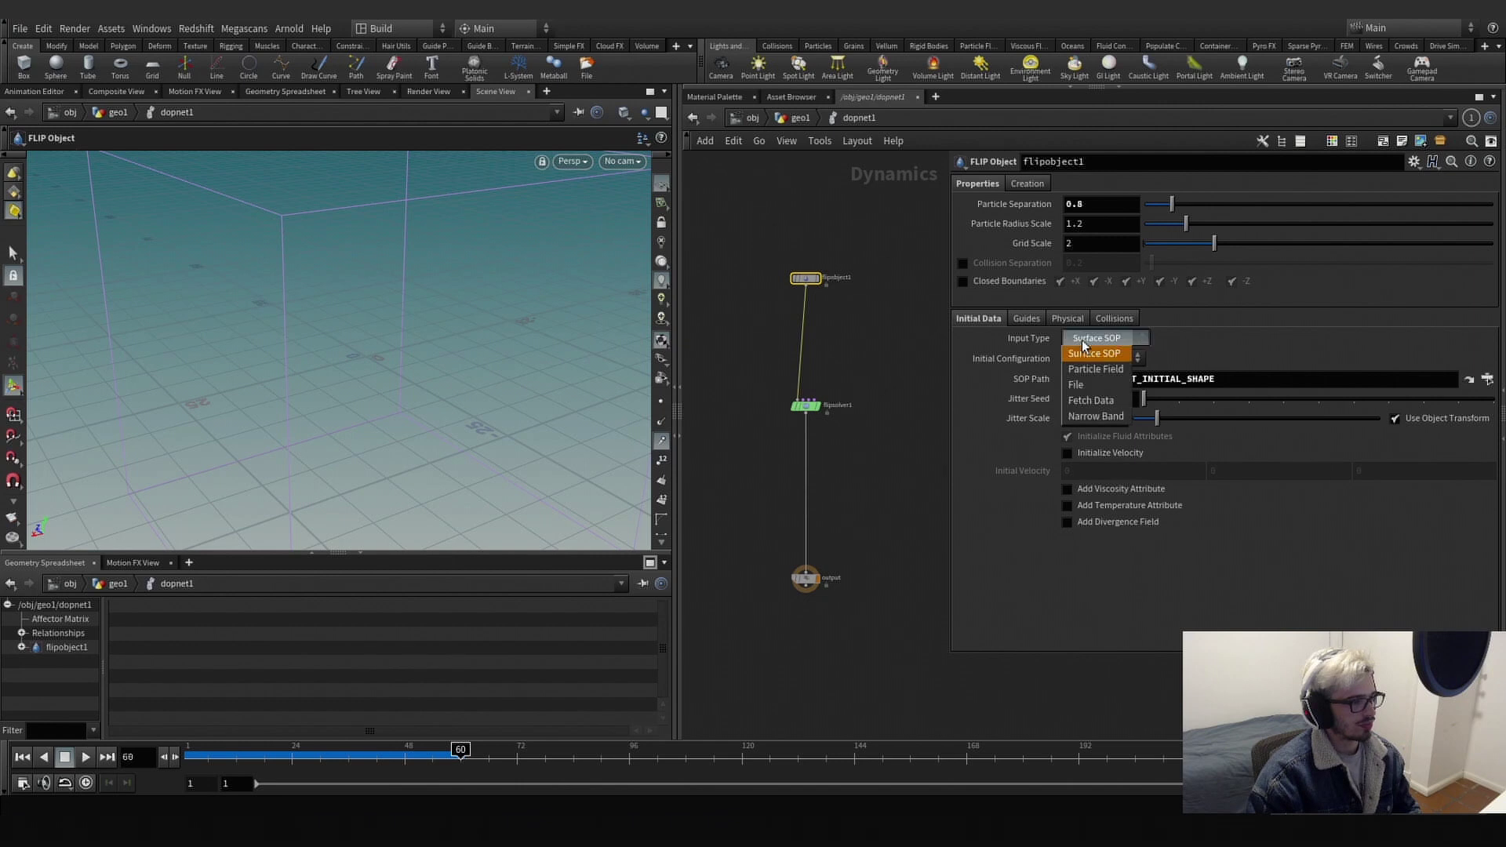
click(1085, 369)
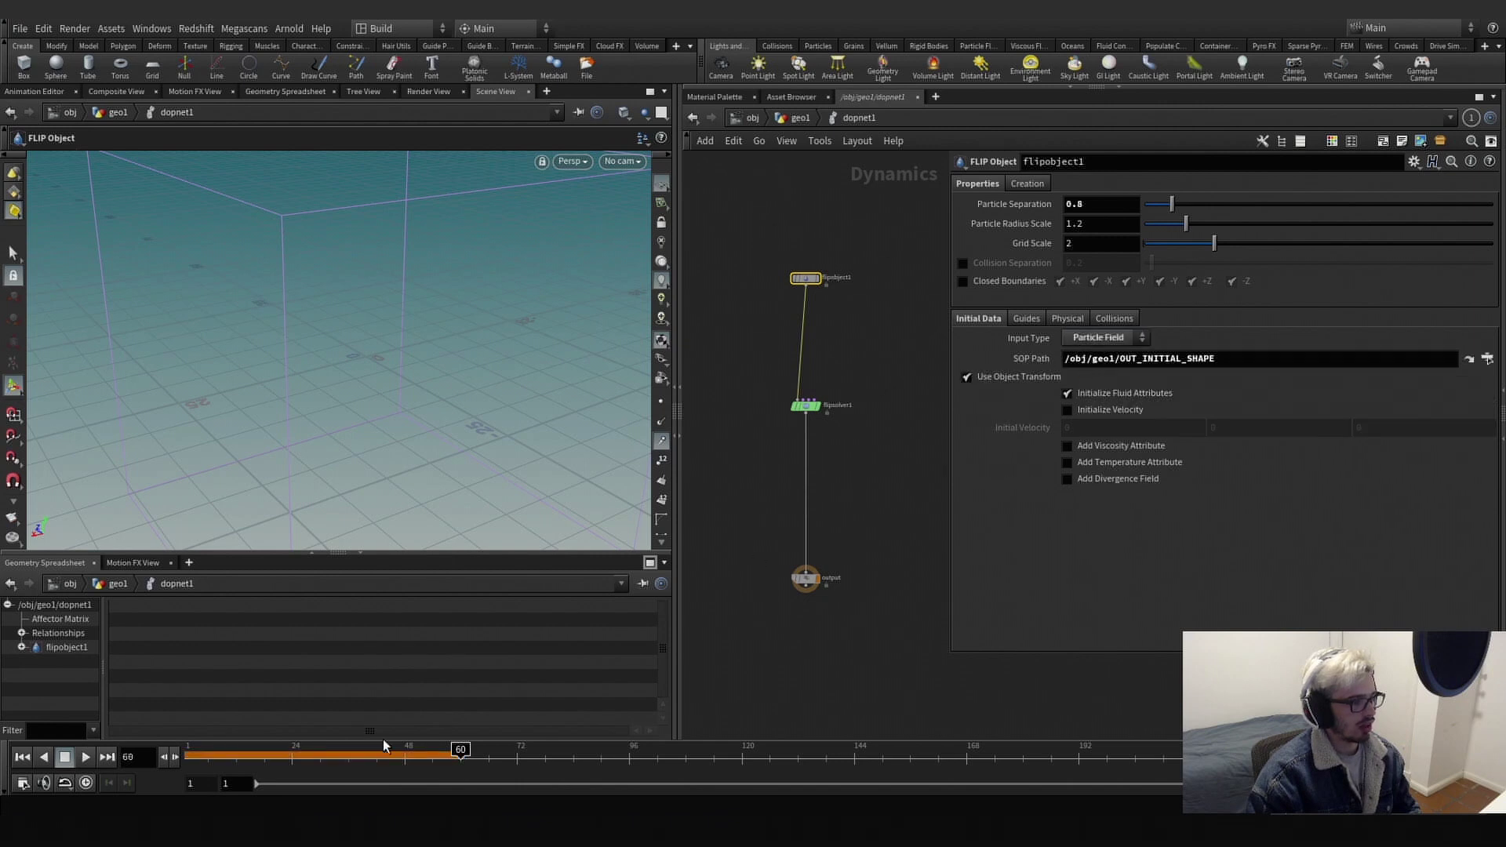
drag(235, 753, 188, 754)
mouse_move(402, 371)
alt+right_down()
mouse_move(365, 361)
mouse_move(419, 352)
alt+right_up()
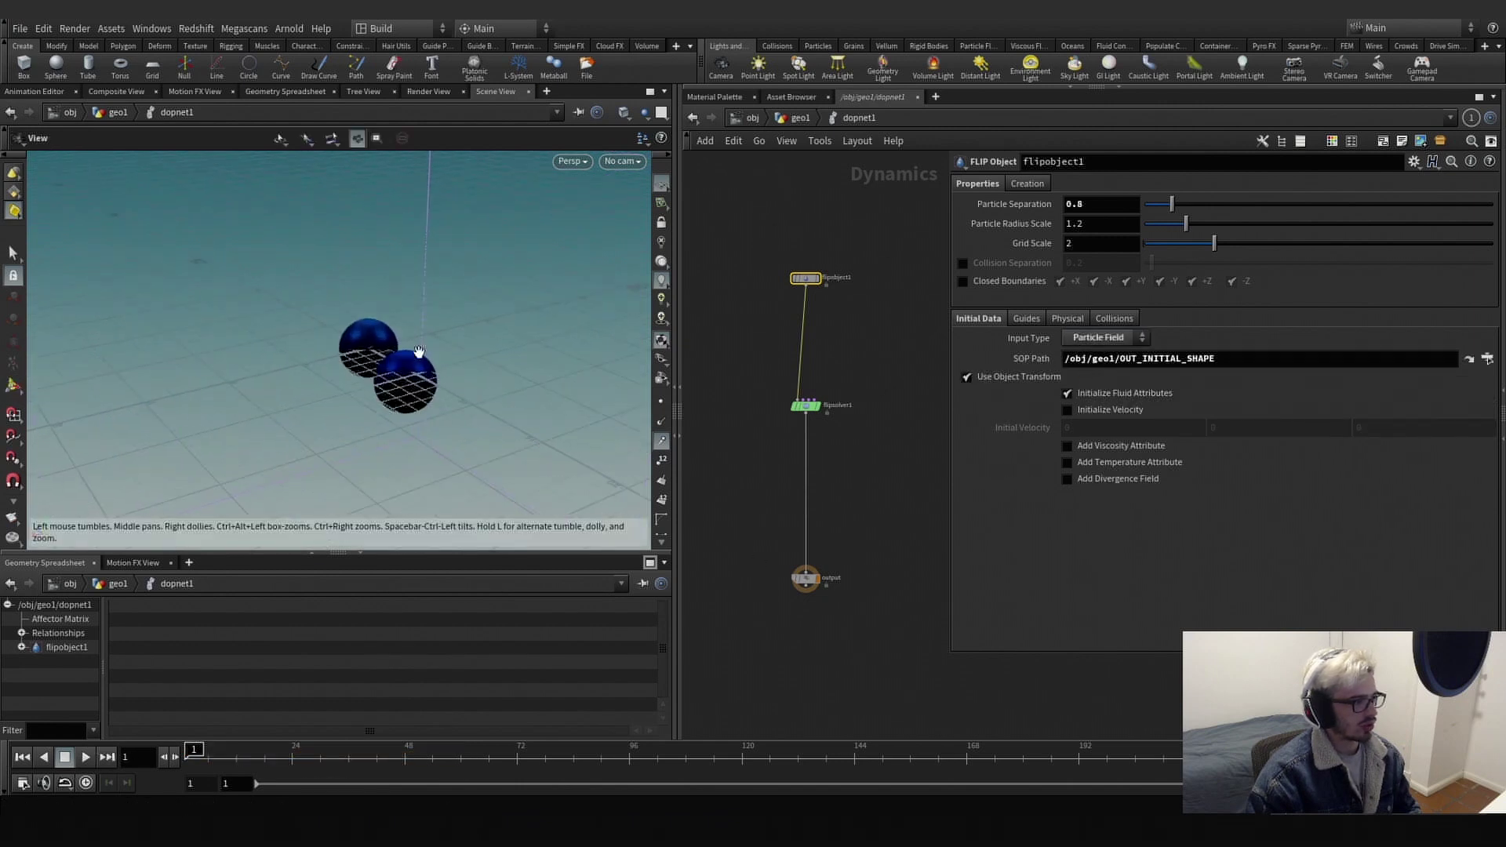
Set the FLIP Object's Particle Separation to 0.4.
drag(866, 335, 829, 309)
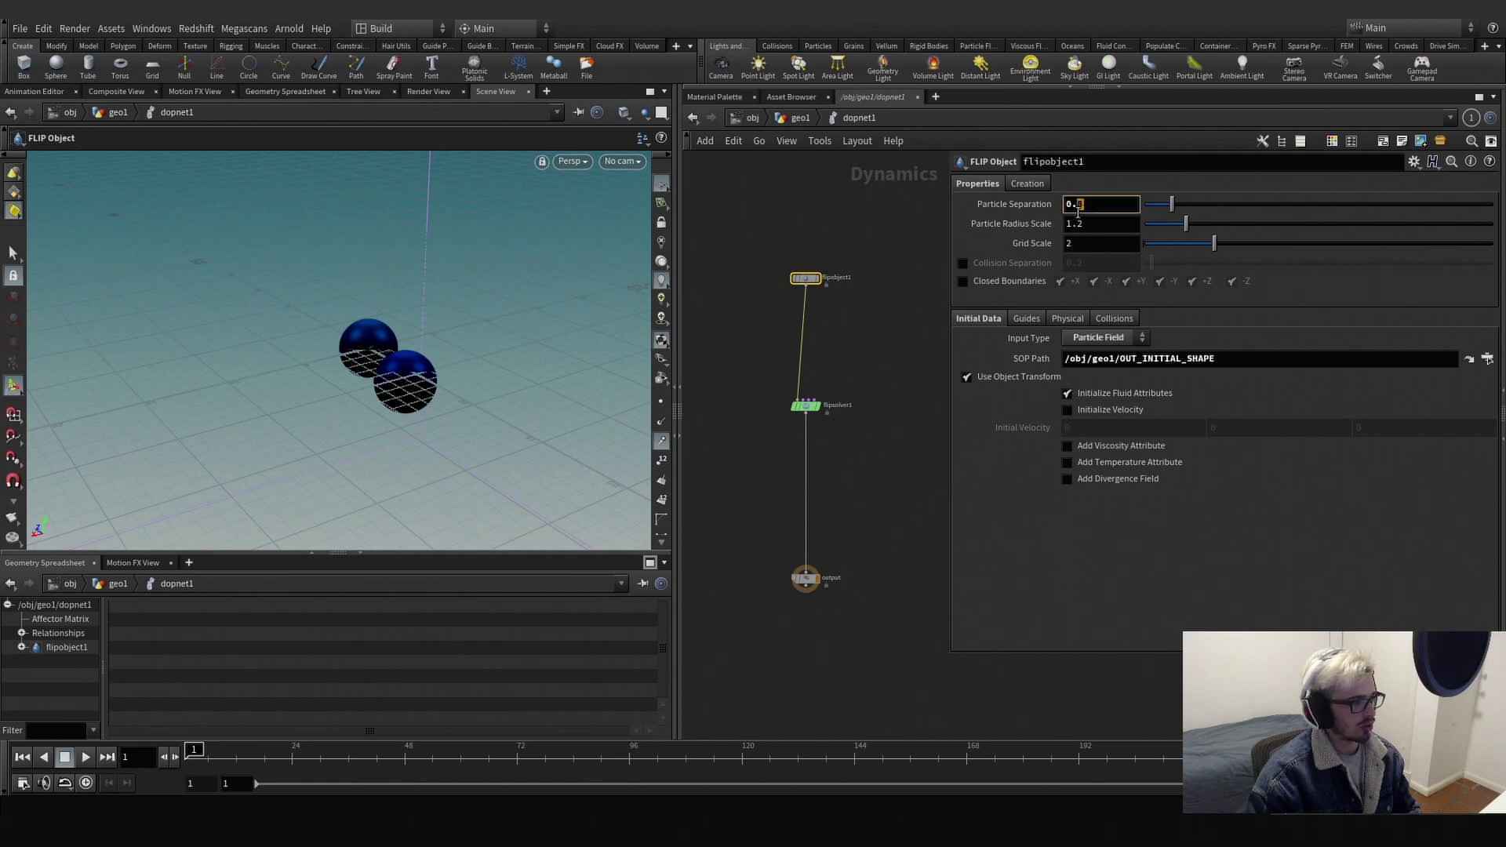
text(4)
key(Return)
alt+drag(496, 397, 451, 384)
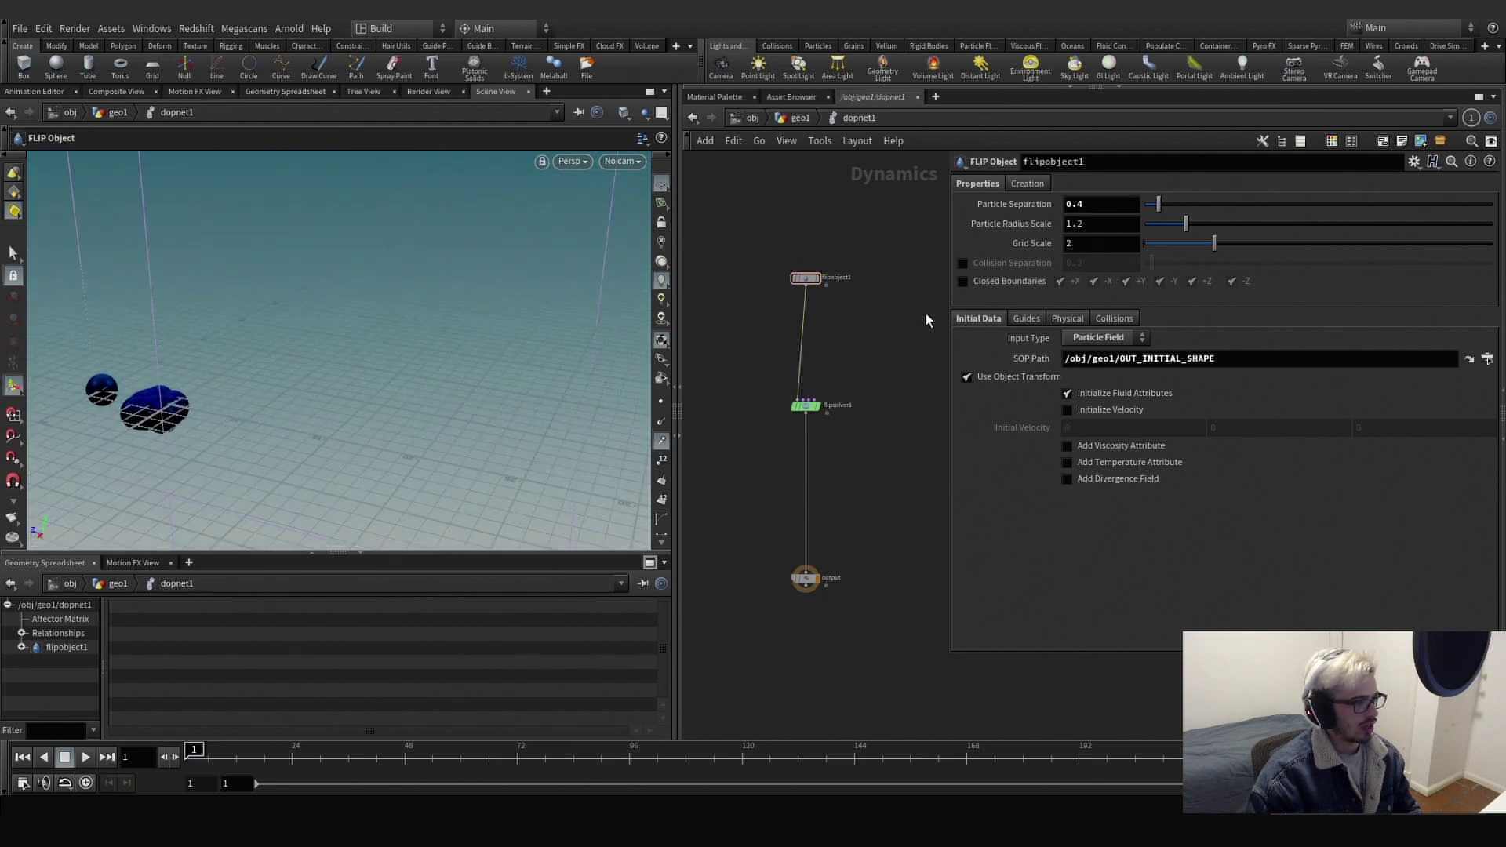
Switch the FLIP Object's particle guide Visualization to Particles.
click(1026, 319)
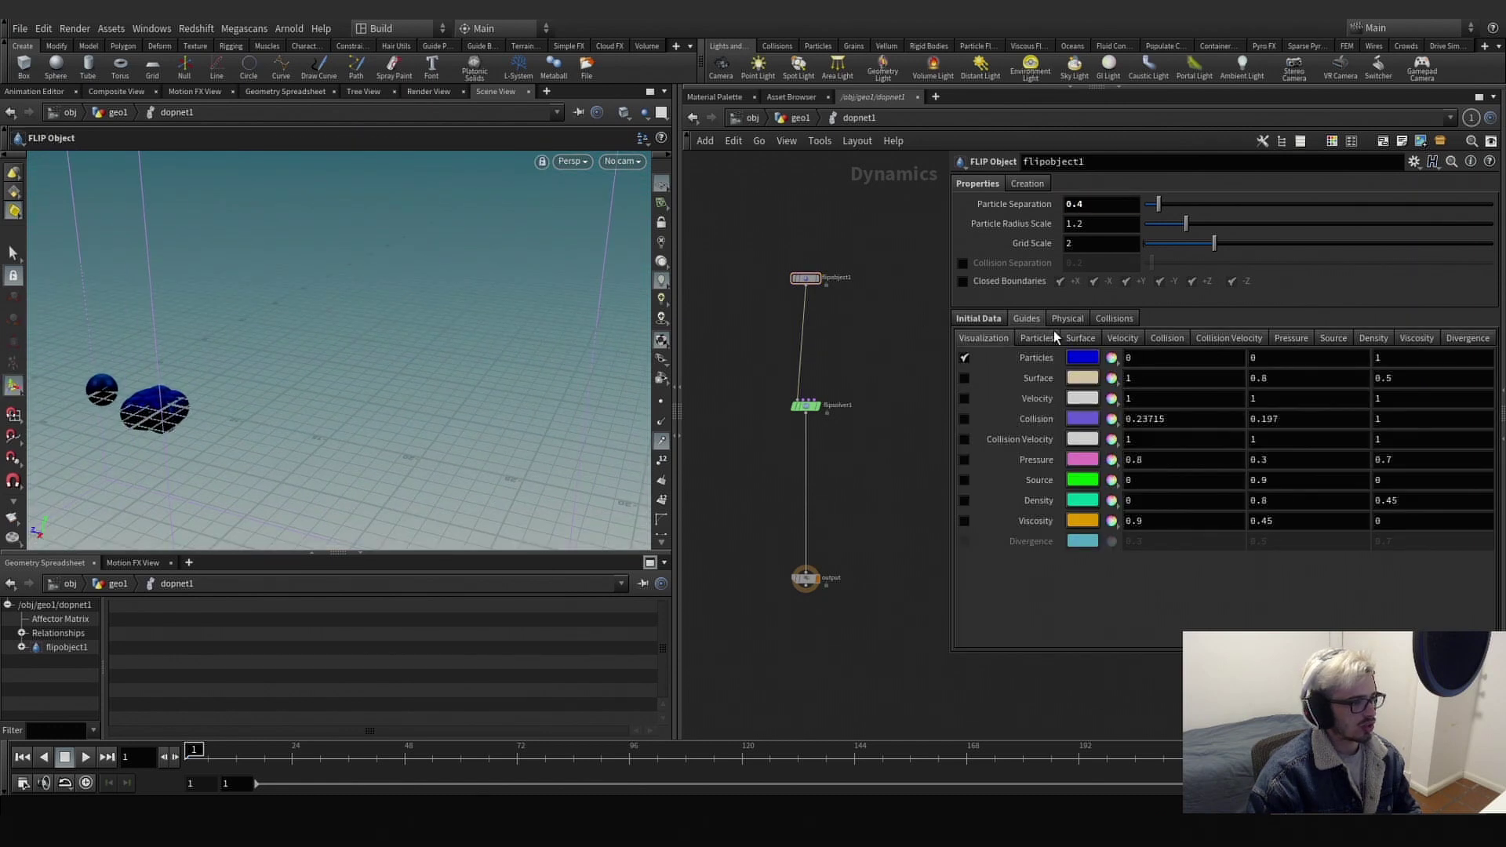
click(1040, 339)
click(1098, 358)
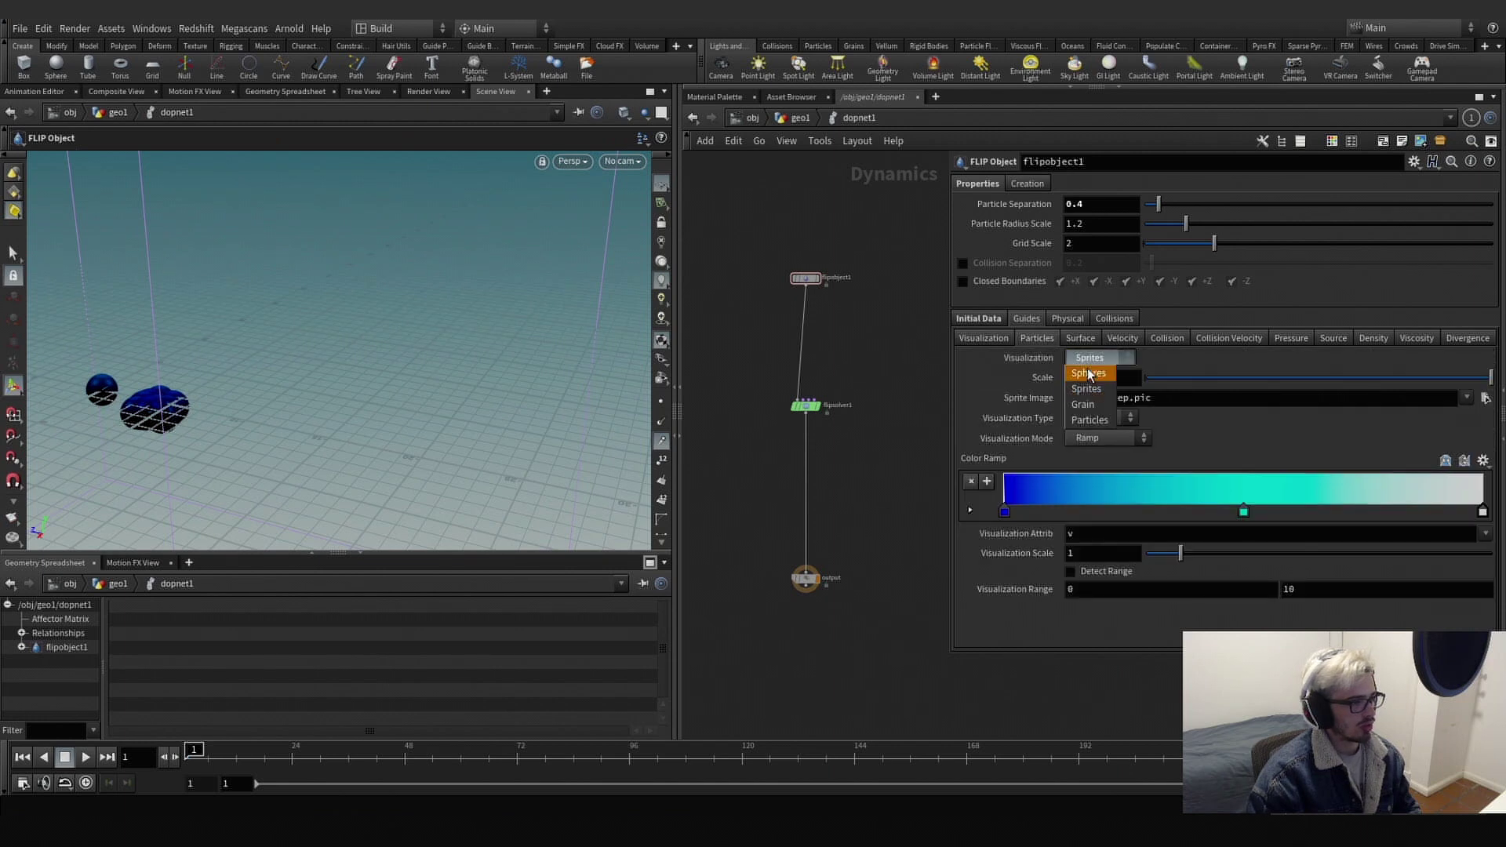
click(1086, 419)
key(Escape)
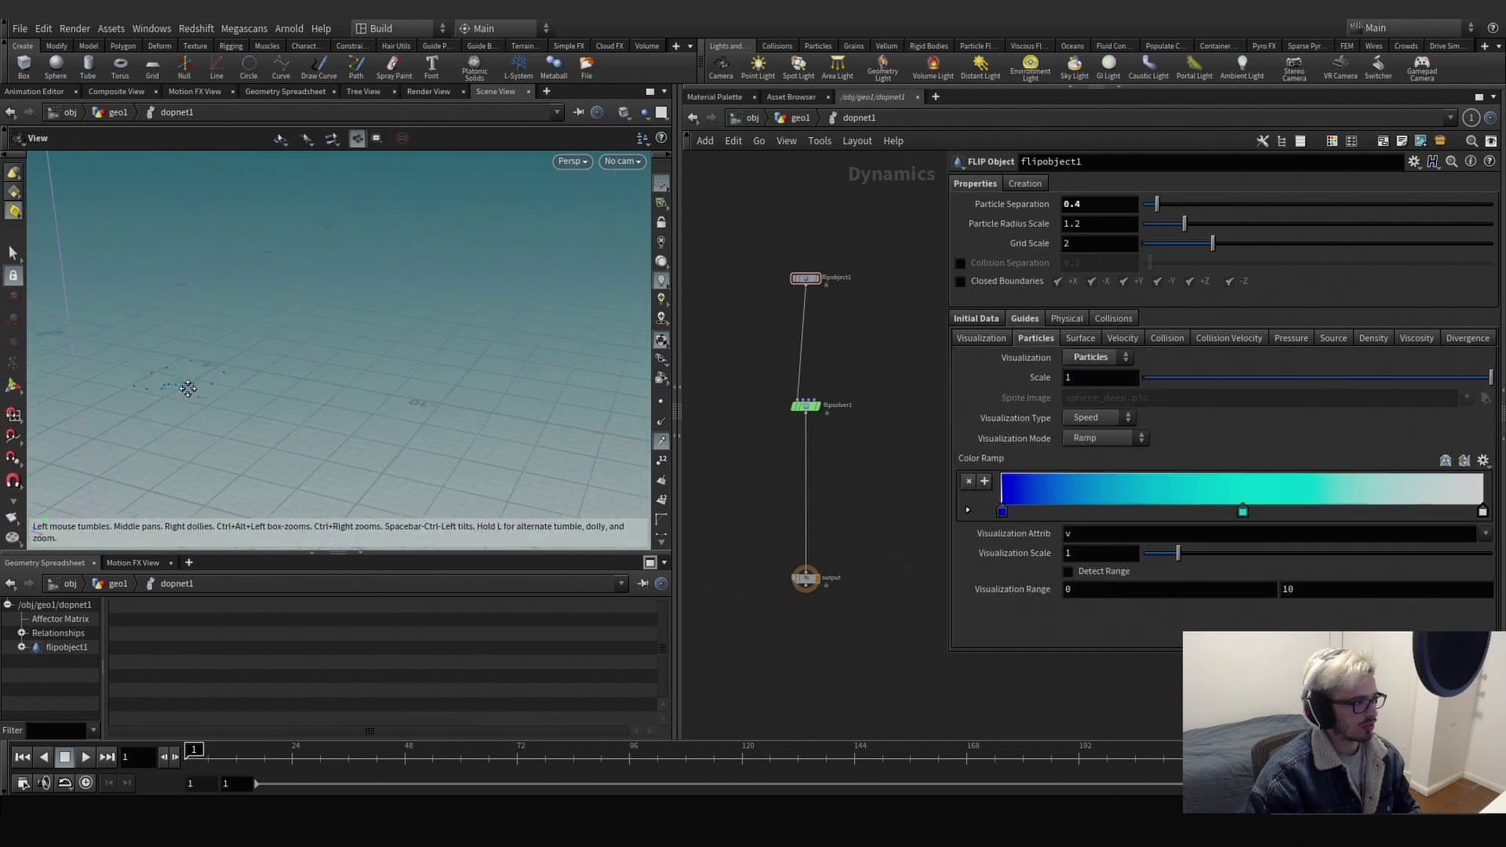
Set the FLIP Object's Particle Separation to 0.1 to fill the source with denser particles.
drag(372, 395, 403, 420)
key(Escape)
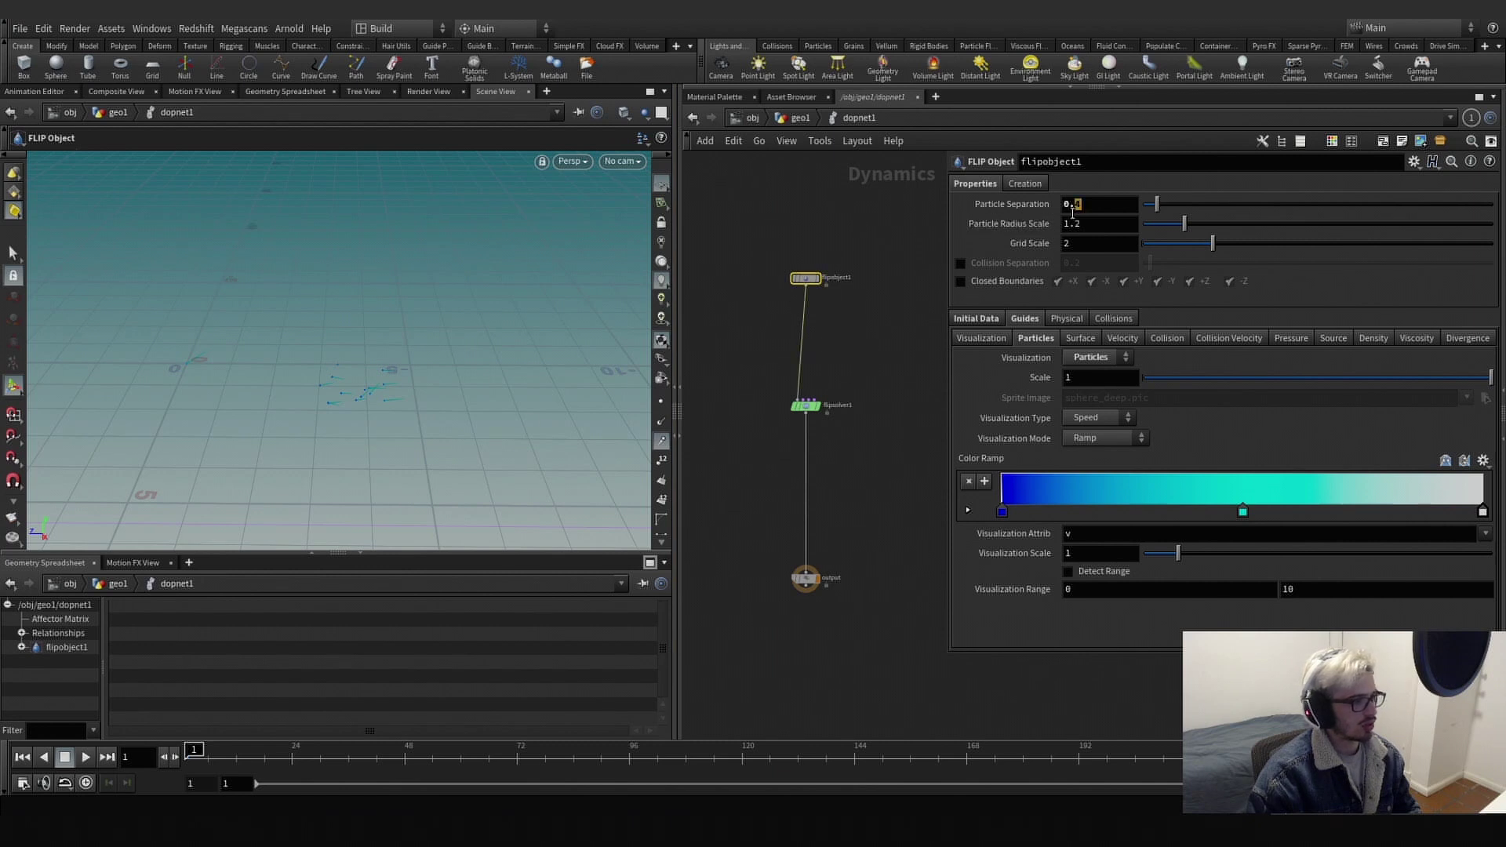
key(Return)
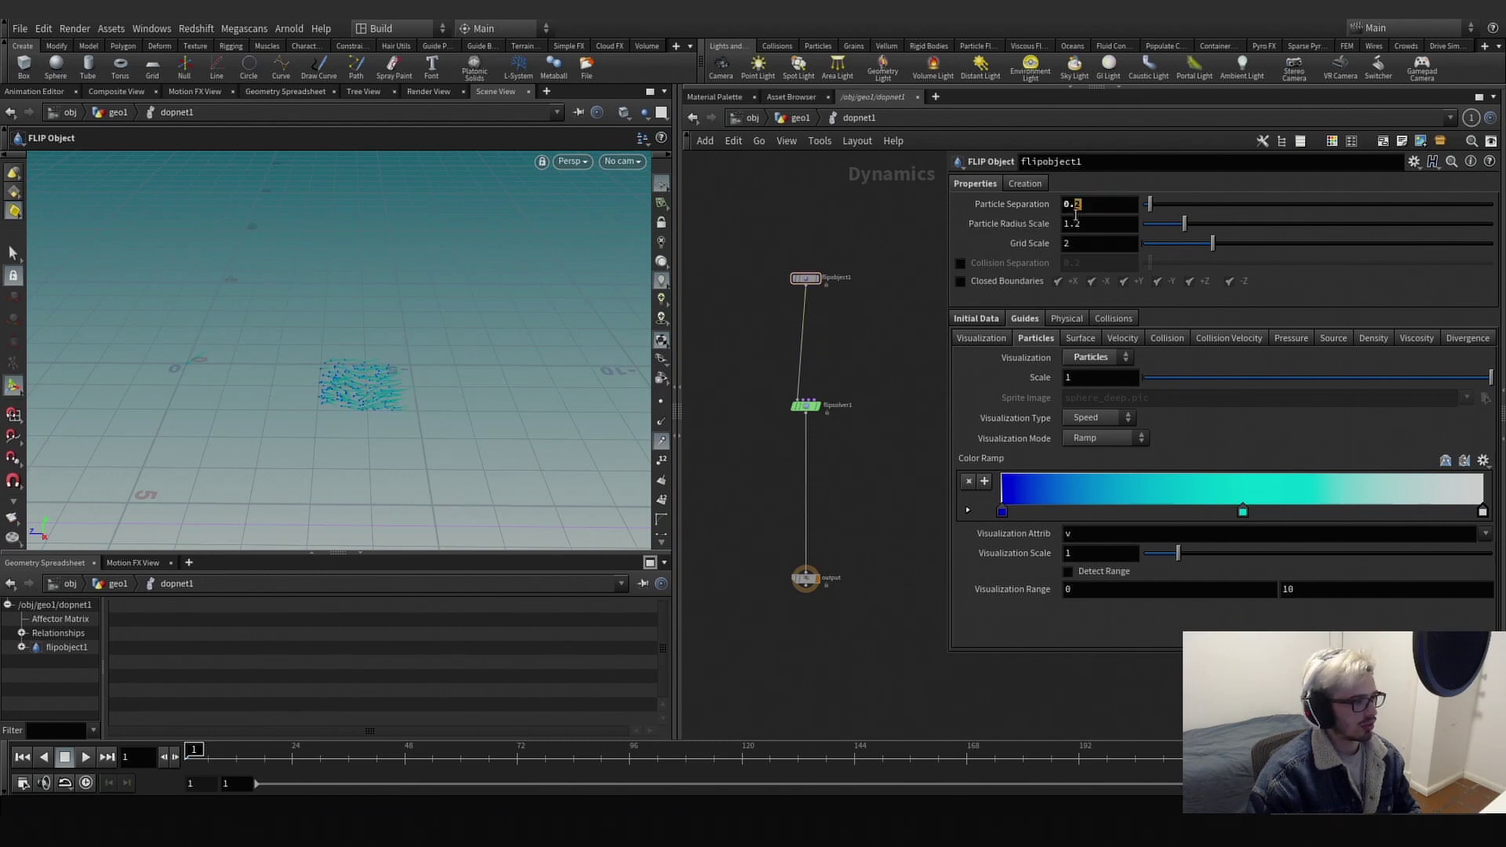
text(1)
key(Return)
click(660, 444)
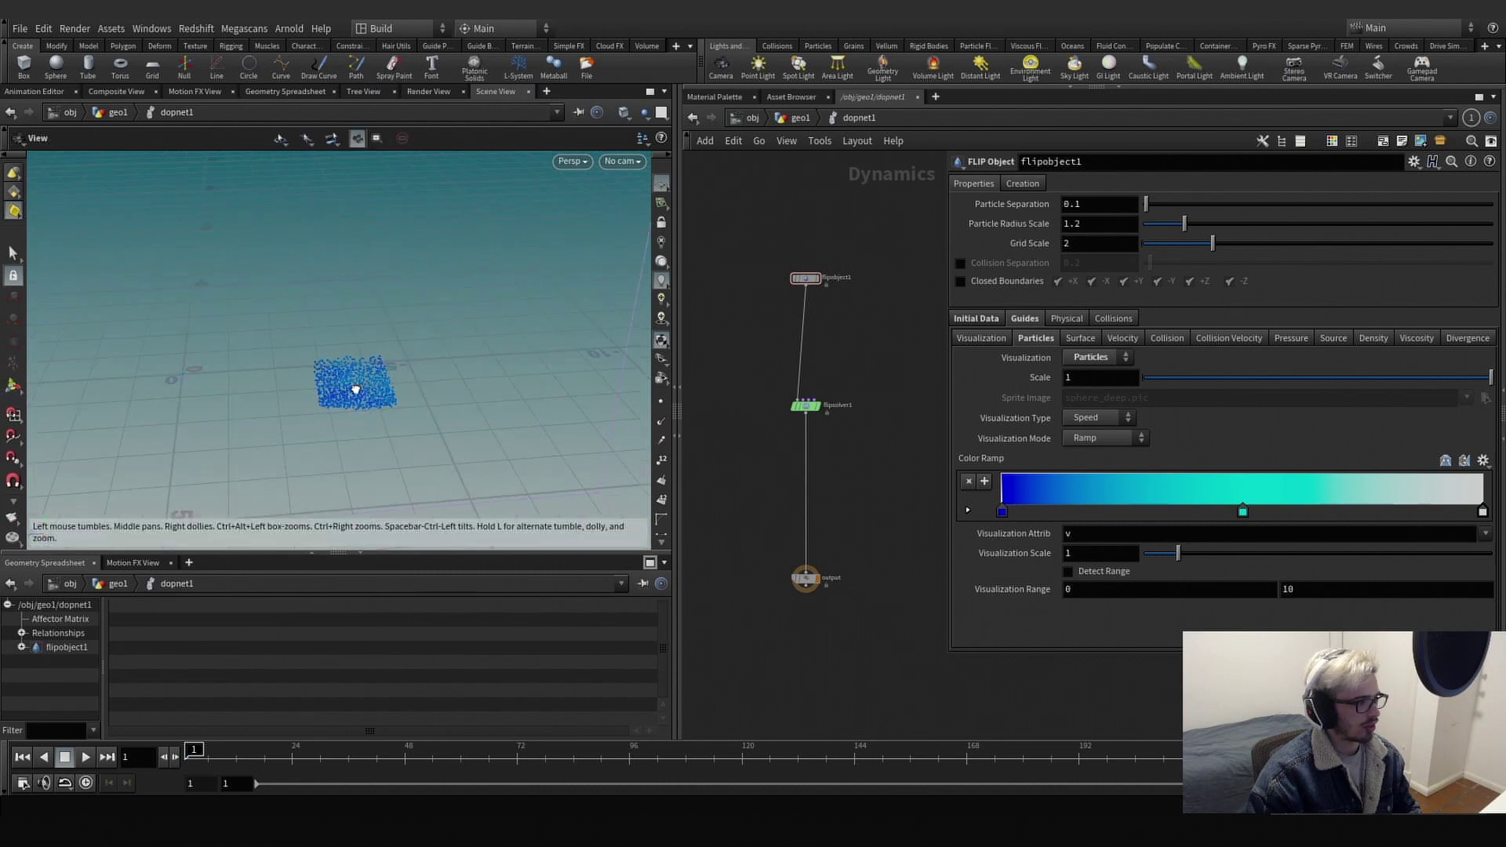
mouse_move(353, 387)
alt+mouse_down()
mouse_move(457, 342)
mouse_move(363, 380)
alt+mouse_up()
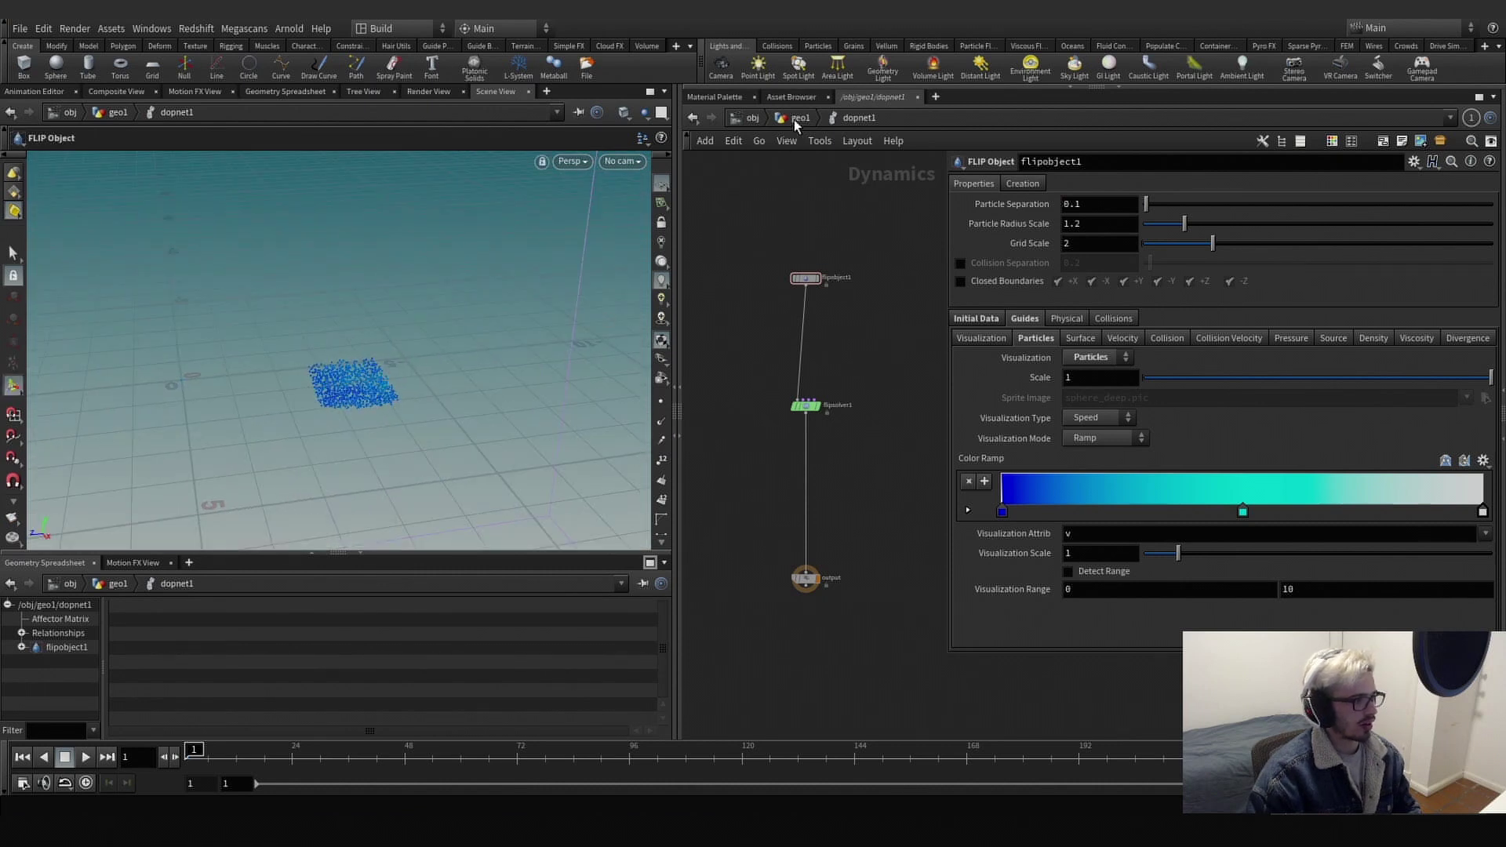
Move the DOP network node in geo1 beneath the river network box and go back inside the network.
click(797, 119)
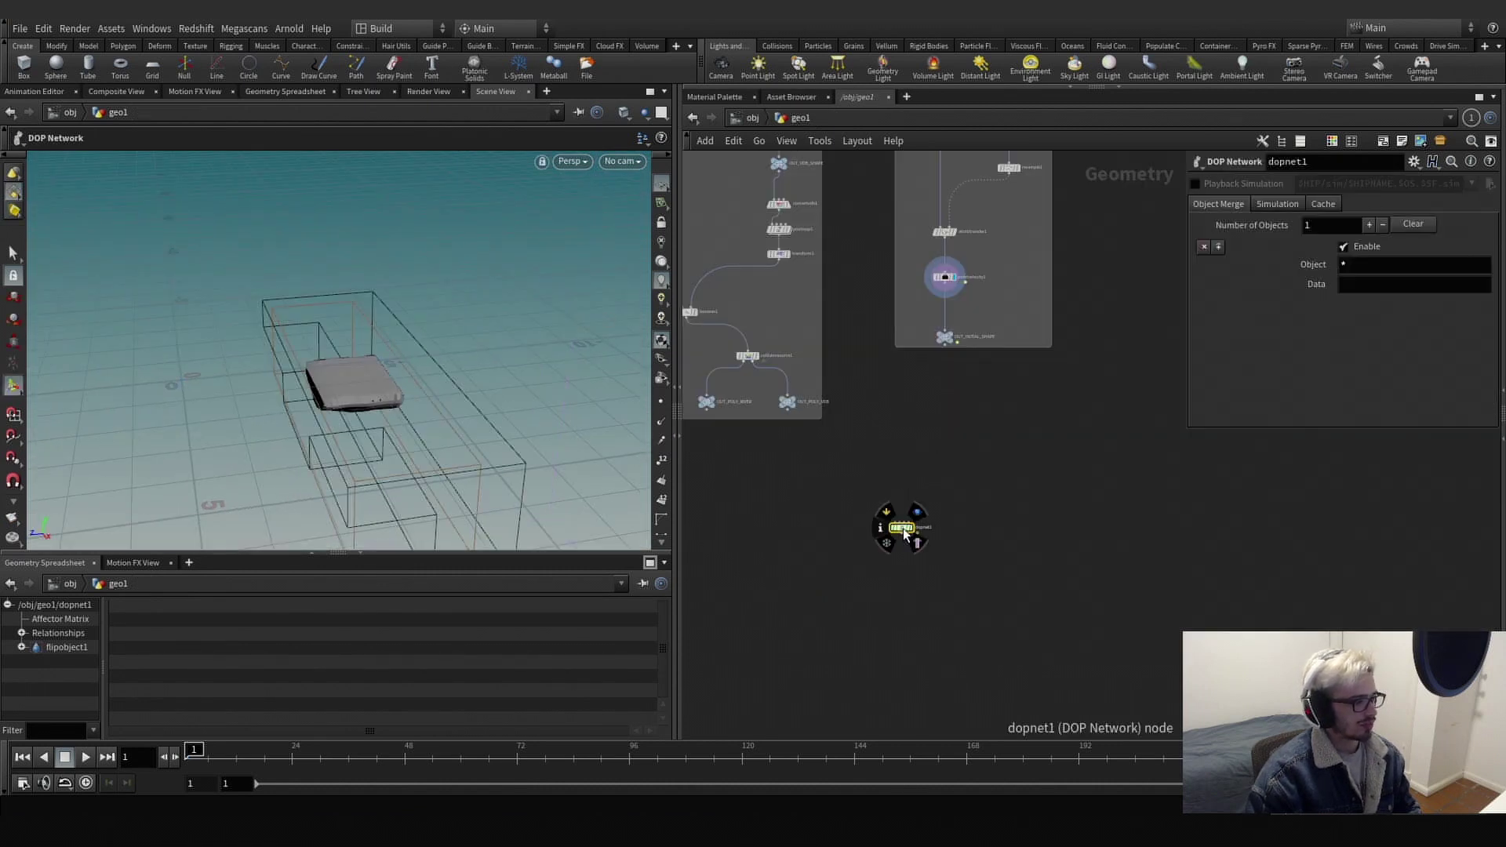
middle_drag(878, 452, 923, 508)
scroll(926, 514, down, 2)
drag(940, 567, 825, 566)
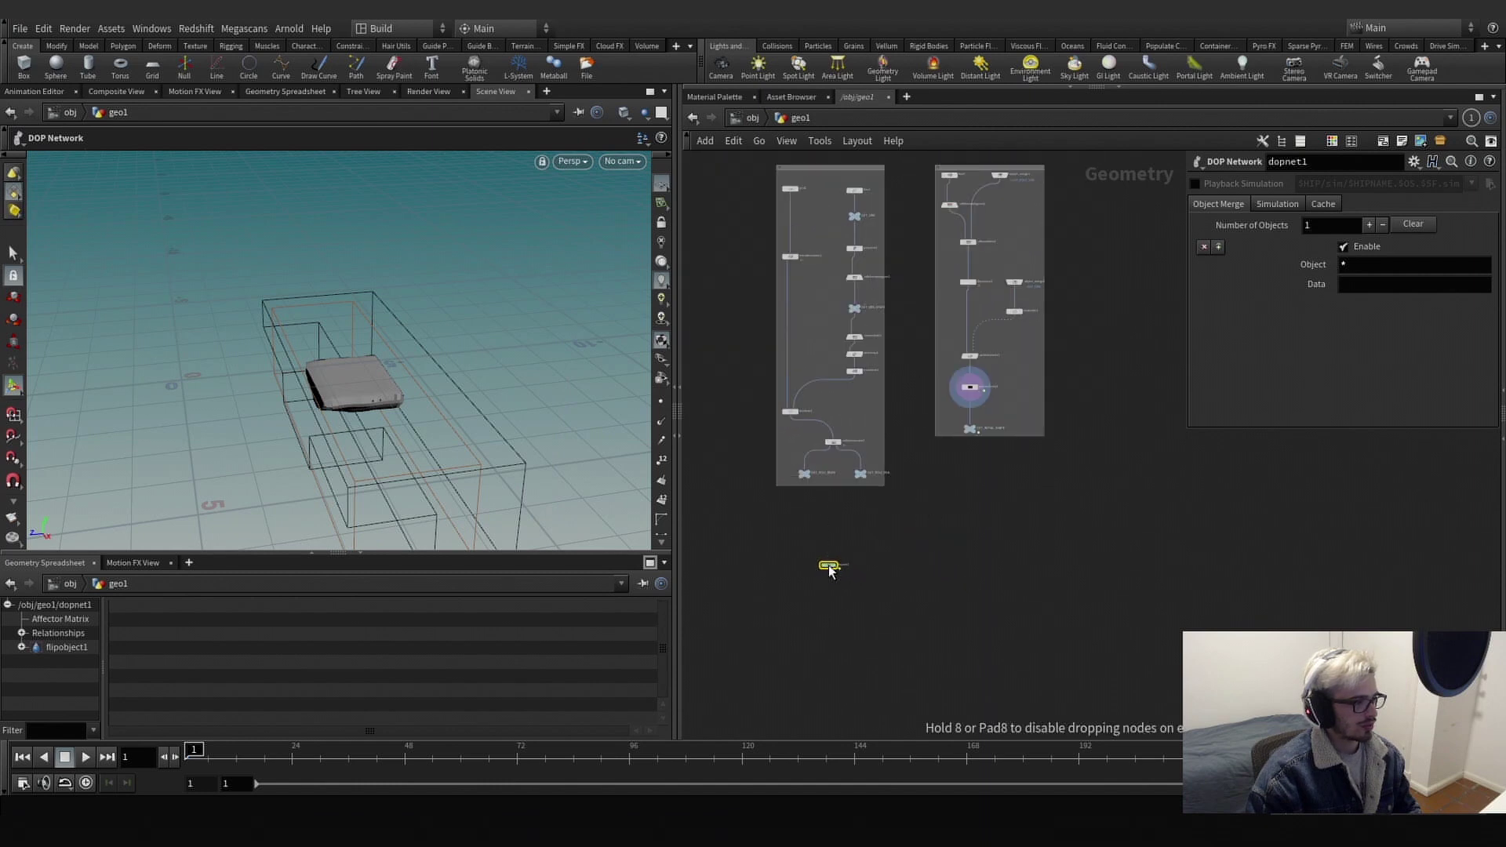
double_click(829, 565)
click(798, 117)
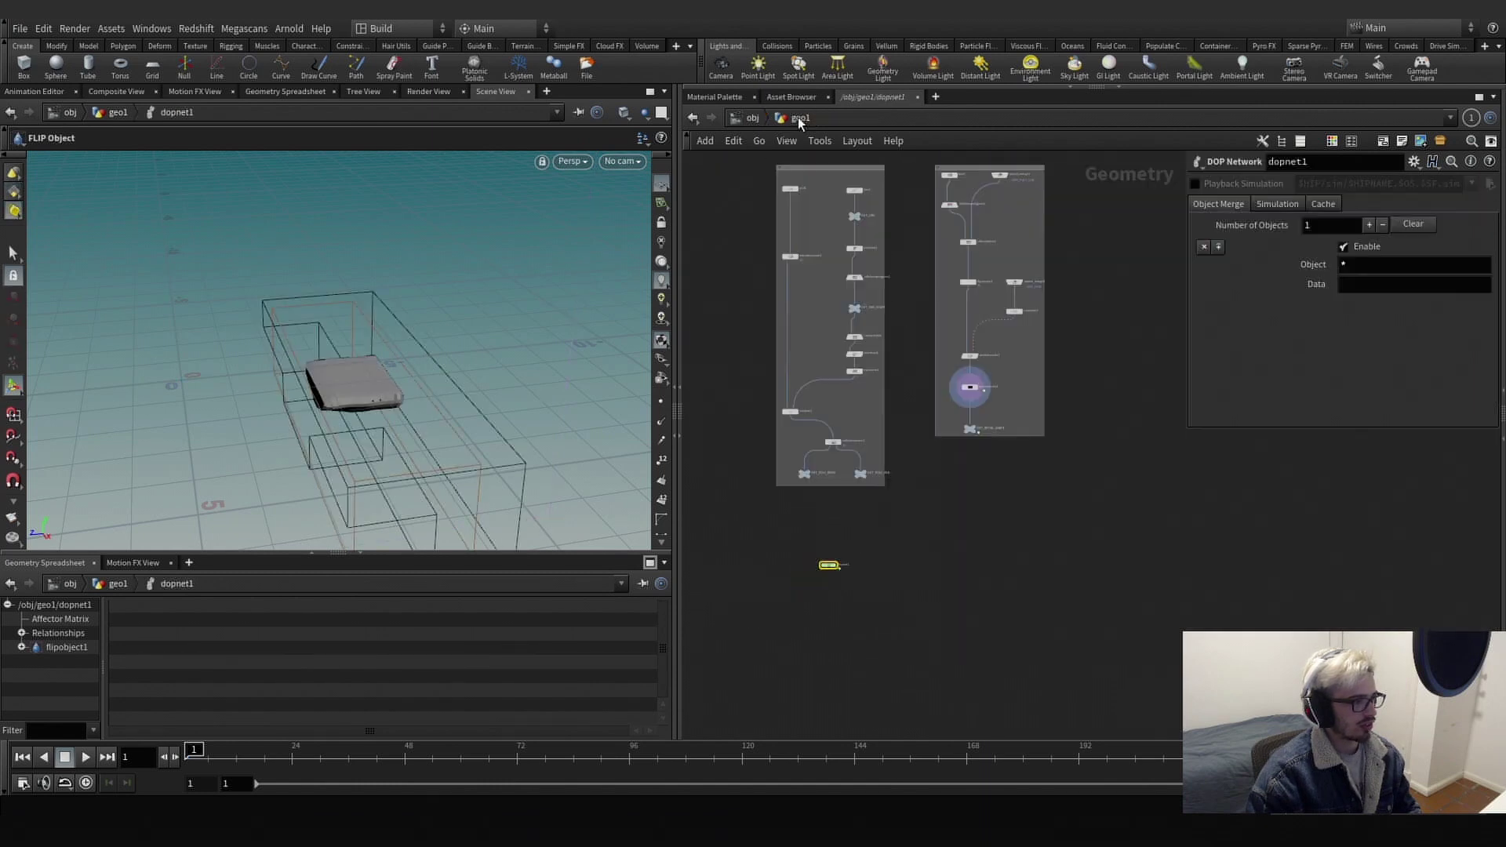
double_click(820, 565)
Lower the top of the FLIP Solver's volume limits box to a height of about 26.6, centred at about -11.7 in Y.
click(803, 406)
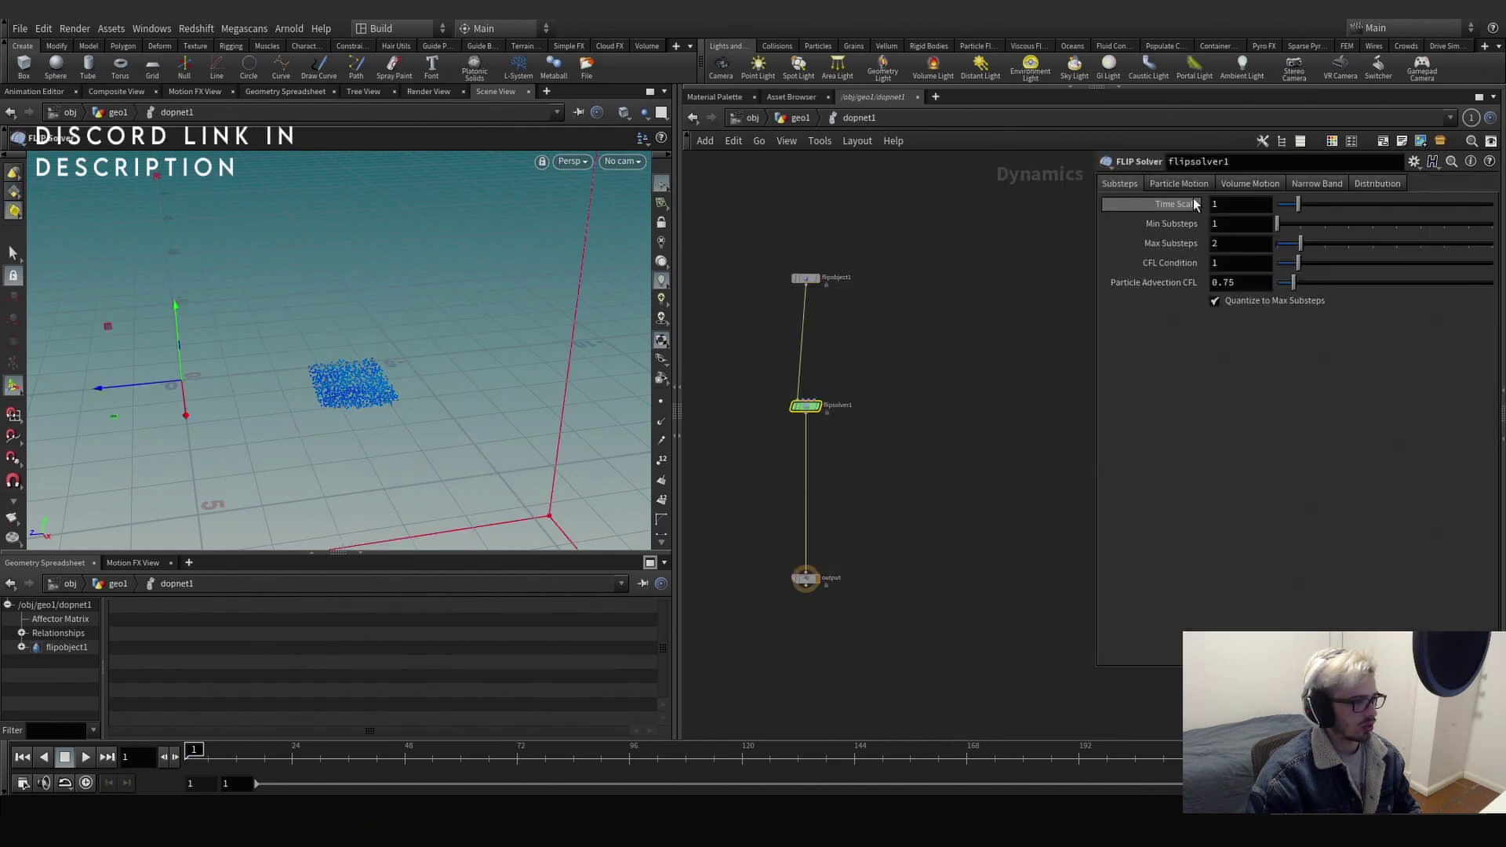
click(1230, 183)
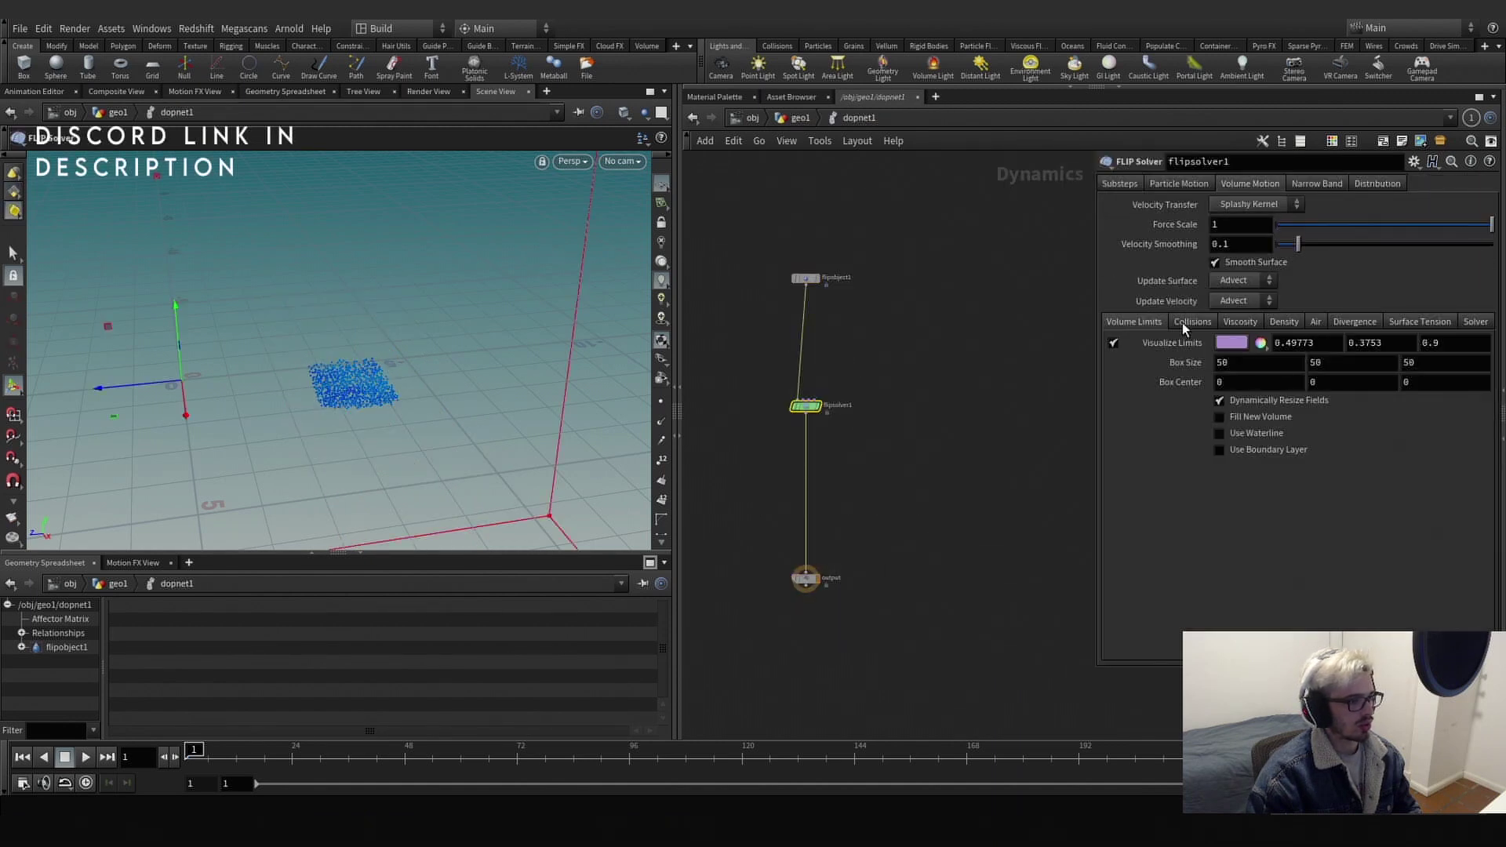
alt+scroll(393, 365, down, 8)
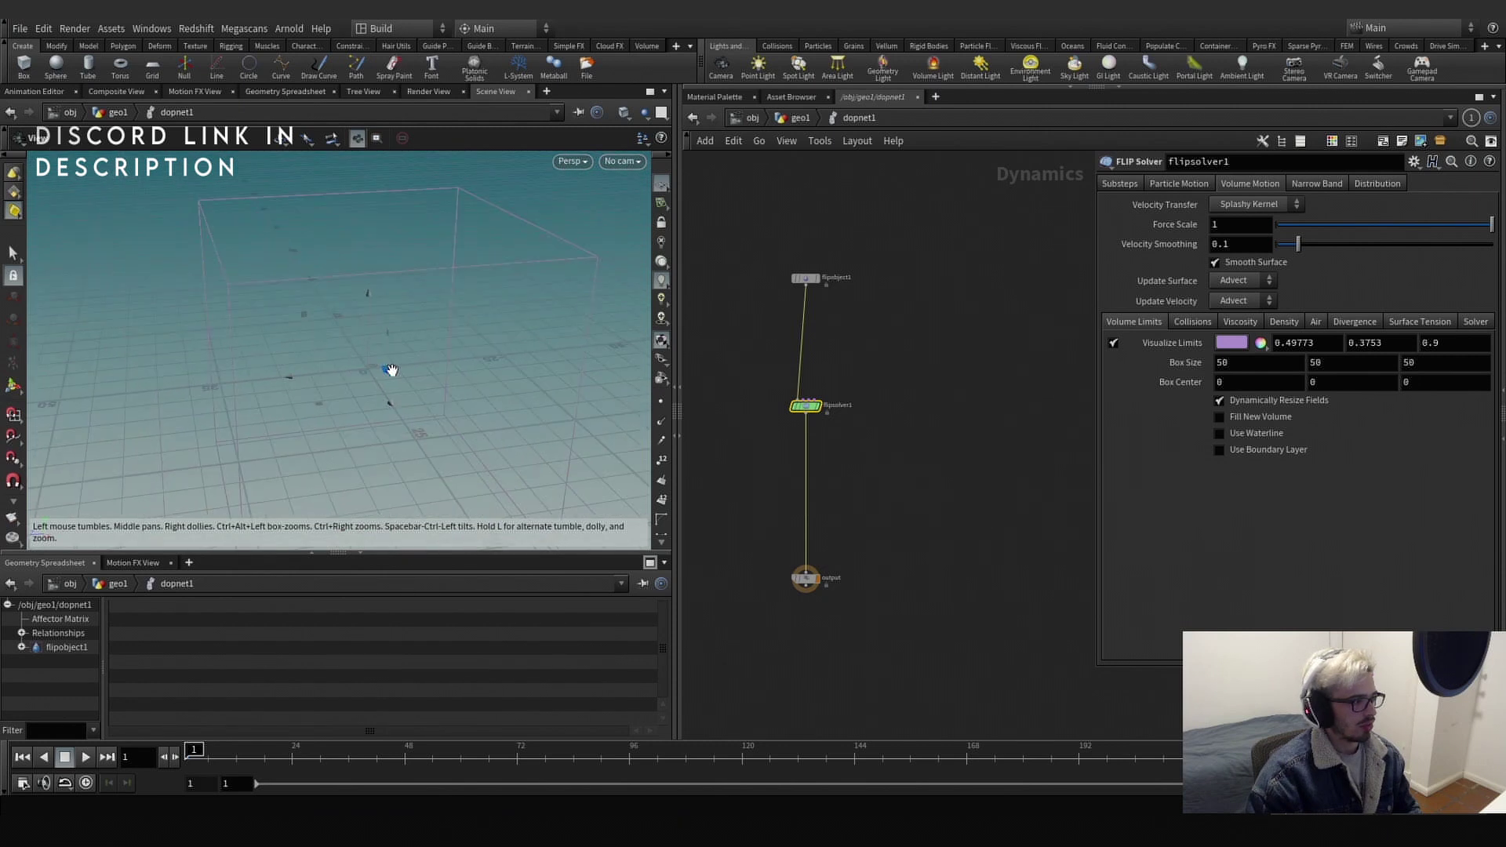
key(Return)
drag(384, 235, 379, 376)
alt+drag(378, 376, 371, 339)
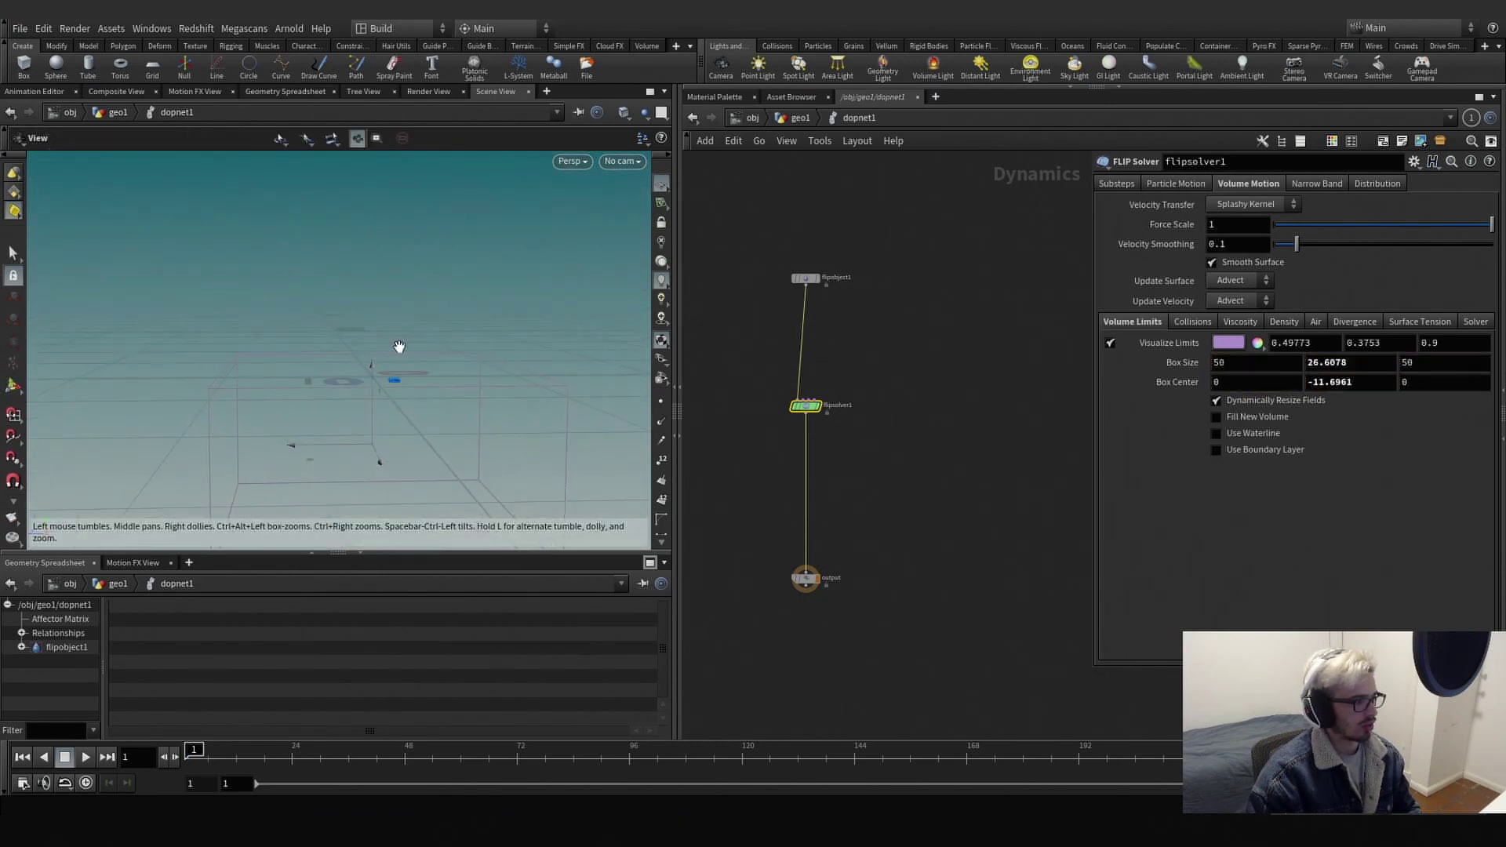
Resize the volume limits box along Z to about 30.7, centred at about 10.05, so it starts just behind the source.
key(space+2)
scroll(337, 251, down, 2)
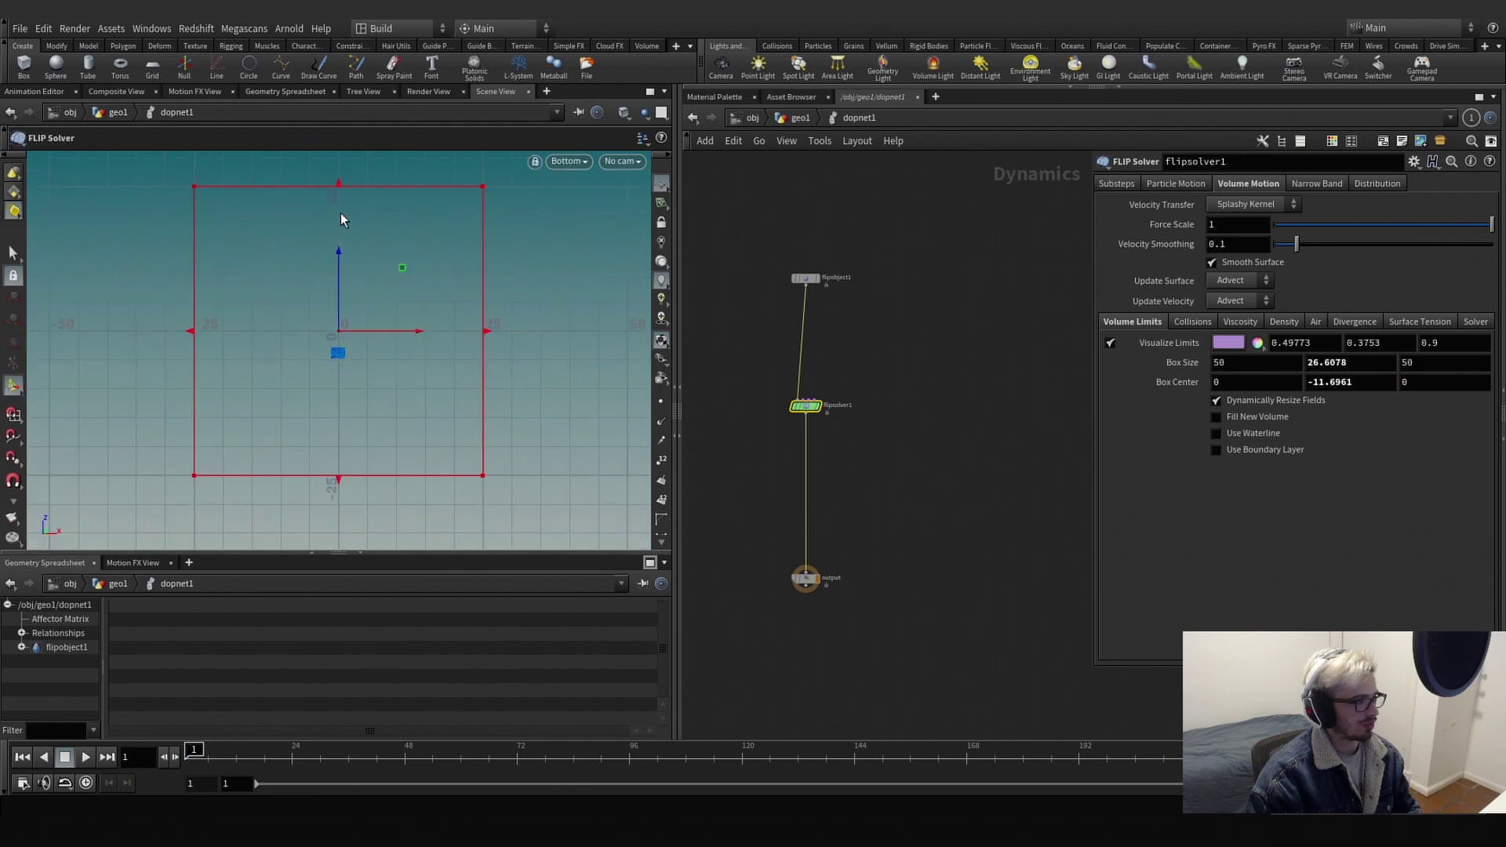
drag(340, 188, 352, 331)
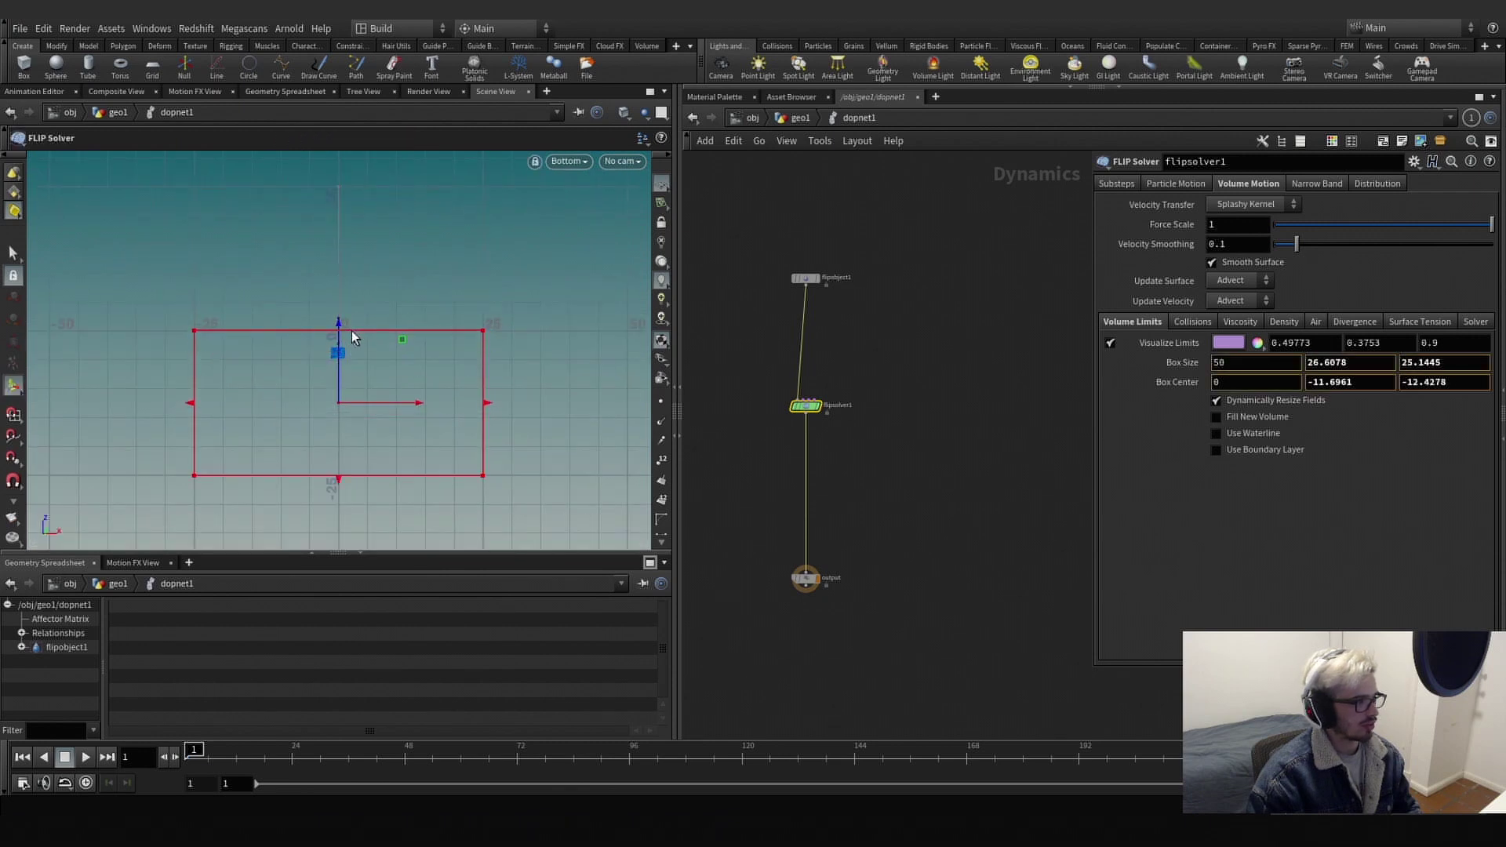
drag(340, 479, 345, 361)
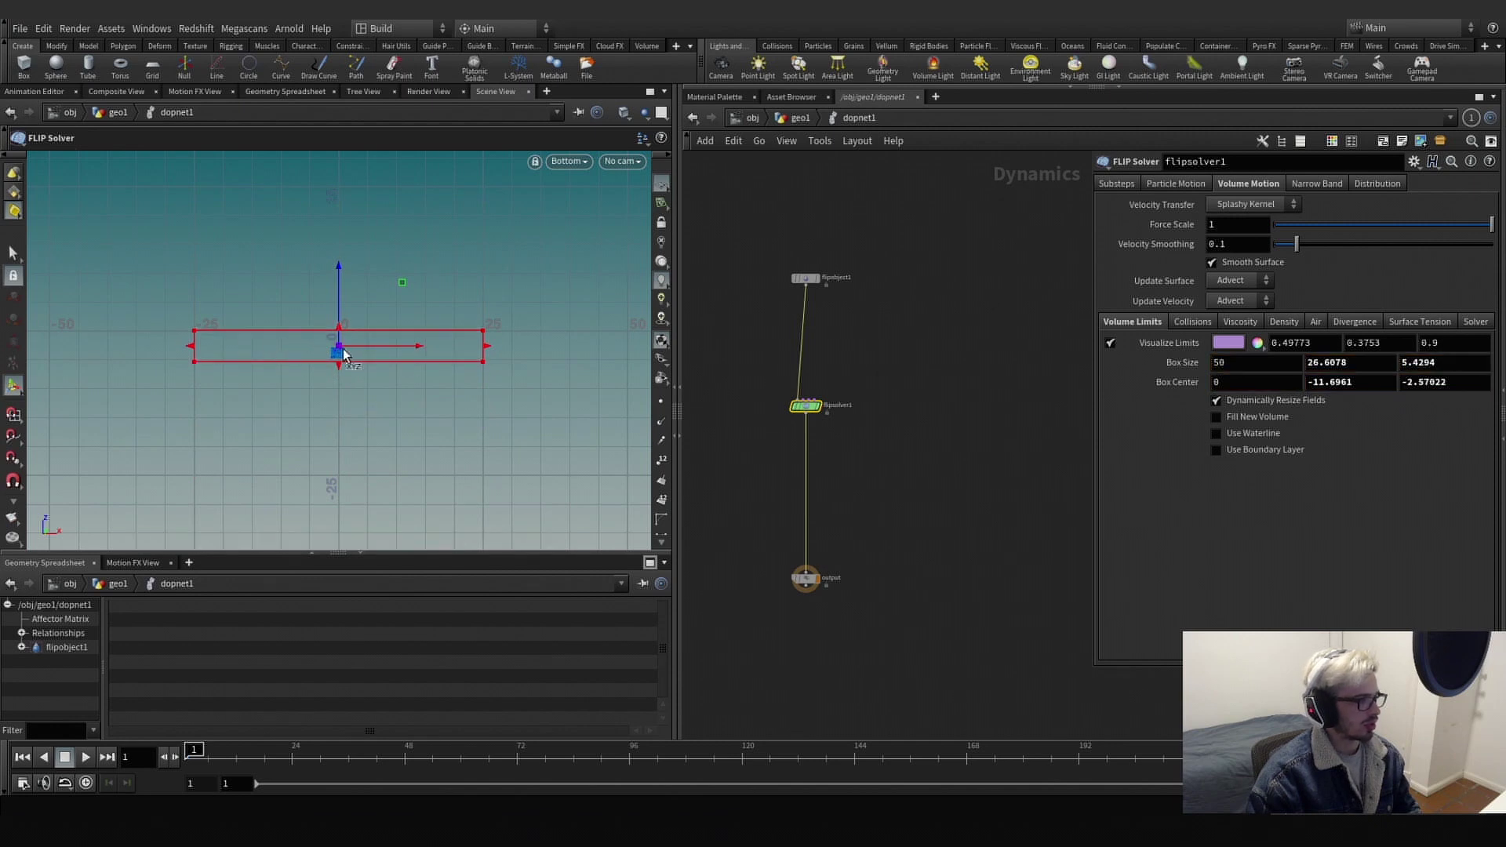
drag(342, 331, 349, 185)
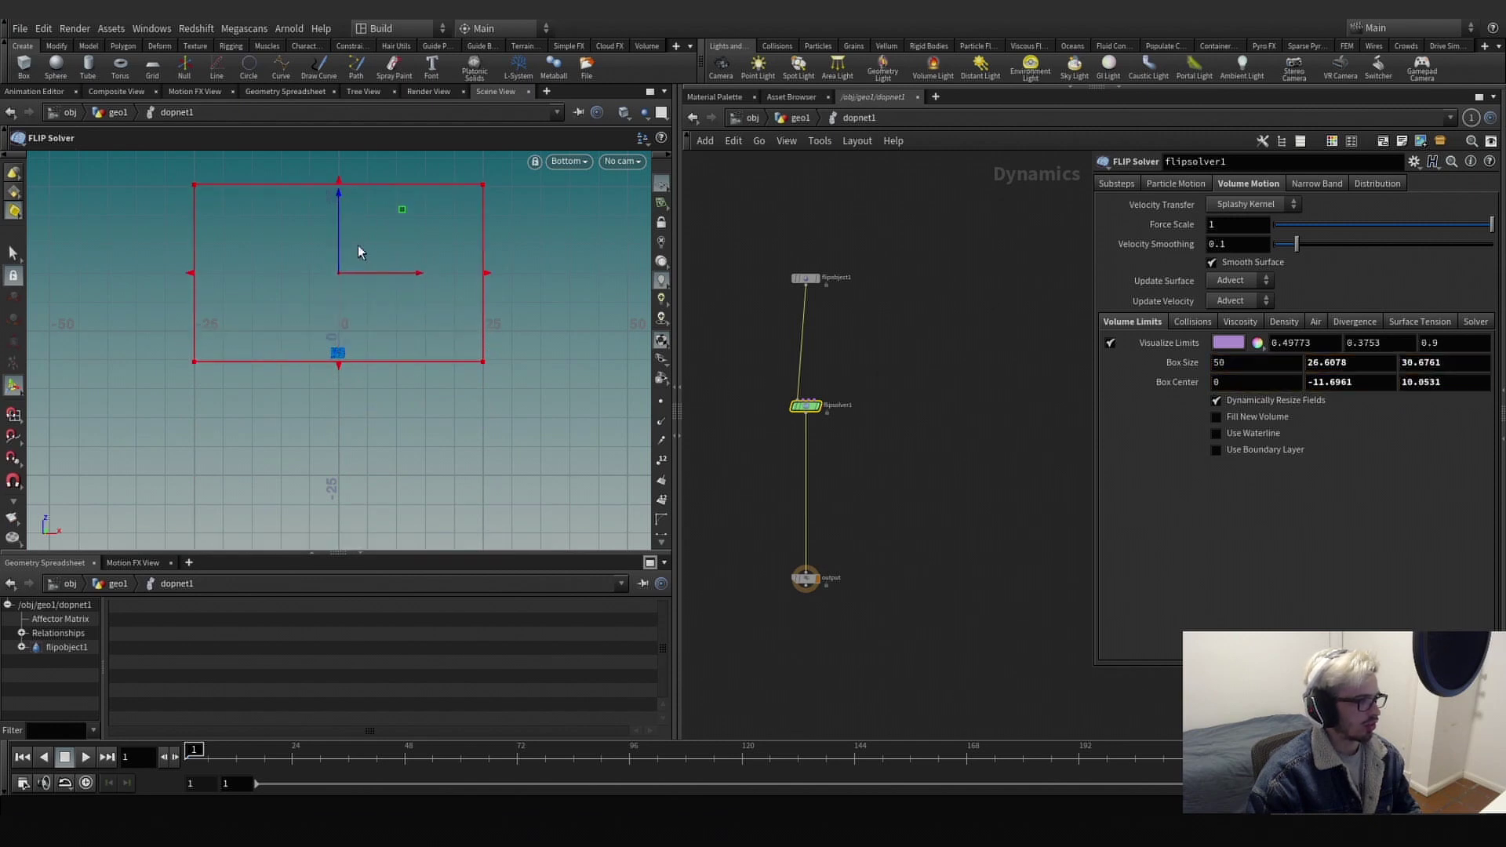
Narrow the volume limits box from both sides to about 15.7 in X, centred at about -0.23.
drag(192, 281, 291, 281)
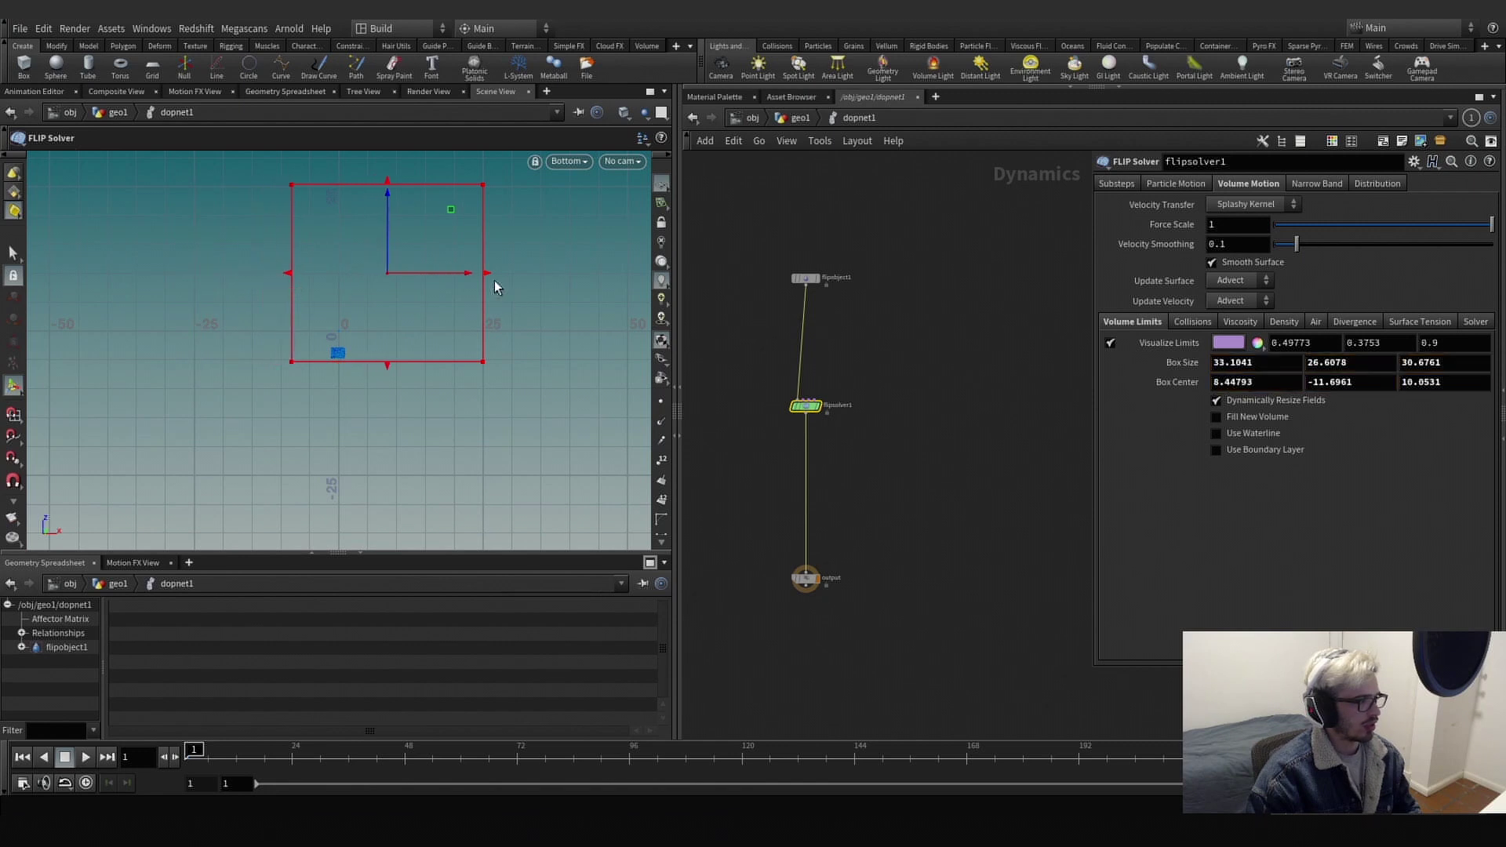
drag(490, 273, 383, 279)
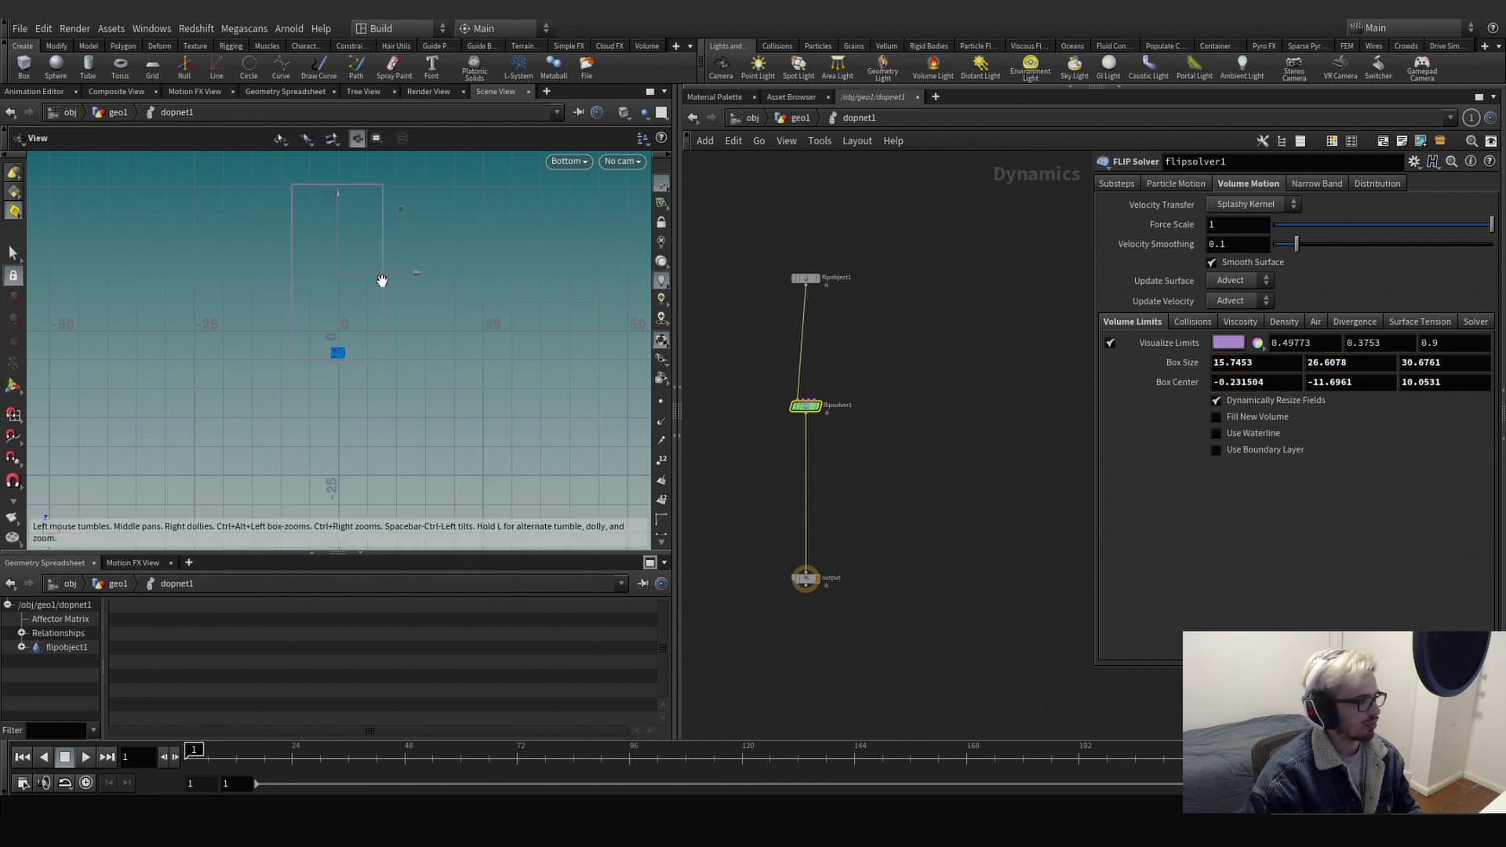
key(space+2)
key(space+g)
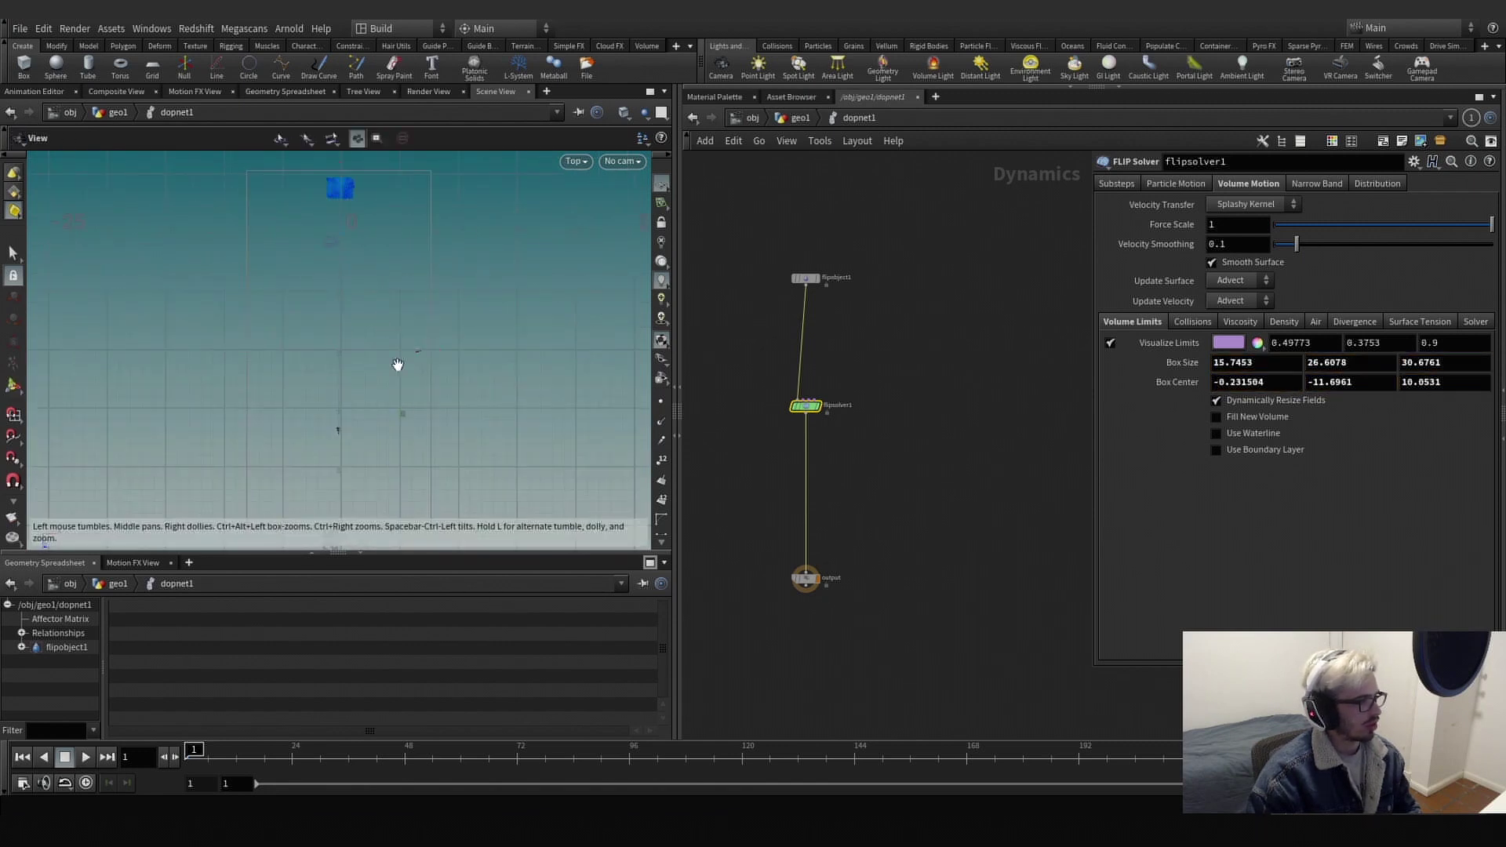
Raise the bottom of the volume limits box to a height of about 7.6 and extend its Z length to about 31.4.
key(space+1)
drag(323, 326, 346, 340)
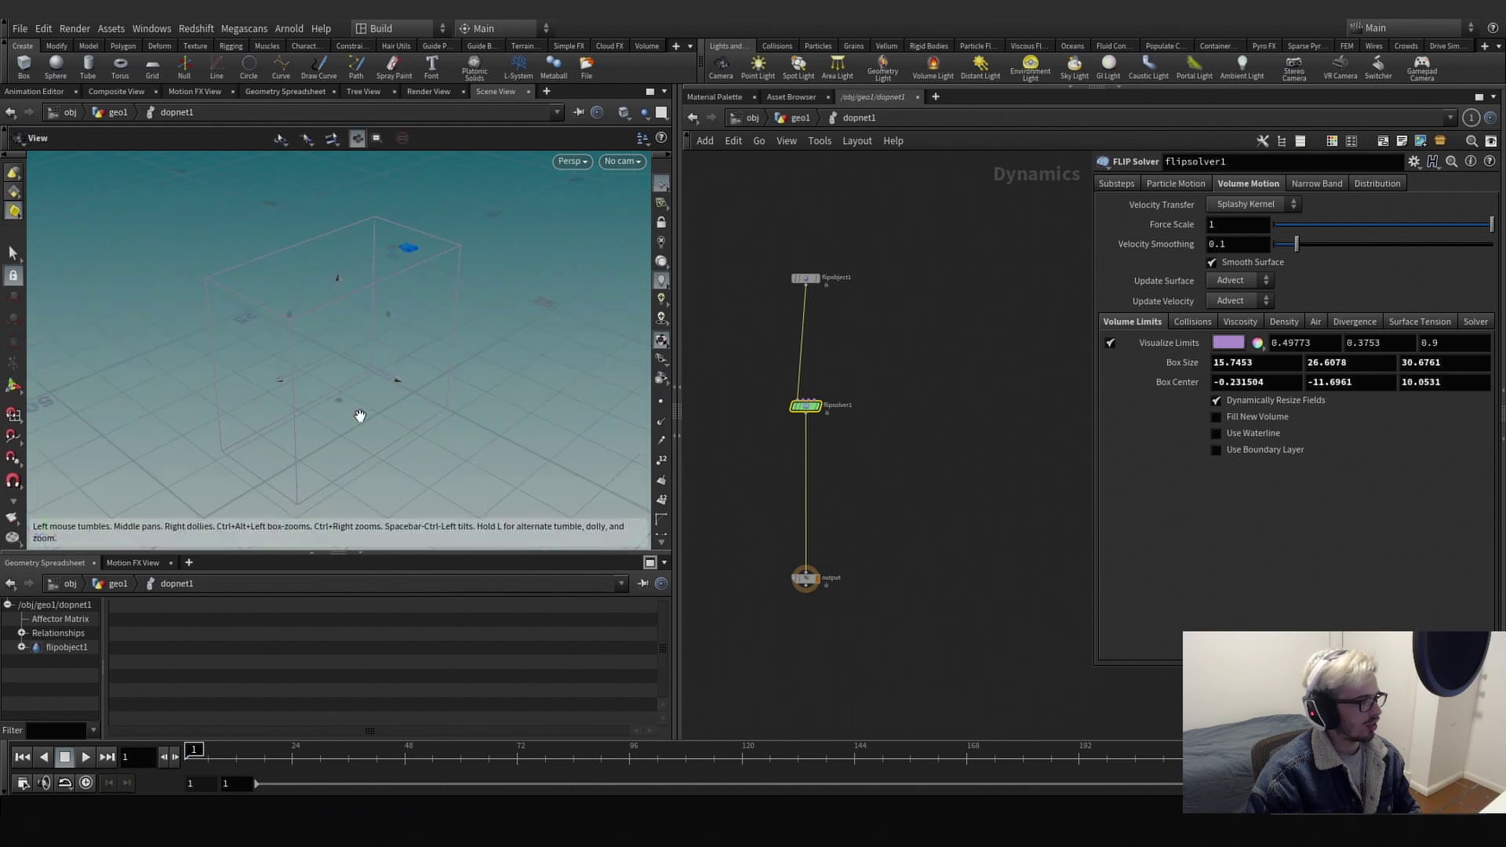
drag(347, 427, 348, 309)
drag(325, 317, 270, 329)
key(space)
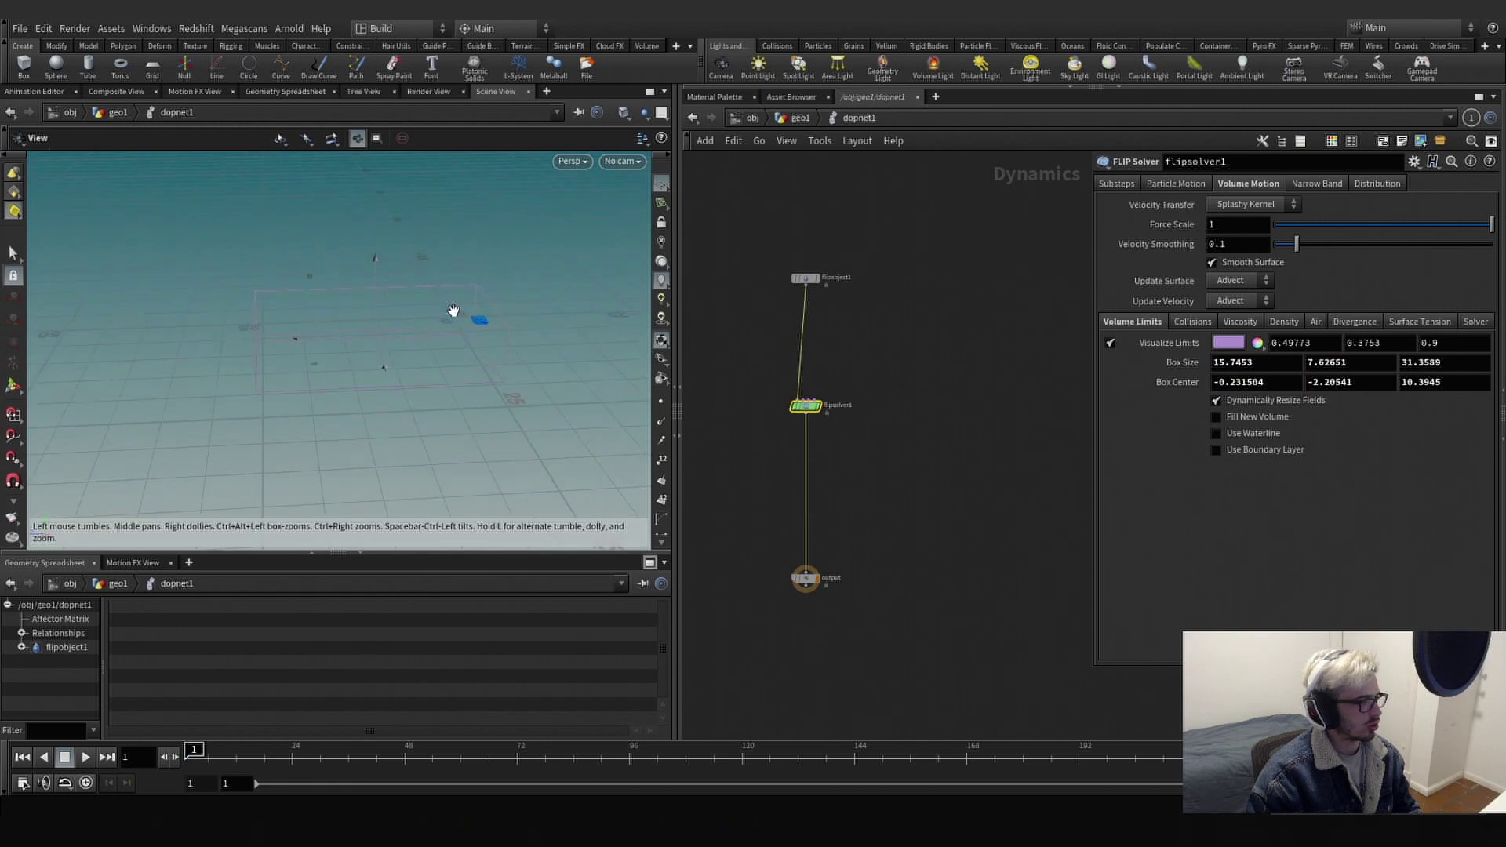
key(space)
right_drag(281, 325, 429, 318)
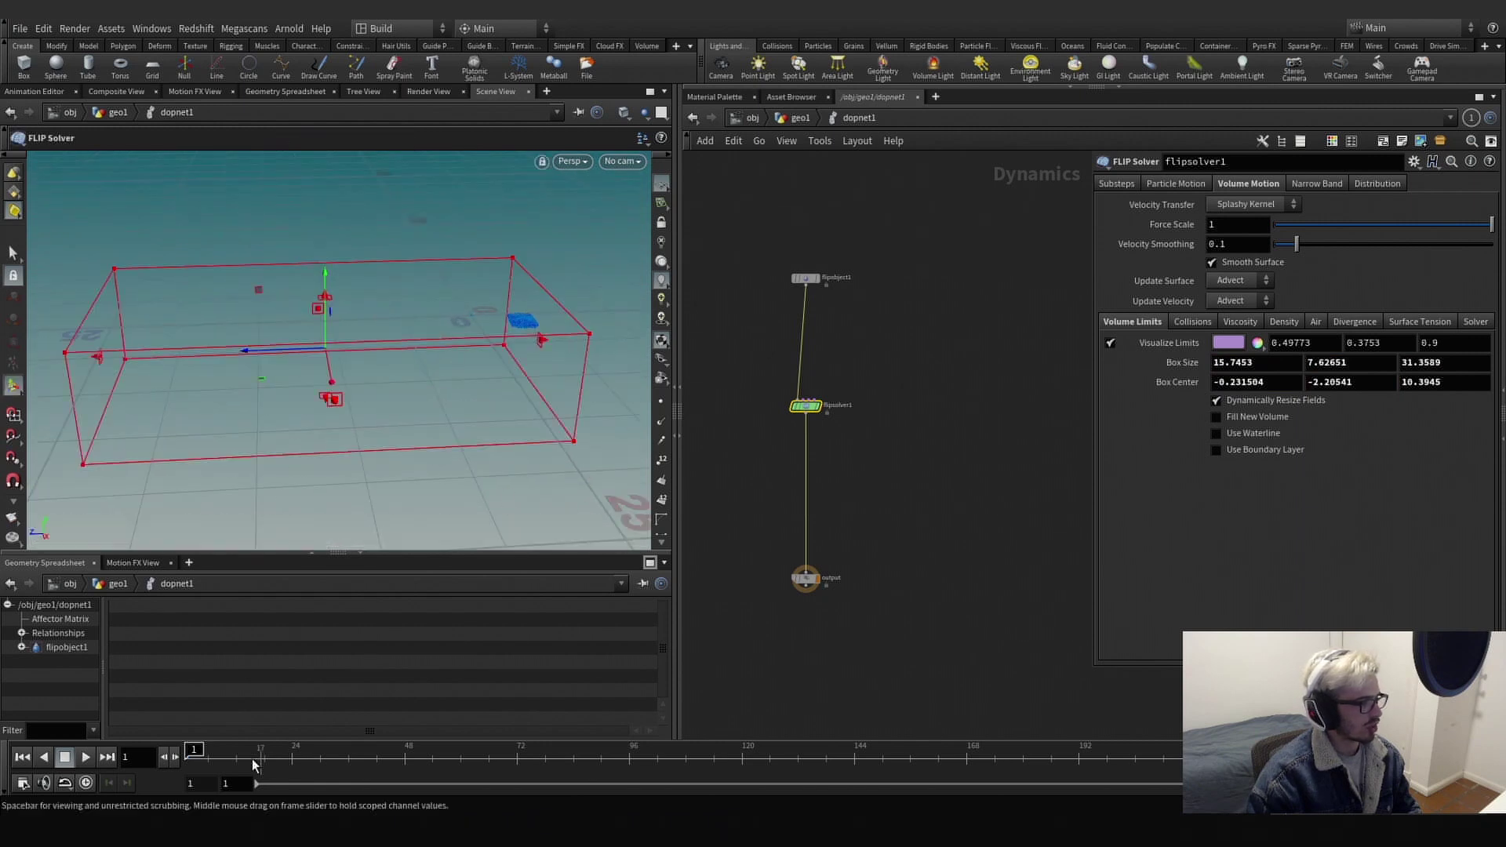
Play the simulation to examine how the particles move, and return to frame 1.
click(88, 757)
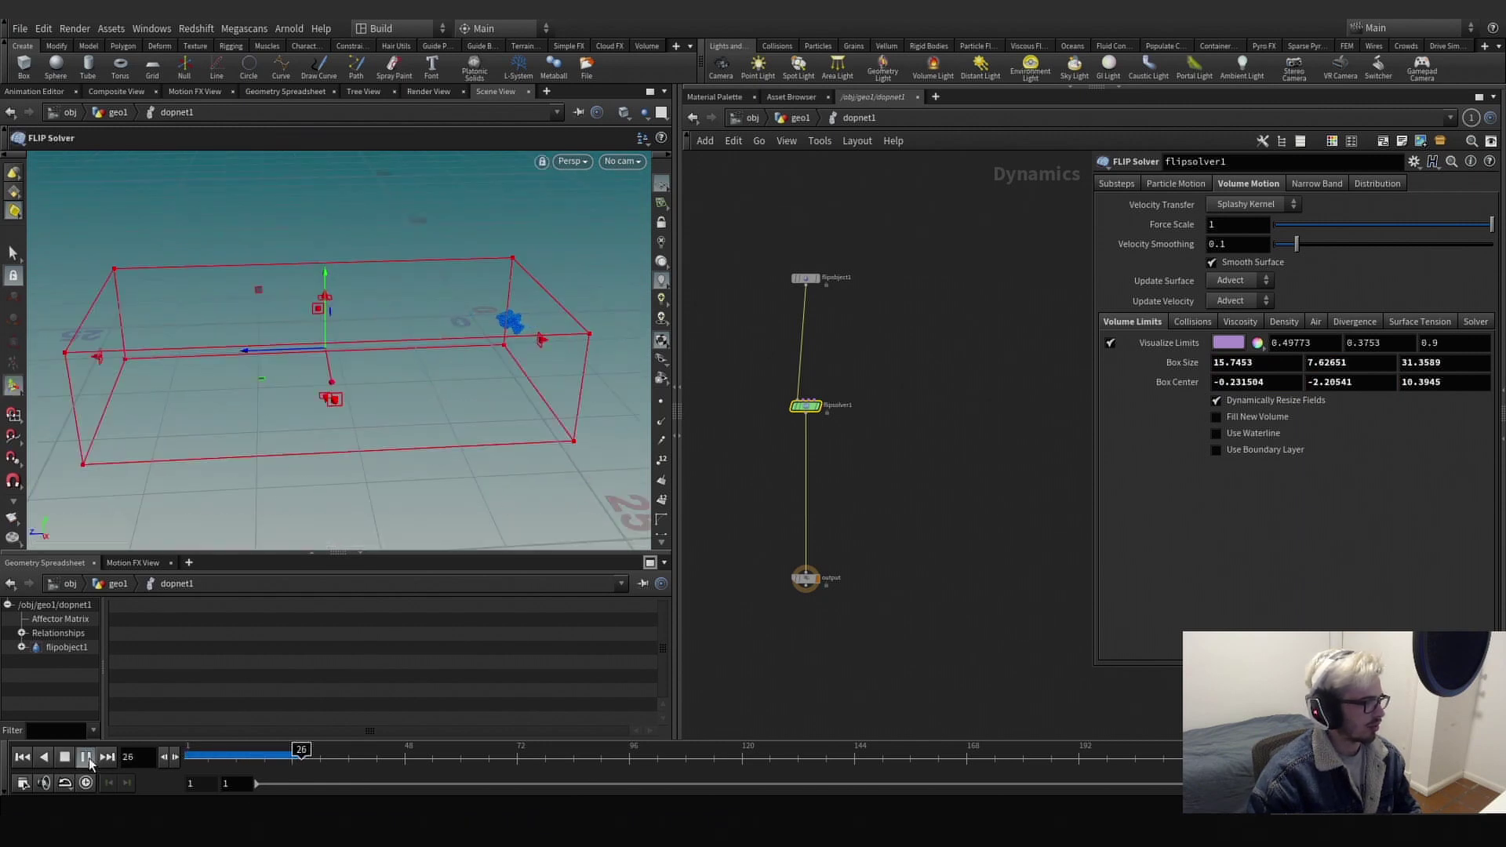
alt+drag(489, 299, 497, 326)
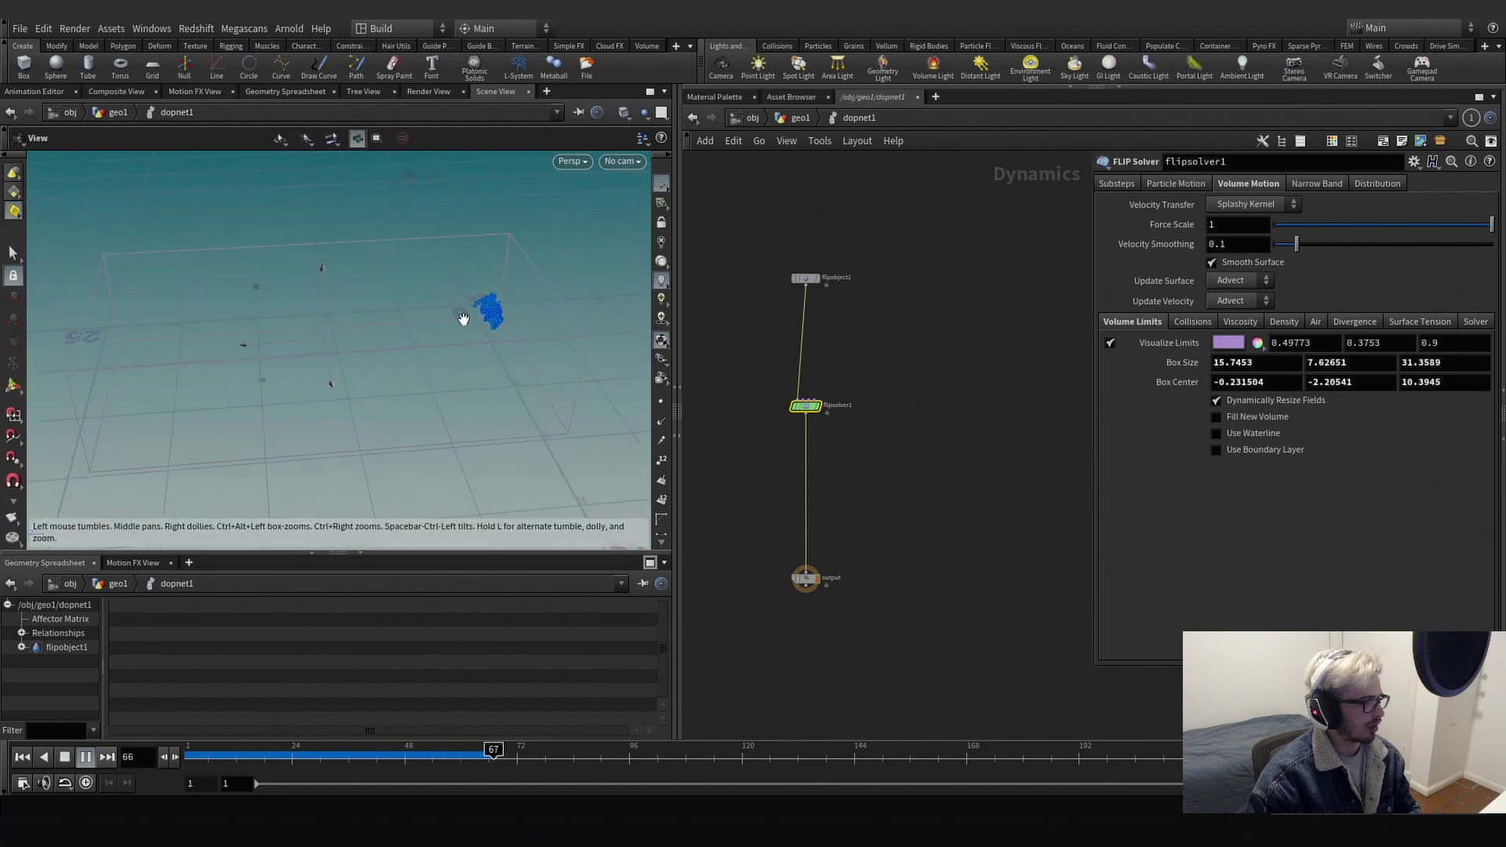
key(ctrl+Up)
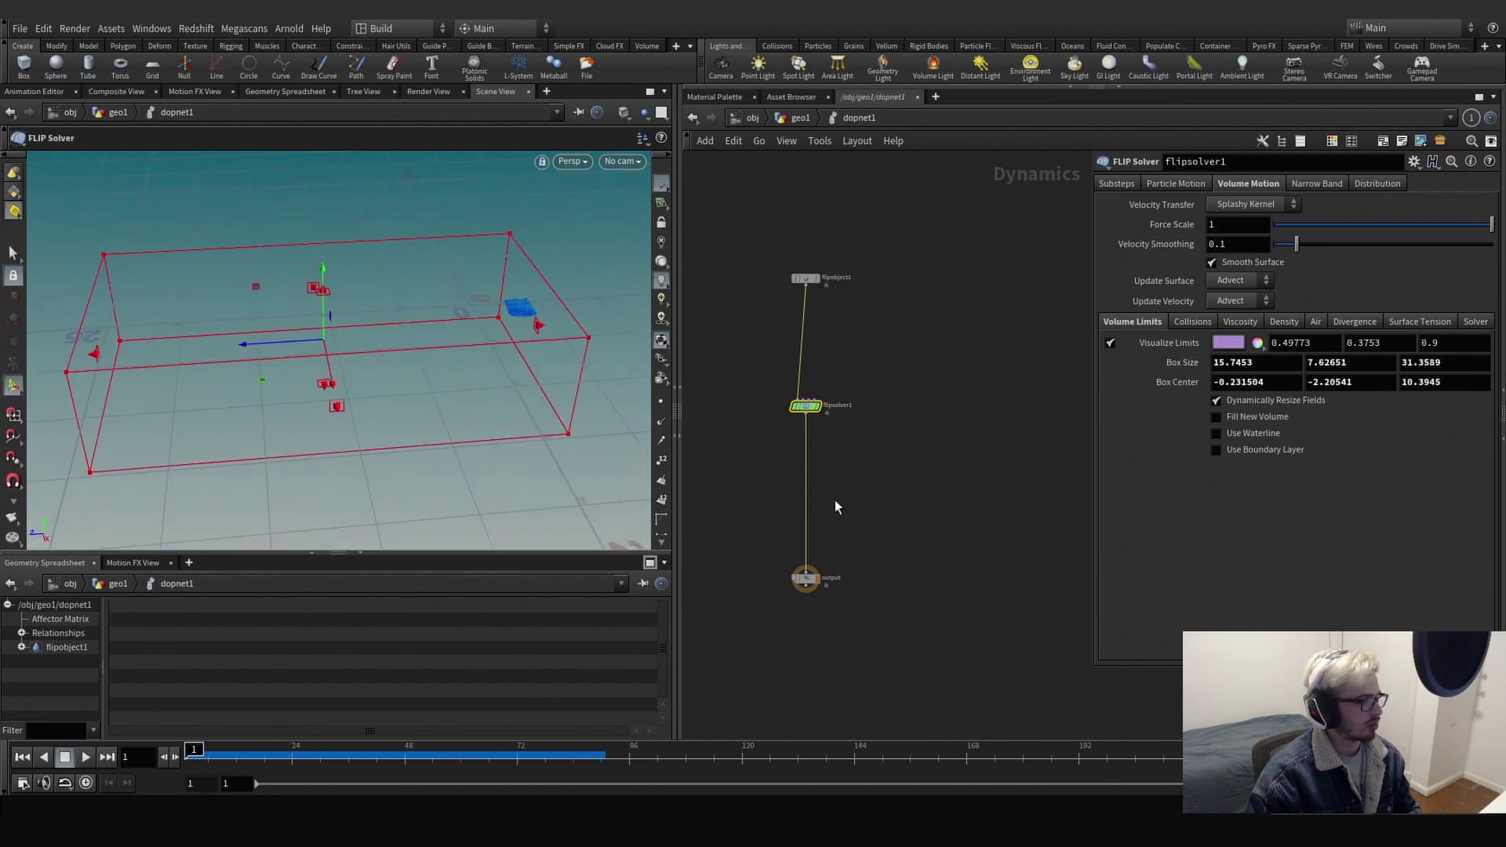
Add a Gravity Force node between the FLIP Solver and the output node.
key(Tab)
text(gr)
key(Return)
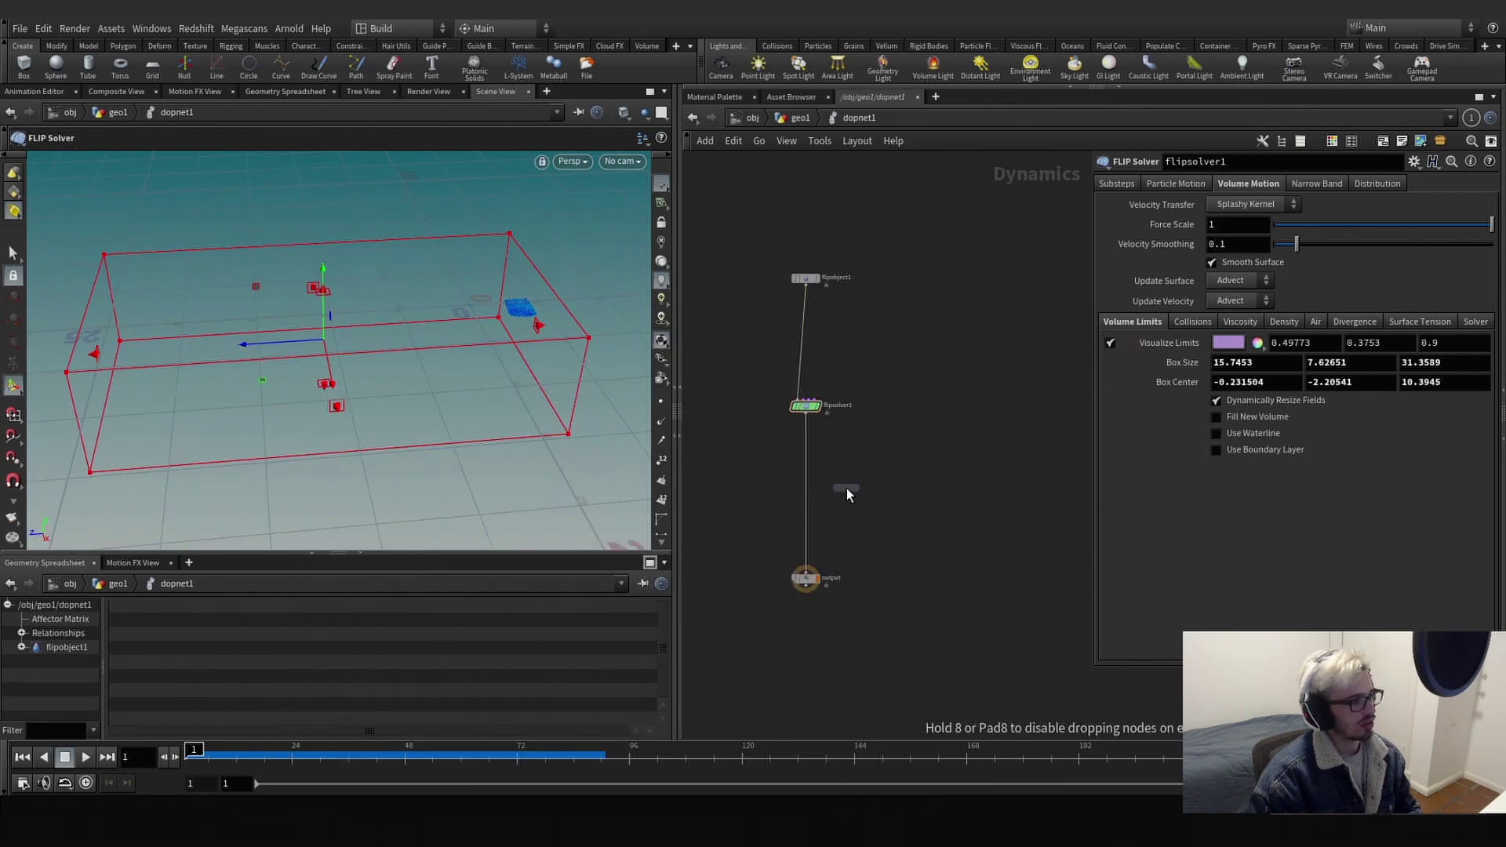
click(811, 507)
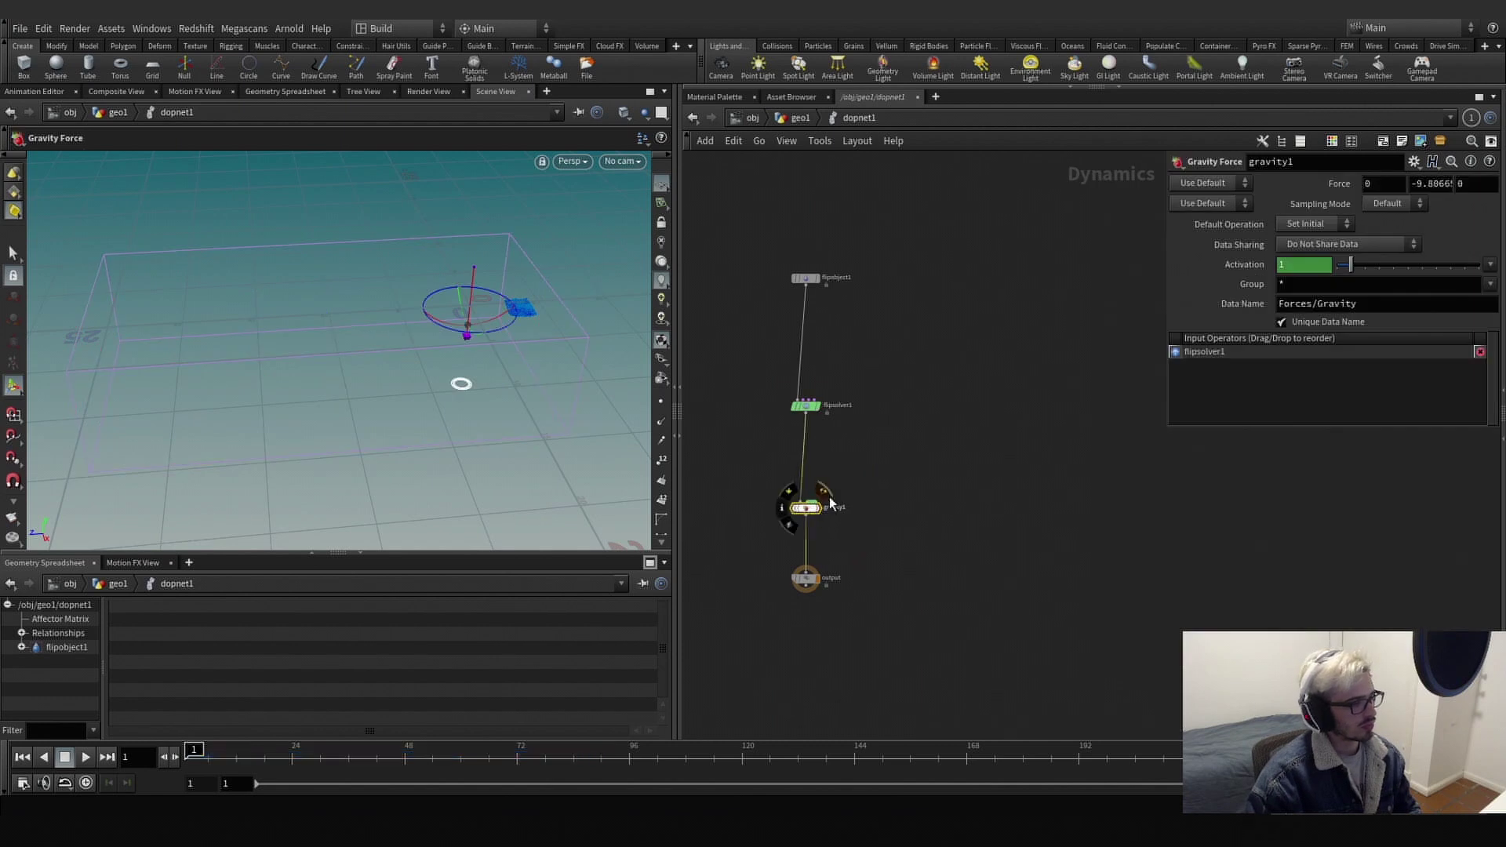
Add a Merge node between the gravity and output nodes, lowering the output to make room.
middle_drag(875, 466, 991, 466)
key(Tab)
text(mer)
key(Return)
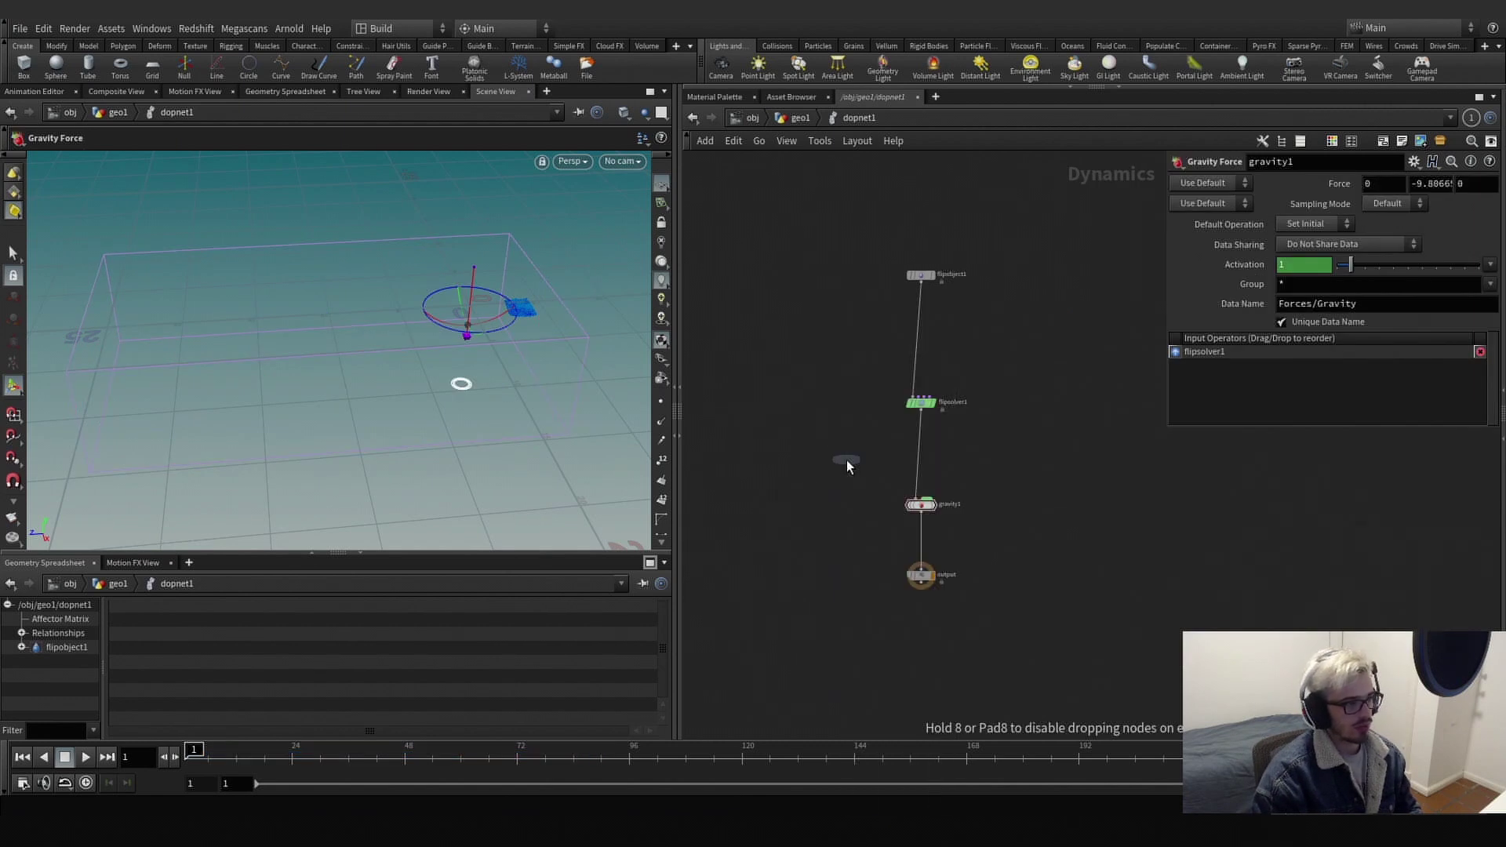
click(847, 467)
drag(848, 464, 922, 673)
drag(924, 547, 926, 574)
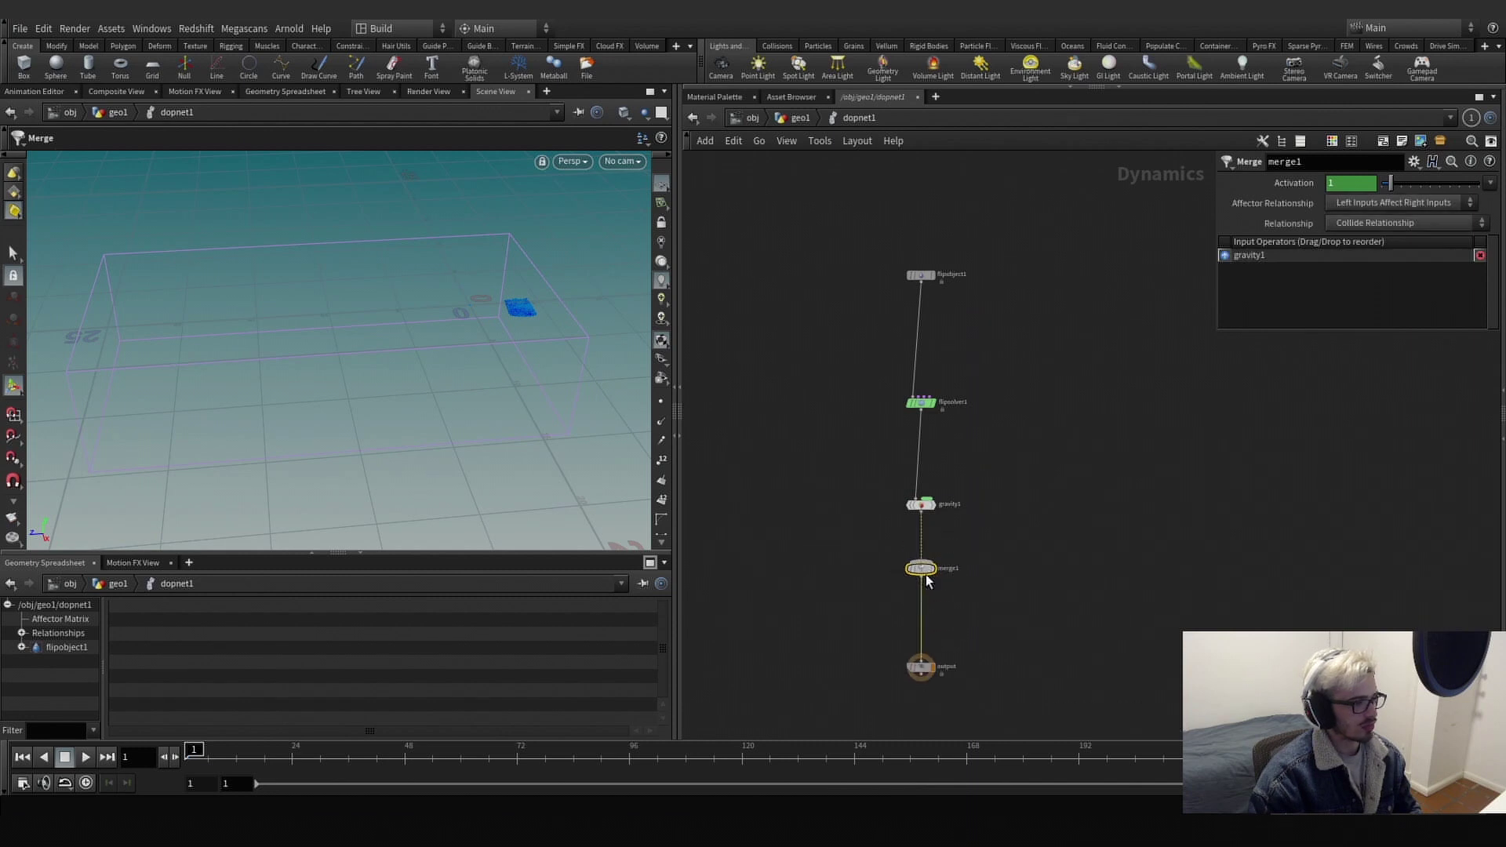
Add a Static Object node and connect it to the Merge node as its second input.
key(Tab)
text(static)
key(Return)
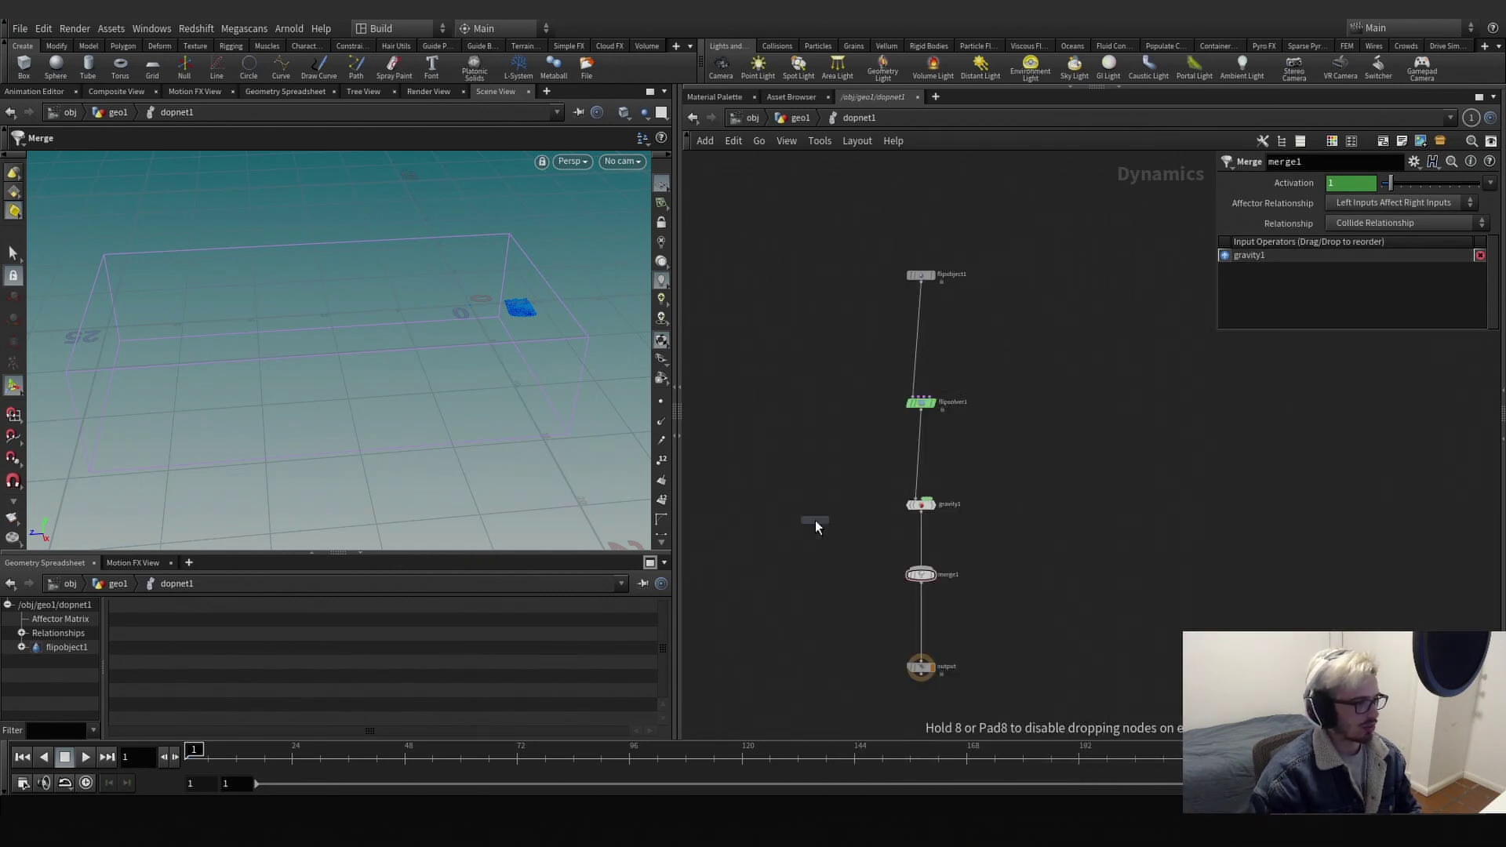
click(816, 520)
click(817, 528)
click(921, 573)
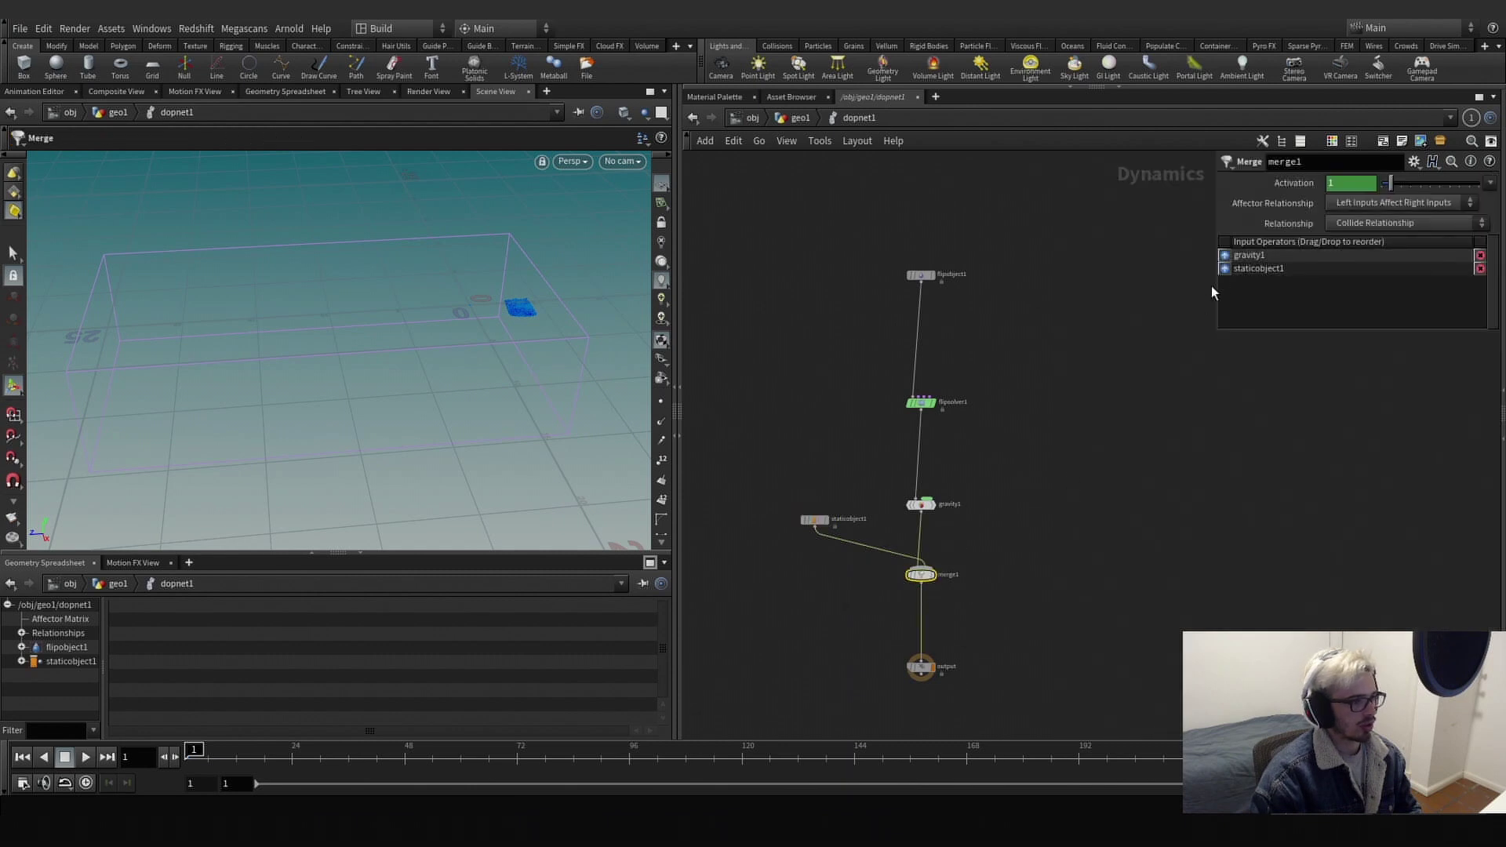
Set the Static Object's SOP Path to /obj/geo1/OUT_POLY_RIVER and turn off Display Geometry.
click(814, 519)
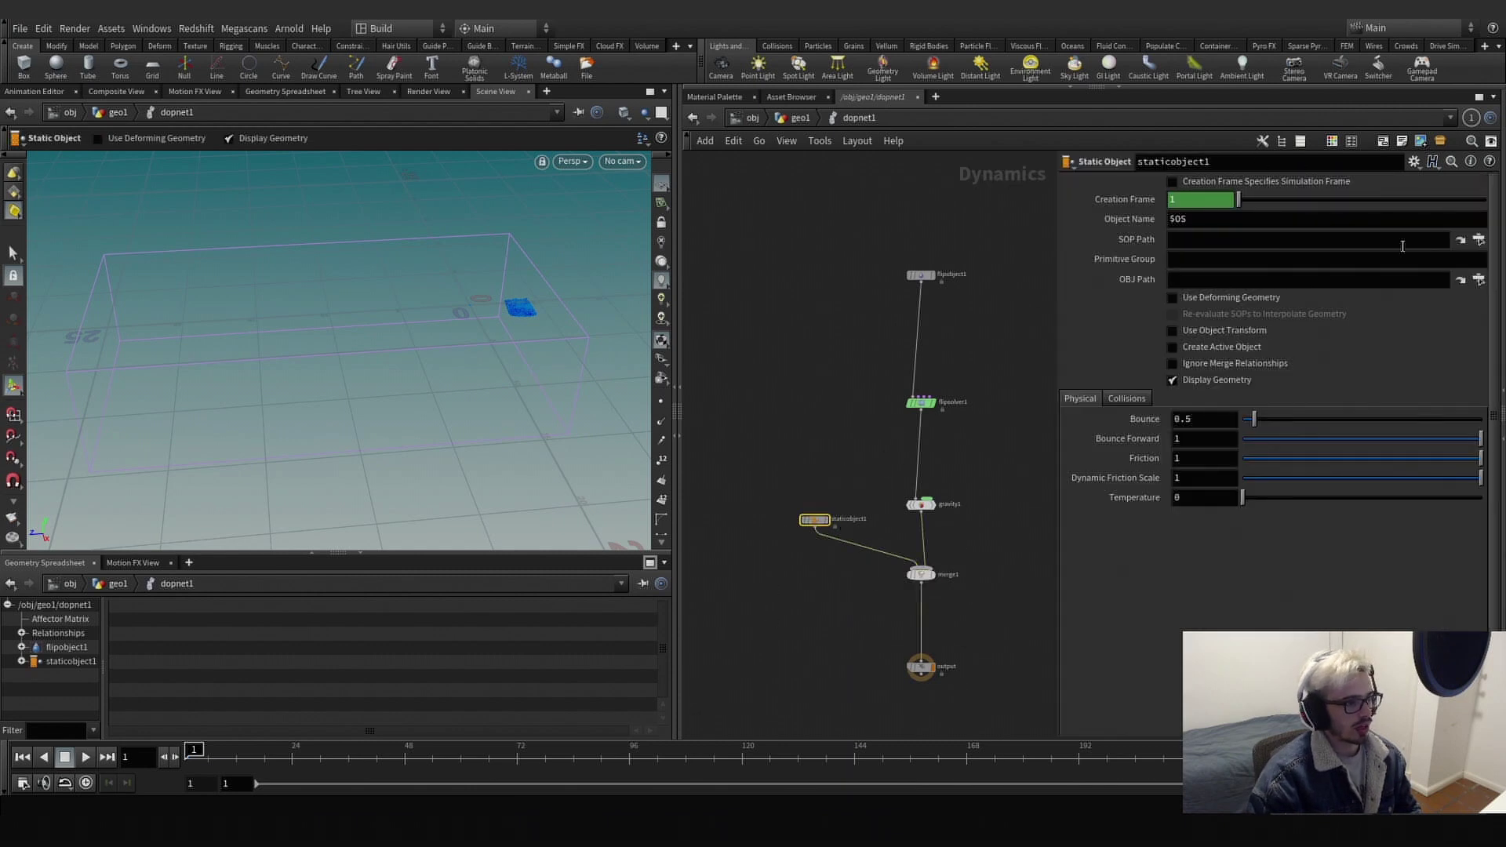
click(1478, 242)
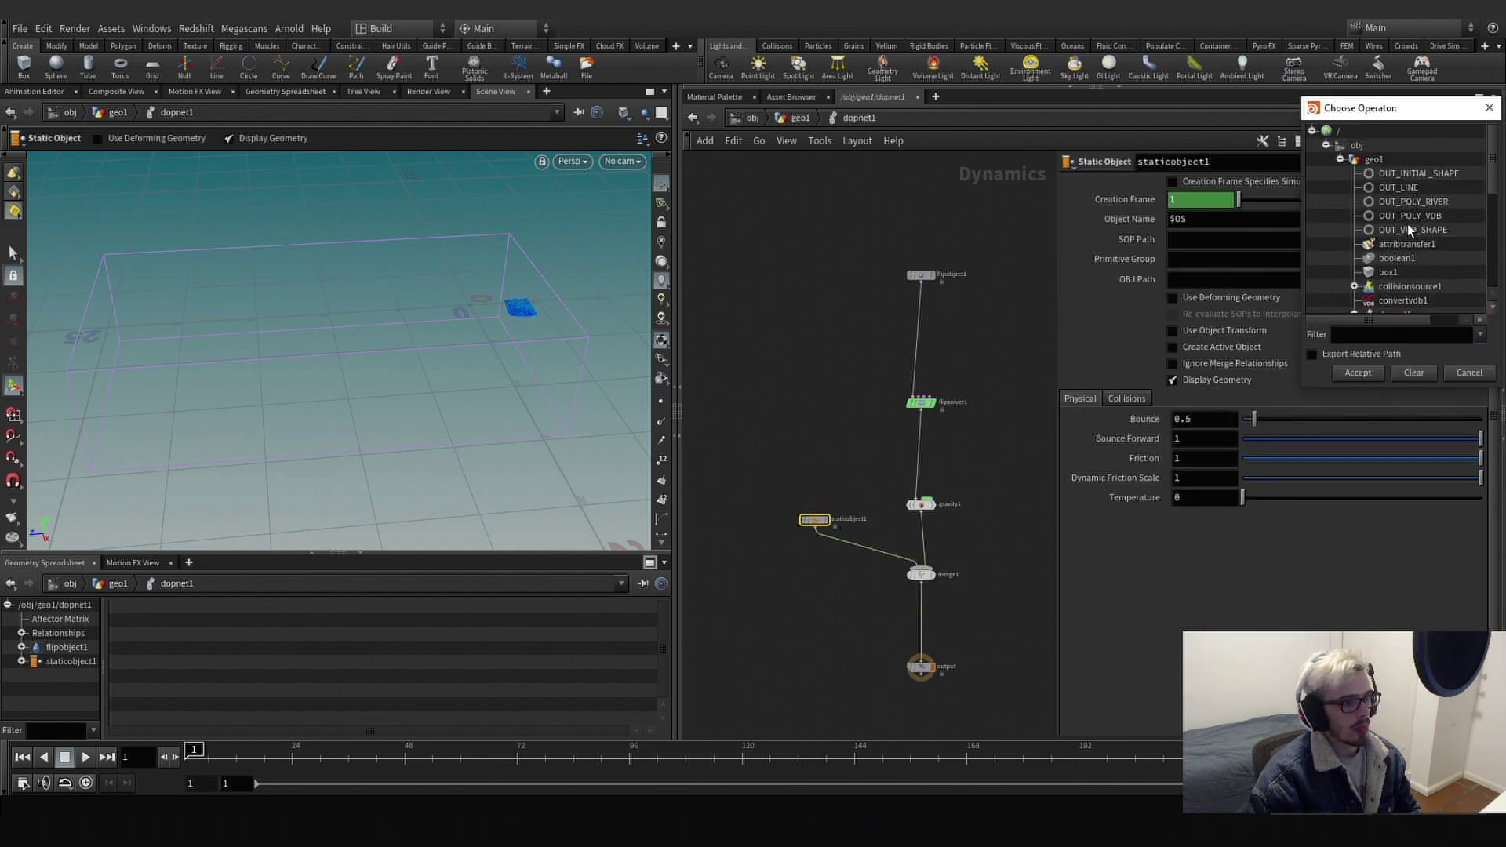
click(1417, 200)
click(1358, 373)
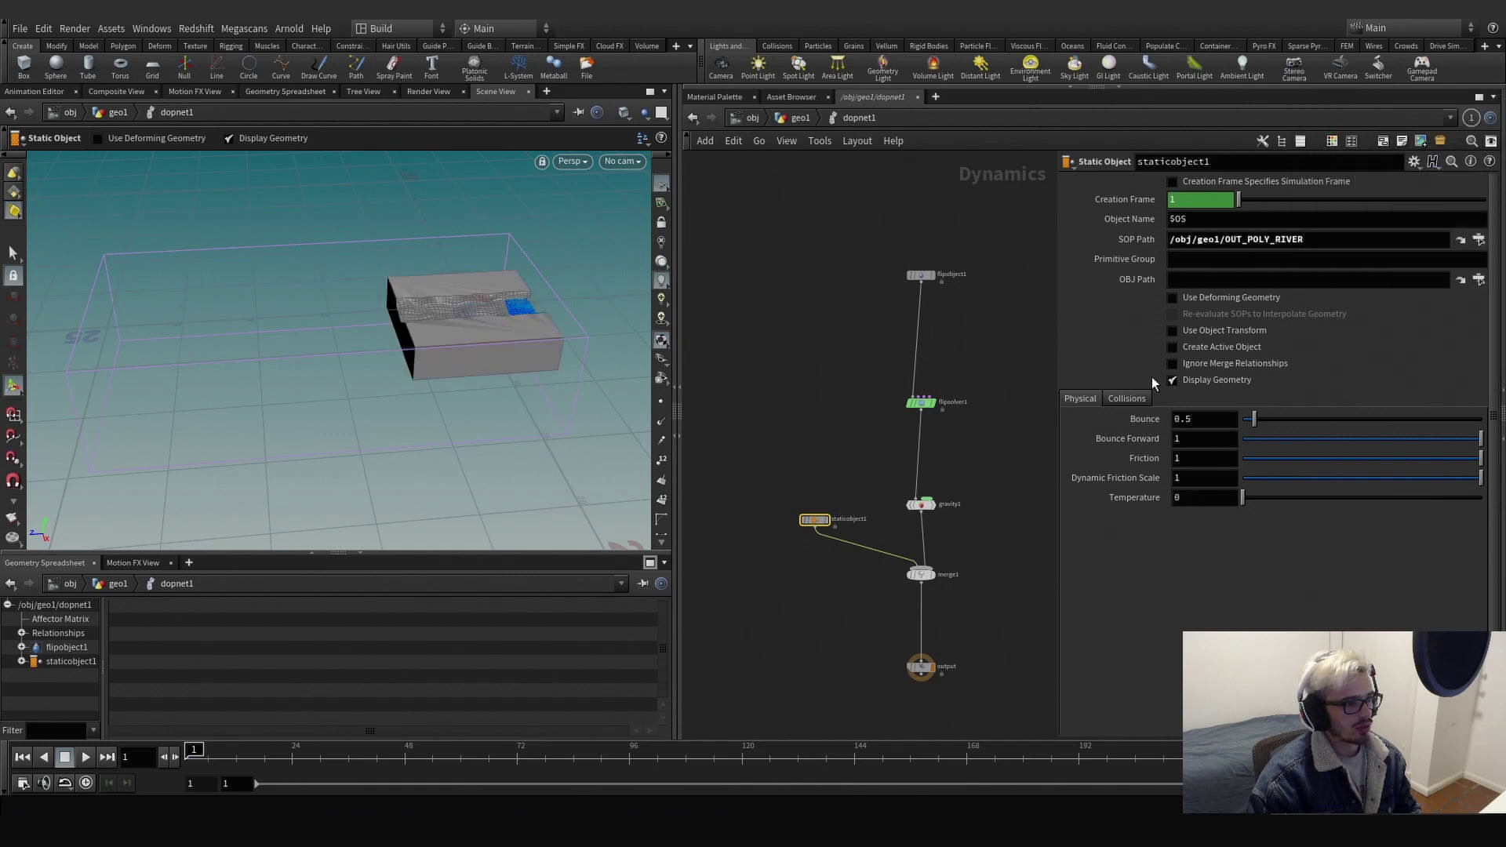
click(1172, 380)
Set the Static Object's collision detection to Use Volume Collisions and its volume mode to Volume Sample.
click(1137, 397)
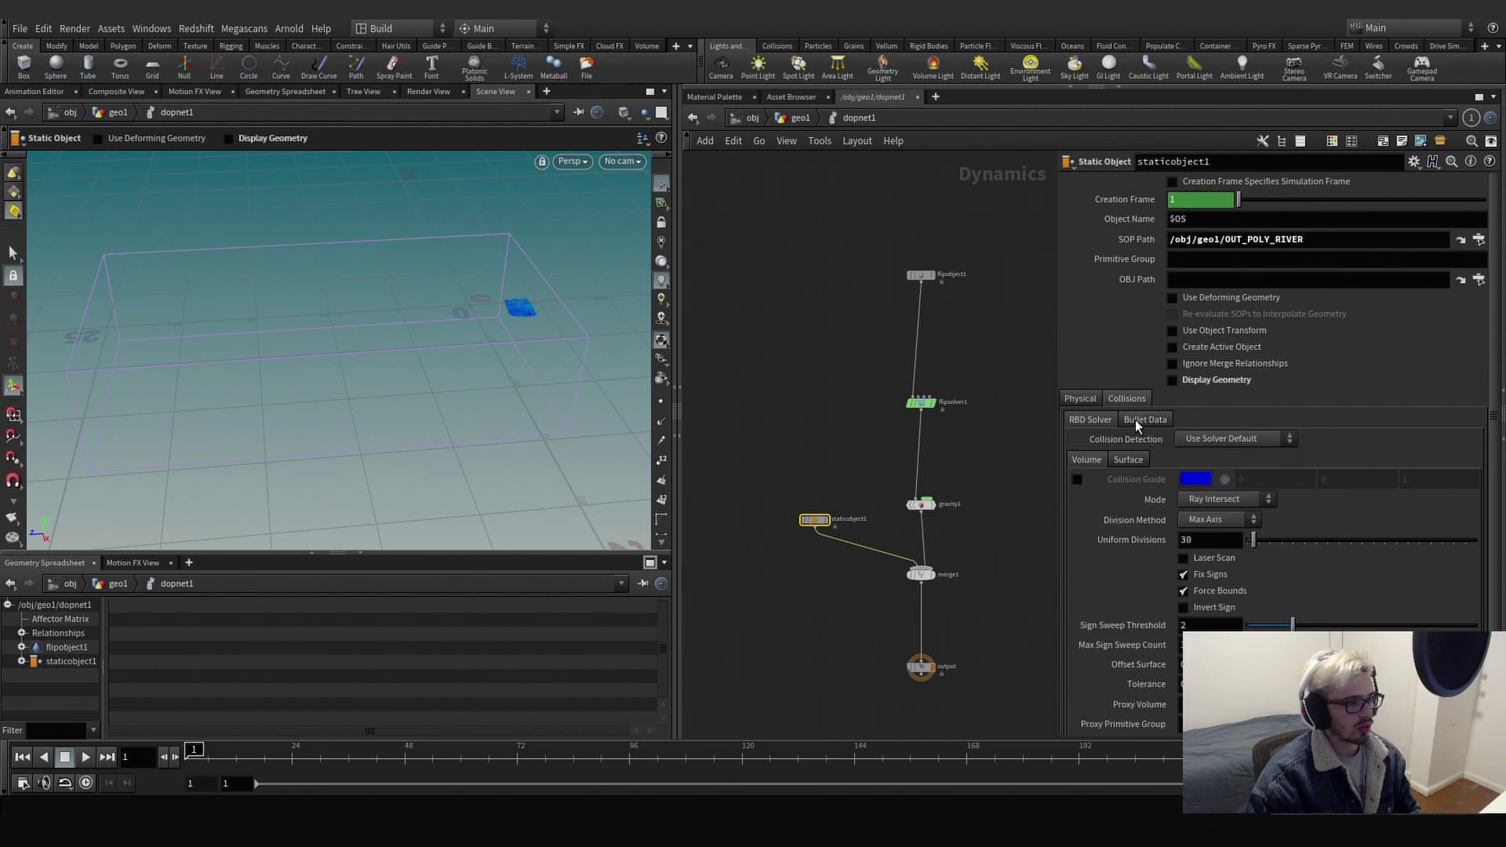
click(1211, 439)
click(1211, 447)
click(1218, 500)
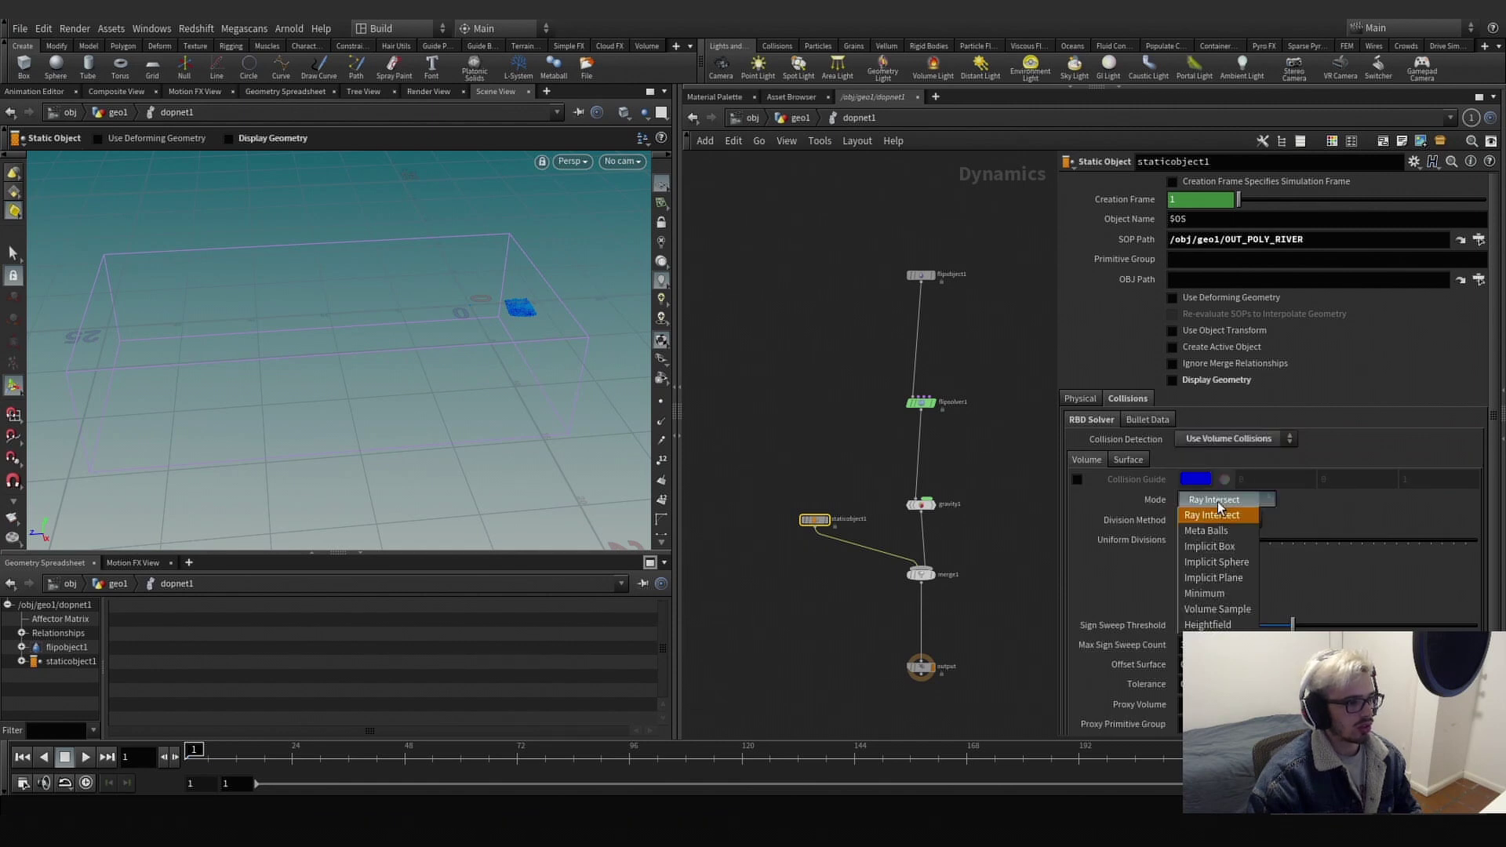
click(1223, 608)
scroll(1227, 610, down, 1)
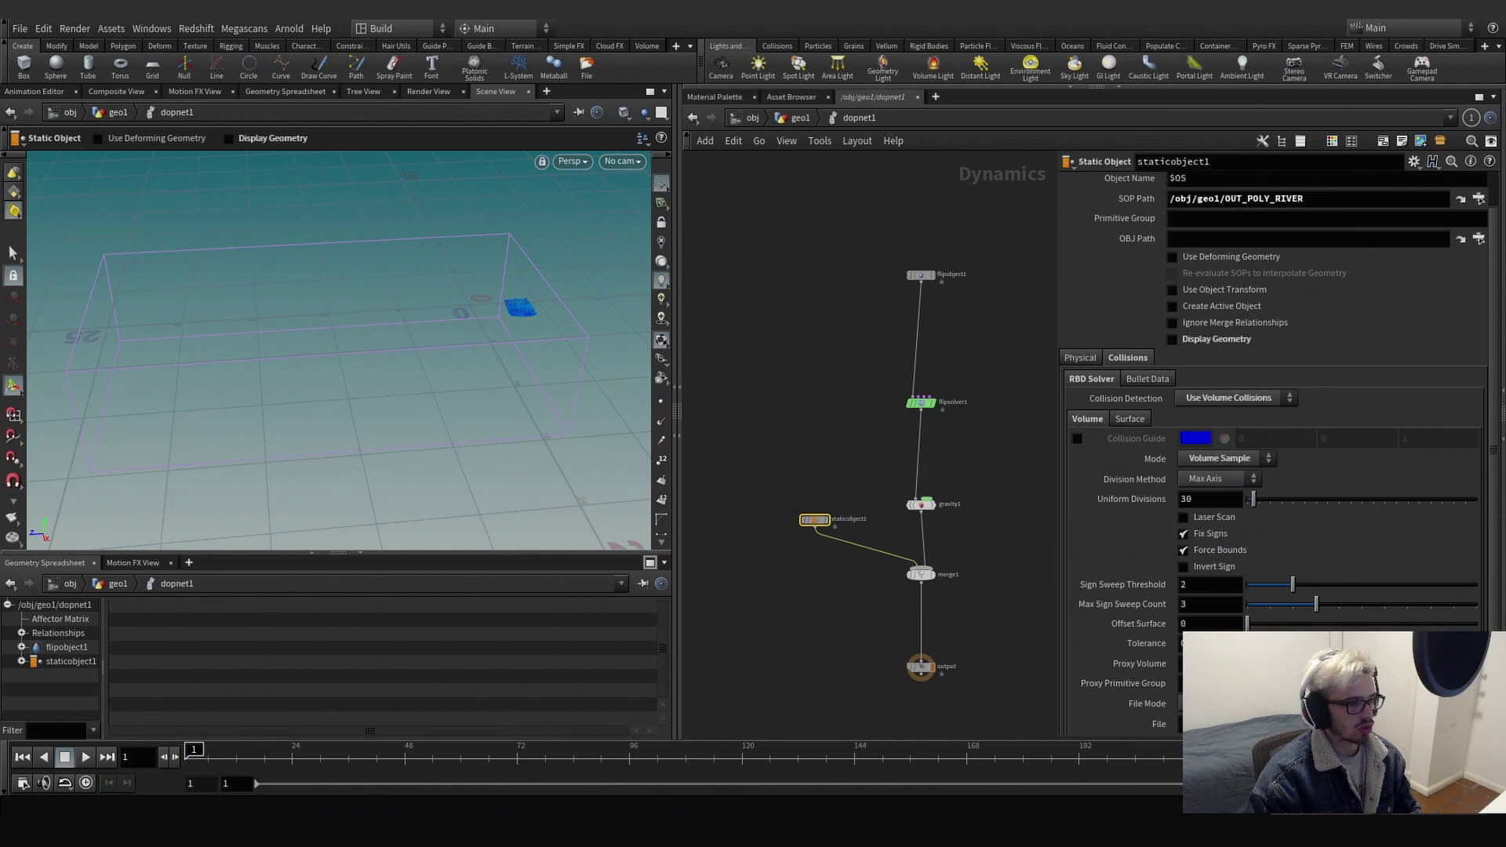
Set the Static Object's Proxy Volume to /obj/geo1/OUT_POLY_VDB and show its Collision Guide over the river.
click(1471, 665)
scroll(1415, 610, up, 2)
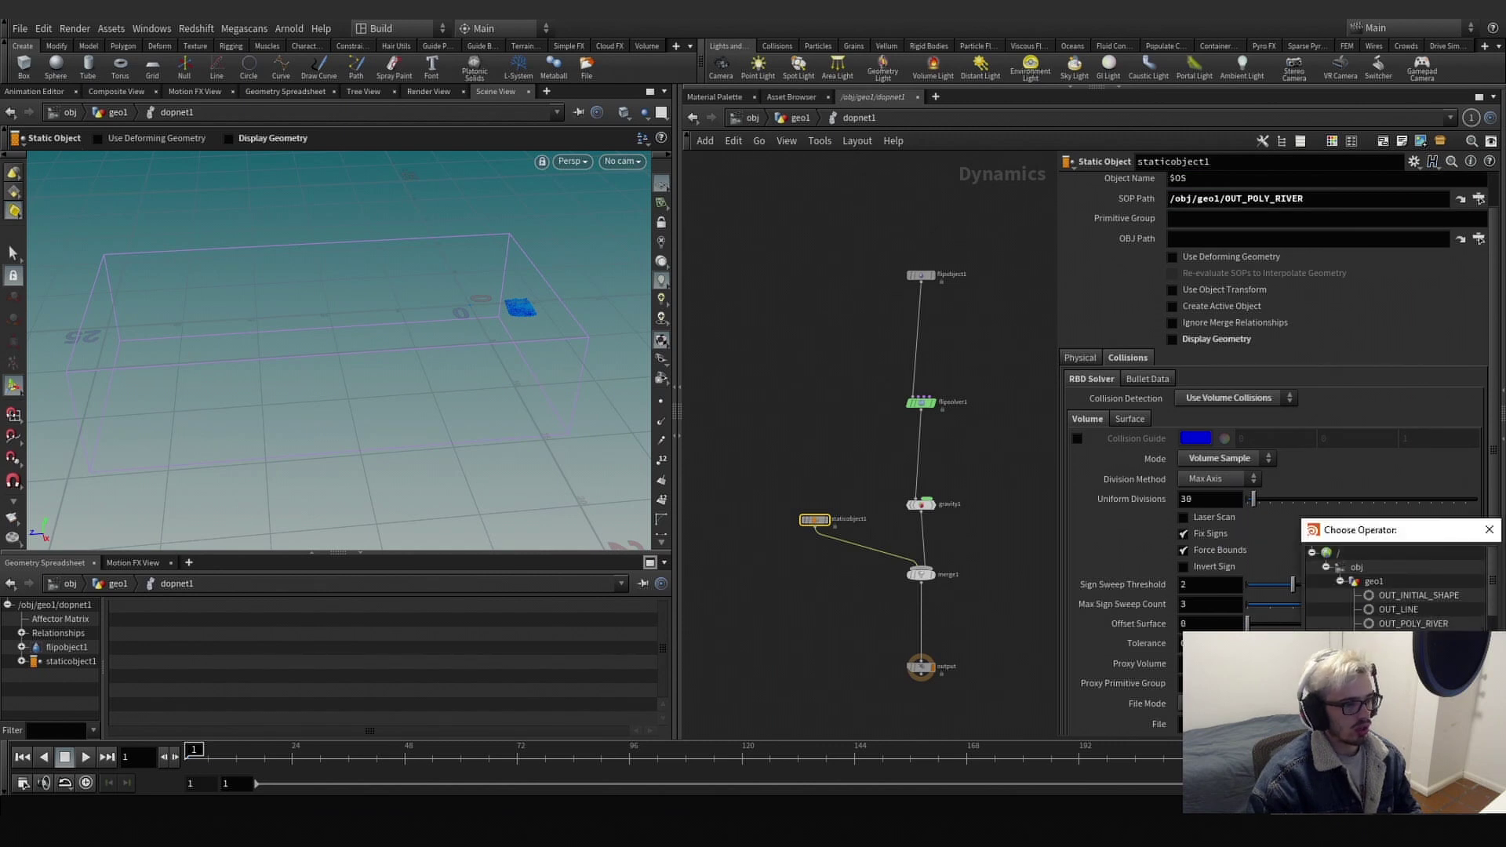
click(1374, 773)
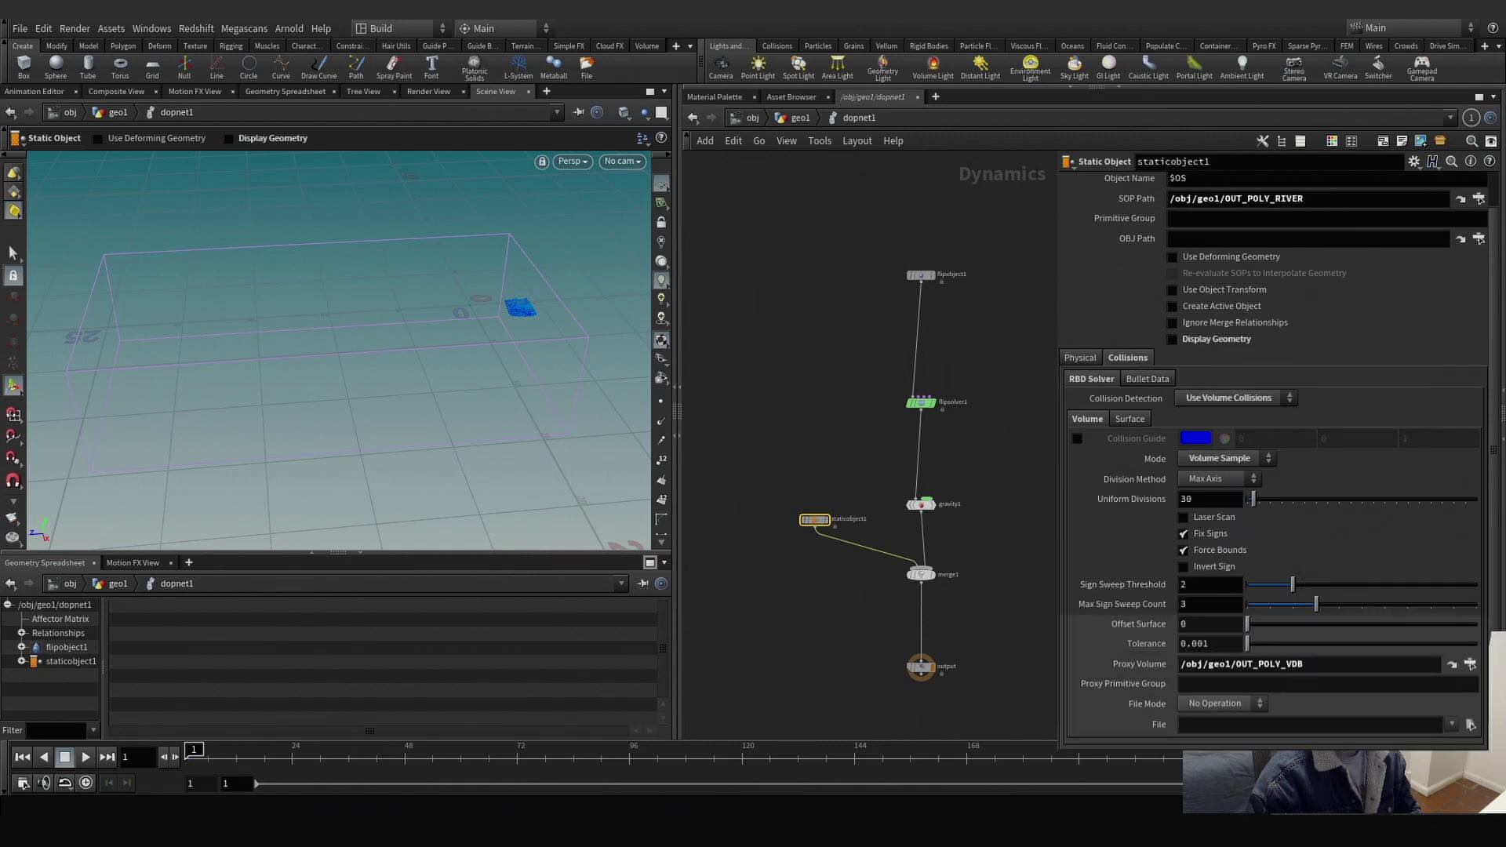
click(1074, 441)
alt+drag(443, 290, 477, 303)
scroll(475, 305, up, 5)
scroll(459, 316, down, 10)
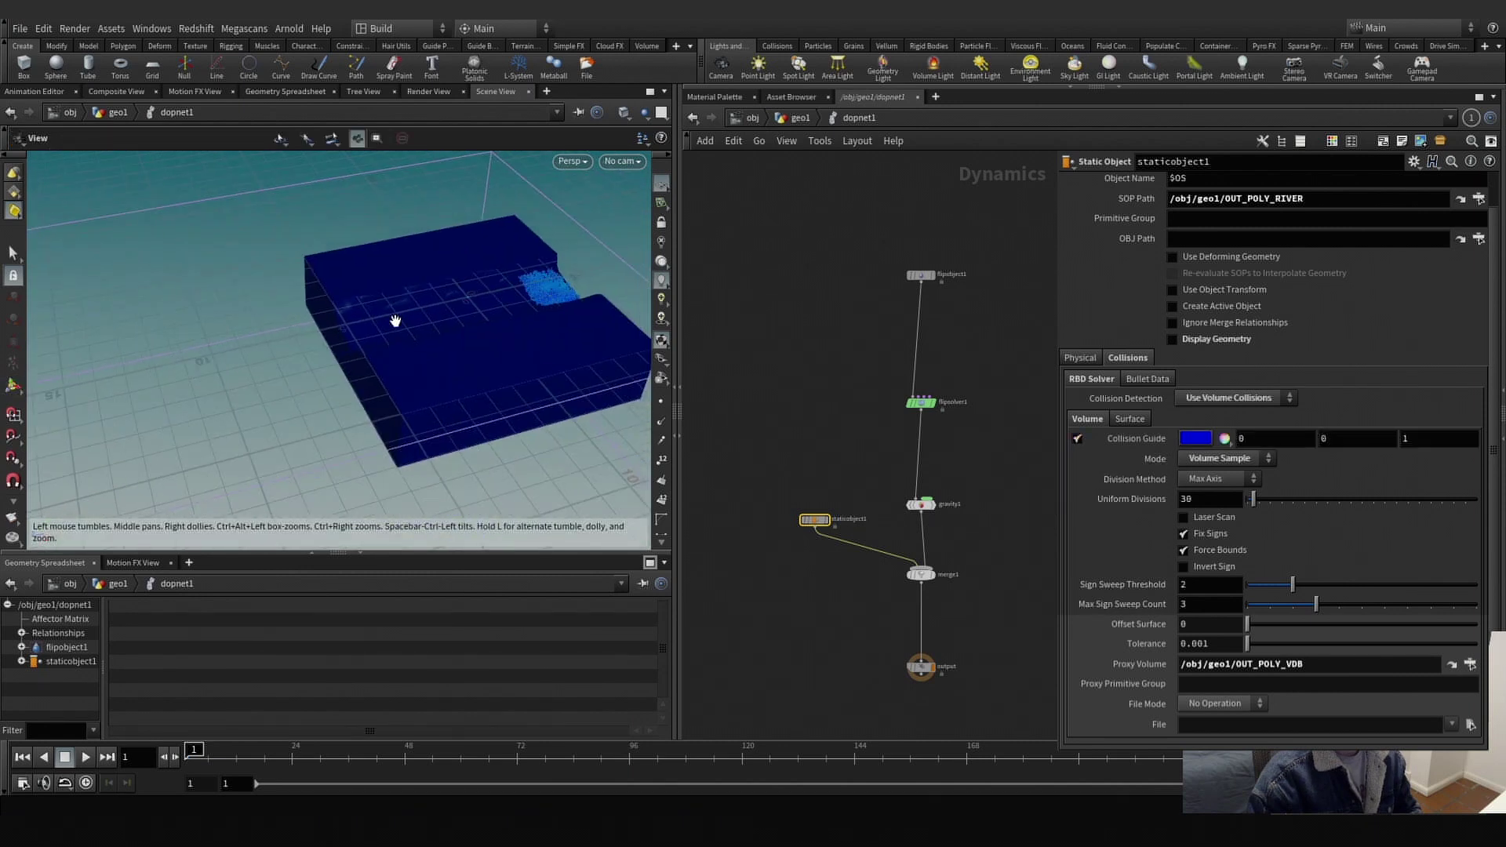
Shrink the FLIP Solver's volume limits around the river to a box of about 15.75 × 4.48 × 13.75, centred near -0.23, -0.63, 1.59.
click(921, 402)
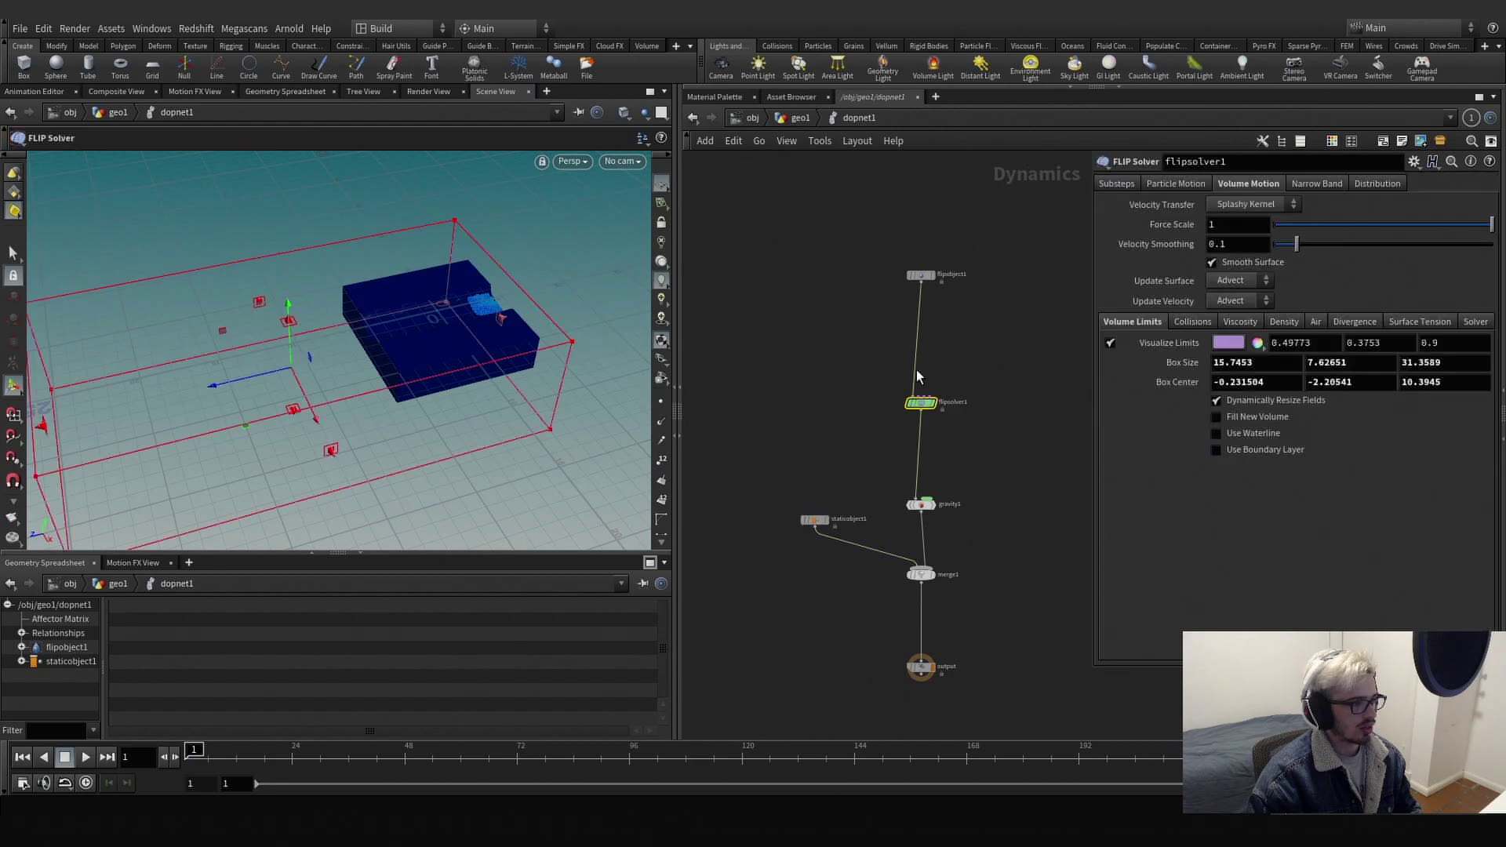
drag(92, 413, 433, 340)
key(Escape)
key(Return)
drag(463, 488, 524, 541)
key(Escape)
key(Return)
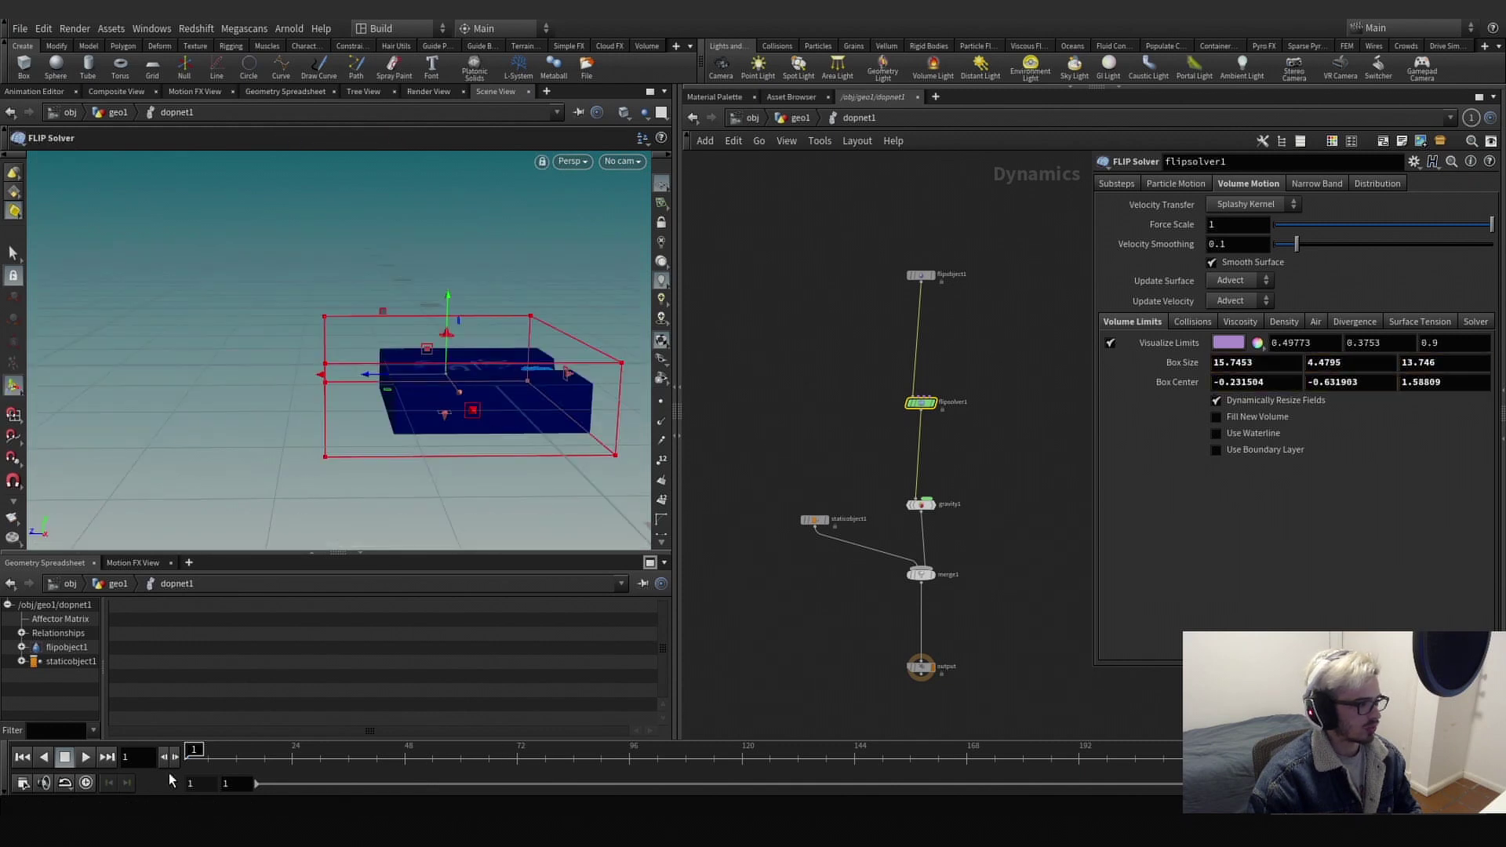
Play the simulation and examine how the water runs through the river channel against the collider.
click(87, 757)
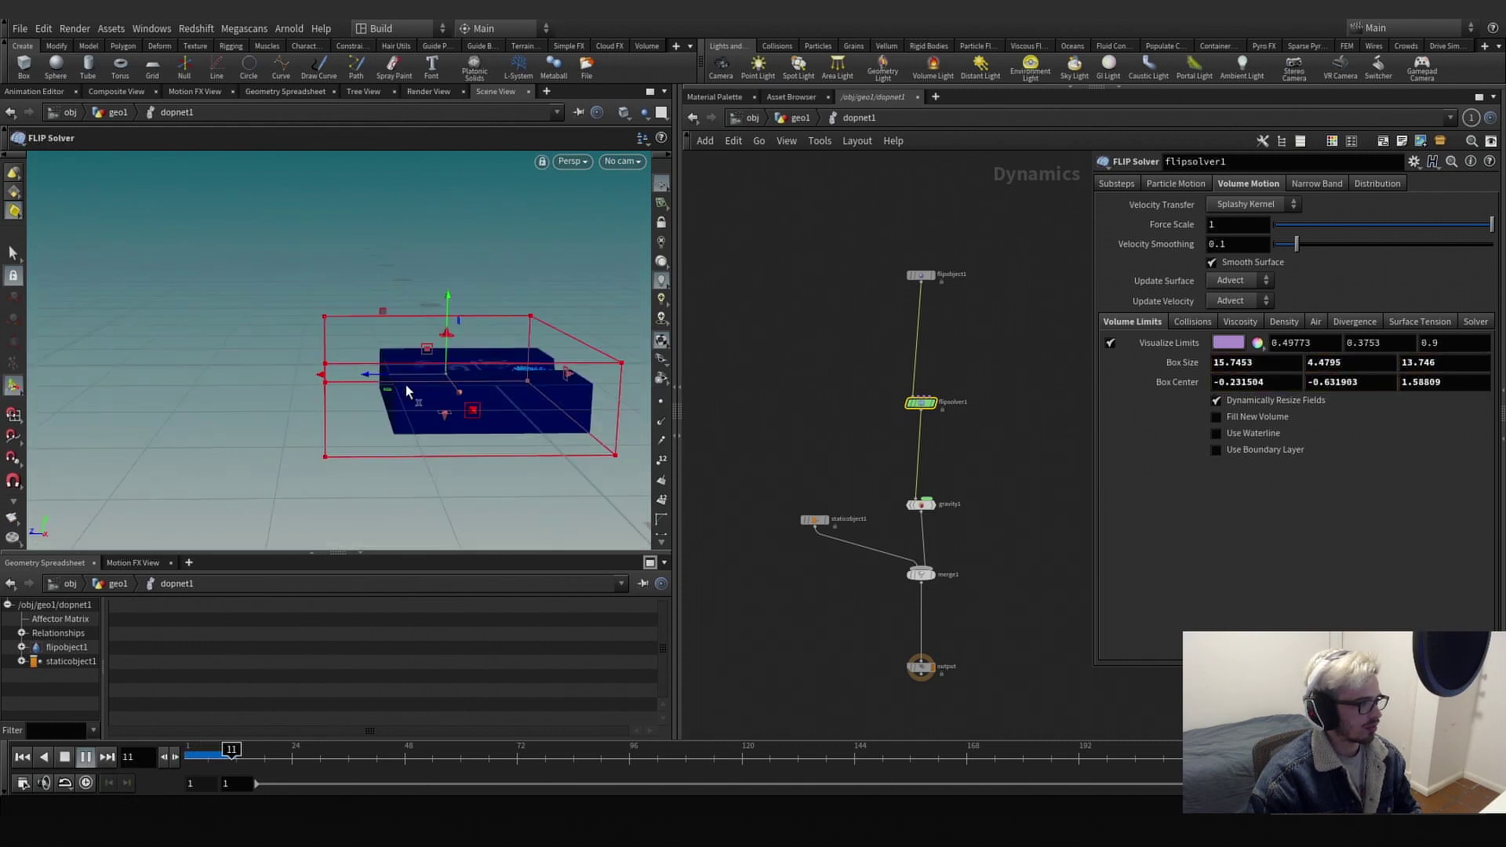
key(Escape)
drag(403, 389, 438, 360)
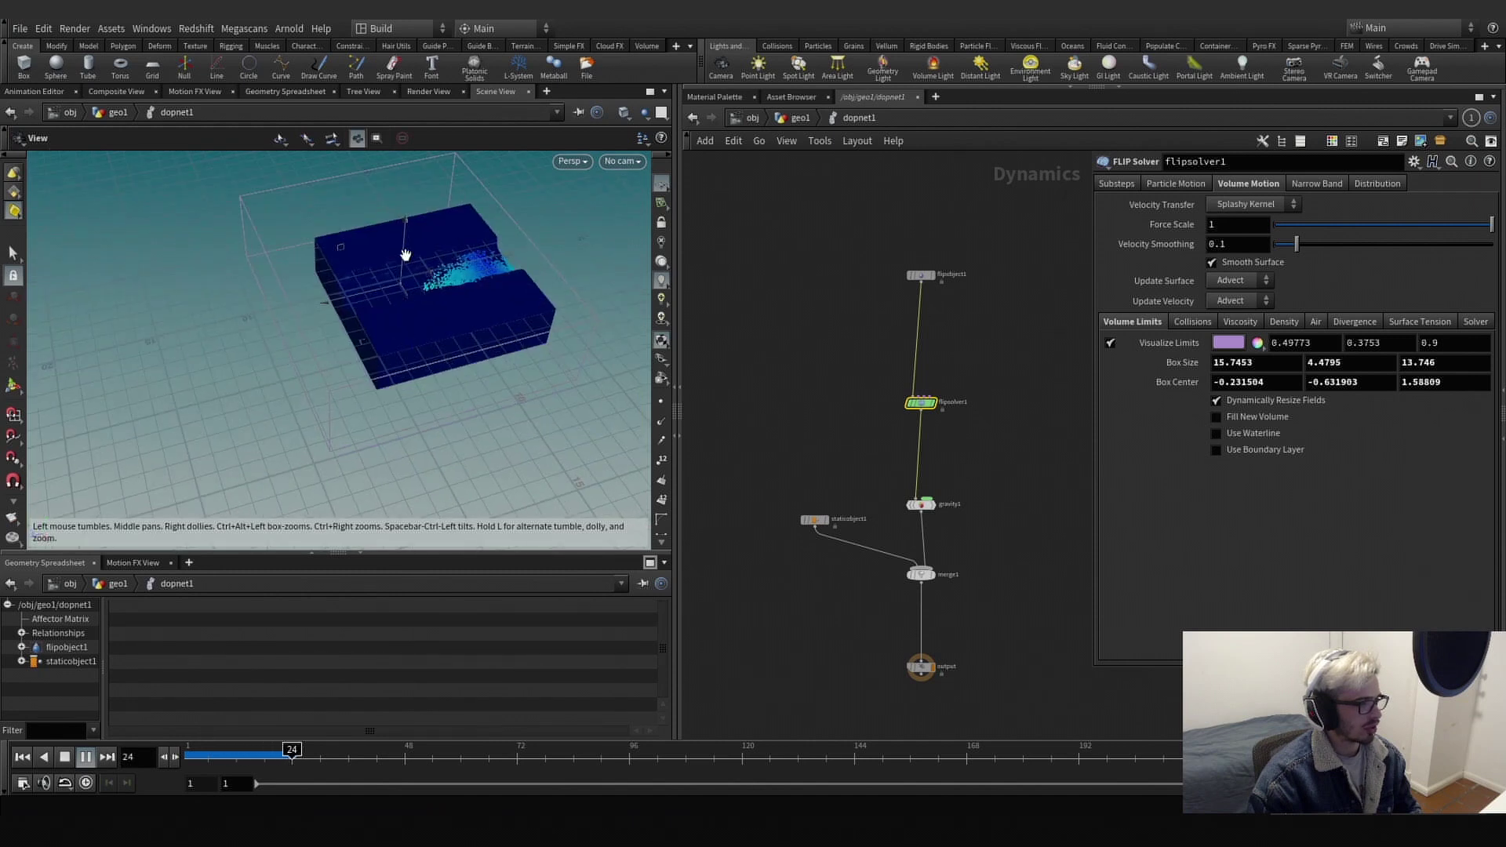
drag(405, 255, 427, 296)
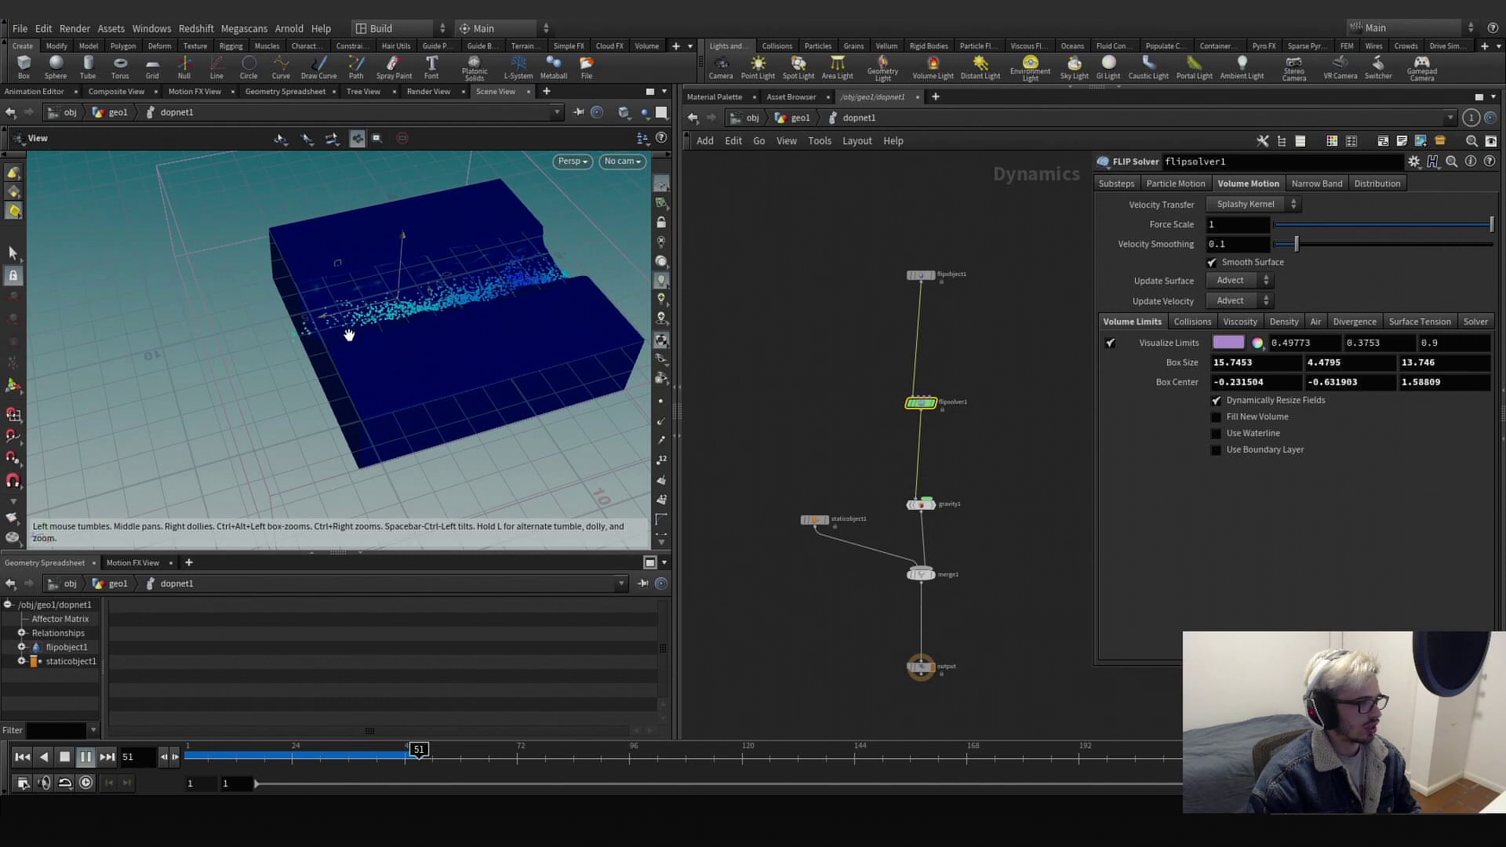
drag(369, 326, 419, 411)
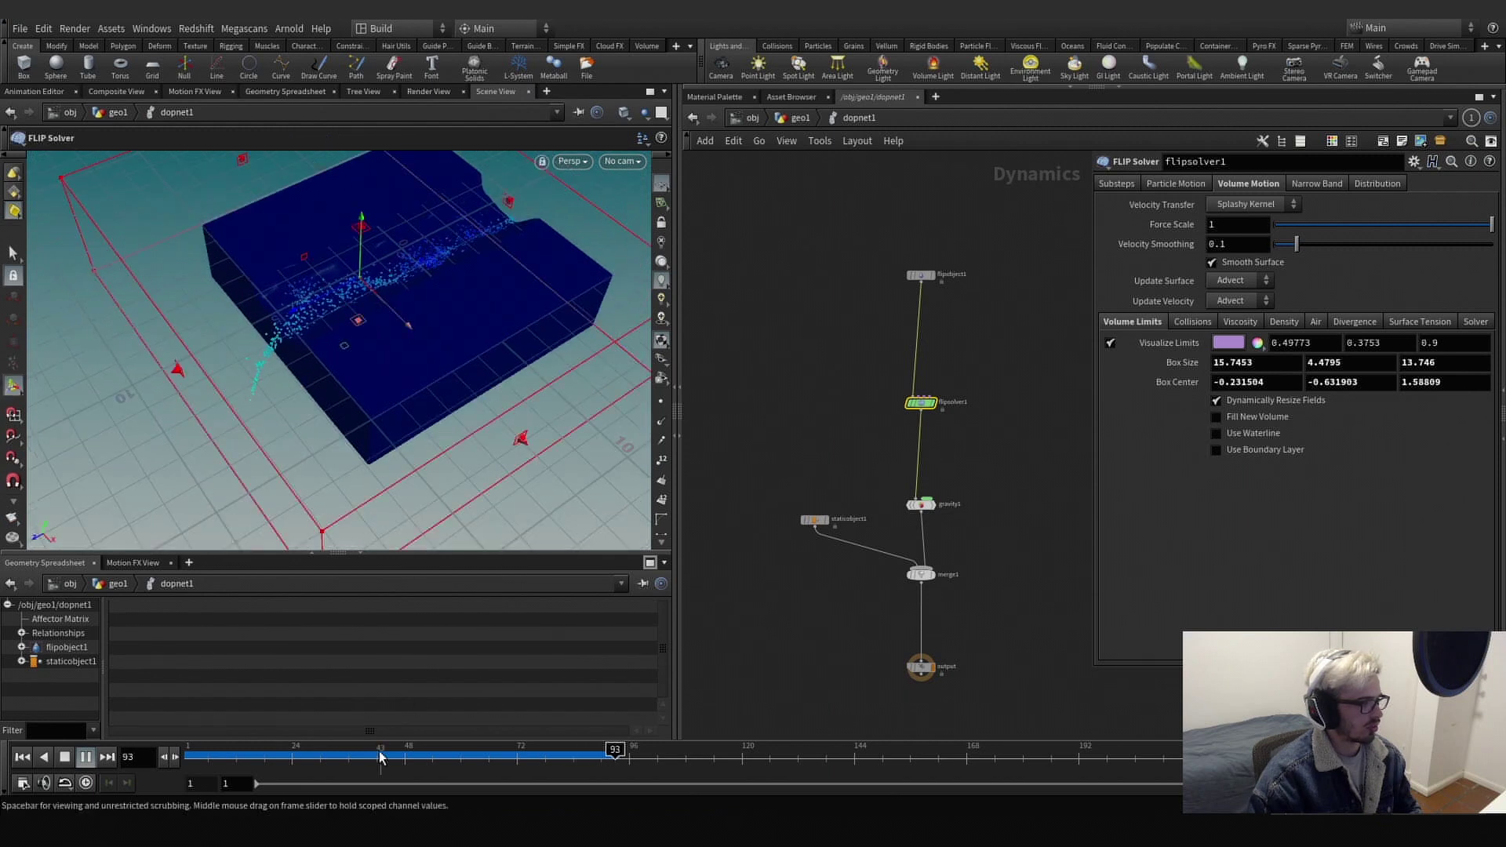
Set the FLIP Object's Particle Separation to 0.05.
drag(751, 332, 877, 259)
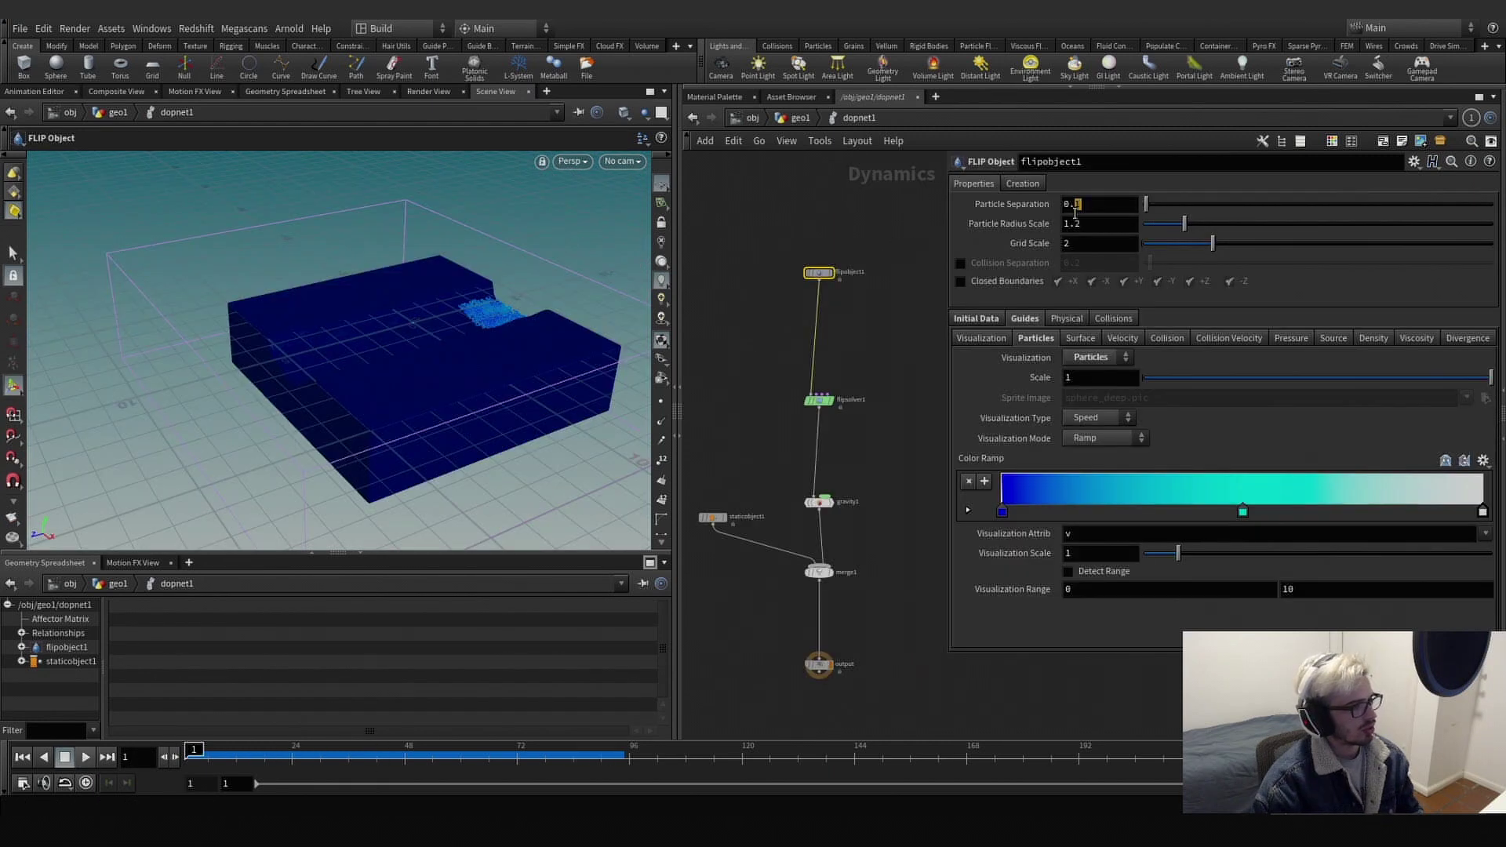
text(05)
key(Return)
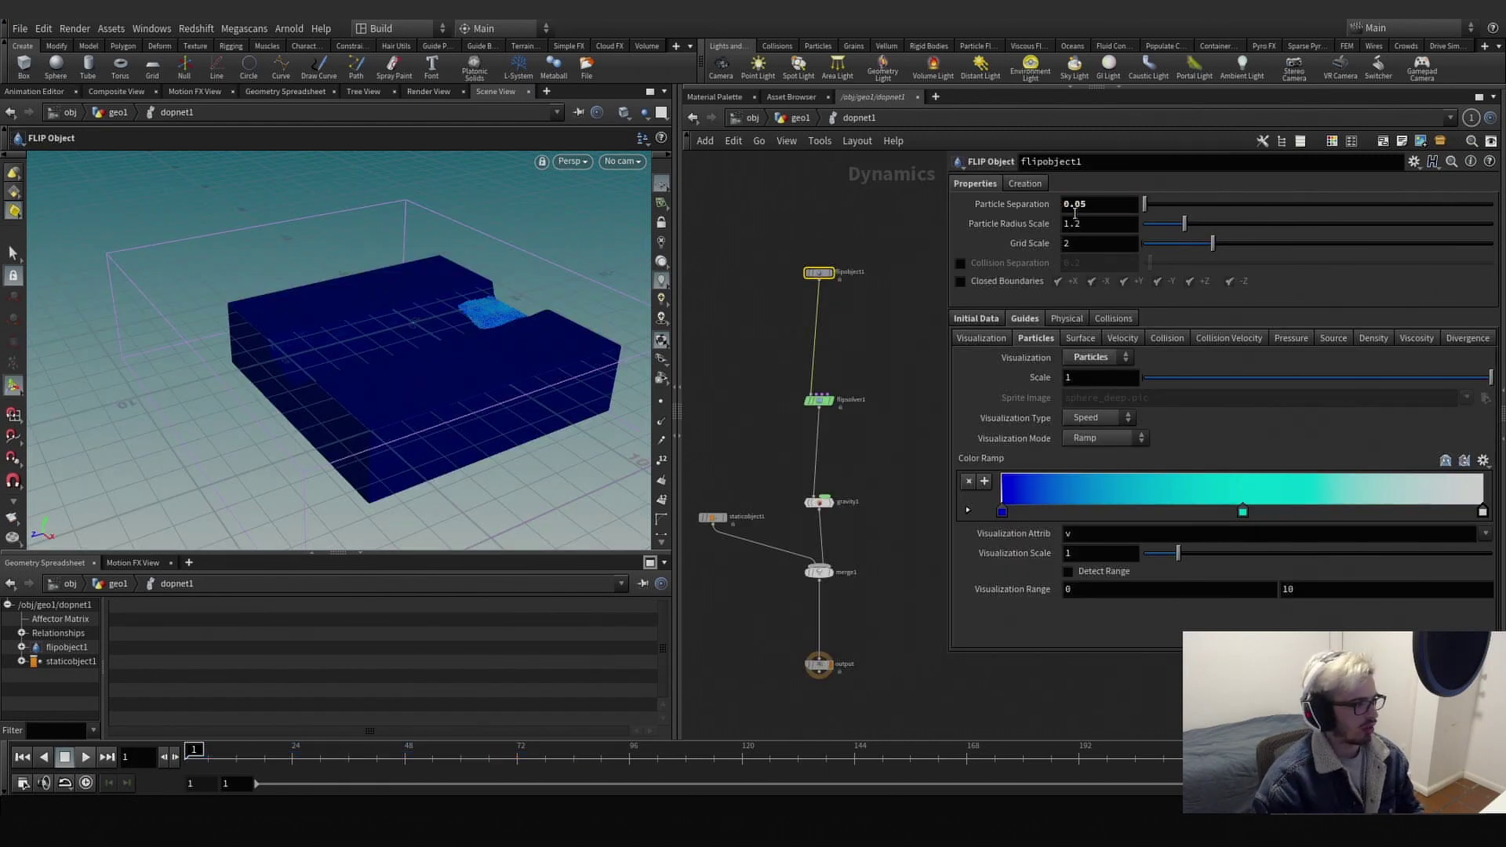
Turn off the Static Object's Collision Guide.
click(714, 519)
click(1078, 439)
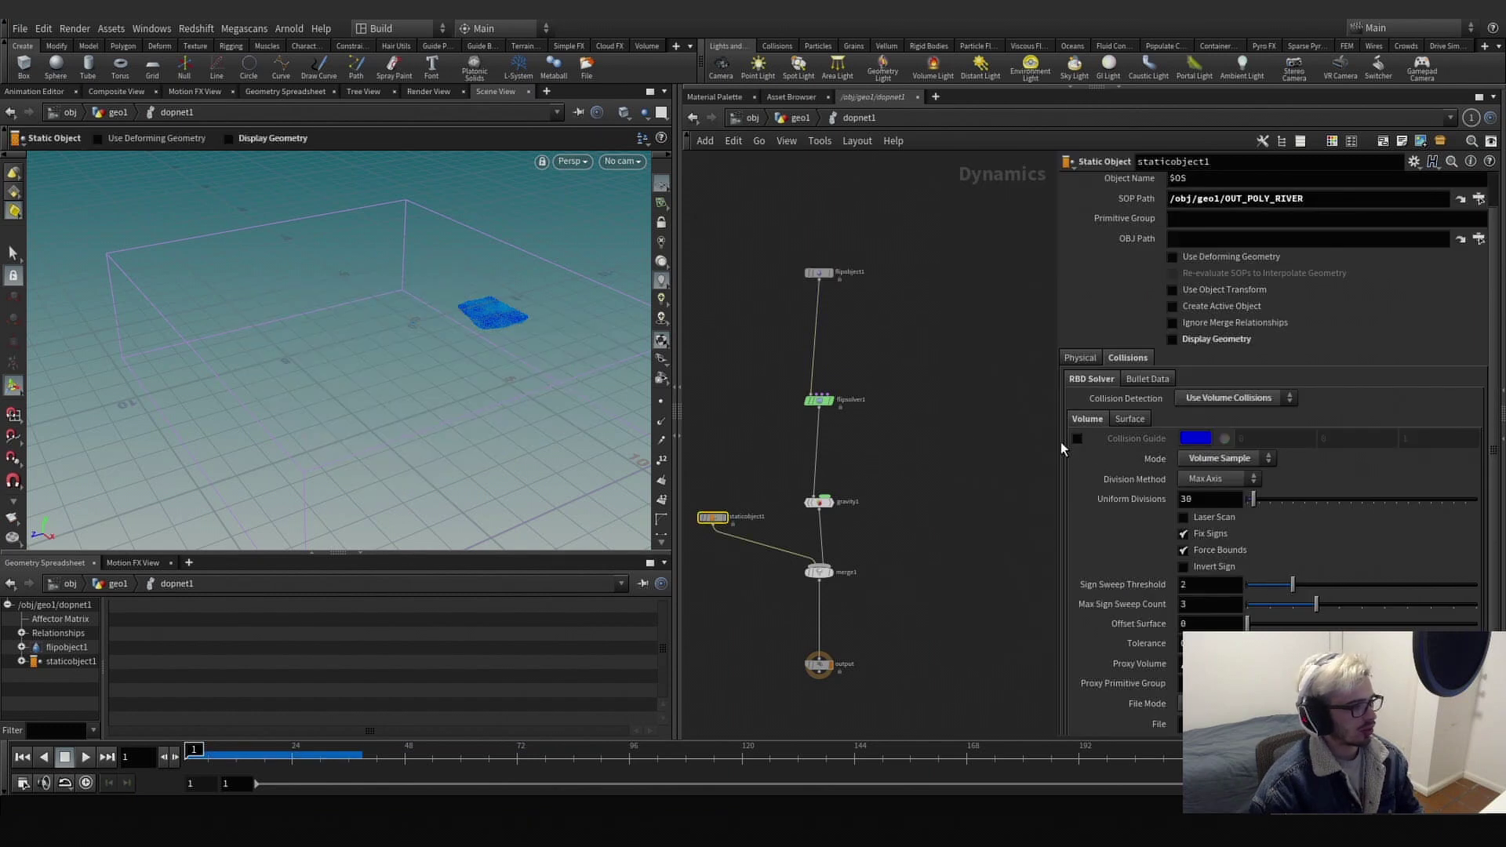
drag(944, 446, 775, 371)
Turn on the Collision guide in the FLIP Object's visualization settings.
drag(911, 355, 759, 260)
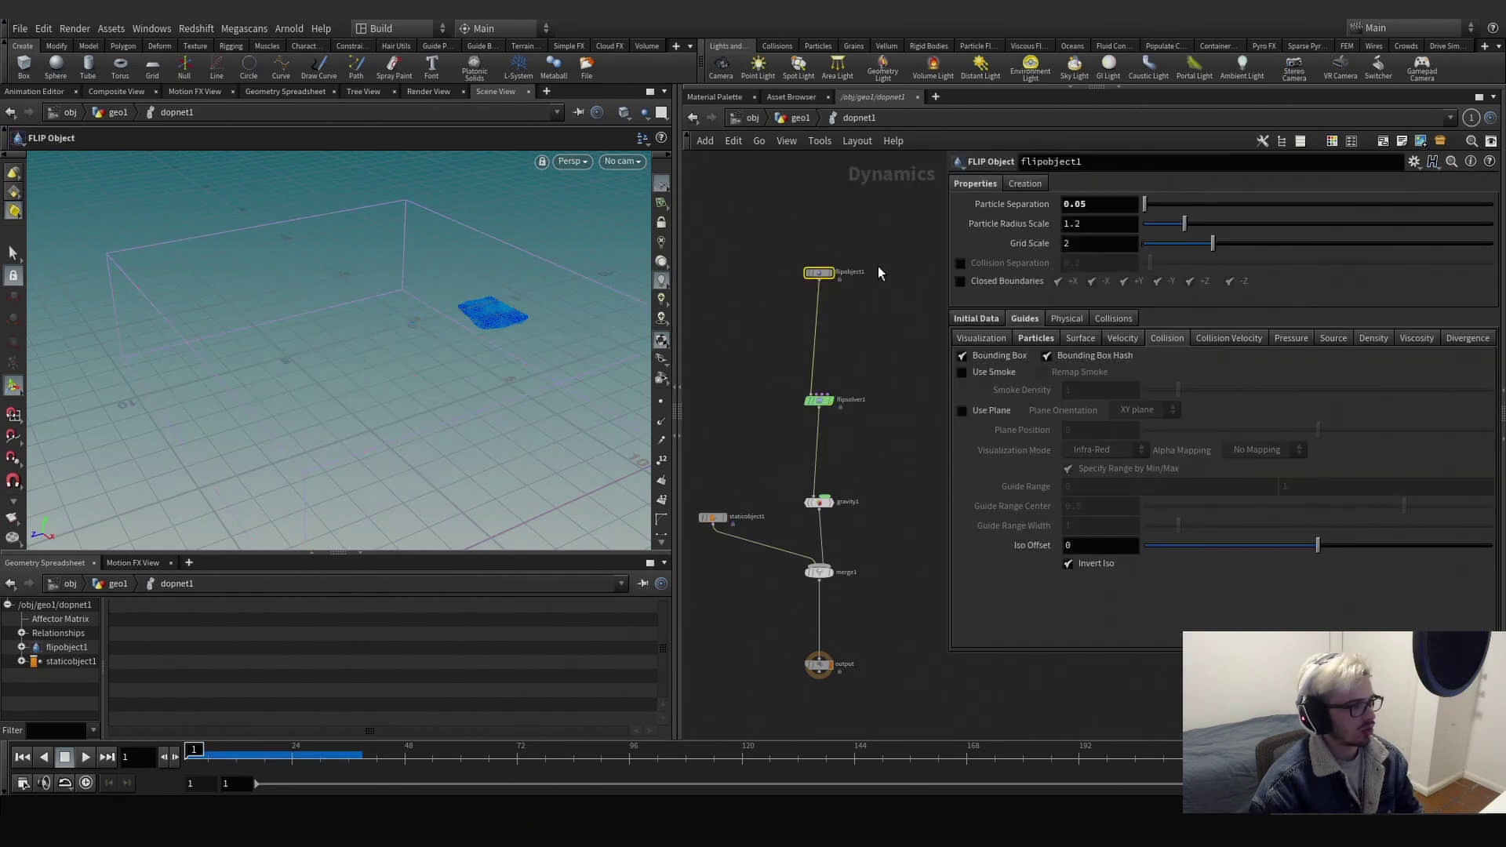
click(978, 320)
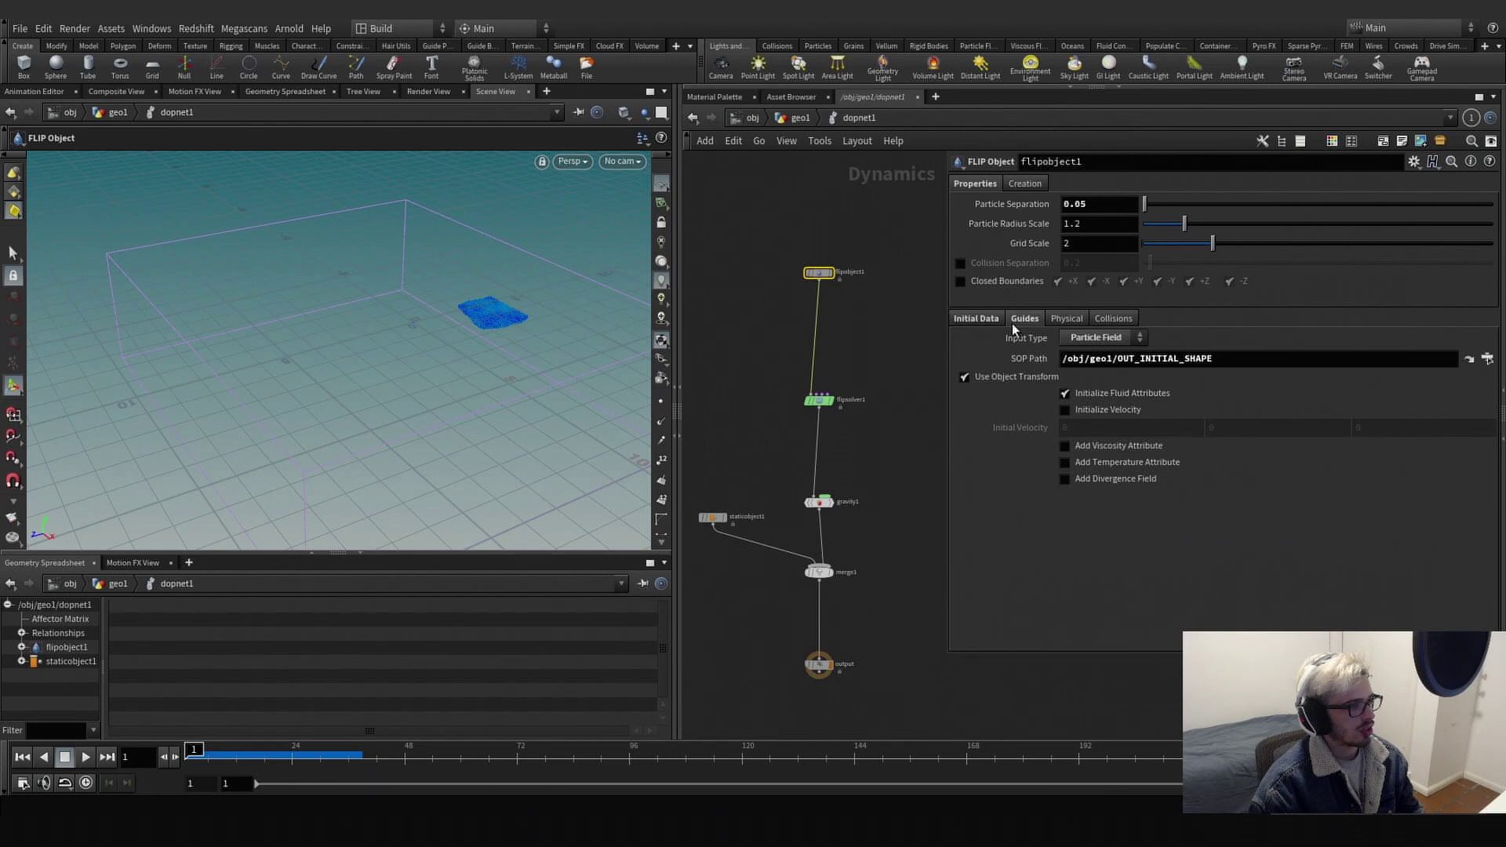
click(1021, 320)
click(982, 338)
click(962, 419)
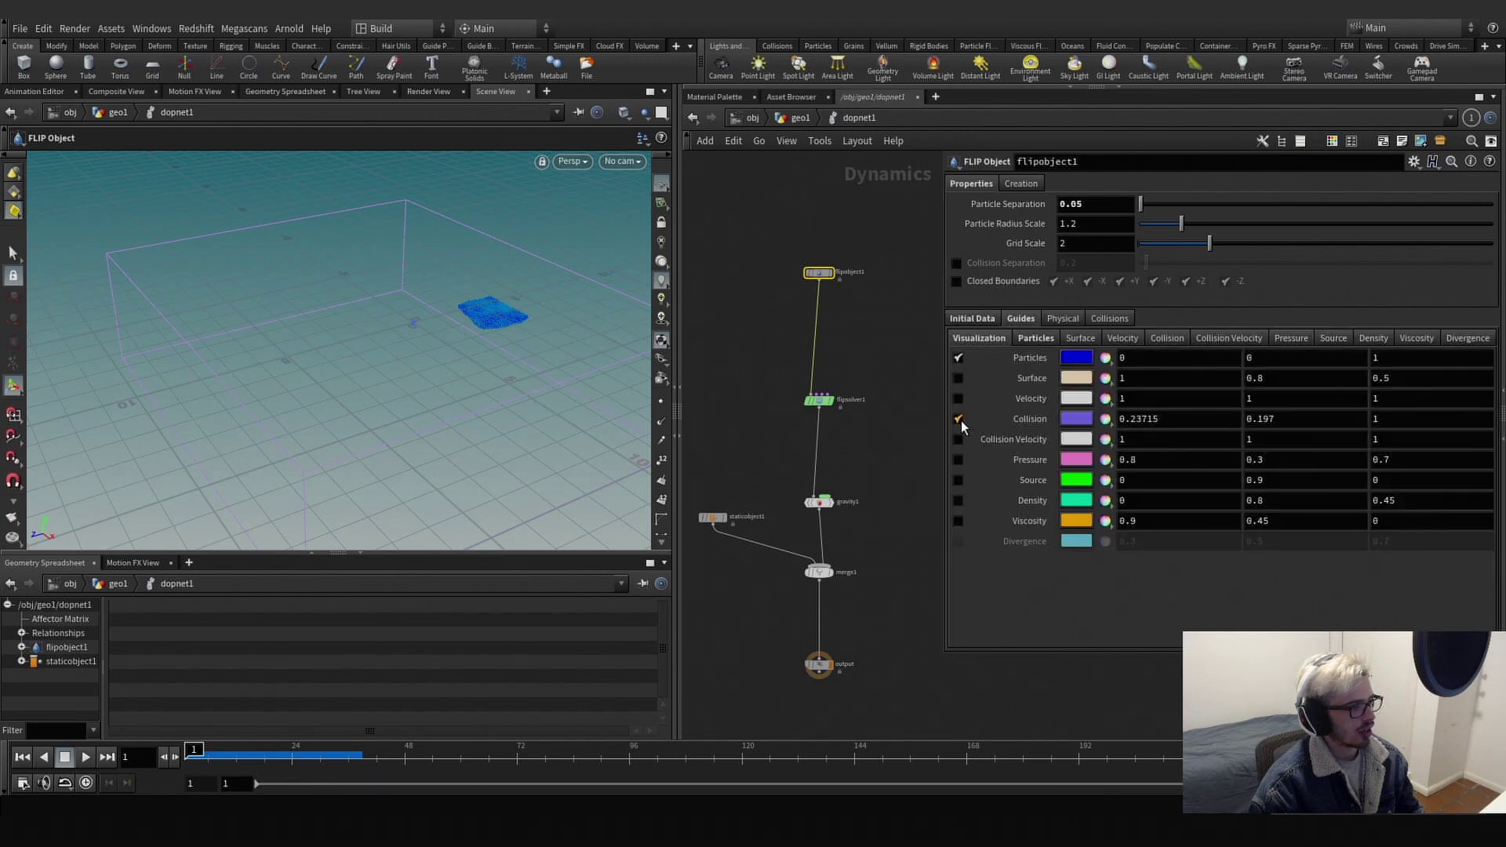
Simulate to frame 48 and examine the finer water particles and the collision field along the channel.
drag(196, 757, 406, 751)
alt+drag(333, 398, 459, 384)
alt+middle_drag(258, 349, 373, 323)
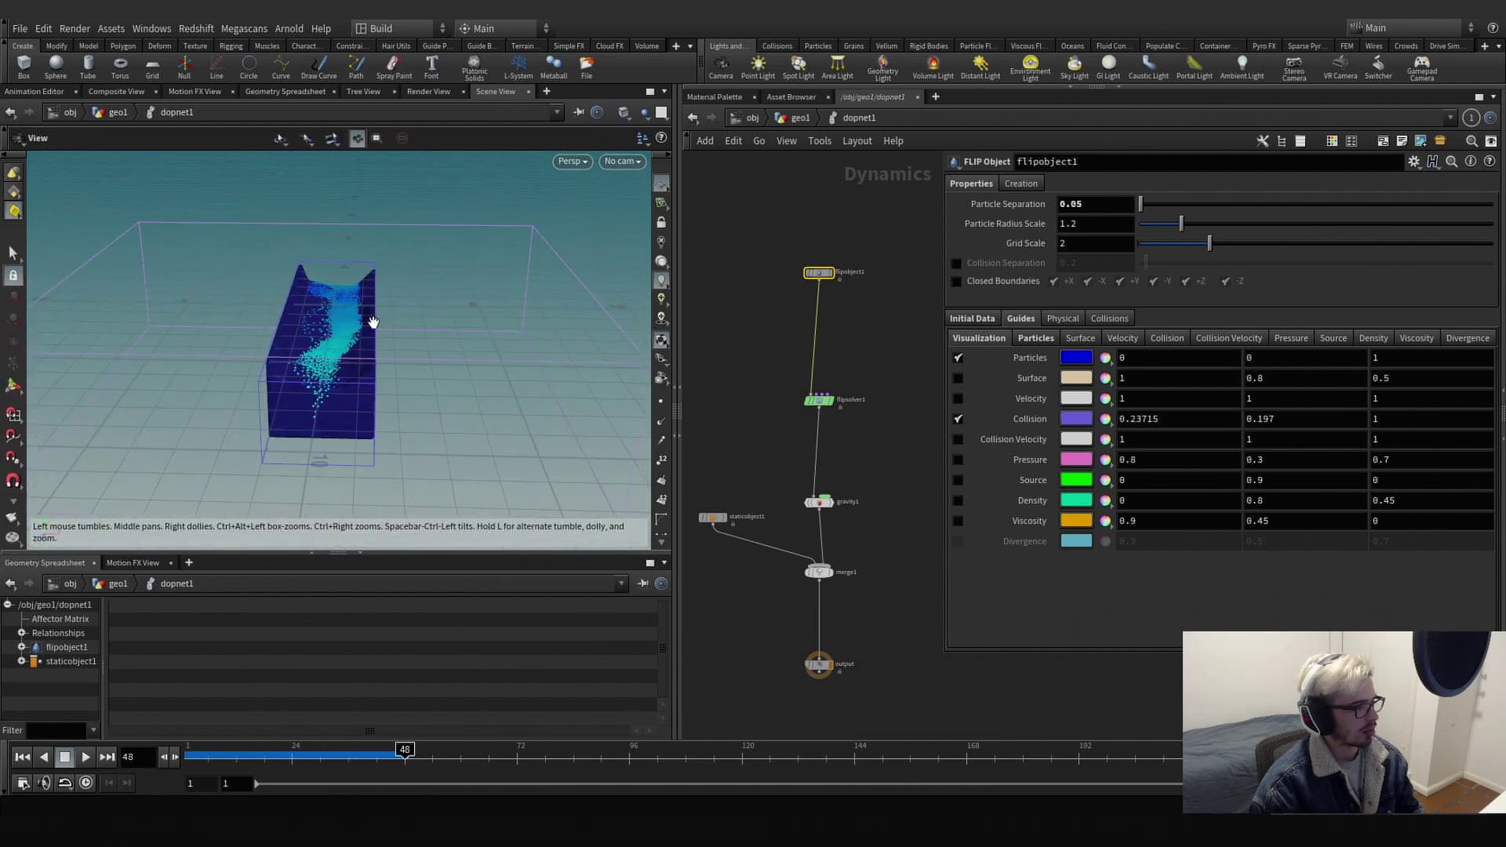
alt+right_drag(373, 323, 326, 363)
Switch the network wiring to the rounded style and set the FLIP Solver's Velocity Transfer to Swirly Kernel.
key(shift+s)
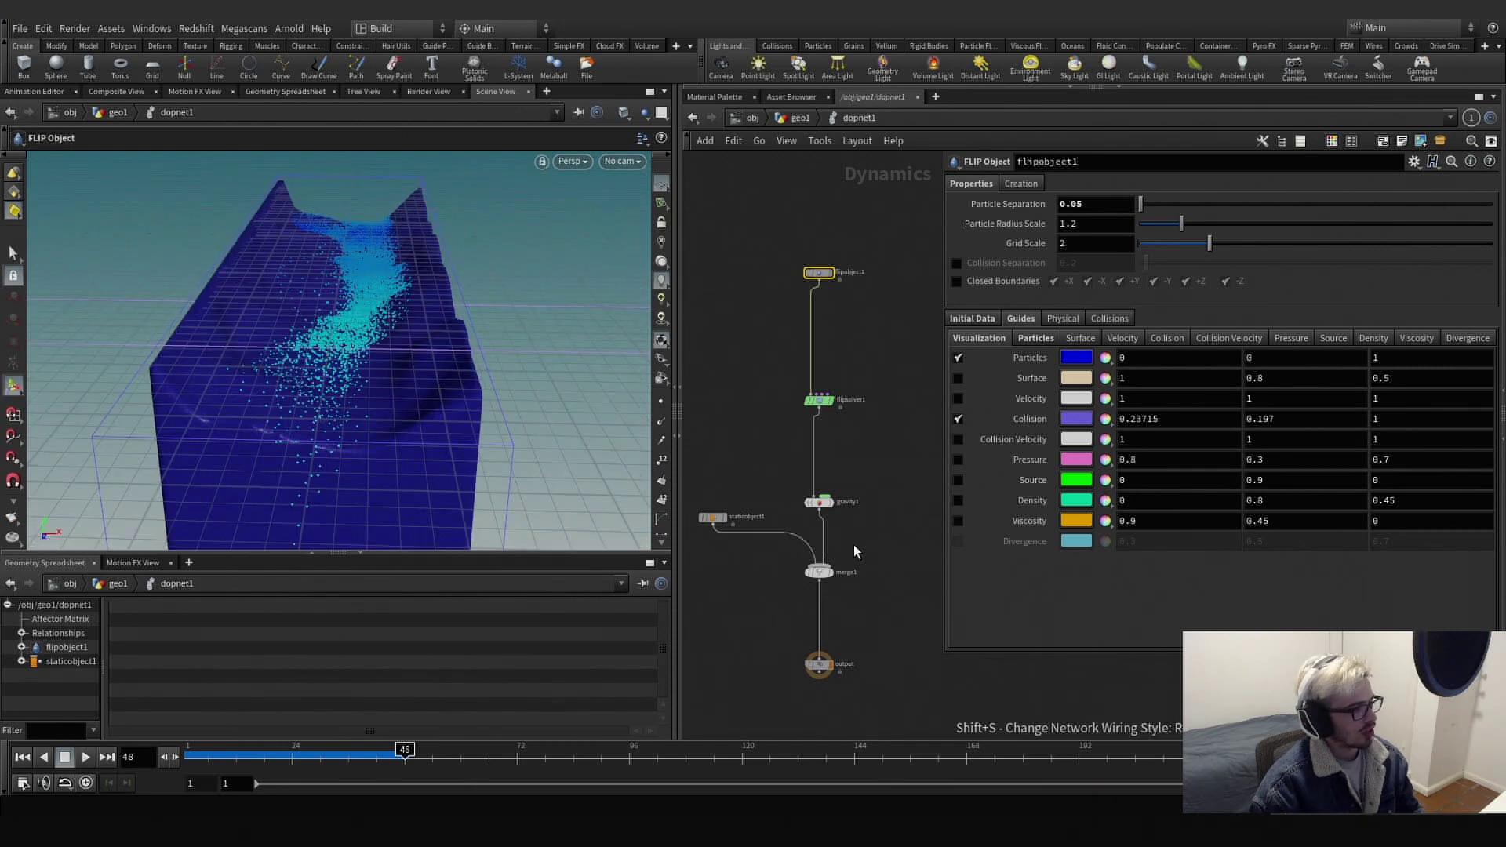
middle_drag(853, 544, 877, 522)
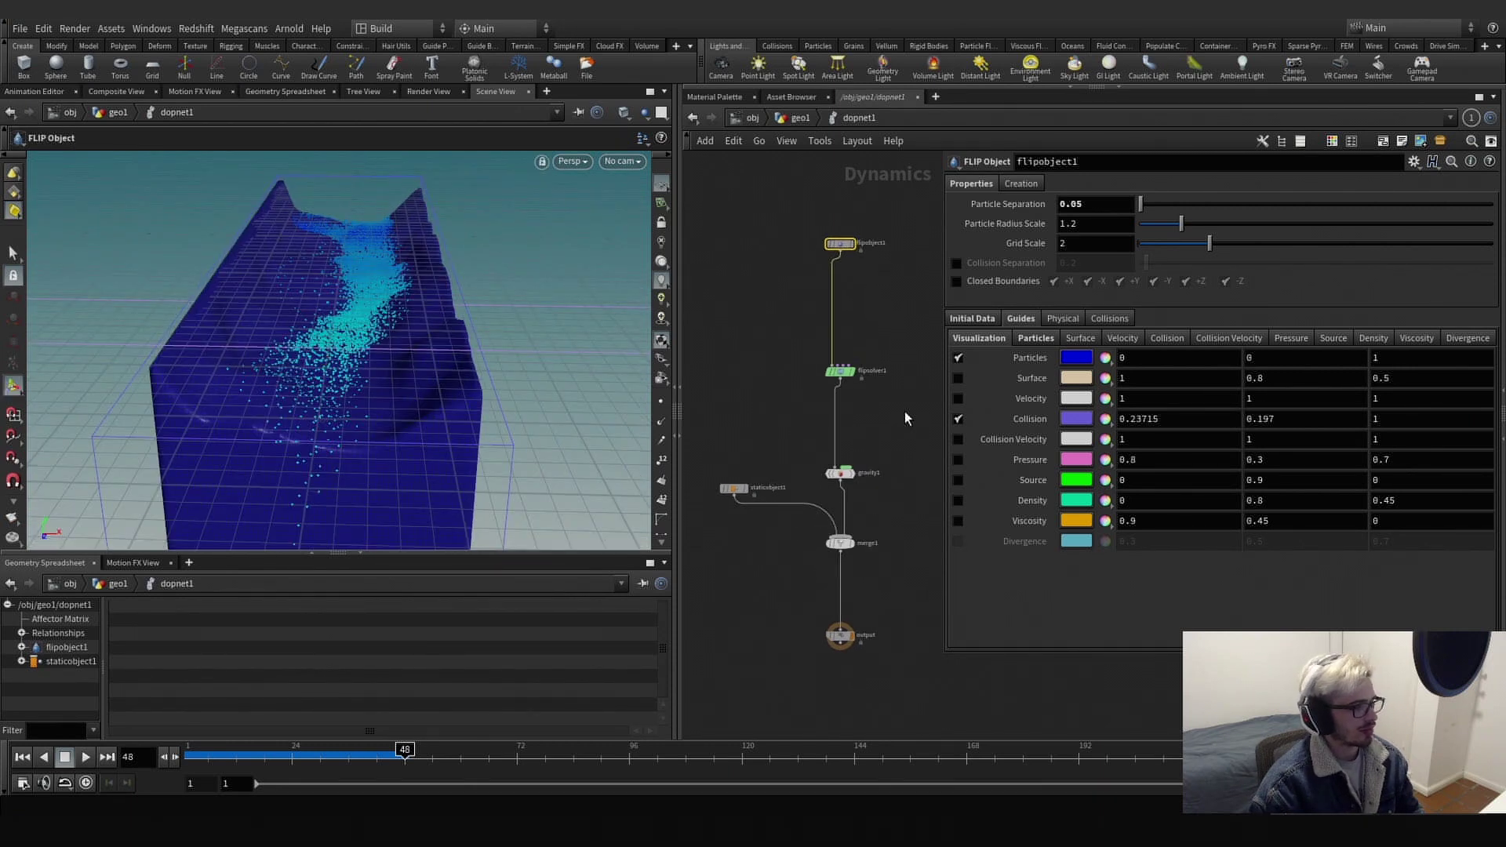
key(Down)
click(1256, 236)
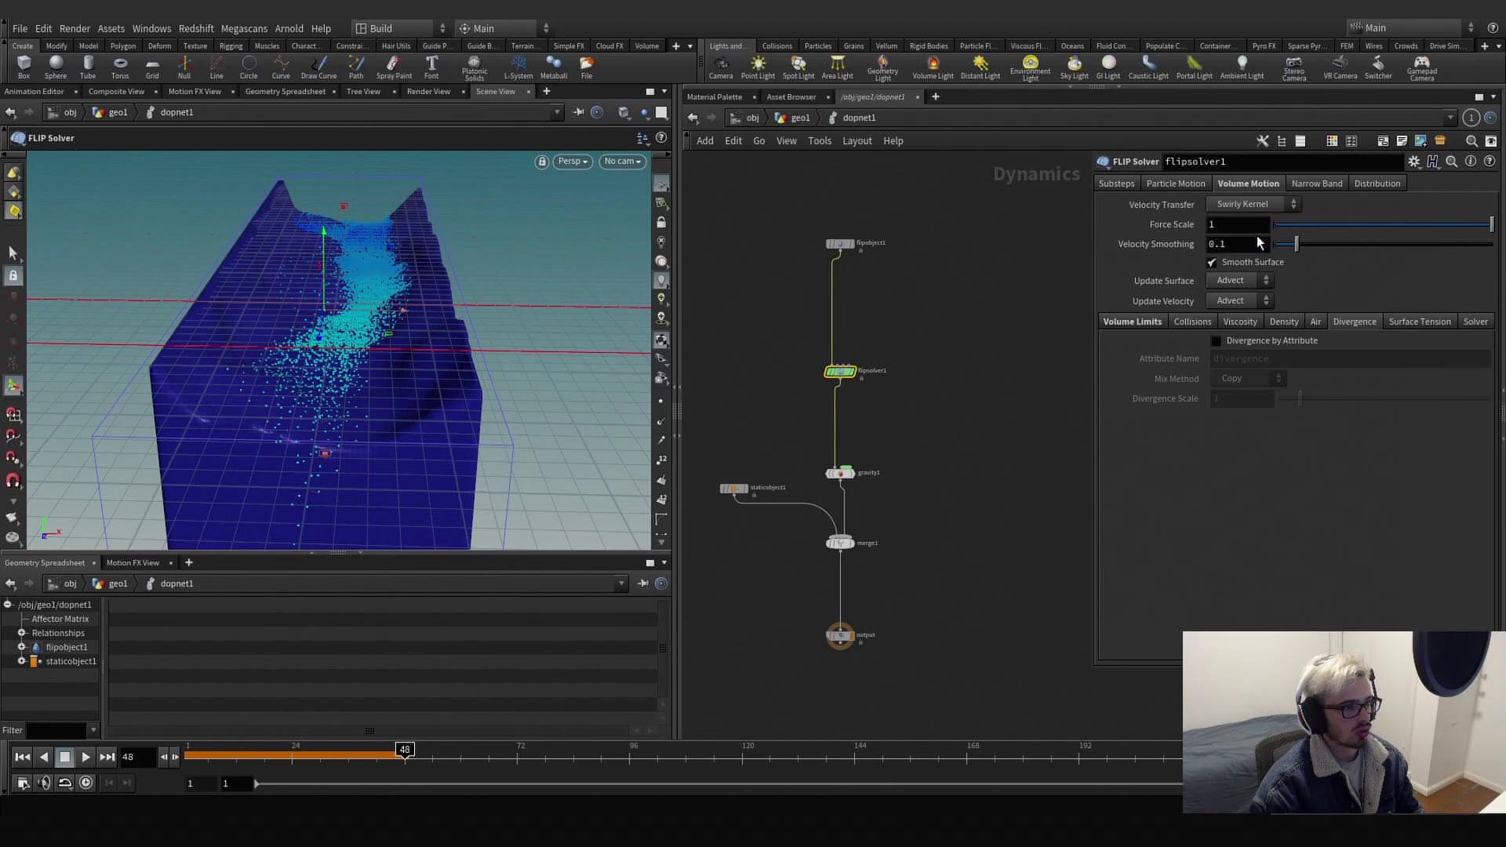
Enable vorticity, particle separation and the rest attribute in the FLIP Solver's particle motion settings, with 25 frames between resets.
click(1176, 183)
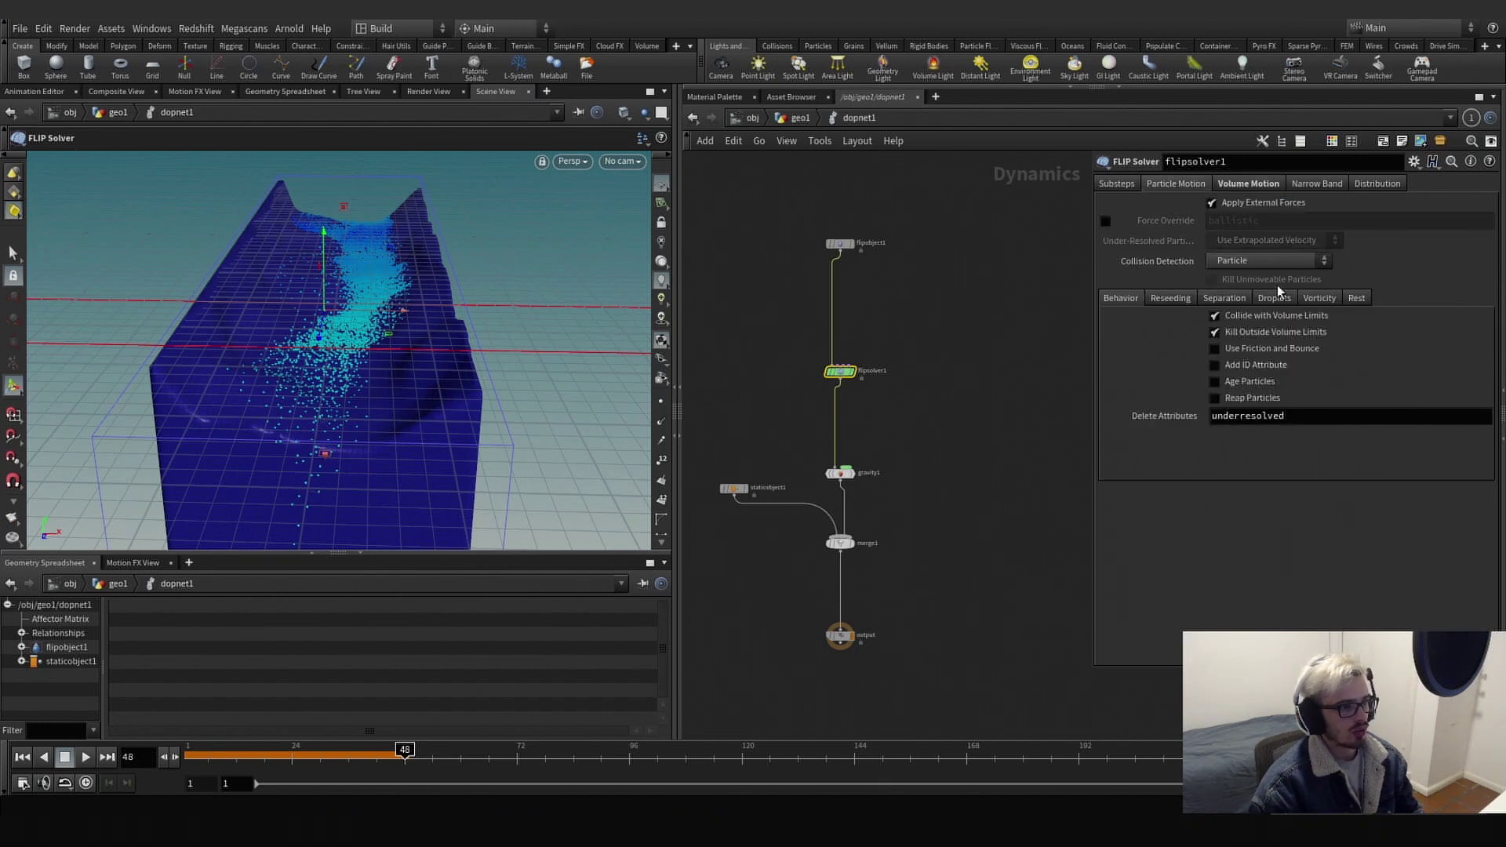
click(1306, 298)
click(1356, 298)
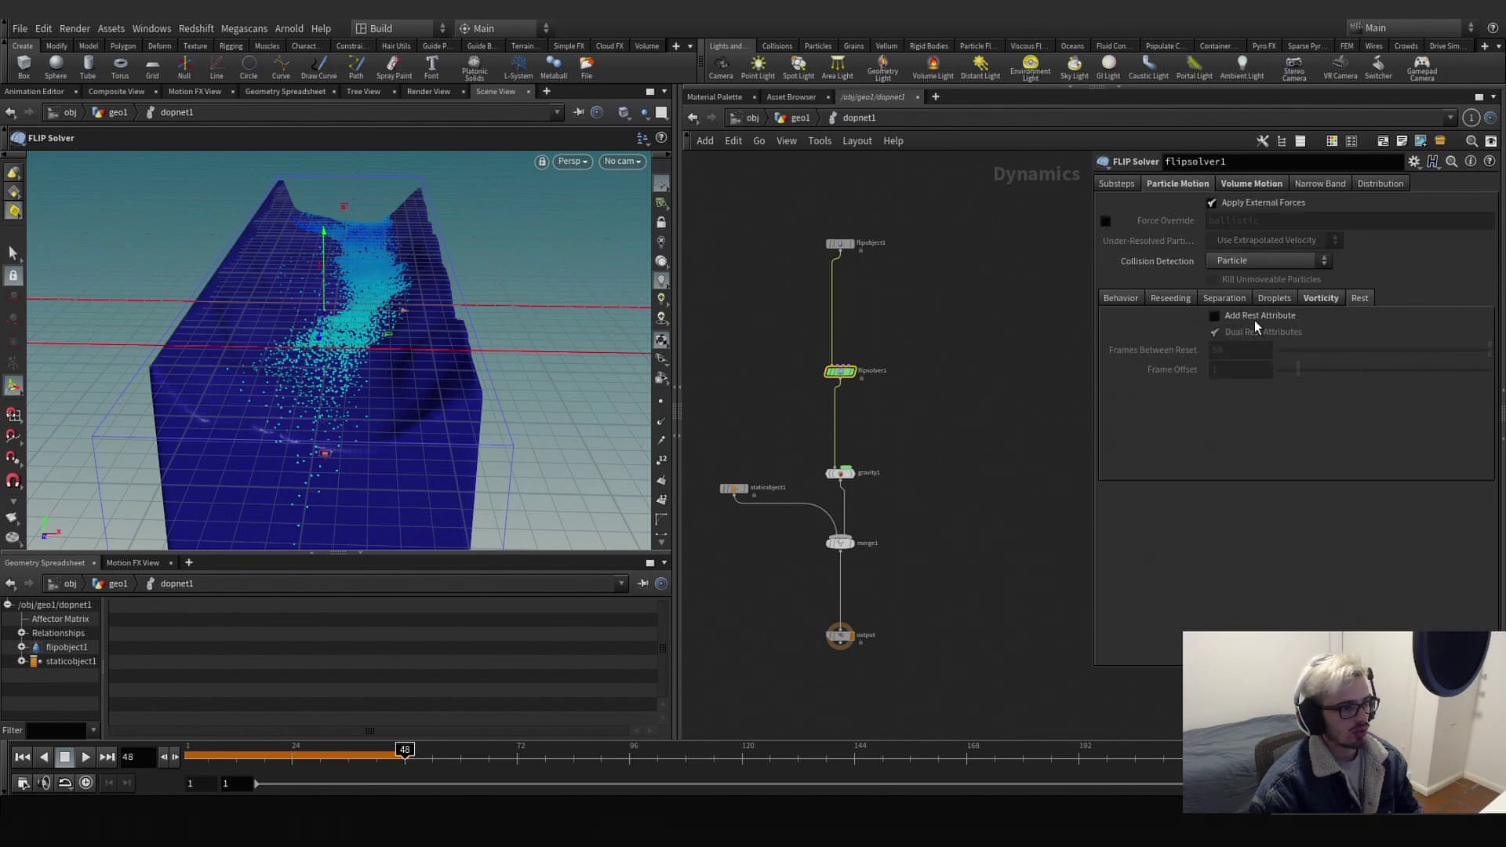
click(1239, 350)
text(25)
key(Return)
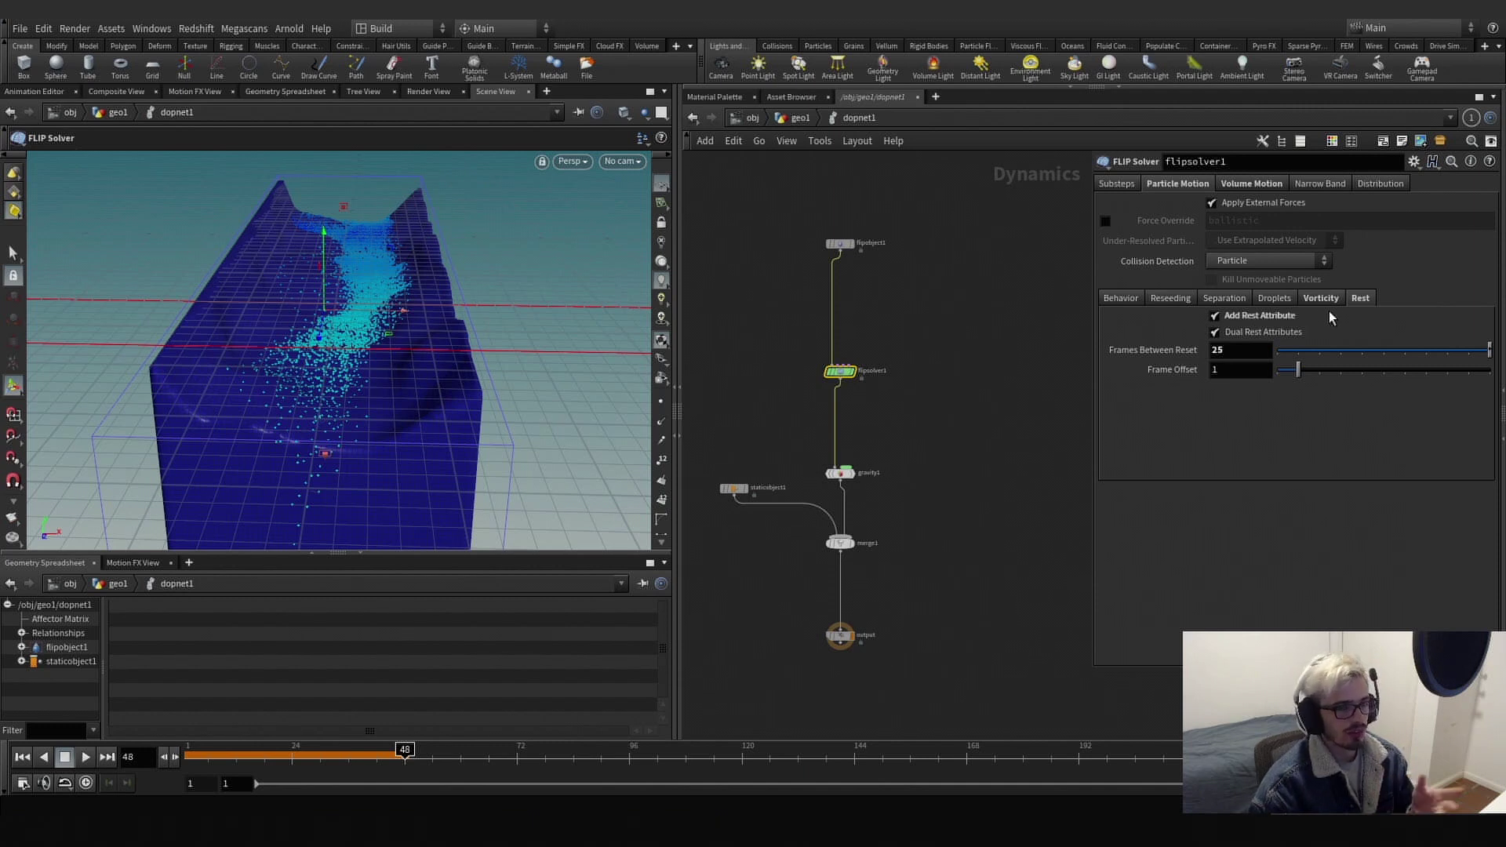
click(1239, 306)
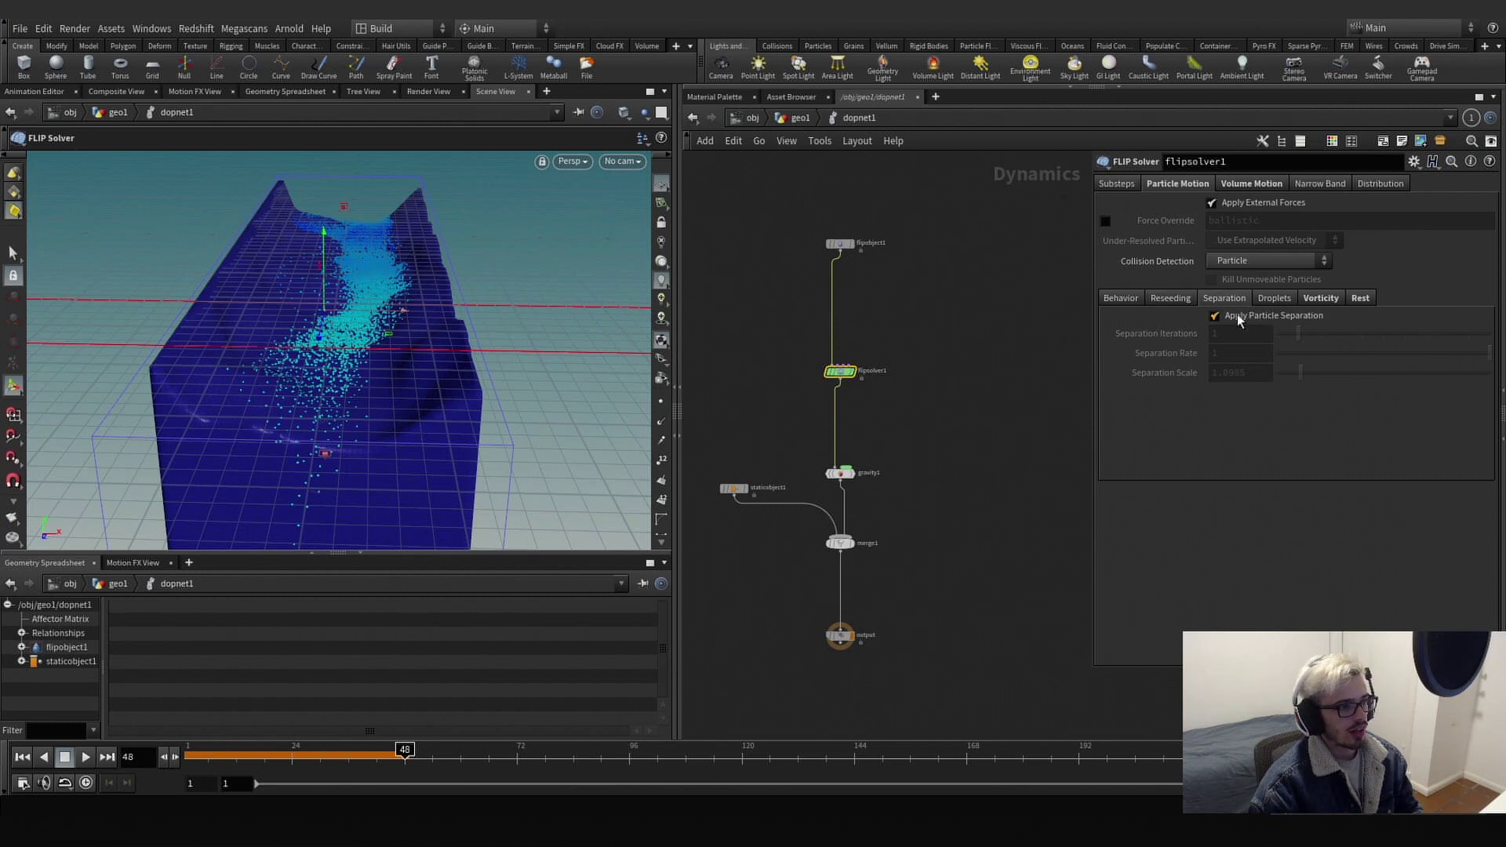
click(1238, 318)
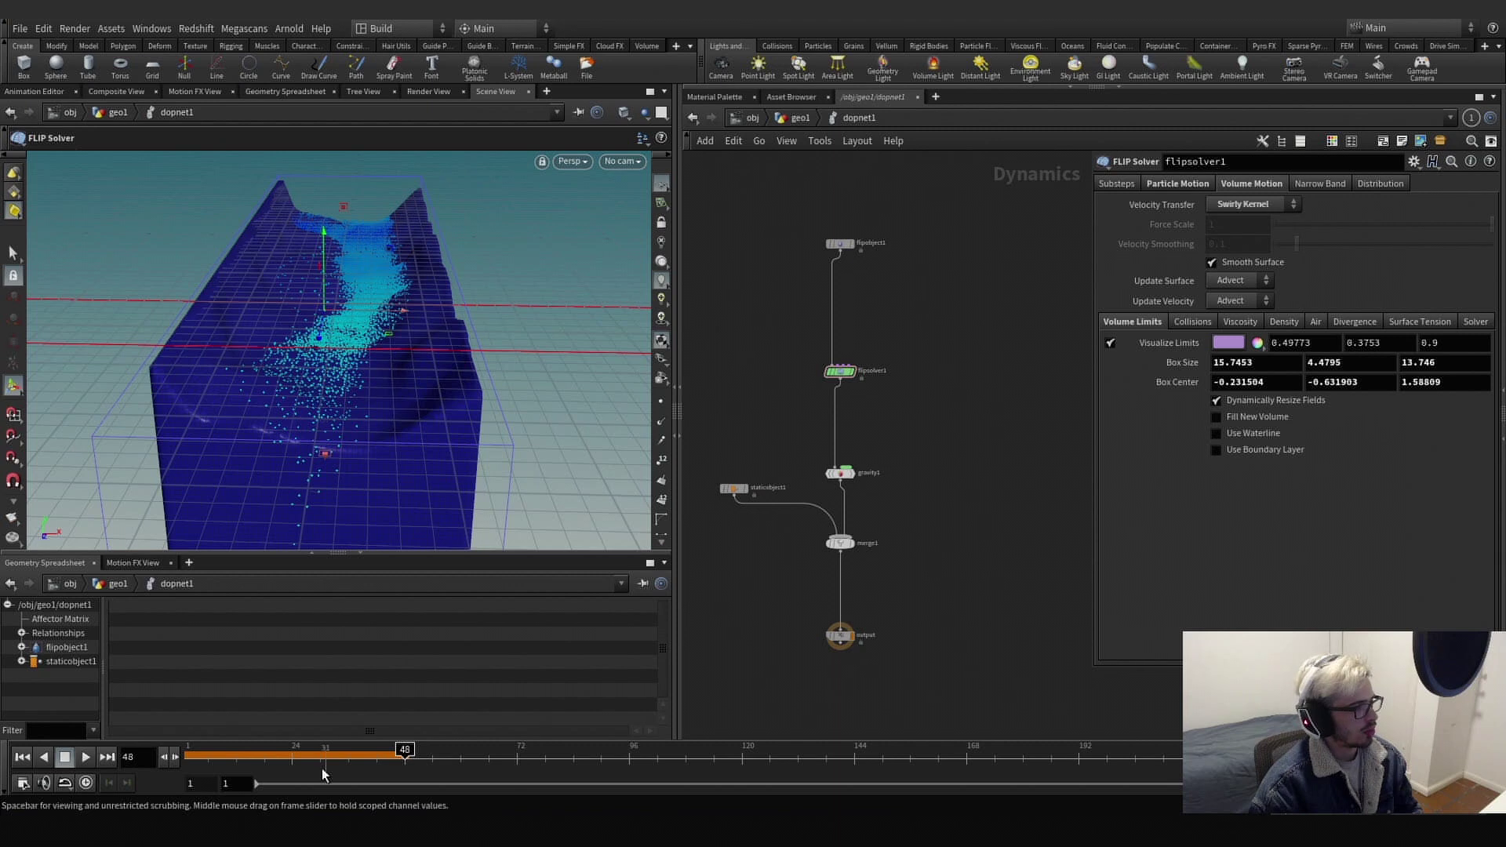
Replay the simulation from frame 1 and examine the water flow around frame 40 from several angles.
drag(314, 766, 108, 775)
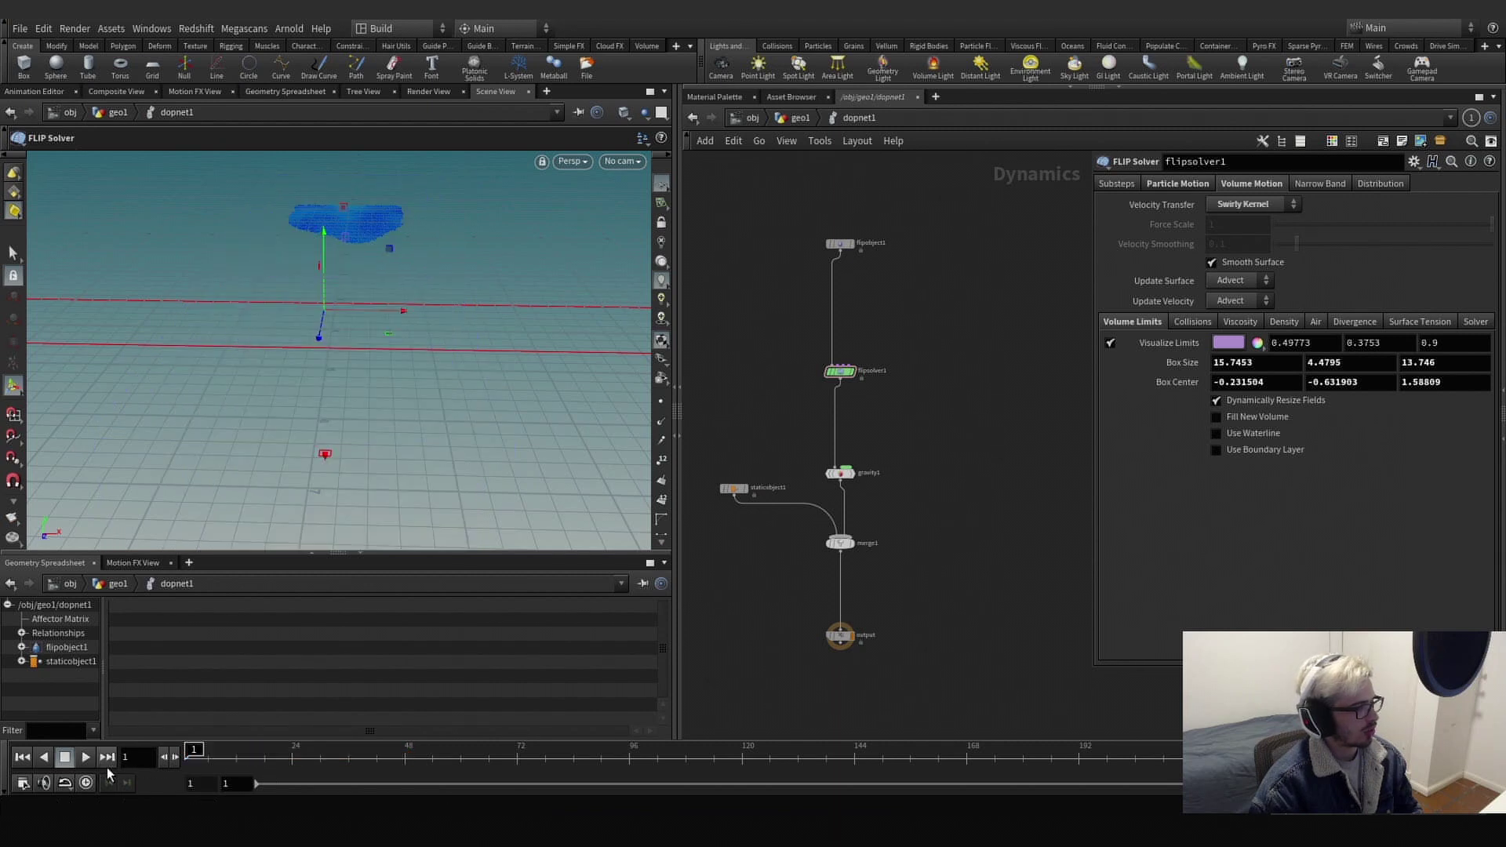
click(85, 757)
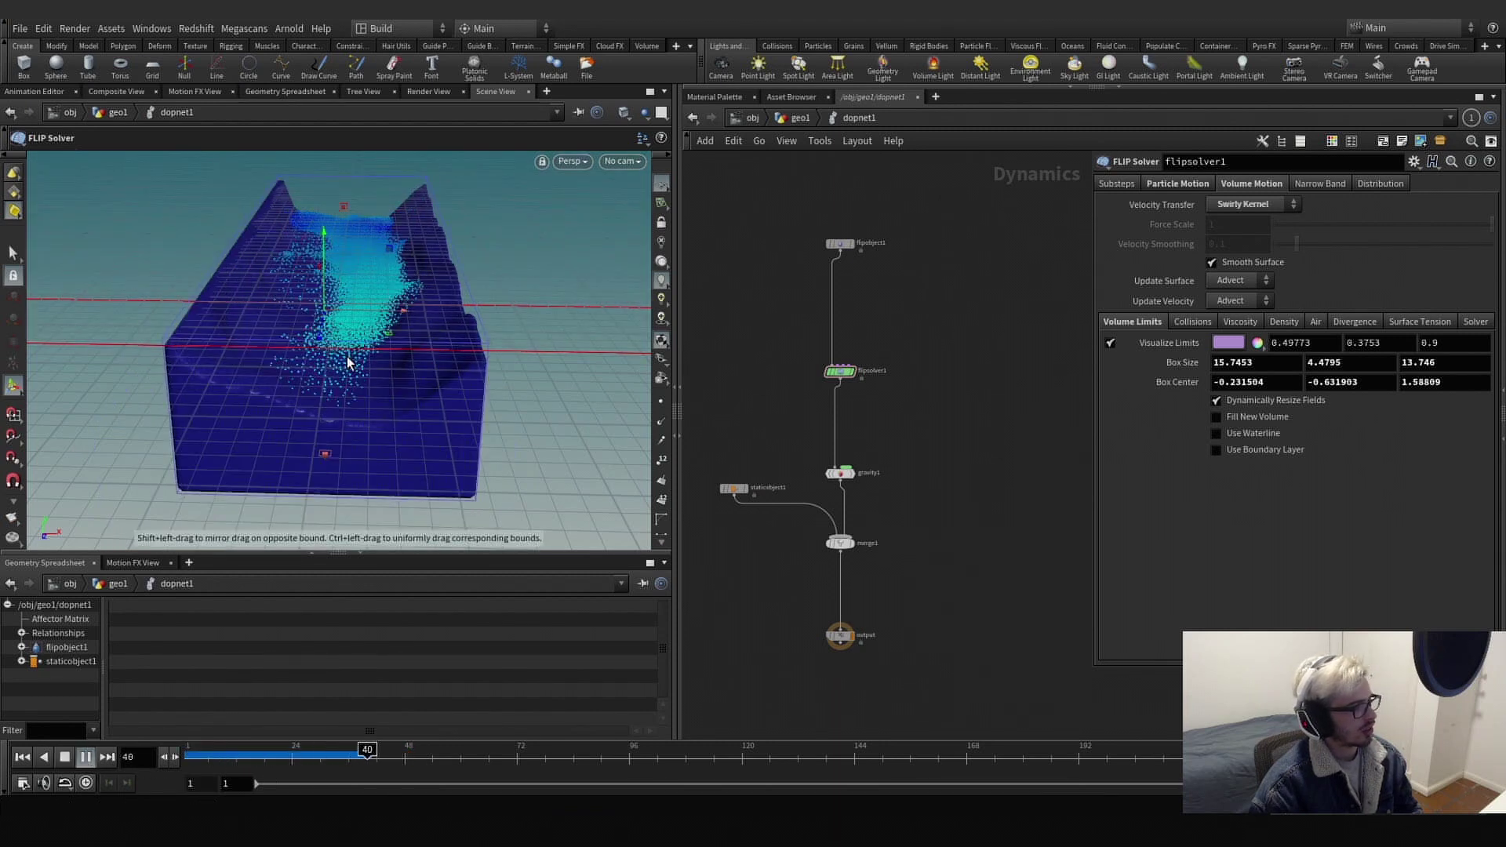
click(293, 755)
drag(295, 755, 367, 753)
alt+drag(359, 380, 239, 406)
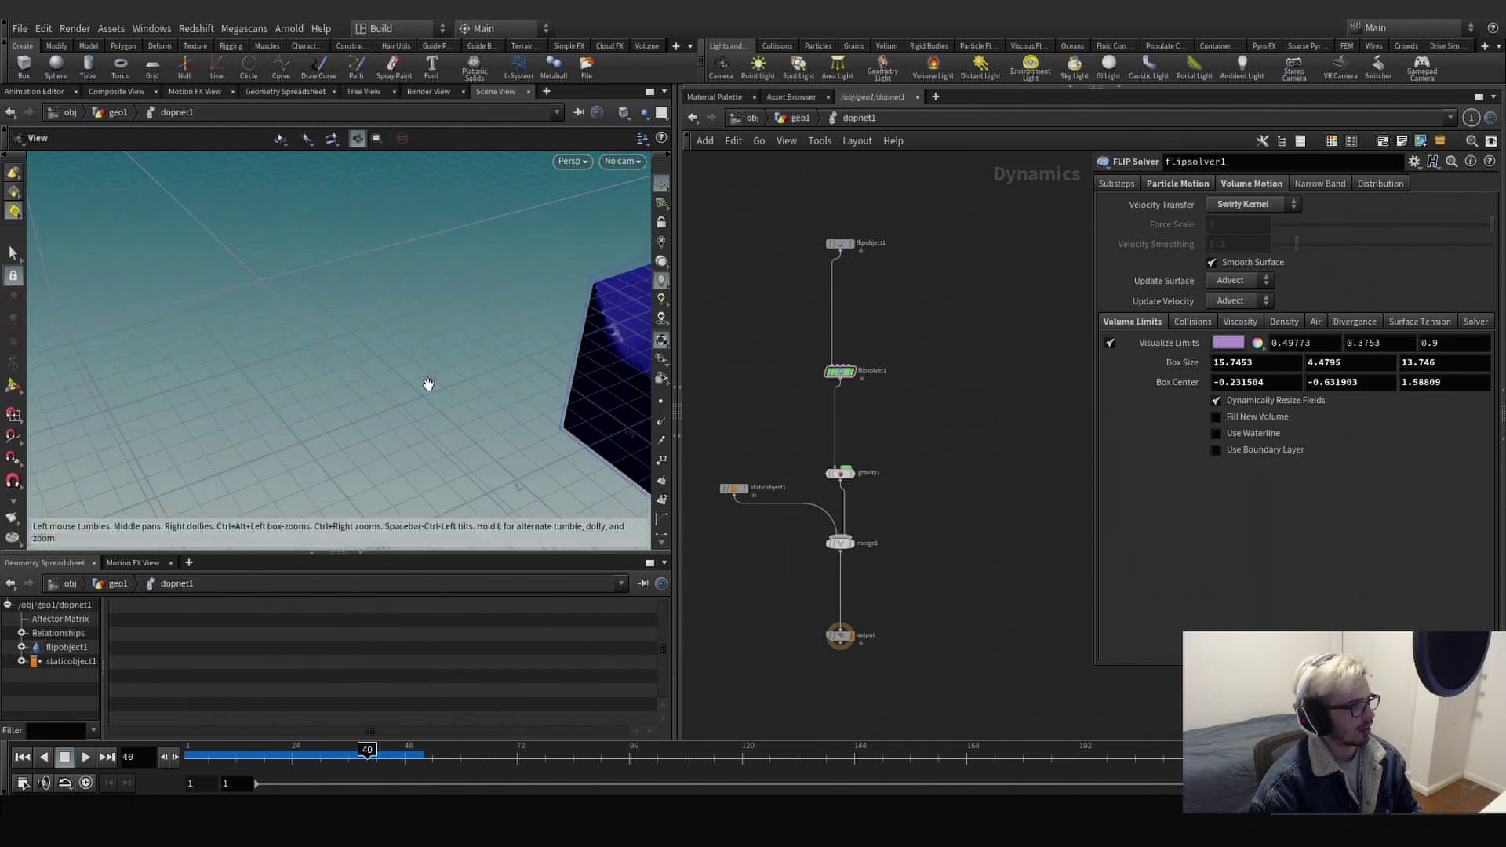
scroll(427, 388, down, 3)
alt+middle_drag(427, 394, 305, 384)
scroll(479, 334, down, 4)
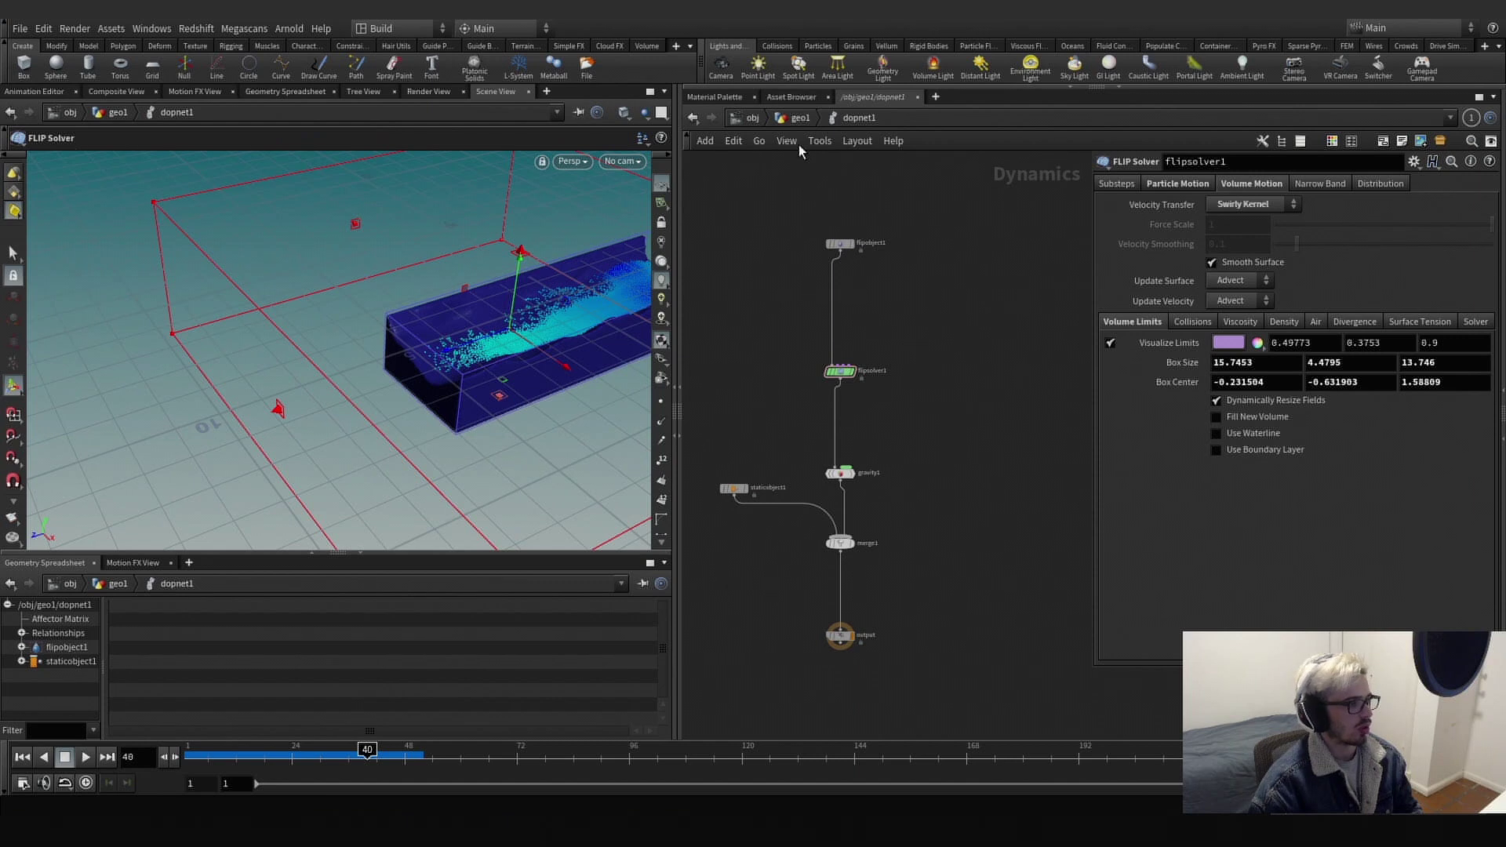
Review the river geometry and node network in geo1, and return inside the DOP network.
key(u)
scroll(1028, 453, up, 3)
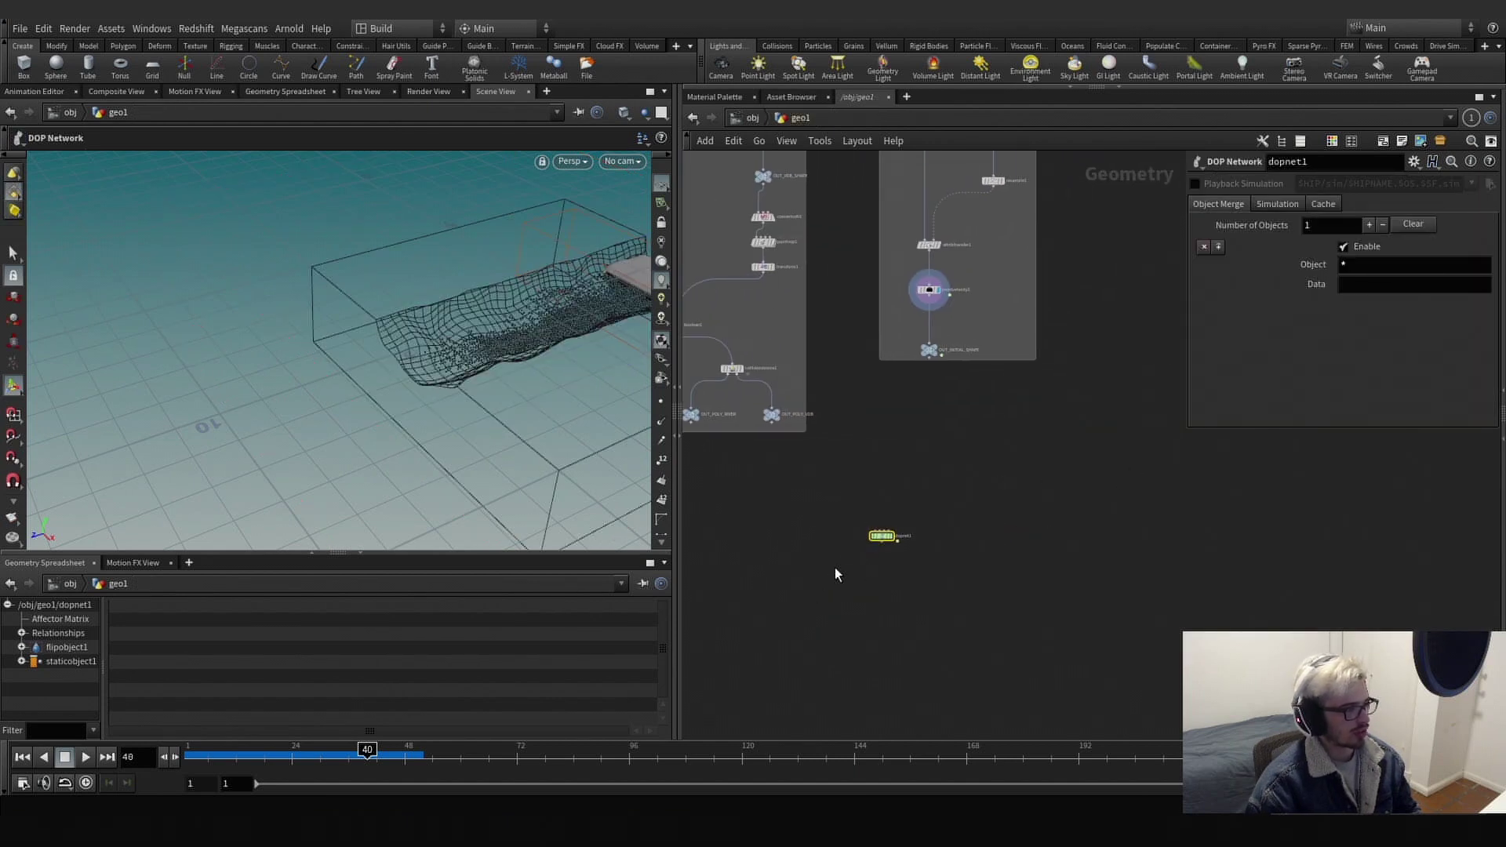
middle_drag(1004, 466, 952, 533)
scroll(953, 532, down, 4)
scroll(992, 497, up, 2)
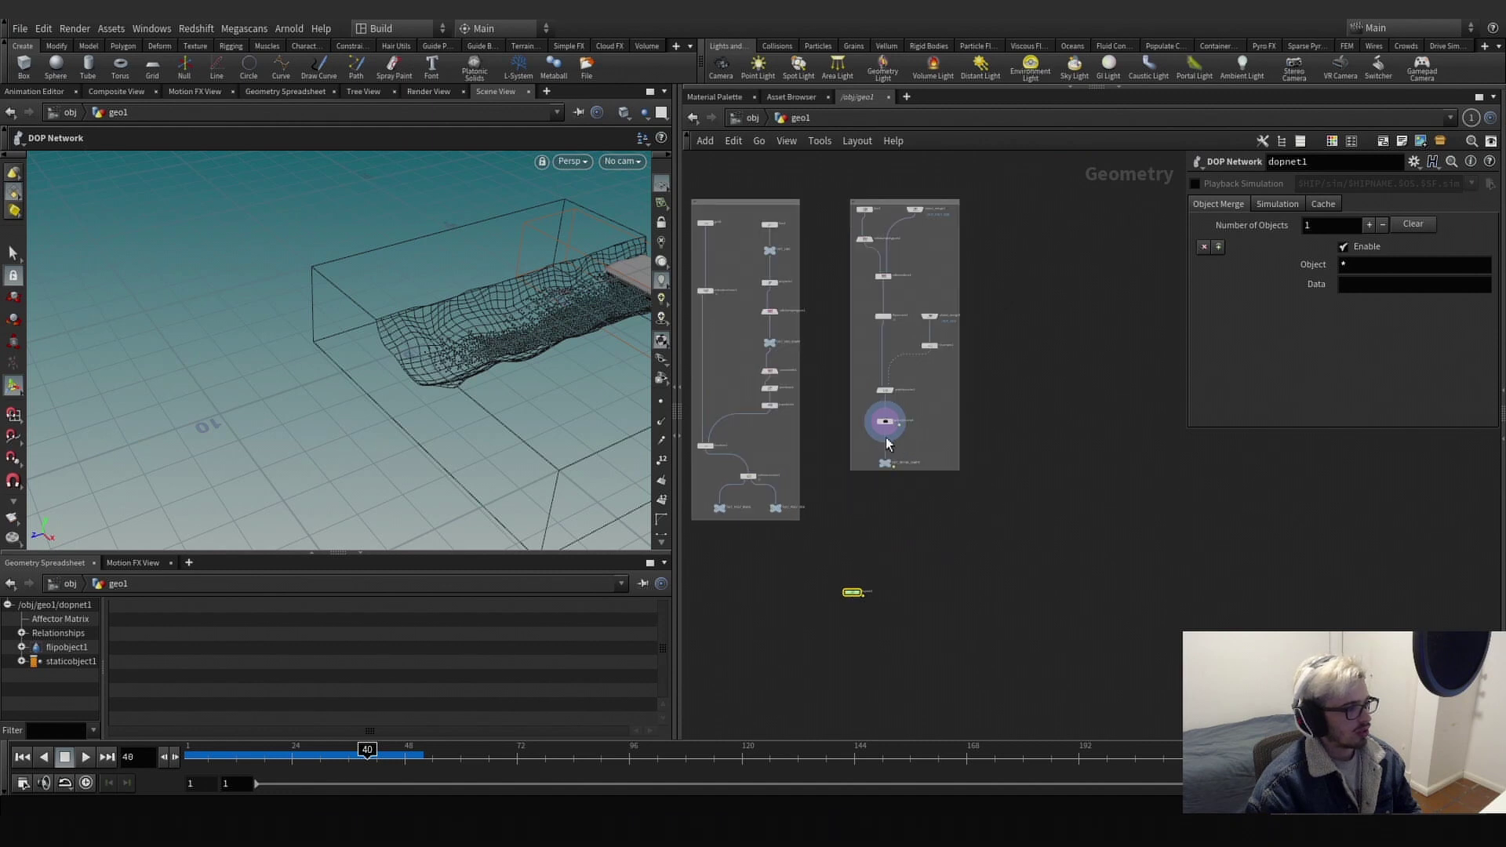
key(Escape)
drag(588, 310, 424, 296)
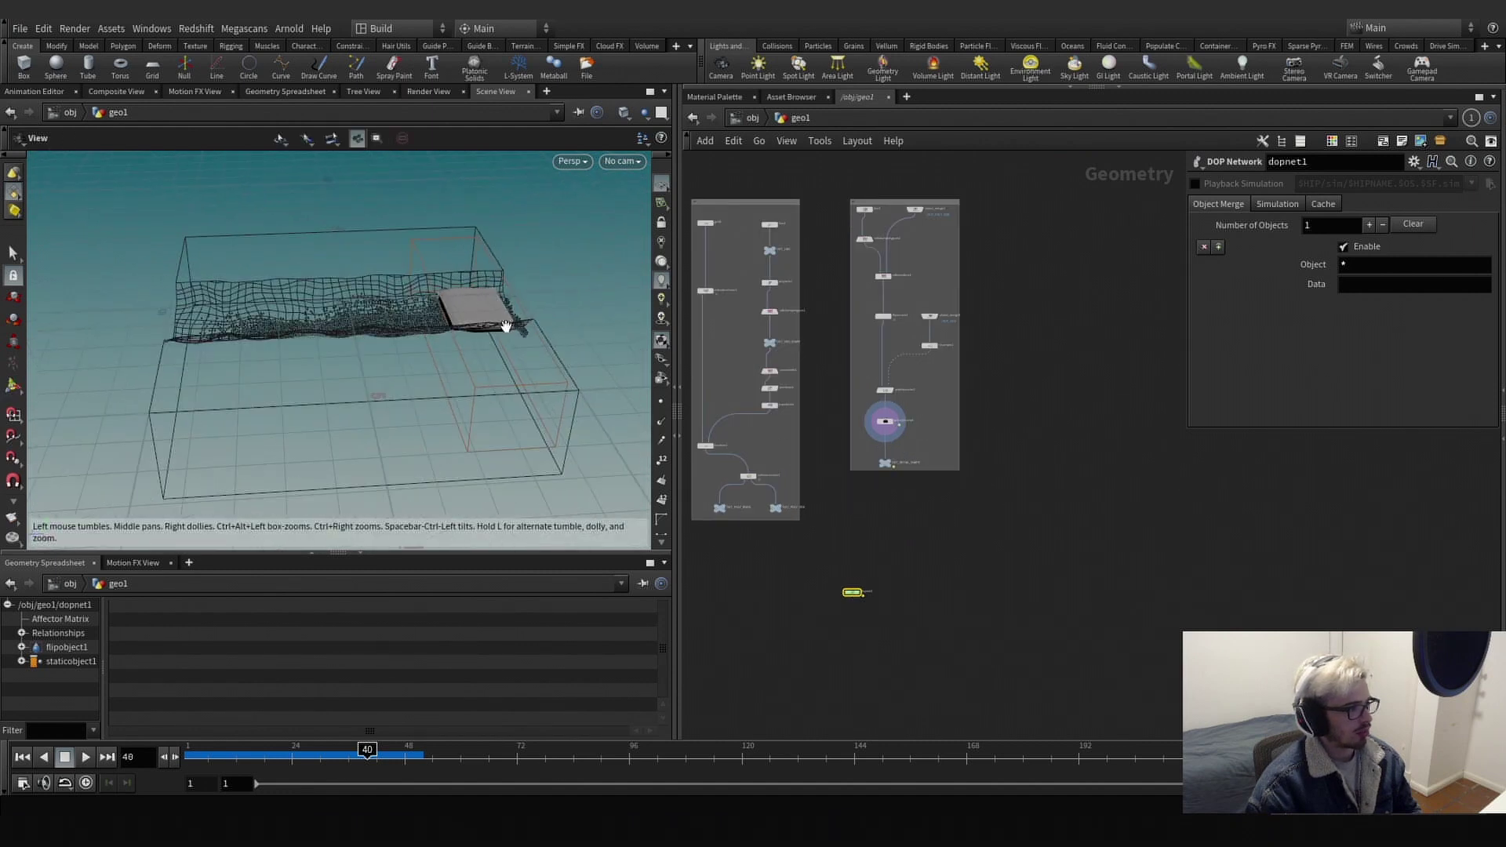
double_click(852, 593)
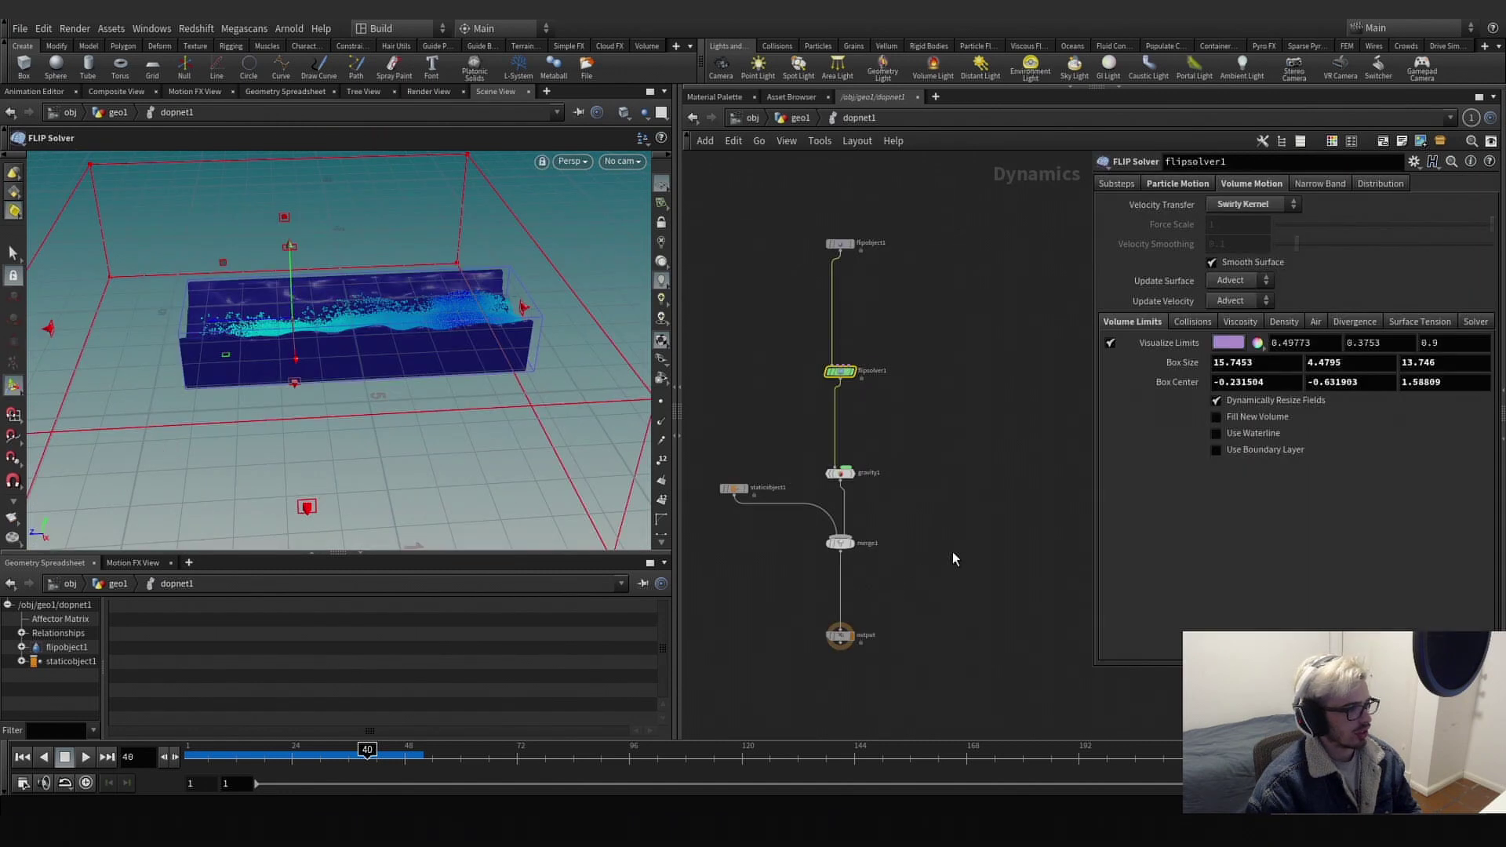
Enable Use Boundary Layer in the FLIP Solver's volume limits and preview the first frames of the simulation from frame 1.
click(1214, 450)
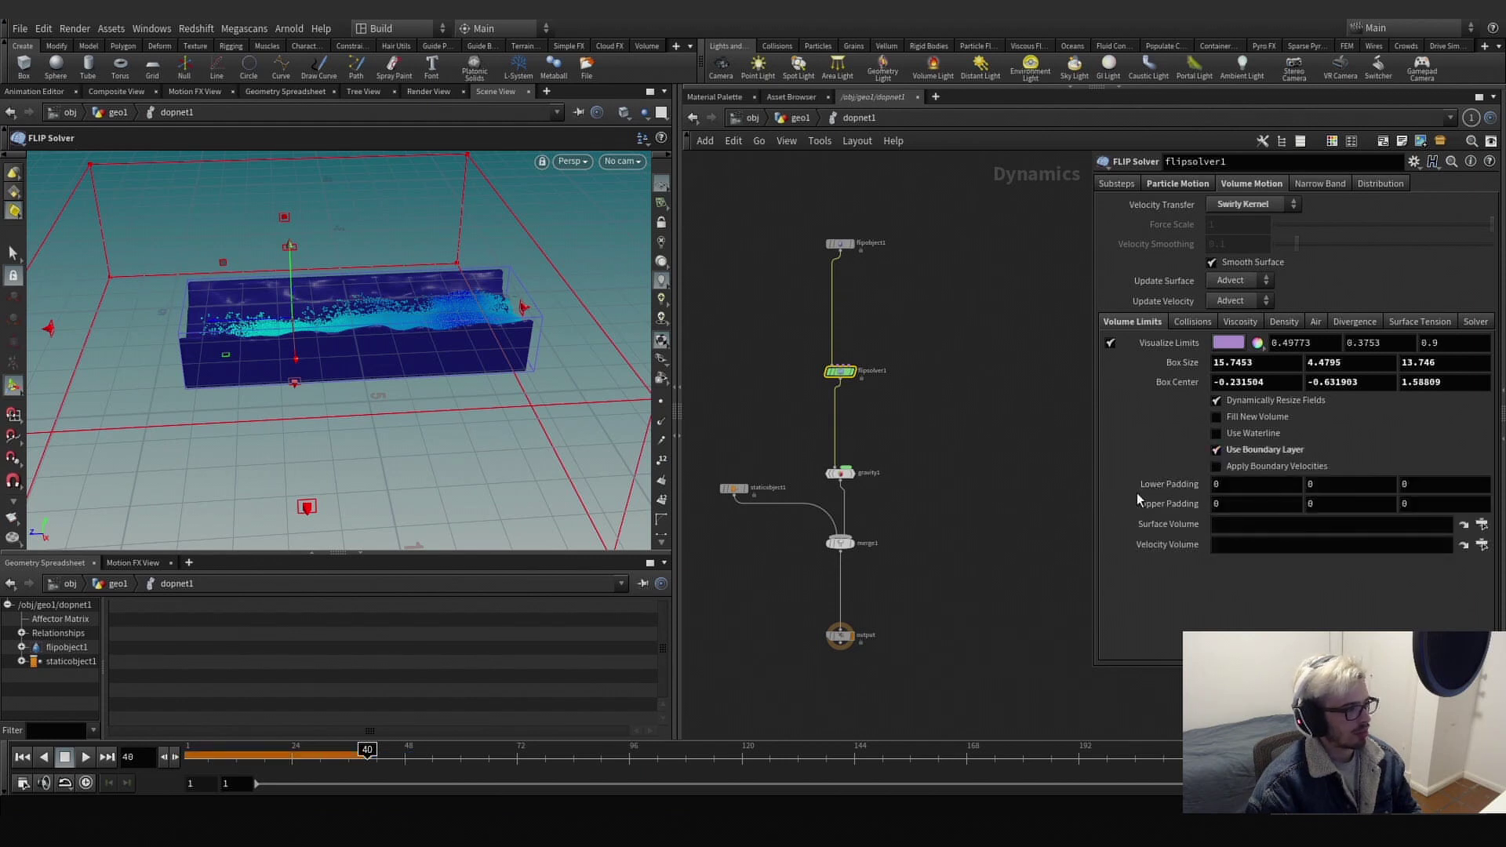
alt+drag(518, 309, 518, 351)
alt+middle_drag(504, 293, 503, 382)
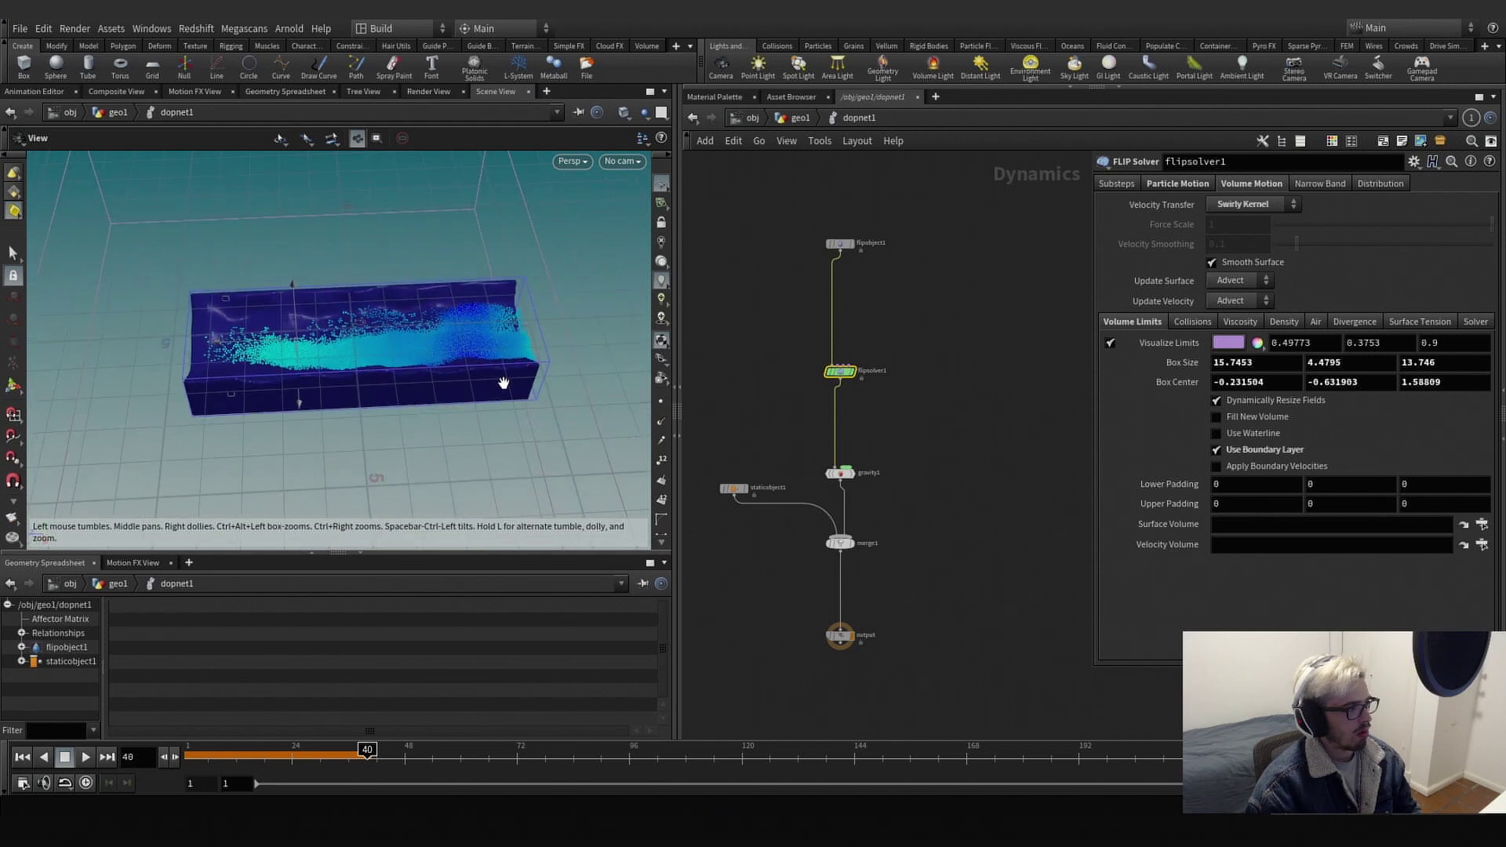
drag(495, 379, 465, 311)
middle_drag(464, 312, 444, 238)
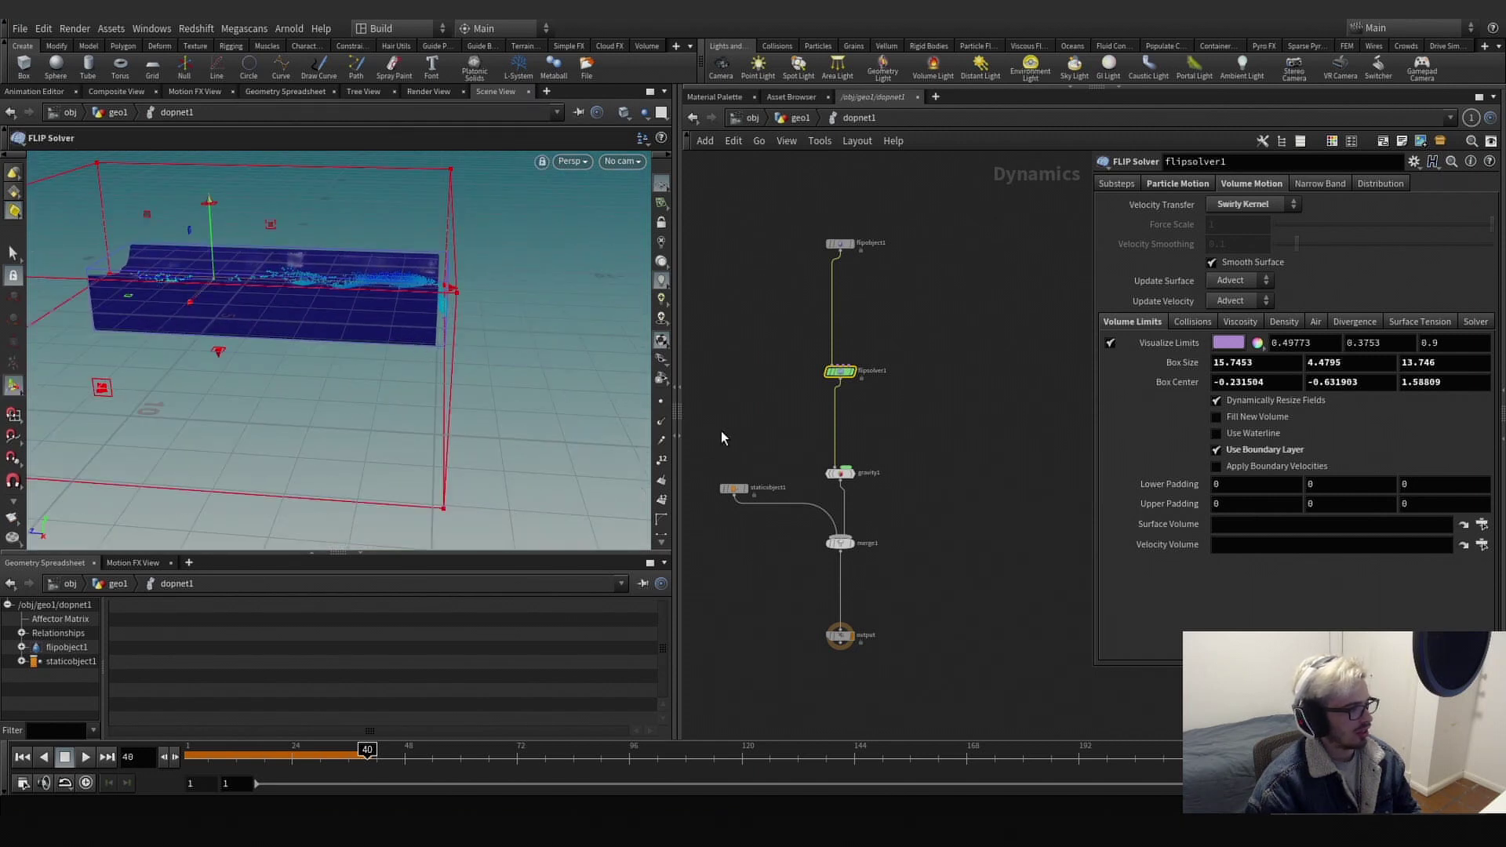
click(190, 756)
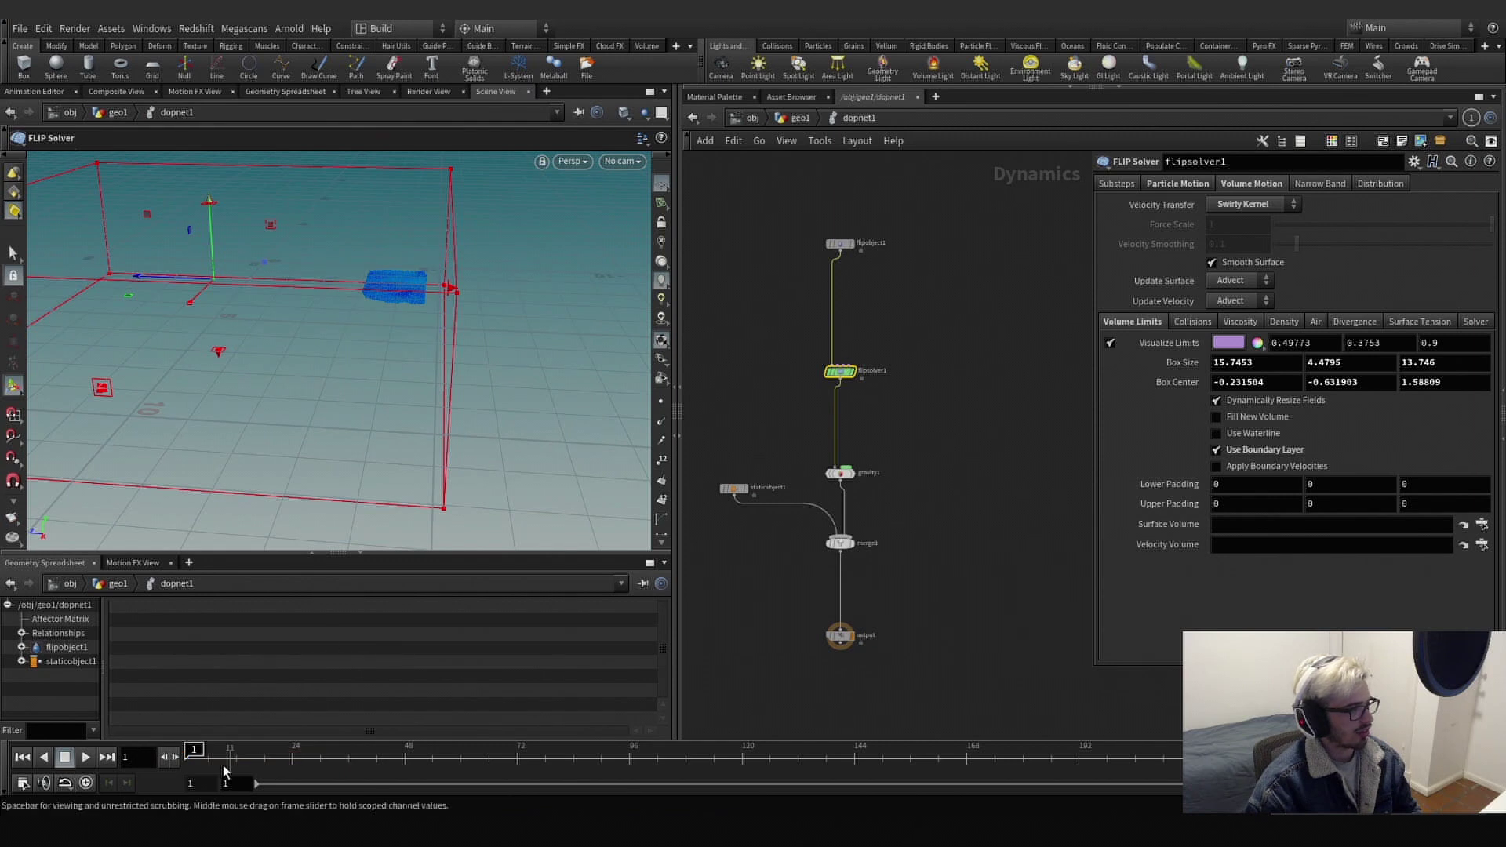
click(196, 754)
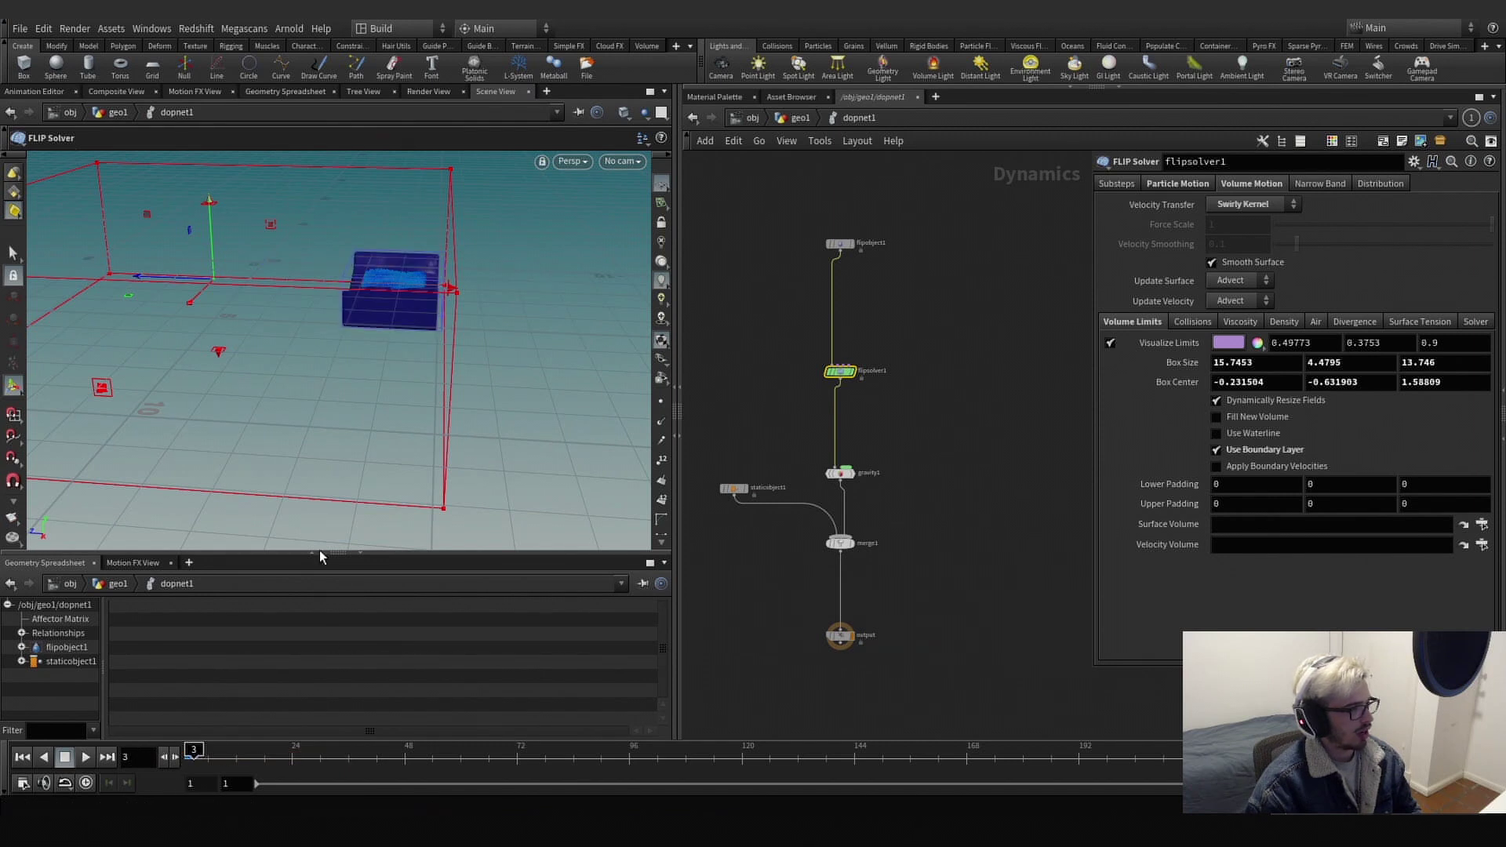
alt+drag(448, 278, 432, 304)
alt+drag(431, 242, 429, 273)
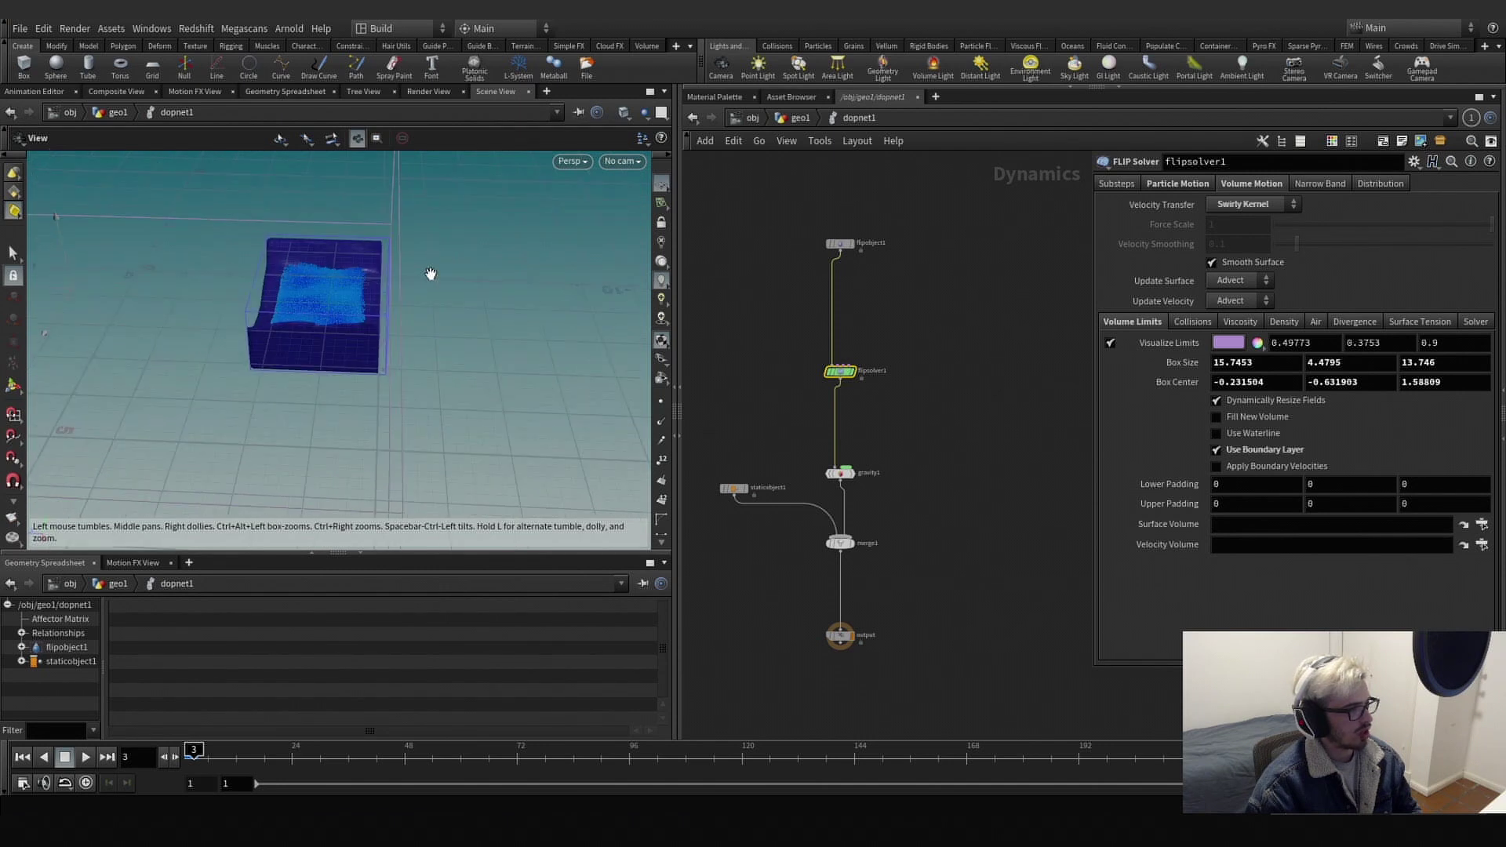
In the top view at frame 1, pull the volume limits' edge in against the initial water, giving a Z size of about 13.13.
click(187, 756)
key(space+2)
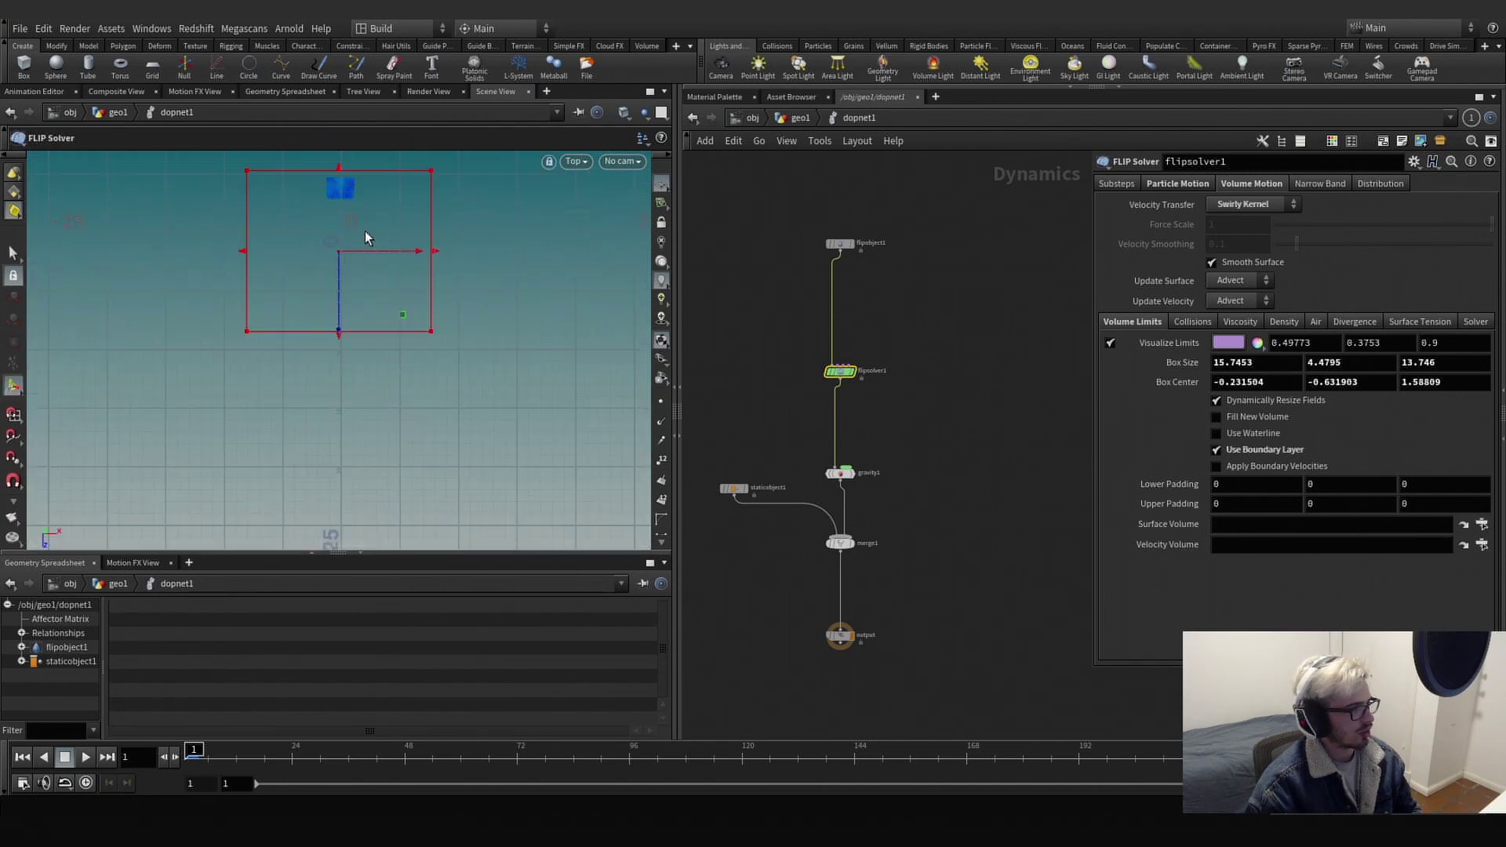
alt+middle_drag(348, 181, 350, 330)
alt+scroll(337, 334, up, 10)
key(Return)
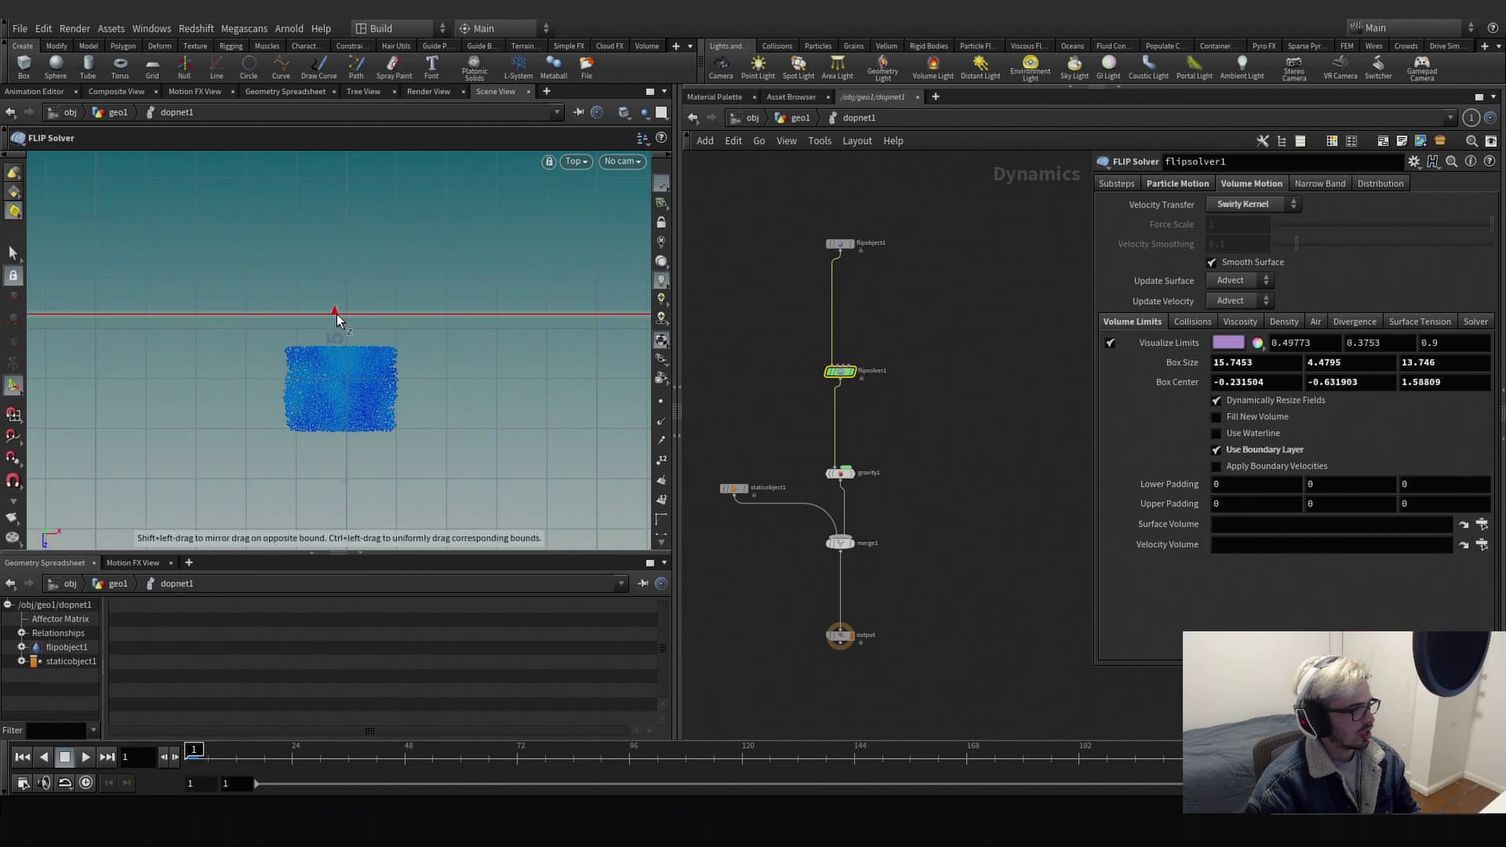
drag(337, 314, 336, 345)
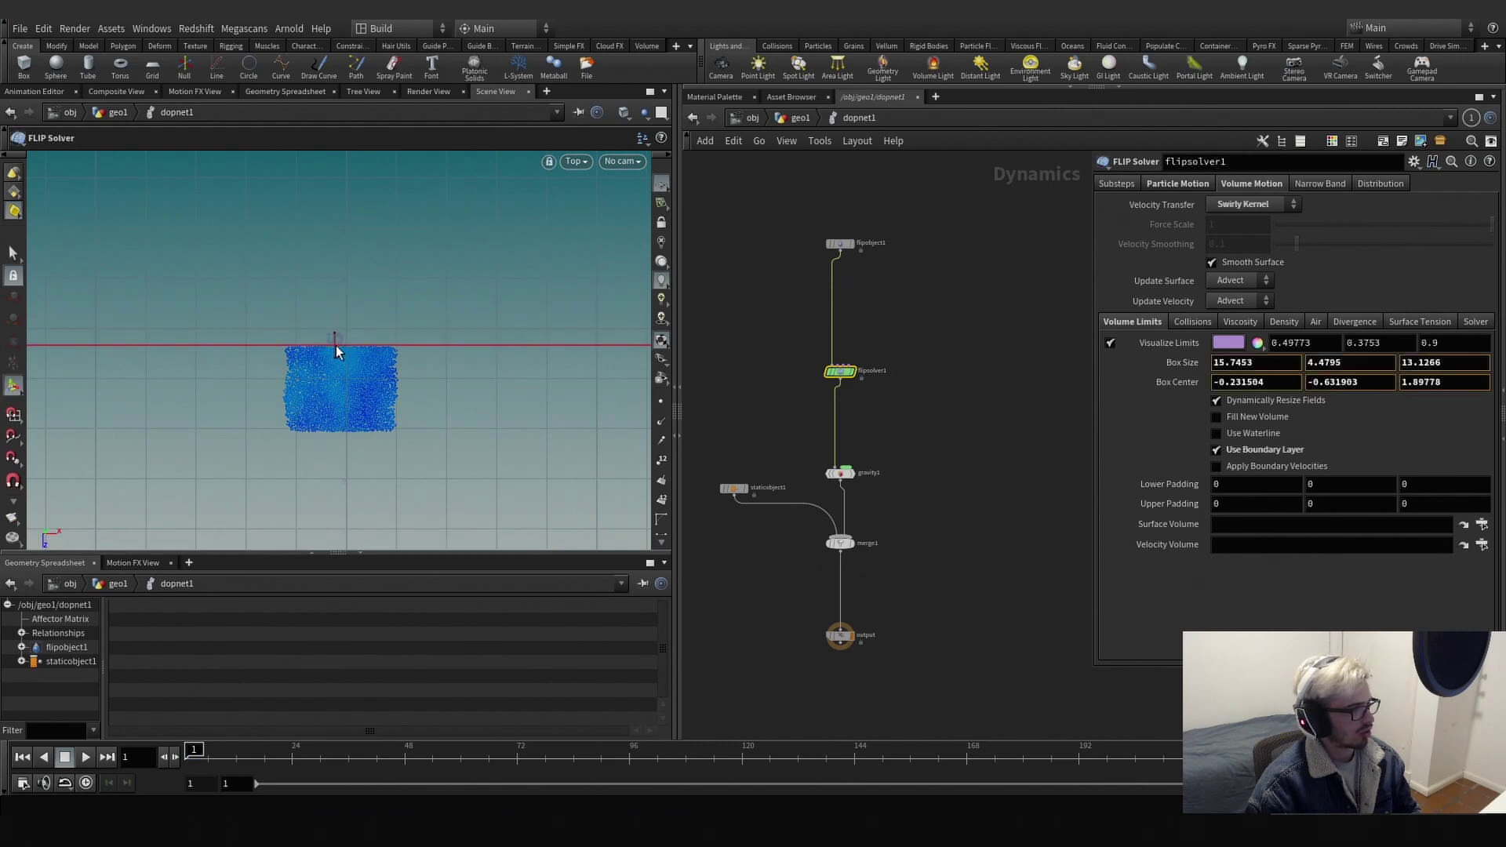
Set the boundary layer's lower Z padding to 0.5 and play the simulation in the perspective view.
key(space+3)
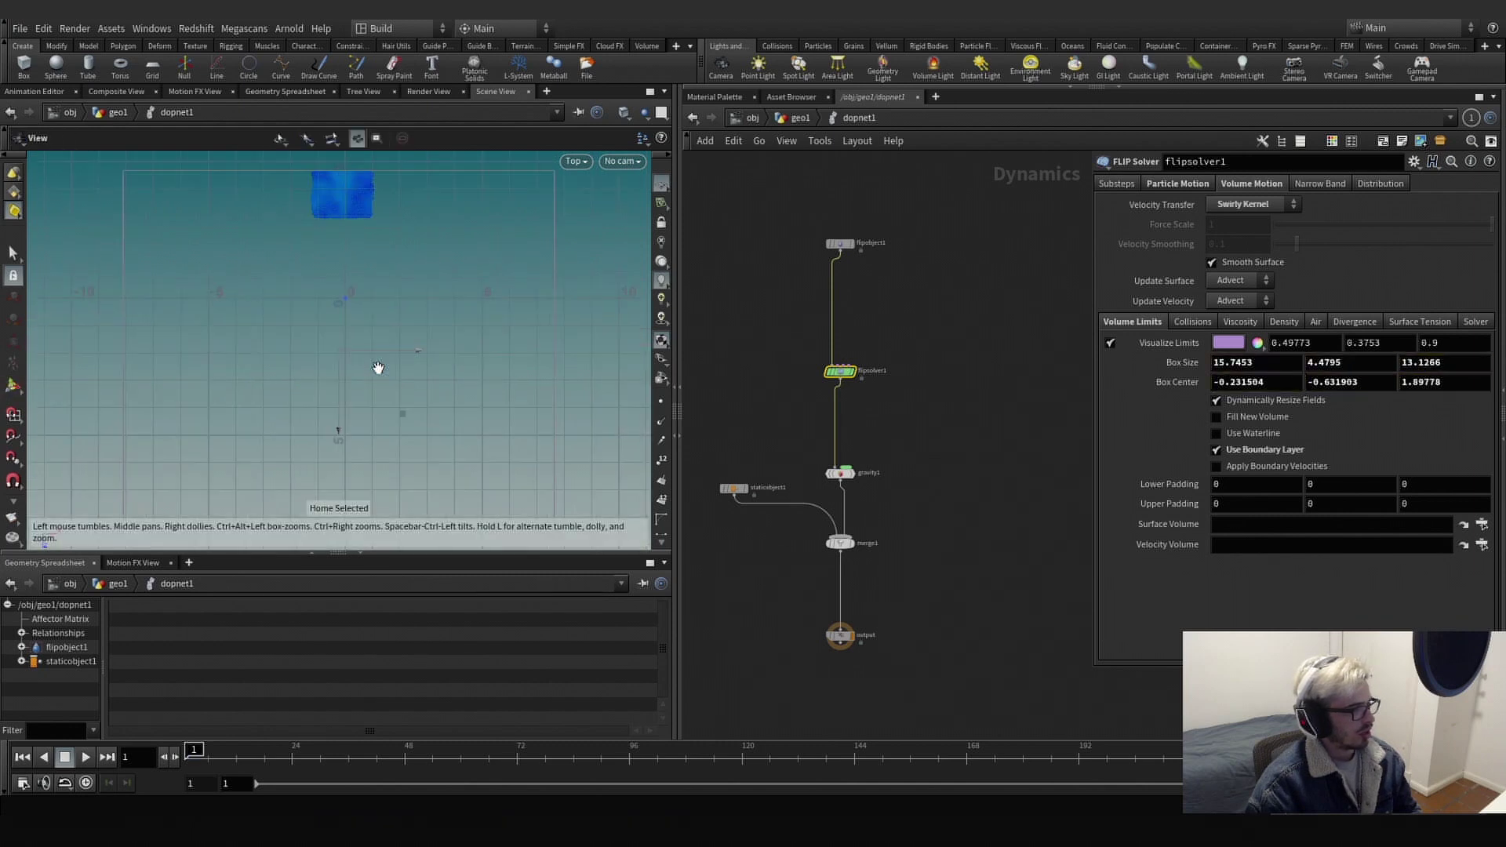
key(space+1)
alt+drag(379, 359, 379, 294)
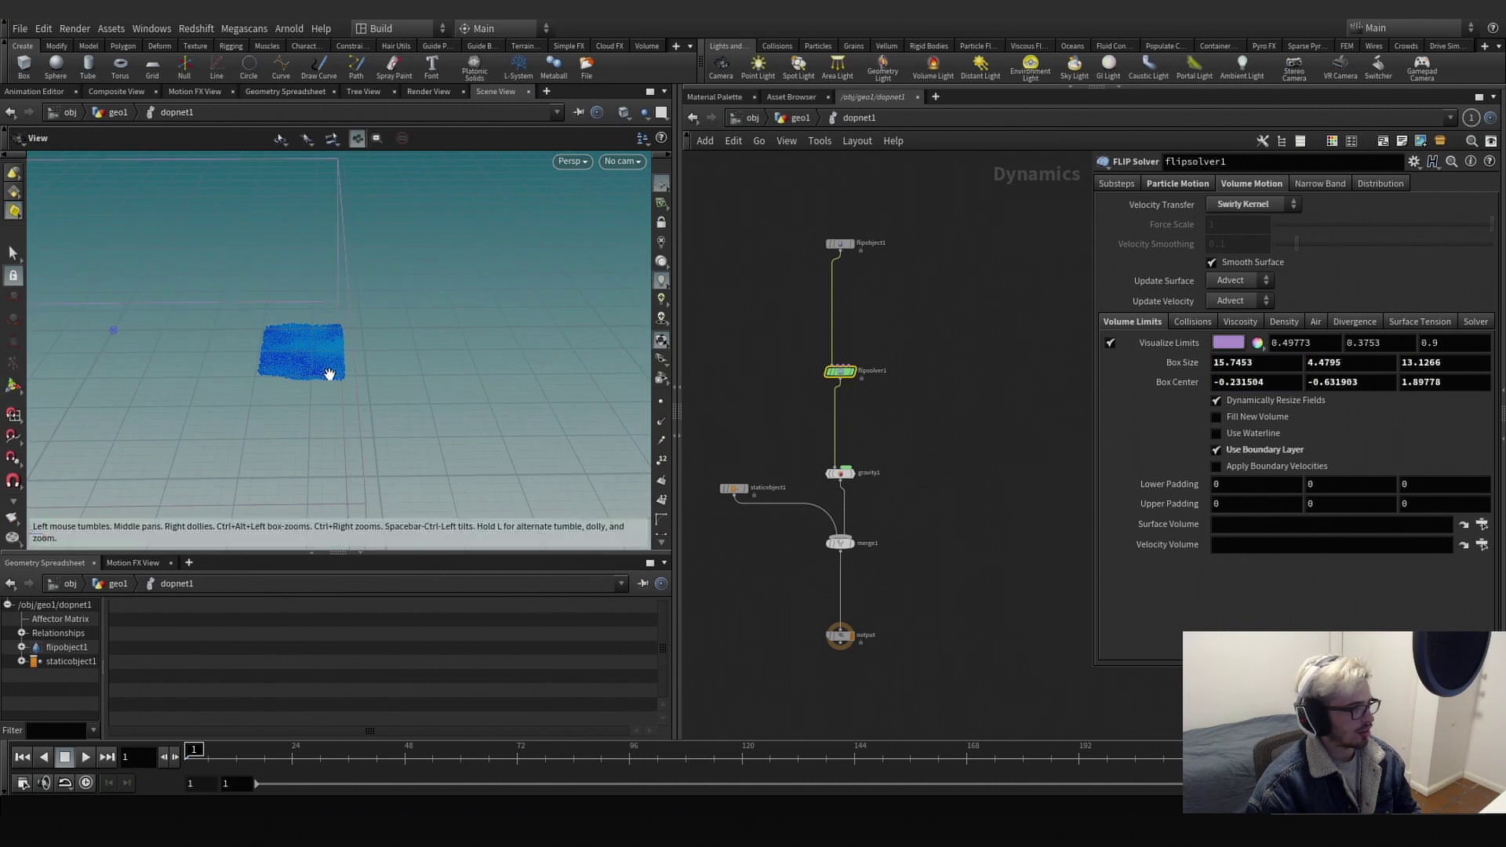
alt+drag(330, 373, 259, 351)
key(Return)
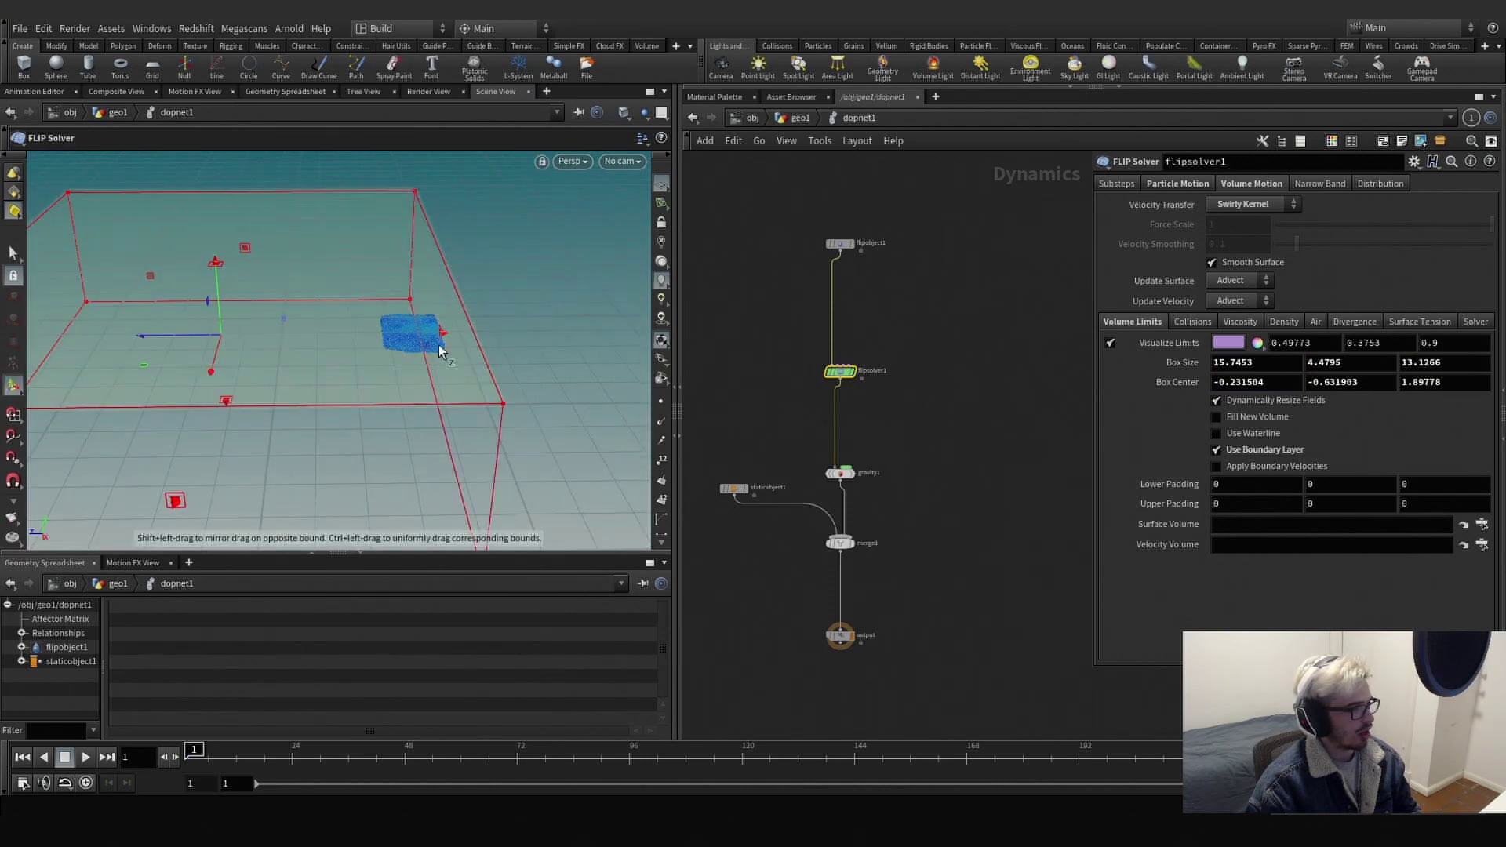
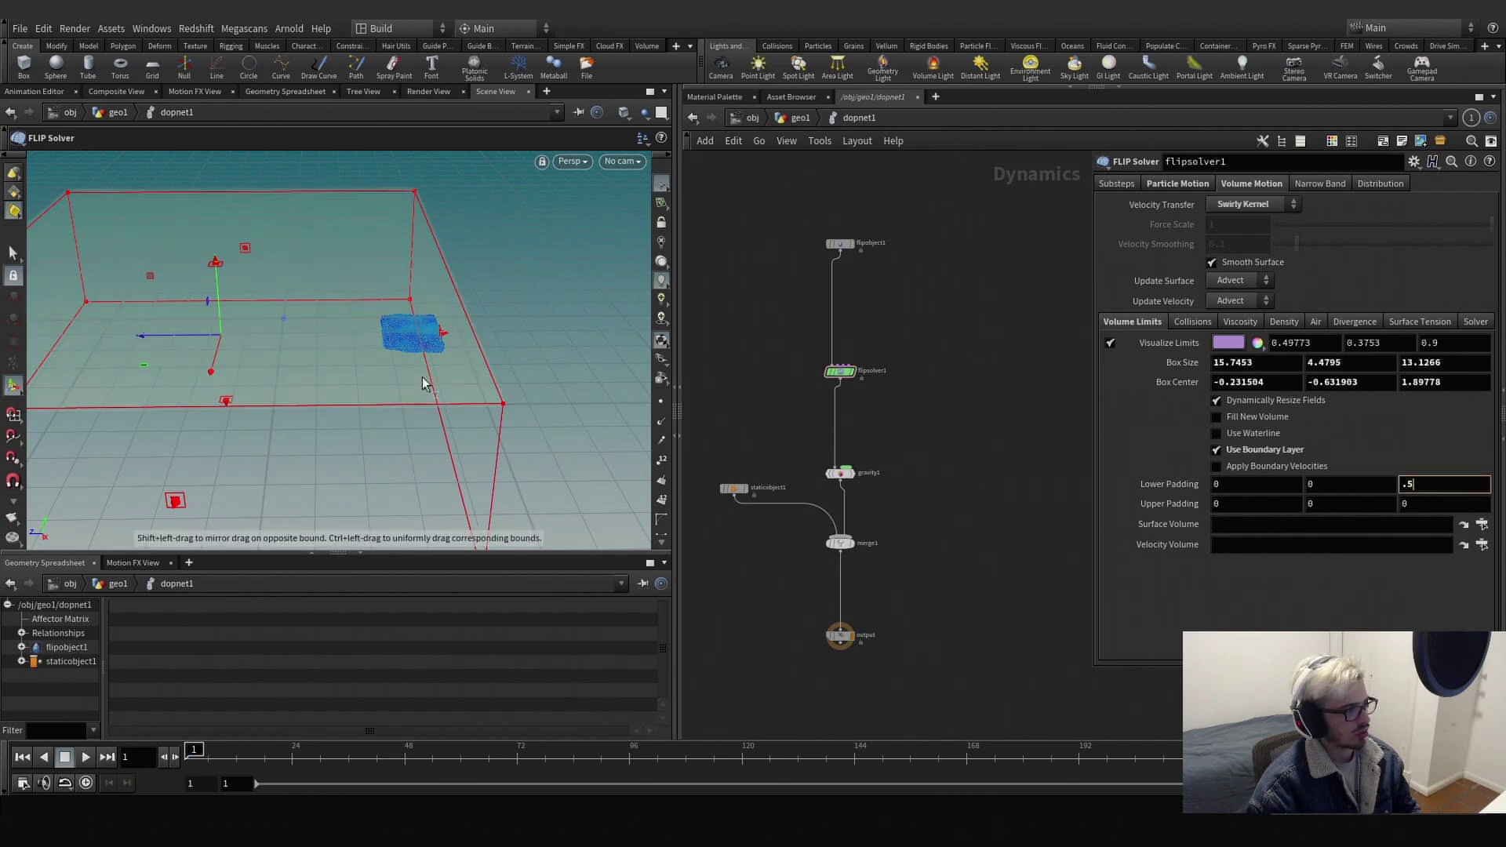
click(85, 757)
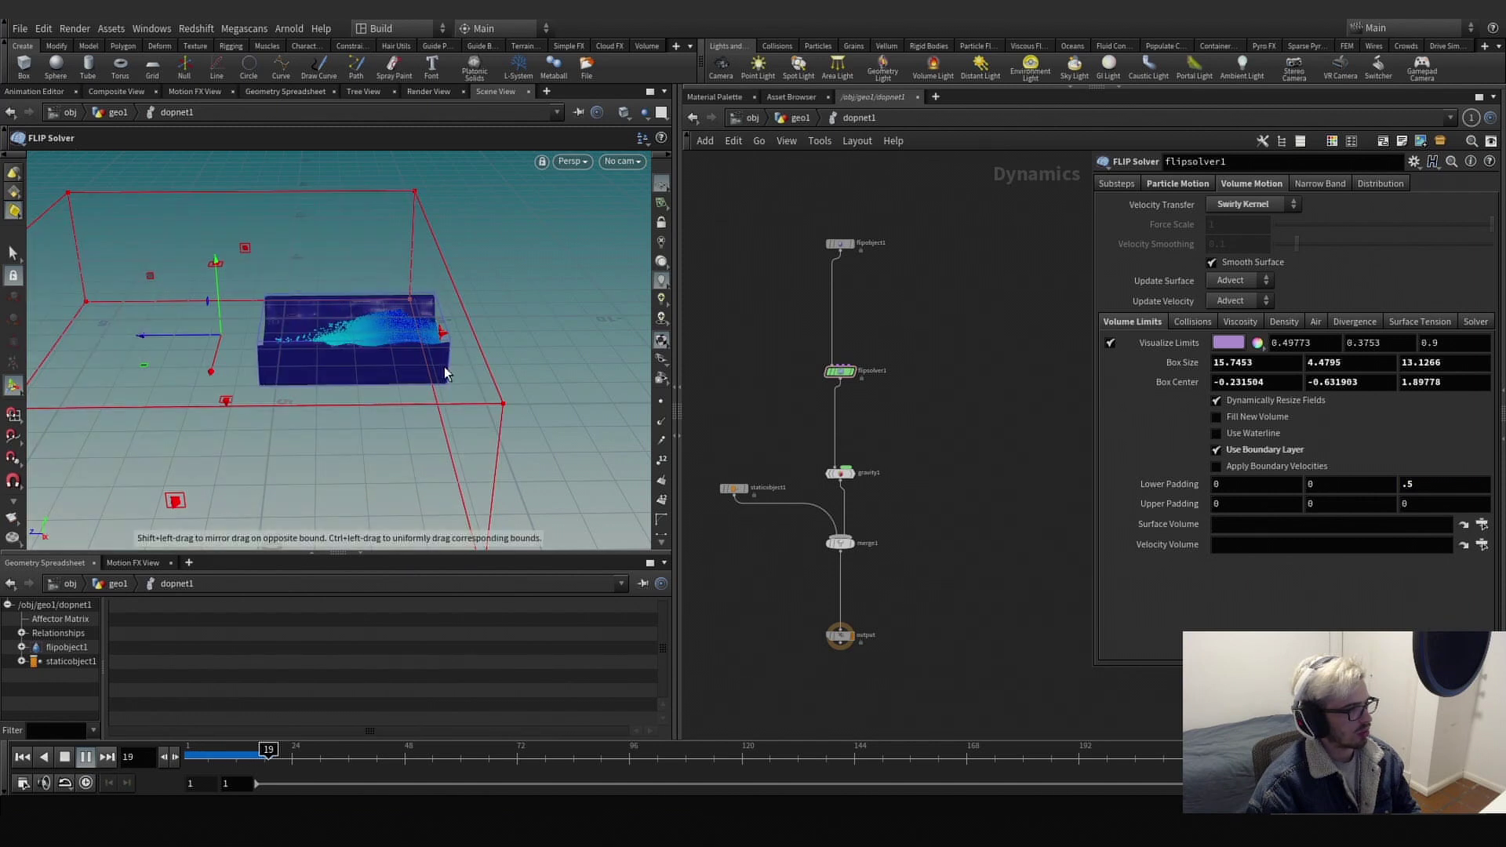
Enable Apply Boundary Velocities, replay the simulation and rewind it to frame 1.
key(Escape)
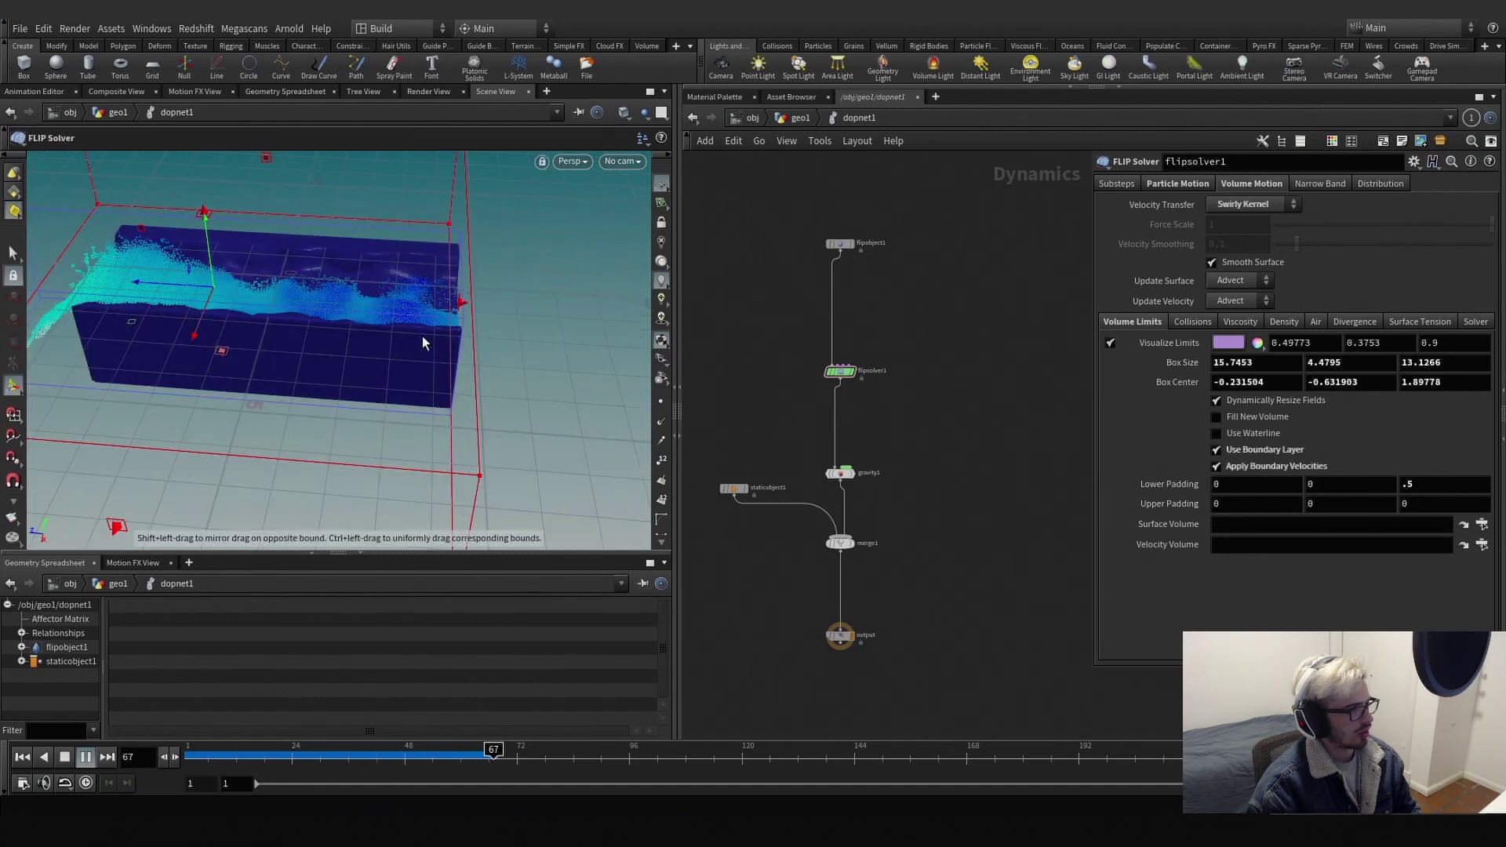
drag(334, 759, 177, 747)
alt+drag(369, 407, 437, 264)
click(348, 760)
drag(347, 760, 188, 754)
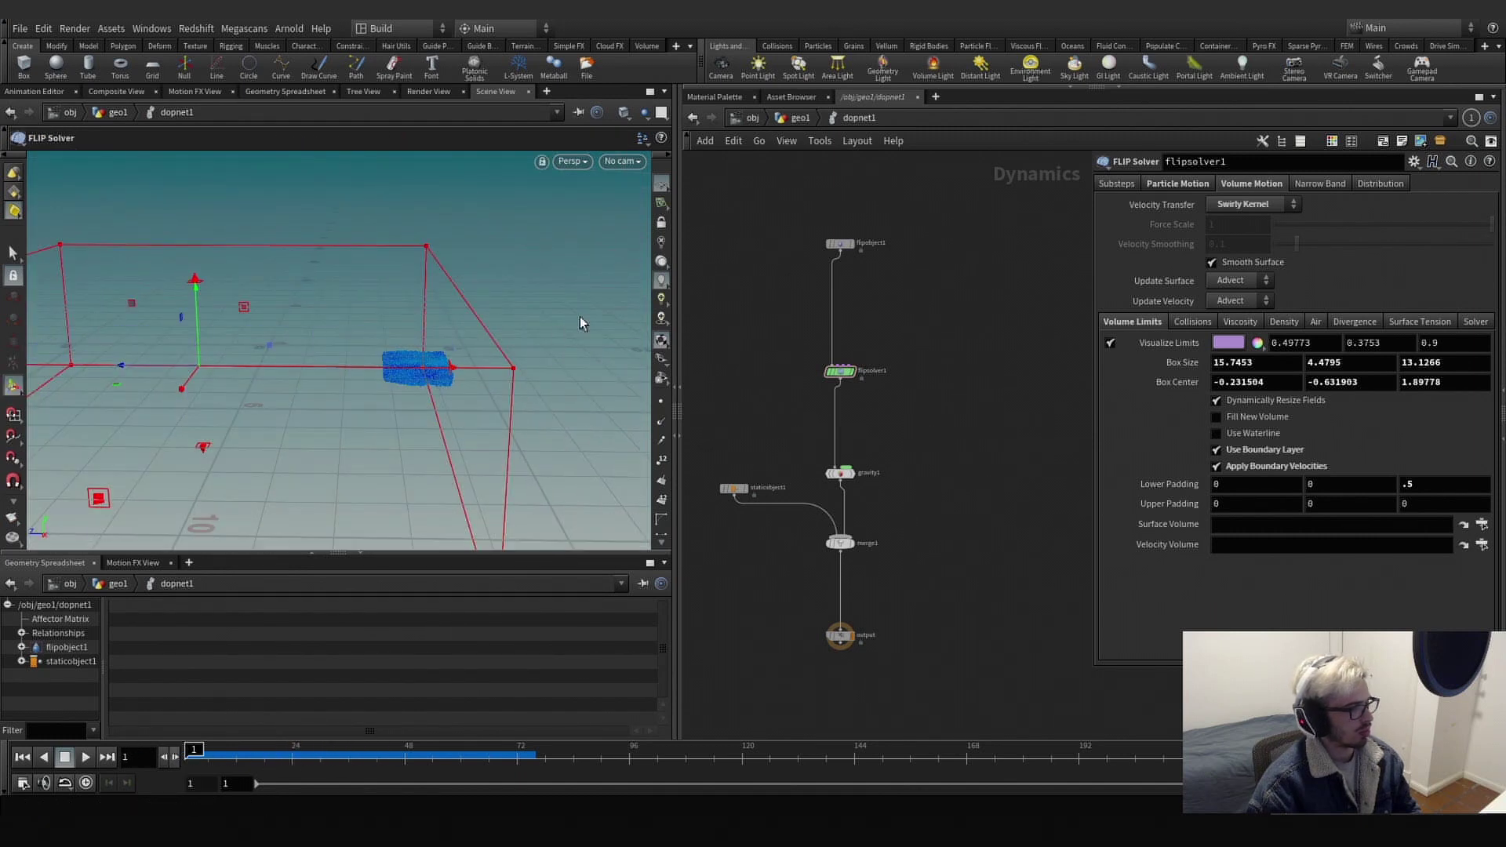
Return to the geo1 network and select the box1 node of the initial water source.
click(800, 118)
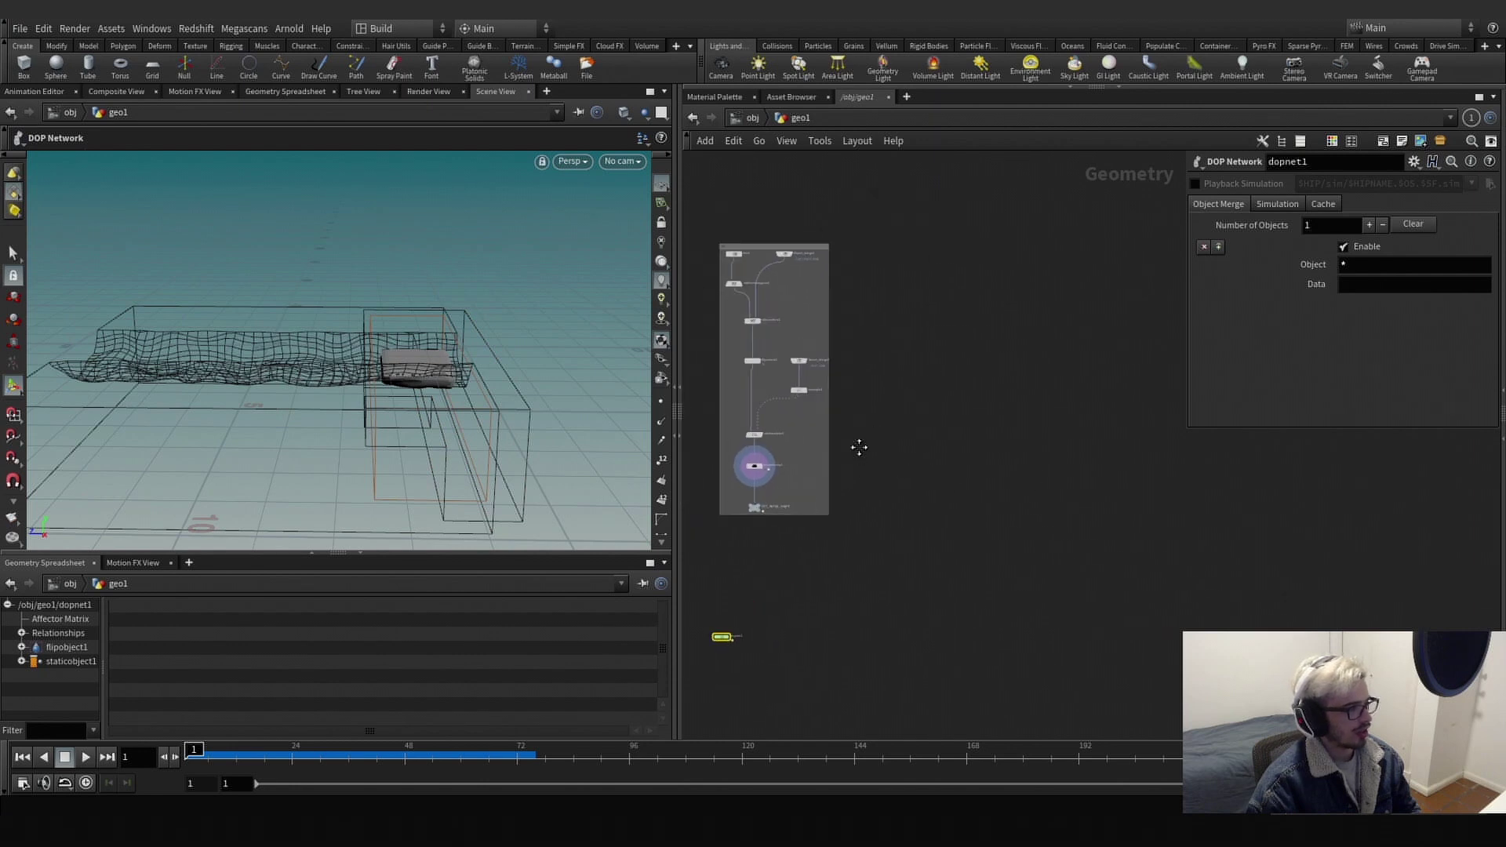
scroll(874, 282, up, 5)
click(863, 254)
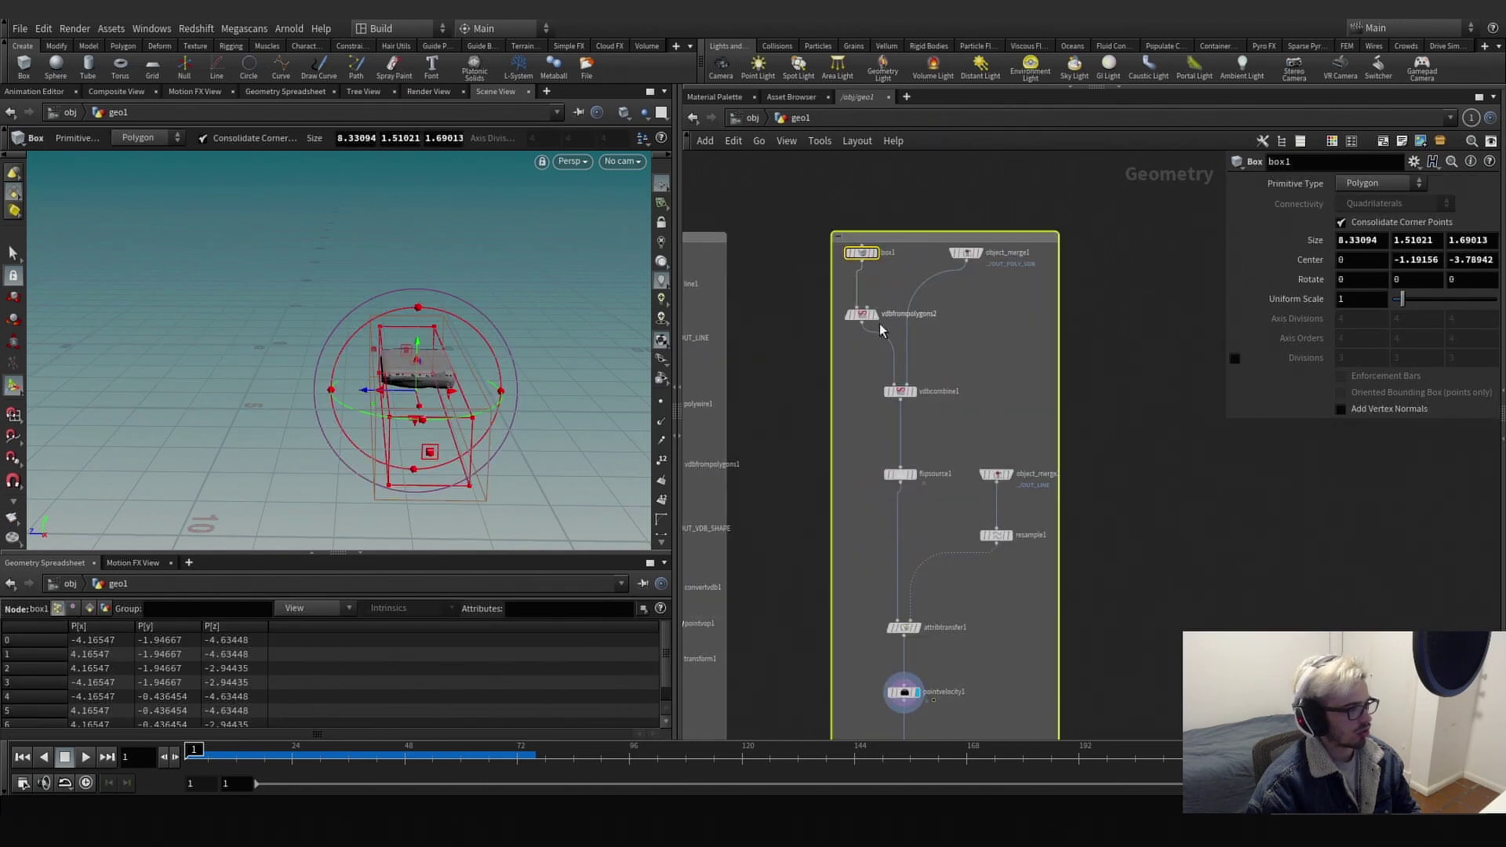
Insert a Null after the vdbfrompolygons2 node and rename it OUT_BBOX.
key(Tab)
text(null)
key(Return)
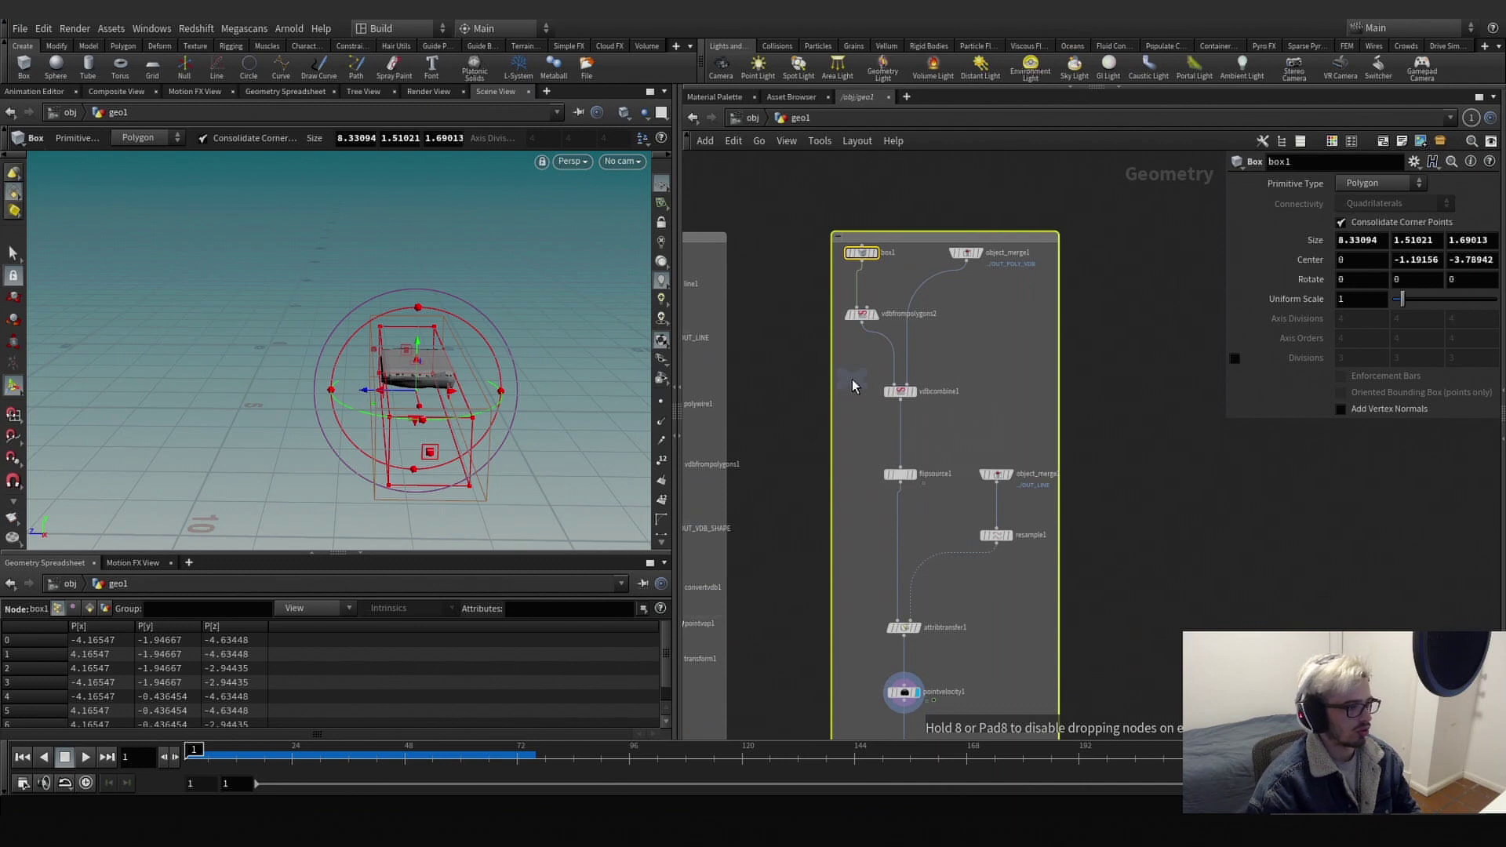
click(853, 380)
drag(853, 380, 865, 306)
click(888, 352)
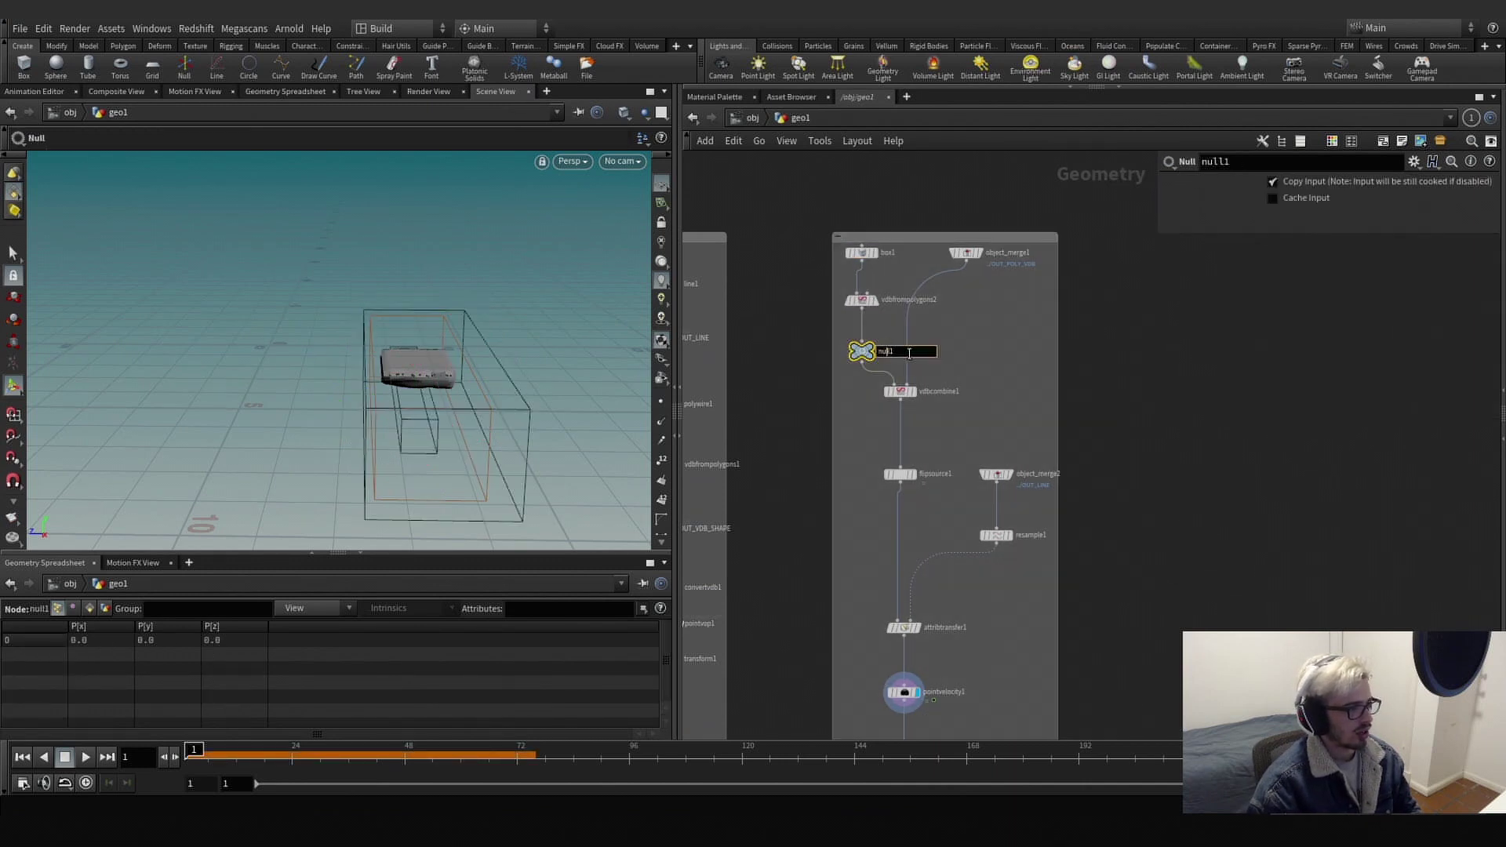
drag(909, 353, 808, 353)
text(OUT_BBOX)
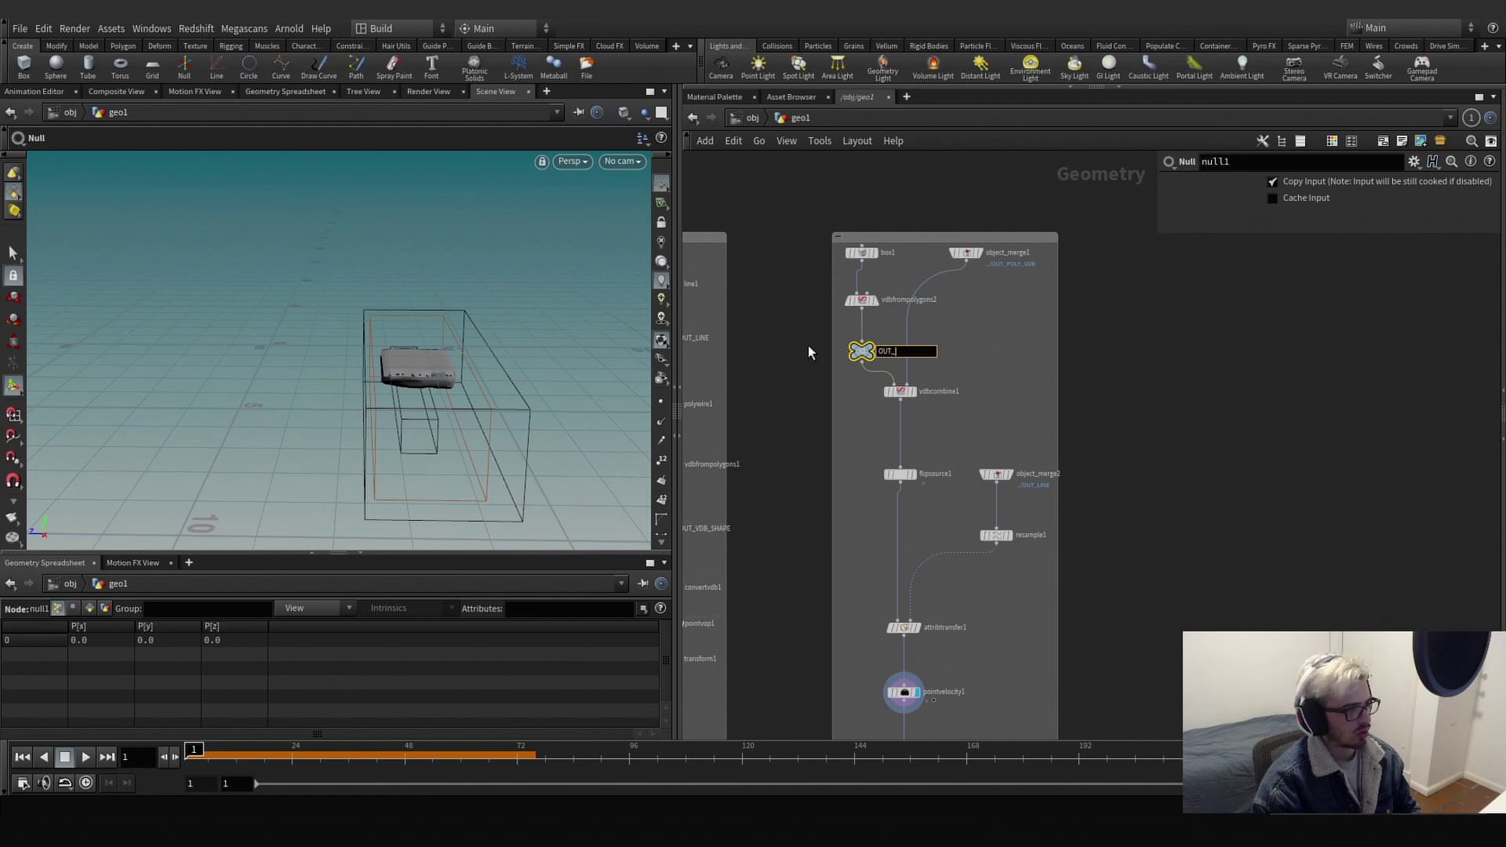
key(Return)
middle_drag(1264, 331, 1136, 347)
click(1135, 347)
key(Tab)
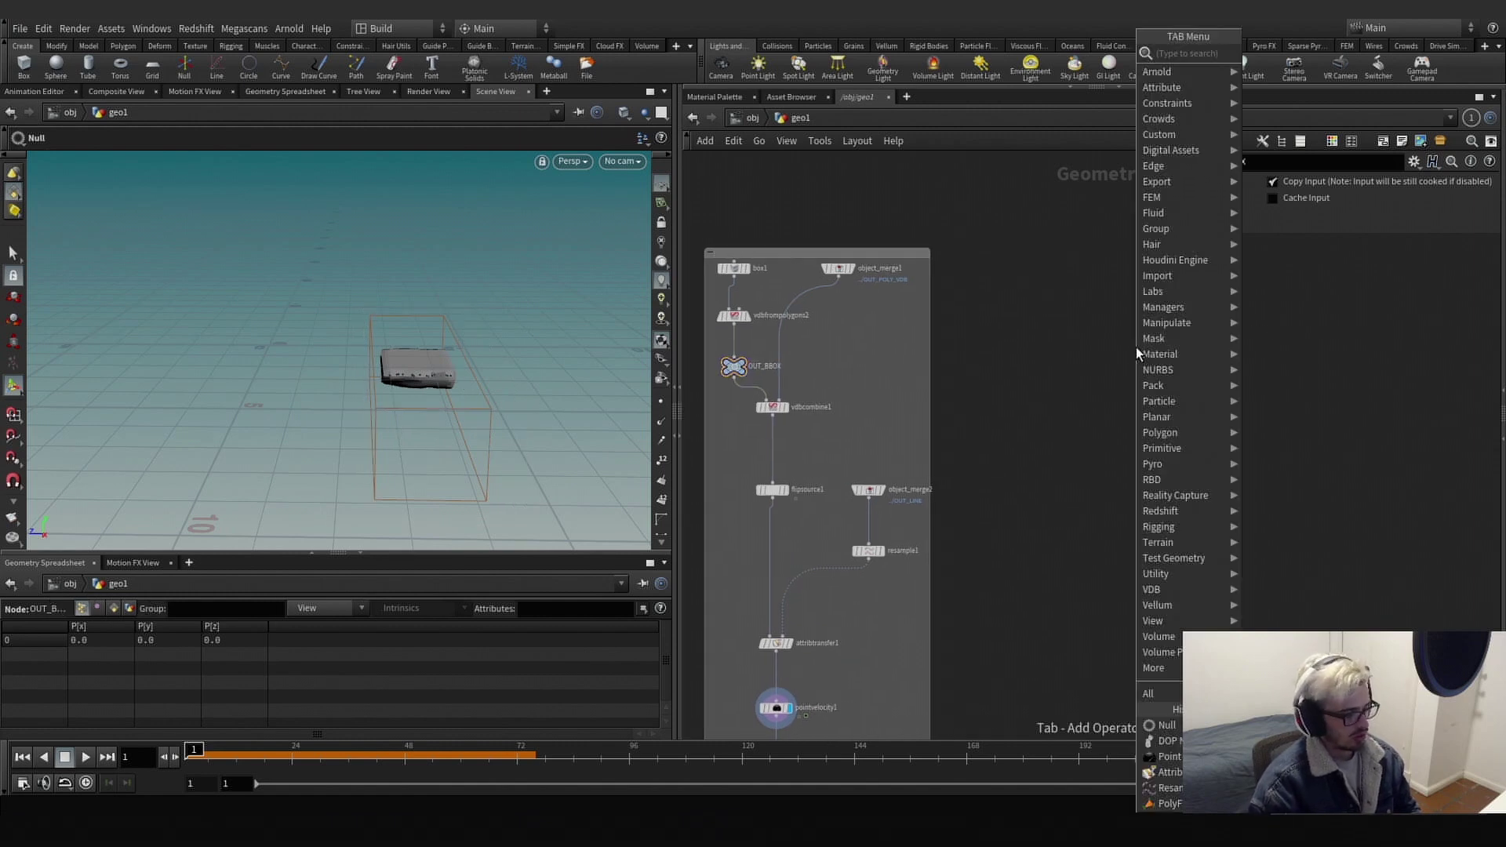
text(ob)
key(Return)
click(1136, 349)
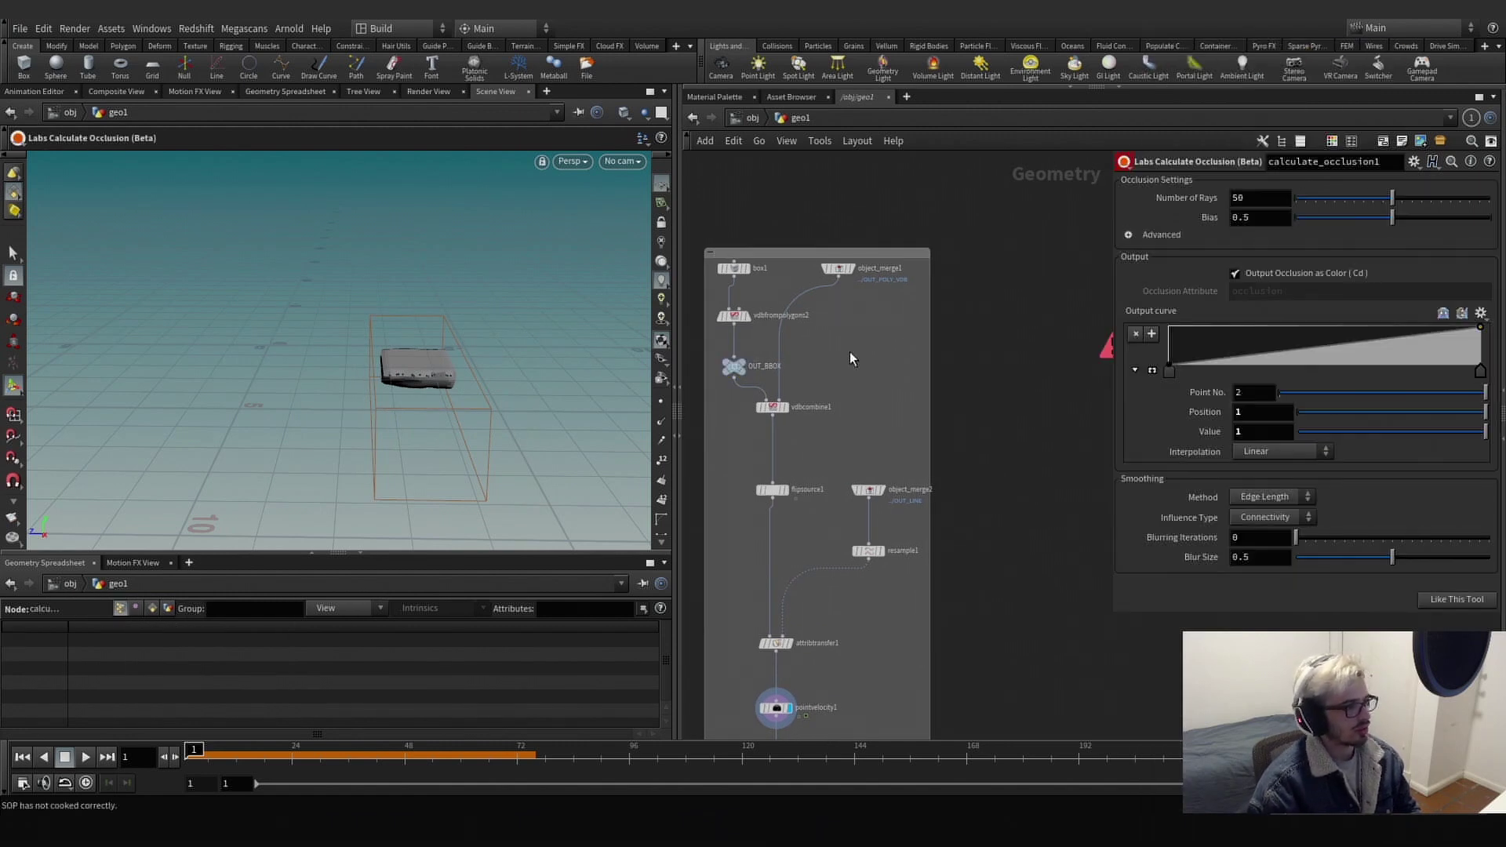
key(Delete)
Insert a Null between object_merge1 and the VDB combine node and rename it OUT_BBOX.
key(Tab)
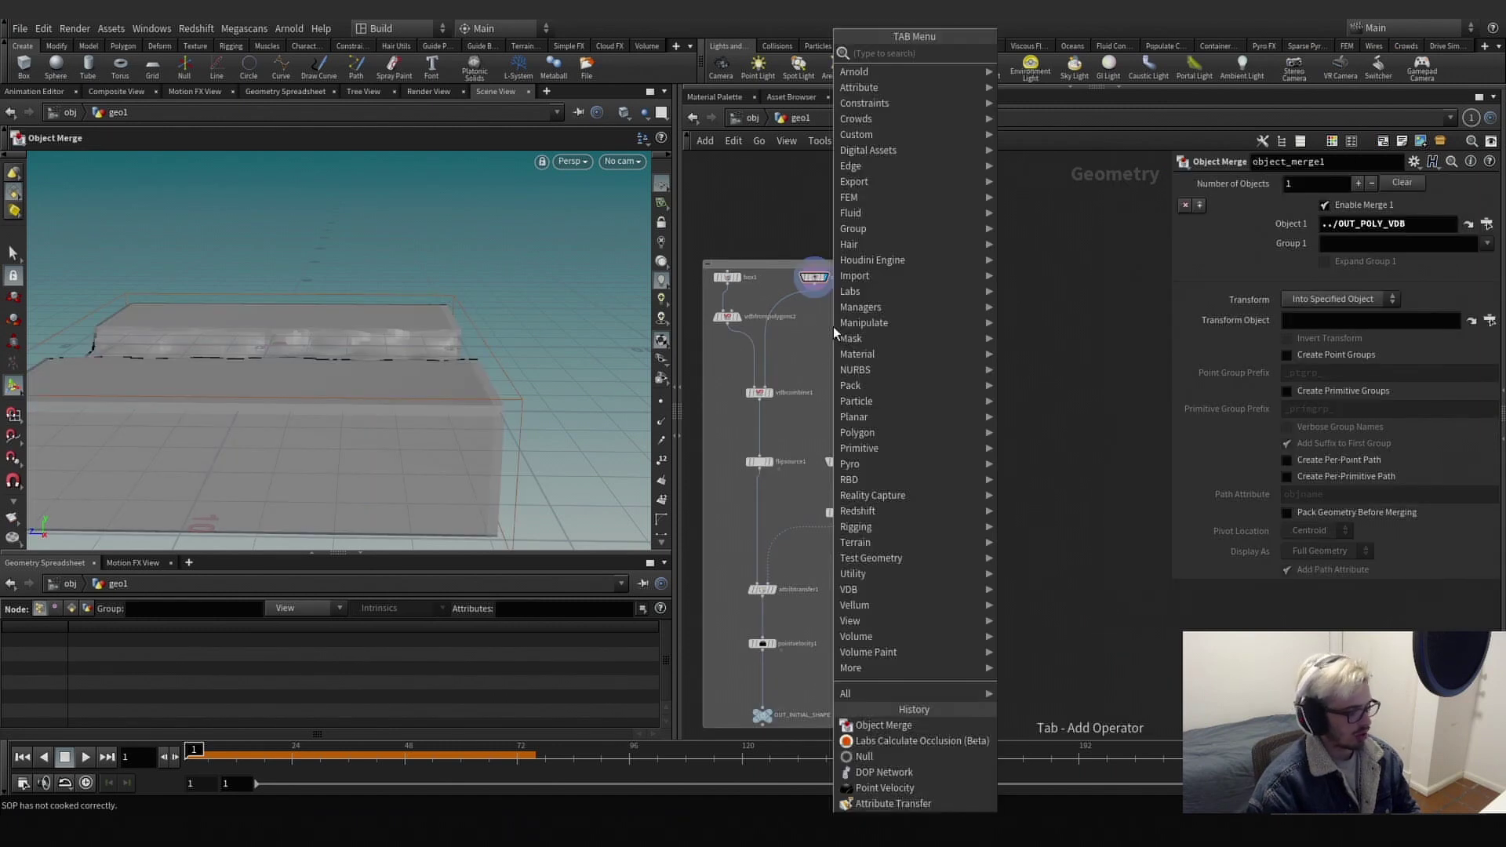
text(null)
key(Return)
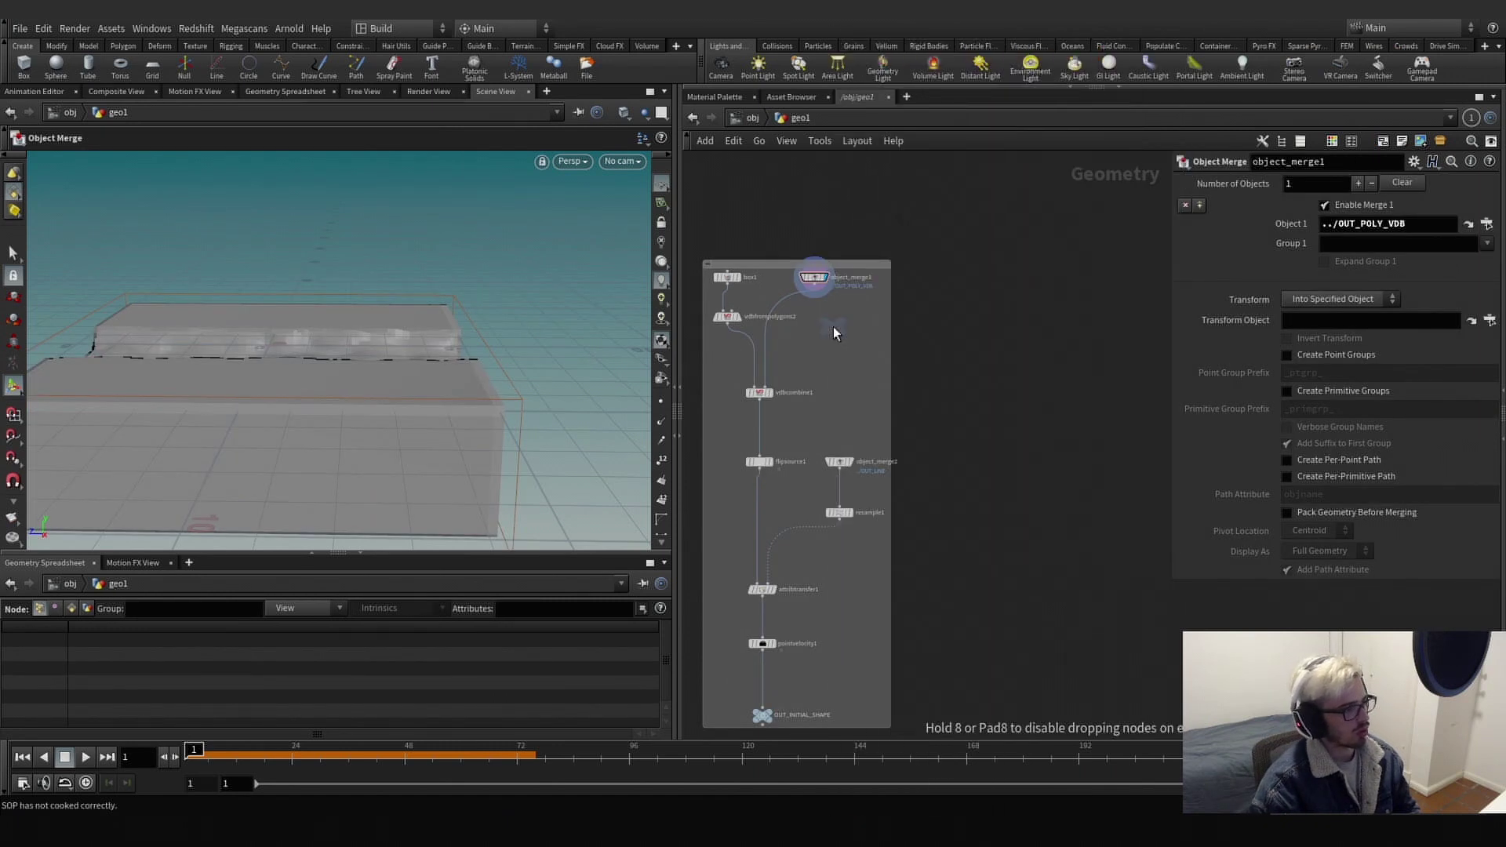
drag(765, 313, 817, 333)
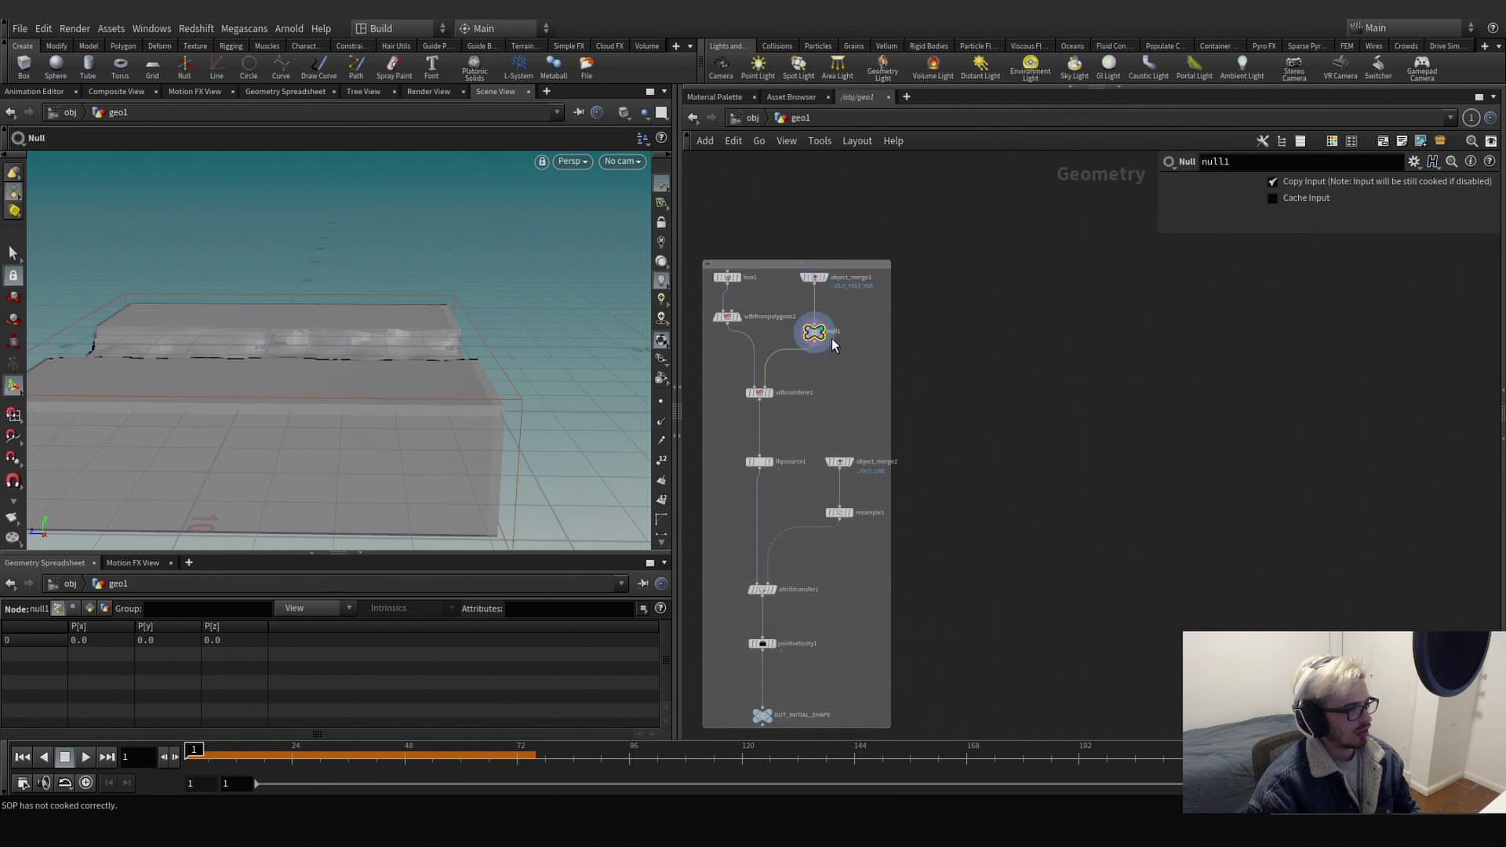
double_click(835, 332)
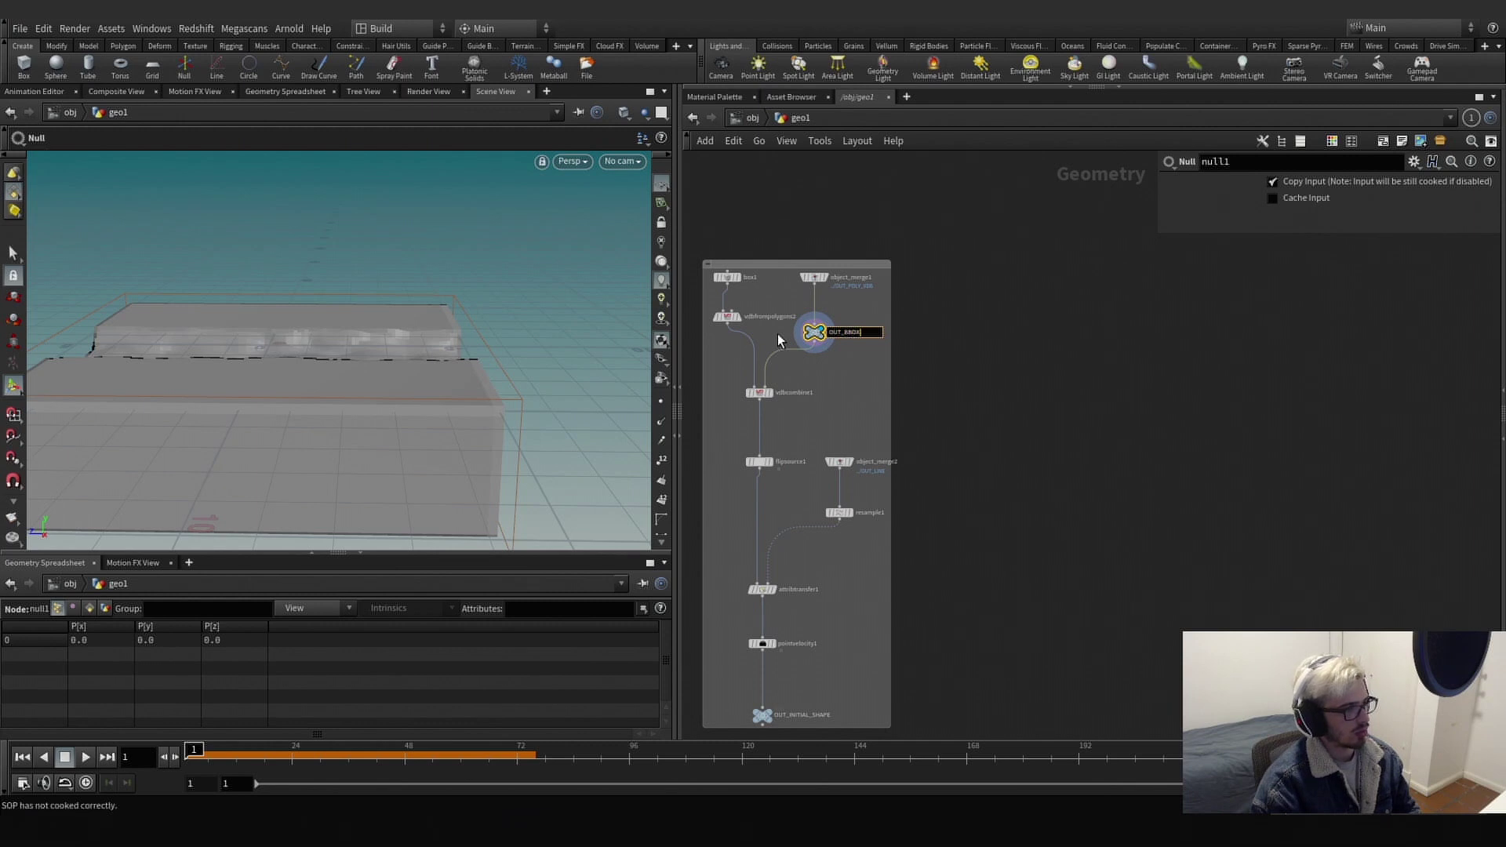
key(Return)
Try adding an Object Merge node in the empty area beside the initial water network.
key(Tab)
text(obj)
key(Return)
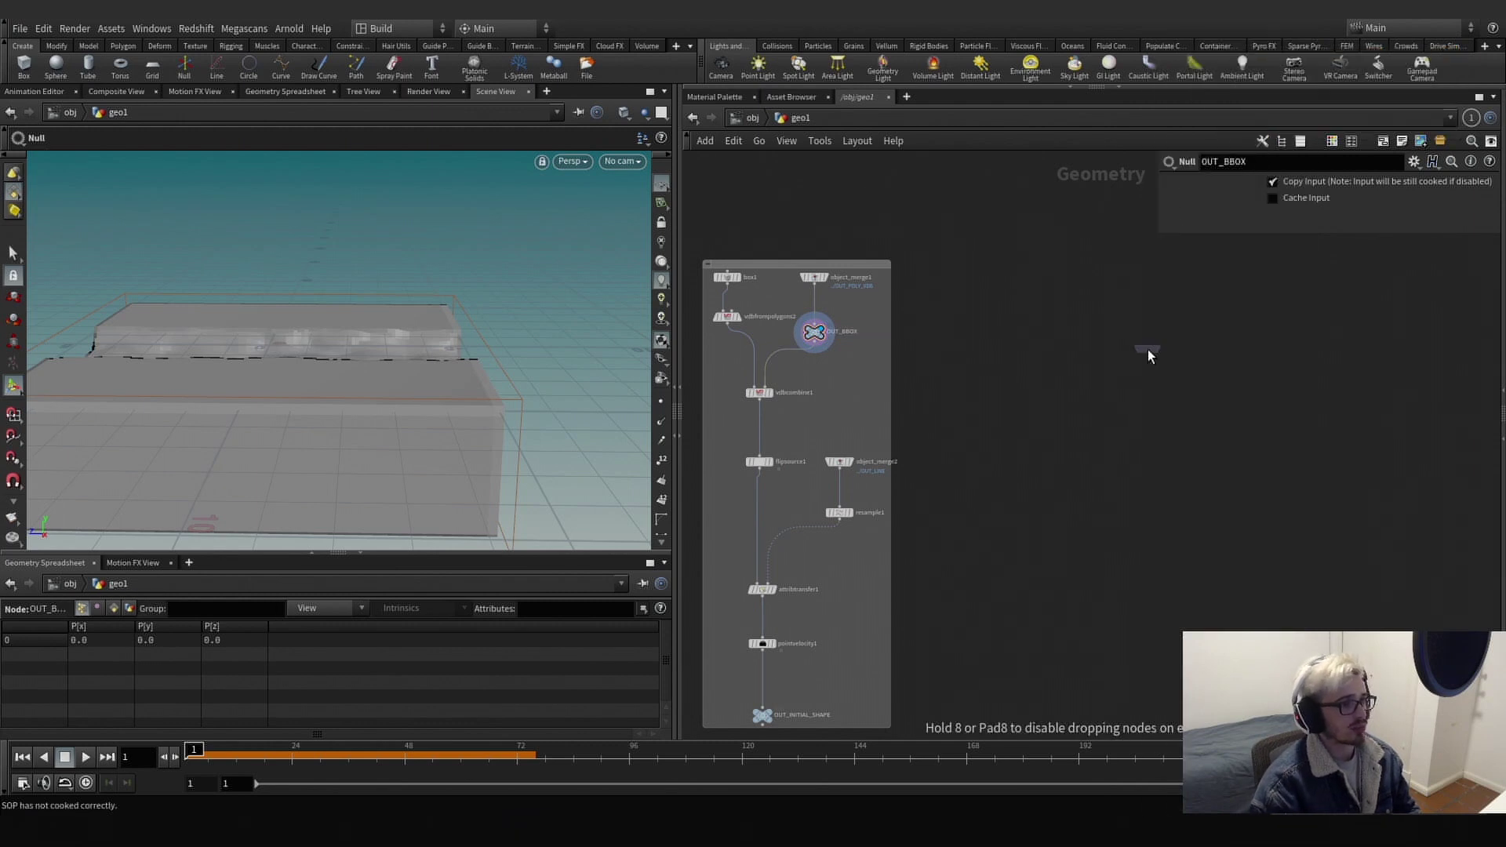
click(1147, 350)
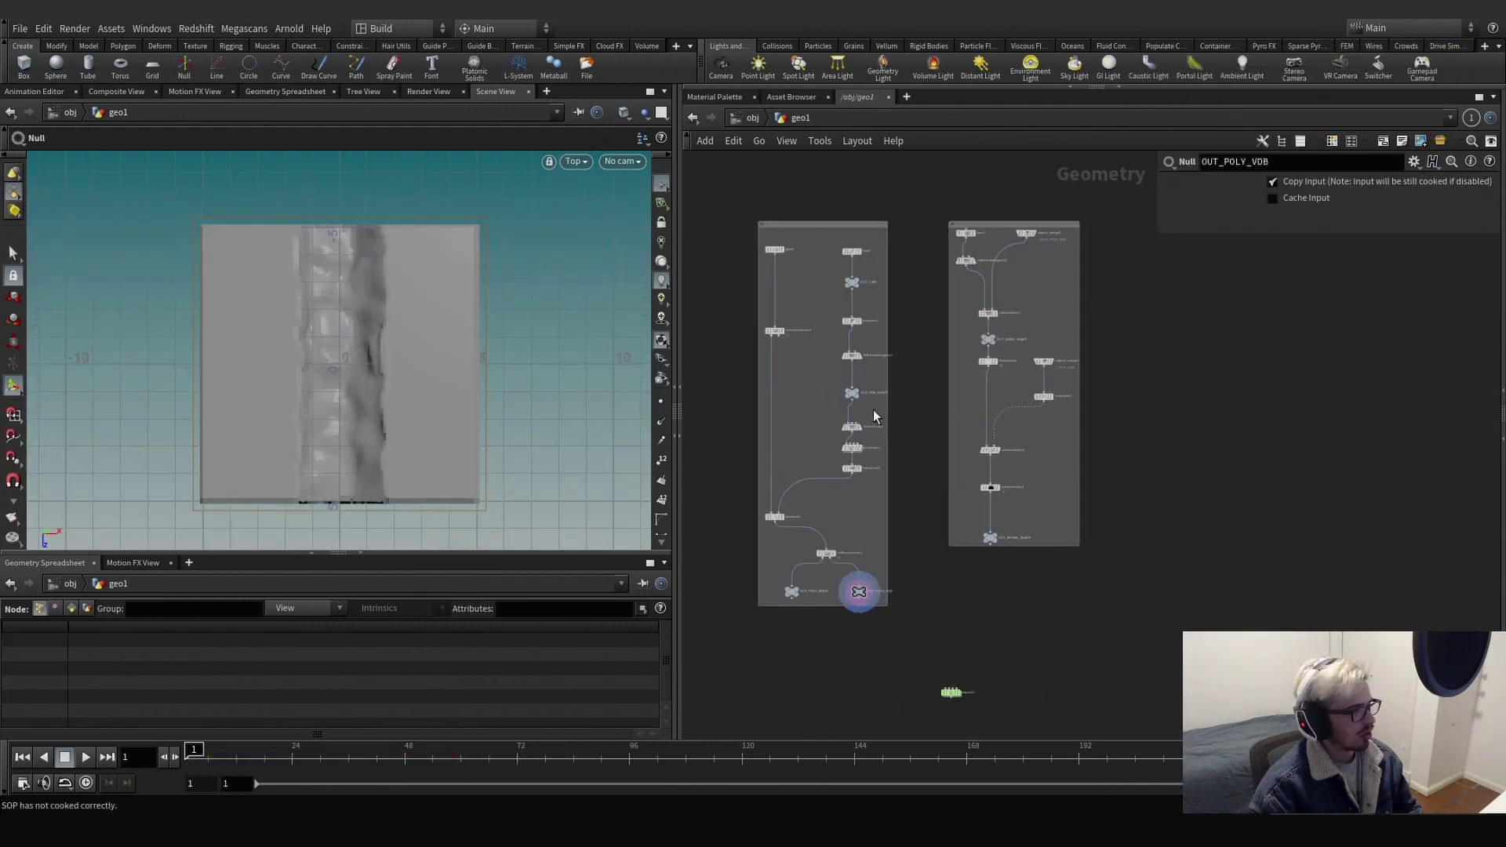
Insert a Null between extrudevolume1 and boolean1 in the river network and rename it OUT_BBOX.
middle_drag(1162, 322, 1225, 342)
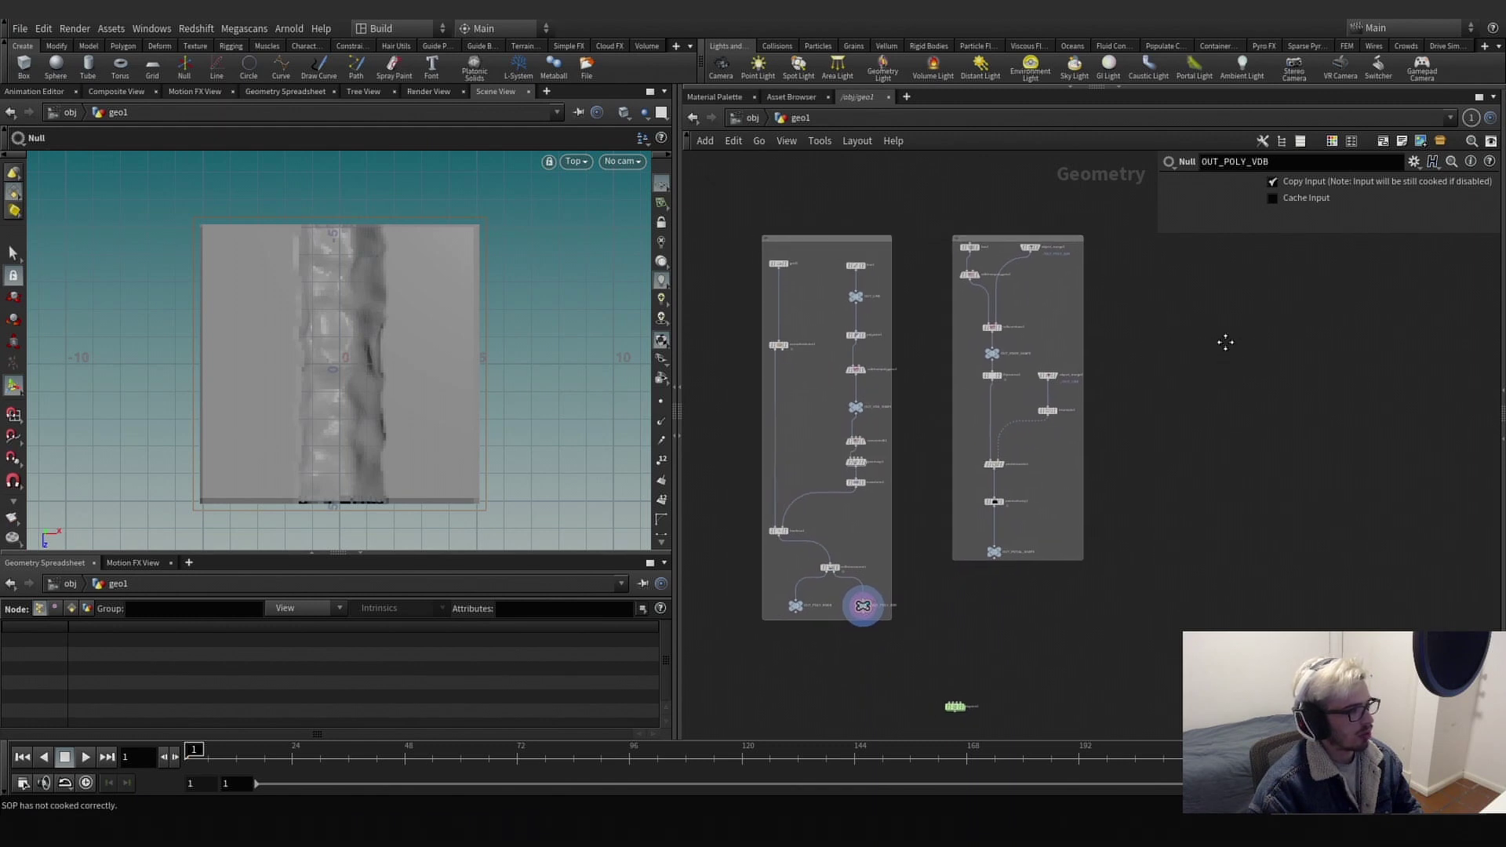
key(Tab)
text(null)
key(Return)
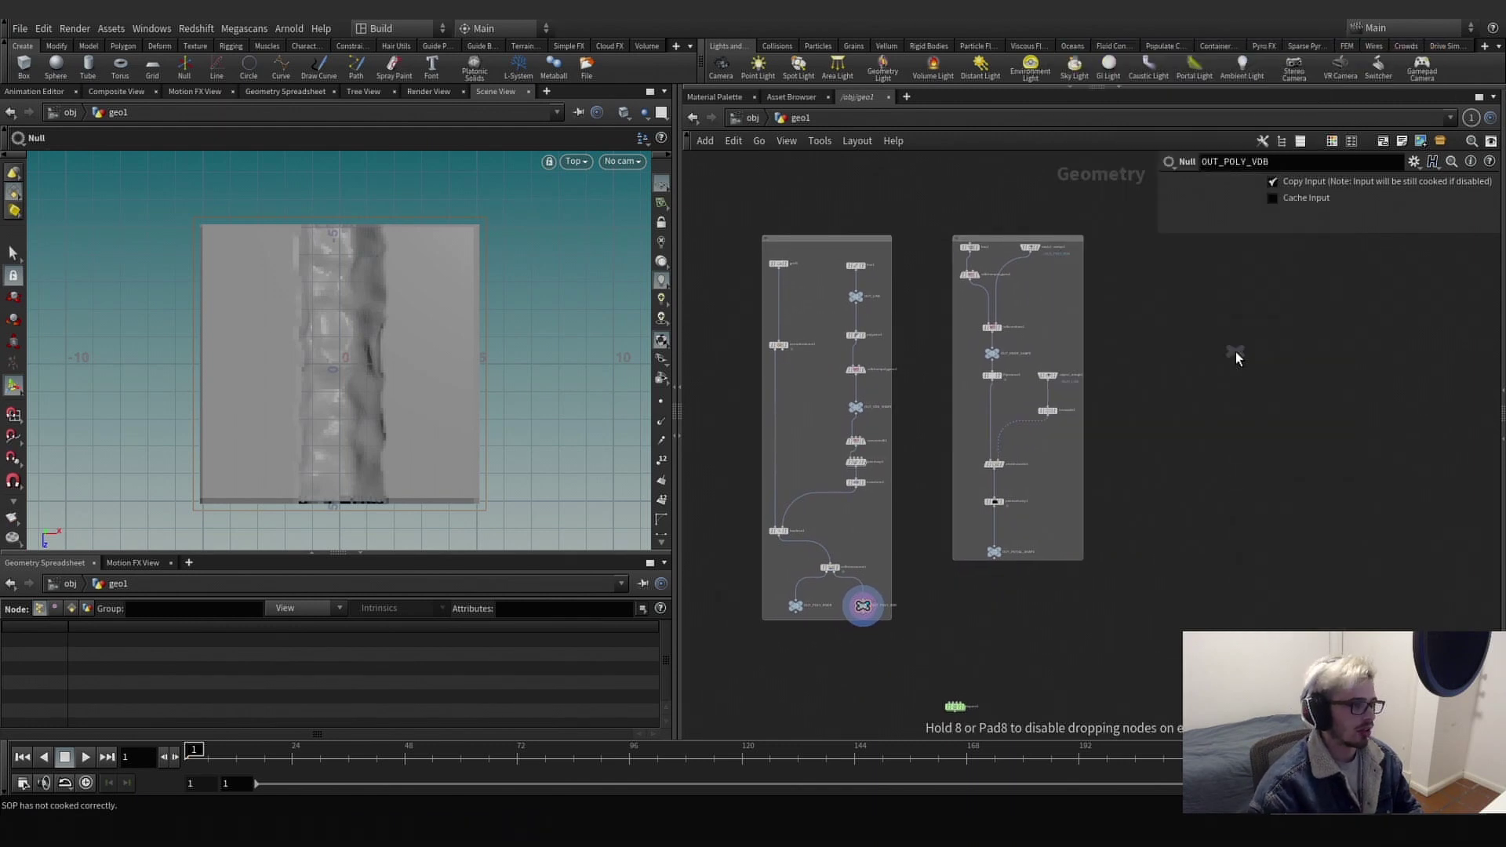
scroll(811, 427, up, 5)
click(757, 419)
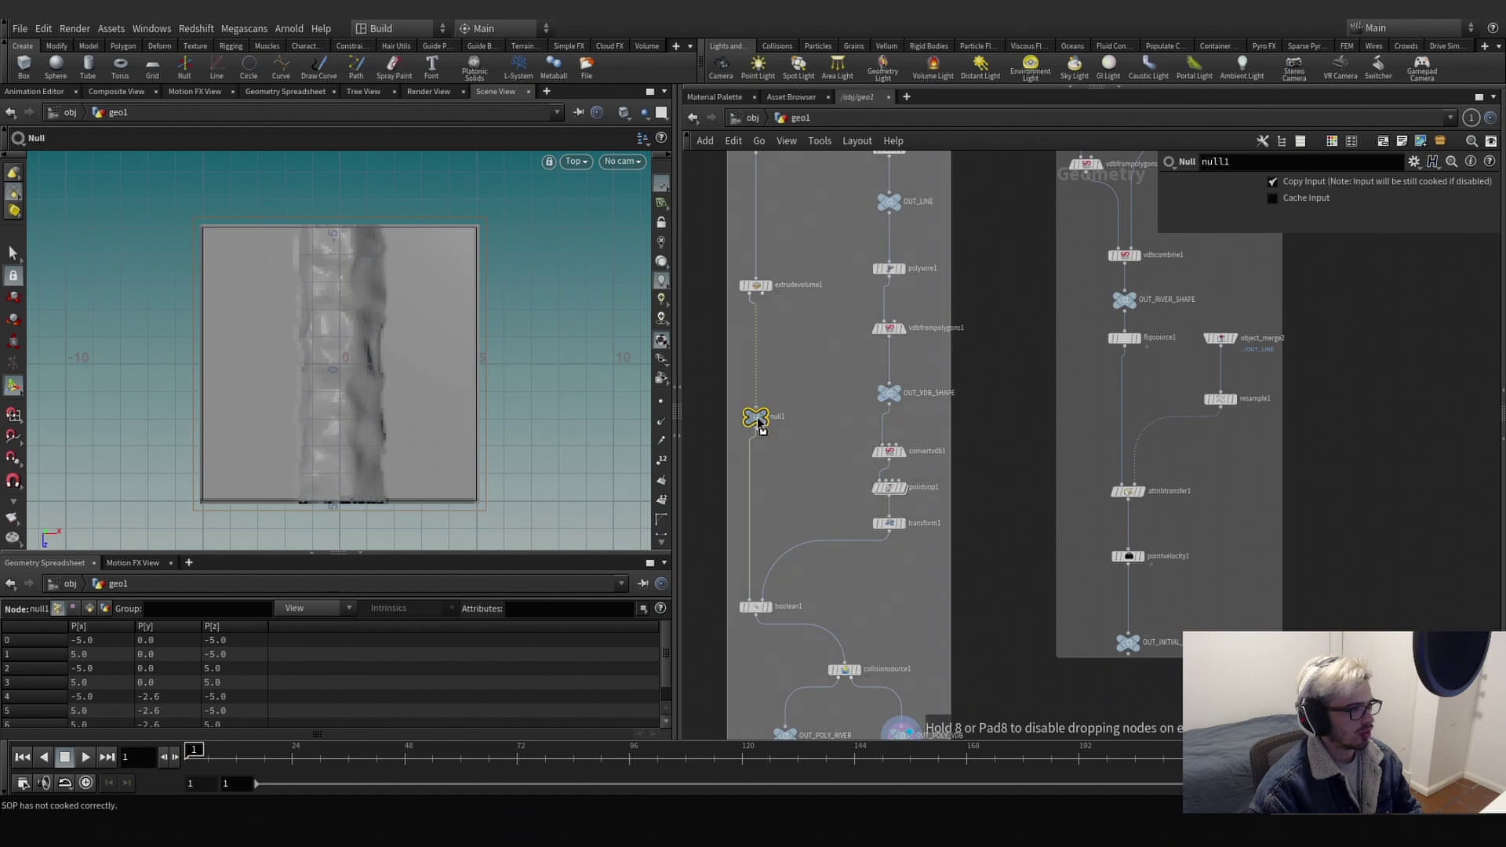
double_click(778, 417)
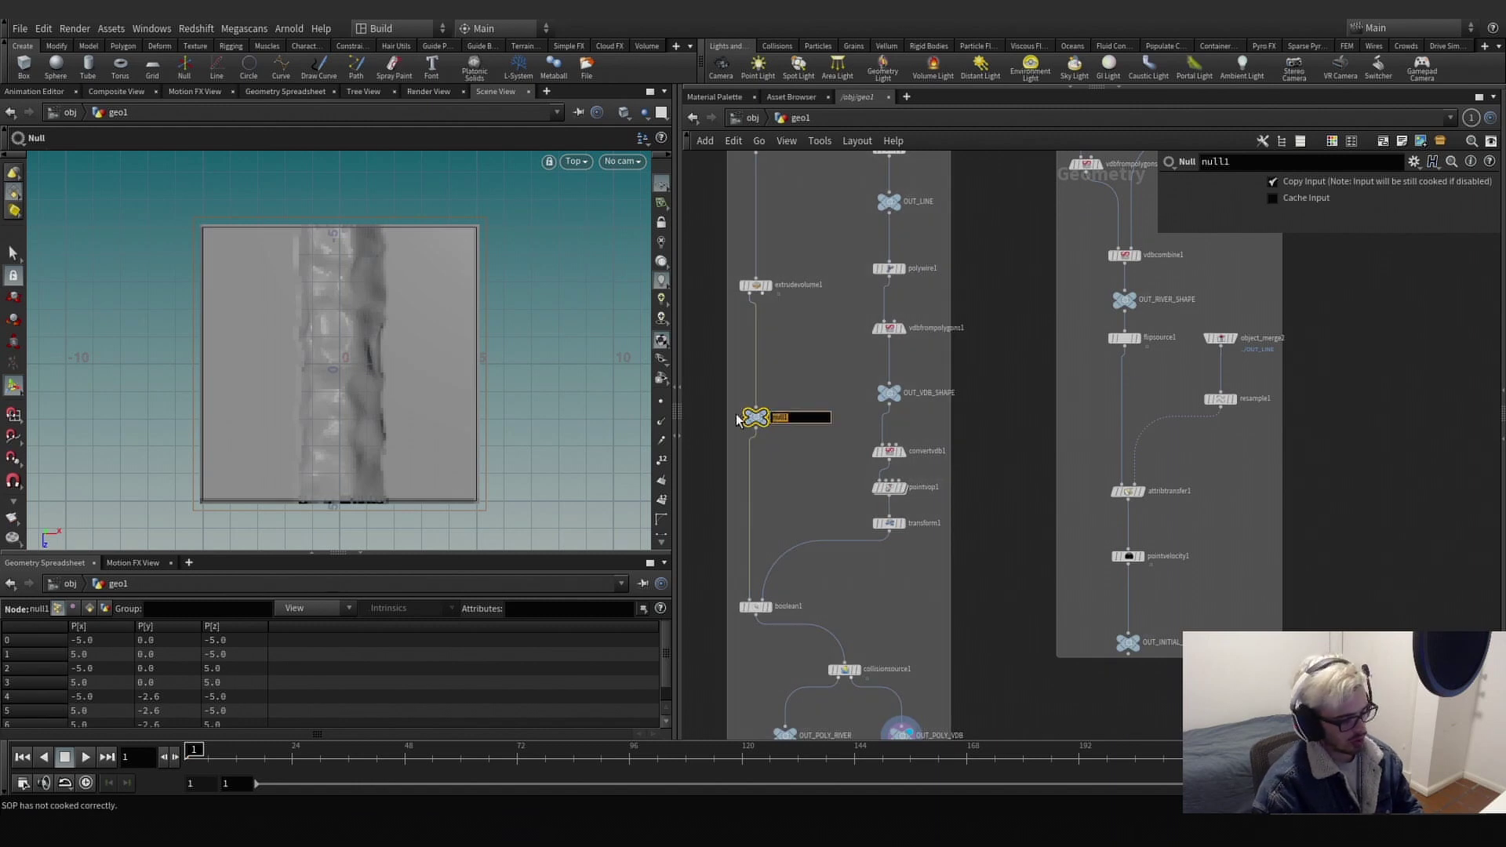
text(OUT_BBOX)
key(Return)
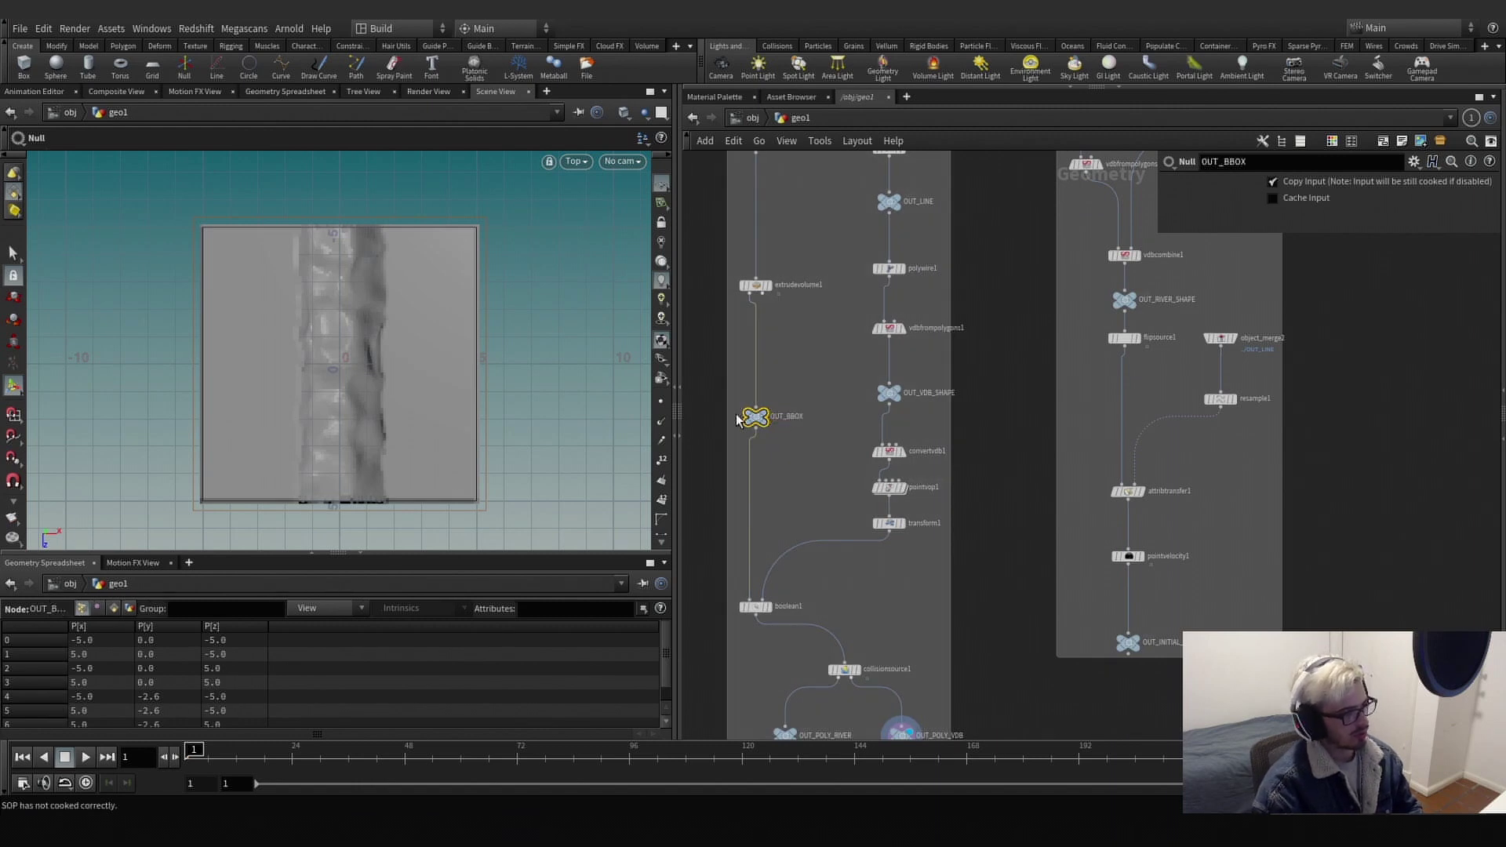
scroll(767, 436, down, 6)
scroll(1107, 457, up, 1)
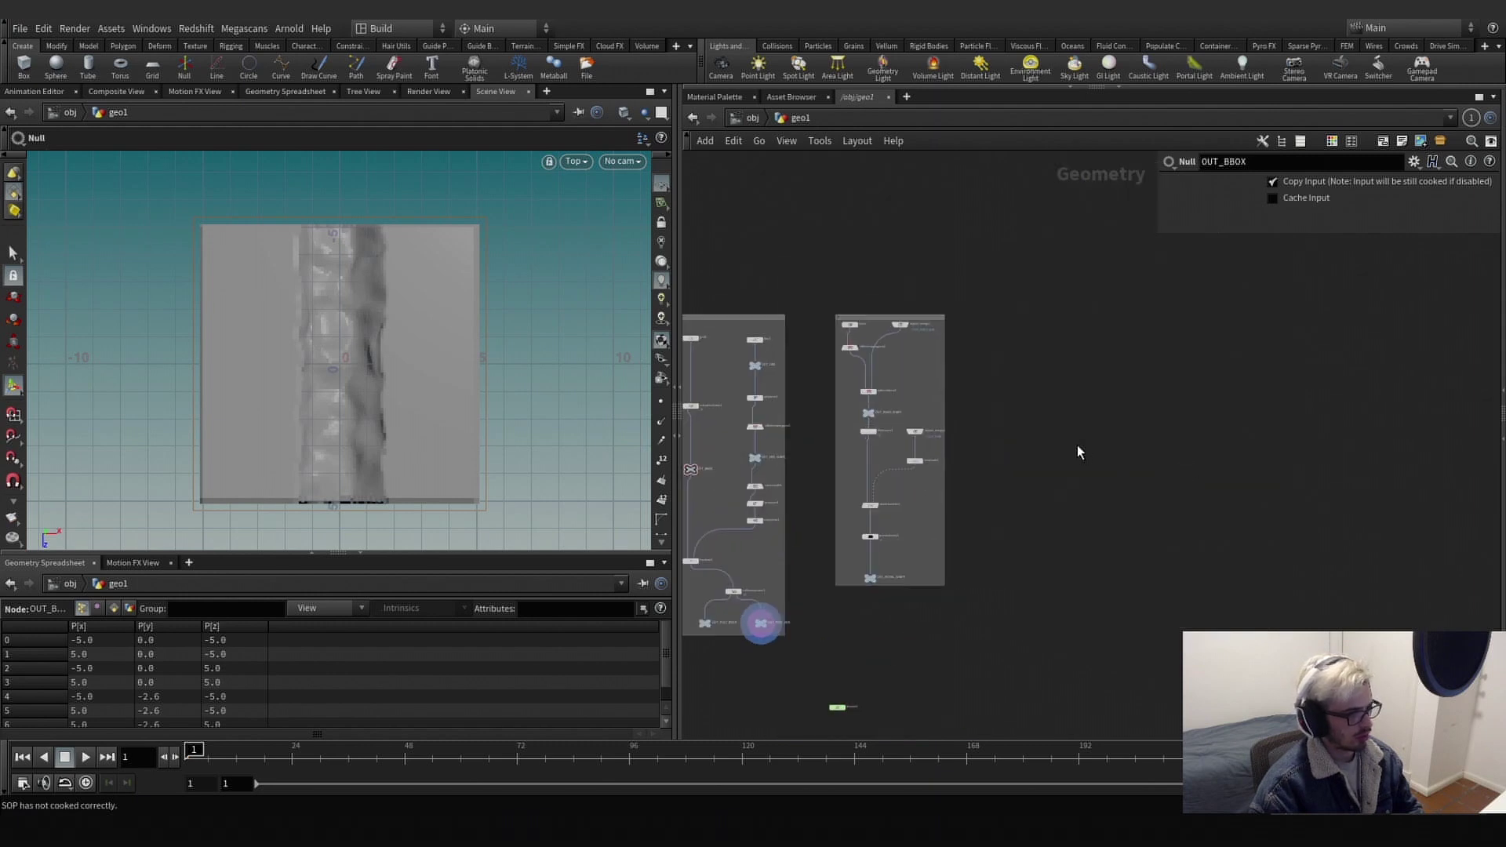
Add an Object Merge node beside the initial water network, reference OUT_BBOX in it, and display the bounding box in perspective.
key(Tab)
text(obj)
key(Return)
click(1076, 445)
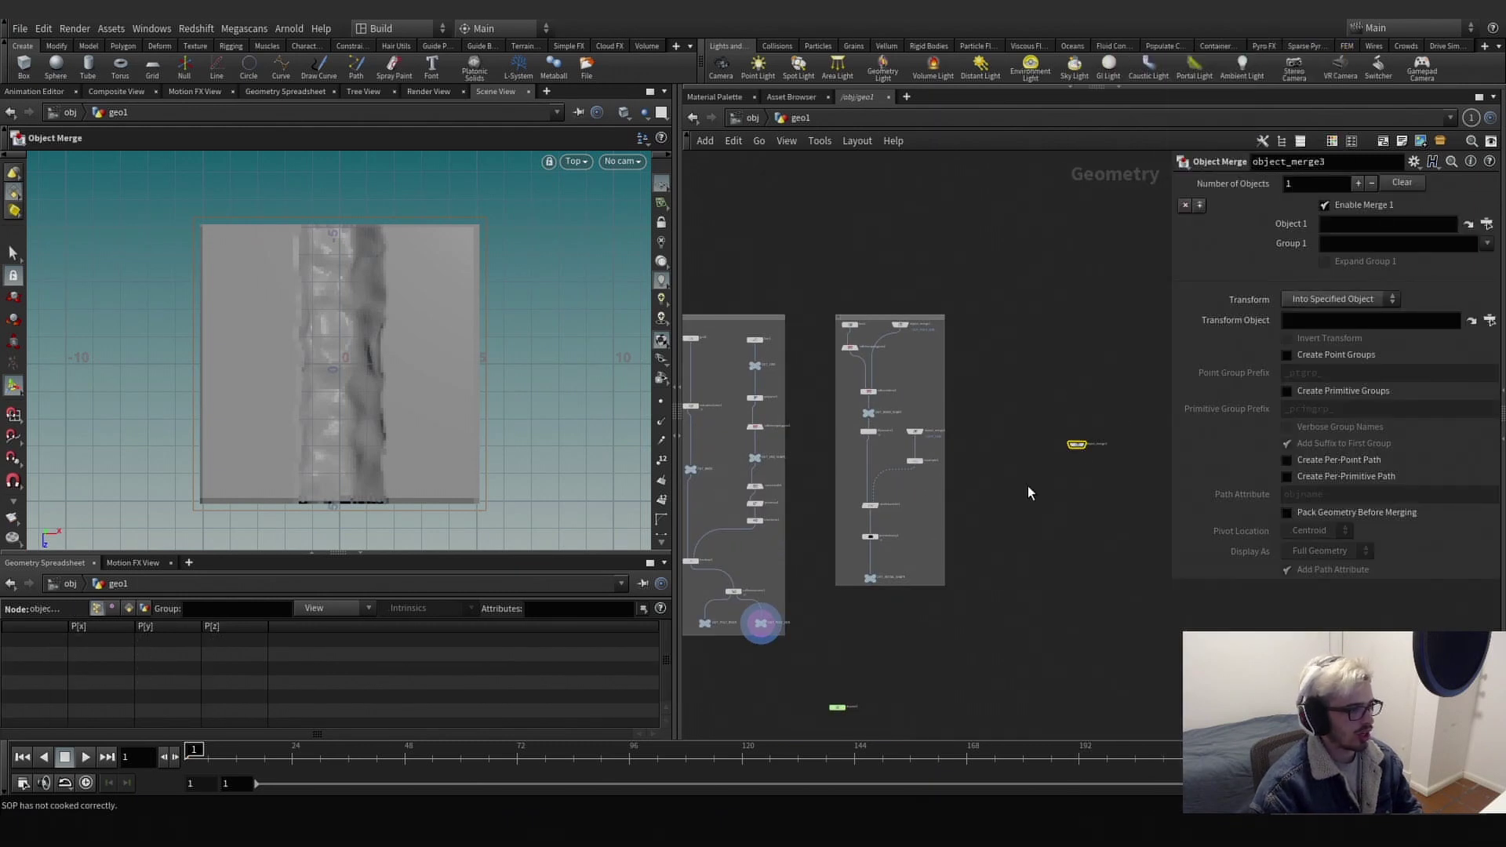
drag(691, 469, 1215, 284)
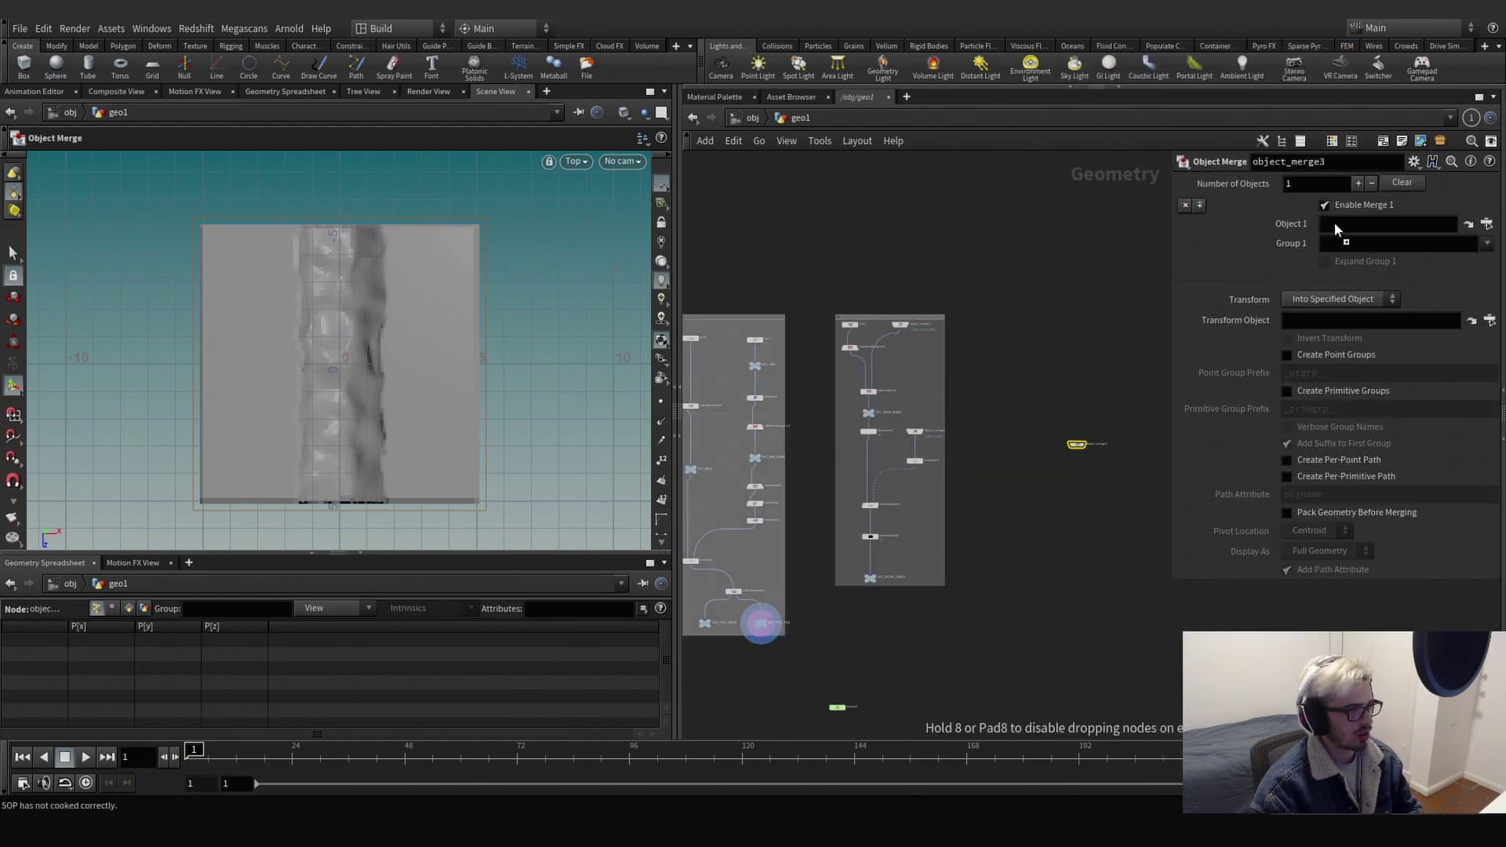
drag(1333, 221, 1336, 223)
scroll(1081, 411, up, 3)
click(1071, 482)
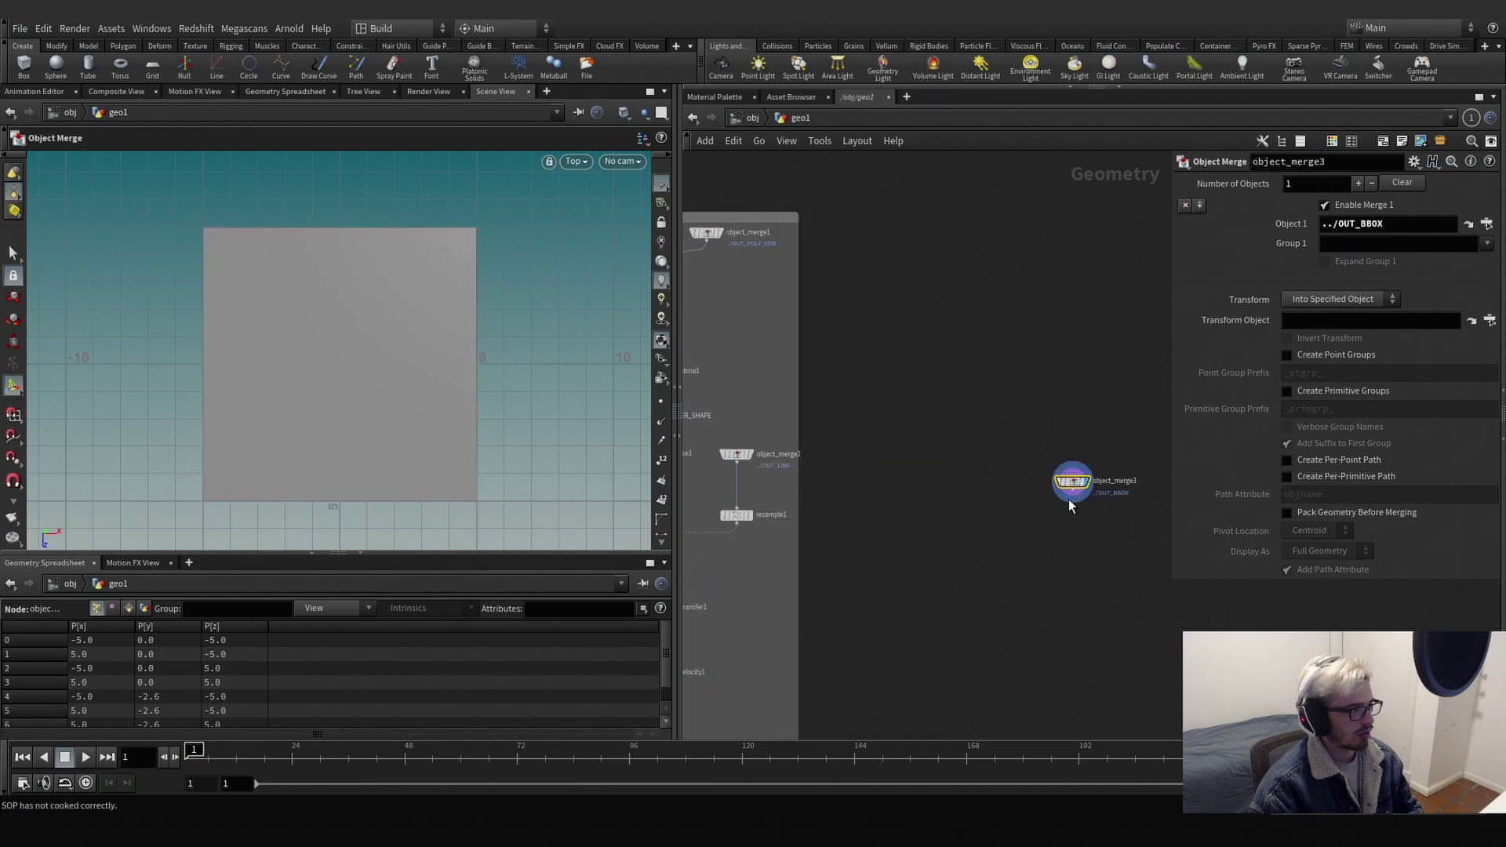
key(space+g)
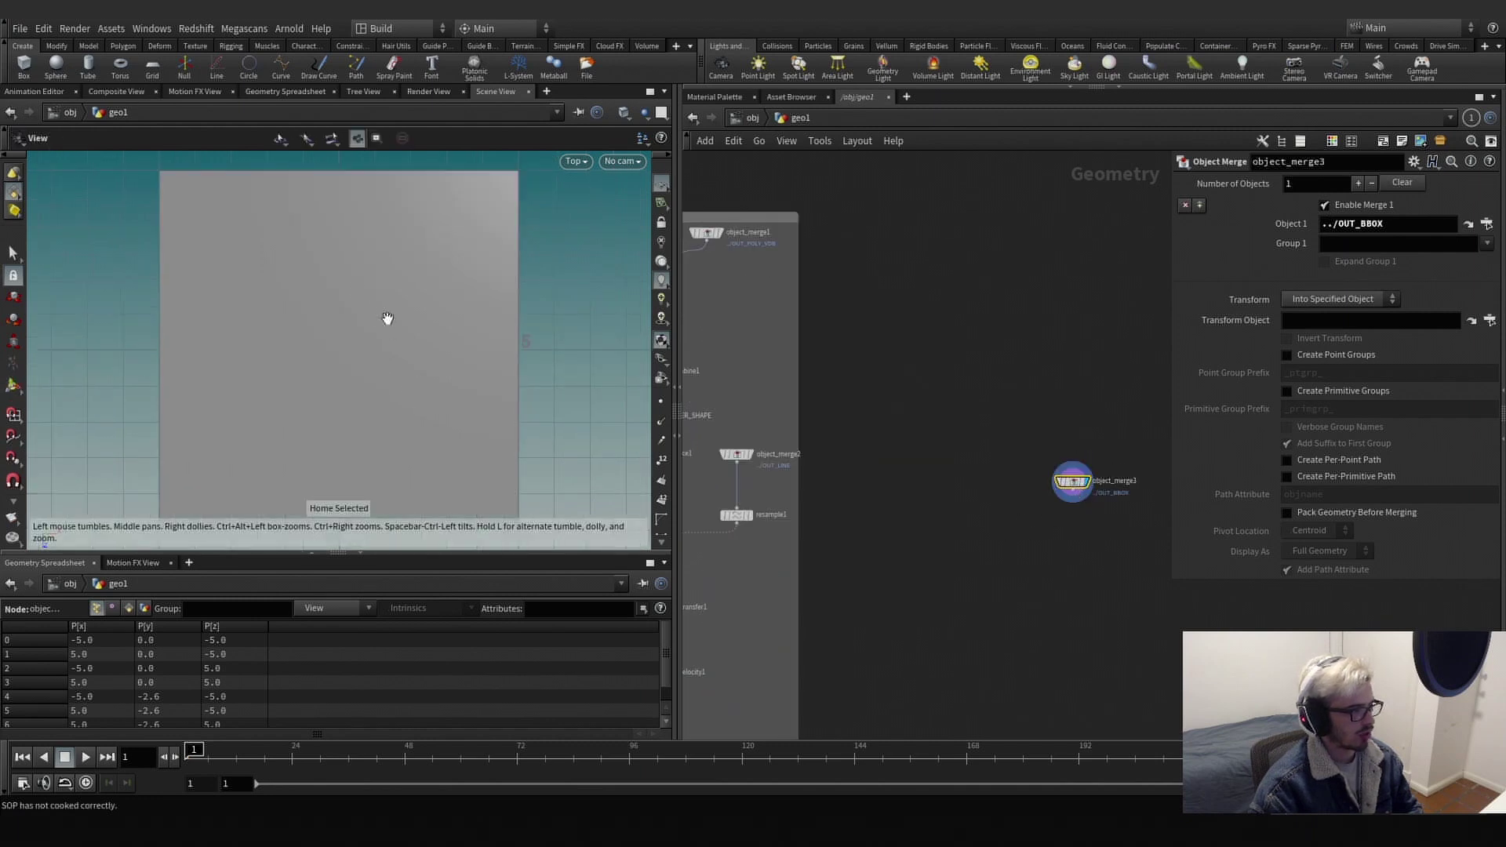
key(space+1)
drag(385, 385, 267, 392)
scroll(997, 435, down, 3)
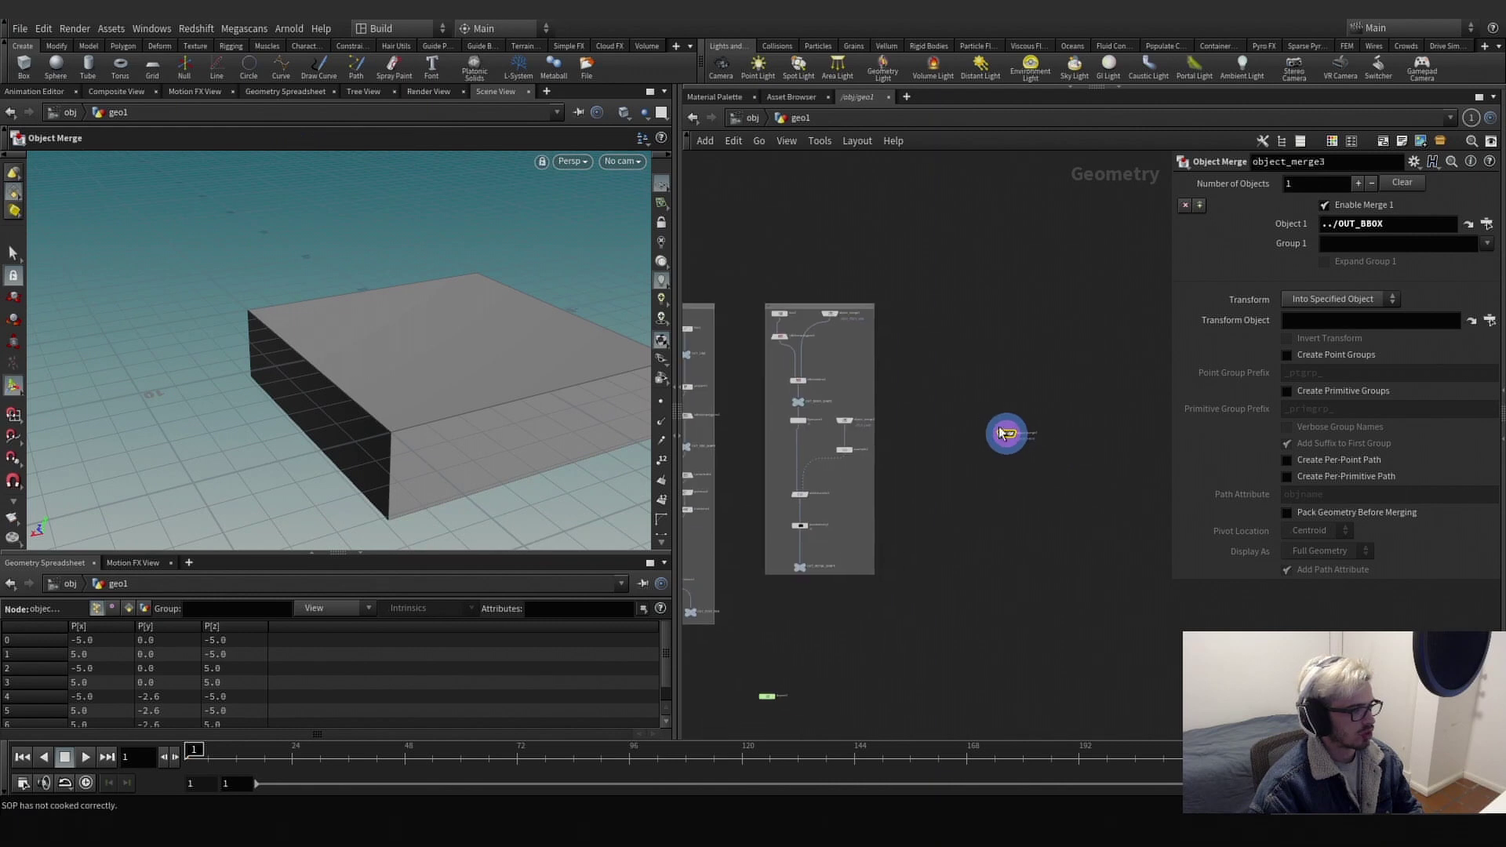
Add a Bound node below the OUT_BBOX Object Merge, connect it and display it.
drag(1017, 447, 1012, 373)
scroll(1004, 369, up, 2)
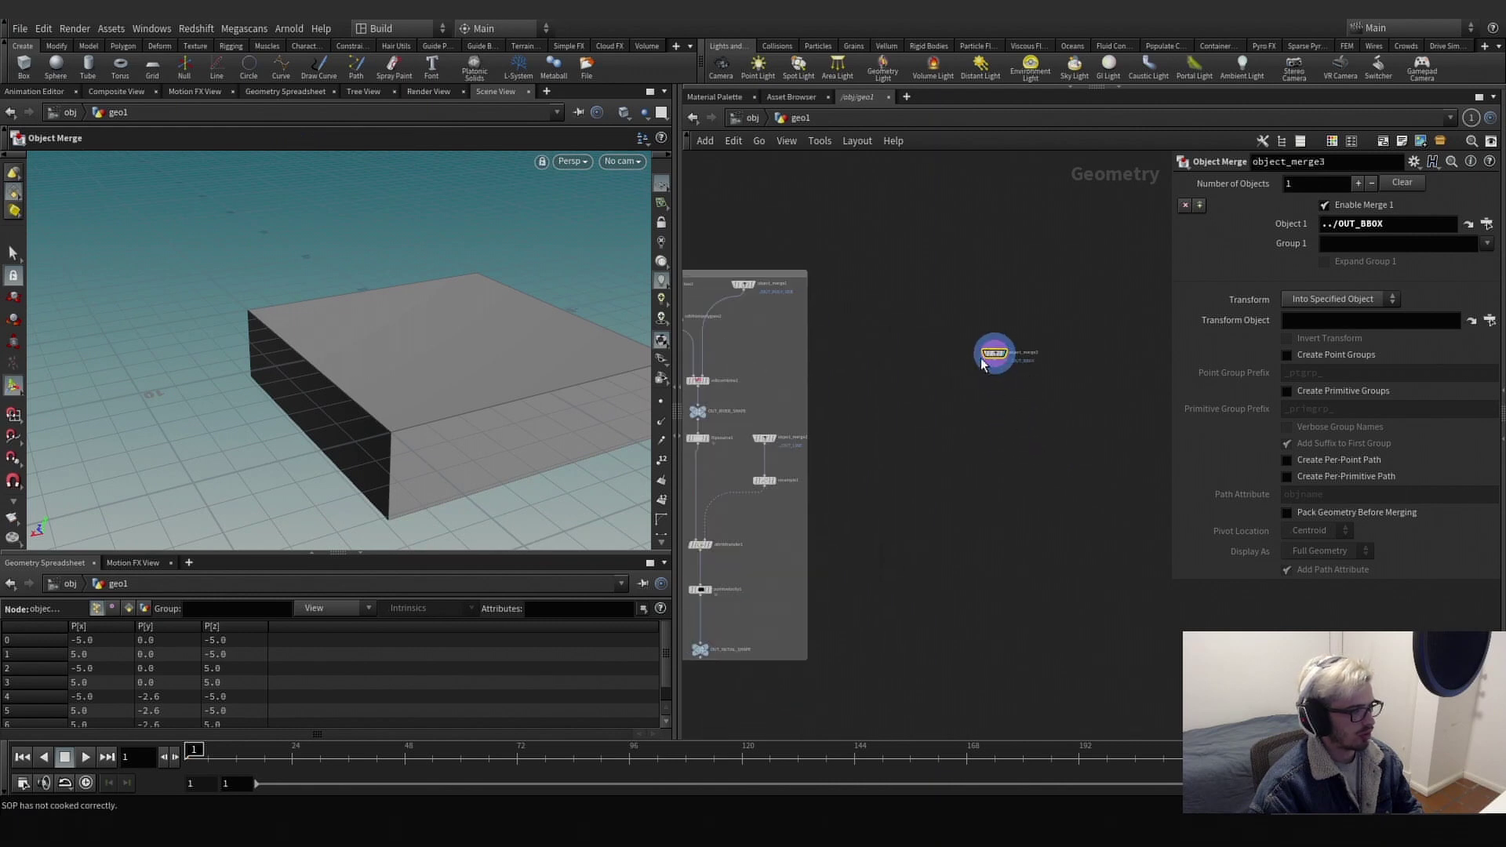
key(Tab)
text(bound)
key(Return)
click(977, 425)
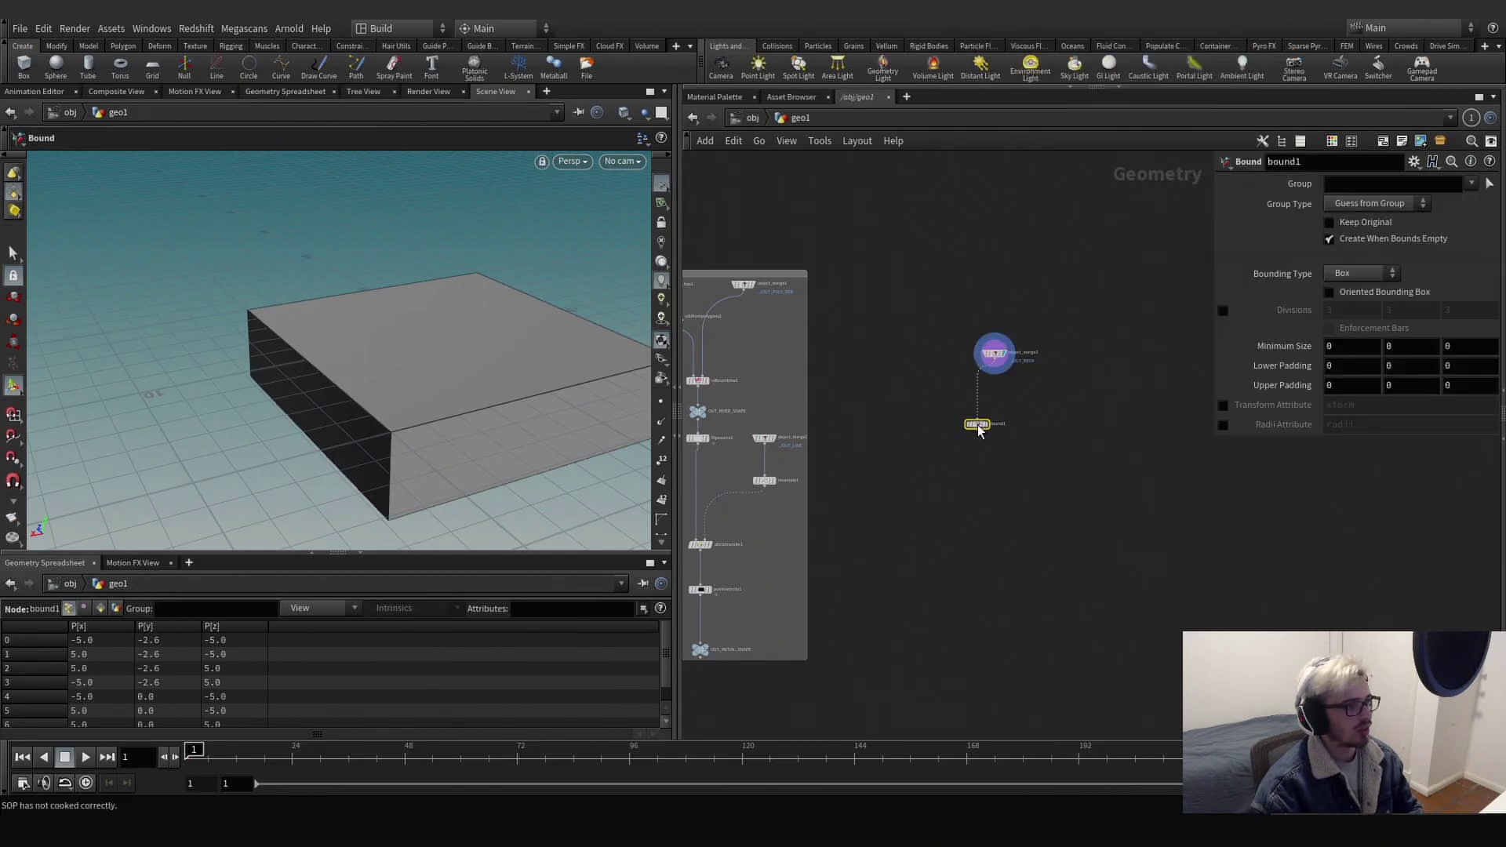
drag(978, 425, 995, 412)
click(1013, 412)
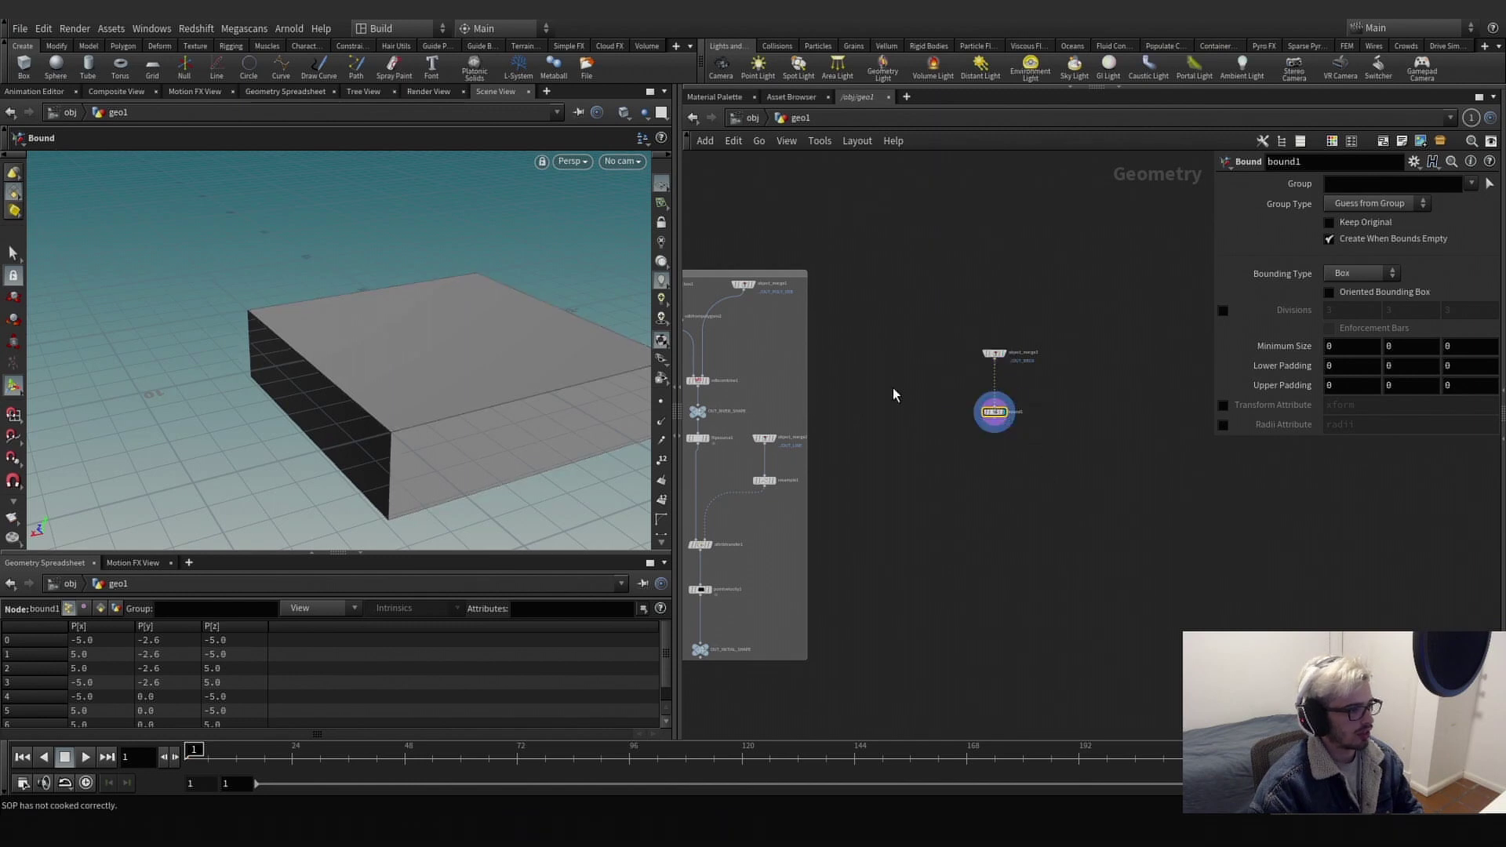
Copy the Lower Padding parameter of the FLIP solver inside dopnet1 and return to the geometry network.
scroll(895, 392, down, 3)
middle_drag(801, 550, 971, 444)
scroll(931, 530, up, 3)
double_click(925, 557)
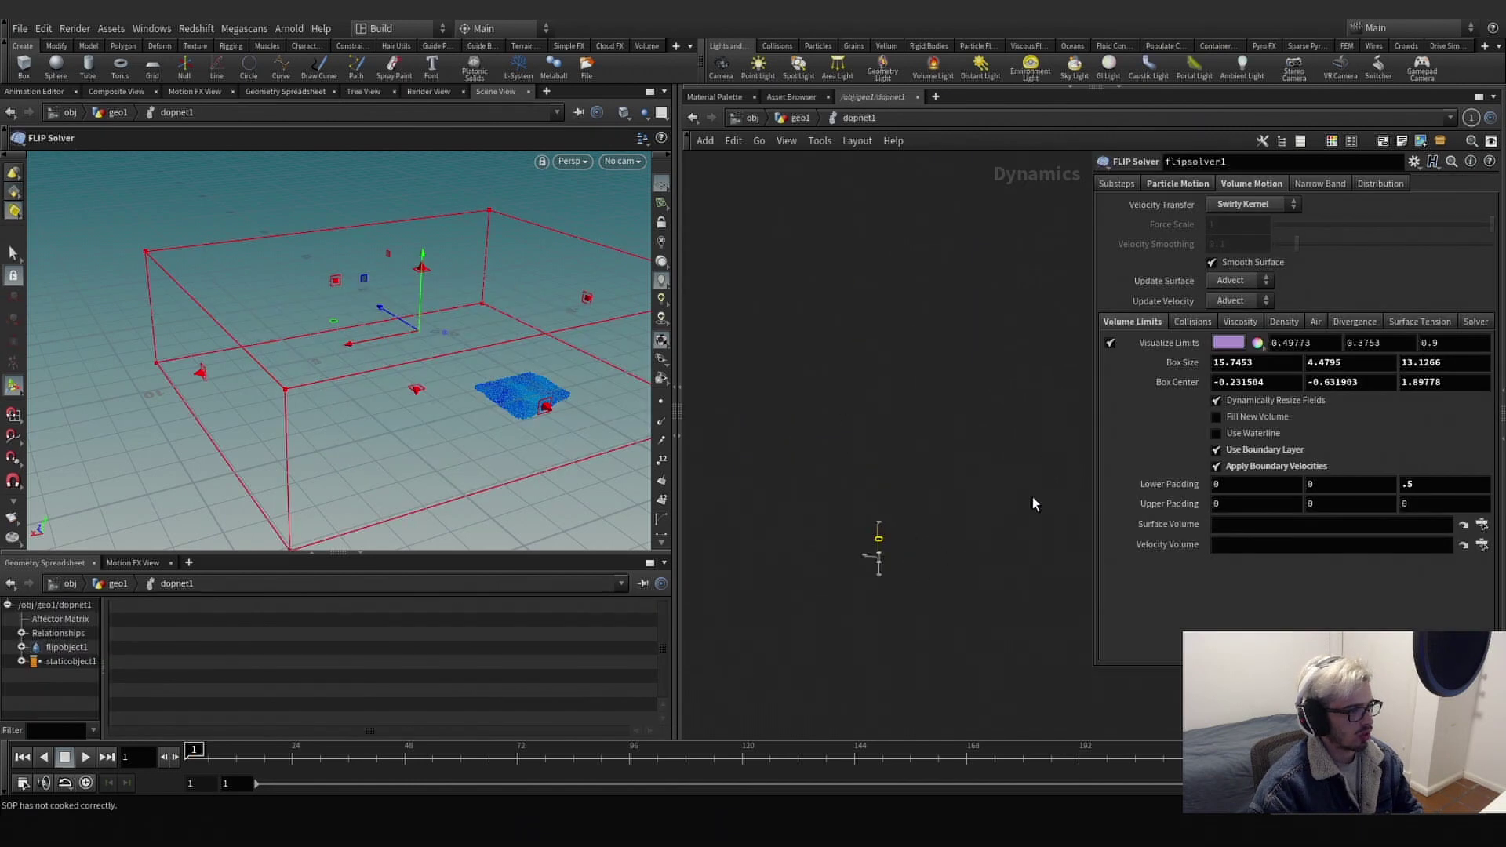
right_click(1166, 484)
click(1188, 588)
click(798, 118)
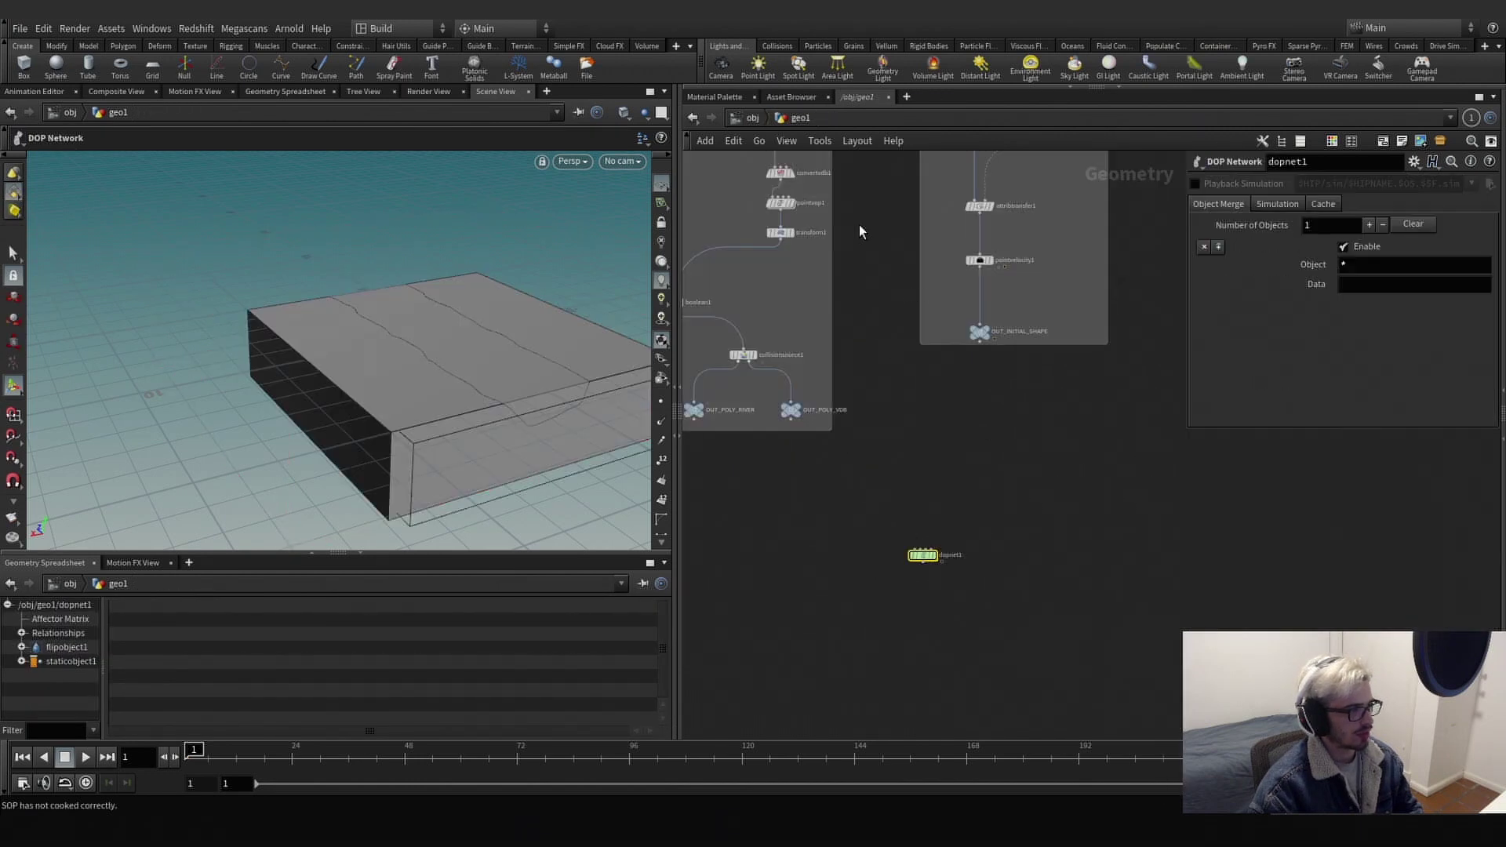
Paste the copied FLIP solver padding as relative references into the Lower Padding of bound1.
scroll(920, 306, down, 3)
middle_drag(844, 389, 723, 509)
middle_drag(1114, 321, 957, 403)
scroll(948, 332, up, 3)
click(915, 330)
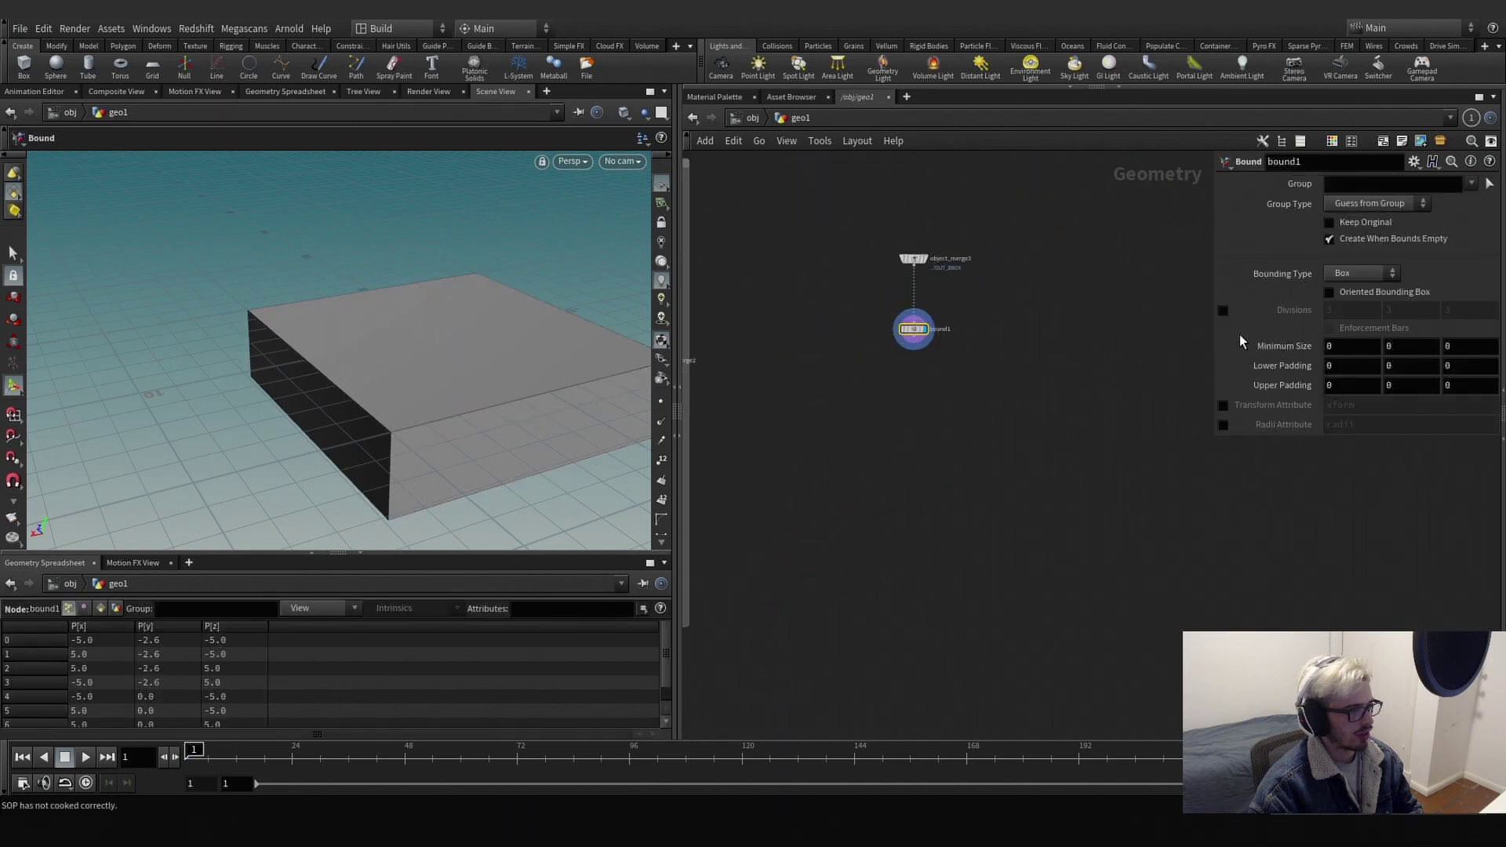
right_click(1278, 375)
click(1334, 509)
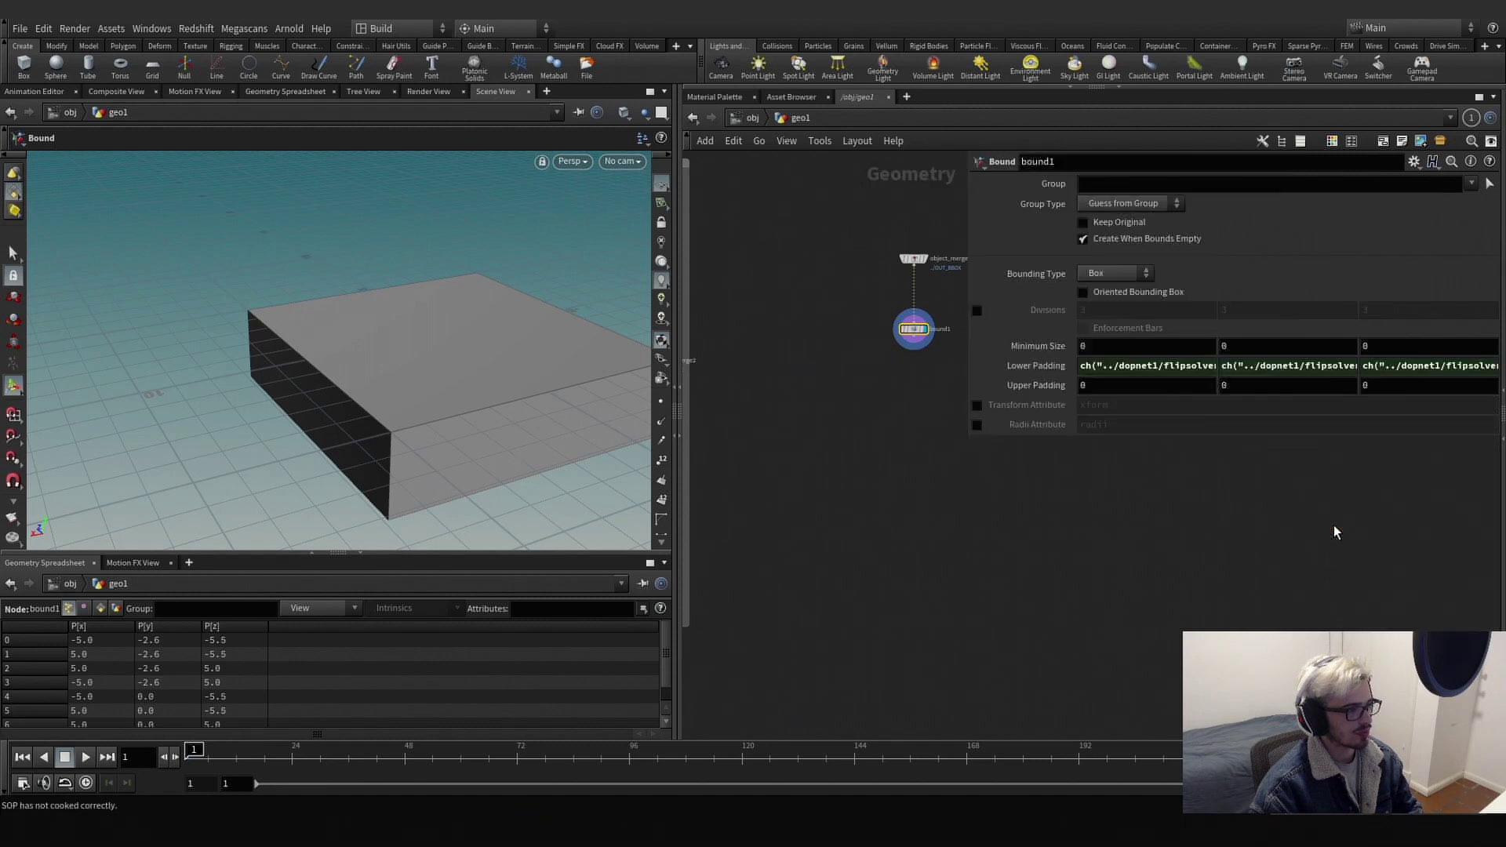
Negate the Z Lower Padding expression of bound1 to -ch("../dopnet1/flipsolver1/boundary_lowerpaddingz").
click(1071, 365)
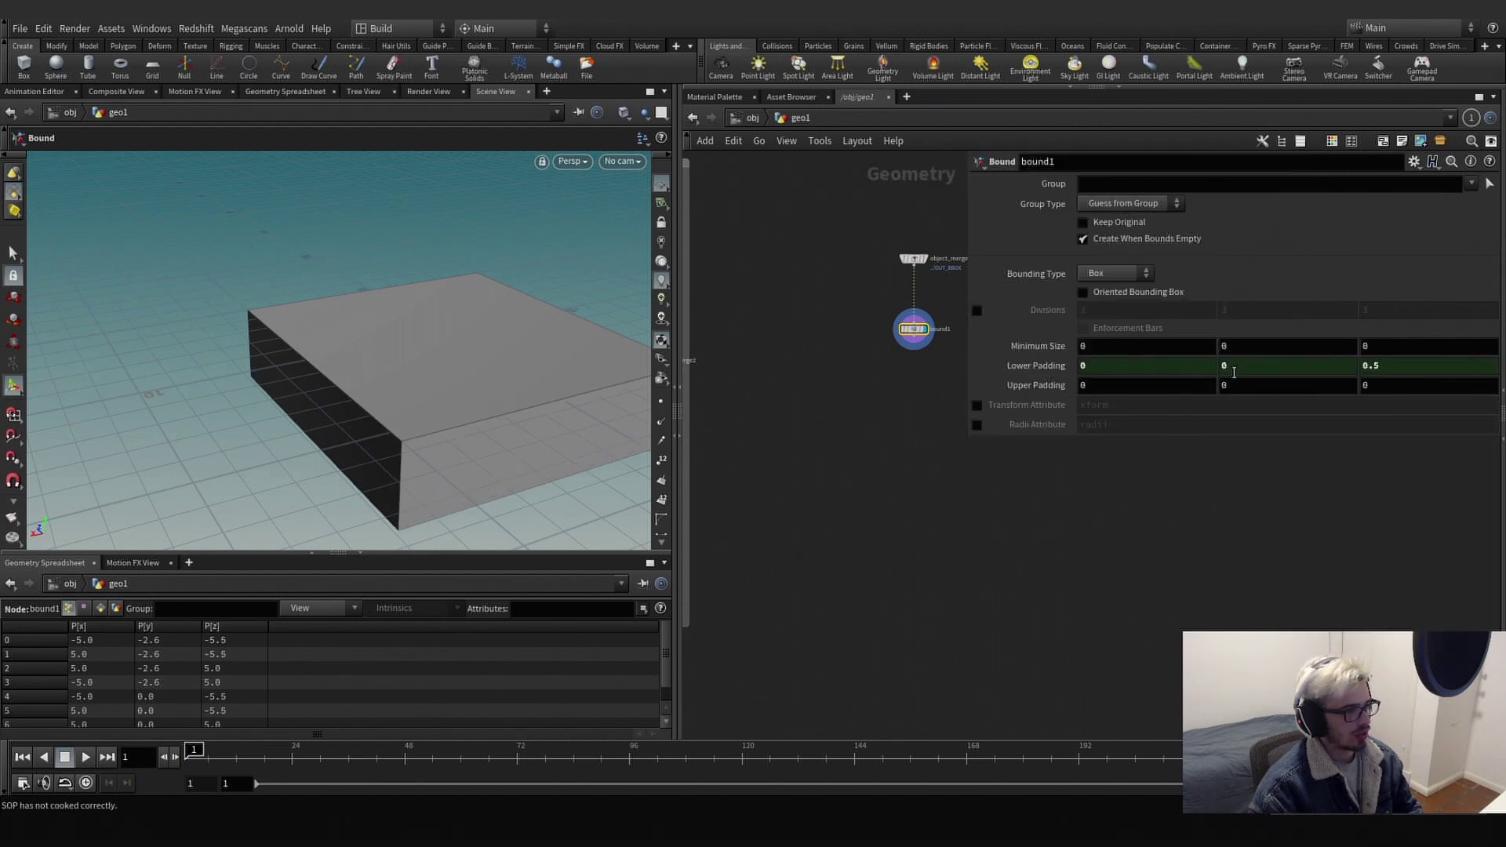
click(1068, 367)
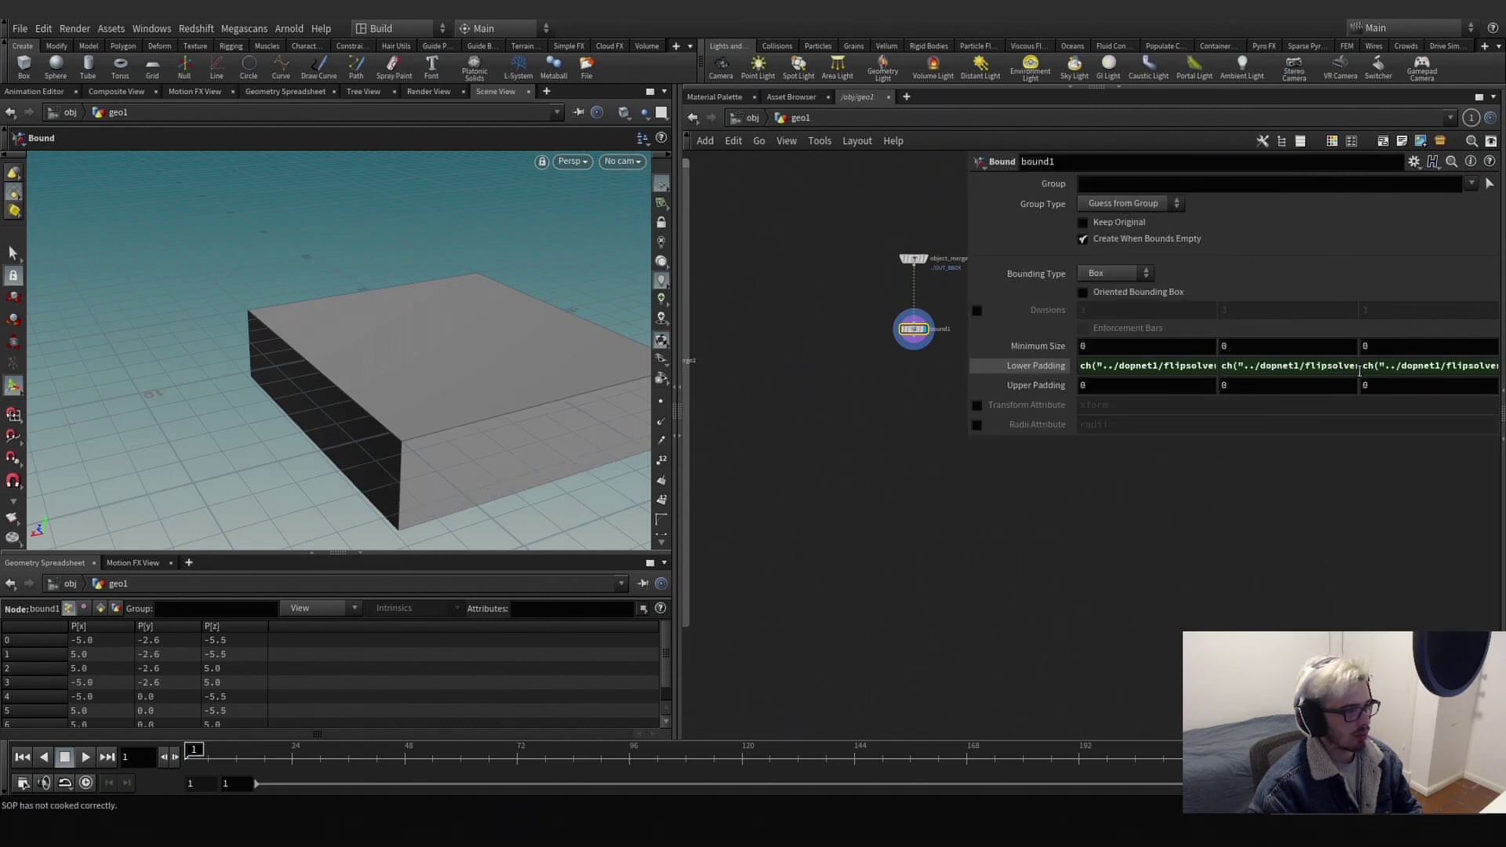
click(1365, 366)
click(1080, 370)
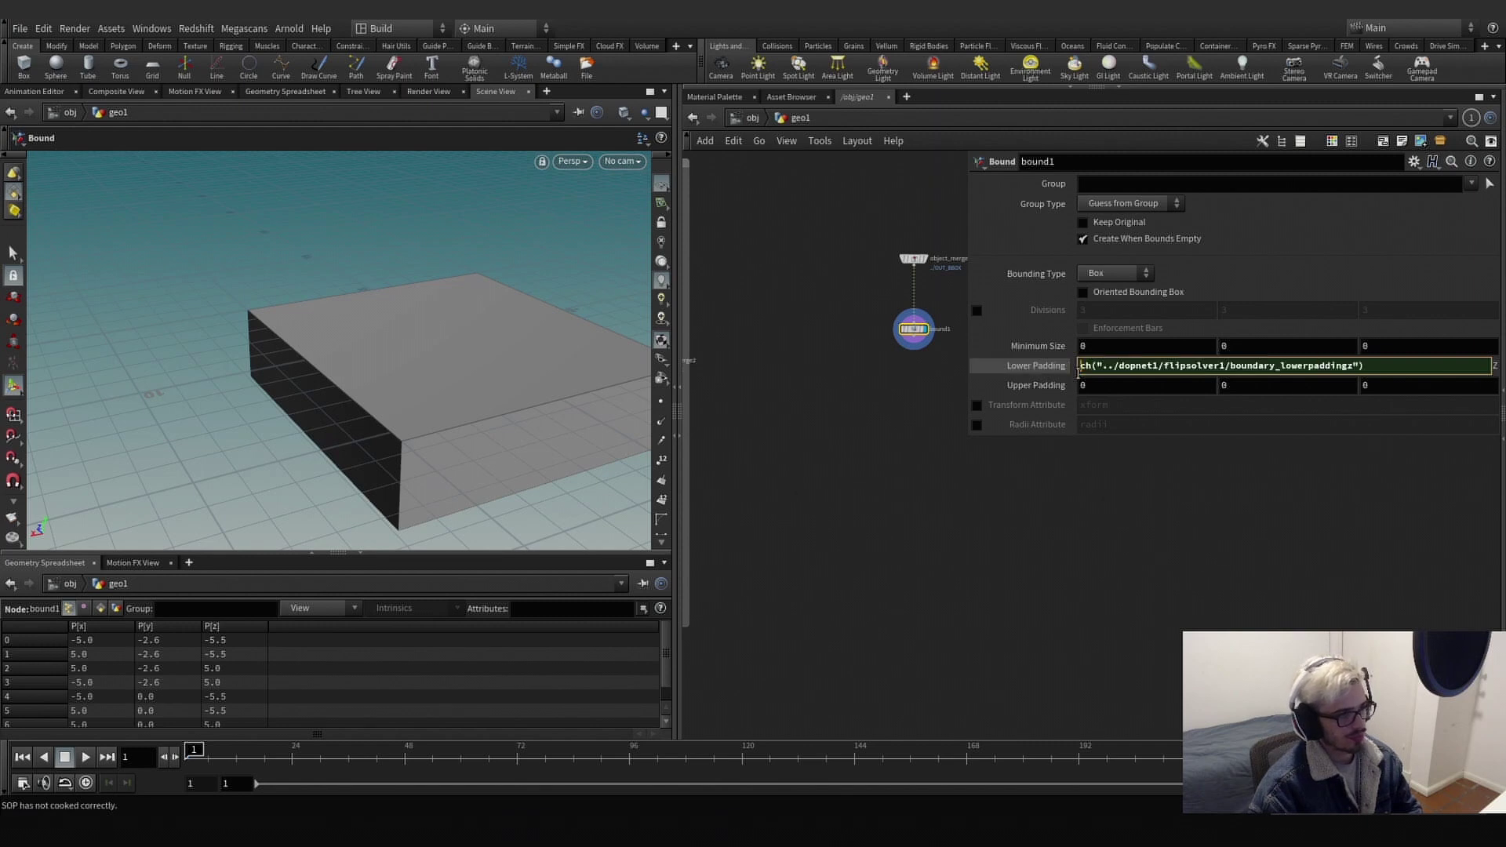
text(-)
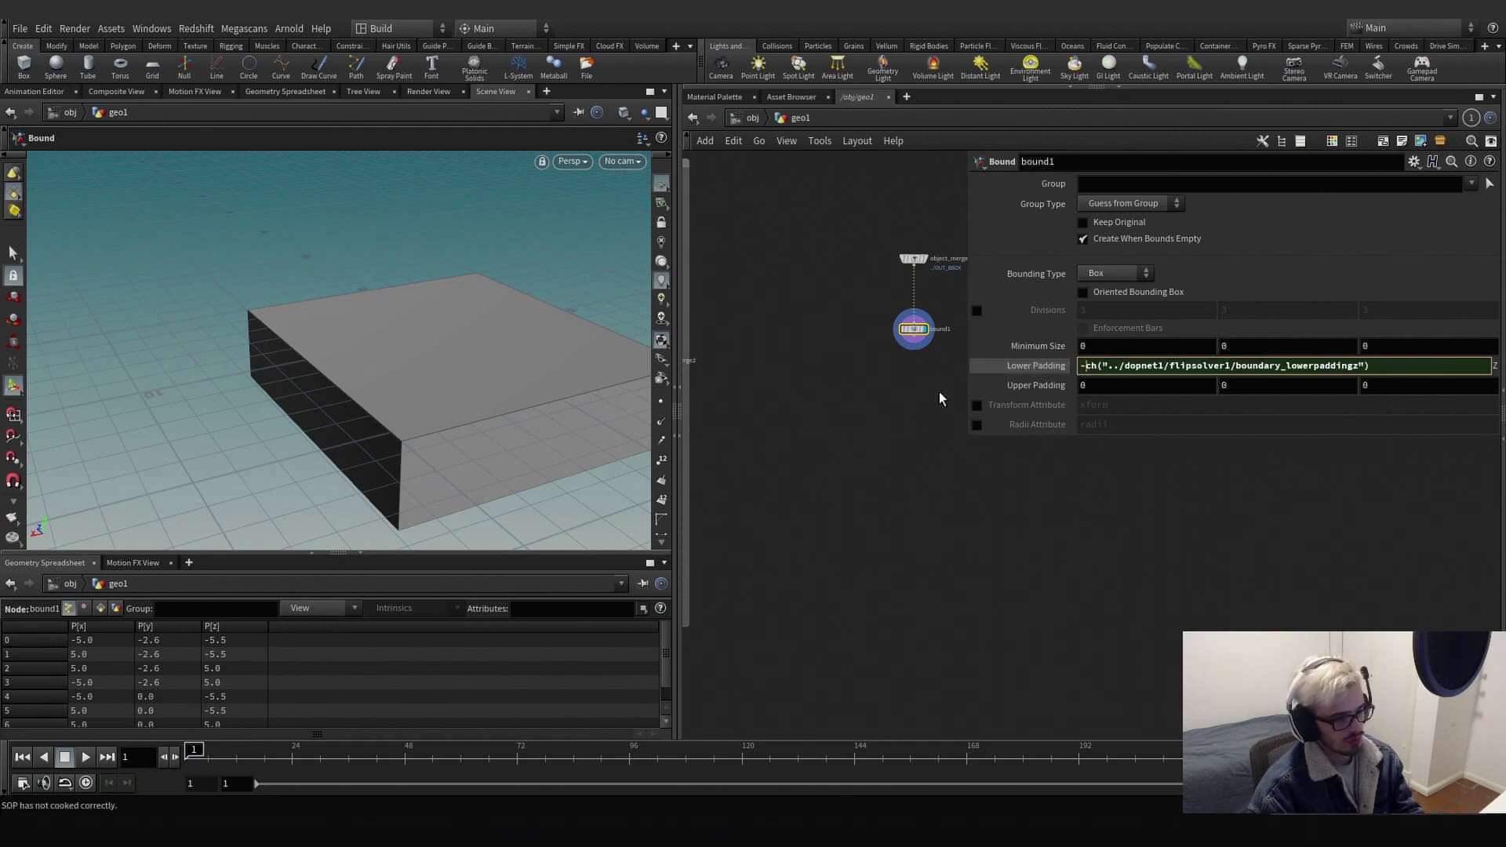
key(Return)
Add a Boolean node below bound1 and wire both bound1 and the OUT_BBOX Object Merge into it.
middle_drag(932, 374, 780, 356)
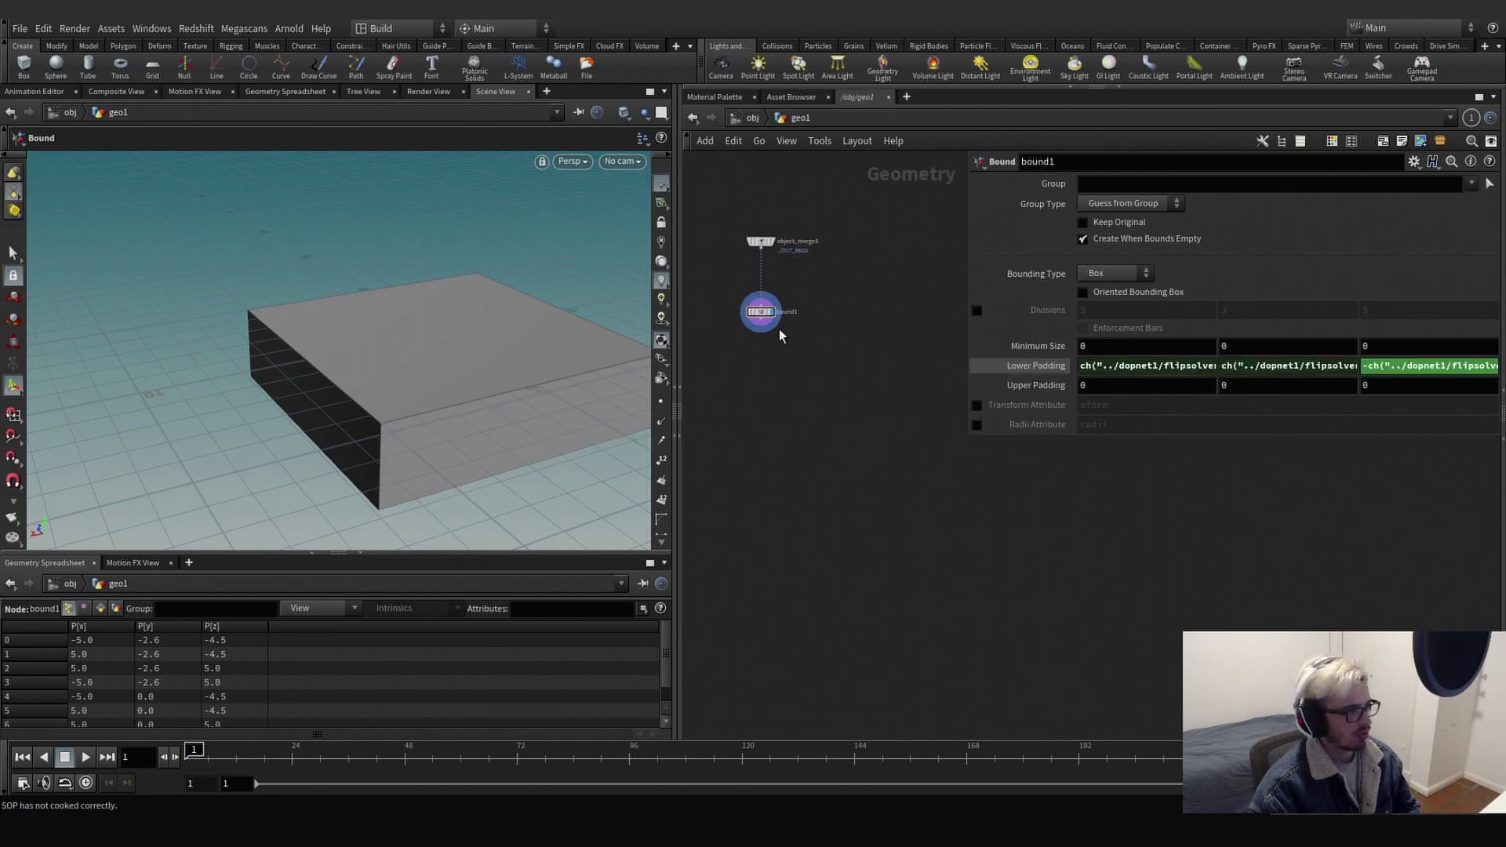
key(Tab)
text(b)
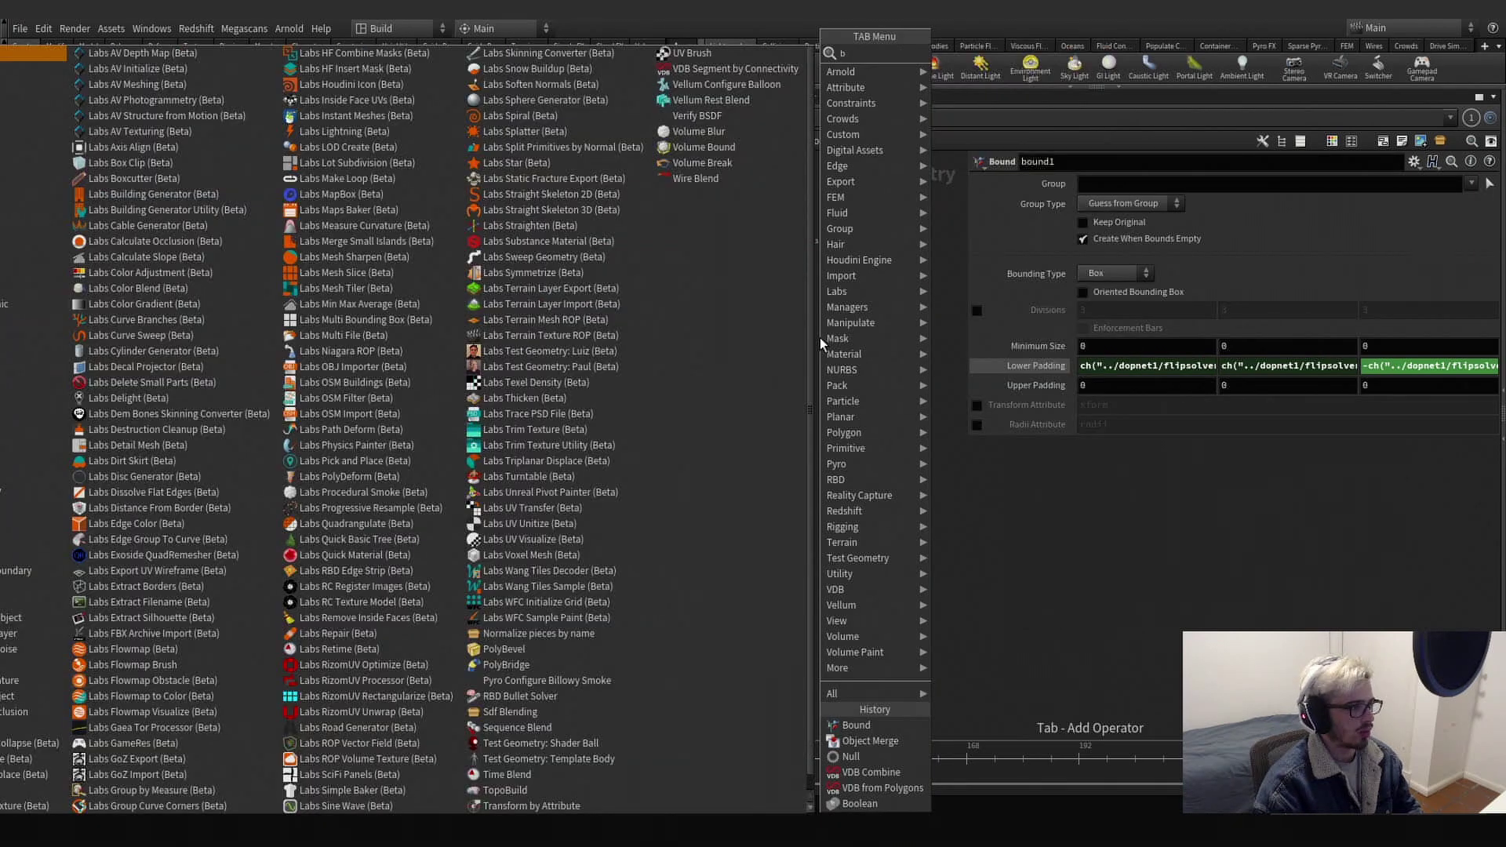
text(oolean)
key(Return)
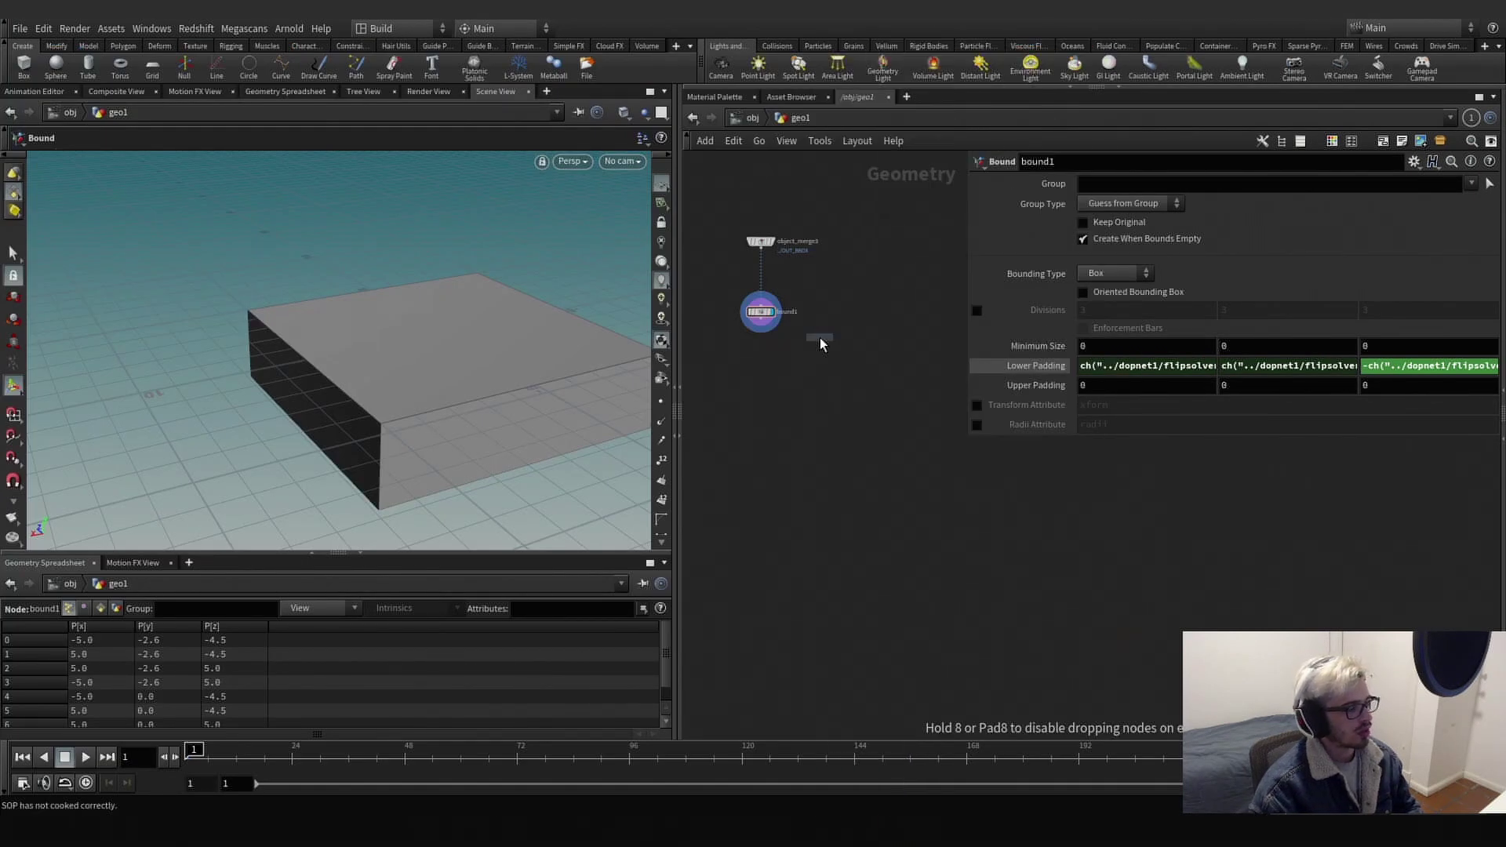
drag(825, 338, 812, 412)
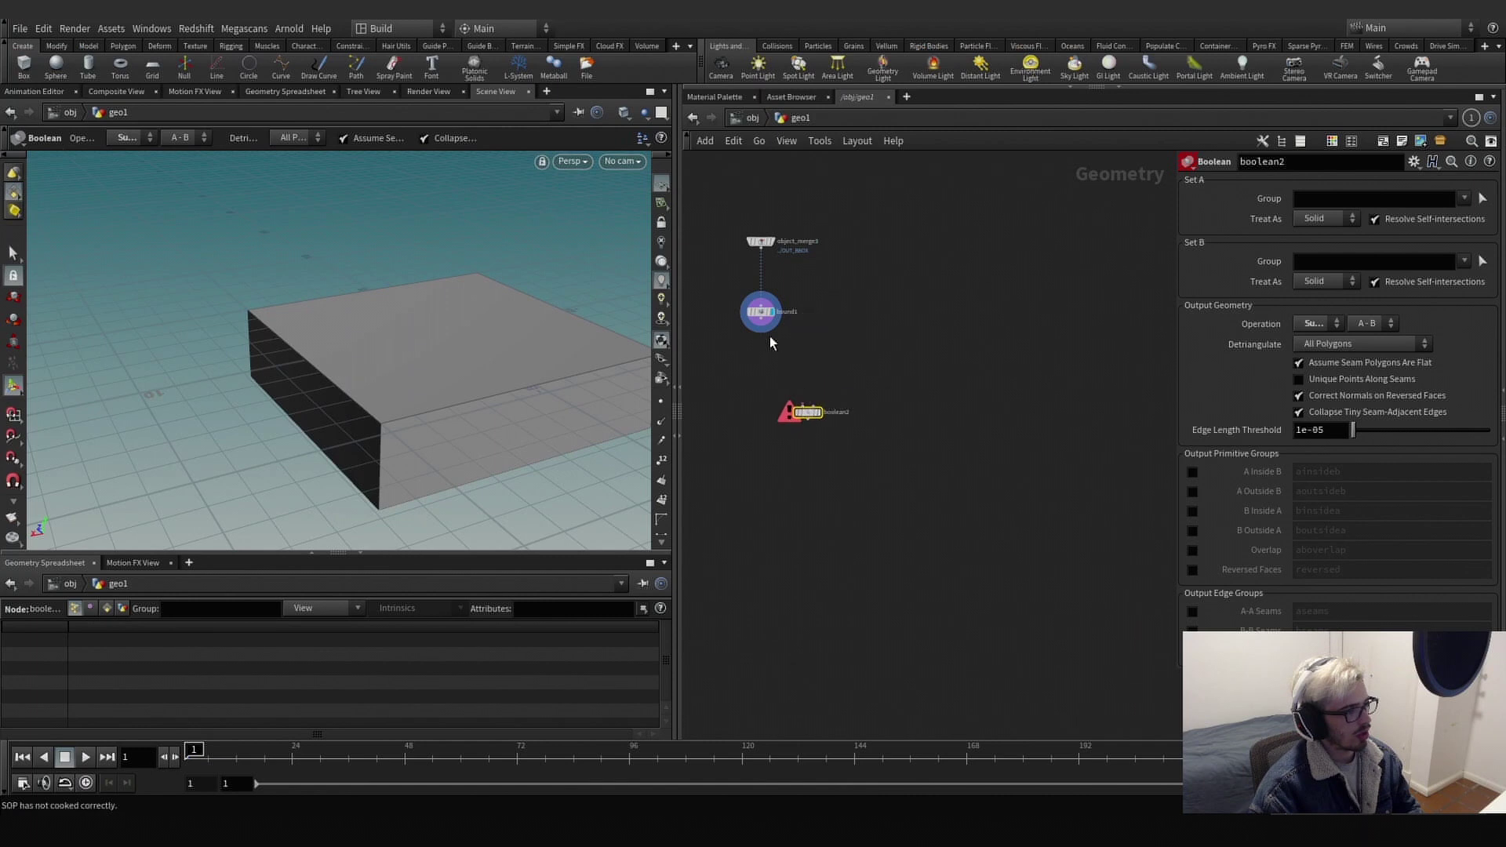
click(761, 333)
click(801, 404)
click(760, 248)
click(814, 404)
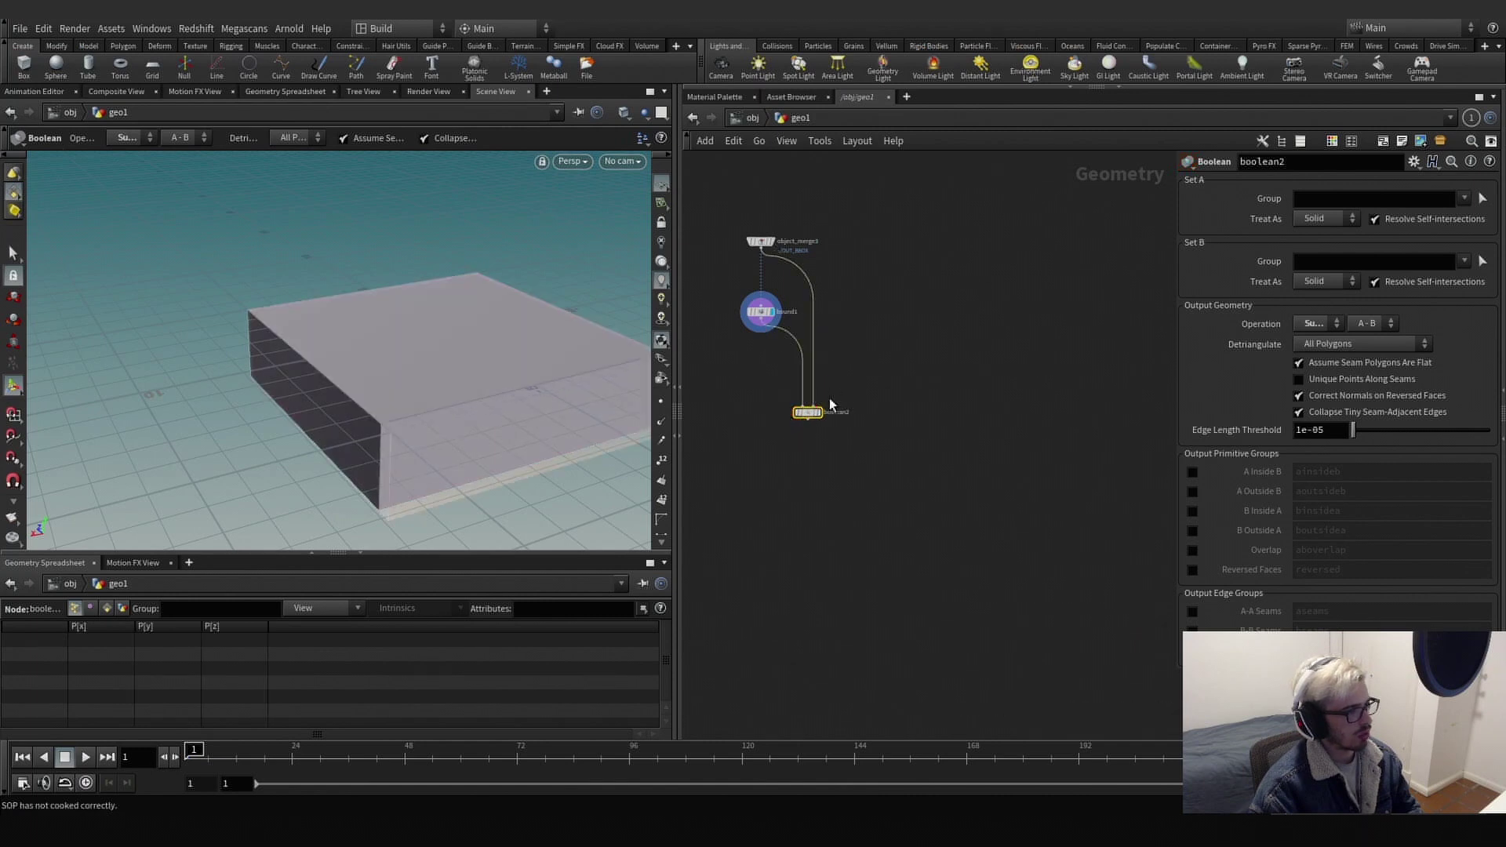
Display the new Boolean and swap its inputs so bound1 is subtracted from the OUT_BBOX geometry.
click(821, 413)
alt+drag(517, 403, 629, 379)
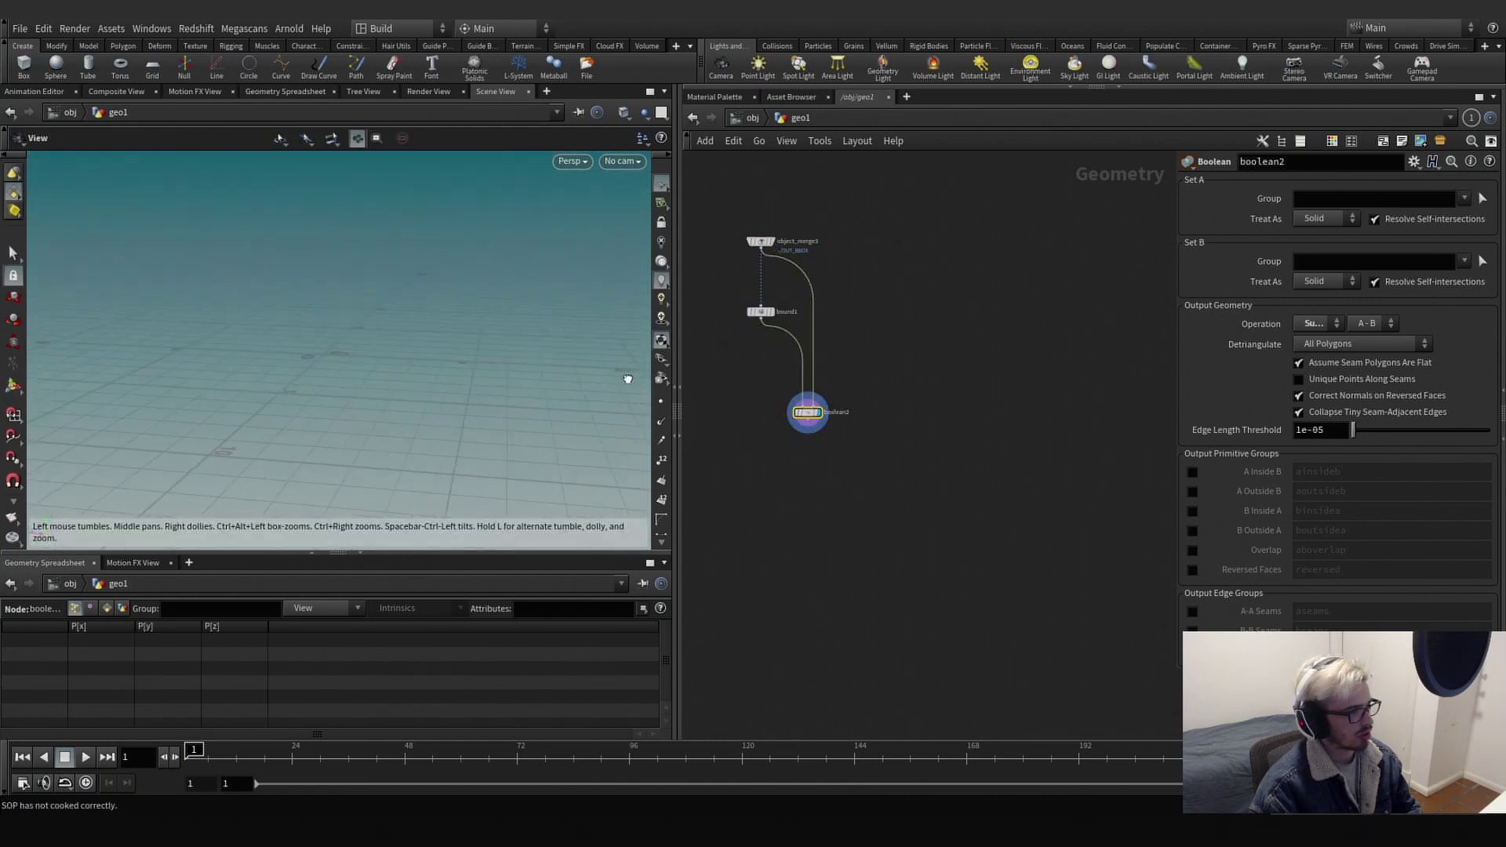
mouse_move(815, 404)
mouse_down()
mouse_move(801, 404)
mouse_move(843, 407)
mouse_up()
Add a VDB from Polygons node after boolean2 and display it.
click(798, 477)
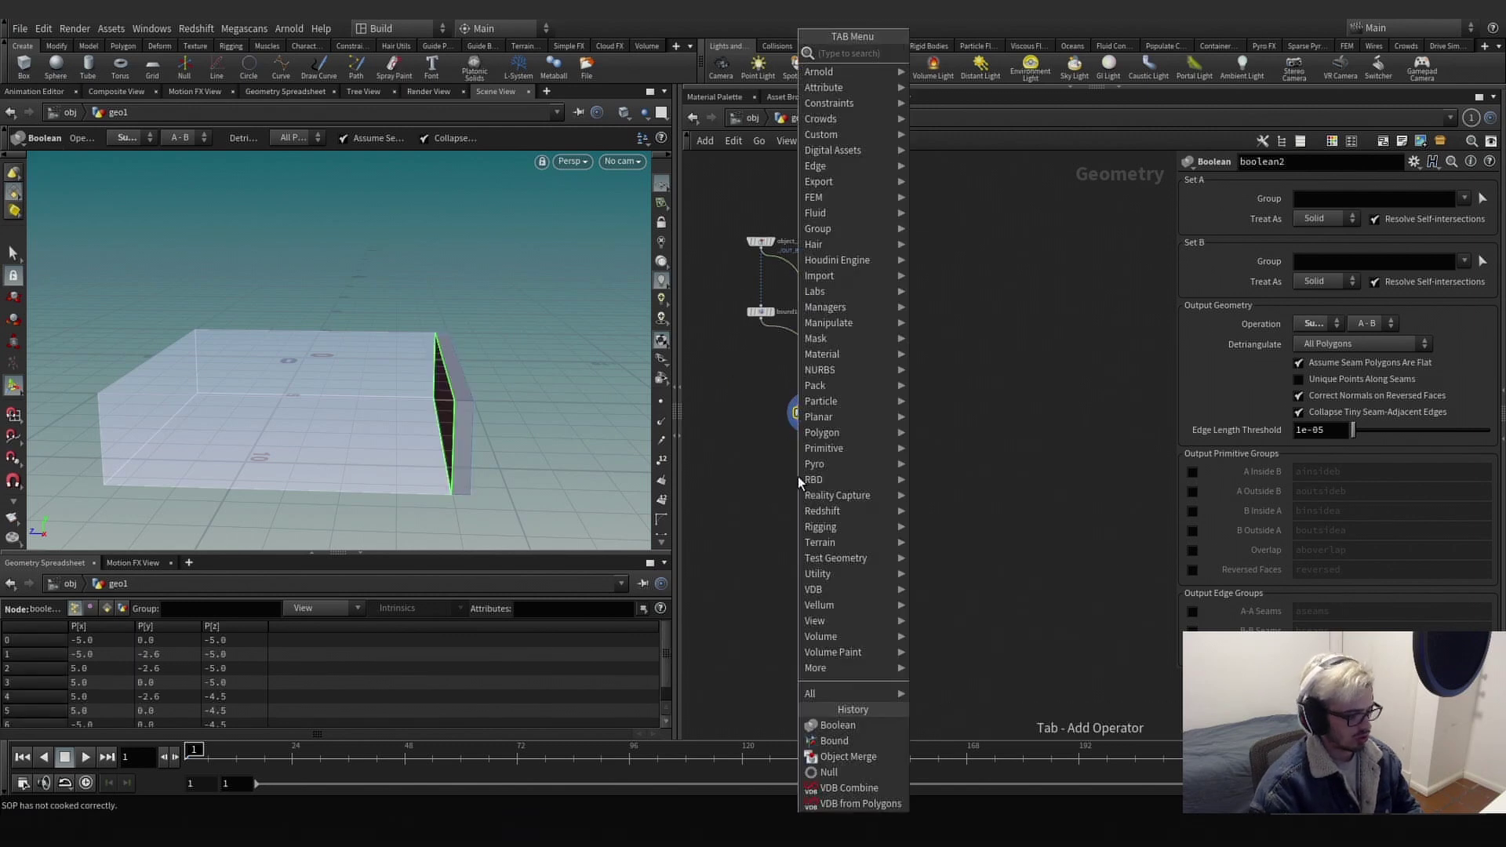
text(vdb from po)
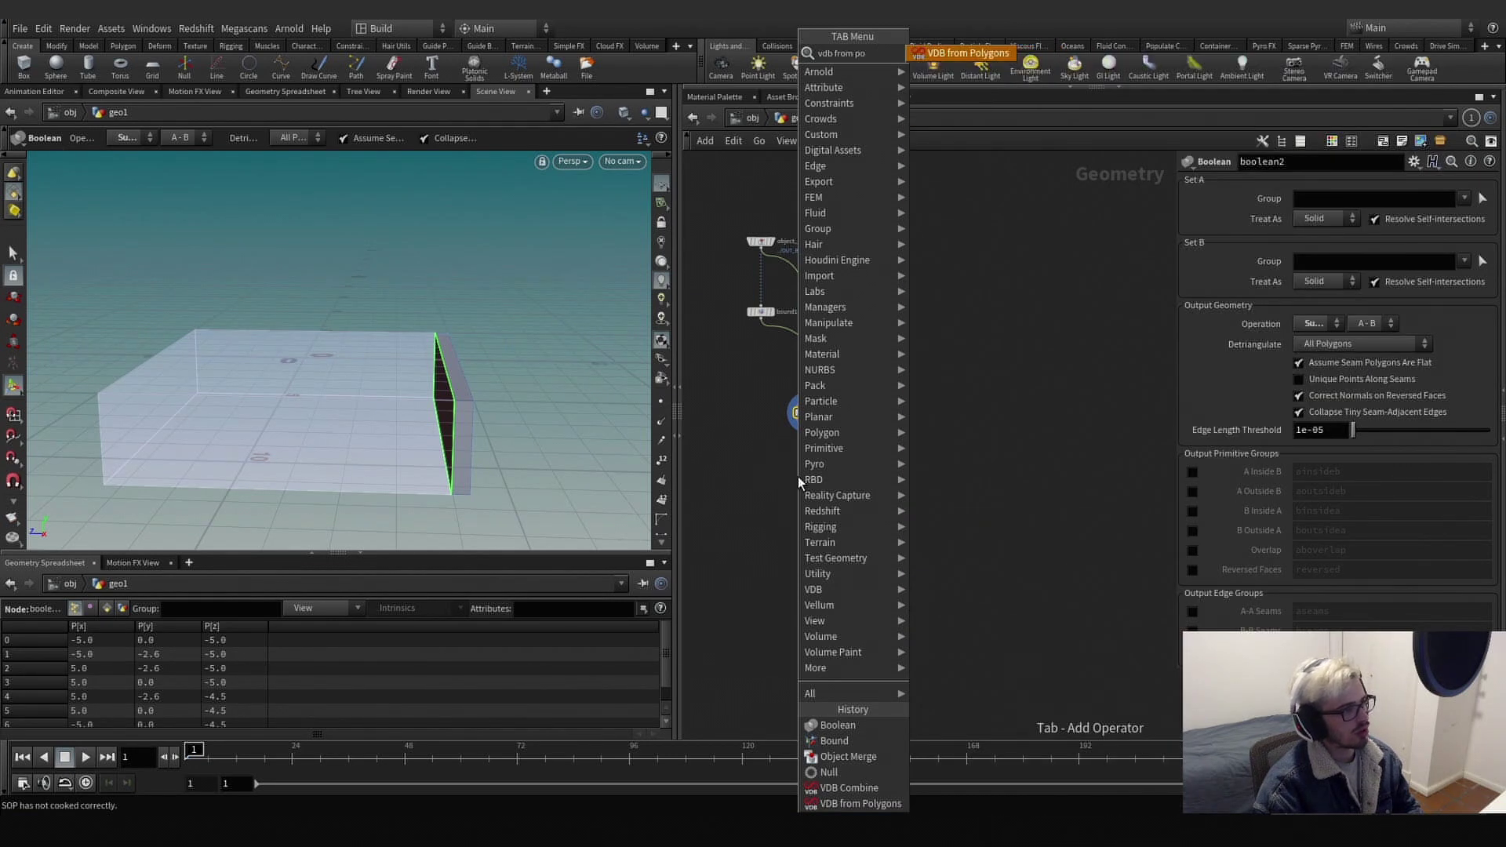
key(Return)
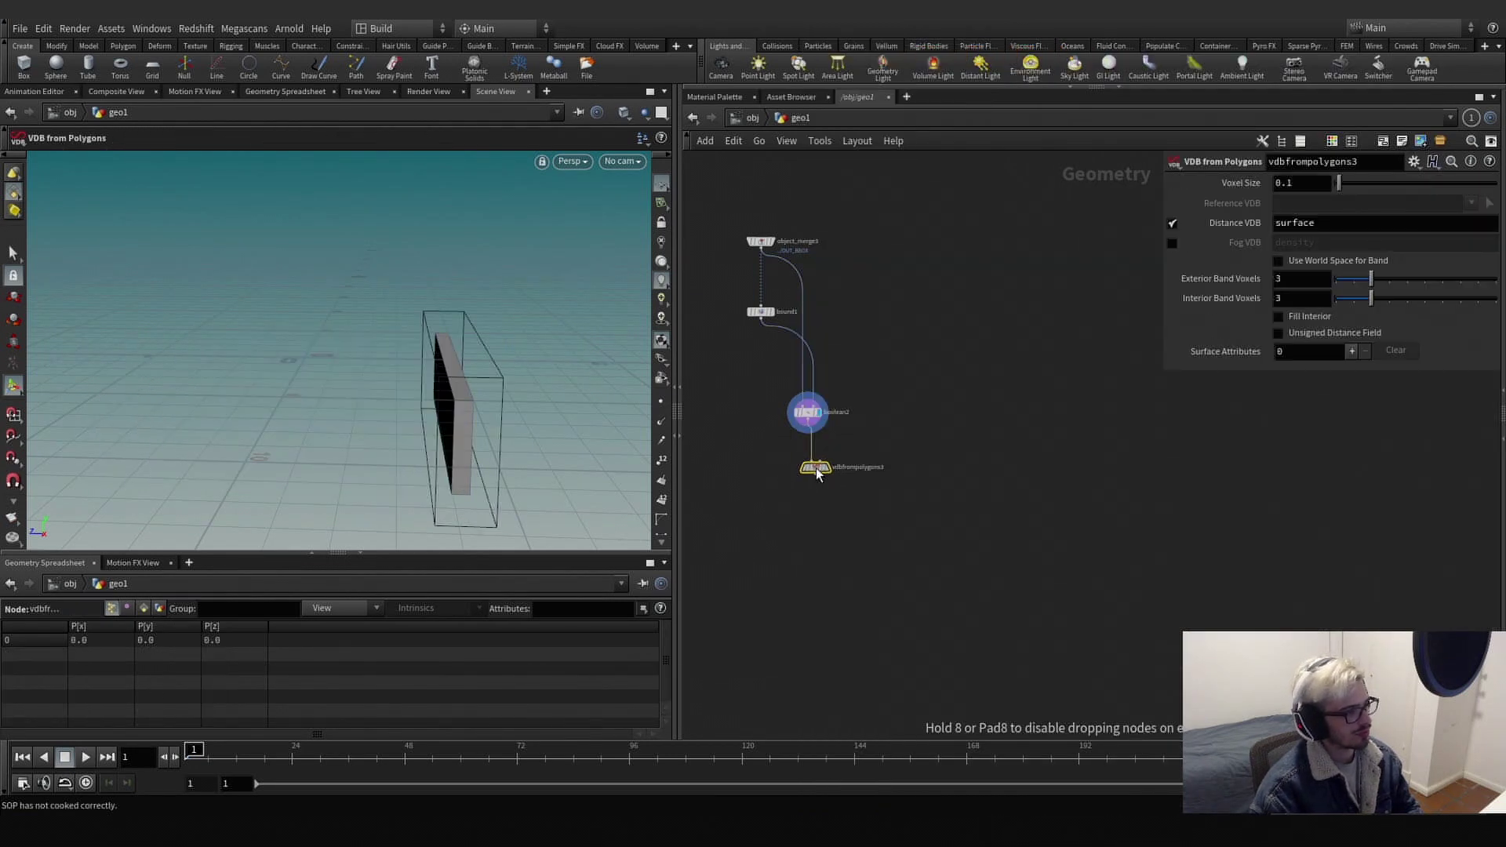
click(822, 469)
Add an Object Merge node below the VDB from Polygons node and reference OUT_RIVER_SHAPE in it.
middle_drag(770, 501, 857, 424)
key(Tab)
text(obj)
key(Return)
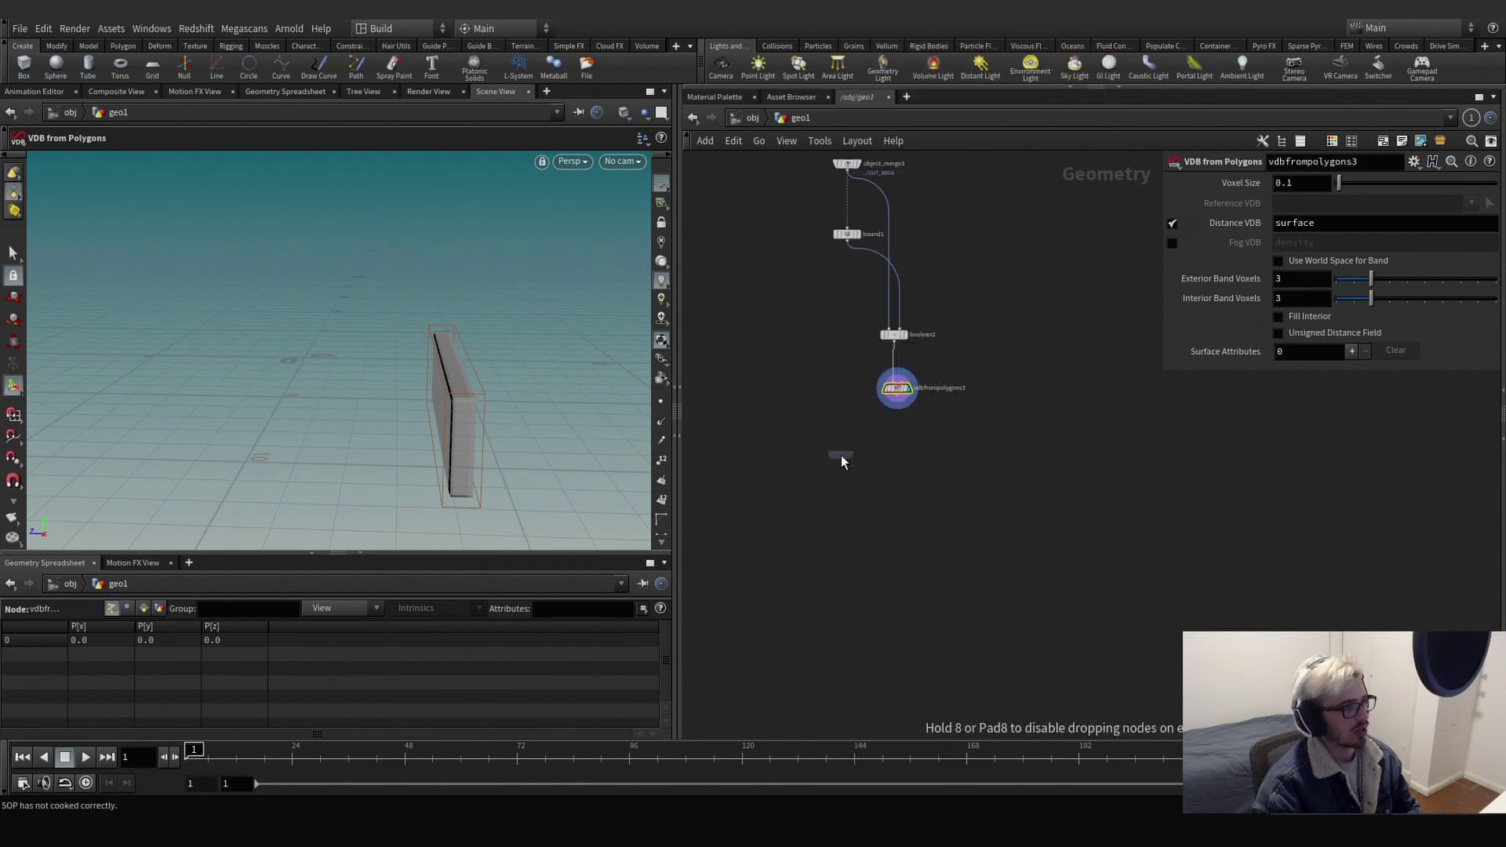
click(841, 456)
middle_drag(691, 439, 961, 531)
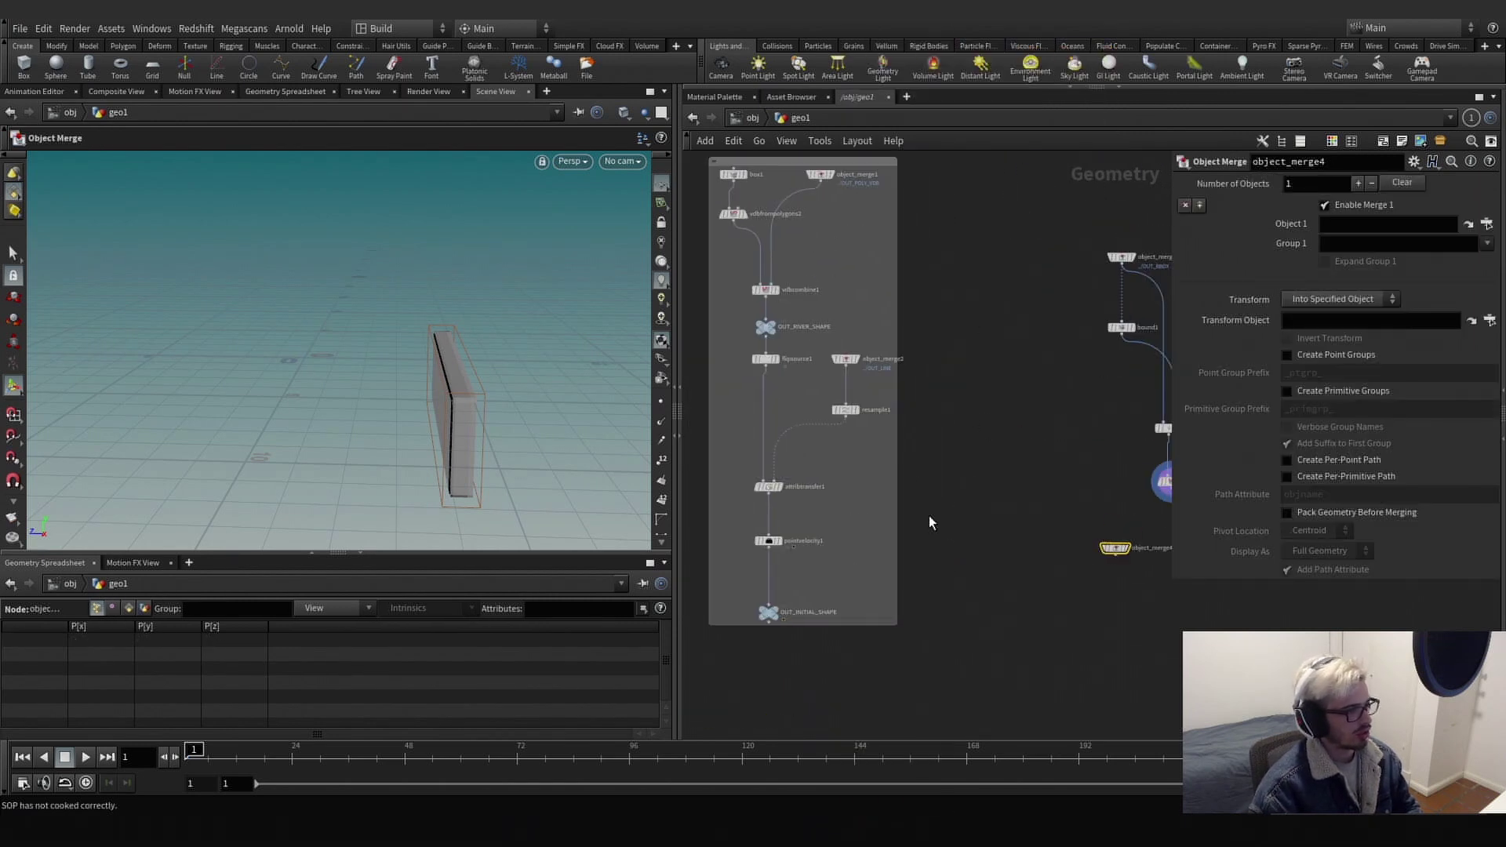
click(766, 327)
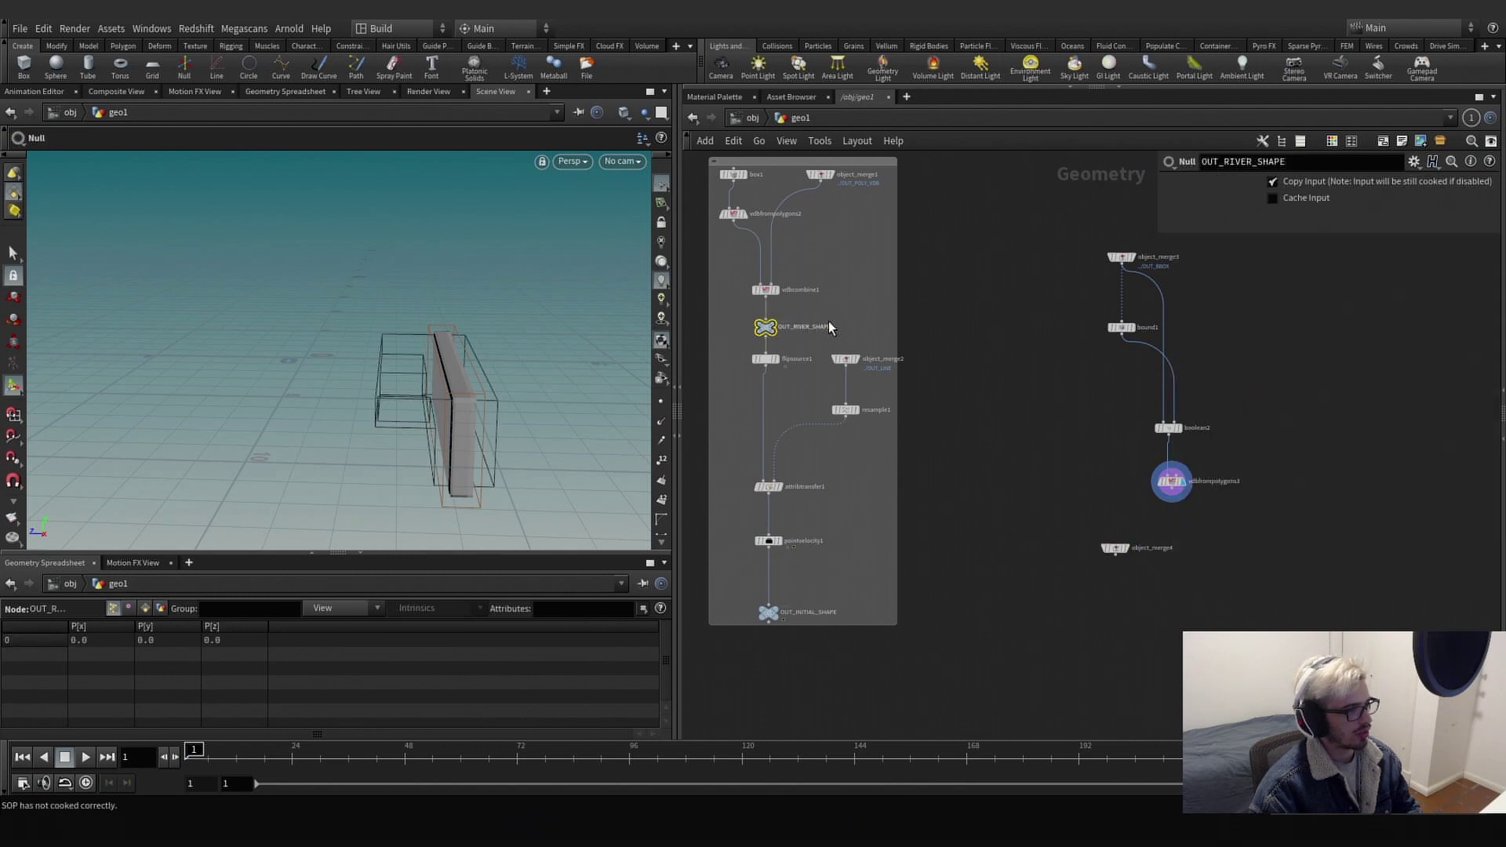
middle_drag(829, 323, 794, 346)
middle_drag(941, 425, 994, 456)
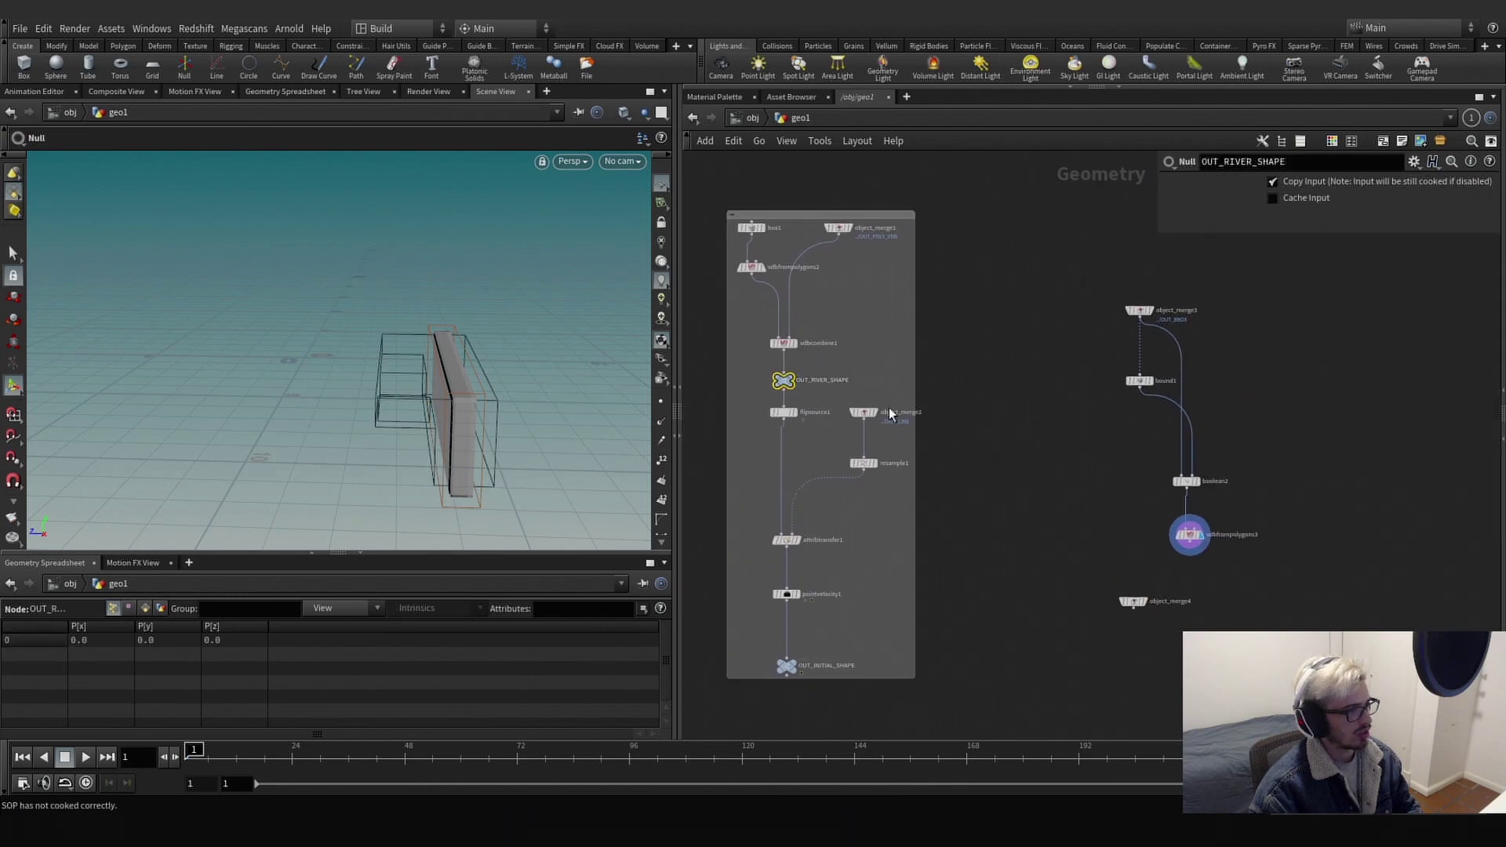
drag(1044, 533, 1191, 675)
drag(784, 379, 1338, 229)
Display the OUT_RIVER_SHAPE Object Merge and arrange it side by side with vdbfrompolygons3.
middle_drag(1022, 418, 850, 346)
scroll(981, 508, up, 2)
click(971, 535)
drag(959, 539, 959, 479)
click(1013, 503)
drag(1028, 405, 1025, 463)
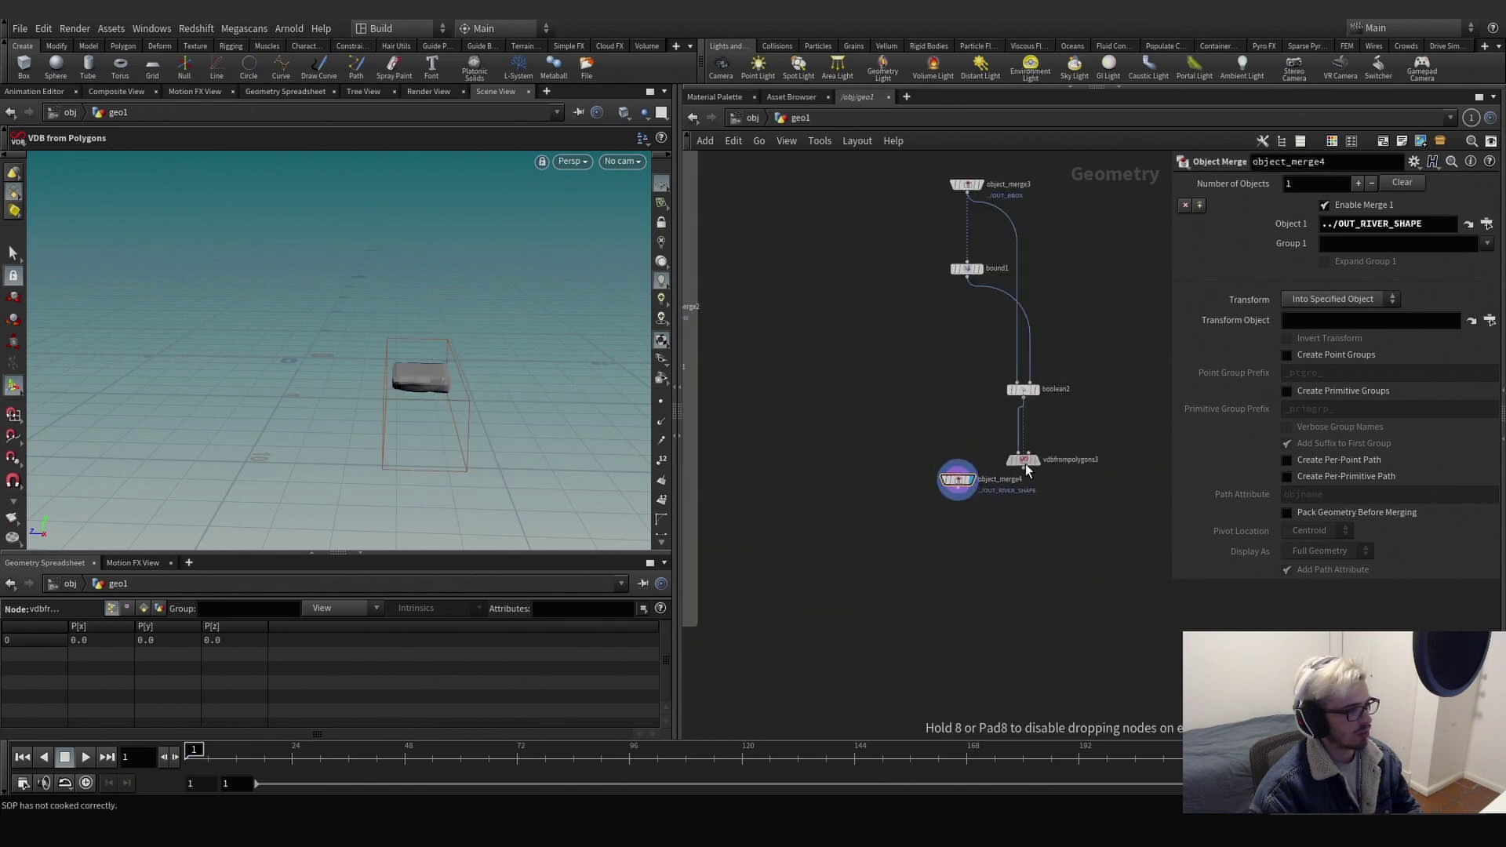
Add a VDB Combine node with the OUT_RIVER_SHAPE merge as first input and vdbfrompolygons3 as second input.
key(Tab)
text(vdb)
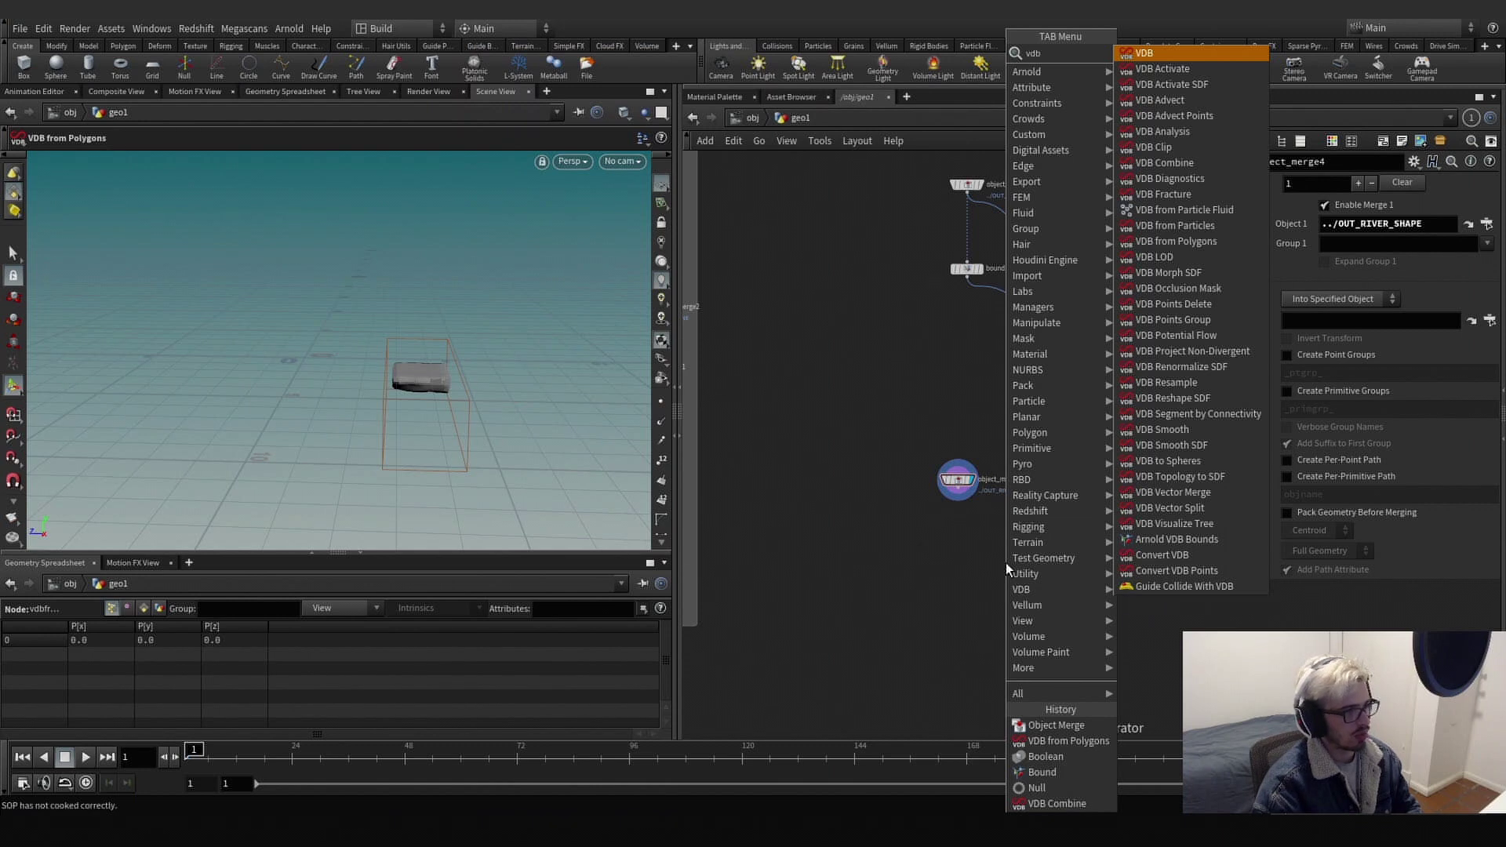
text(comb)
key(Return)
click(1006, 563)
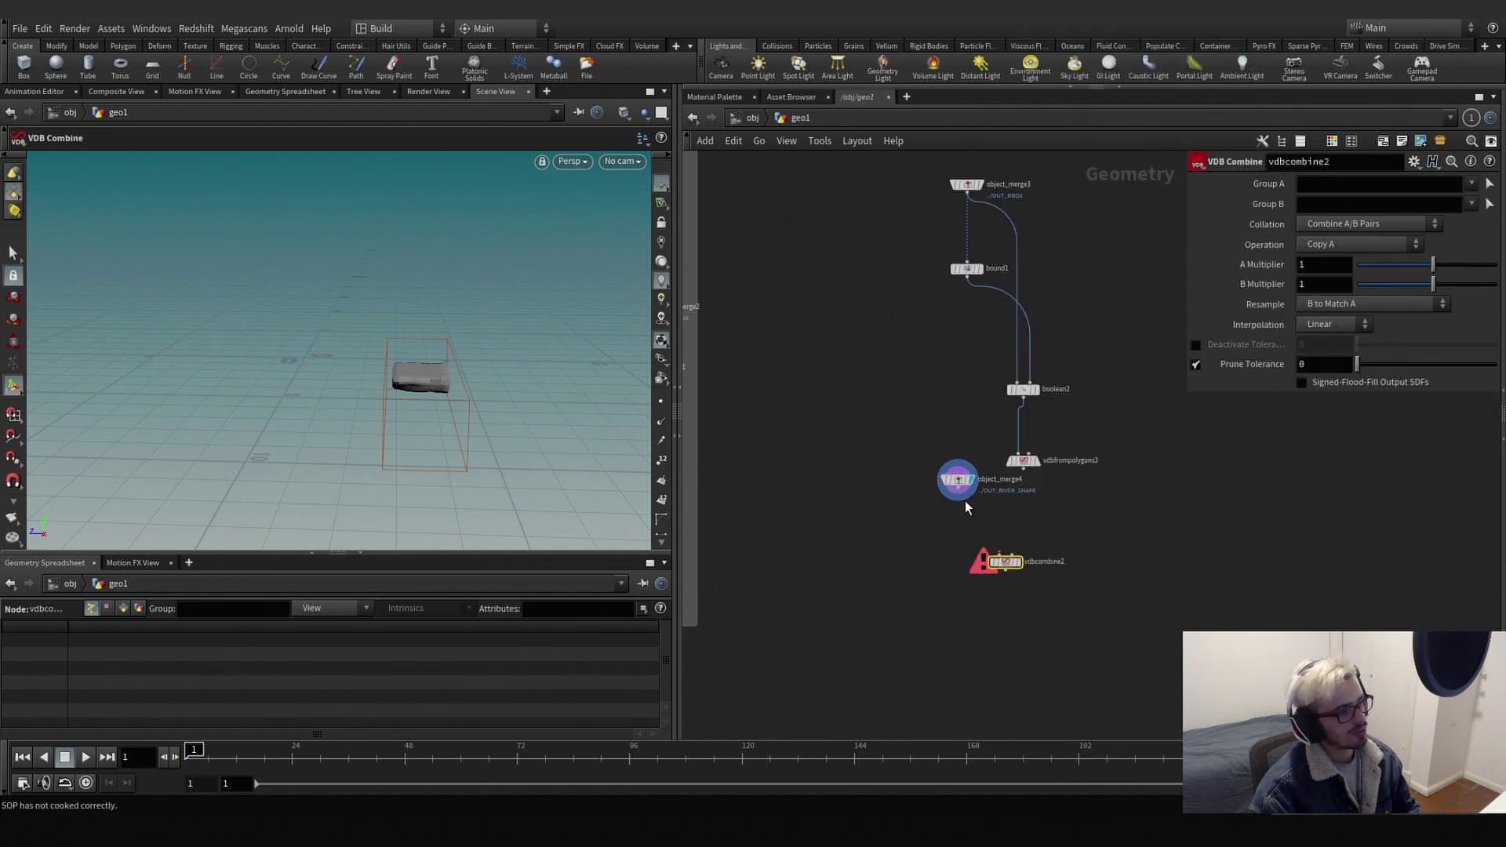
click(959, 497)
click(999, 555)
click(1023, 468)
click(1012, 555)
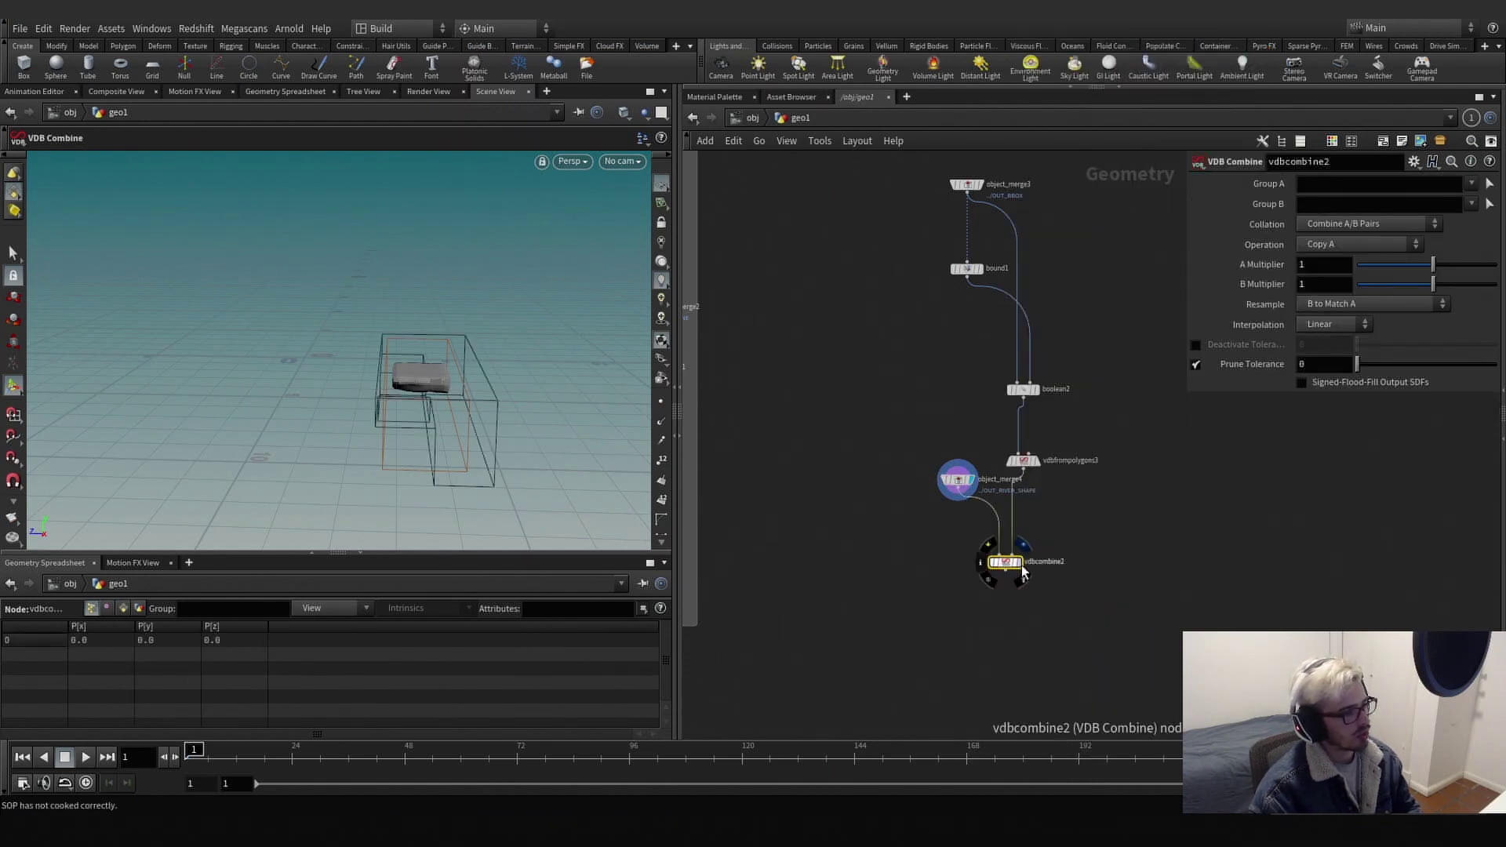
Display the new VDB Combine node and set its operation to SDF Intersection.
click(1020, 562)
drag(1090, 599, 971, 534)
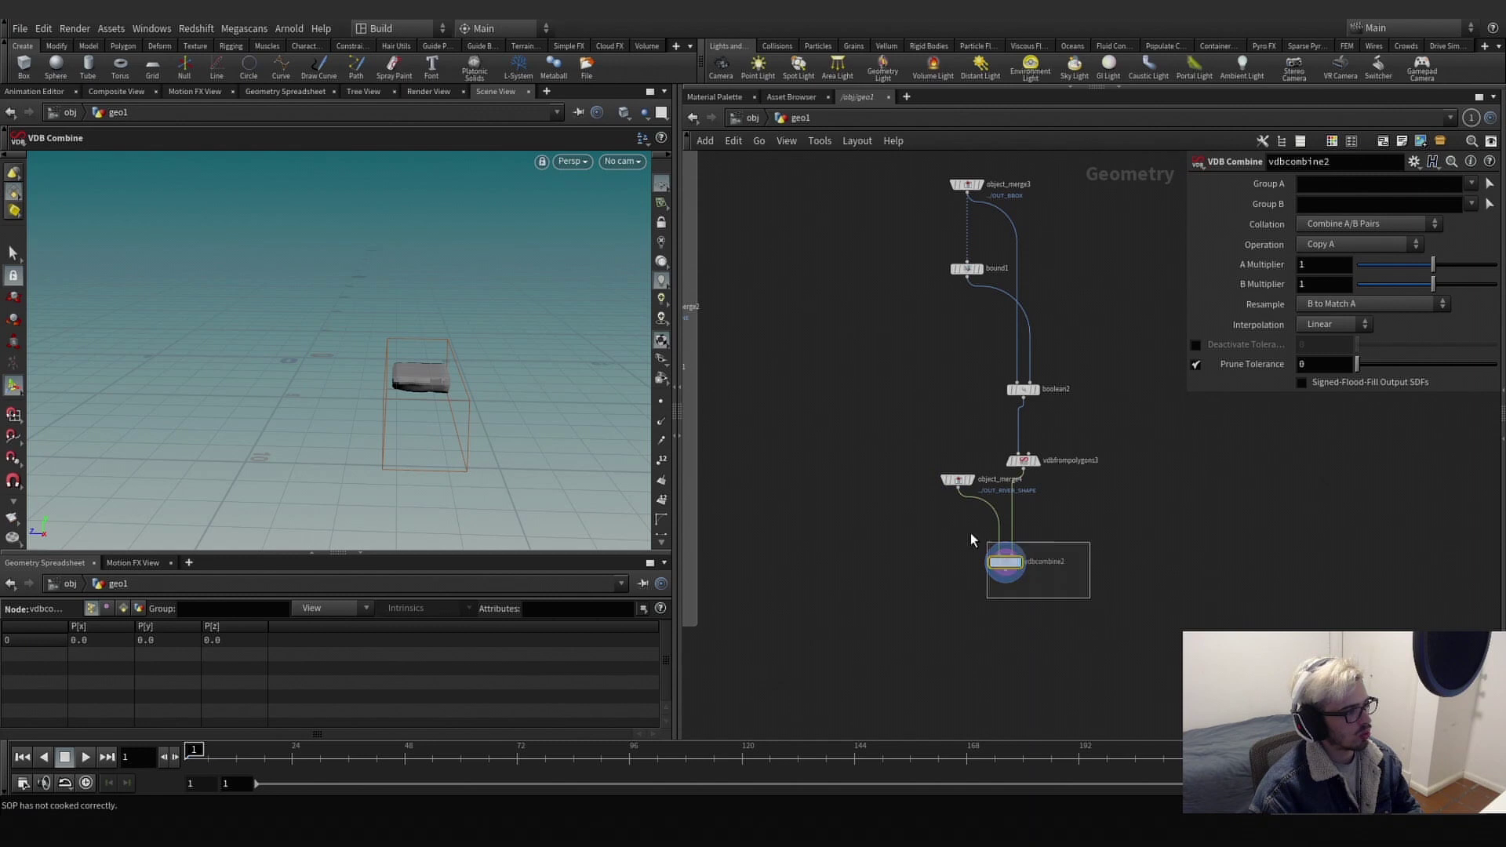
click(1346, 248)
click(1367, 449)
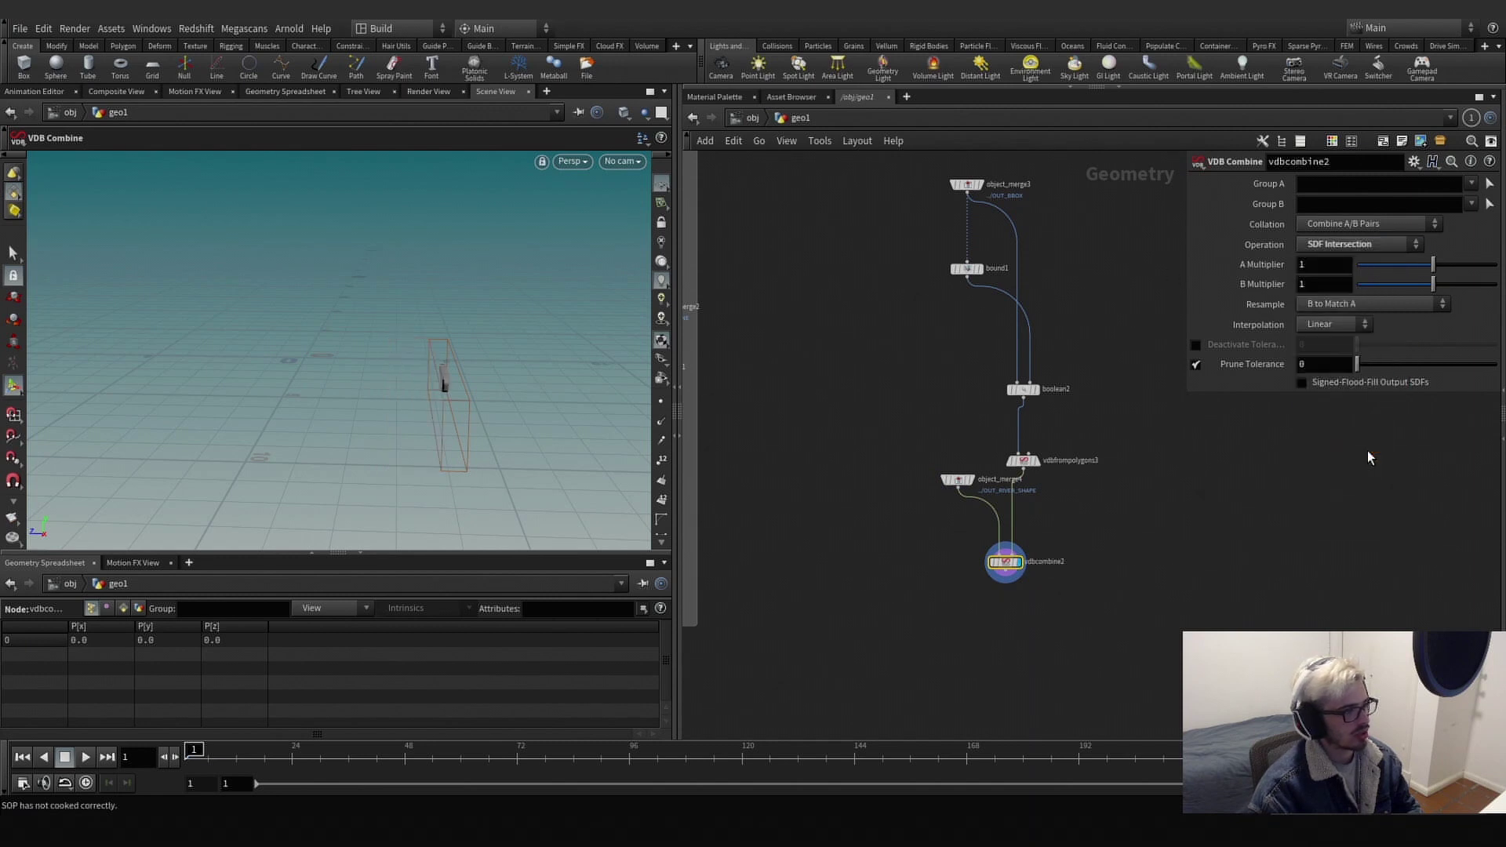
Copy the FLIP Source, line merge, resample, Attribute Transfer, Point Velocity and OUT_INITIAL_SHAPE nodes and paste them near vdbcombine2.
drag(478, 376, 477, 410)
middle_drag(1021, 594, 1001, 559)
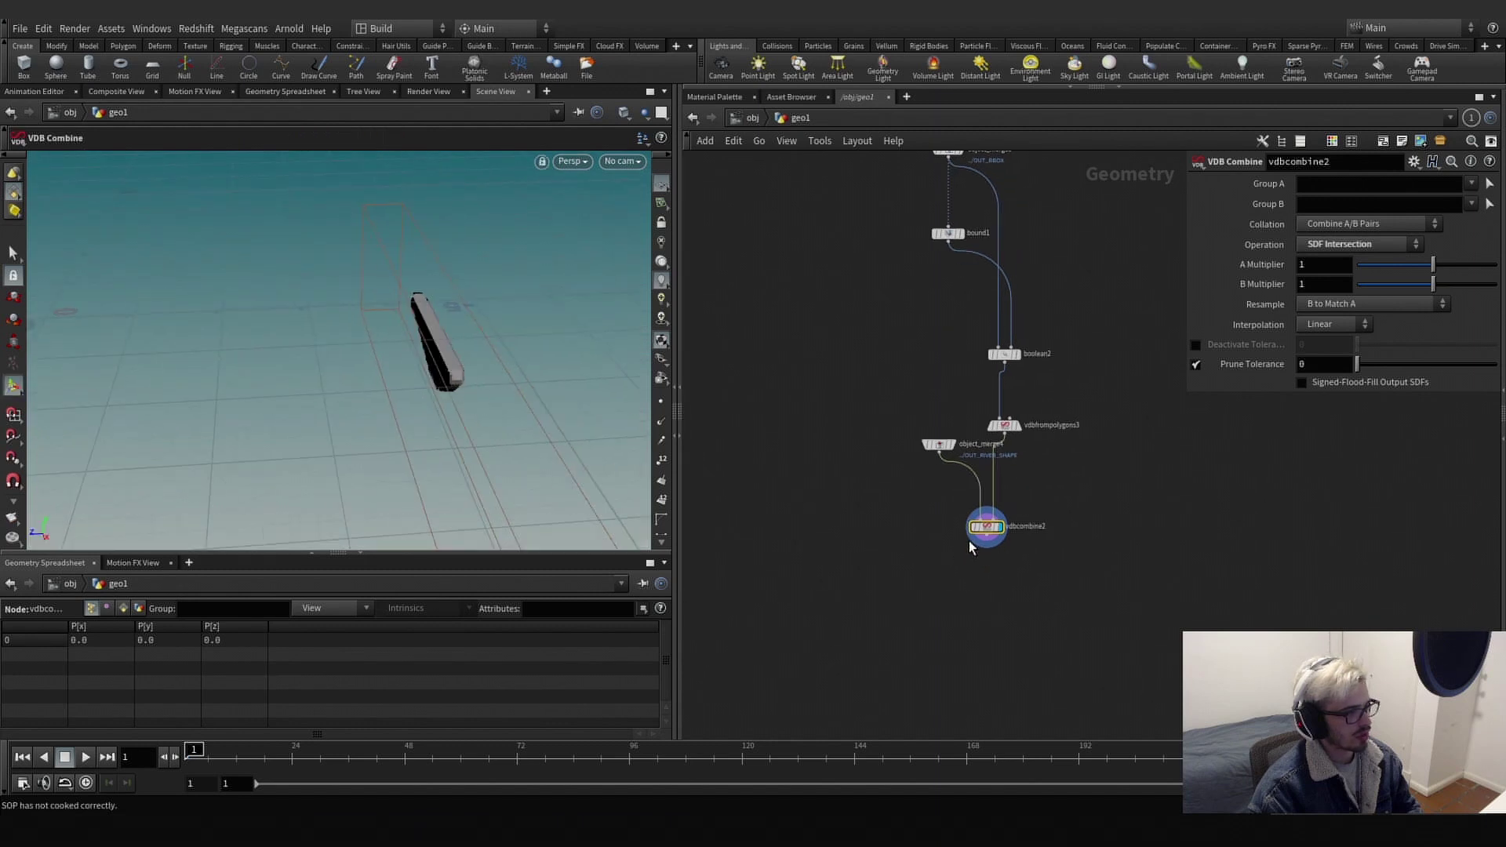
drag(984, 530, 1002, 528)
scroll(928, 565, down, 2)
middle_drag(928, 565, 1038, 507)
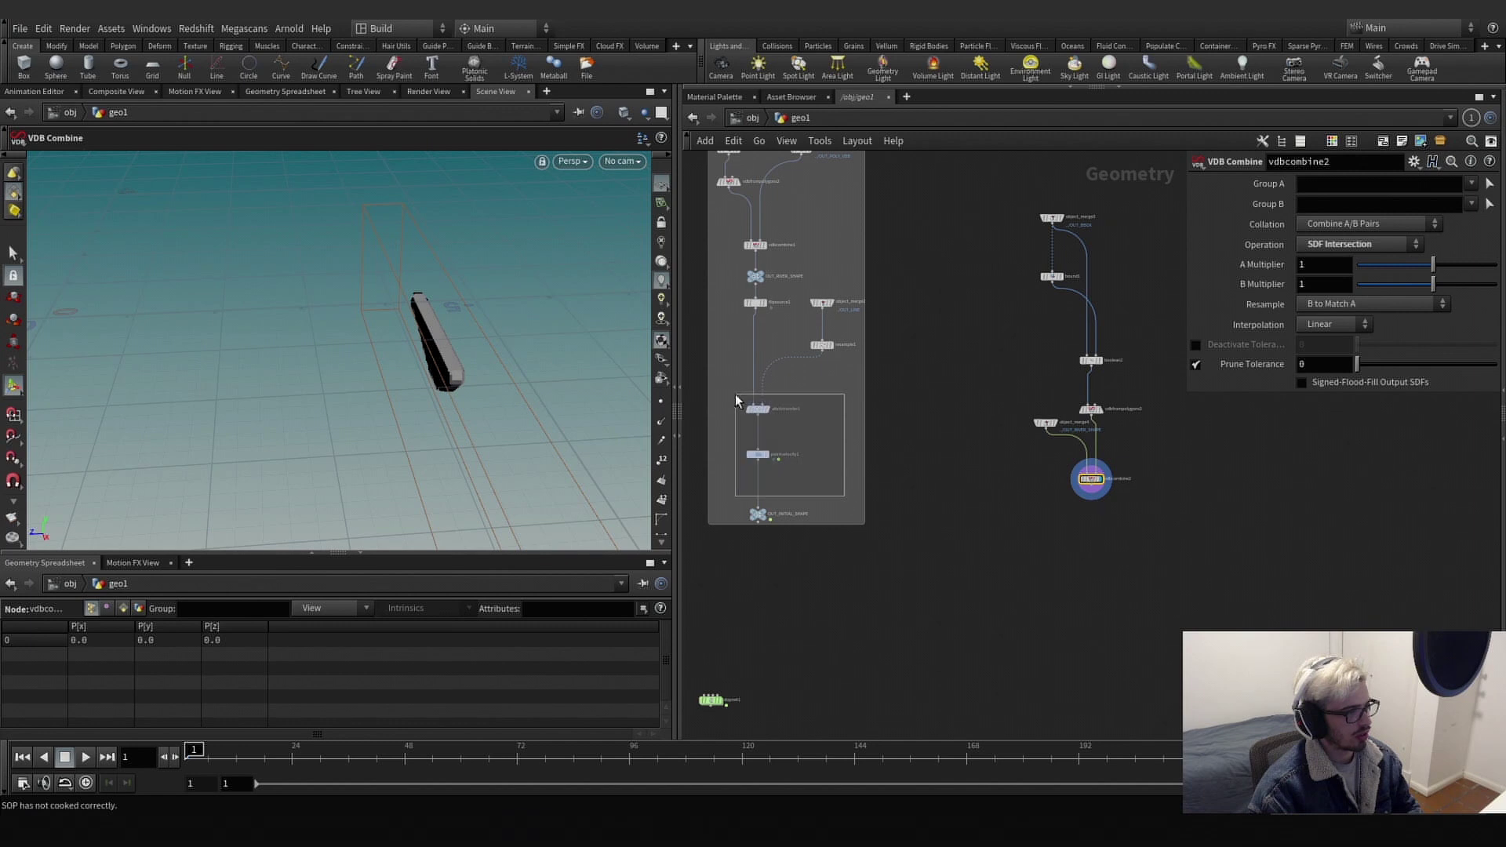
drag(736, 393, 736, 396)
shift+drag(832, 402, 746, 294)
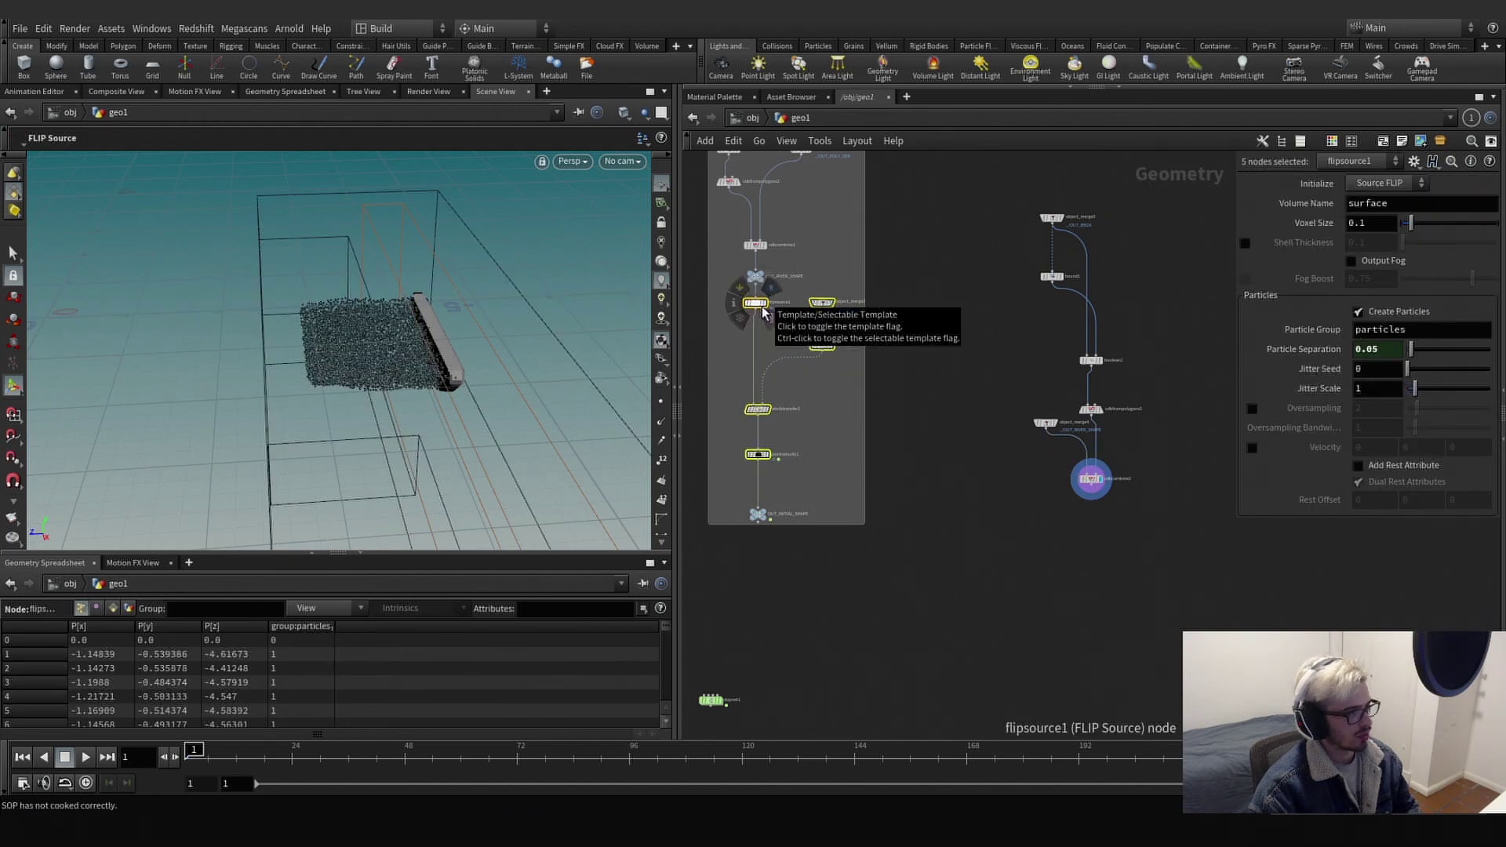
key(shift+o)
drag(838, 495, 838, 520)
key(ctrl+c)
click(1098, 578)
key(ctrl+v)
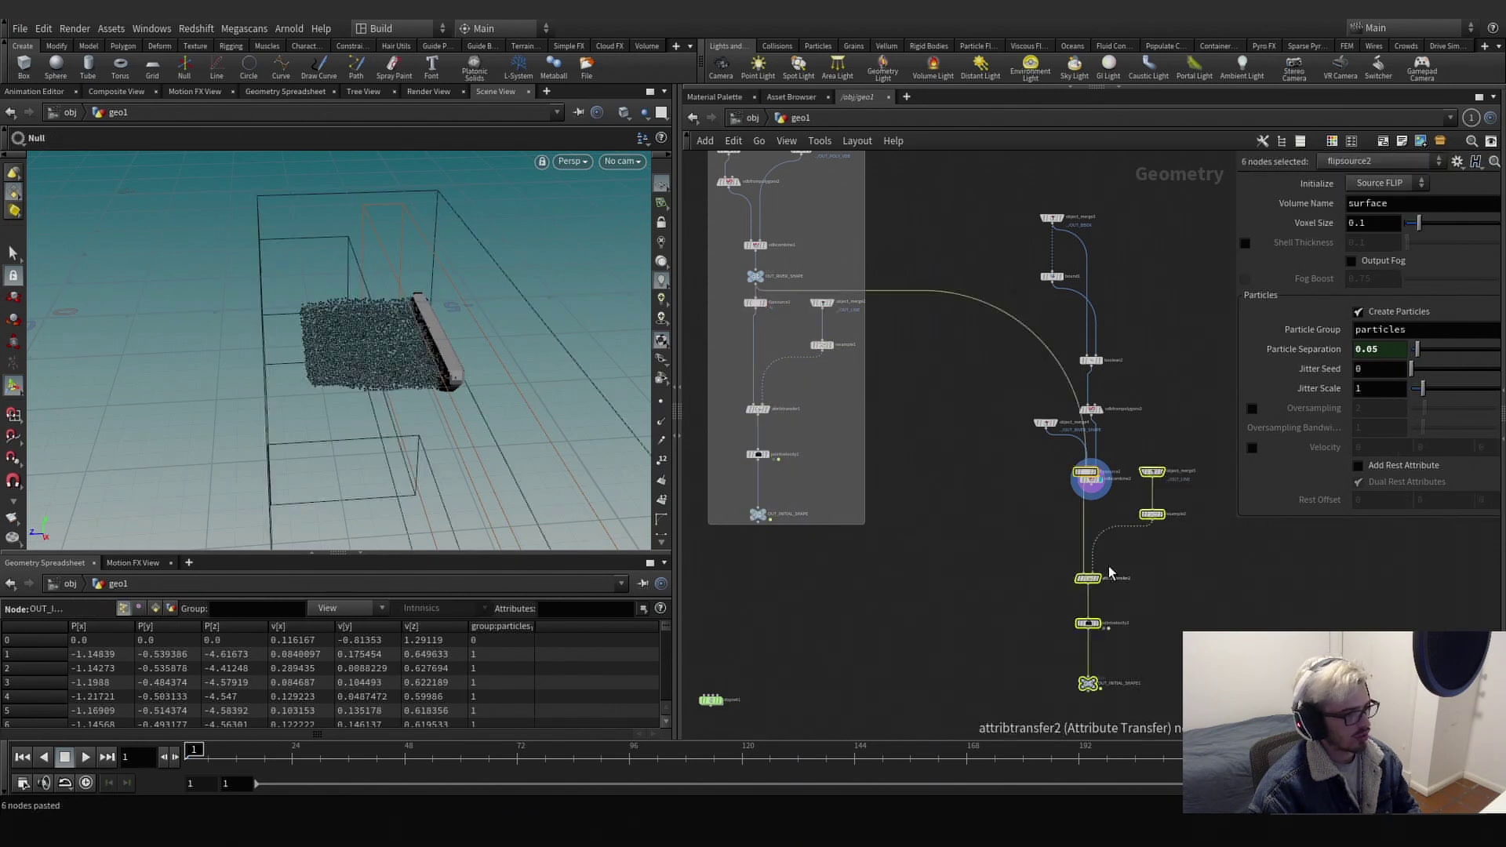
Place the pasted FLIP source chain below vdbcombine2 and connect vdbcombine2 into flipsource2.
drag(1087, 480, 1122, 524)
click(1070, 511)
click(1091, 485)
click(1089, 543)
middle_drag(1120, 510, 1043, 359)
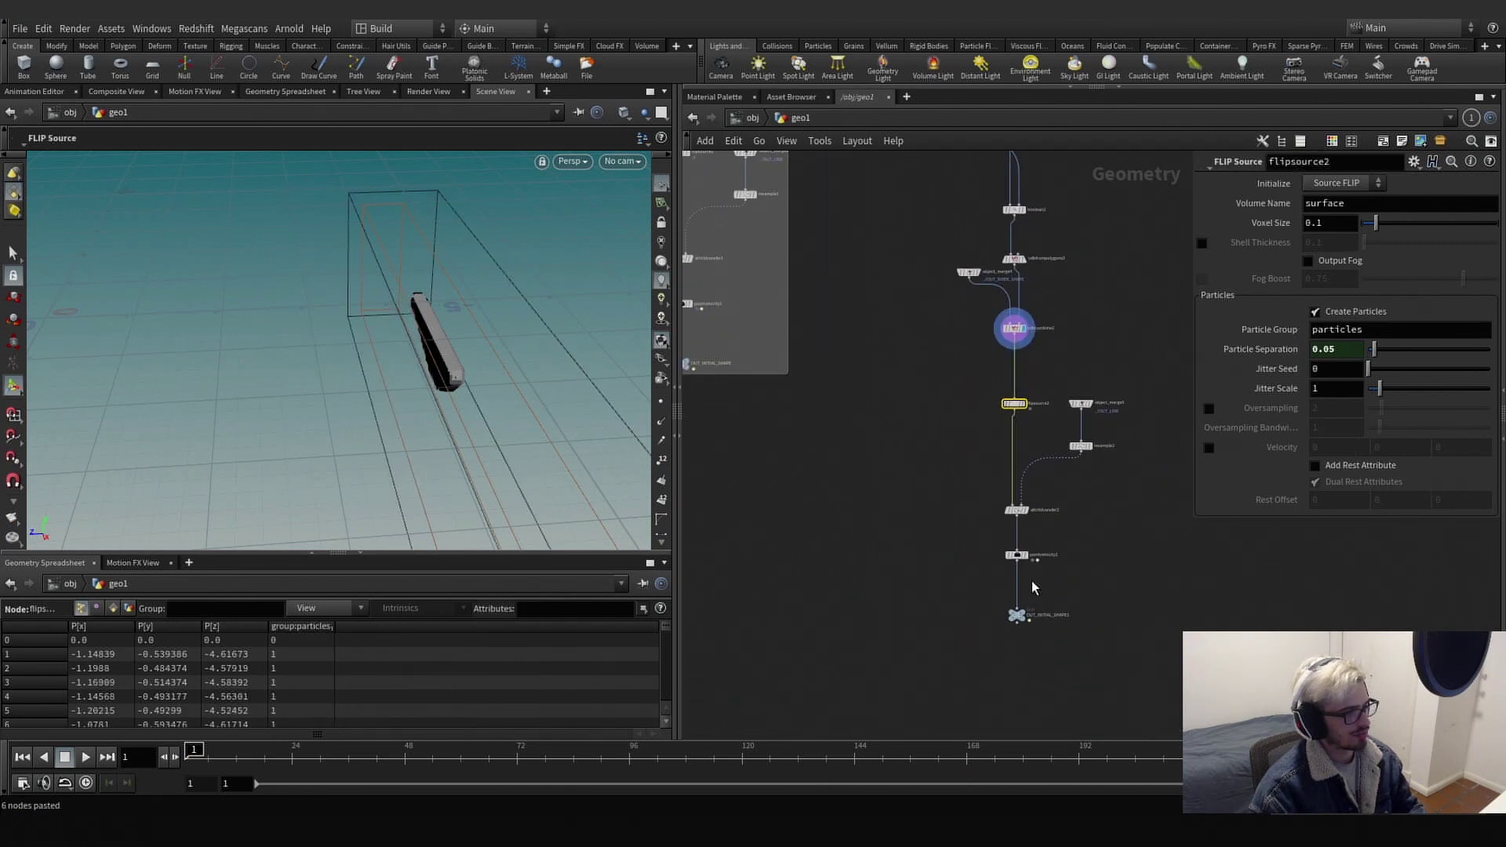
Display the pasted output null, offset it below pointvelocity2 and rename it OUT_LAYER_SURFACE.
scroll(1032, 588, up, 2)
click(1012, 622)
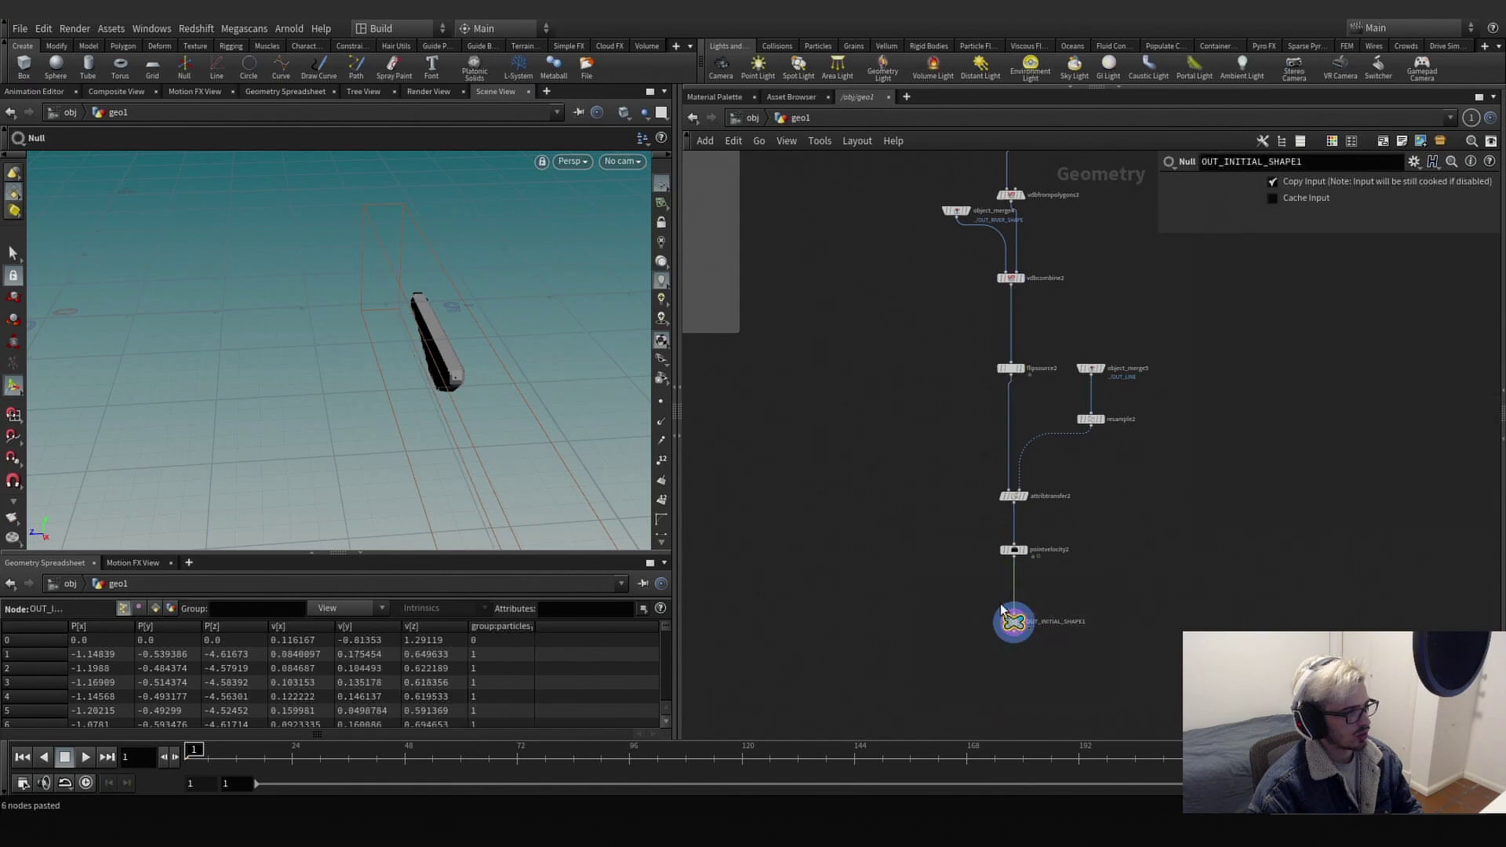
scroll(1069, 566, down, 2)
scroll(1012, 545, up, 4)
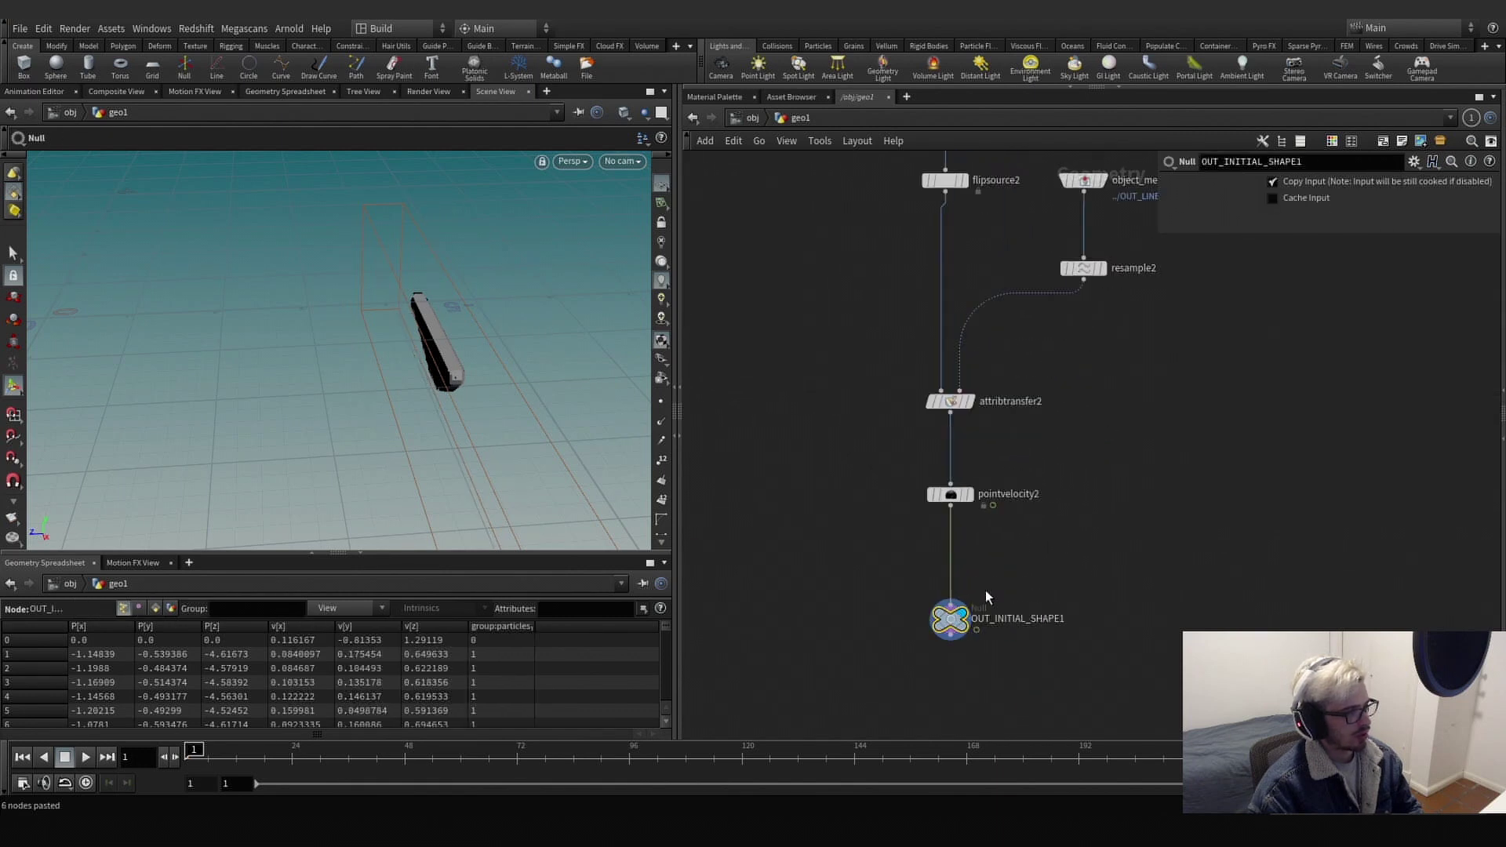
drag(951, 620, 956, 618)
scroll(1054, 529, down, 4)
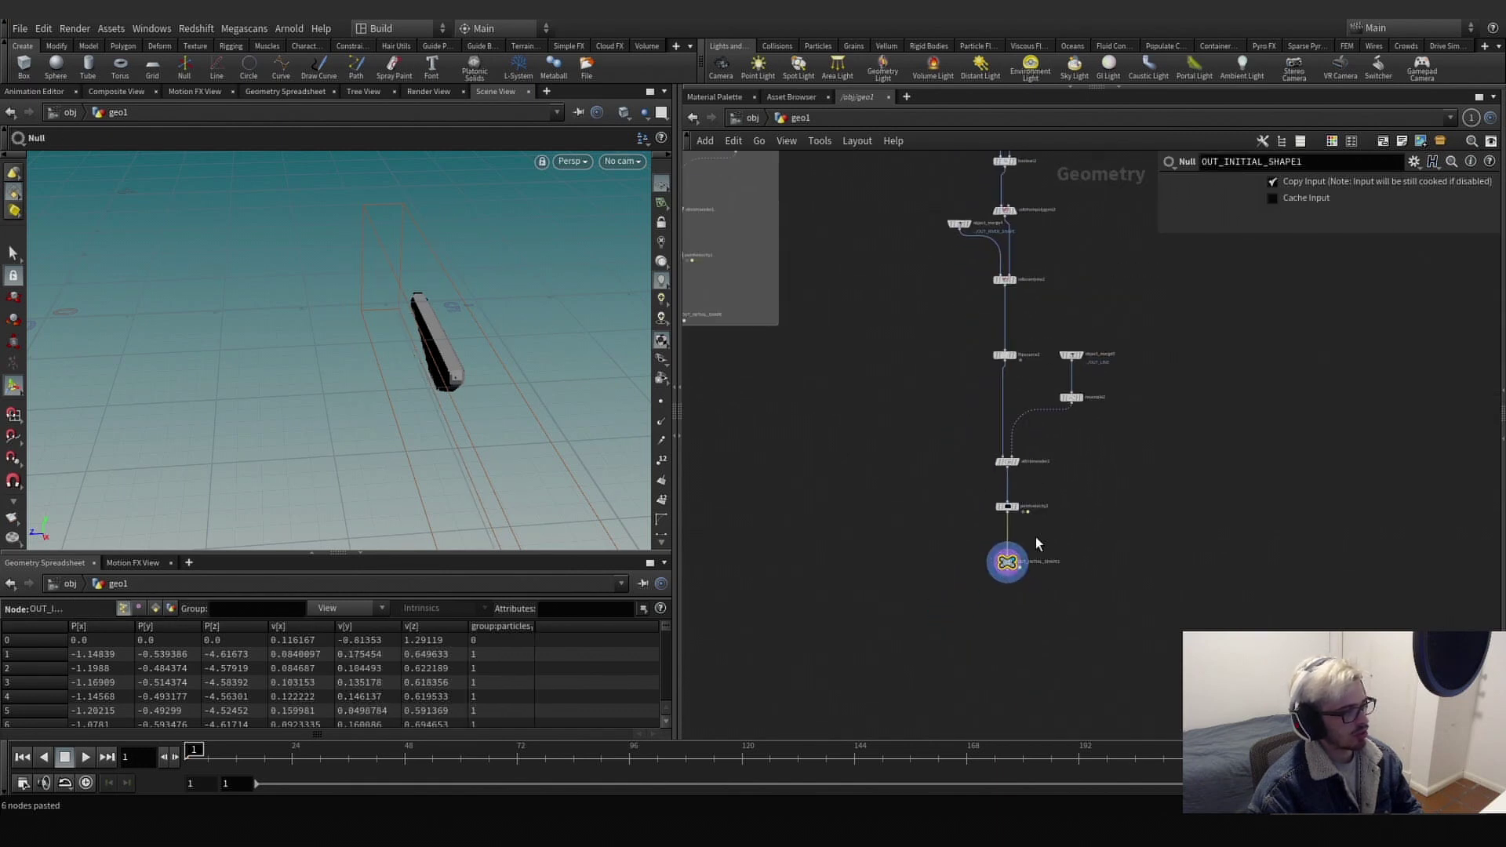
scroll(1011, 552, up, 2)
drag(1008, 571, 931, 586)
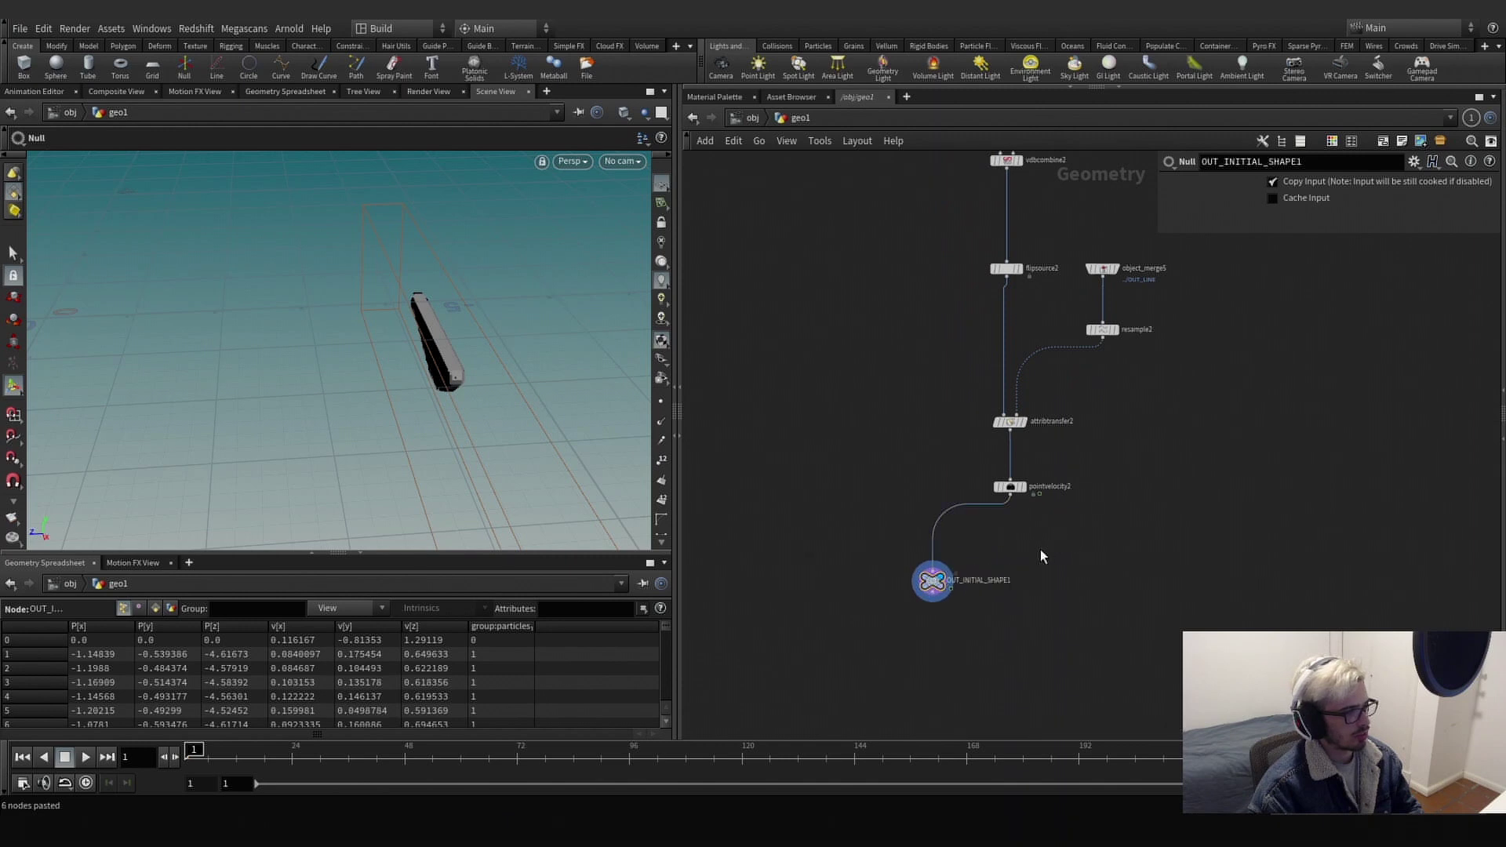
double_click(982, 581)
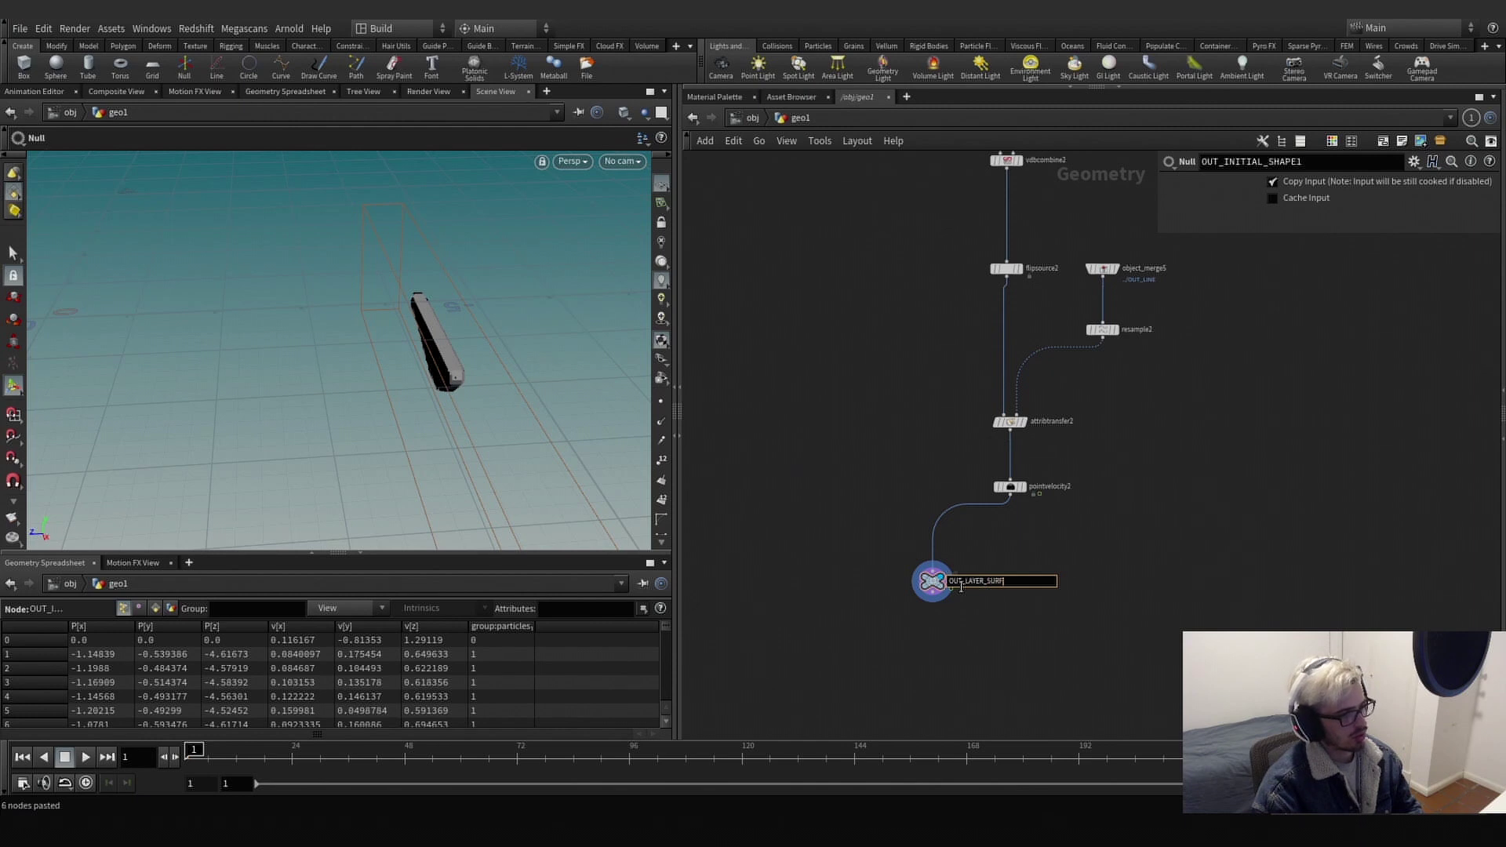
key(Return)
key(Tab)
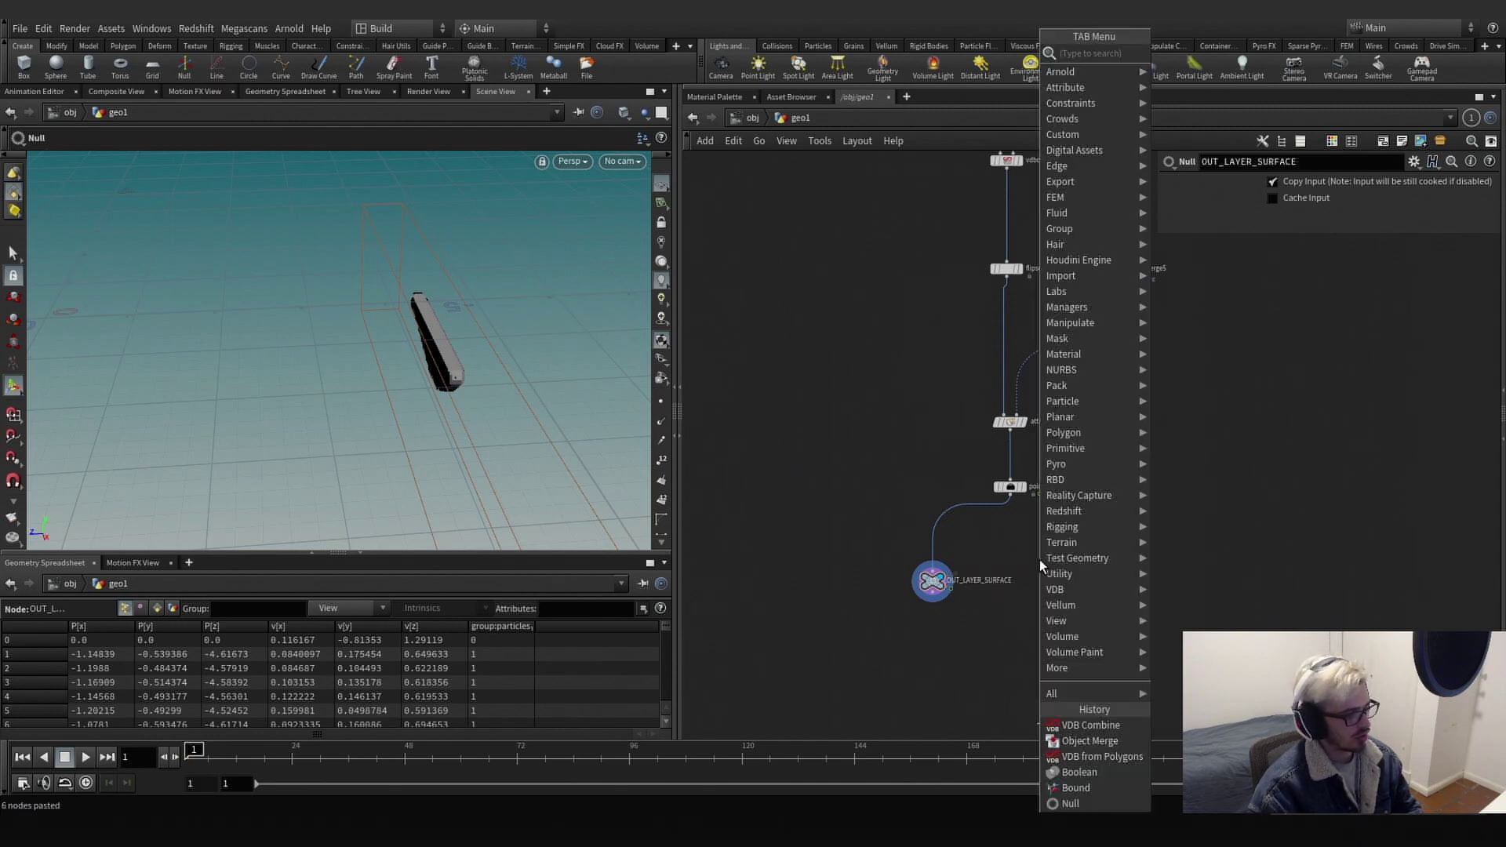
text(spli)
key(Return)
click(1039, 558)
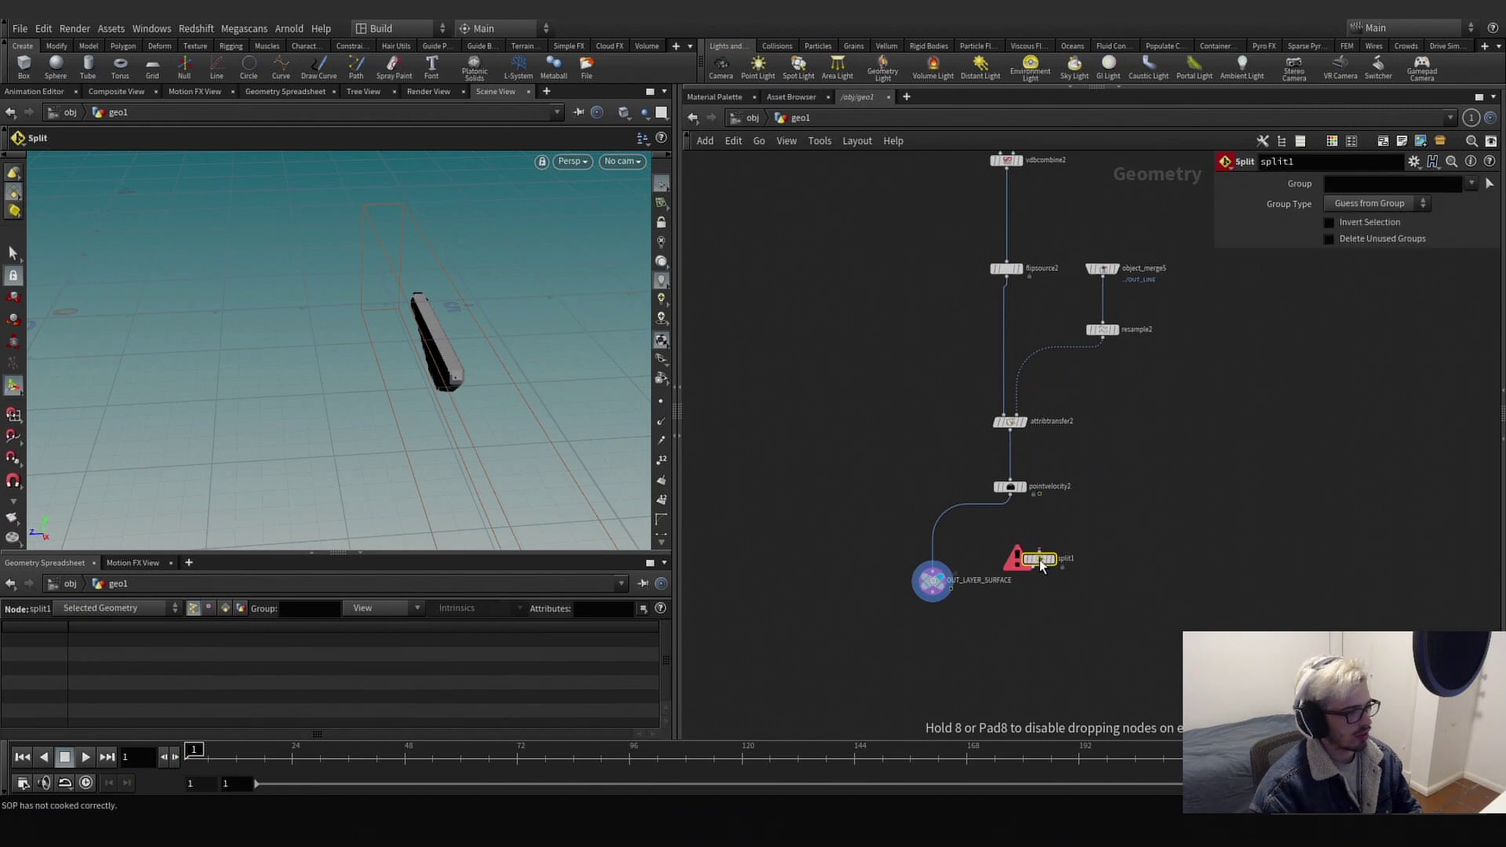
drag(1039, 558, 990, 508)
click(1470, 185)
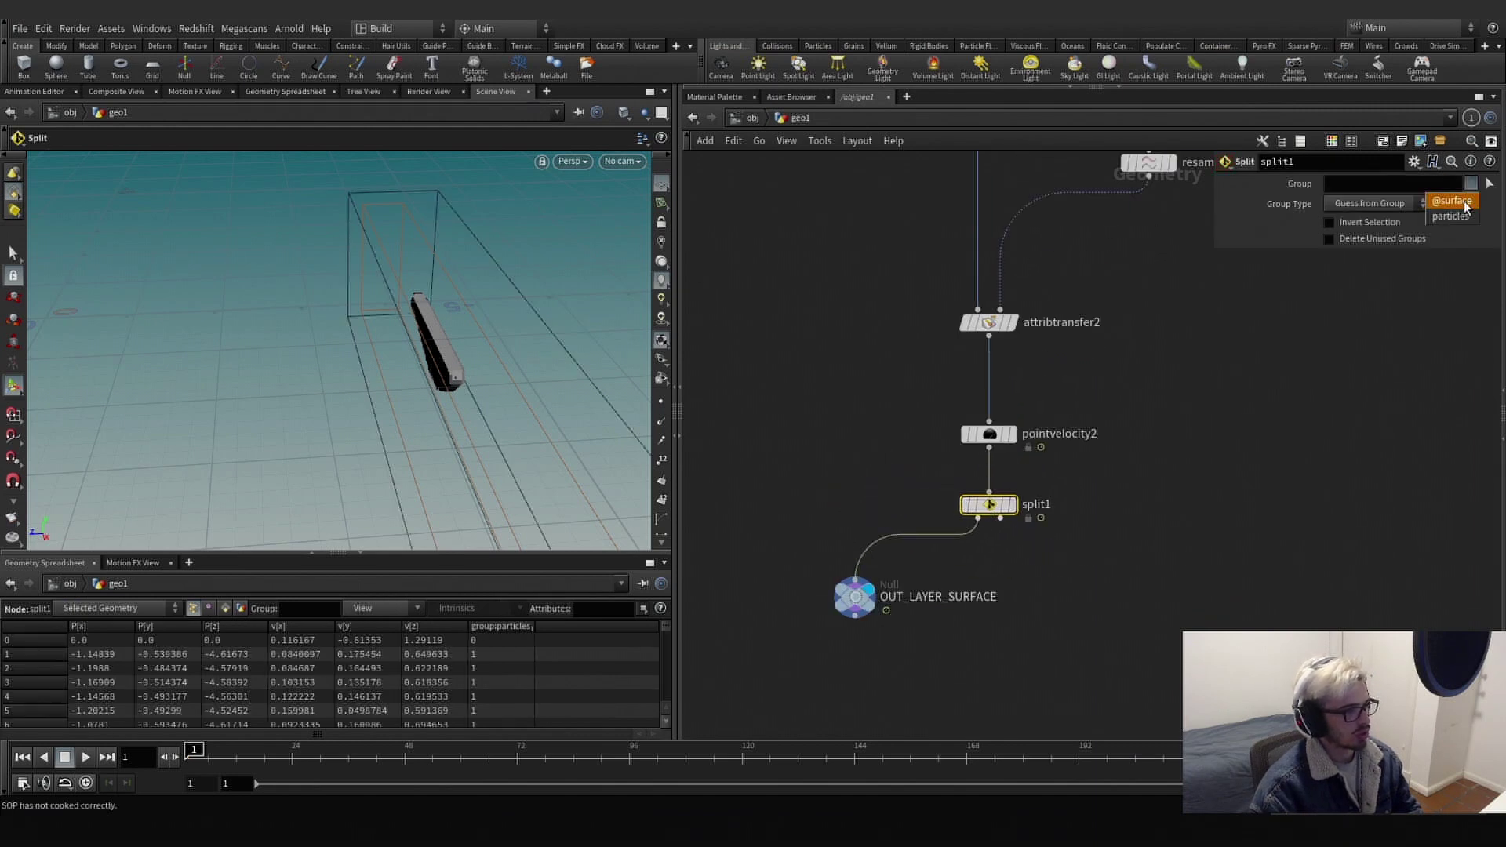
click(1452, 201)
Duplicate the OUT_LAYER_SURFACE null, connect the copy to the Split node's second output and display it.
drag(862, 604, 1114, 655)
drag(1000, 519, 1105, 634)
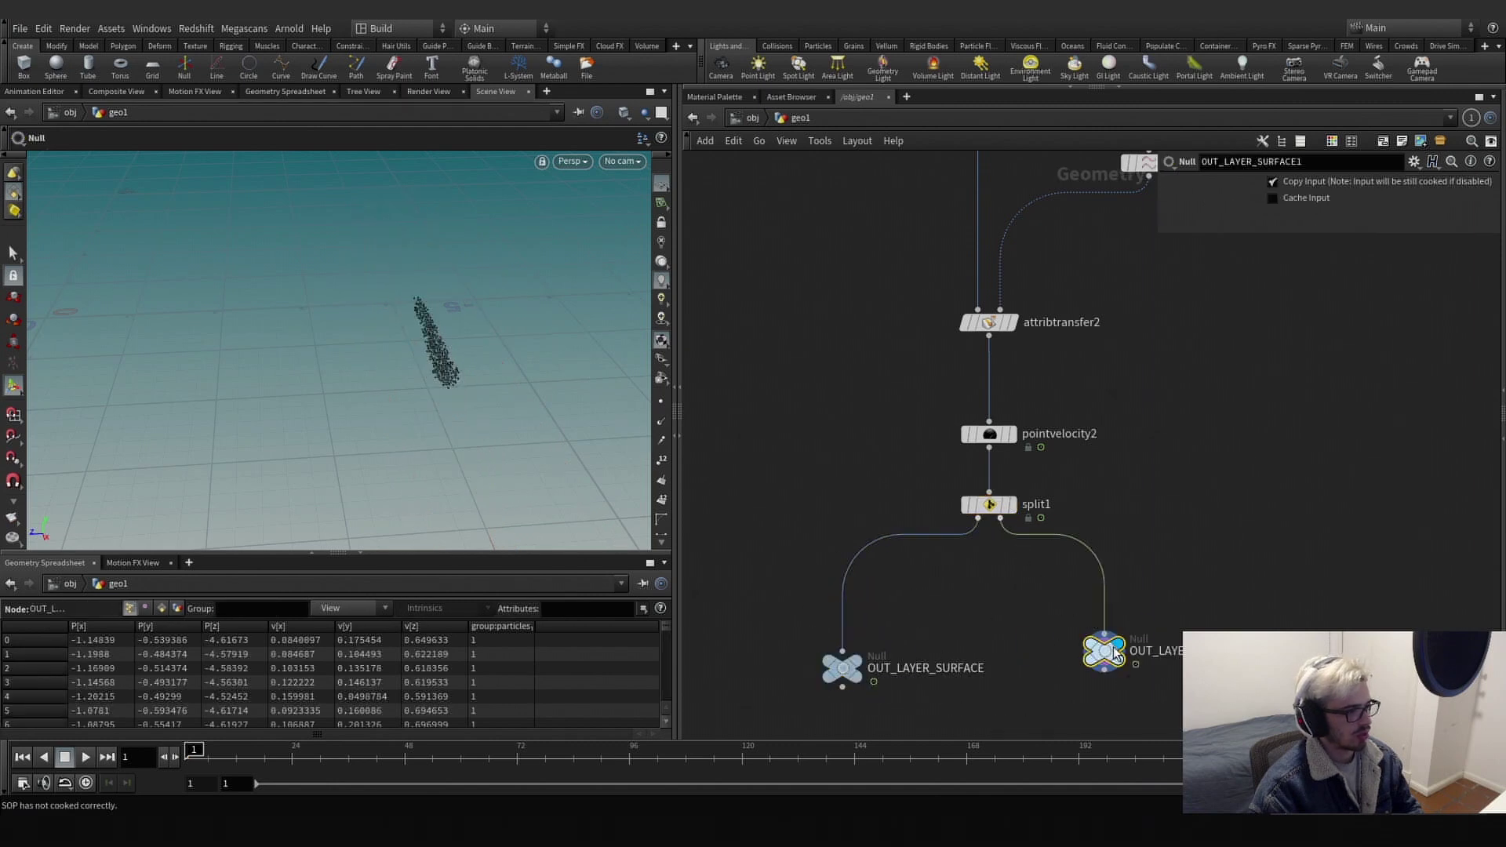
middle_drag(1209, 646, 1142, 496)
Insert a Volume Rasterize Attributes node between split1 and OUT_LAYER_SURFACE1 and set its attributes to v.
key(Tab)
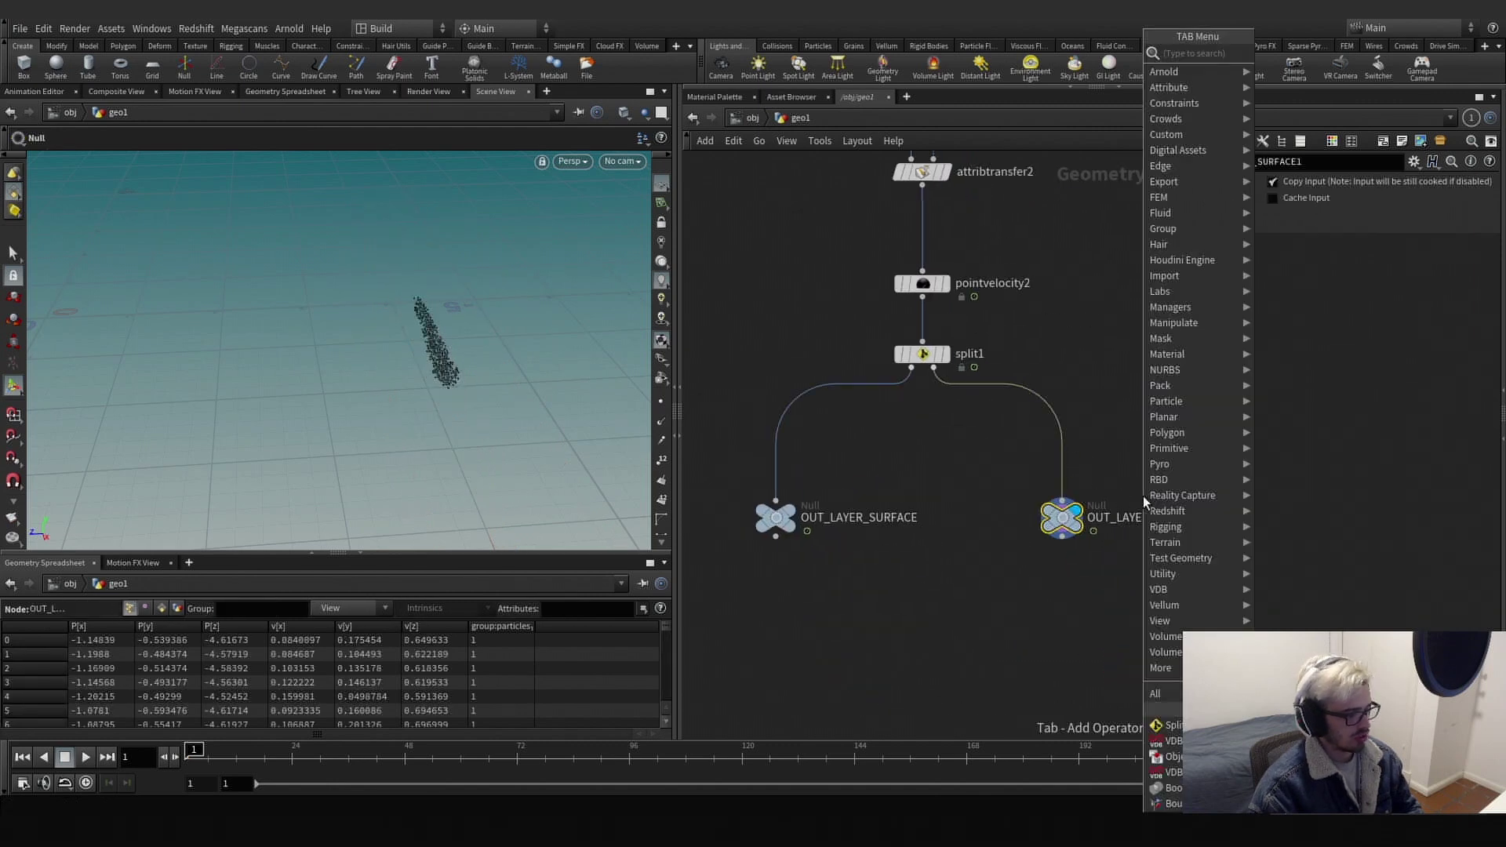
text(ra)
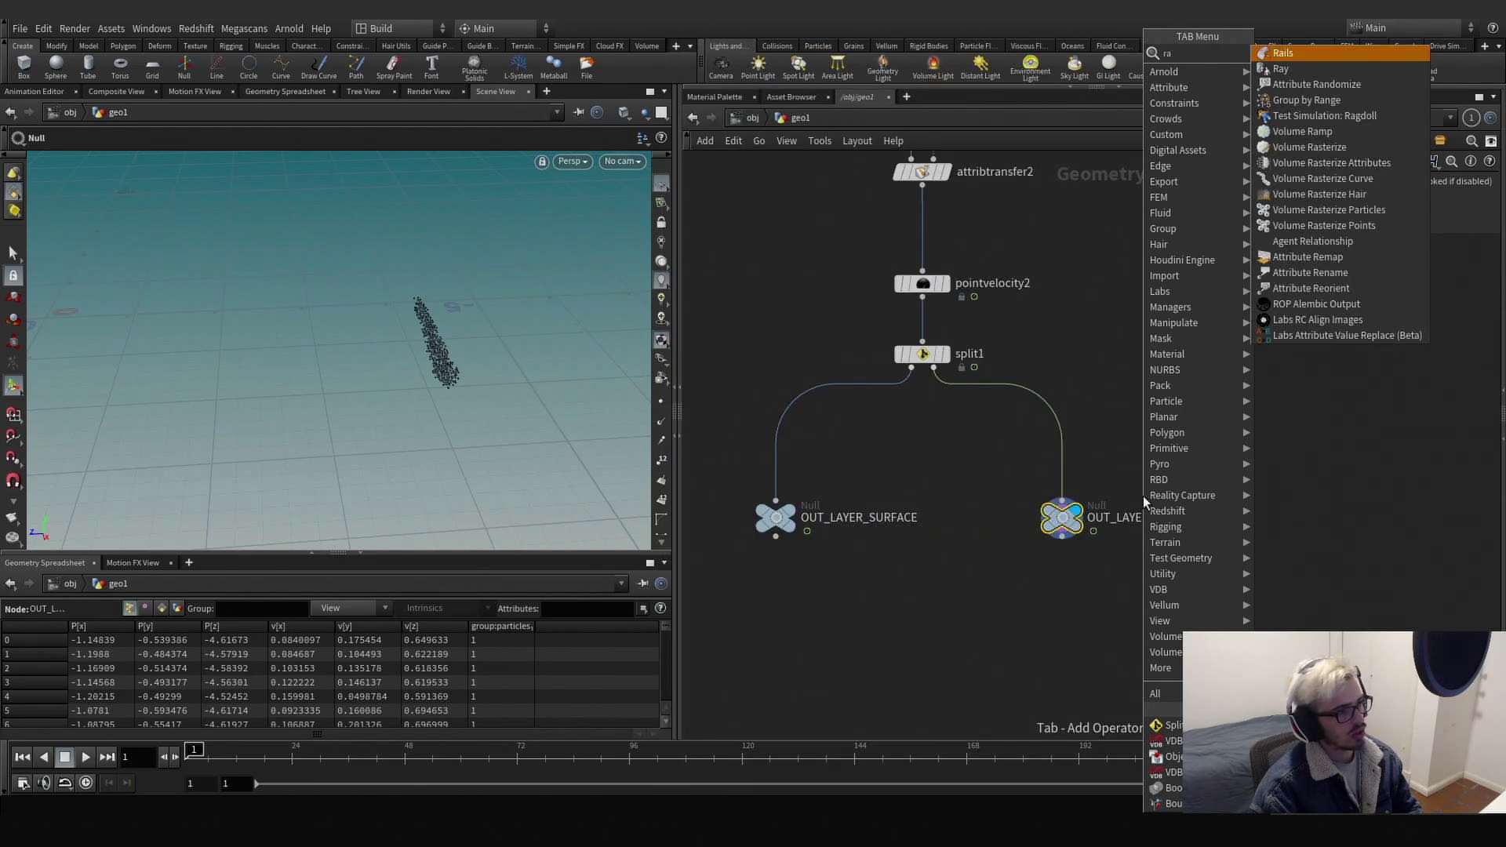
text(s)
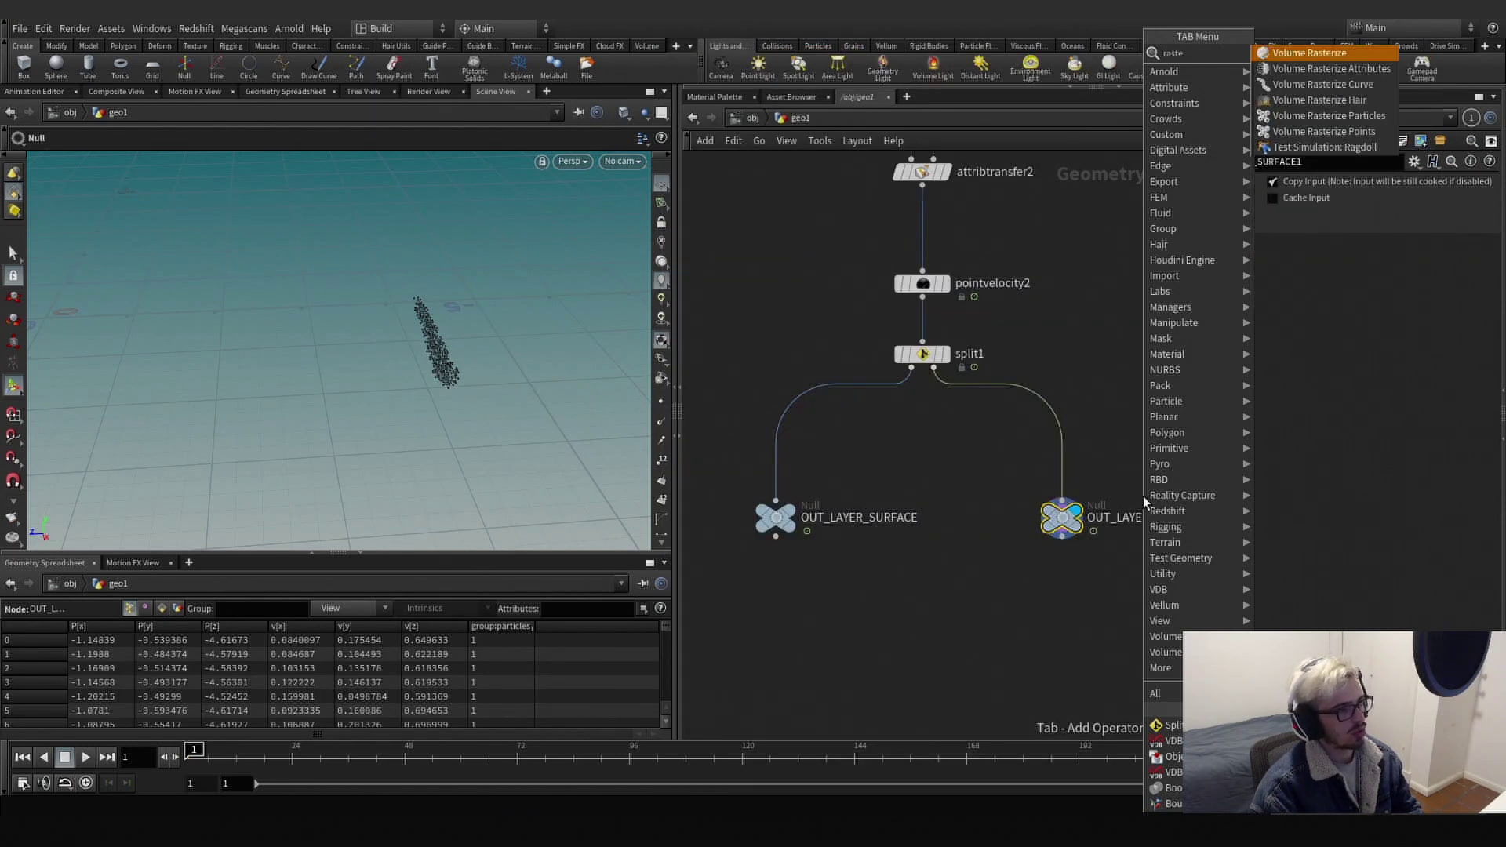
text(te)
key(Down)
key(Return)
click(1062, 455)
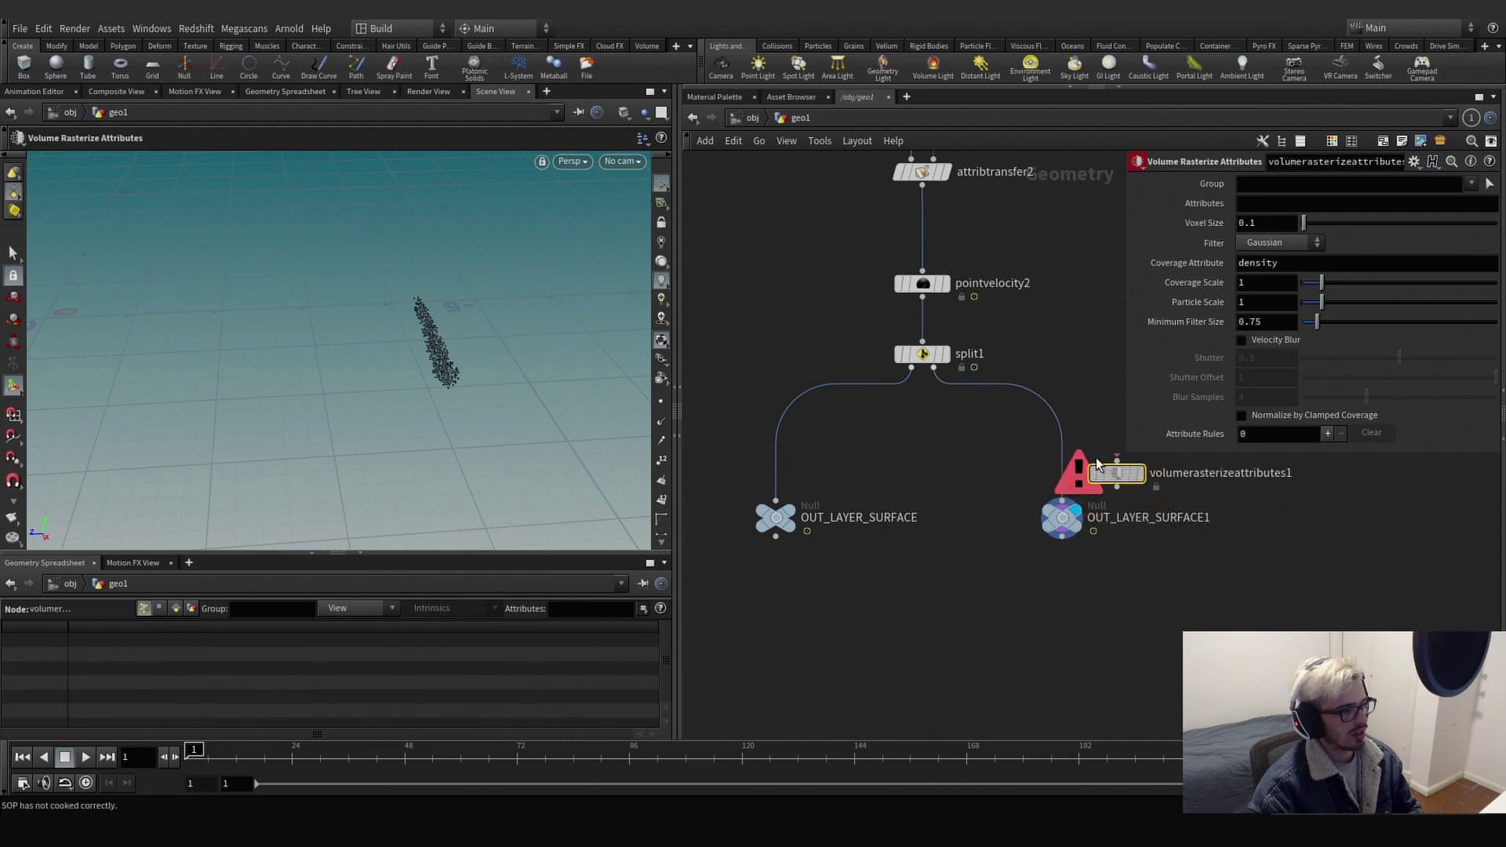
click(1281, 206)
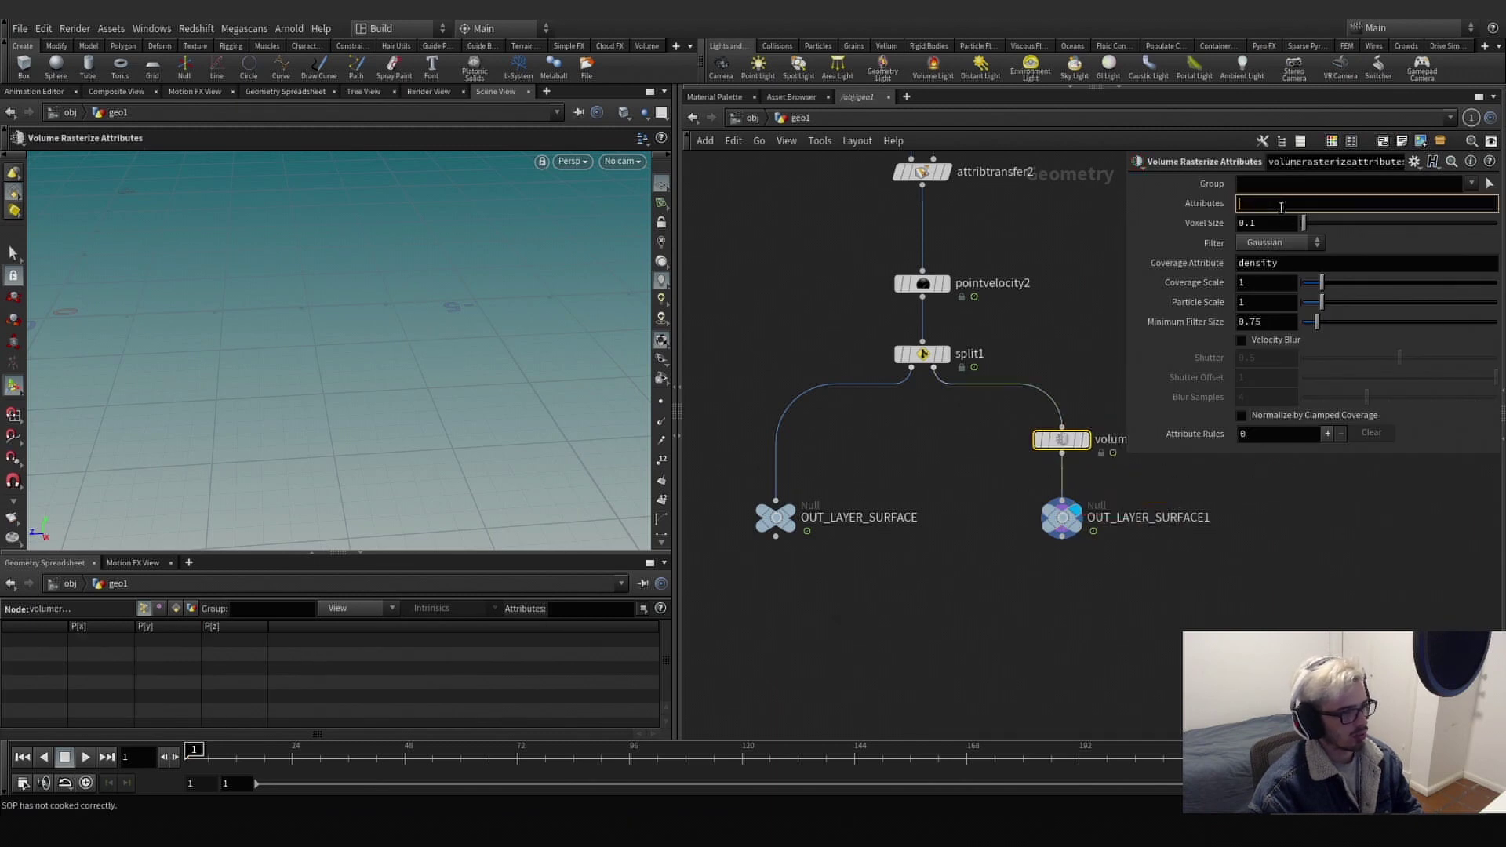
text(v)
key(Return)
Display pointvelocity2 with point trails enabled and scrub to frame 85 to inspect the animated velocity noise.
mouse_move(1085, 522)
drag(1192, 631, 974, 488)
scroll(948, 481, down, 1)
middle_drag(948, 482, 902, 568)
click(902, 404)
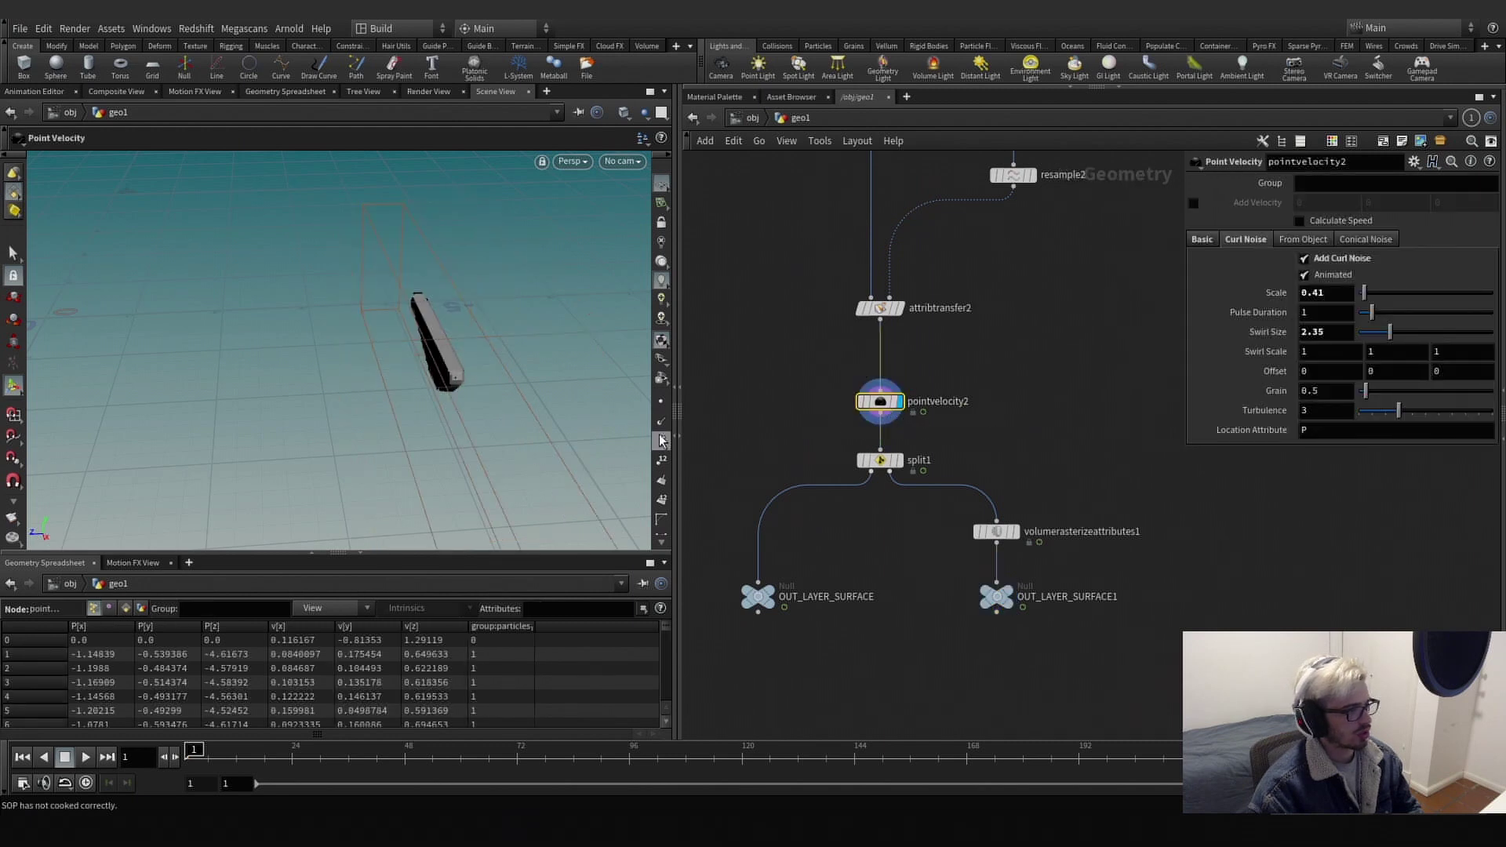
click(661, 441)
alt+drag(517, 392, 370, 332)
drag(368, 755, 578, 755)
Display OUT_LAYER_SURFACE1 and enclose the whole boundary layer node chain in a network box.
click(1010, 601)
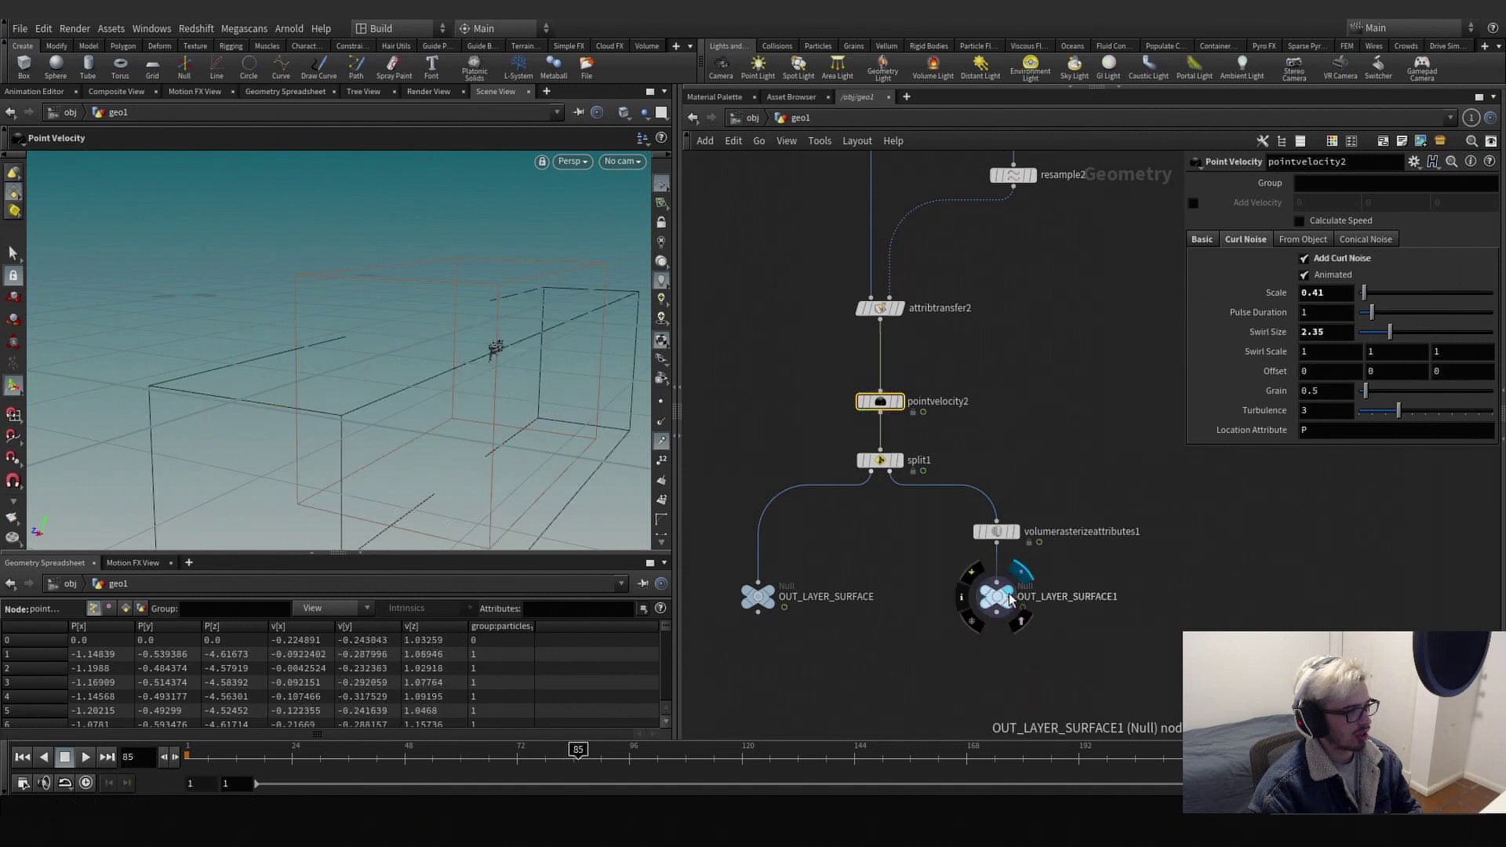
drag(934, 662, 1051, 577)
scroll(857, 665, down, 3)
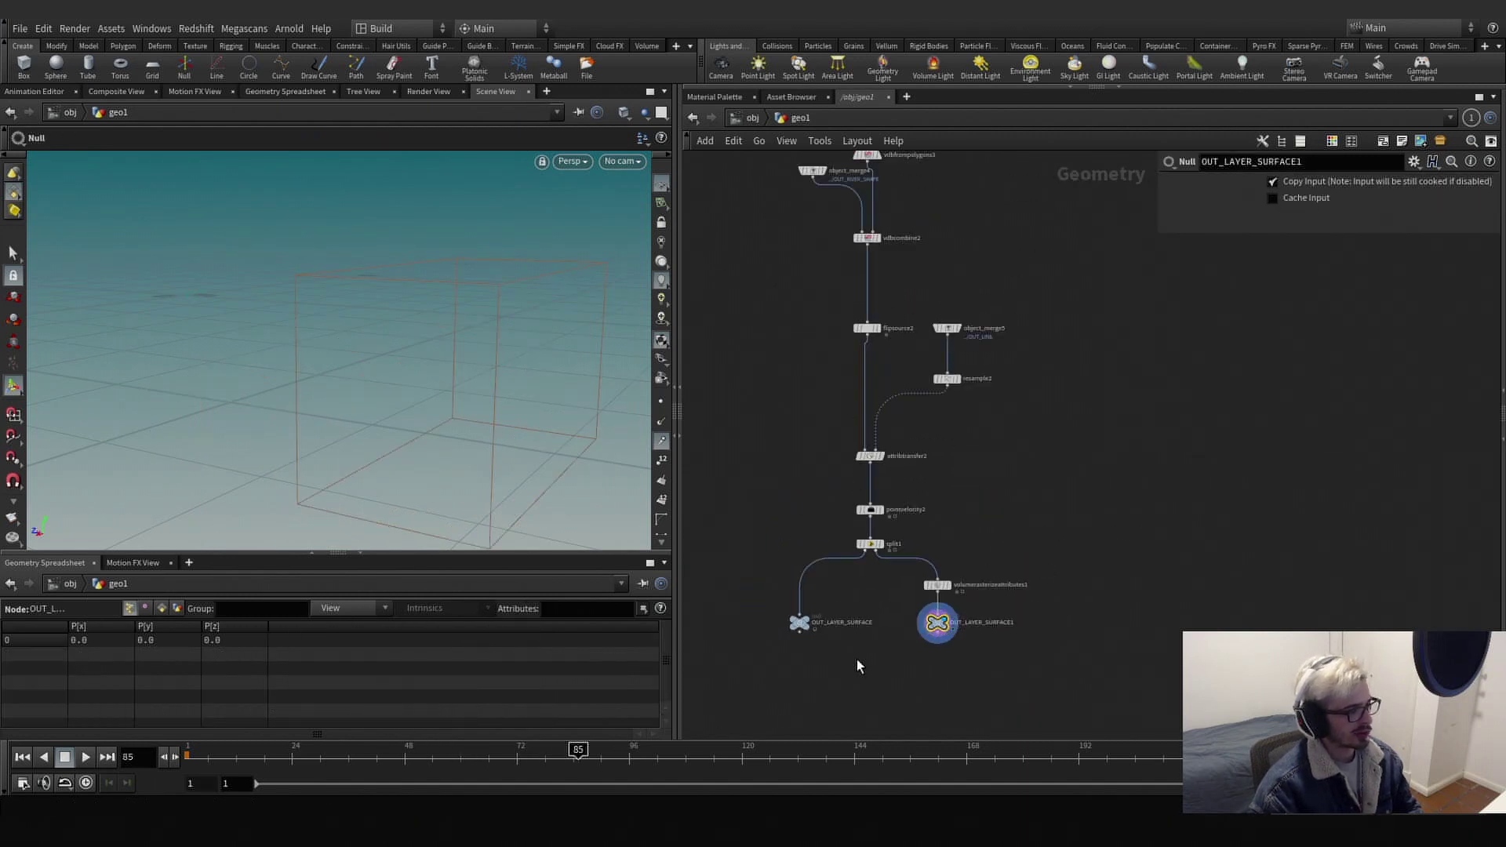
scroll(858, 665, down, 3)
drag(979, 657, 792, 205)
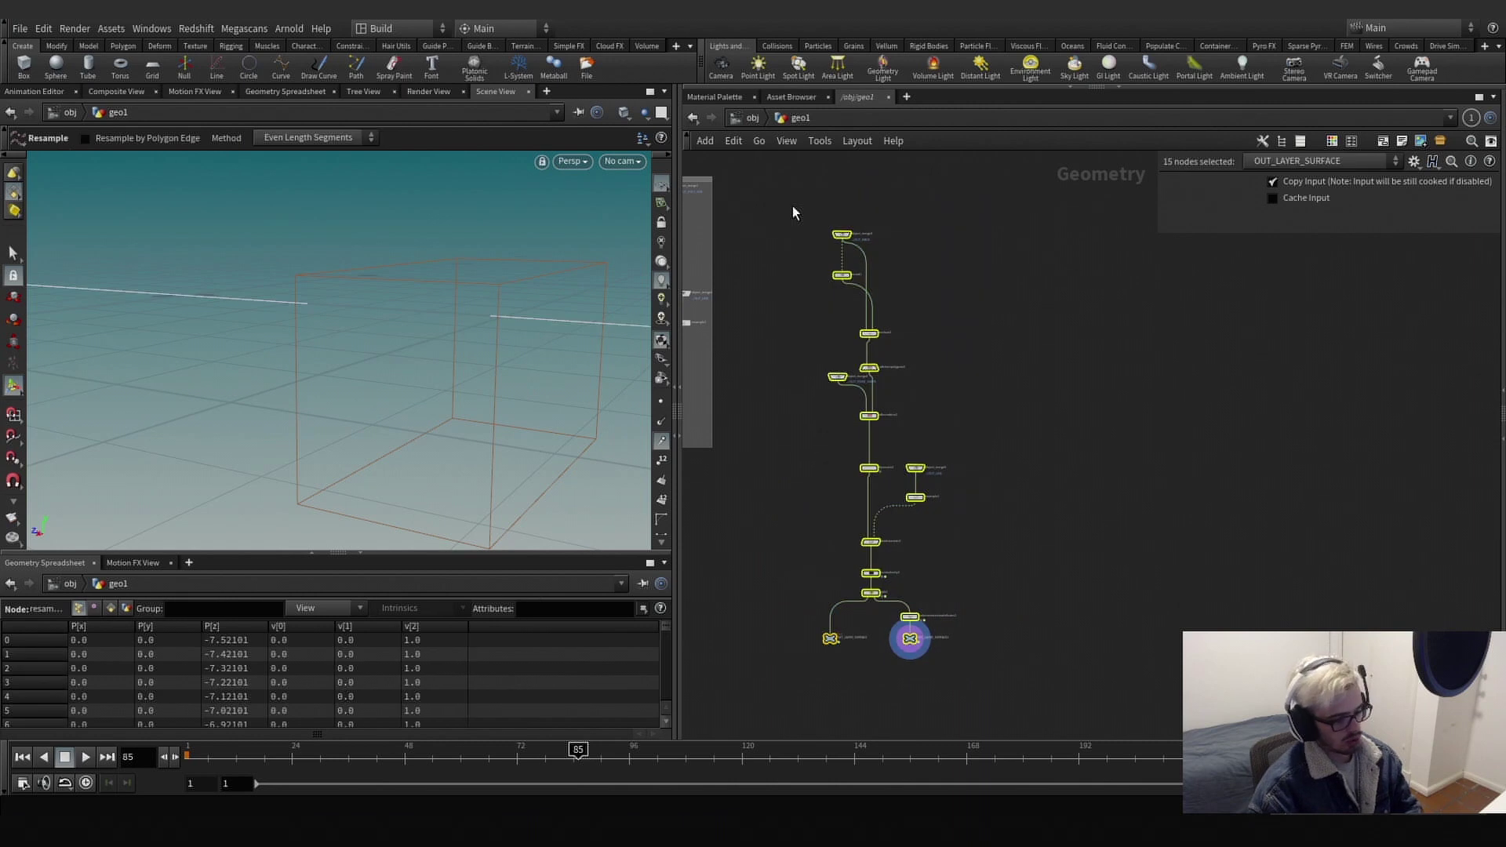
key(shift+o)
middle_drag(747, 470, 930, 443)
Turn off the point trails in dopnet1 and set the FLIP Solver's Surface Volume to /obj/geo1/OUT_LAYER_SURFACE.
scroll(931, 443, down, 2)
scroll(879, 441, up, 3)
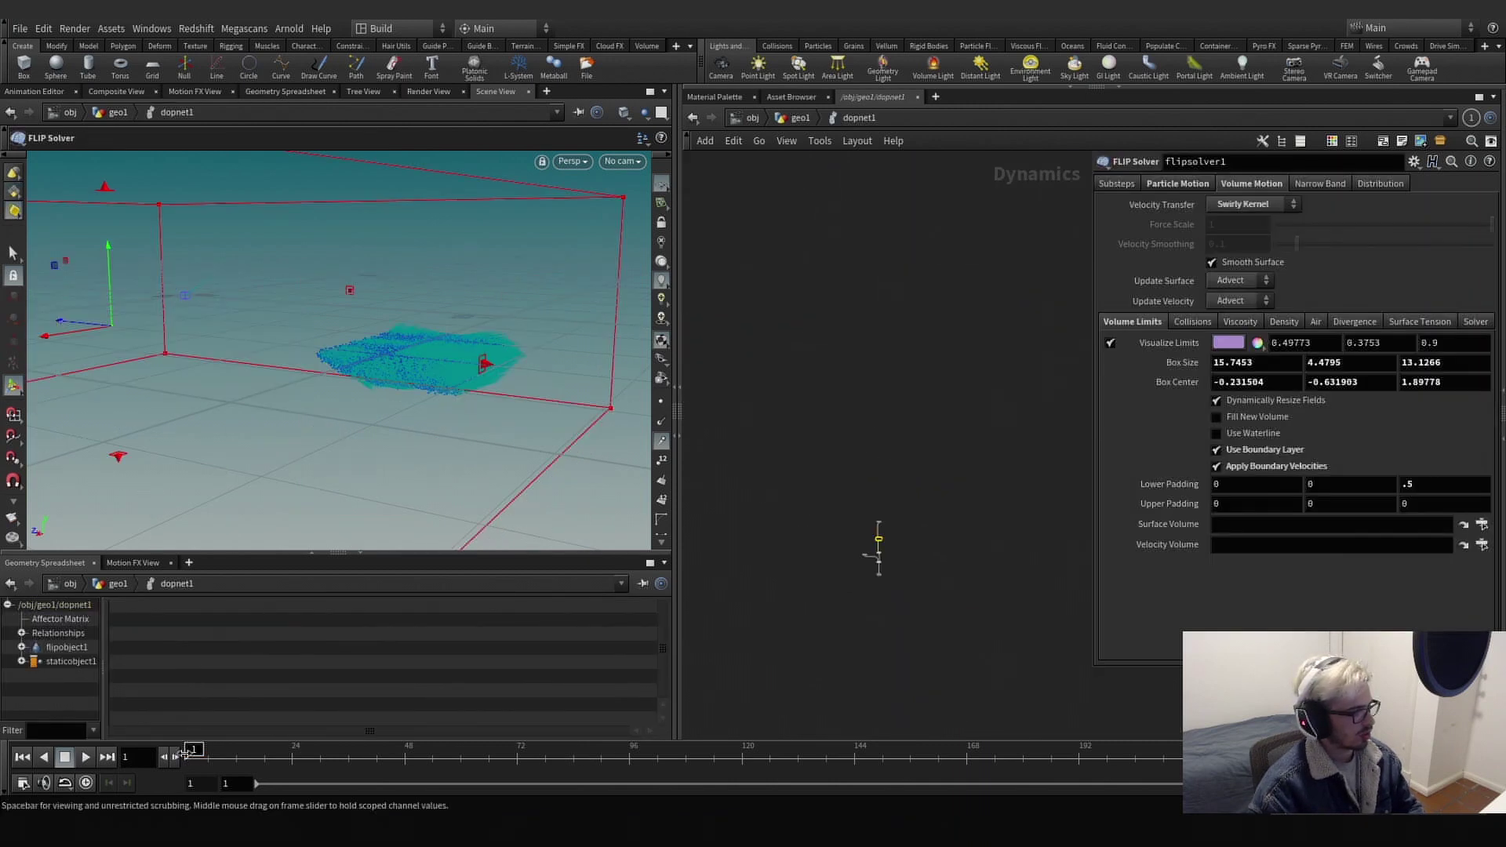
scroll(875, 539, up, 4)
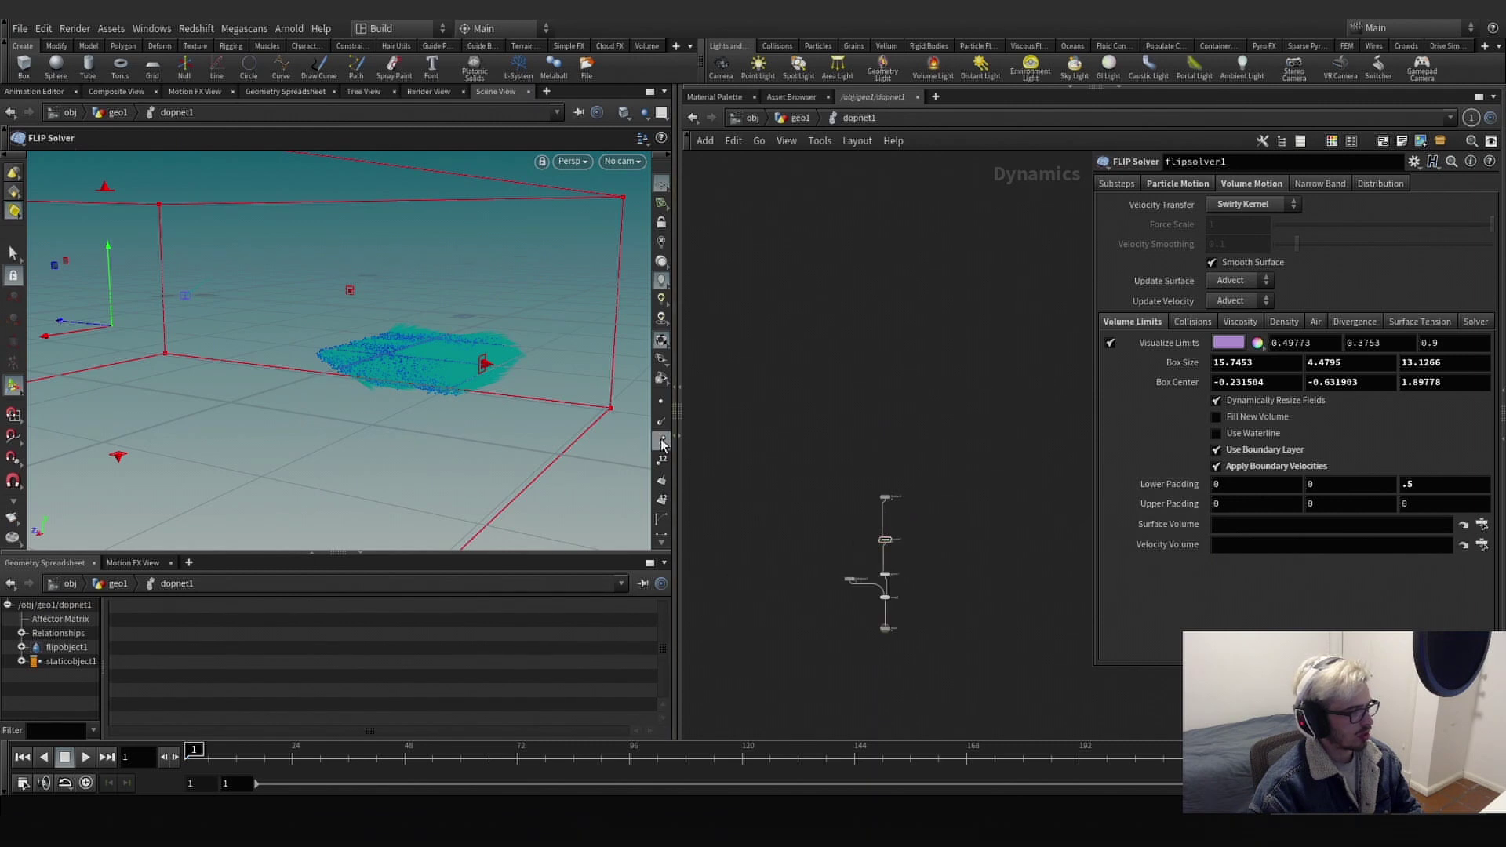
click(661, 440)
scroll(819, 523, up, 3)
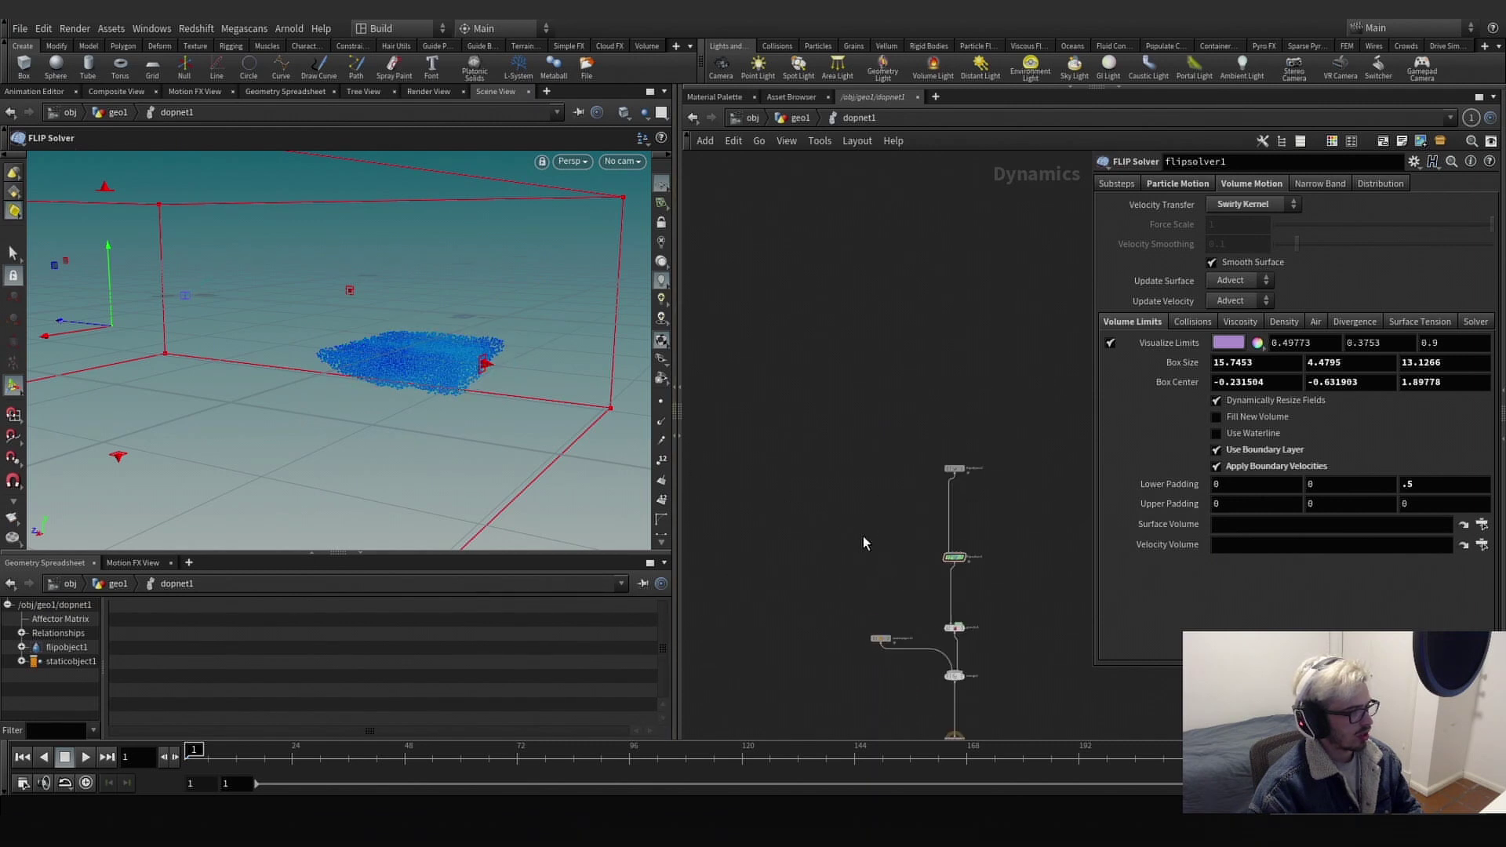
click(1480, 546)
scroll(1409, 470, up, 1)
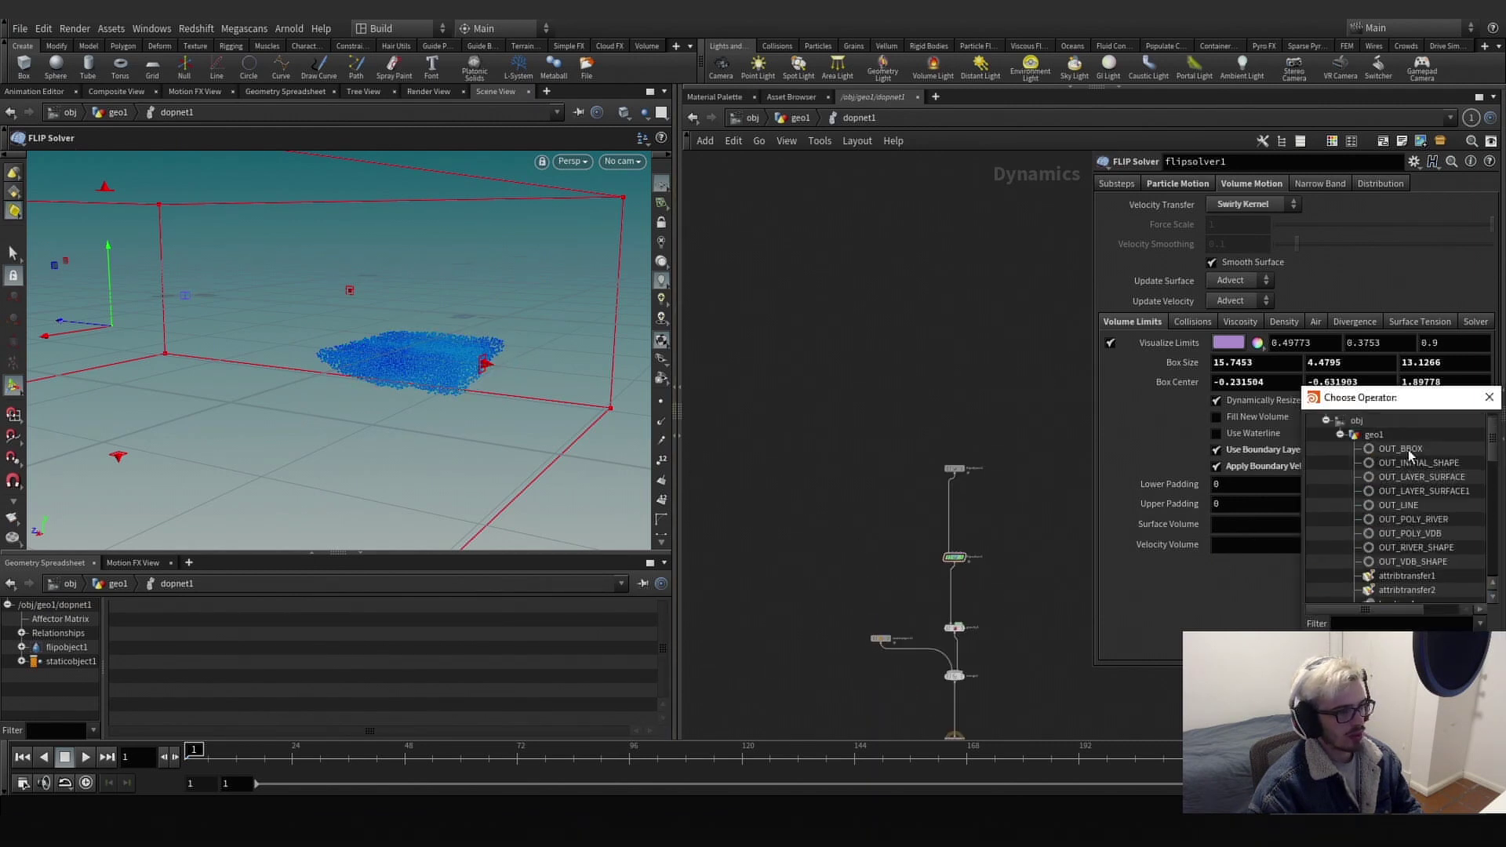
click(1401, 478)
click(1404, 667)
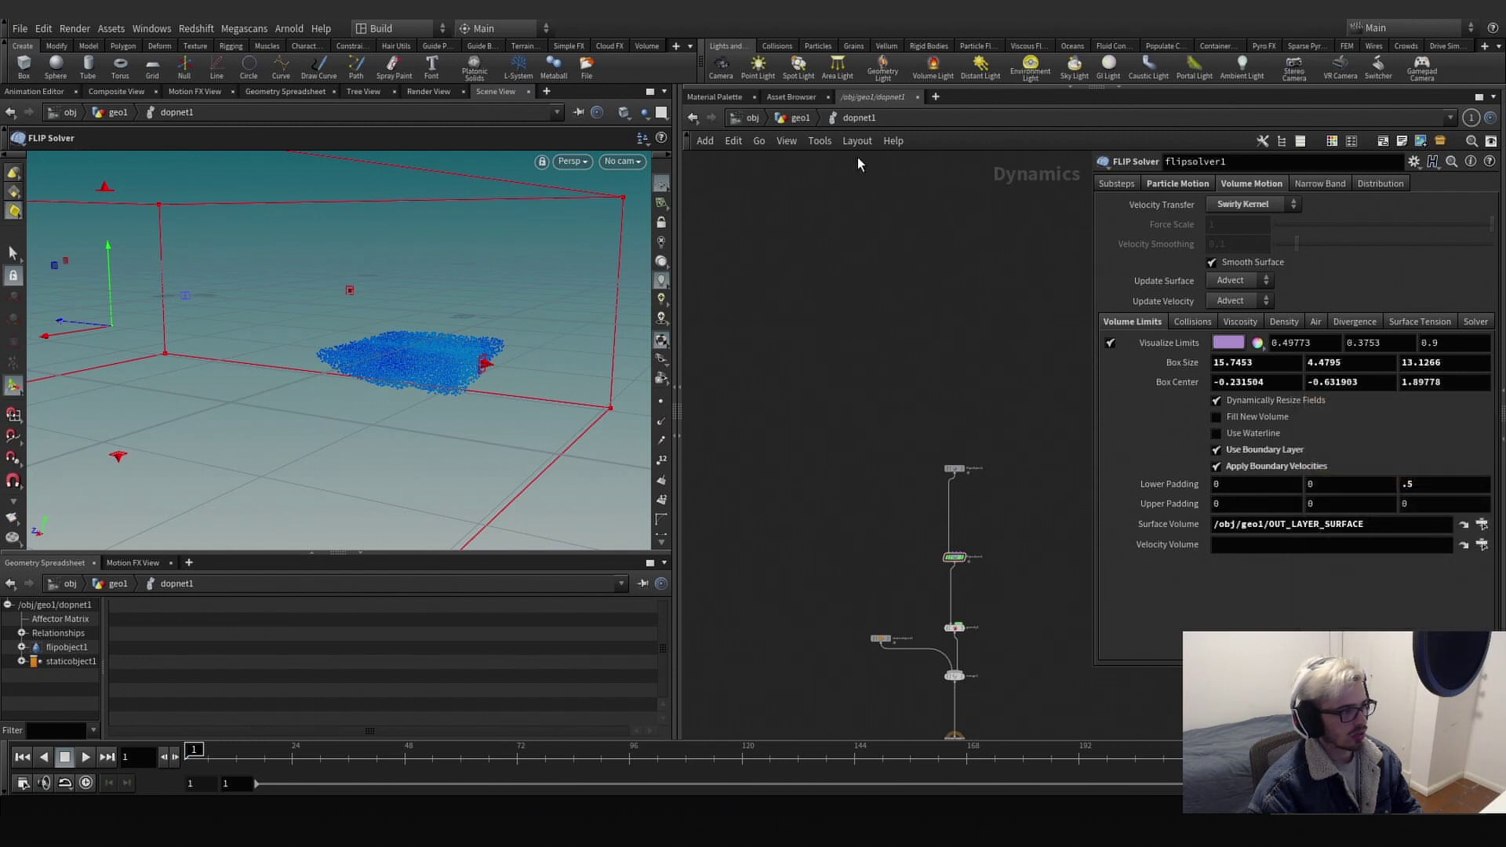
Return to geo1 and rename the null below the Volume Rasterize Attributes node OUT_LAYER_V.
click(793, 118)
middle_drag(1278, 545, 1022, 508)
scroll(1022, 507, up, 3)
click(1139, 492)
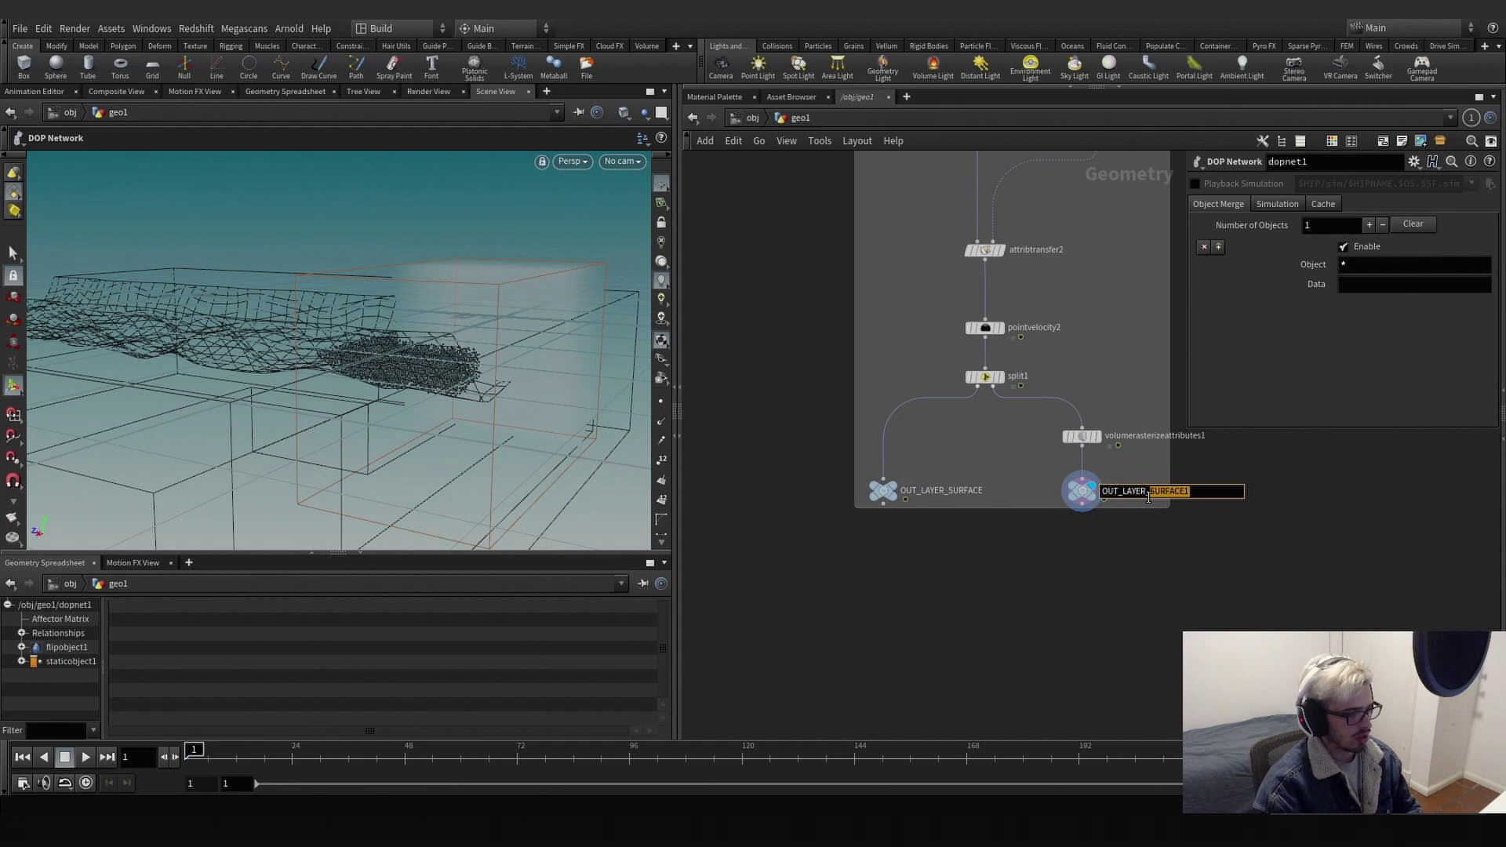
text(V)
key(Return)
Go back into dopnet1 and open the operator chooser for the FLIP Solver's boundary volume inputs.
scroll(1094, 591, down, 3)
middle_drag(1093, 591, 1488, 605)
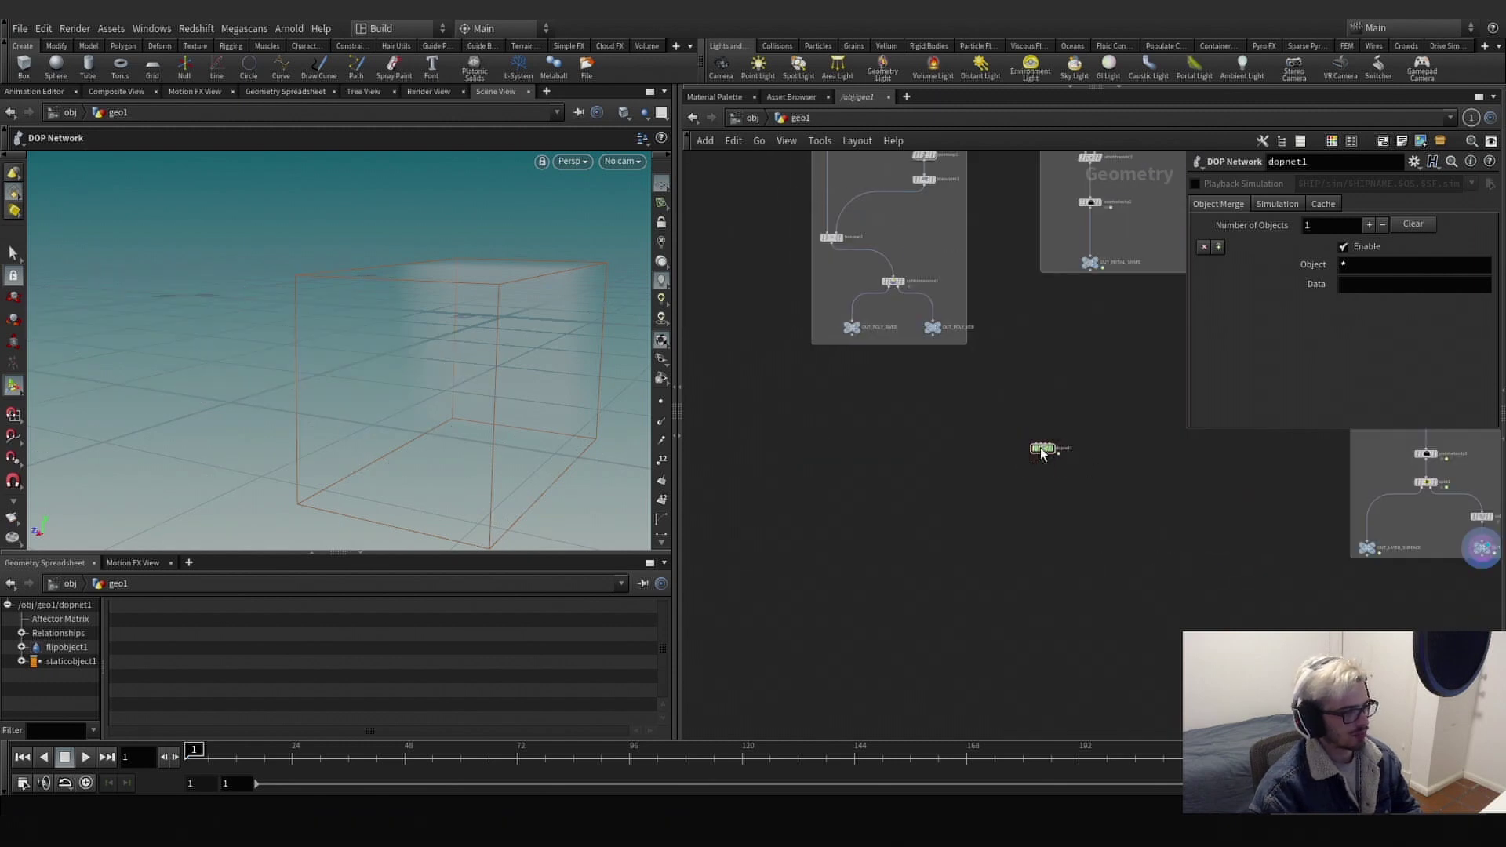
double_click(1049, 454)
click(1481, 526)
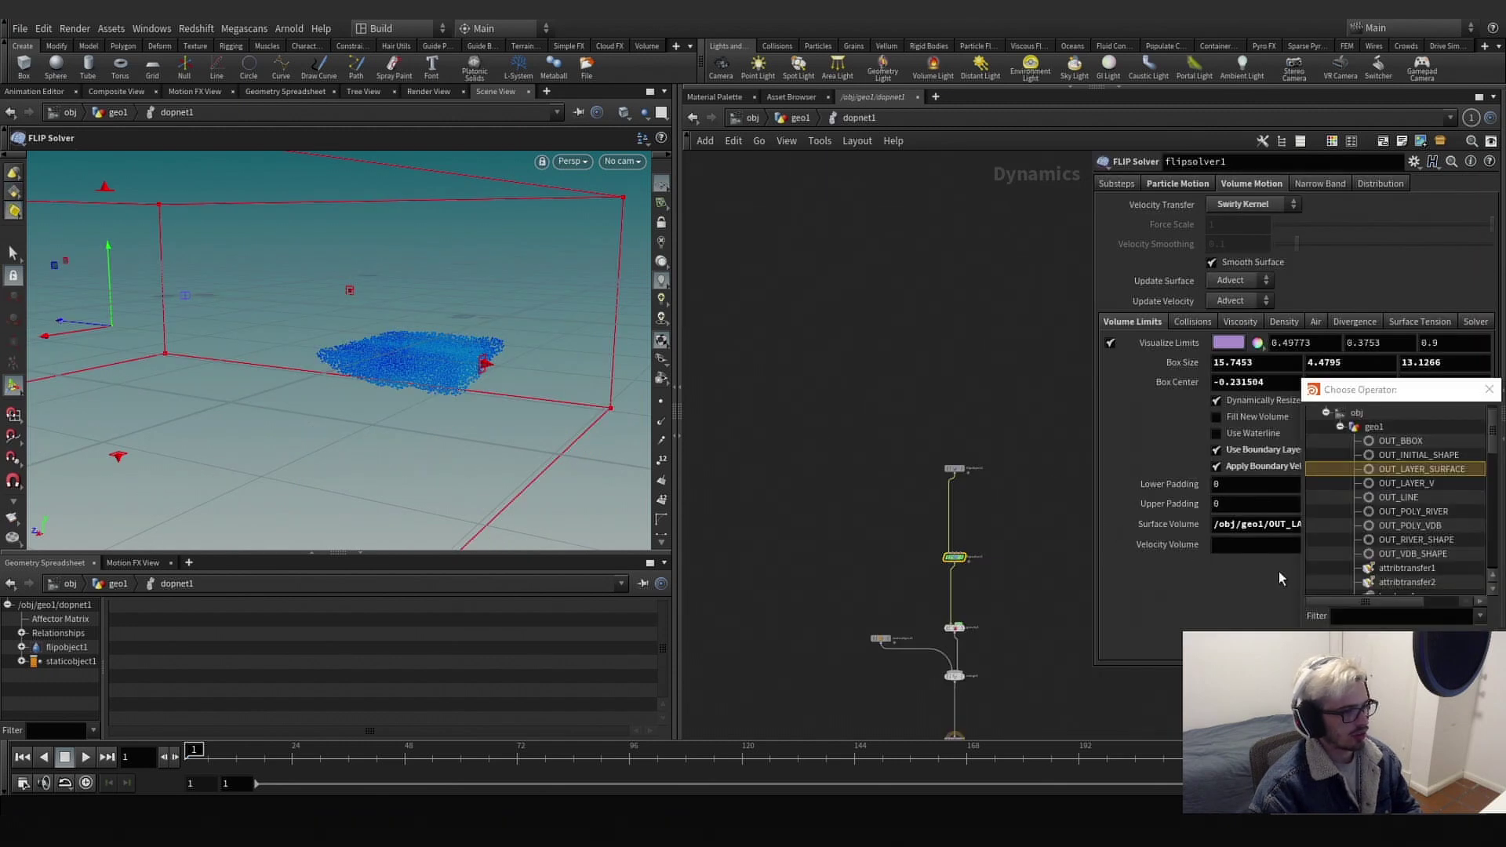
Set the FLIP solver's velocity volume to /obj/geo1/OUT_LAYER_V.
click(1486, 392)
click(1482, 545)
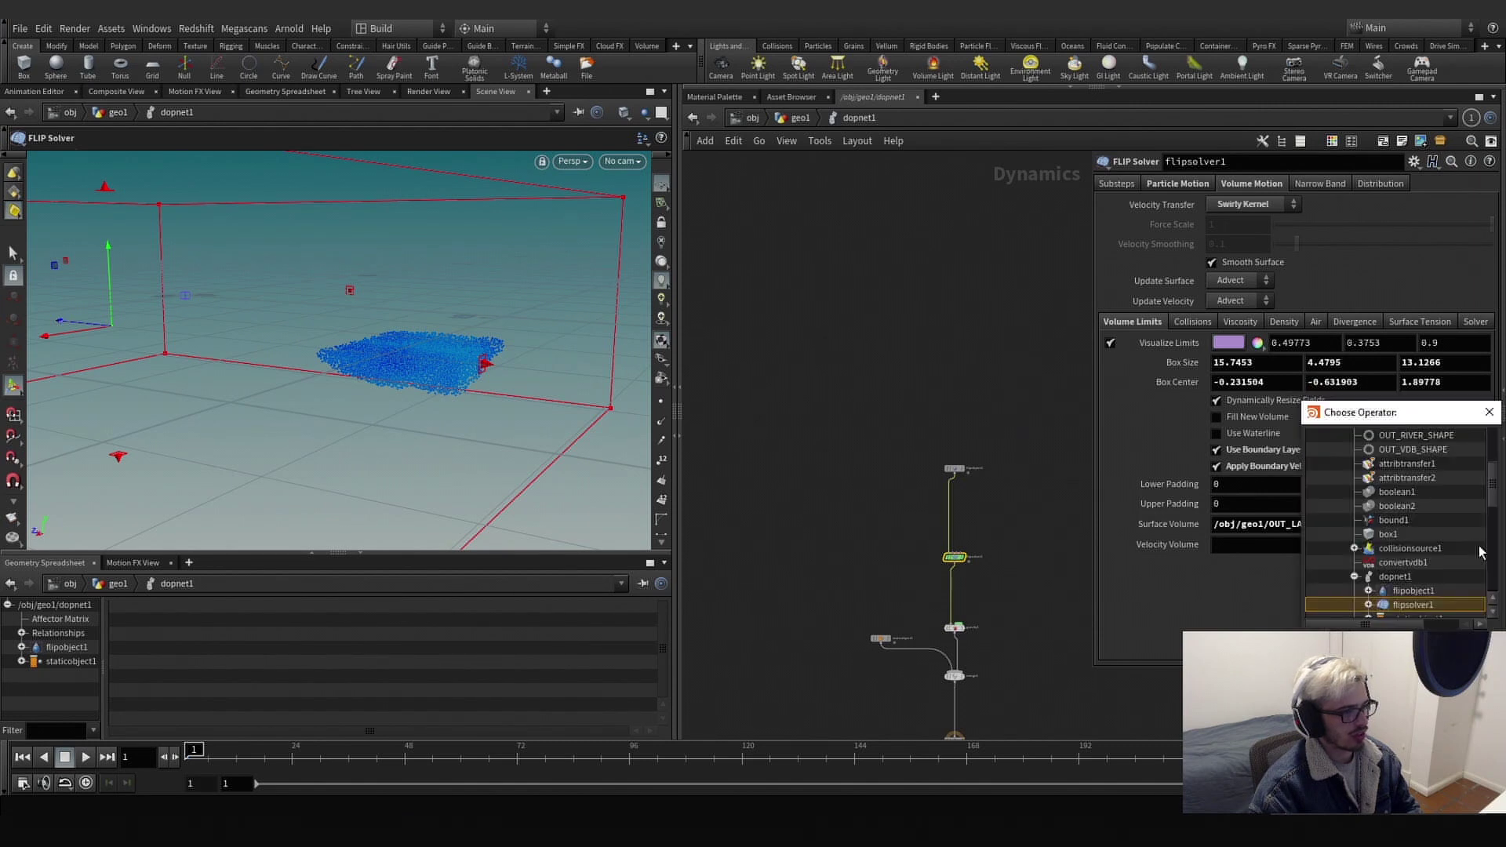
scroll(1412, 557, up, 3)
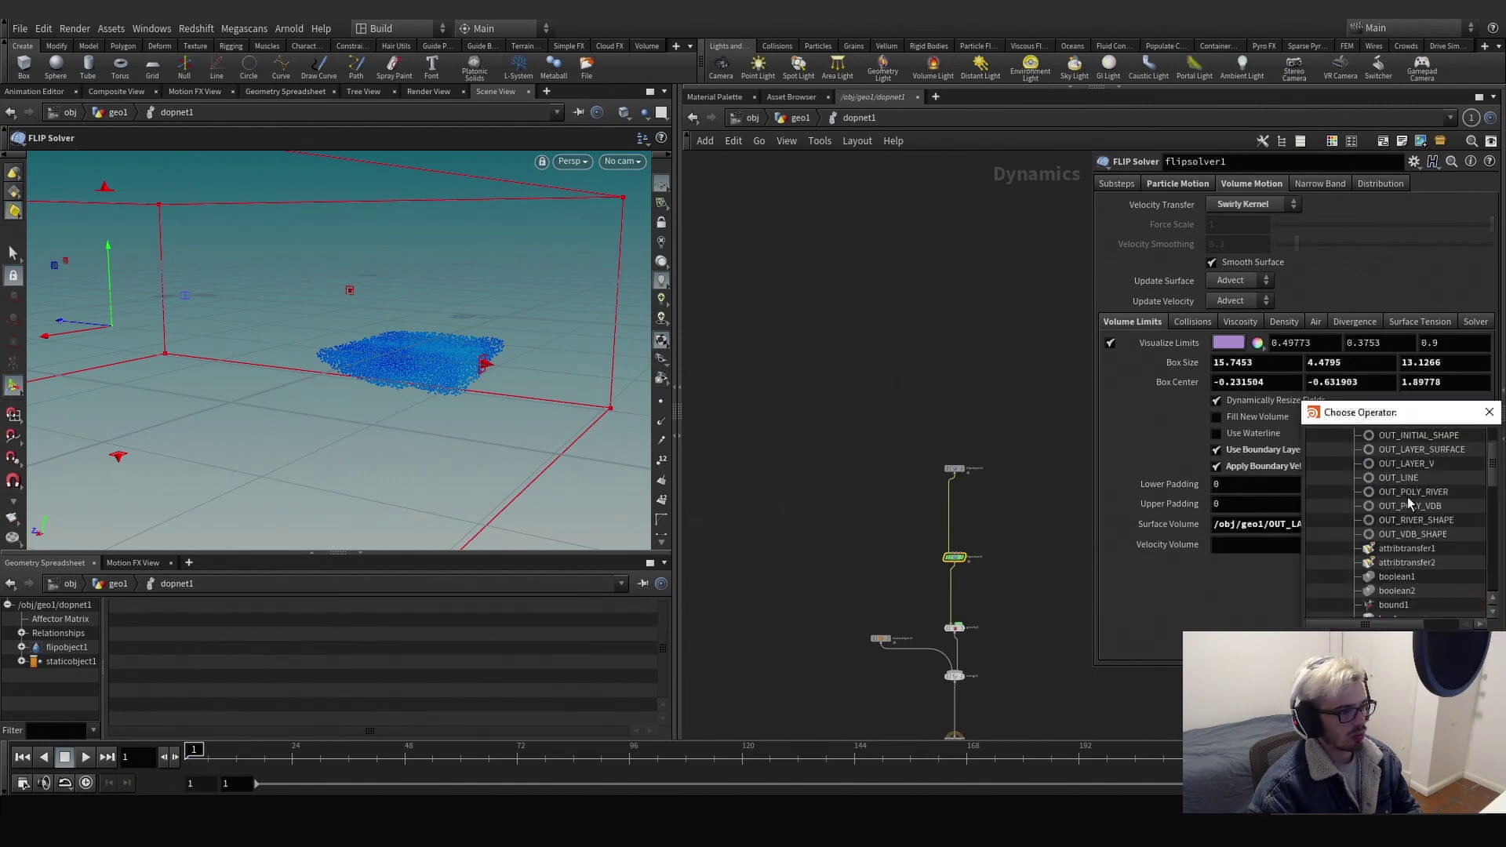
double_click(1405, 520)
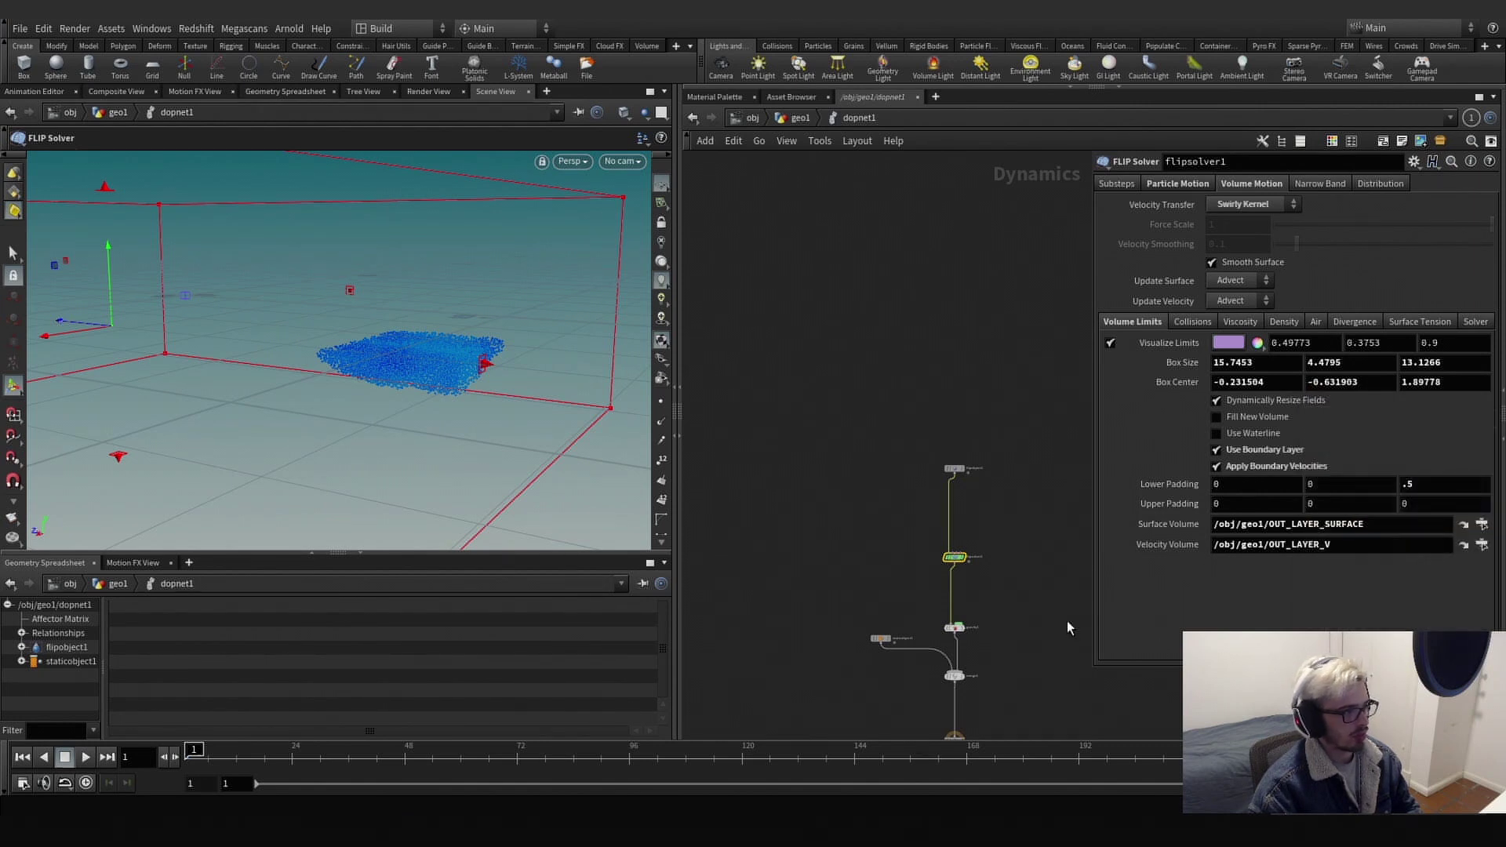
Play the simulation in perspective and top view to check the boundary flow, then return to frame 1.
click(84, 758)
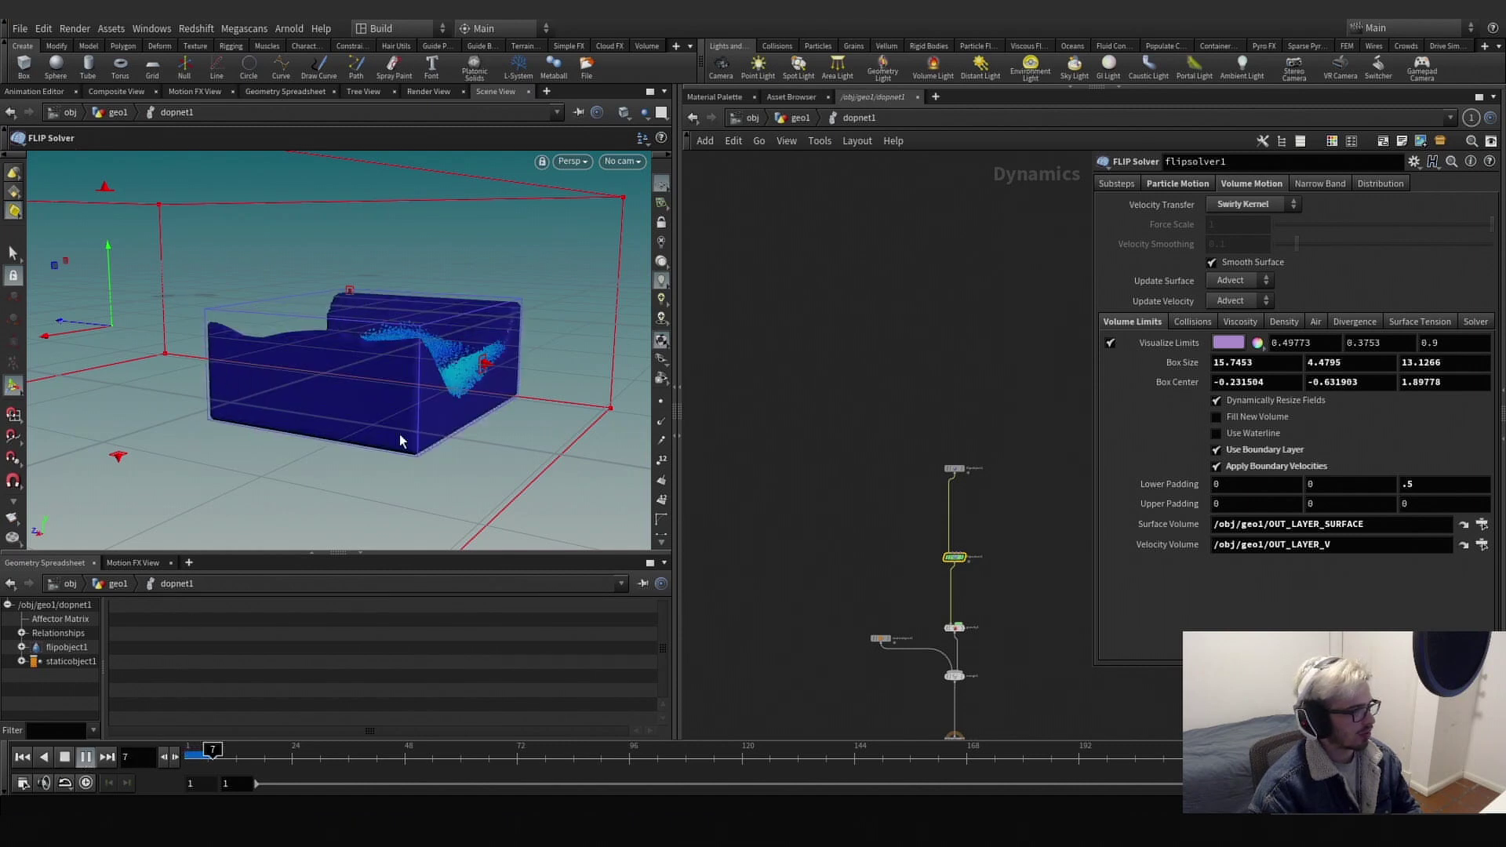
key(ctrl+z)
click(84, 758)
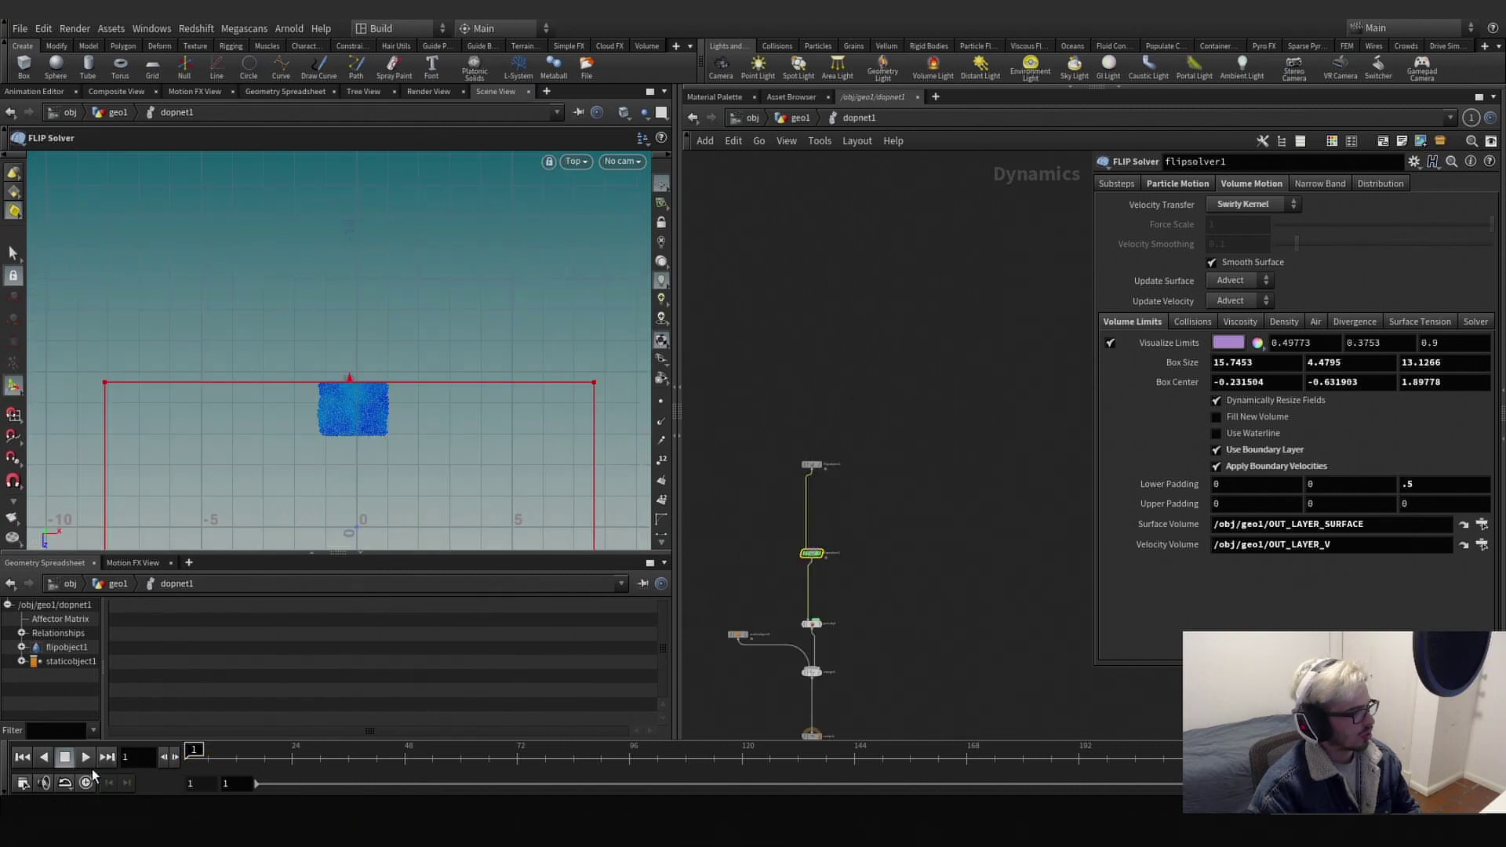
key(Escape)
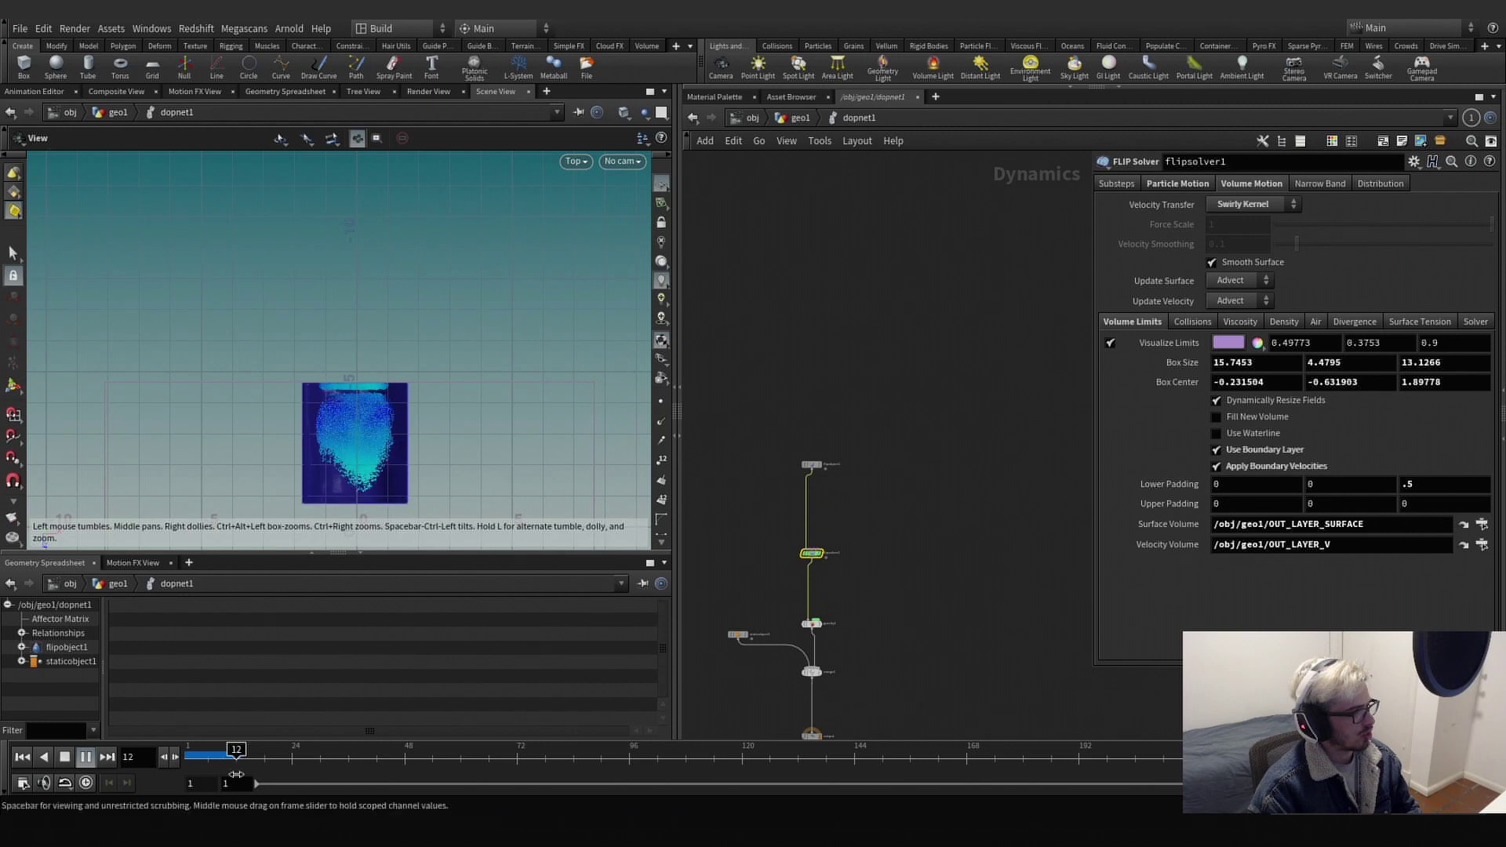
key(Return)
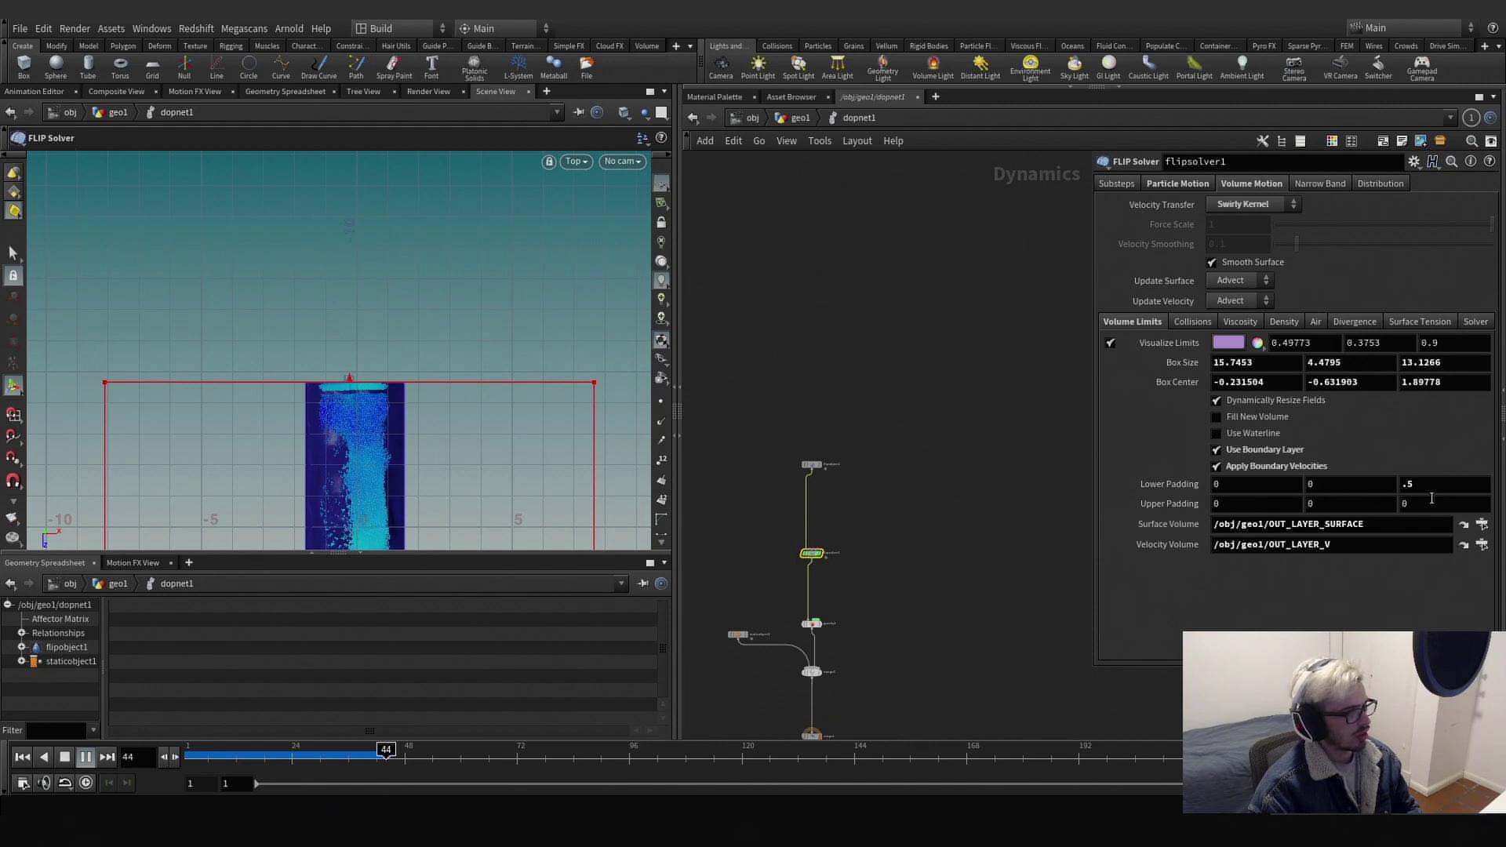
drag(299, 757, 152, 757)
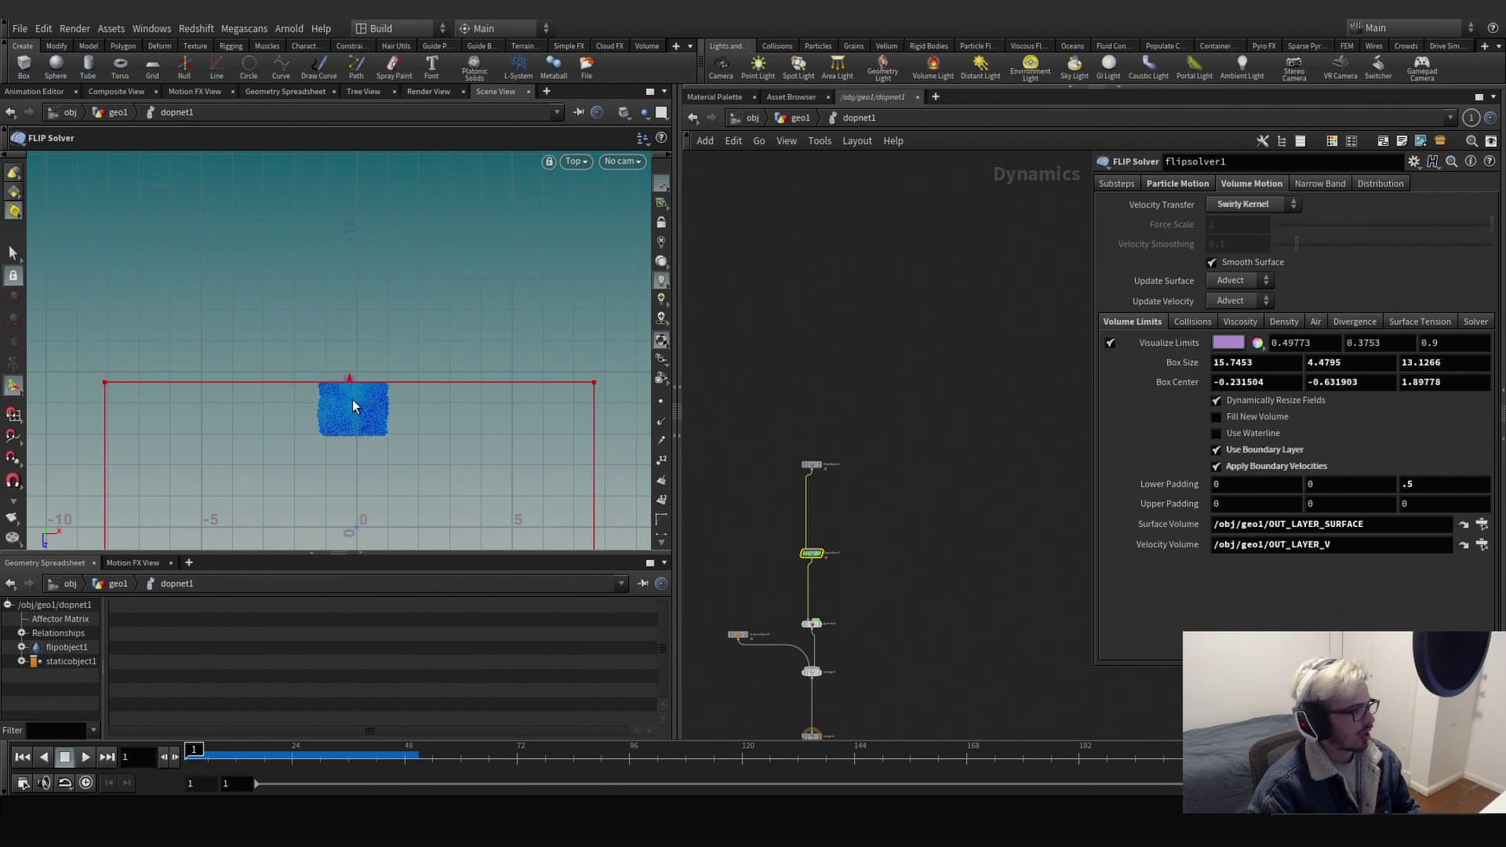
Extend the volume limits box beyond the particles' upstream edge to a Z size of about 13.58 and replay the simulation.
drag(349, 383, 350, 374)
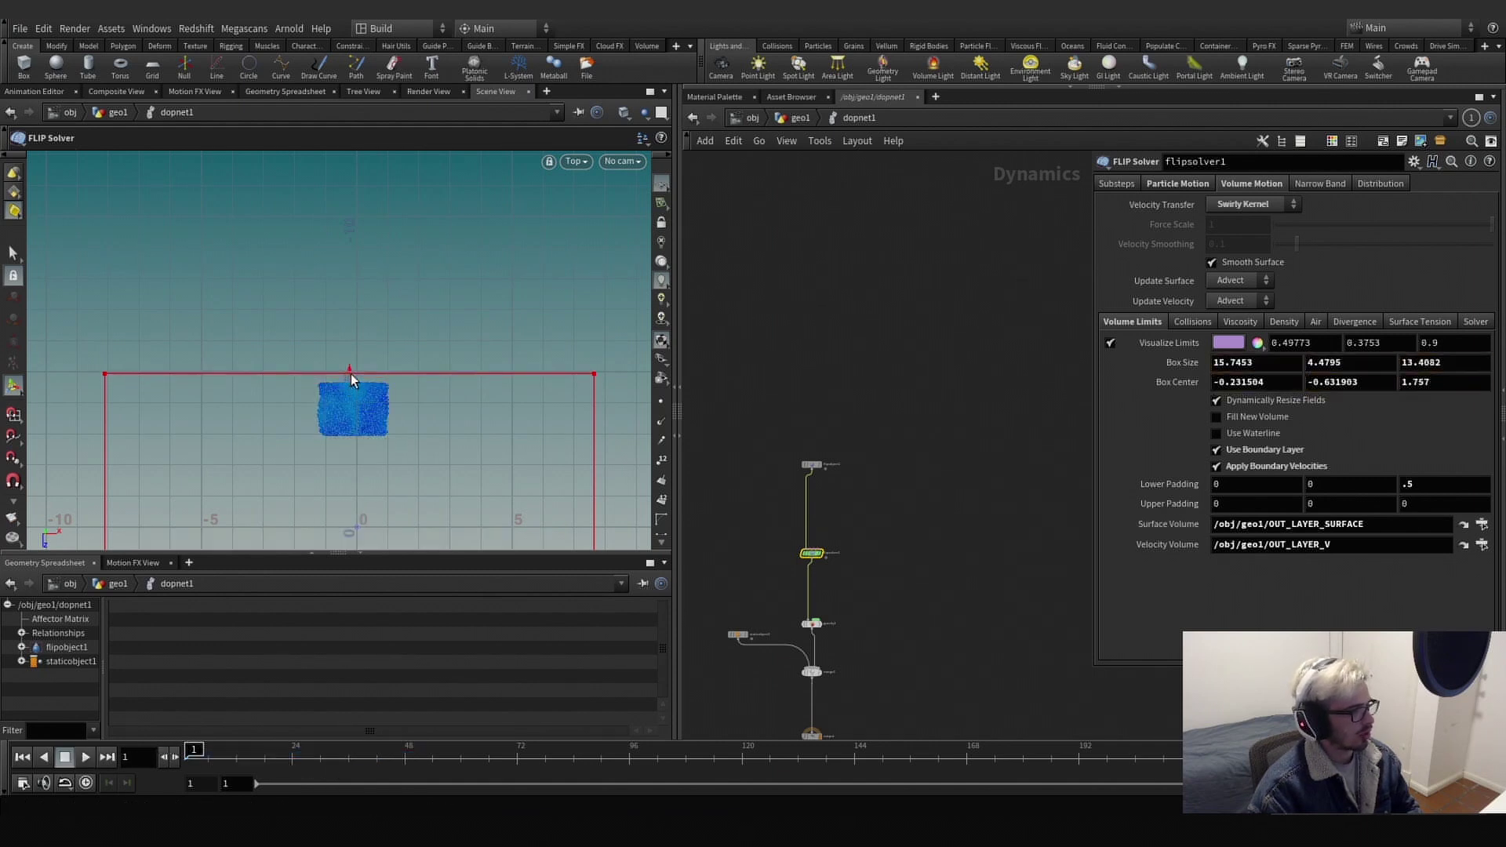
click(86, 757)
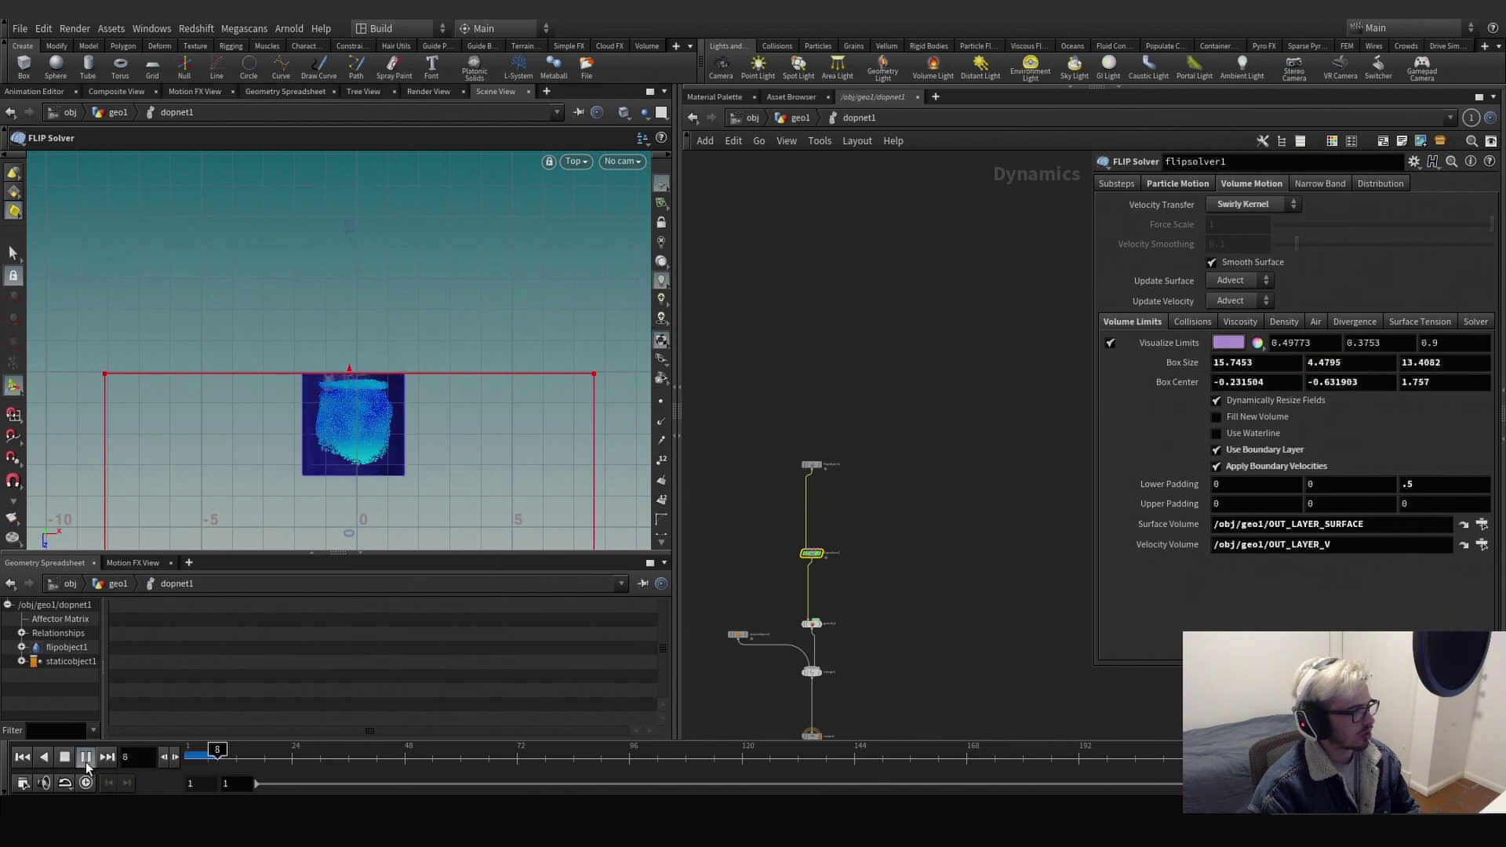
drag(350, 374, 350, 368)
drag(202, 760, 182, 762)
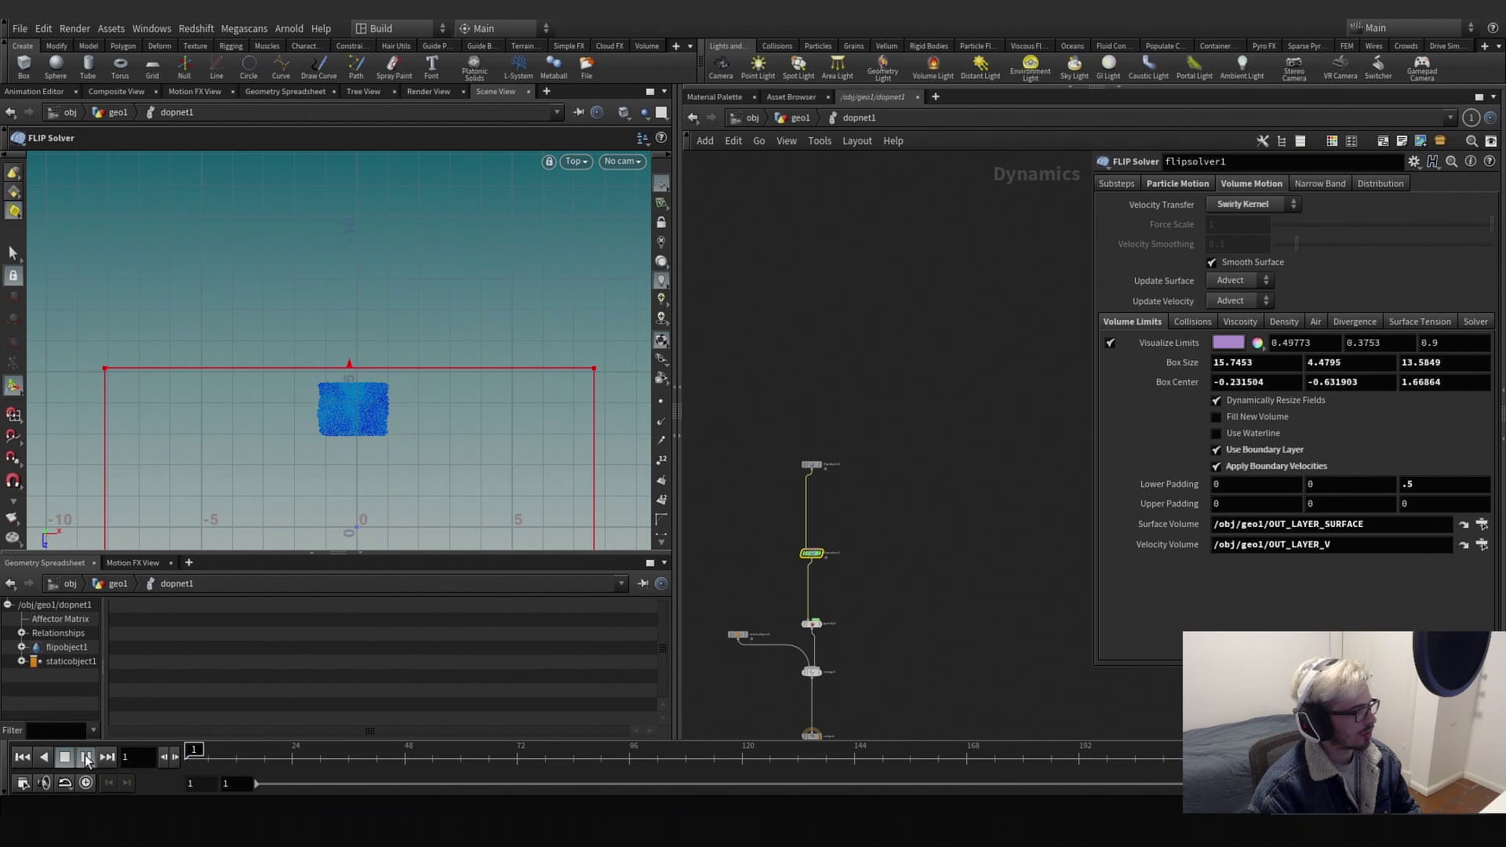
click(86, 757)
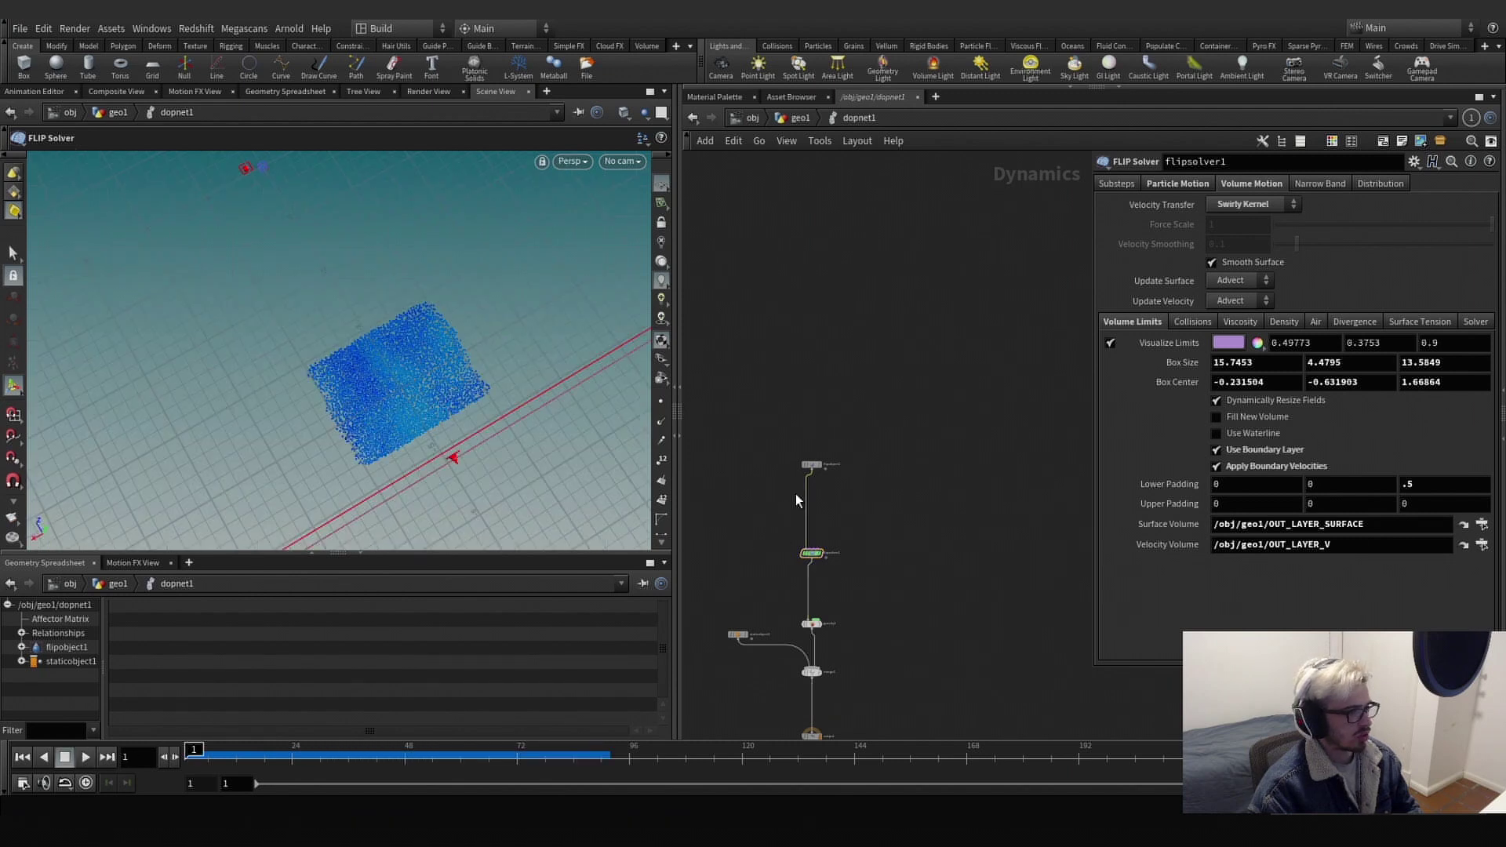
Set the FLIP object's particle separation to 0.025, replay the simulation and stop on frame 17.
click(812, 464)
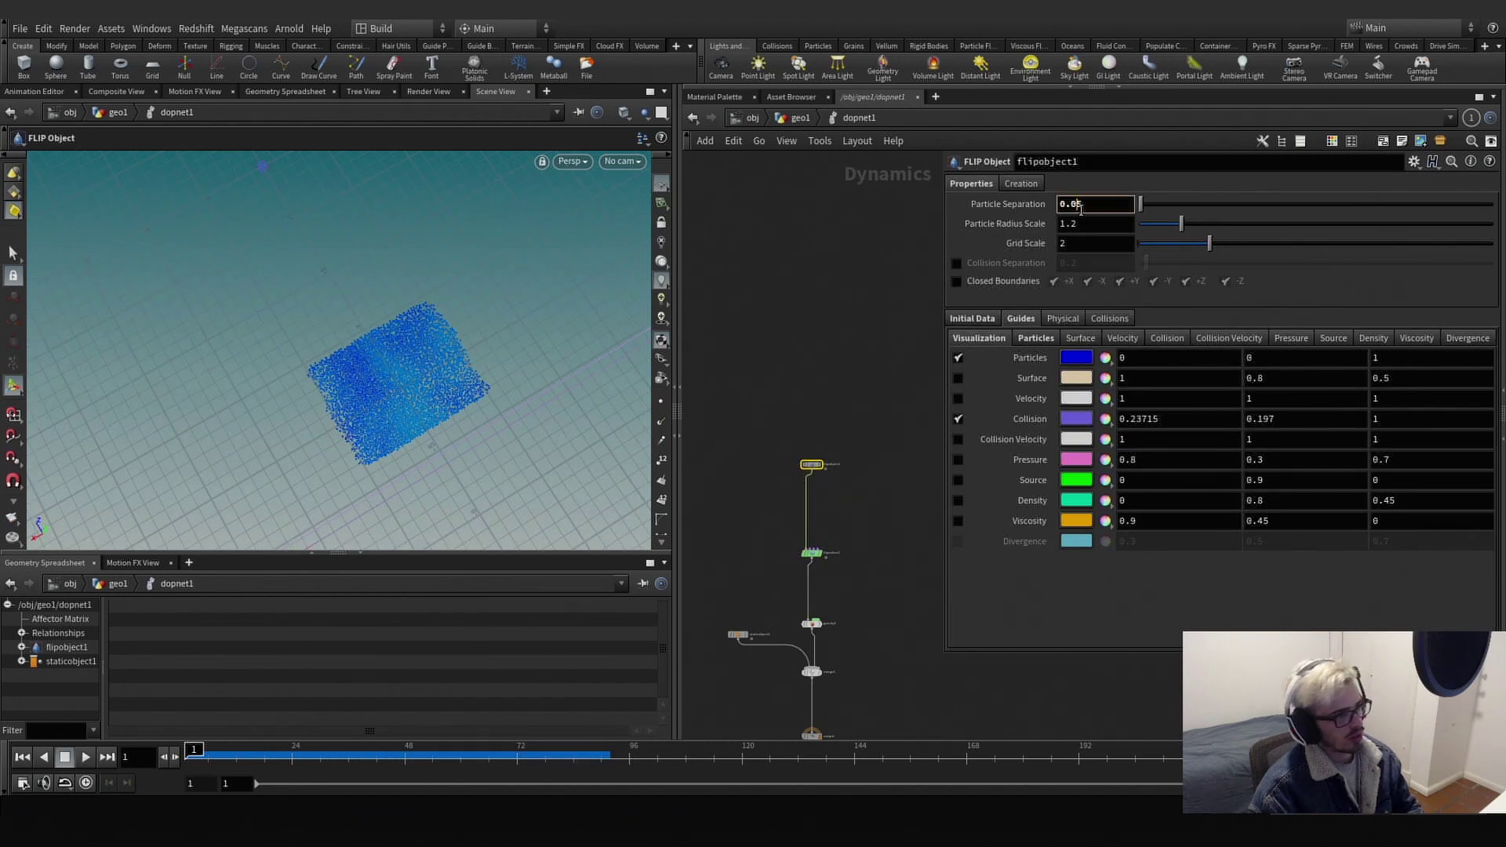
click(822, 324)
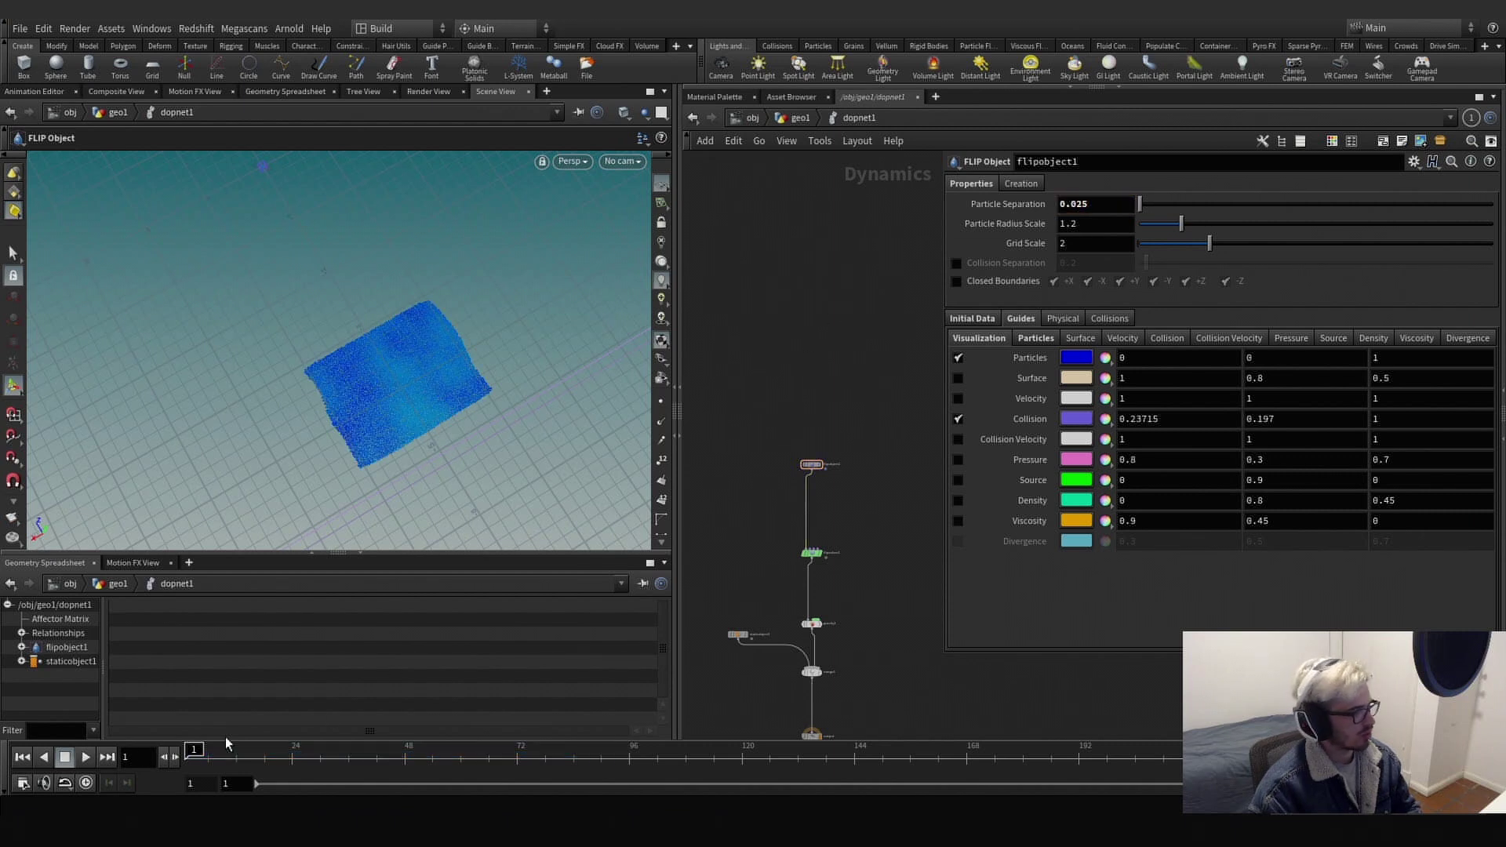
click(84, 756)
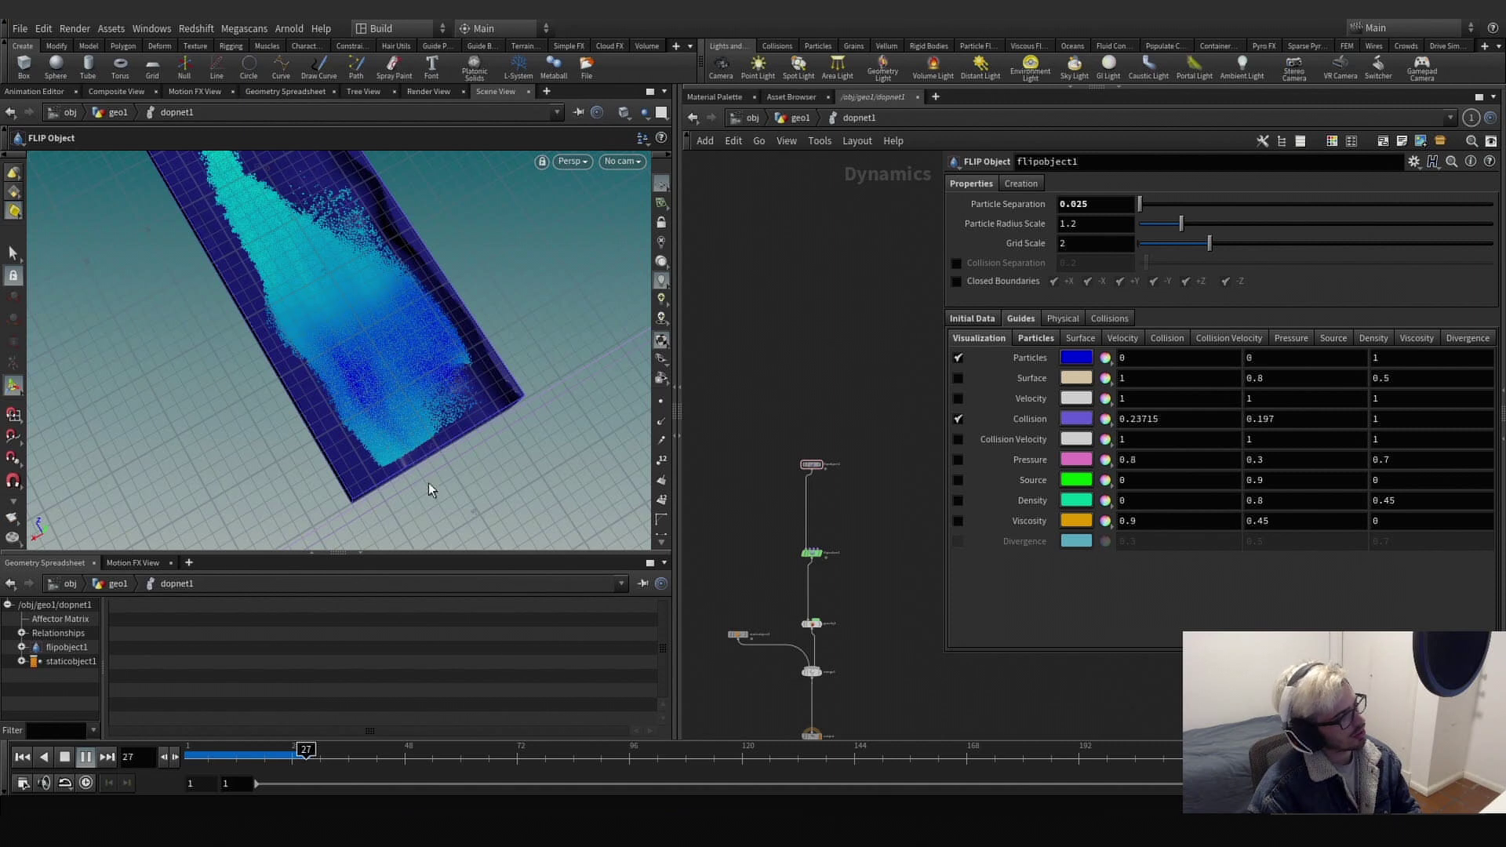
click(262, 751)
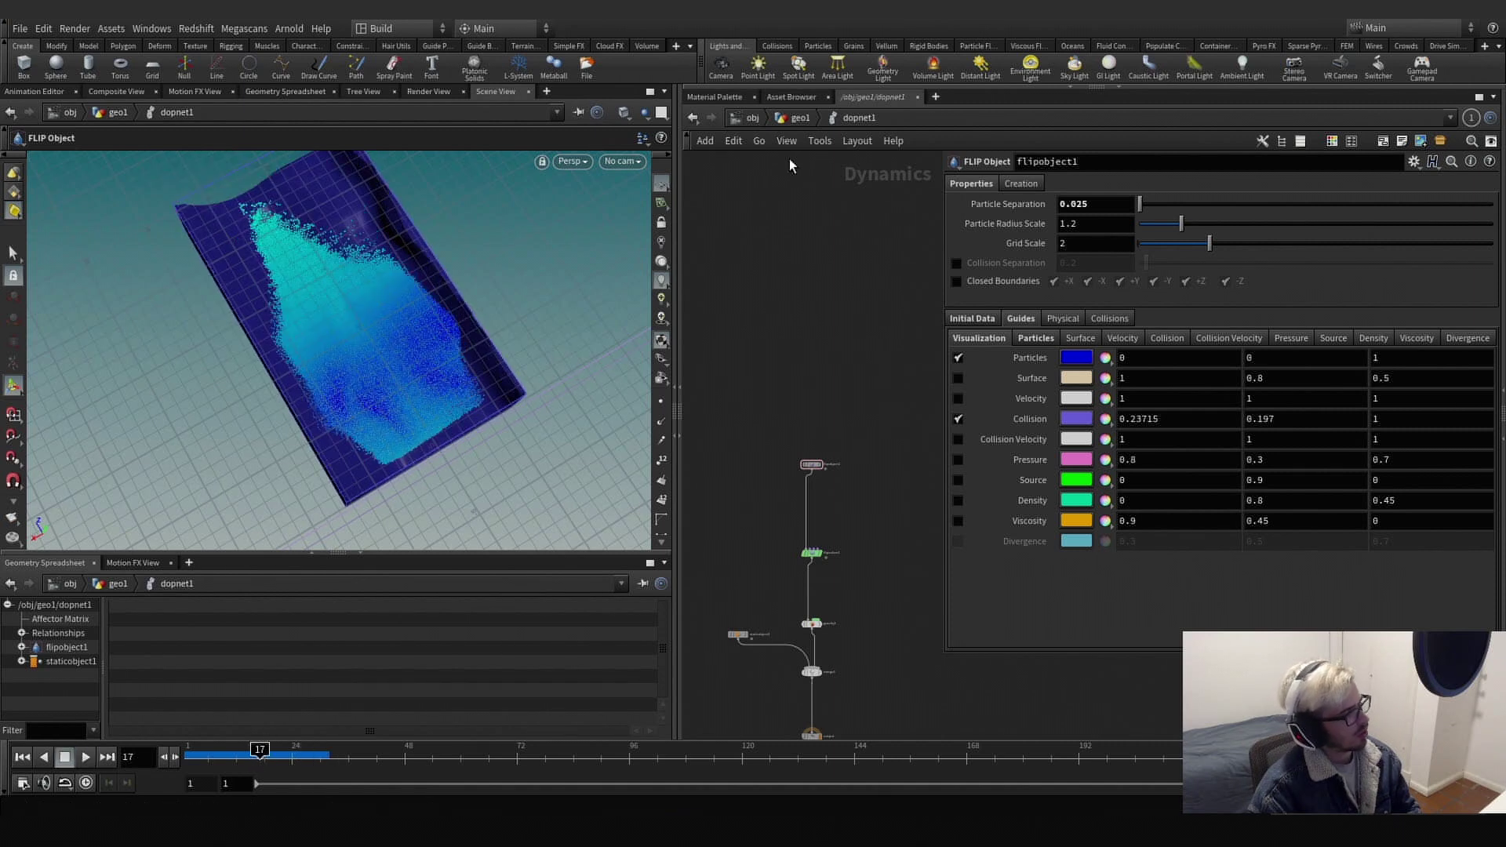
Return to the geo1 network and display the OUT_LAYER_SURFACE null to inspect the boundary layer surface.
click(794, 121)
scroll(925, 479, down, 2)
middle_drag(1324, 499, 1057, 538)
scroll(1038, 543, up, 2)
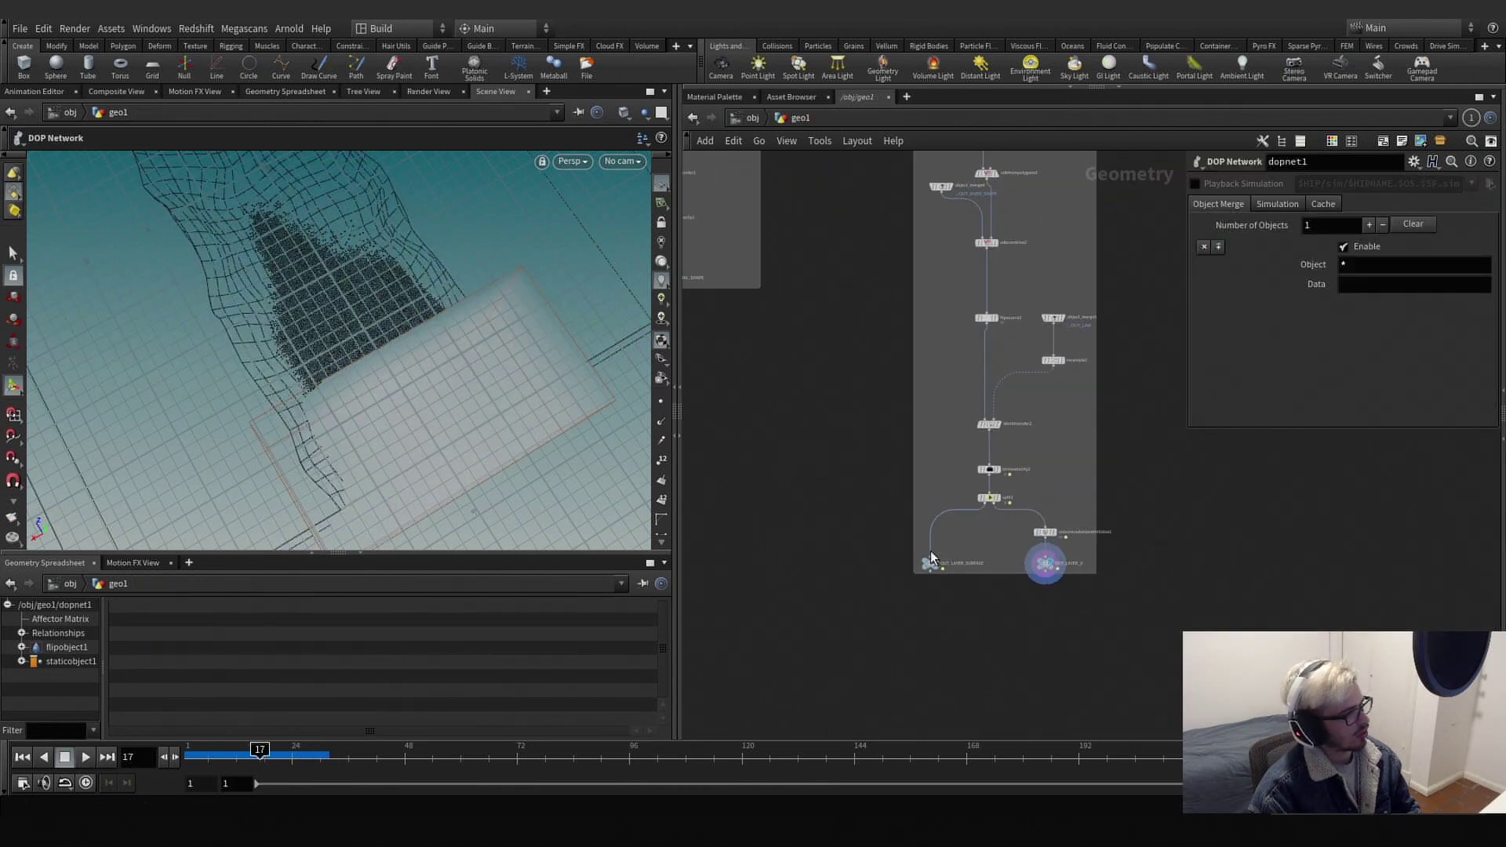
mouse_move(937, 564)
key(r)
click(939, 567)
click(939, 567)
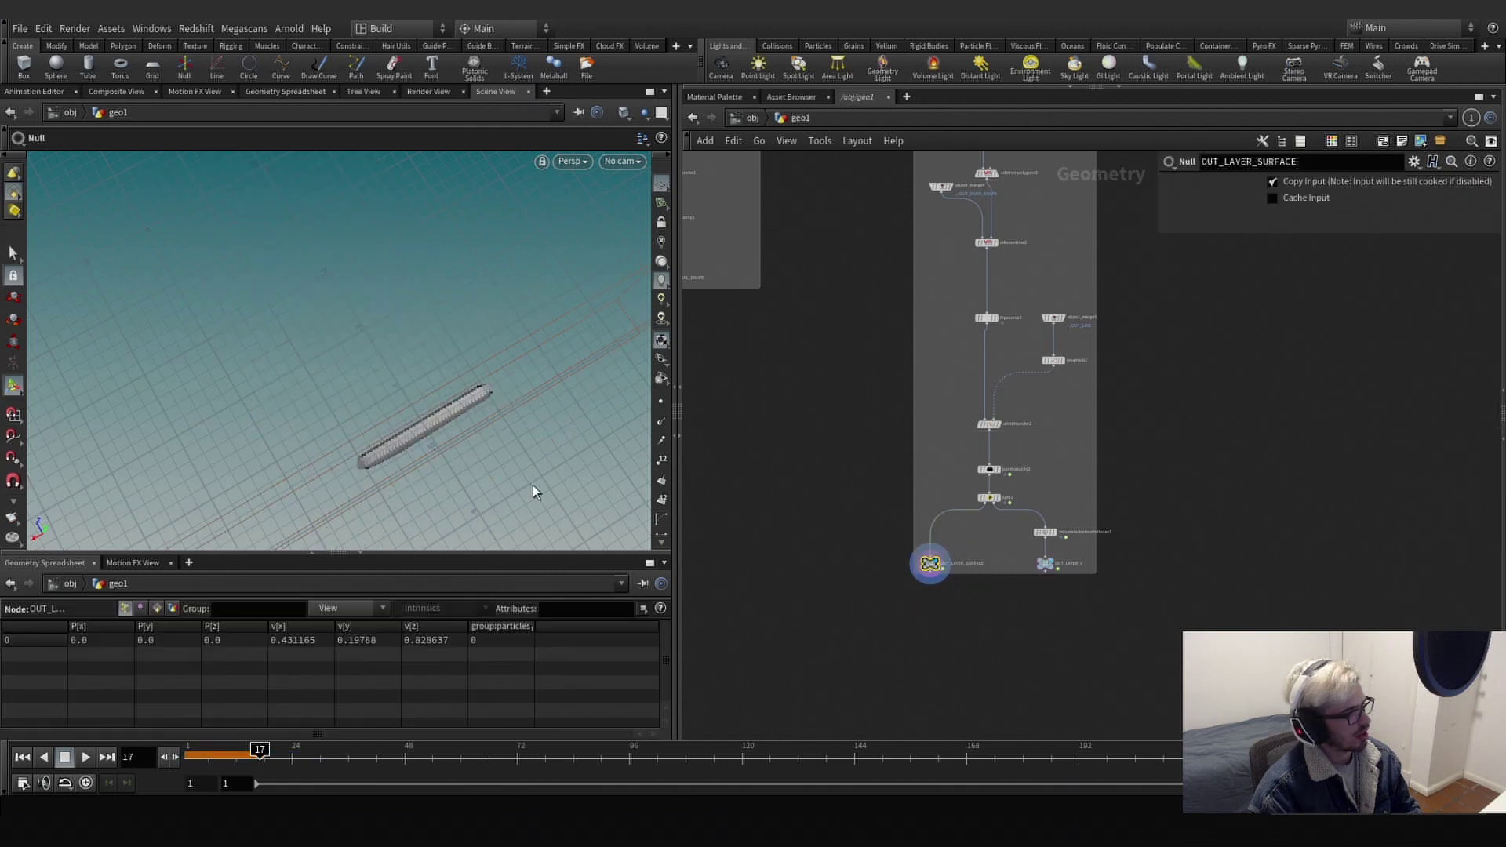
alt+drag(534, 495, 476, 304)
Negate the bound1 node's Z lower padding expression so it reads -ch("../dopnet1/flipsolver1/boundary_lowerpaddingz").
middle_drag(905, 433, 901, 577)
middle_drag(1017, 387, 992, 587)
middle_drag(1007, 469, 983, 367)
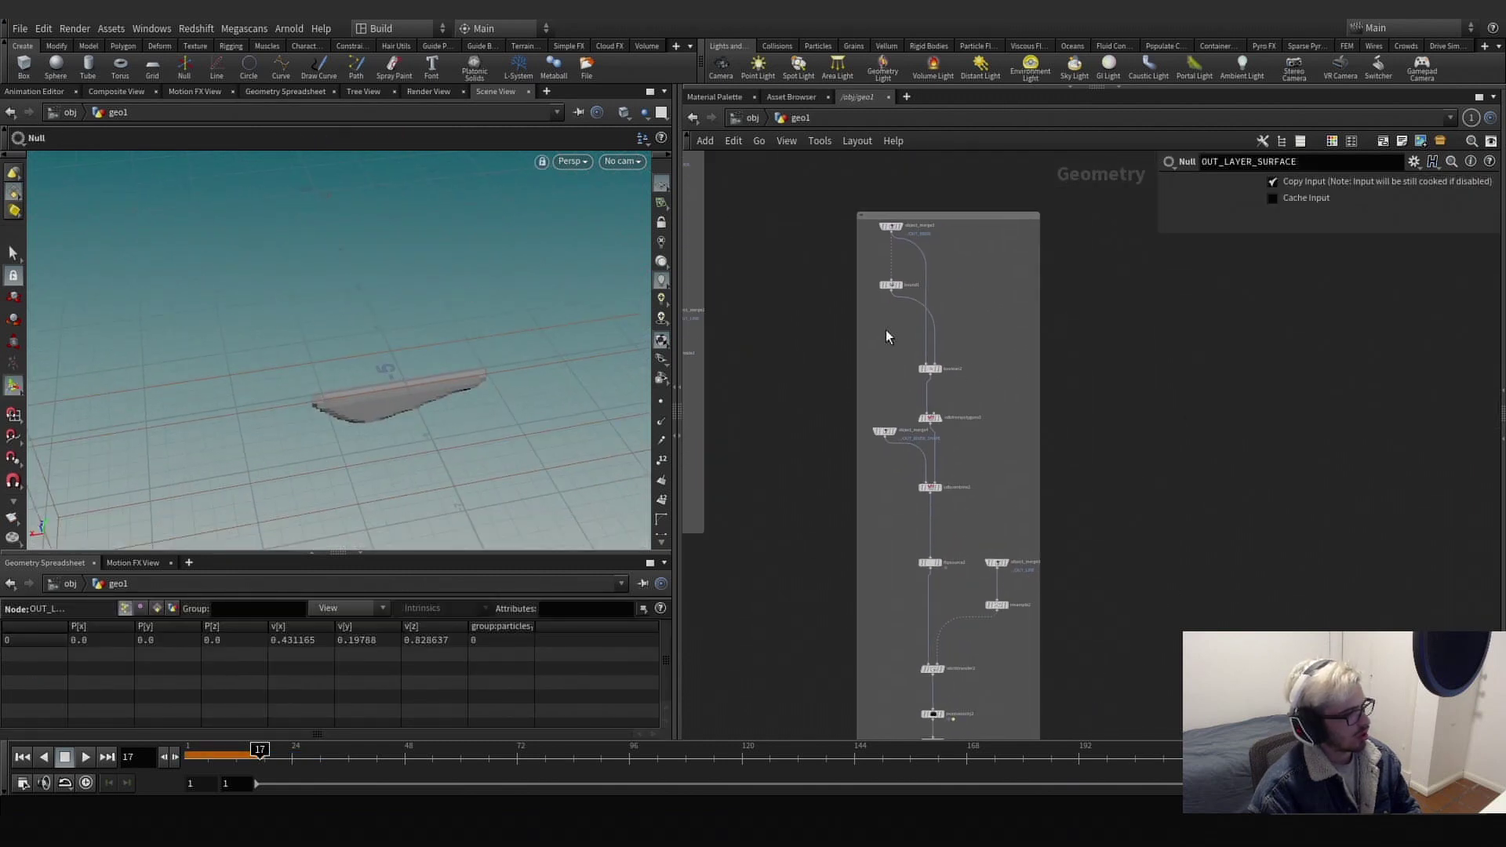
click(892, 285)
click(1405, 365)
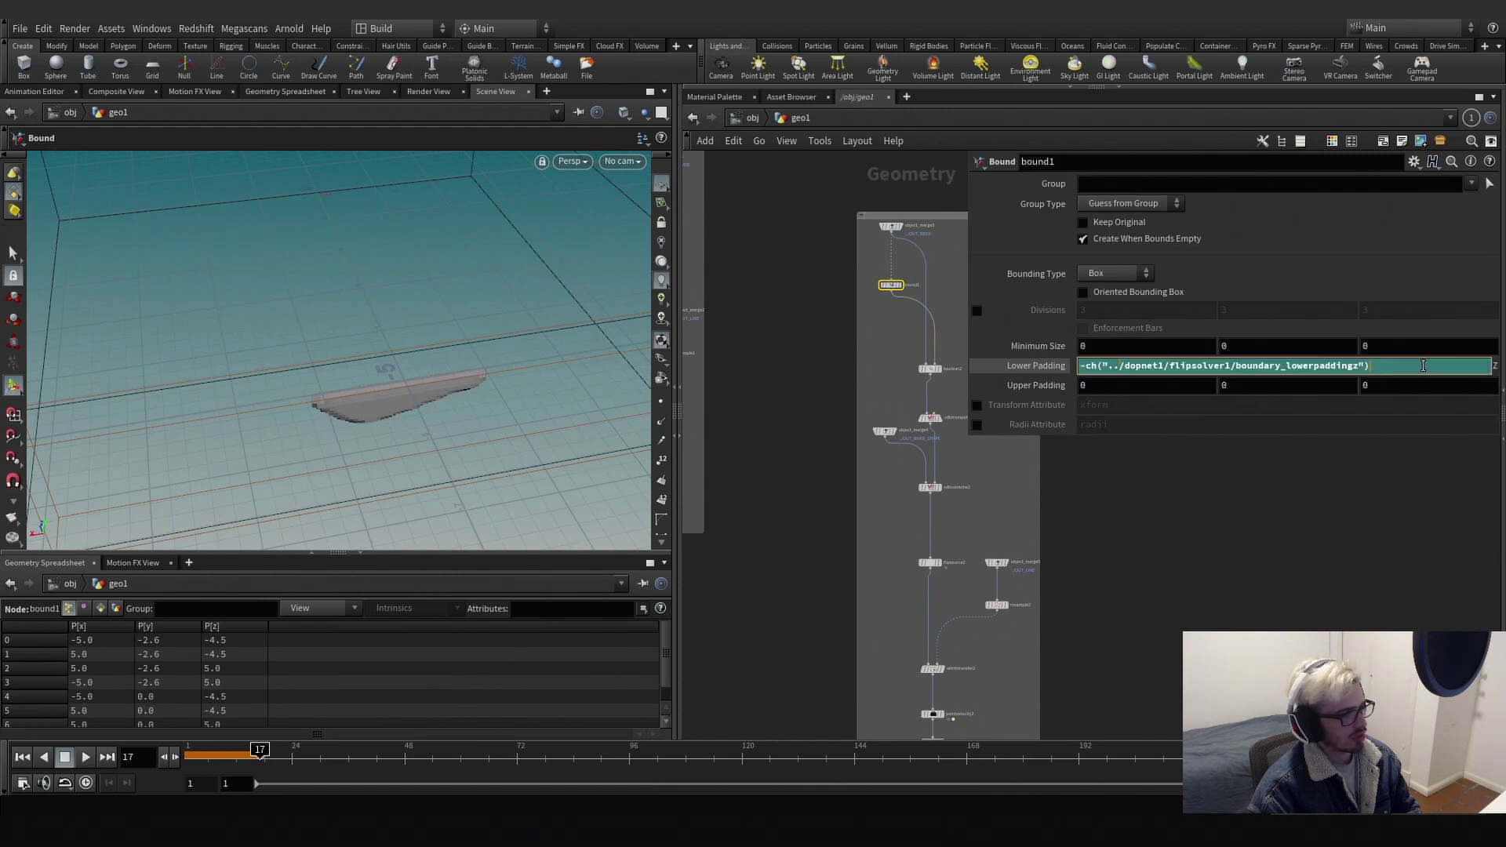
key(Return)
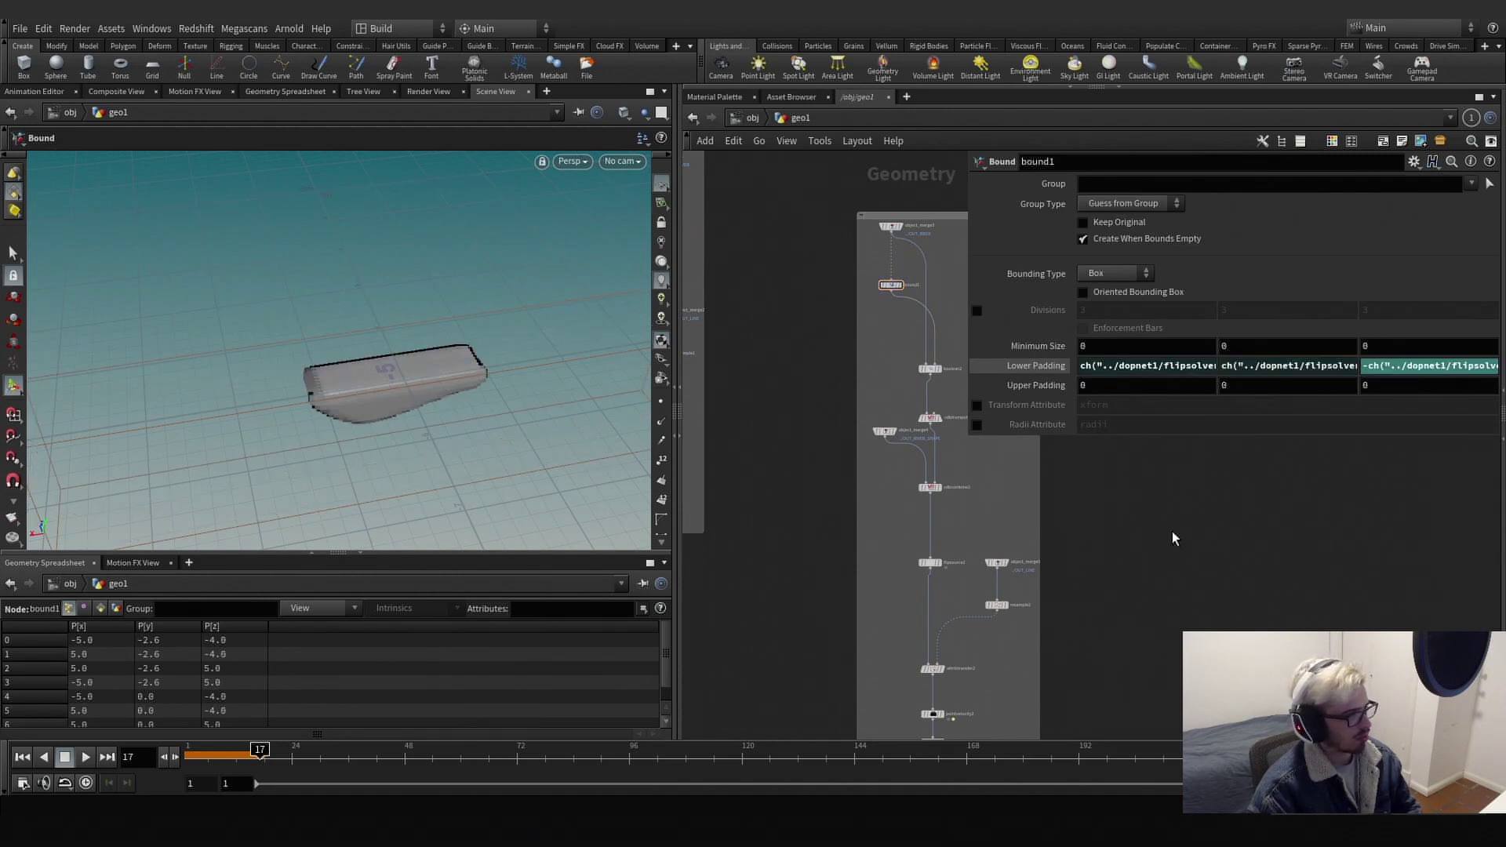
key(Escape)
drag(456, 384, 535, 402)
Reopen dopnet1 and replay the simulation from frame 1 to check the corrected boundary layer, stopping on frame 39.
scroll(1052, 605, down, 2)
middle_drag(1052, 604, 1153, 417)
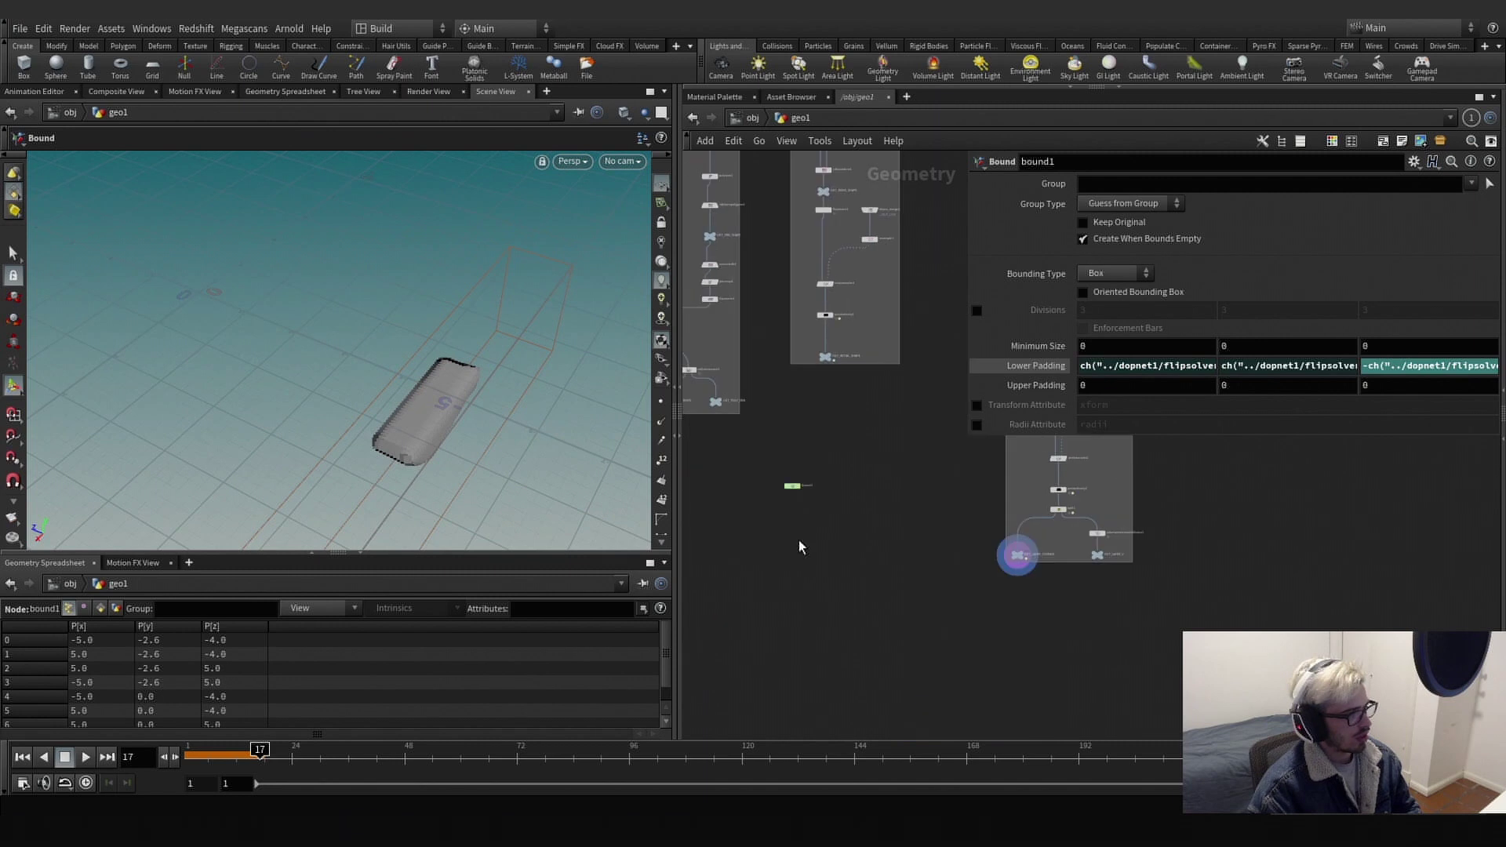
scroll(795, 489, up, 4)
double_click(787, 476)
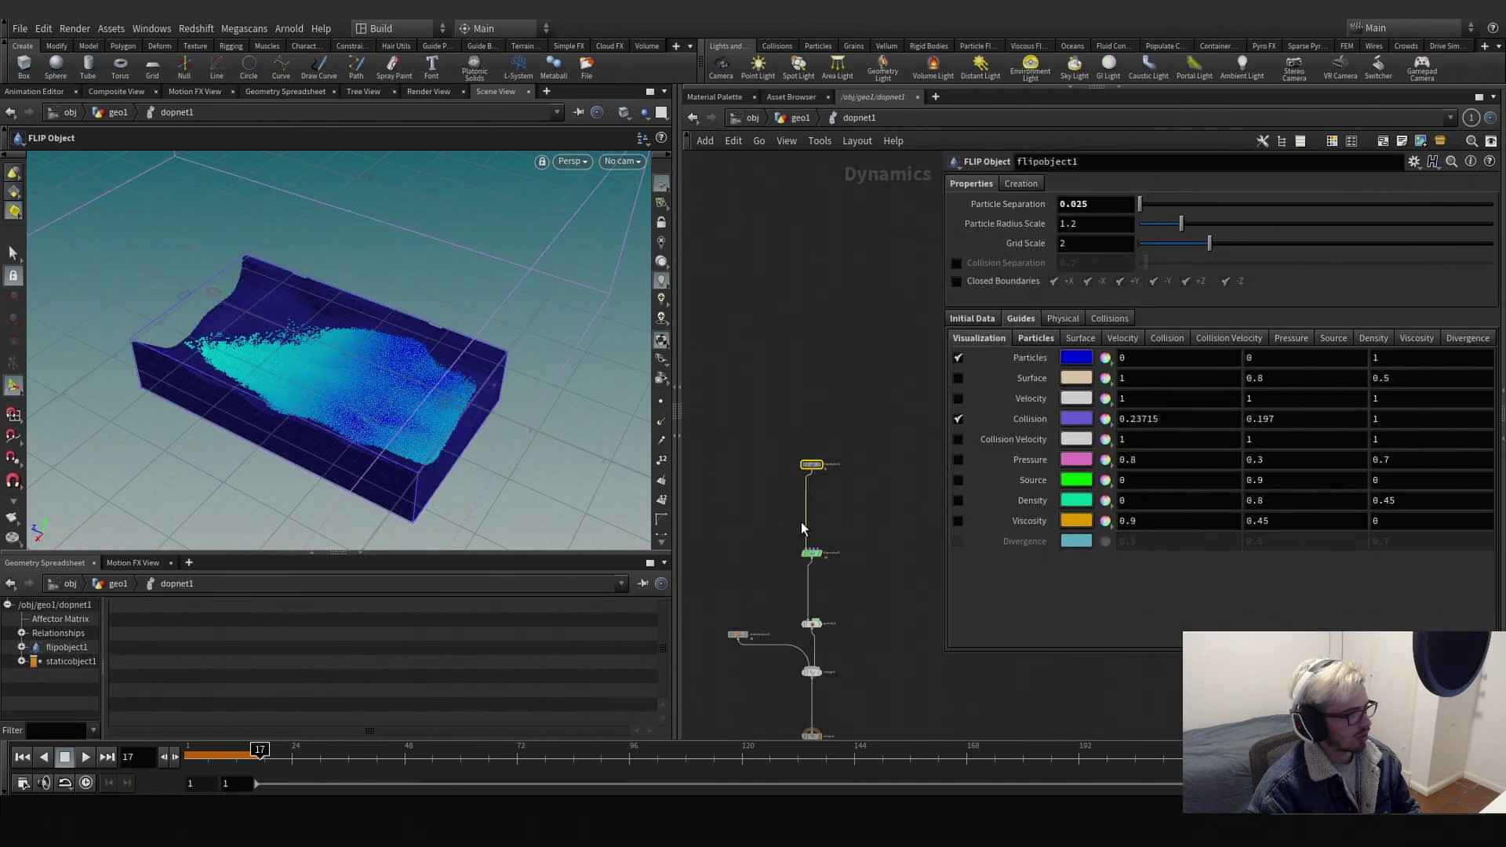
drag(249, 755, 190, 756)
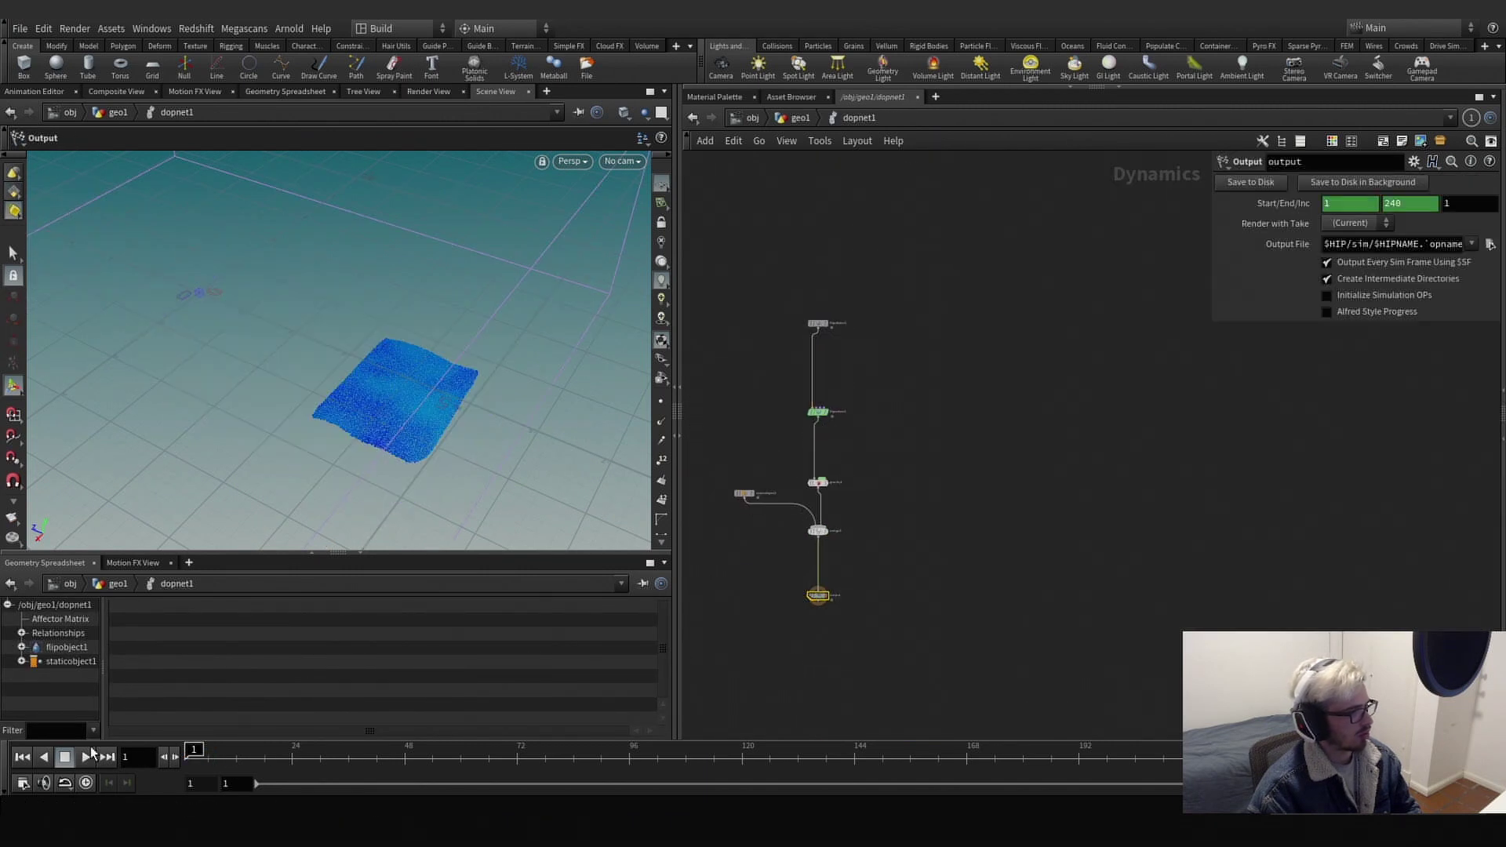
click(85, 760)
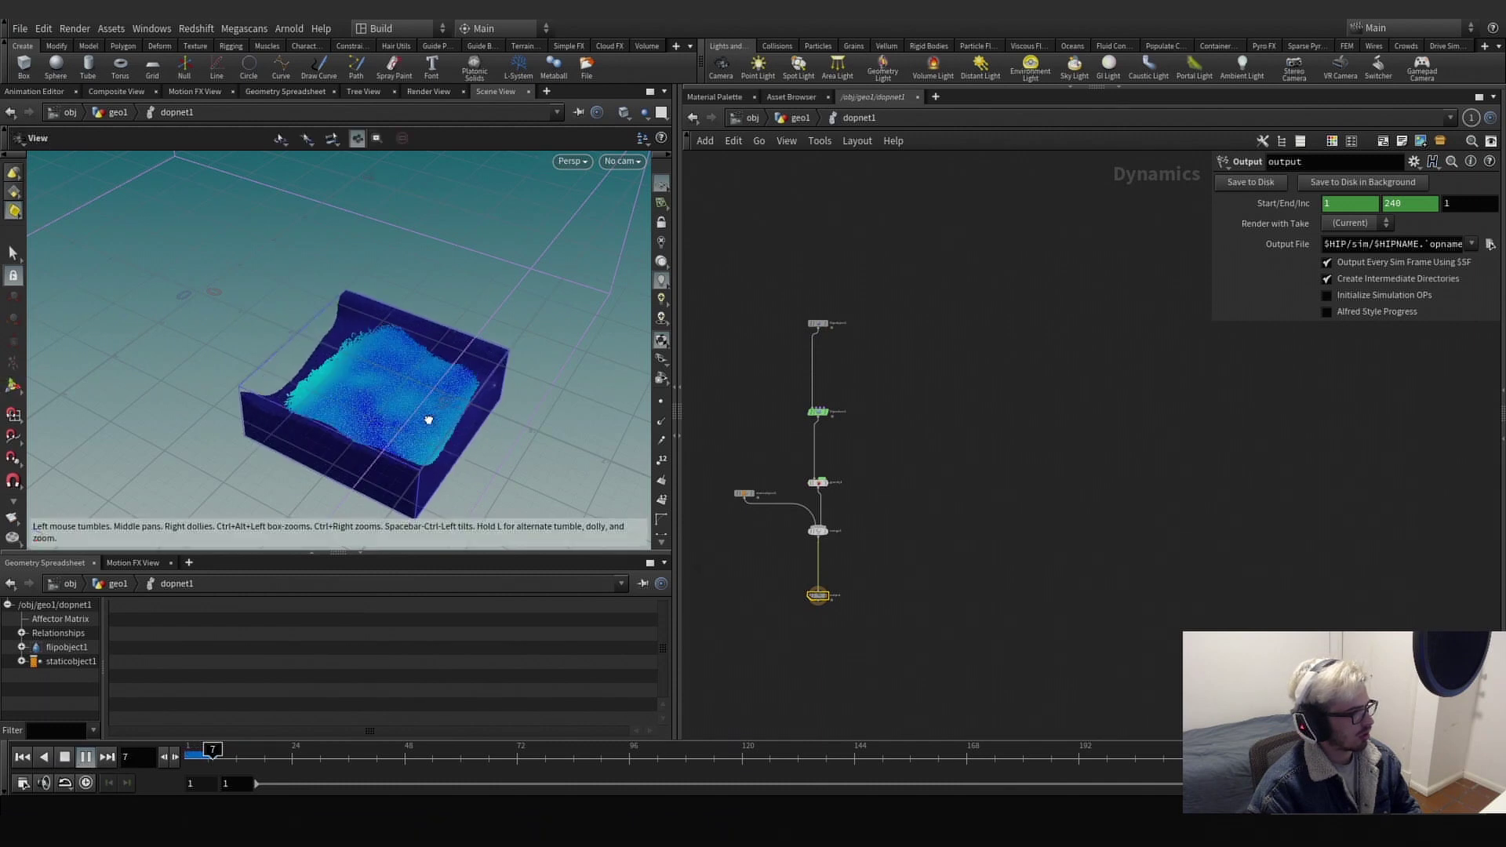
key(space+g)
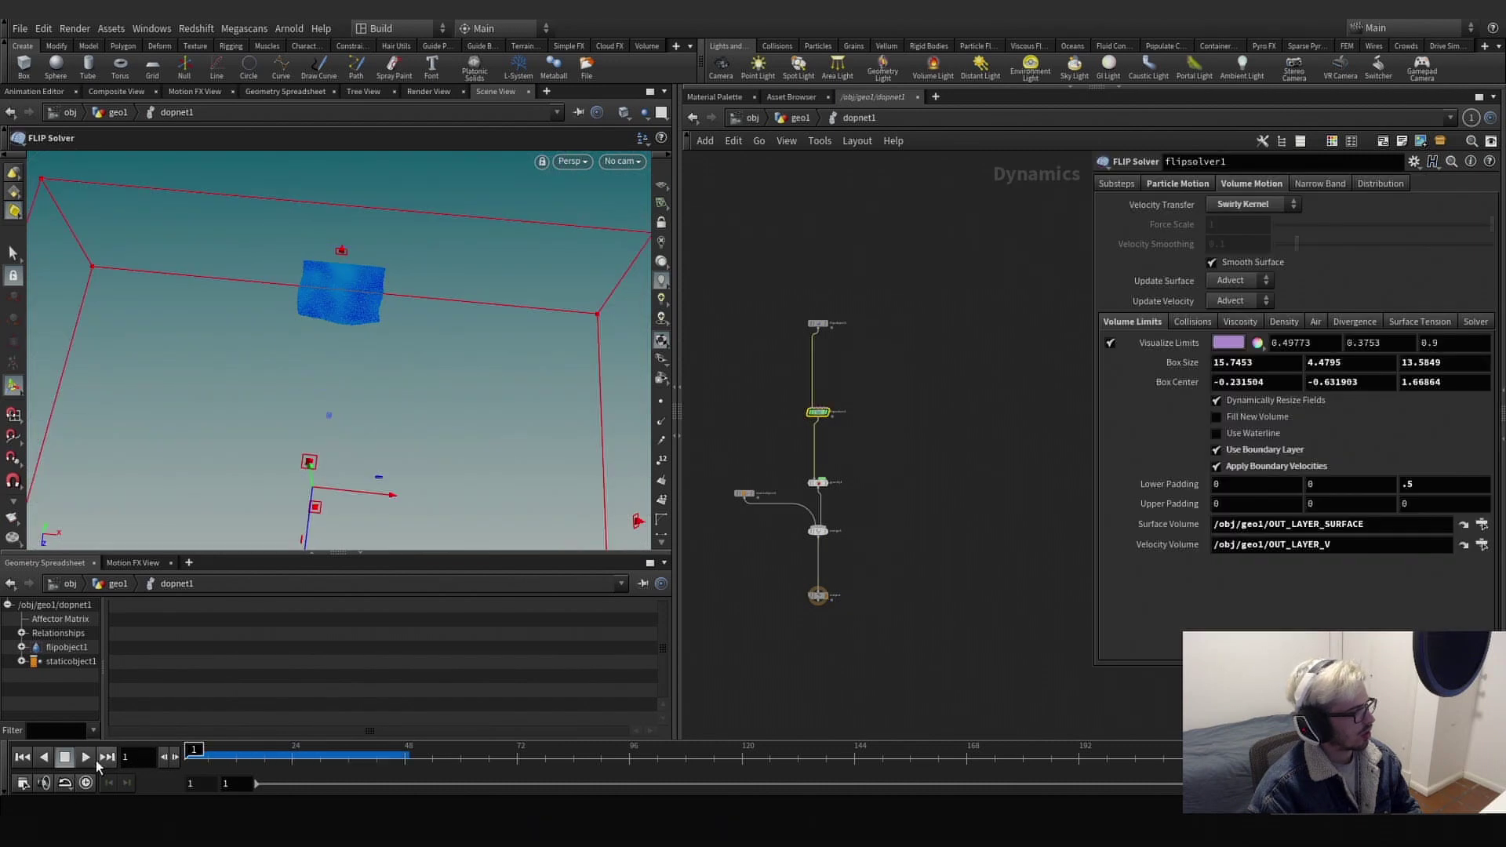
click(89, 759)
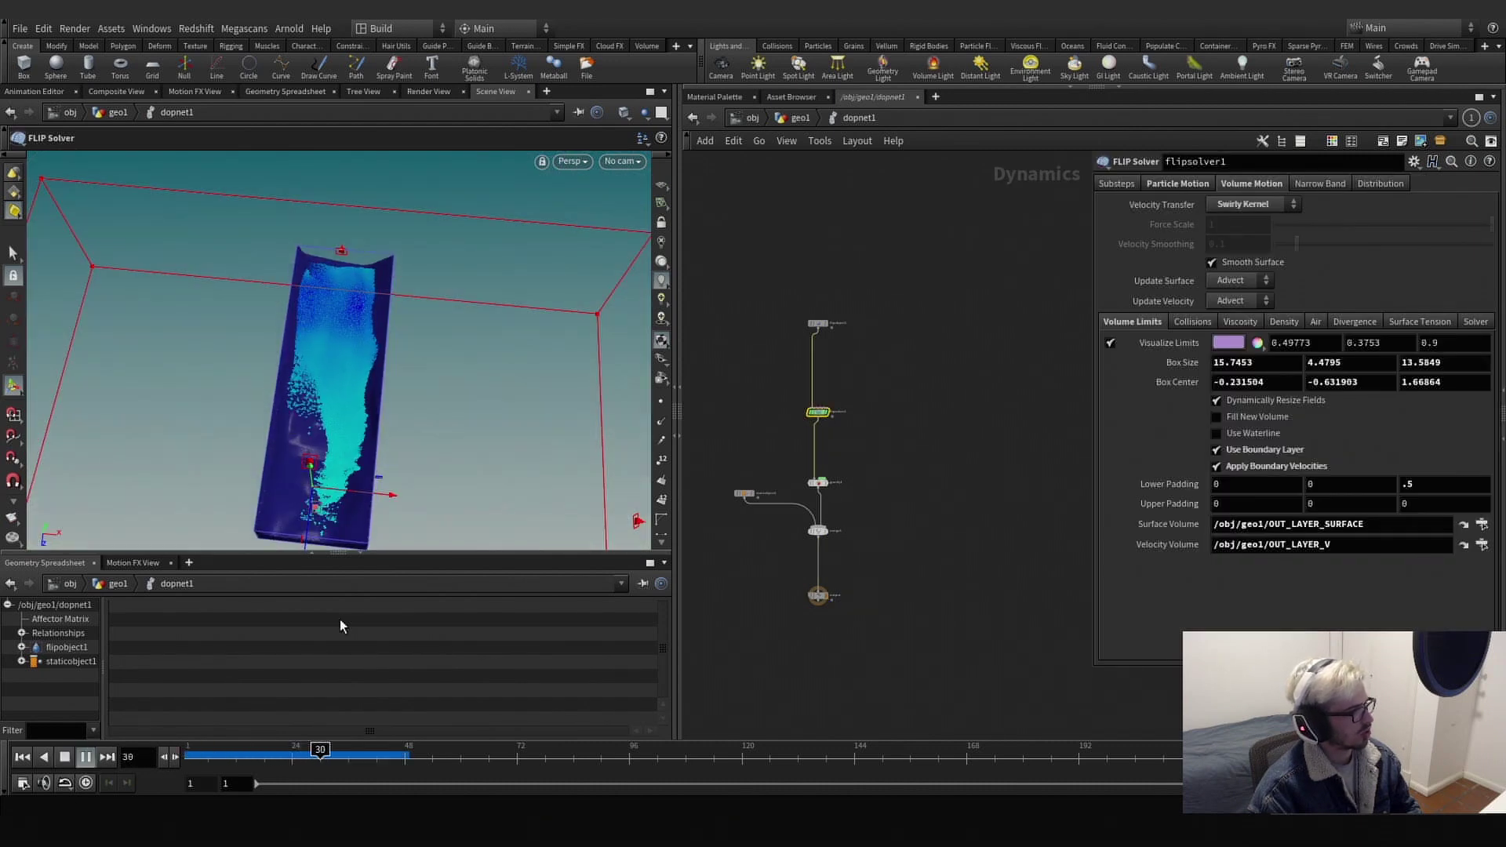
click(361, 756)
Return to the geo1 network and move the dopnet1 node to open space below the network boxes.
click(799, 119)
scroll(898, 421, down, 2)
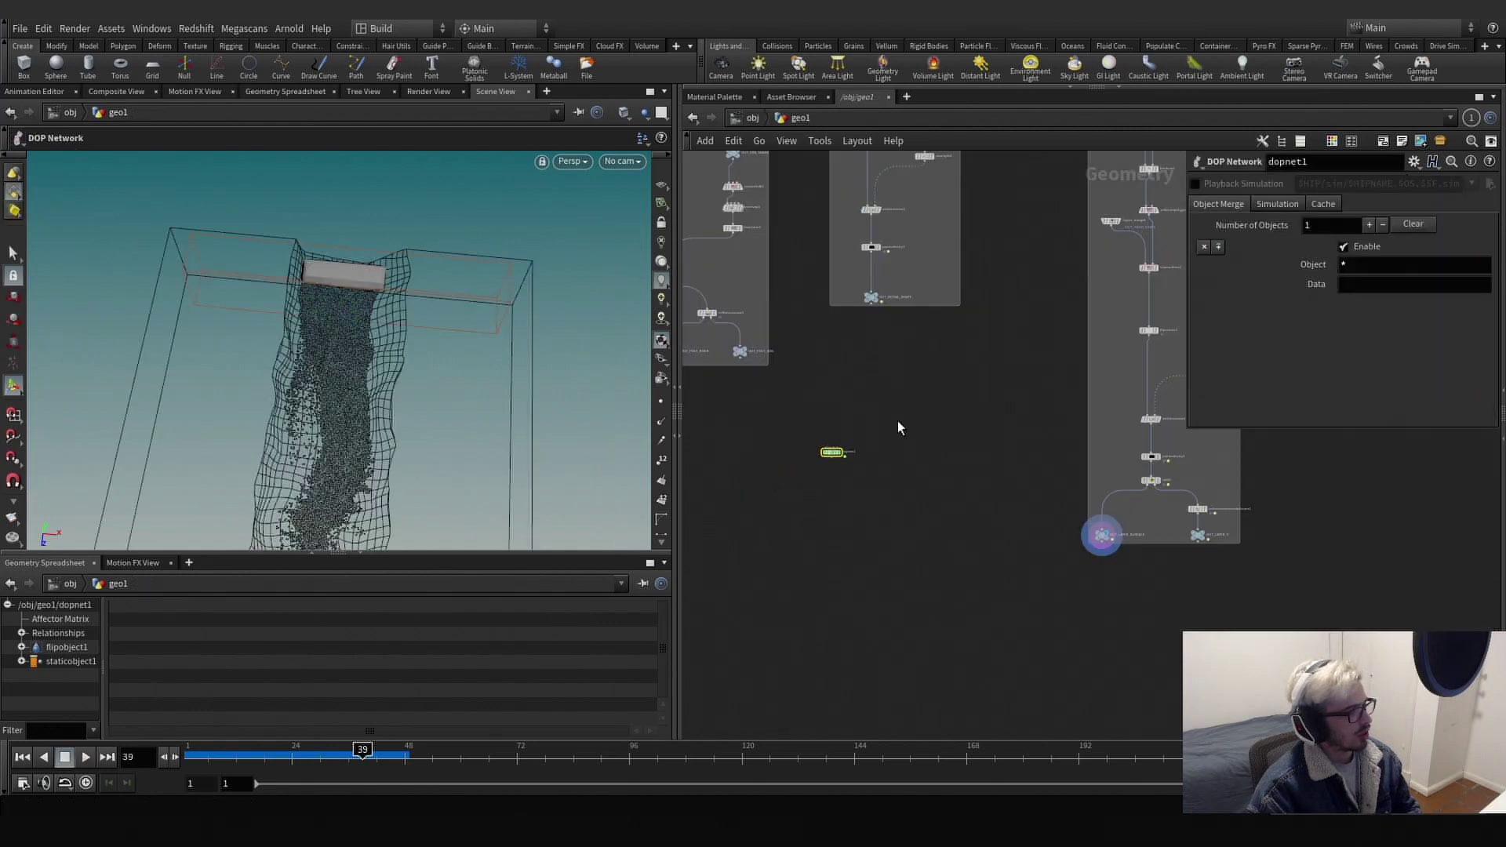
middle_drag(897, 421, 976, 452)
scroll(1025, 366, down, 2)
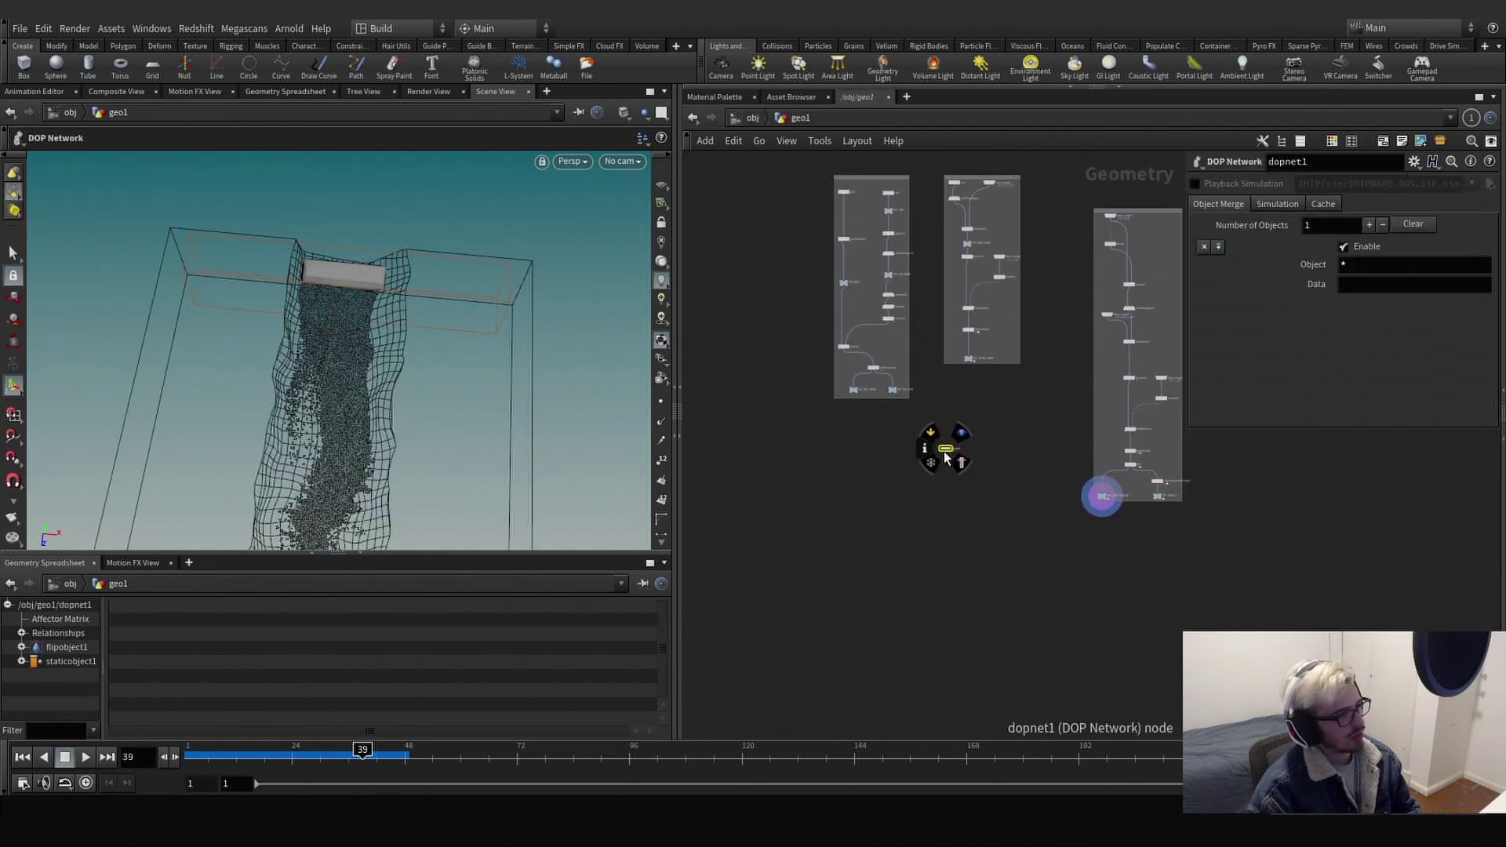
drag(943, 450, 891, 528)
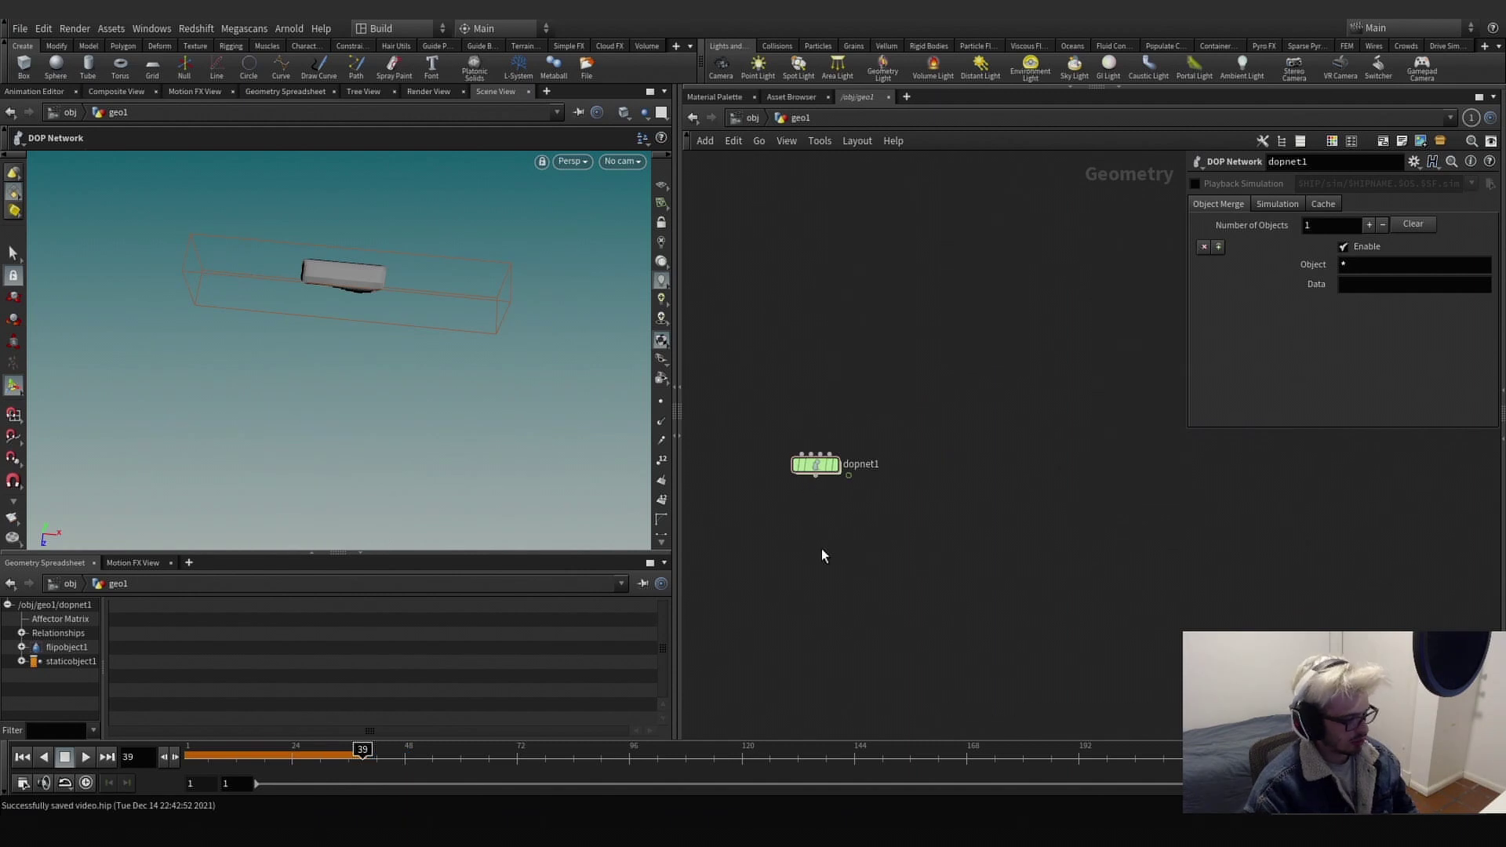
Add a Dop Import Fields node below dopnet1.
key(Tab)
text(dop)
key(Down)
key(Down)
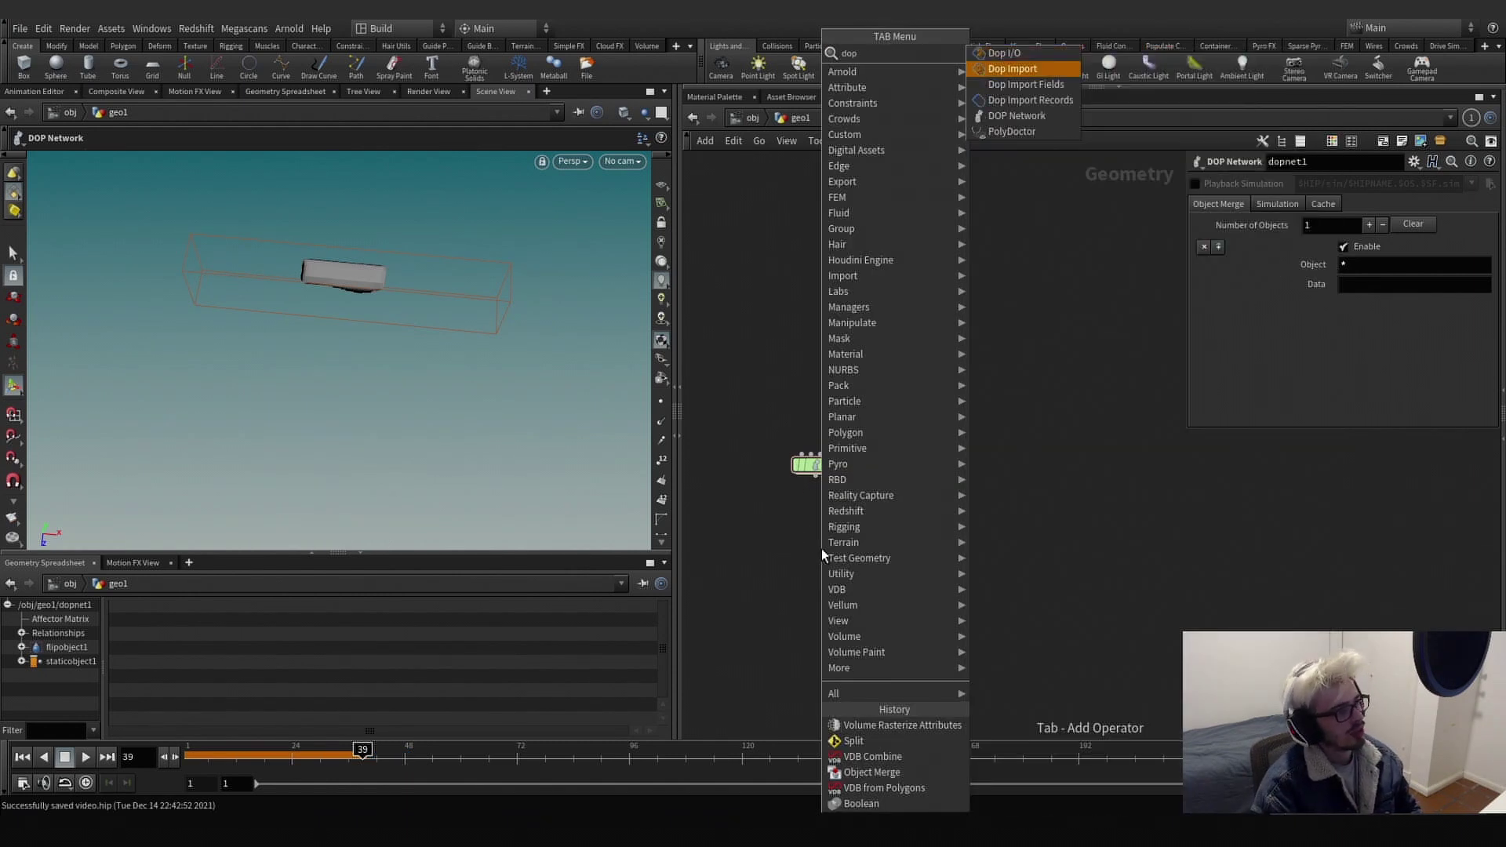
key(Return)
click(823, 551)
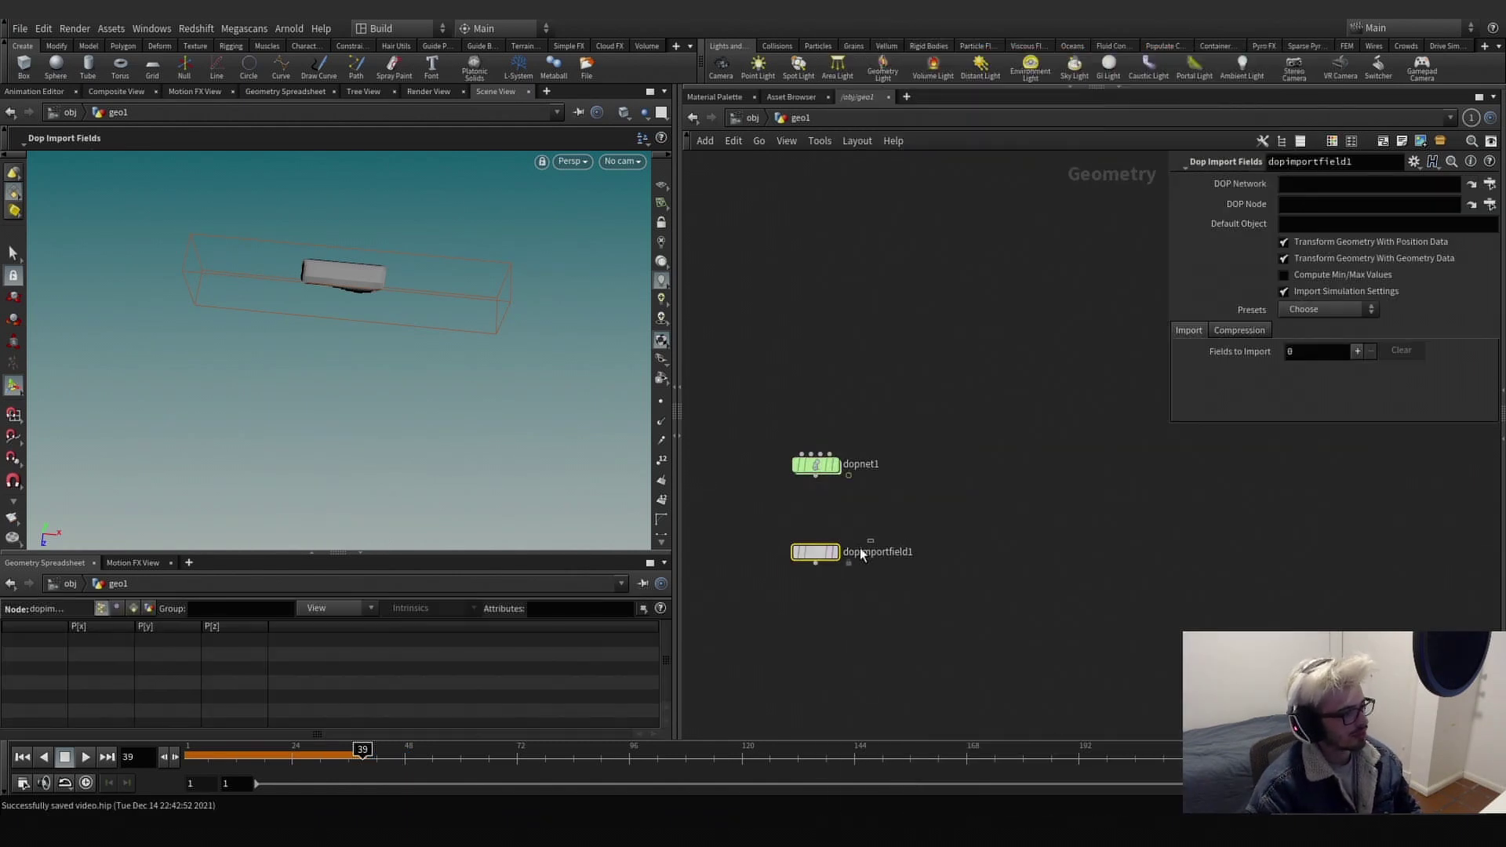
Point dopimportfield1 at ../dopnet1 and the *flipobject* node, apply the FLIP Fluid preset, and display the node.
drag(815, 469, 1317, 183)
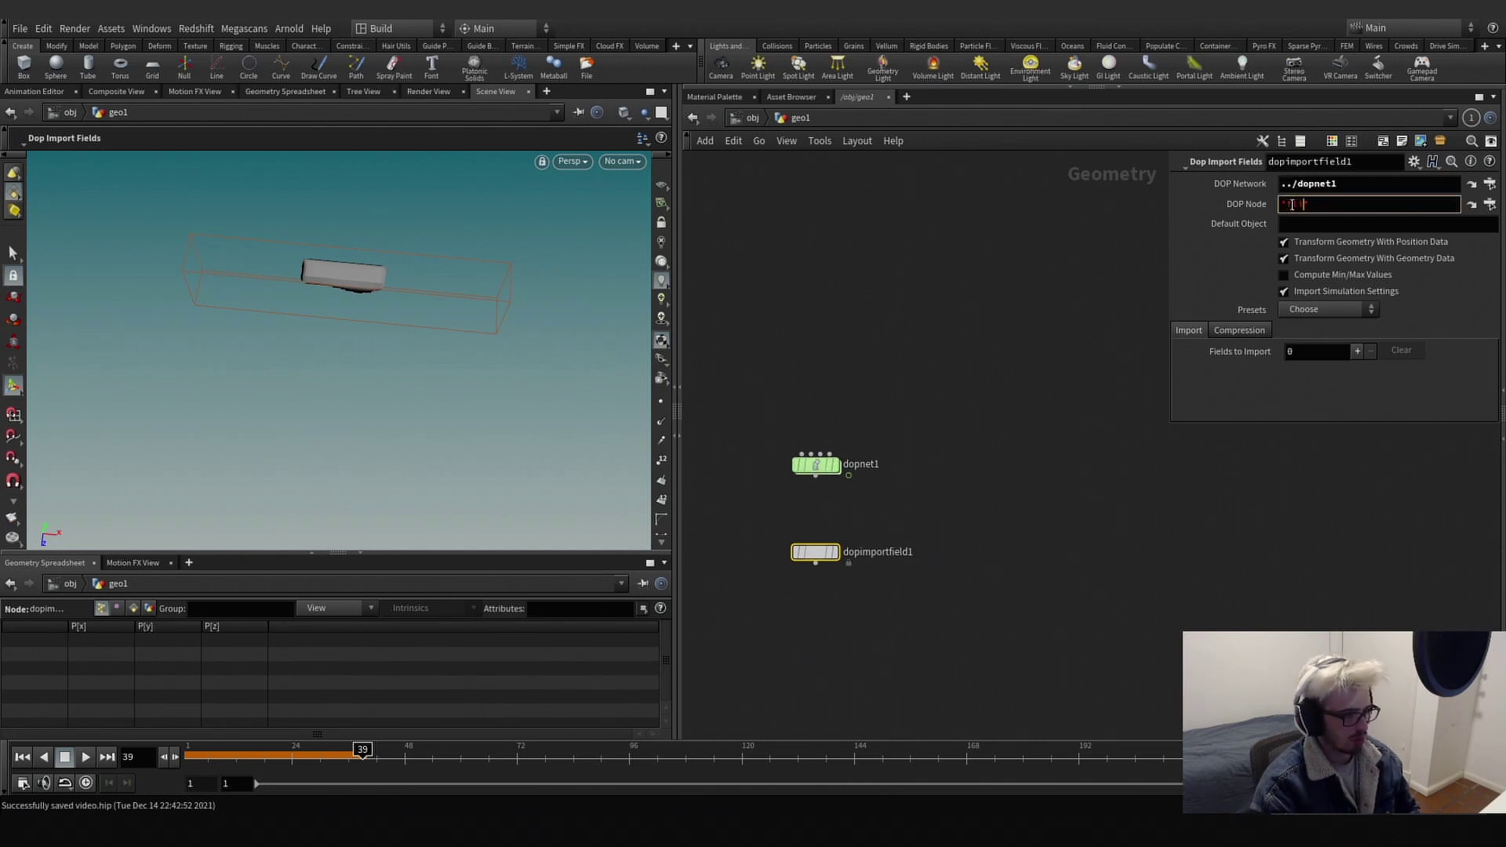
key(Return)
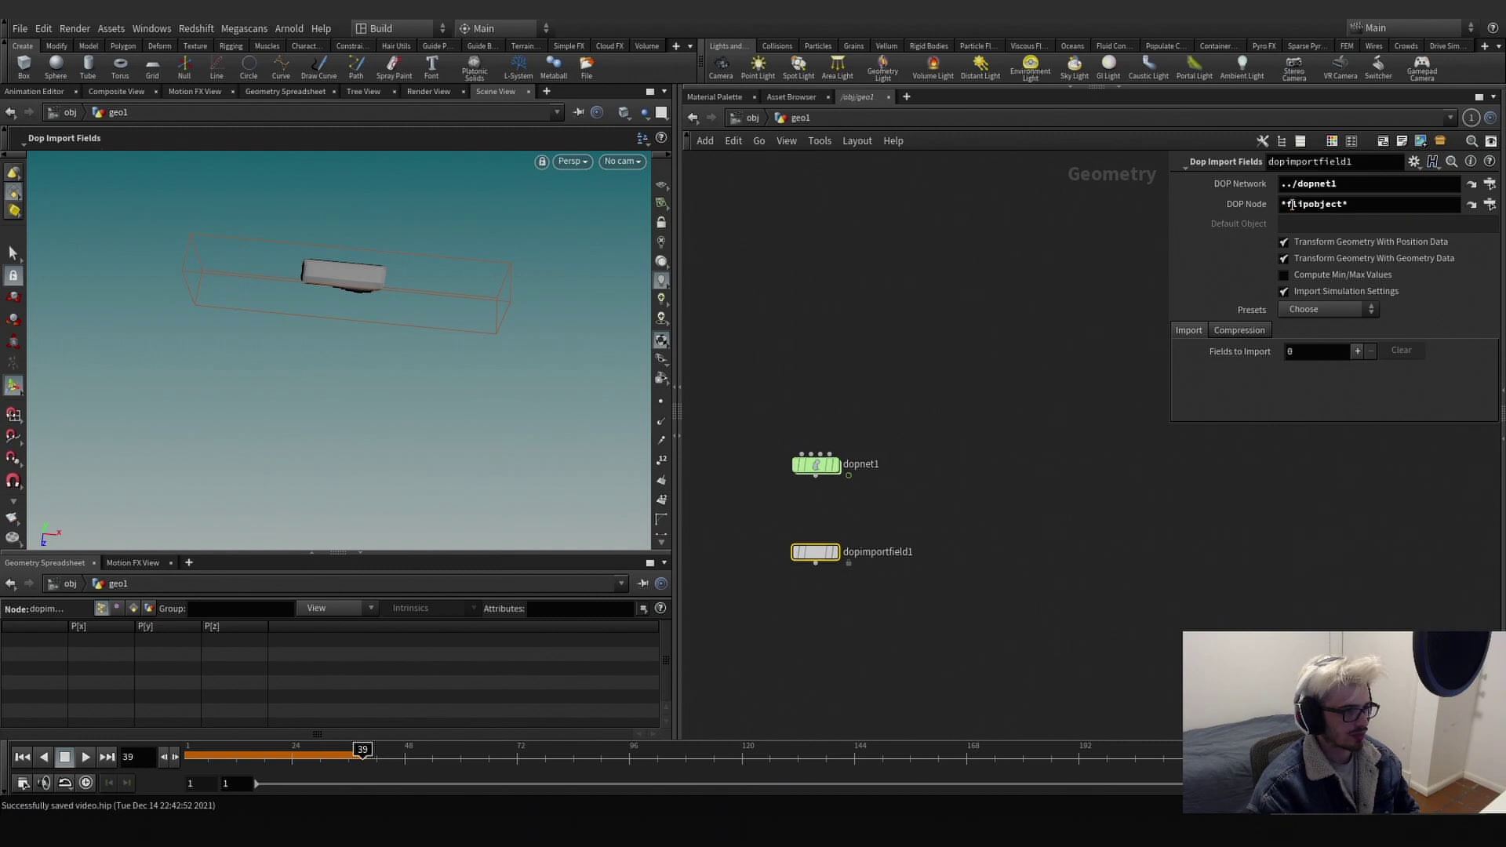
click(1349, 311)
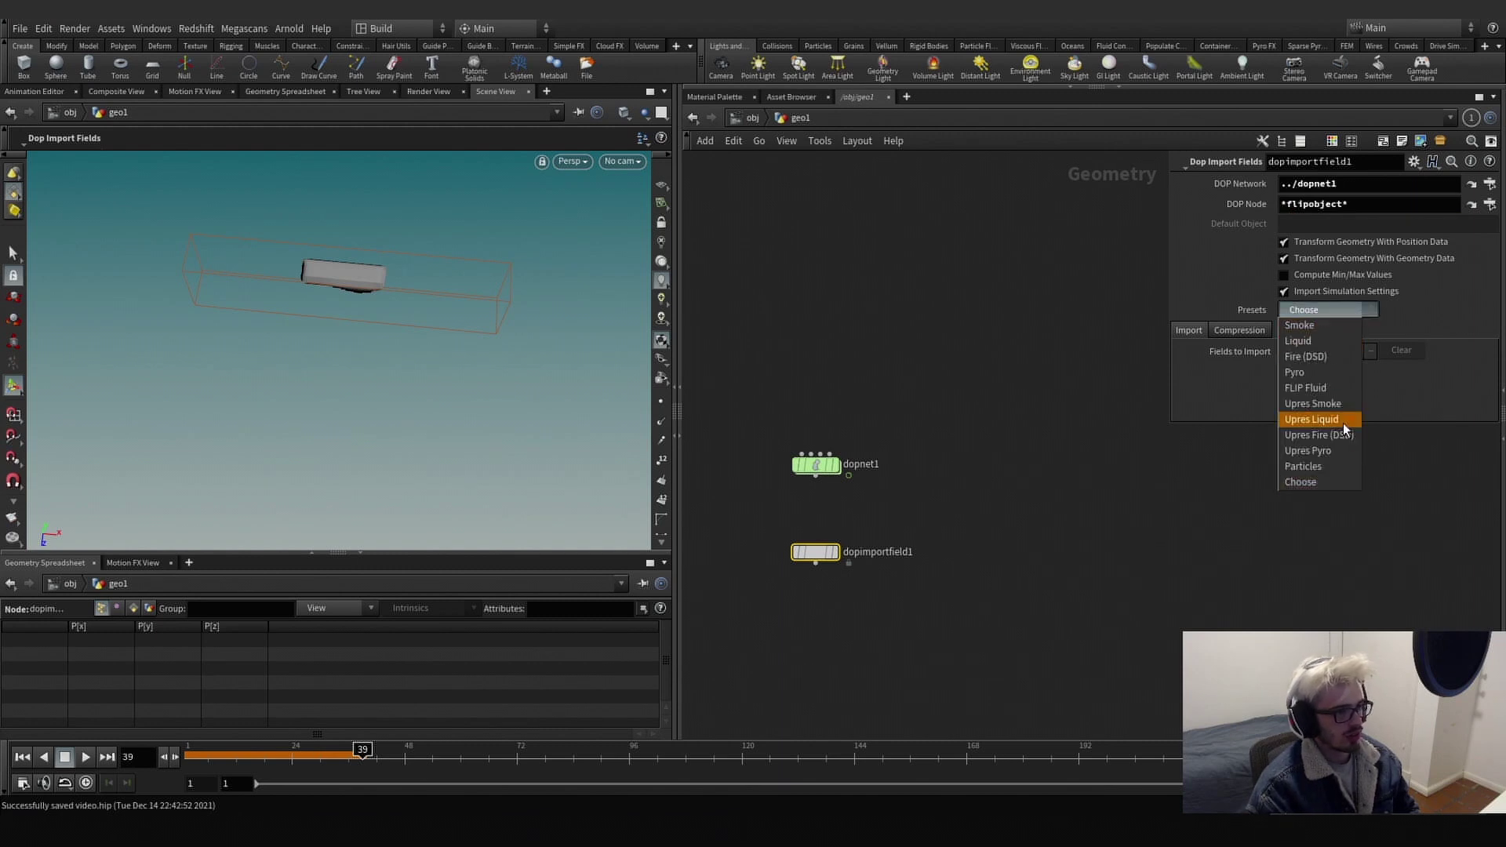
click(1332, 387)
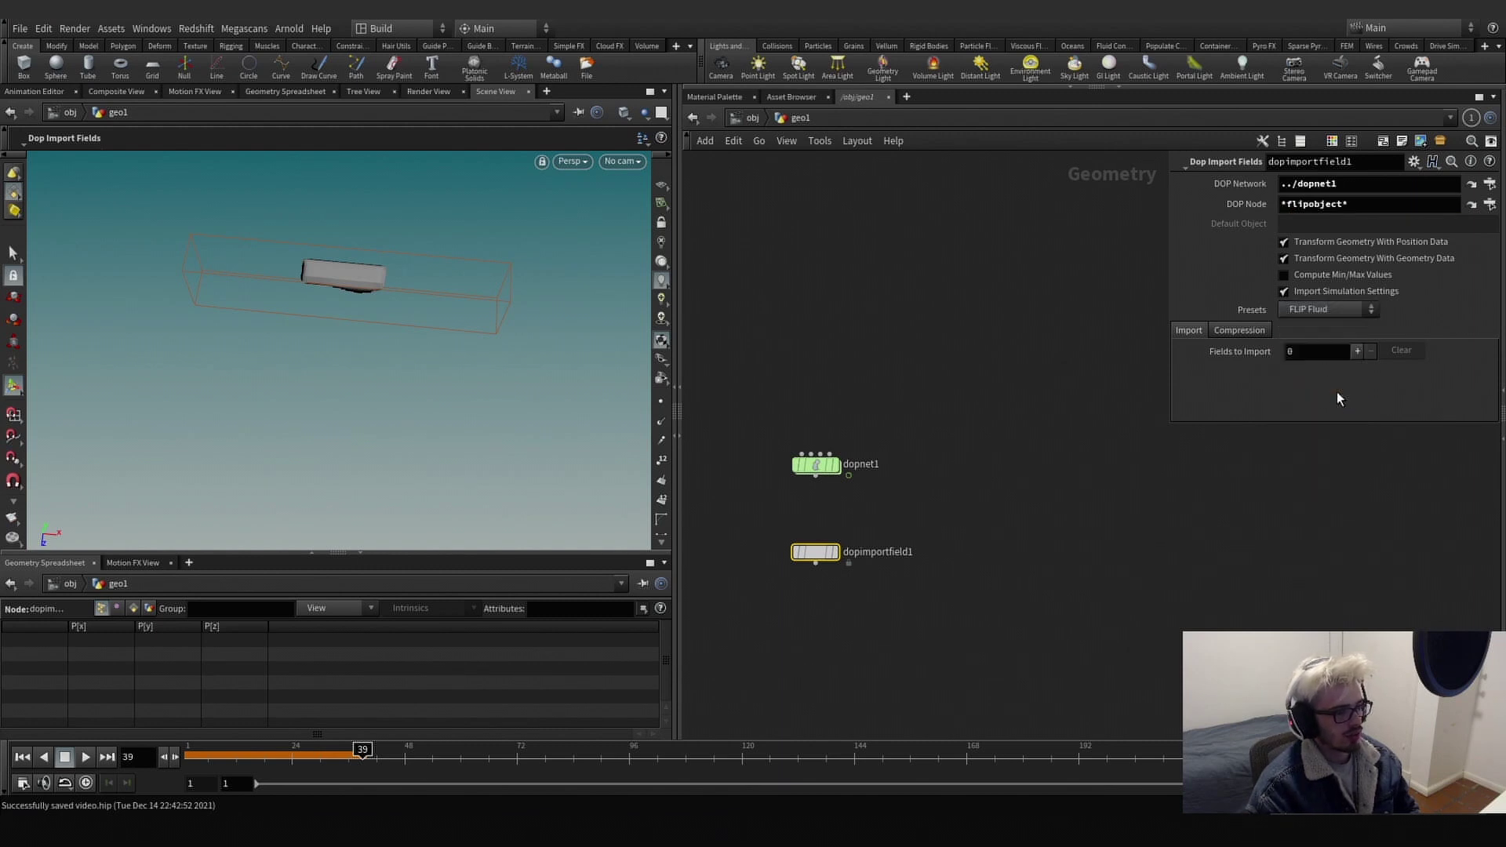
click(831, 553)
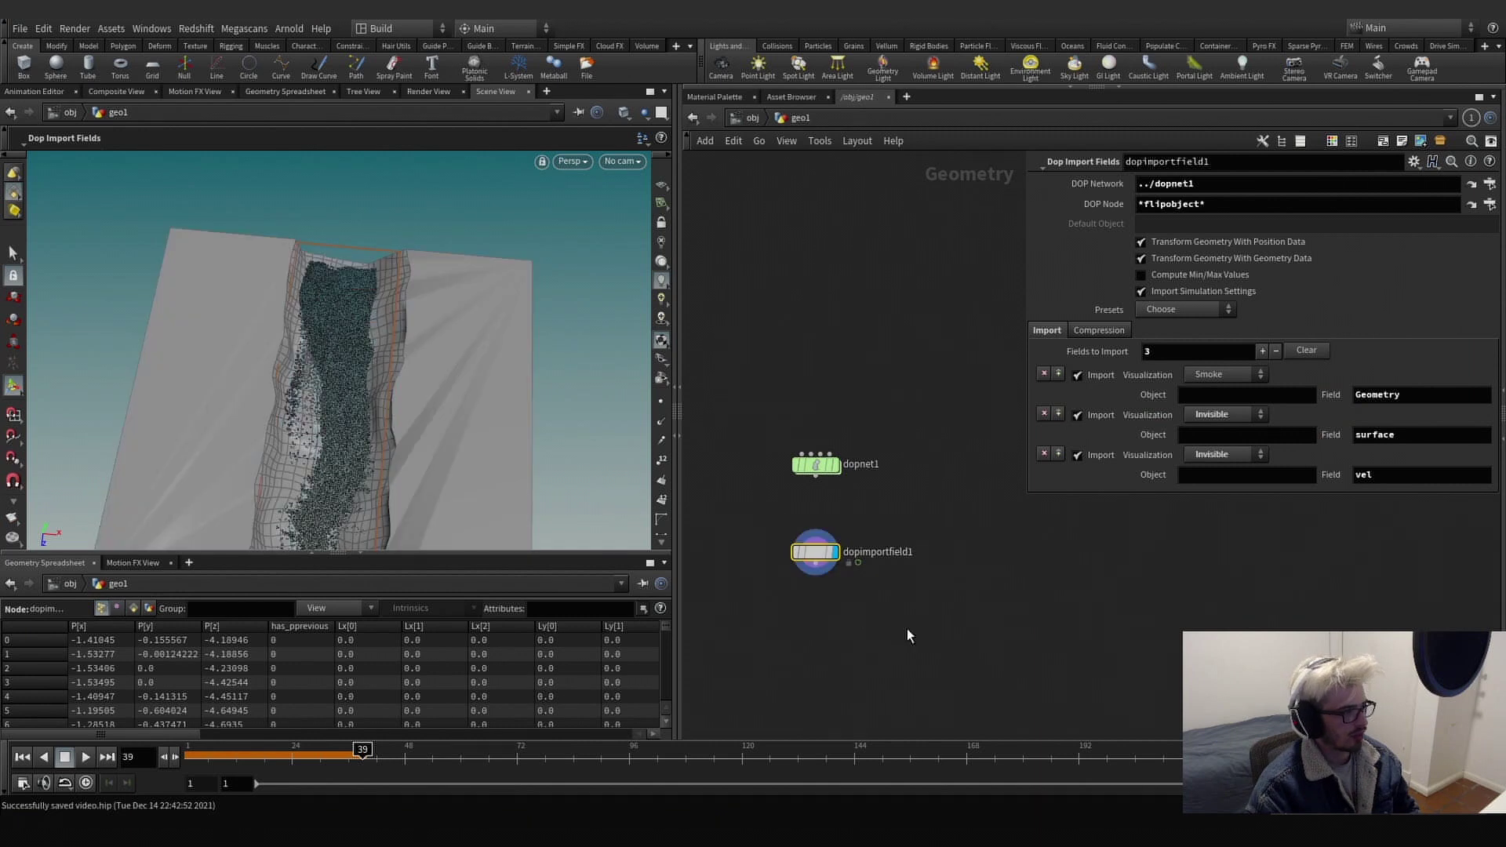
Add a Fluid Compress node below dopimportfield1 and display its result.
key(Tab)
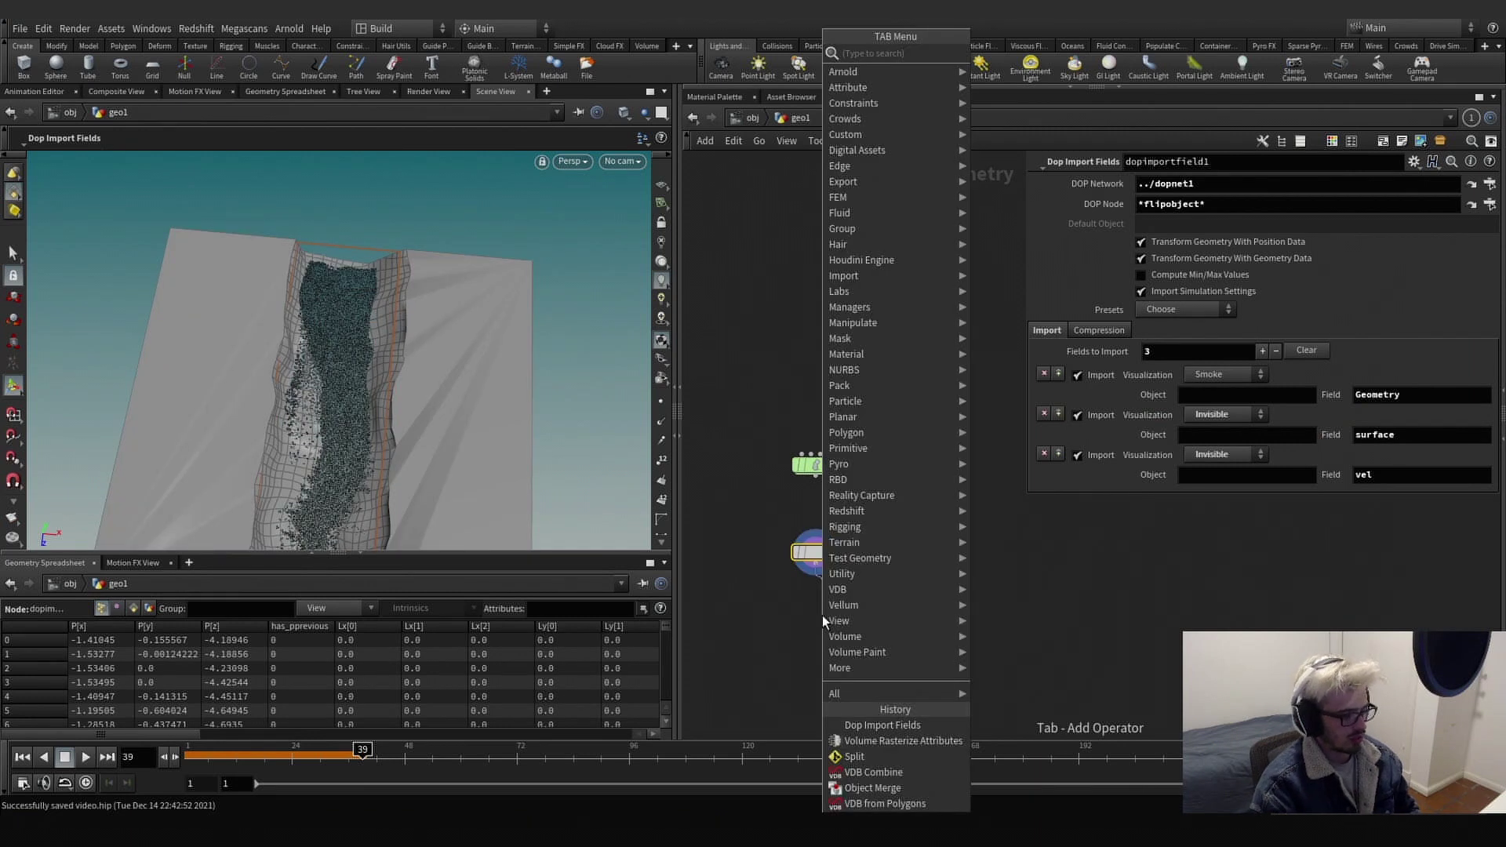
text(compres)
key(Return)
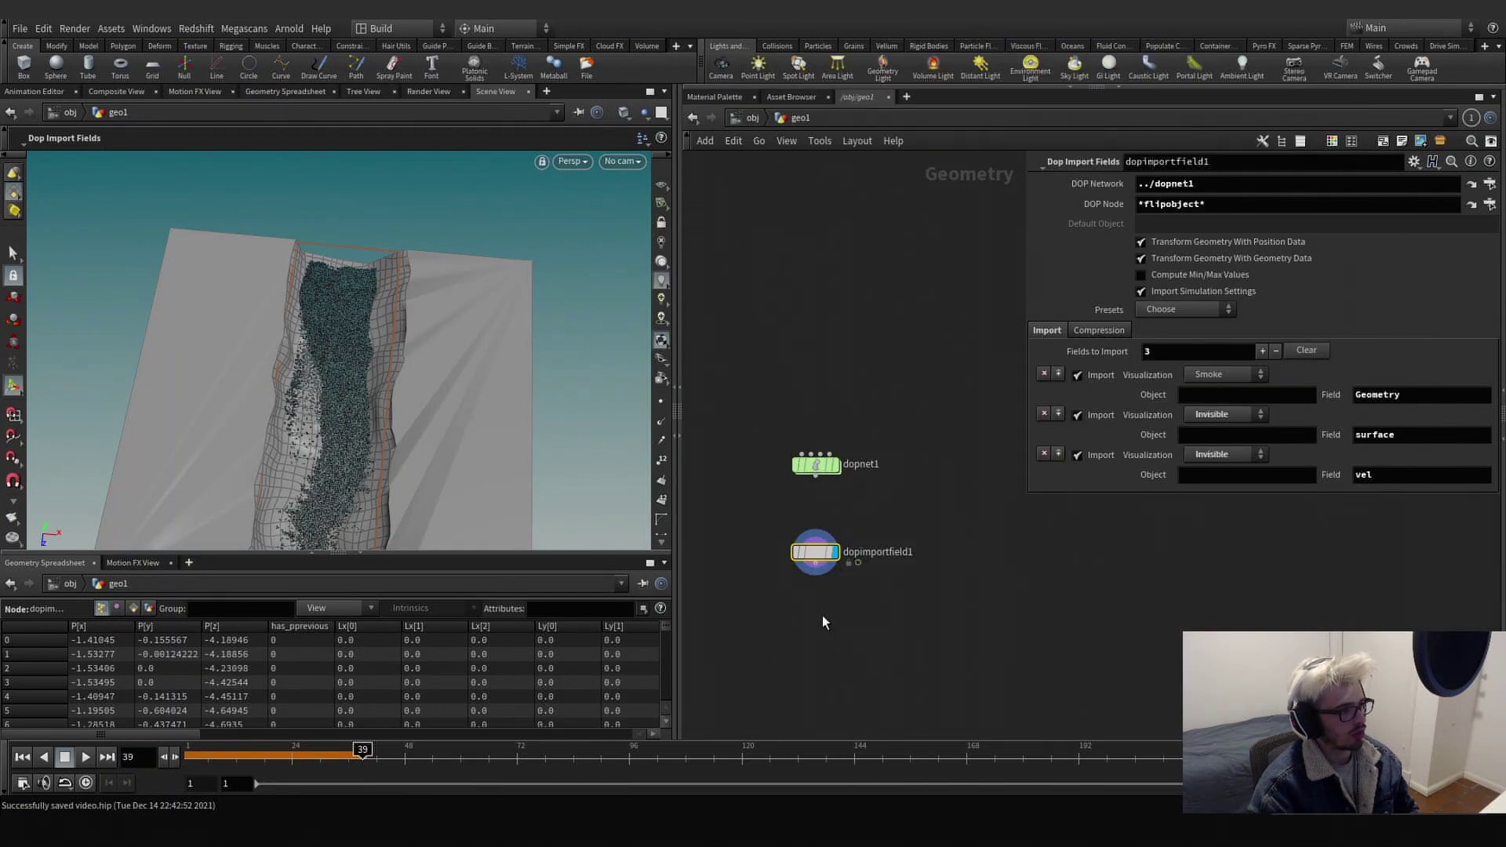
click(822, 622)
drag(822, 615, 815, 630)
click(834, 630)
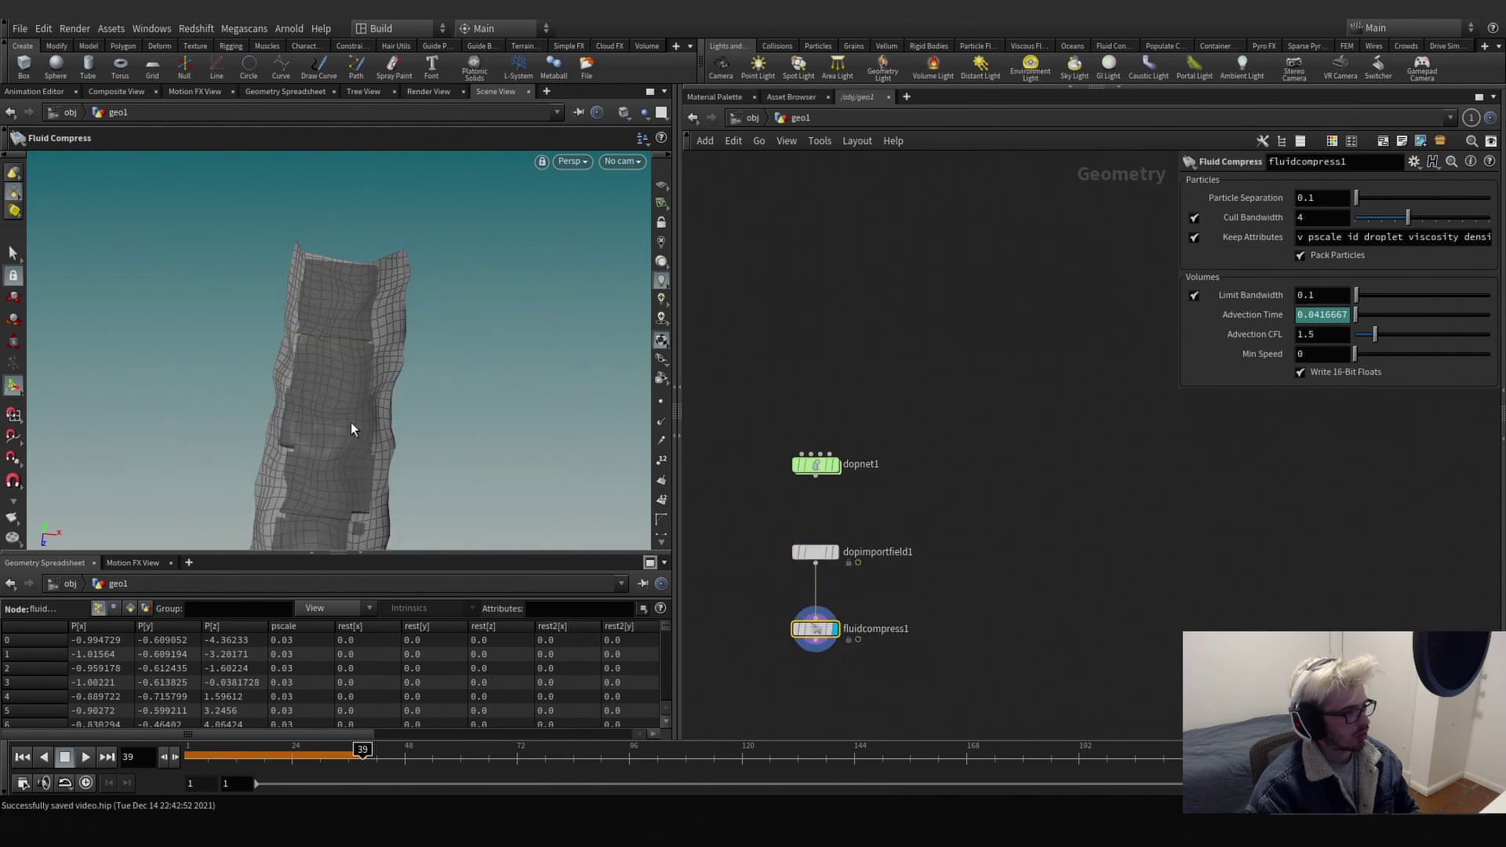
alt+drag(351, 422, 371, 394)
alt+middle_drag(372, 395, 358, 259)
middle_drag(887, 623, 911, 447)
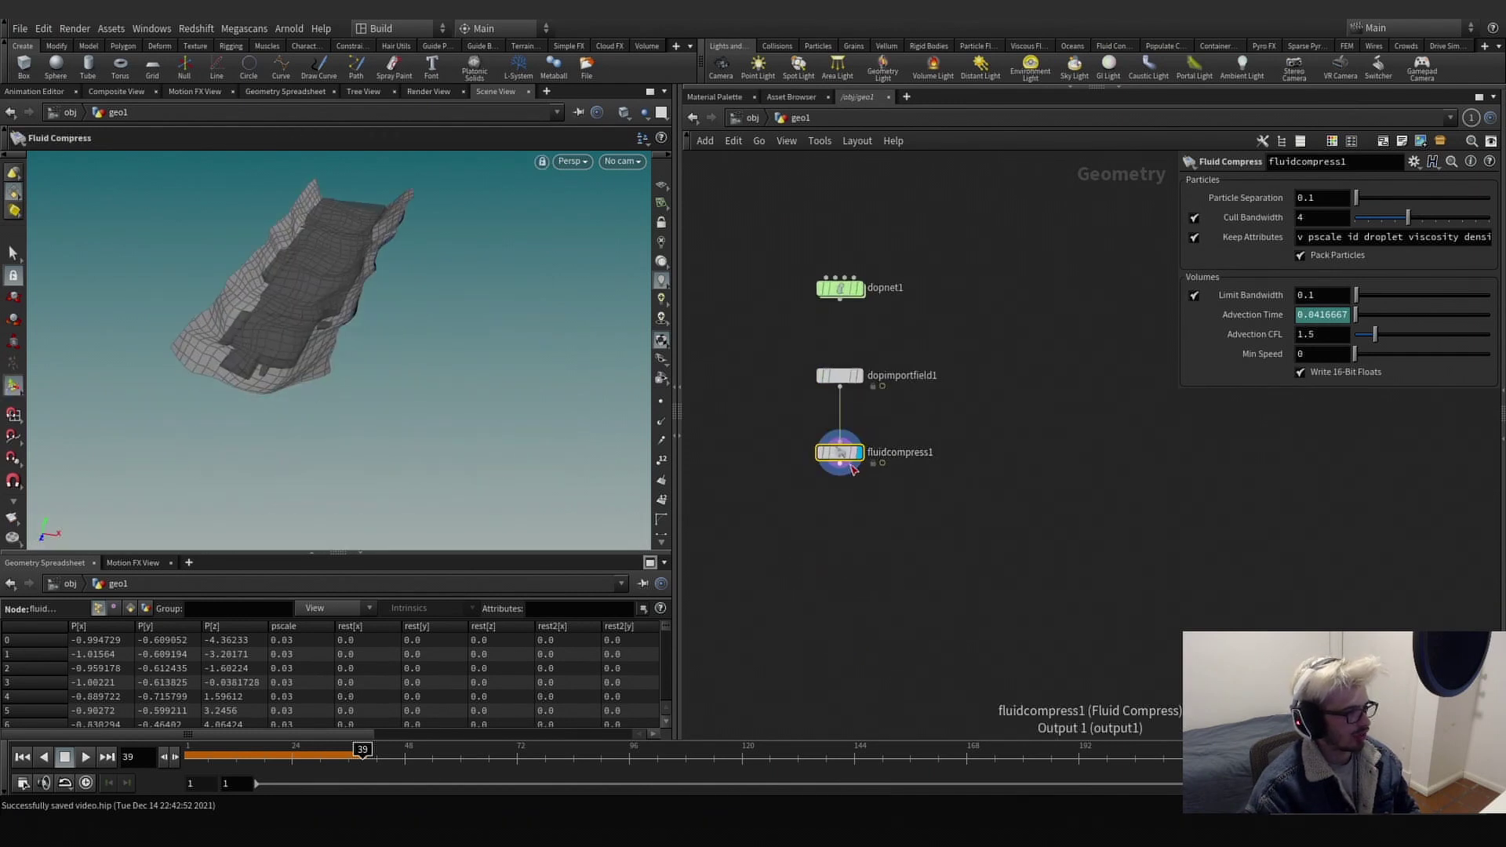
Add a Particle Fluid Surface node connected to fluidcompress1's output and display it.
click(840, 465)
key(Tab)
text(fluid s)
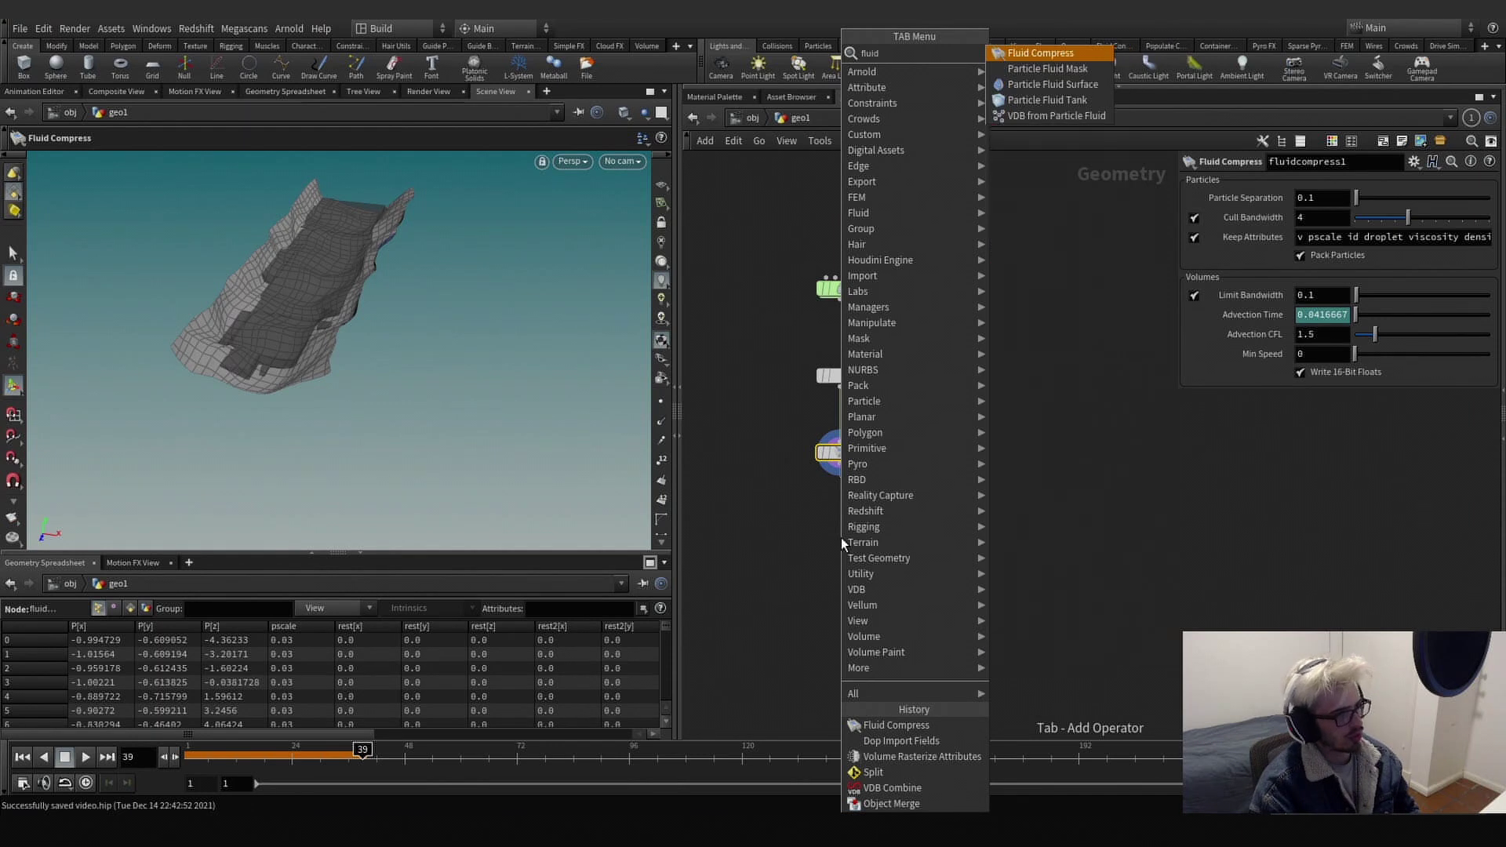
key(Return)
click(841, 538)
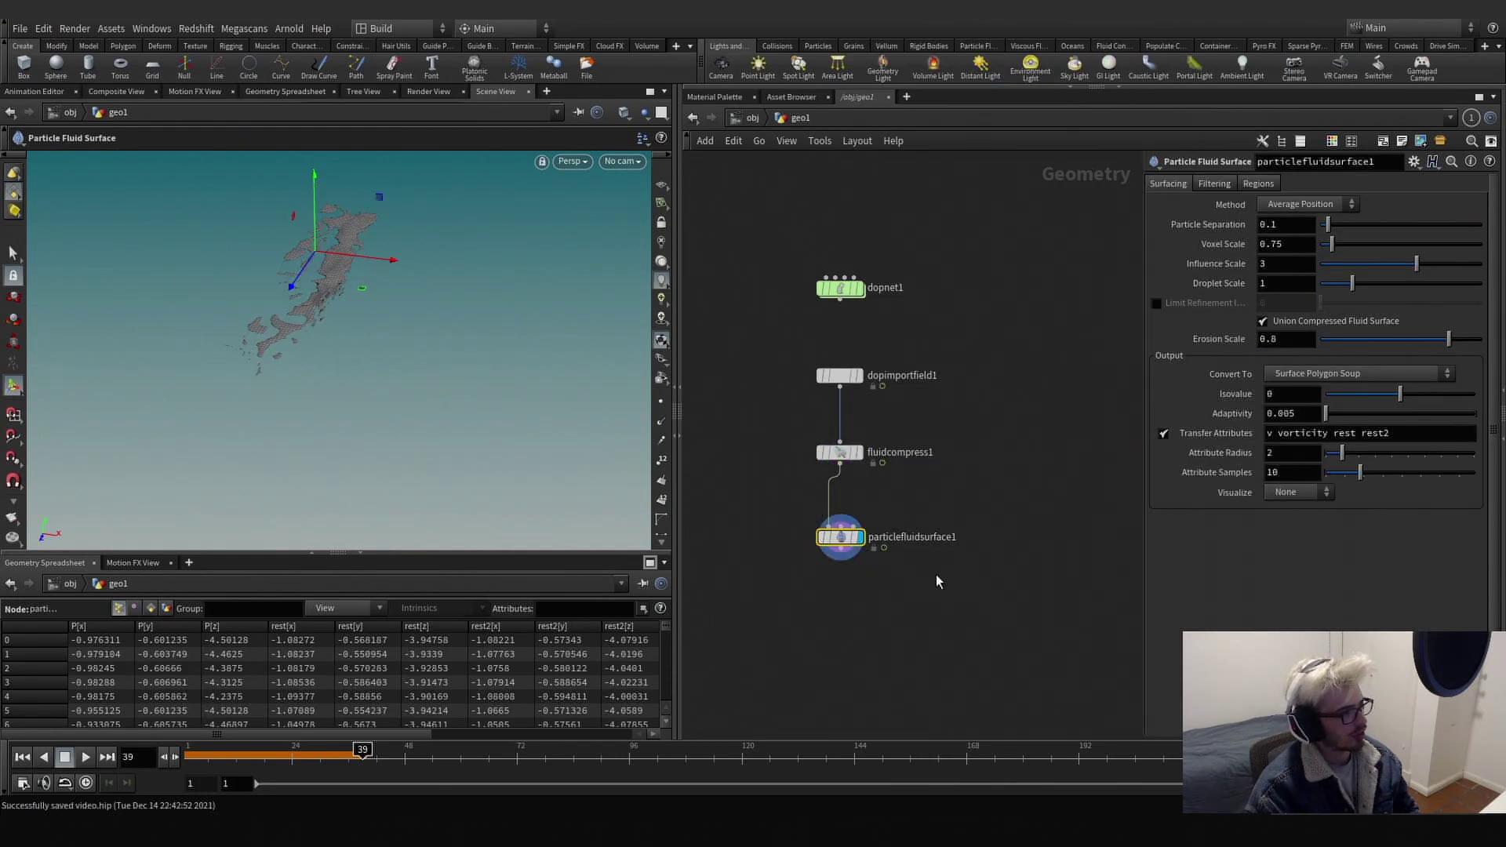
Compare the Convert To outputs of particlefluidsurface1, including Particles and Compressed Fluid Surface, and settle on Particles.
click(1278, 374)
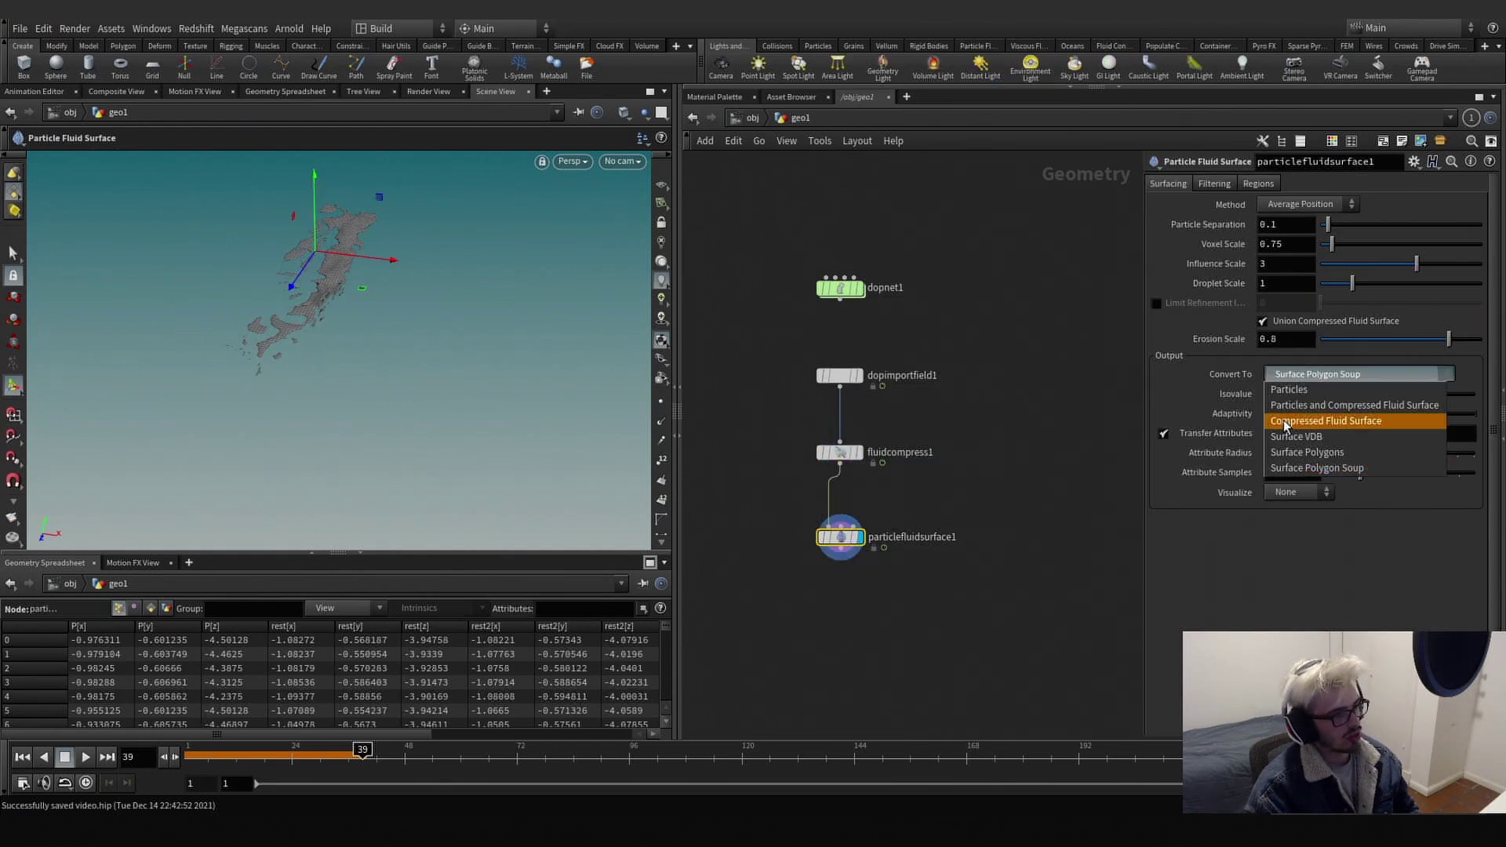
click(1285, 422)
click(1289, 377)
click(1299, 412)
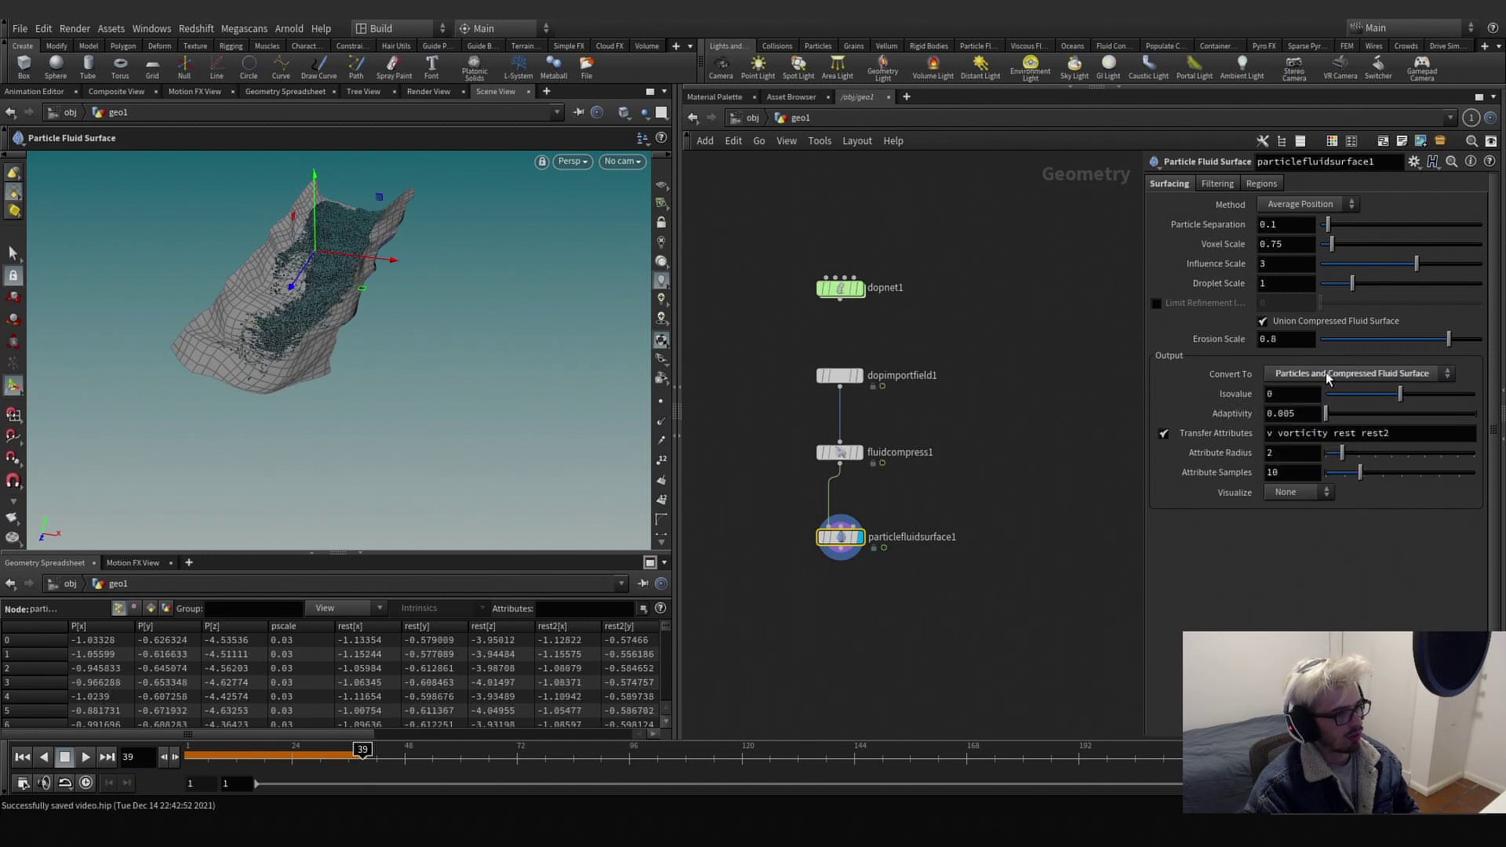
click(1315, 380)
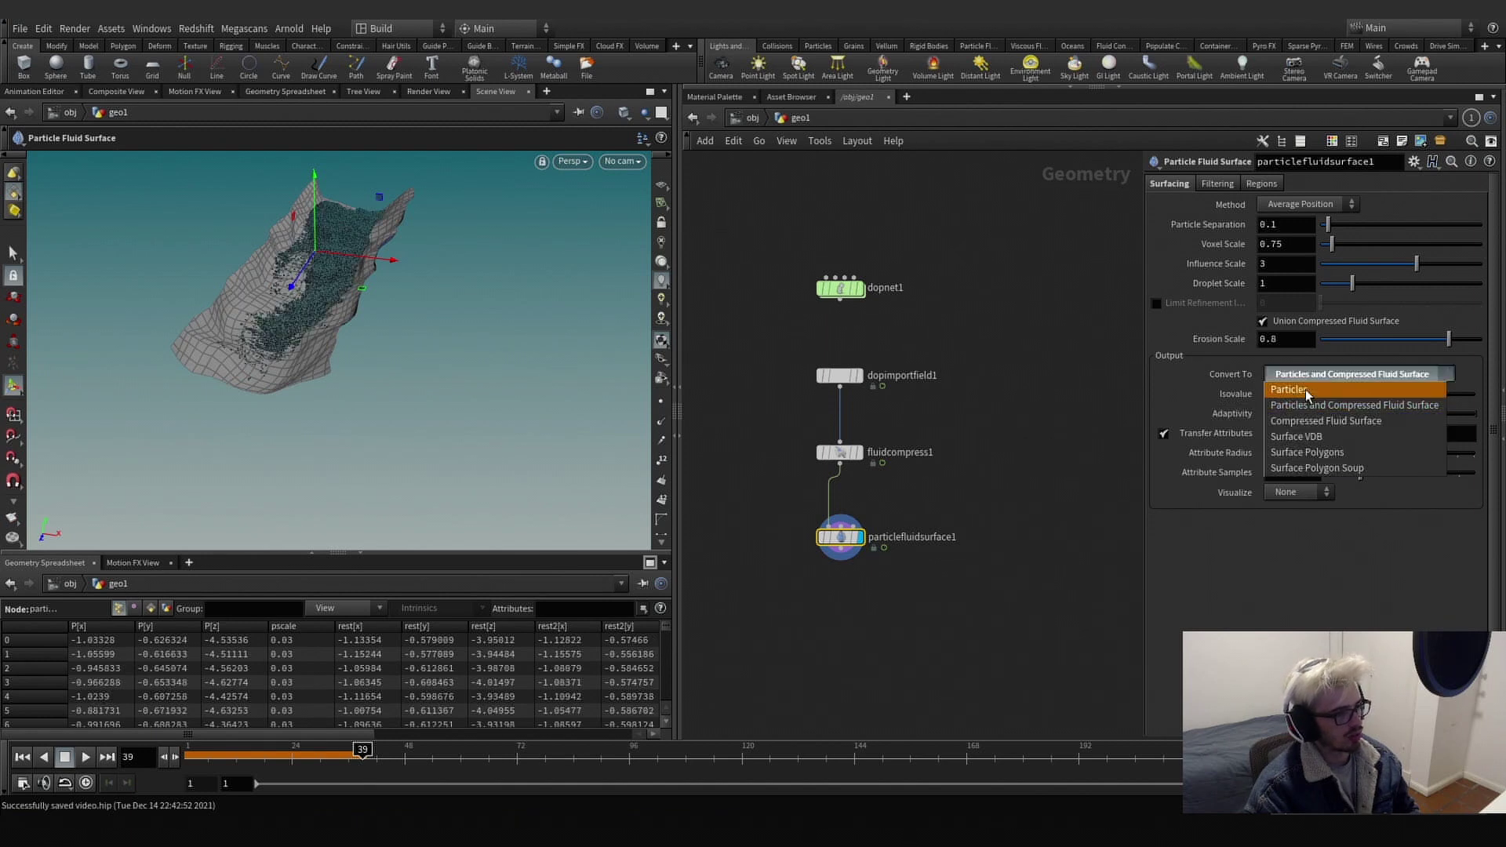
click(1264, 396)
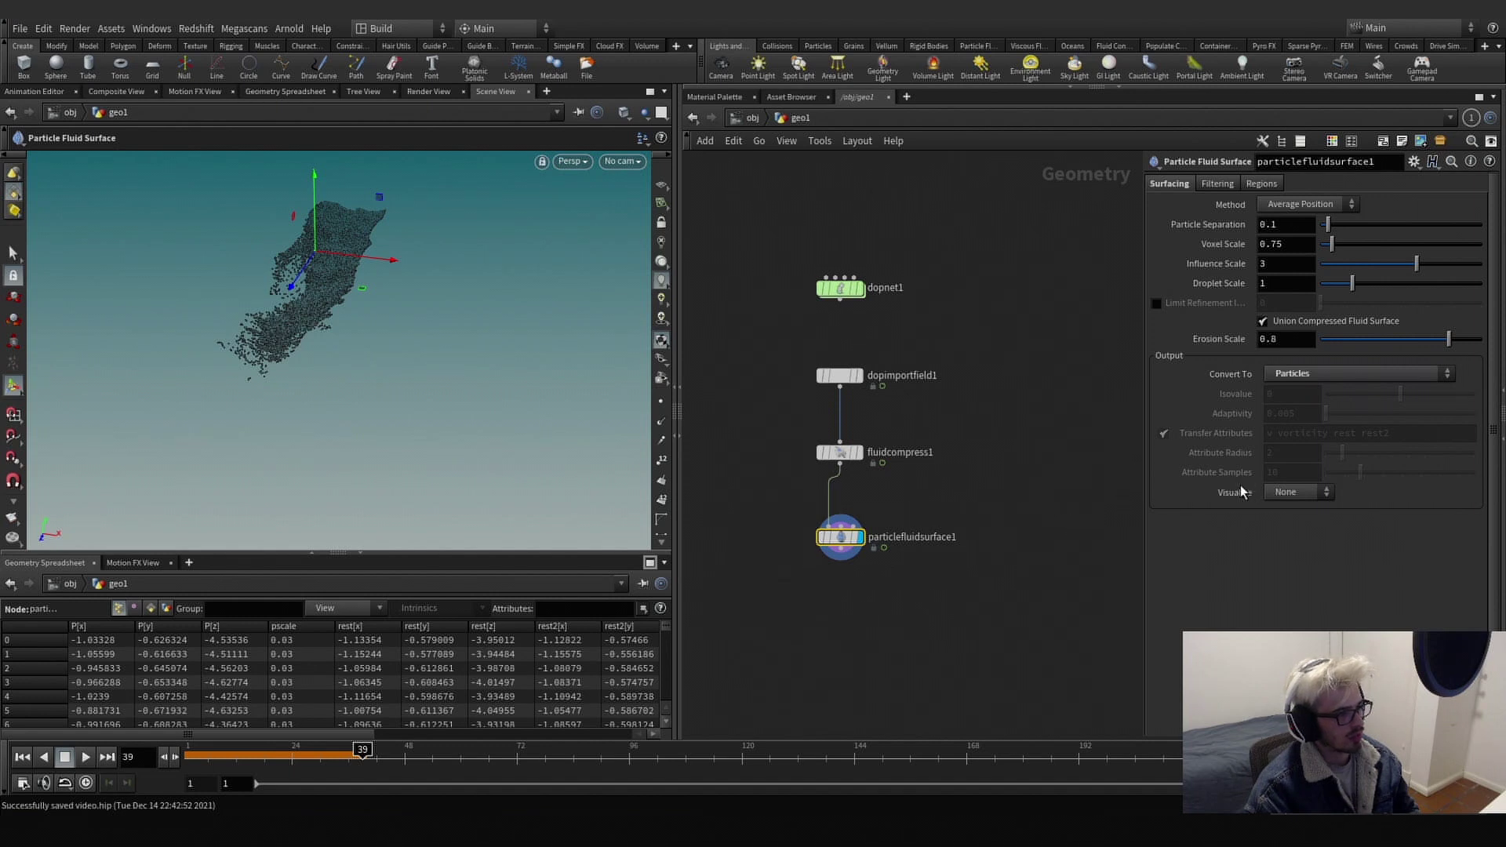
Try the Velocity visualization on particlefluidsurface1, then set Visualize to Vorticity.
click(1298, 492)
click(1287, 523)
click(1298, 493)
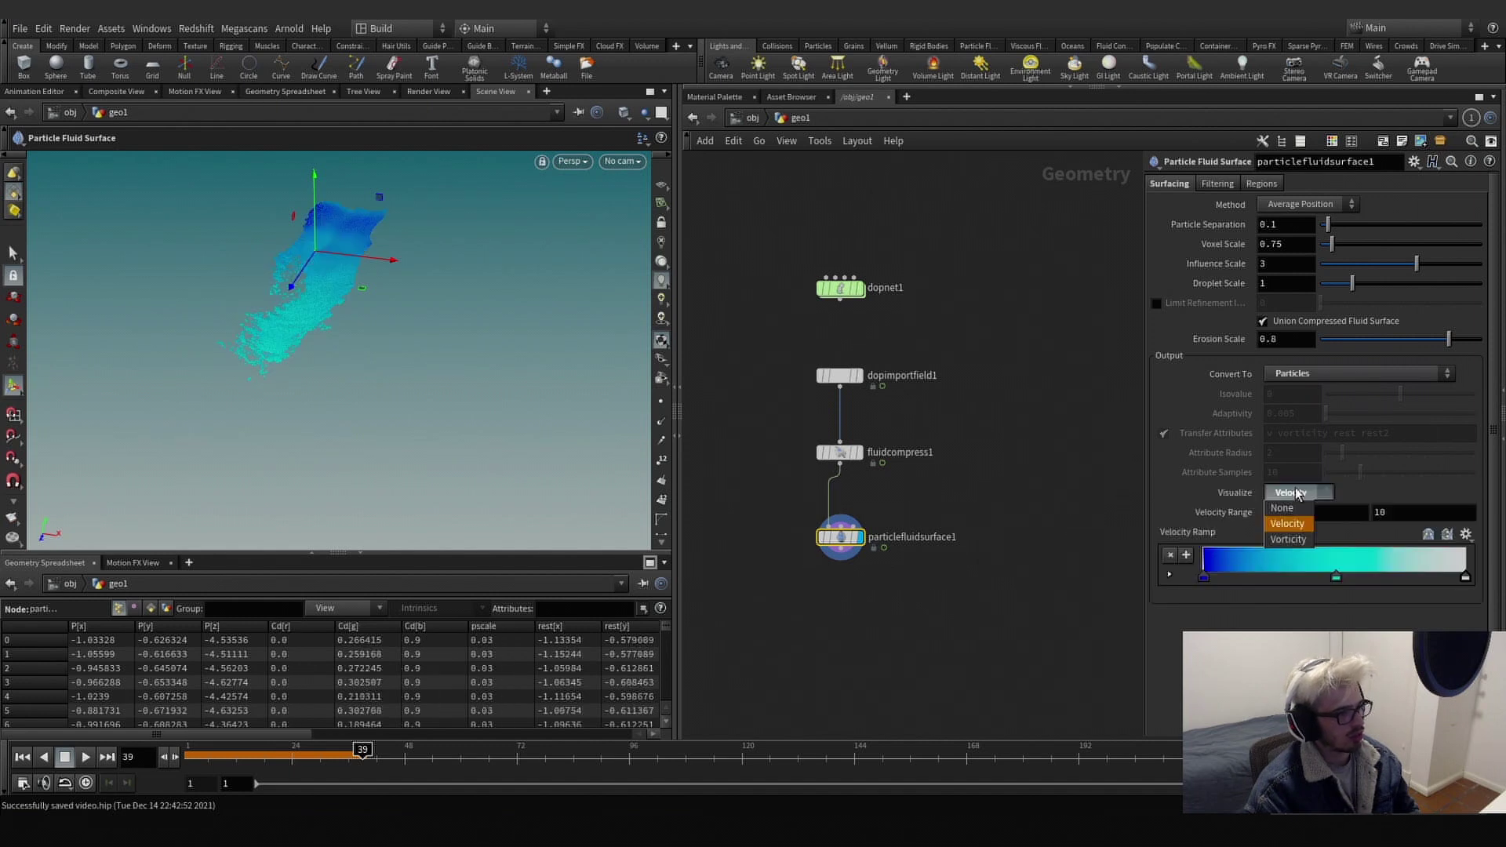
click(1288, 539)
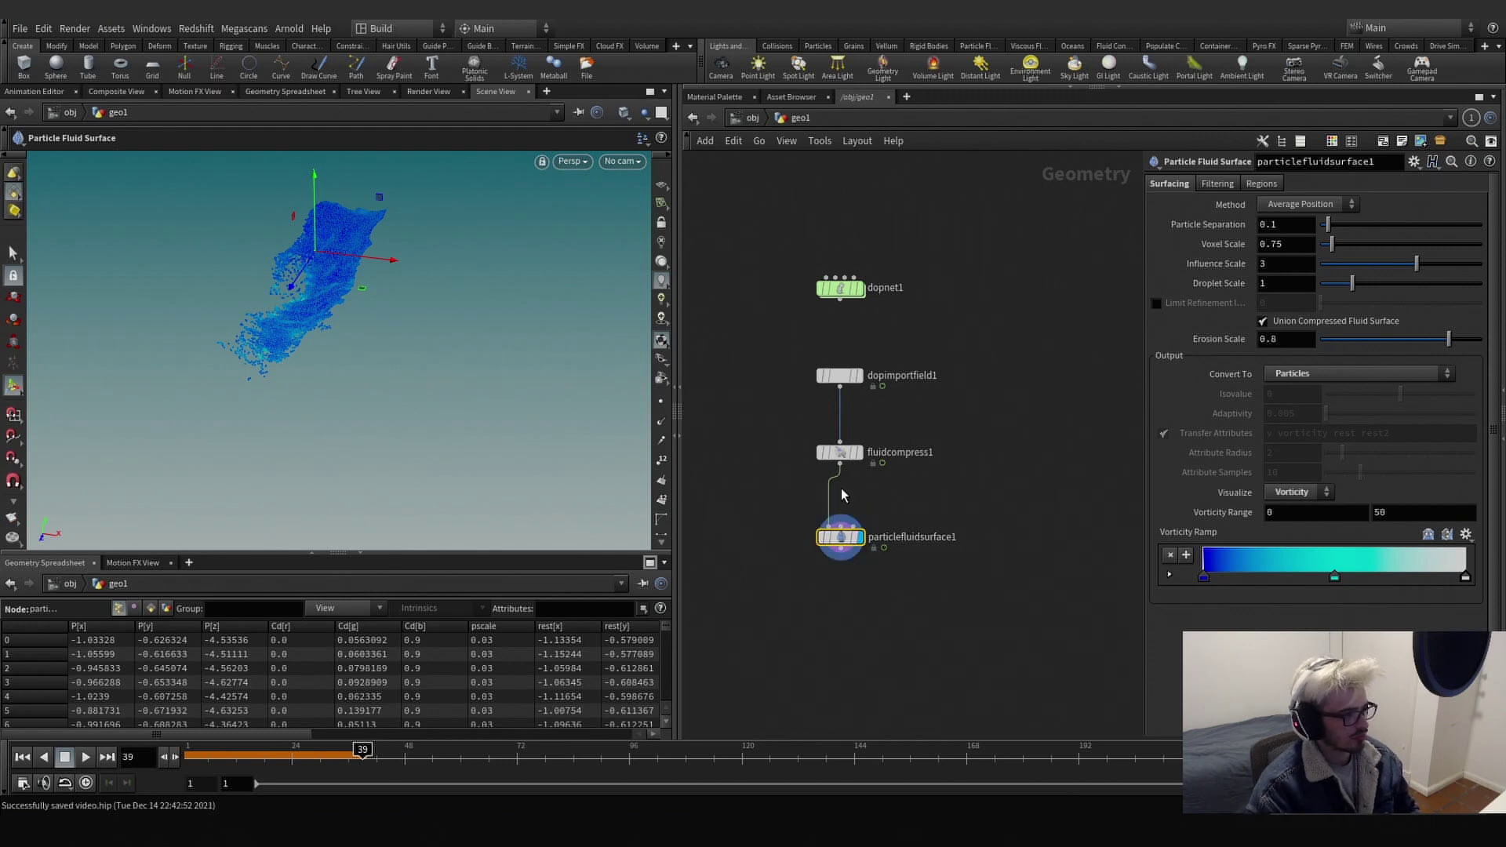
Insert a File Cache between fluidcompress1 and particlefluidsurface1 and name it lowRes_v01.
drag(841, 542, 842, 575)
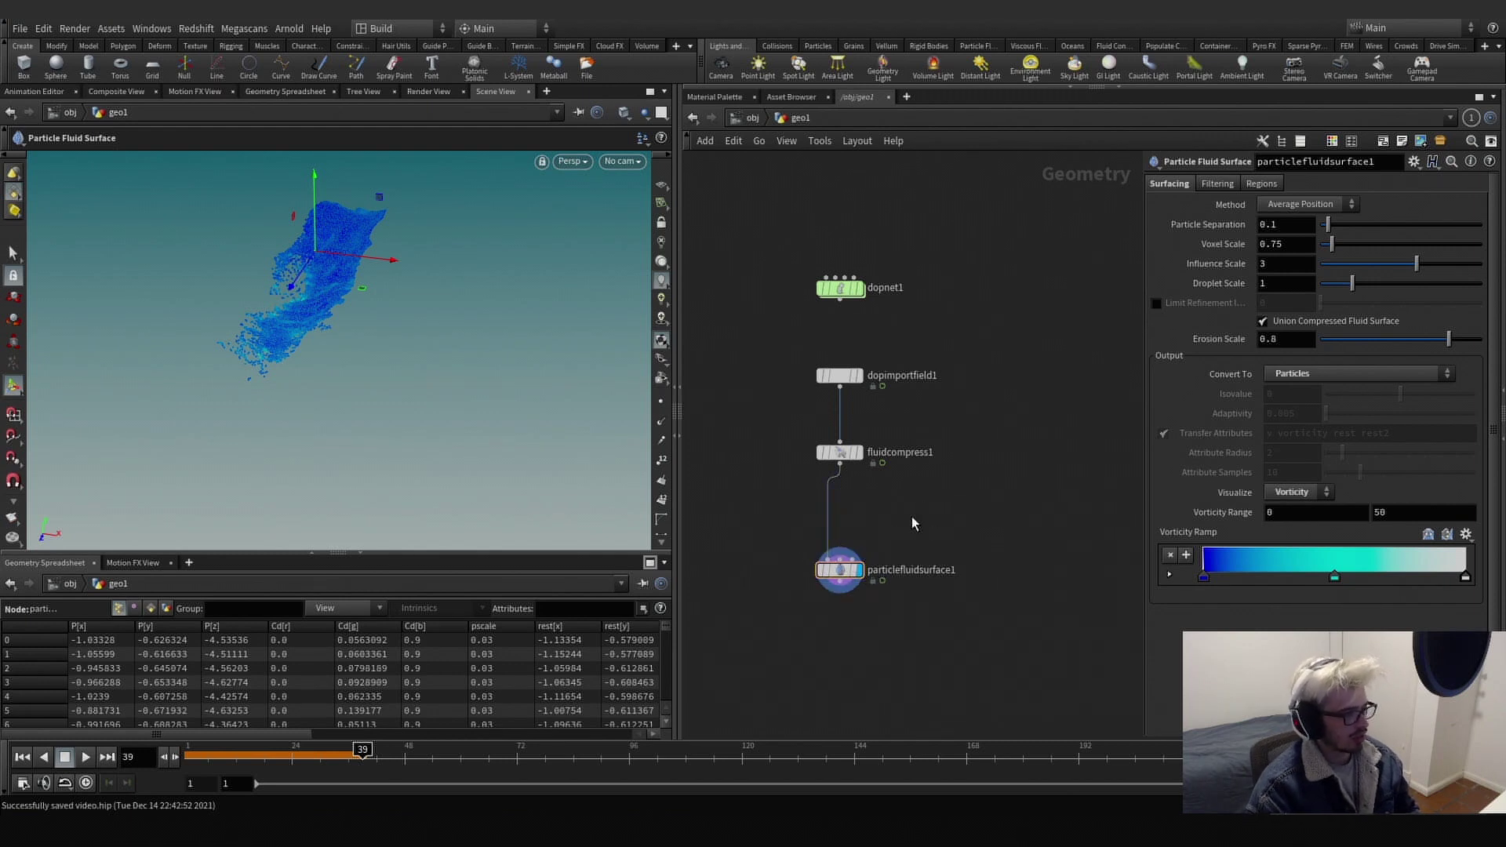
key(Tab)
text(file)
key(Down)
key(Return)
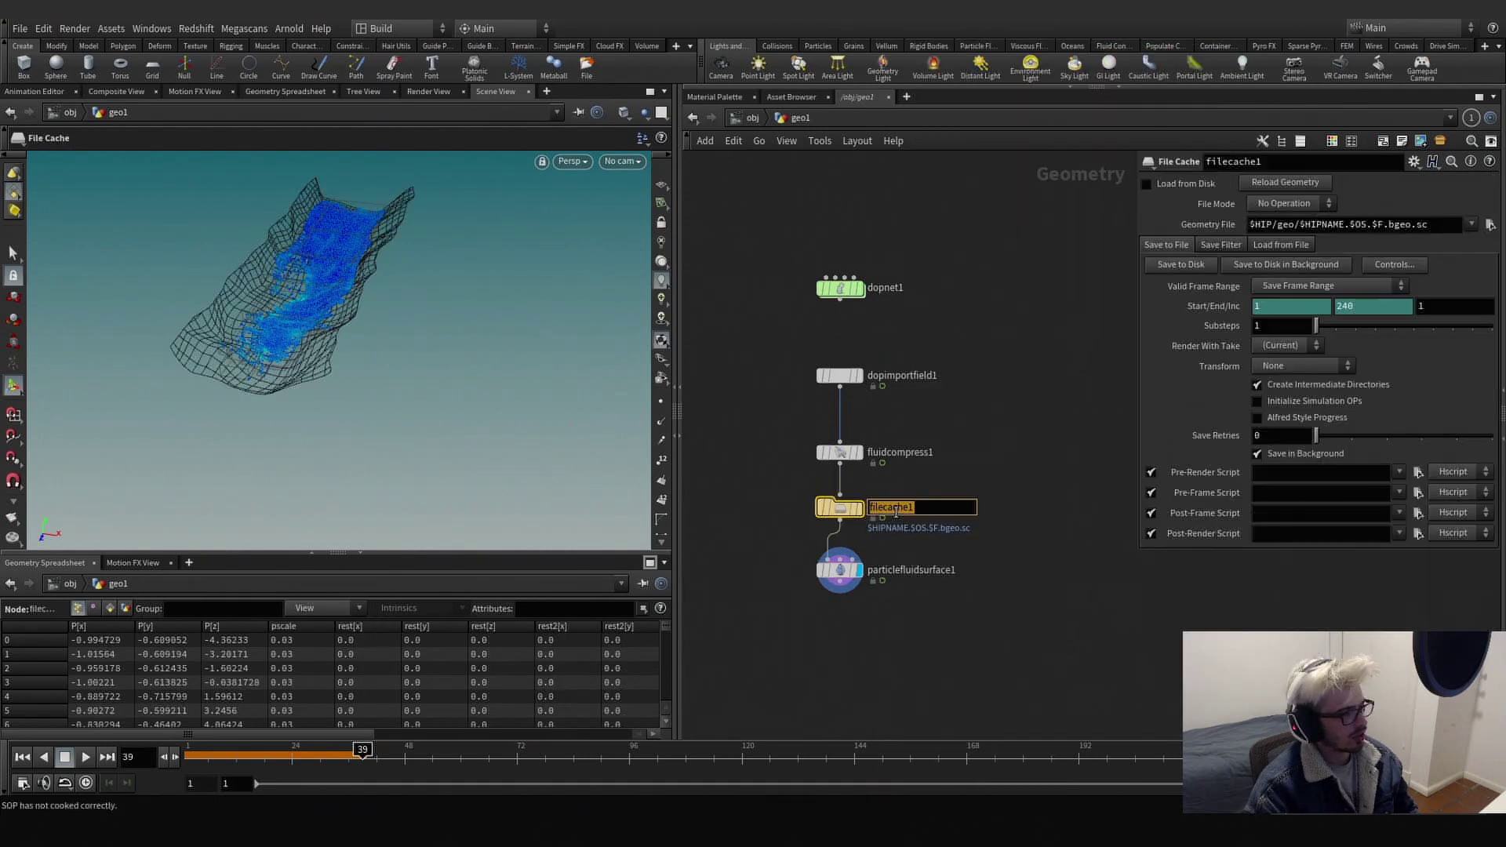
text(lowRes_v01)
key(Return)
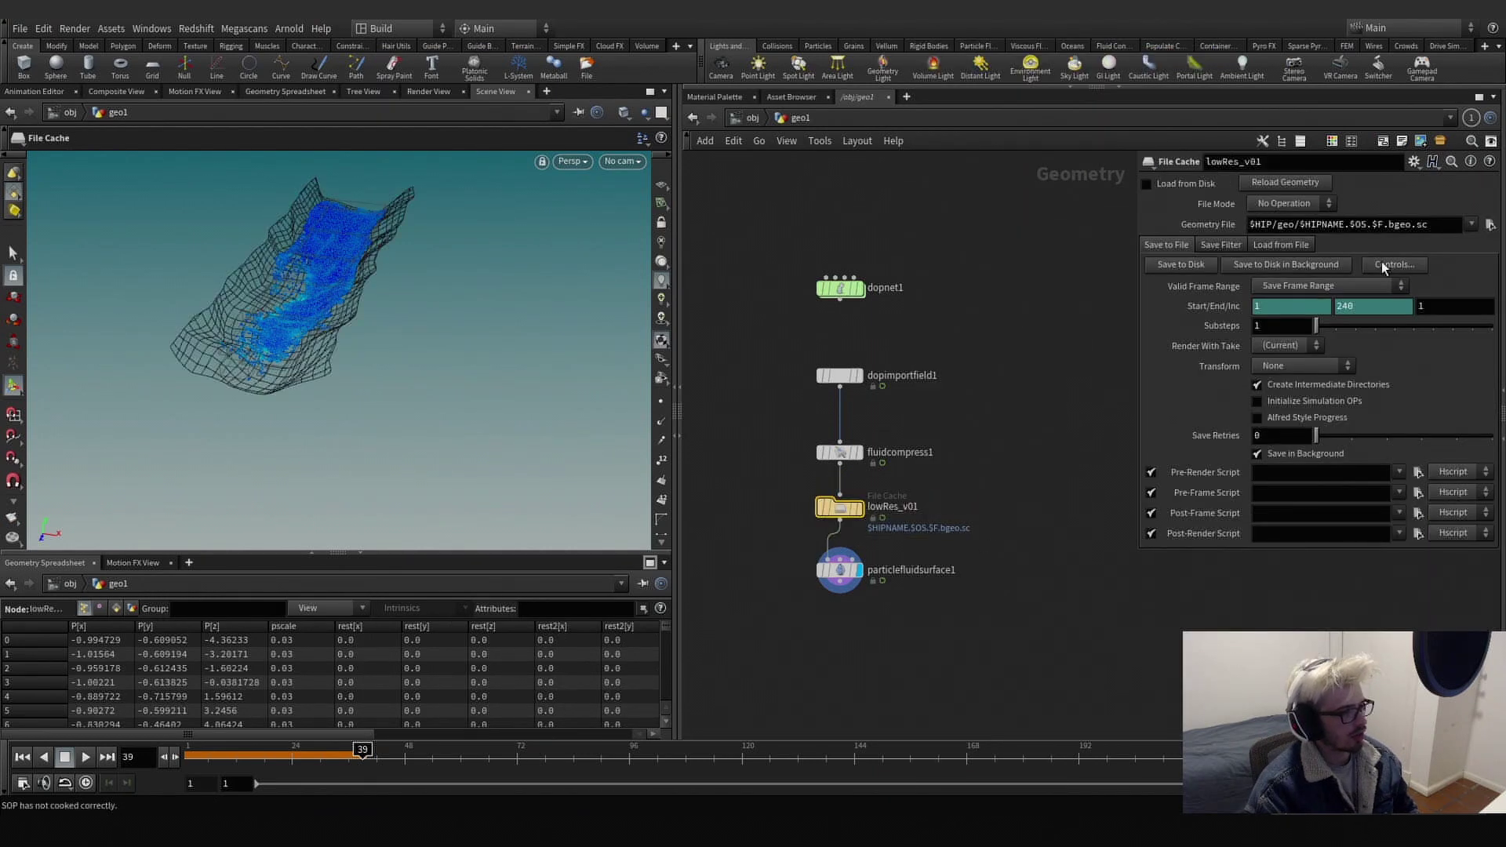
Apply the Save Current Frame preset to lowRes_v01 and set its valid frame range to Save Frame Range.
click(1413, 162)
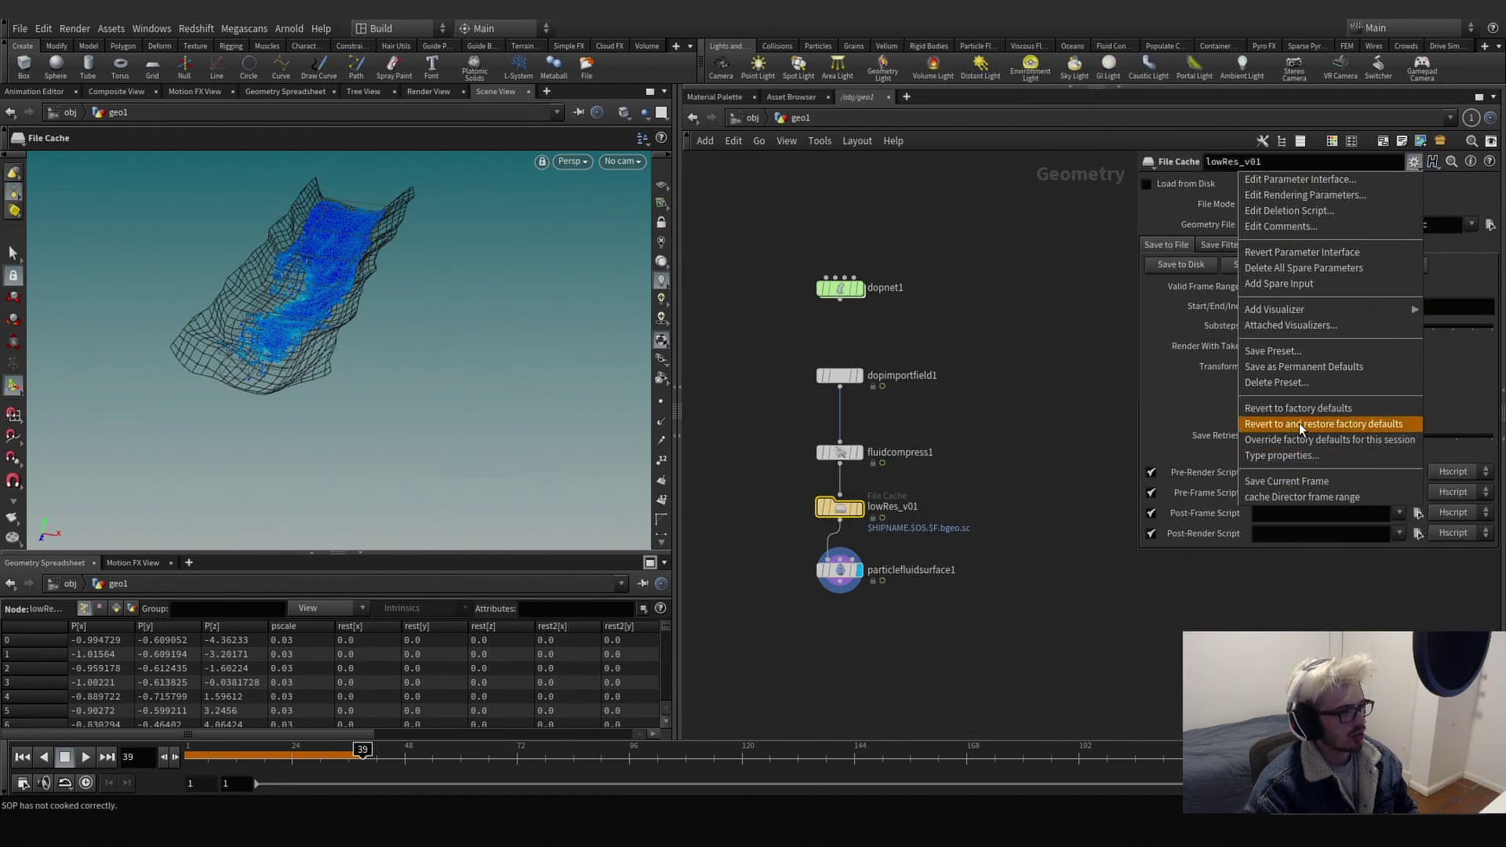
click(1306, 481)
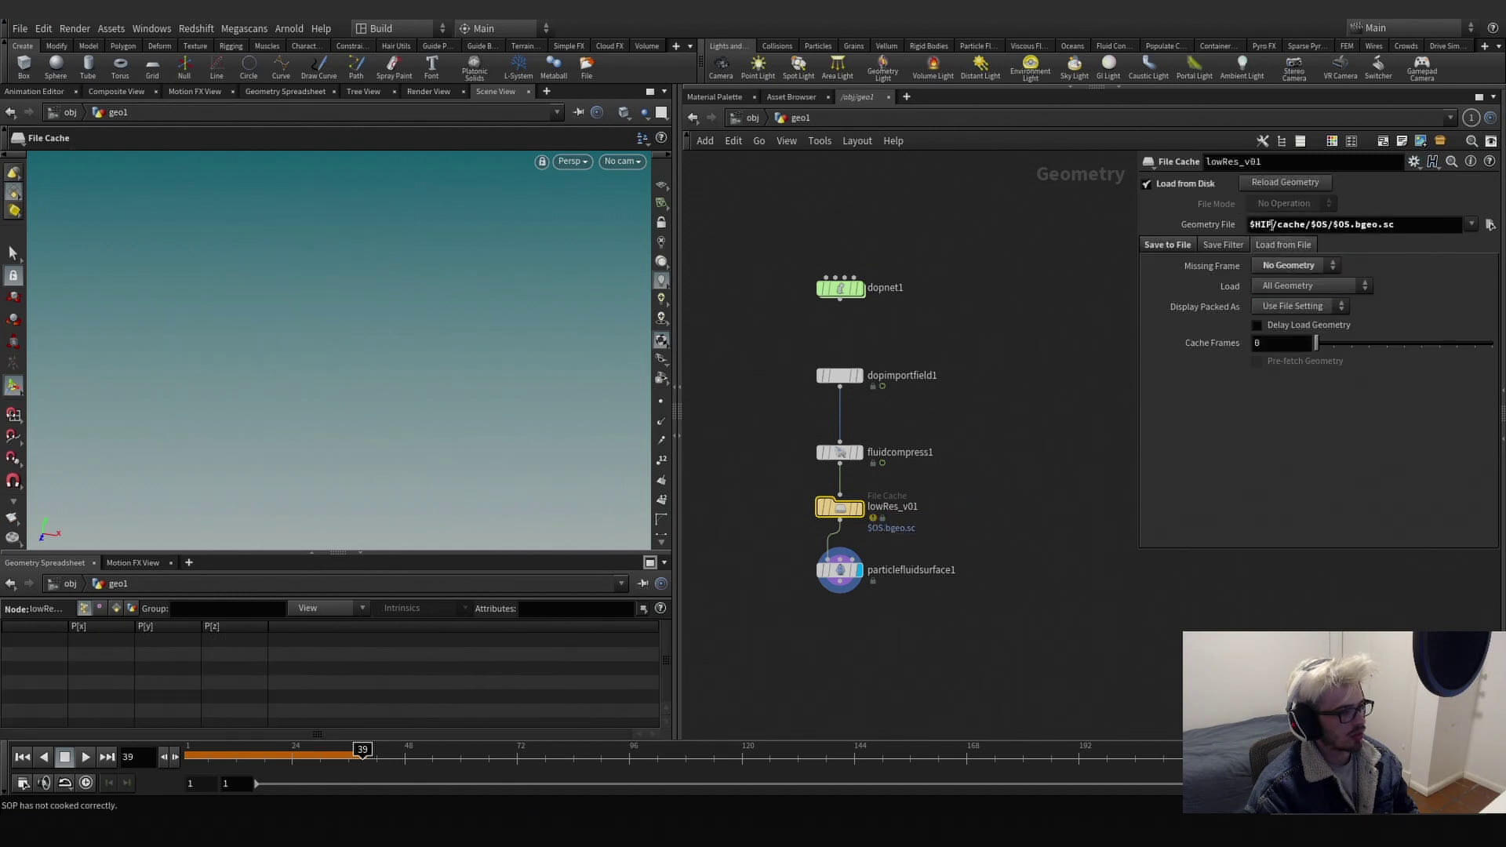
click(1176, 244)
click(1296, 286)
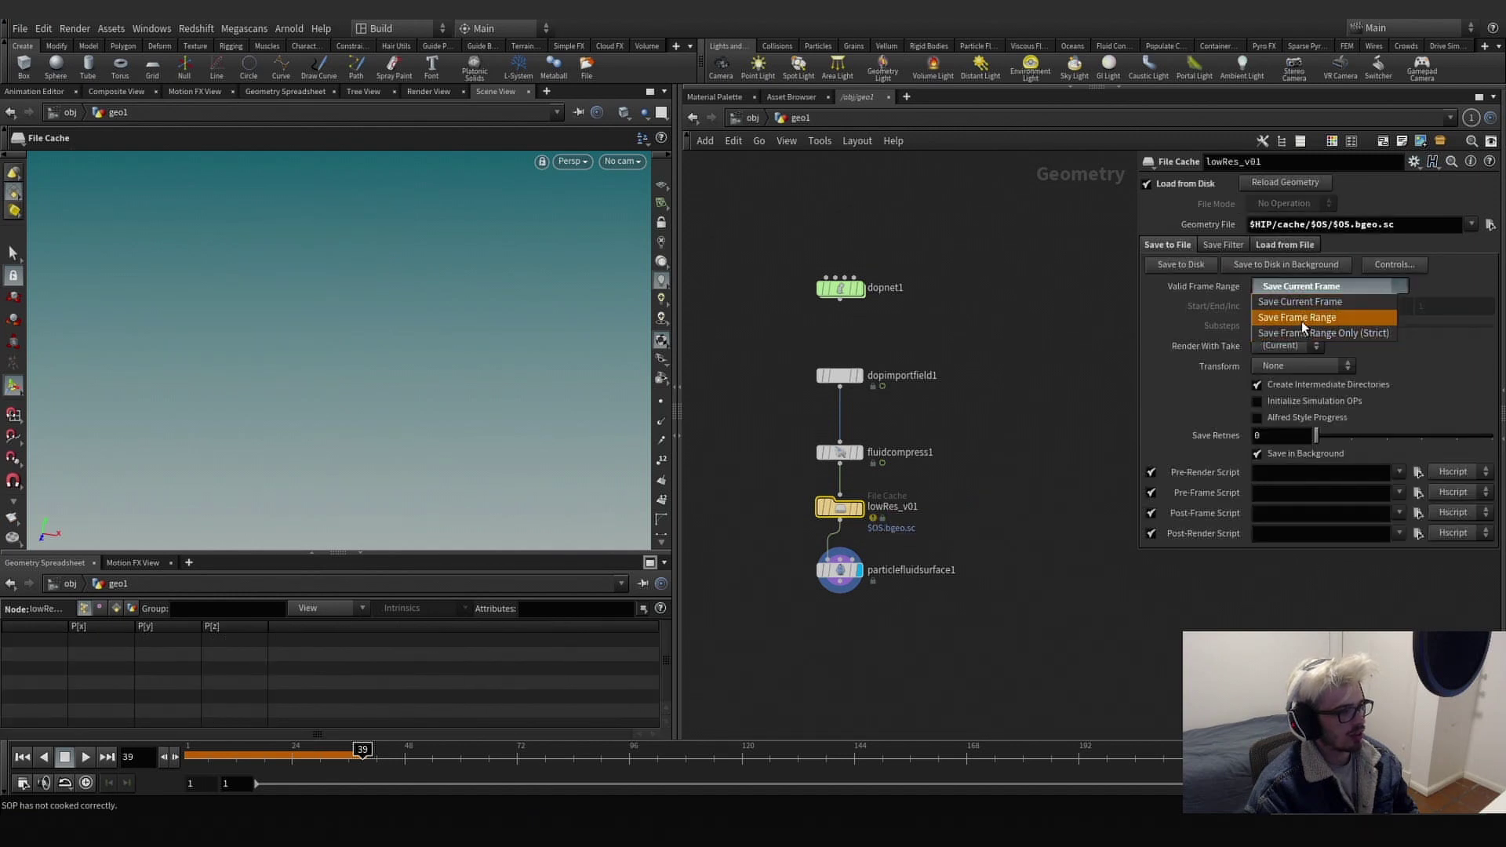
click(1302, 318)
Examine the Geometry File path of lowRes_v01 in its expanded form, then show it as variables again.
double_click(1257, 224)
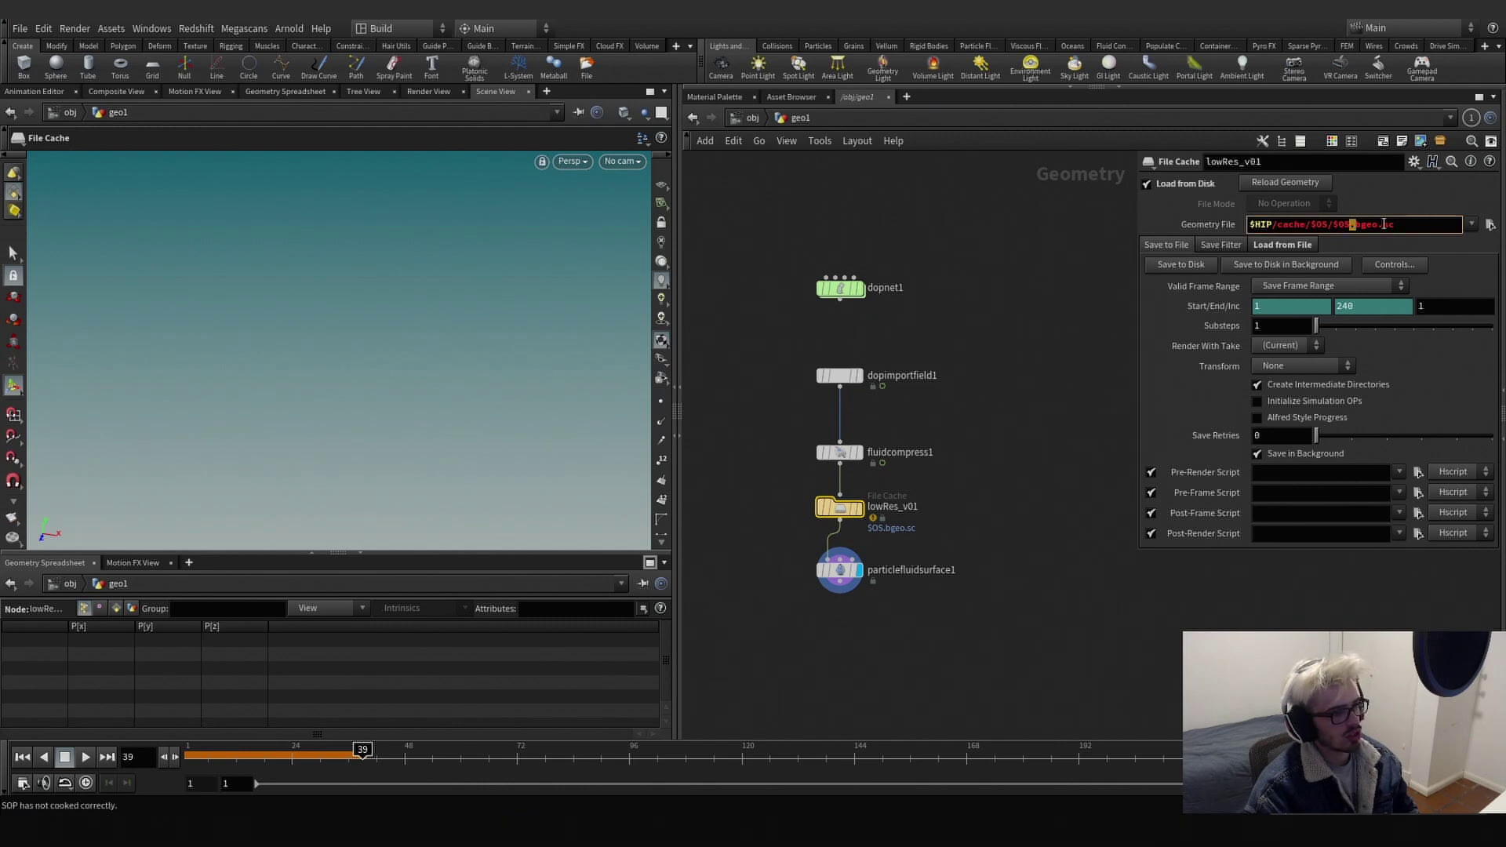
click(1227, 225)
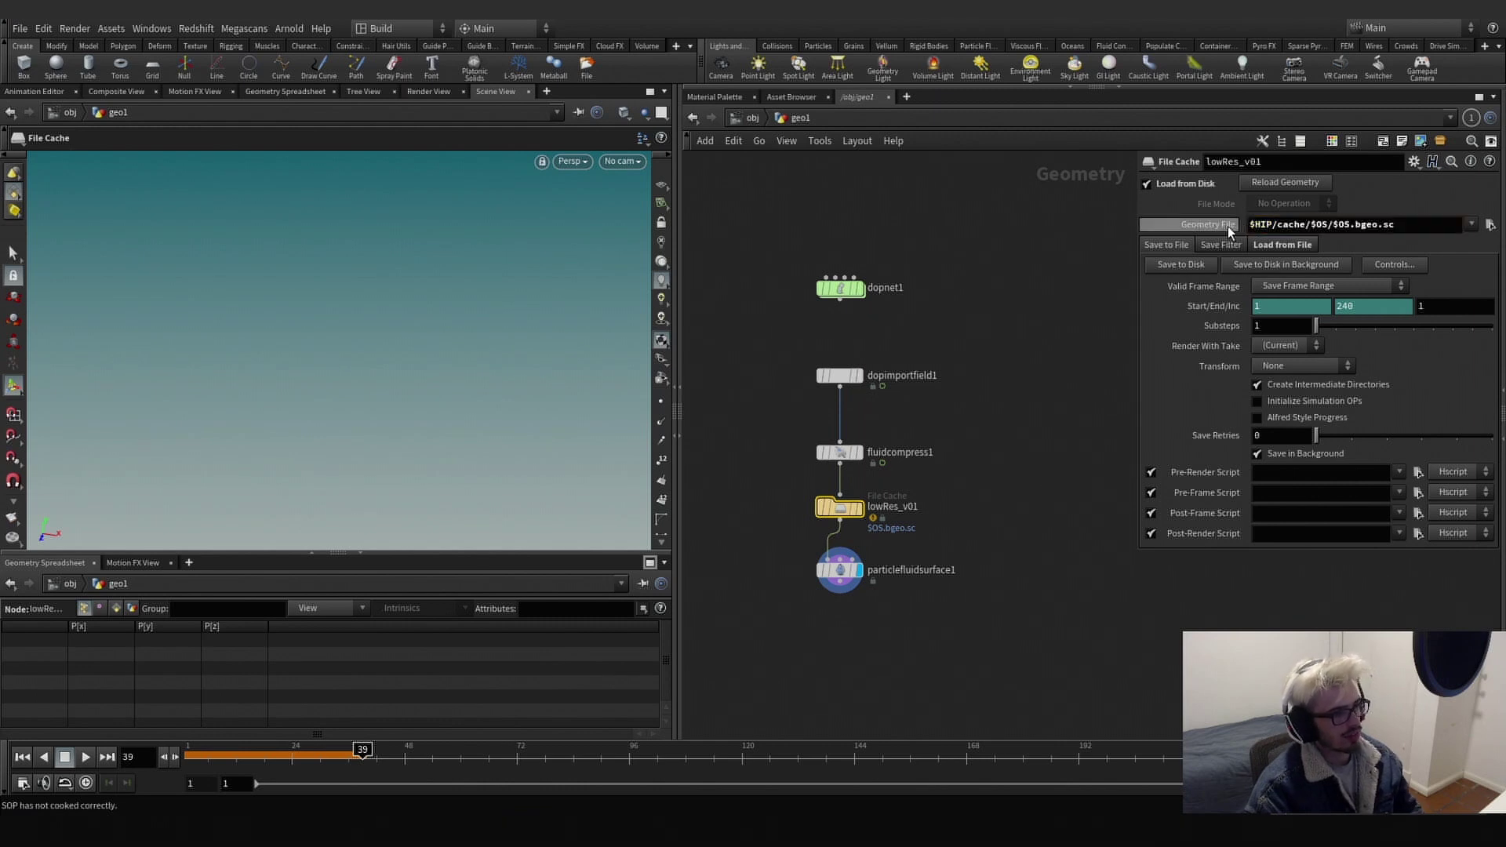
drag(1250, 224, 1468, 226)
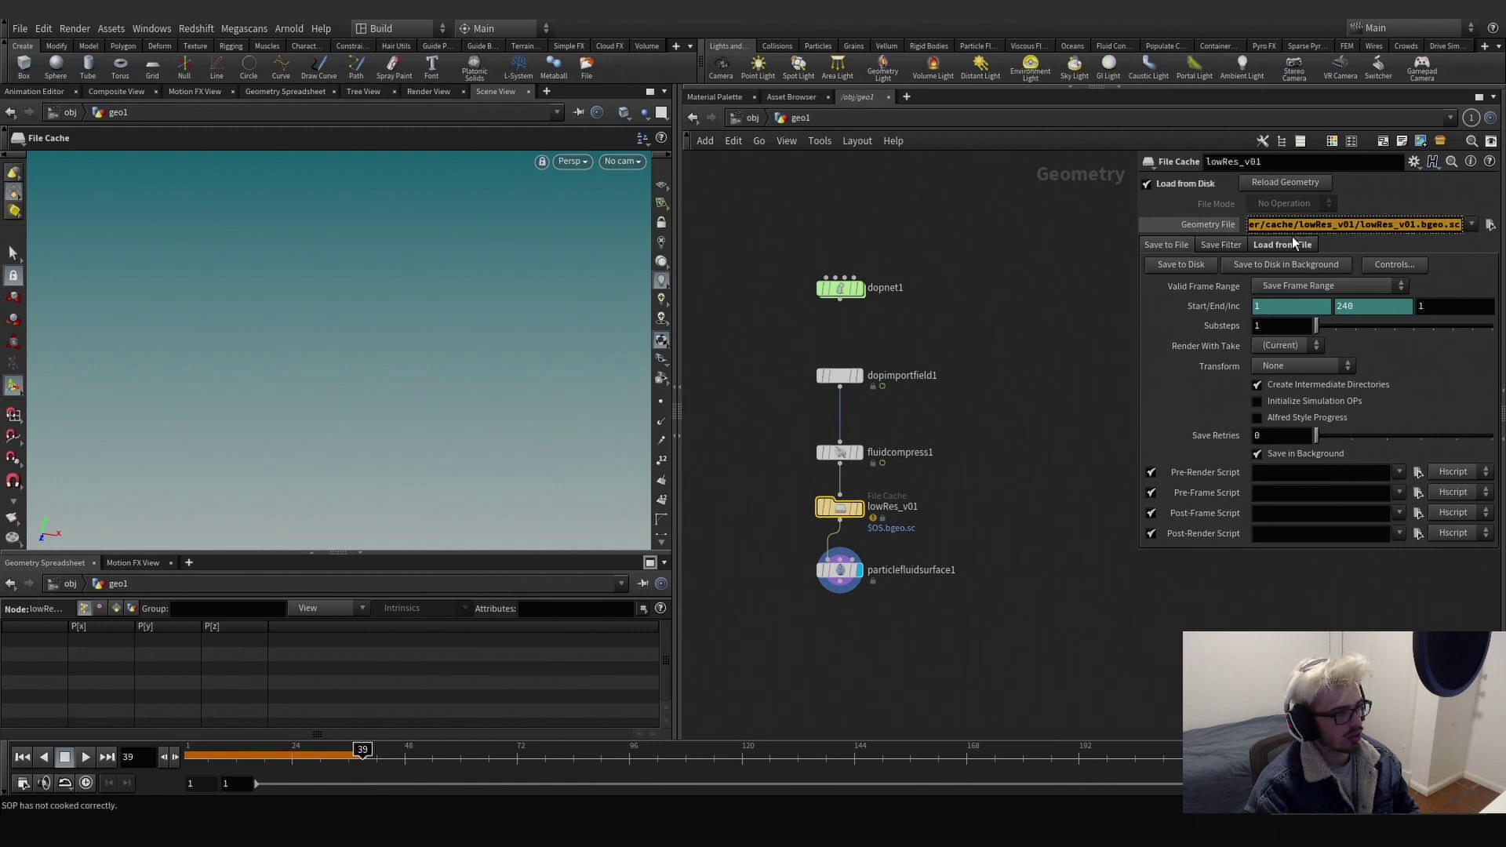
click(1313, 225)
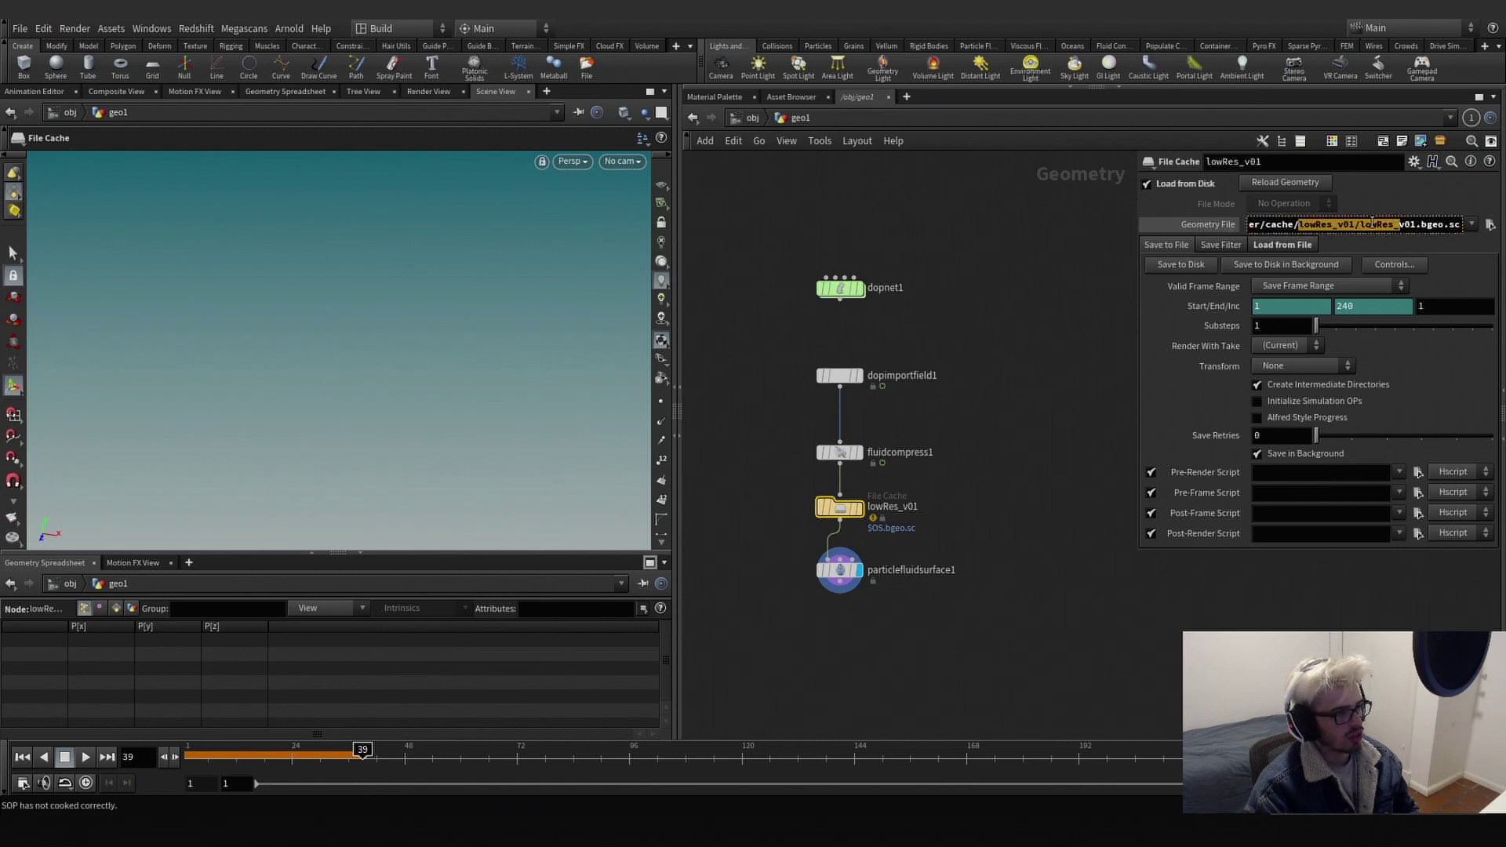
click(1210, 227)
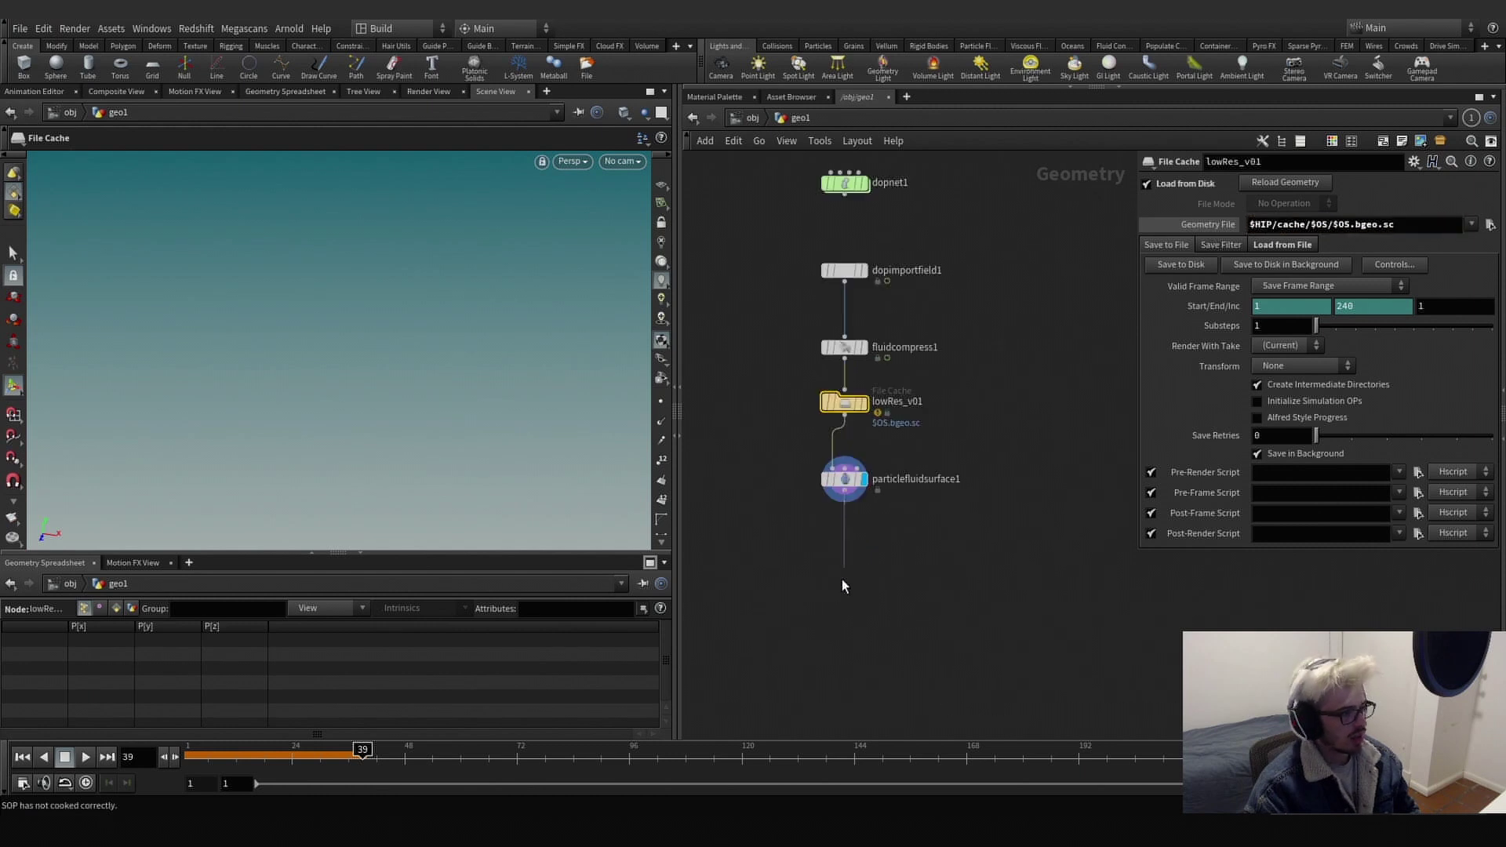
Add a Null below particlefluidsurface1 and name it OUT_PARTICLES_LOW.
key(Tab)
text(filec)
key(Return)
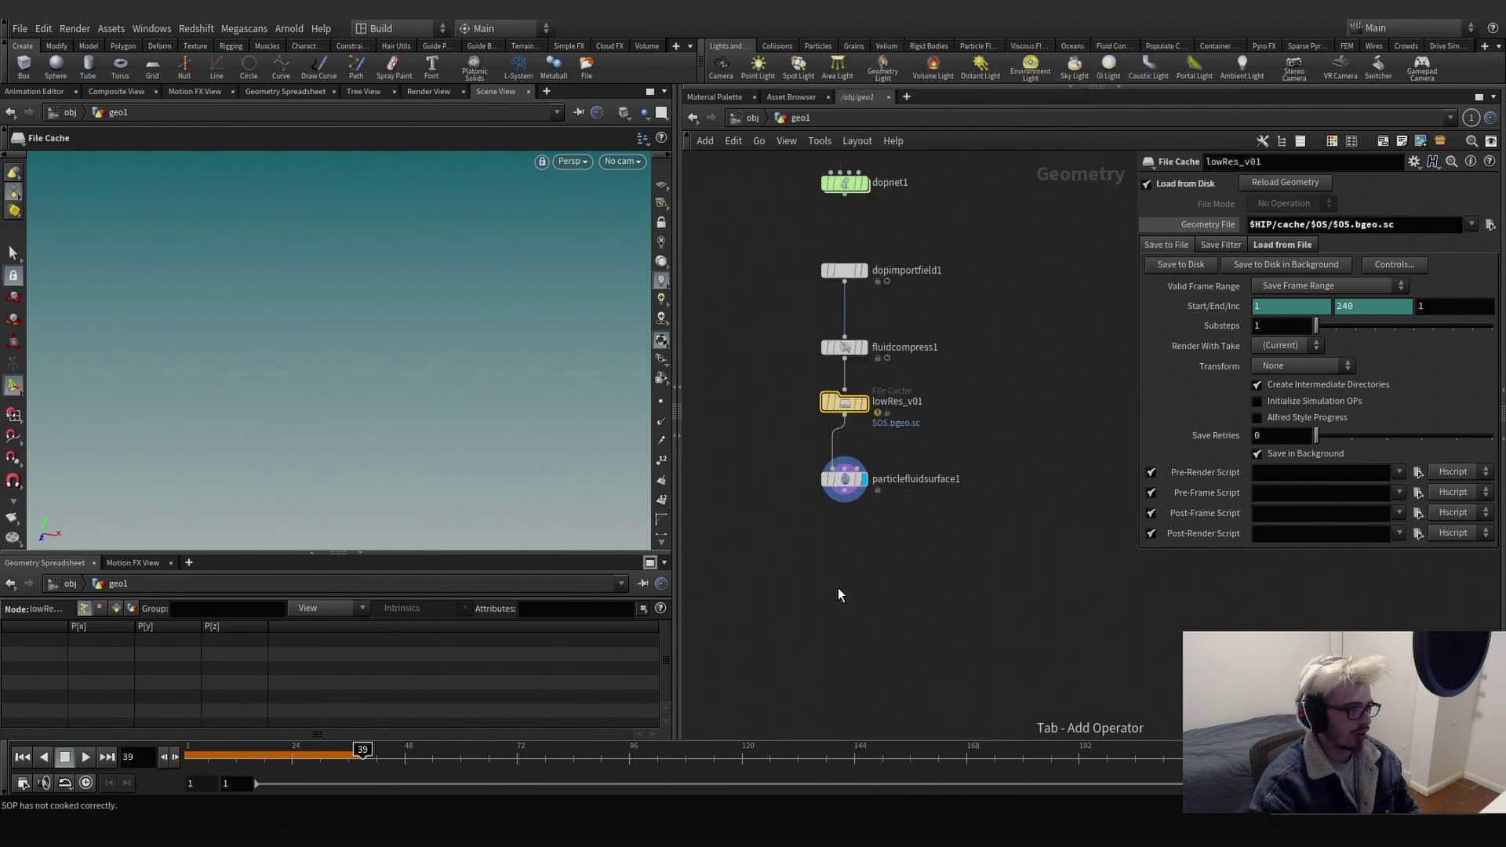
click(849, 572)
click(880, 572)
text(O)
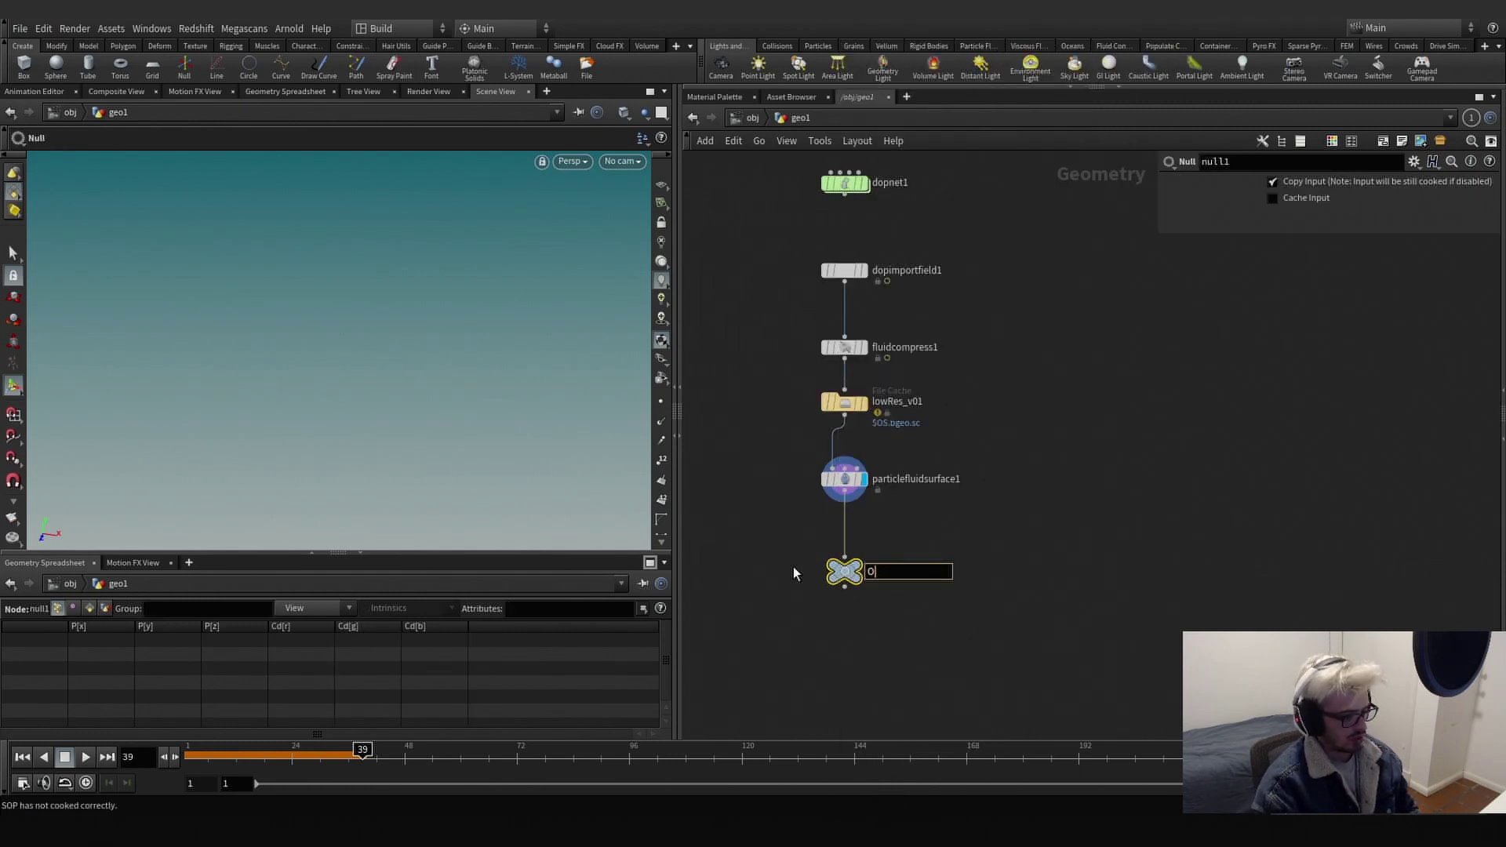
text(UT_PARTICLES_LO)
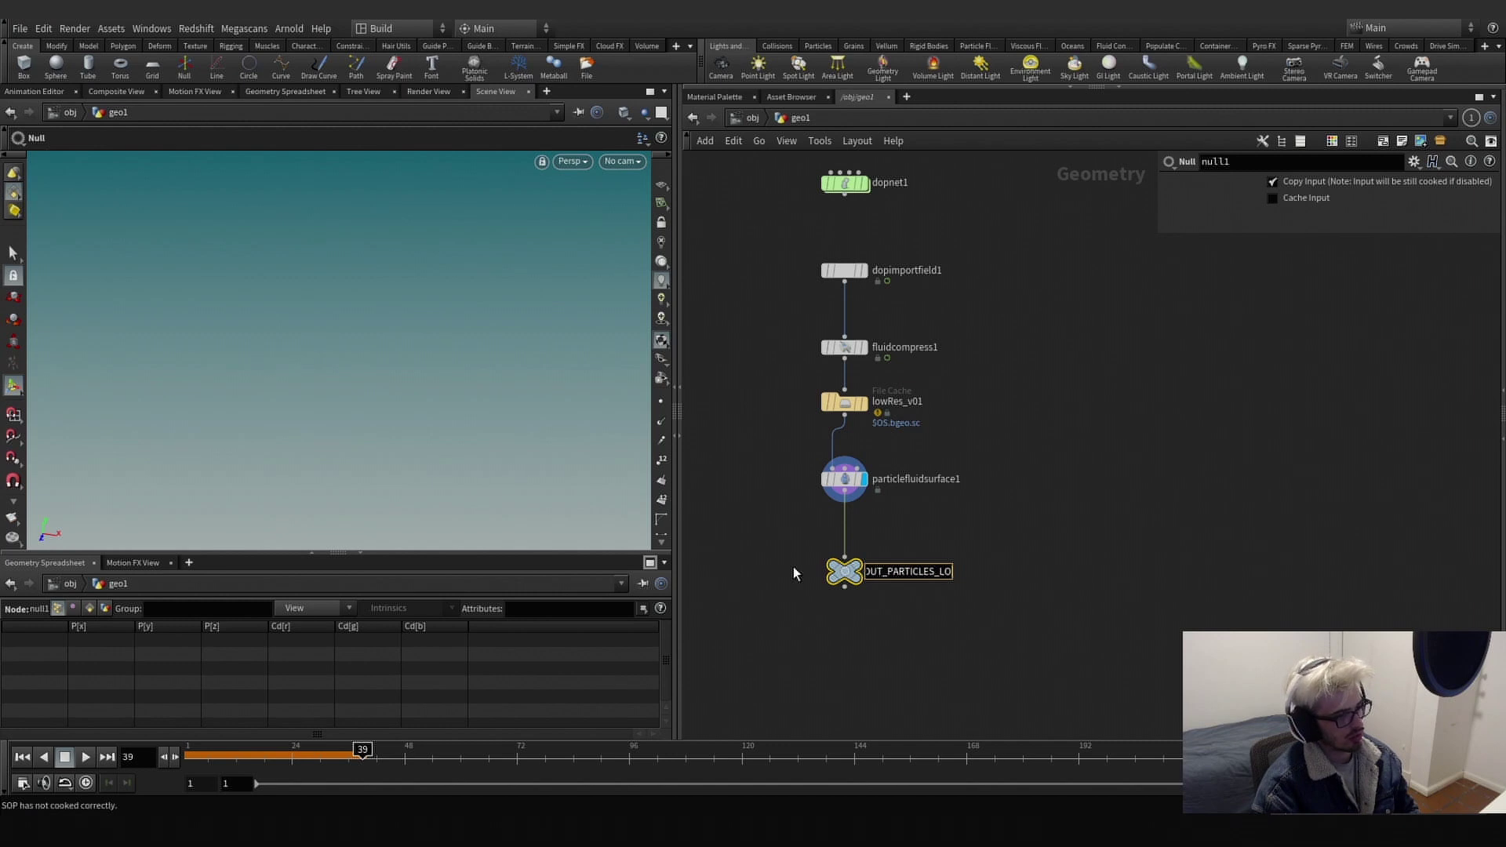
text(W)
key(Return)
Add a displayed Volume Rasterize Attributes node below OUT_PARTICLES_LOW and set its Attributes to v.
key(Tab)
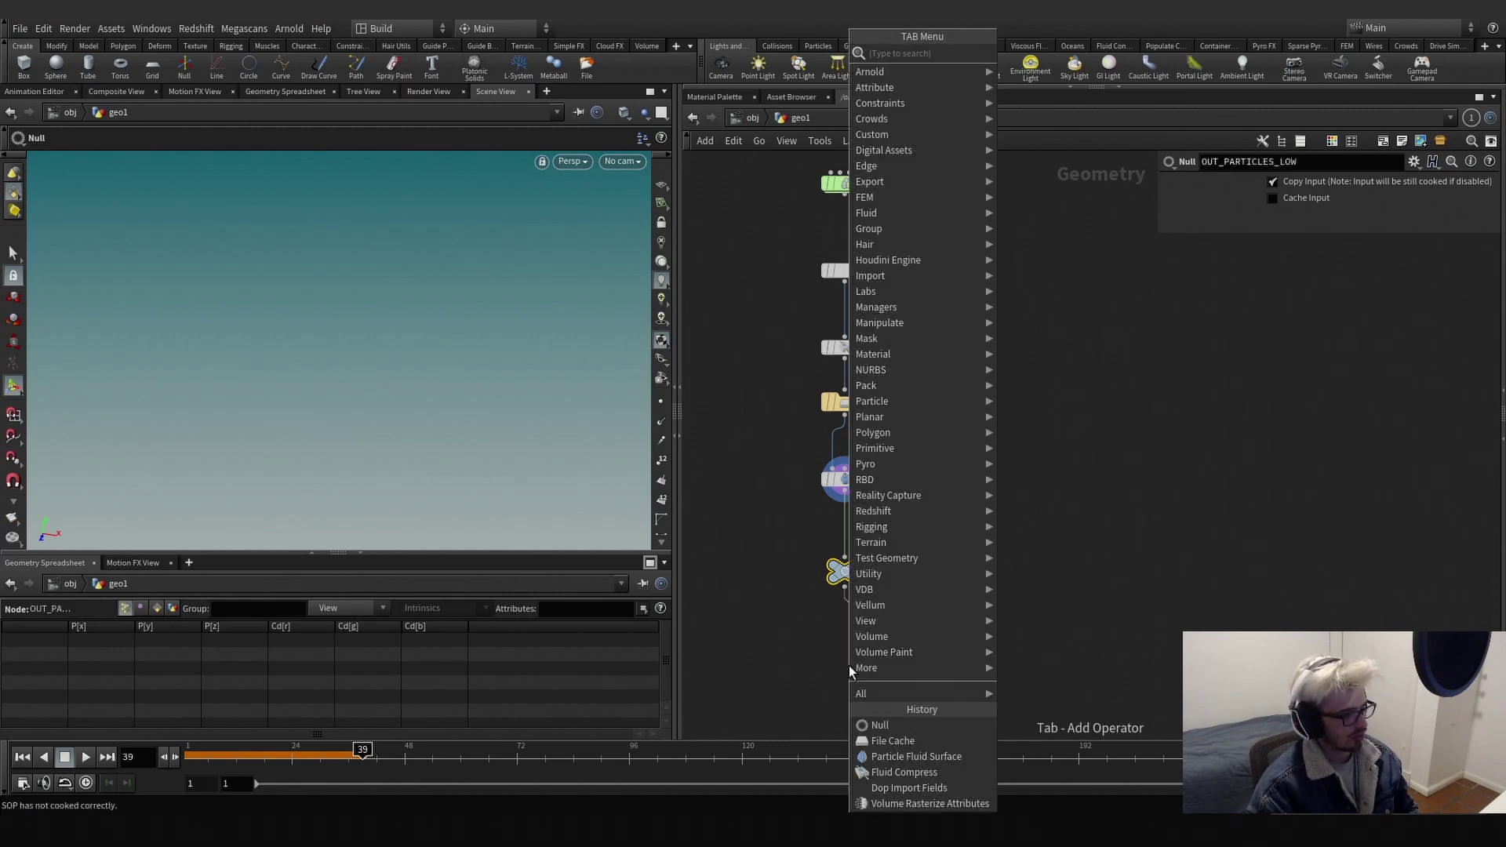
text(volume rast)
key(Return)
click(848, 665)
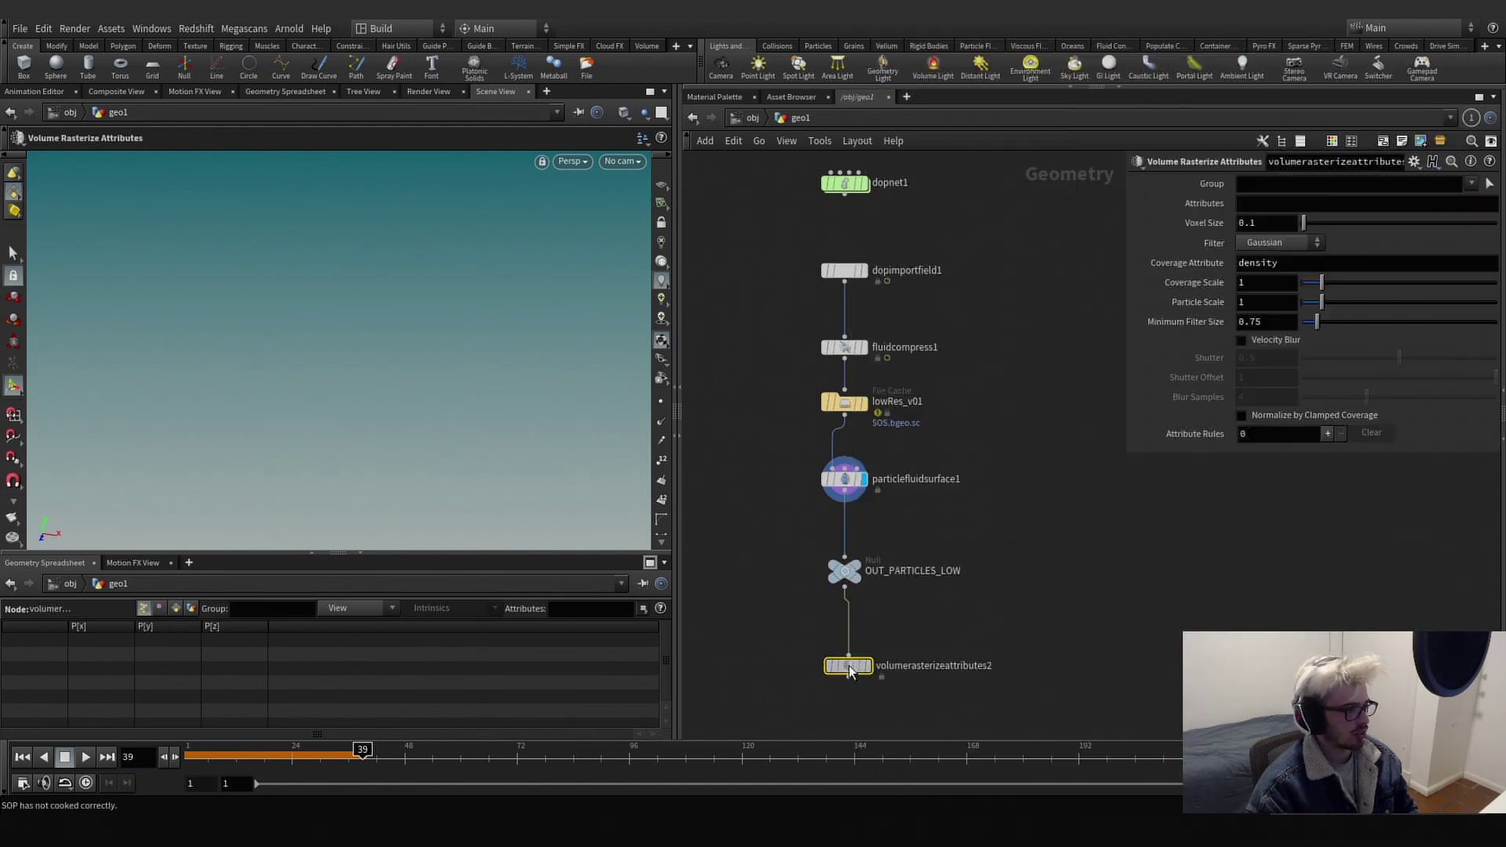
drag(849, 665, 840, 662)
click(866, 662)
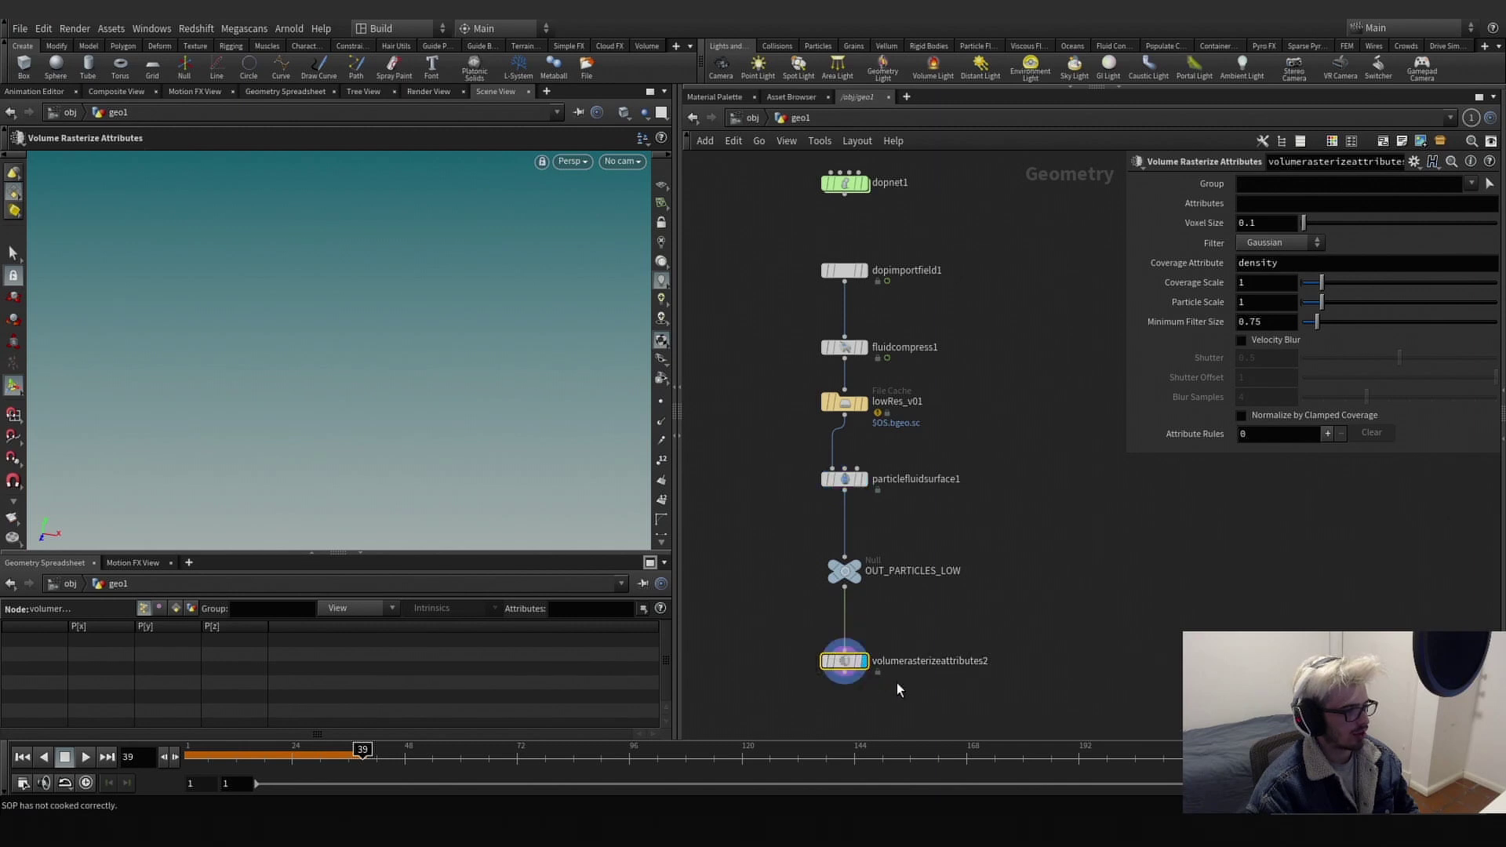
click(1240, 204)
text(v)
middle_drag(989, 694, 998, 573)
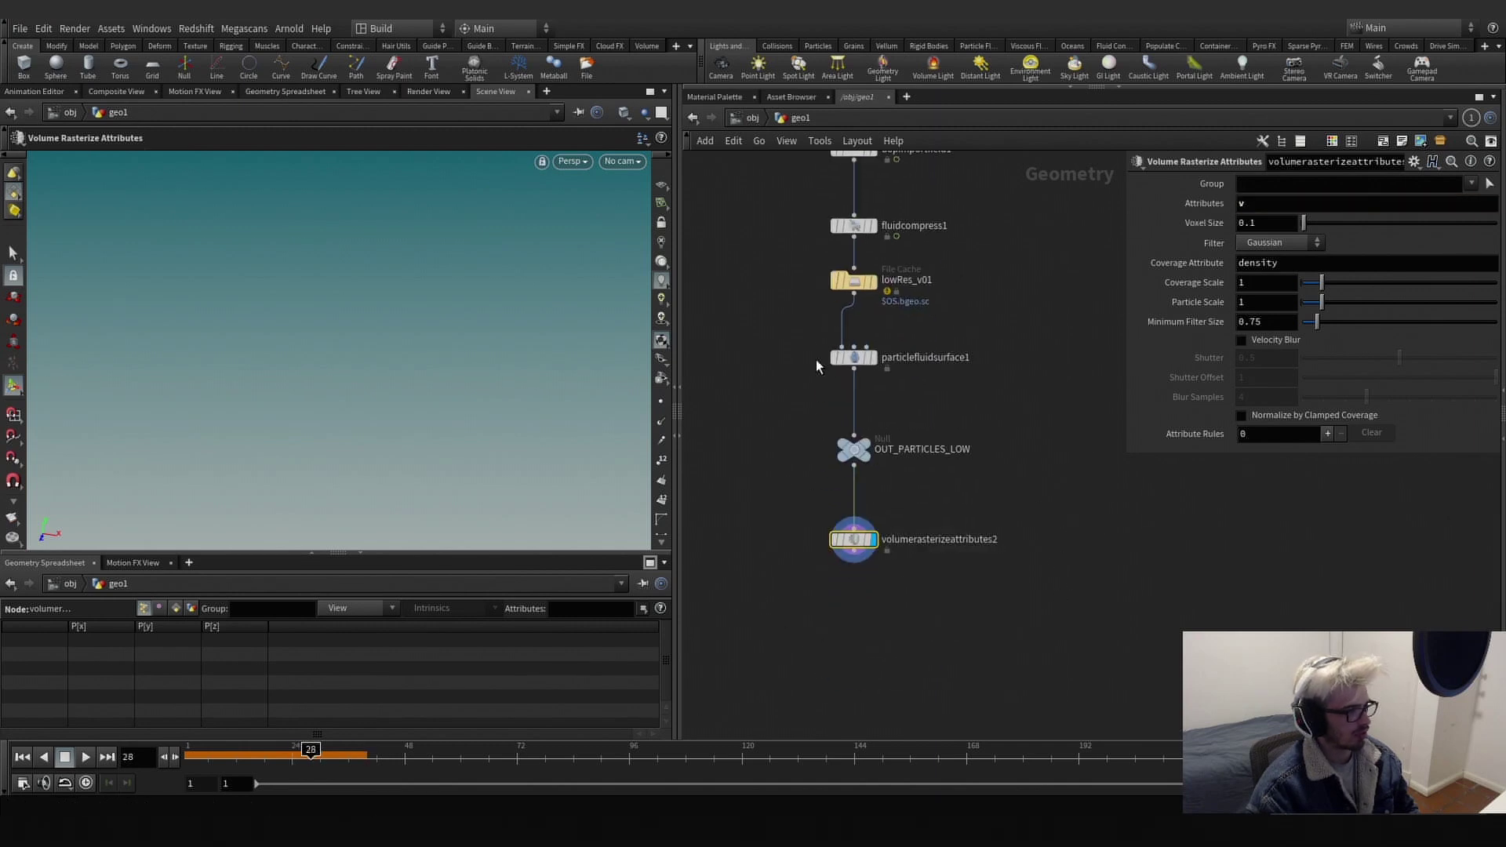
Save lowRes_v01 to disk and set its Geometry File to $HIP/cache/$OS/$OS.$F4.bgeo.sc.
click(910, 309)
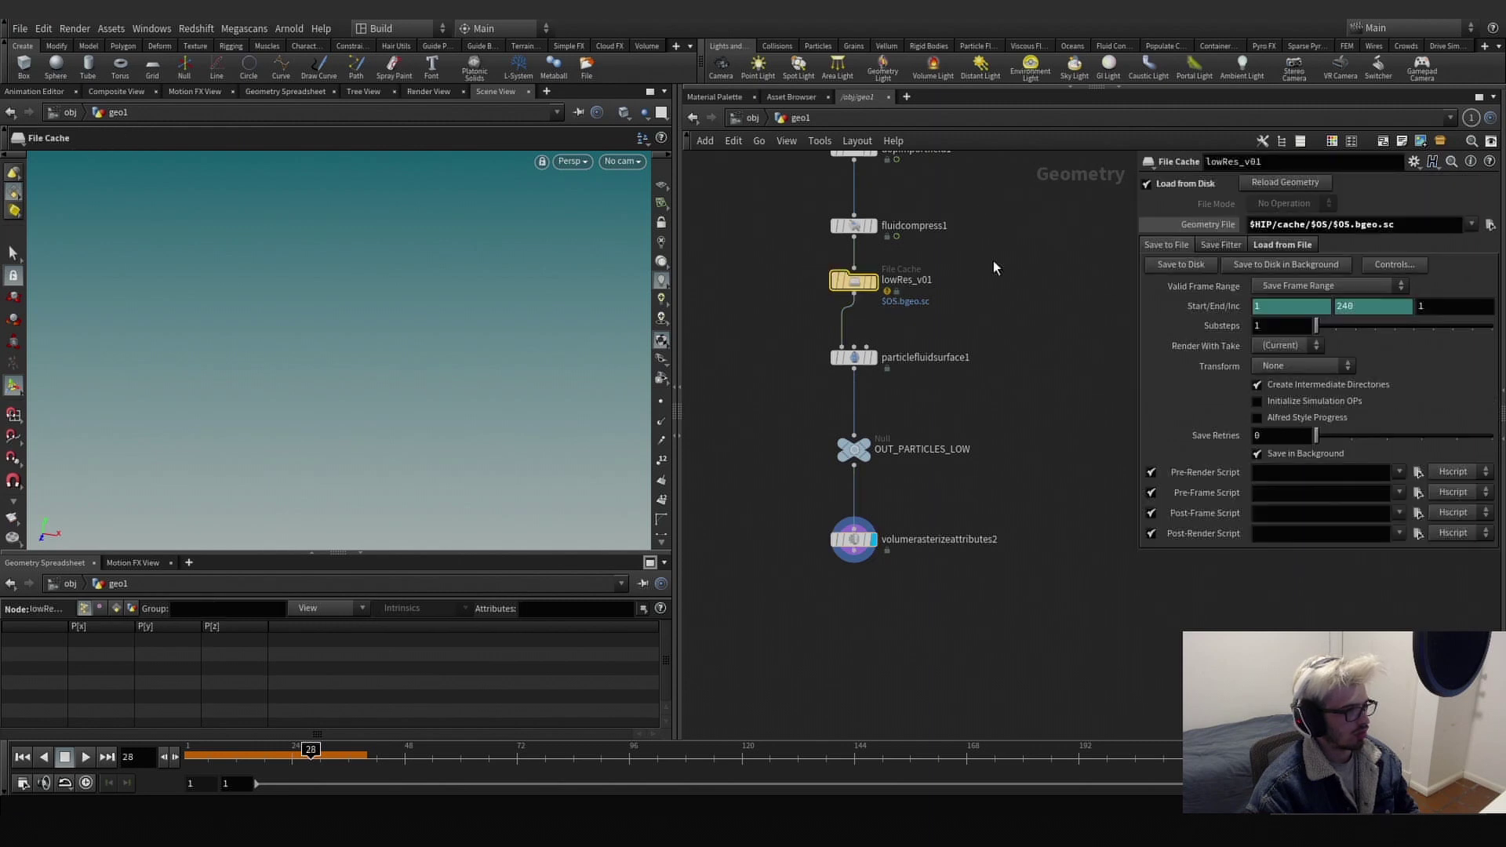
click(1184, 267)
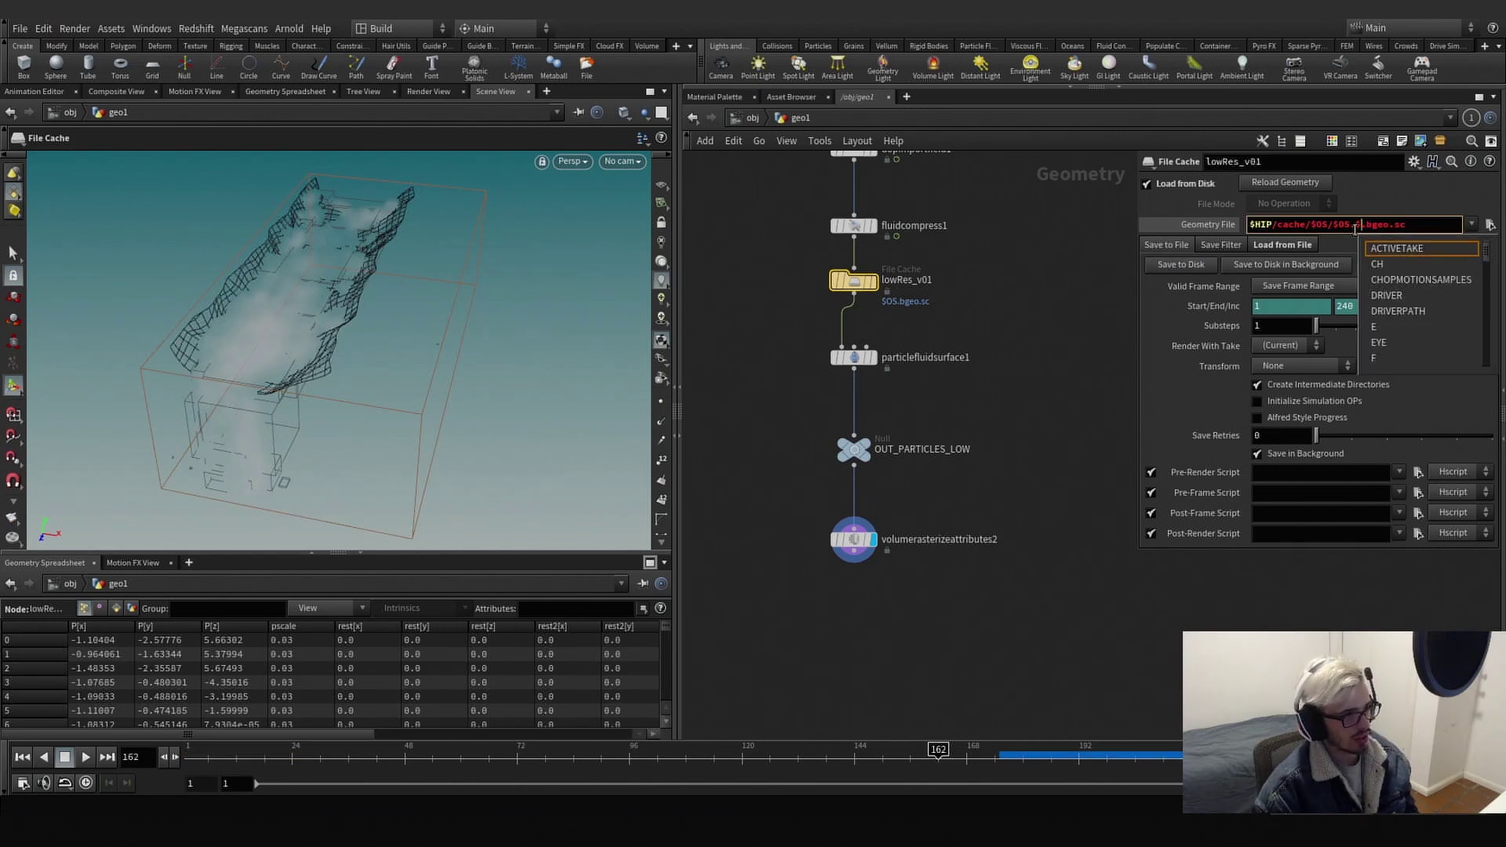
text(F4)
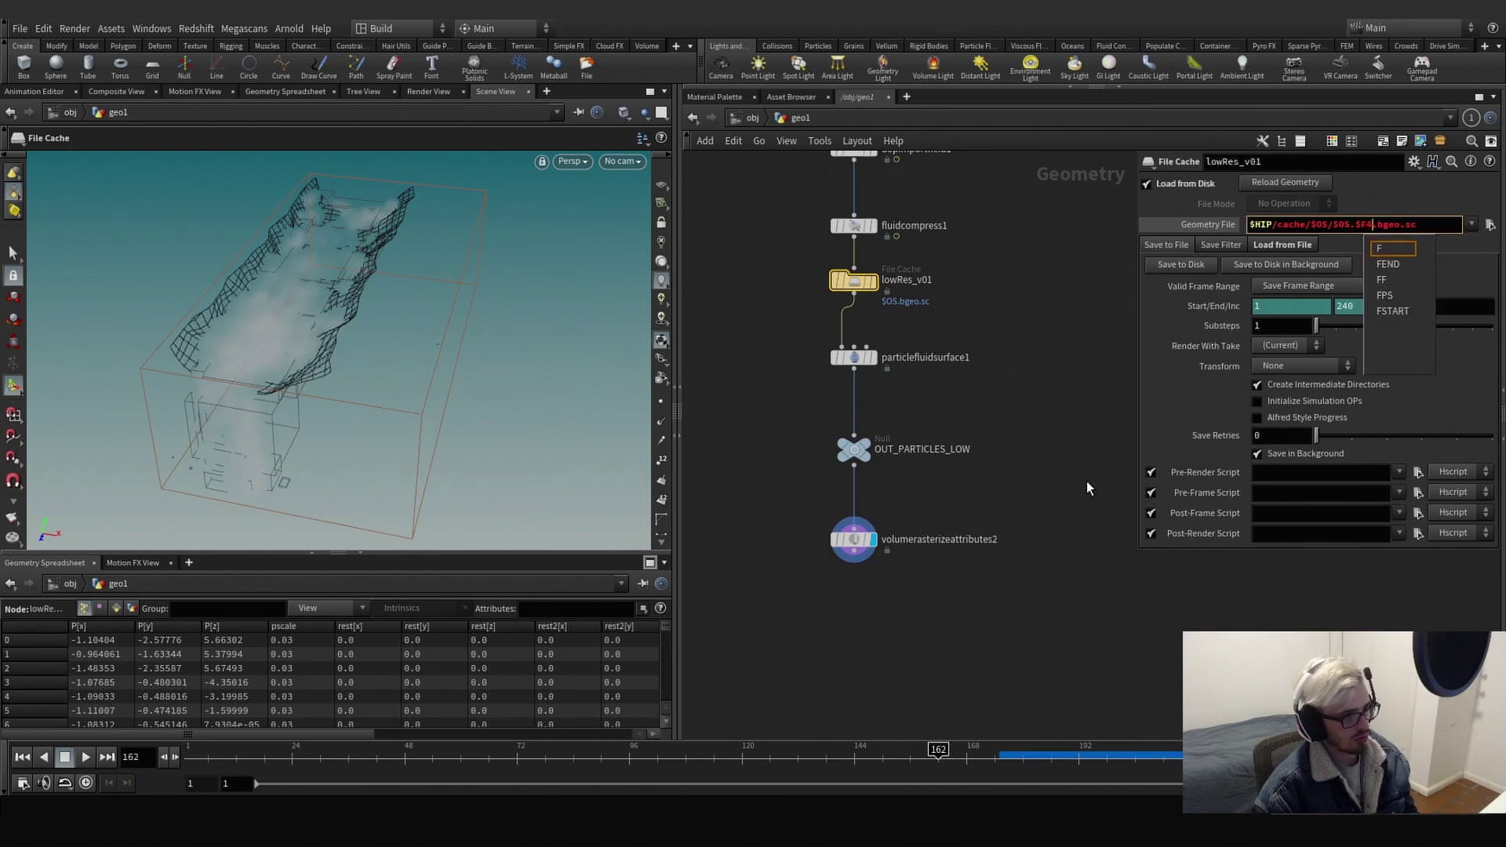
key(Return)
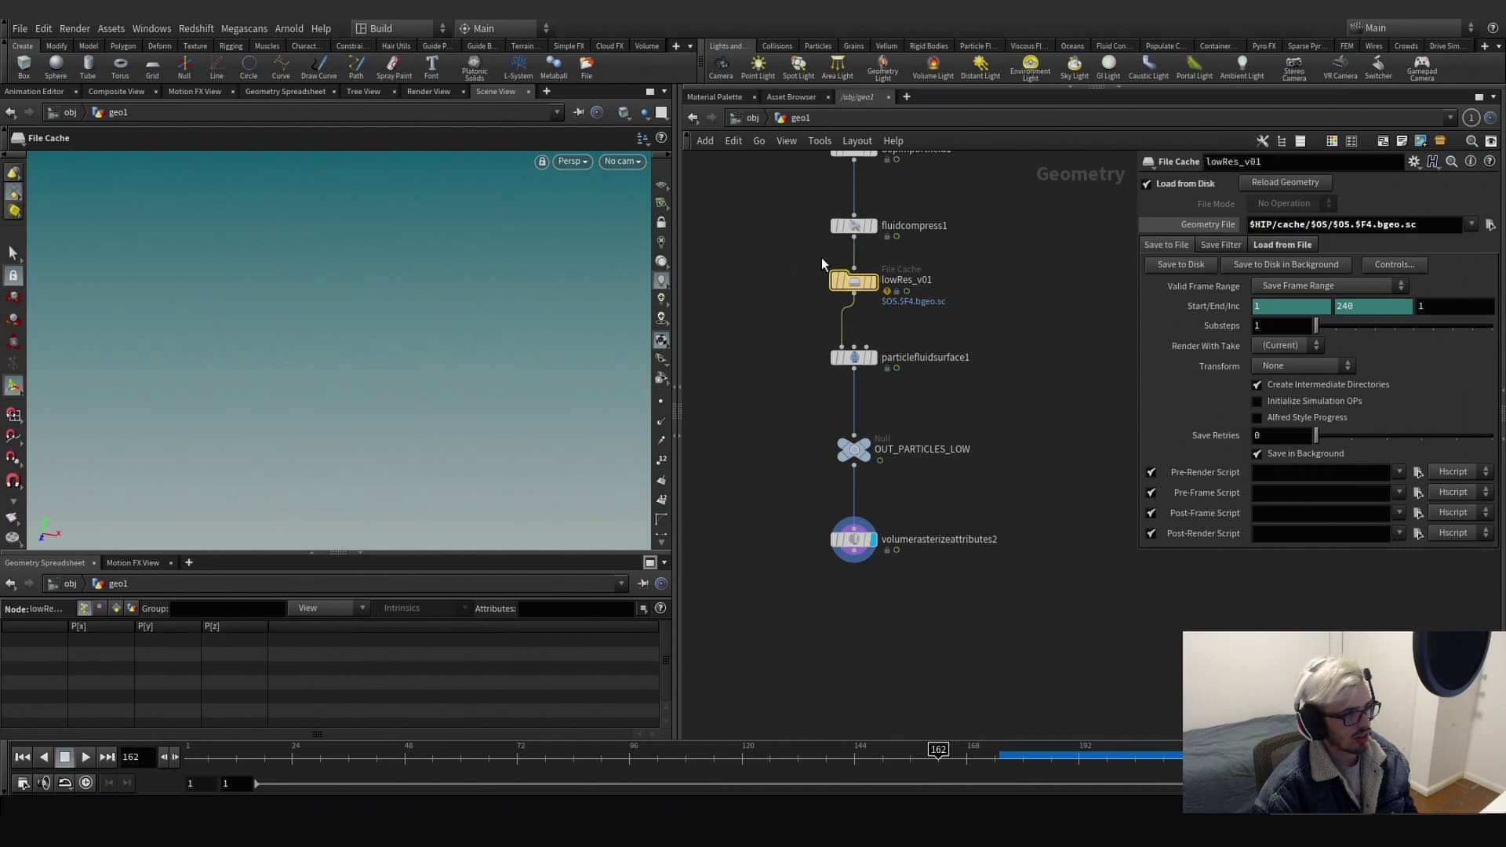
Display OUT_PARTICLES_LOW and review the cached particles at different frames, ending on frame 157.
drag(652, 754, 789, 766)
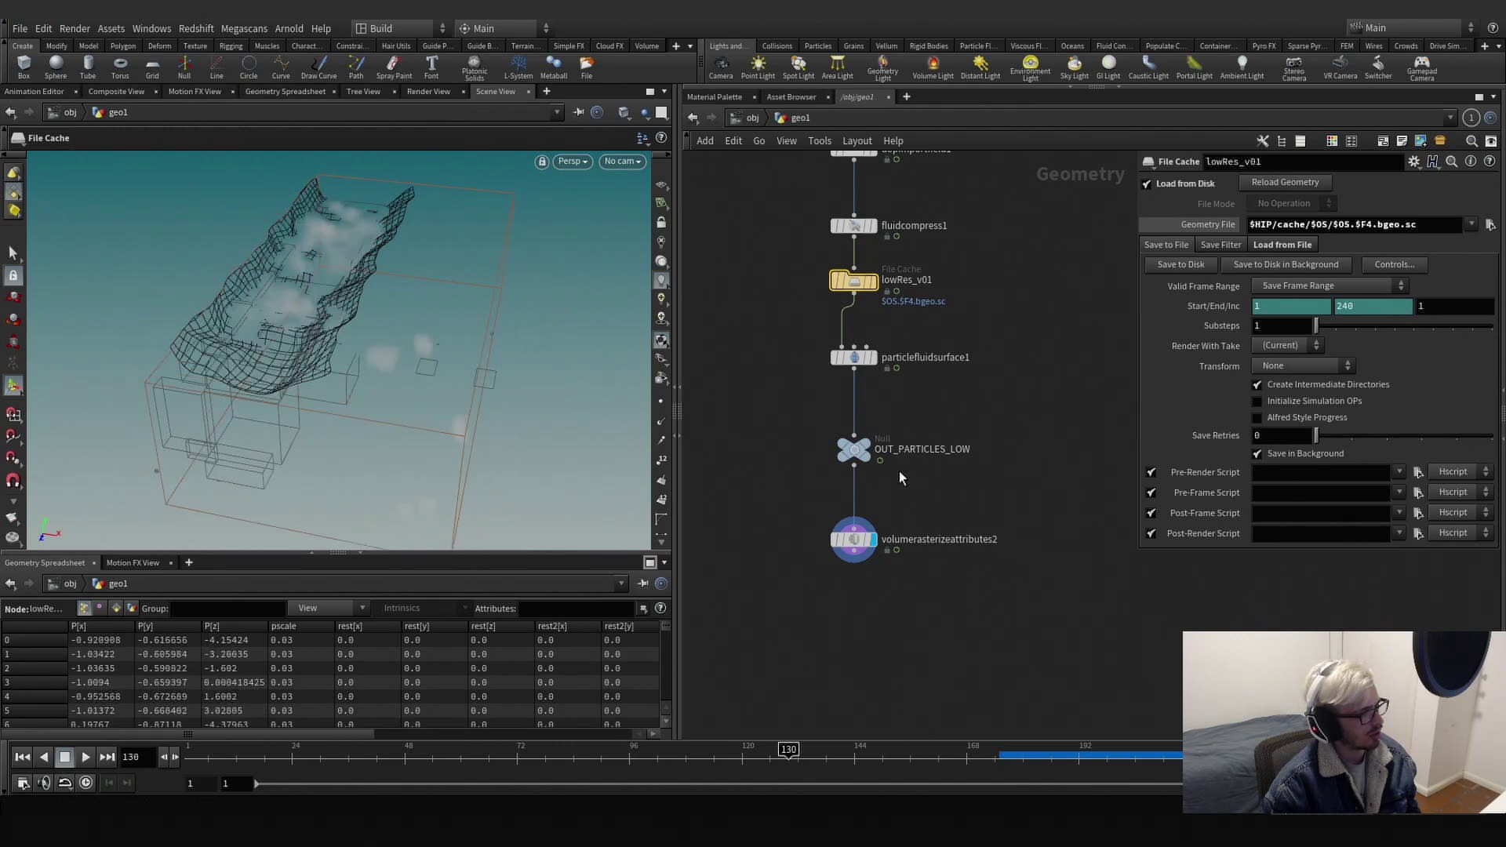
click(873, 453)
click(854, 449)
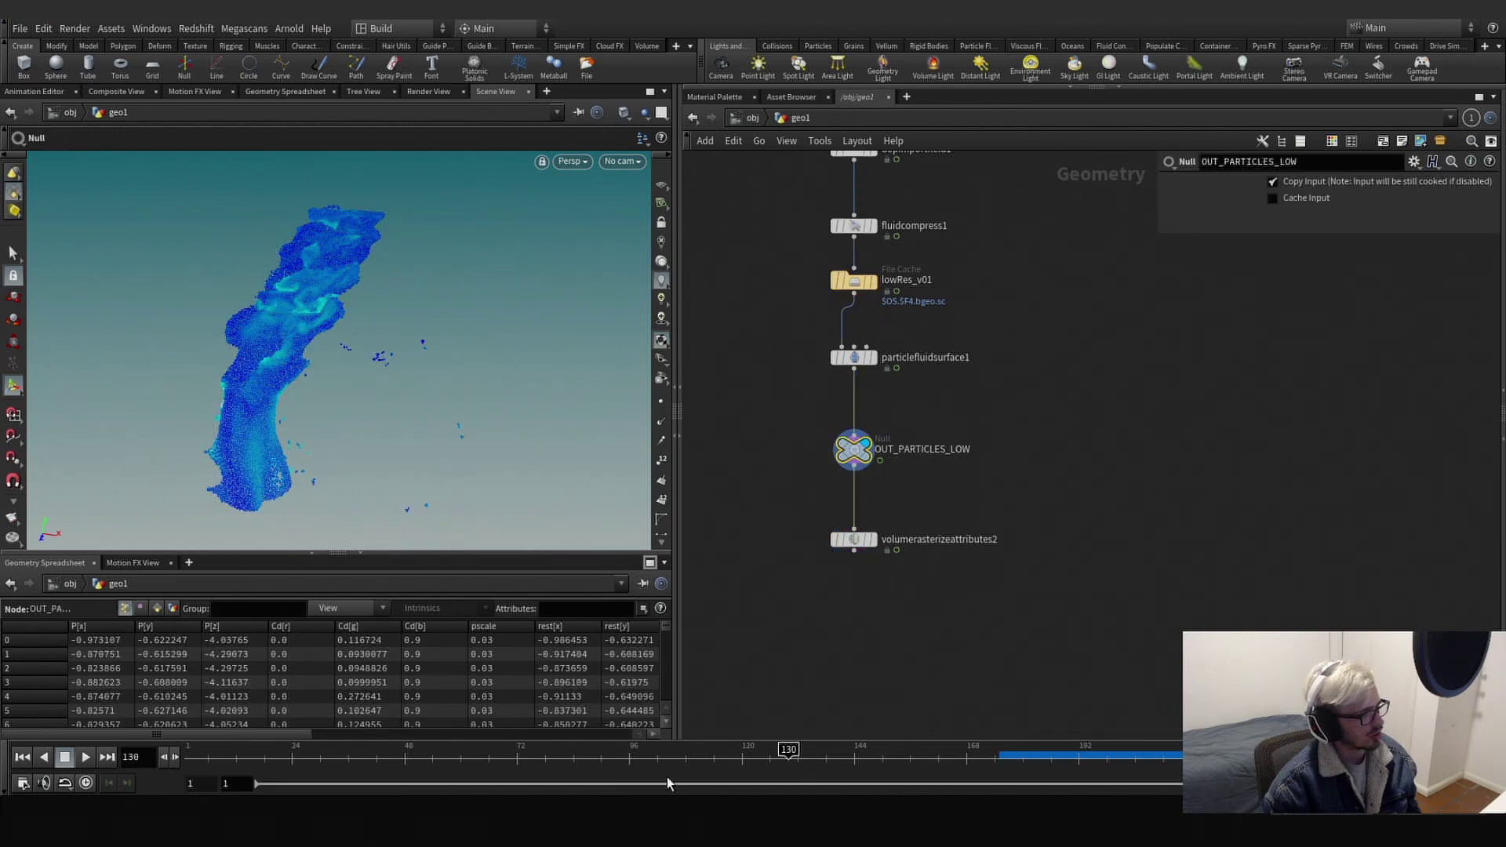
click(601, 758)
drag(600, 764, 915, 779)
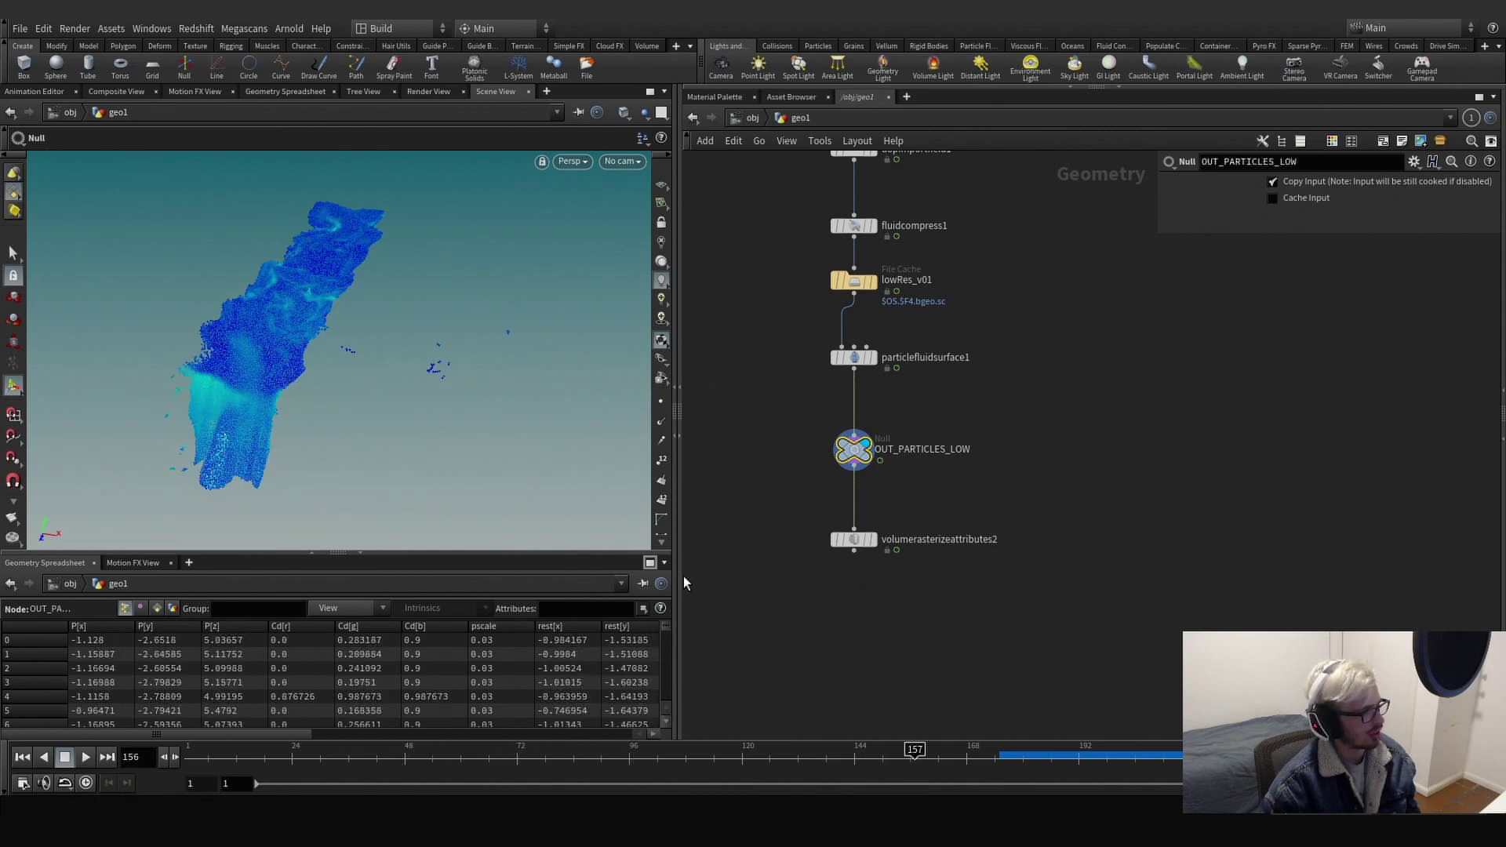
key(Escape)
drag(246, 358, 243, 397)
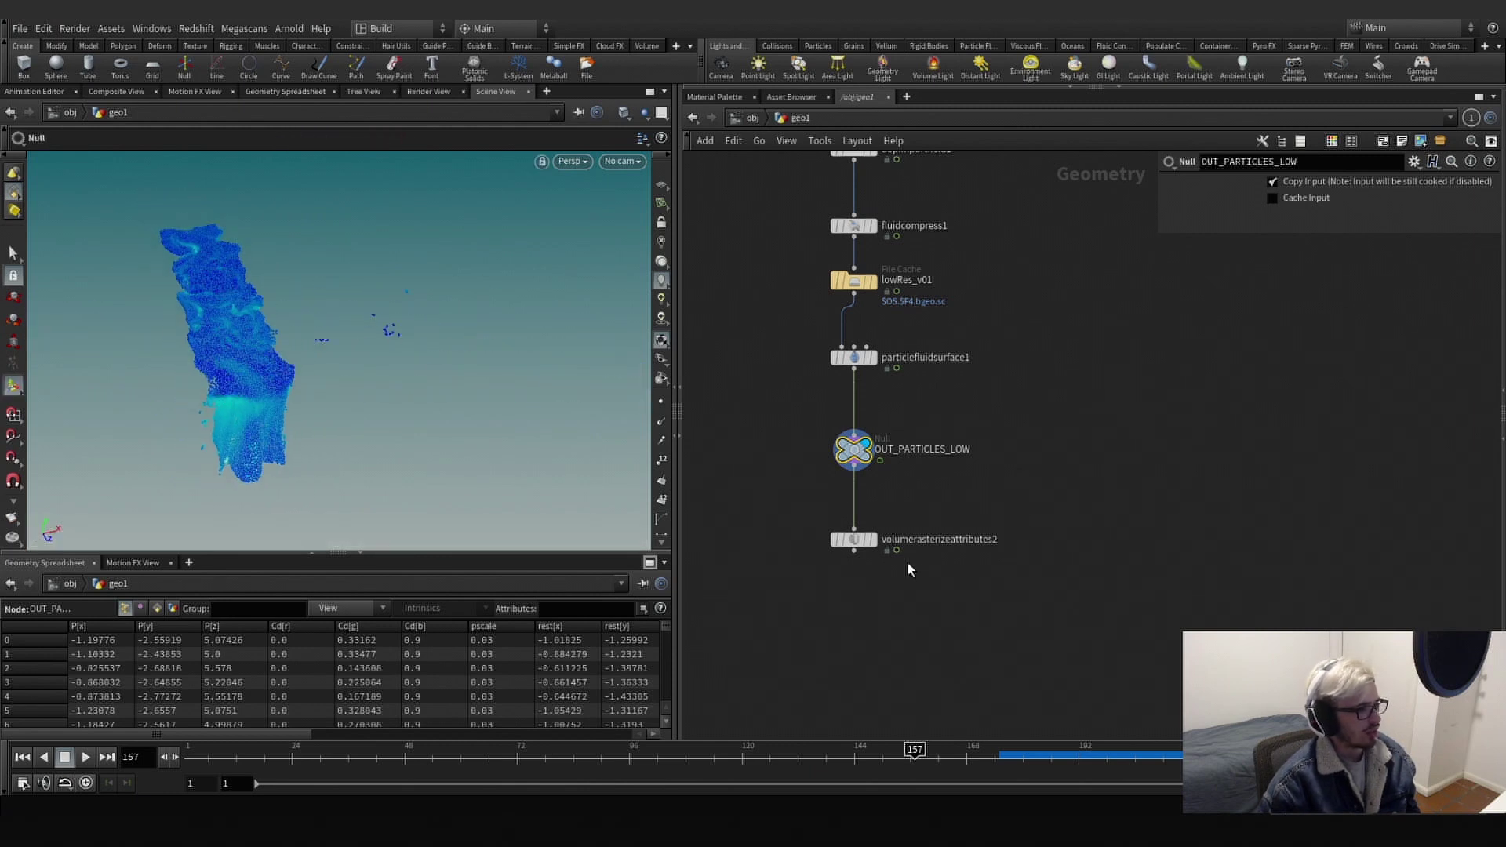
Display volumerasterizeattributes2 and add a Null below it named OUT_V.
click(874, 540)
key(Tab)
text(null)
key(Return)
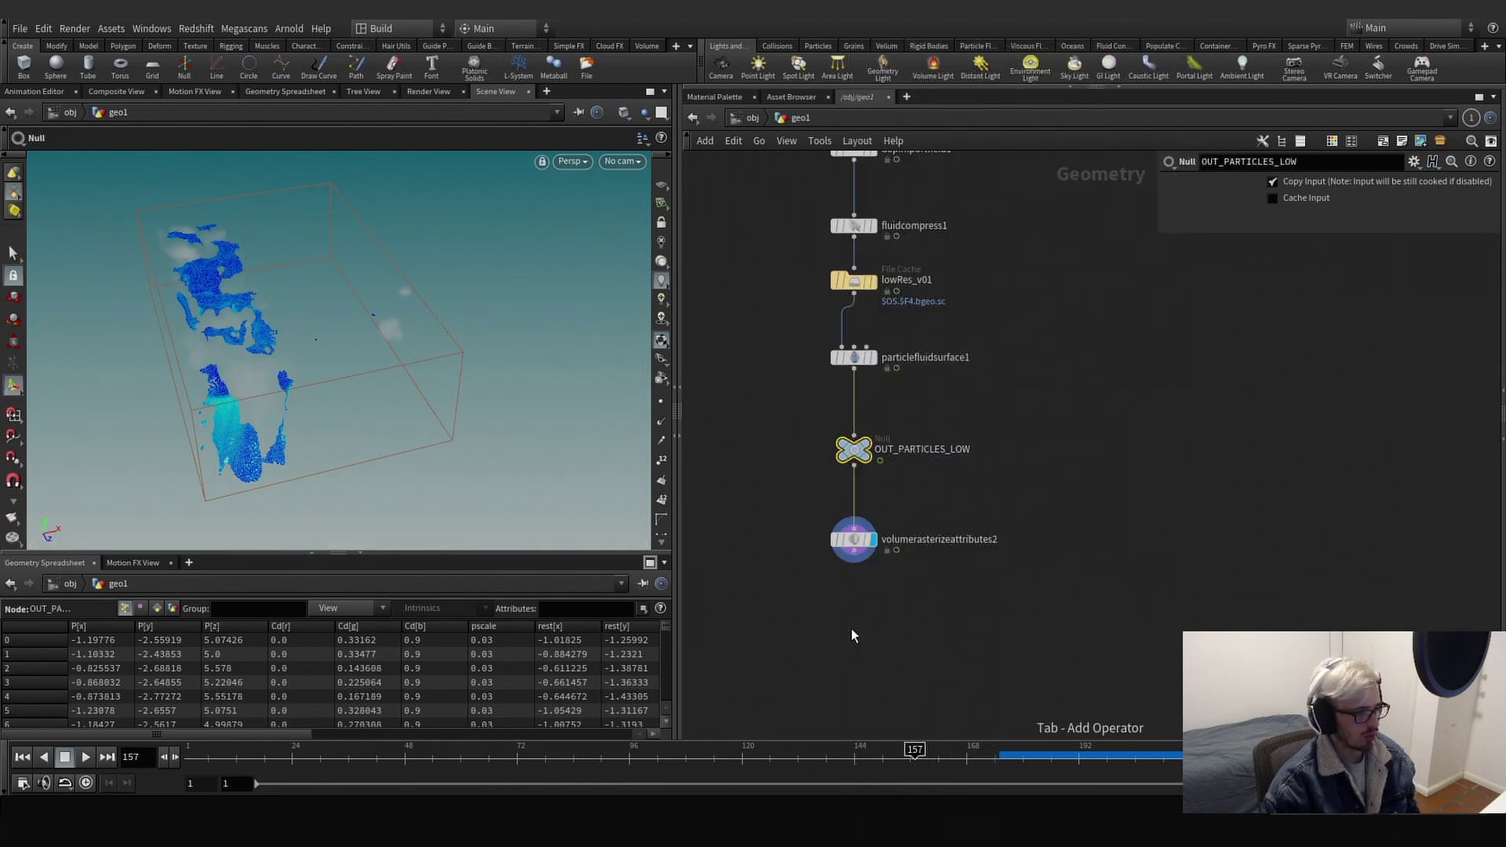
drag(852, 628, 855, 629)
click(883, 628)
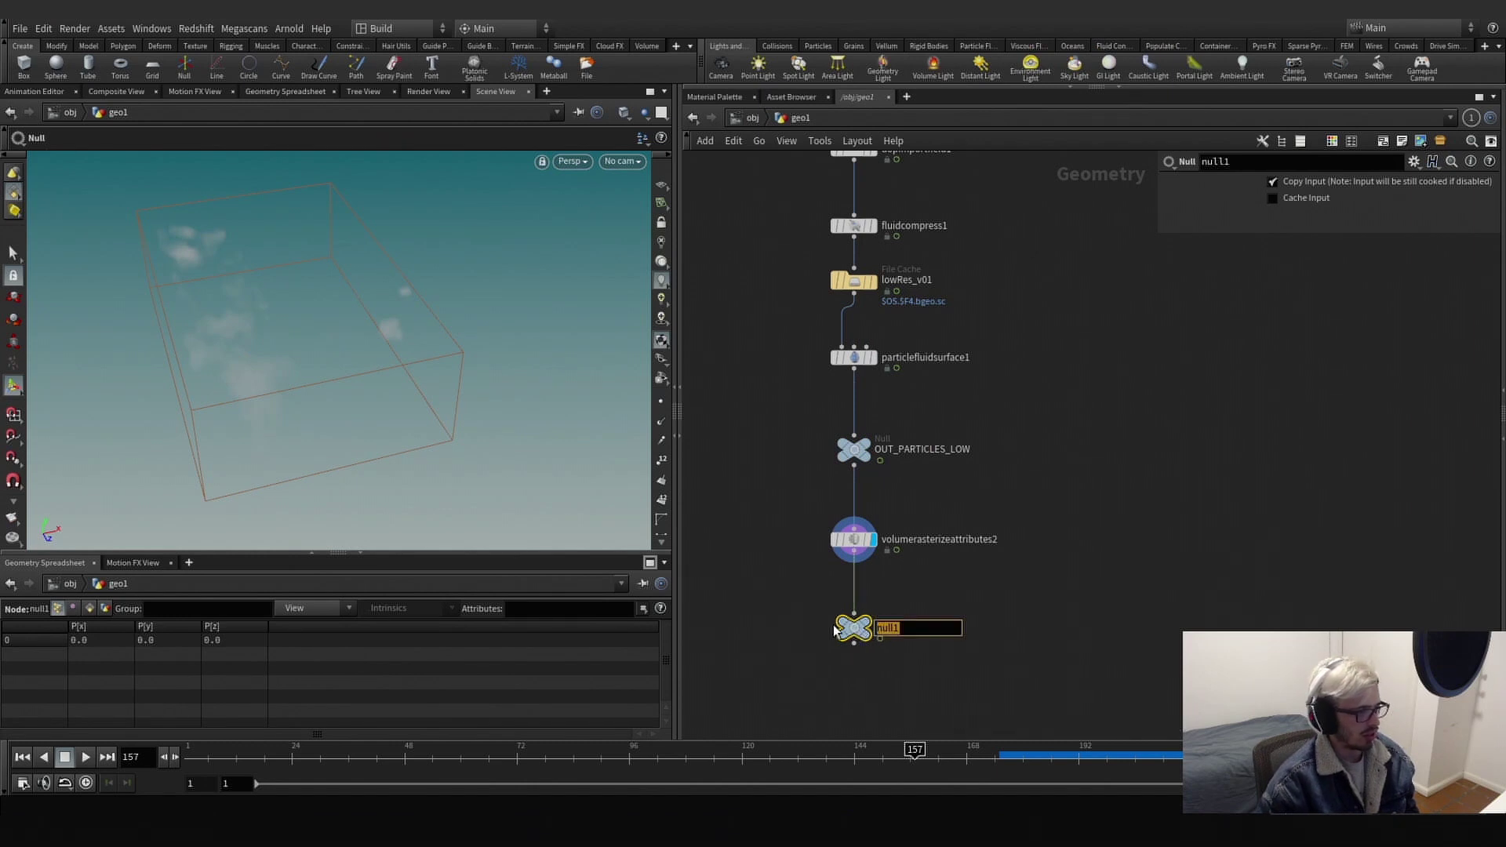
text(OUT_V)
key(Return)
Enclose the whole simulation chain, from the DOP network down to OUT_V, in a network box.
scroll(840, 635, down, 5)
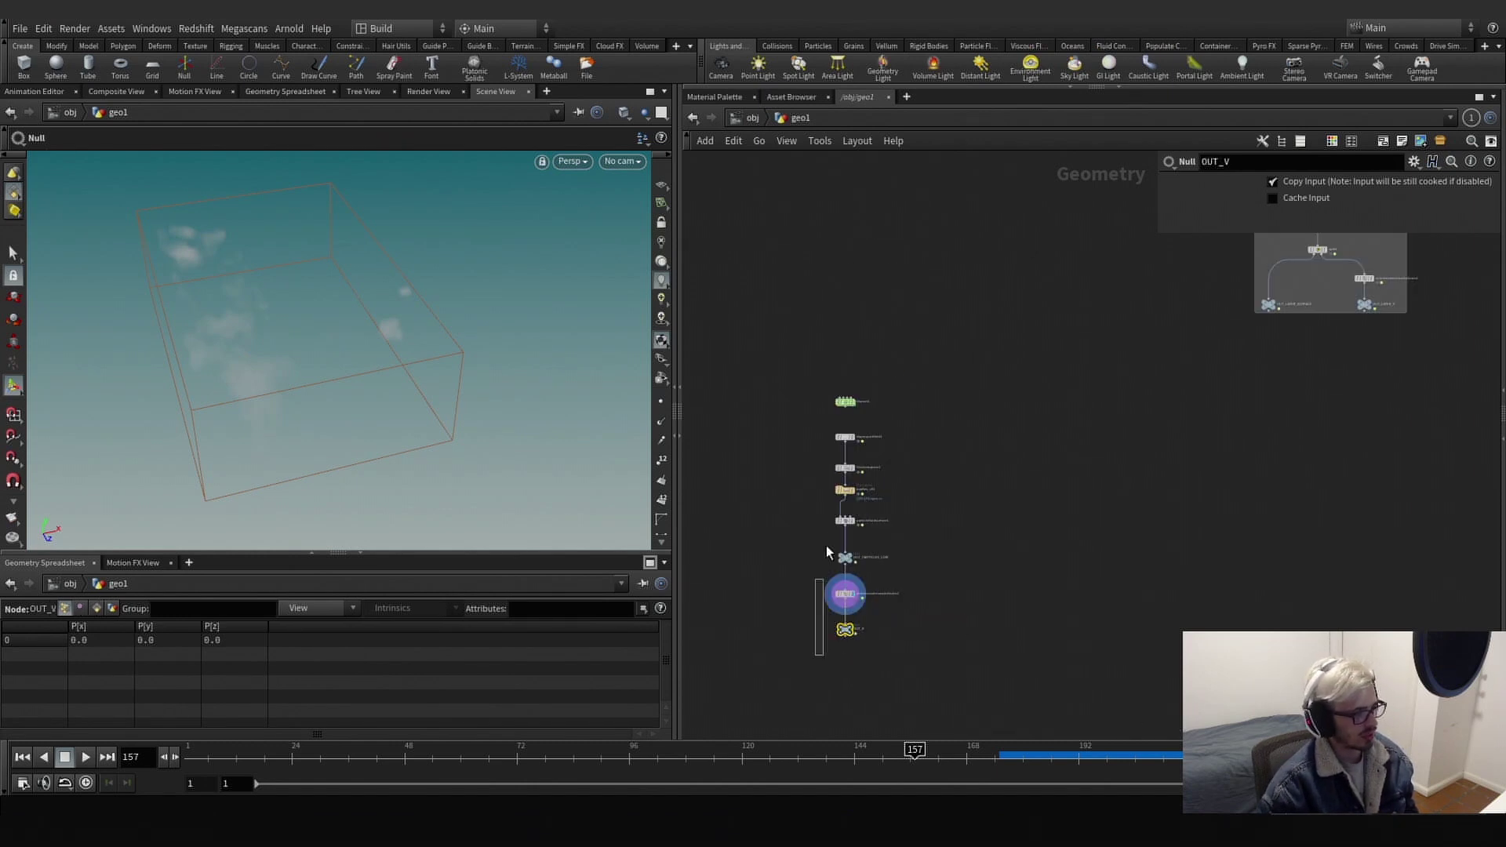
drag(815, 655, 888, 430)
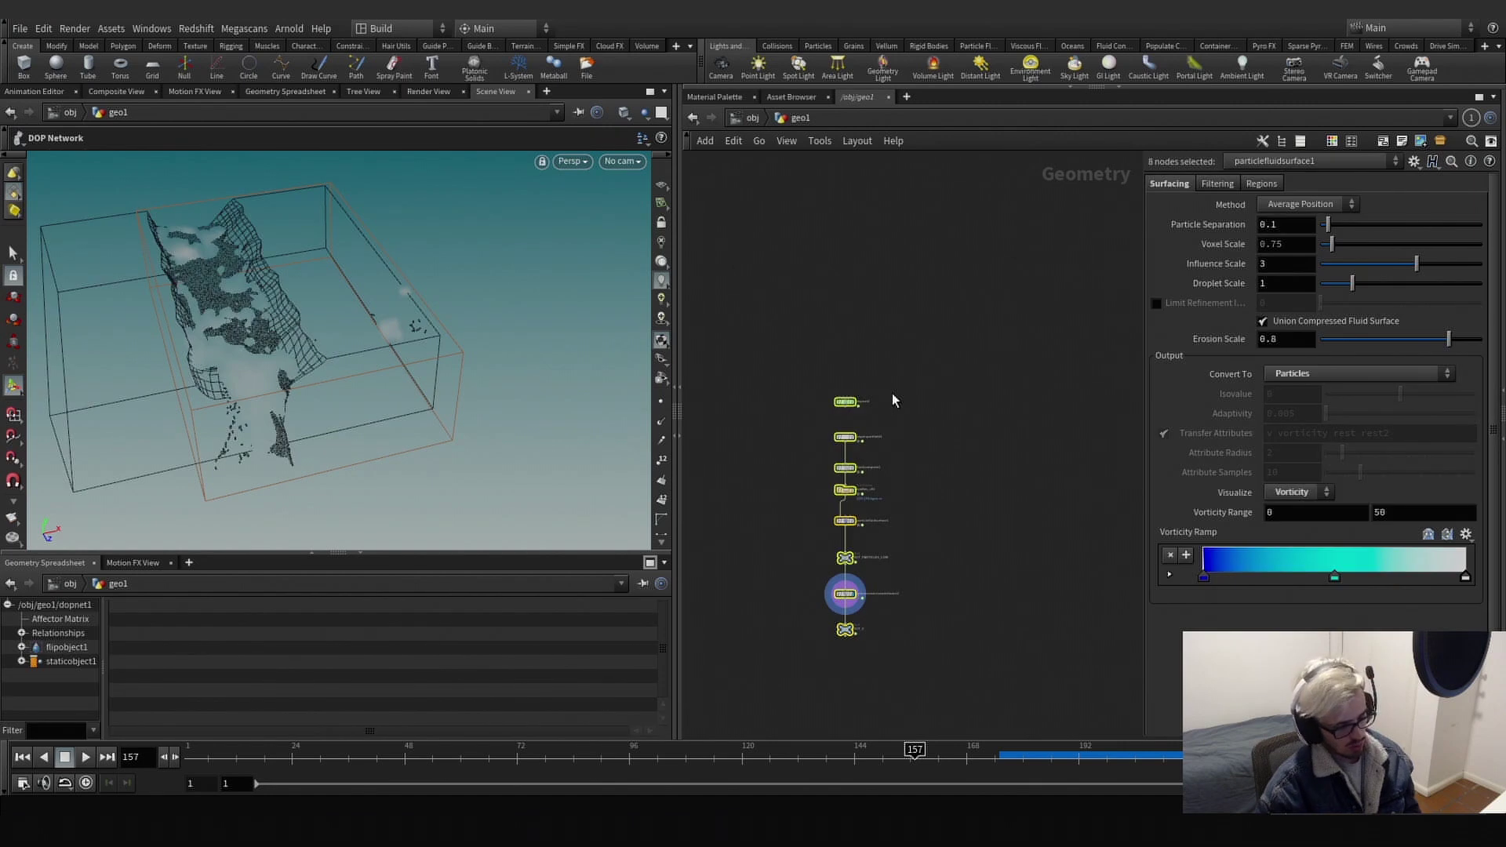
key(shift+o)
Add an Object Merge node below the river collision network box and set its Object 1 to OUT_POLY_RIVER.
scroll(863, 510, down, 3)
scroll(826, 510, up, 3)
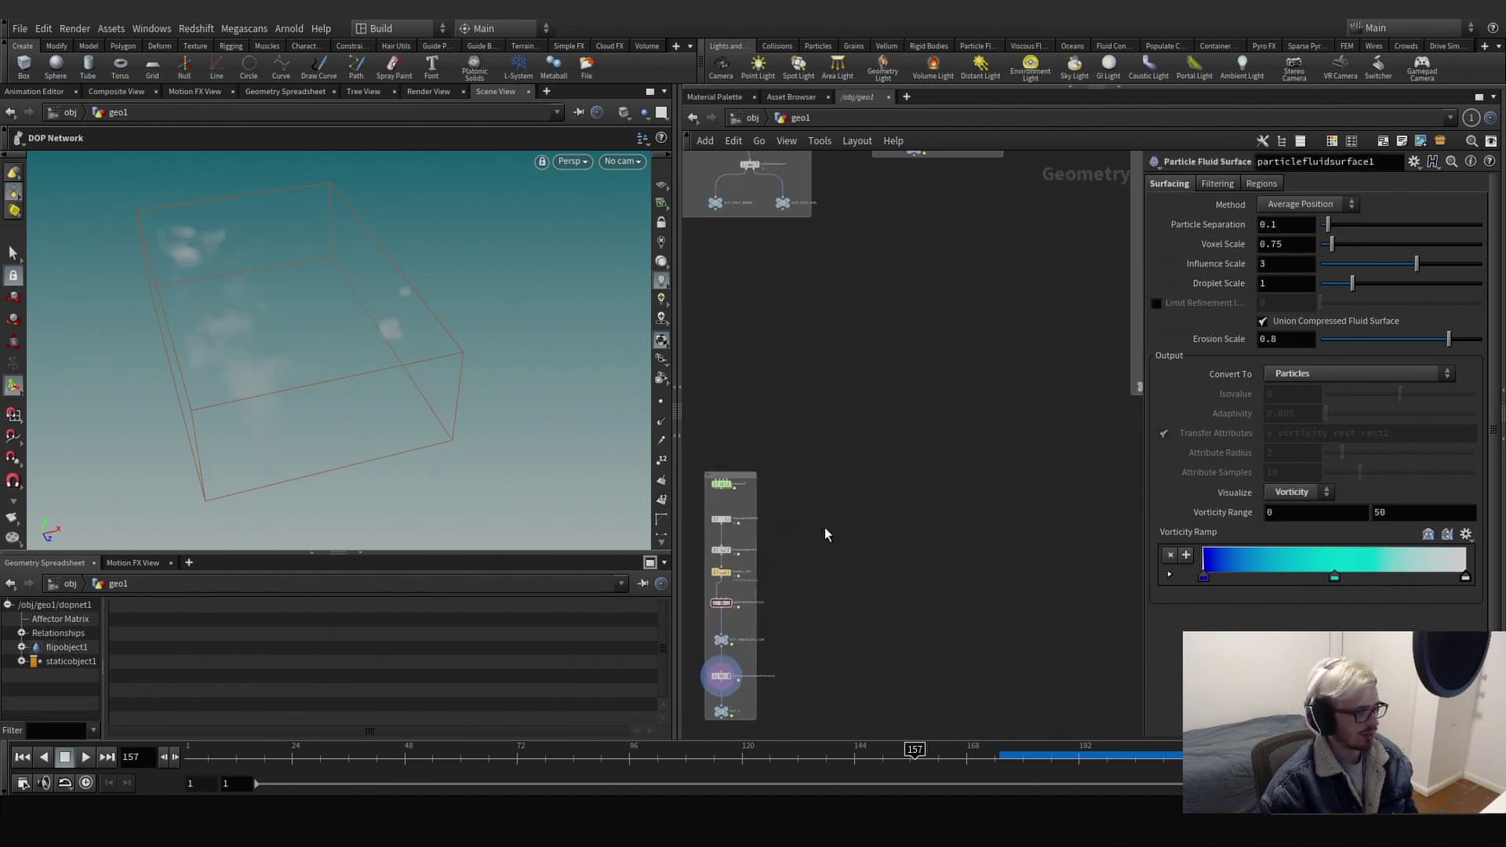
scroll(830, 535, down, 2)
scroll(831, 538, up, 1)
middle_drag(841, 469, 1002, 483)
middle_drag(855, 450, 578, 291)
middle_drag(710, 336, 747, 411)
middle_drag(792, 455, 844, 493)
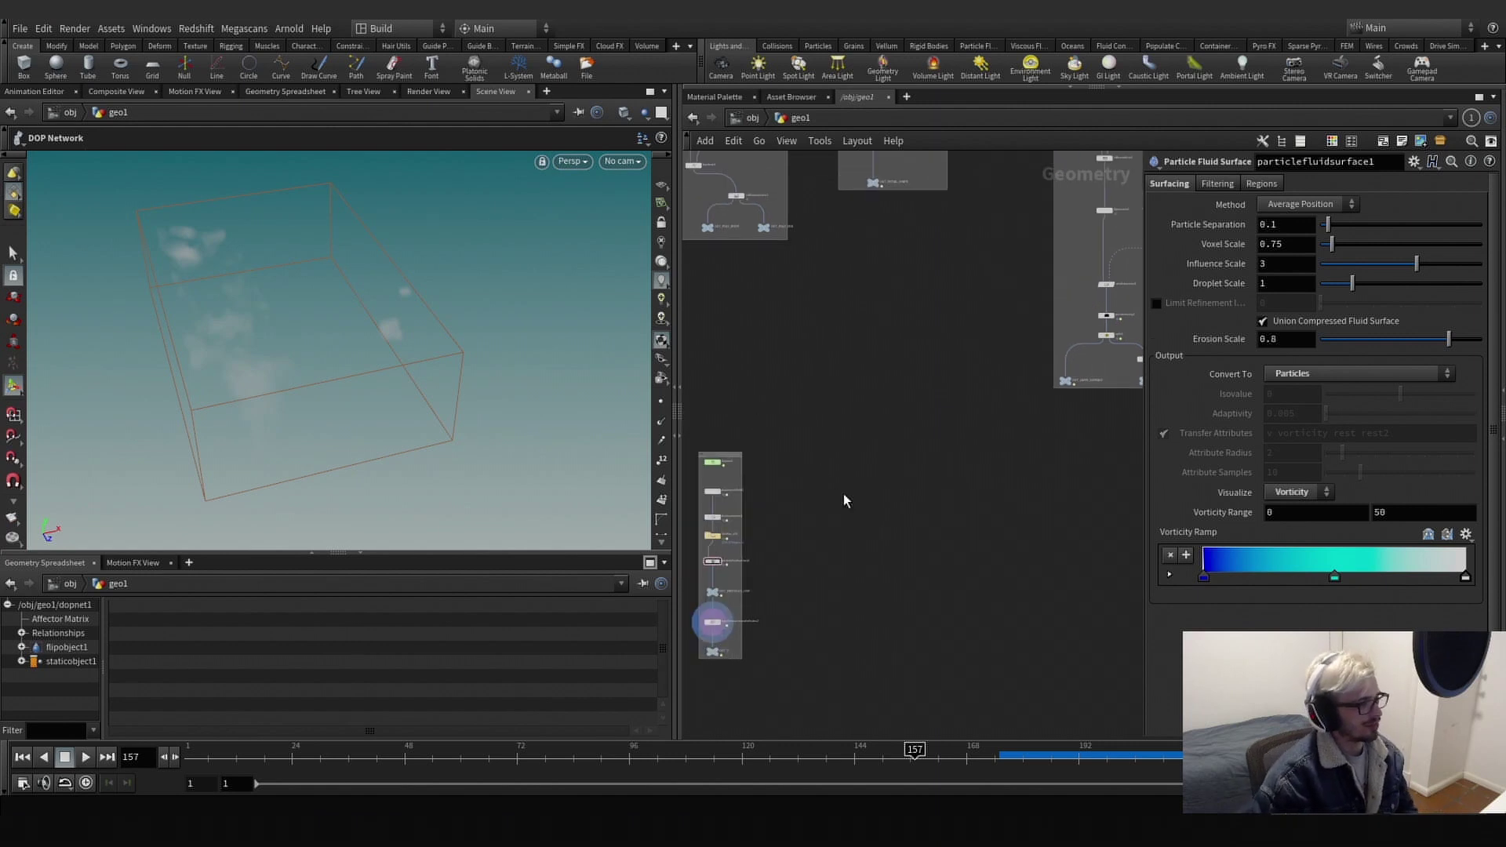
middle_drag(747, 300, 755, 392)
scroll(755, 392, up, 1)
scroll(720, 336, up, 2)
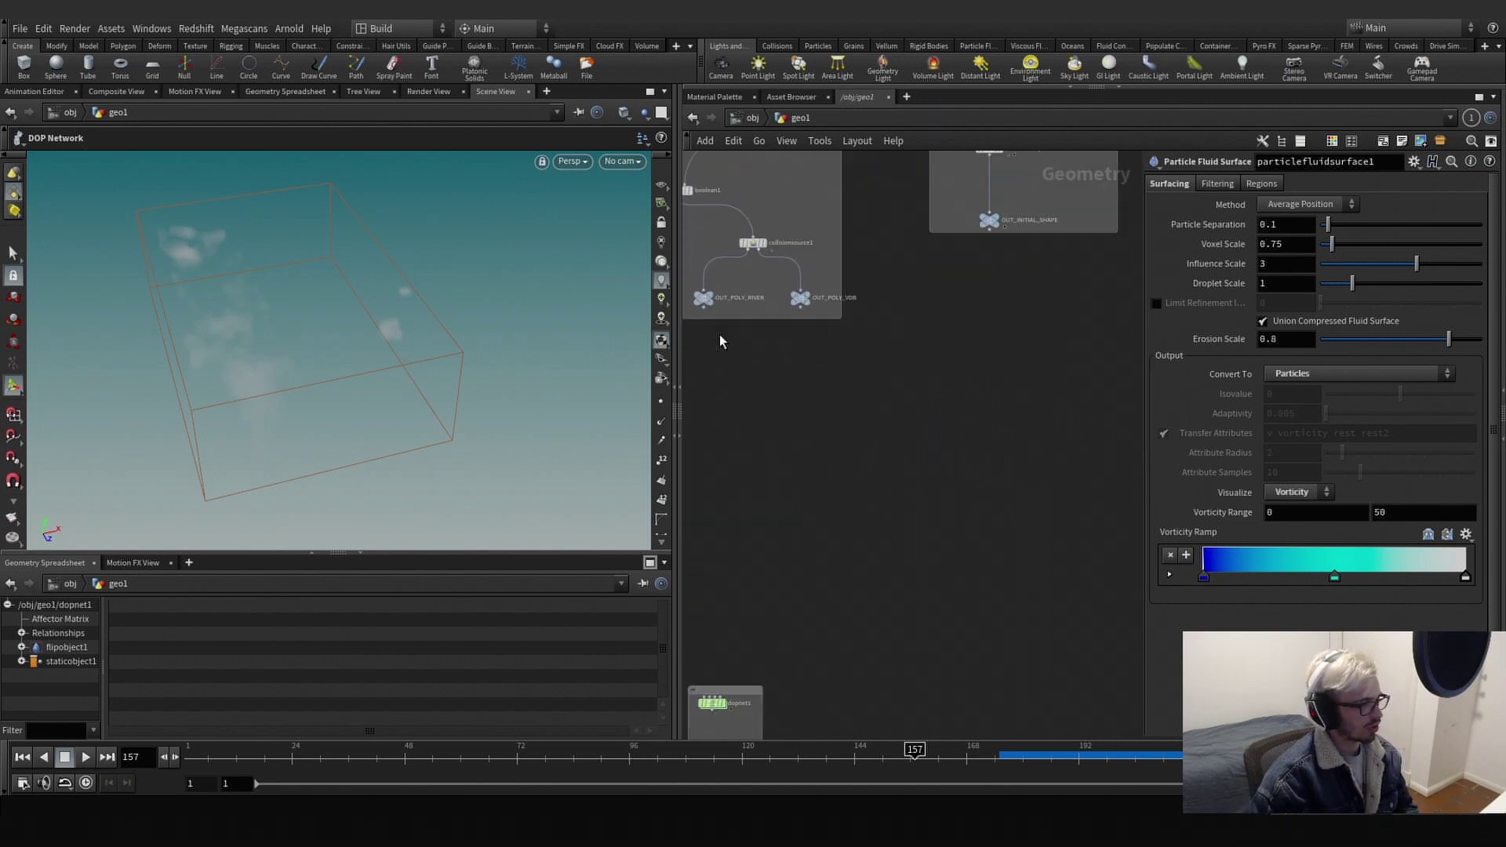
key(Tab)
text(obj)
key(Return)
click(760, 406)
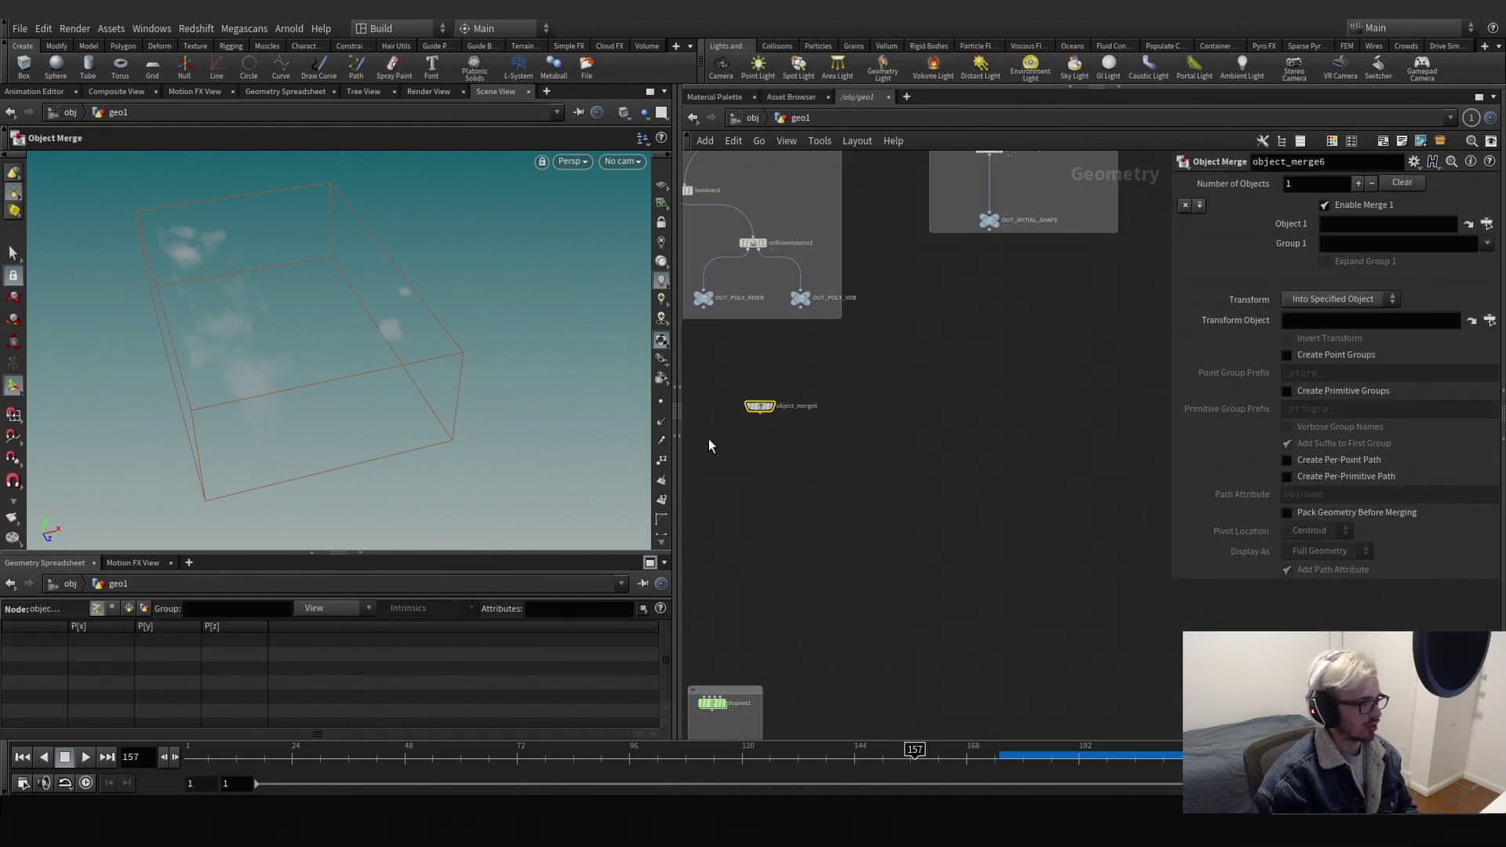
drag(703, 297, 1334, 225)
Enable the B Inside A output primitive group, binsidea, on boolean1.
middle_drag(690, 259, 799, 369)
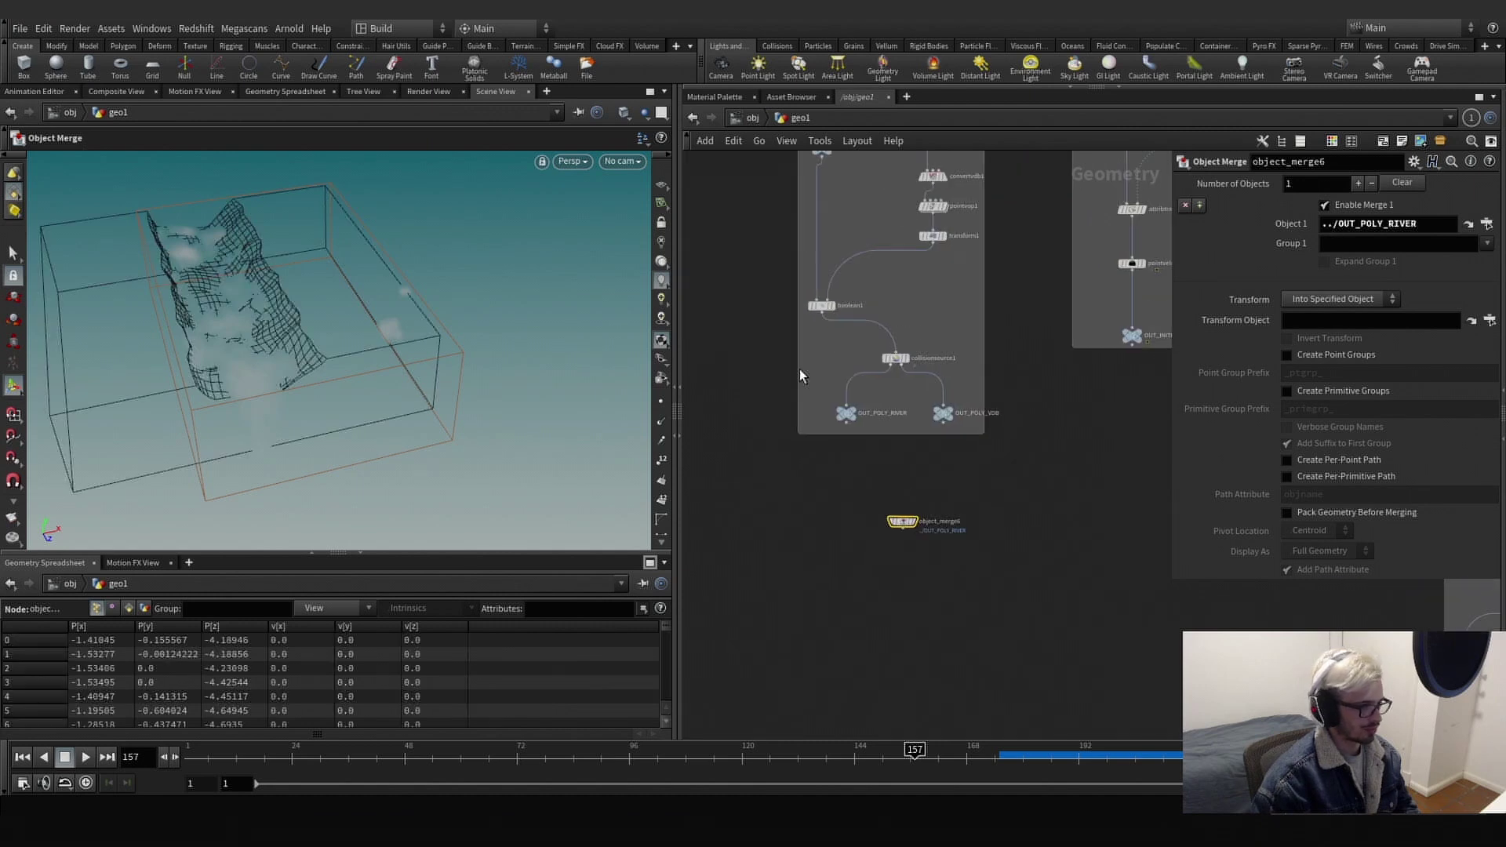
click(822, 305)
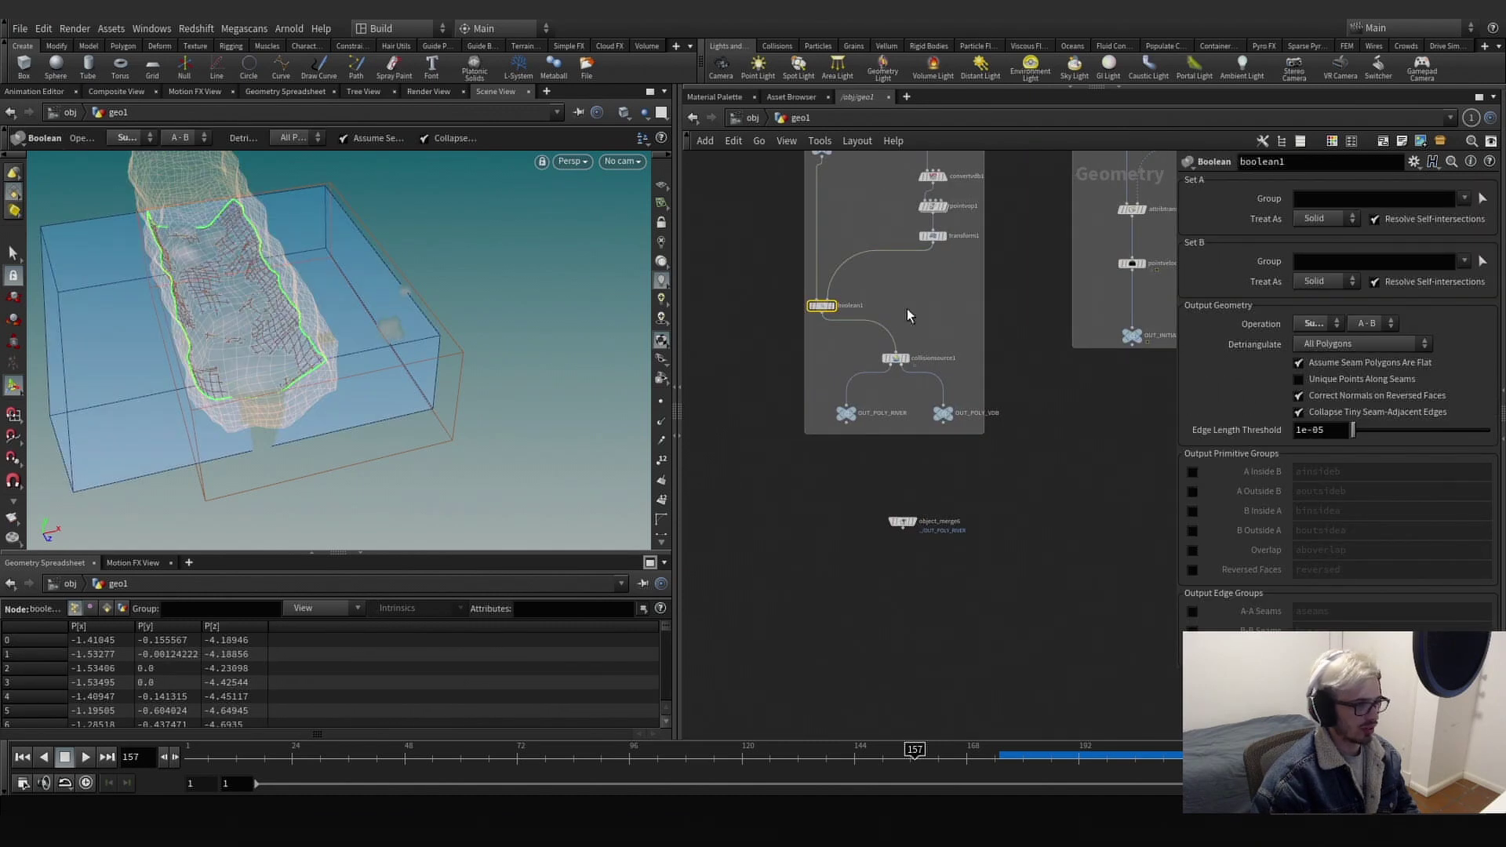
click(1191, 511)
Move object_merge6 into an empty area of the network and display it.
middle_drag(1054, 574, 924, 411)
drag(773, 366, 989, 612)
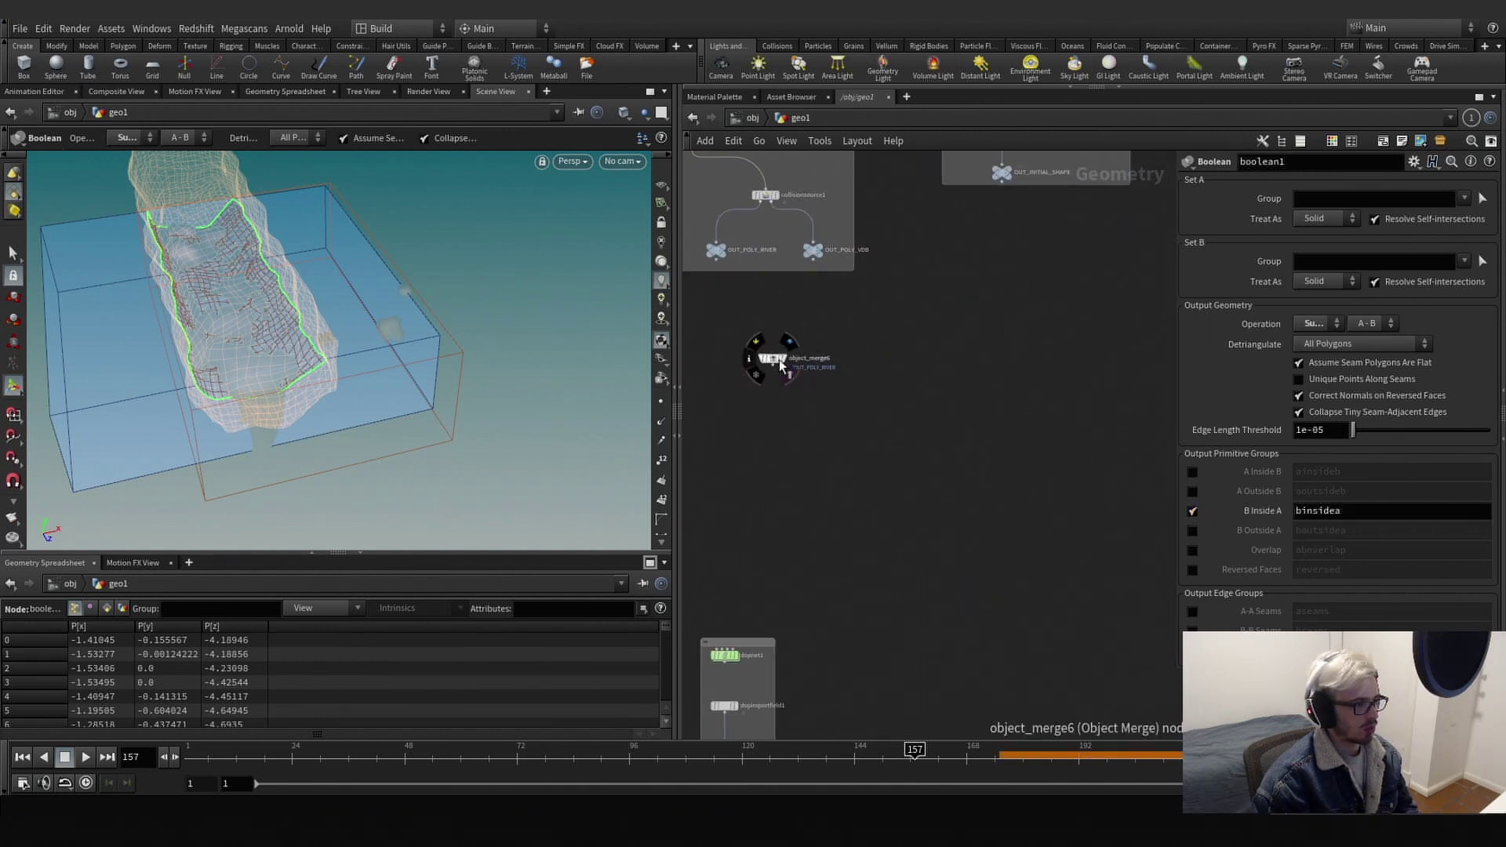
drag(772, 359, 1038, 621)
middle_drag(1048, 656, 889, 524)
click(888, 486)
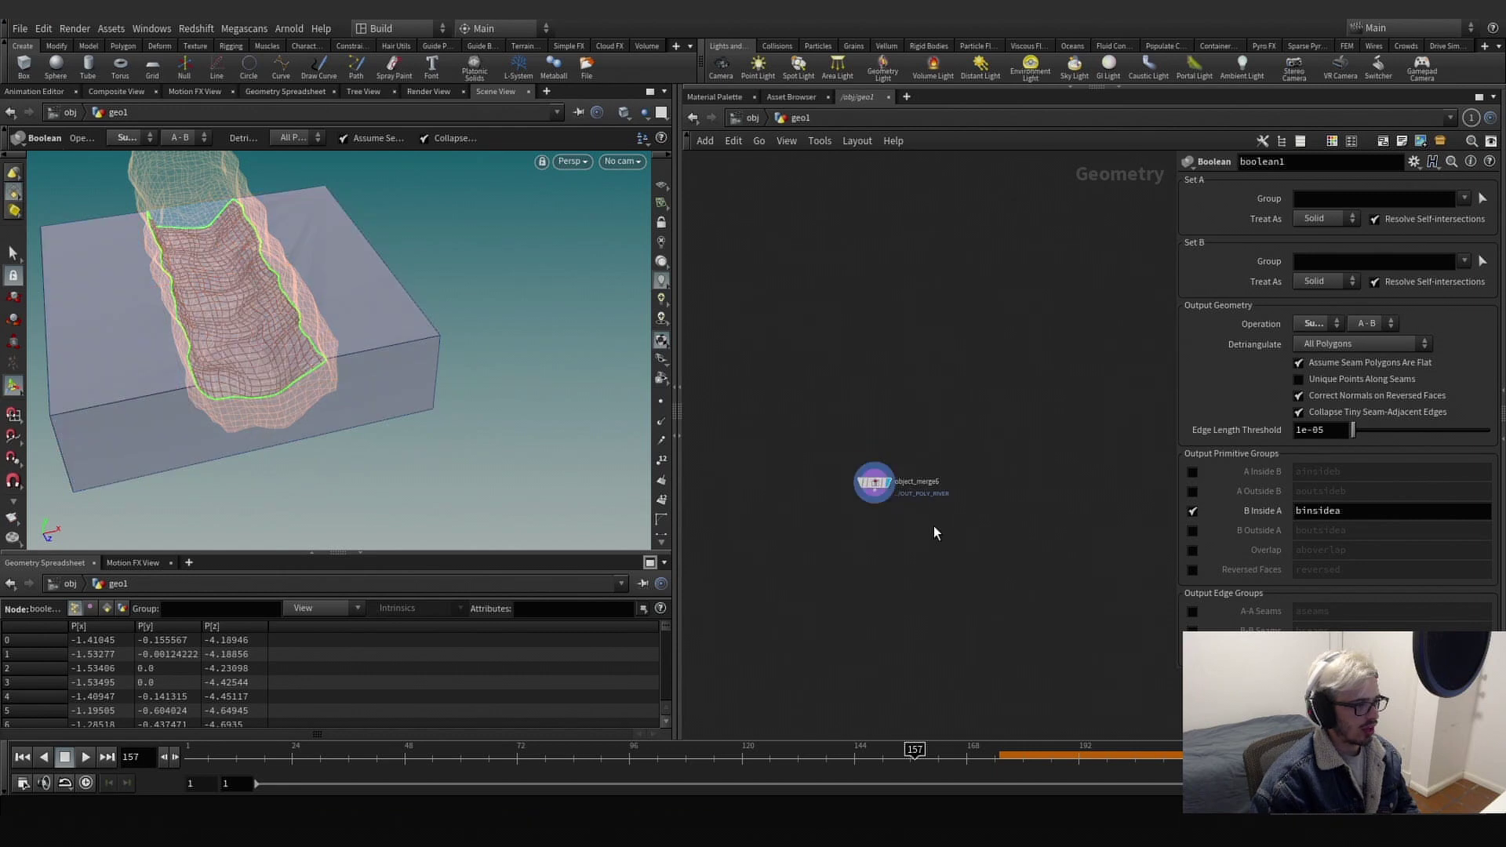
Add a displayed Scatter node below object_merge6 and restrict it to the binsidea group.
key(Tab)
text(scatter)
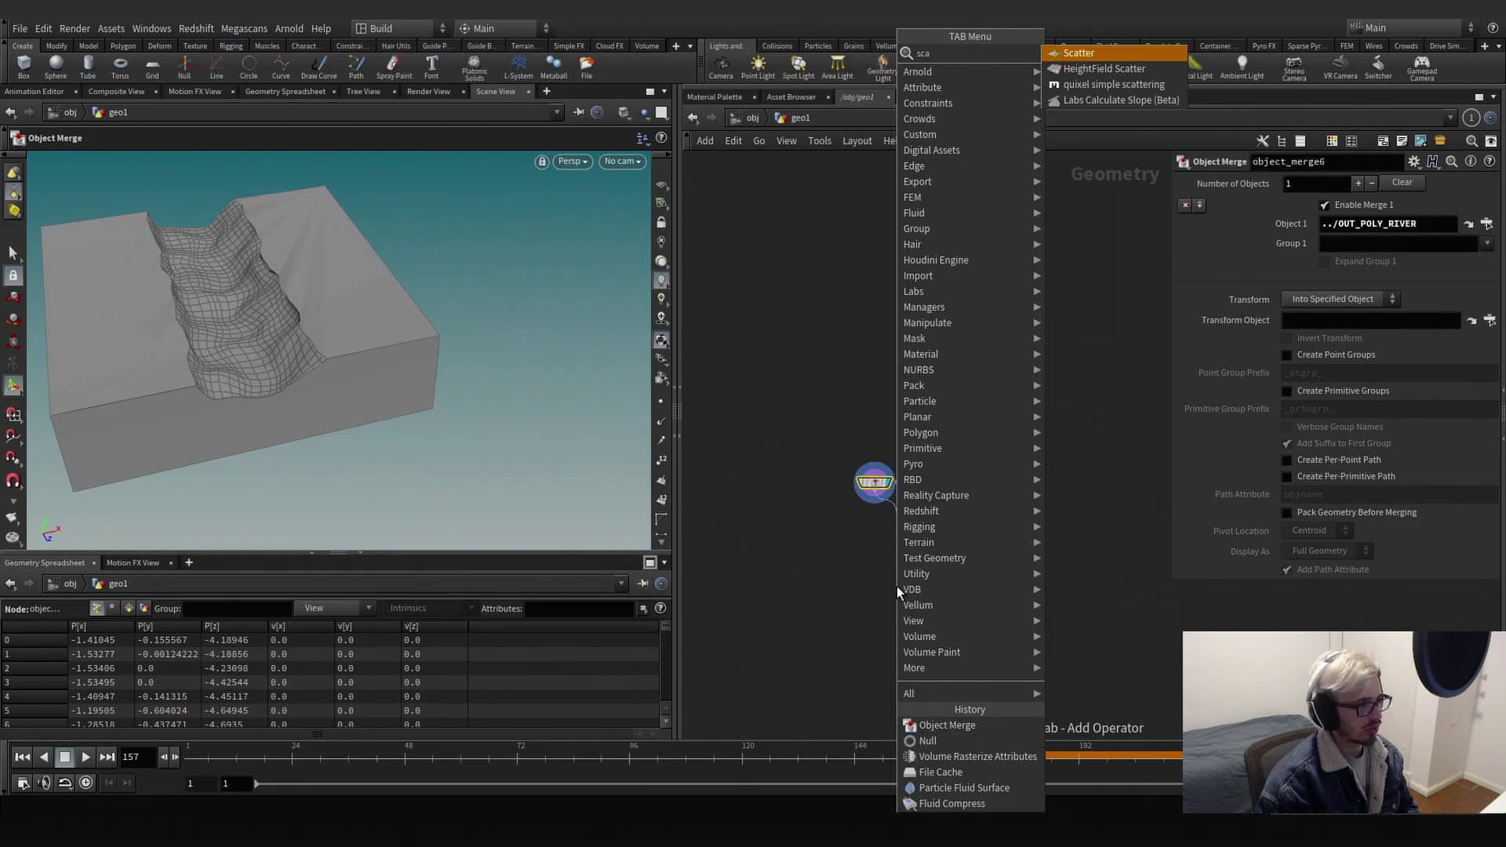
key(Return)
click(873, 585)
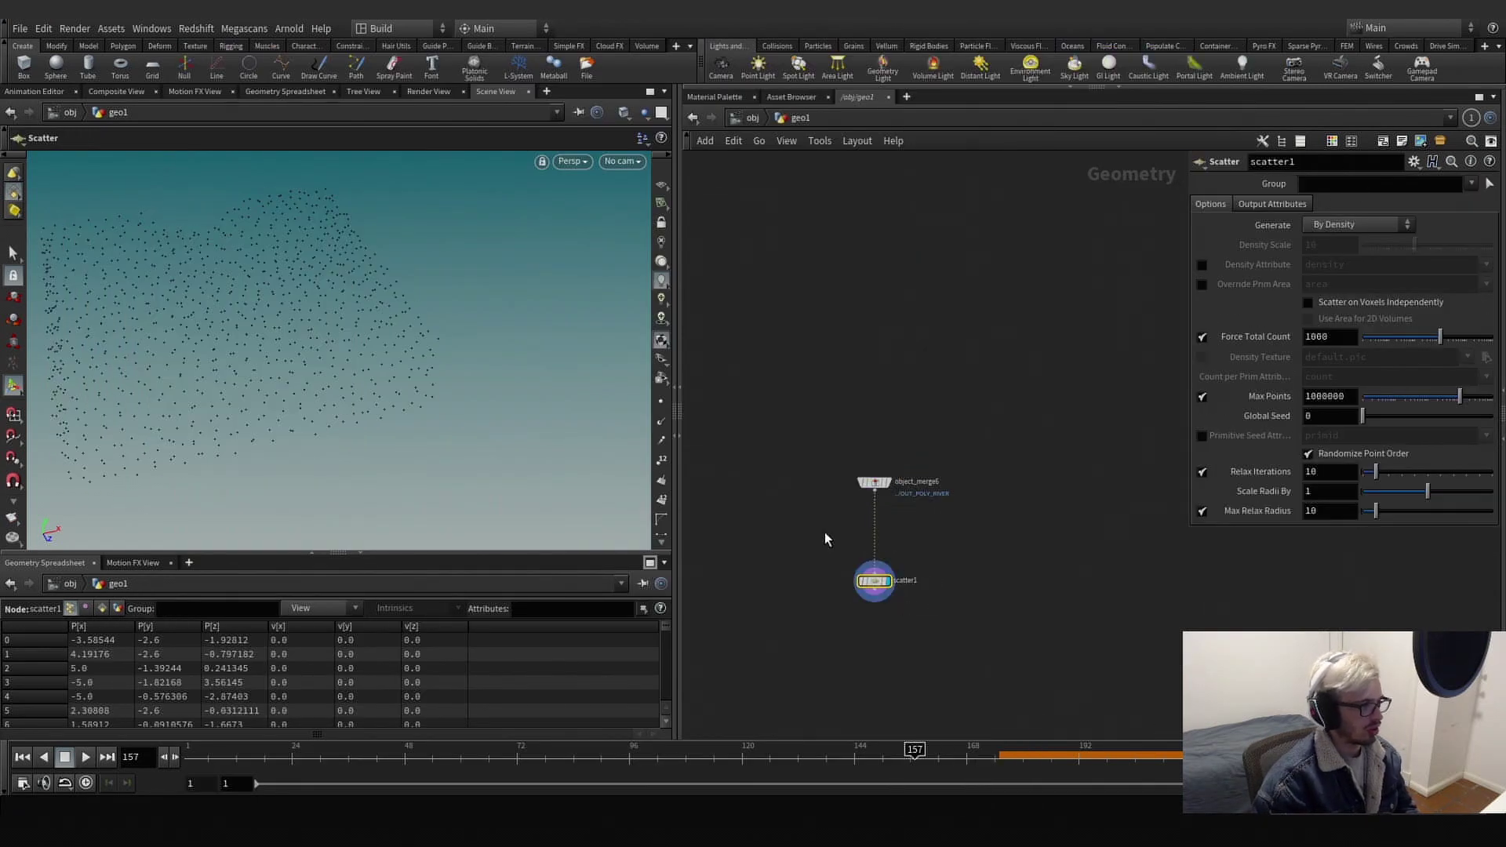
click(1470, 183)
click(1452, 227)
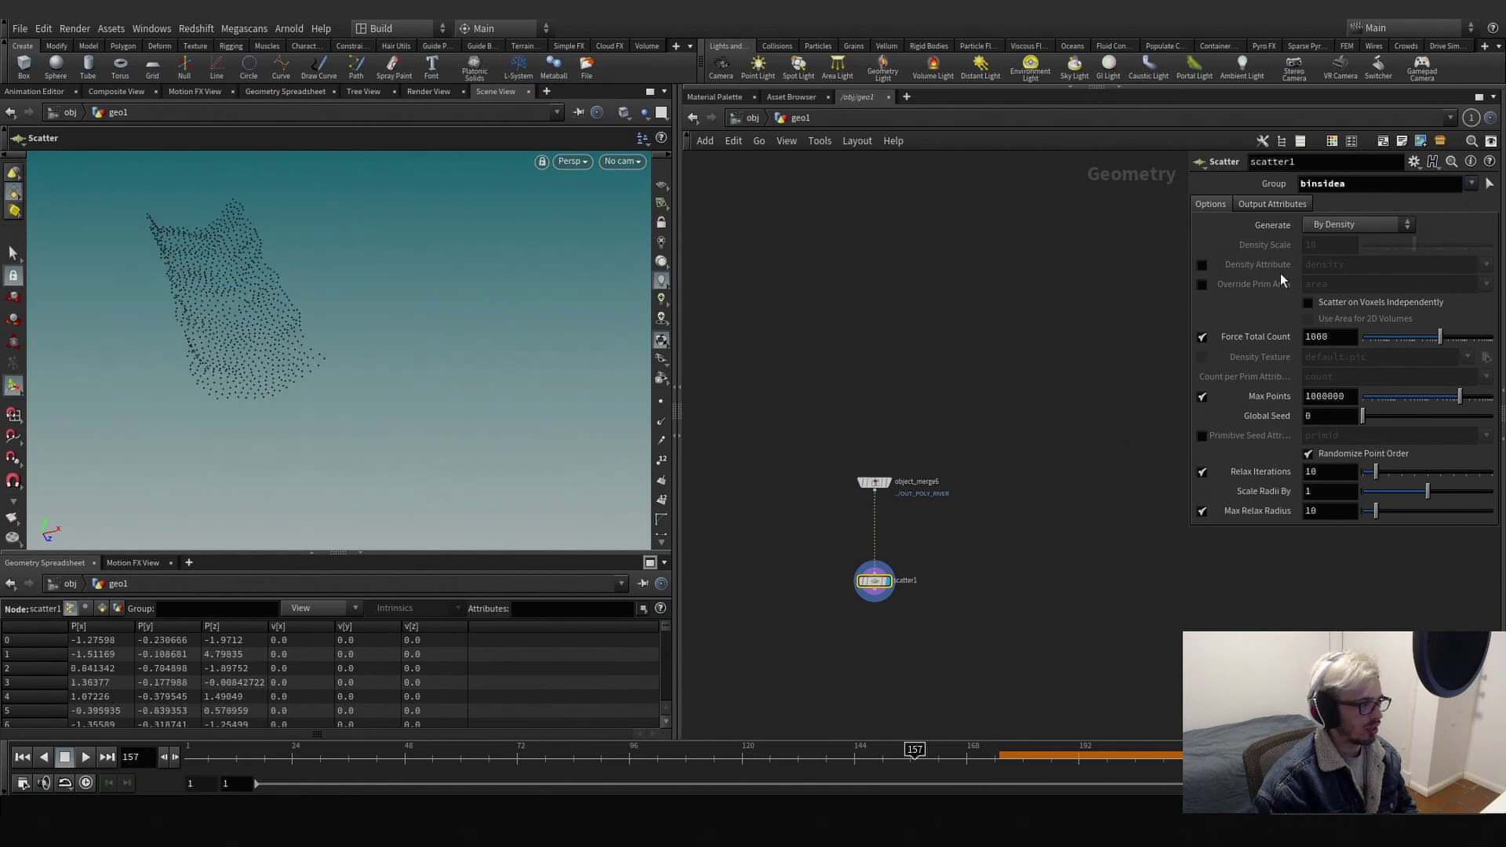
Disable Relax Iterations on scatter1 and set its Force Total Count to 30.
click(1203, 472)
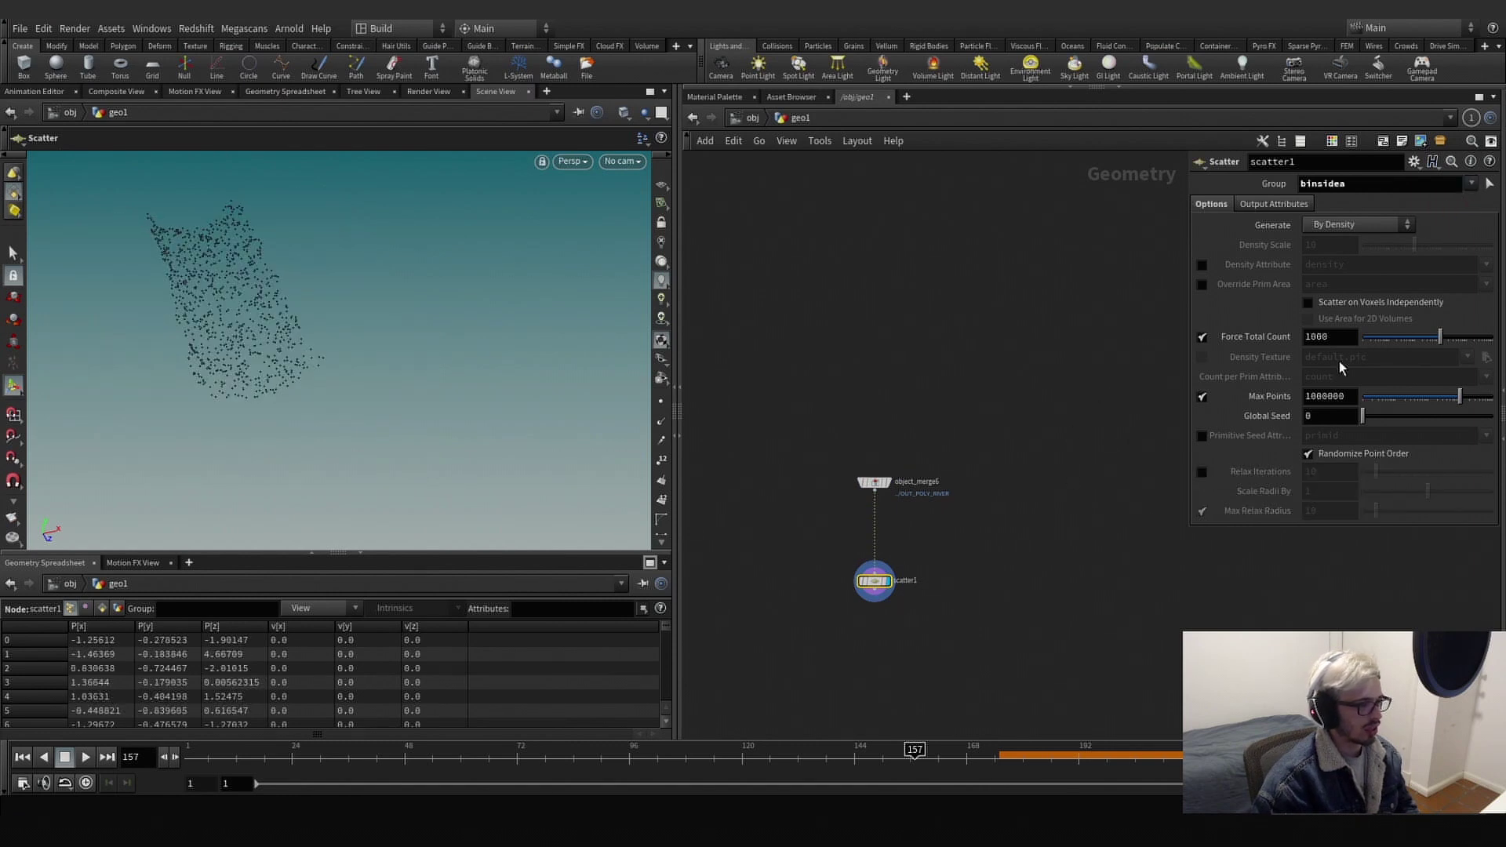
text(30)
key(Return)
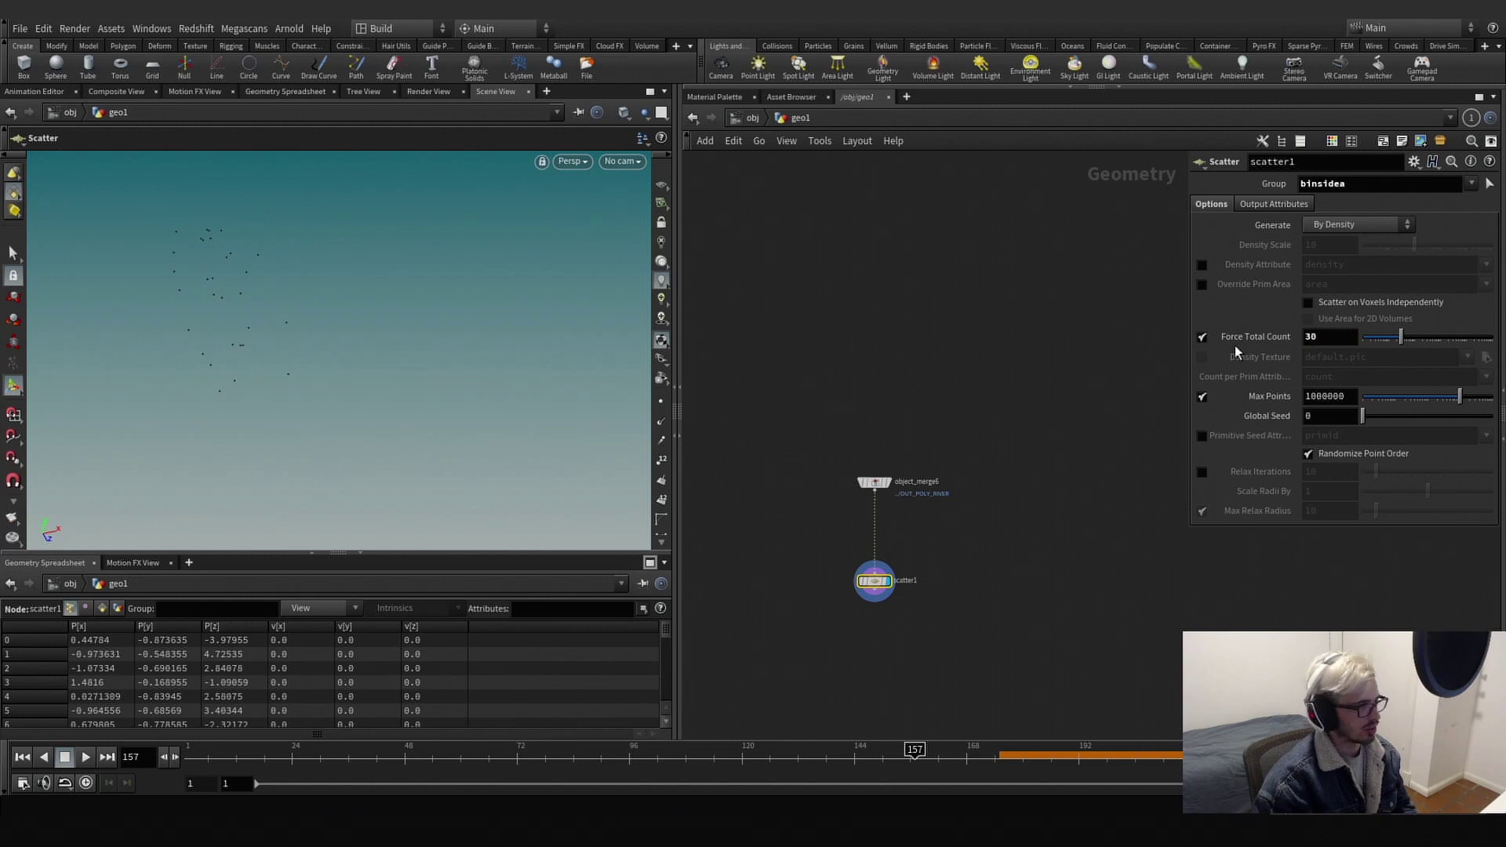
Add a Copy to Points node below scatter1 and use scatter1 as its target points.
key(Tab)
text(copy to)
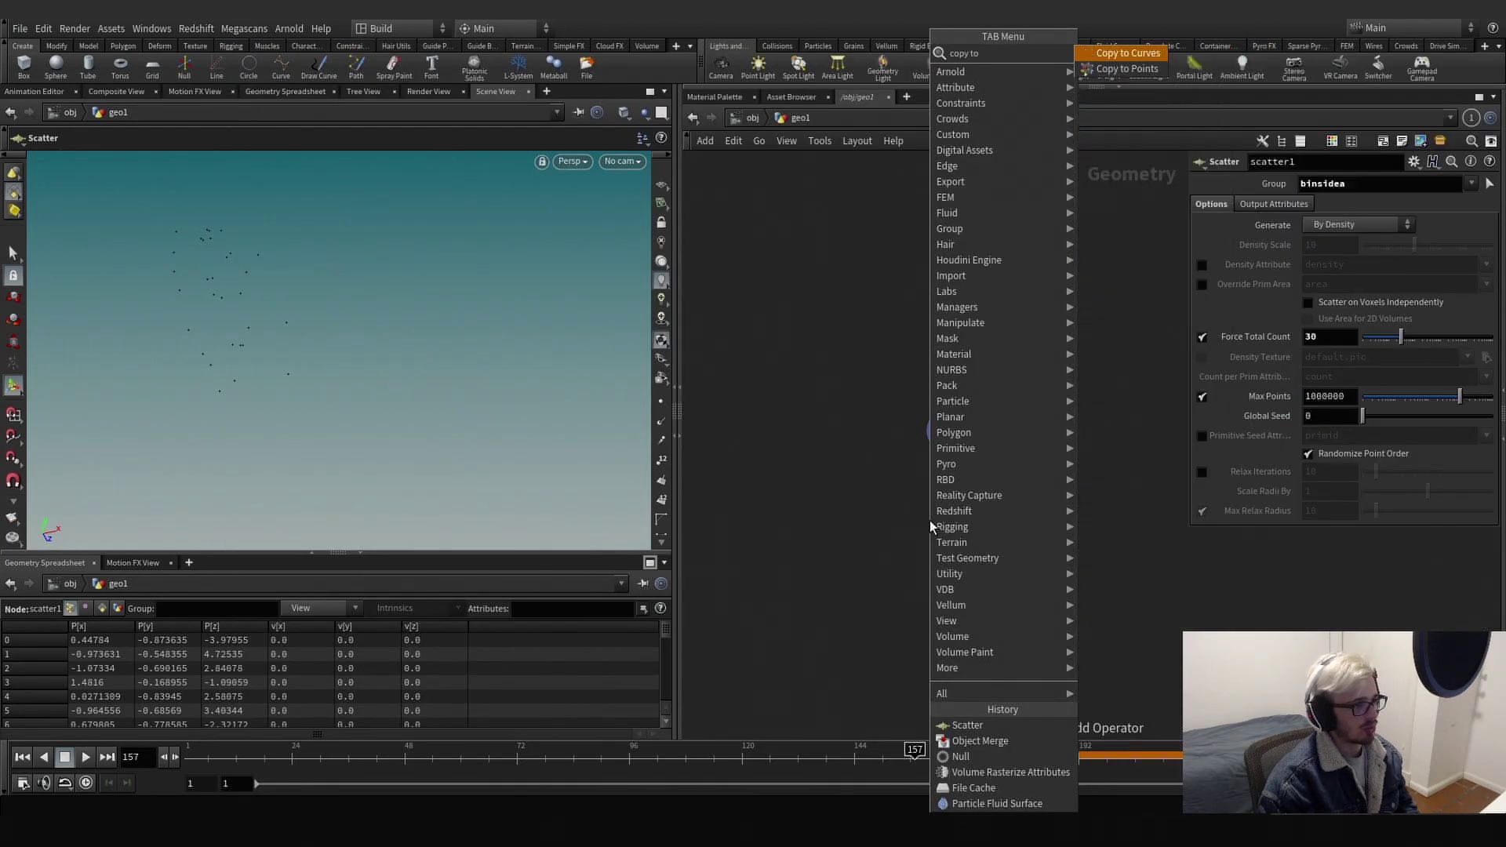
key(Down)
key(Return)
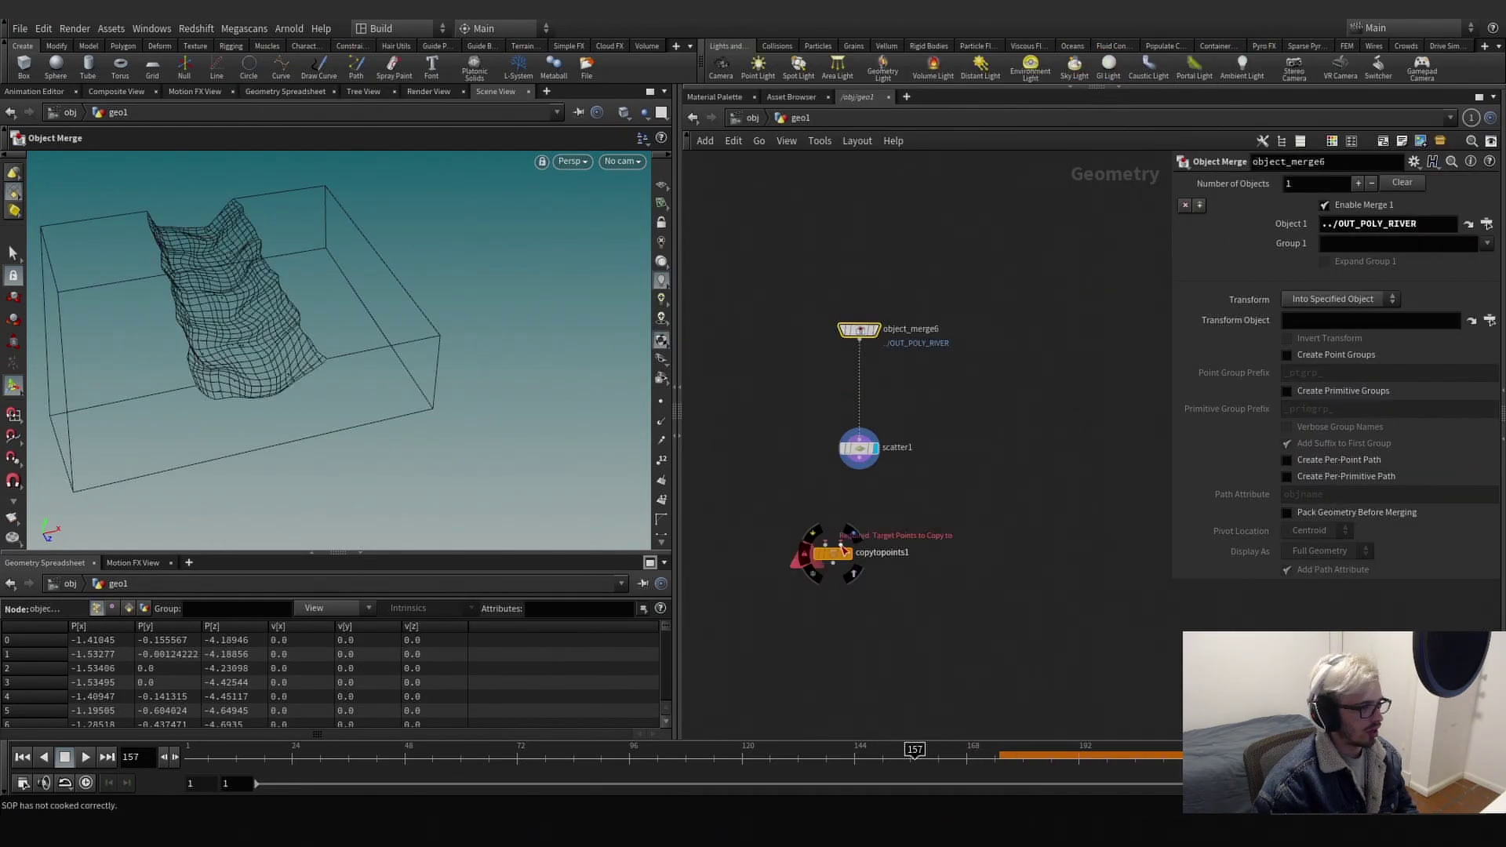
Add a Box node beside scatter1 and connect it to the geometry input of copytopoints1.
click(787, 455)
key(Tab)
text(box)
key(Return)
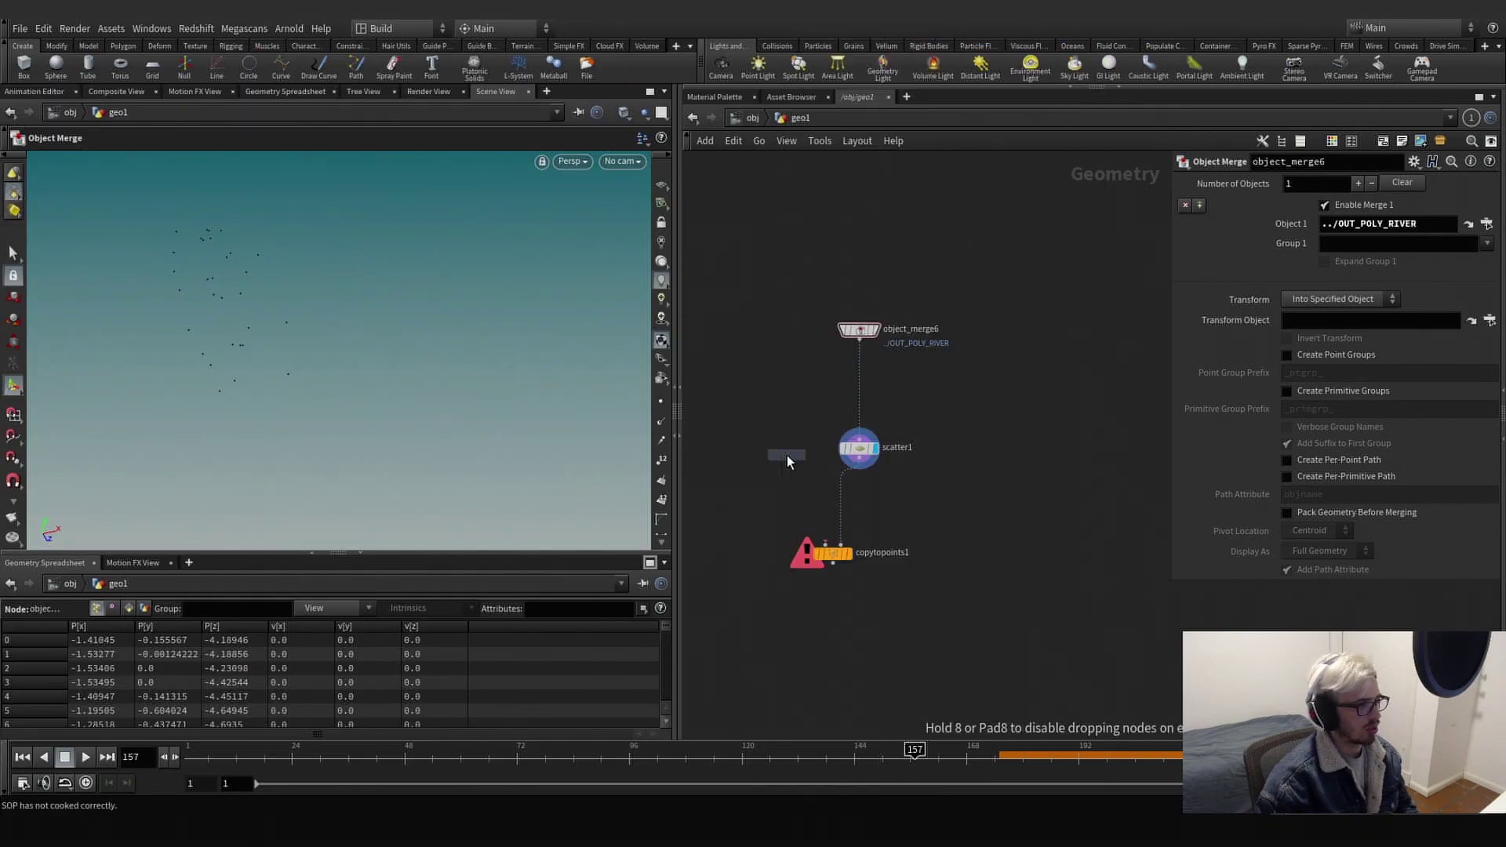
click(788, 455)
drag(788, 463, 826, 544)
Insert a Normal node between object_merge6 and scatter1 and set Add Normals to to Points.
key(Tab)
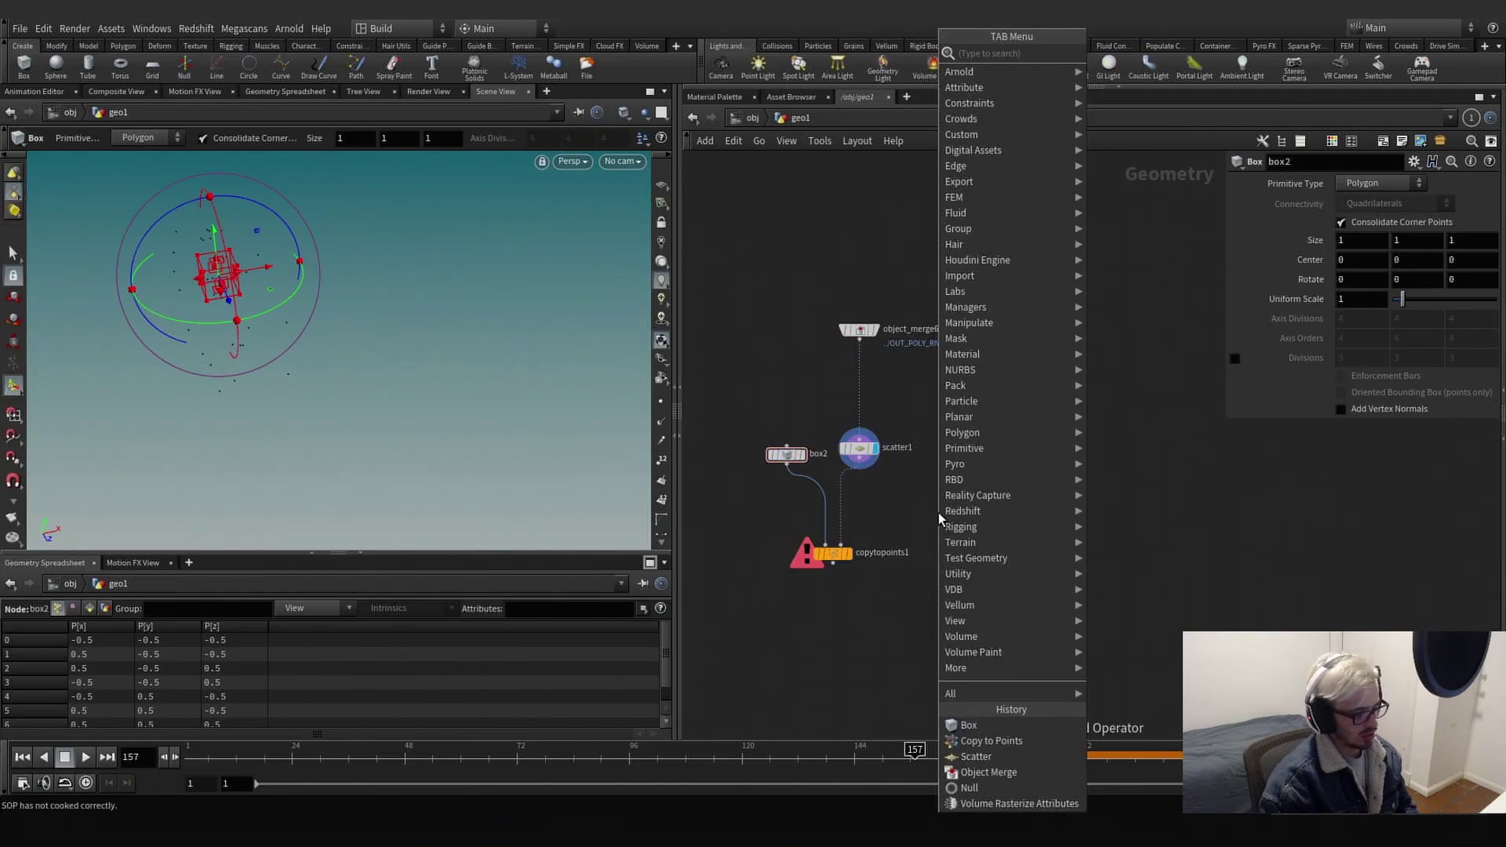
text(nor)
key(Return)
click(931, 495)
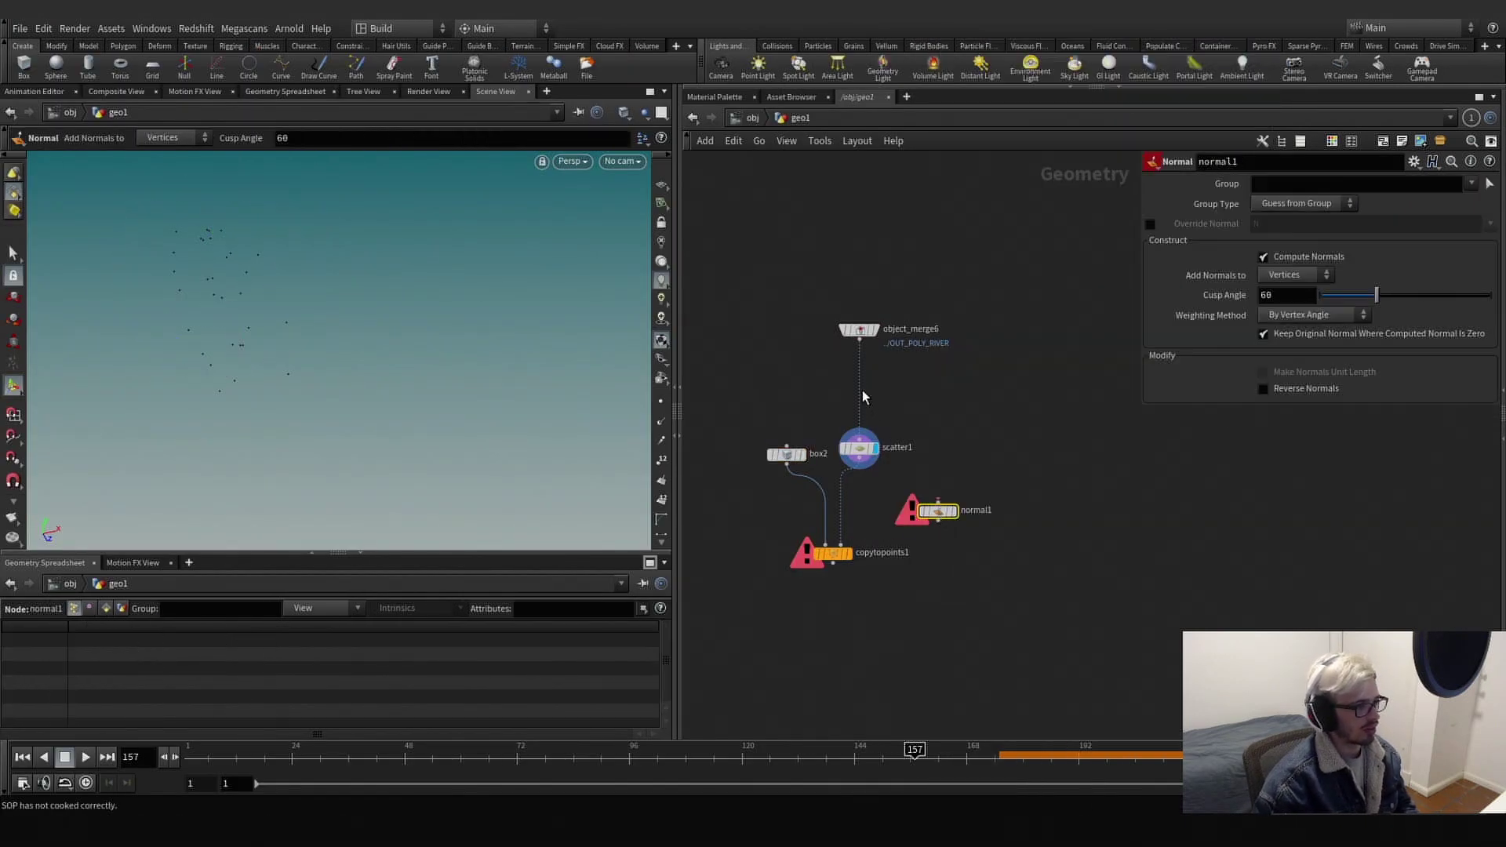
drag(921, 483, 885, 411)
click(1296, 275)
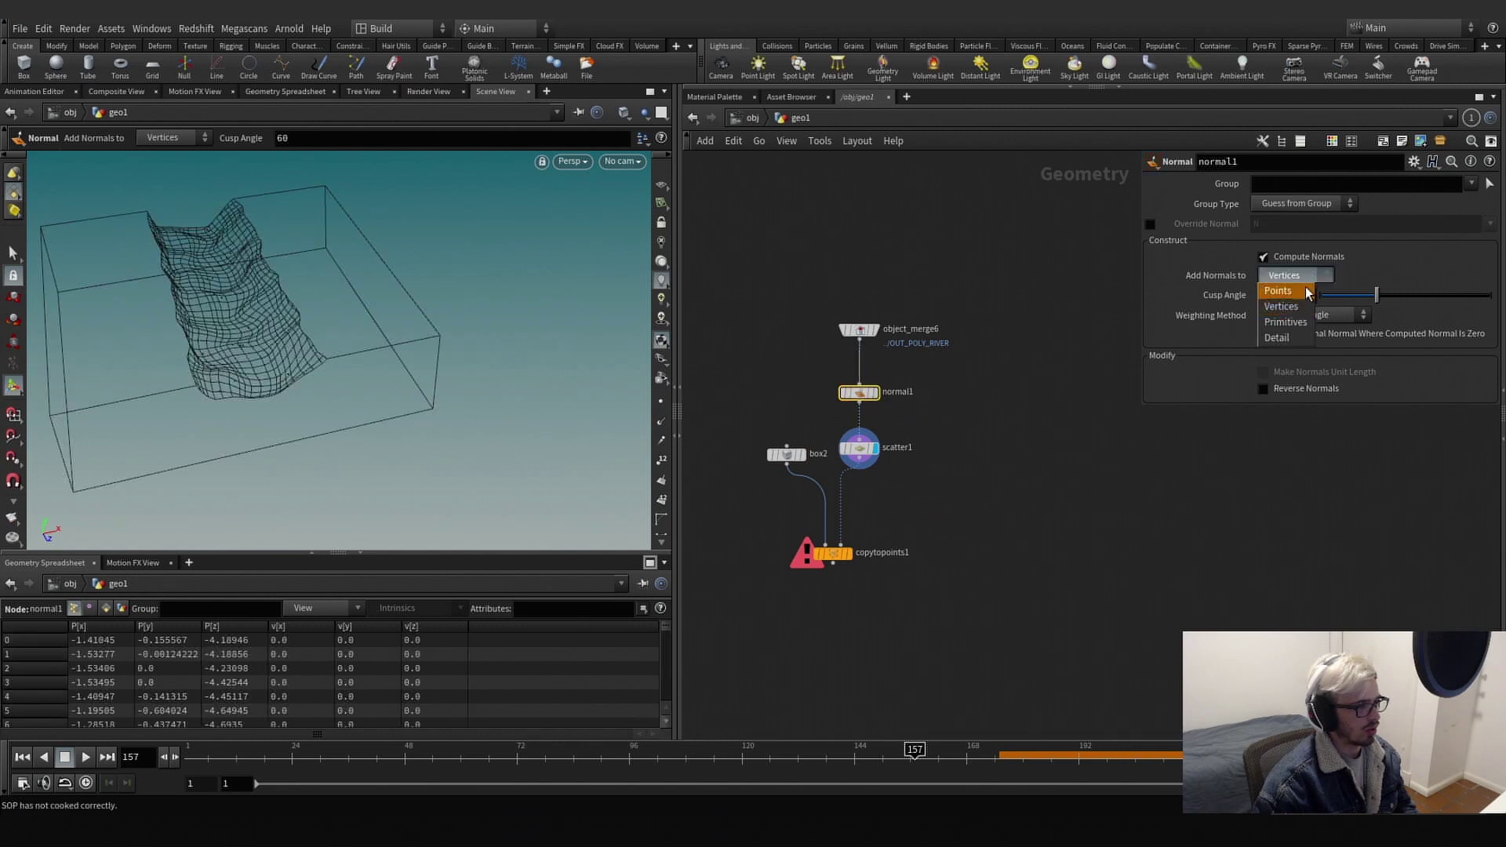
click(1286, 279)
Display copytopoints1 to show the boxes copied onto the scattered riverbed points.
key(h)
click(868, 496)
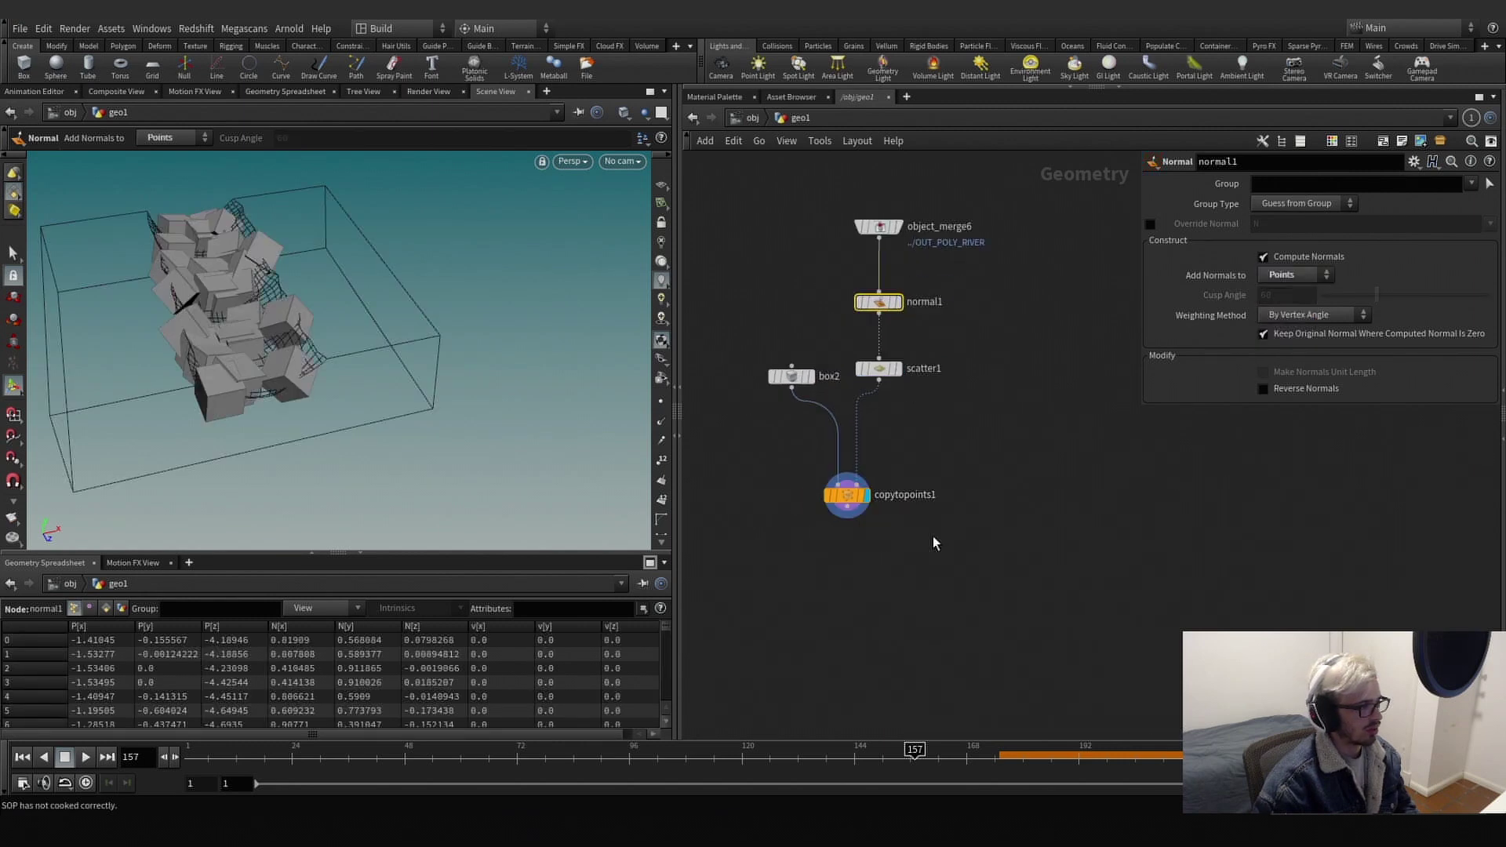
click(847, 495)
Try stretching box2 to about 0.163 by 2.738 by 1 over the templated riverbed, and revert its Size to the default.
click(791, 376)
drag(257, 278, 222, 217)
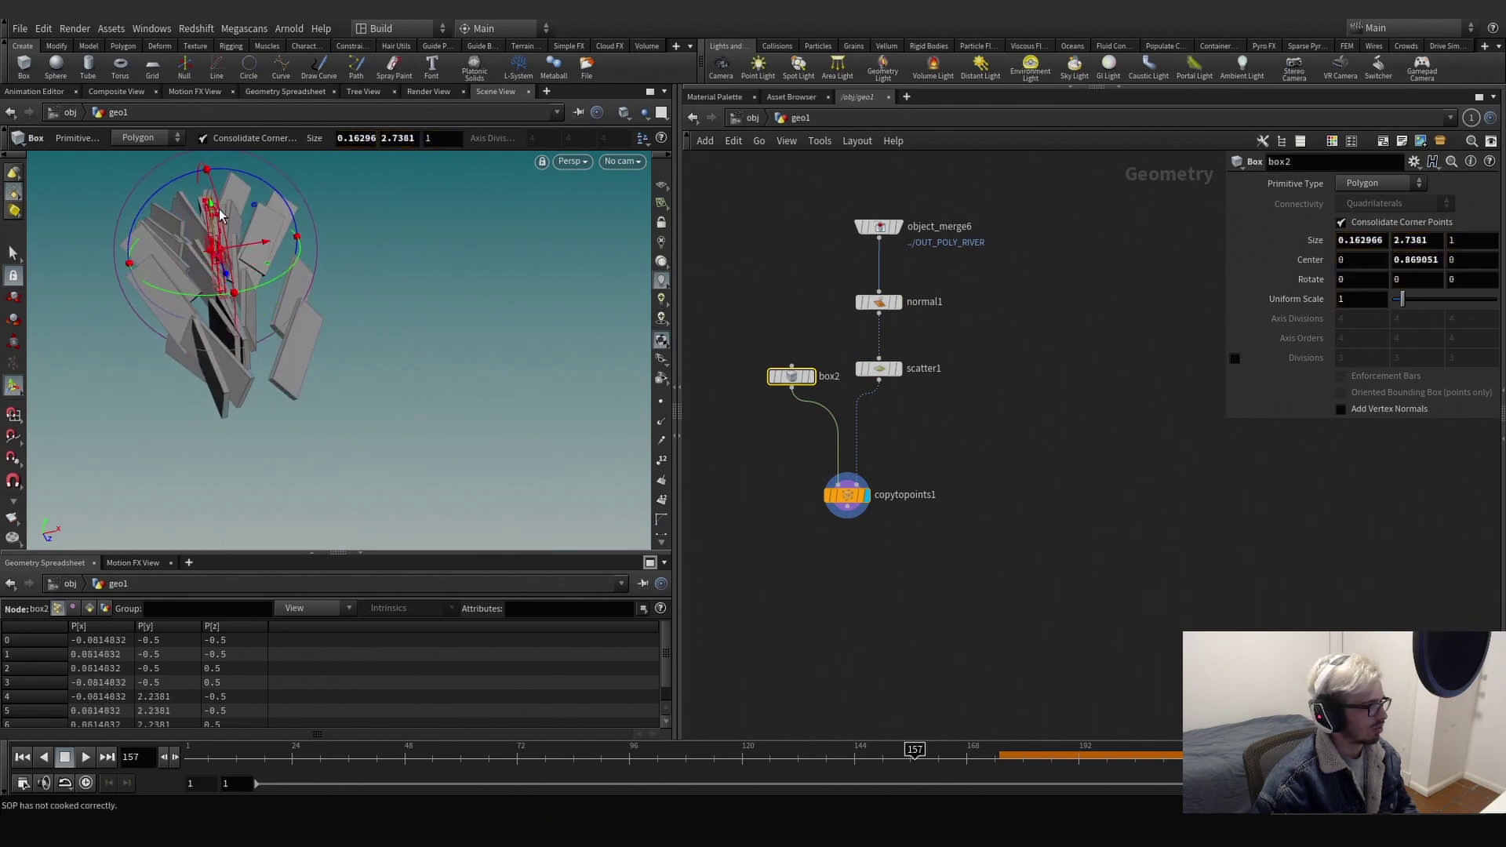
key(Escape)
drag(259, 369, 313, 374)
key(Return)
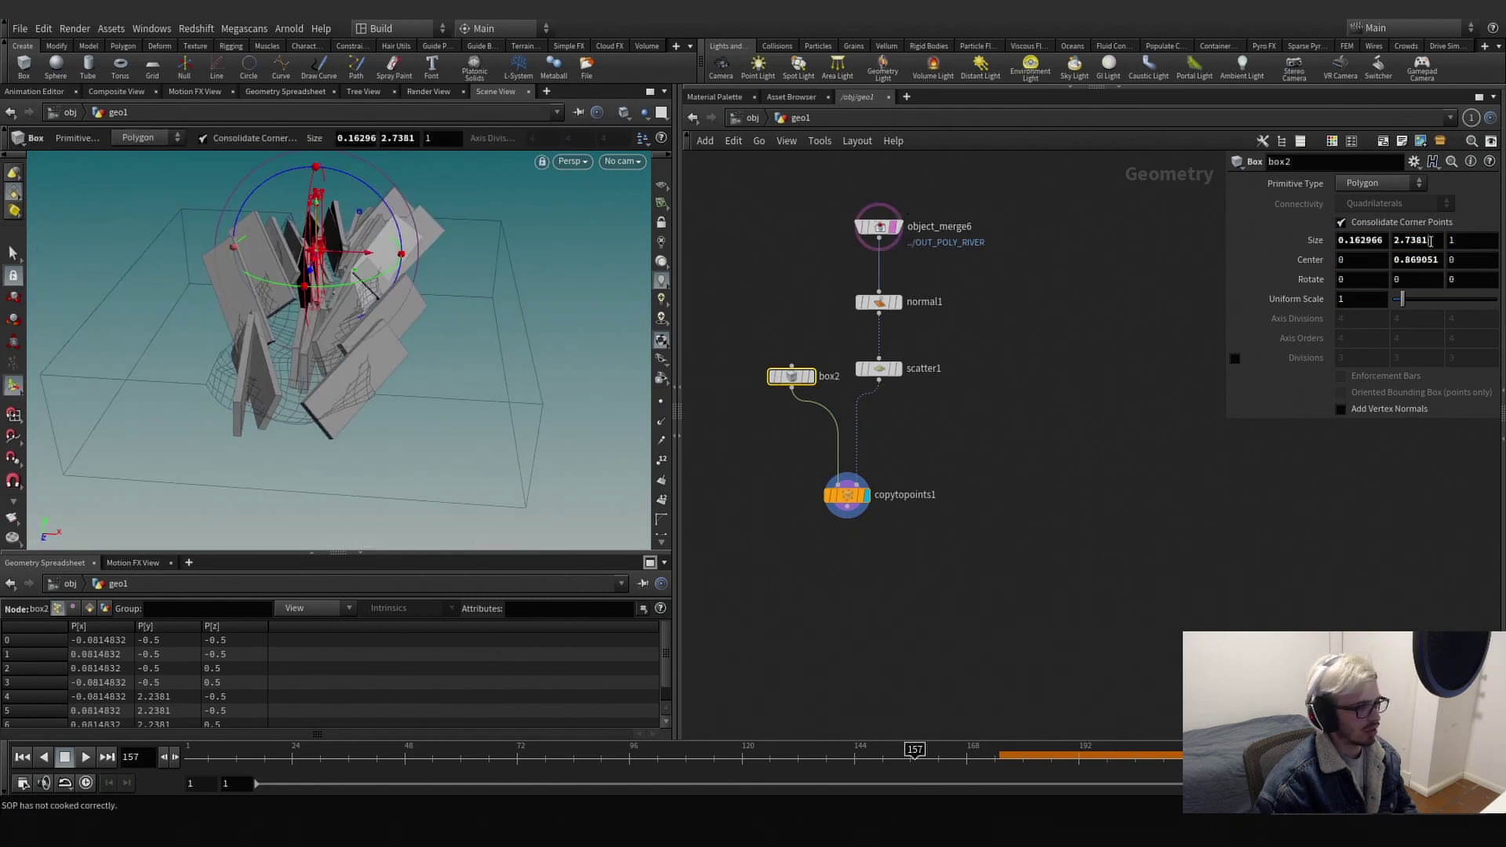
ctrl+middle_click(1315, 240)
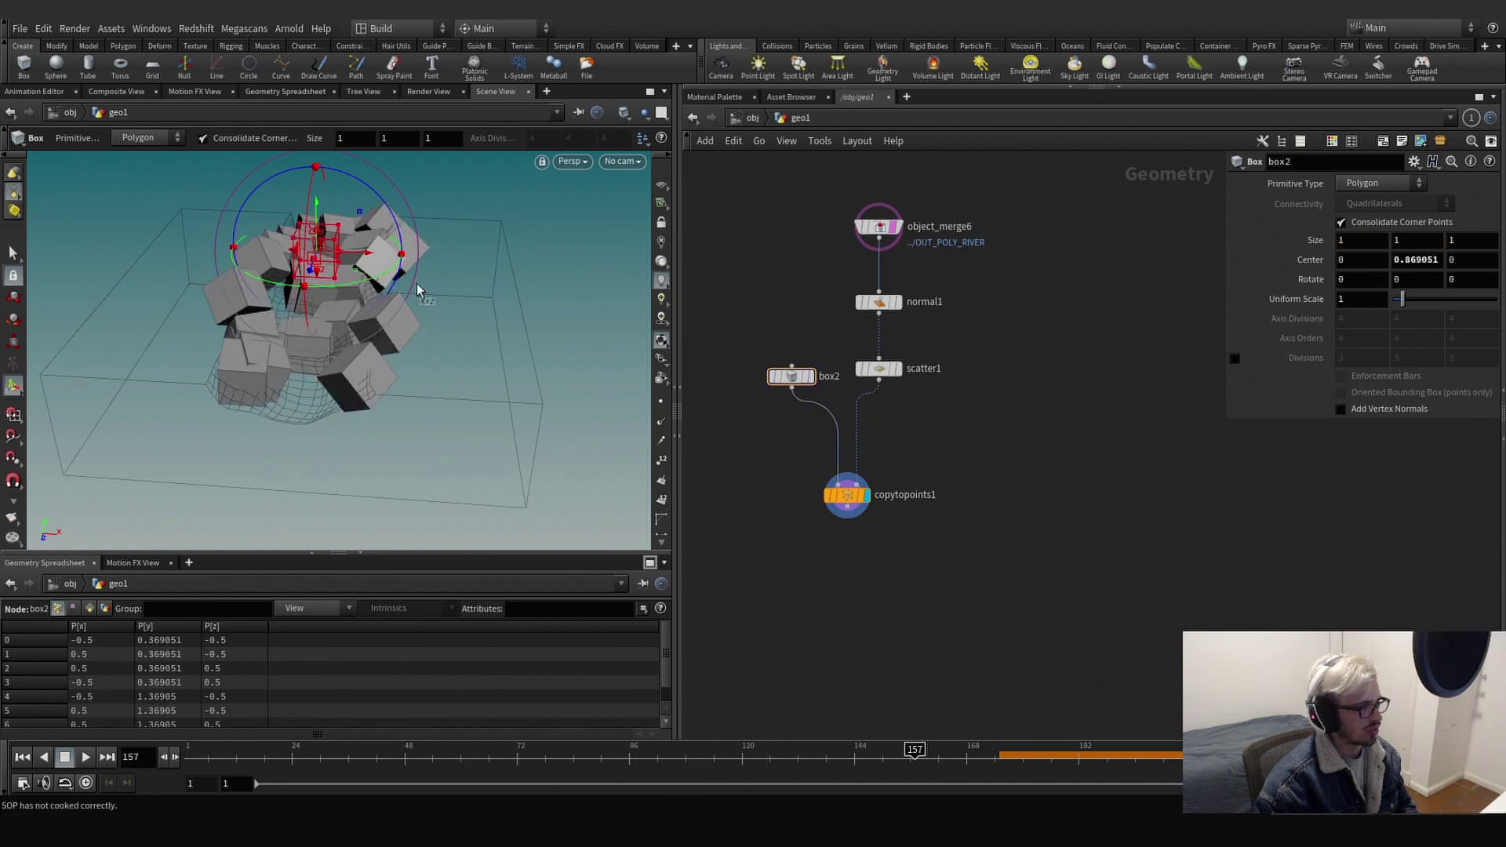
Stretch box2 to about 2.49 along Z over the riverbed and set its Center Y to 0.
drag(338, 252, 304, 292)
key(ctrl+z)
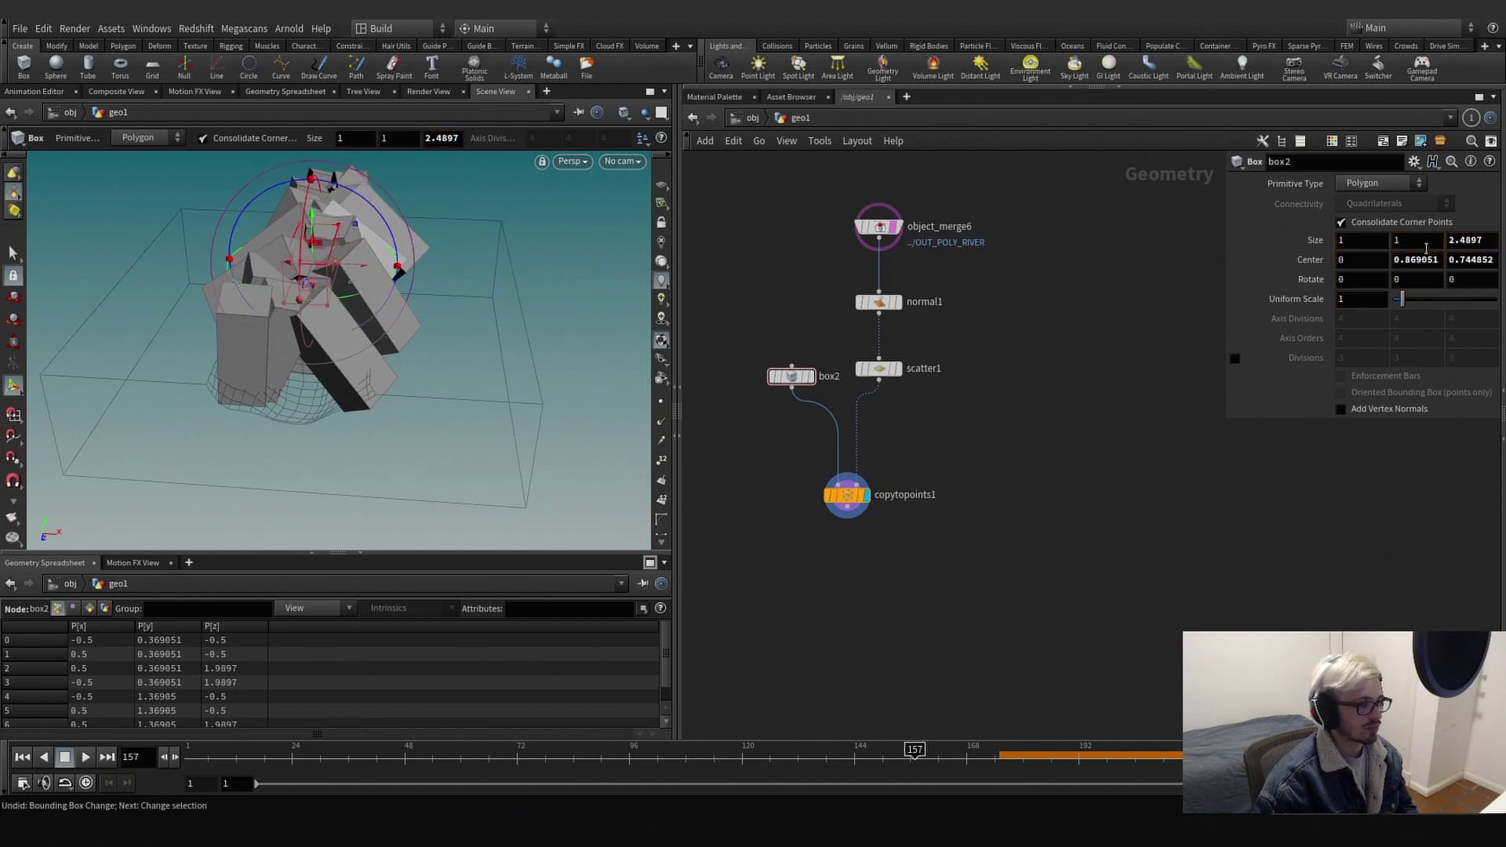
text(0)
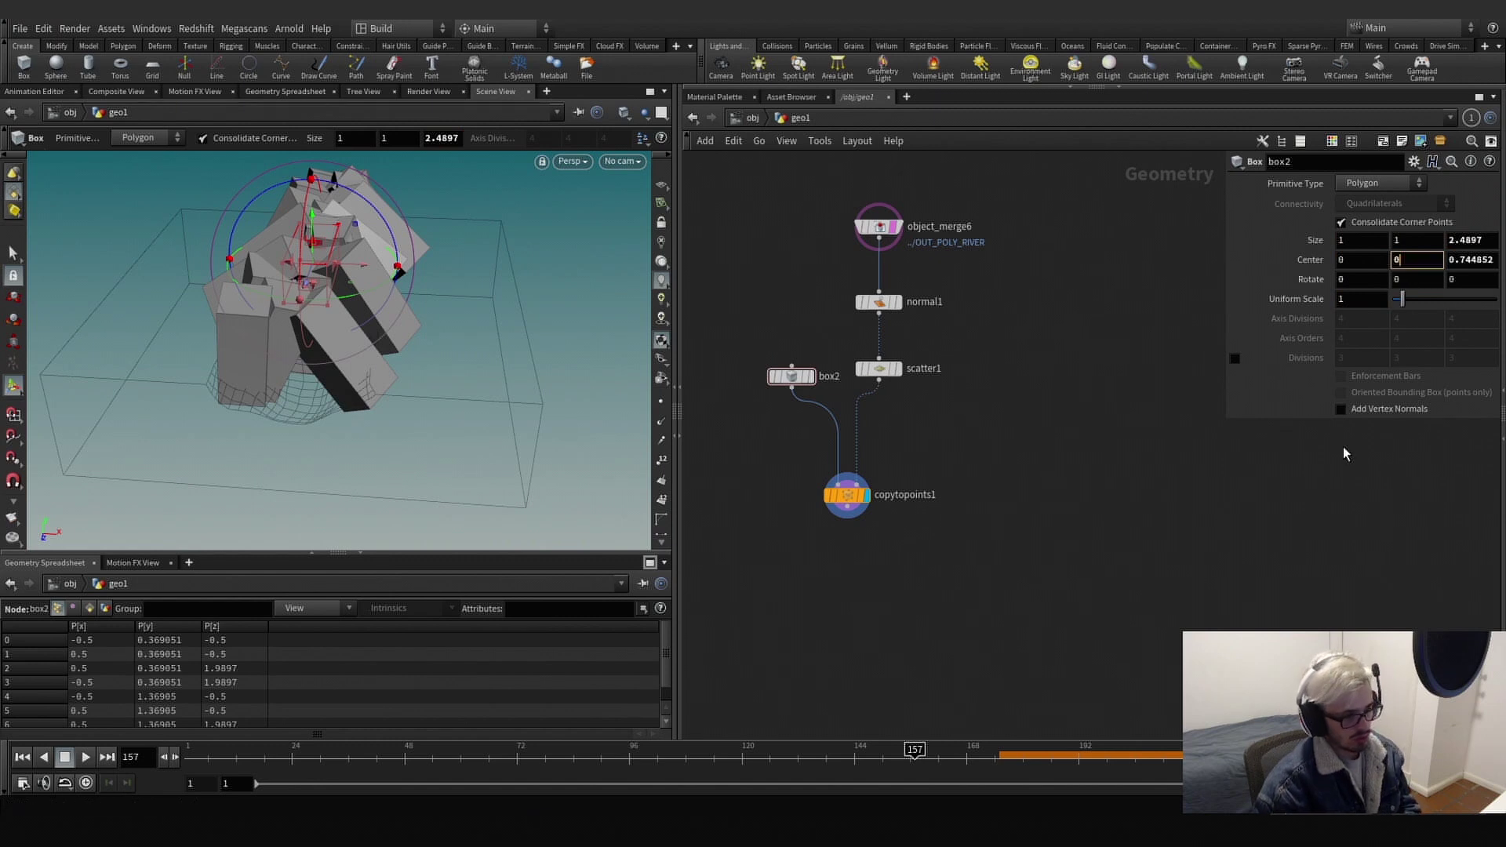
key(Return)
Link box2's Center Z to its own Z size with the expression ch("sizez")/2.
right_click(1469, 243)
click(1435, 345)
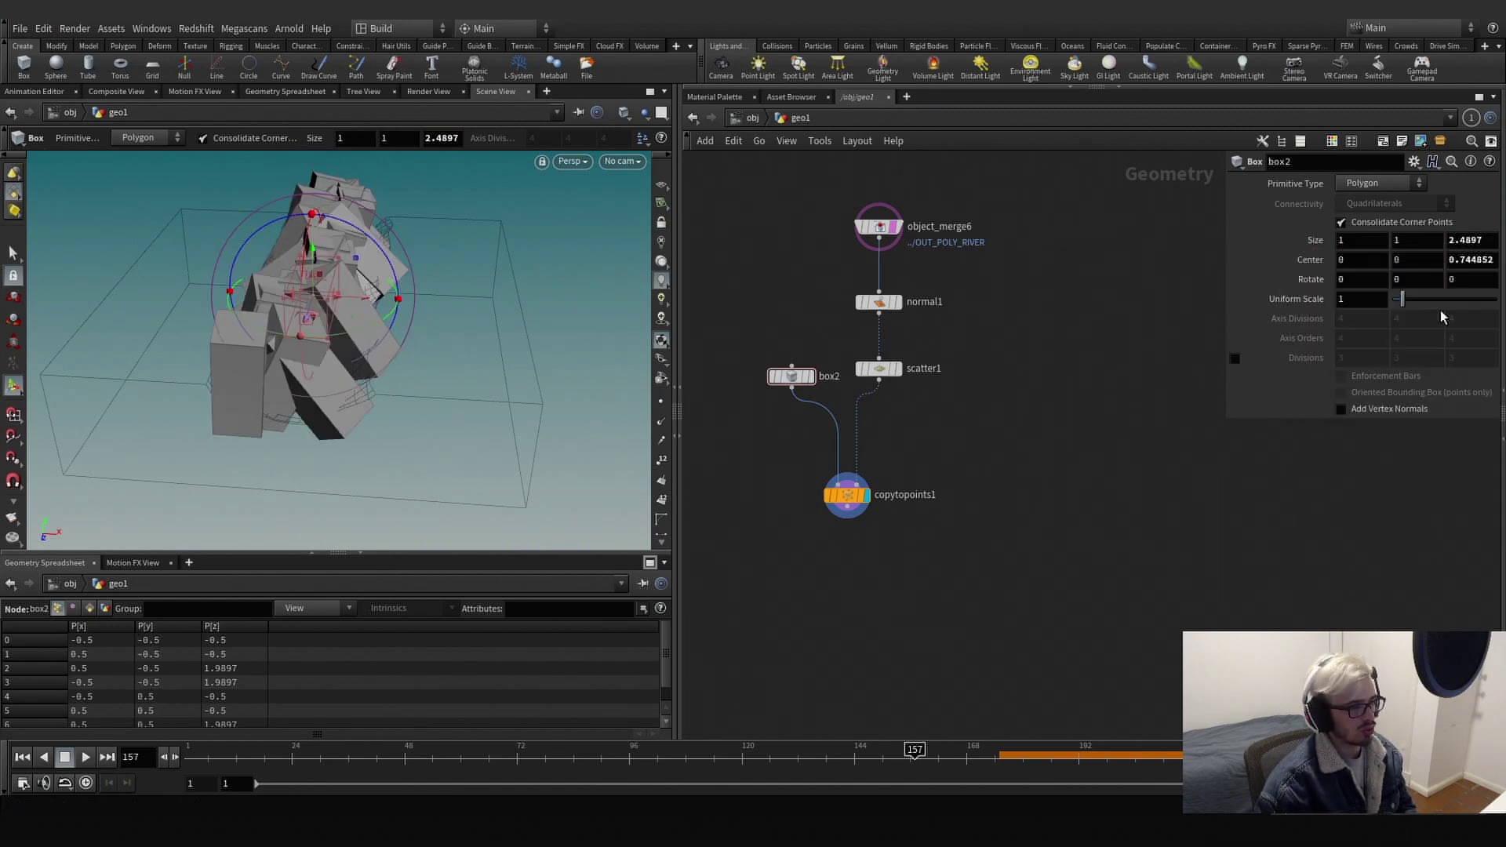
right_click(1467, 259)
click(1419, 400)
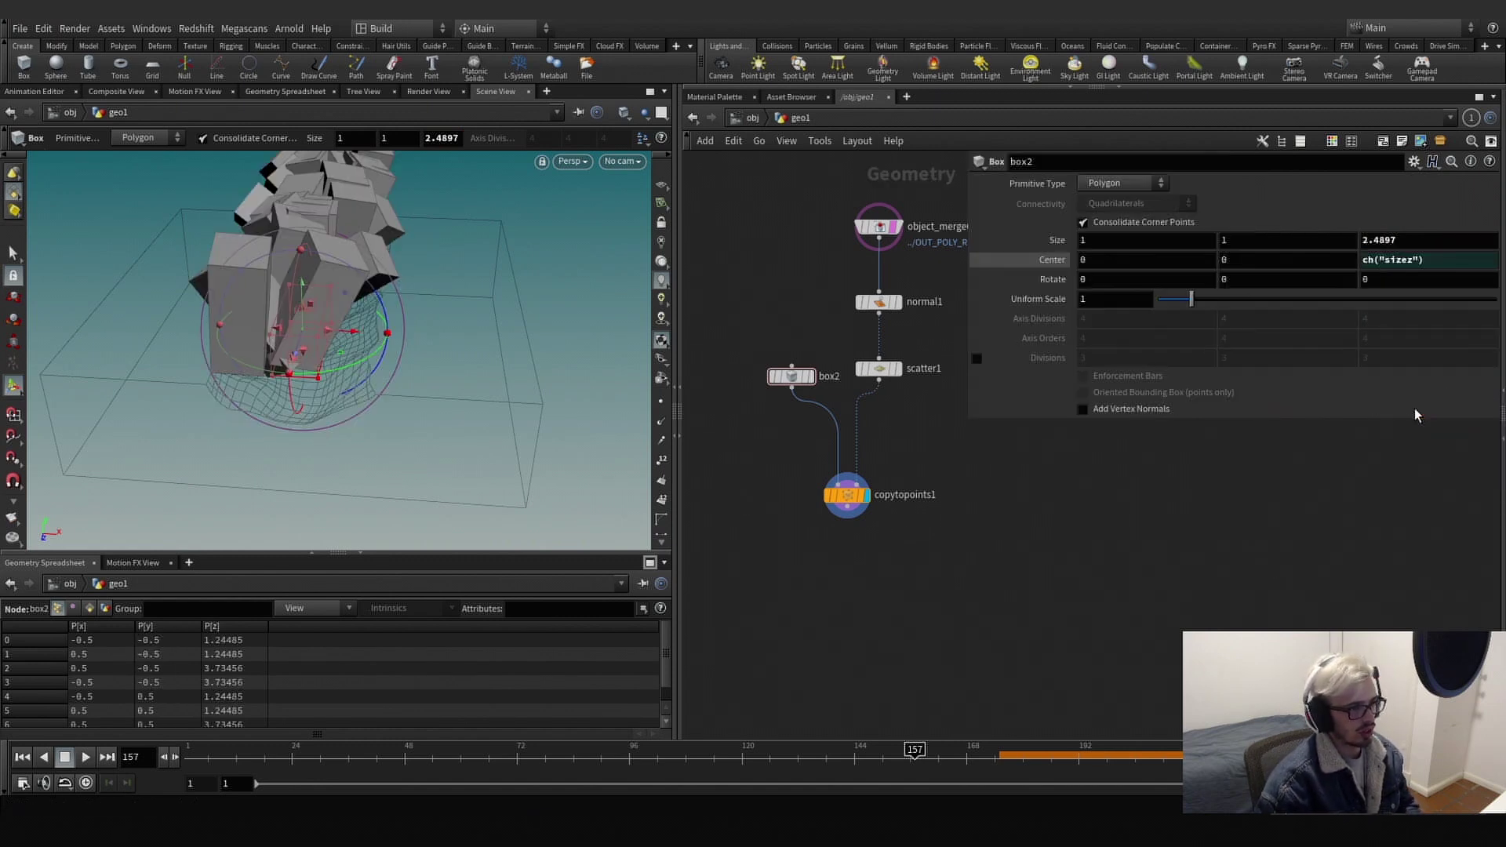
click(1427, 262)
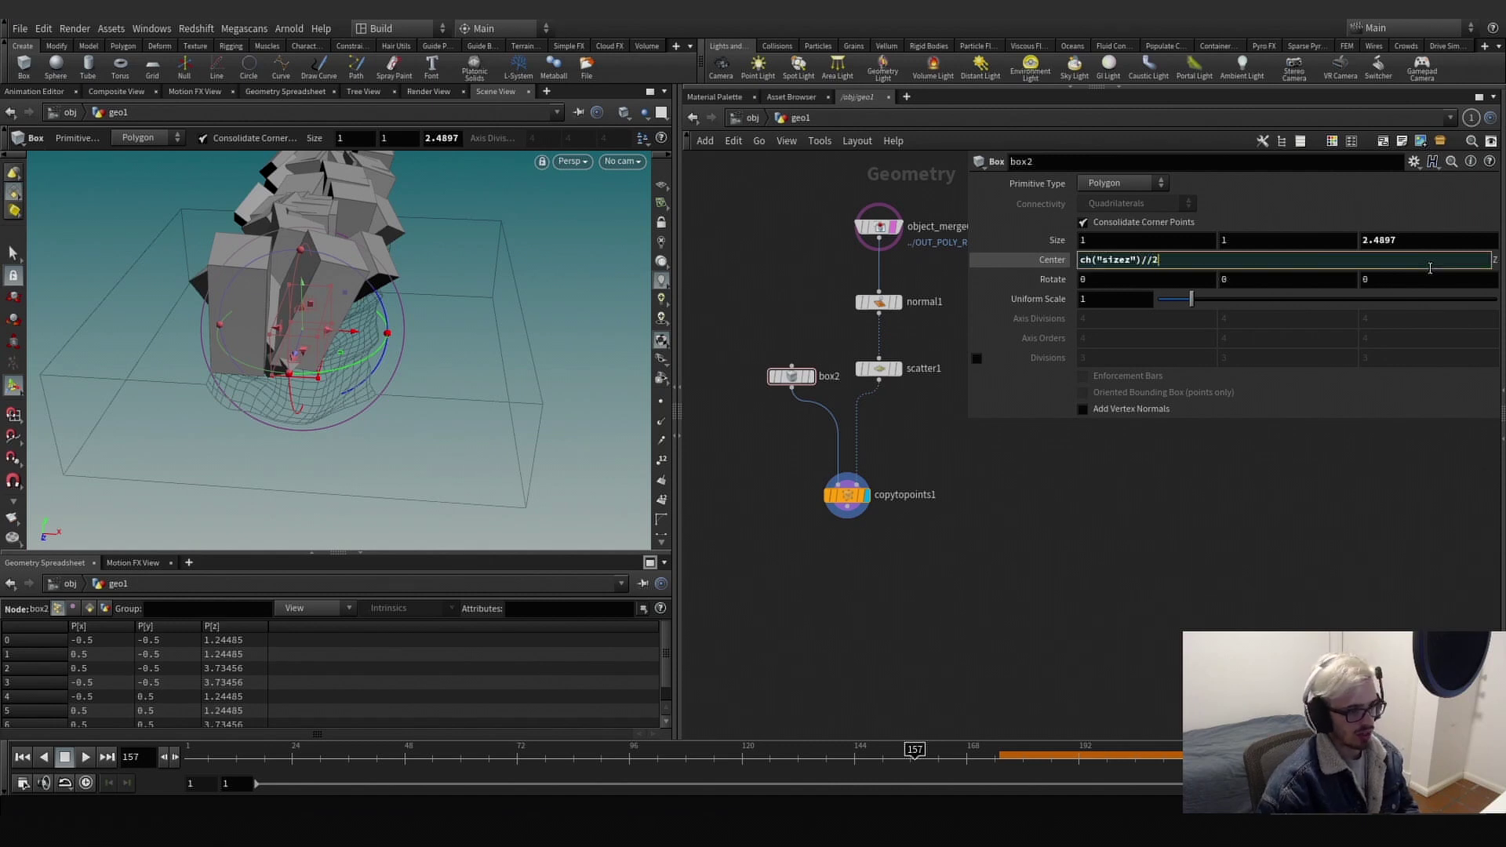
text(/2)
key(Return)
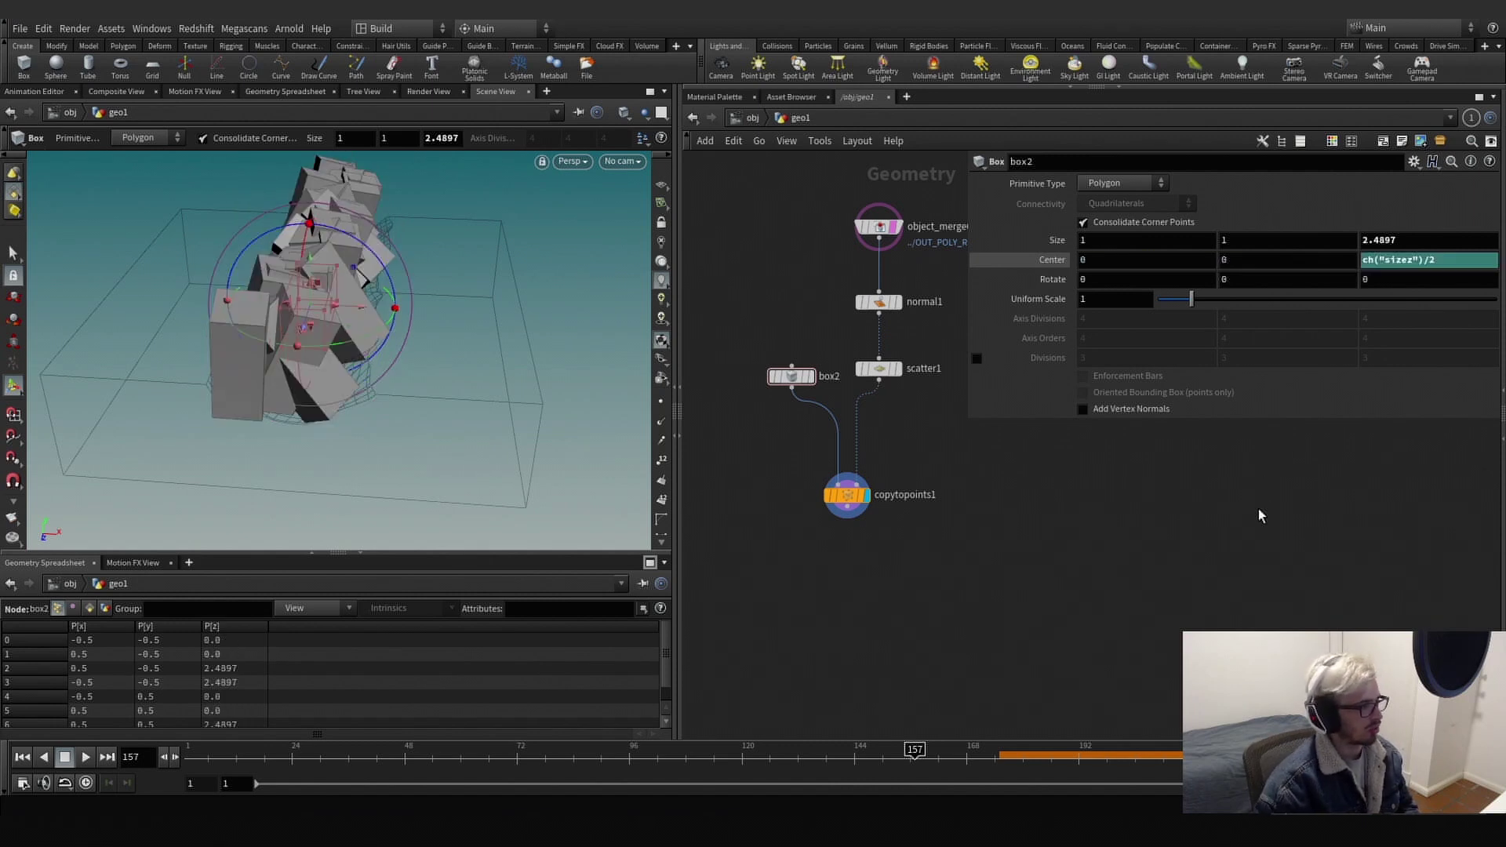
Reshape box2 in the viewport into a thin plank of about 1 by 0.133 by 1.095.
key(Escape)
drag(459, 439, 345, 346)
key(Return)
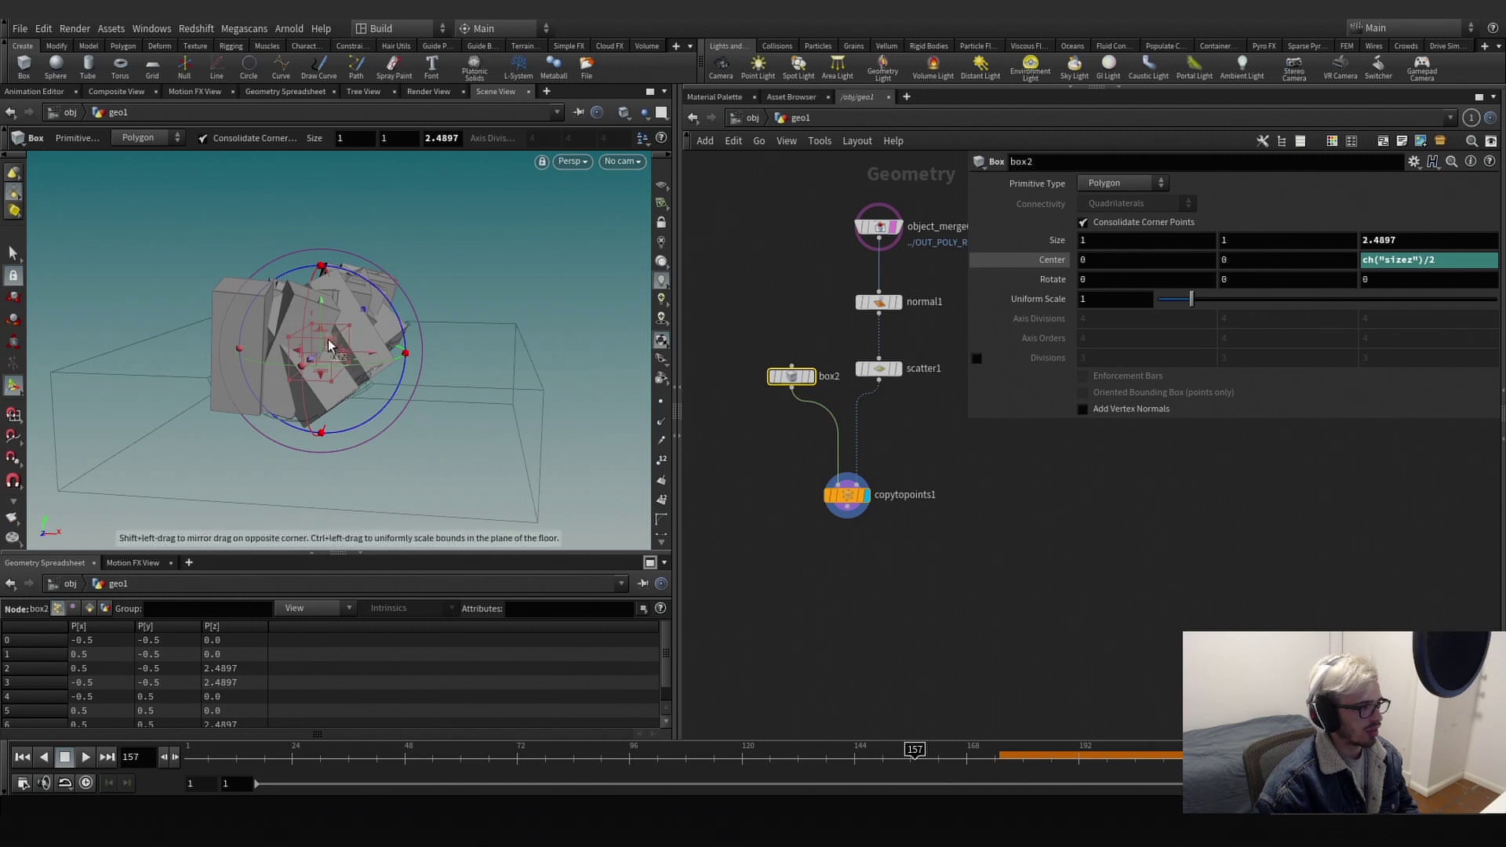
drag(328, 338, 239, 443)
drag(411, 342, 431, 382)
Append a Null node to copytopoints1 and name it OUT_RBD.
click(847, 507)
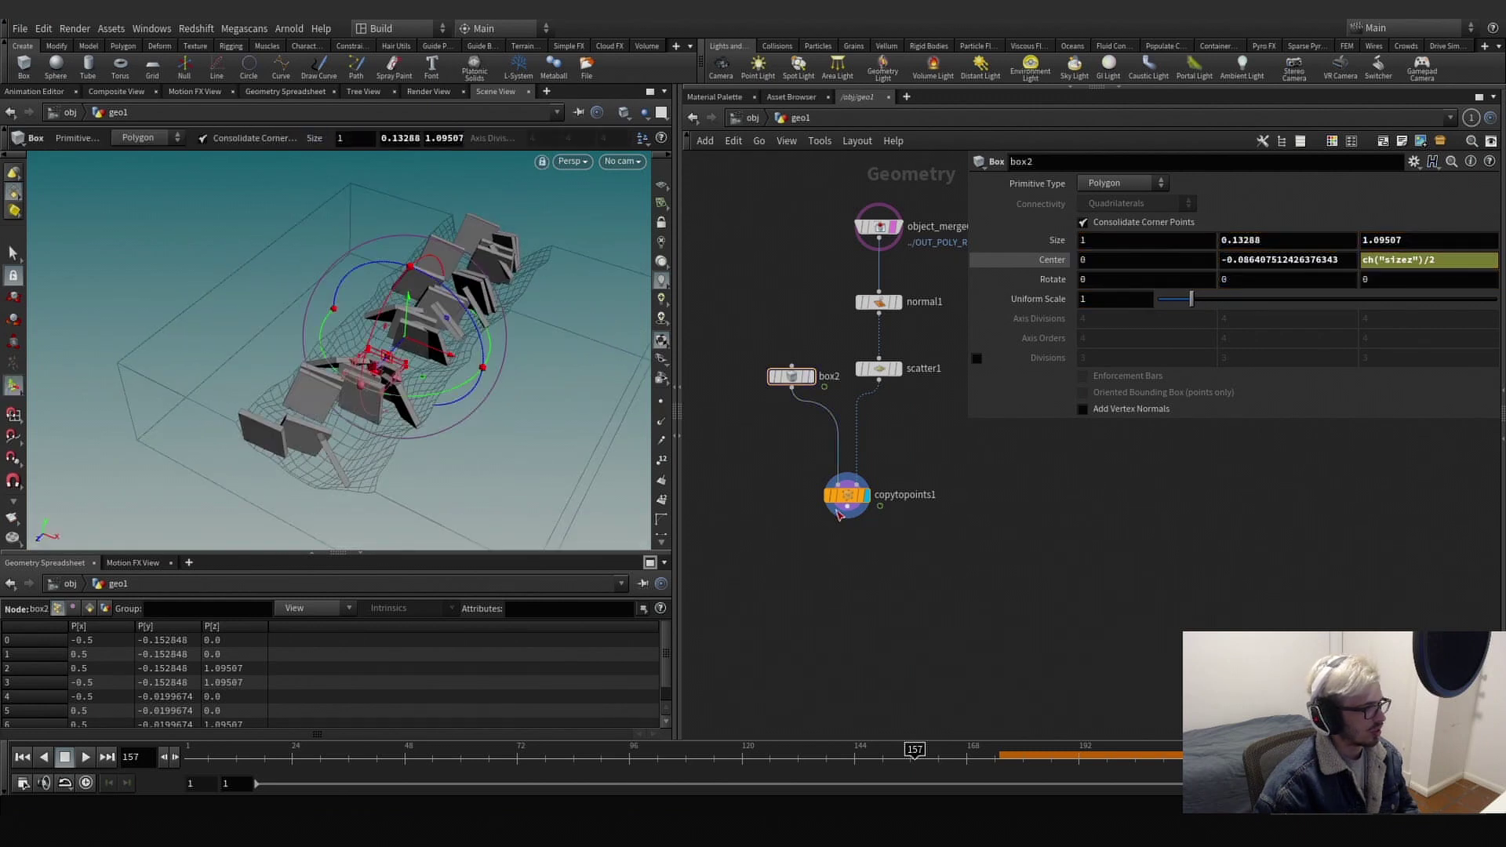
key(Tab)
text(null)
key(Return)
drag(863, 581, 848, 589)
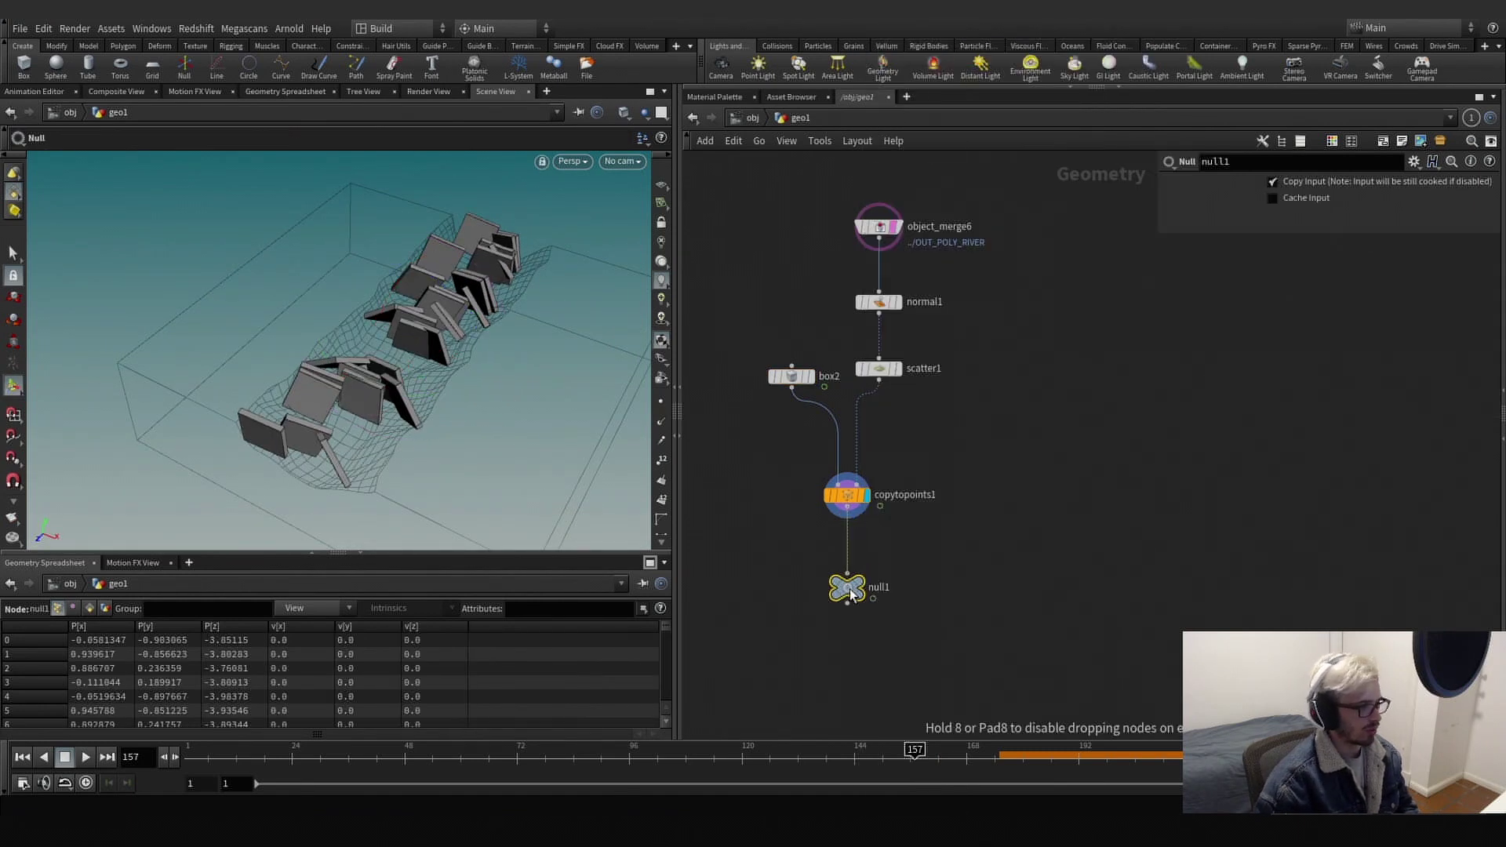
click(884, 589)
text(OUT_RBD)
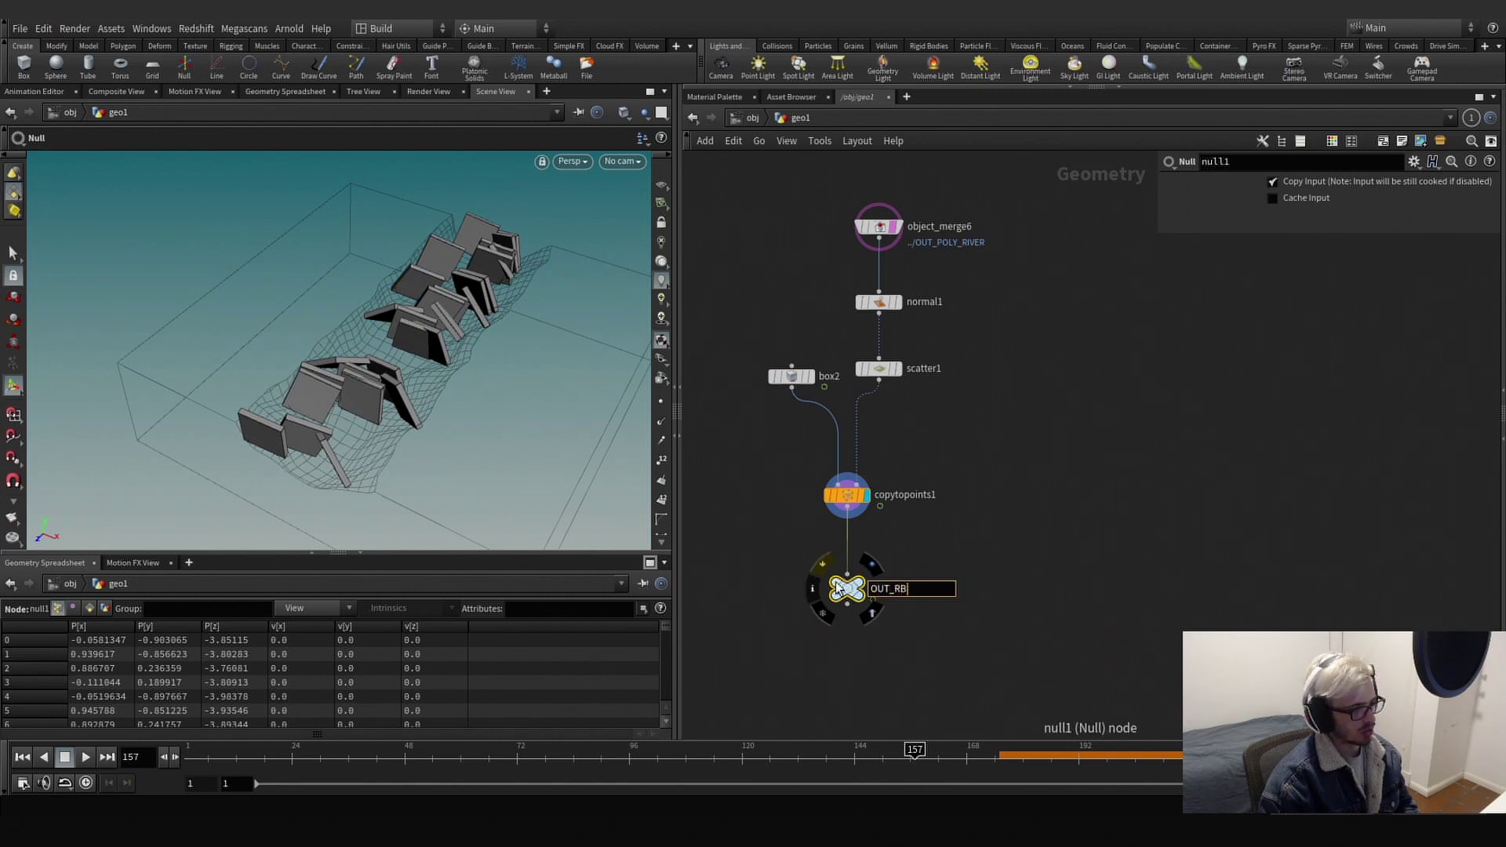
key(Return)
Enclose the six plank scattering nodes, from object_merge6 to OUT_RBD, in a network box.
scroll(892, 602, down, 5)
drag(928, 625, 814, 390)
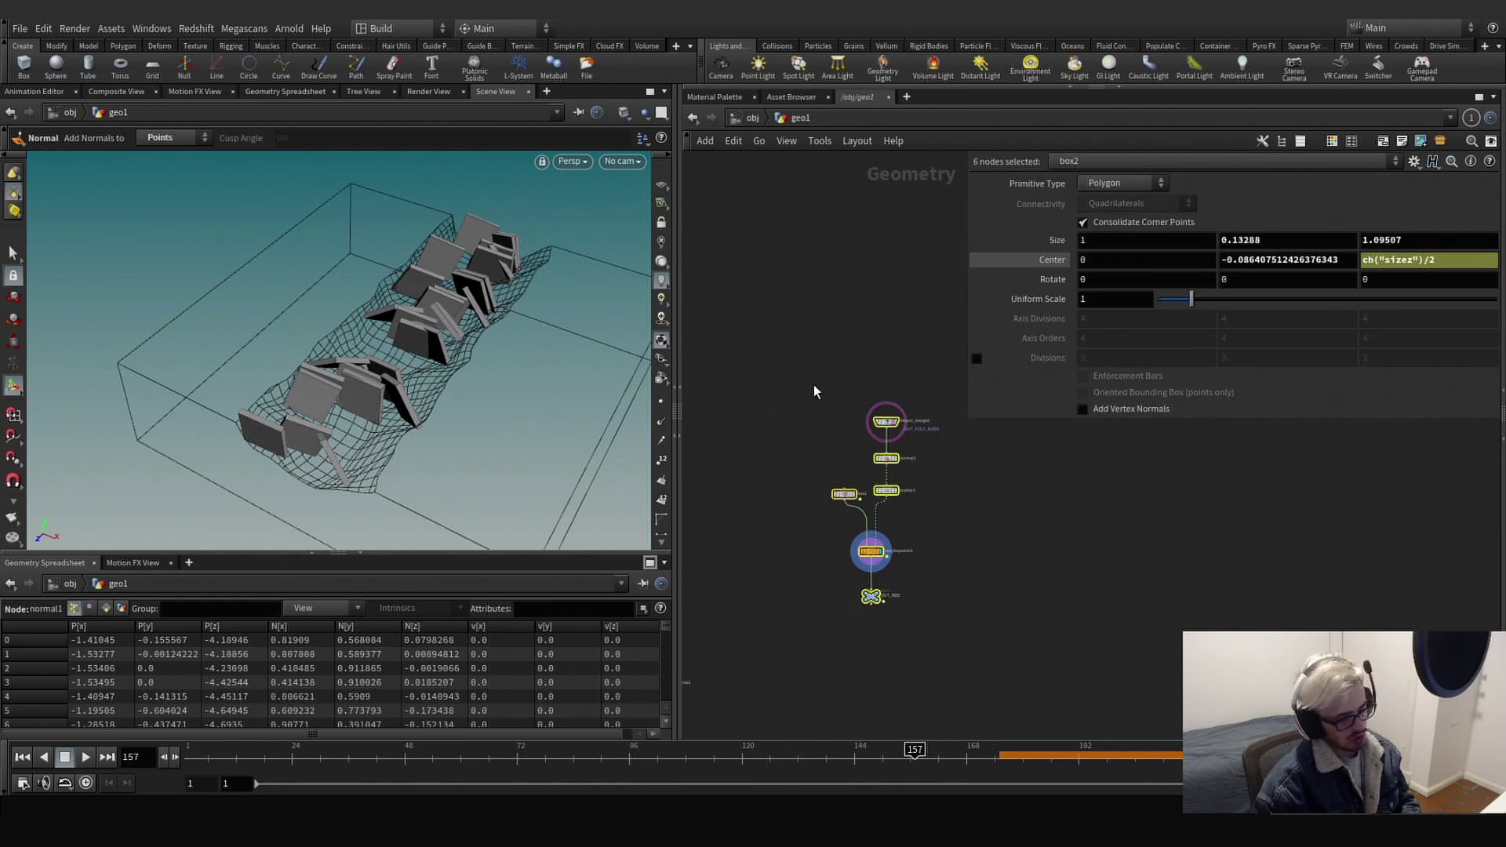
key(shift+o)
scroll(992, 615, down, 2)
middle_drag(991, 615, 1028, 533)
alt+drag(430, 342, 463, 320)
middle_drag(854, 564, 867, 480)
Add a DOP Network node below the network box and display it.
click(894, 505)
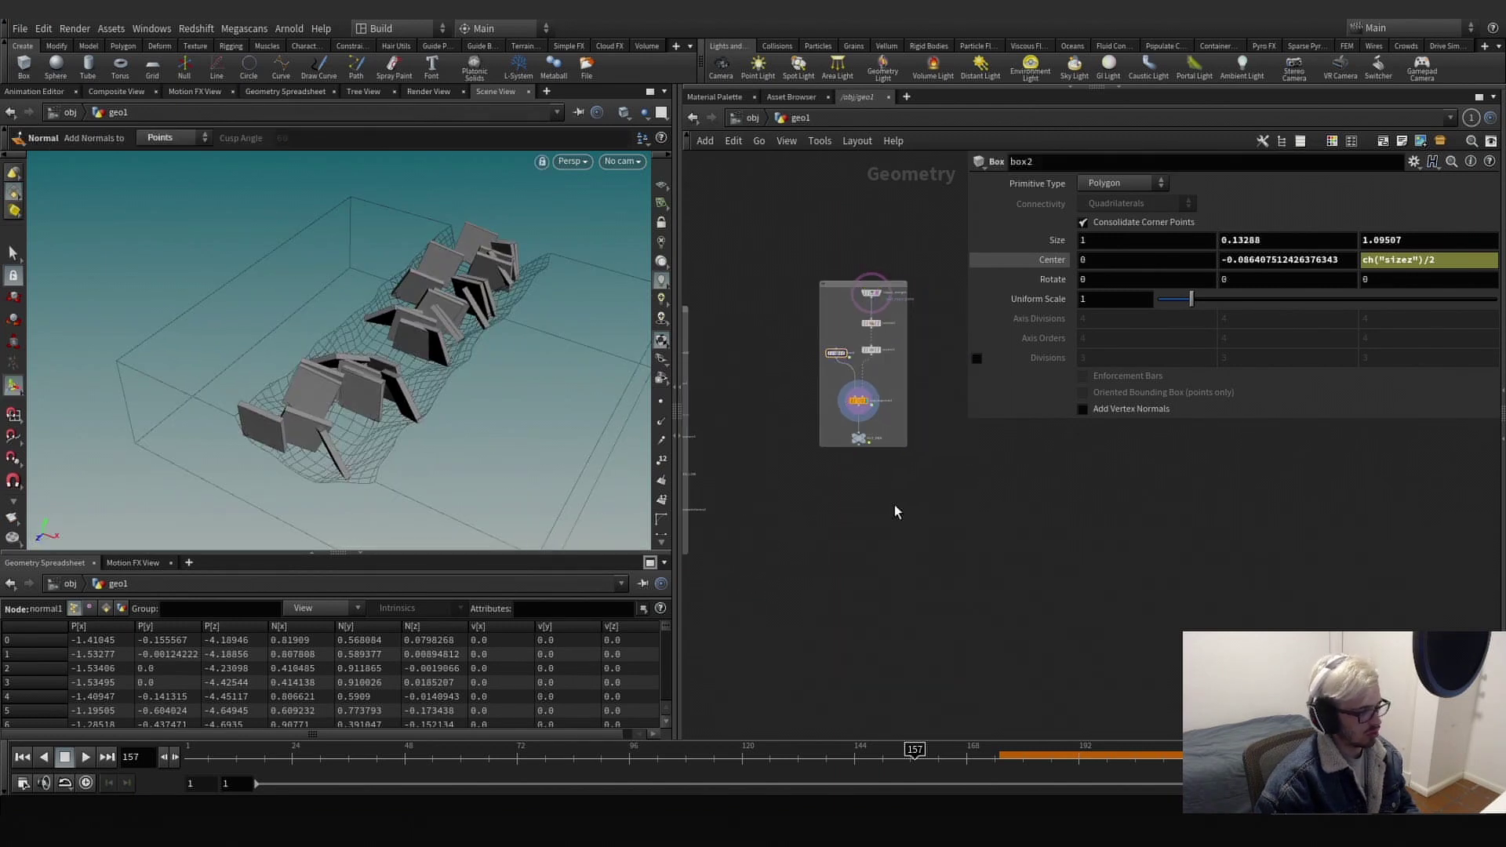
key(Tab)
text(obj)
key(Return)
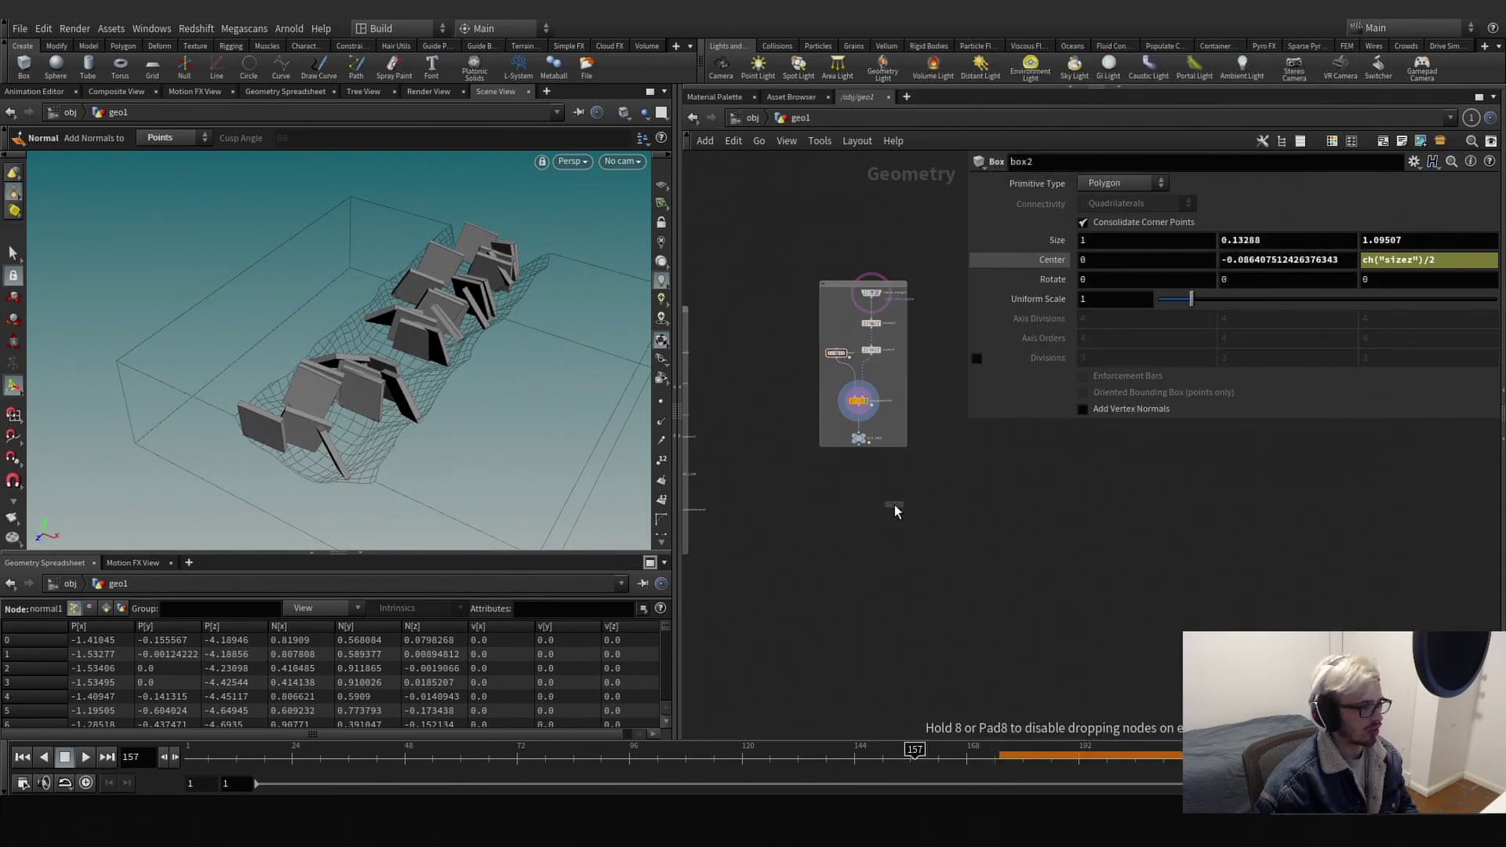
click(858, 508)
scroll(859, 509, up, 3)
drag(859, 510, 858, 610)
click(875, 611)
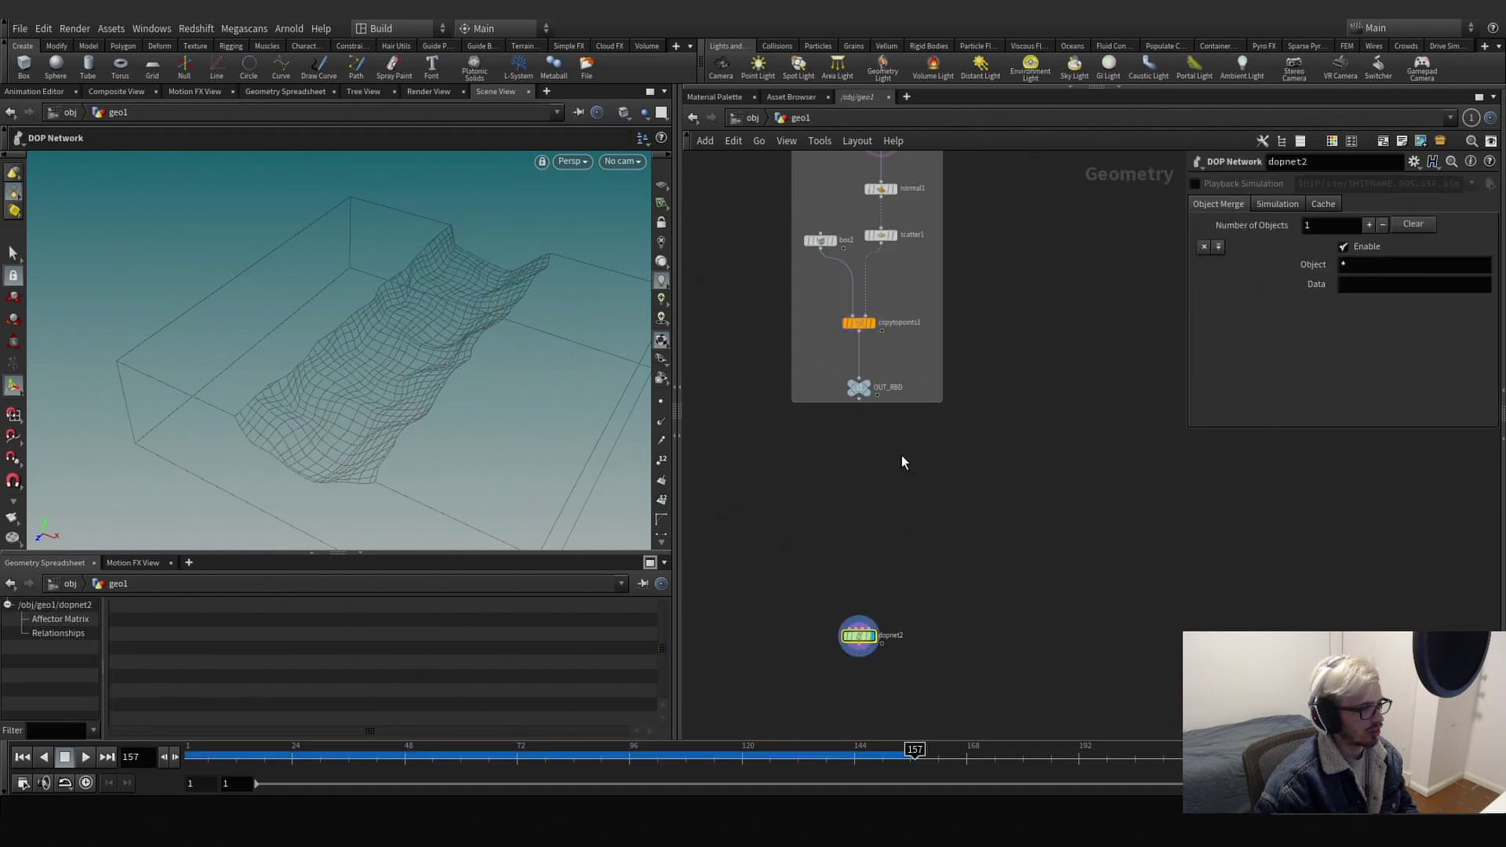
Move dopnet2 farther down below OUT_RBD to make room for nodes in between.
drag(906, 467, 840, 373)
key(Tab)
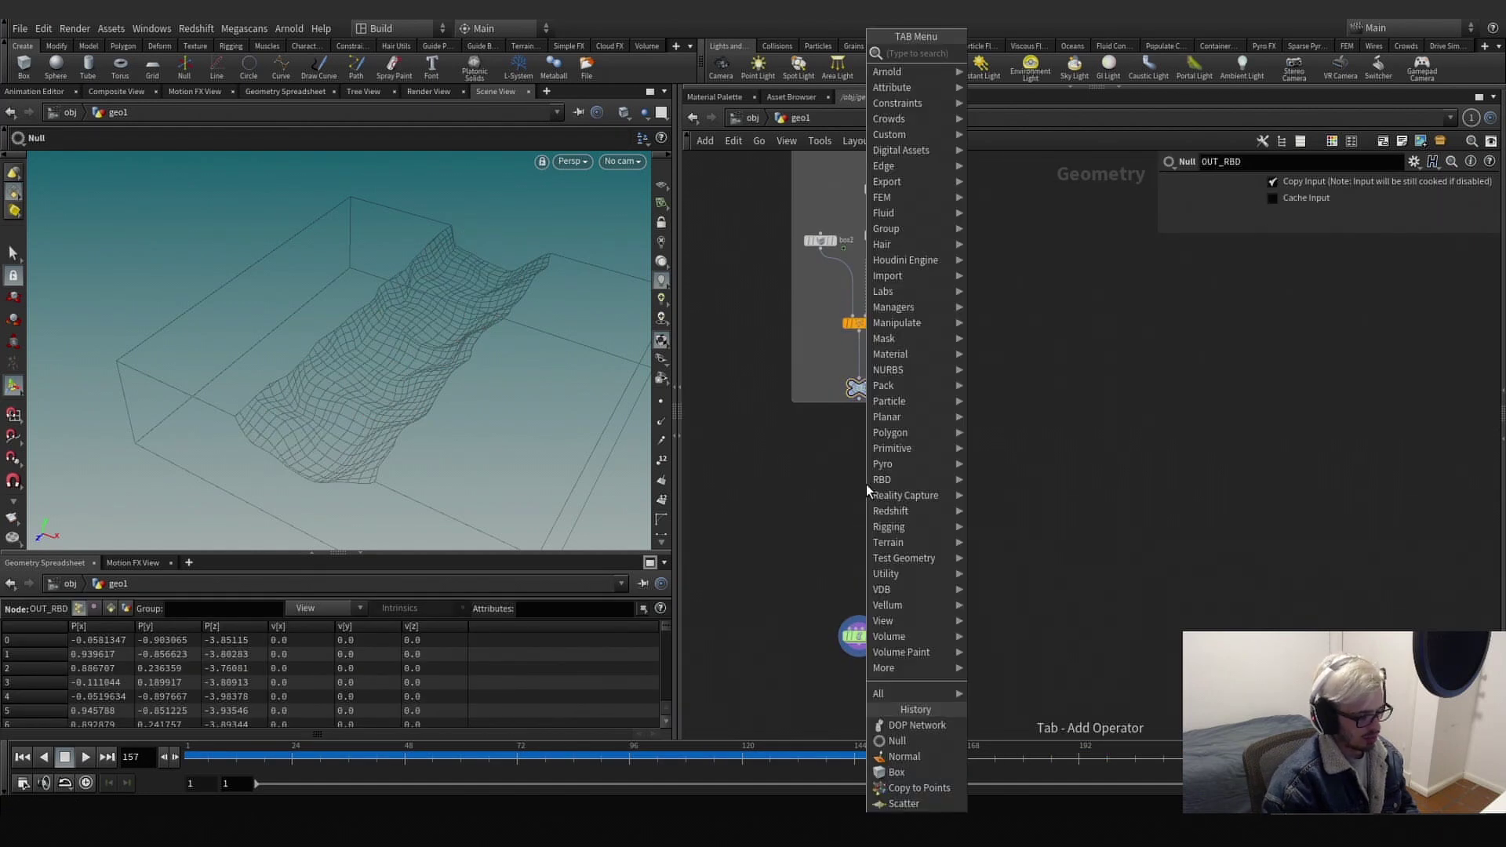
key(Escape)
click(847, 614)
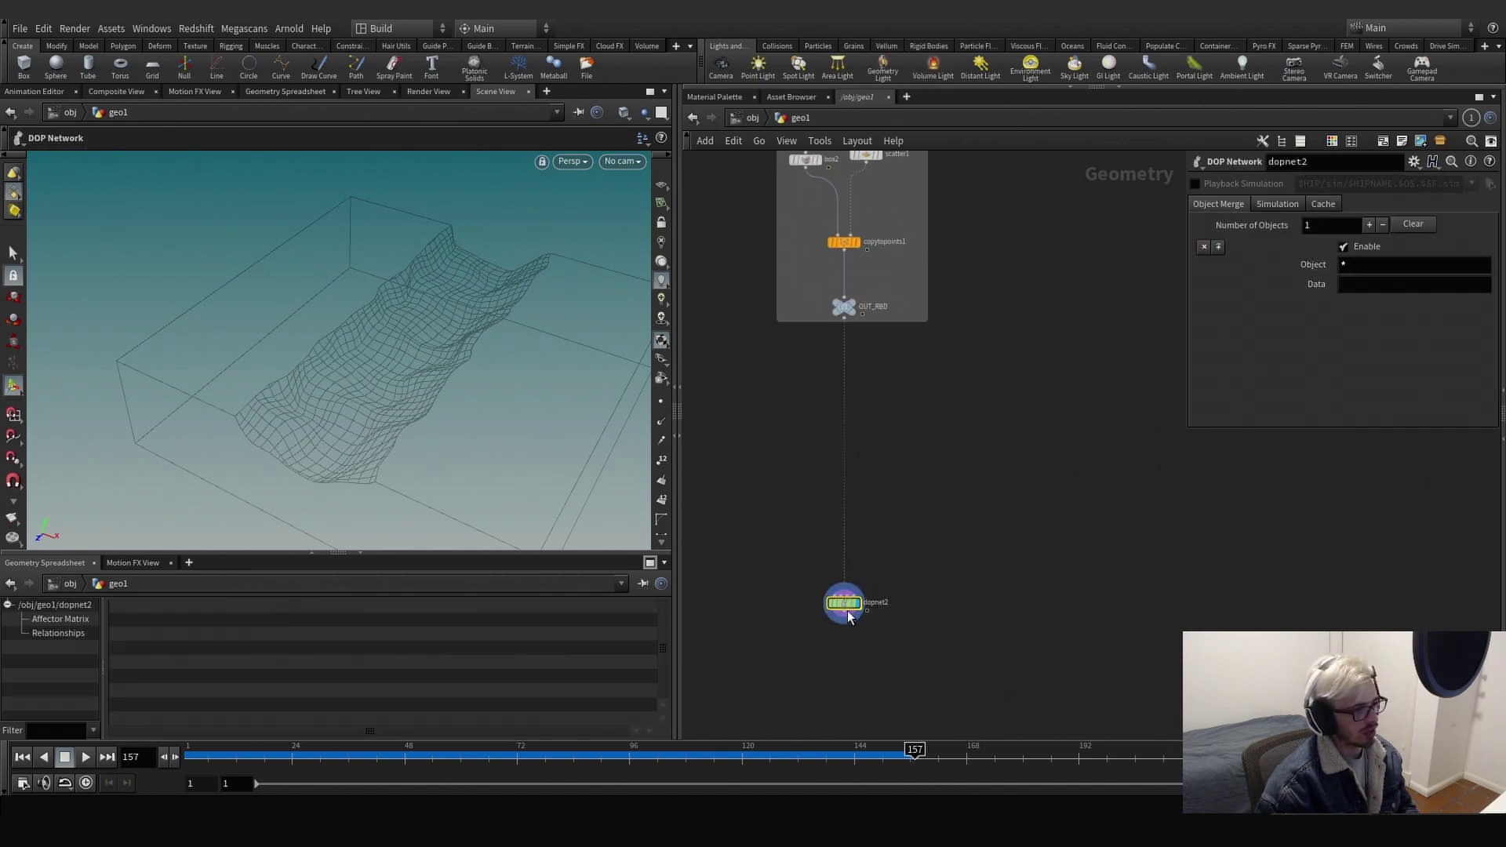
drag(847, 616, 847, 682)
Add an Object Merge node between OUT_RBD and dopnet2 and set its Object 1 to ../OUT_RBD.
key(Tab)
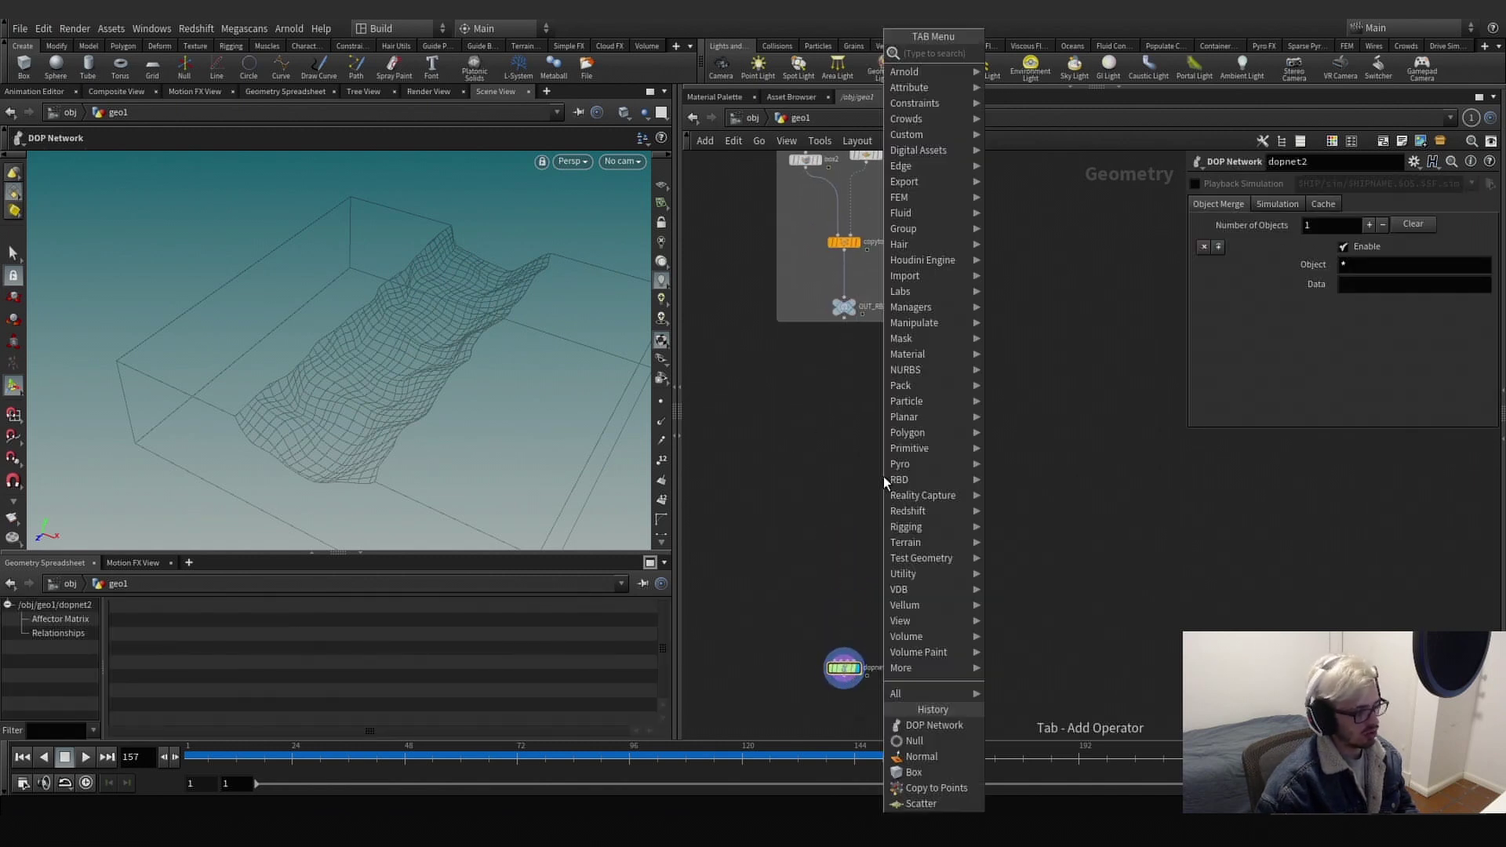
text(obje)
key(Return)
click(886, 411)
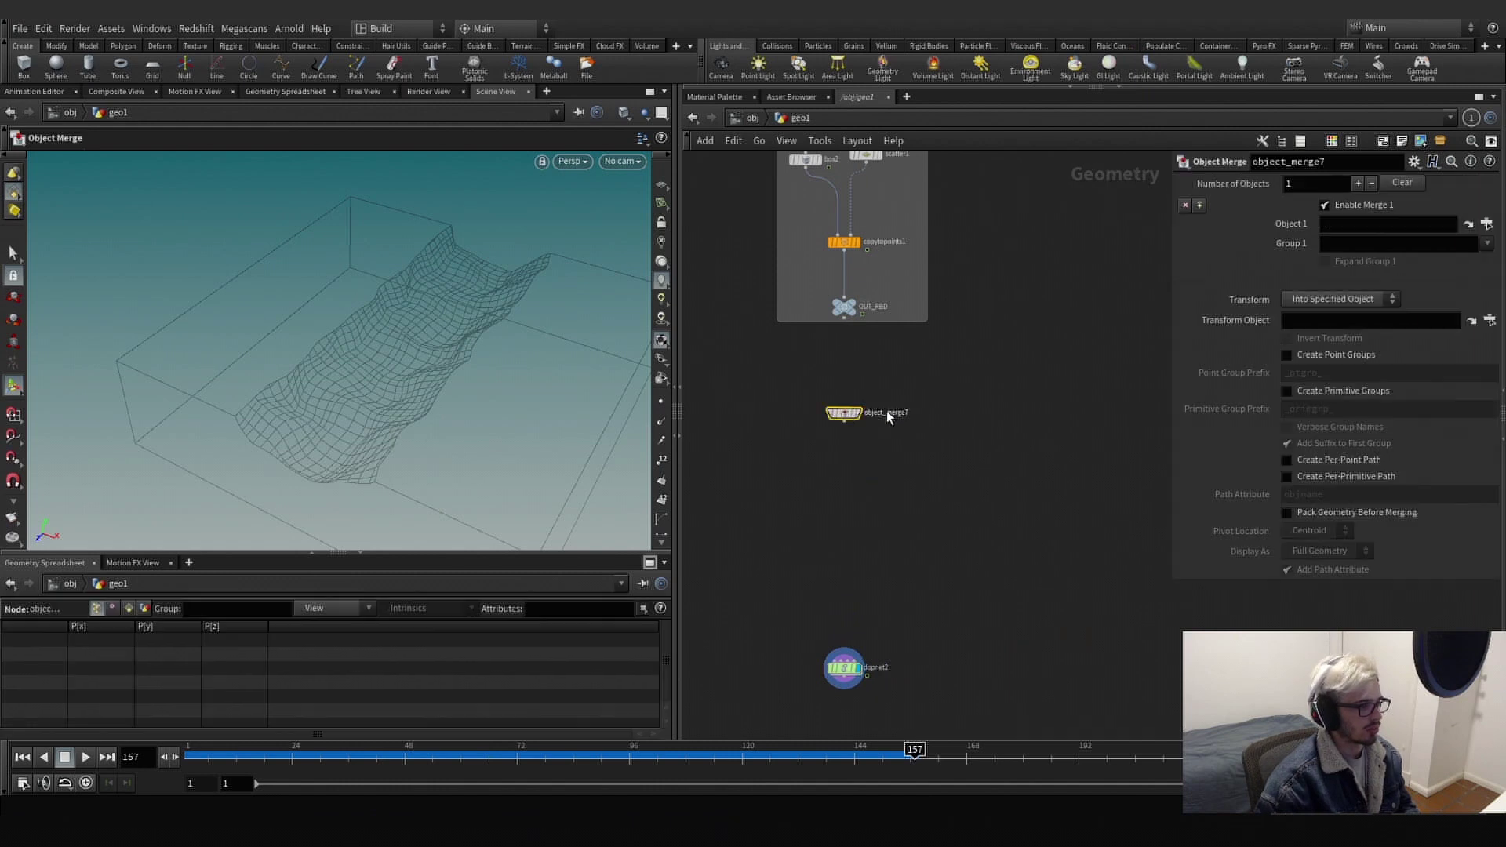
drag(845, 307, 1253, 243)
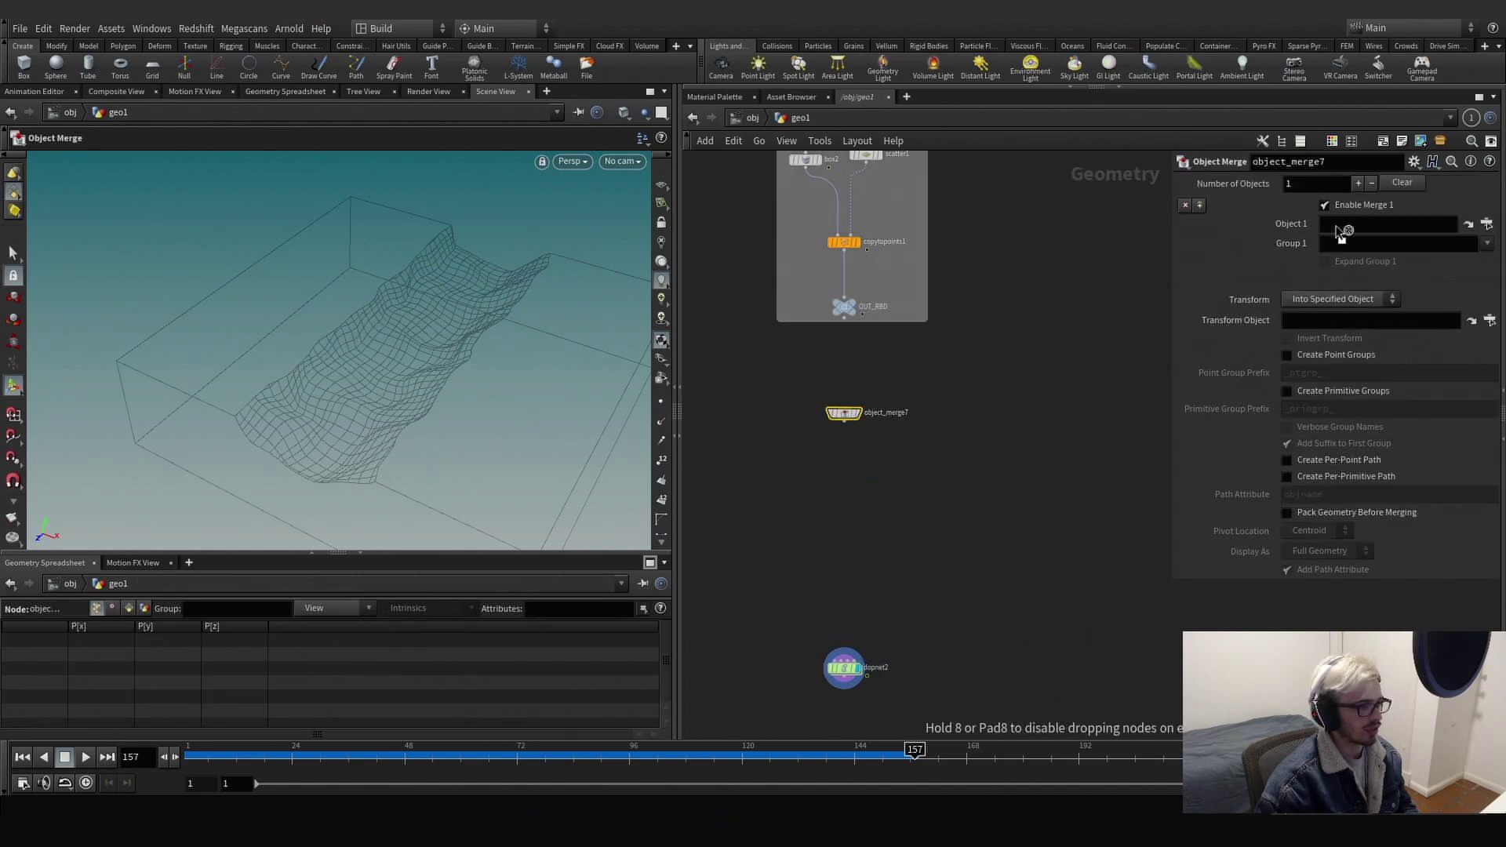
drag(1343, 229, 1348, 226)
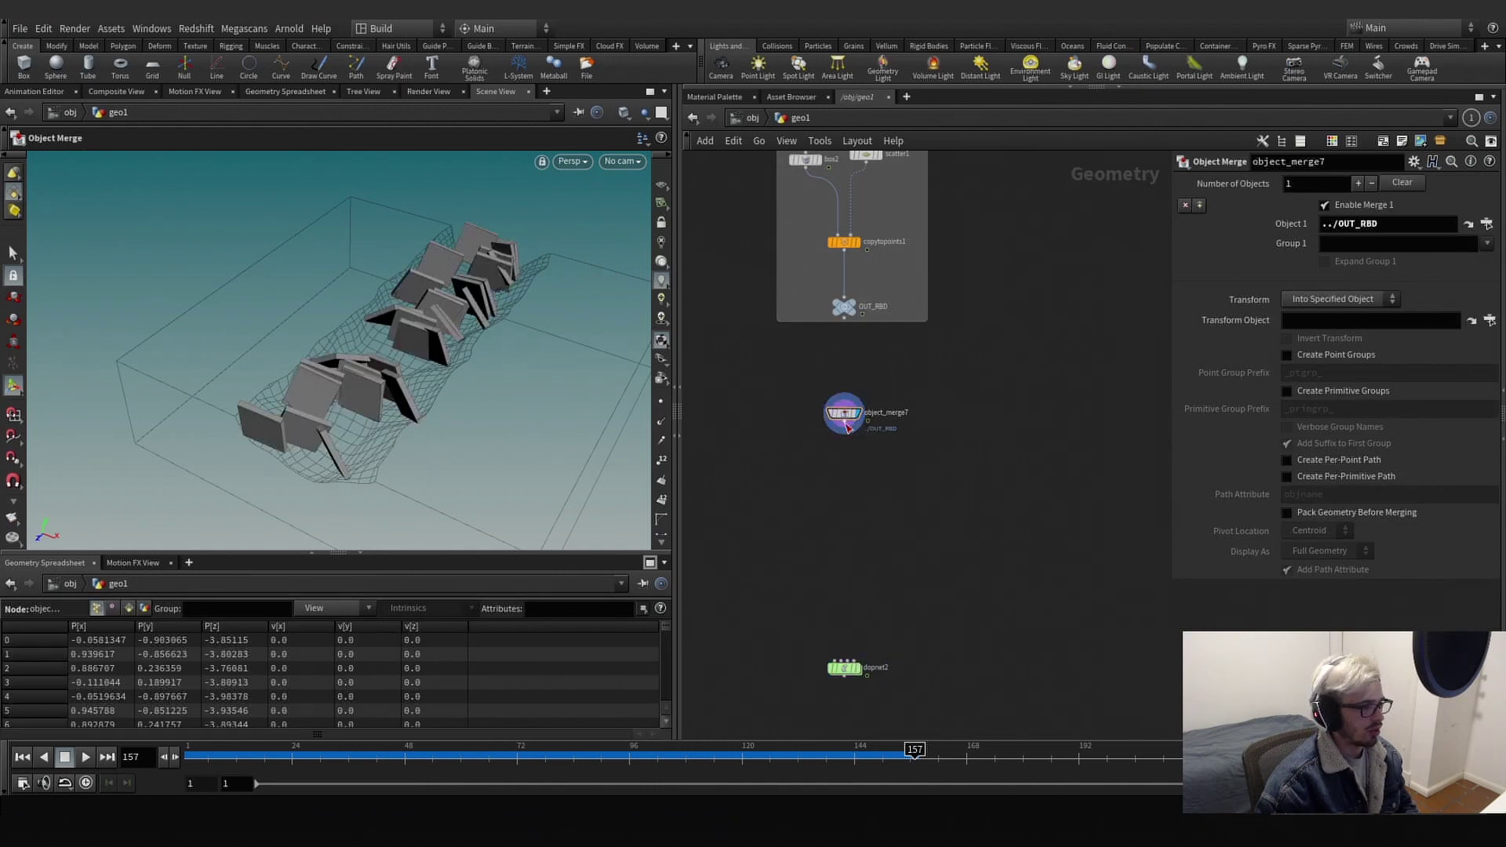
click(846, 423)
key(Tab)
text(wra)
key(Return)
click(851, 466)
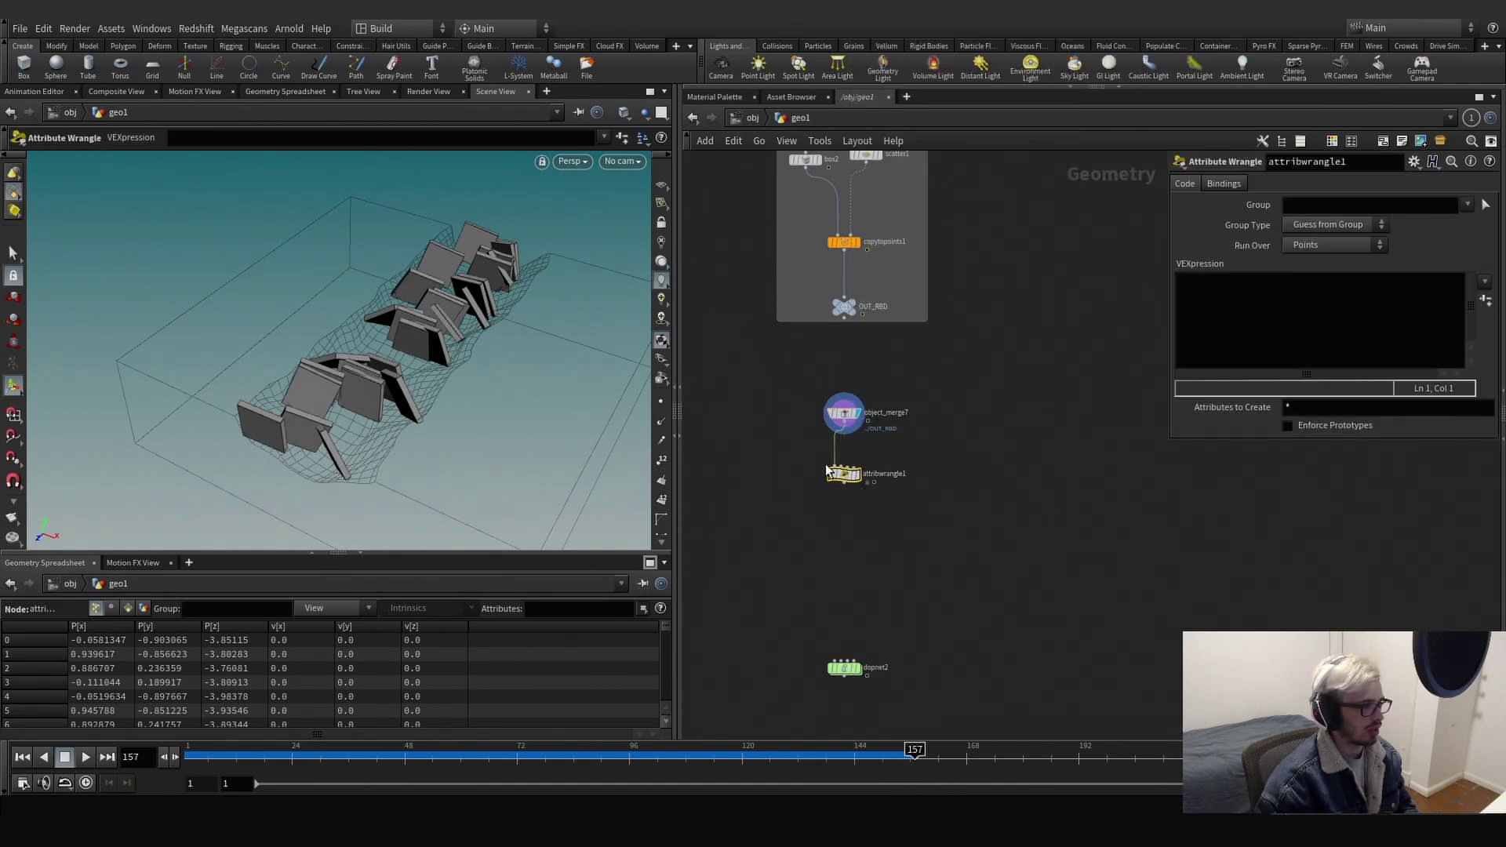
key(Delete)
Connect a new Assemble node below object_merge7, display it, and enable Create Packed Geometry.
key(Tab)
text(asse)
key(Return)
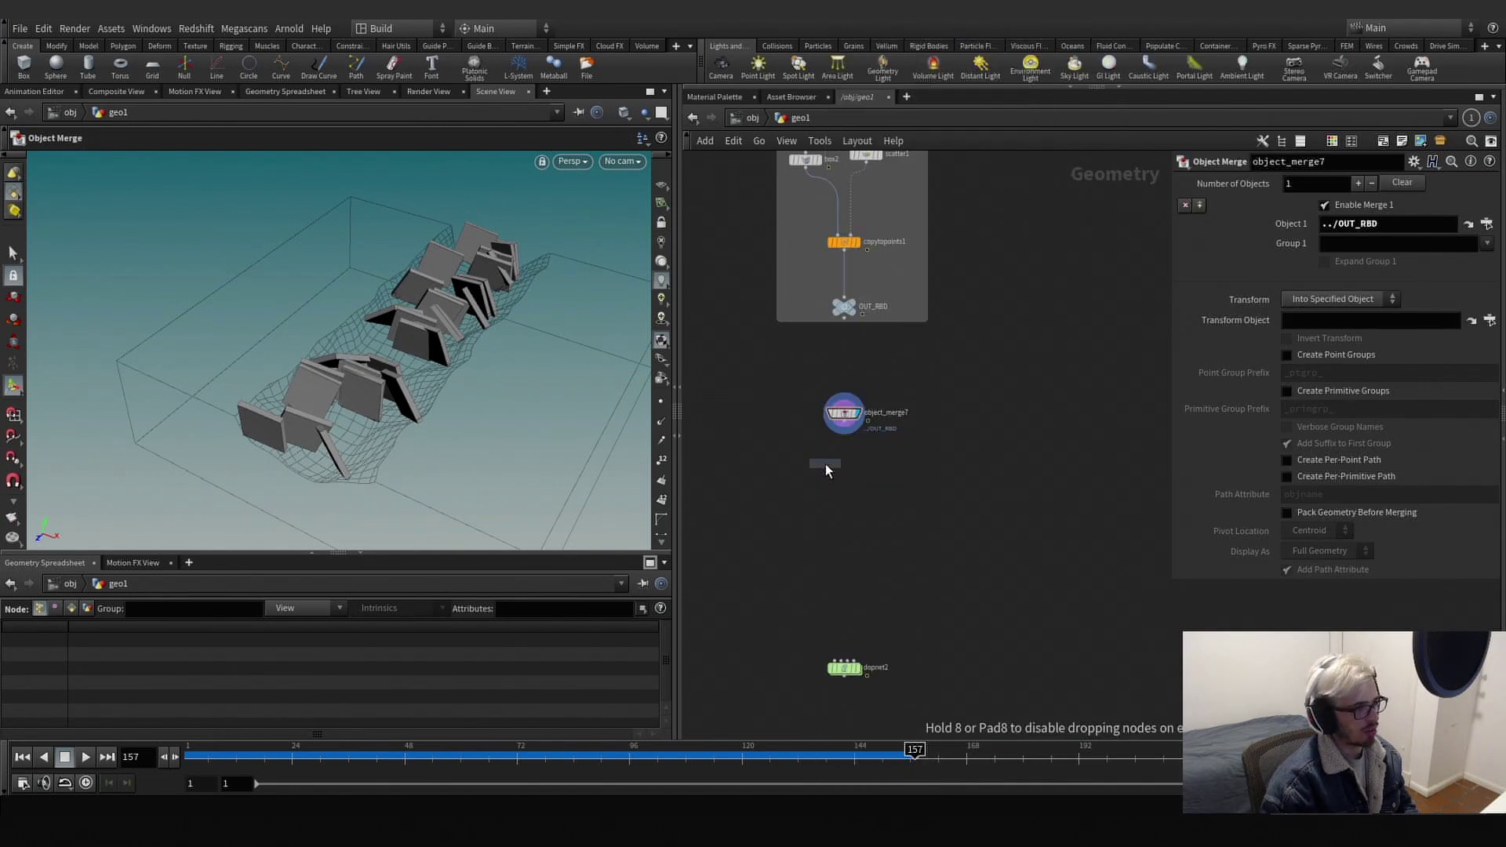
click(846, 469)
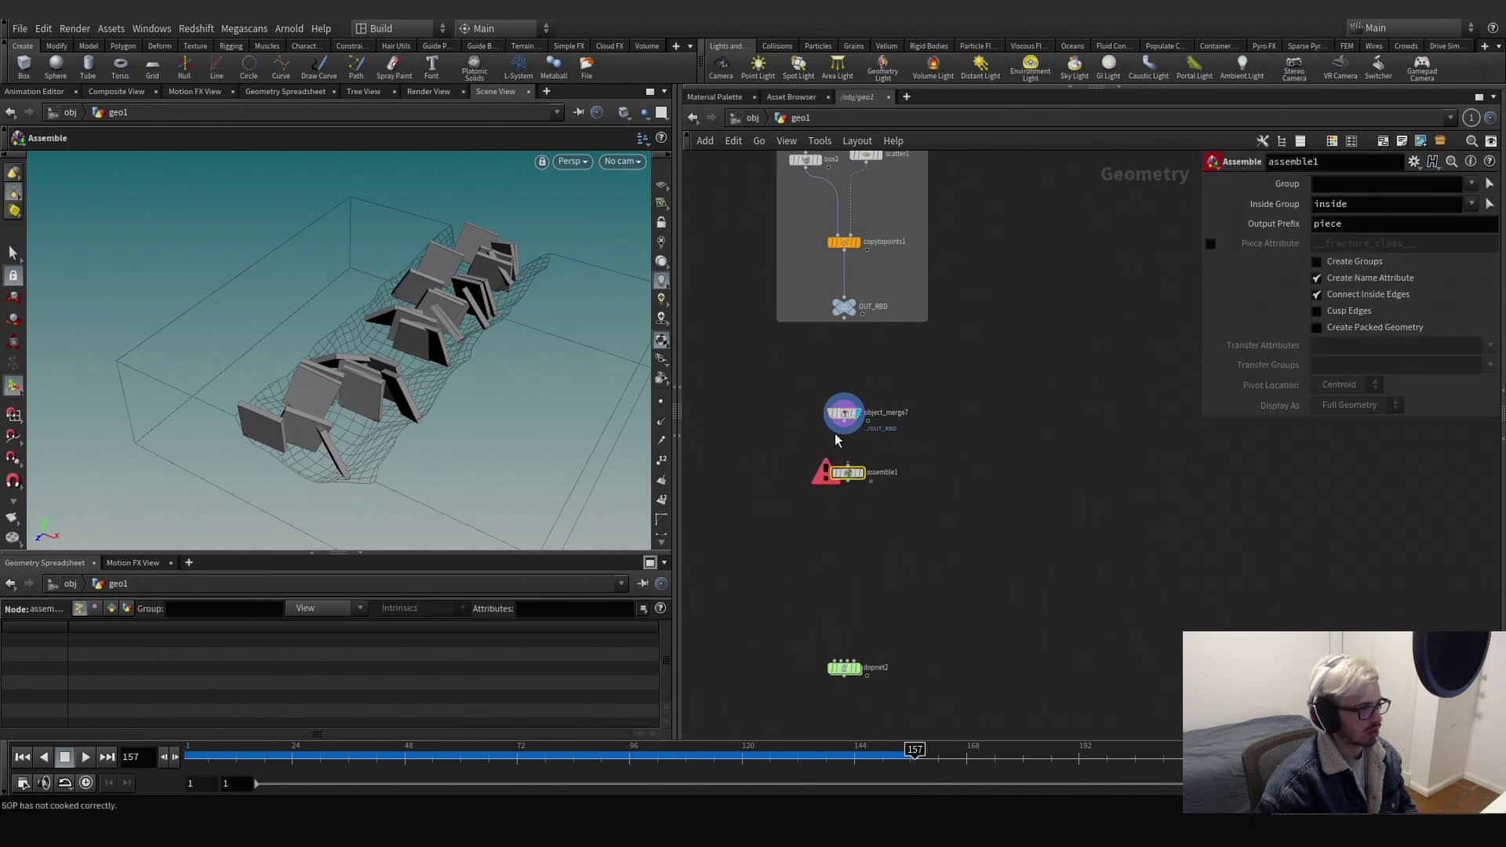
click(857, 482)
drag(924, 616, 764, 730)
drag(998, 571, 825, 474)
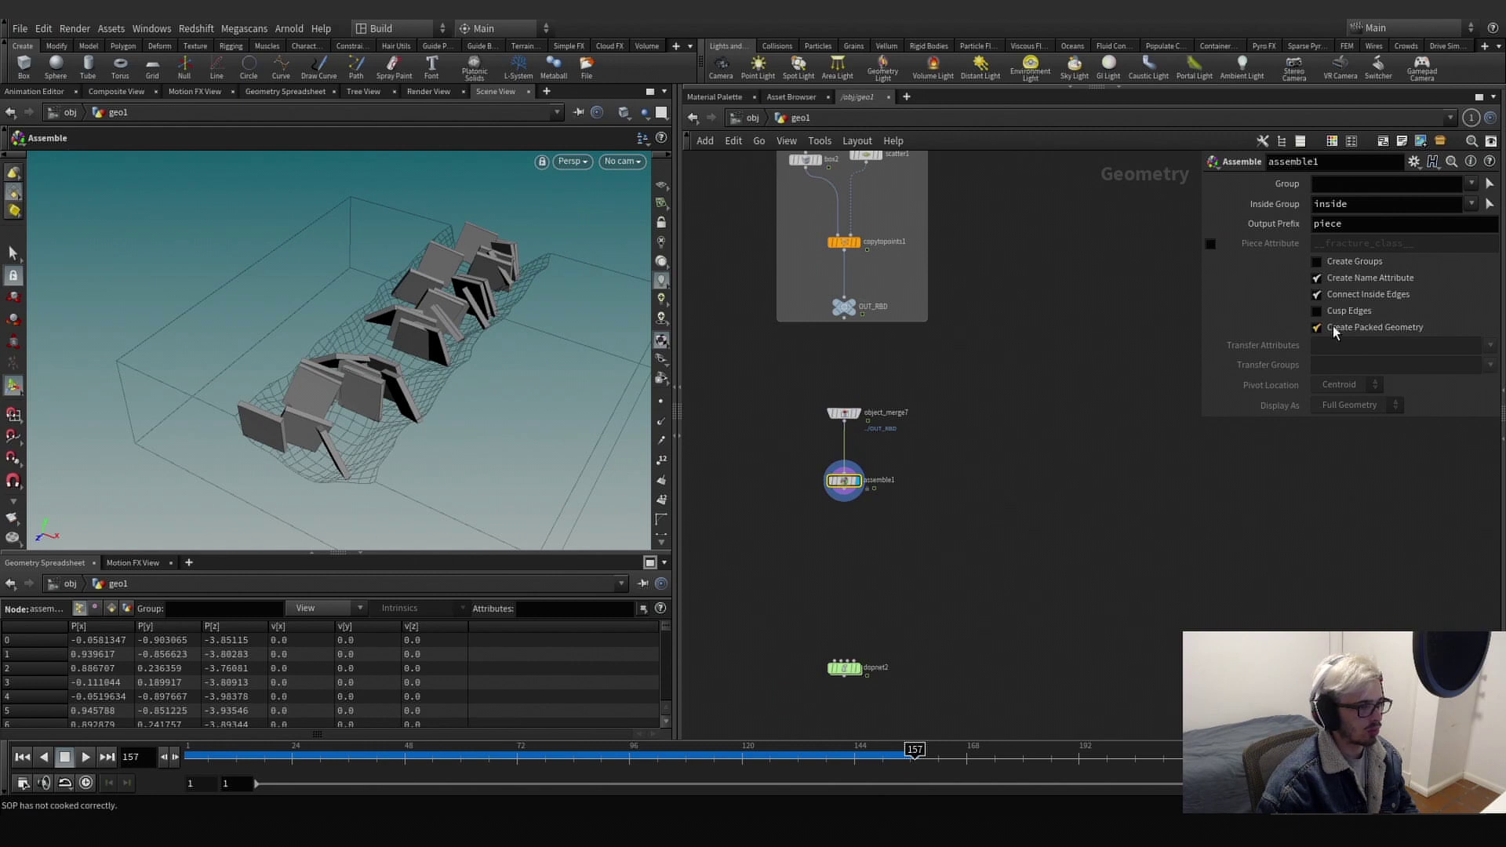
Set assemble1's Output Prefix to woodPlanks, with both Cusp Edges and Create Name Attribute enabled.
click(1335, 280)
drag(969, 520, 969, 520)
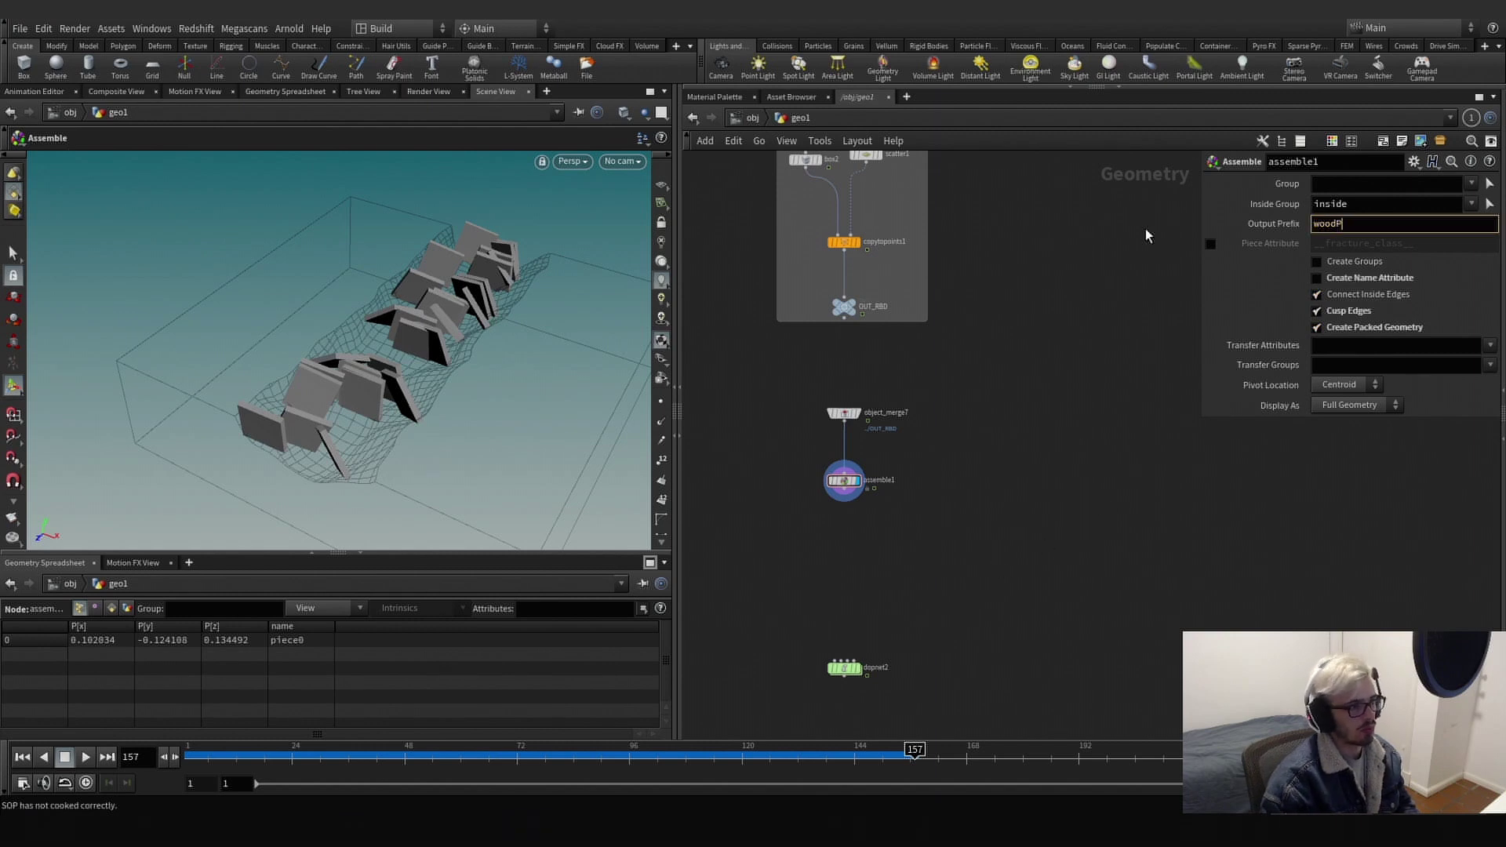
text(s)
key(Return)
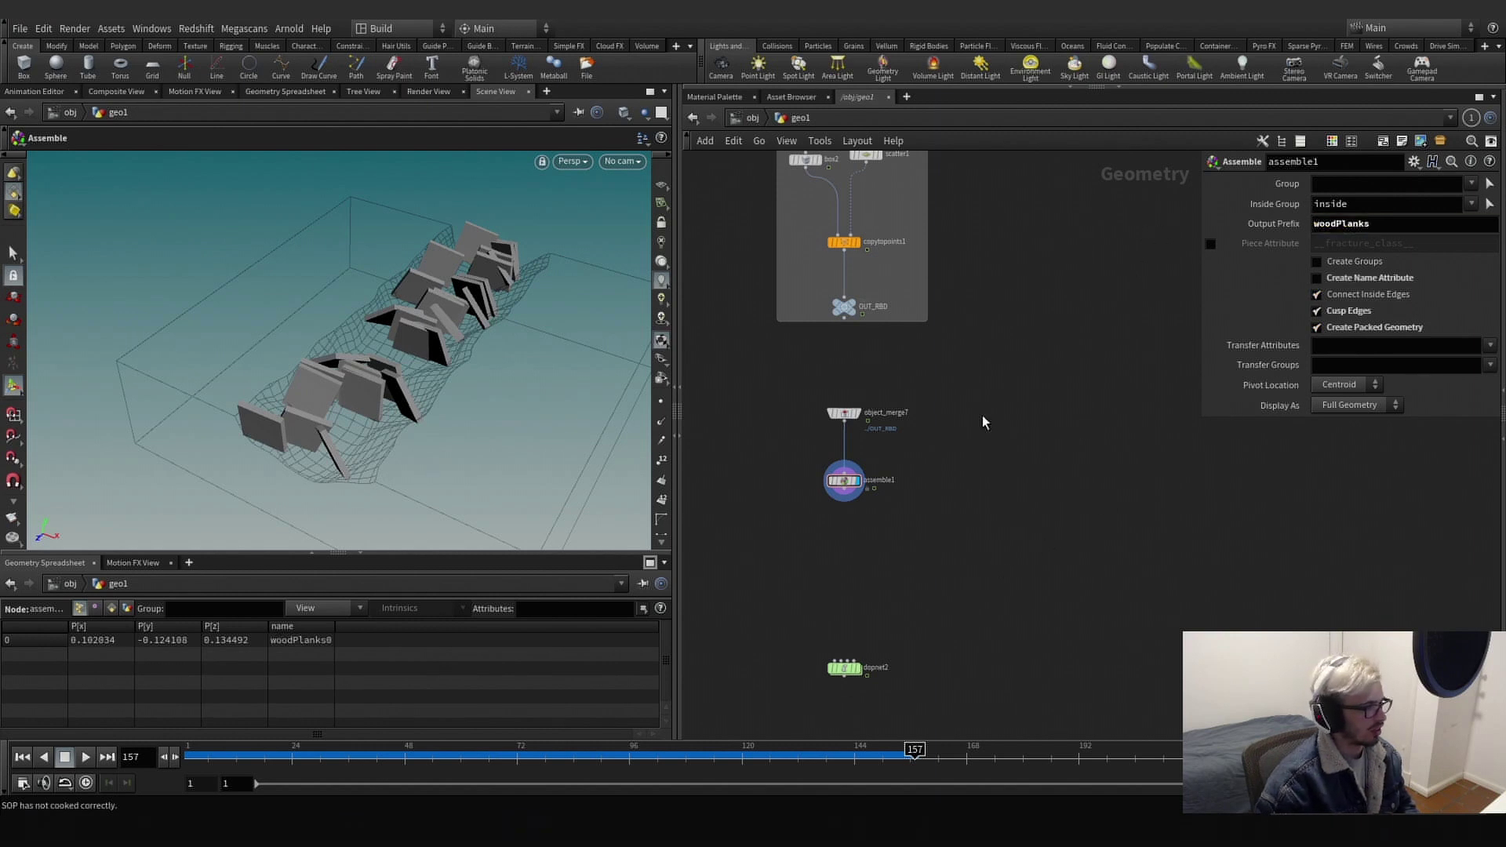
click(1318, 279)
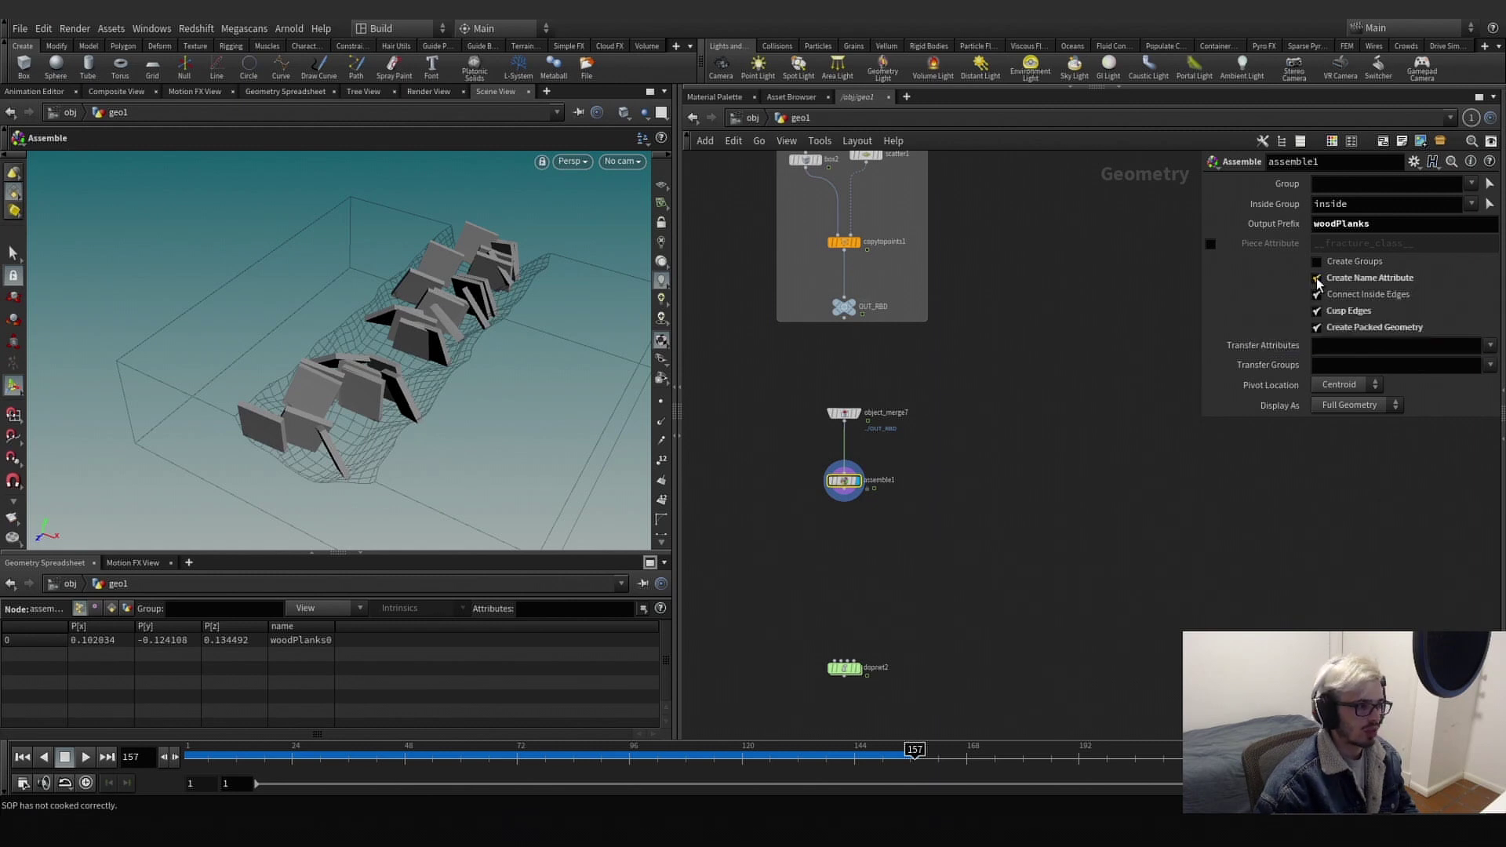
Sort the geometry spreadsheet by the name attribute to check the naming of assemble1's packed pieces.
scroll(1108, 395, down, 2)
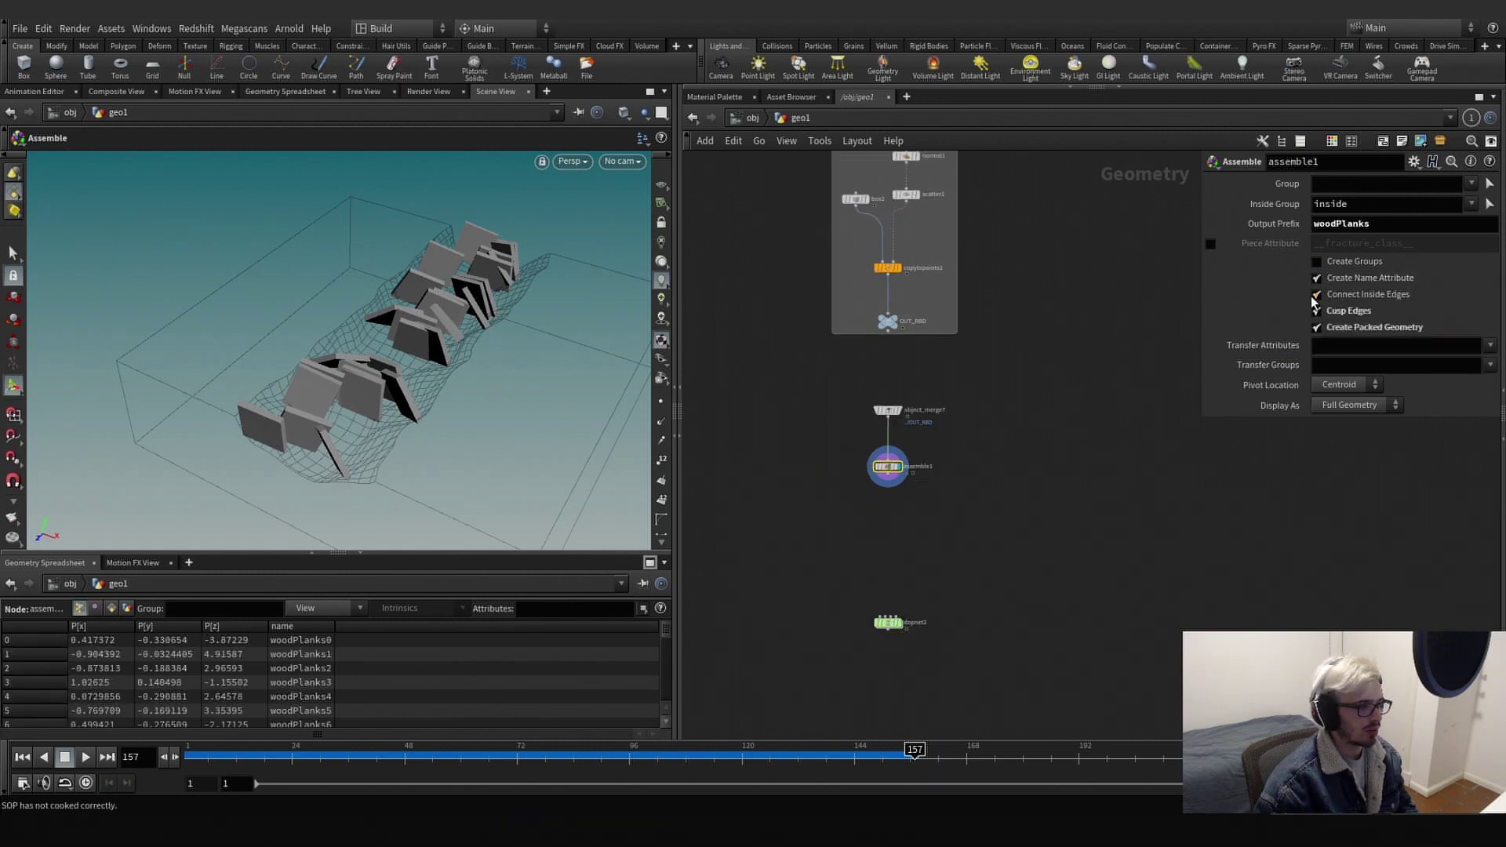
click(343, 628)
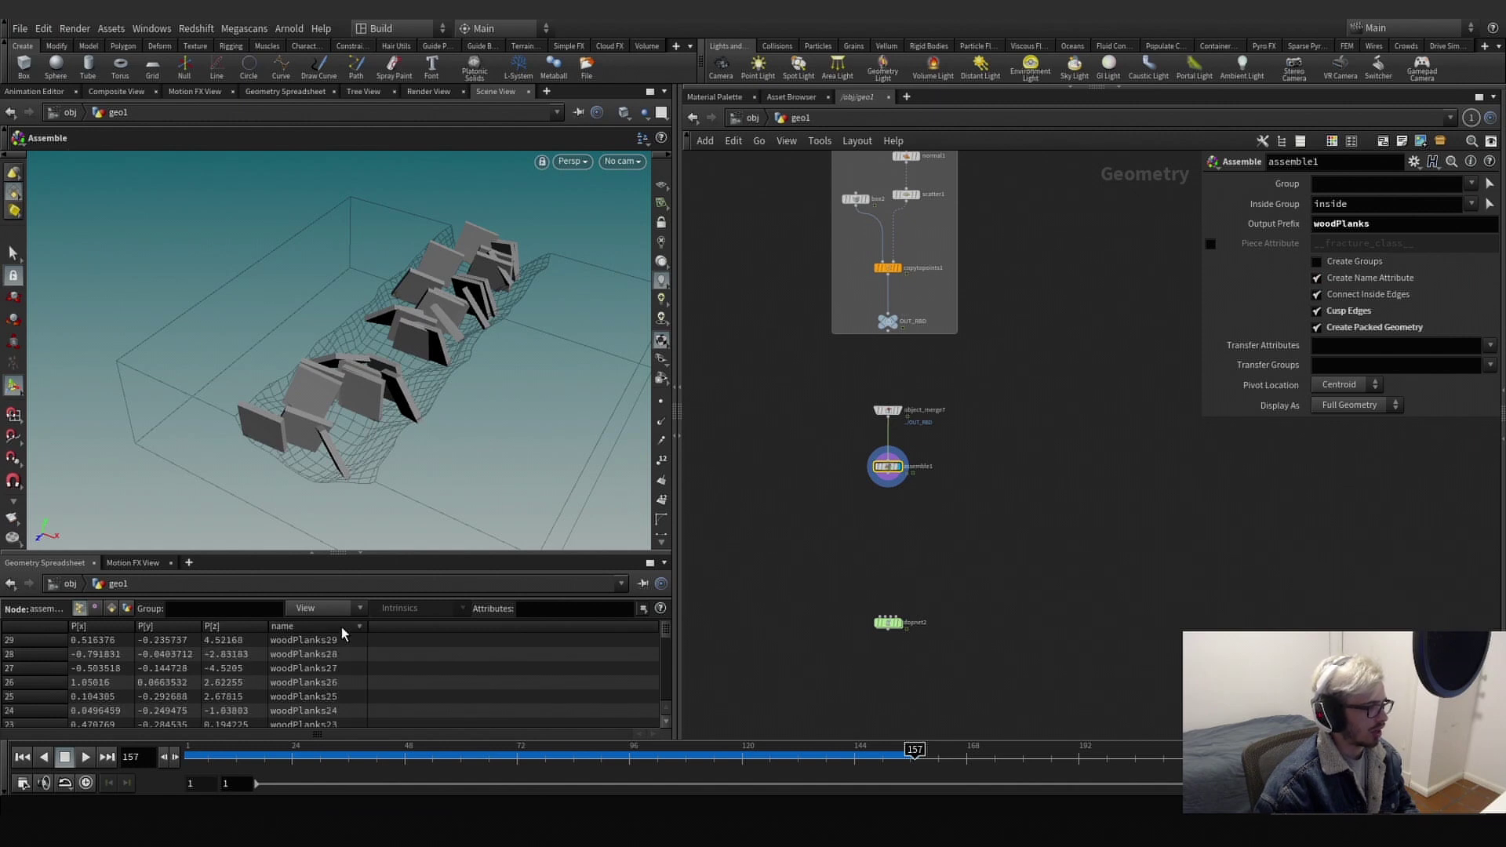
click(341, 628)
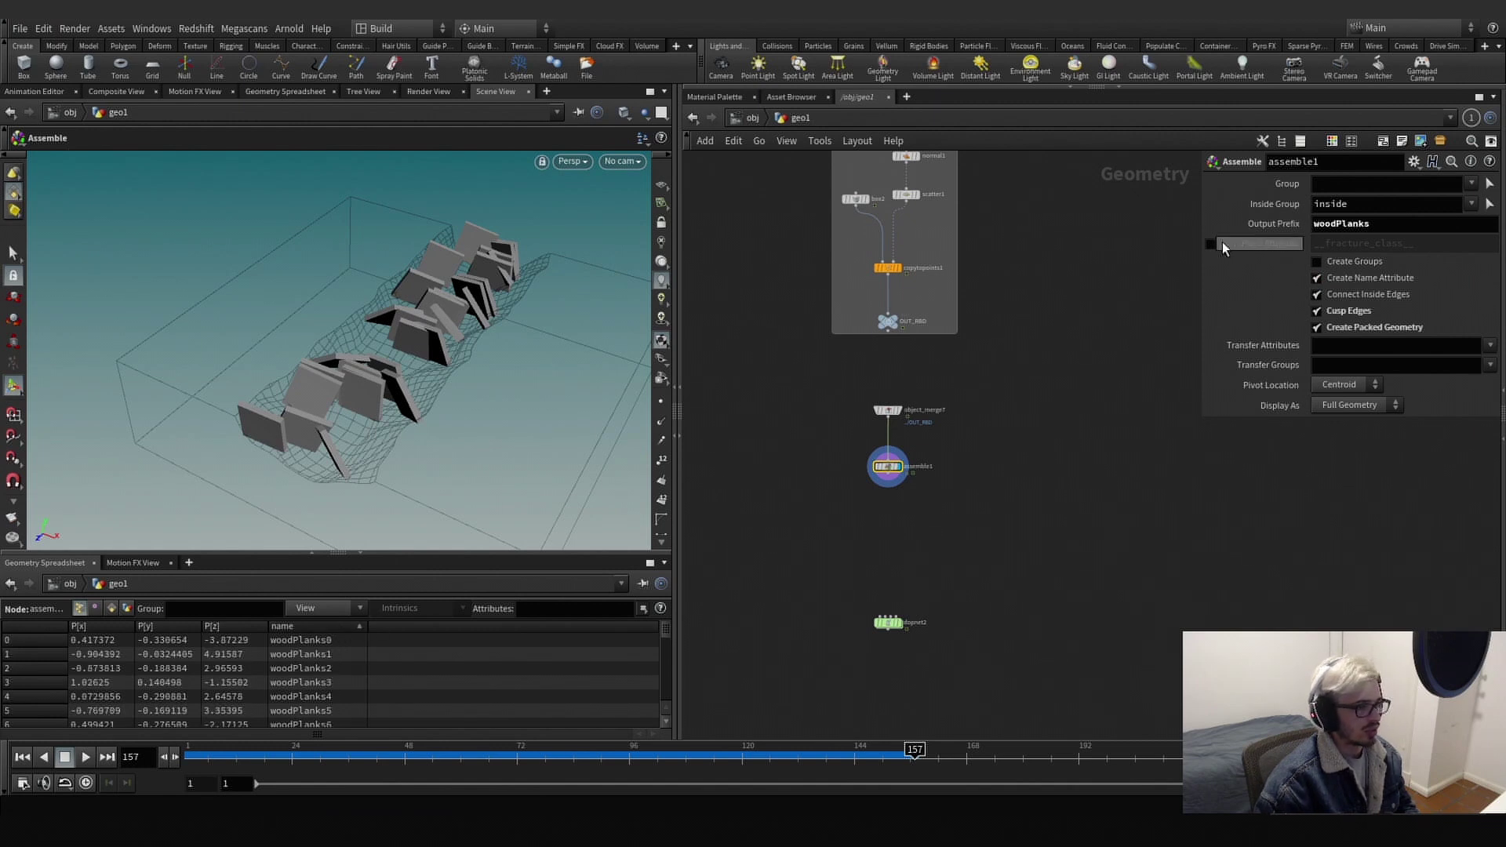
drag(882, 466, 880, 465)
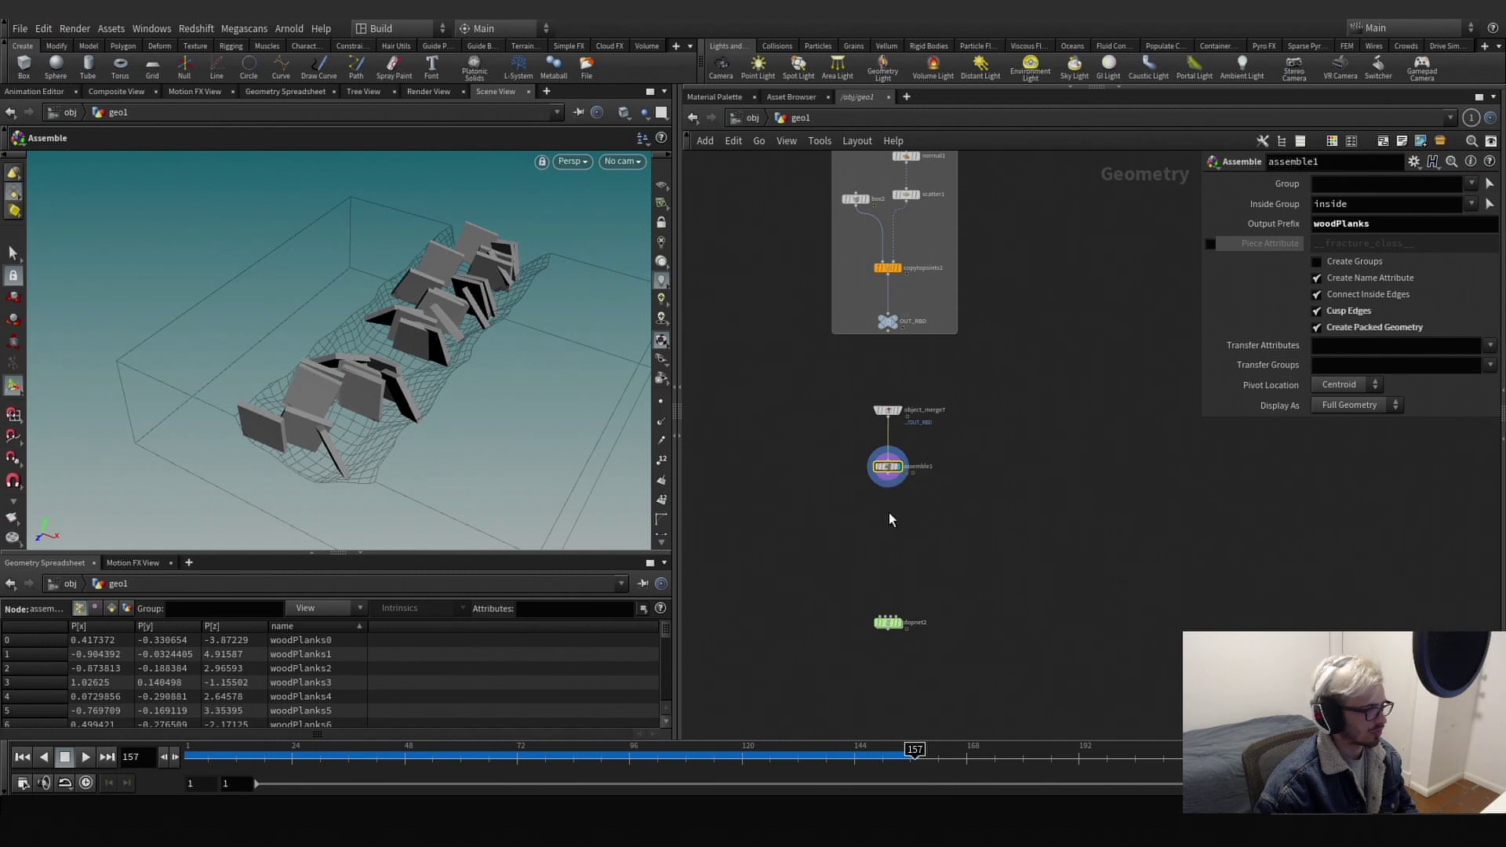
Append a Null node to assemble1 and name it OUT_LOW.
middle_drag(923, 594, 924, 547)
click(891, 429)
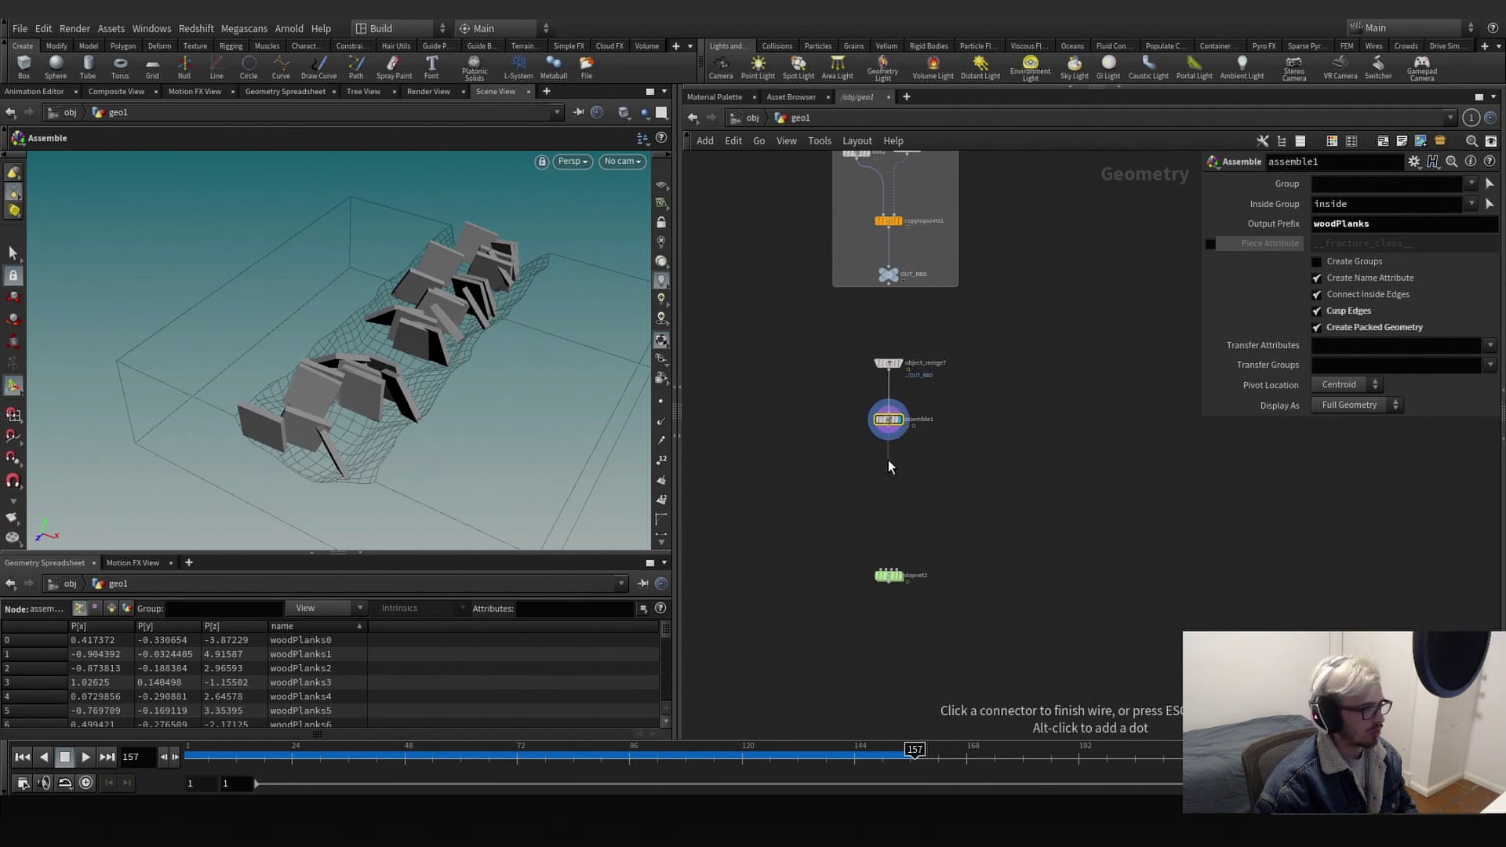
key(Tab)
text(null)
key(Return)
click(887, 459)
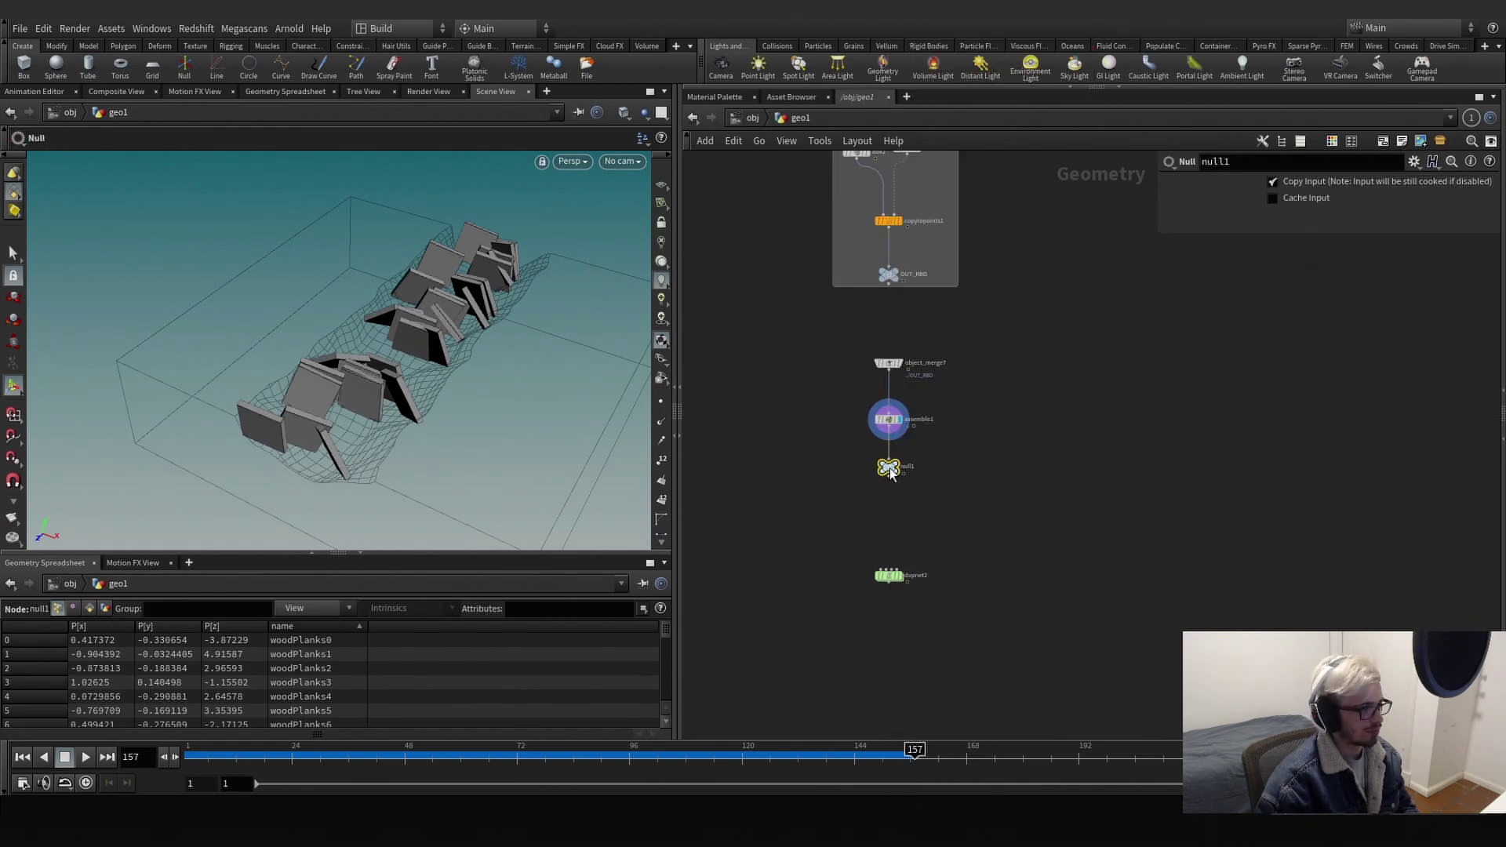
scroll(902, 487, up, 3)
double_click(904, 446)
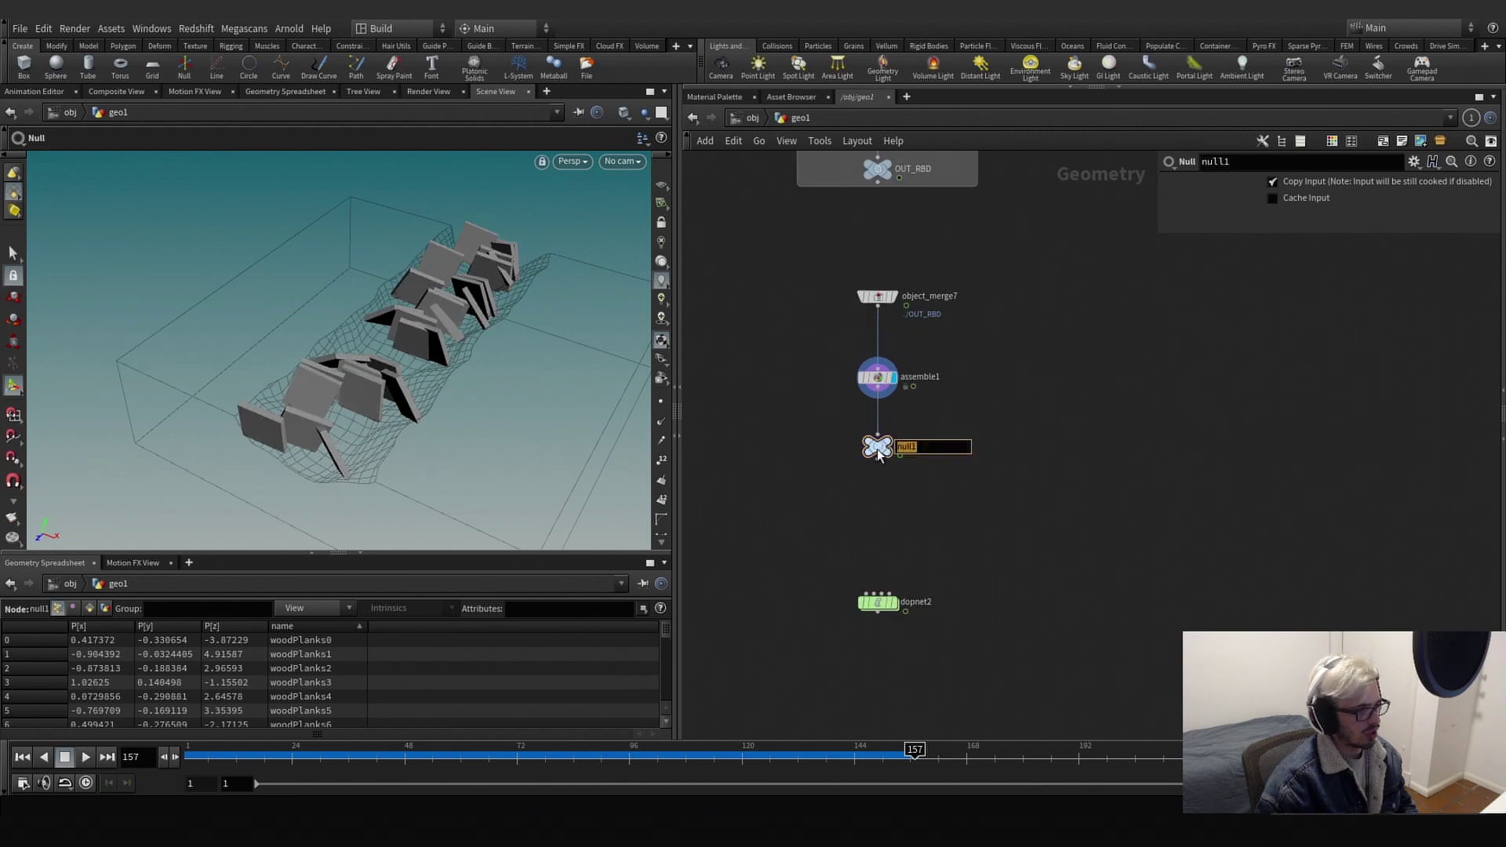
text(OUT_LOW)
key(Return)
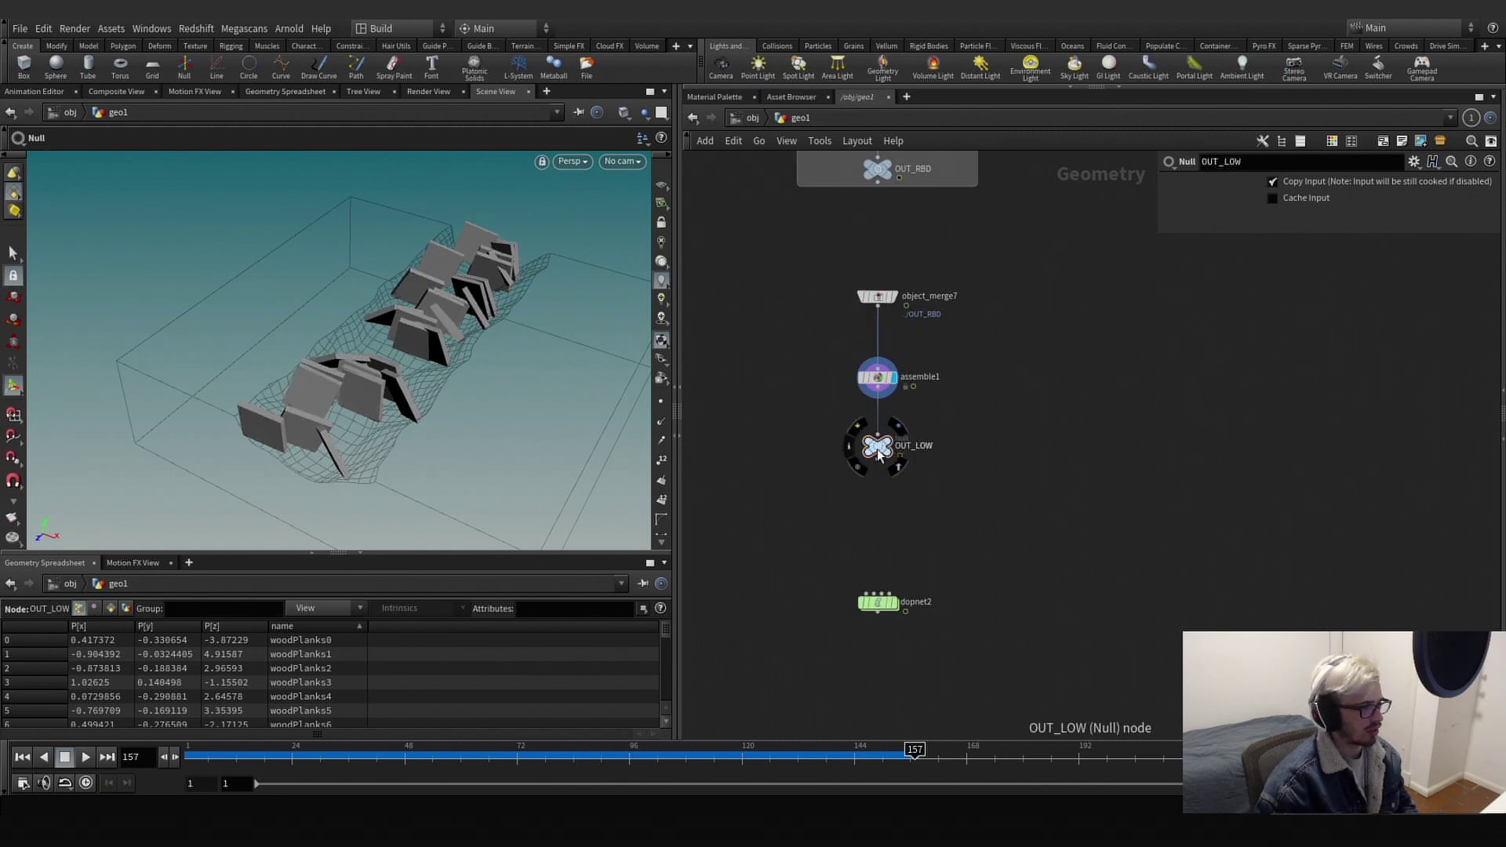
Display OUT_LOW and space it and dopnet2 further down below assemble1.
click(898, 426)
middle_drag(876, 621, 901, 539)
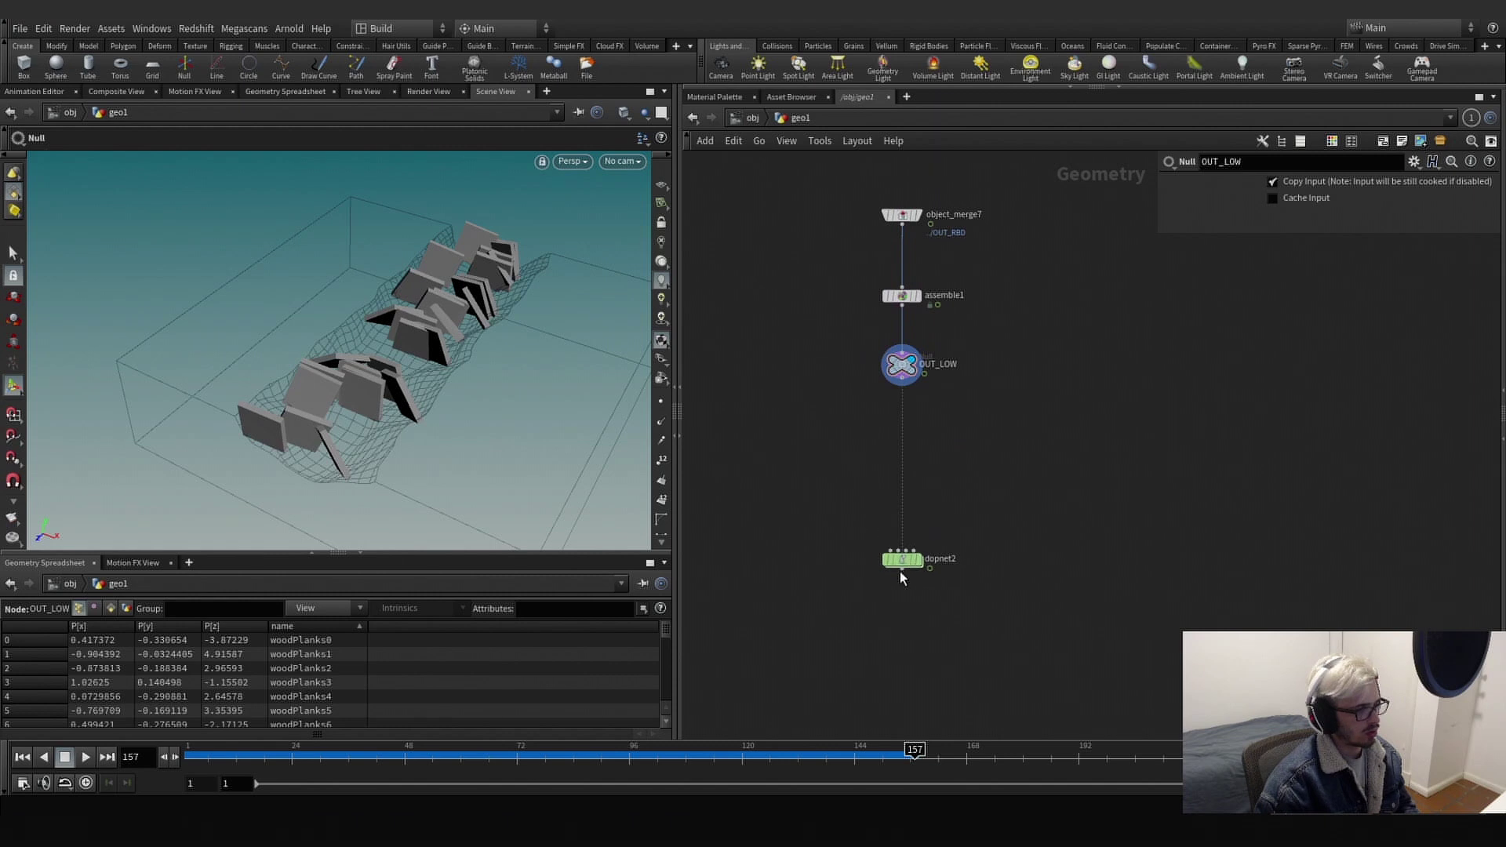
drag(900, 572, 901, 593)
drag(900, 372, 900, 413)
Branch a second Null off assemble1 and name it highPoly.
click(902, 306)
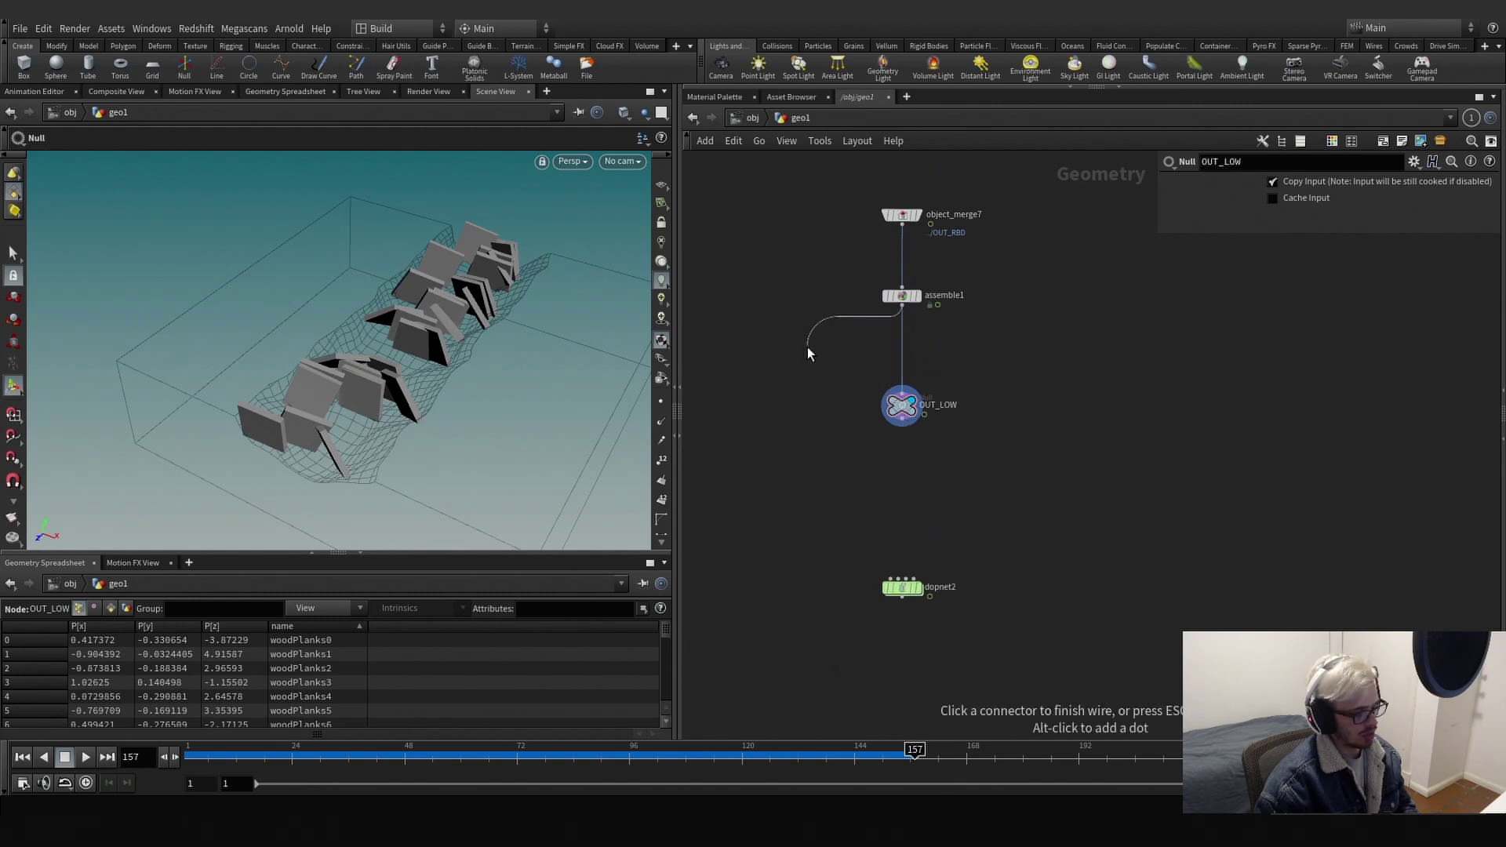
click(808, 347)
text(null)
key(Return)
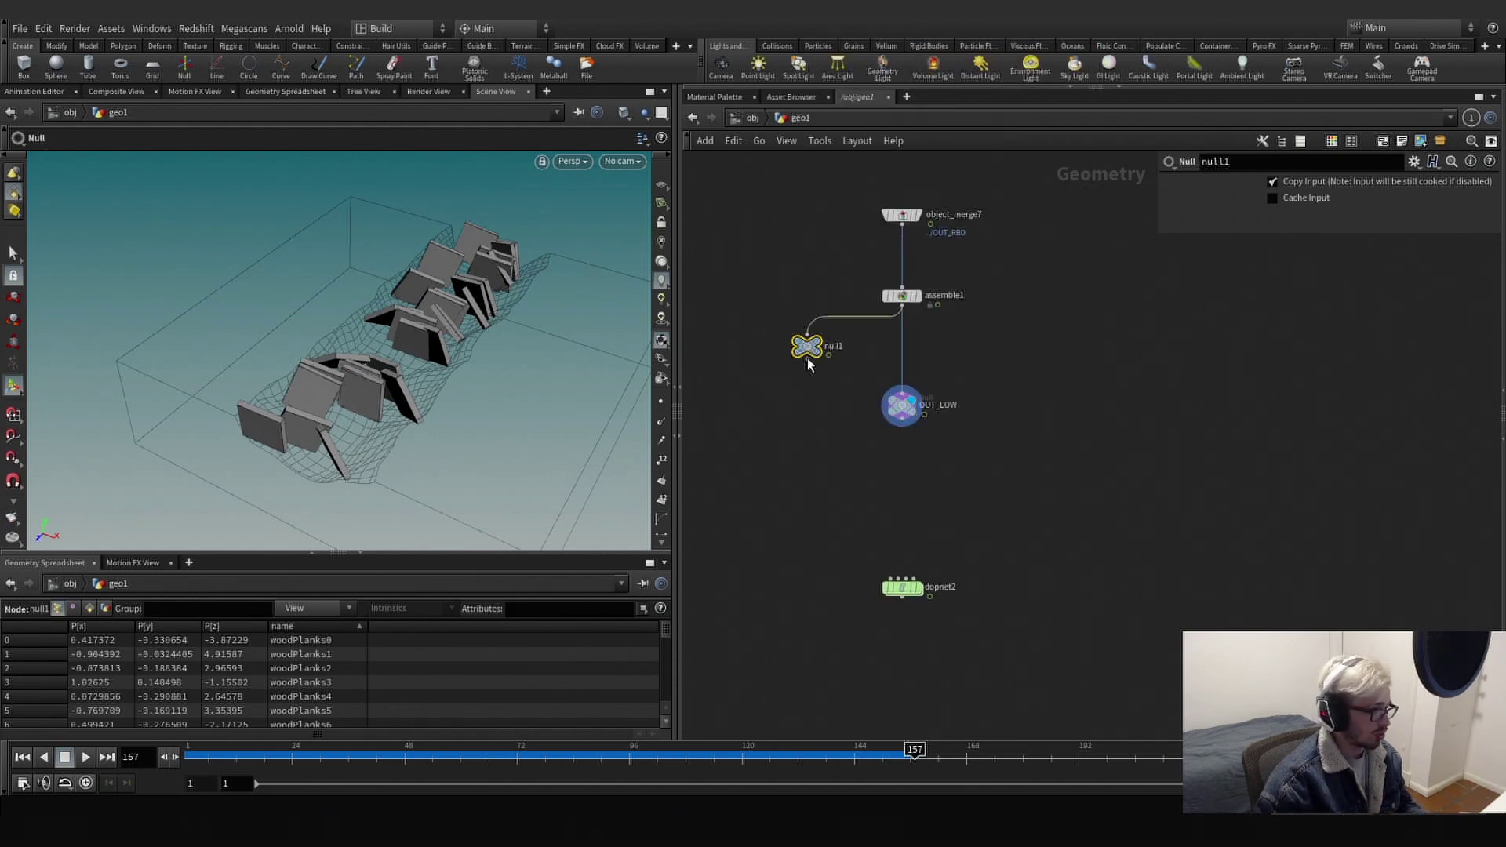
double_click(819, 367)
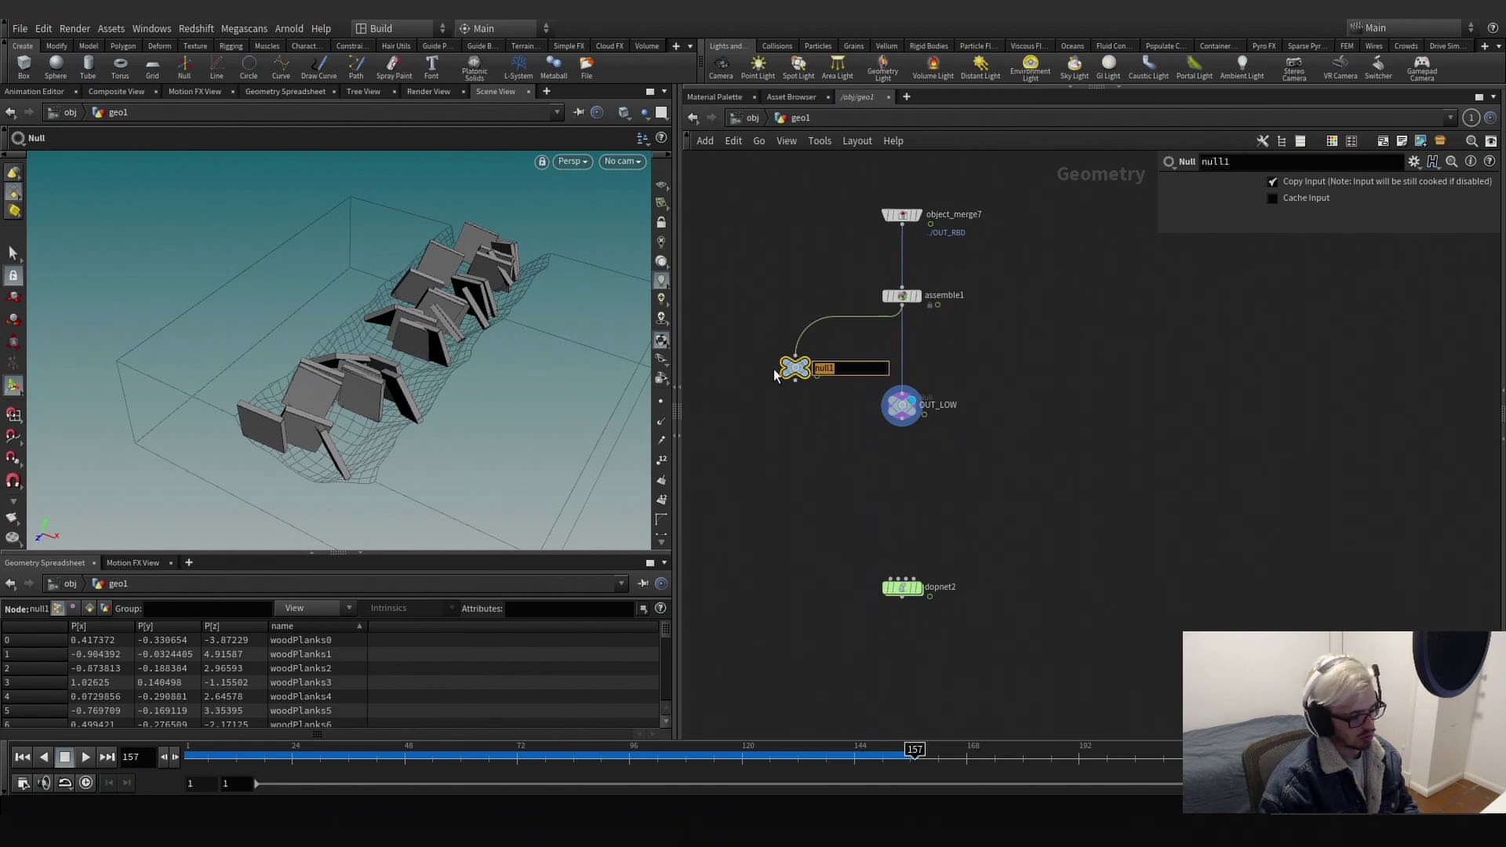
text(o)
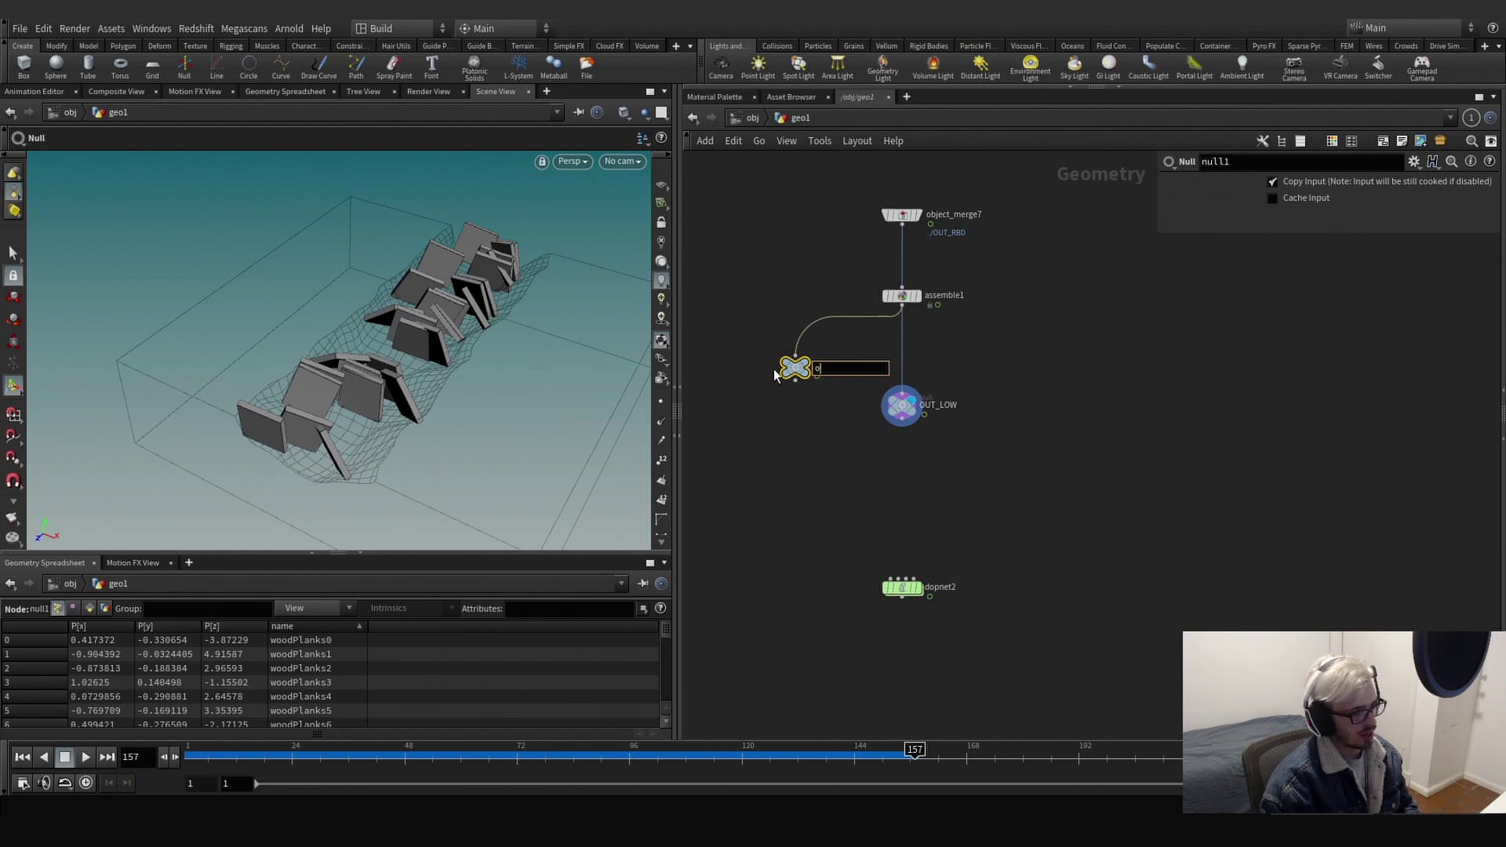
text(highPoly)
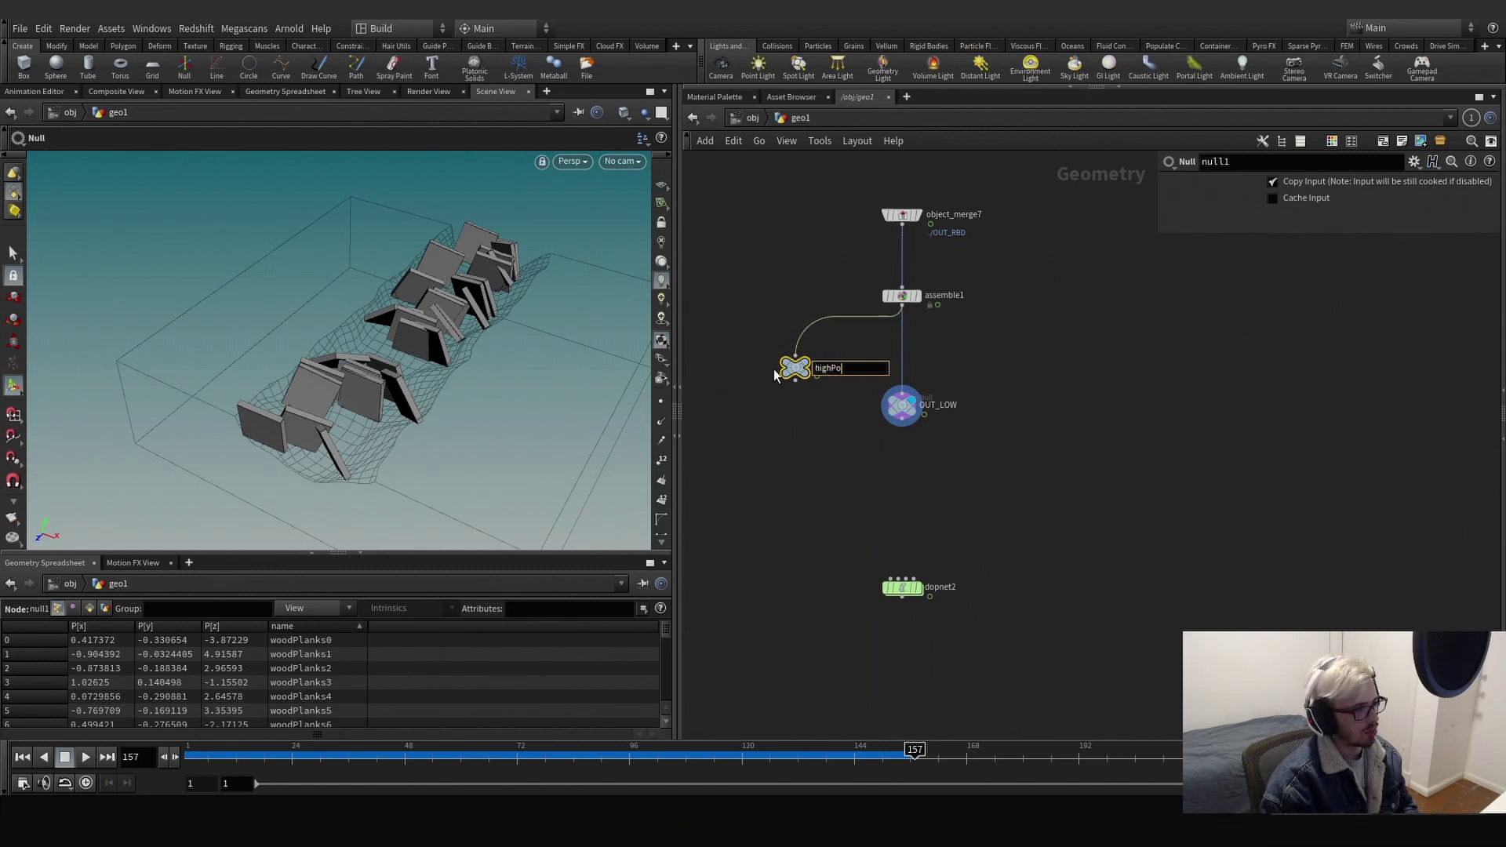
key(Return)
Move OUT_LOW and dopnet2 lower in the network to open up space beneath the highPoly branch.
mouse_move(912, 414)
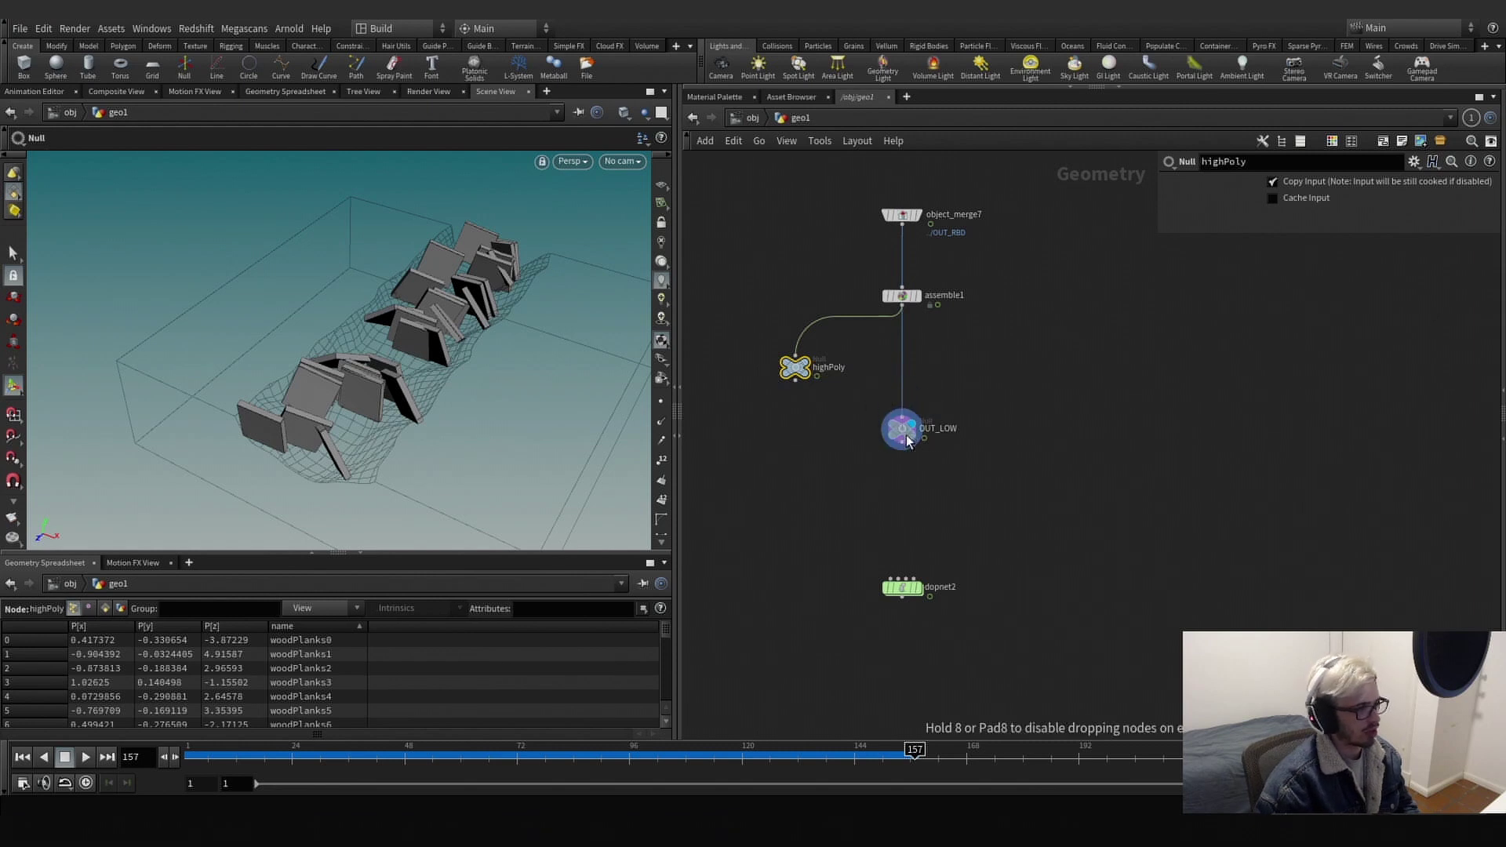
scroll(977, 421, down, 3)
click(946, 432)
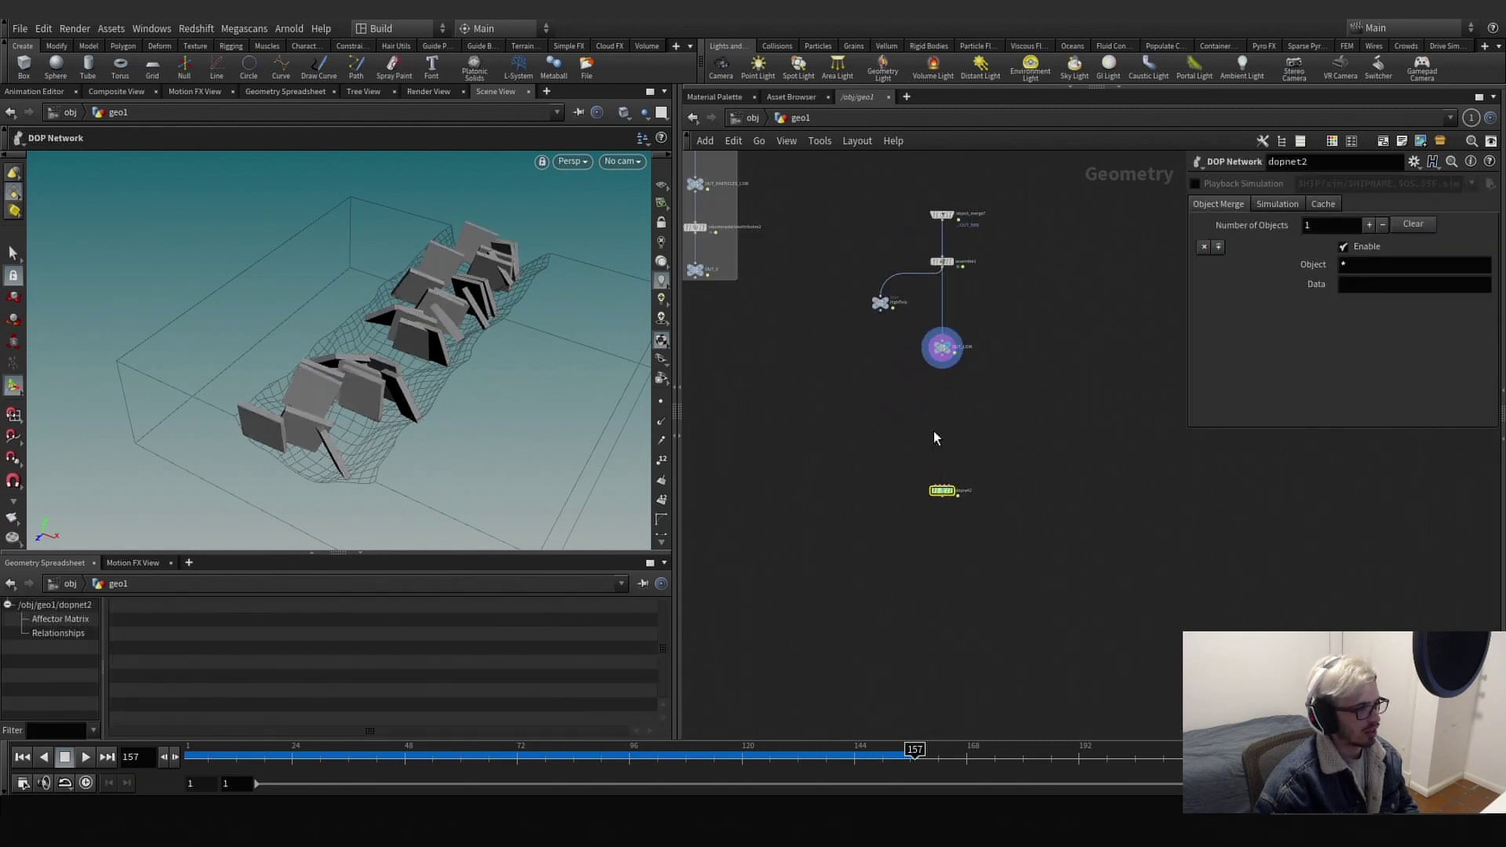
scroll(933, 408, up, 5)
click(964, 279)
click(880, 301)
middle_drag(961, 252, 929, 346)
click(931, 377)
click(934, 227)
Duplicate OUT_LOW below highPoly, feed it from highPoly, and rename the copy OUT_HIGH.
alt+drag(939, 396, 807, 403)
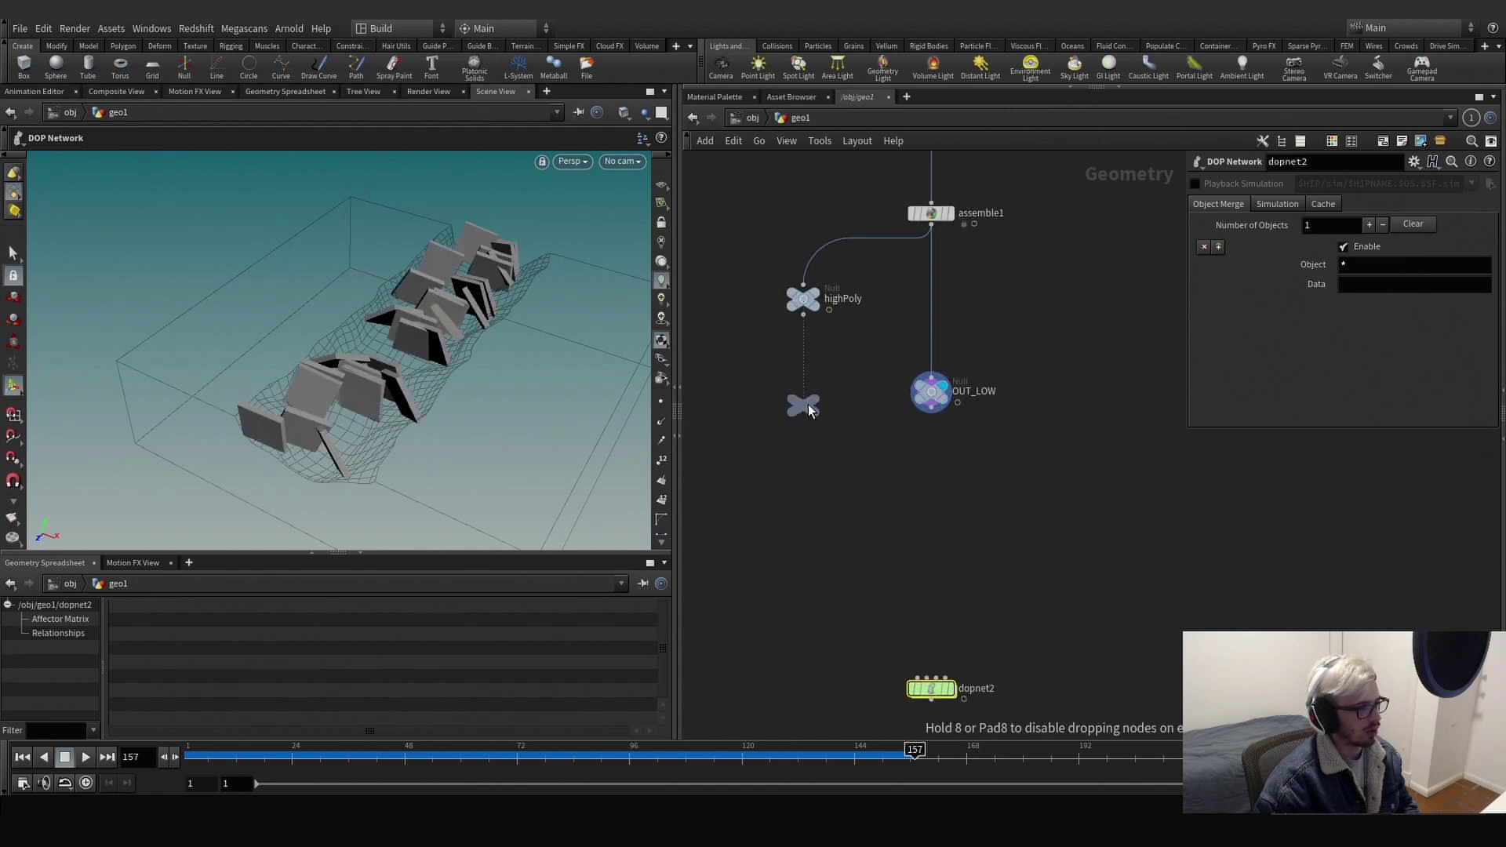
double_click(872, 405)
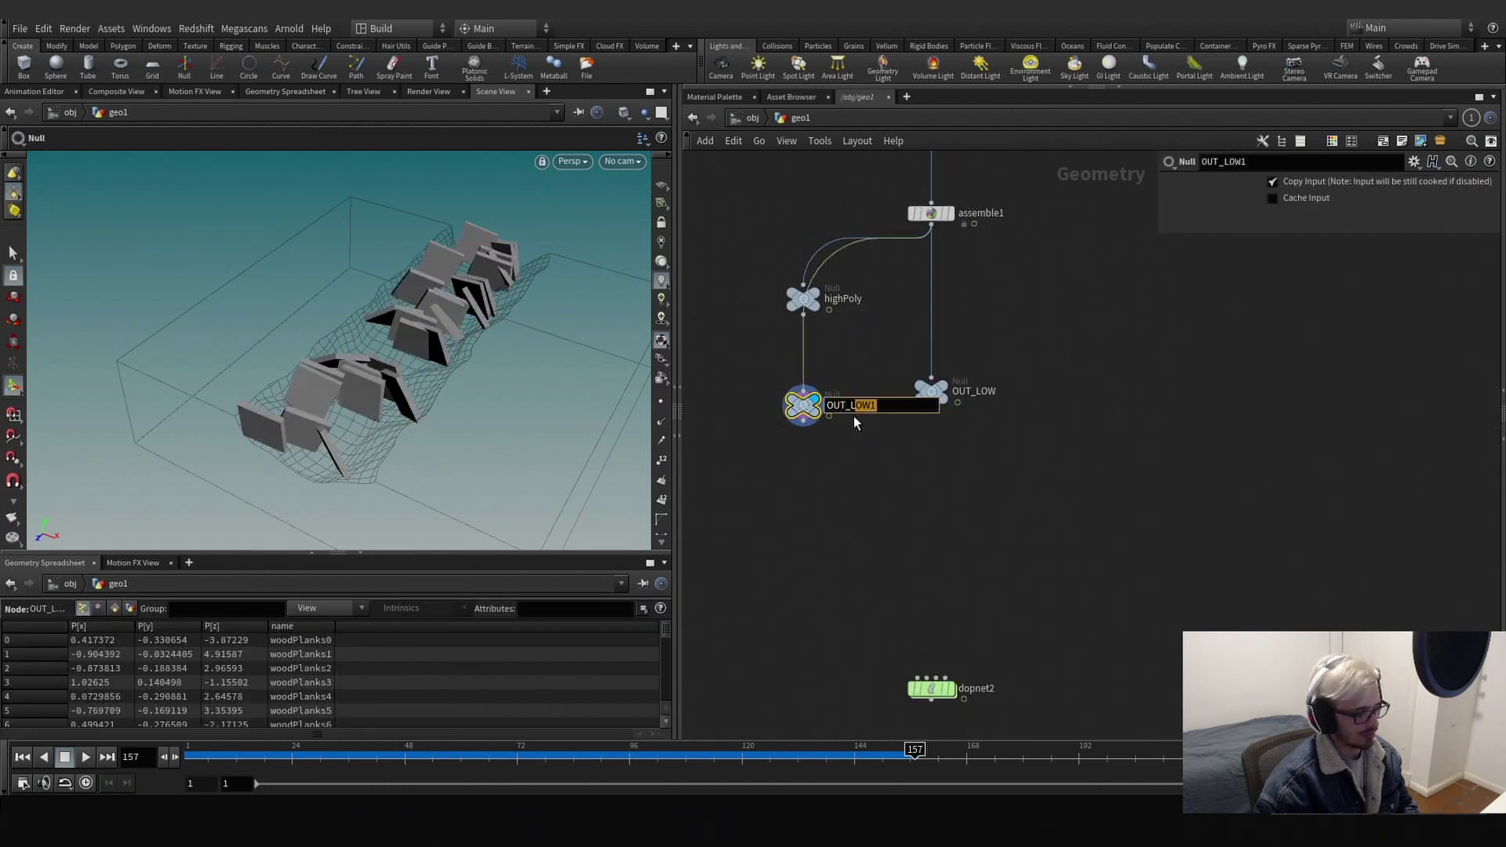
text(OUT_HIGH)
key(Return)
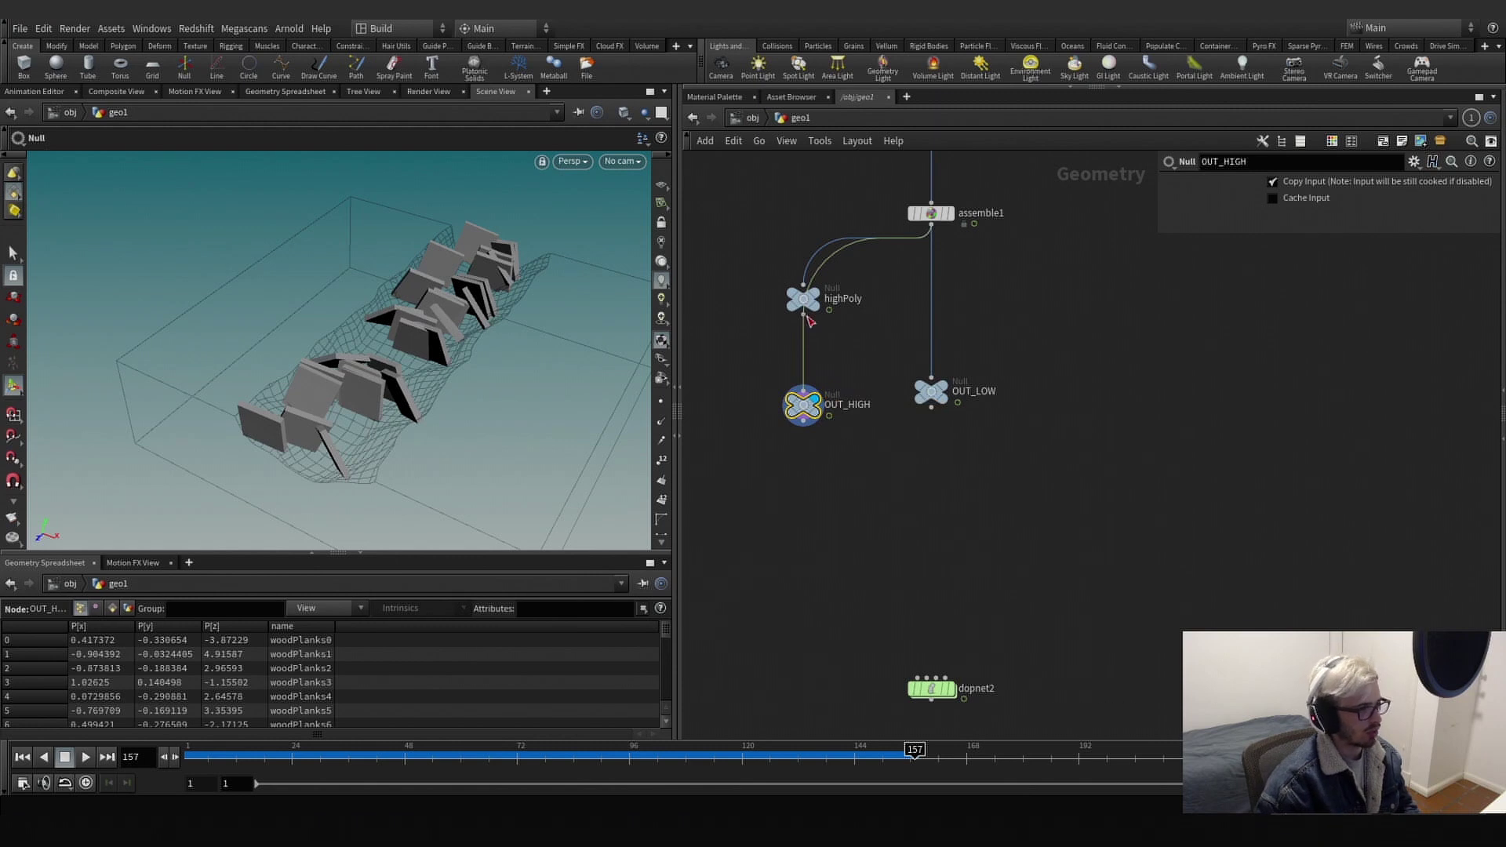
drag(802, 413, 801, 400)
Add an RBD Pack node with OUT_HIGH in its first input and OUT_LOW in its Proxy Geometry input.
key(Tab)
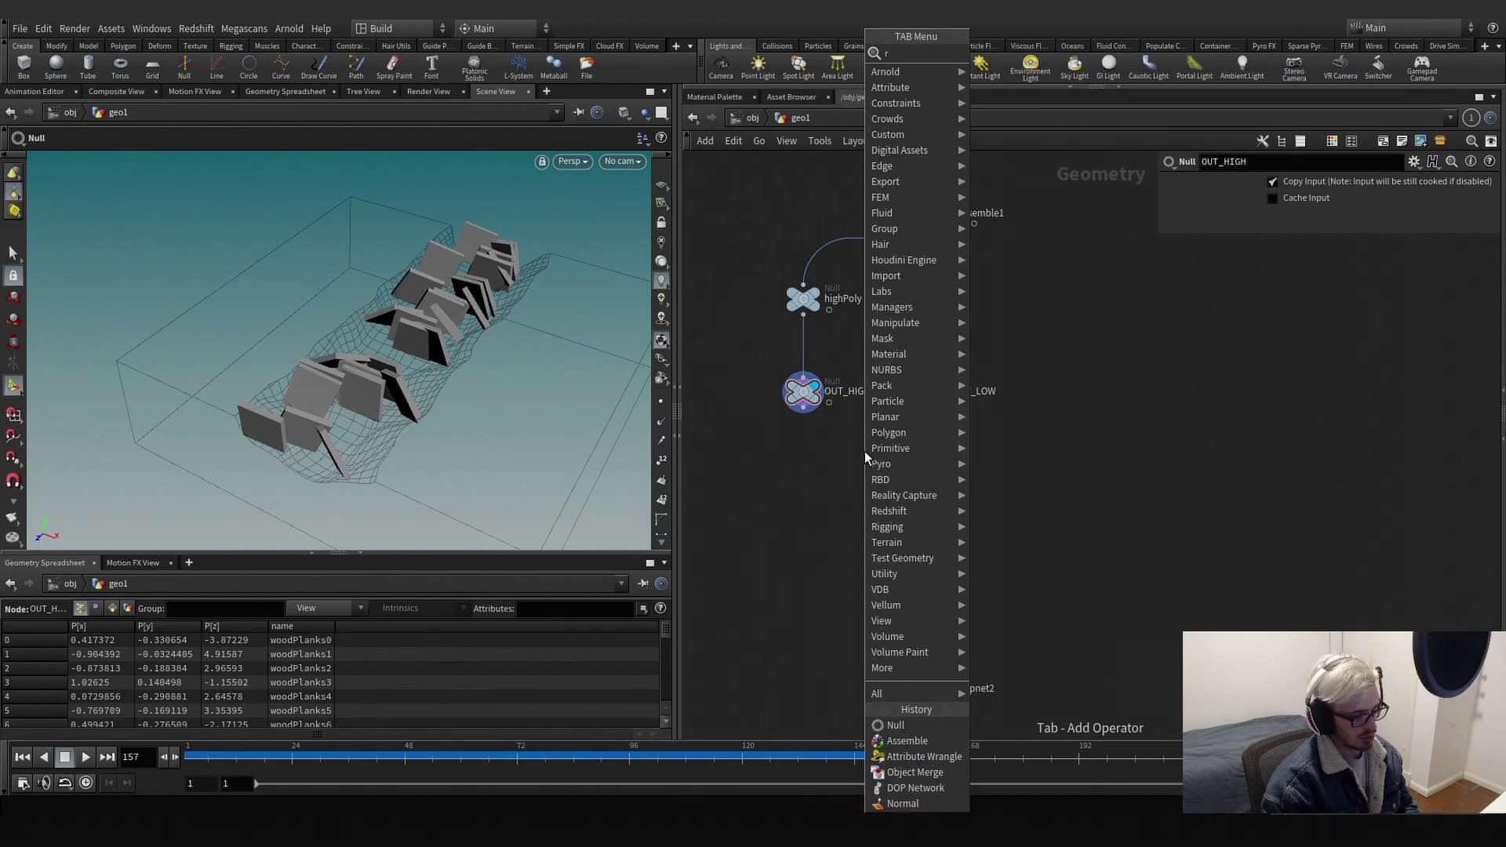
text(rbdp)
key(Return)
click(869, 494)
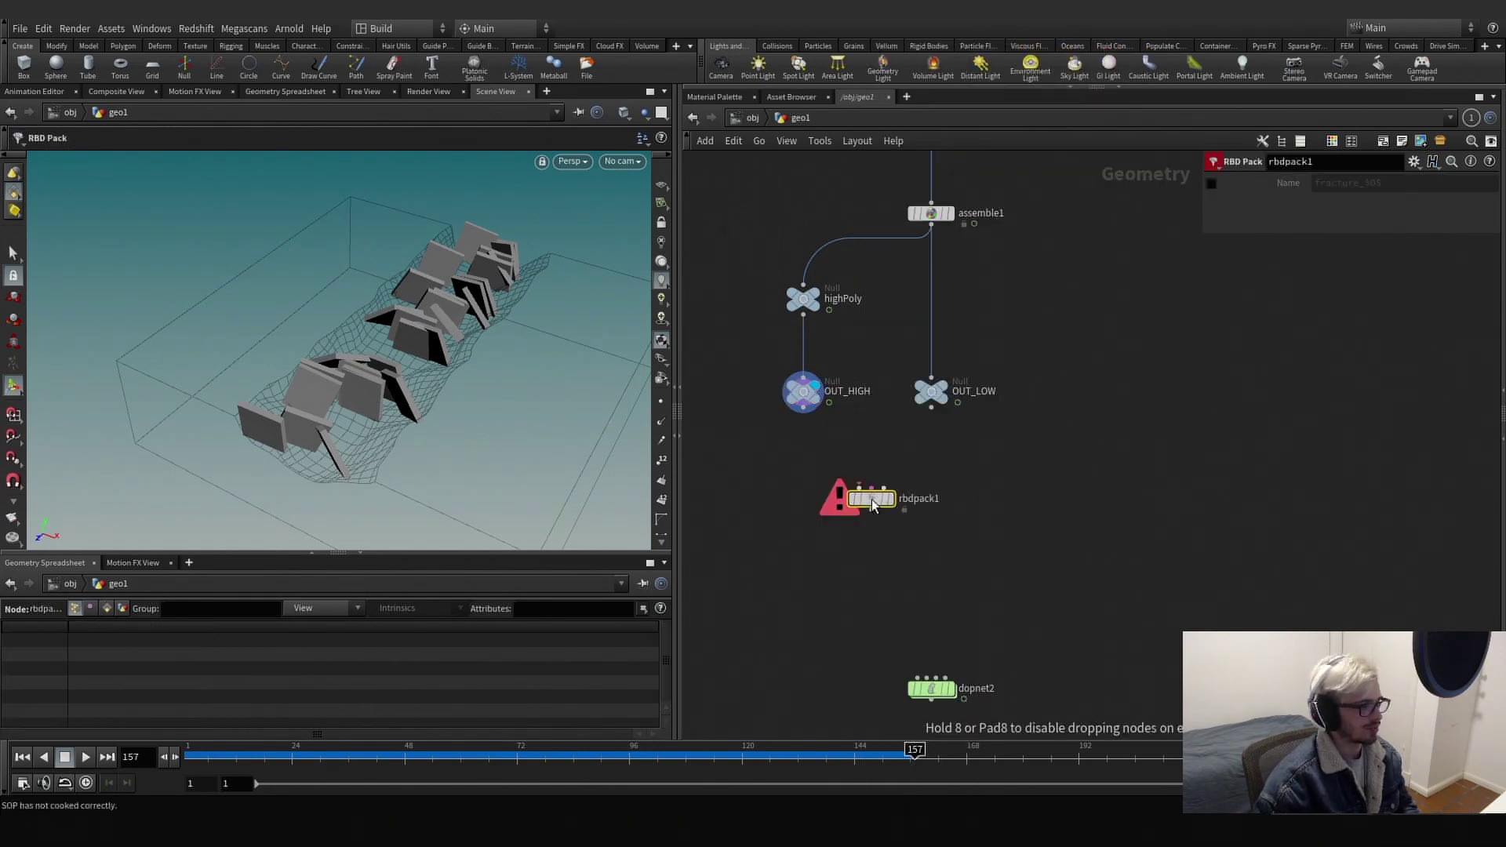
click(857, 487)
click(931, 408)
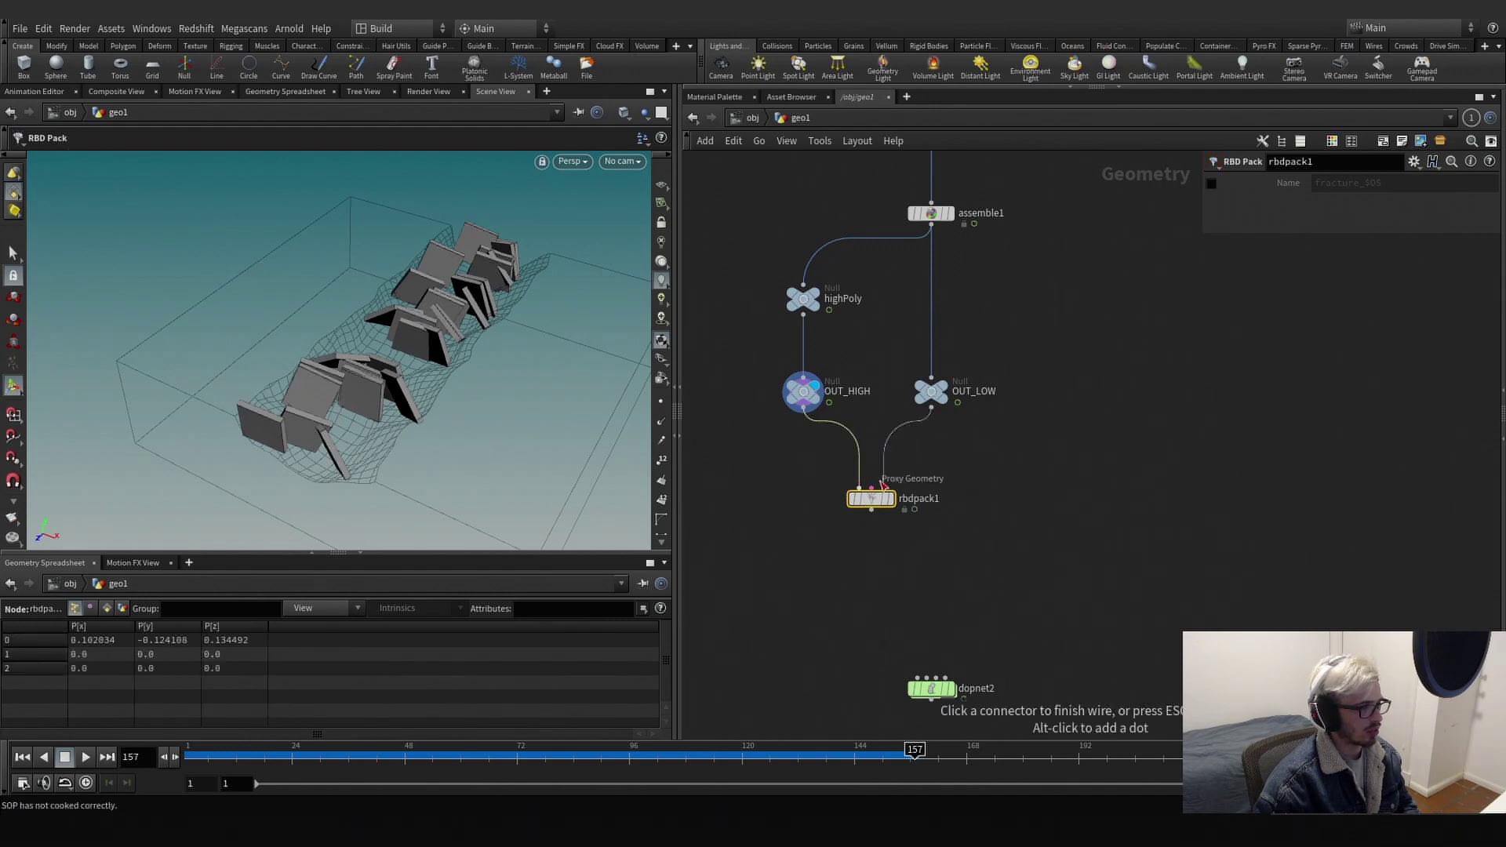
click(884, 487)
click(872, 487)
click(879, 319)
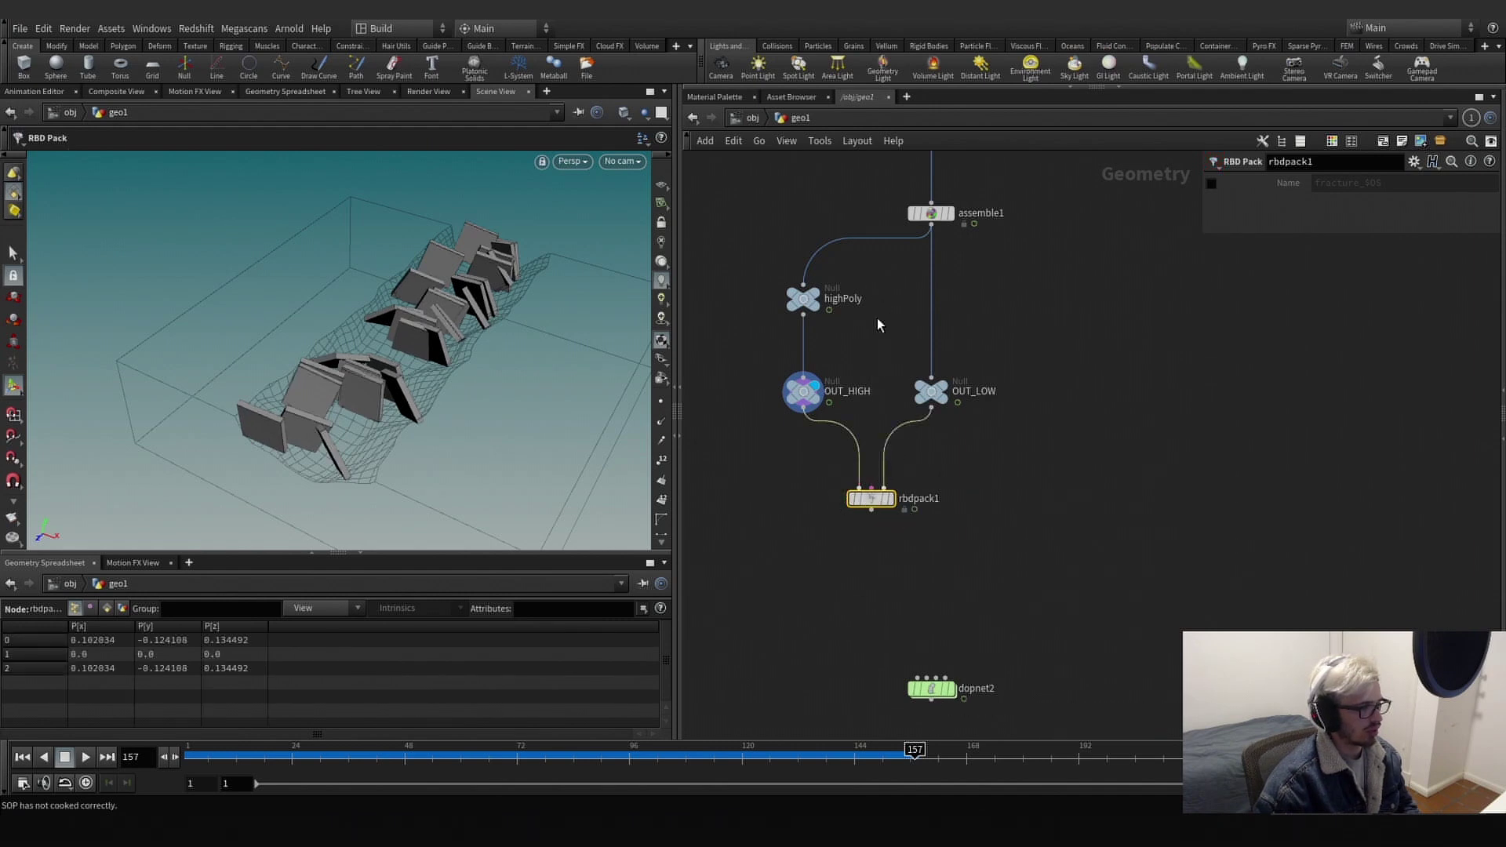
Append an RBD Unpack node to rbdpack1 and display it.
middle_drag(867, 529, 863, 439)
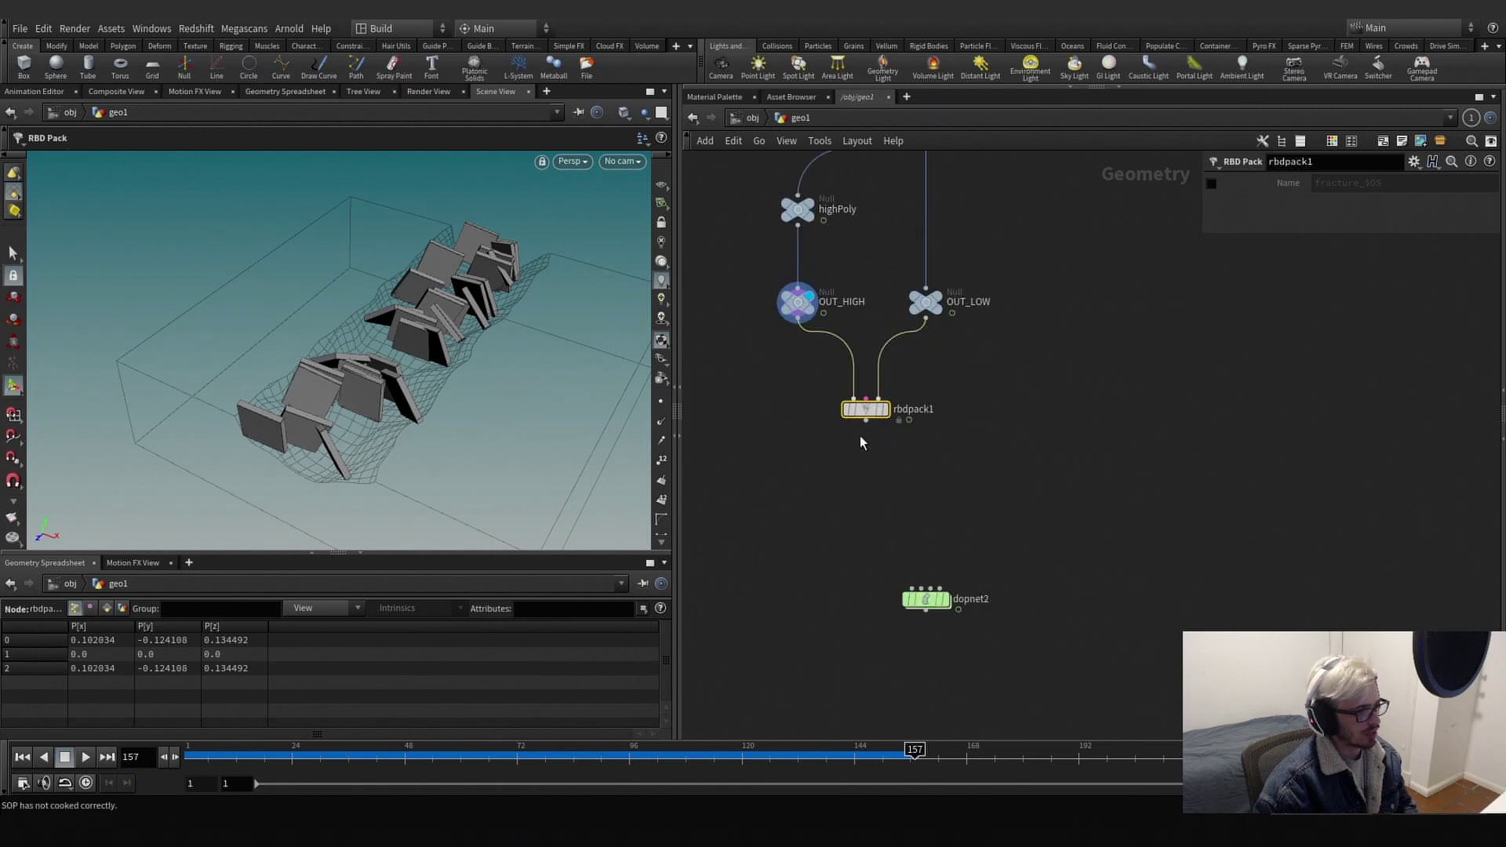
key(Tab)
text(rbdun)
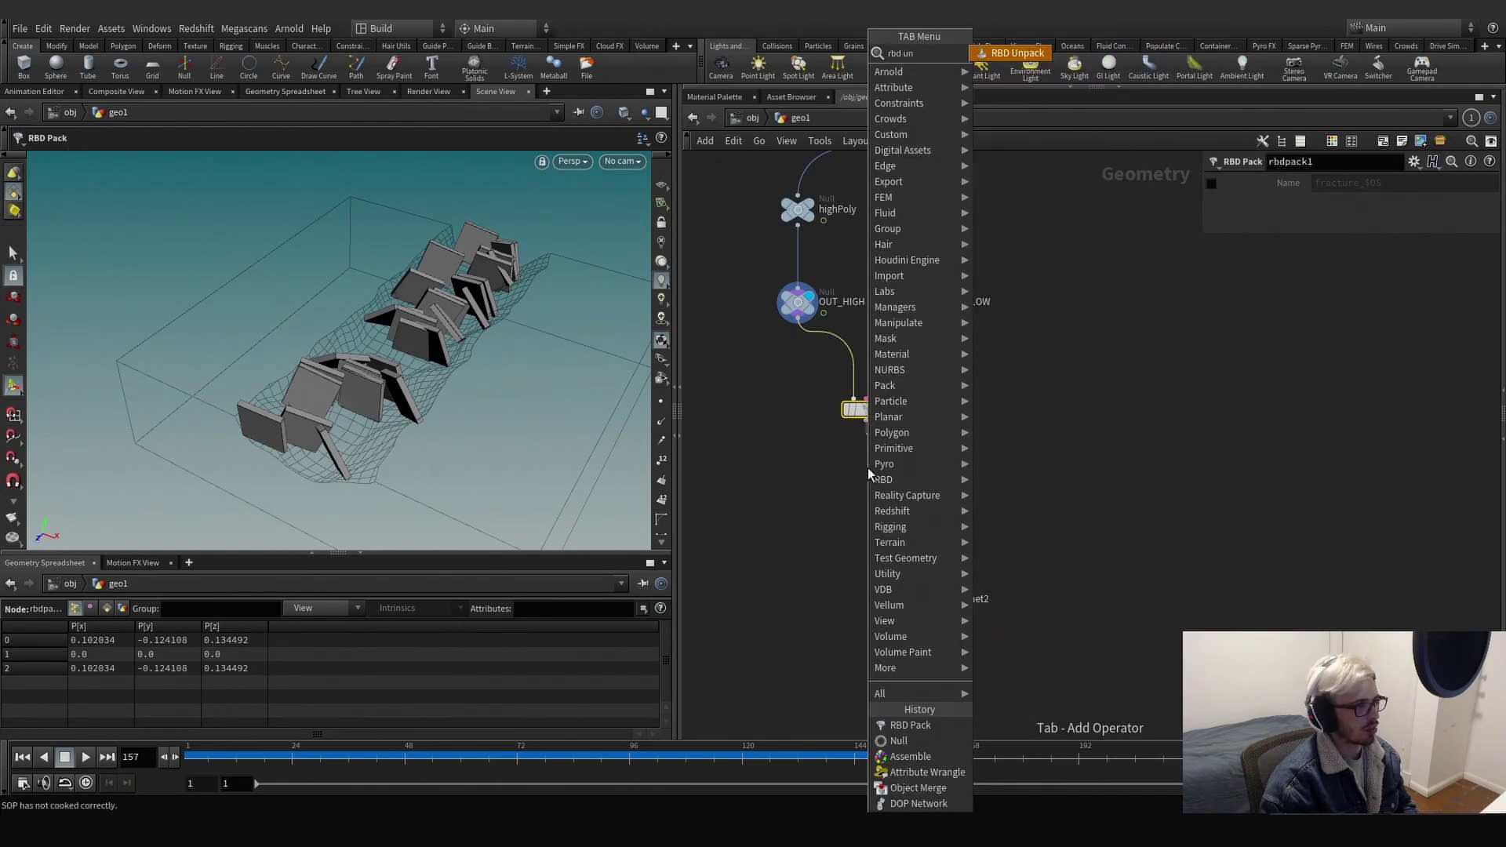
key(Return)
drag(867, 468, 868, 489)
click(885, 491)
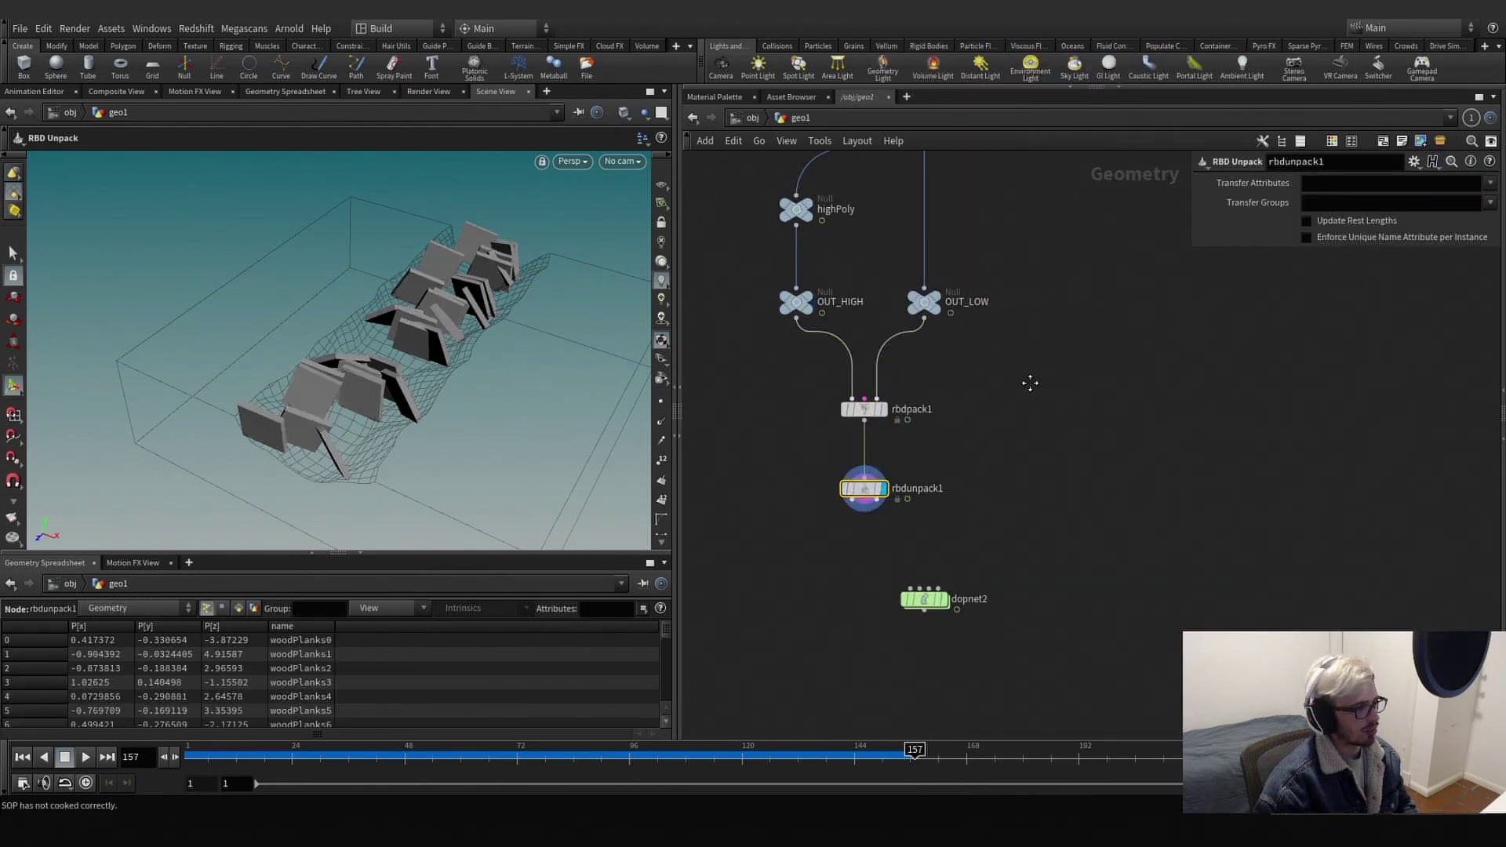
Feed rbdpack1 directly from highPoly and assemble1, and reconnect OUT_HIGH and OUT_LOW to the outputs of rbdunpack1.
scroll(869, 565, down, 3)
click(876, 452)
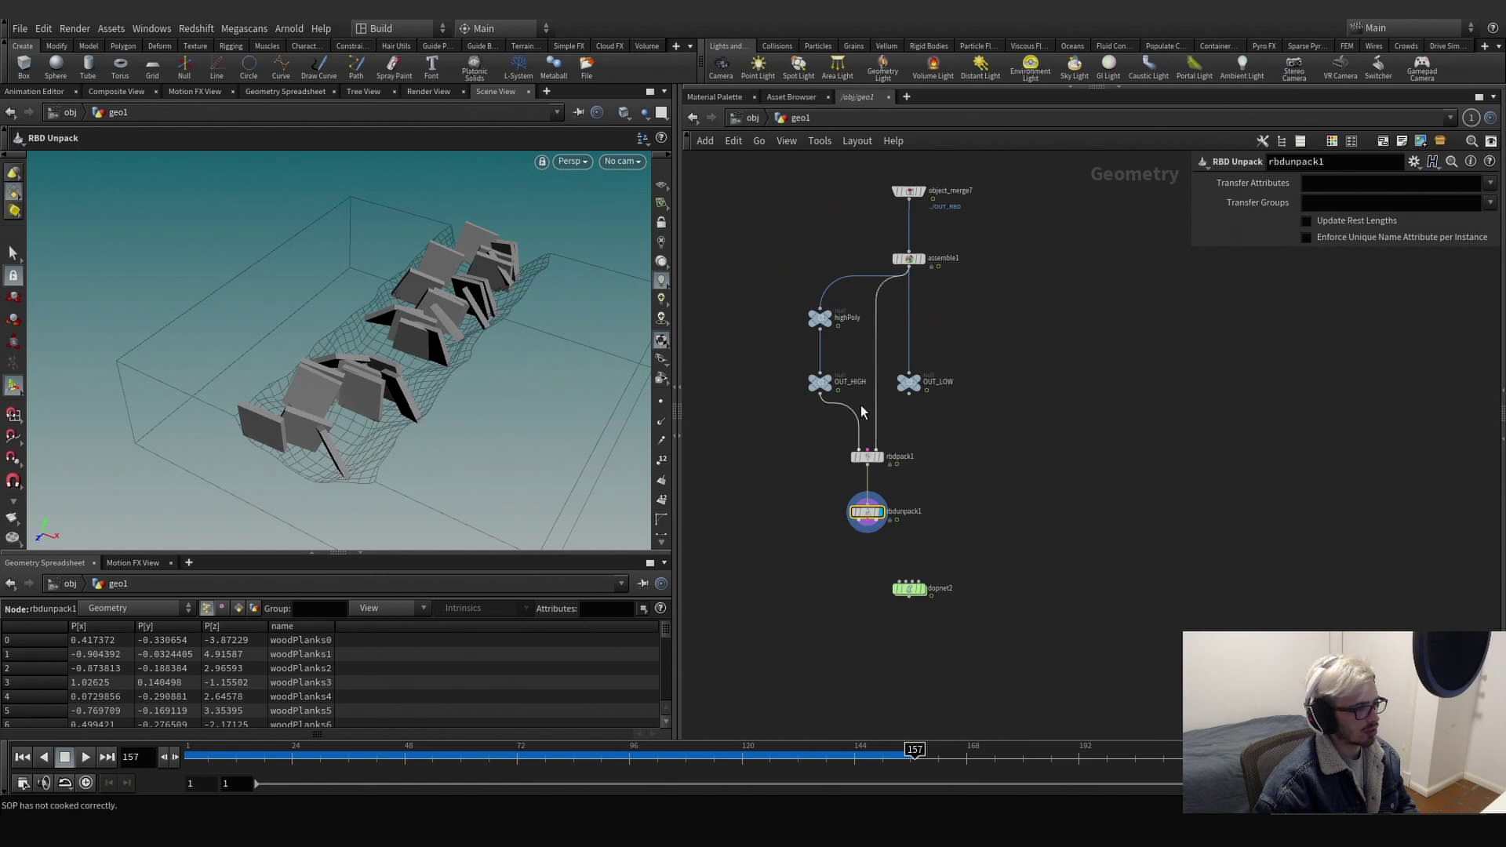
click(820, 328)
drag(893, 416, 905, 679)
click(863, 524)
drag(909, 502, 910, 571)
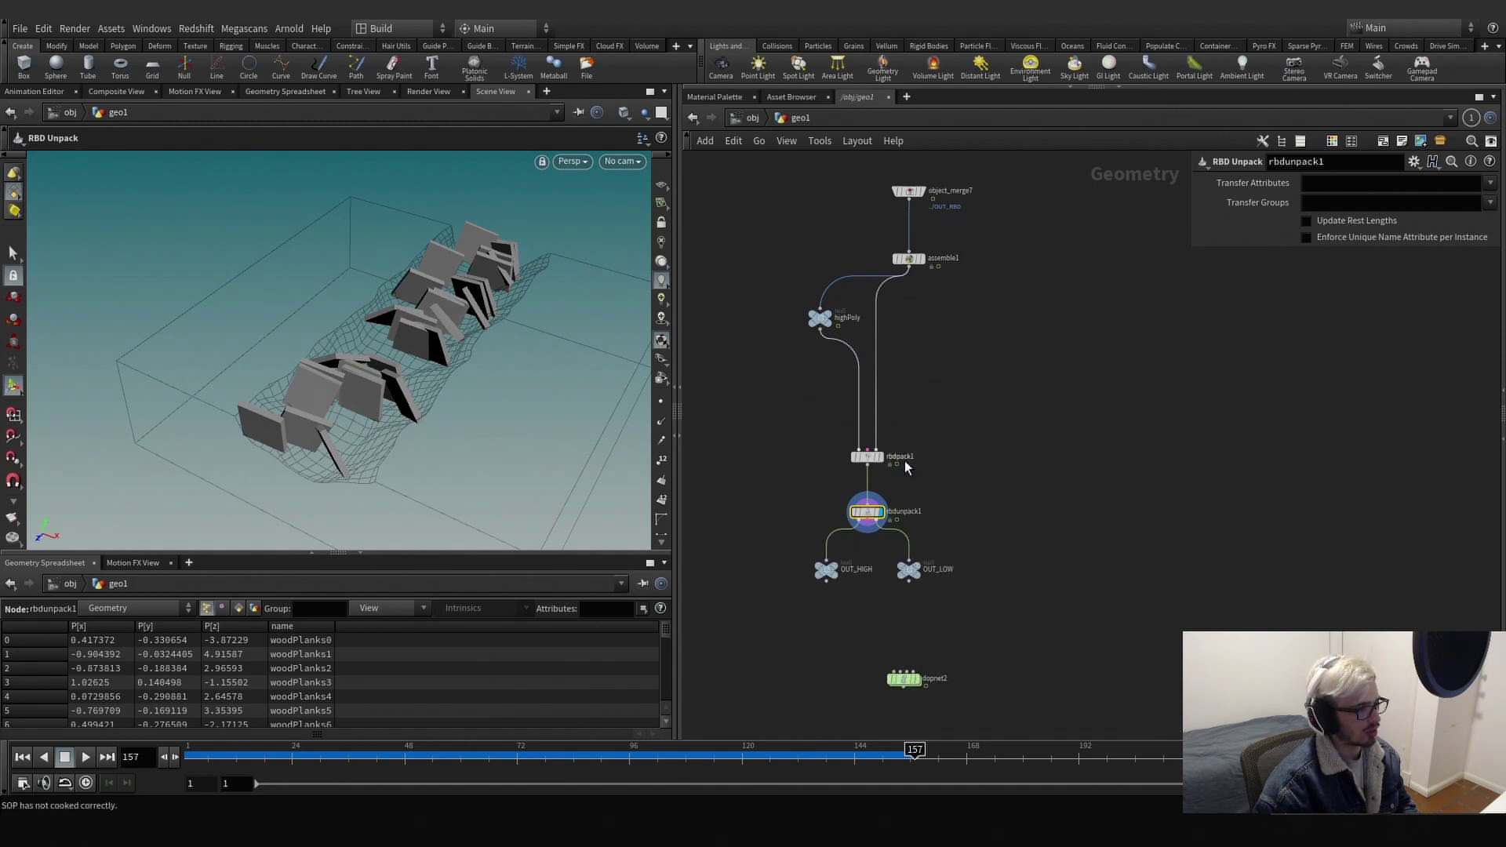
Tidy the node layout and enclose everything from object_merge7 down to OUT_HIGH and OUT_LOW in a network box.
drag(883, 198, 882, 196)
drag(911, 266, 912, 326)
drag(814, 327, 808, 373)
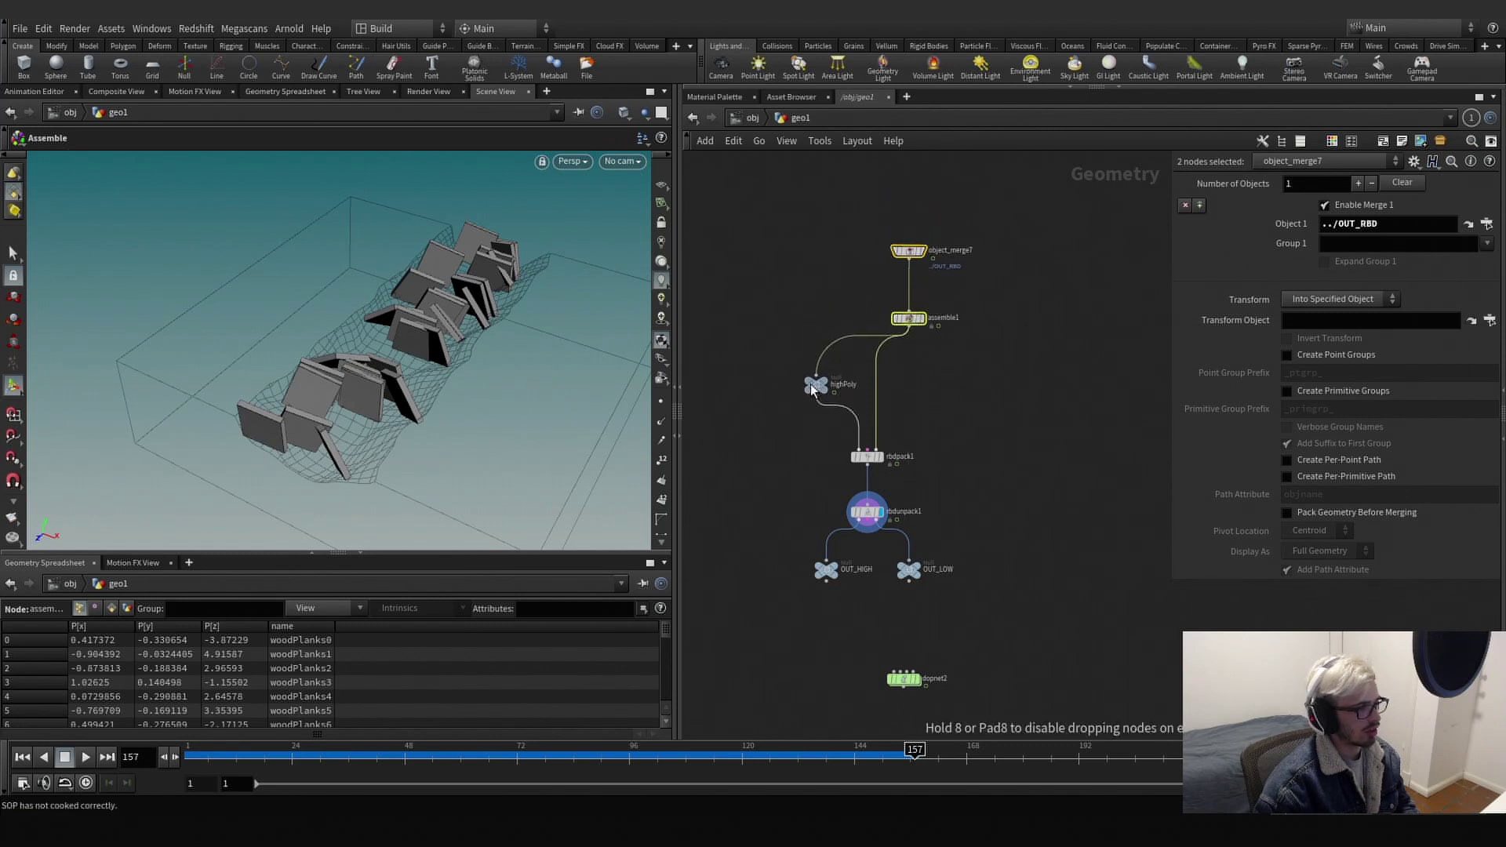
drag(793, 462, 882, 308)
drag(785, 416, 835, 374)
middle_drag(952, 422, 927, 342)
drag(981, 560, 899, 455)
middle_drag(957, 496, 973, 567)
drag(981, 584, 768, 223)
key(shift+o)
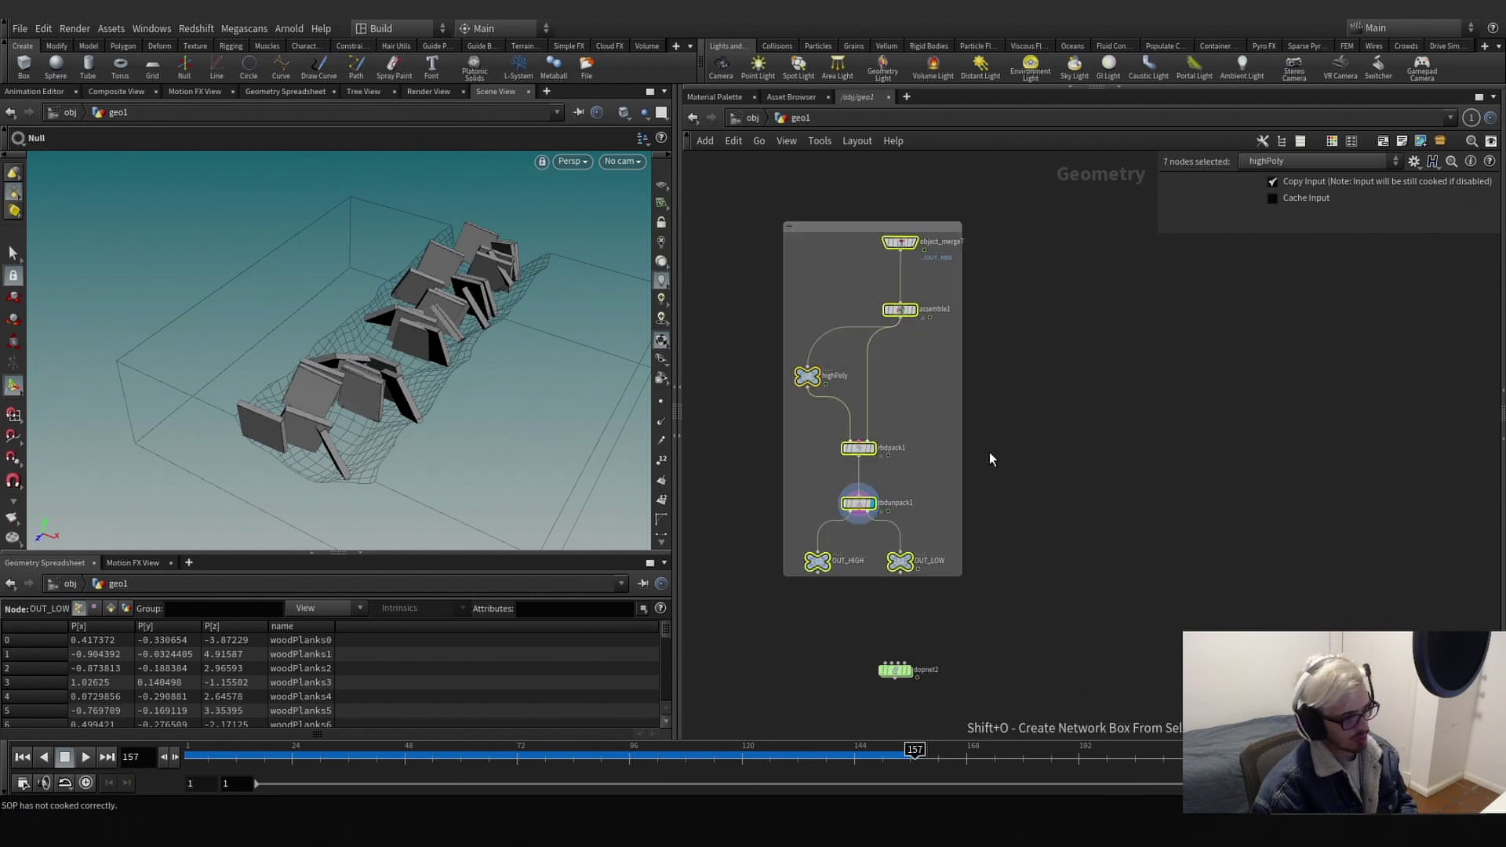
click(1001, 453)
Align dopnet2 beneath the network box and go inside it.
middle_drag(1014, 453, 1000, 322)
drag(876, 541, 854, 542)
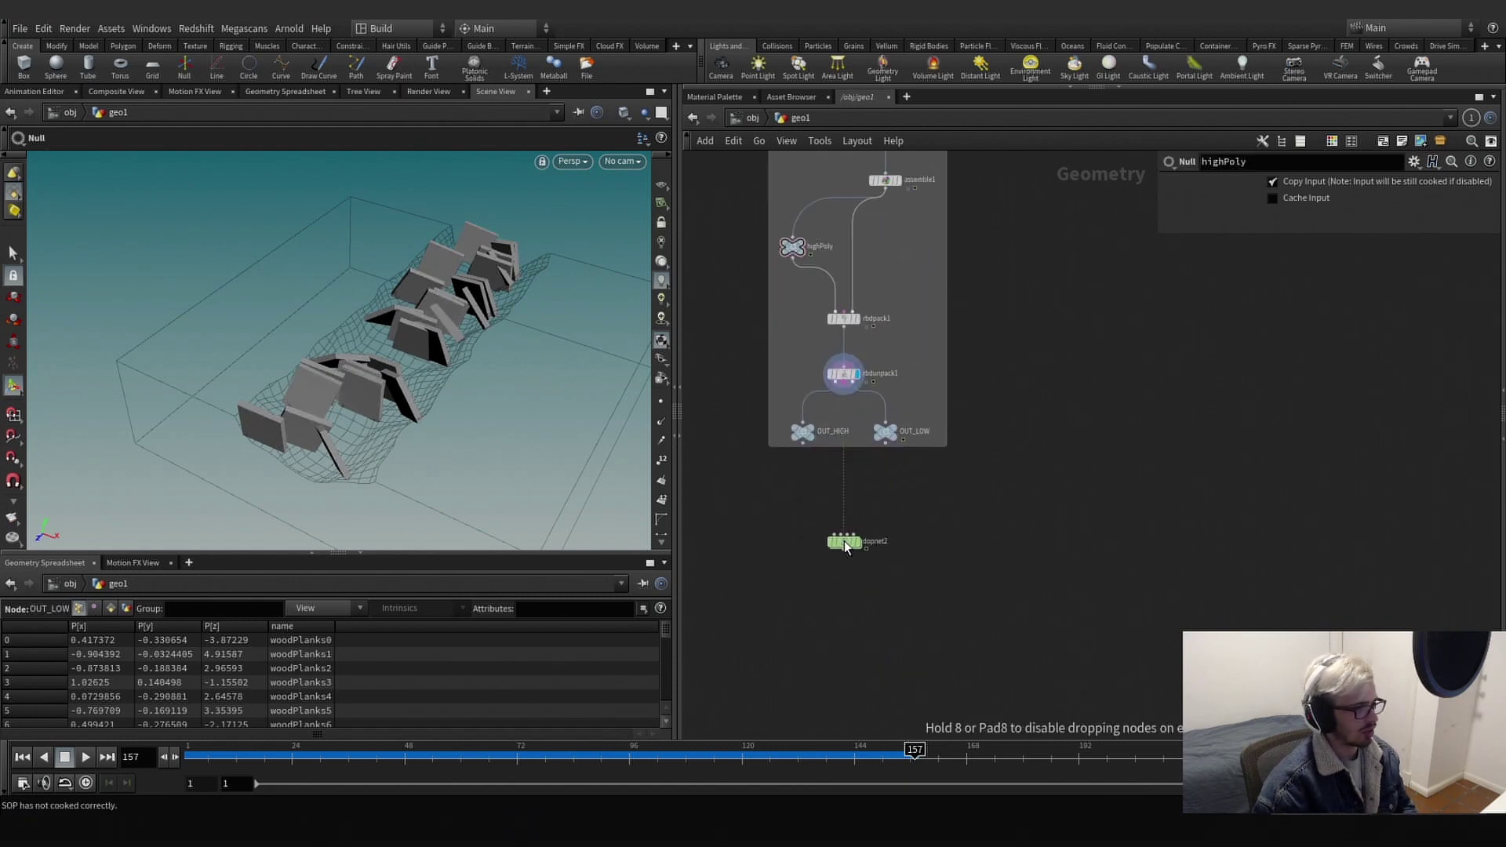
double_click(844, 541)
key(Tab)
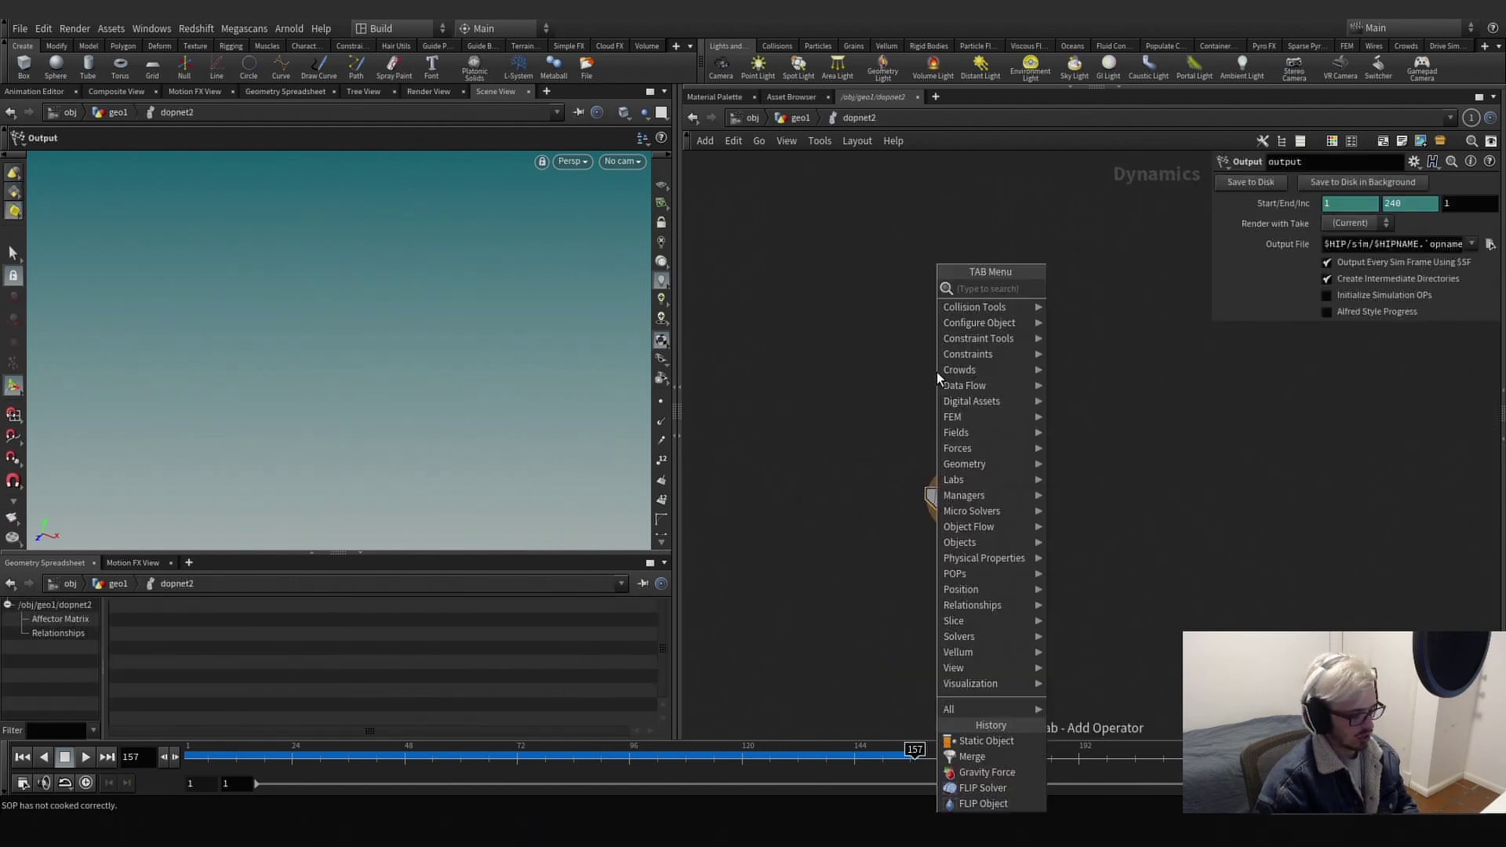
text(sti)
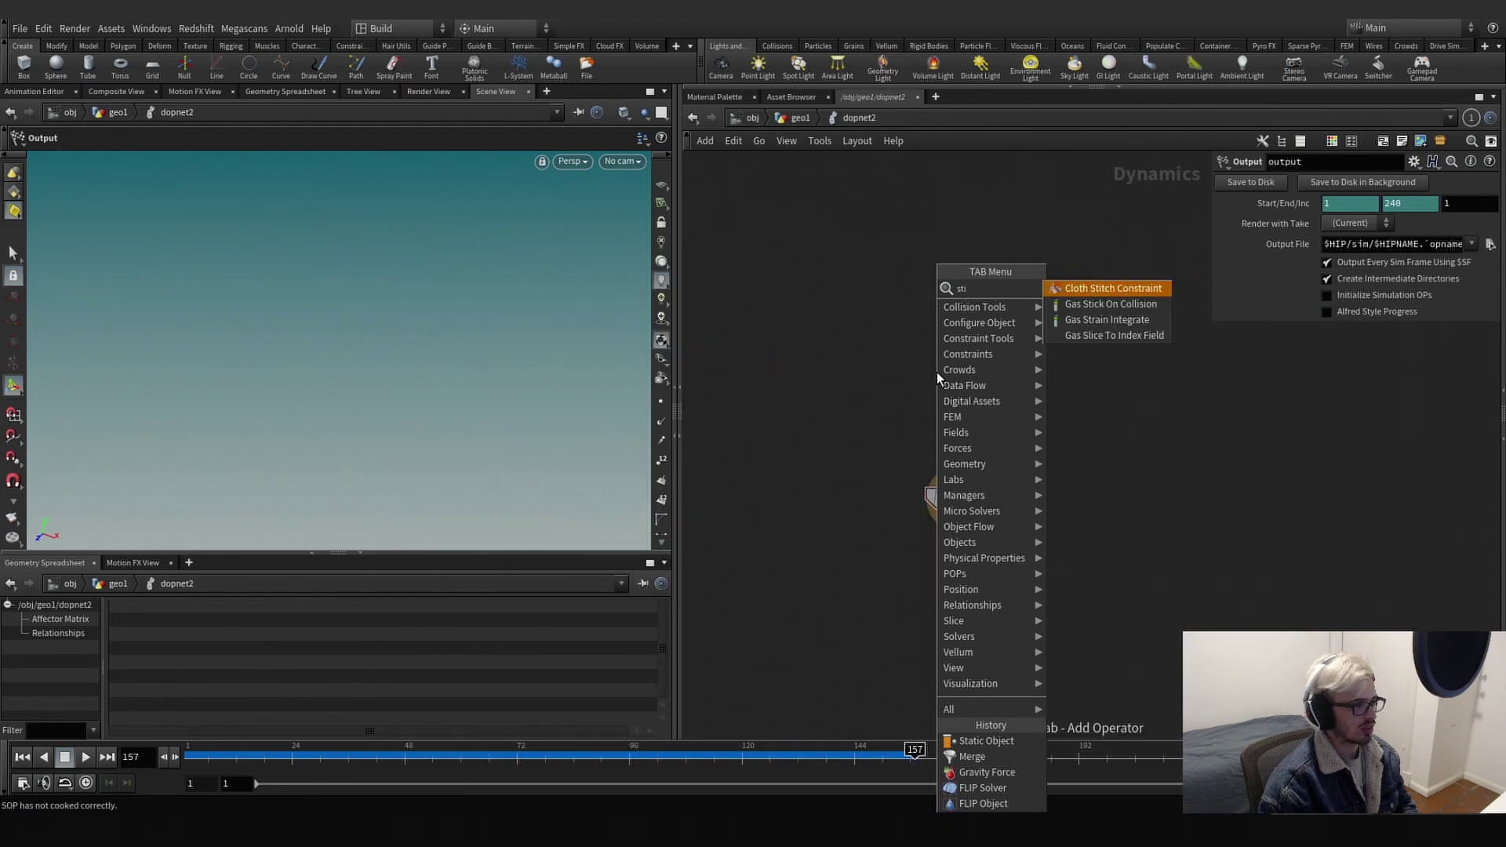
key(Return)
click(920, 367)
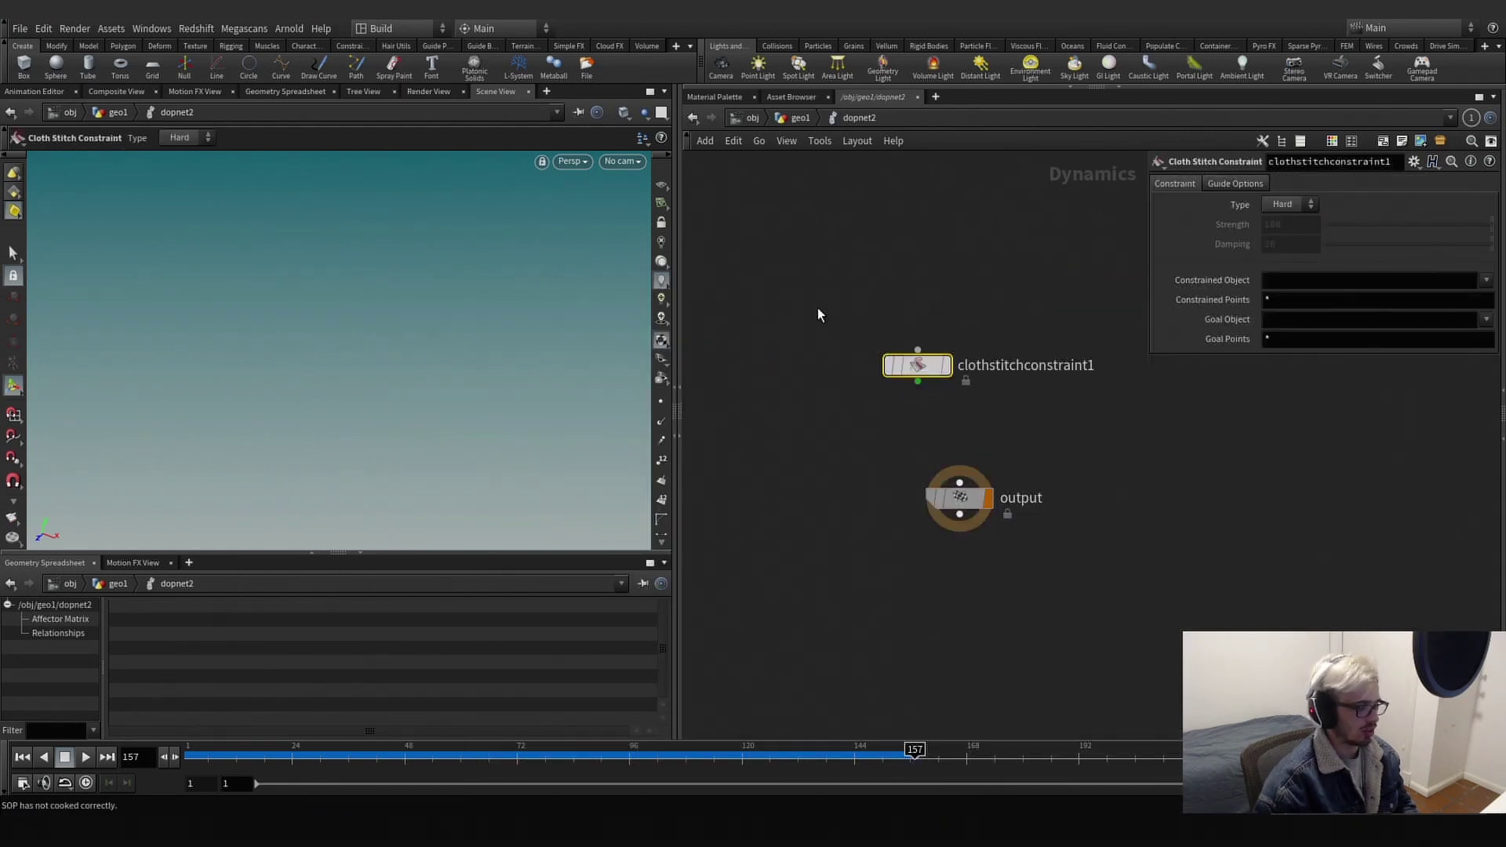
key(Delete)
Add an RBD Packed Object node wired into the output node.
key(Tab)
text(rbd pa)
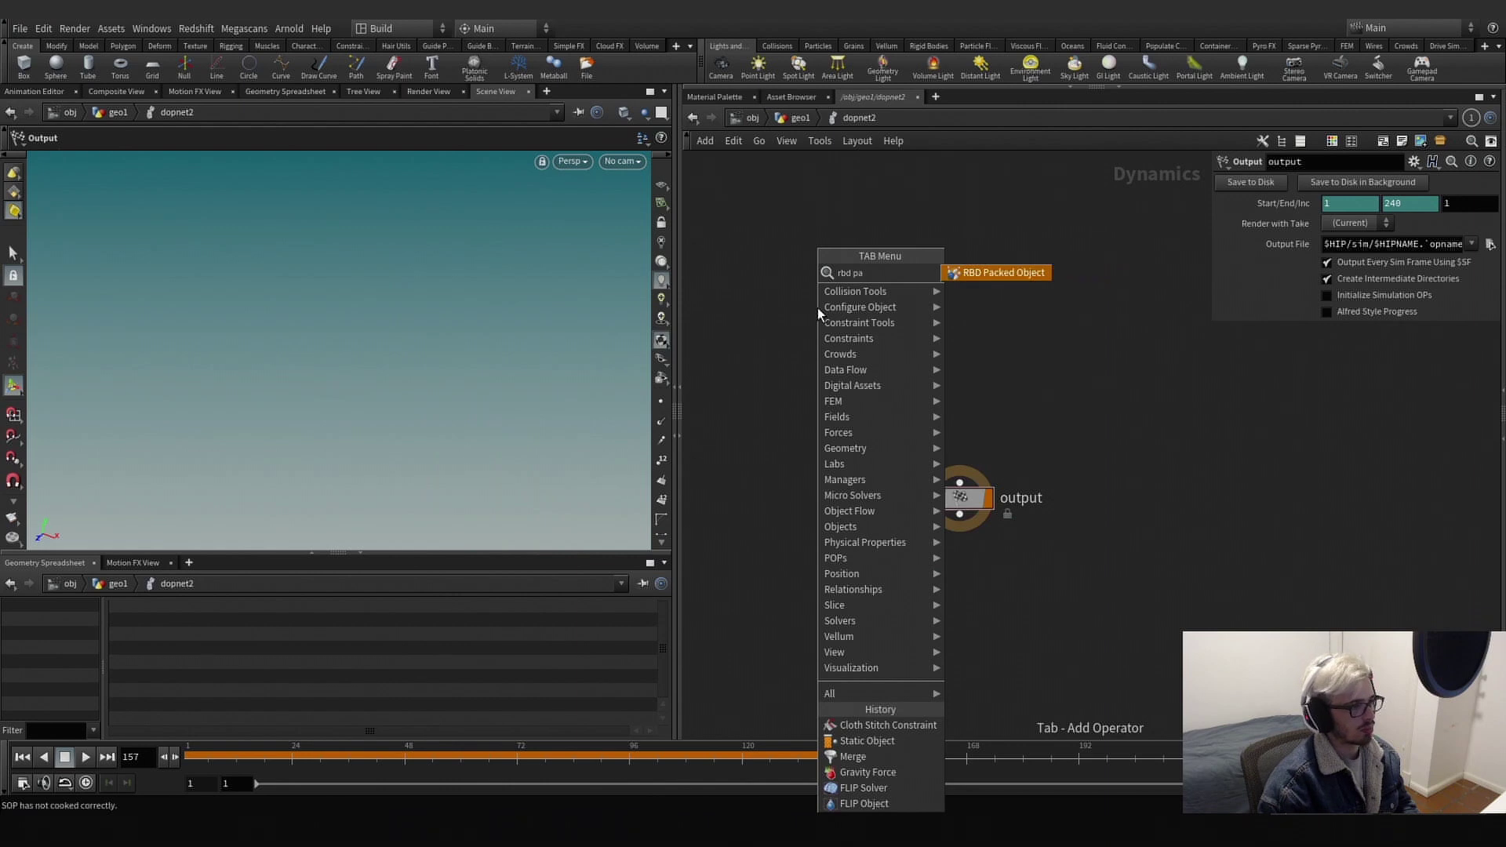
key(Return)
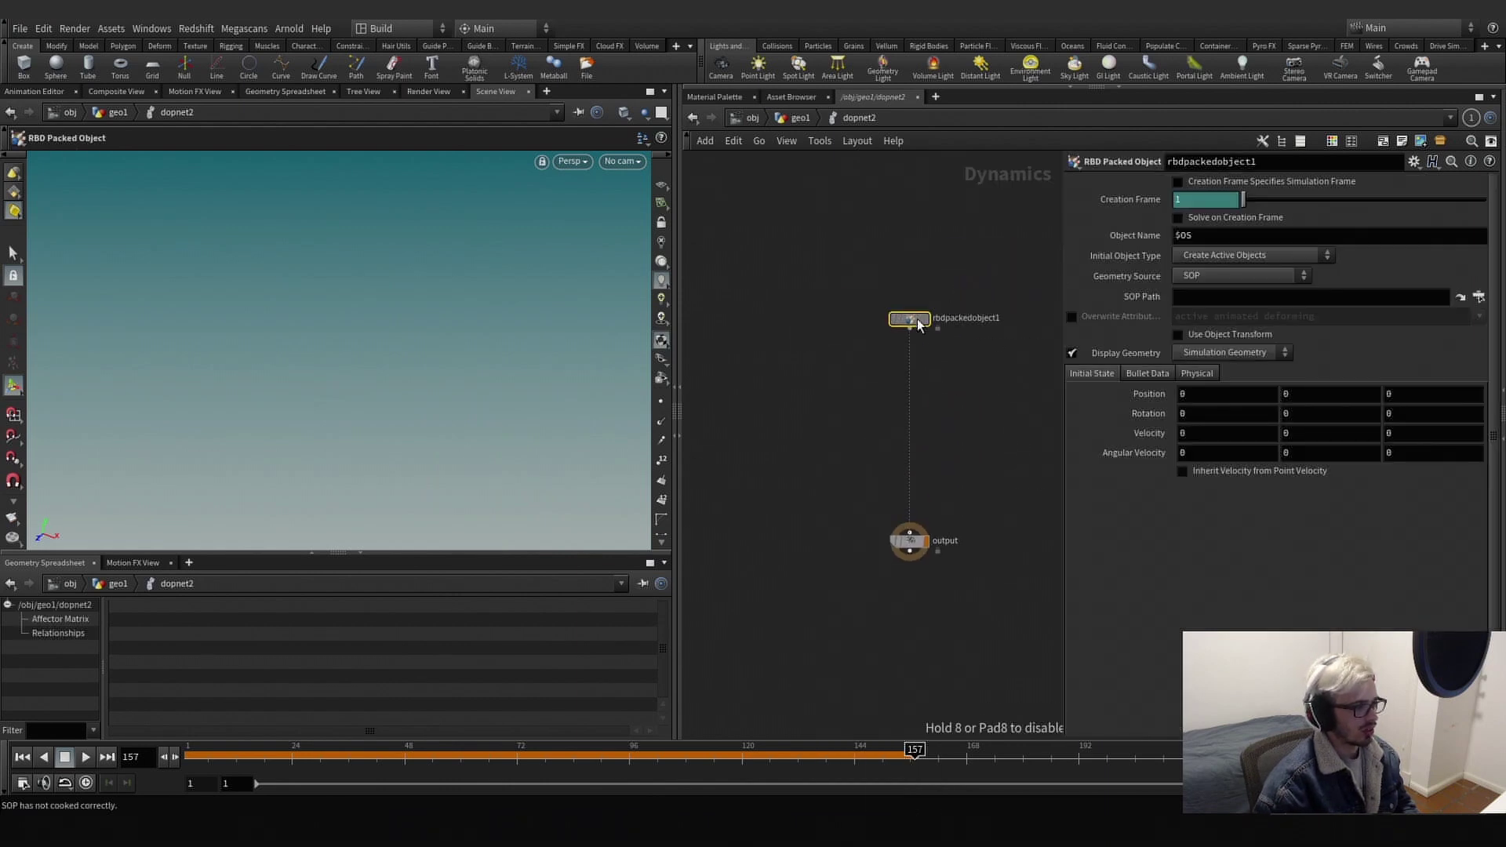
click(920, 322)
drag(995, 397, 797, 226)
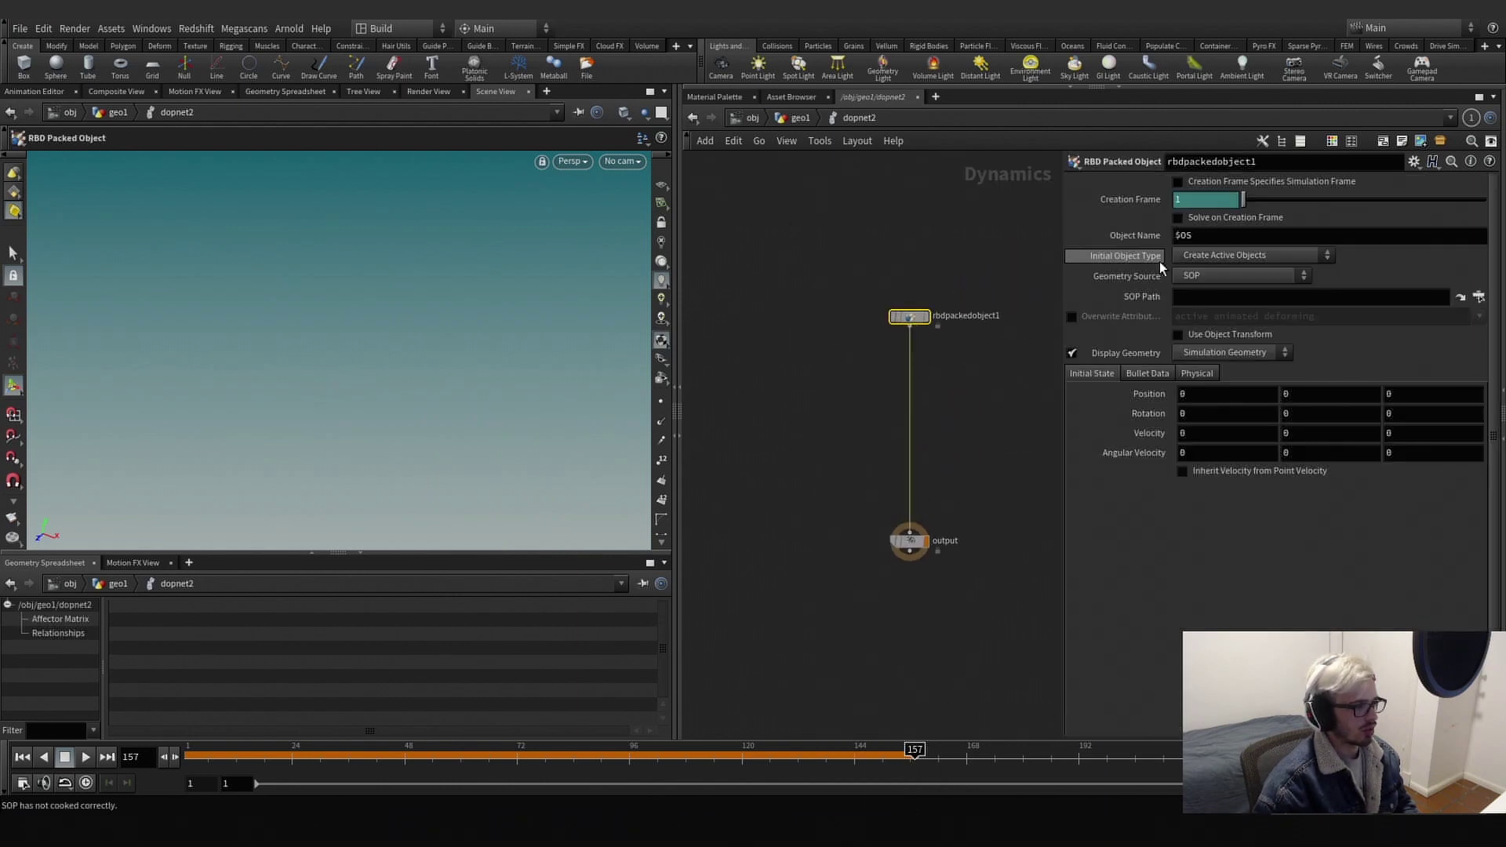
Set rbdpackedobject1's SOP Path to /obj/geo1/OUT_LOW and return to the first frame.
click(1479, 296)
scroll(1417, 289, up, 10)
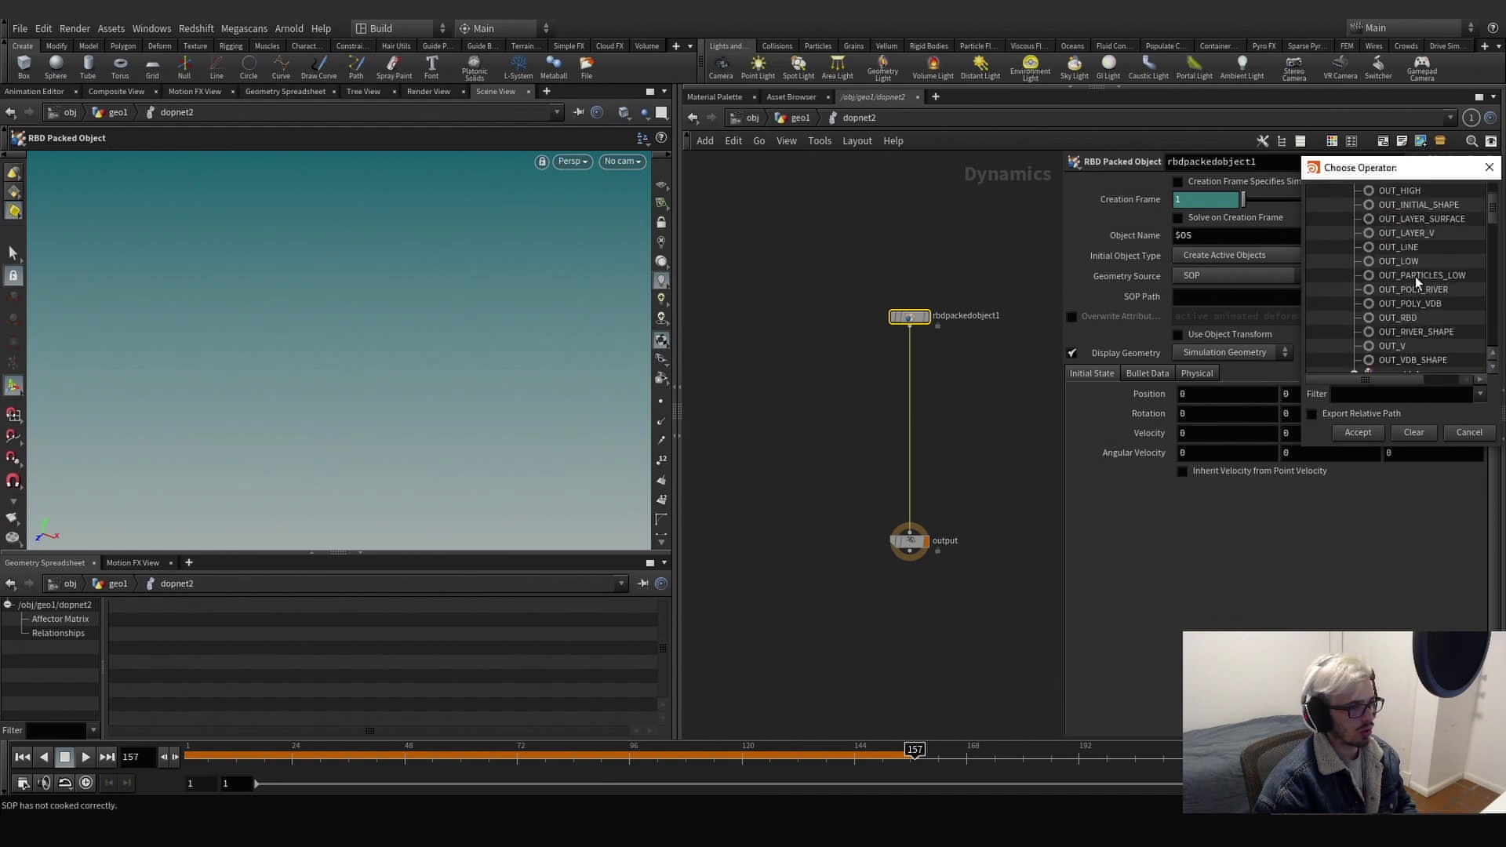
click(1404, 304)
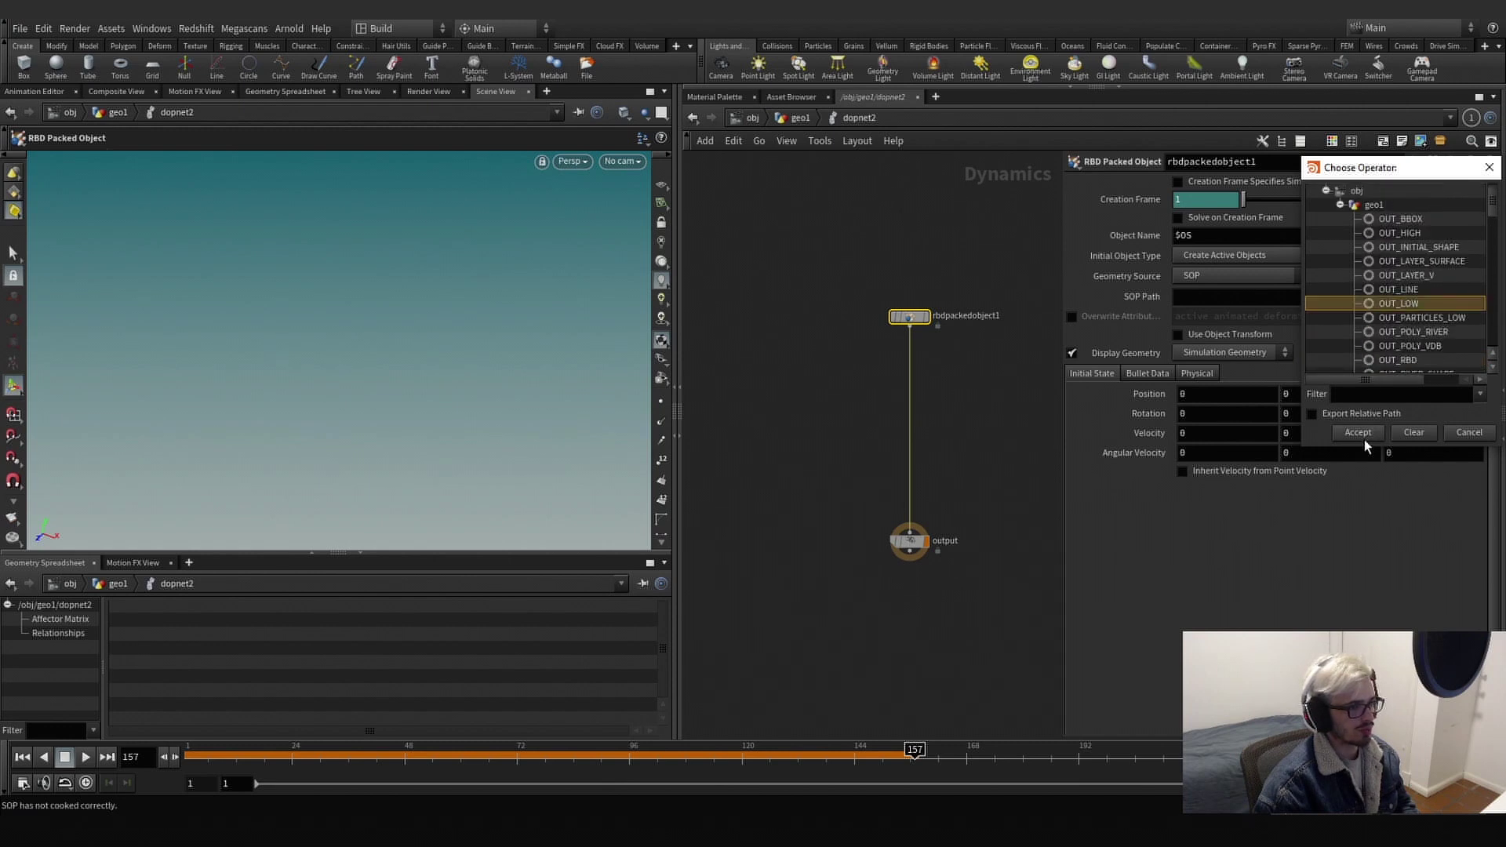
click(1357, 433)
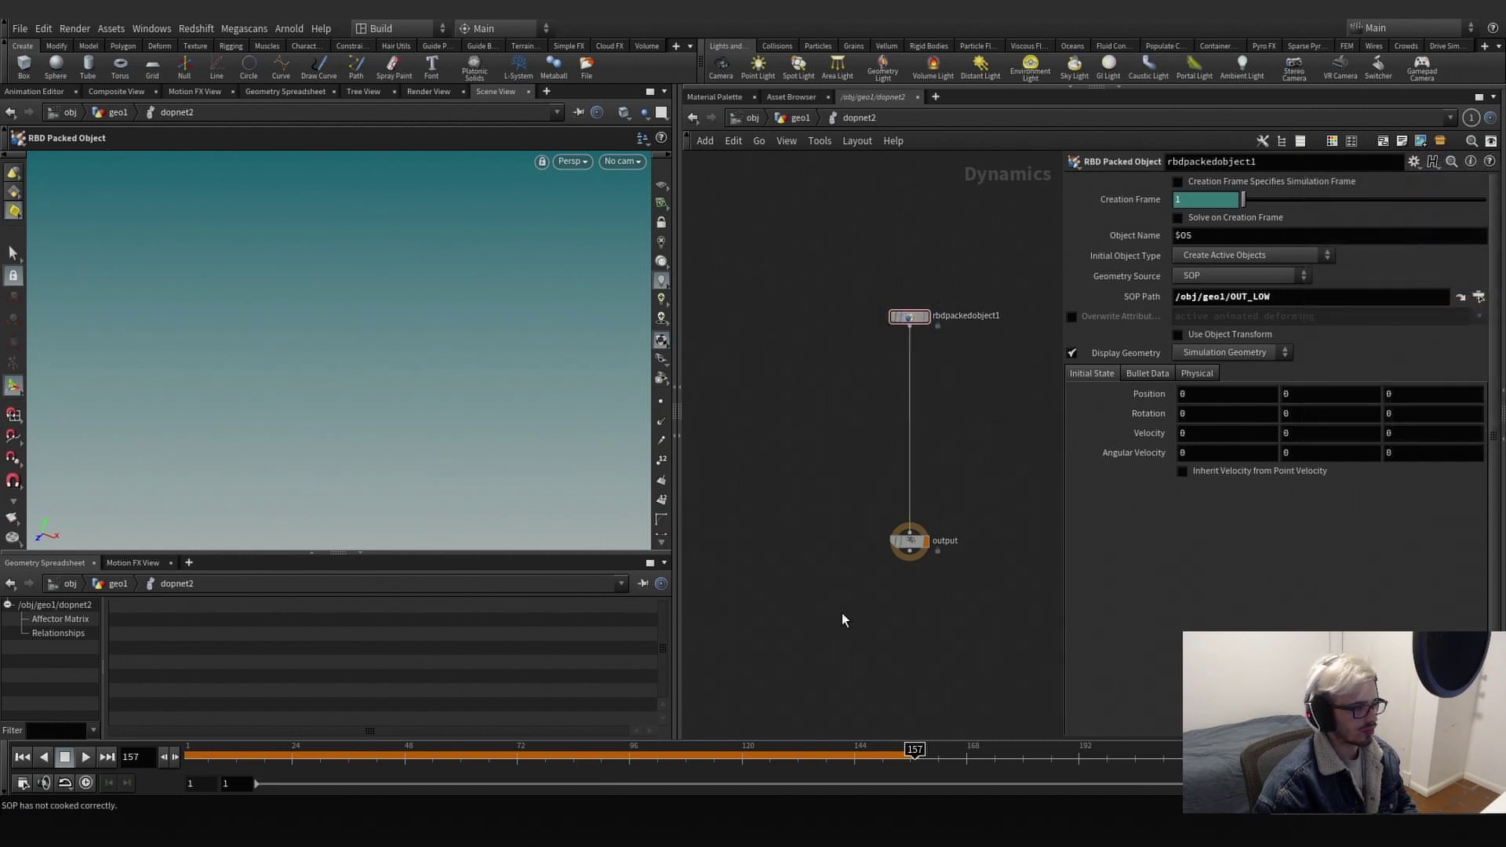
click(22, 758)
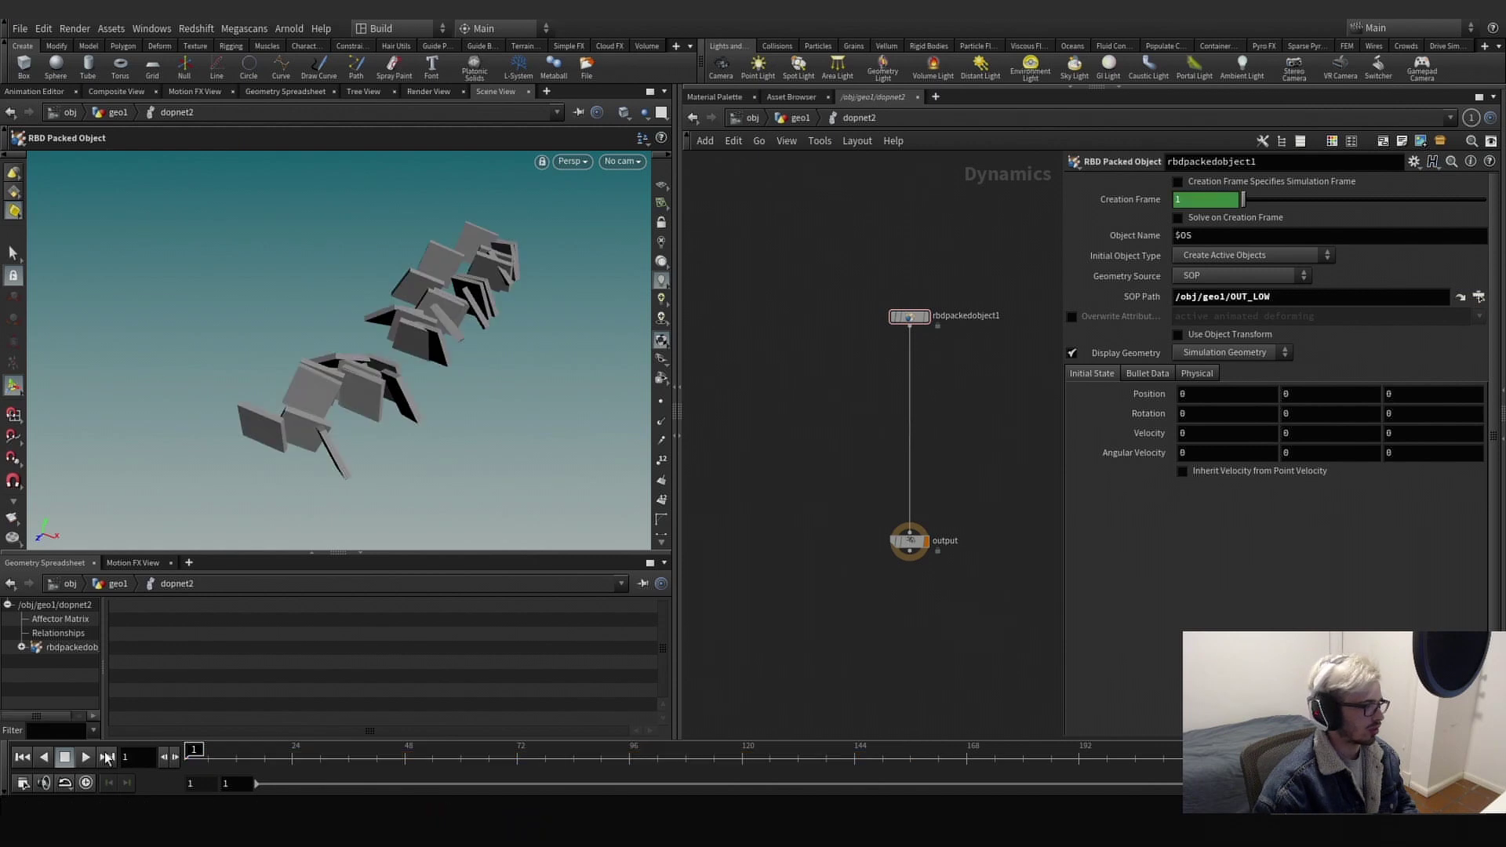
Insert a Gravity Force between rbdpackedobject1 and output, leaving room above it for more nodes.
key(Tab)
text(grav)
key(Return)
click(969, 402)
drag(969, 402, 912, 470)
scroll(957, 391, down, 4)
middle_drag(957, 390, 929, 452)
drag(910, 420, 908, 252)
Insert a Rigid Body Solver between rbdpackedobject1 and gravity1.
key(Tab)
text(rig)
key(Return)
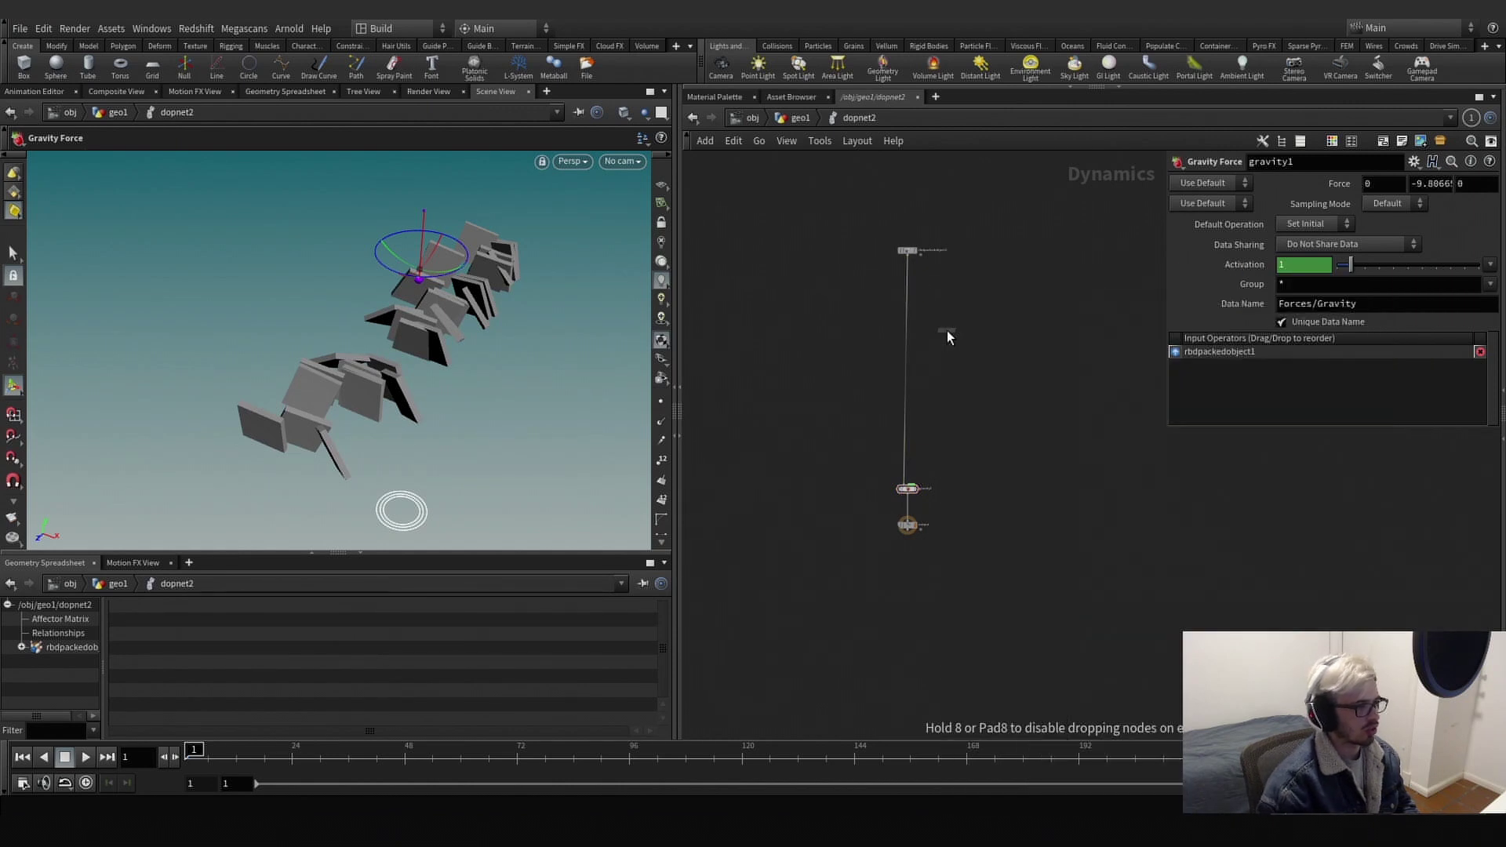
click(948, 337)
drag(947, 338, 884, 352)
Insert a Merge node between rigidbodysolver1 and gravity1.
key(Tab)
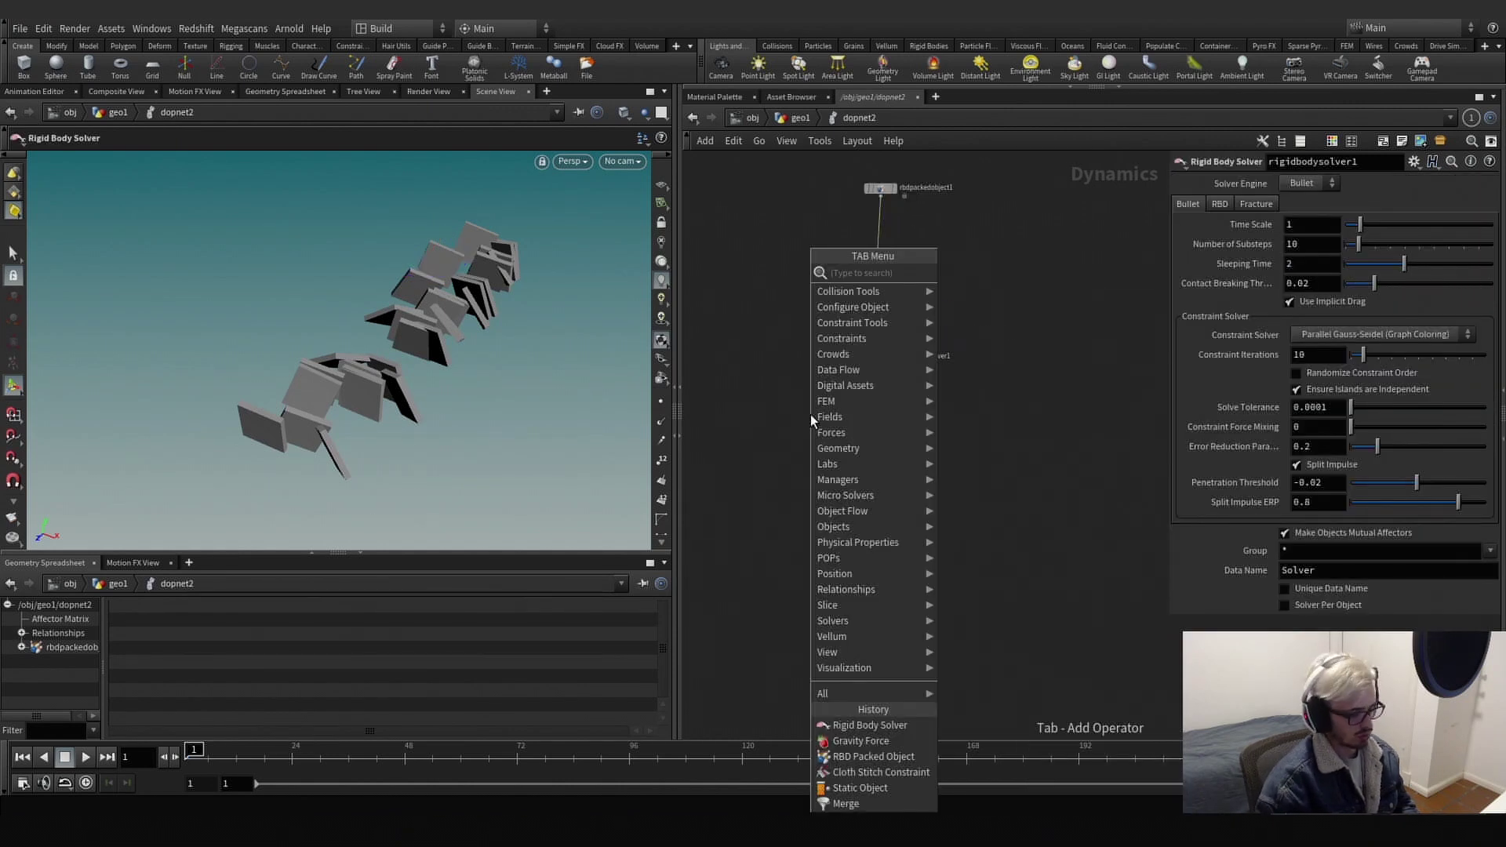
text(merge)
key(Return)
click(811, 415)
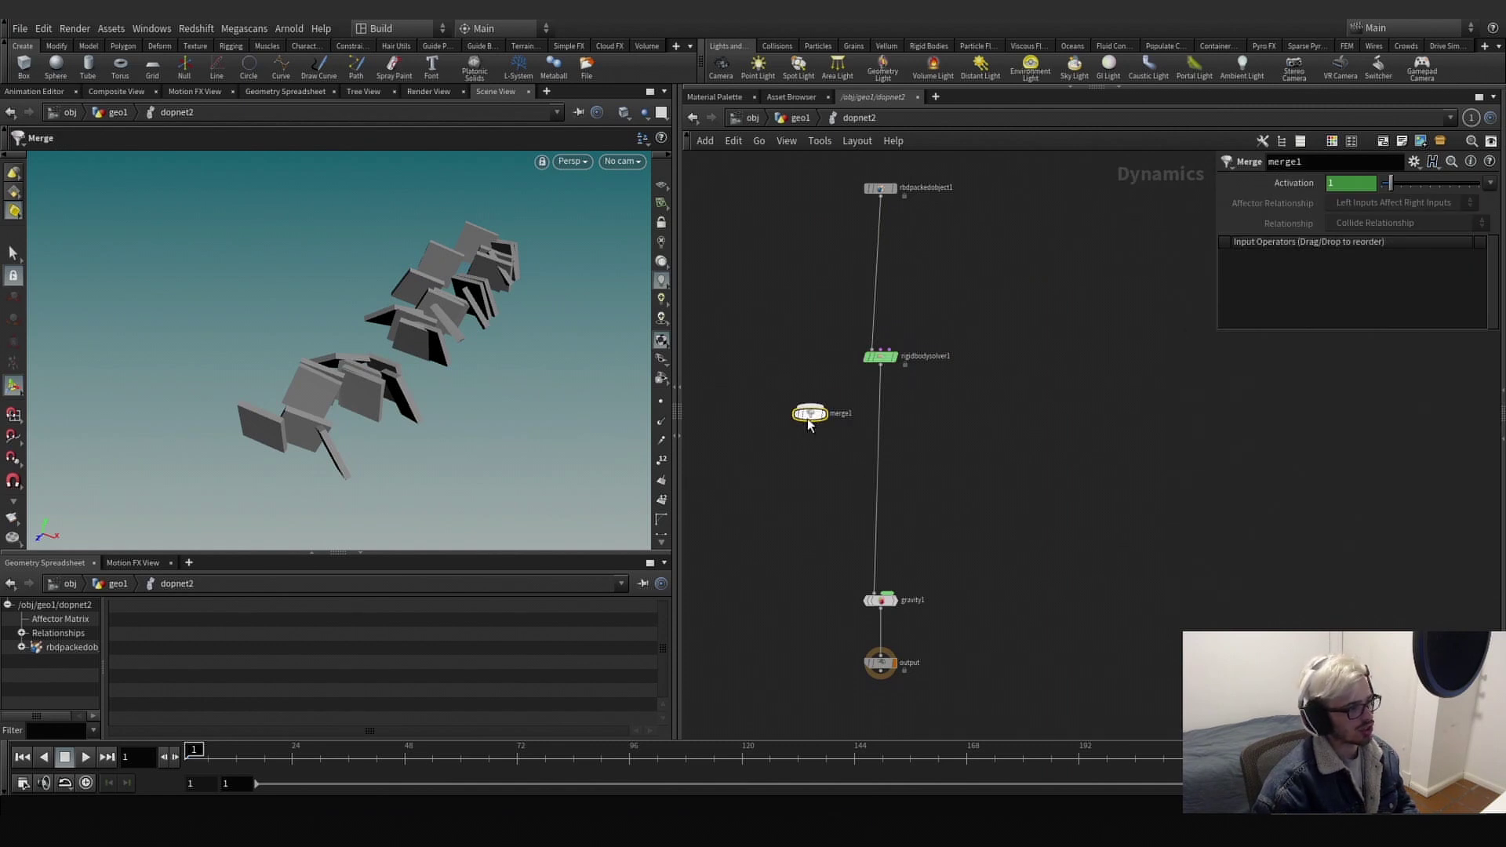
drag(809, 424, 880, 507)
Add a Static Object node beside the solver and wire it into merge1.
key(Tab)
text(stati)
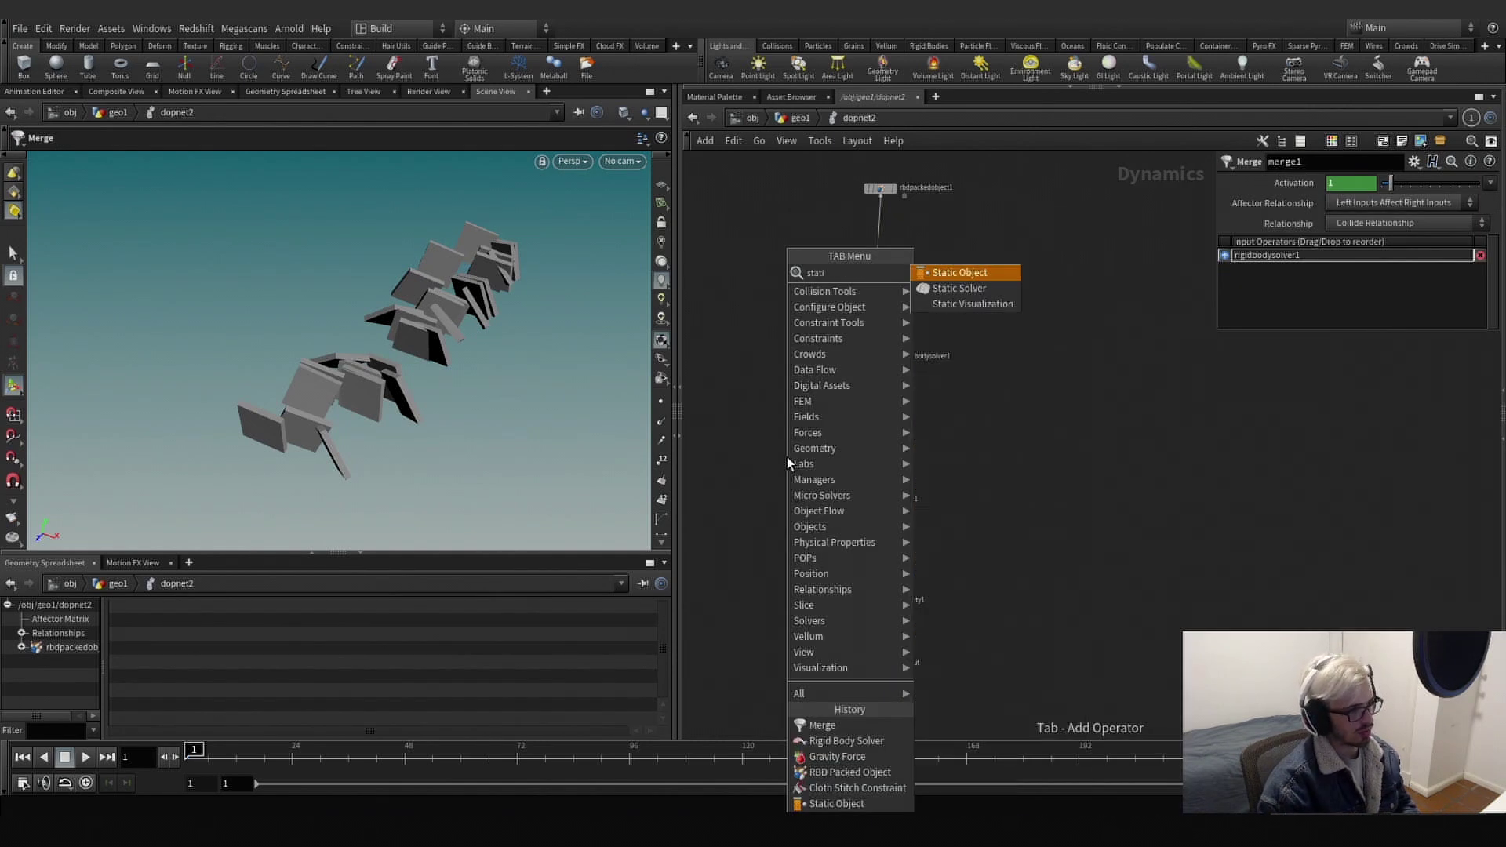
key(Return)
click(783, 436)
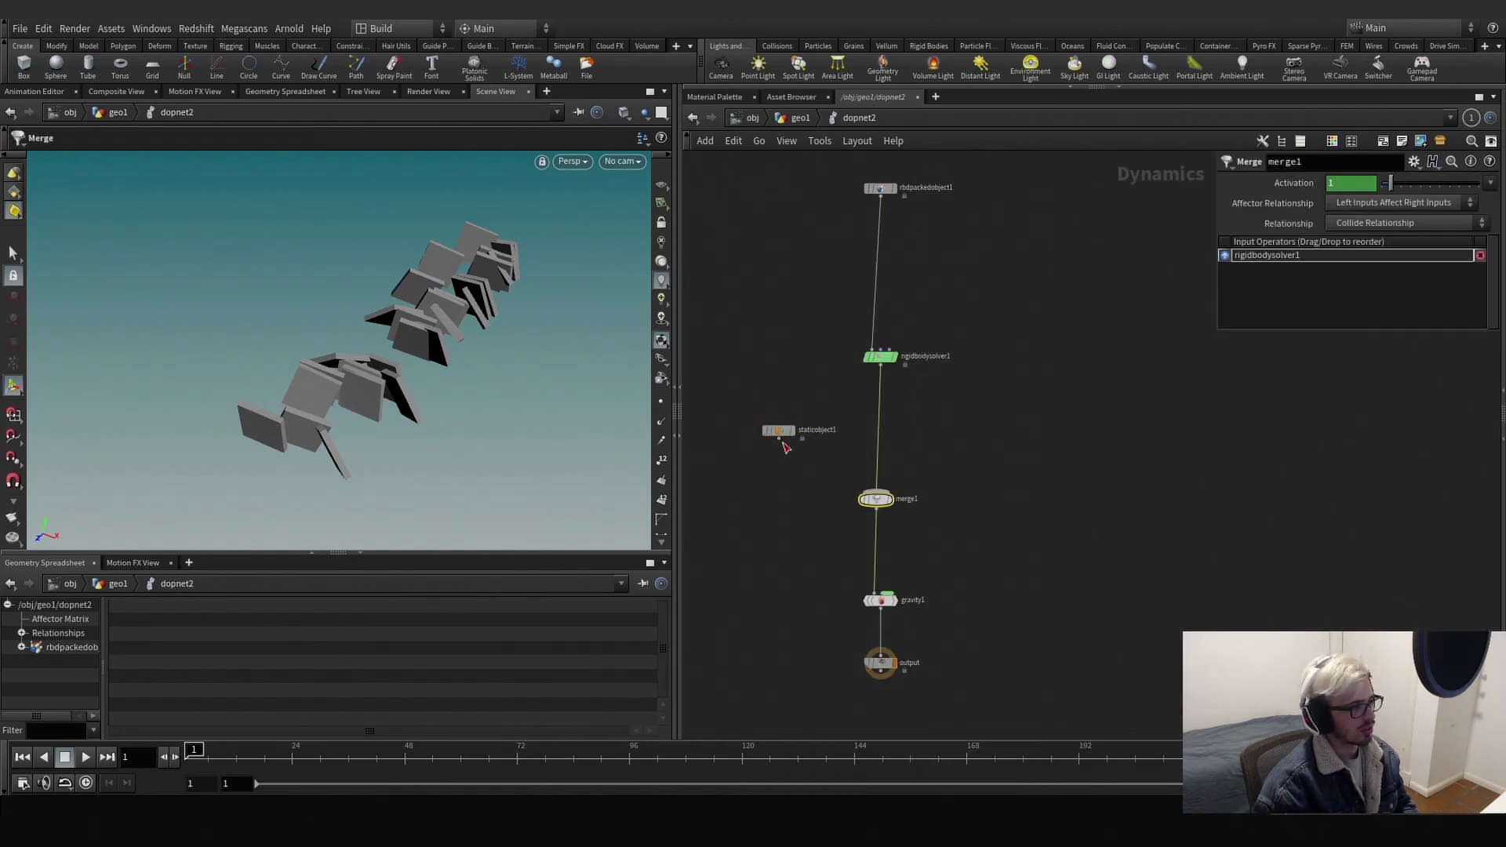
drag(781, 440, 877, 492)
Set staticobject1's SOP Path to /obj/geo1/OUT_POLY_RIVER.
click(778, 431)
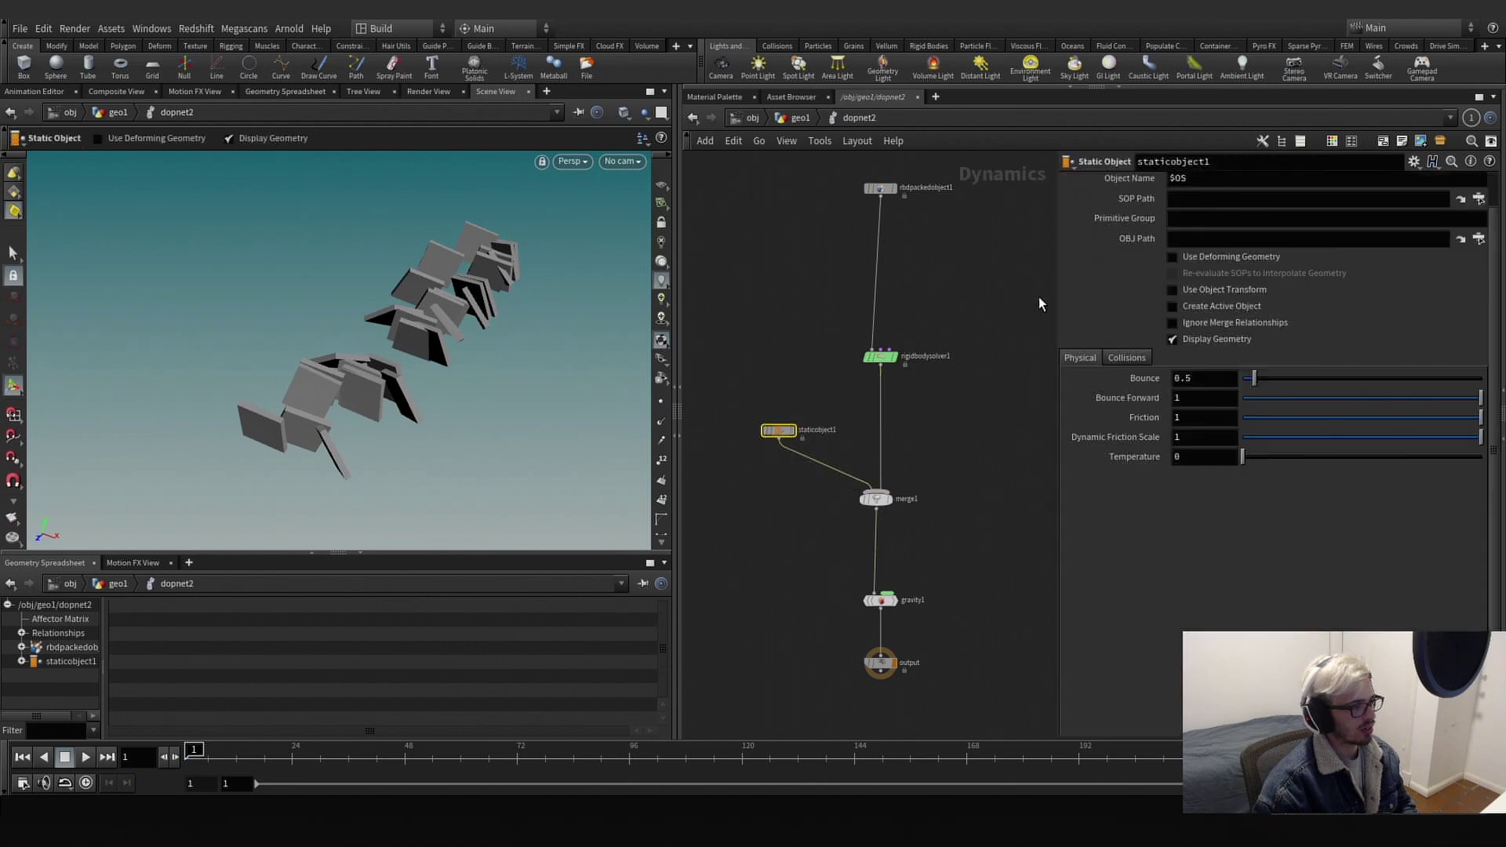
click(1479, 202)
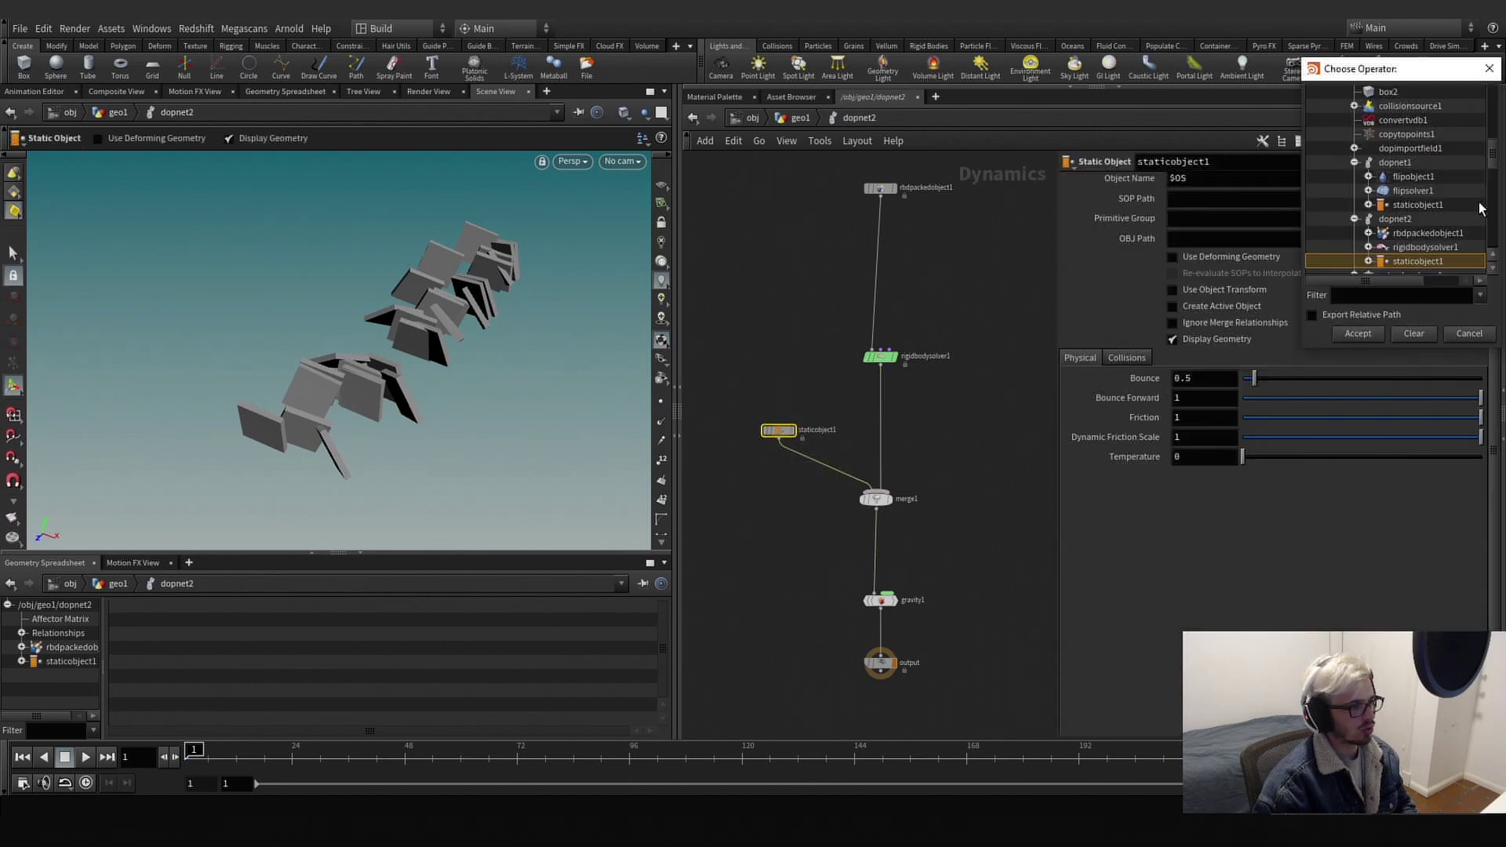
scroll(1429, 207, up, 5)
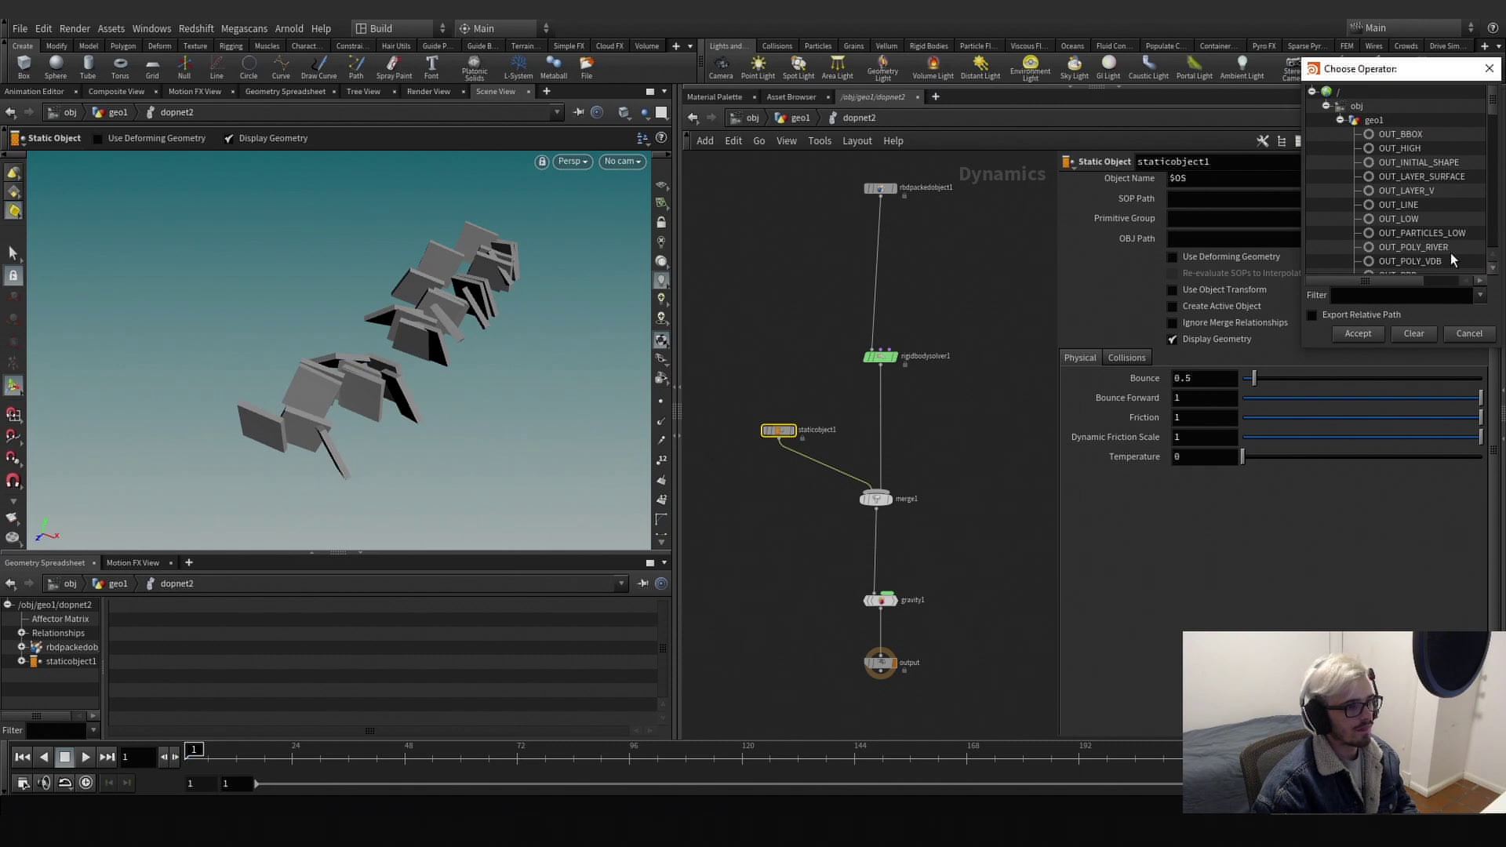
click(1437, 246)
click(1359, 336)
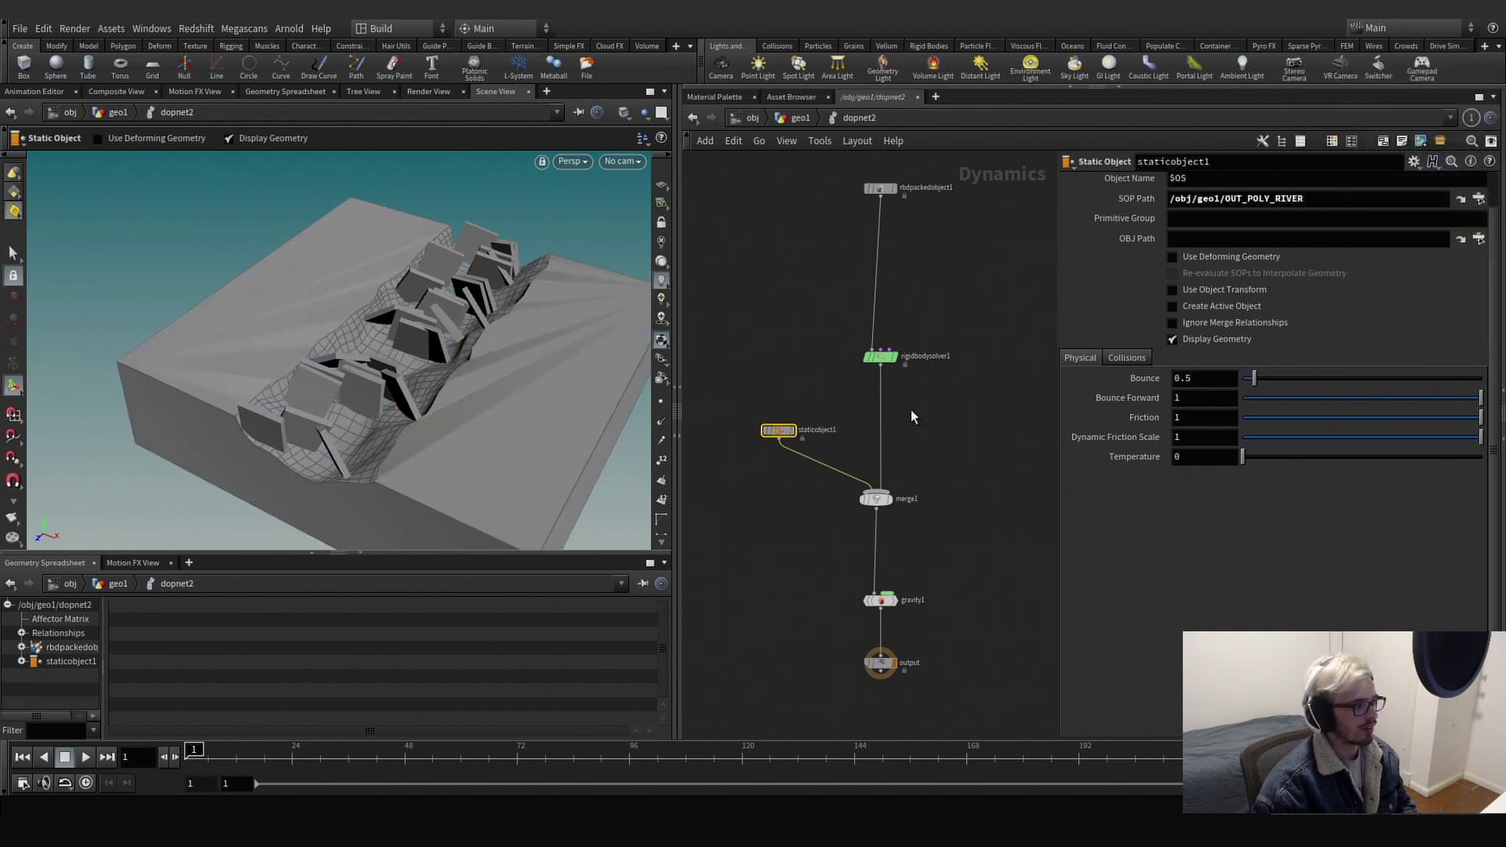
Play the rigid body simulation, scrub through it and return to the first frame.
click(850, 555)
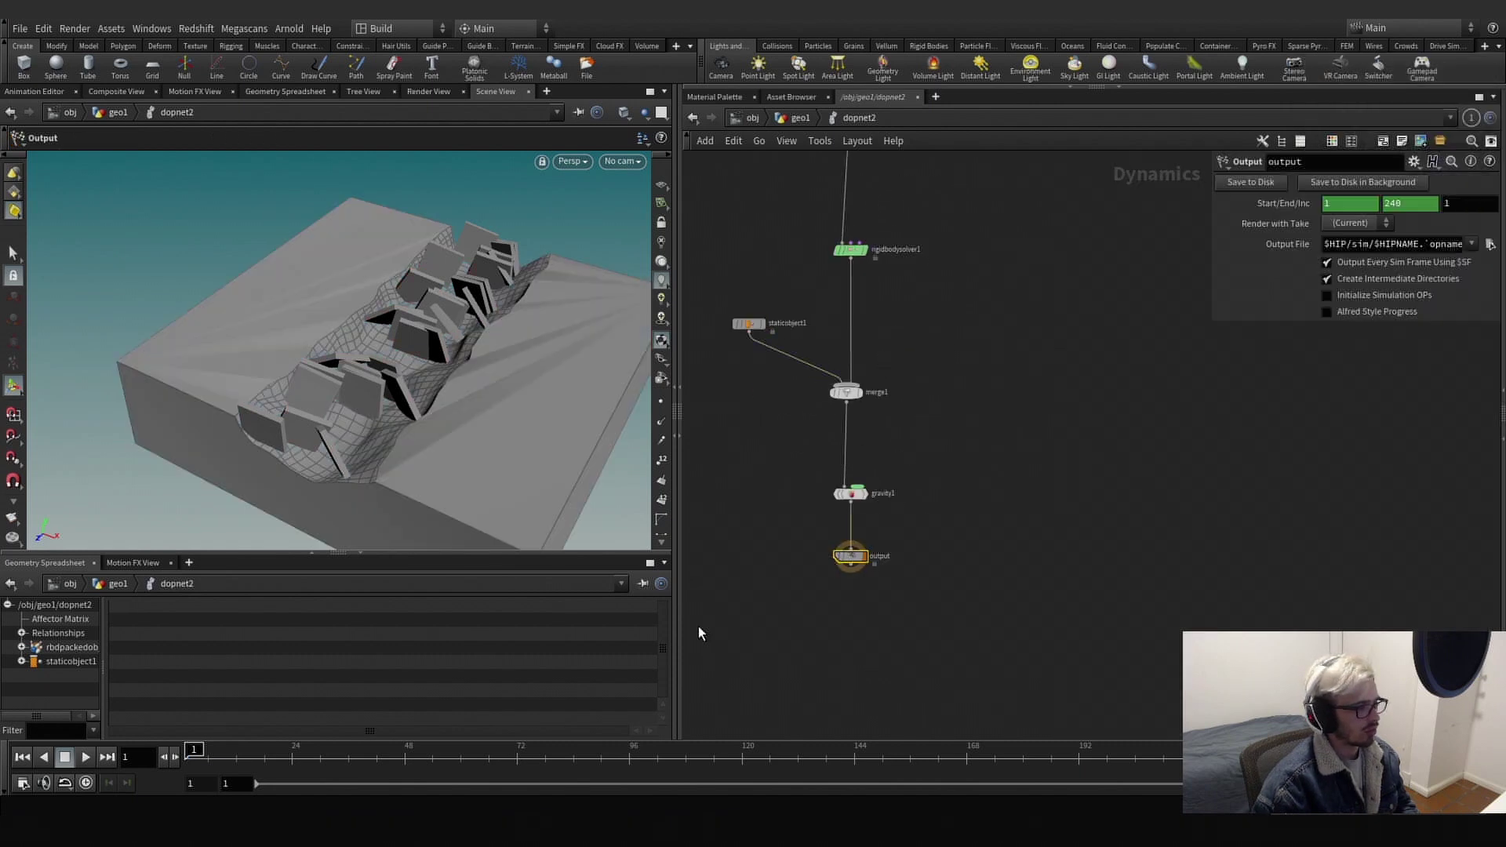
click(86, 756)
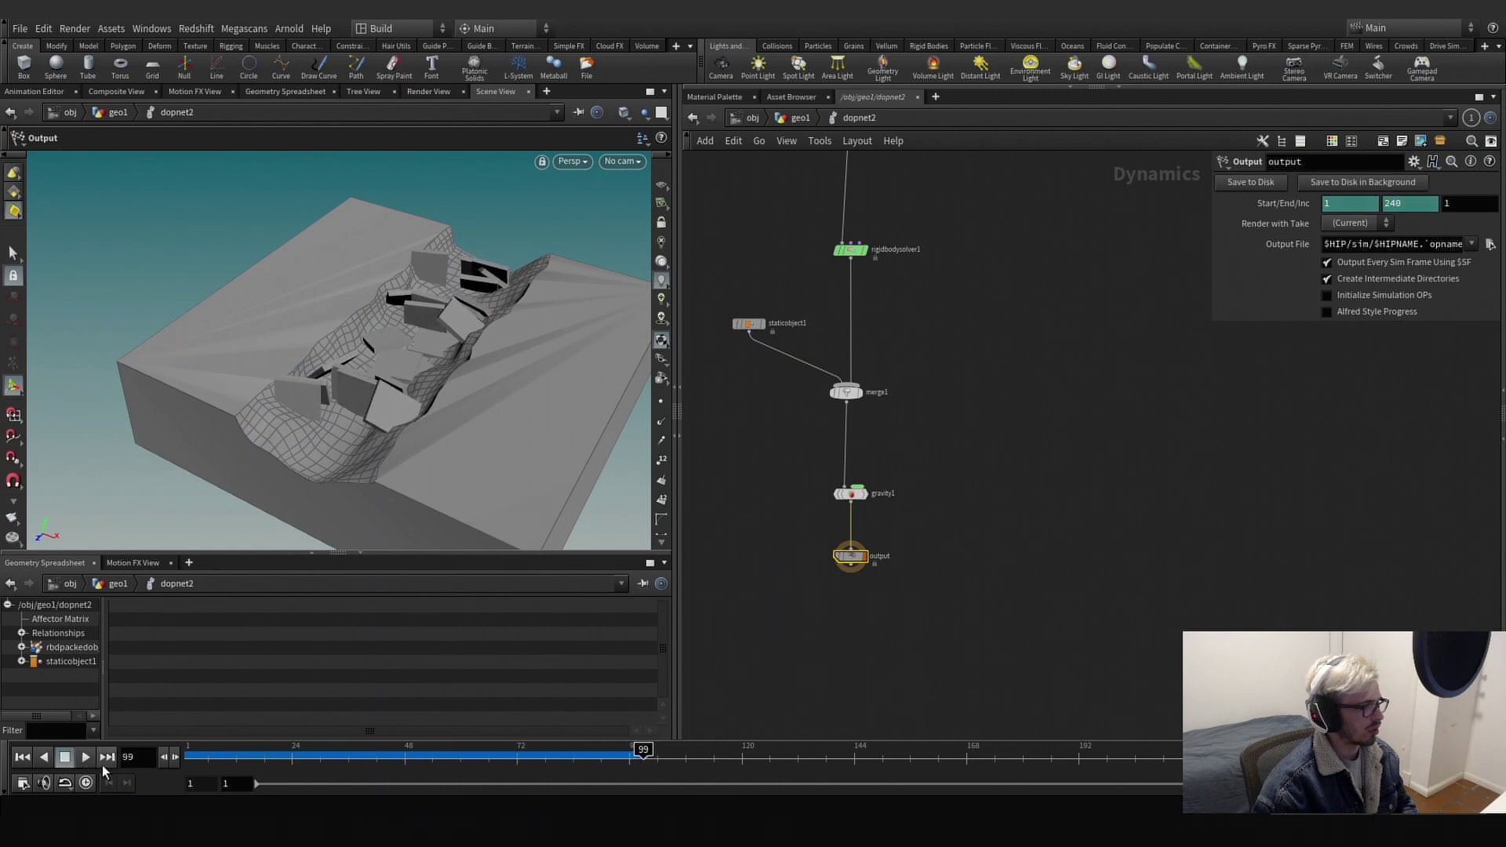
click(283, 755)
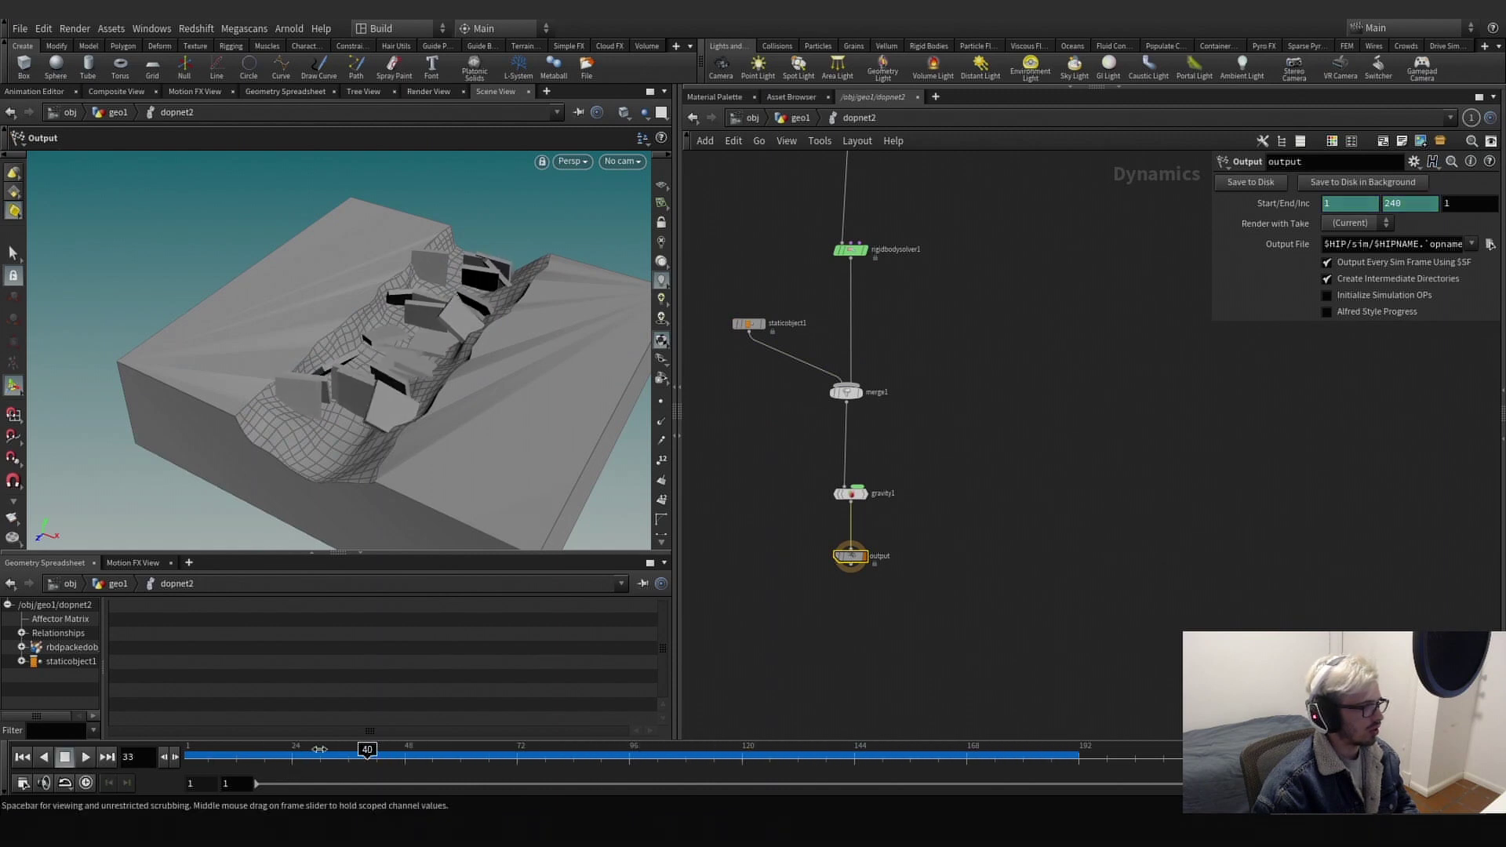
mouse_move(298, 755)
mouse_down()
mouse_move(208, 754)
mouse_move(335, 738)
mouse_move(186, 734)
mouse_up()
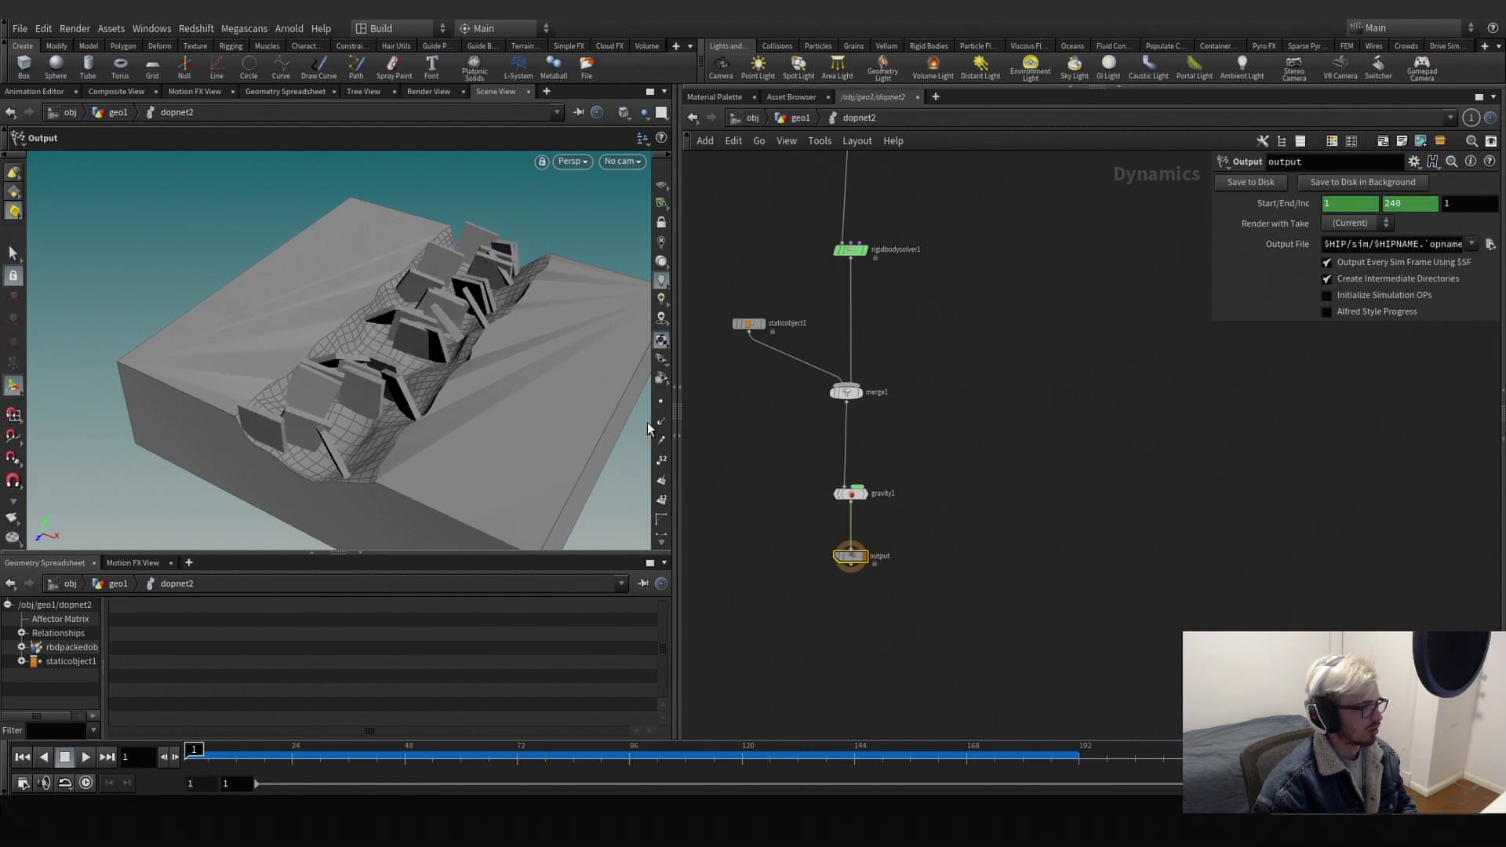
Set staticobject1's RBD collision detection to Use Surface Collisions and show its surface collision settings.
click(749, 324)
click(1129, 358)
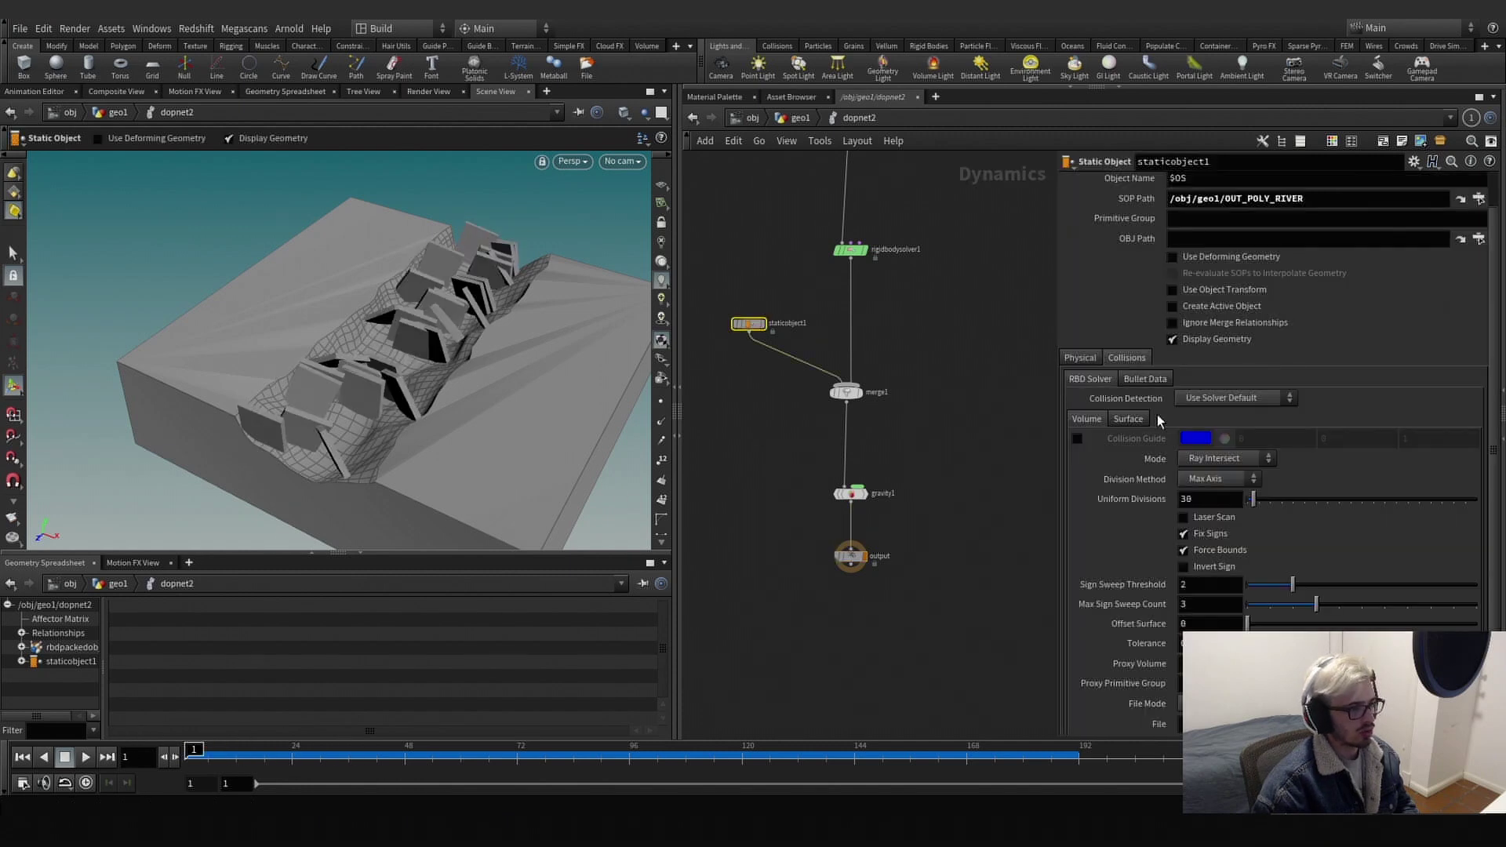
click(1220, 462)
click(1215, 431)
click(1227, 398)
click(1225, 429)
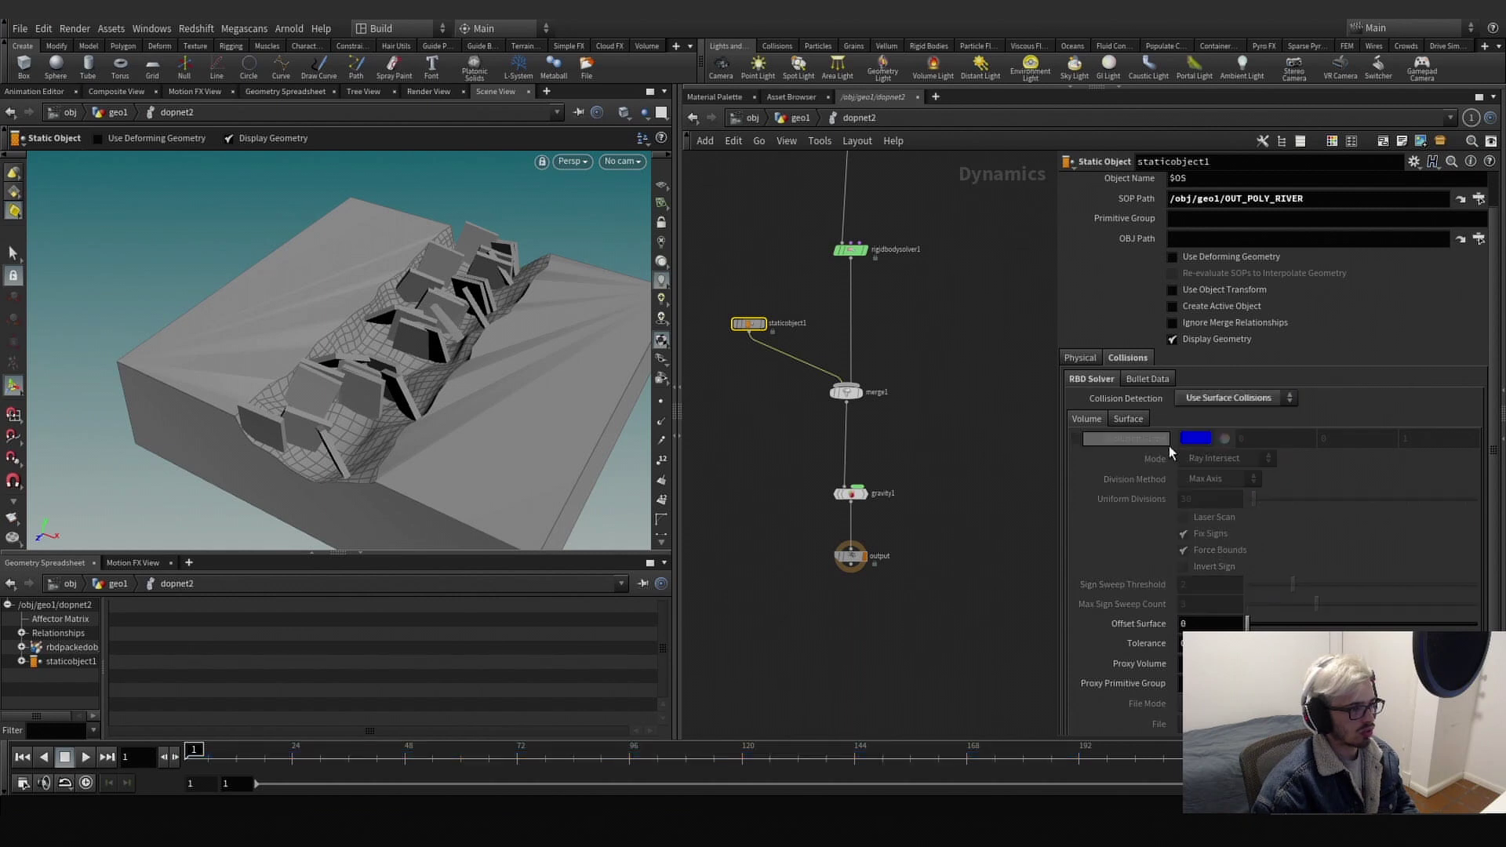
click(1134, 421)
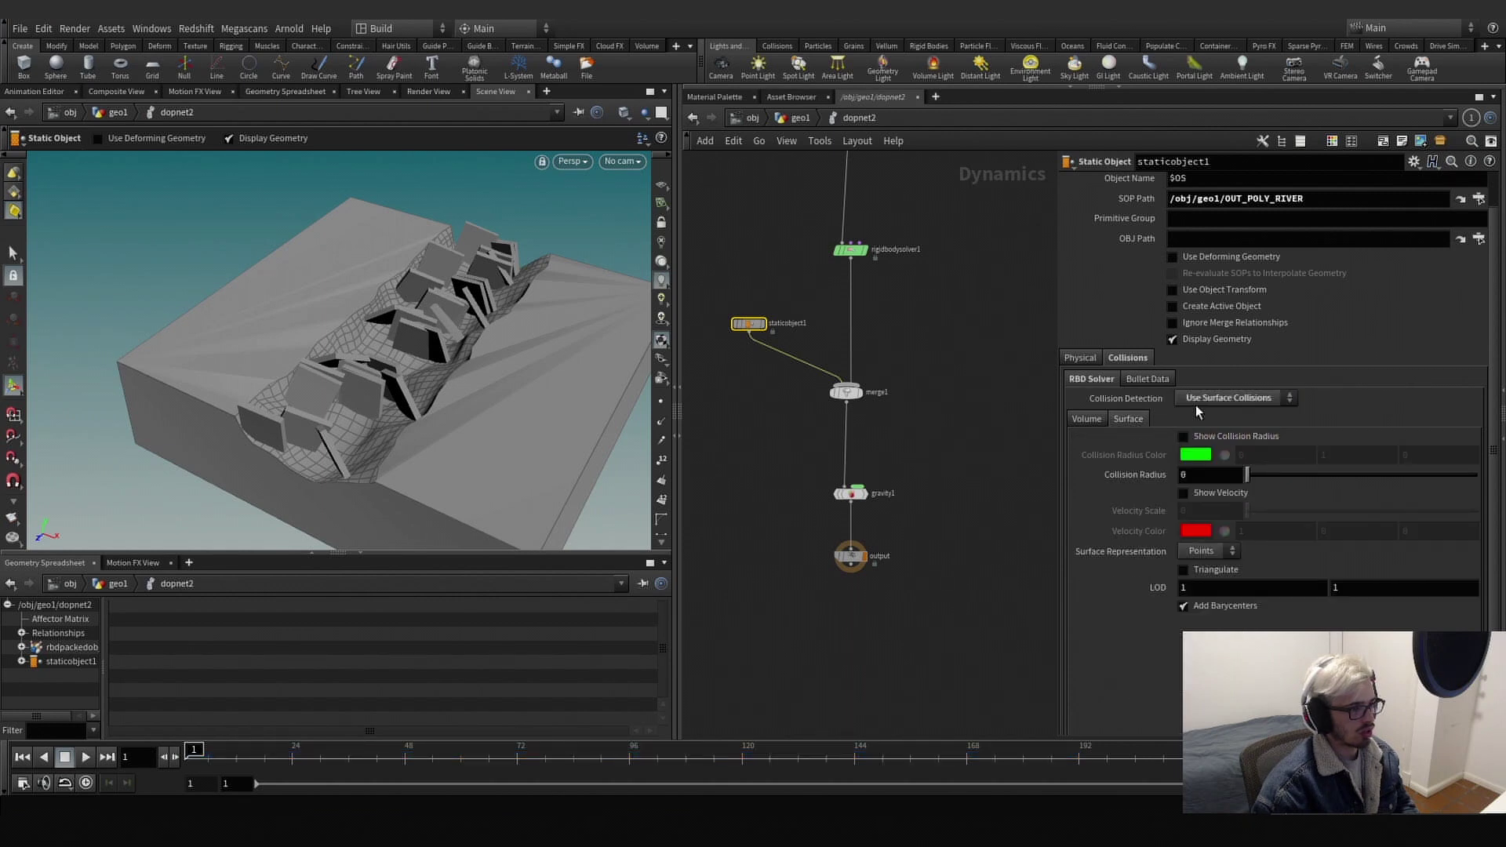
Set staticobject1's Bullet geometry representation to Concave.
click(1139, 380)
click(1197, 471)
click(1206, 506)
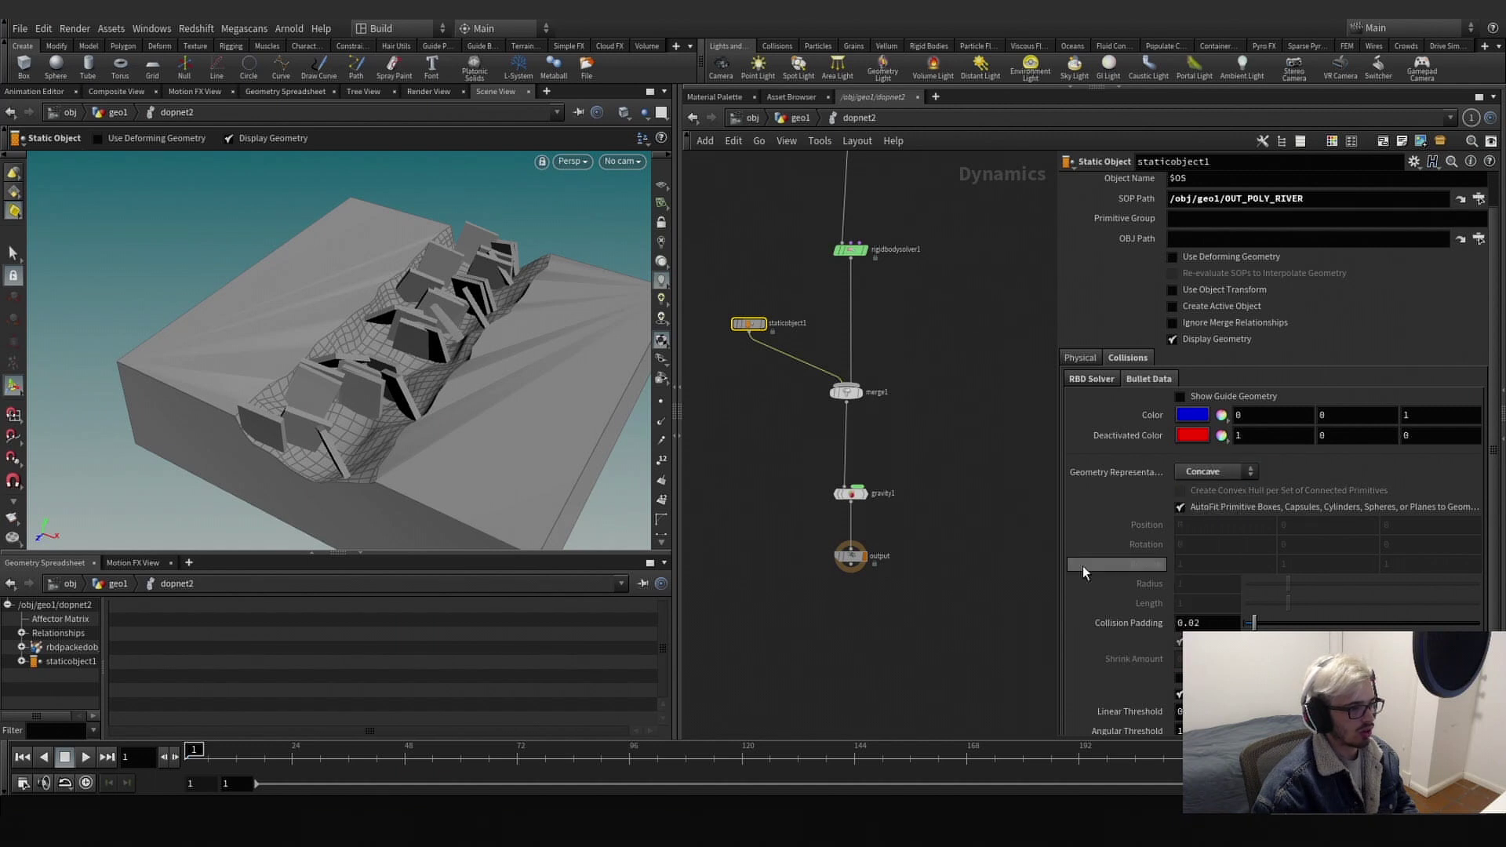
Check staticobject1's Bullet guide geometry with its display geometry hidden, and restore both display settings.
click(851, 556)
click(748, 323)
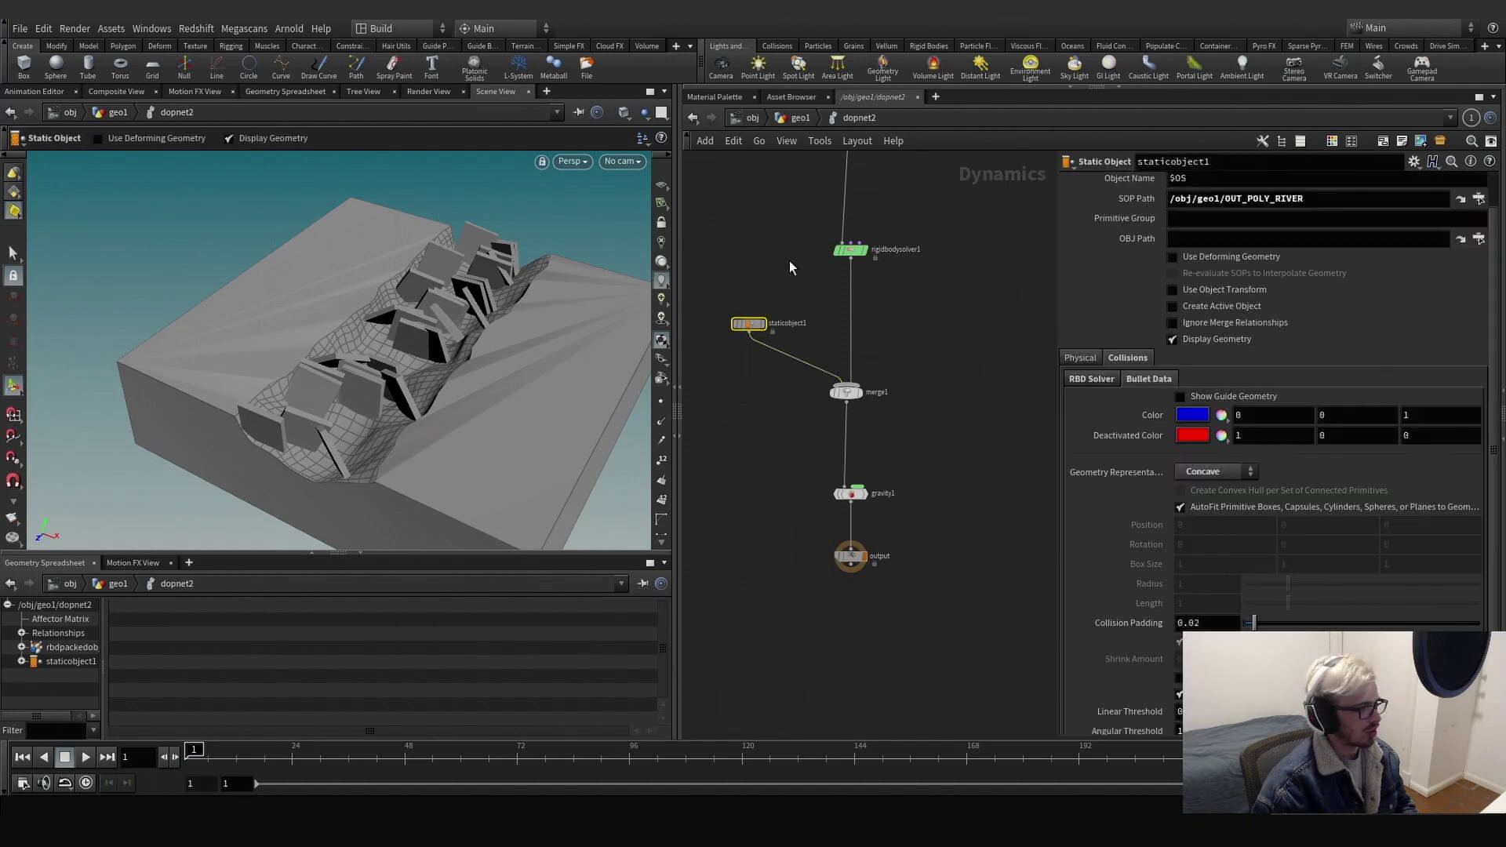
click(1181, 342)
click(1178, 396)
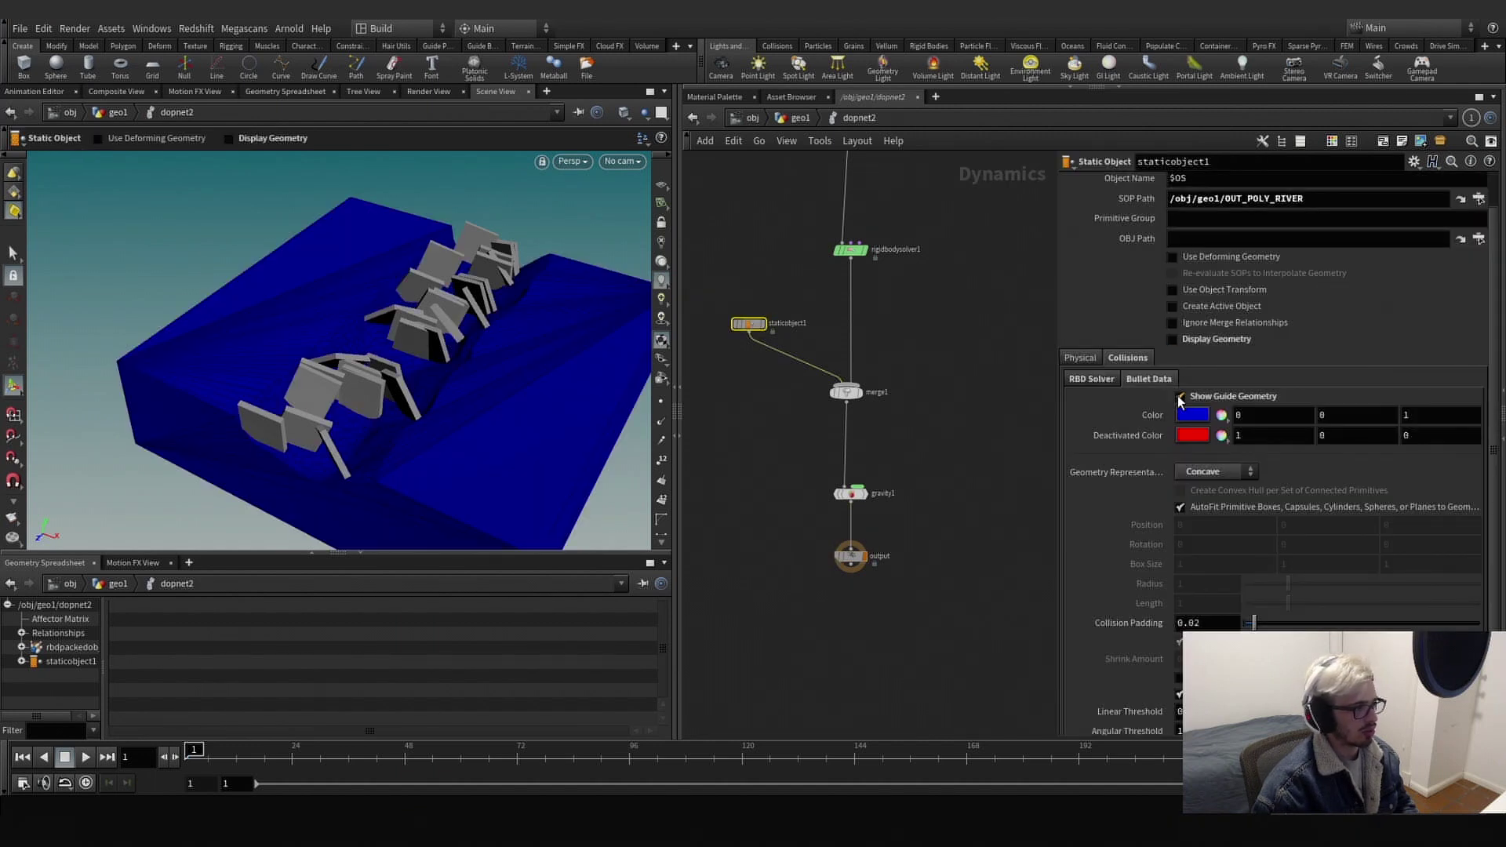
click(1180, 396)
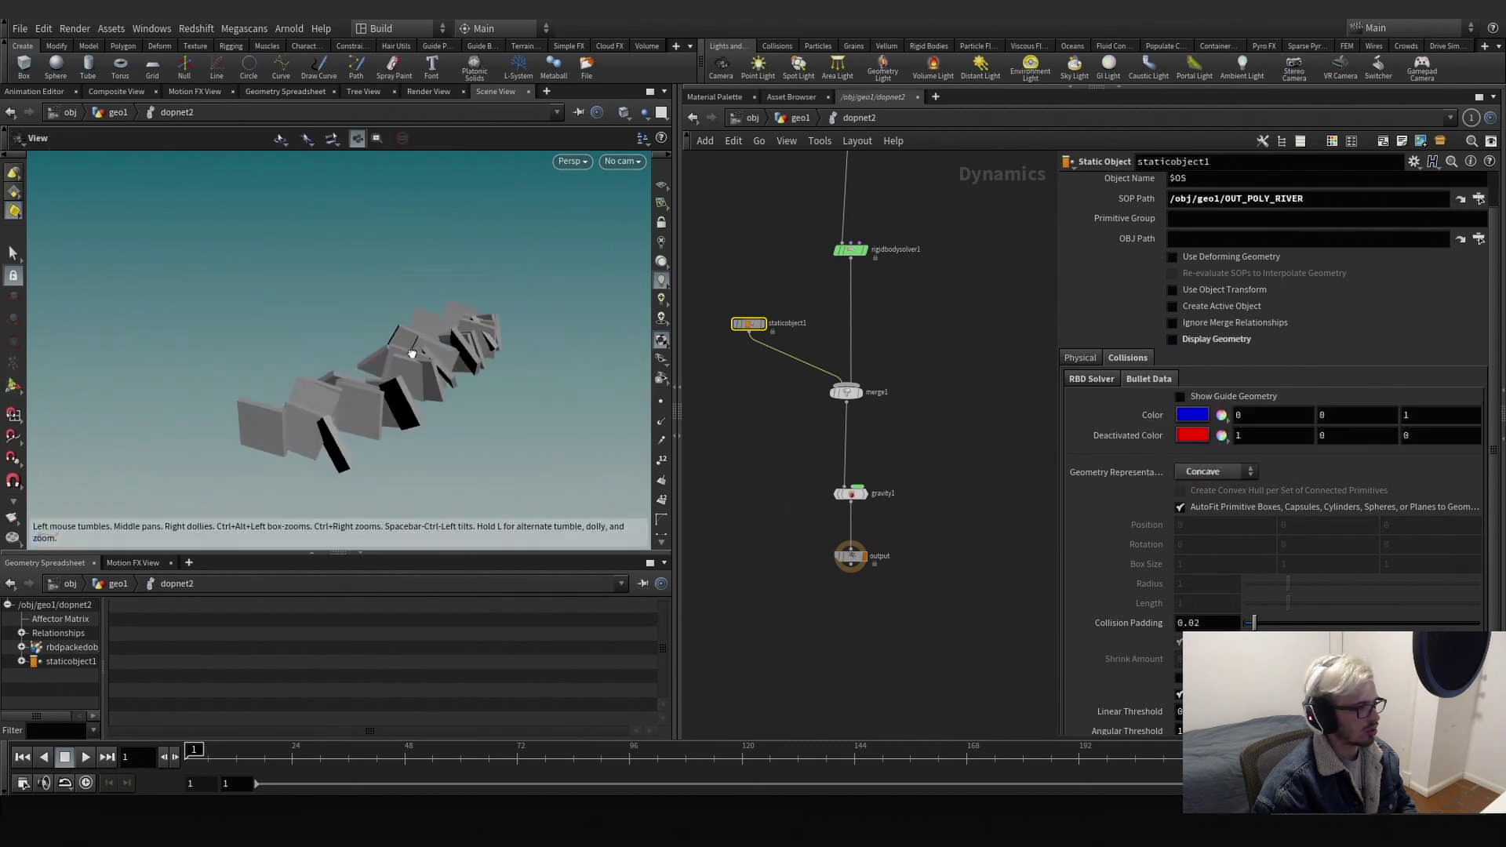
click(1172, 339)
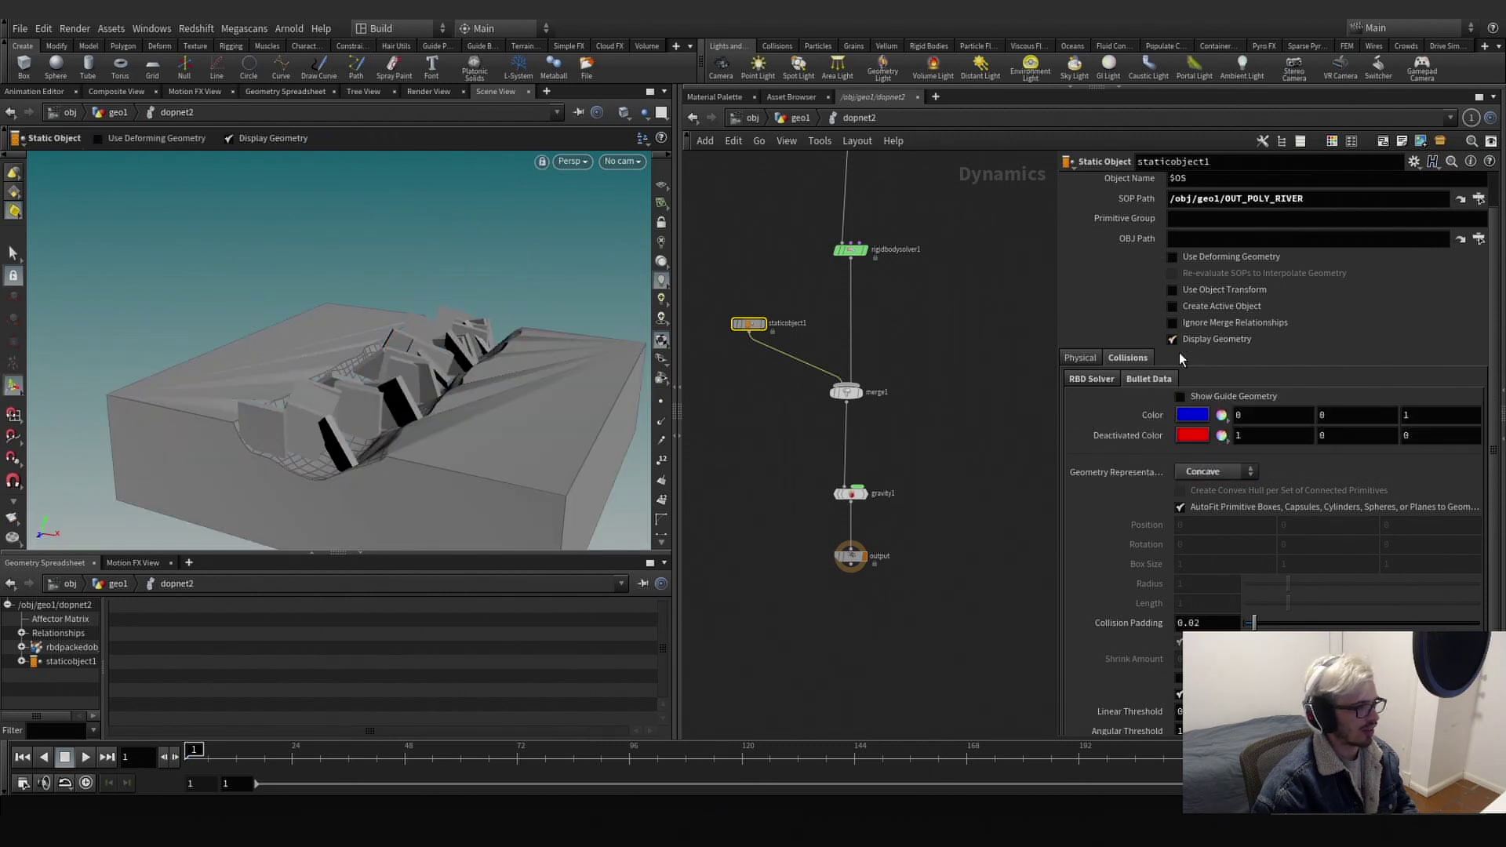
Replay the simulation to check the planks against the riverbed, and return to the first frame.
click(86, 758)
click(85, 760)
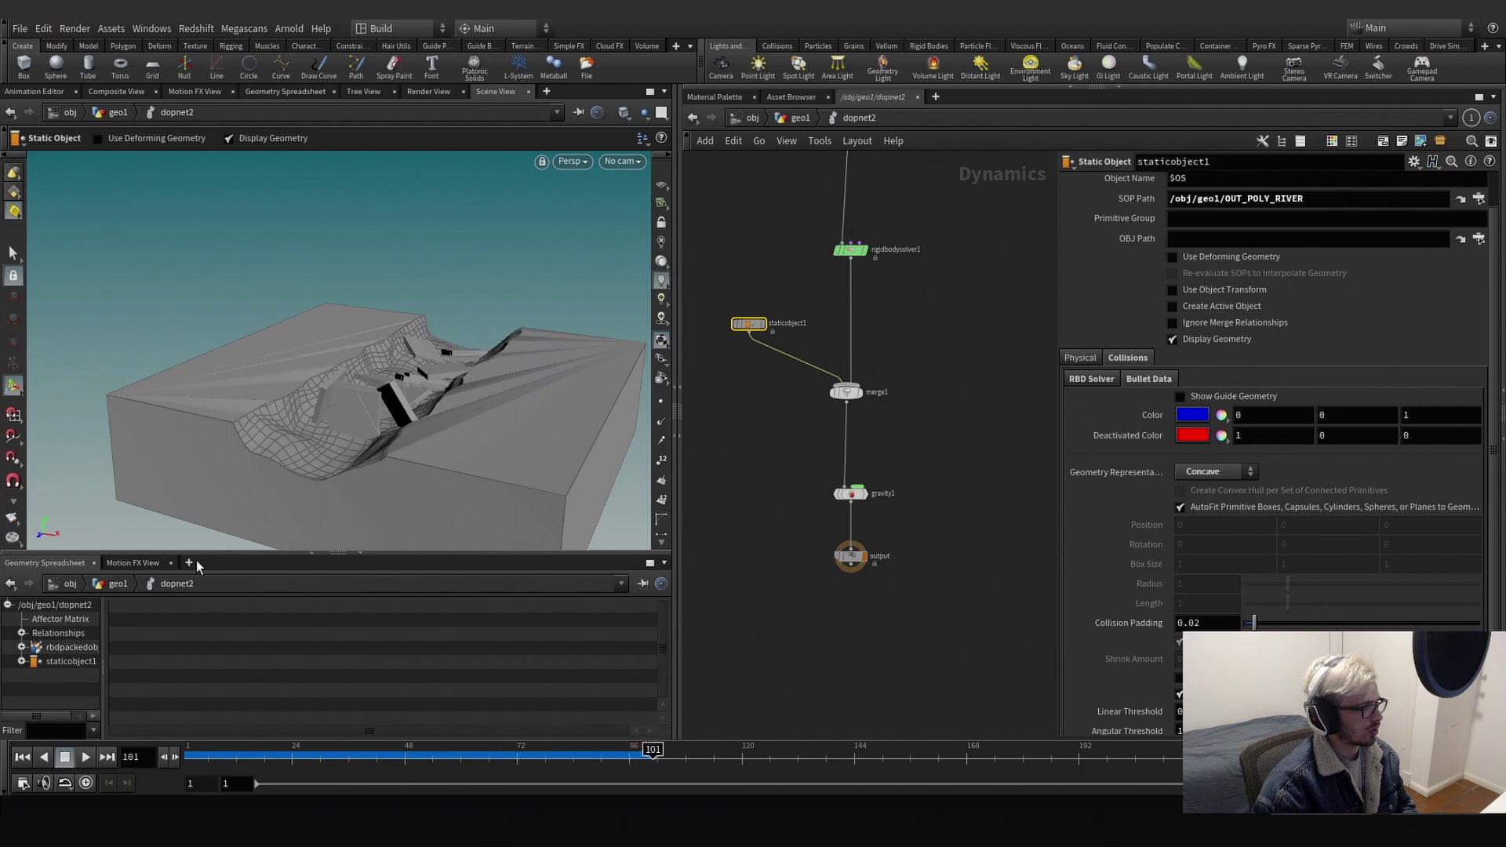
mouse_move(274, 461)
alt+mouse_down()
mouse_move(303, 400)
mouse_move(277, 485)
alt+mouse_up()
alt+drag(352, 374, 370, 313)
key(ctrl+Up)
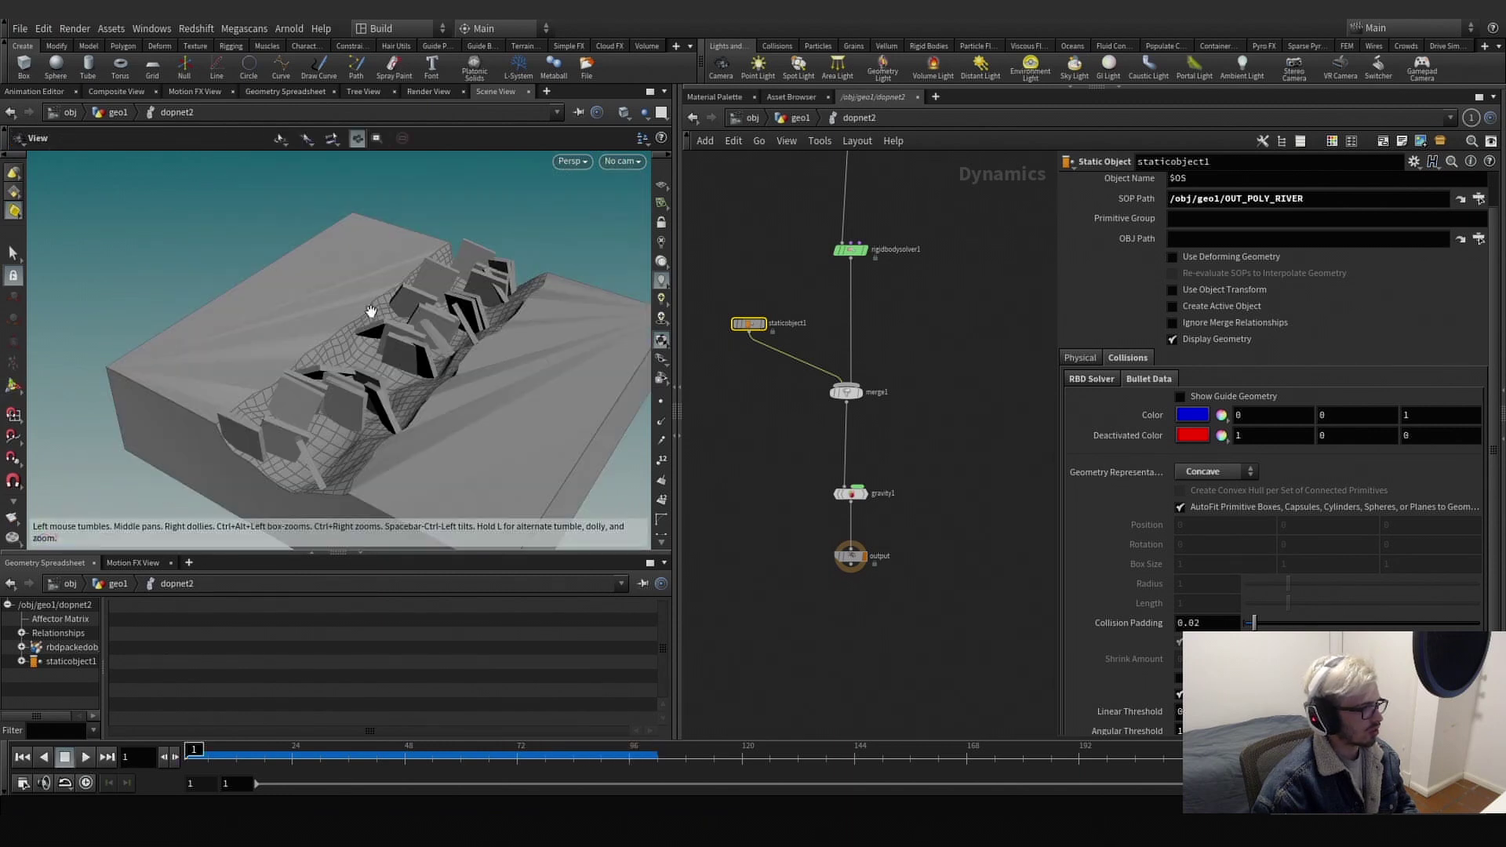
Go back up to geo1 and insert a Peak node between normal1 and scatter1.
click(800, 119)
middle_drag(976, 488, 897, 557)
scroll(891, 466, down, 1)
scroll(899, 395, down, 1)
middle_drag(899, 396, 888, 547)
scroll(887, 548, down, 1)
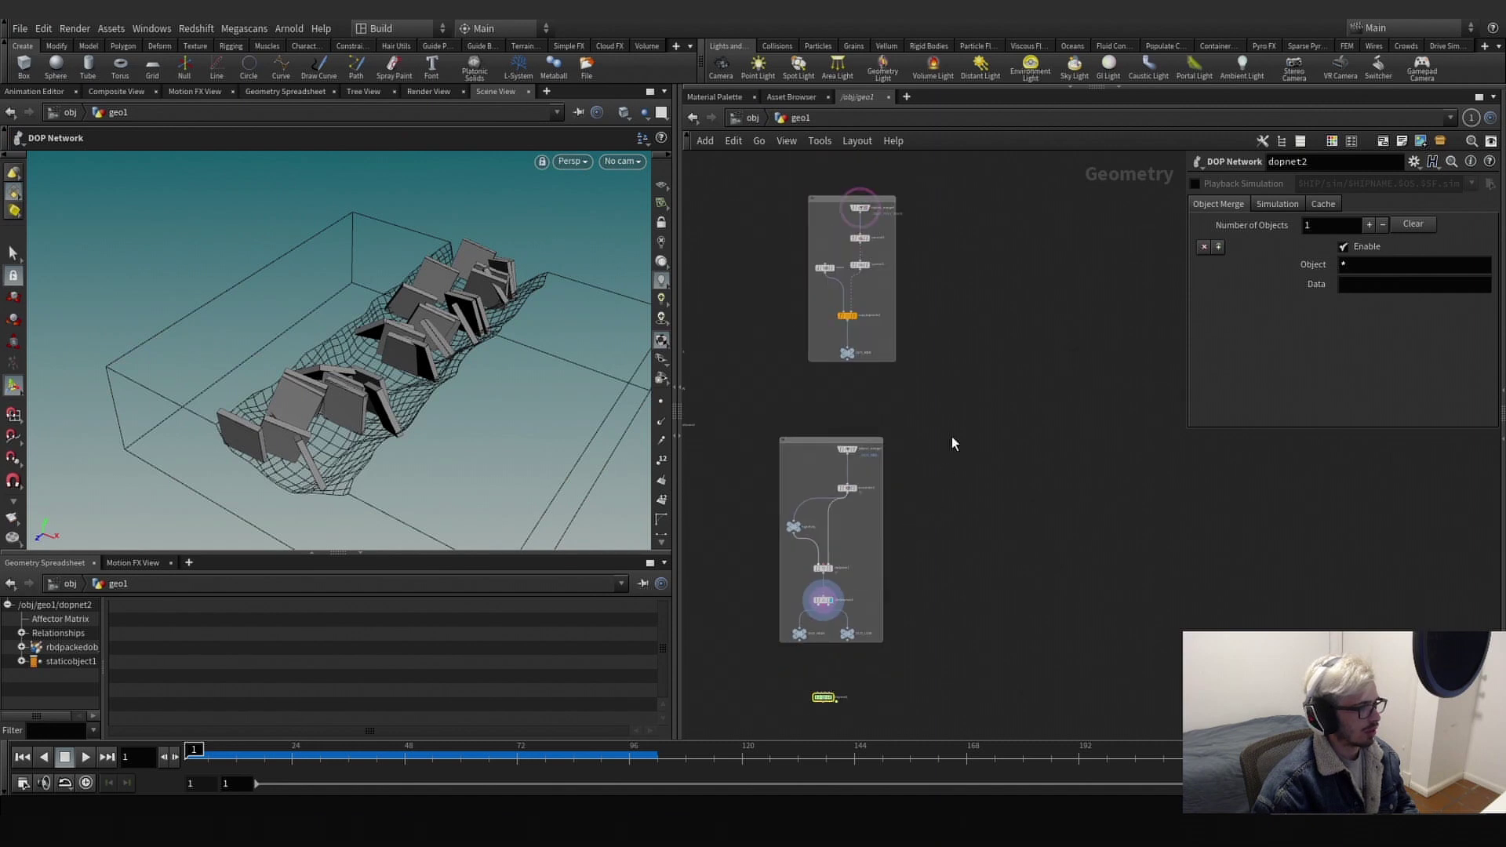
middle_drag(863, 288, 837, 497)
scroll(836, 497, up, 4)
drag(819, 416, 818, 414)
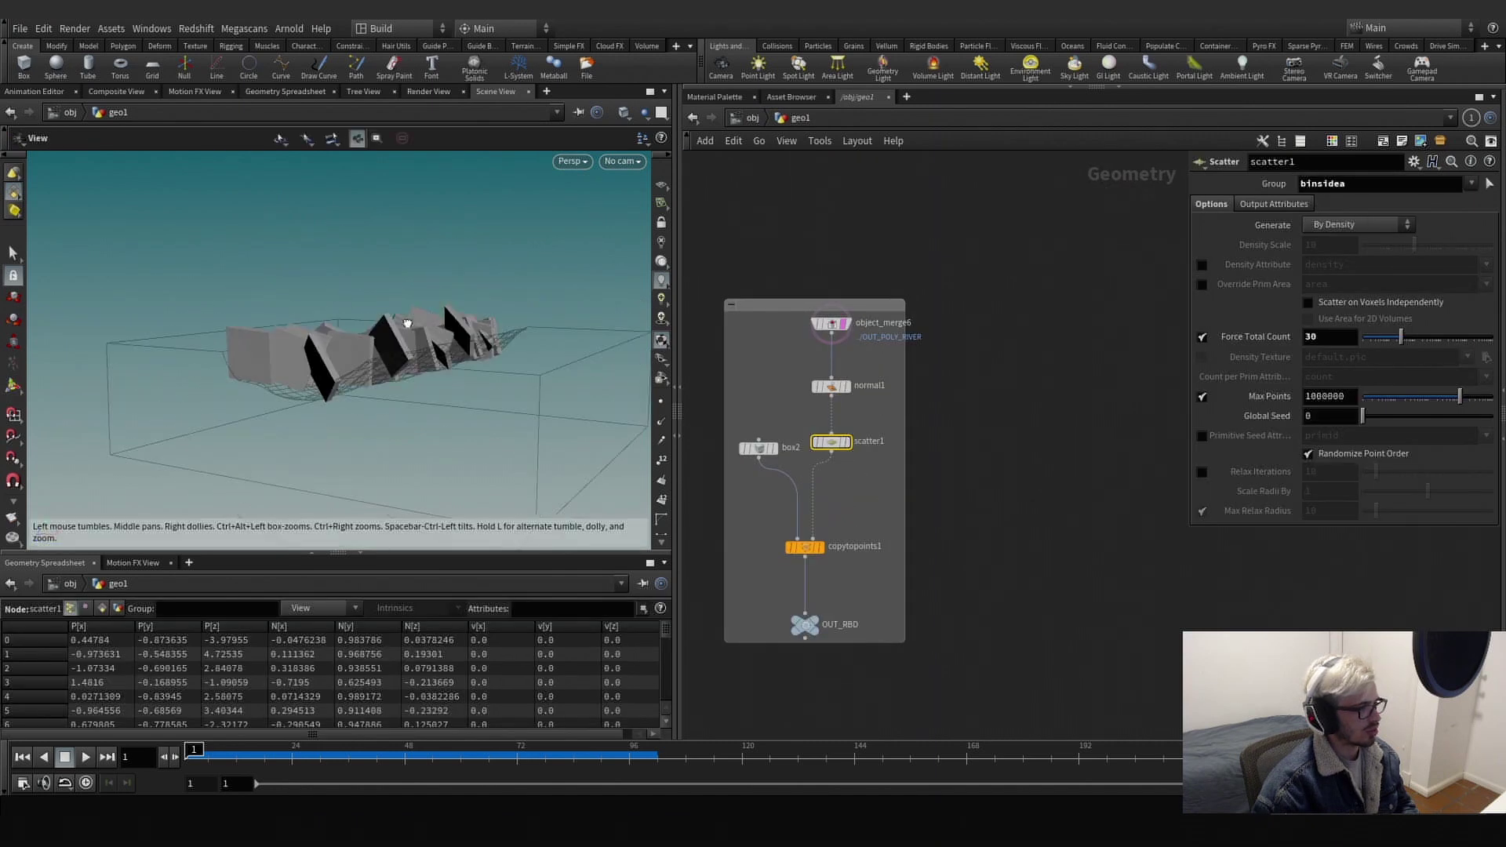
scroll(887, 521, up, 3)
key(Tab)
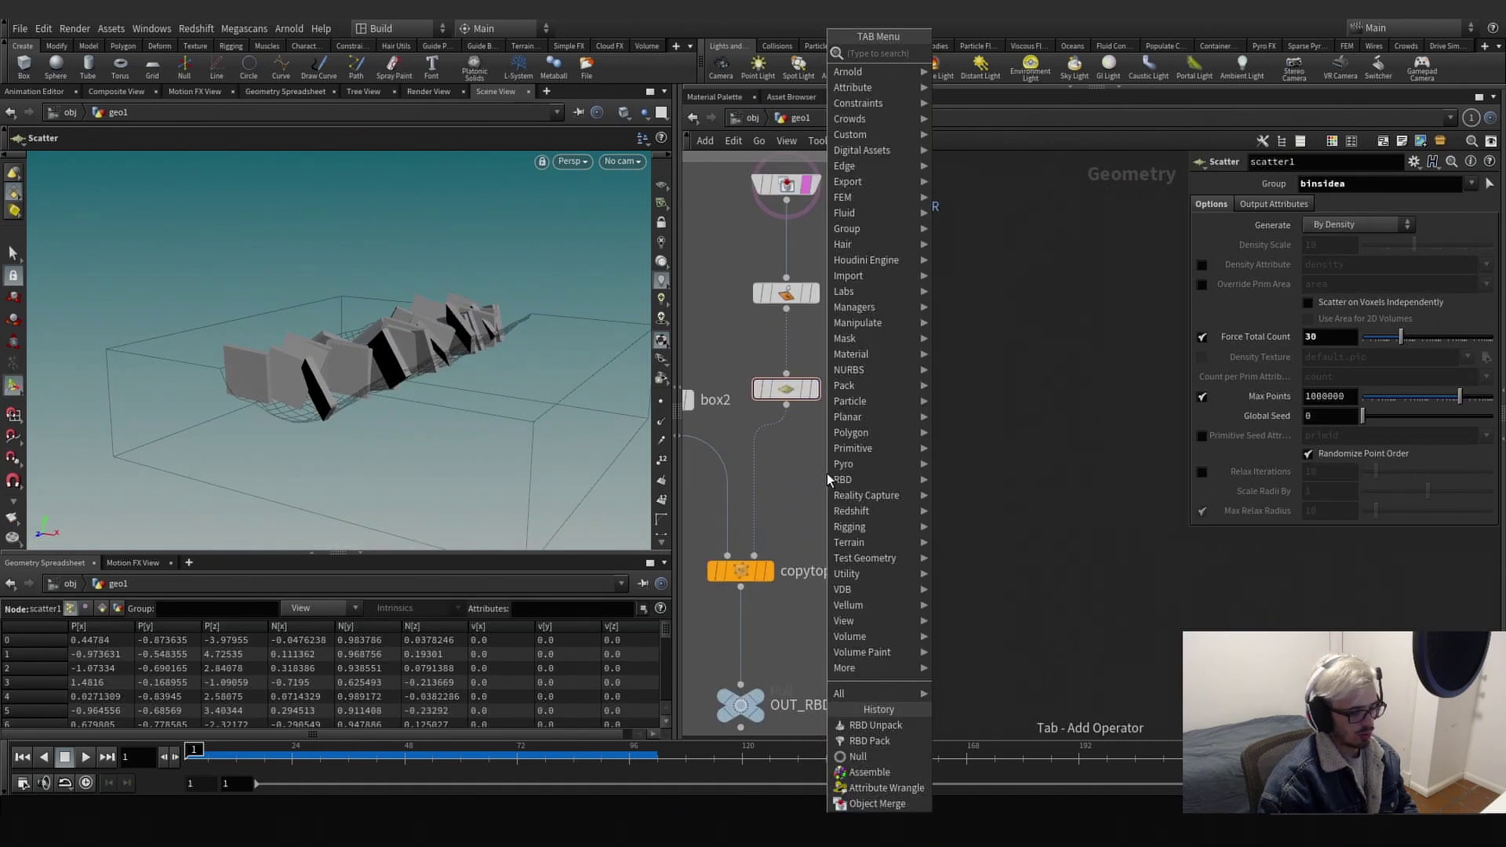
text(pea)
key(Return)
click(827, 473)
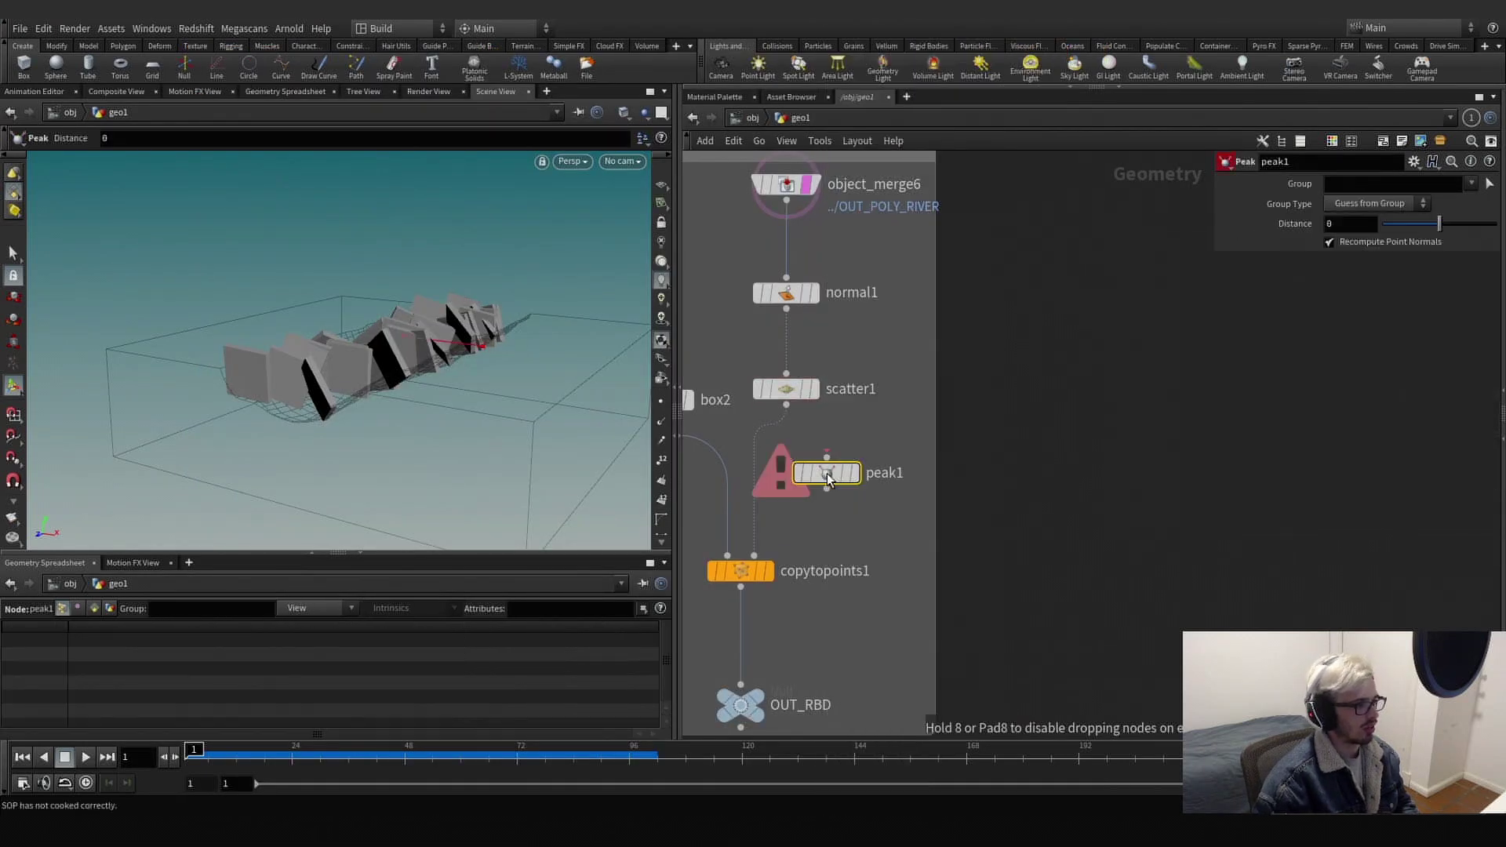
scroll(826, 473, up, 1)
drag(827, 473, 779, 322)
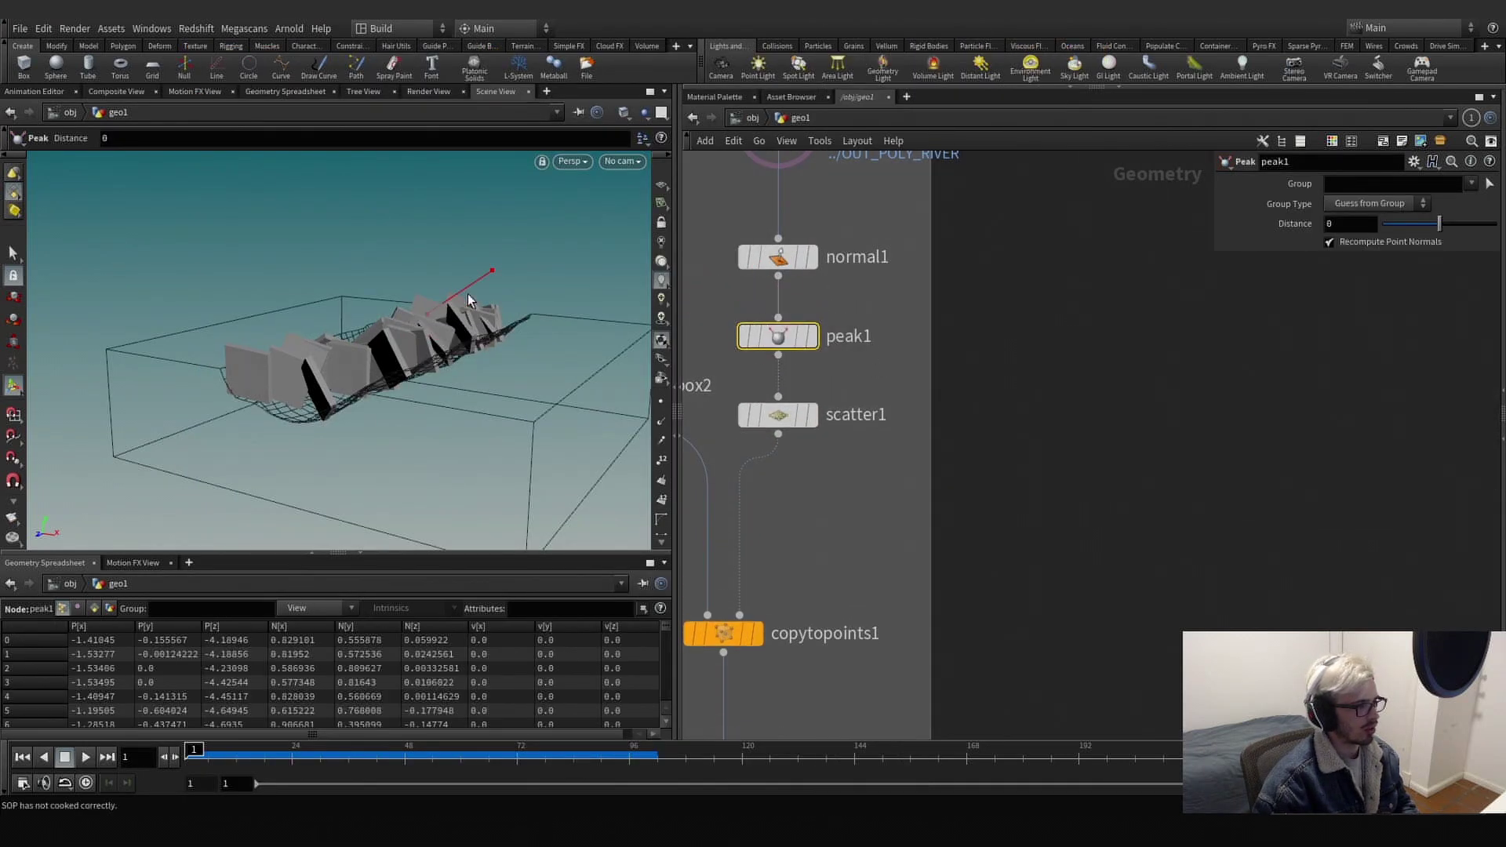
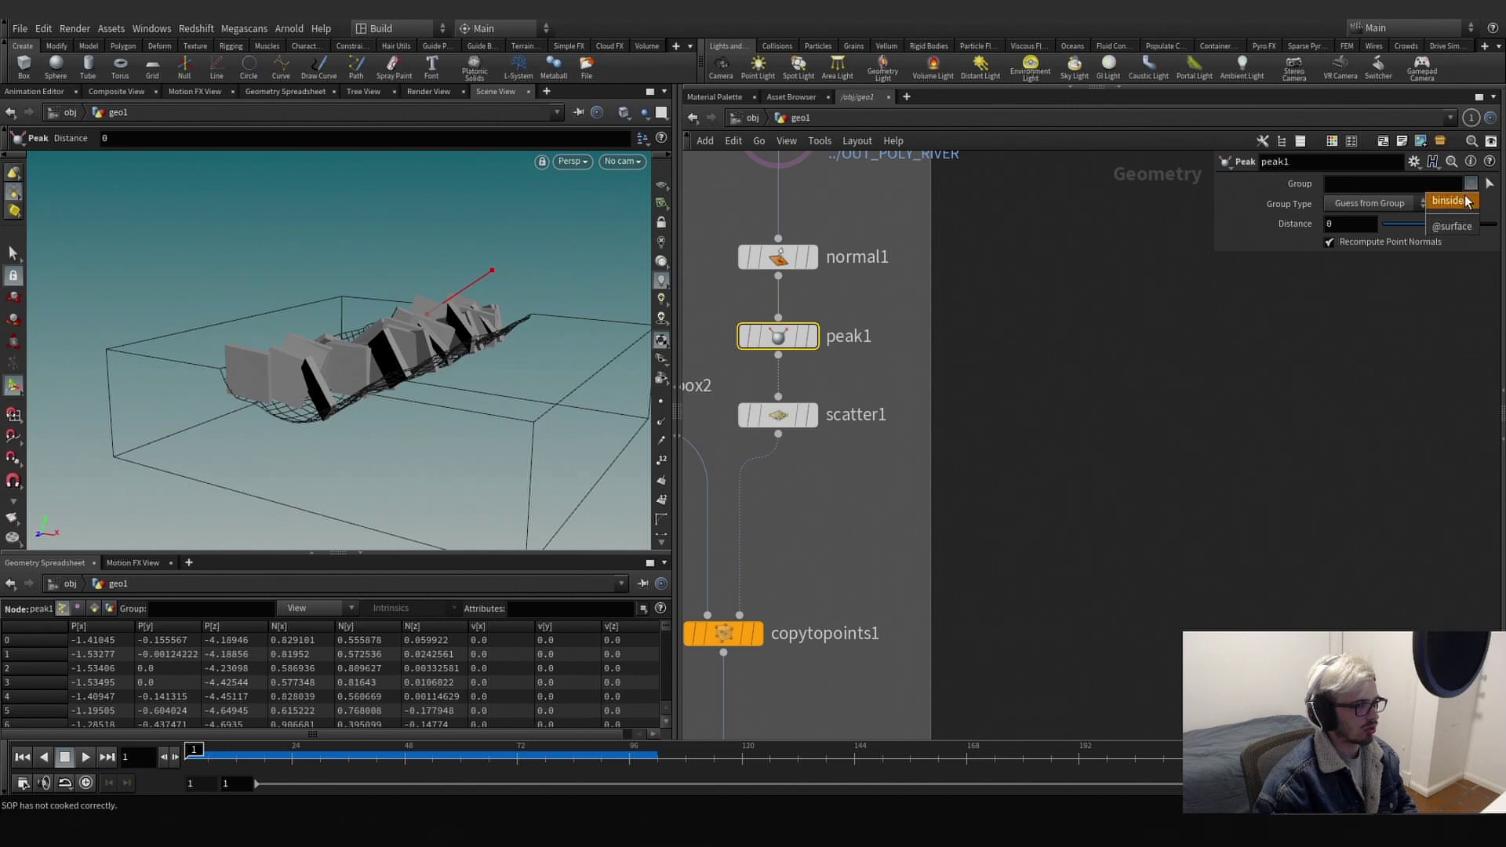
Limit peak1 to the binsidea group and raise its distance to about 0.22.
click(1466, 201)
drag(491, 264, 373, 345)
key(Escape)
Go inside dopnet2, replay the simulation and examine the planks in the riverbed from several angles.
scroll(814, 677, down, 3)
middle_drag(814, 676, 872, 351)
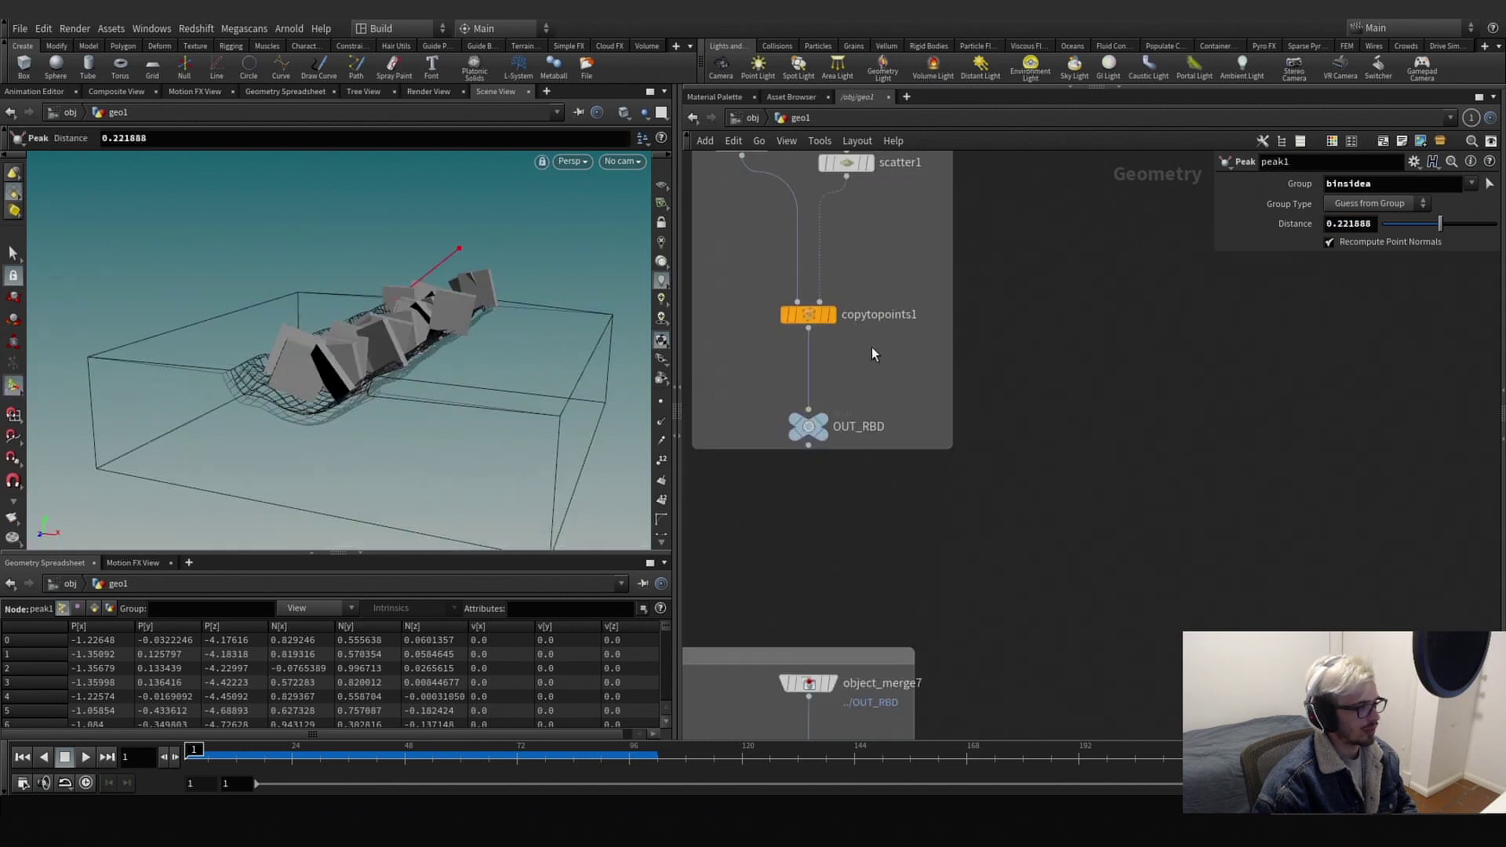
middle_drag(937, 644, 935, 427)
scroll(987, 382, down, 4)
scroll(934, 426, up, 5)
middle_drag(867, 581, 834, 311)
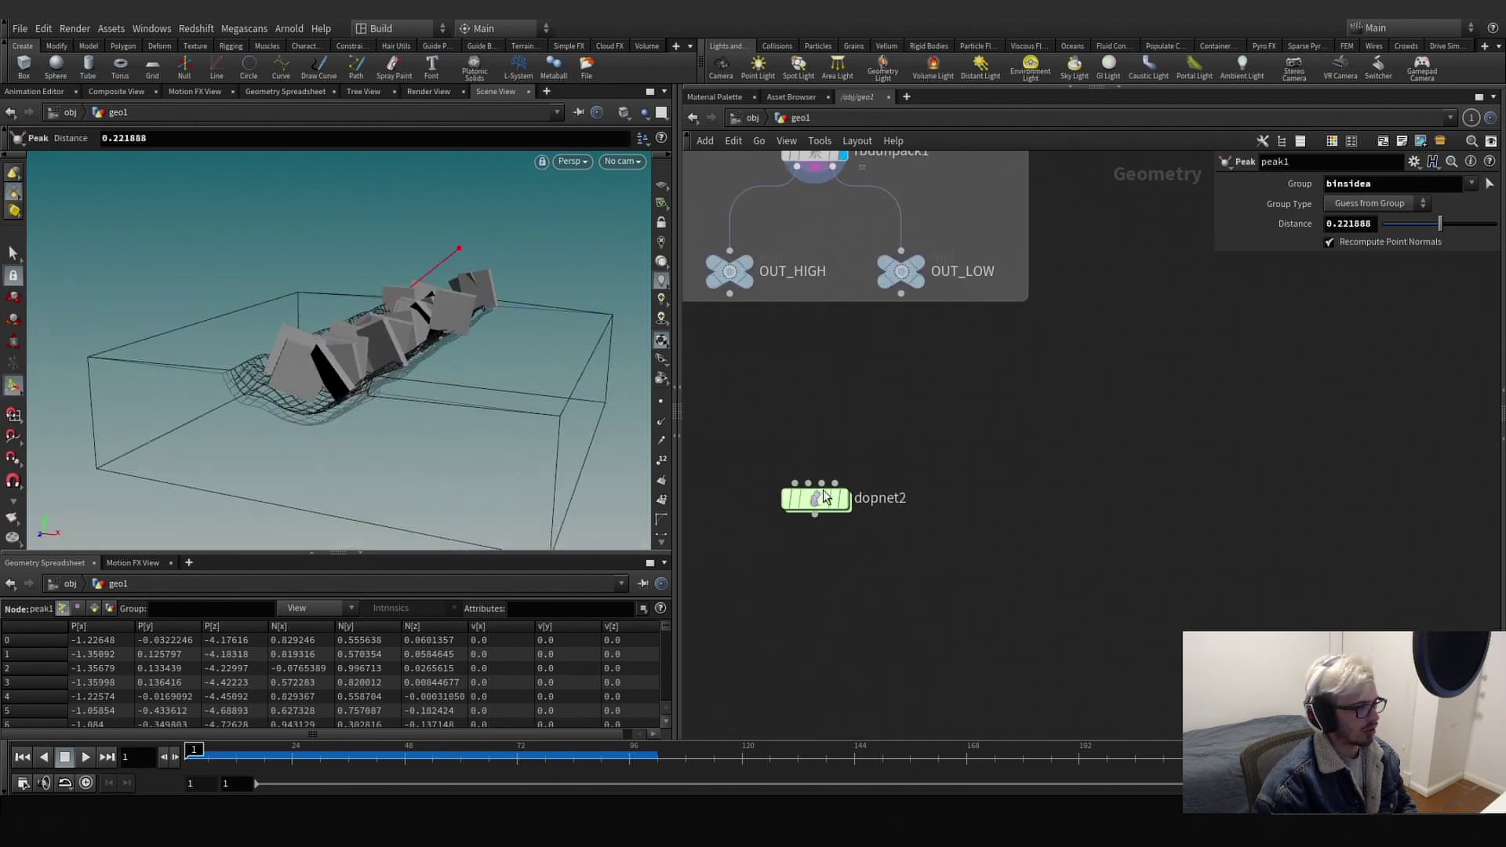
double_click(821, 493)
click(92, 757)
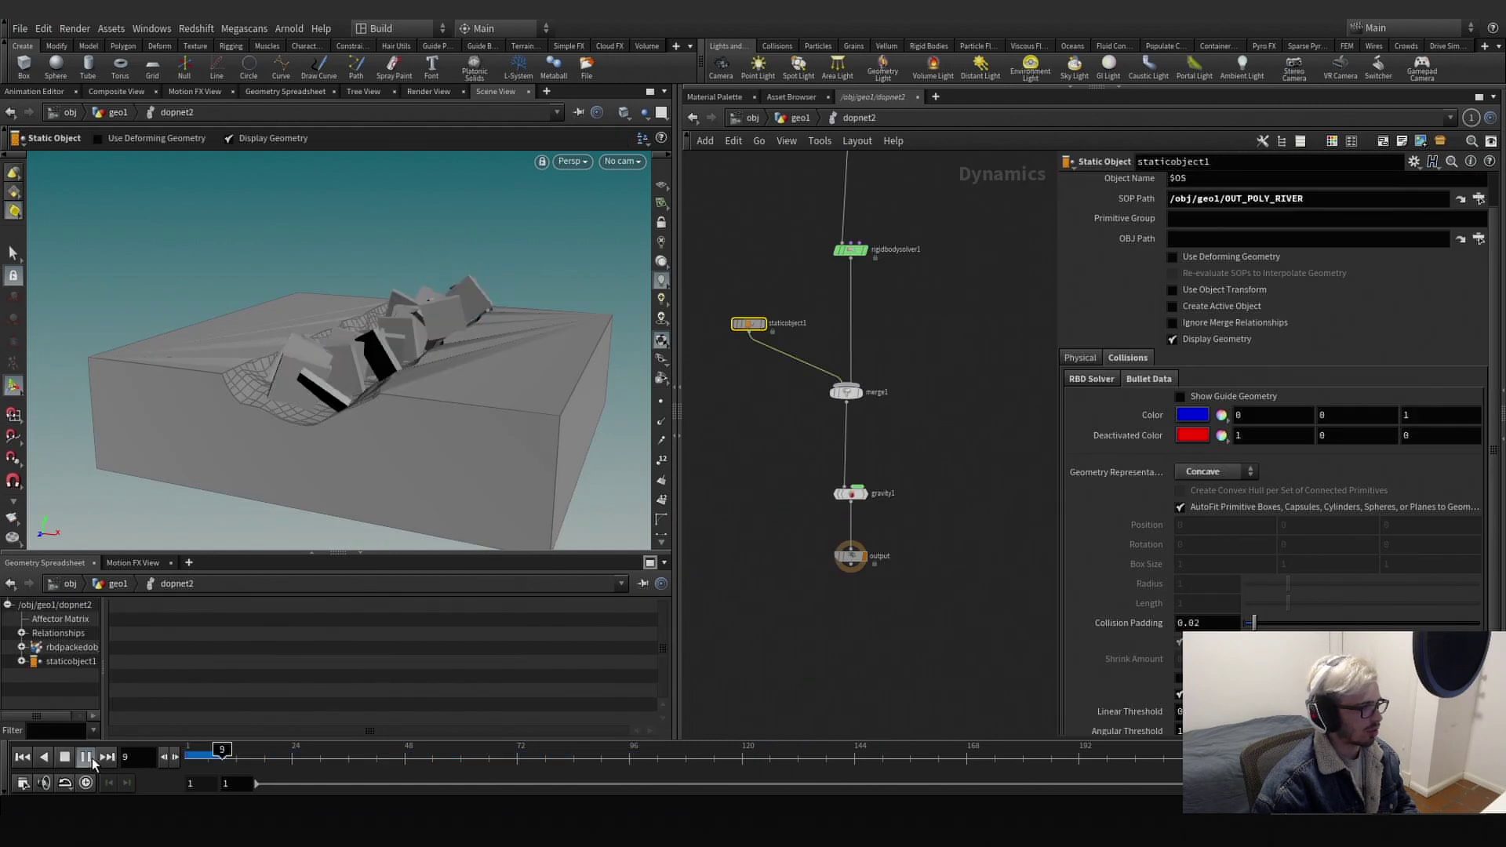
click(91, 758)
alt+drag(549, 383, 111, 333)
alt+drag(414, 330, 588, 511)
Return to geo1 at the first frame and narrow box2's X size to about 0.39, undoing the excess resize.
click(800, 118)
key(ctrl+Up)
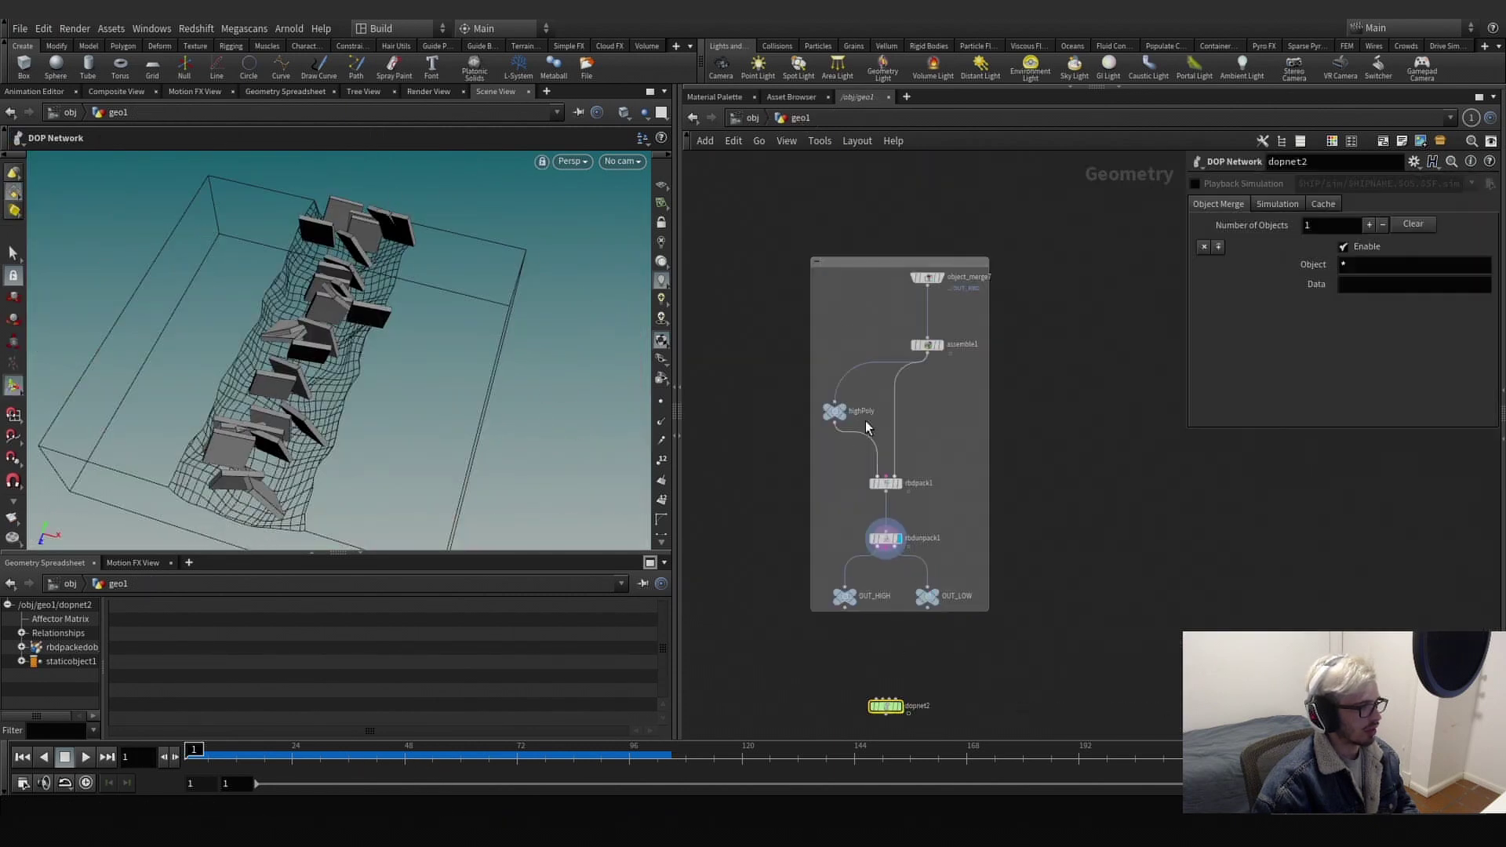
scroll(933, 457, down, 2)
middle_drag(910, 188, 897, 392)
scroll(893, 358, up, 3)
click(892, 299)
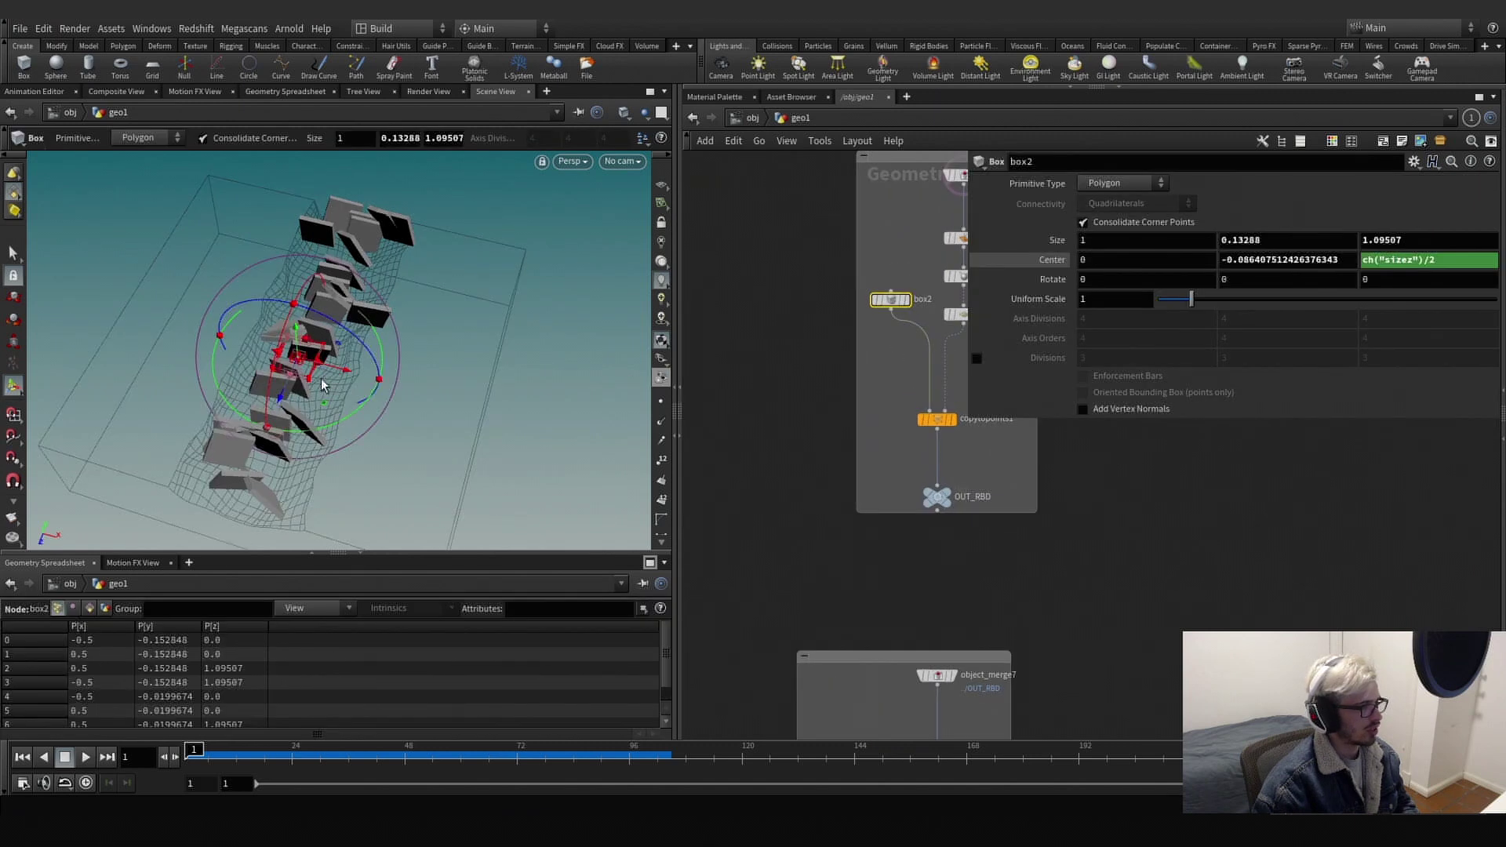
drag(322, 385, 296, 280)
key(ctrl+z)
Go inside dopnet2 and replay the simulation to check how the narrower planks settle in the riverbed.
scroll(807, 530, down, 3)
middle_drag(807, 530, 758, 357)
middle_drag(952, 643, 932, 338)
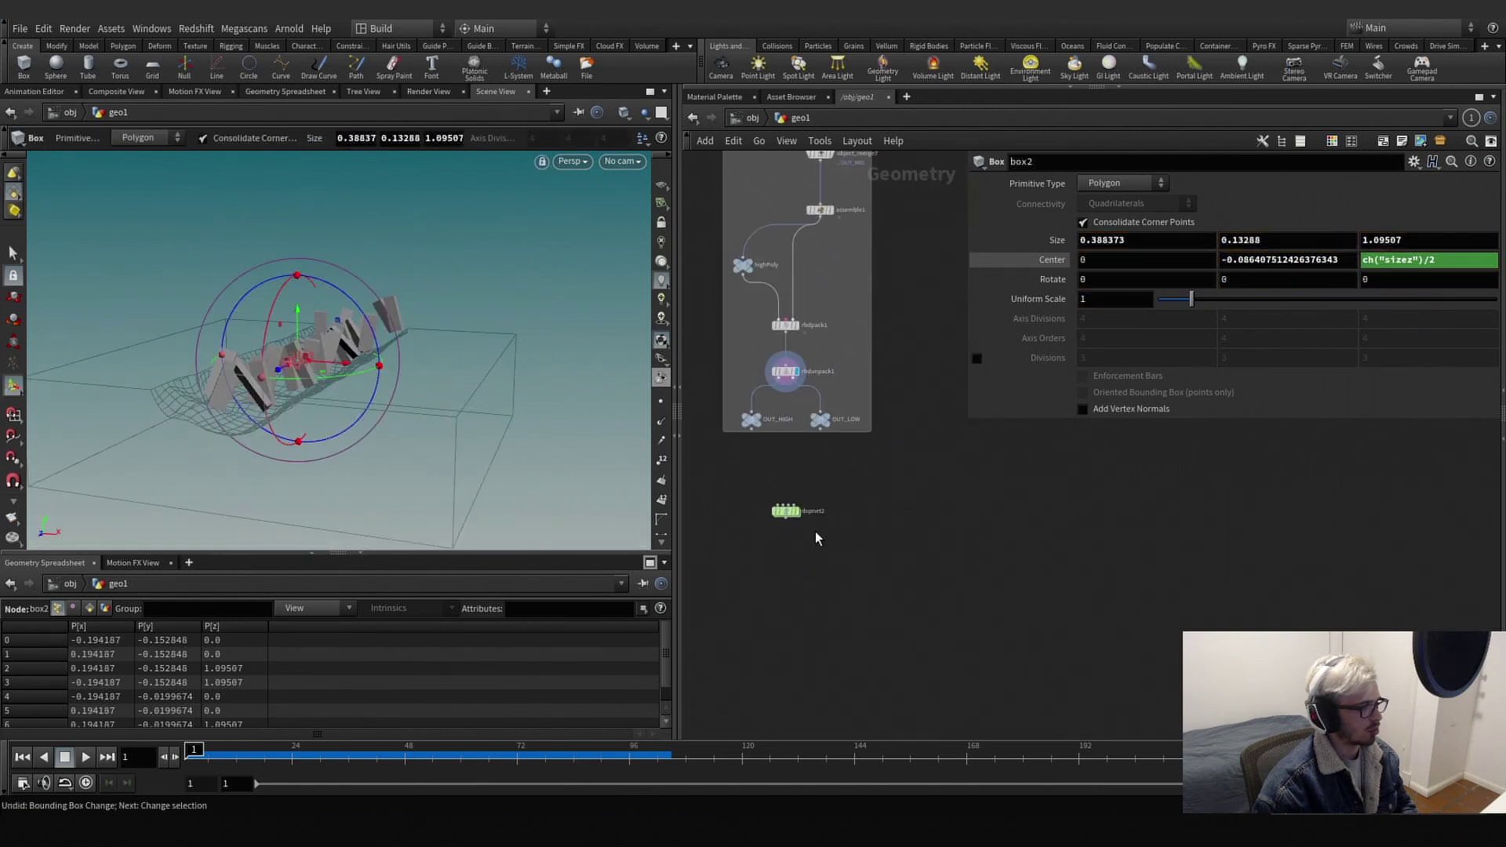
double_click(781, 512)
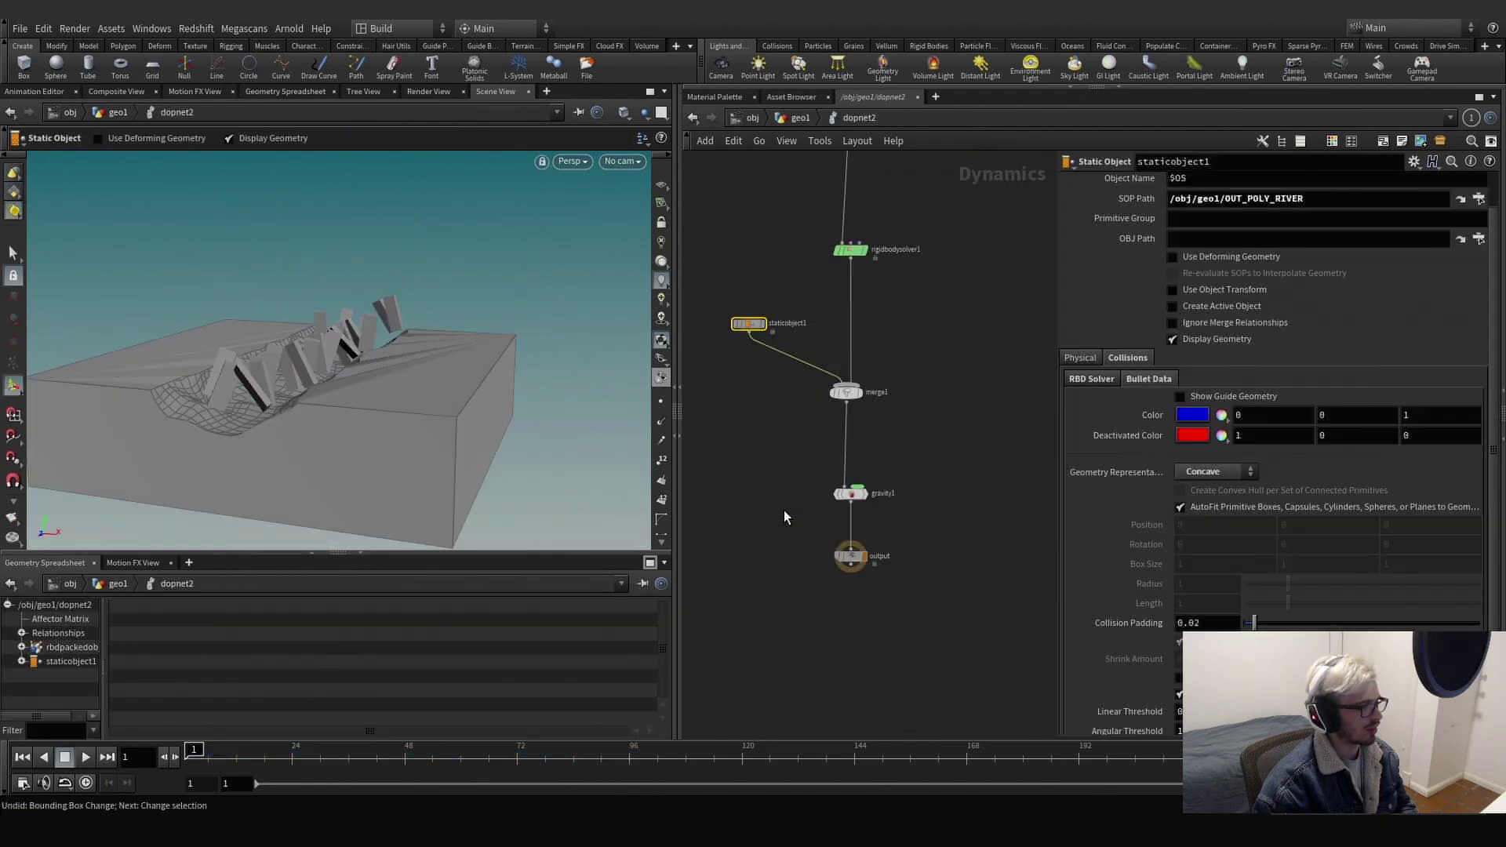
click(81, 759)
scroll(935, 546, down, 2)
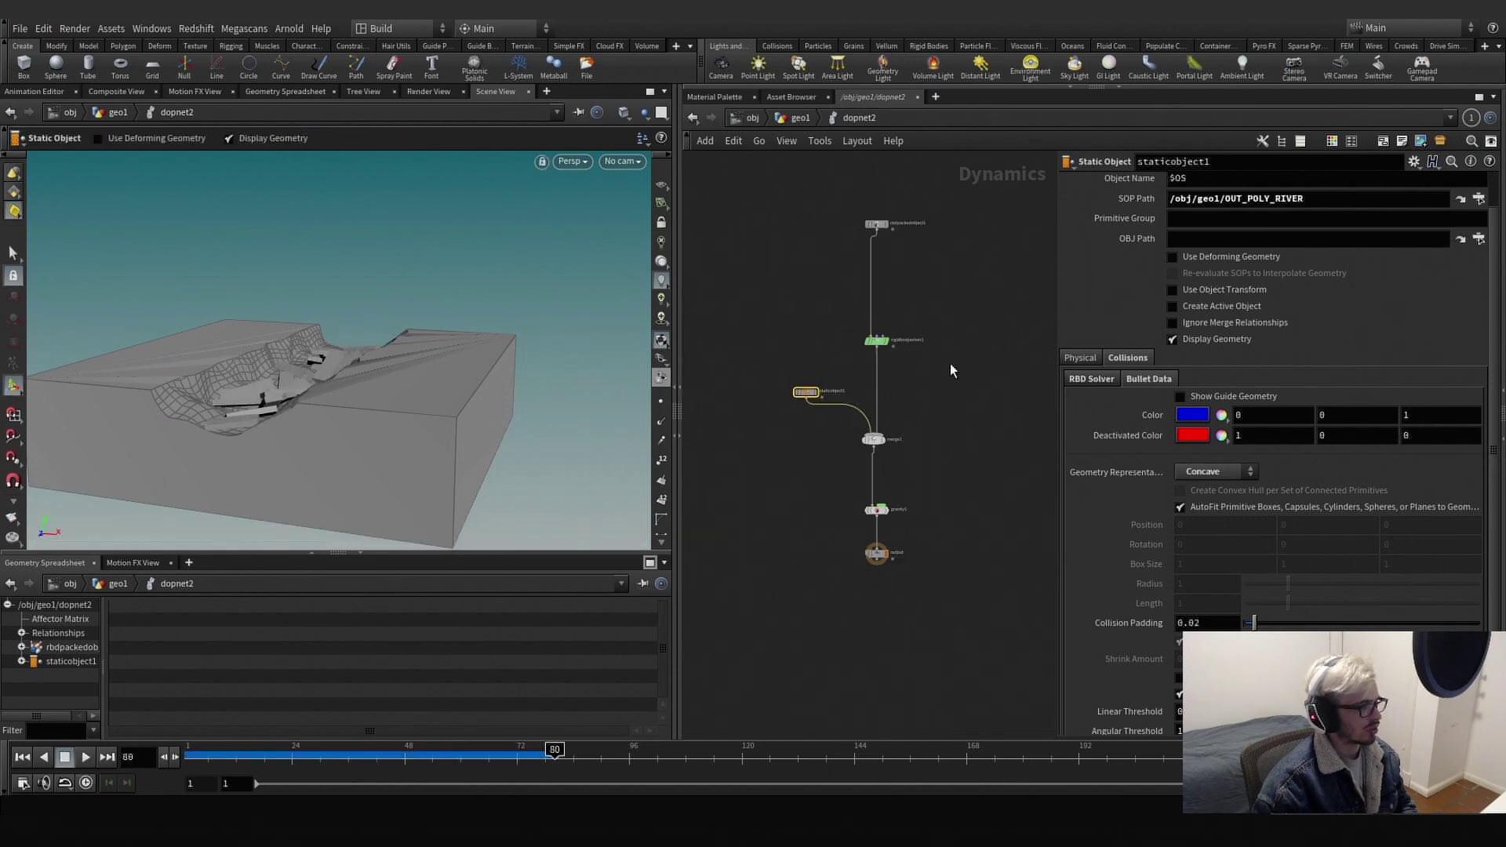
middle_drag(952, 370, 873, 520)
key(Tab)
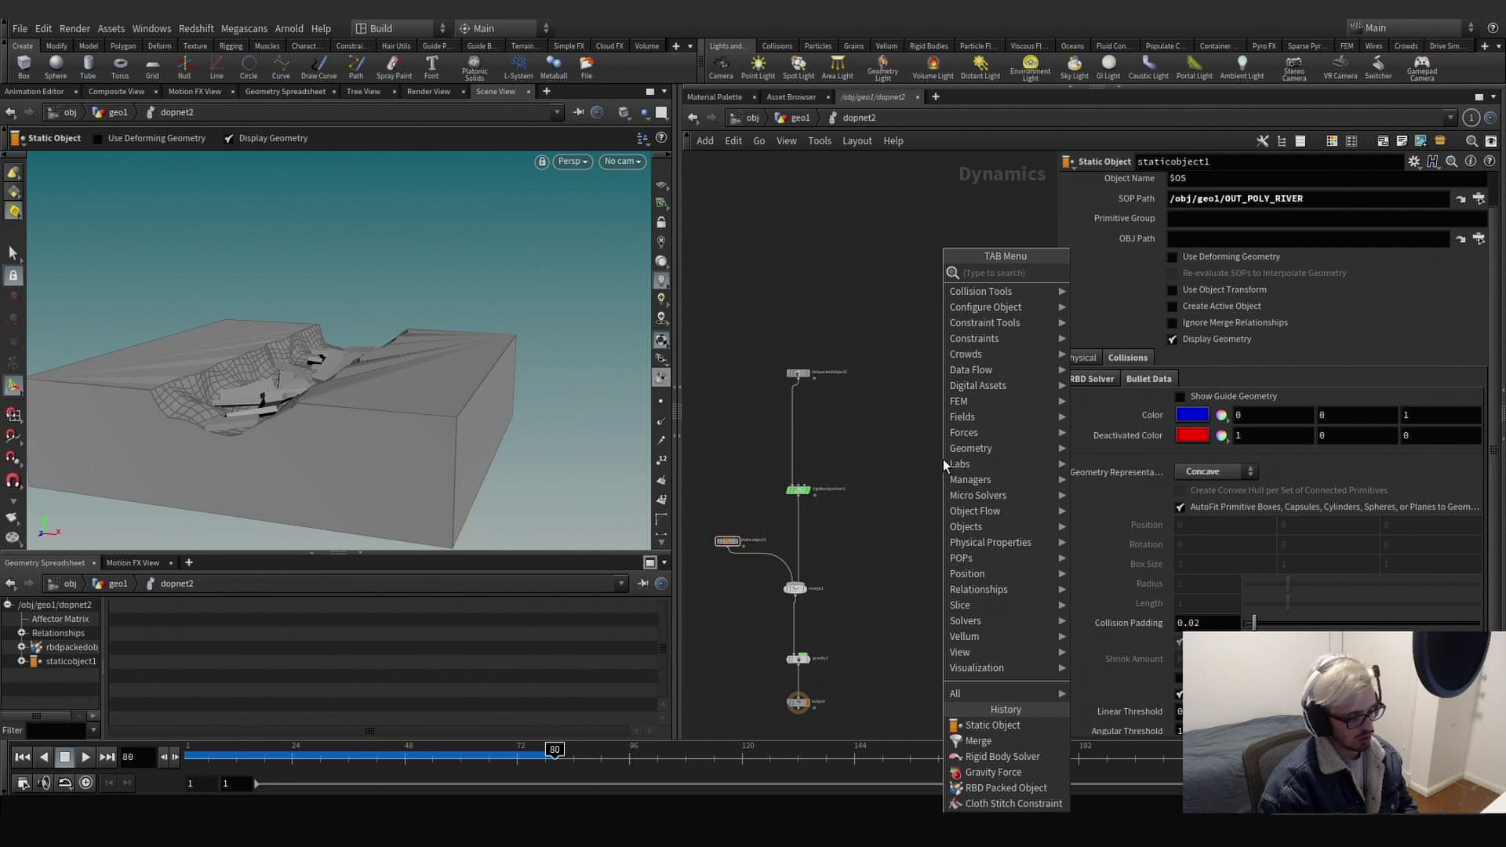
text(adve)
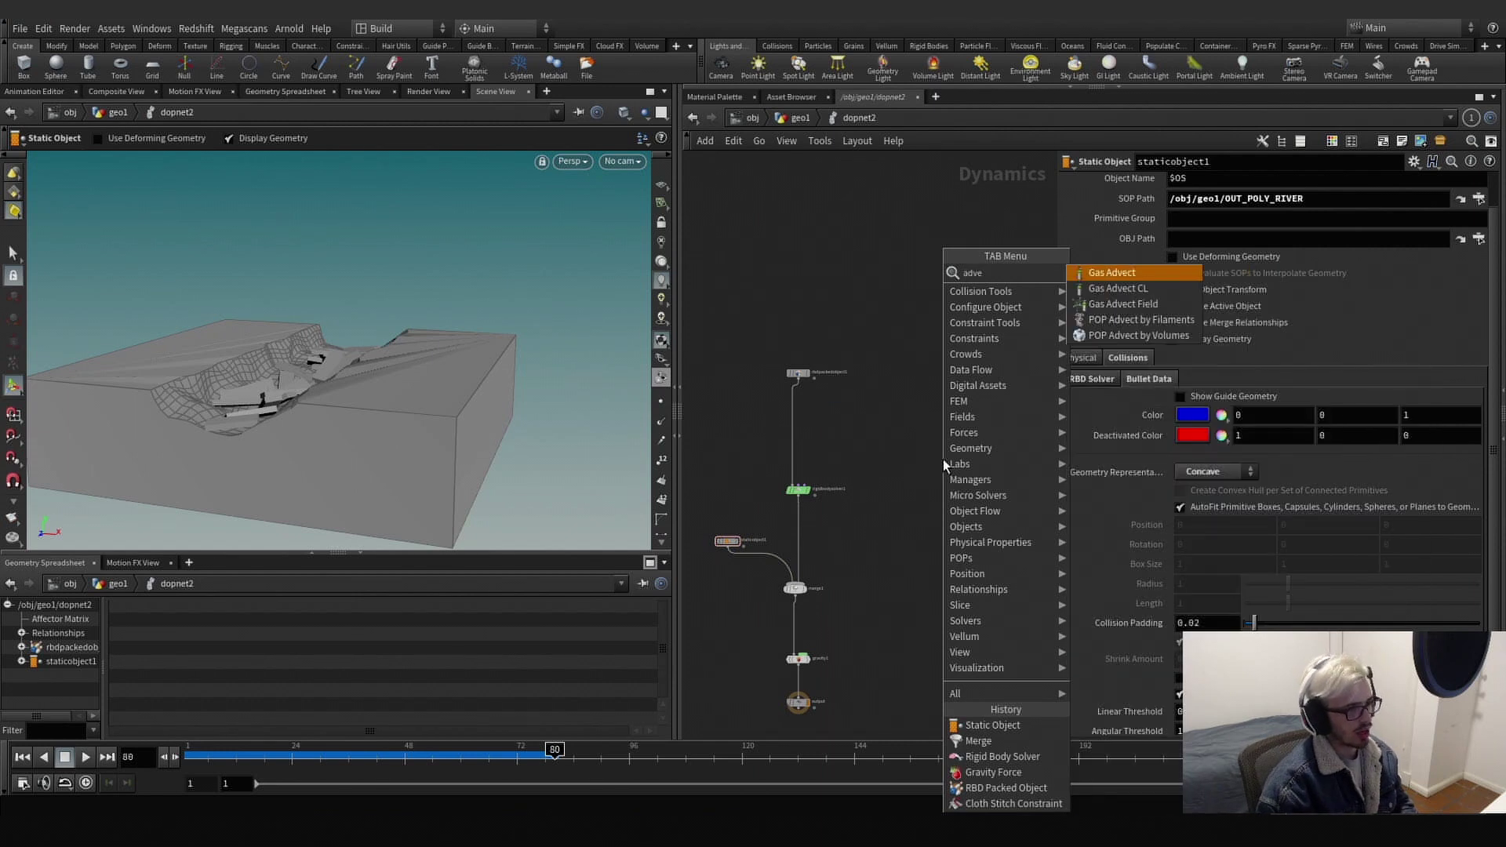
key(Down)
key(Down)
key(Down)
key(Down)
key(Return)
click(942, 459)
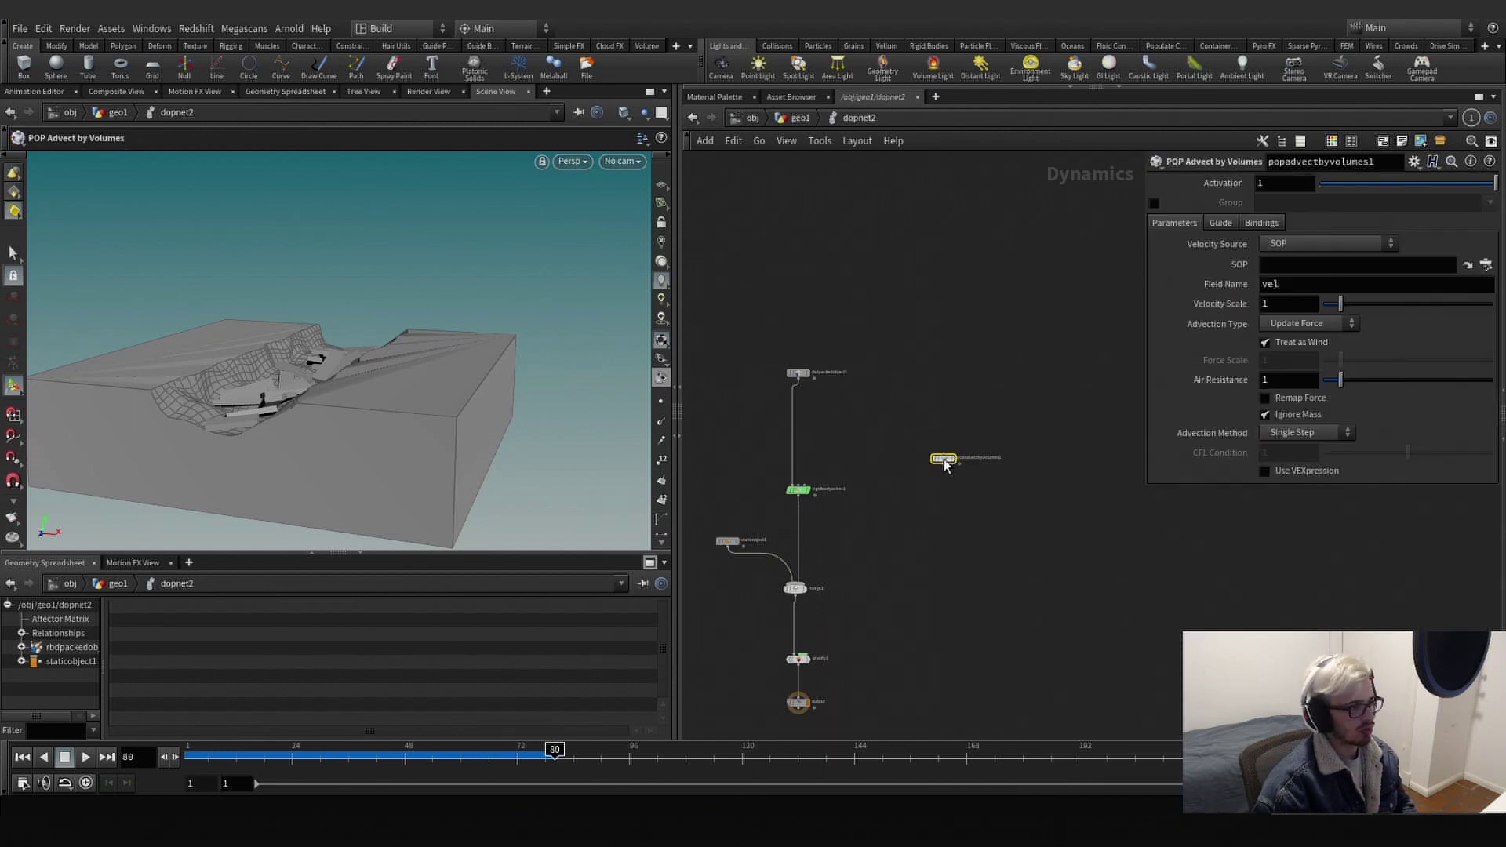
key(ctrl+z)
Add a POP Advect by Volumes node and wire it into the rigid body solver in dopnet2.
key(Tab)
text(adv)
key(Down)
key(Down)
key(Down)
key(Down)
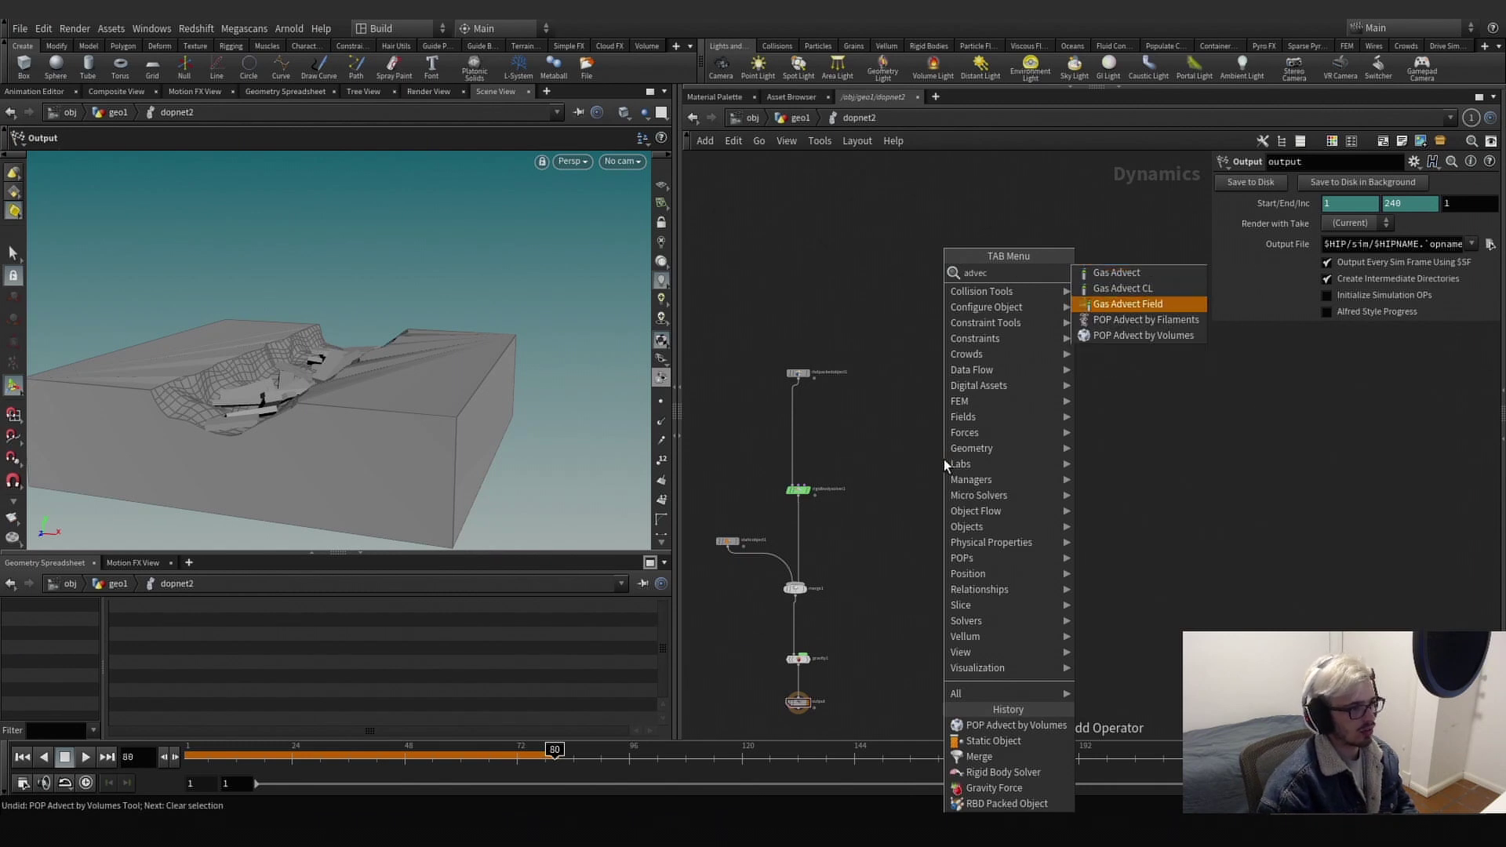
key(Return)
scroll(944, 463, up, 1)
click(902, 403)
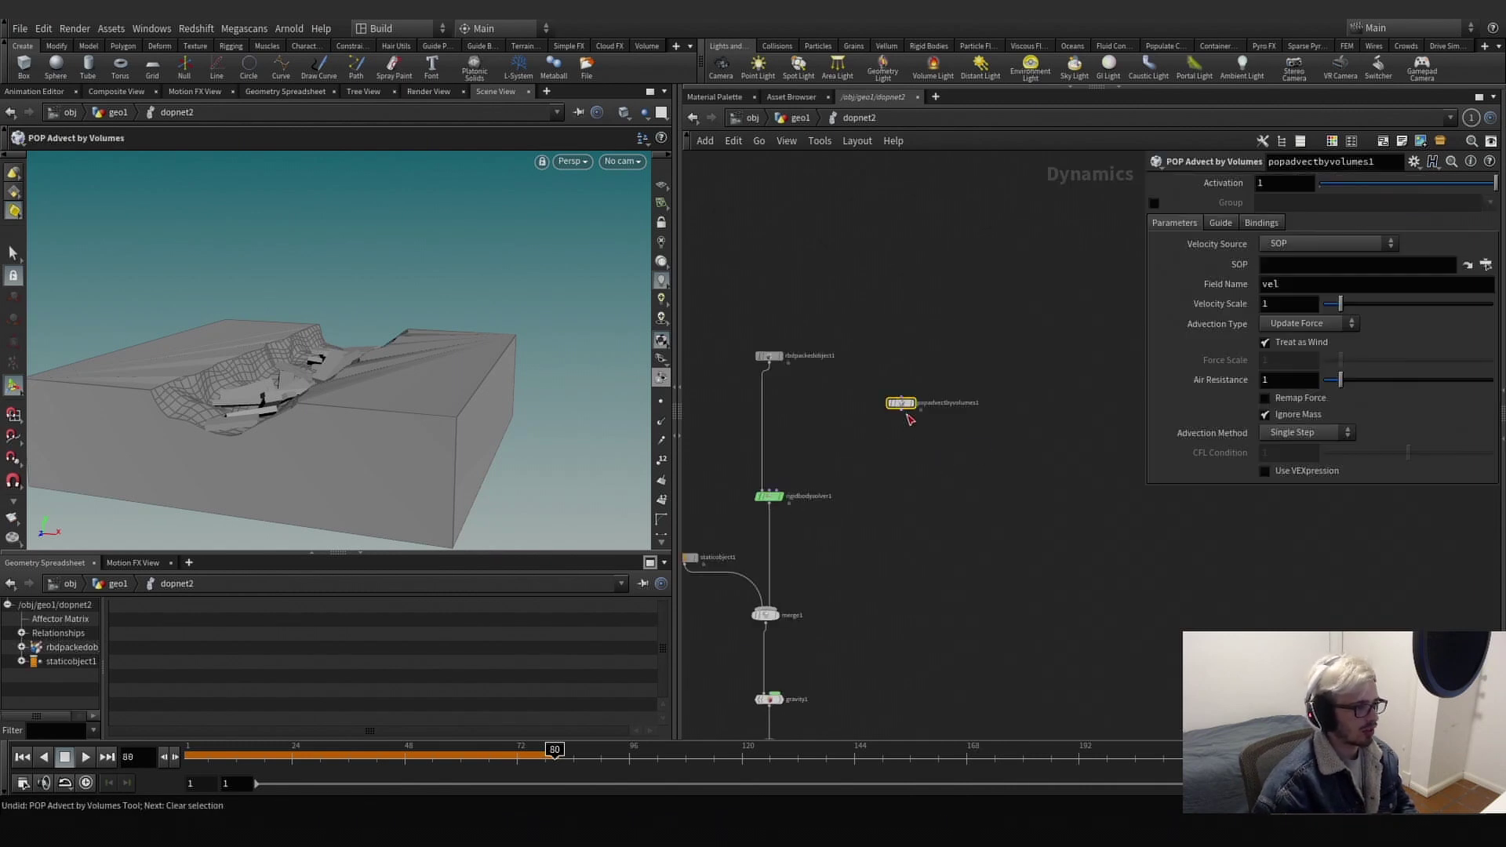
click(900, 414)
click(789, 497)
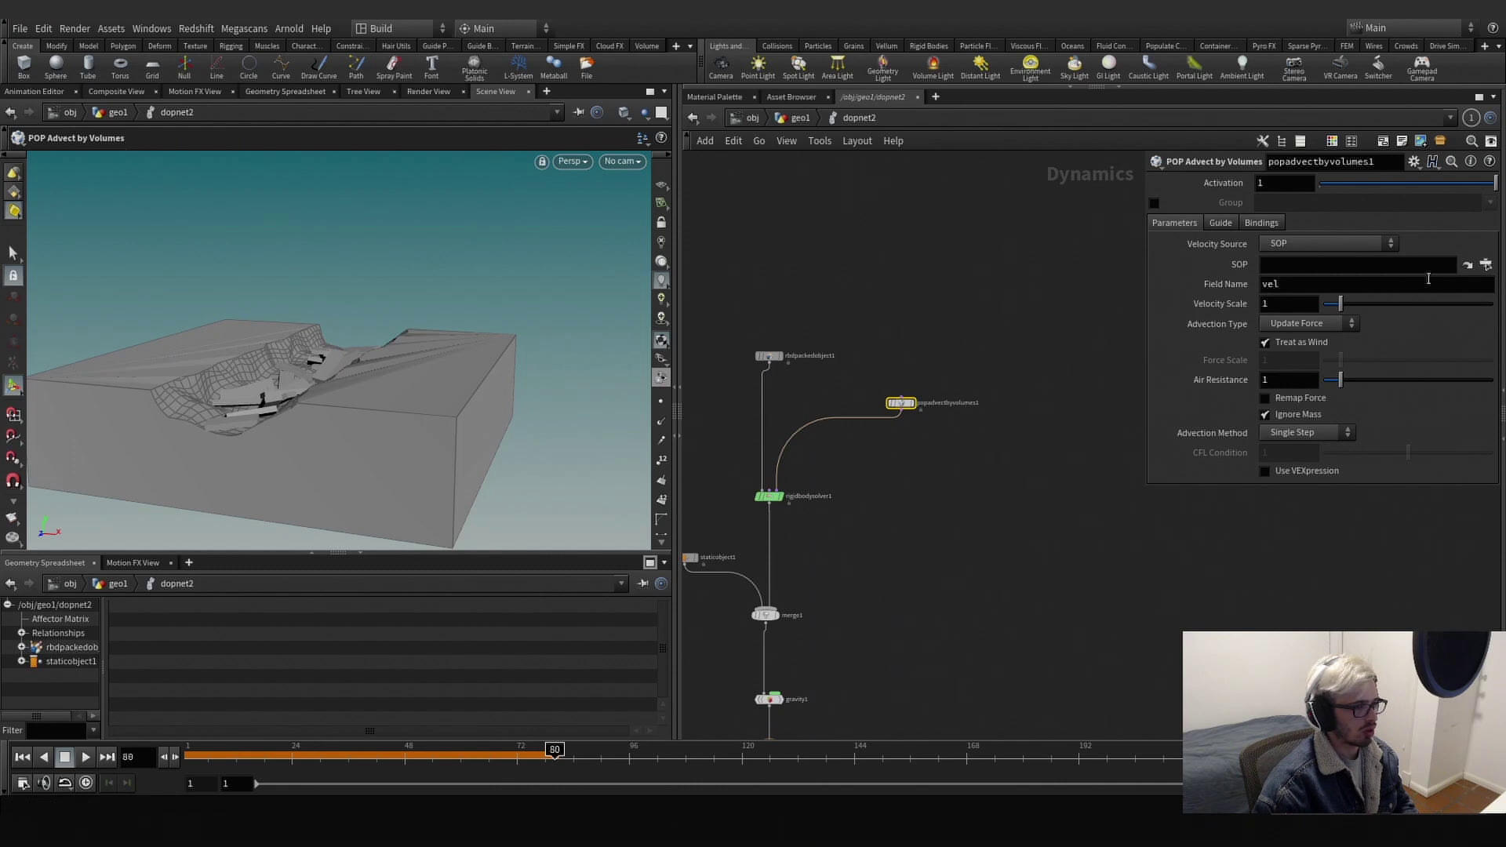
Set popadvectbyvolumes1's velocity source SOP to /obj/geo1/OUT_V and its field name to v.
click(1485, 265)
scroll(1440, 264, up, 3)
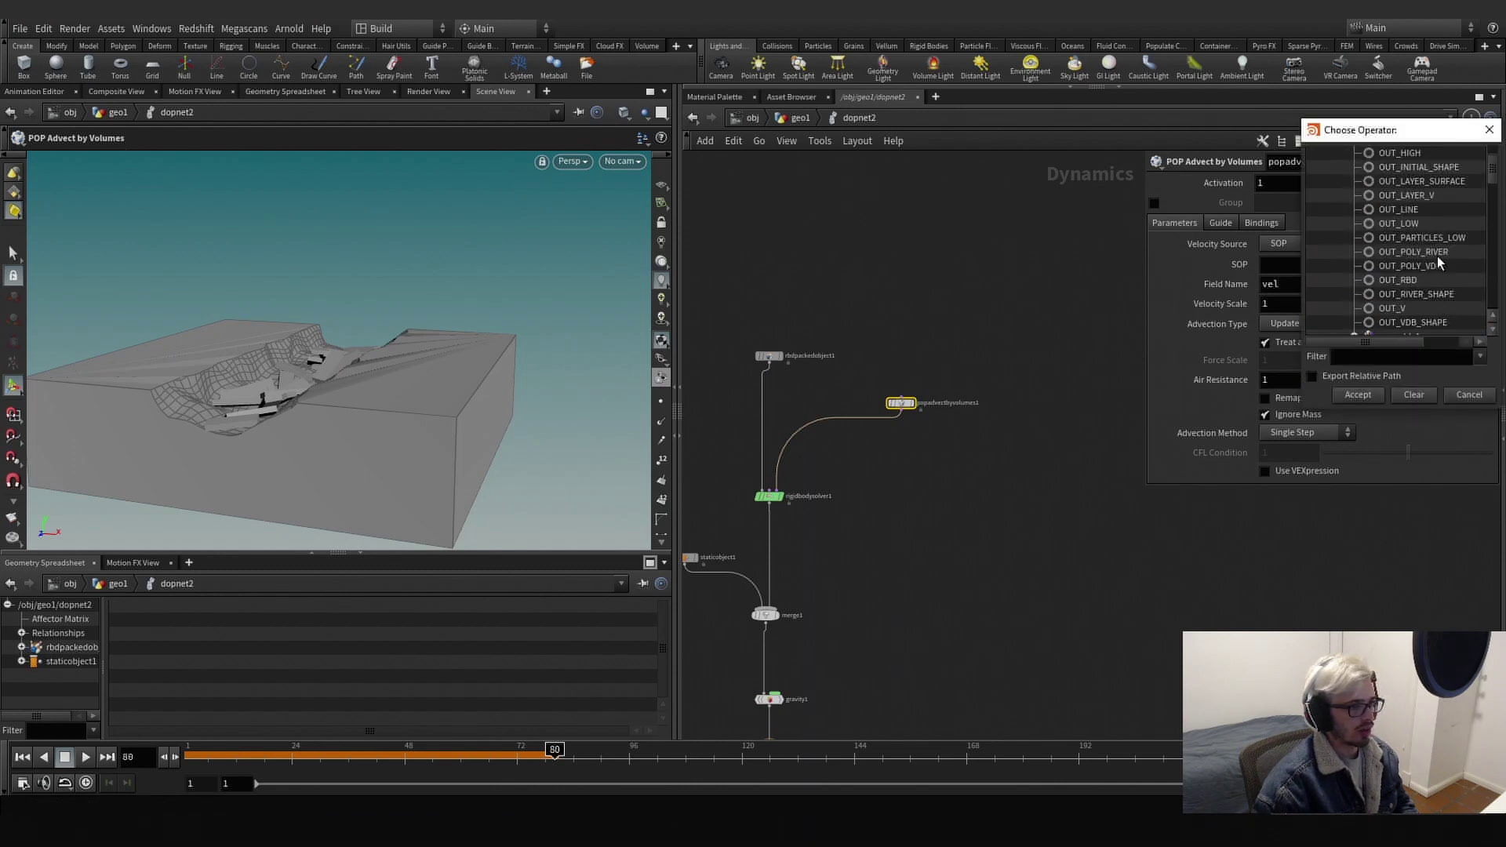
click(1398, 307)
click(1371, 394)
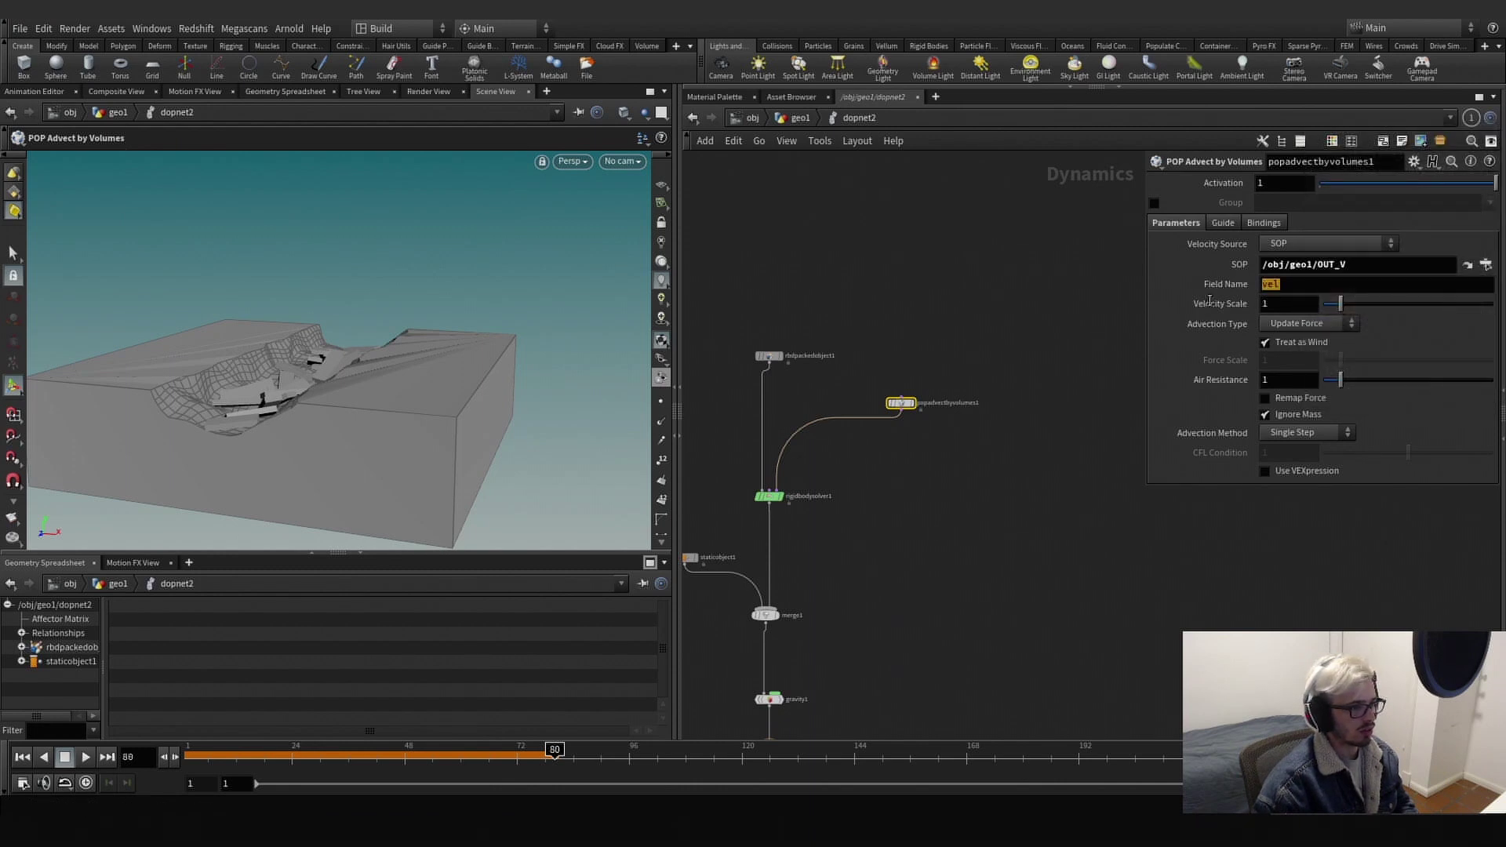
text(v)
key(Return)
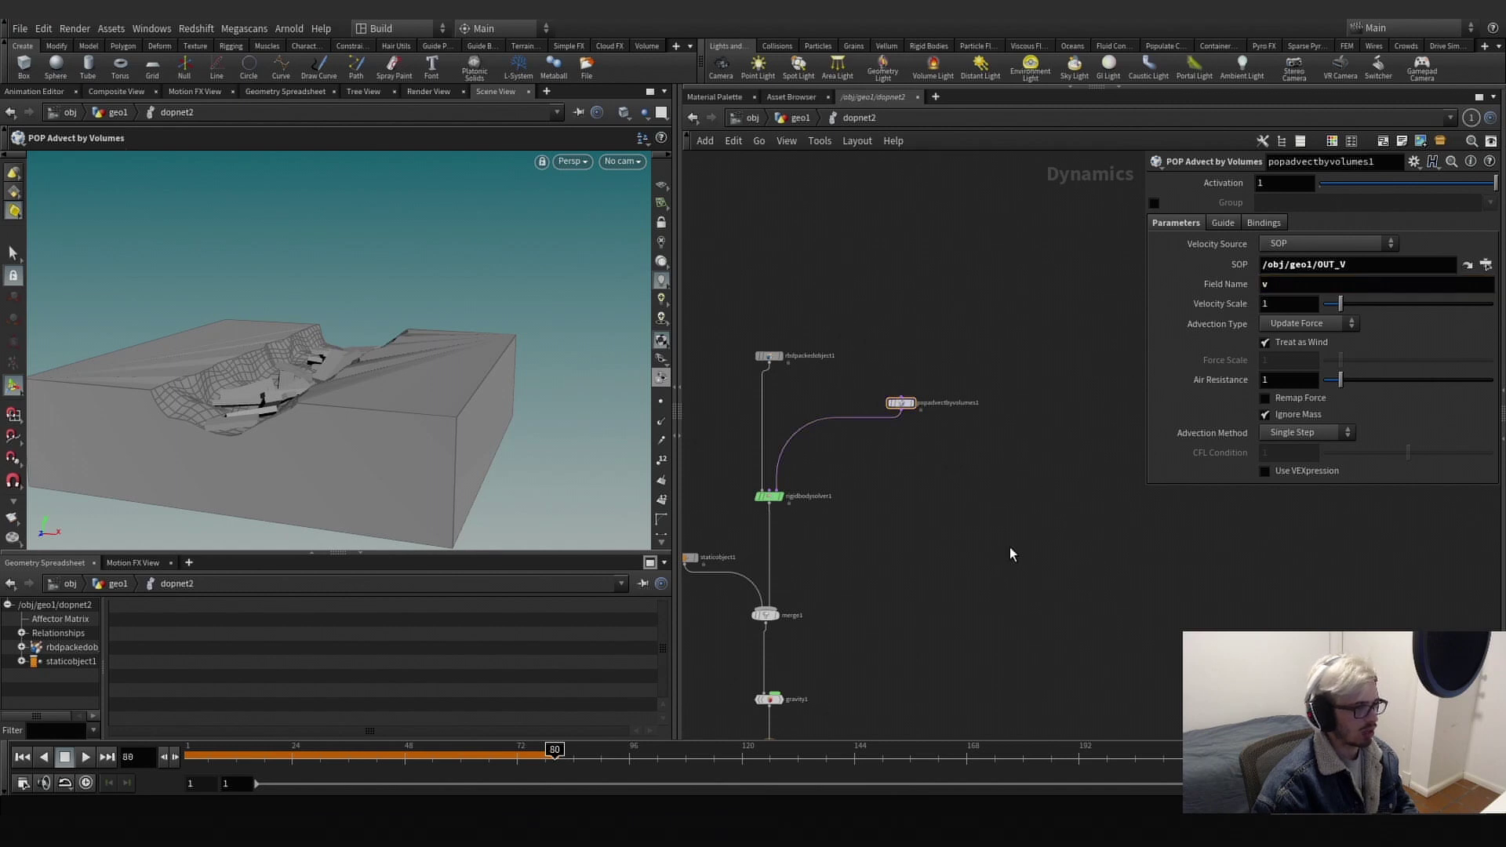
Replay the plank simulation with the advection force from the output node and rewind to frame 1.
middle_drag(1010, 548, 1034, 416)
scroll(1026, 414, down, 3)
click(891, 533)
click(22, 757)
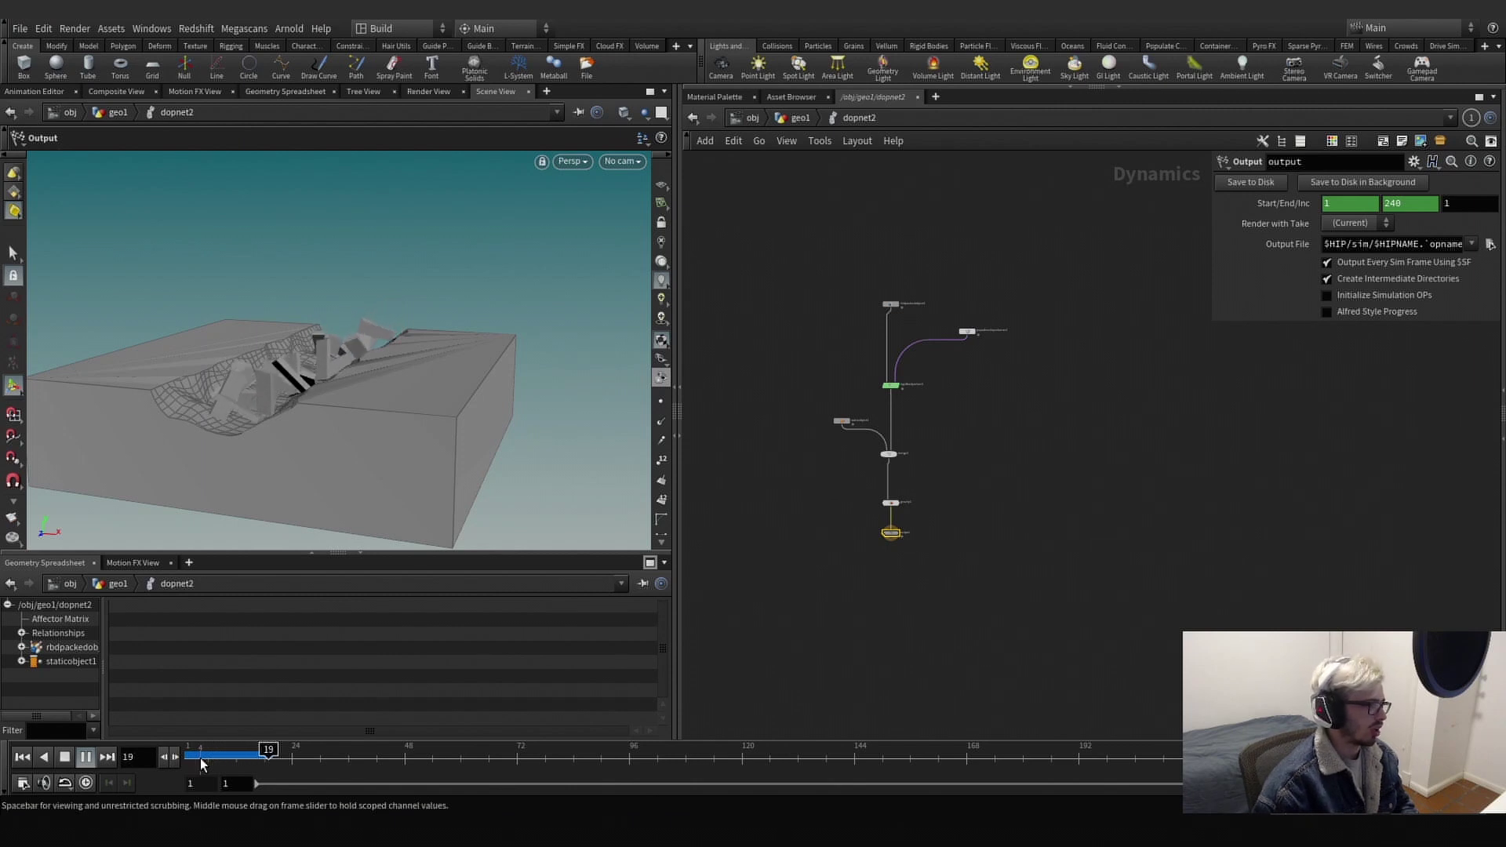
drag(203, 764, 184, 760)
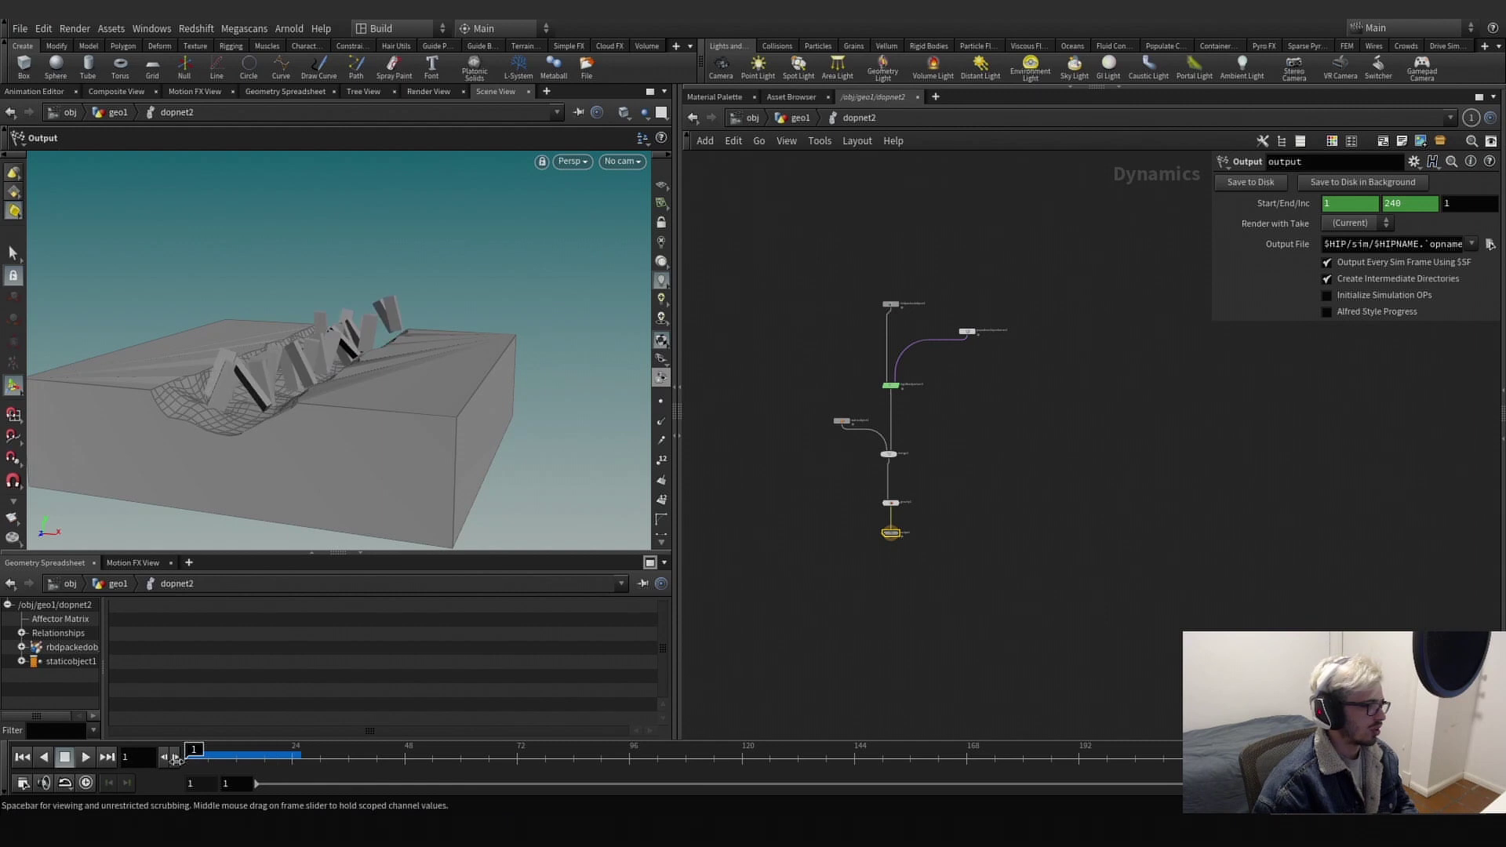
Return to geo1 at the lowRes_v01 file cache, enable Auto Takes and create a new take.
click(799, 119)
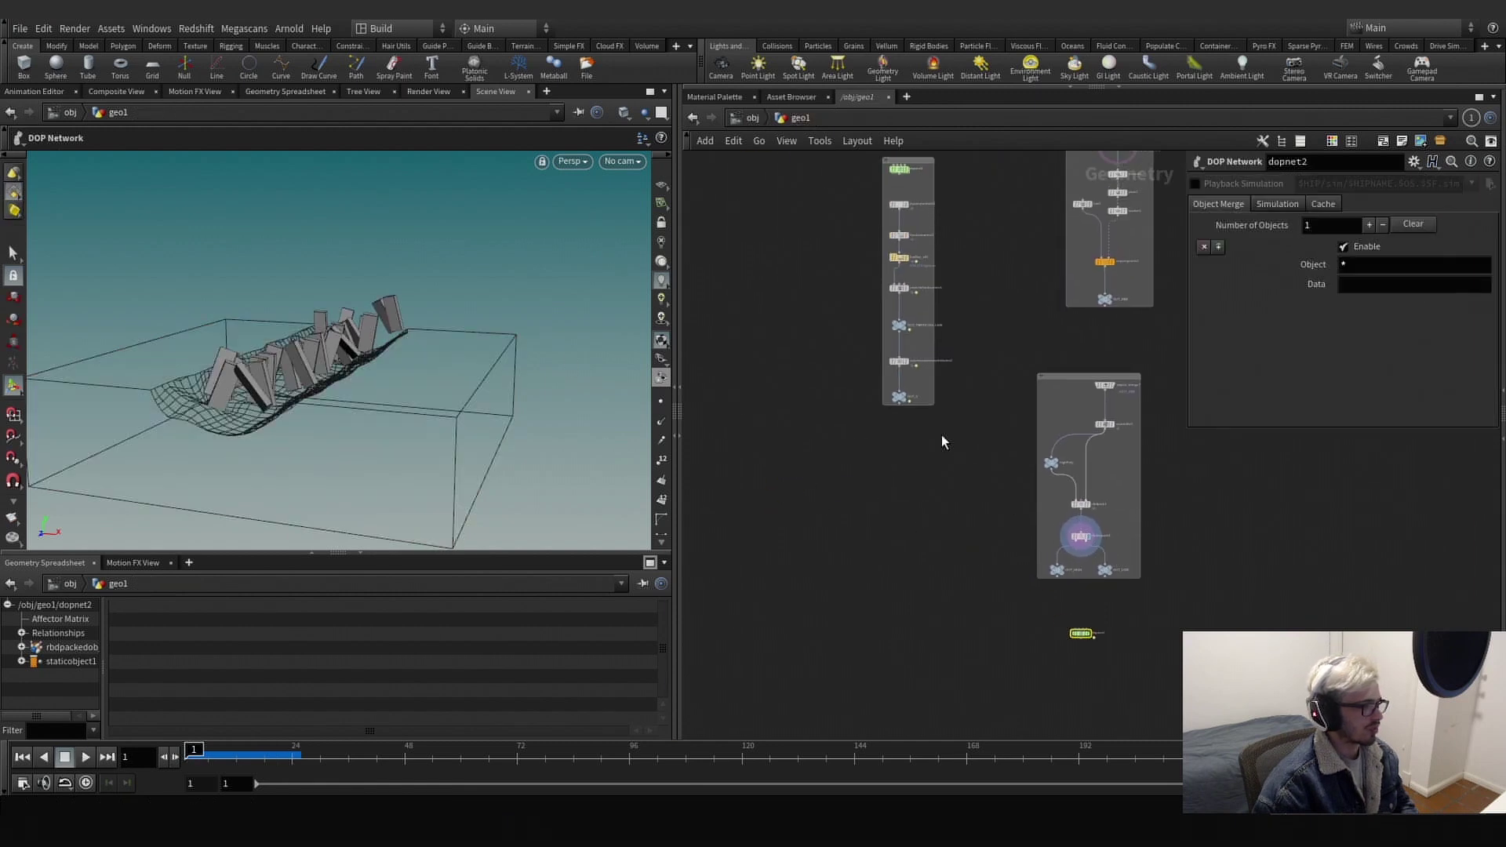
click(839, 338)
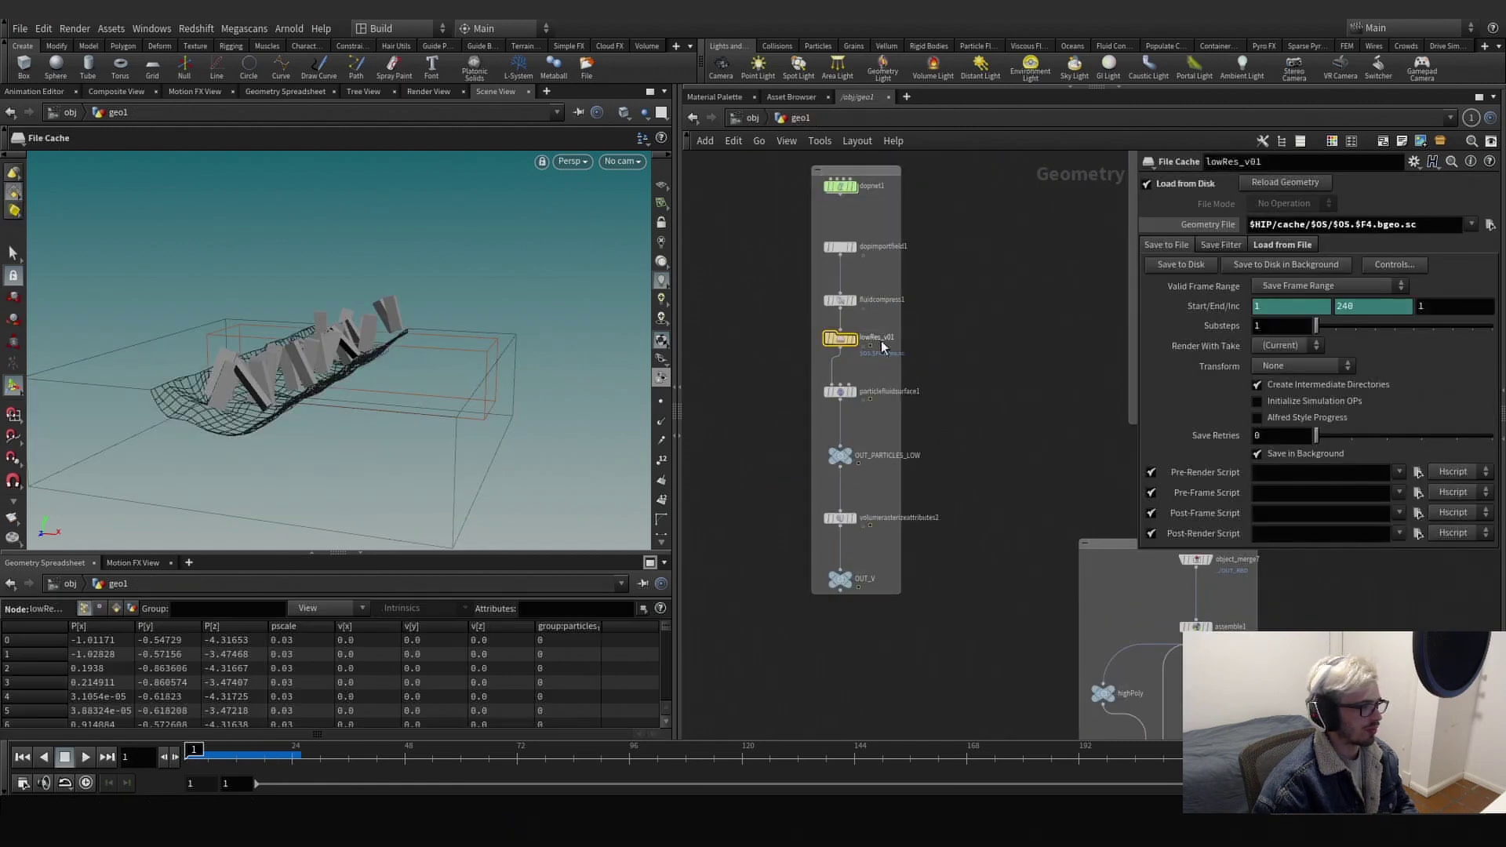
middle_drag(965, 342, 927, 421)
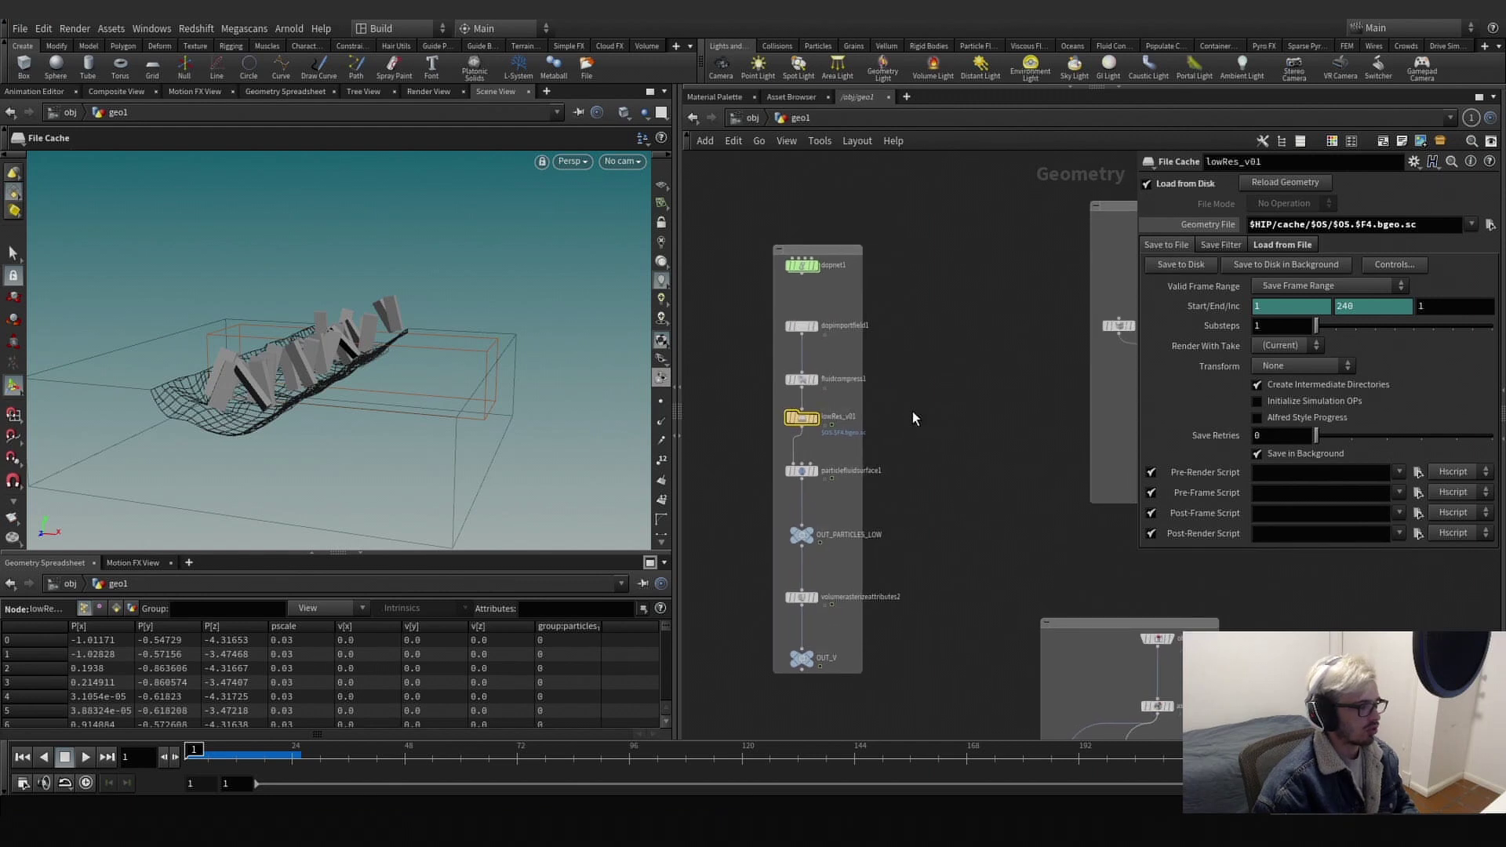
click(1374, 28)
click(1370, 96)
click(1374, 28)
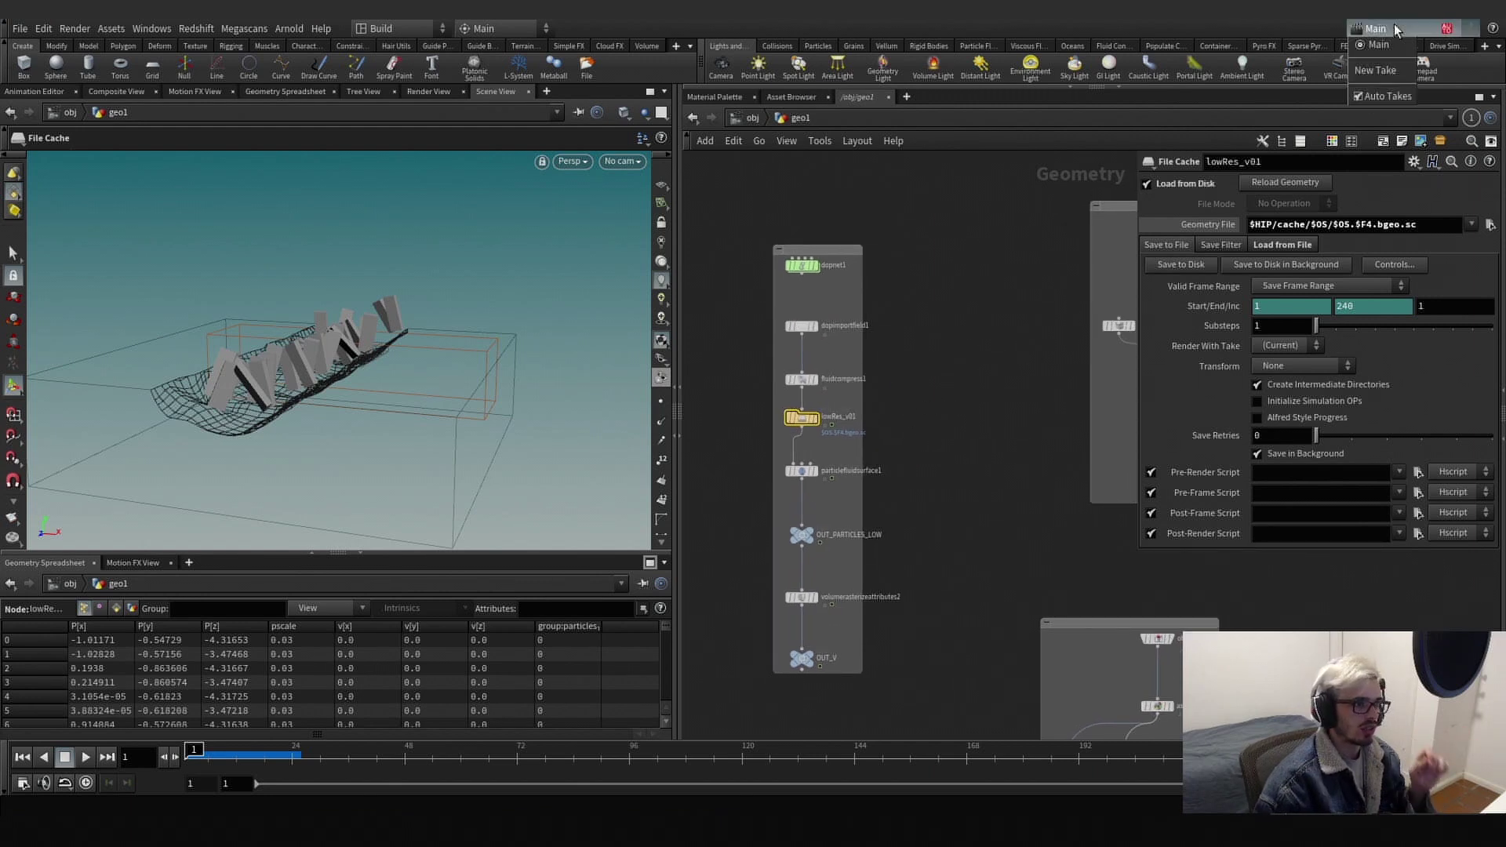
click(1384, 72)
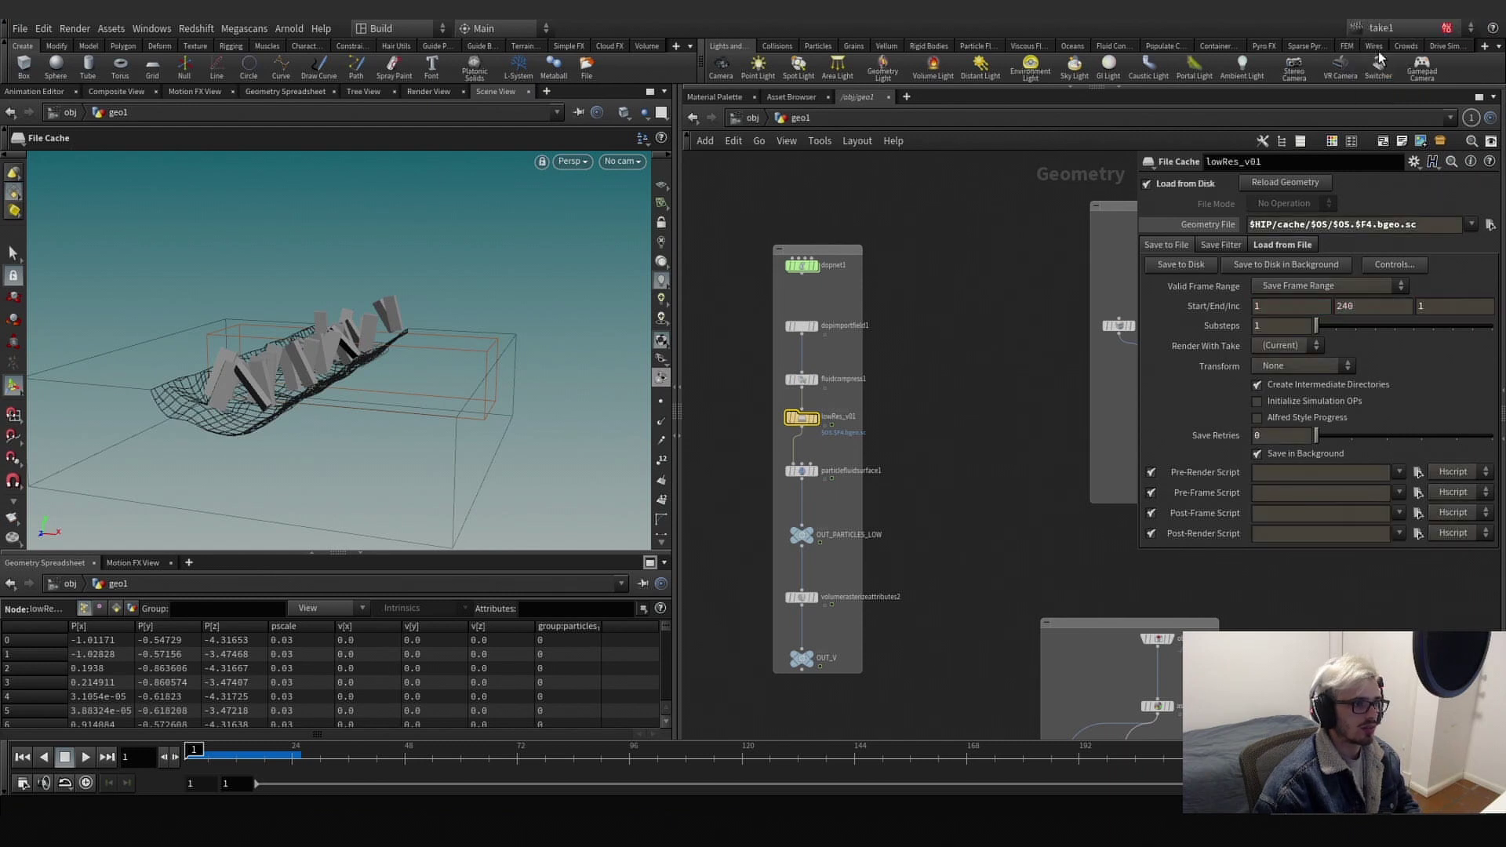
Rename the new take to PROXY in the Take List, close the list and check the active take.
click(162, 28)
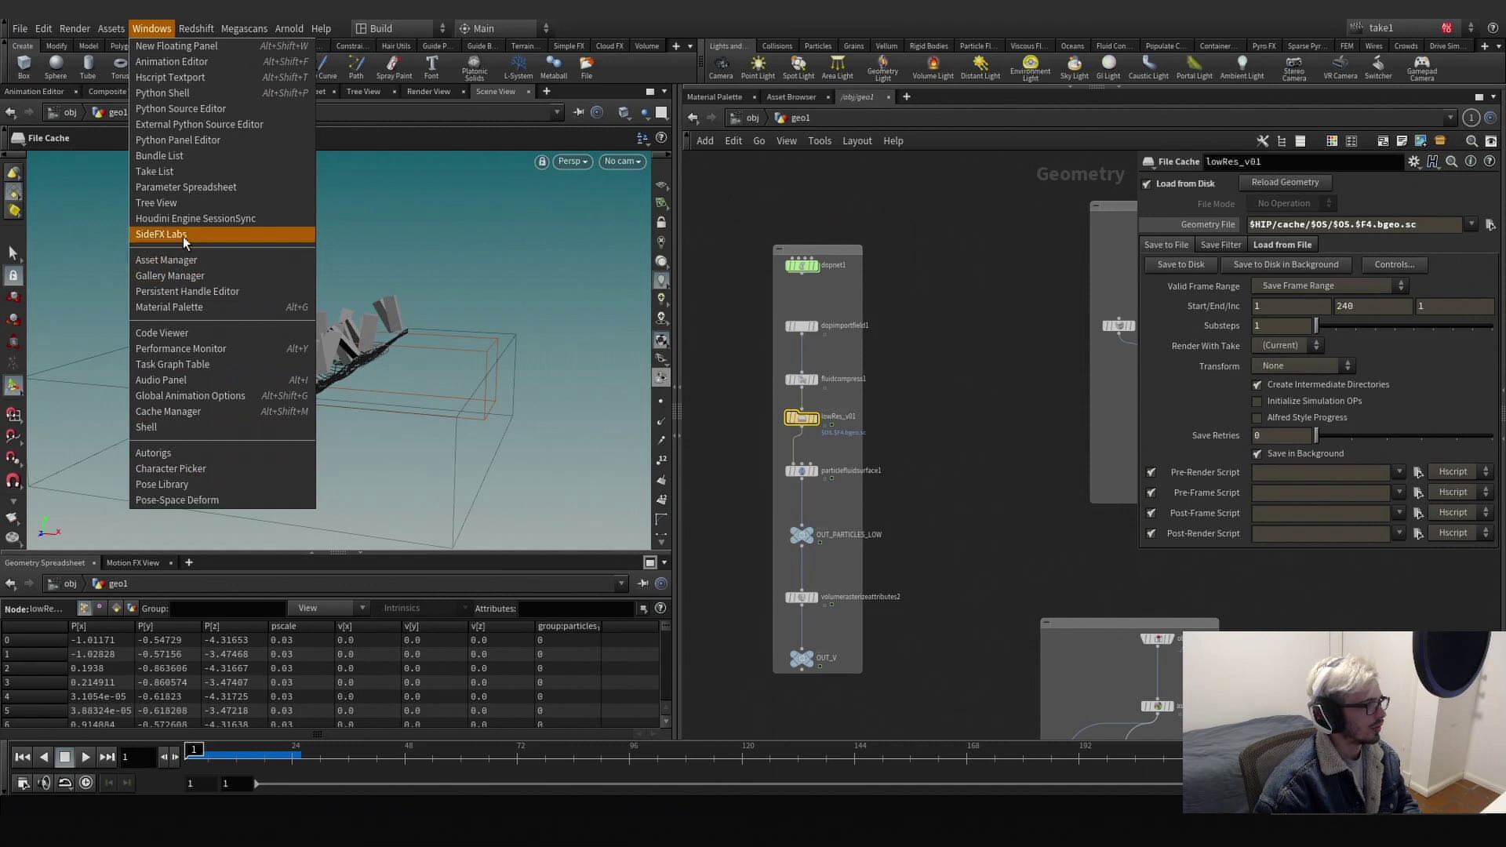
click(171, 174)
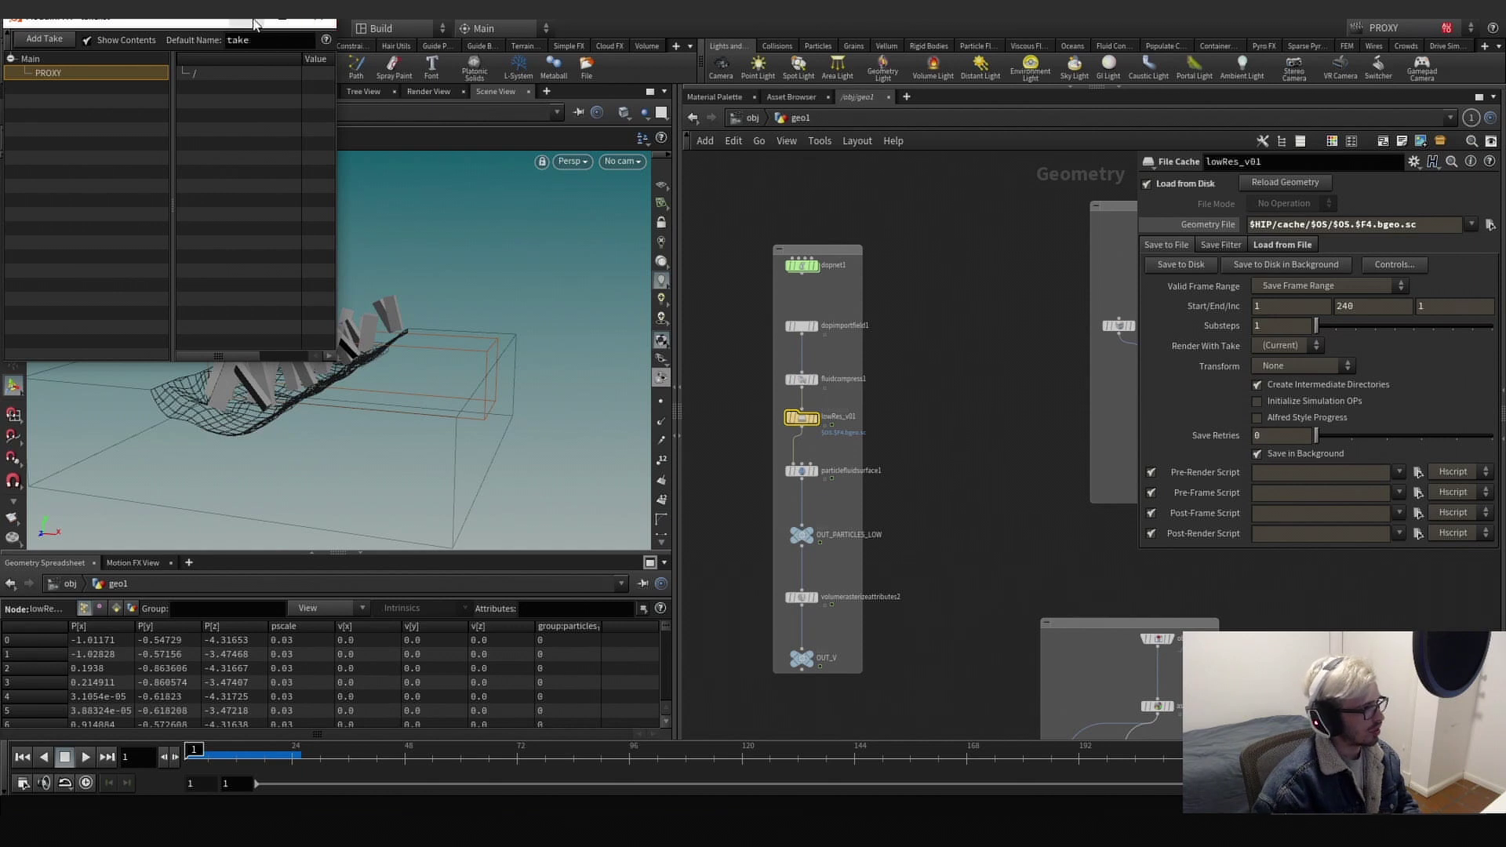
click(318, 17)
middle_drag(949, 355, 969, 428)
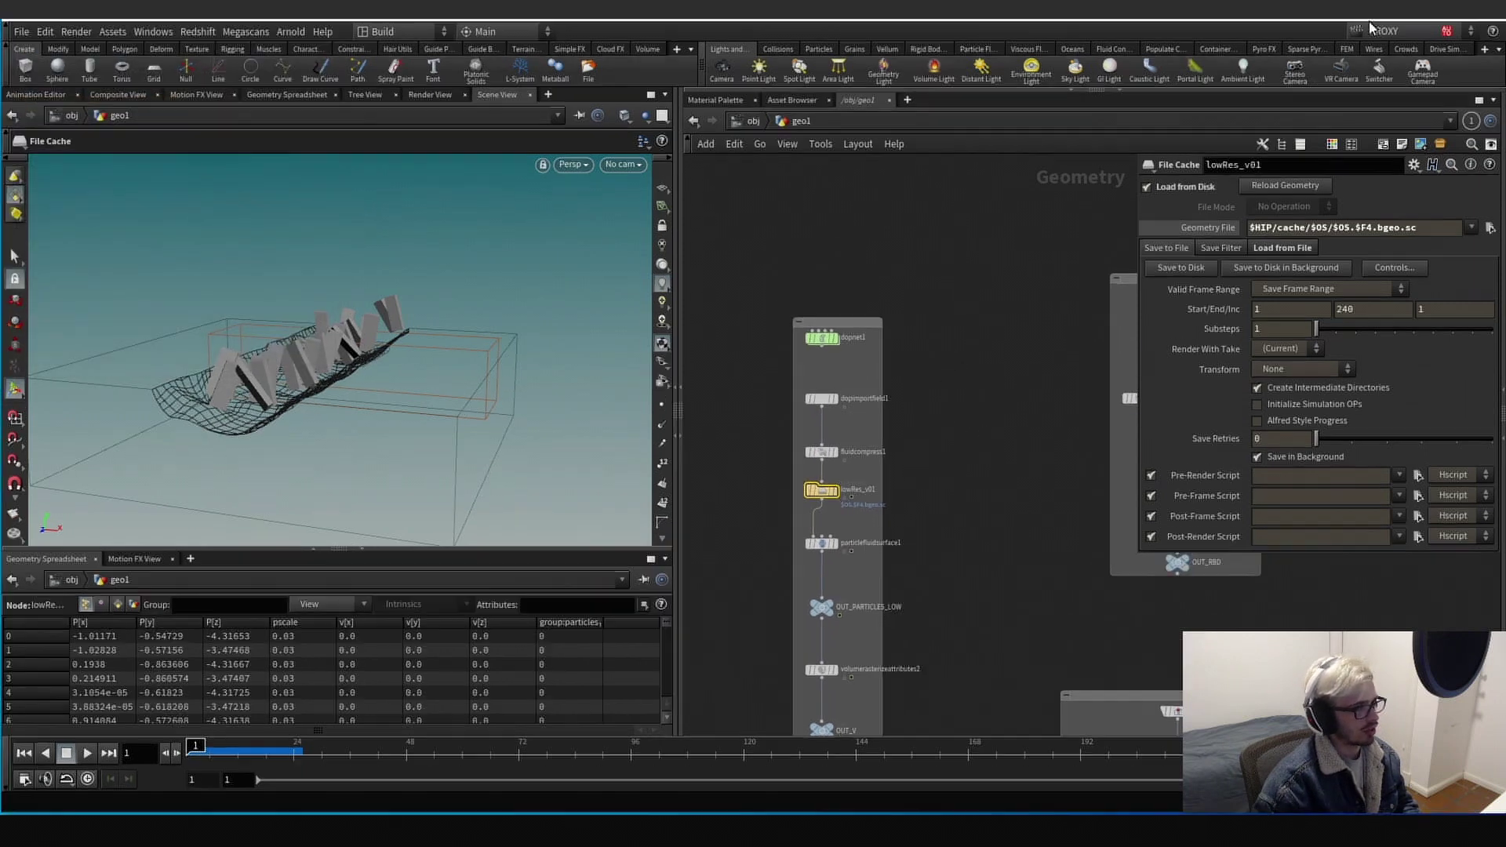
click(1374, 31)
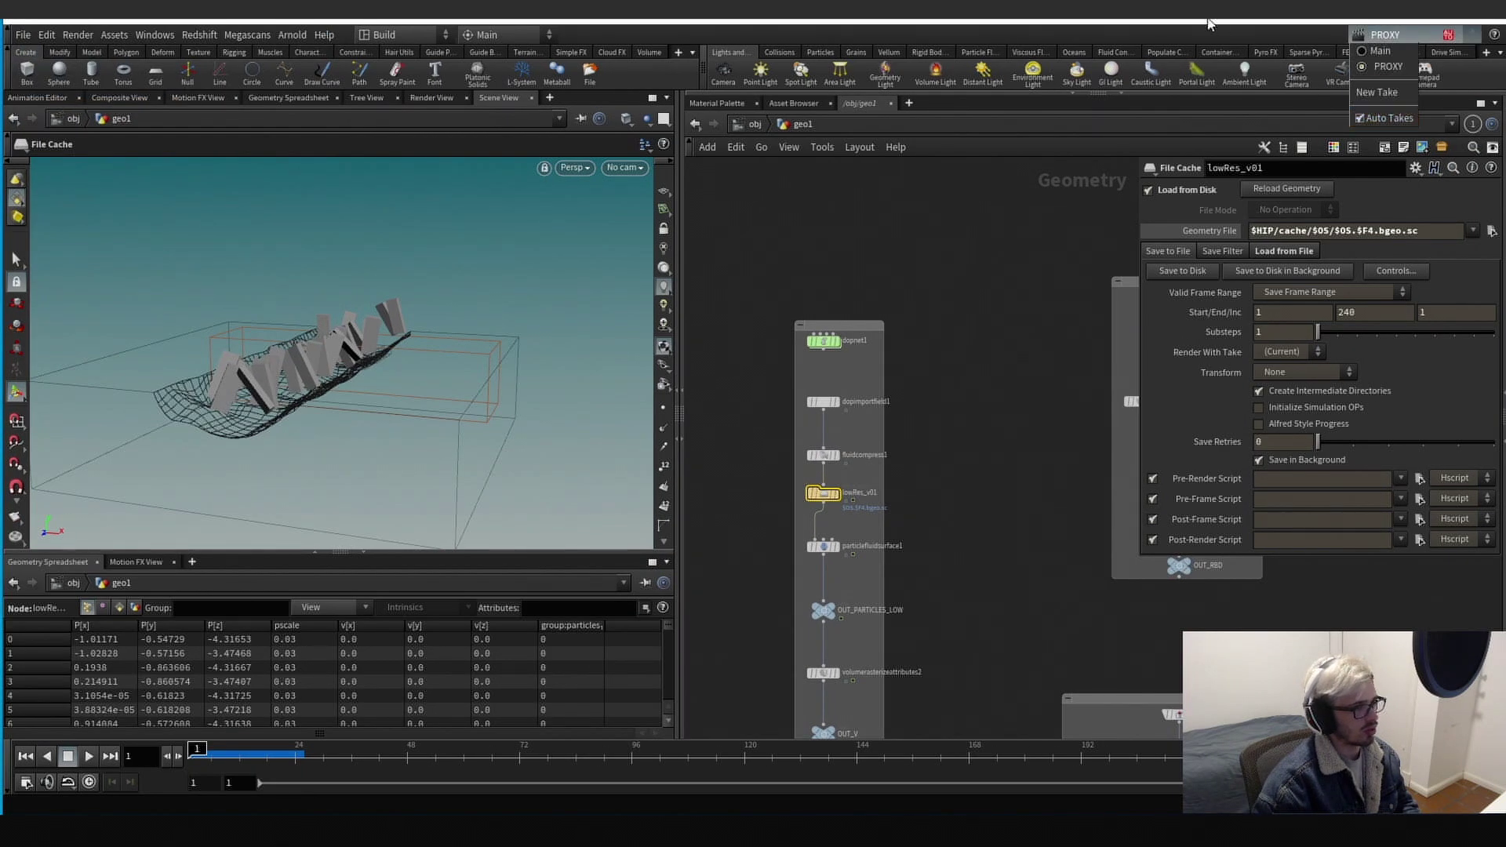
drag(1211, 24, 1206, 18)
Inside dopnet1, set flipobject1's Particle Separation to 0.05 and briefly play the fluid simulation.
double_click(824, 347)
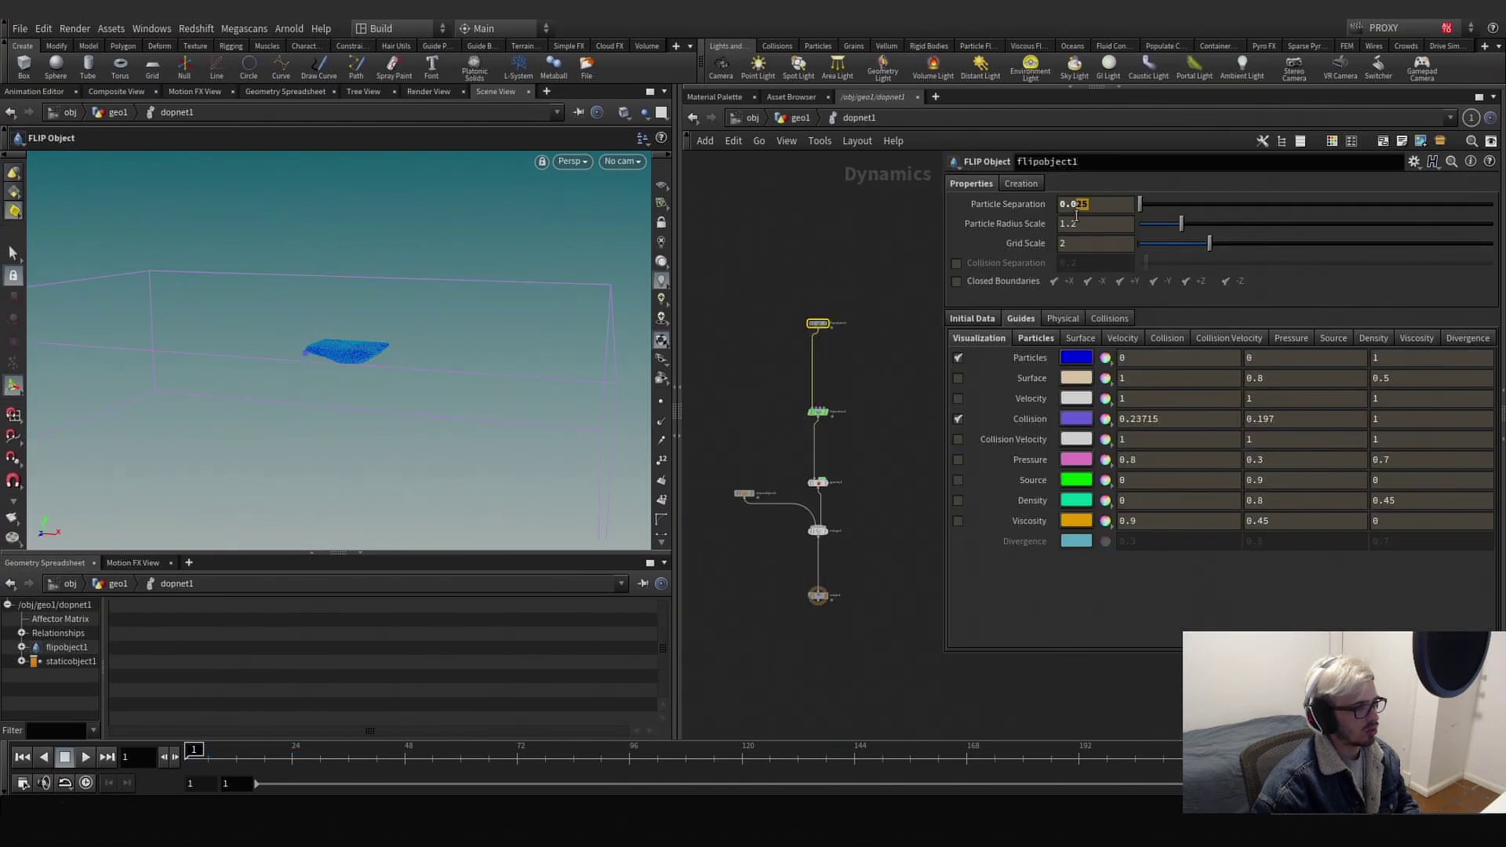
key(Return)
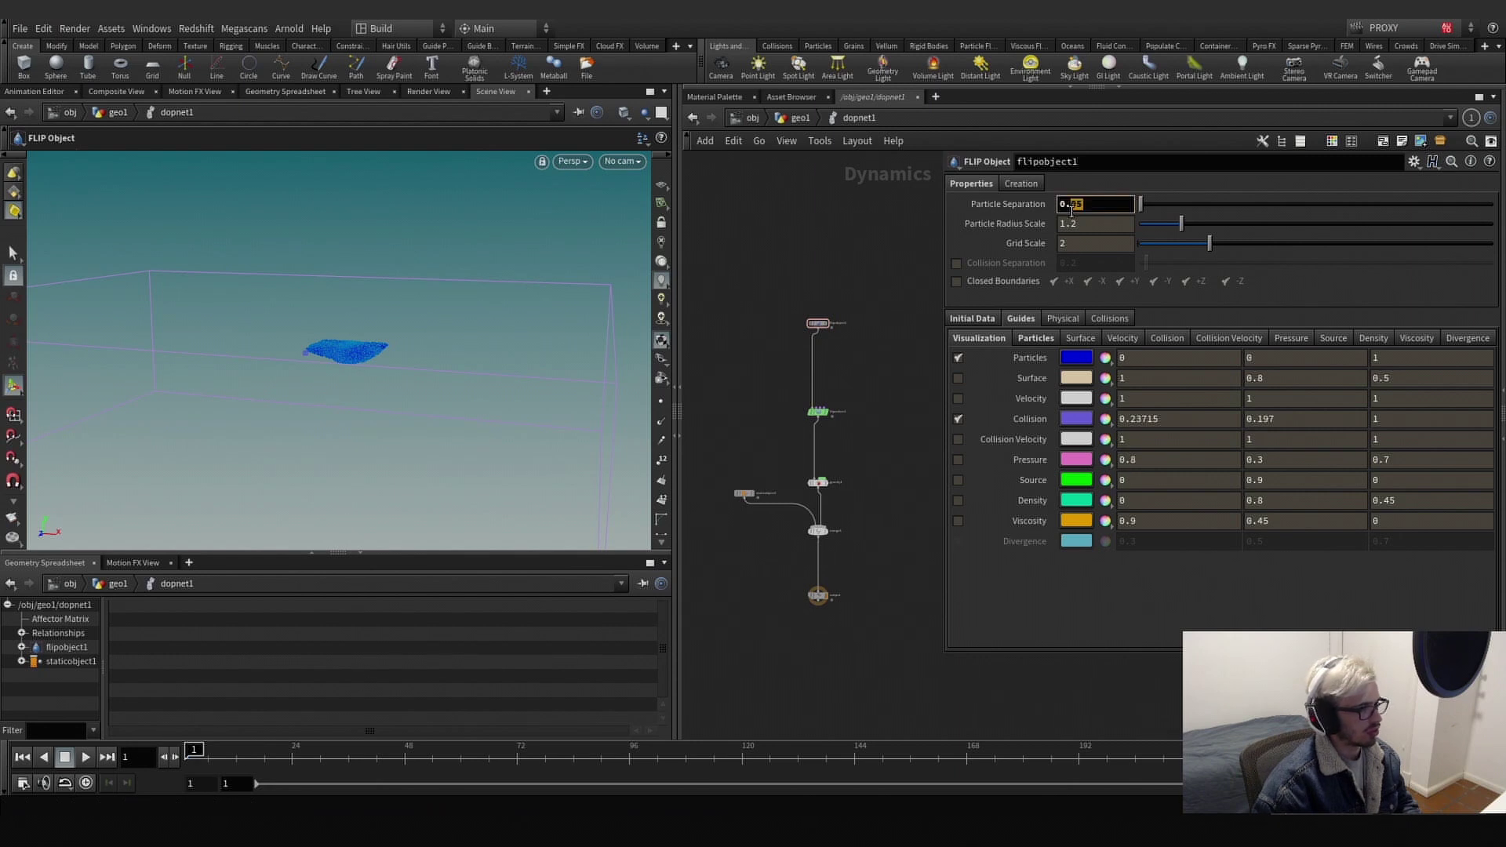
key(ctrl+shift+z)
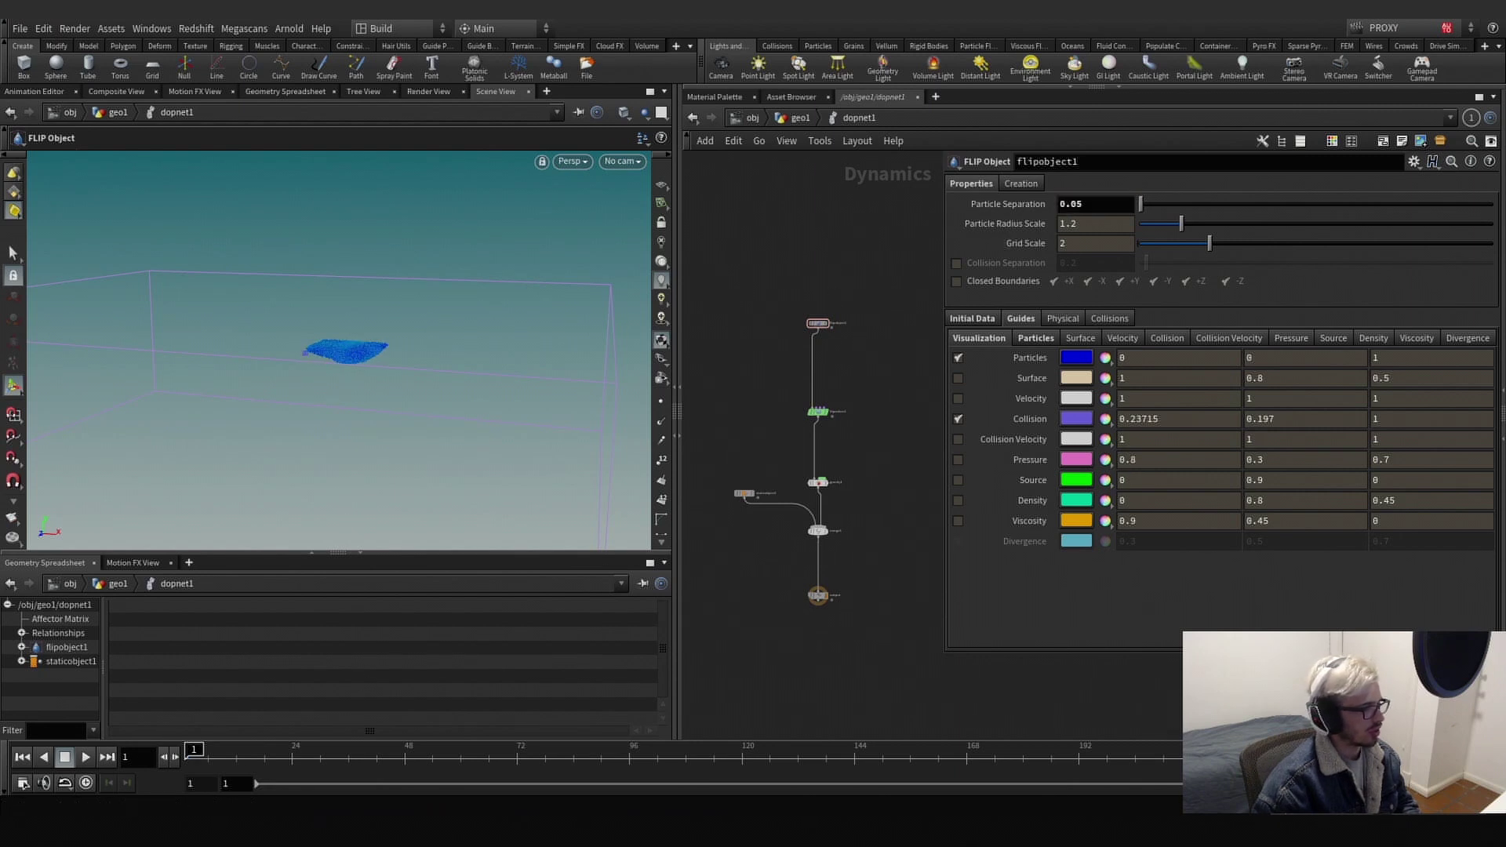
click(90, 758)
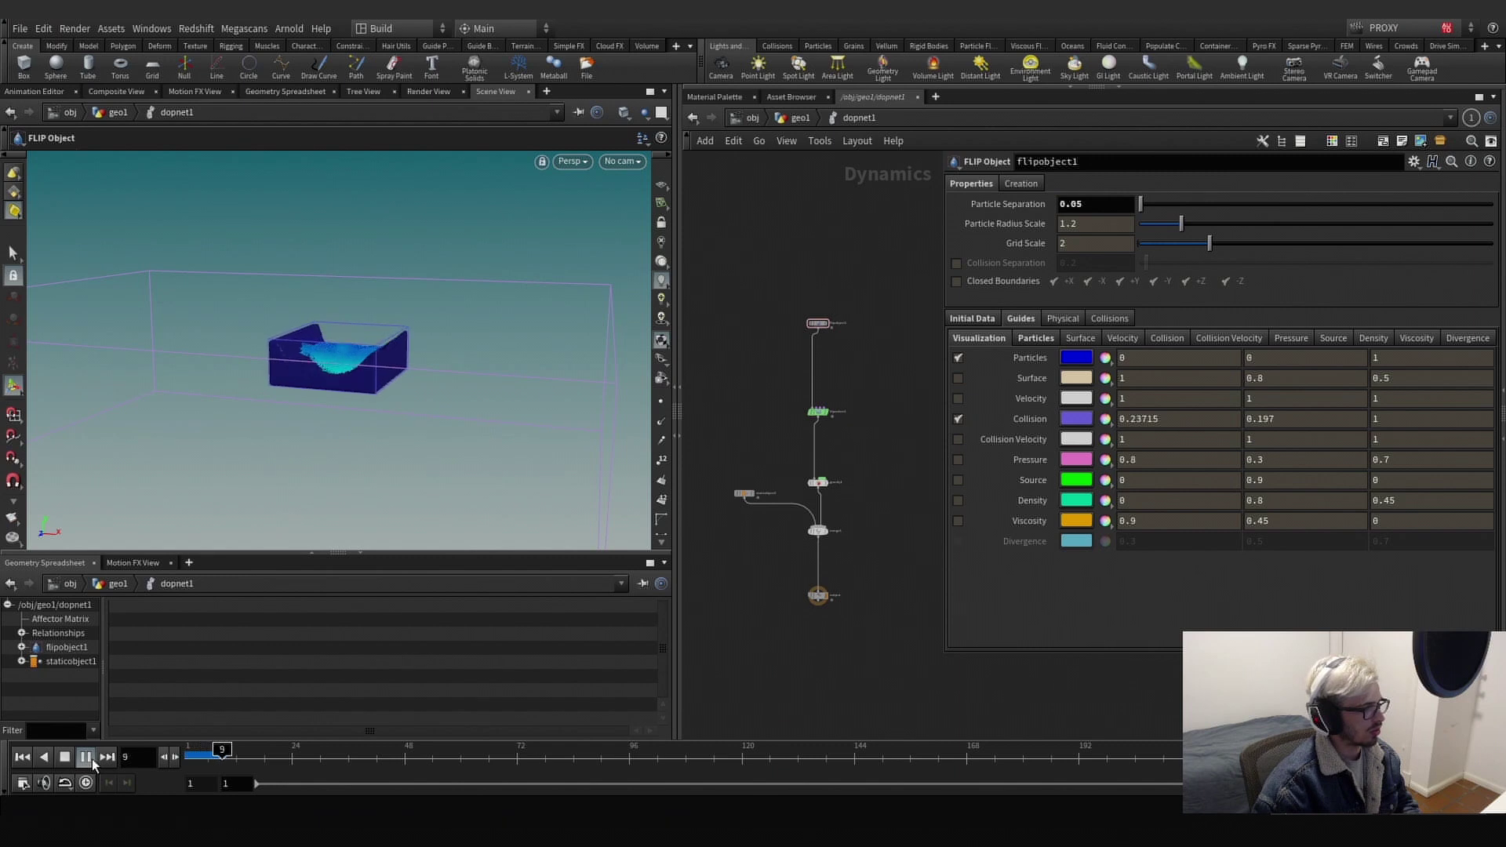
click(87, 758)
Go back up to geo1 and save the lowRes_v01 file cache to disk.
key(u)
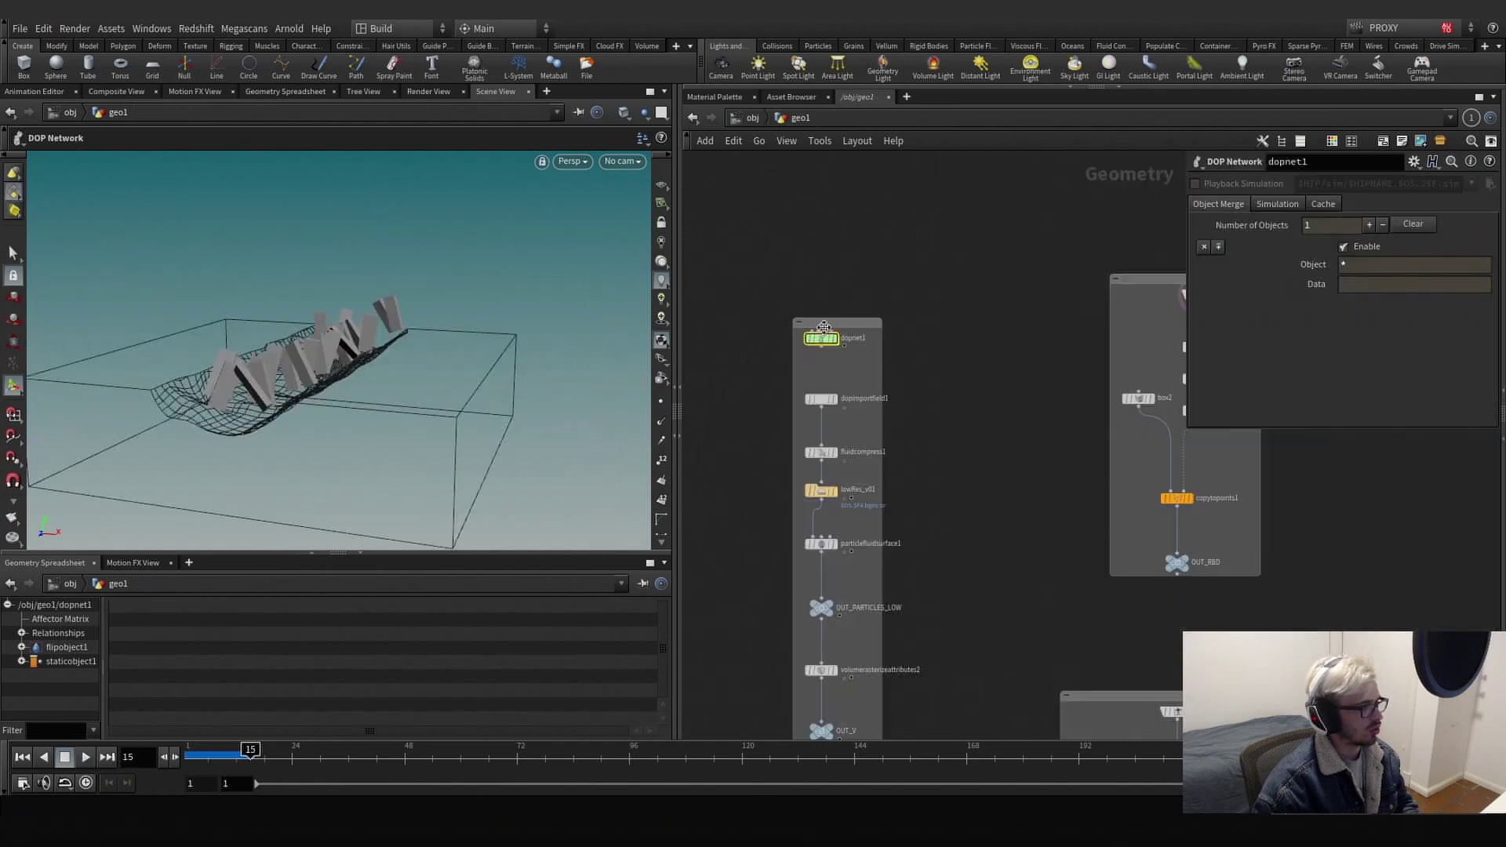
click(842, 511)
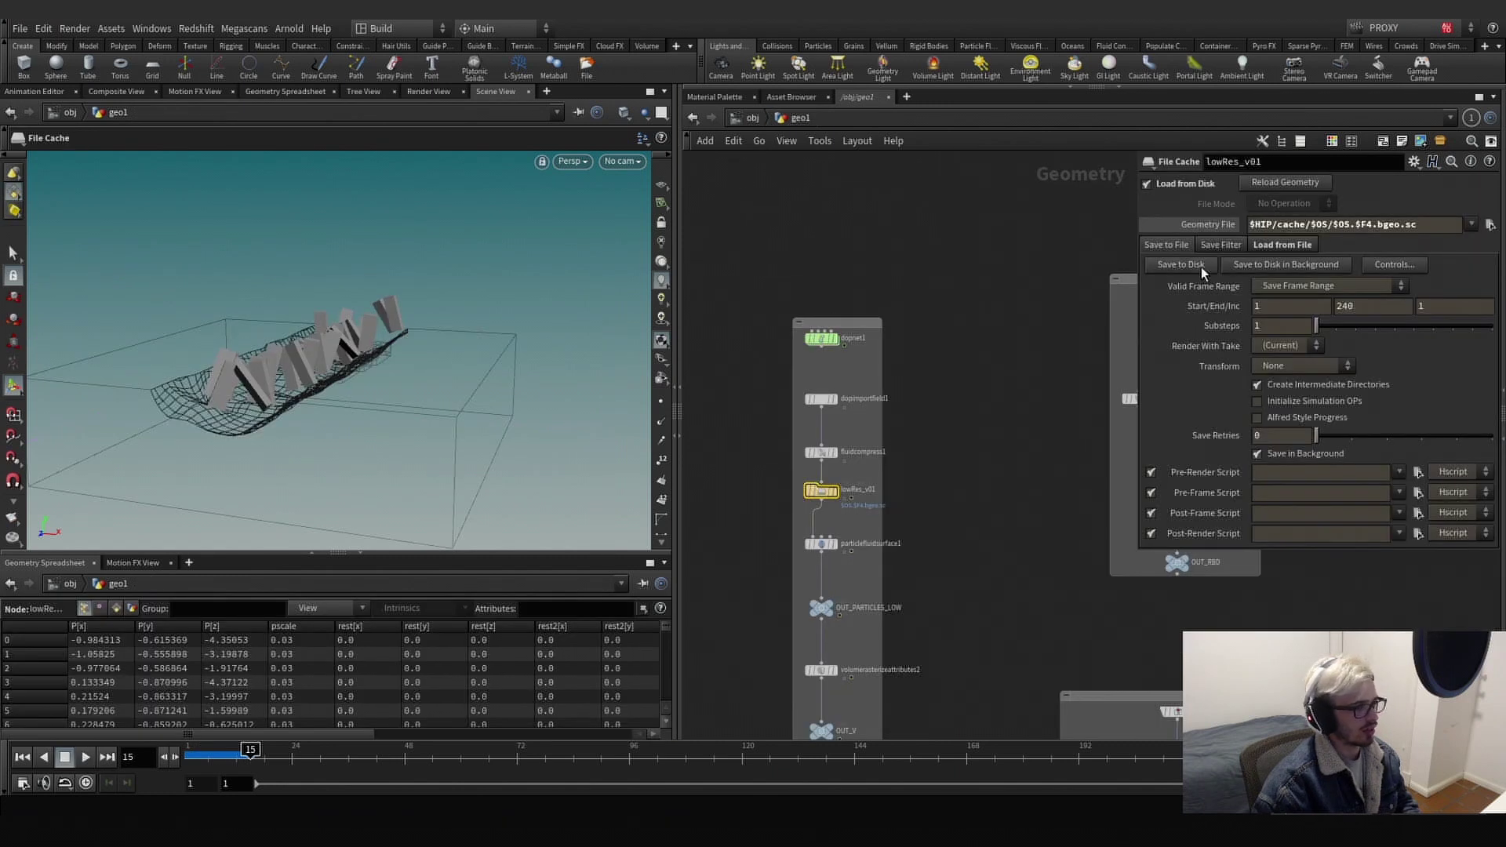
click(1180, 264)
Display particlefluidsurface1 and scrub the timeline to examine the recached river particles.
key(h)
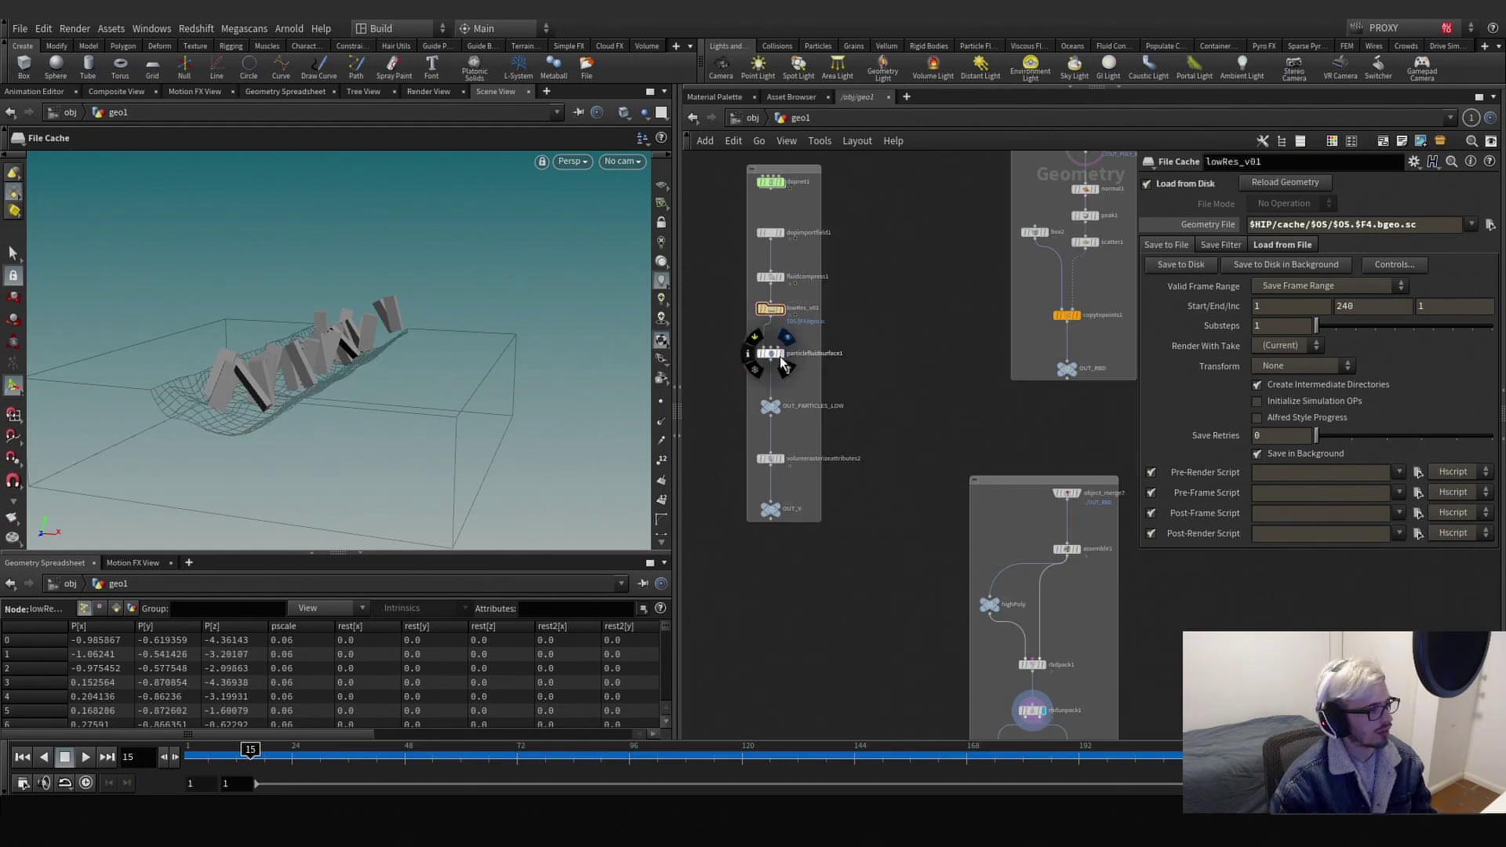
click(778, 354)
drag(312, 751, 808, 763)
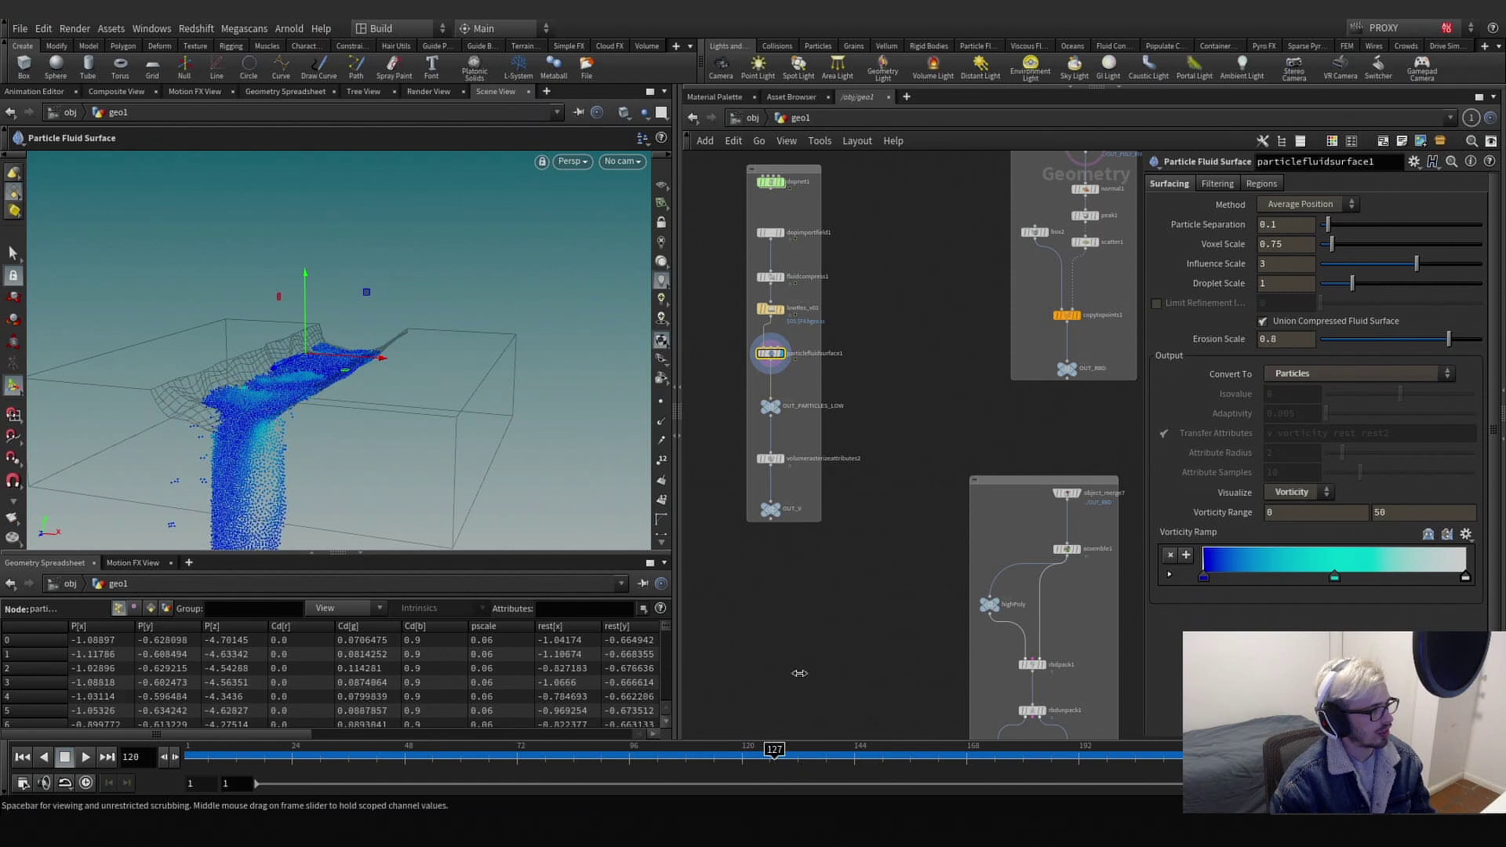
Go inside dopnet2, replay the simulation from frame 1 and examine how the planks move along the riverbed.
middle_drag(871, 707, 795, 432)
scroll(802, 431, down, 3)
scroll(879, 547, up, 3)
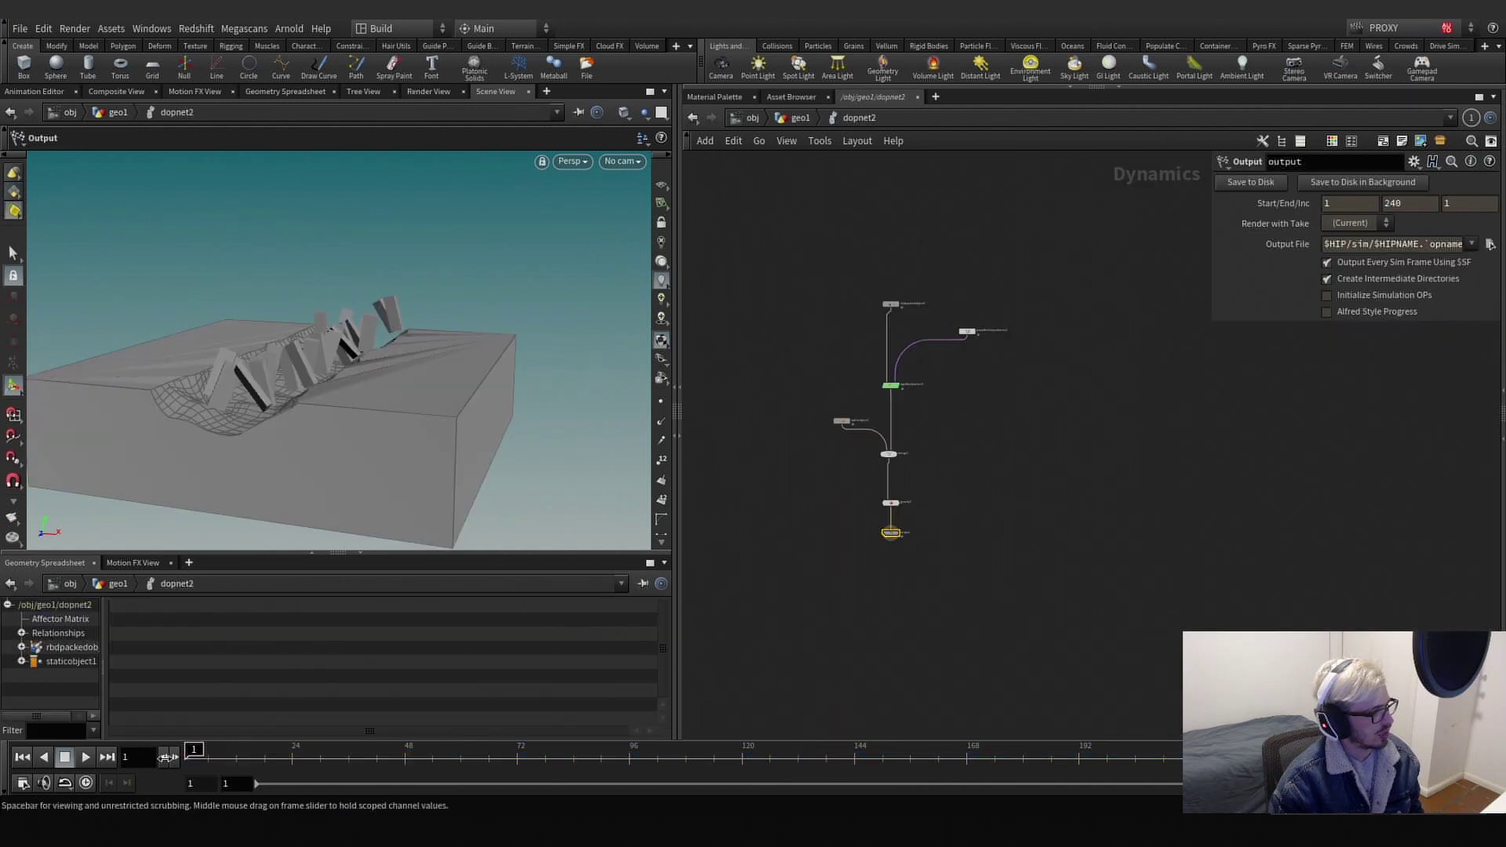
click(91, 761)
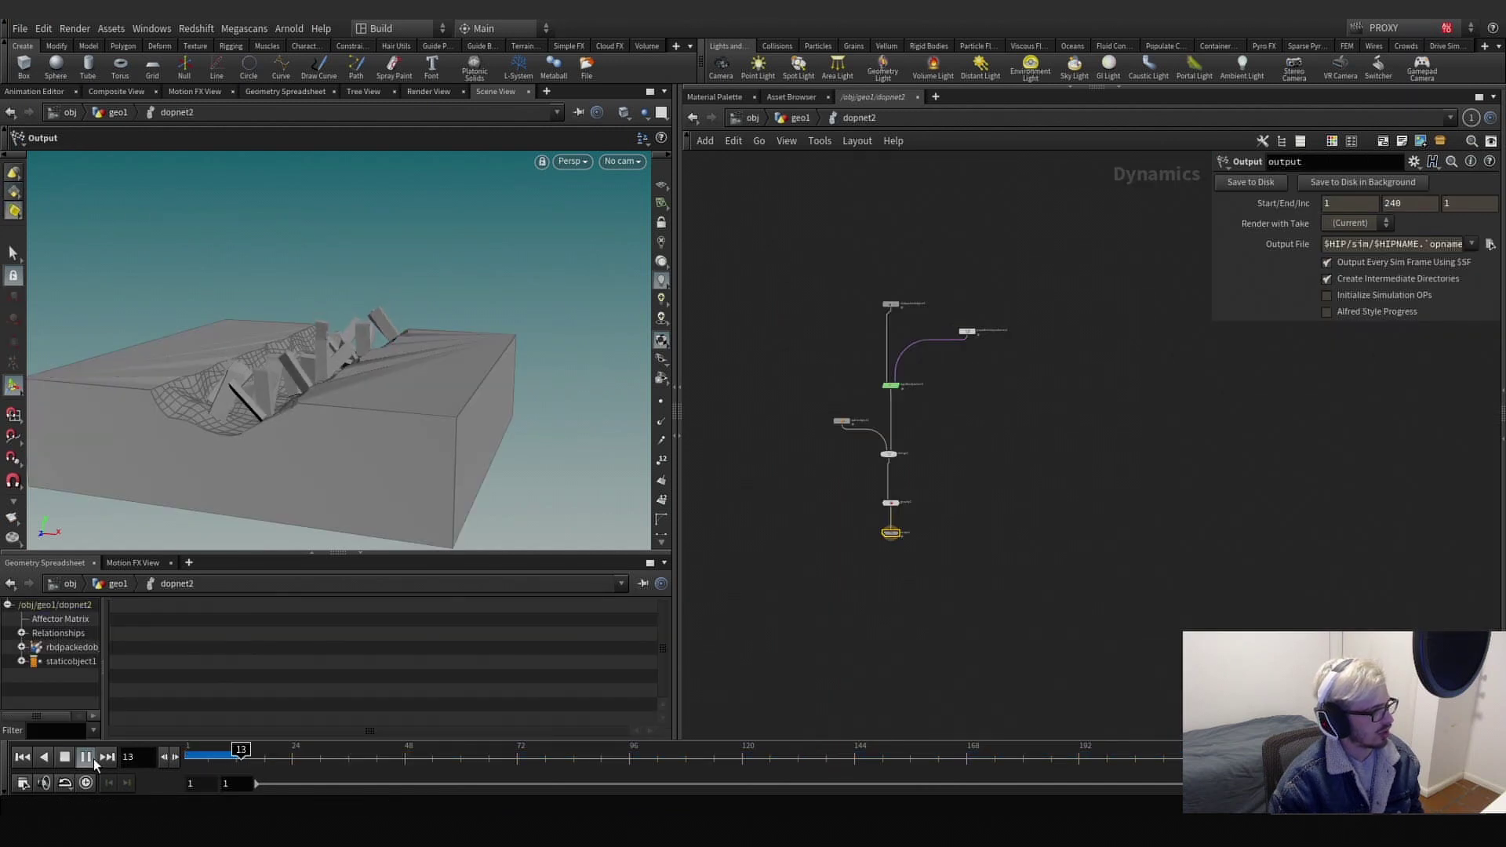
alt+drag(325, 363, 328, 500)
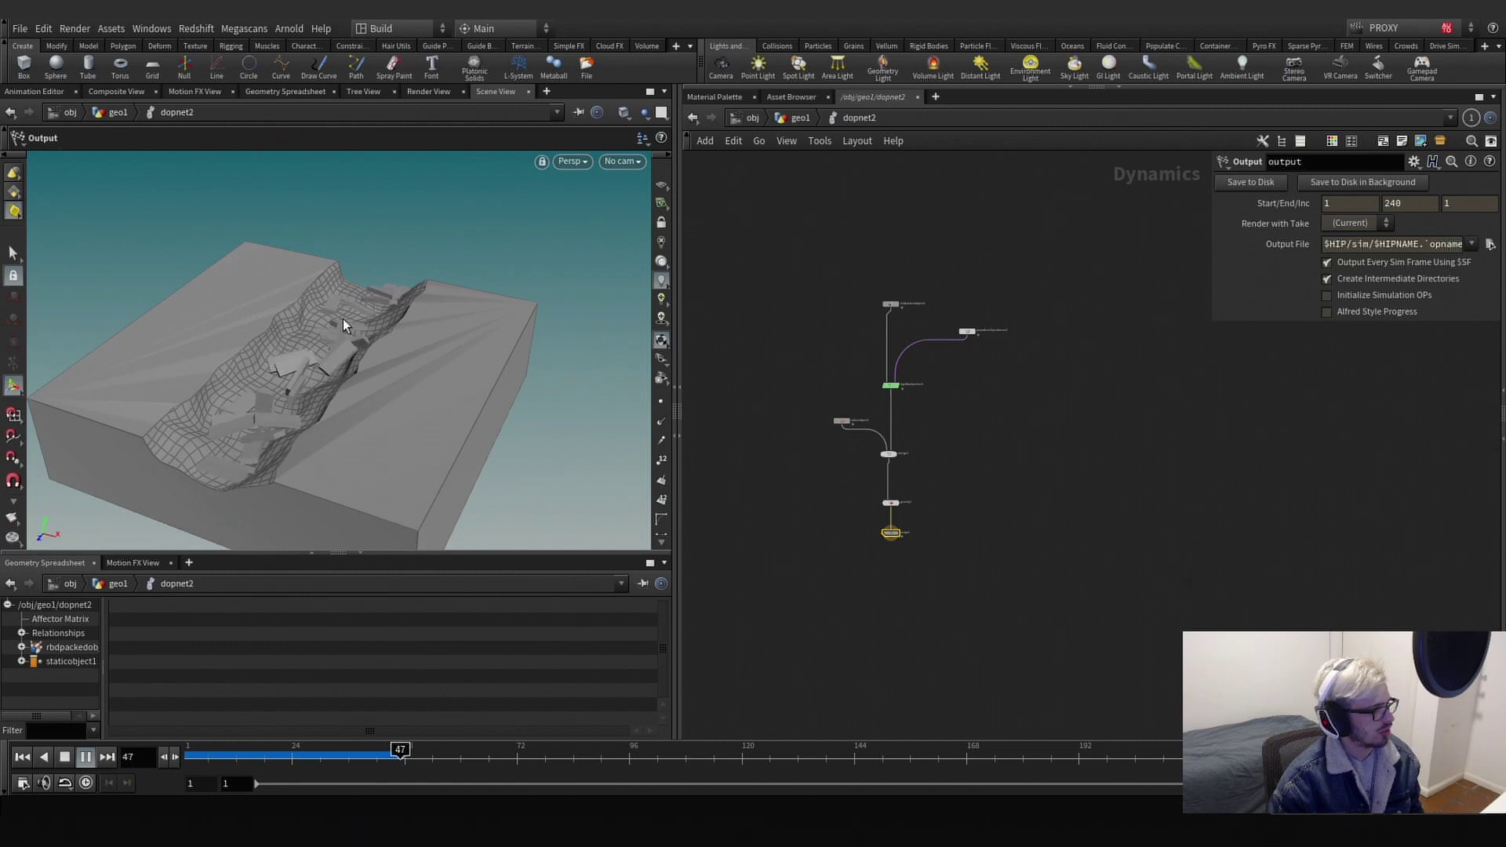
drag(373, 761, 390, 758)
scroll(863, 383, up, 3)
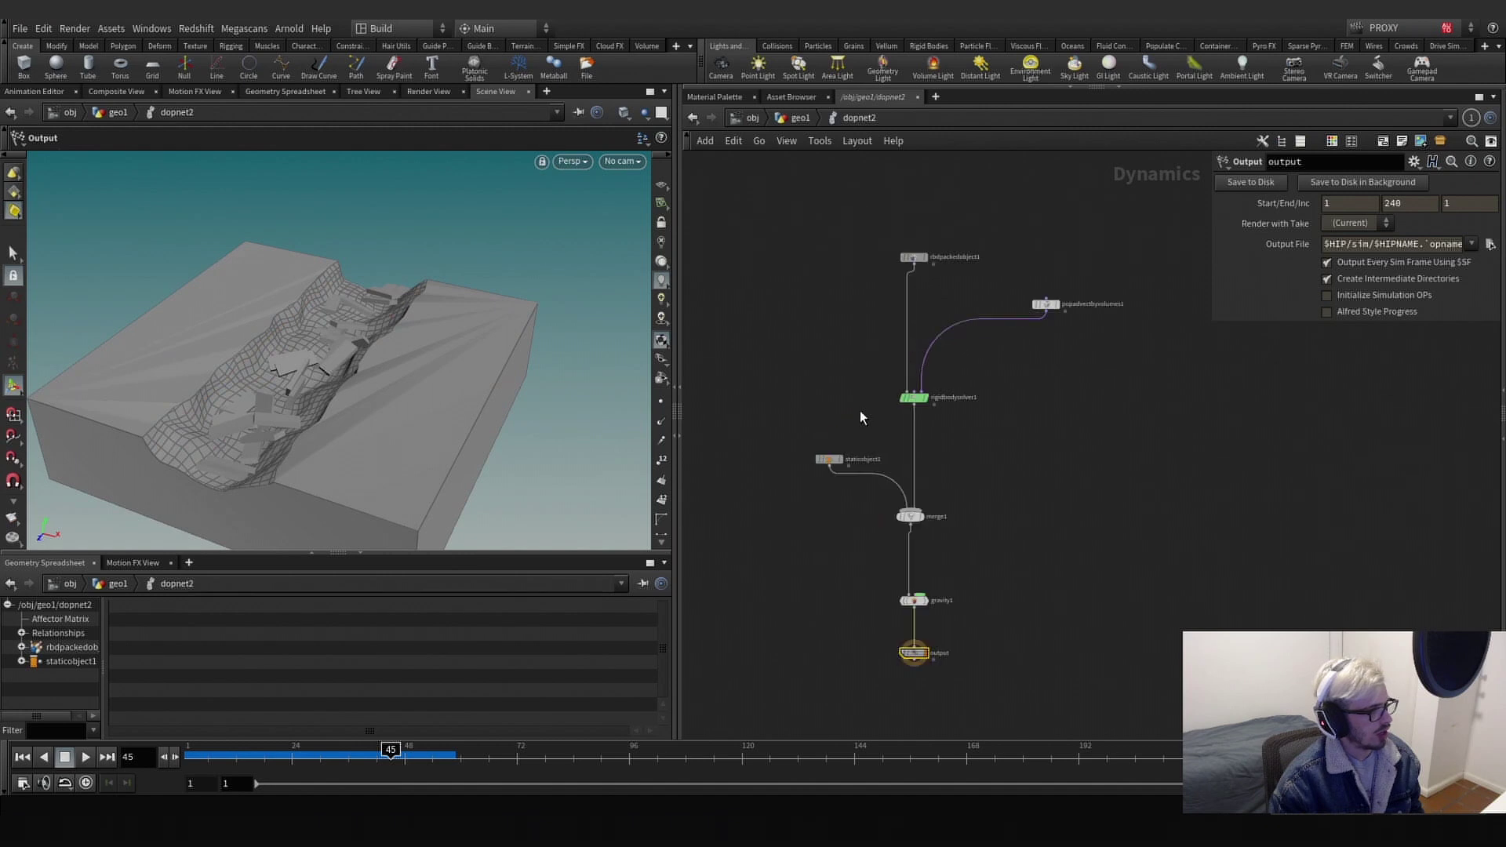
Switch to the Main take, set staticobject1's physical Friction to 0.4, and replay the plank simulation from frame 1.
click(829, 459)
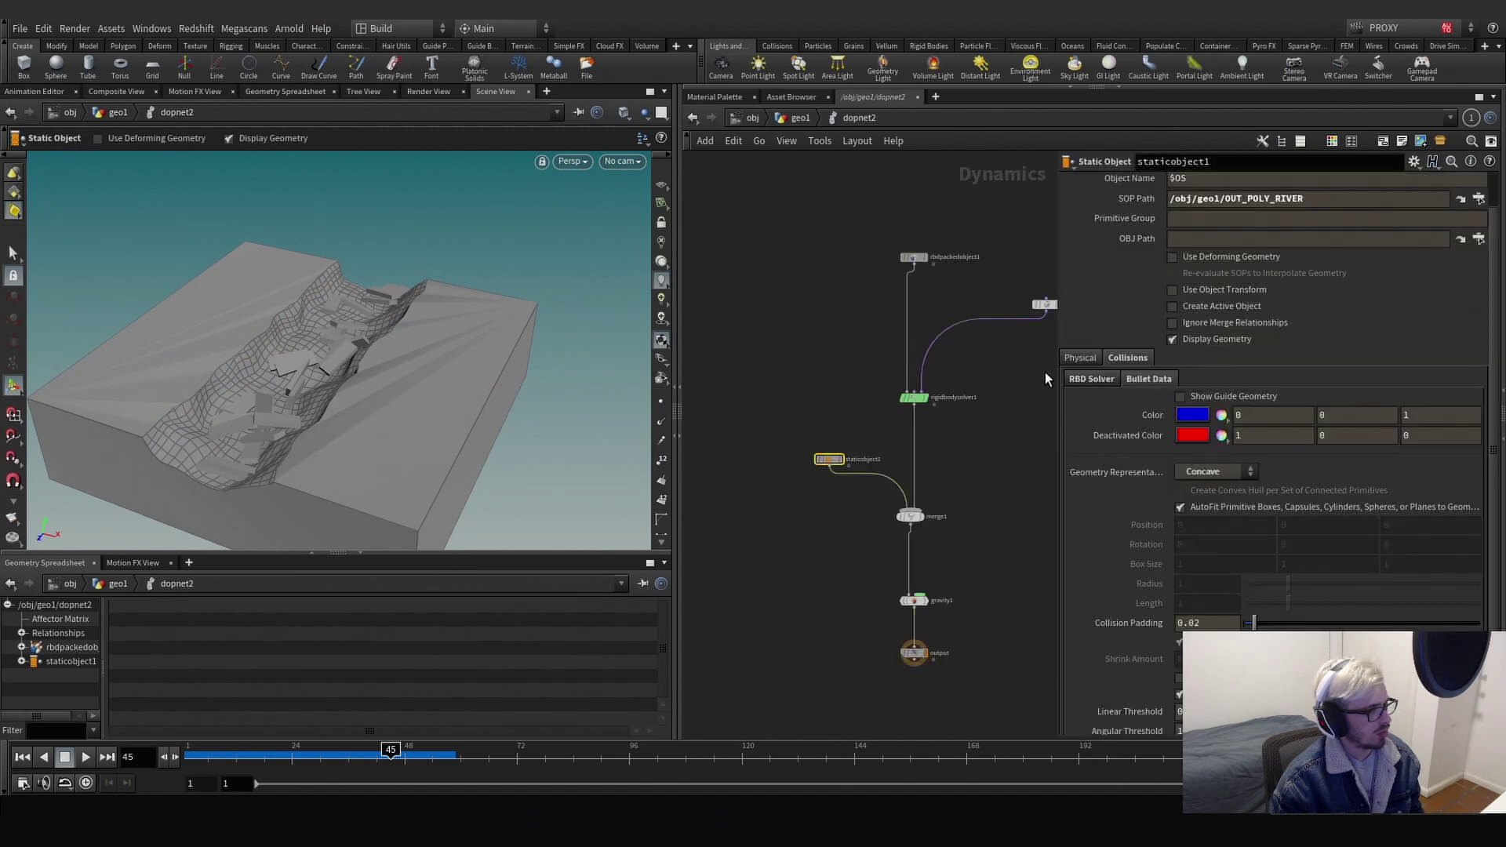
click(1381, 28)
click(1380, 46)
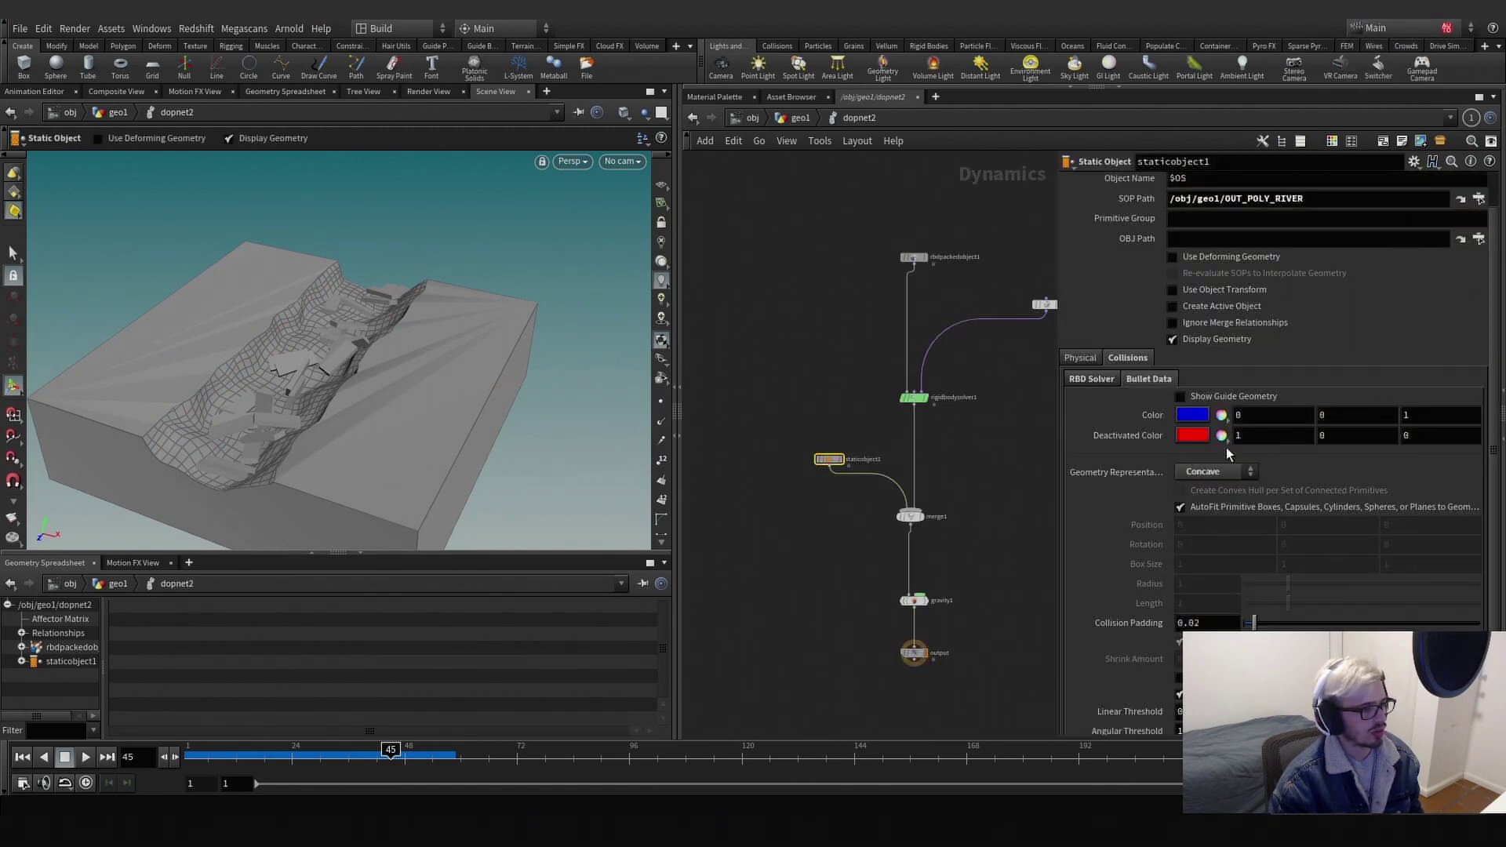
click(1082, 358)
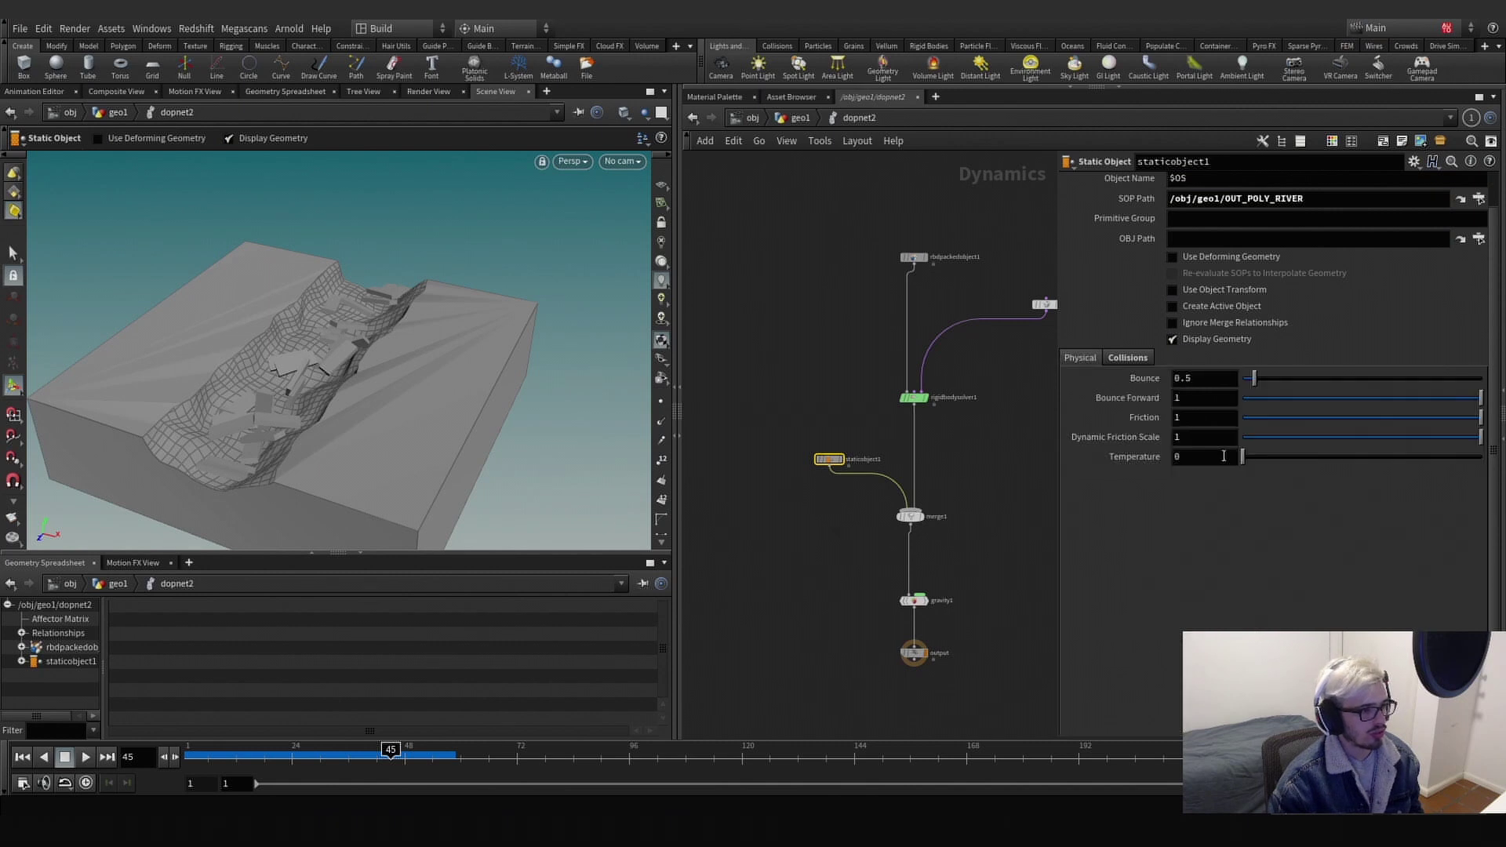
text(.4)
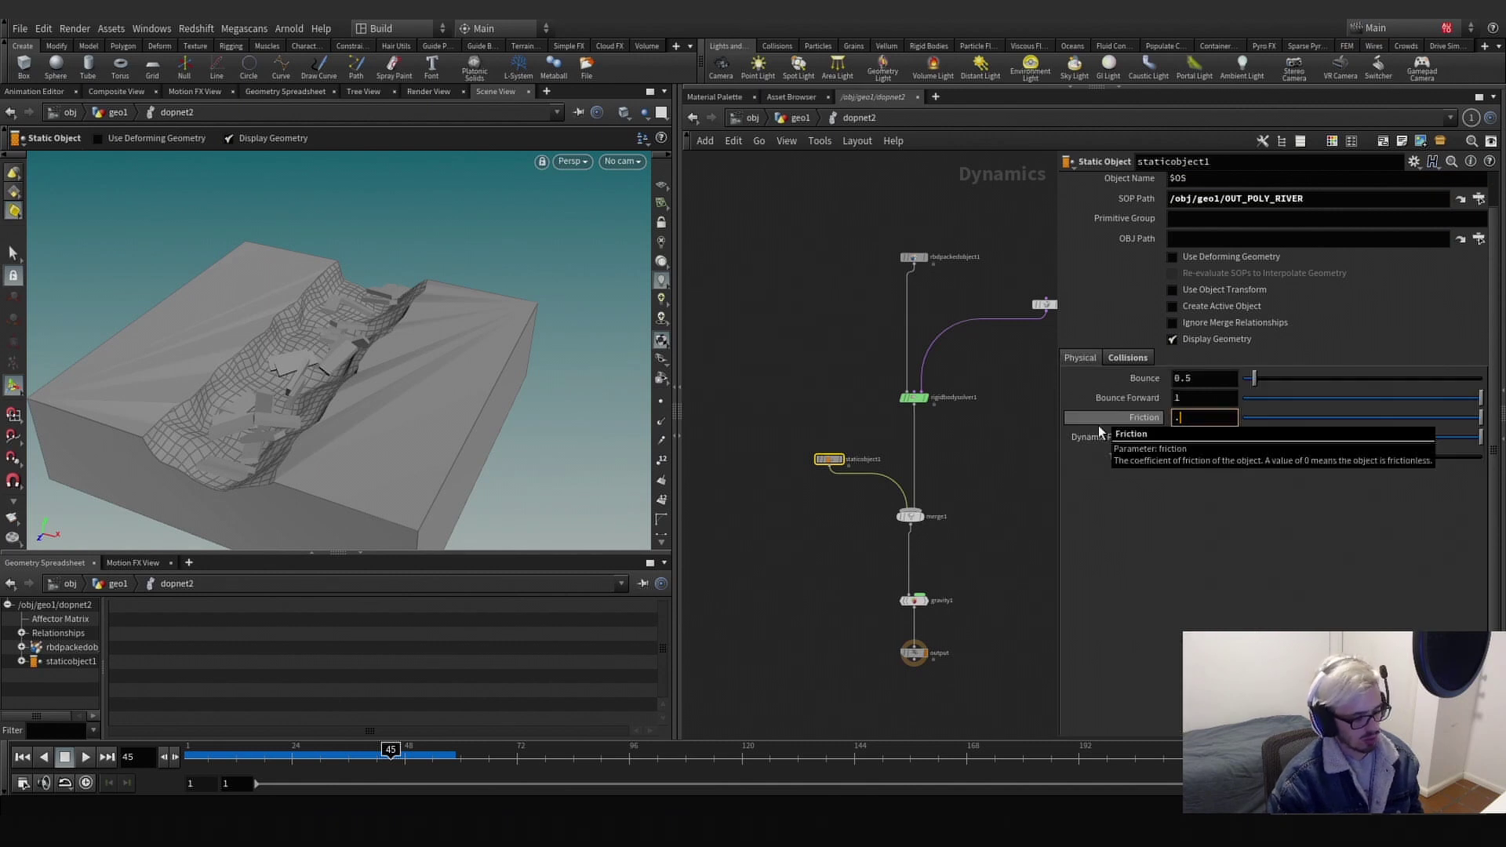
key(Return)
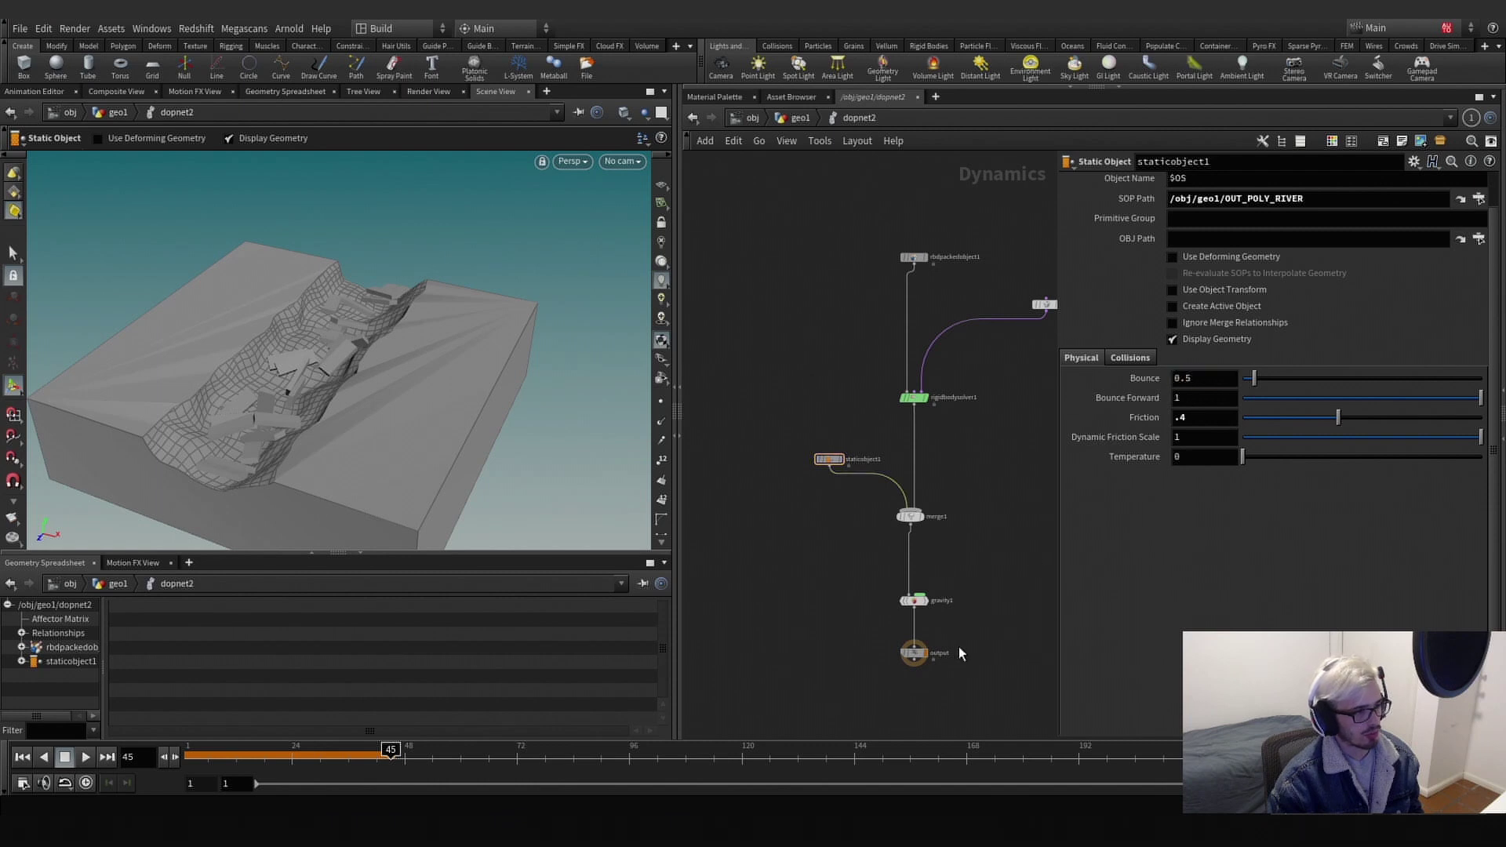
click(187, 761)
click(87, 759)
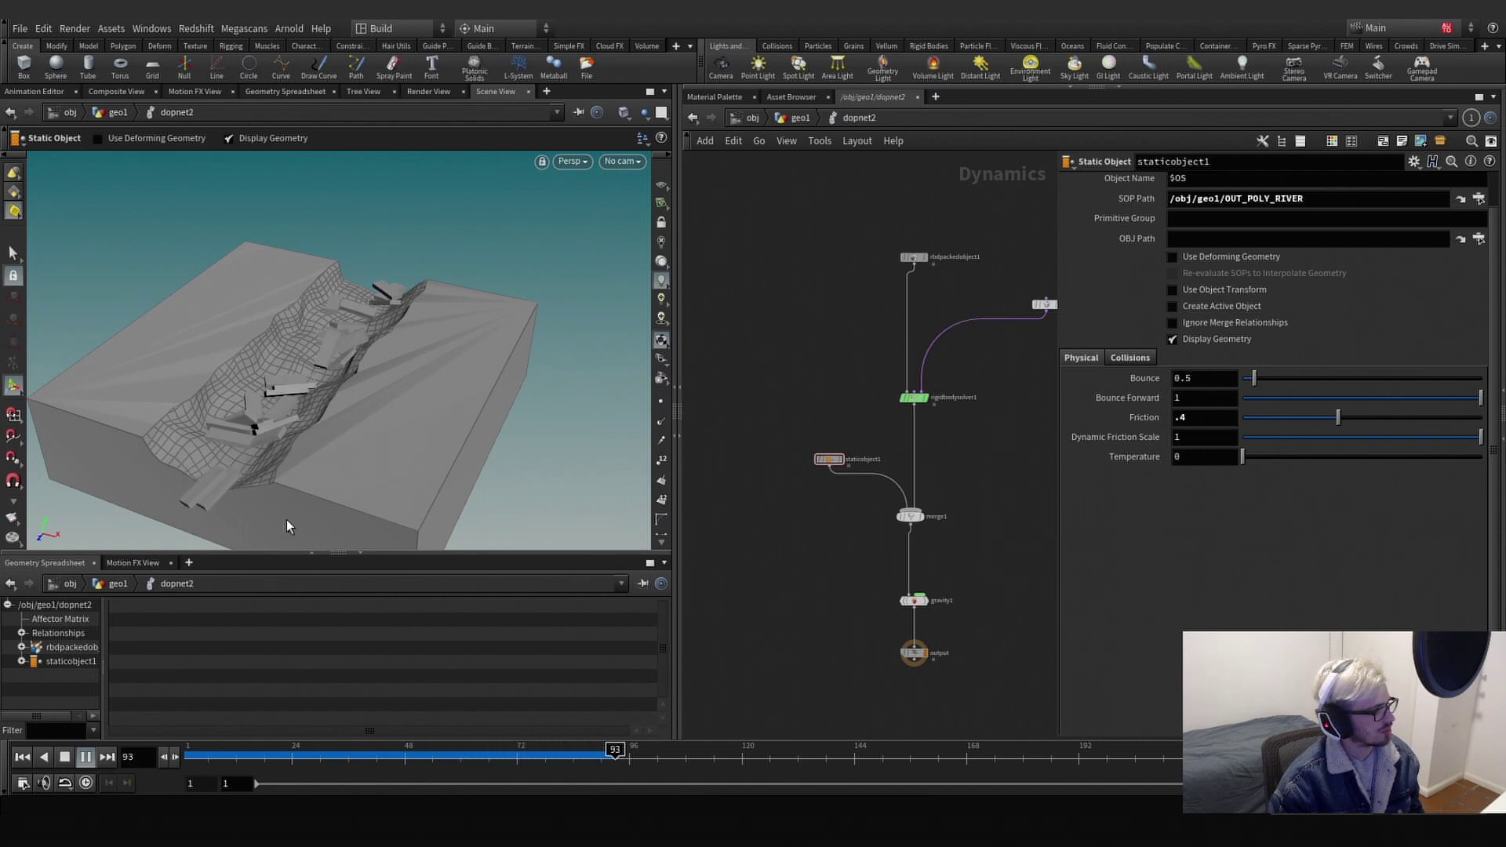
Set popadvectbyvolumes1's Velocity Scale to 2, replay the plank simulation, and return to frame 1.
click(1045, 304)
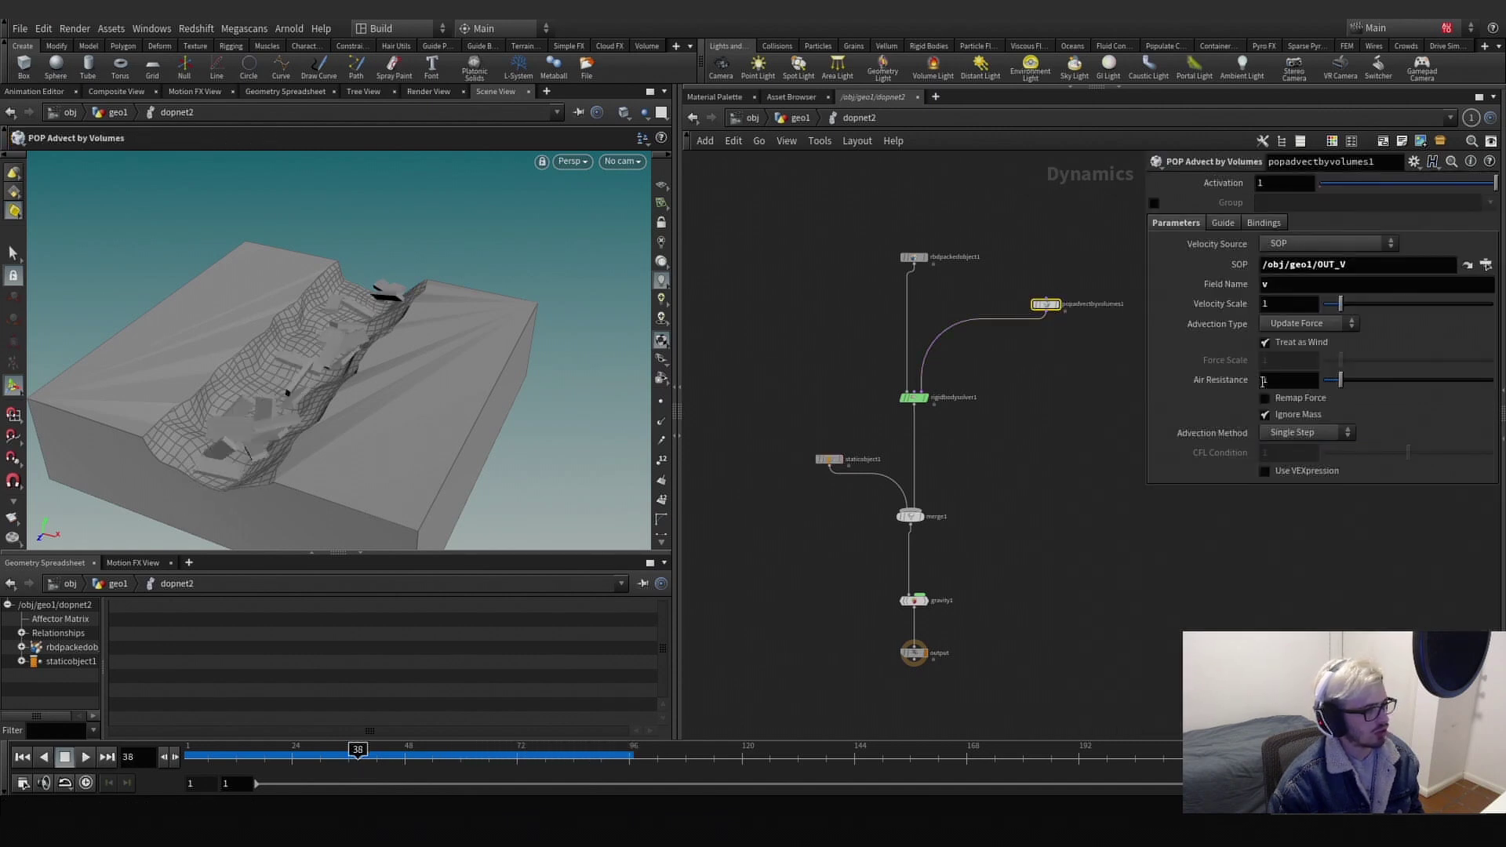
key(Return)
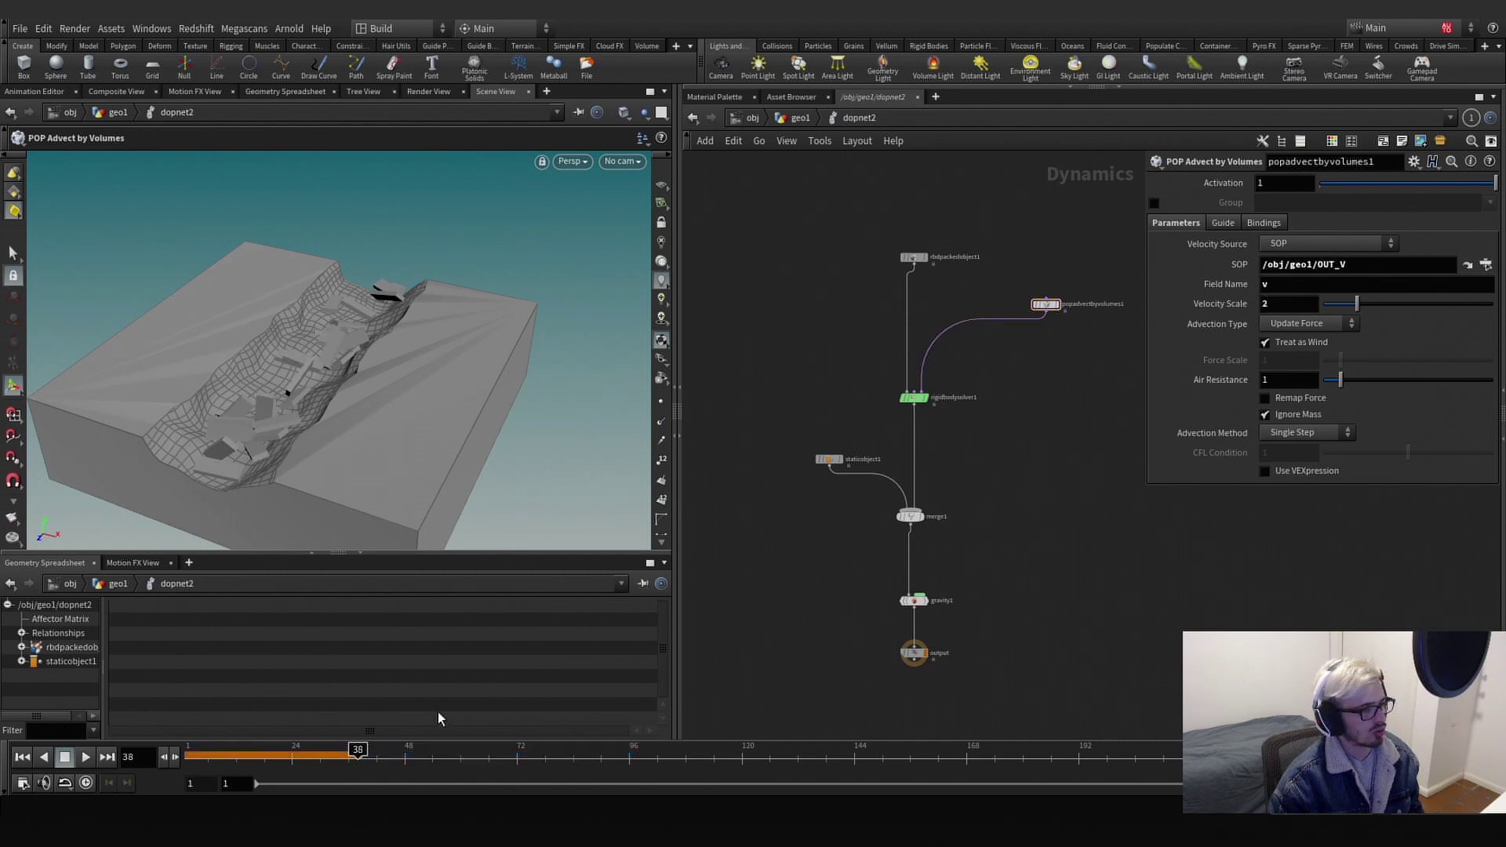
drag(357, 751, 102, 761)
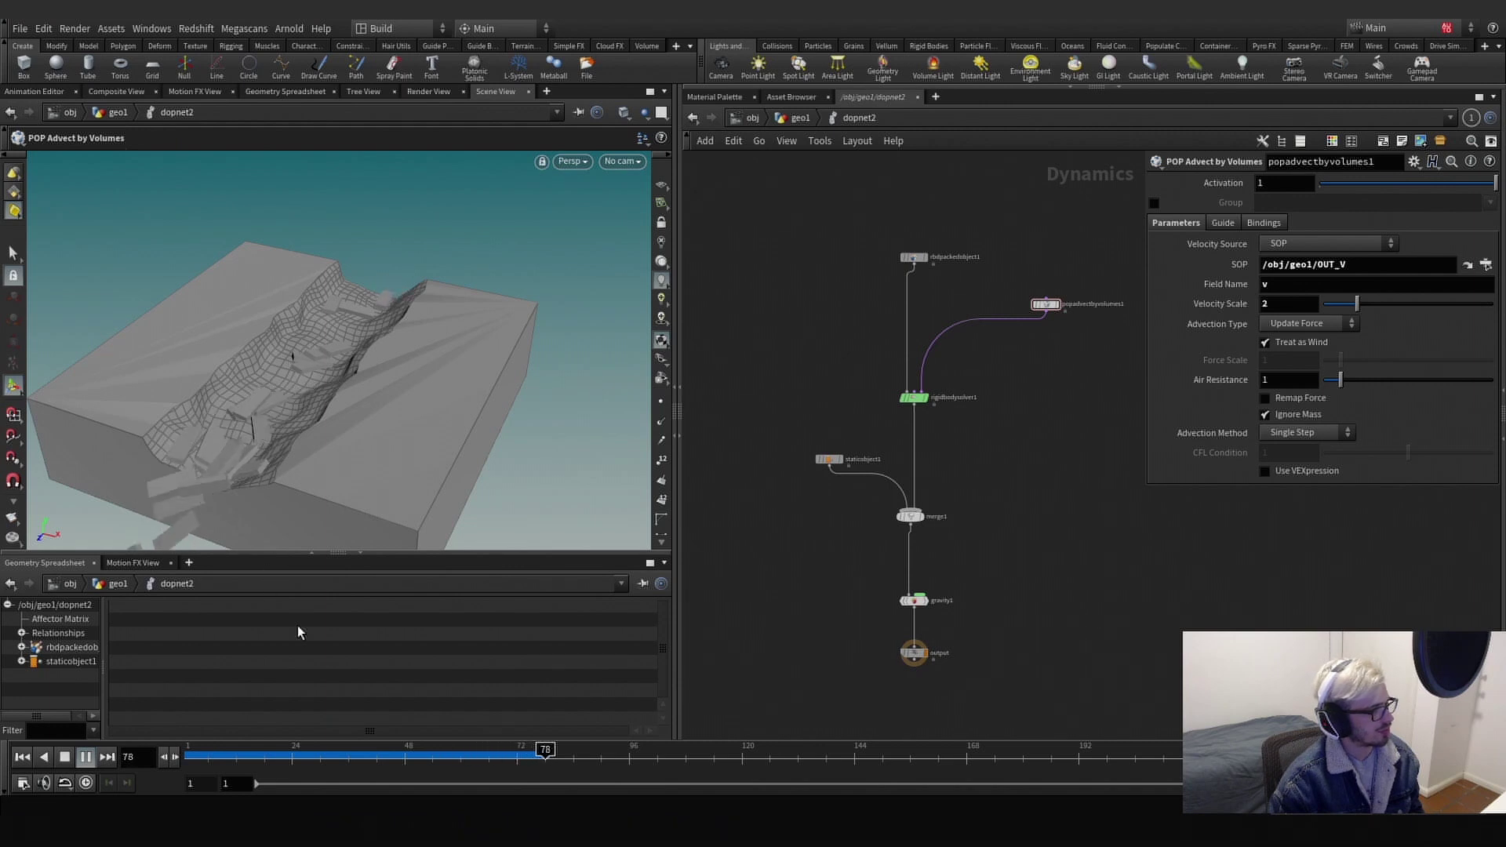
alt+drag(276, 436, 276, 378)
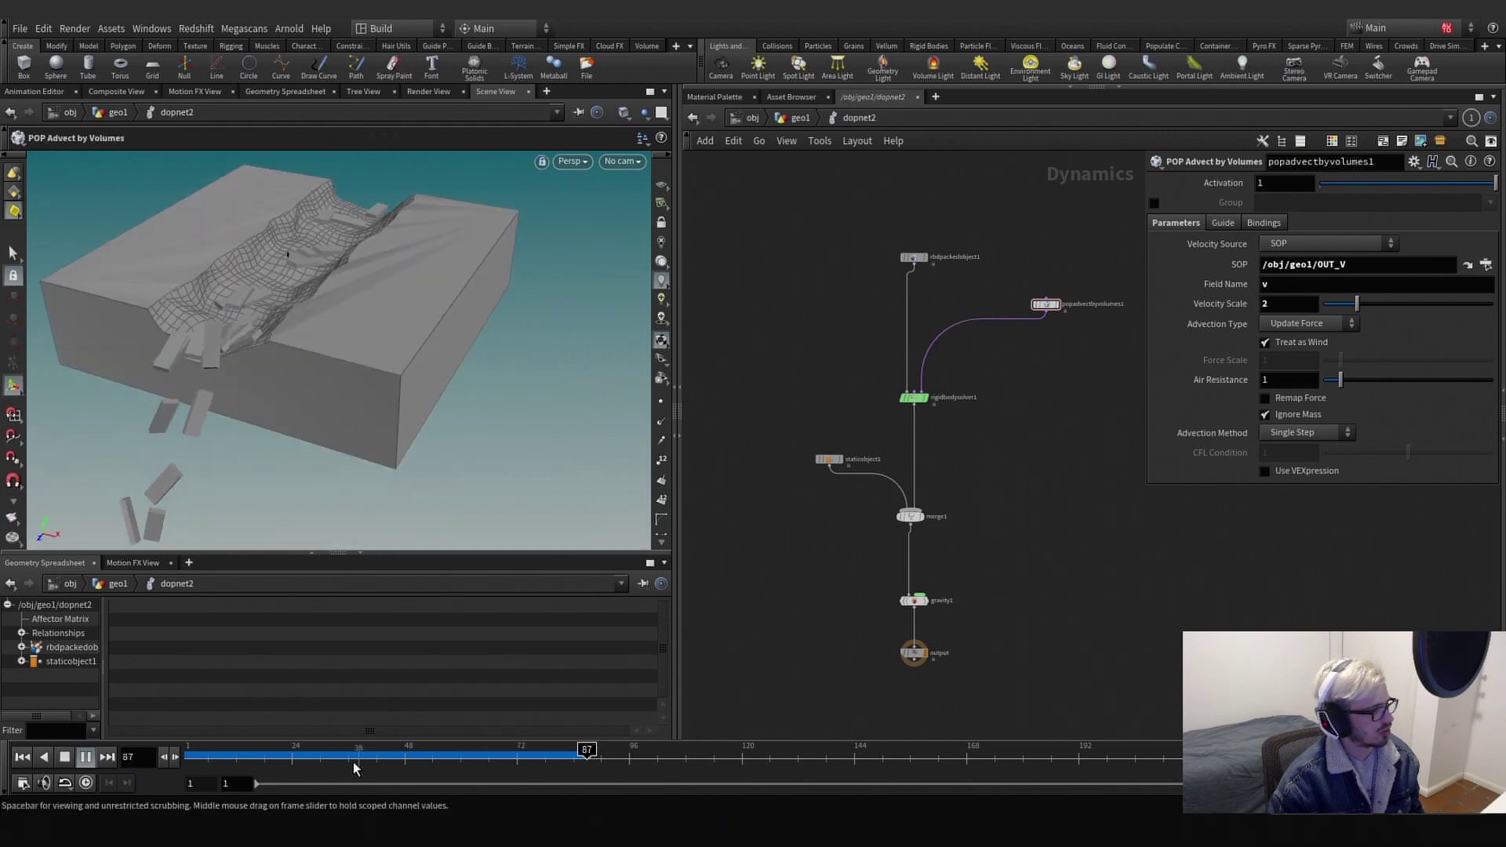
drag(354, 759, 189, 757)
Go up to geo1 and add a displayed Transform Pieces node fed by OUT_HIGH and dopnet2.
click(802, 119)
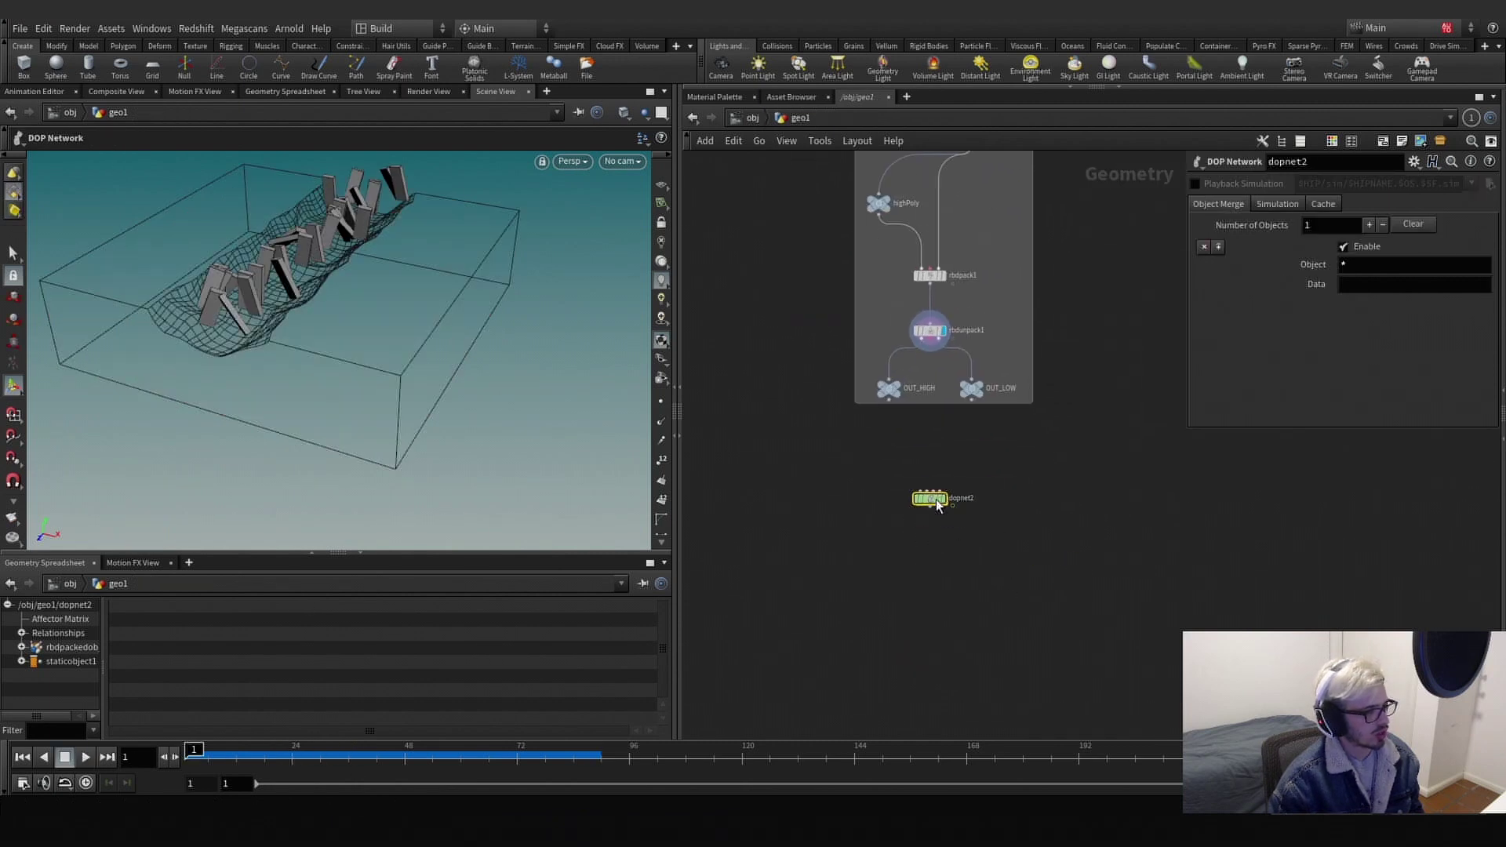
key(Tab)
text(transf)
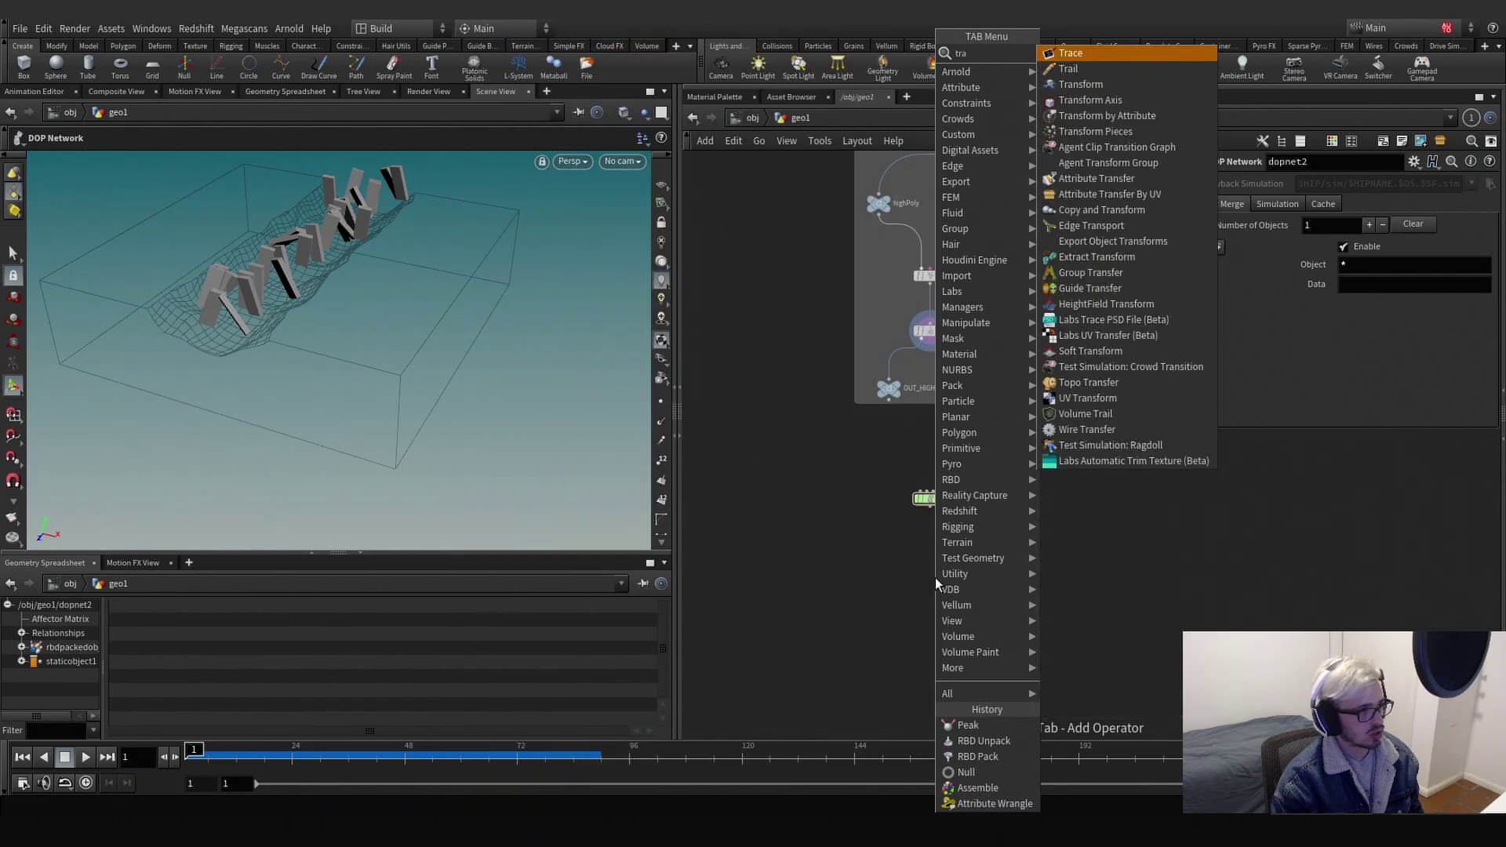
key(Down)
key(Down)
key(Down)
key(Return)
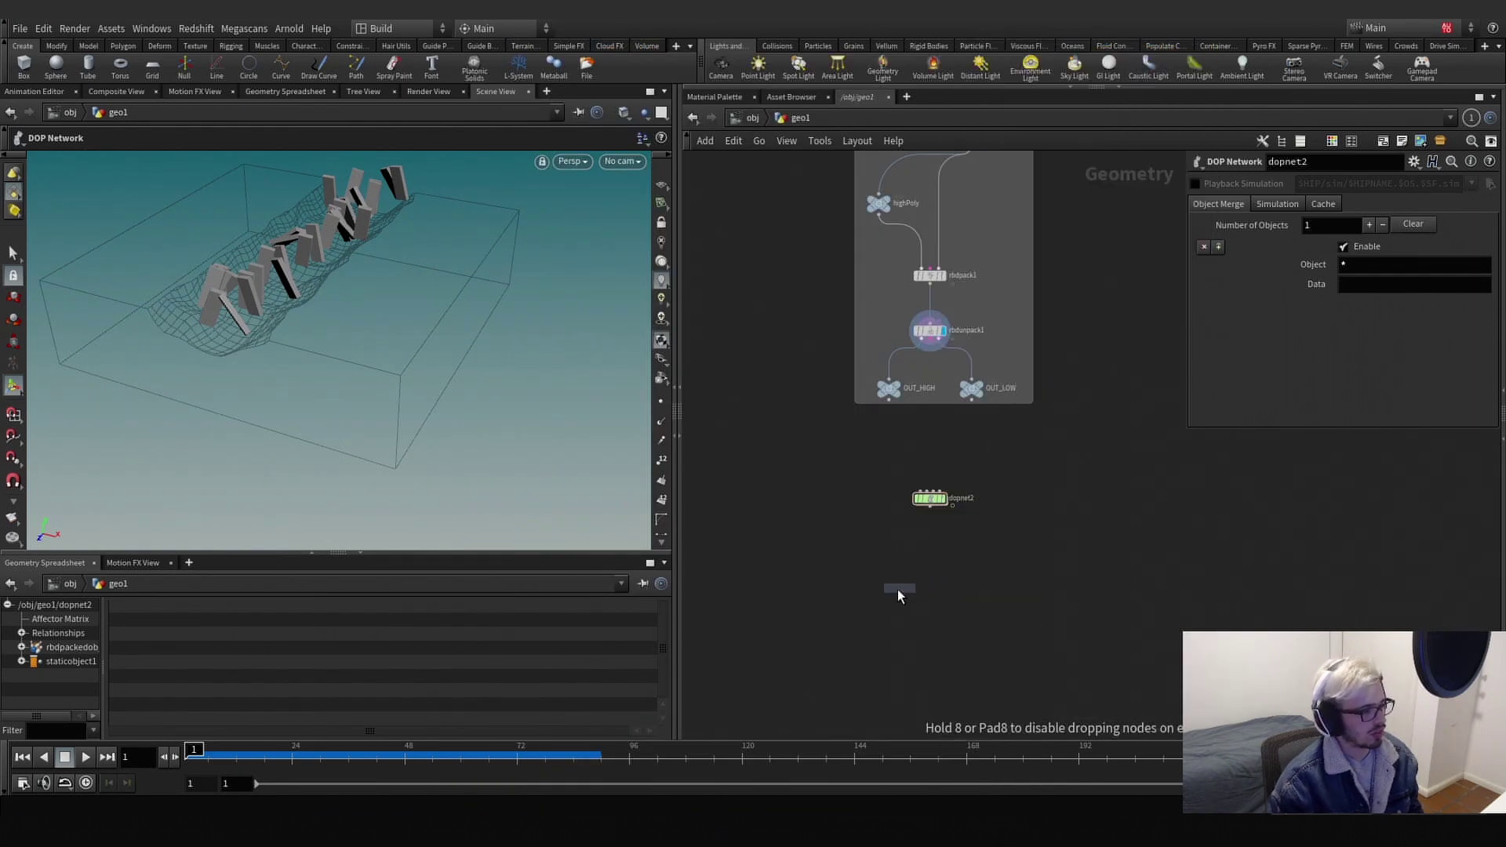
click(898, 590)
drag(893, 402, 895, 603)
click(908, 591)
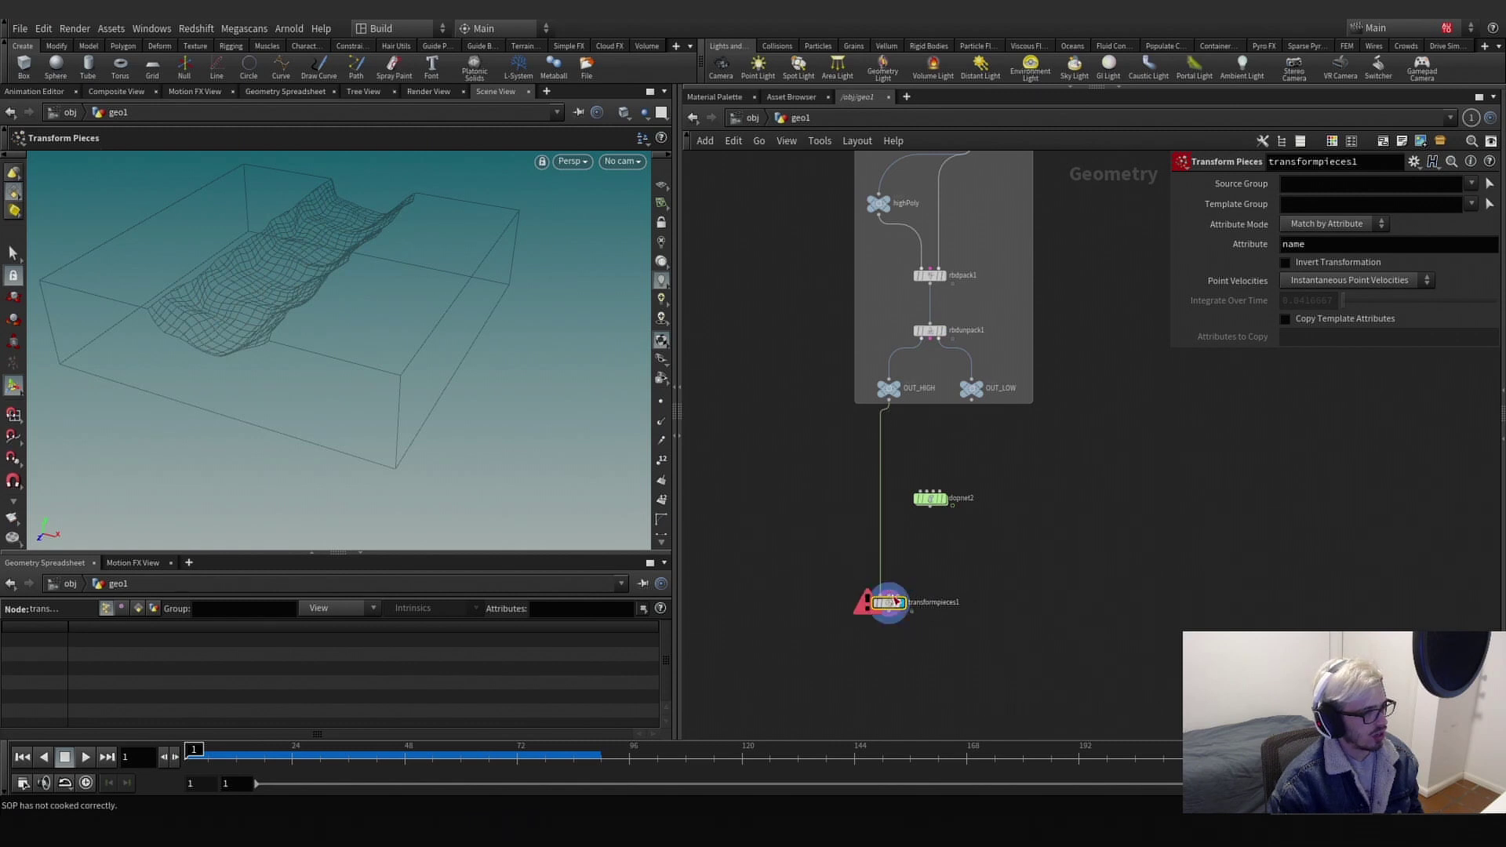
click(897, 596)
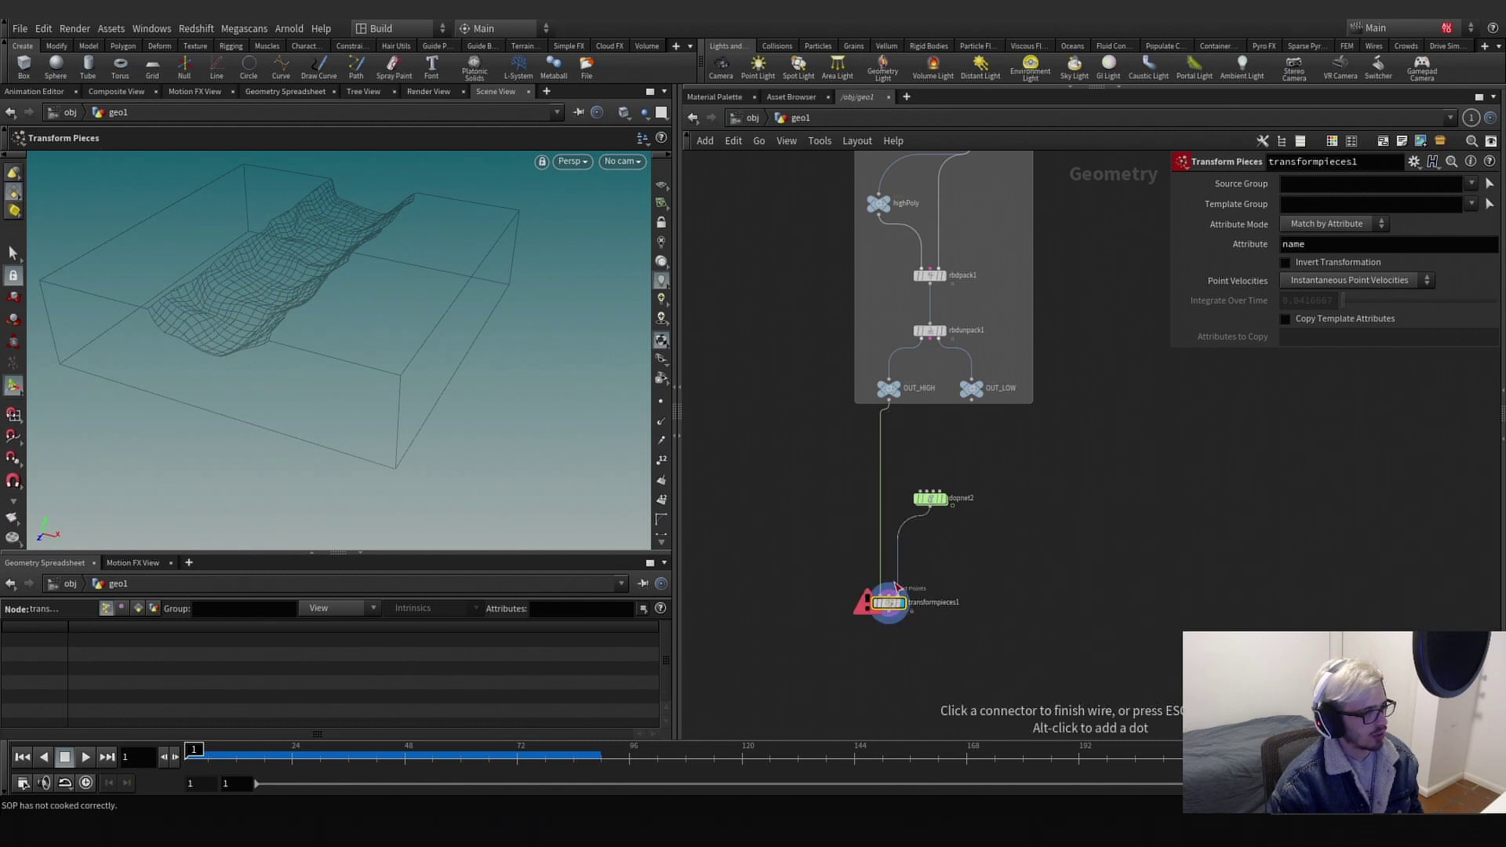
click(900, 603)
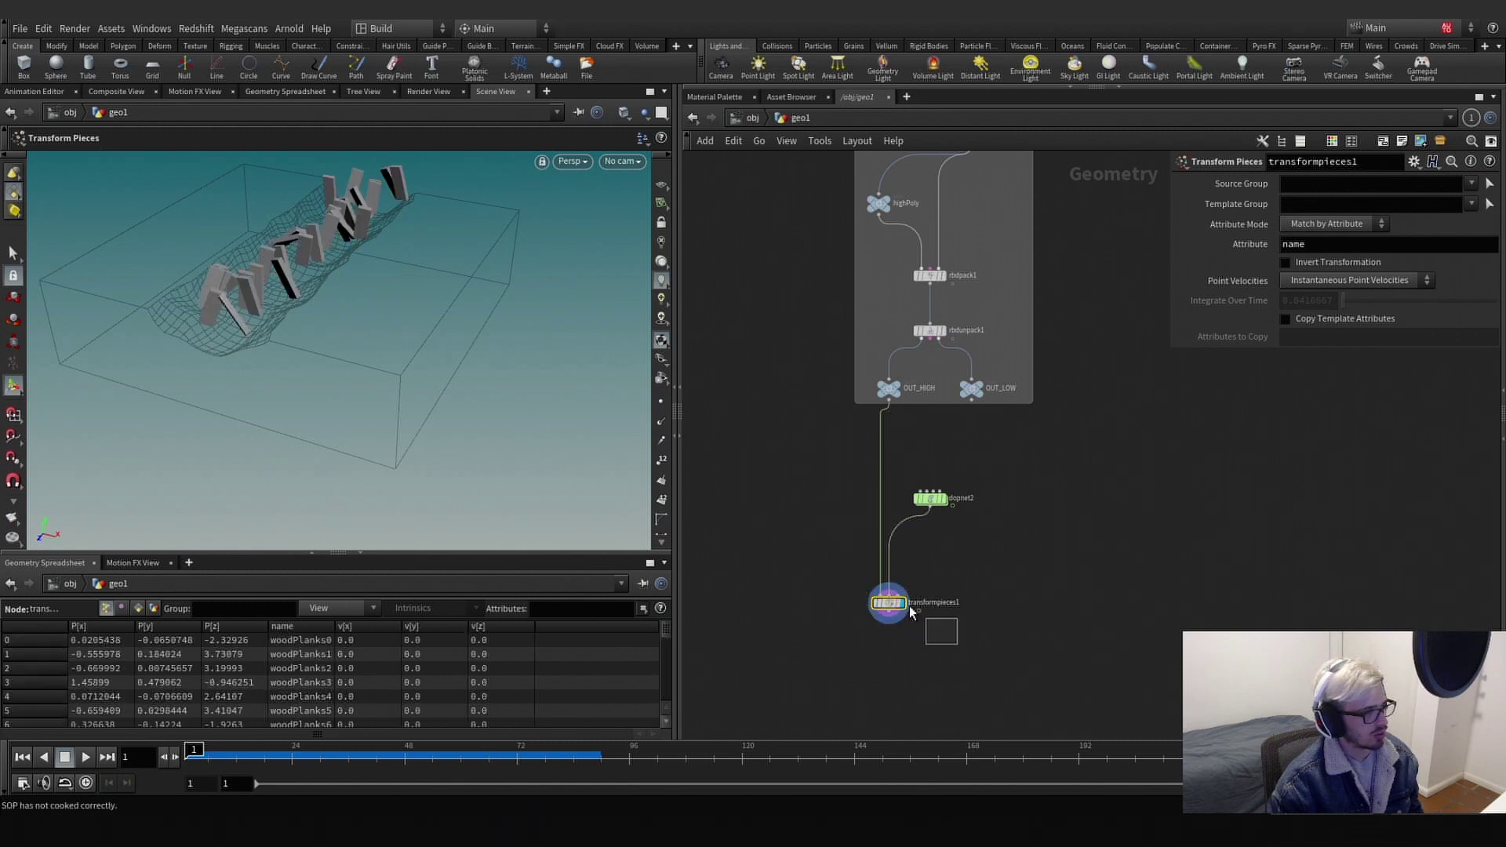
Insert an Unpack node between OUT_HIGH and transformpieces1.
click(888, 457)
key(Tab)
text(un)
key(Return)
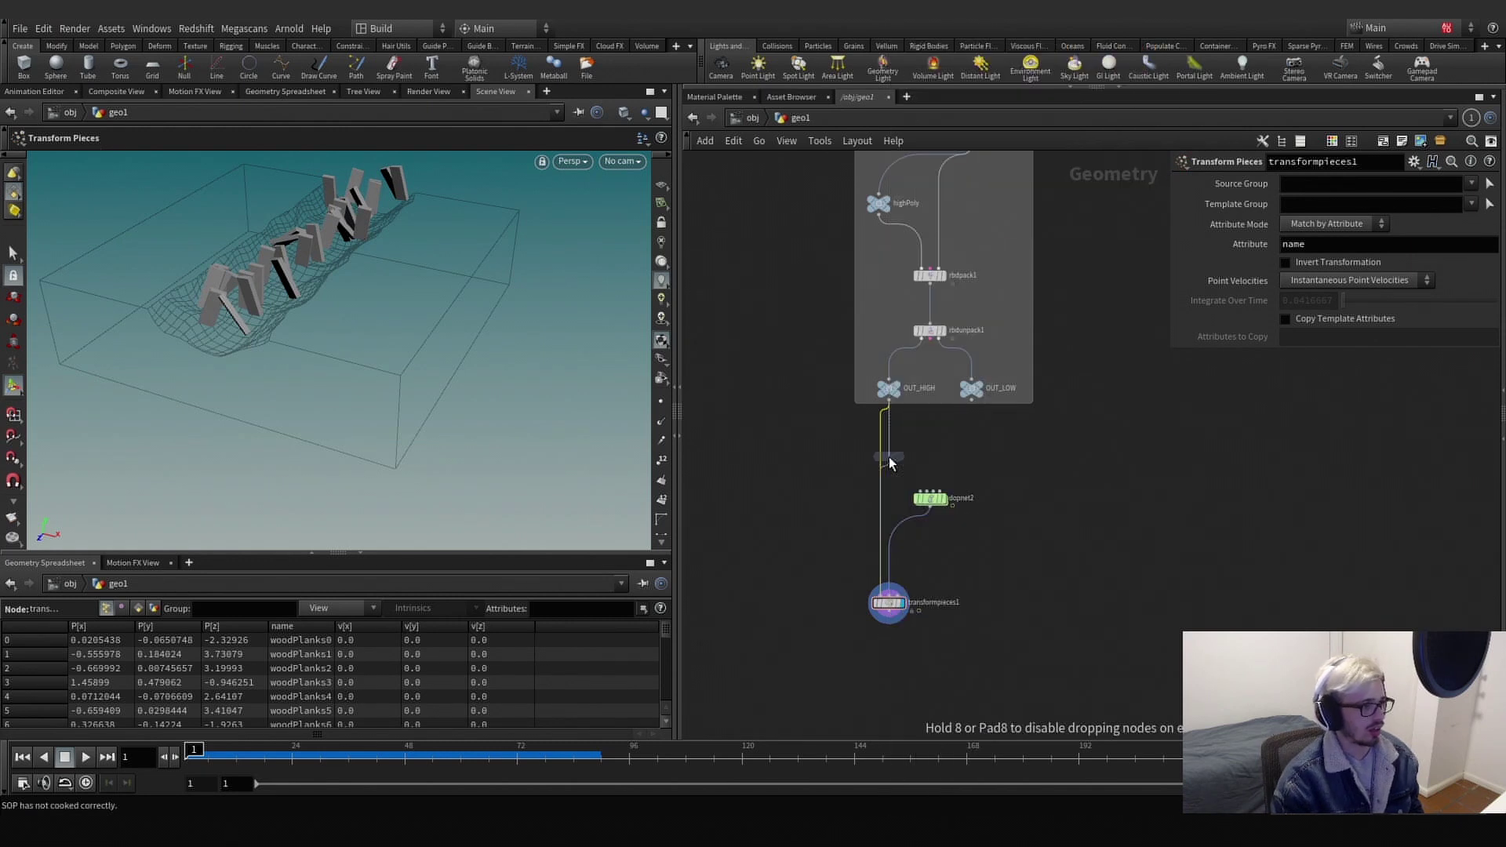
click(891, 462)
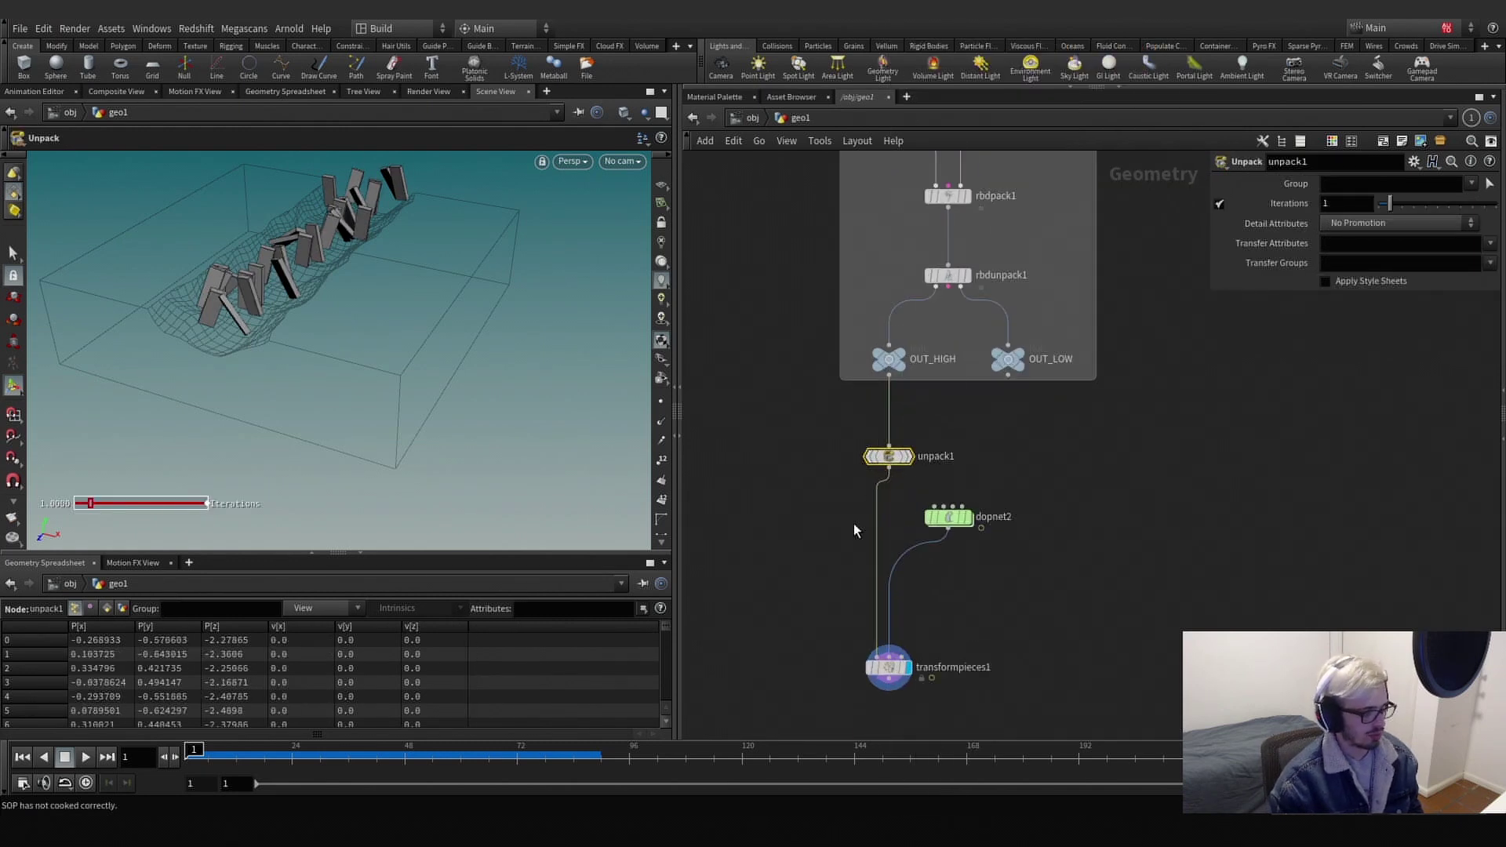
Insert a Divide node after unpack1 and enable Bricker Polygons with a size of 0.1 on all axes.
key(Tab)
text(div)
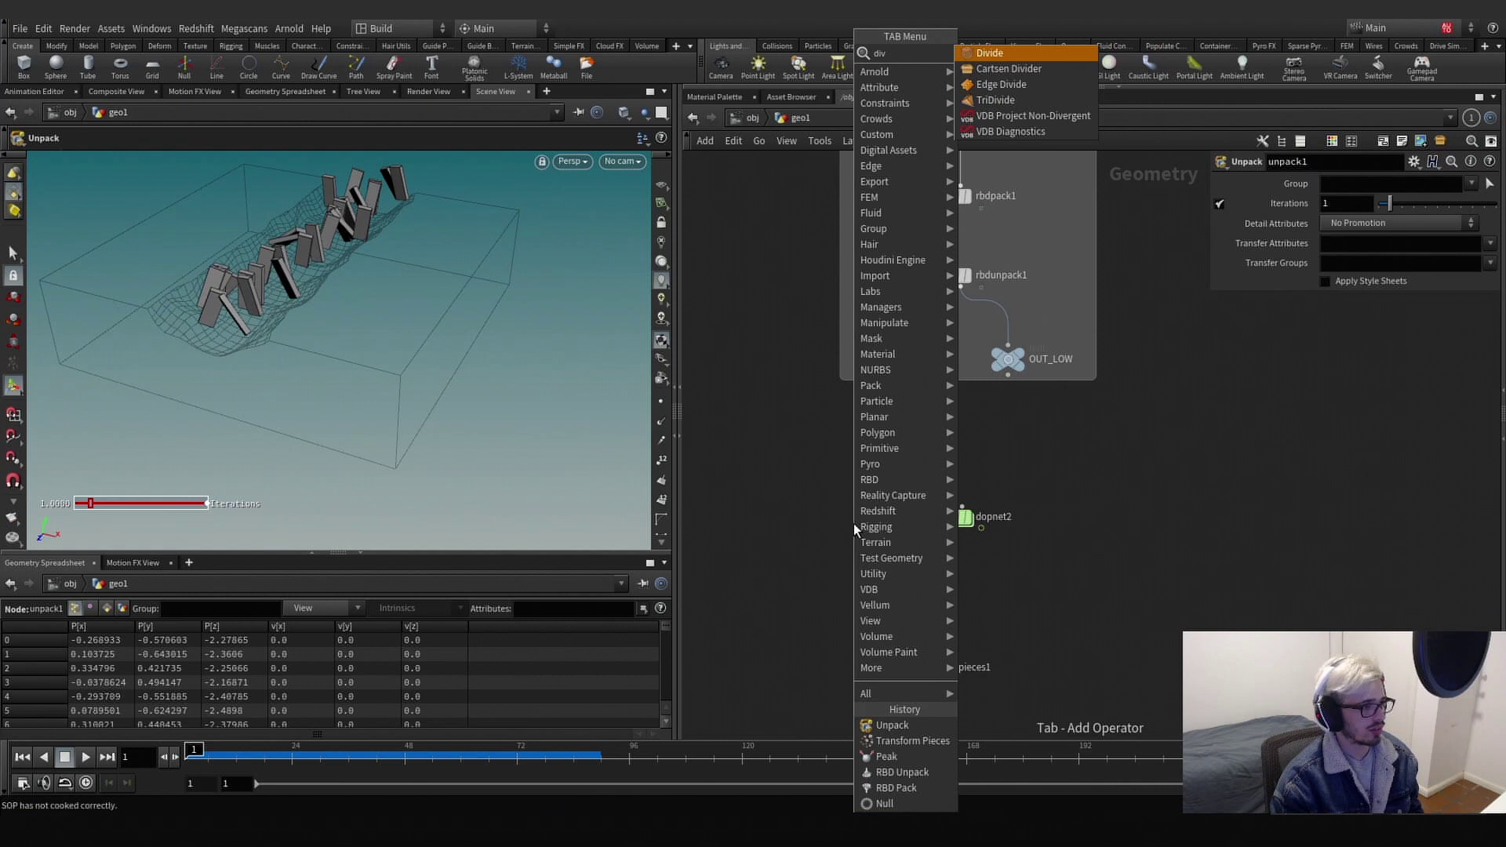
key(Return)
click(855, 524)
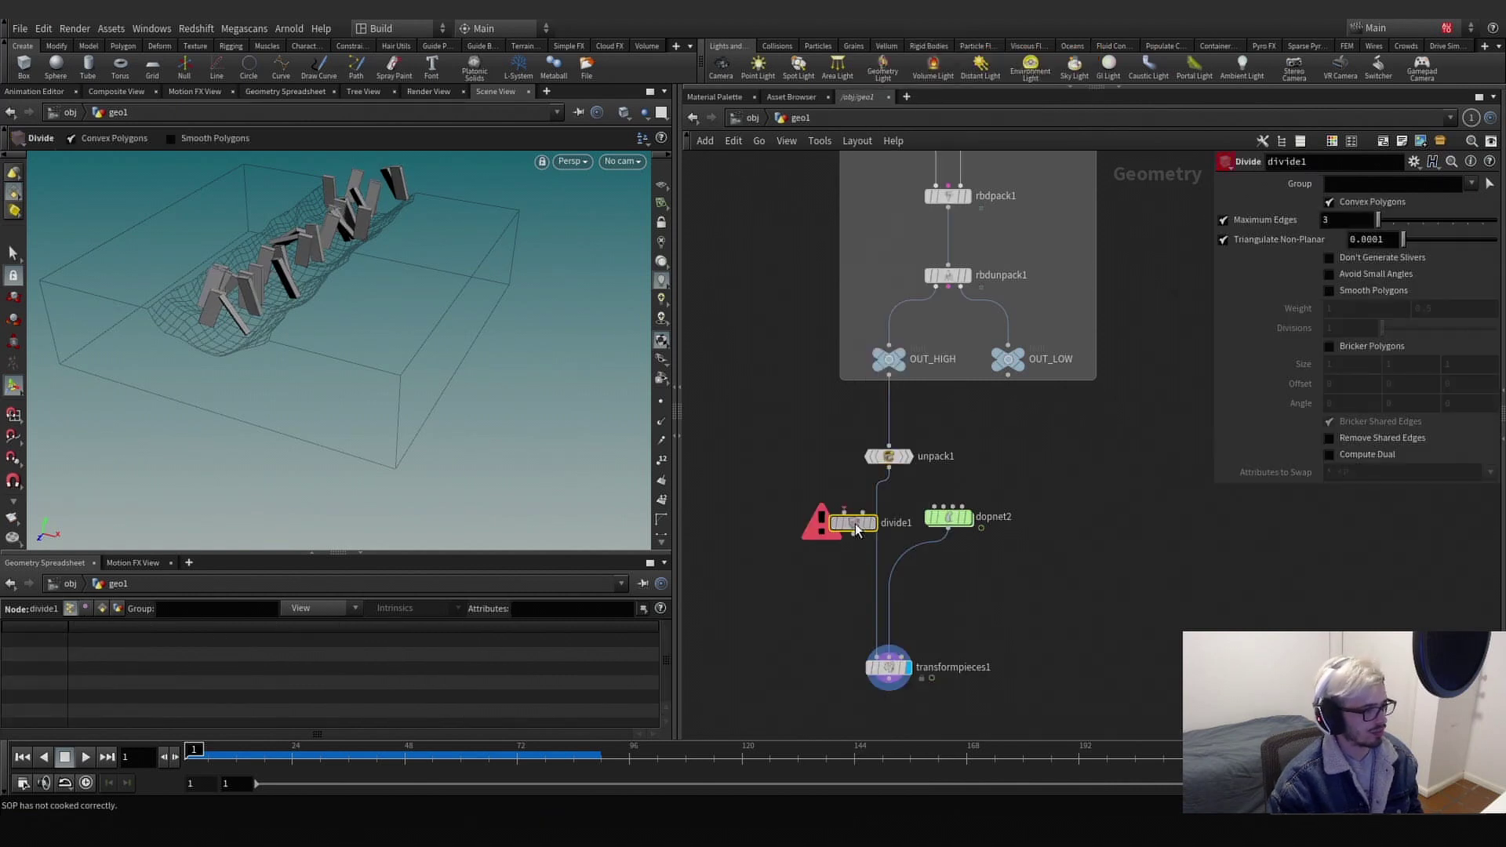
drag(879, 528, 889, 524)
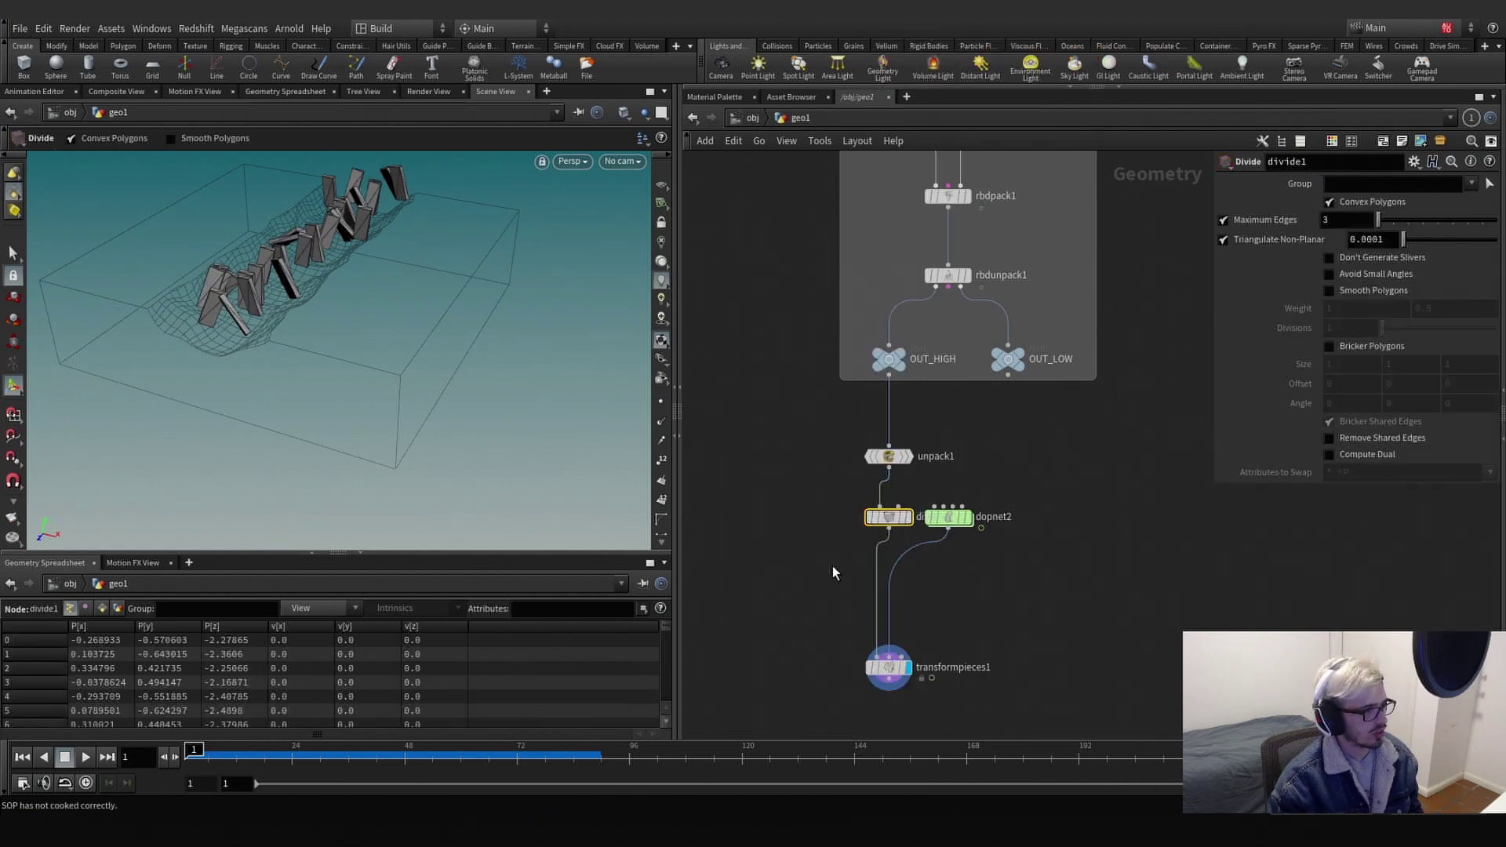
click(1333, 347)
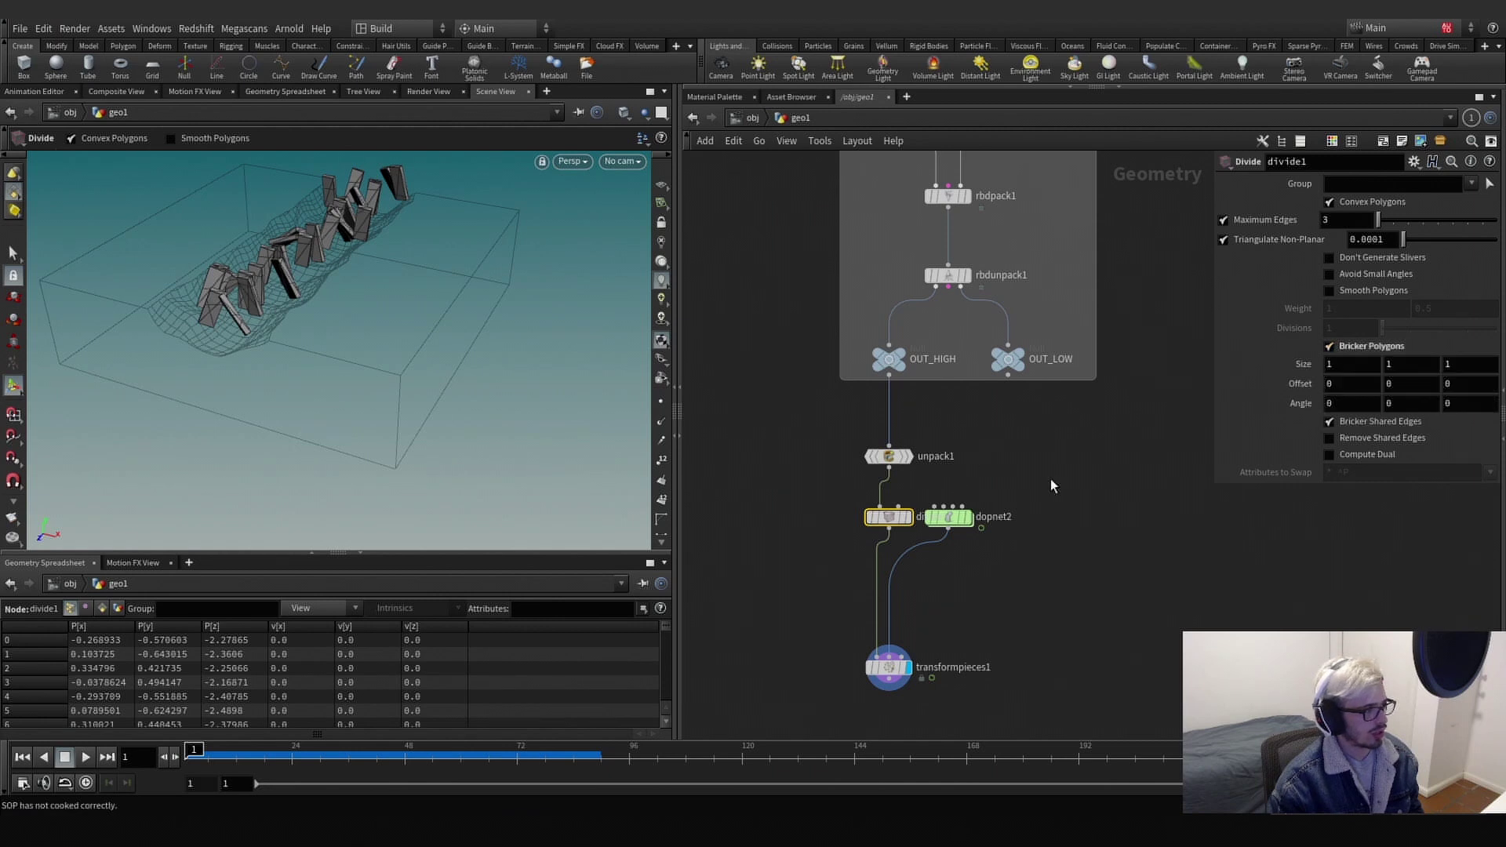
middle_drag(1306, 367, 1224, 378)
scroll(990, 615, up, 3)
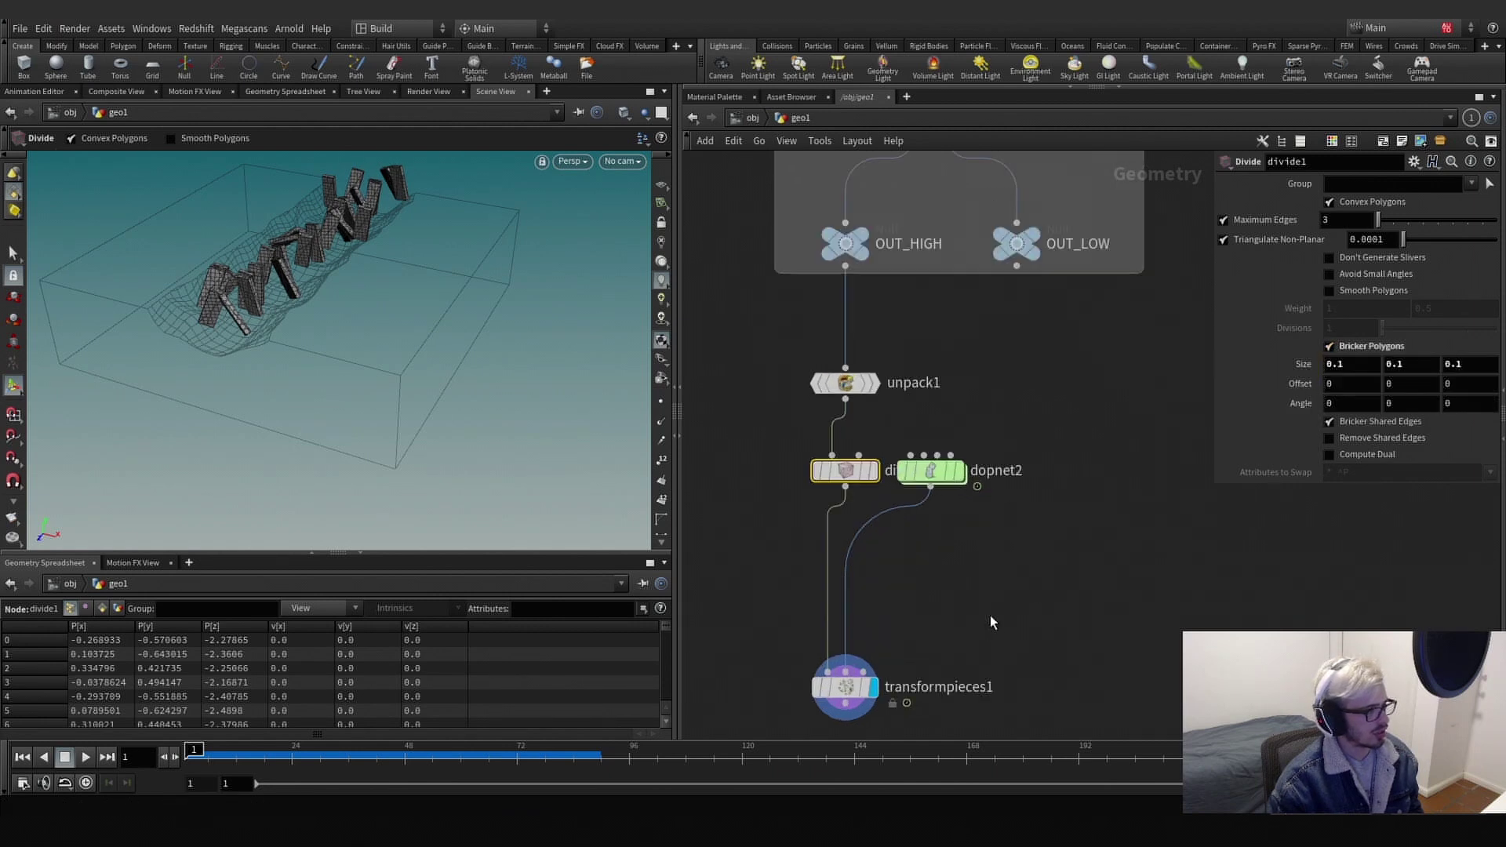
Insert a Mountain node between divide1 and transformpieces1.
key(Tab)
text(mo)
key(Return)
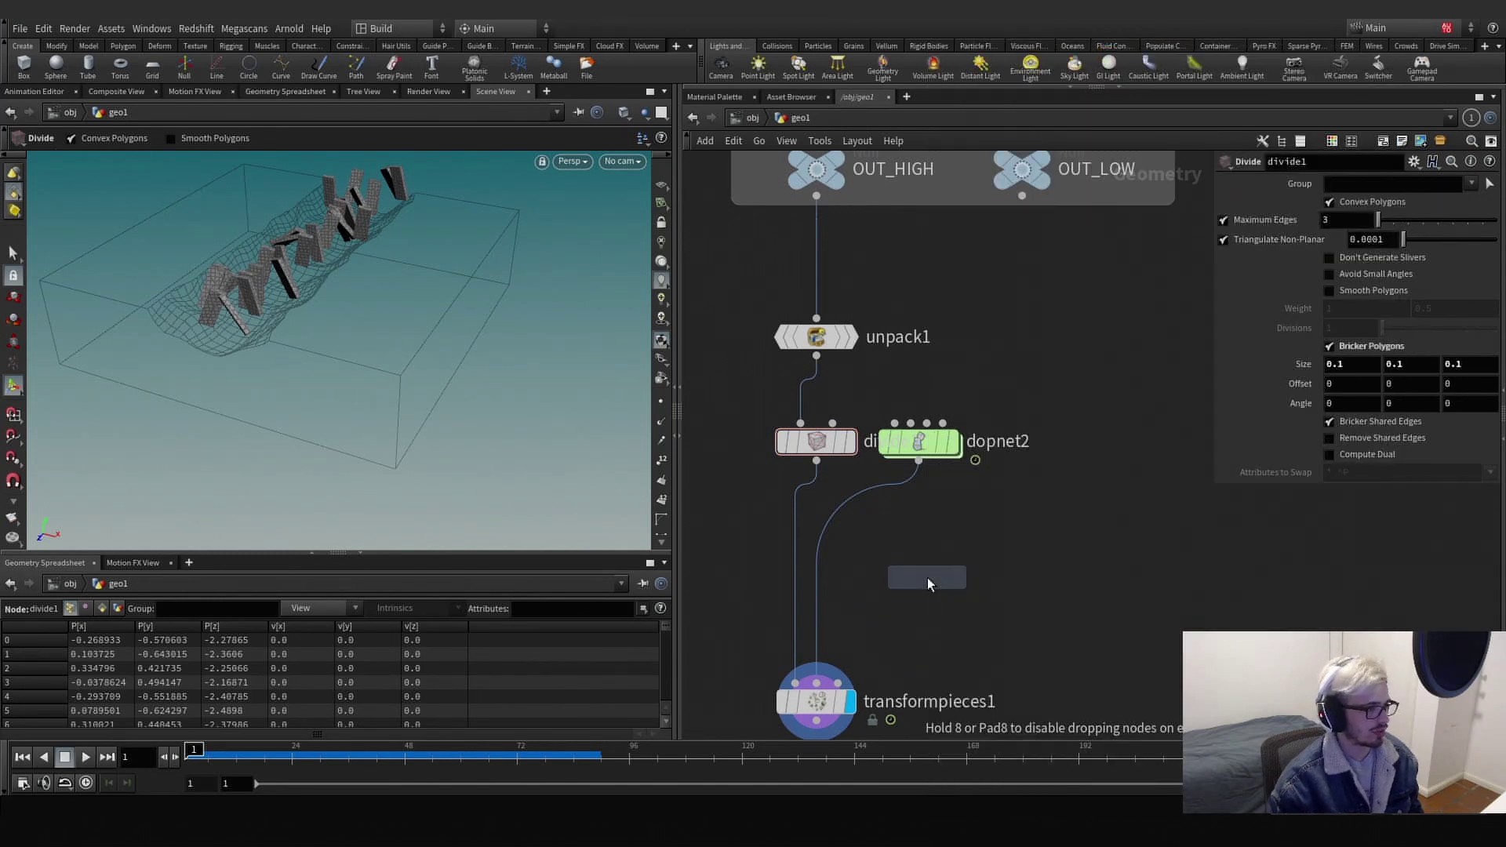
click(927, 578)
drag(930, 581, 808, 533)
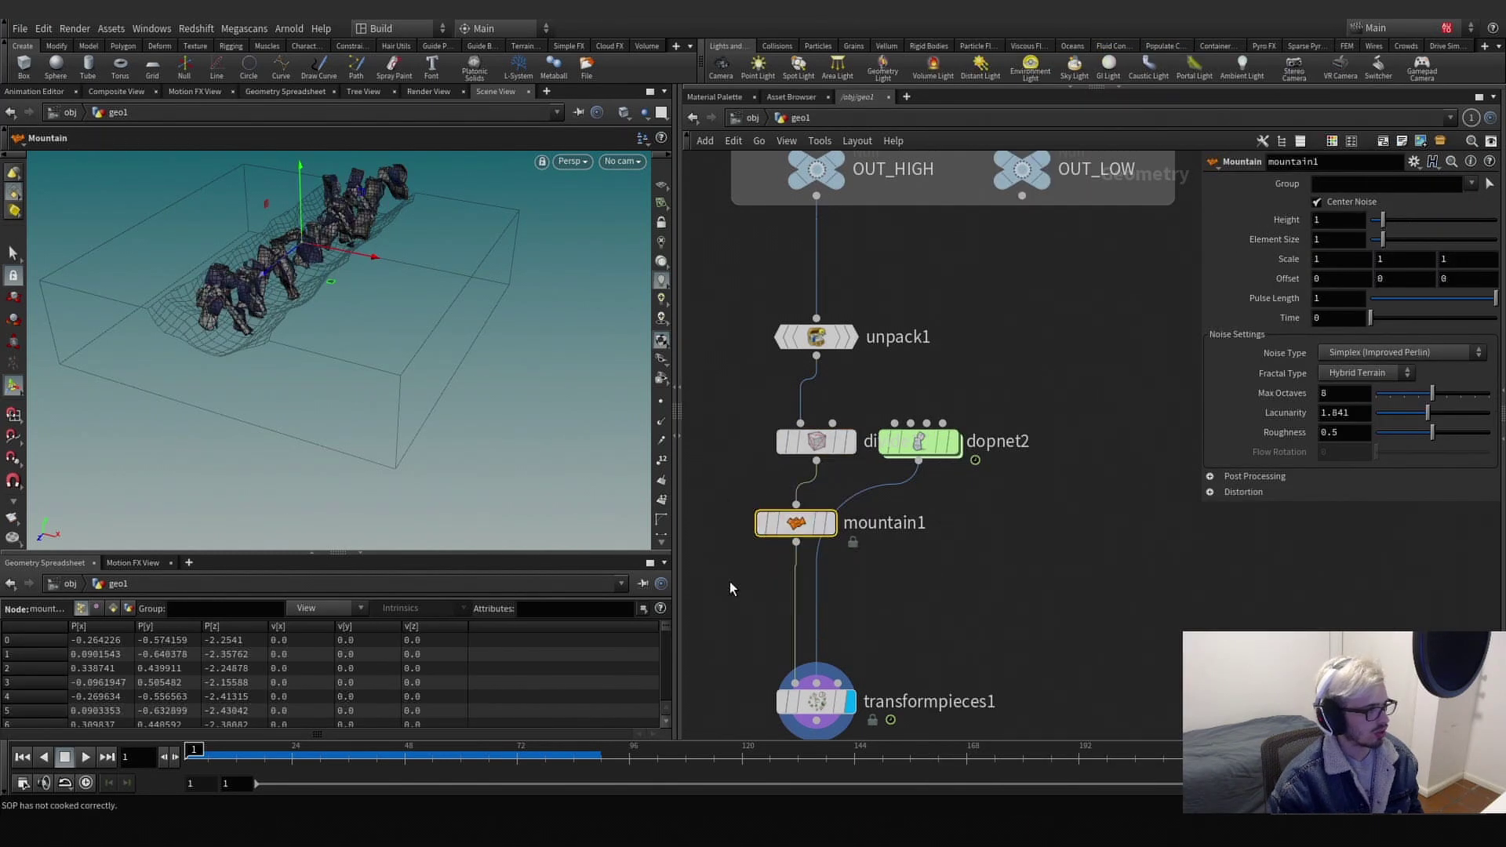
Insert an Assemble node after mountain1, with Create Name Attribute off and Create Packed Geometry on.
key(Tab)
text(ass)
key(Return)
click(755, 575)
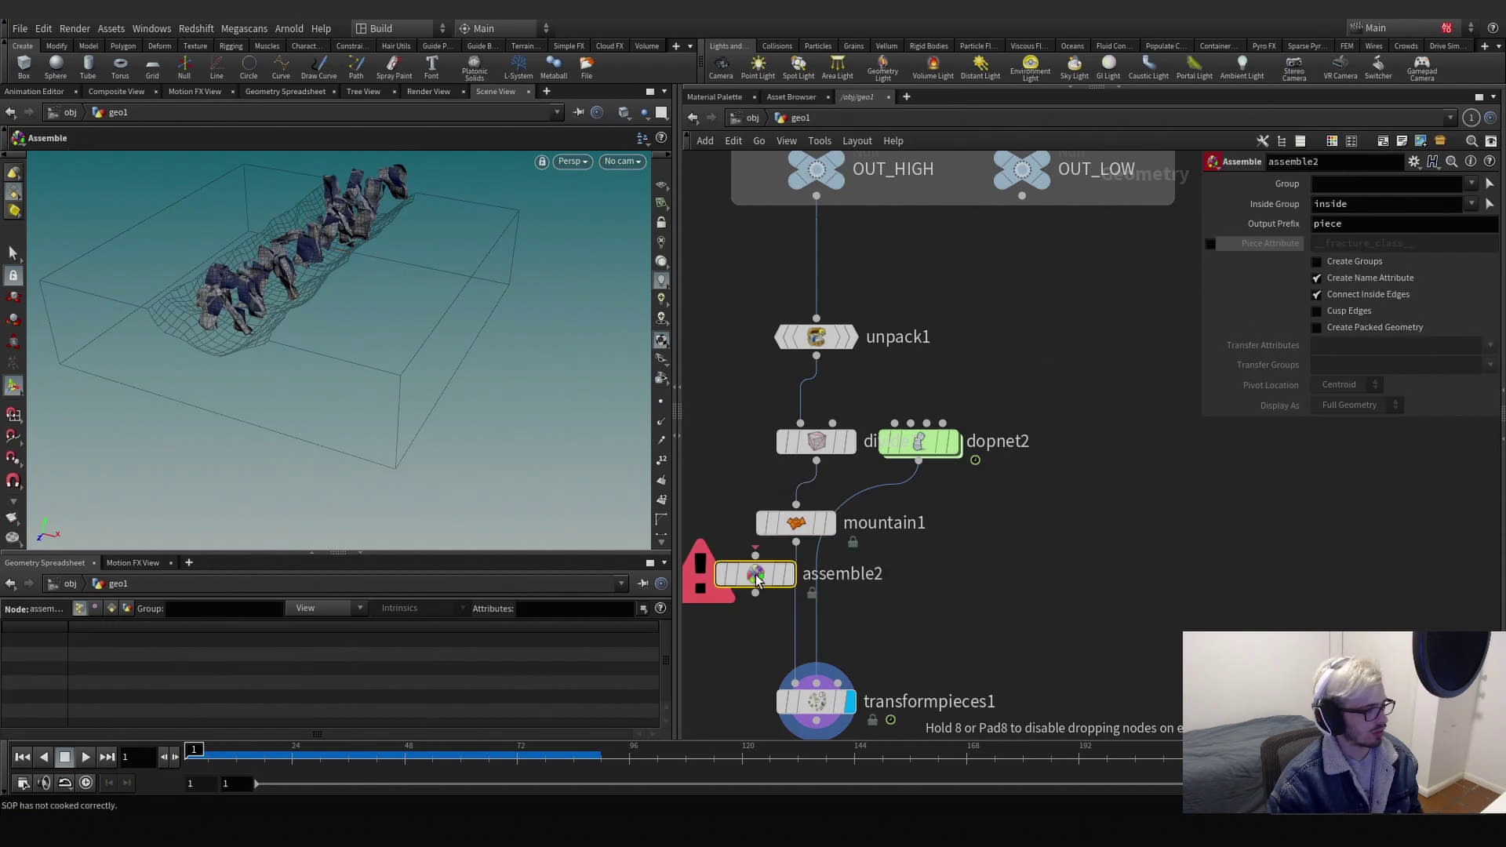
click(801, 524)
drag(765, 584, 791, 613)
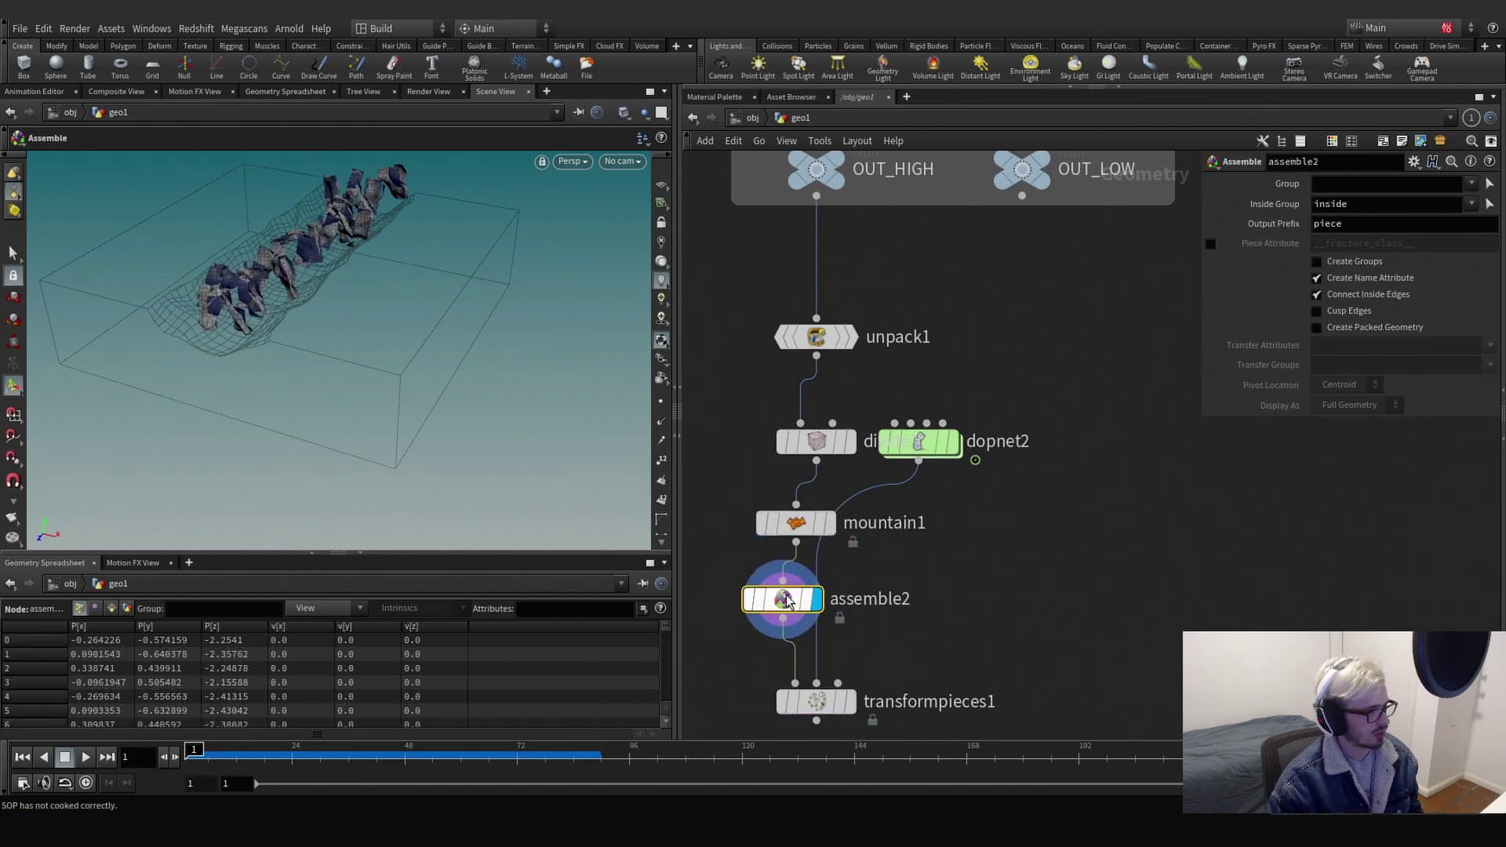
click(1357, 284)
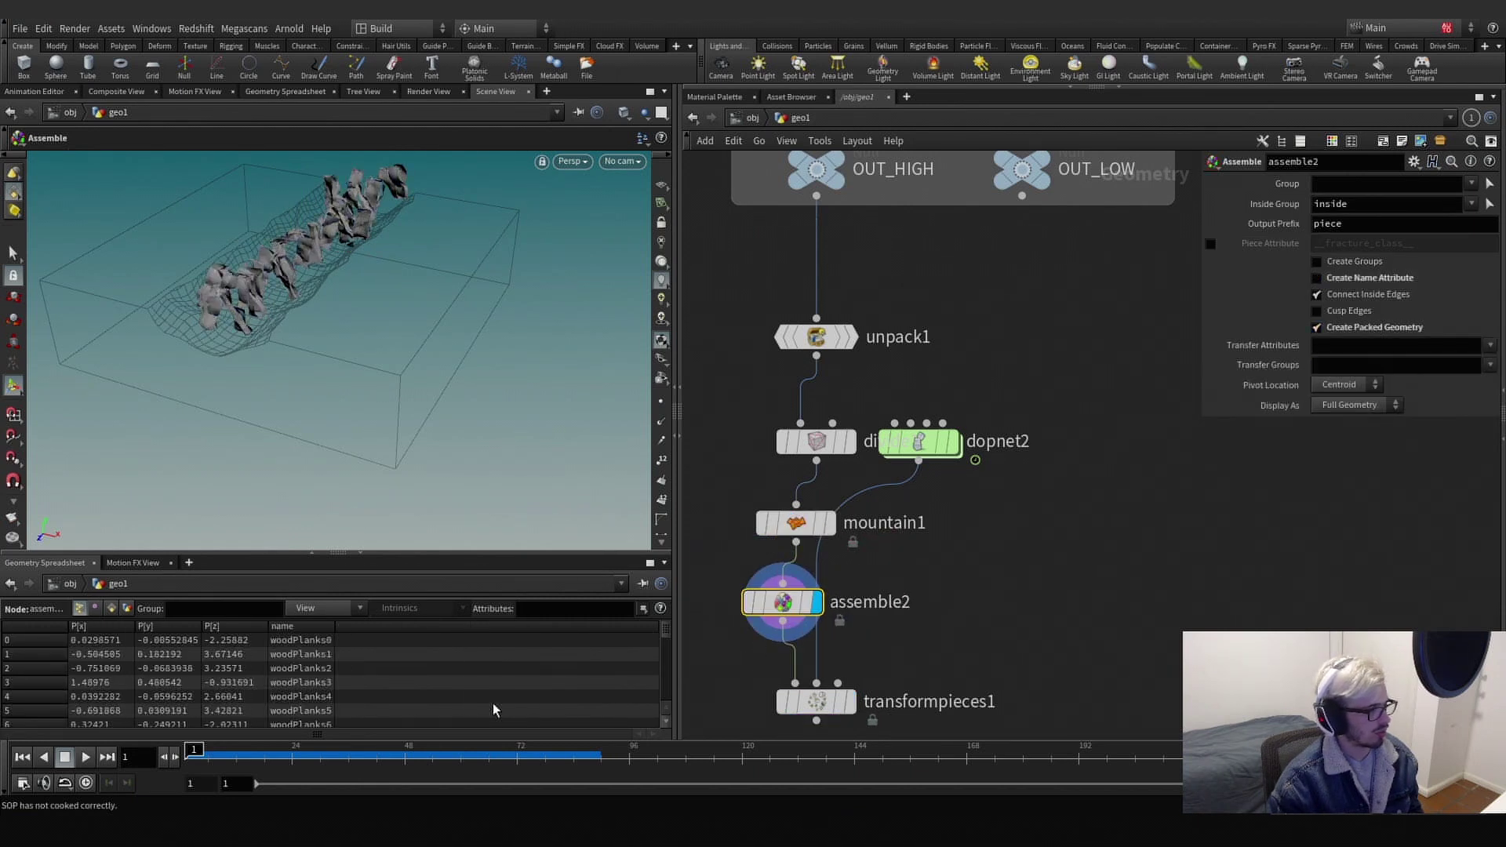
Display transformpieces1 and scrub to frame 75 to examine the deformed planks up close.
click(848, 702)
click(816, 701)
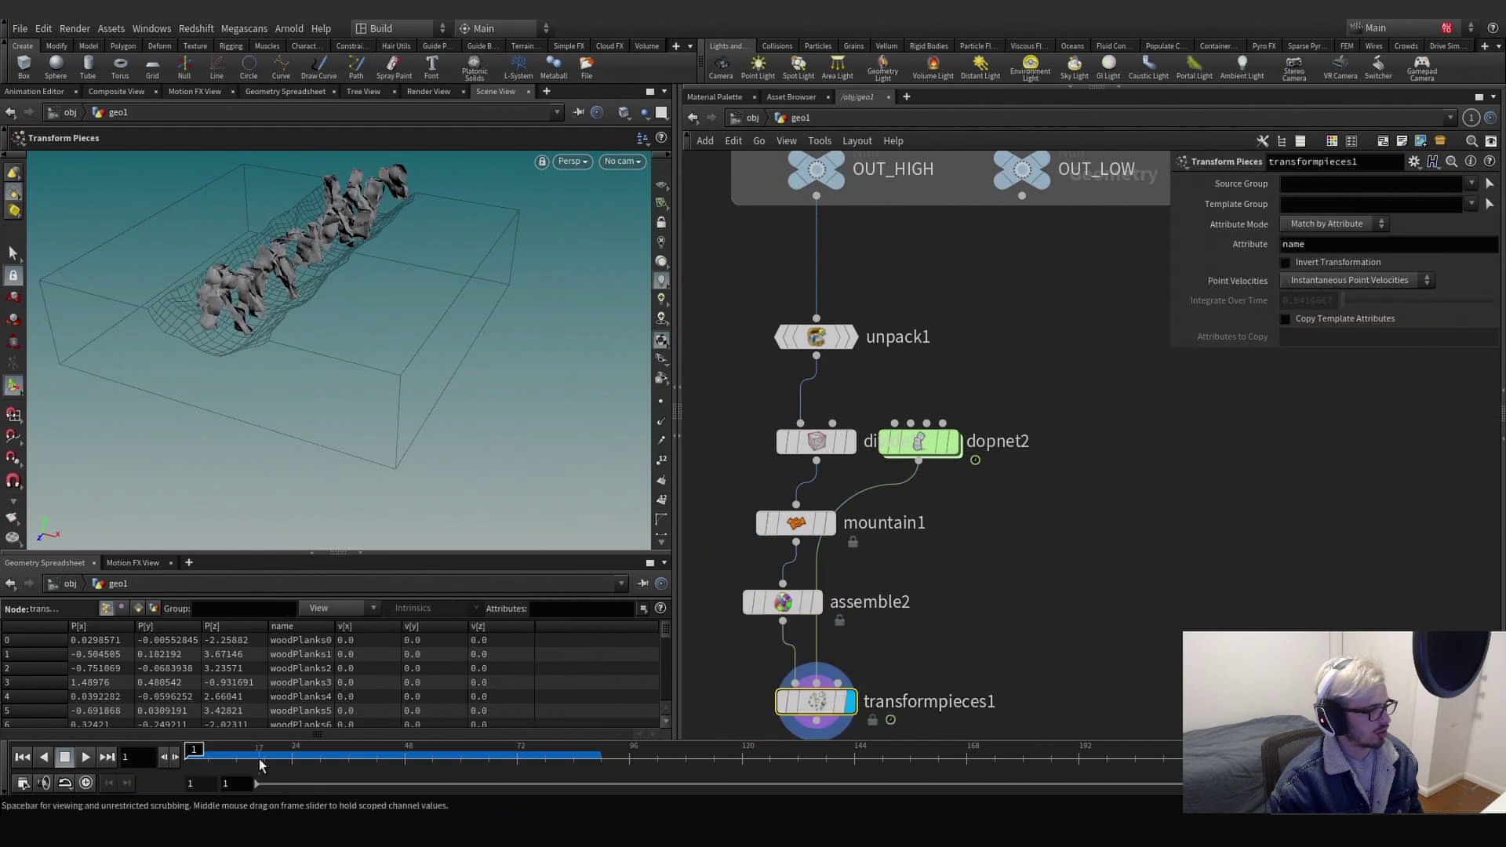
drag(261, 765, 531, 751)
alt+drag(188, 337, 249, 340)
alt+right_drag(250, 340, 153, 364)
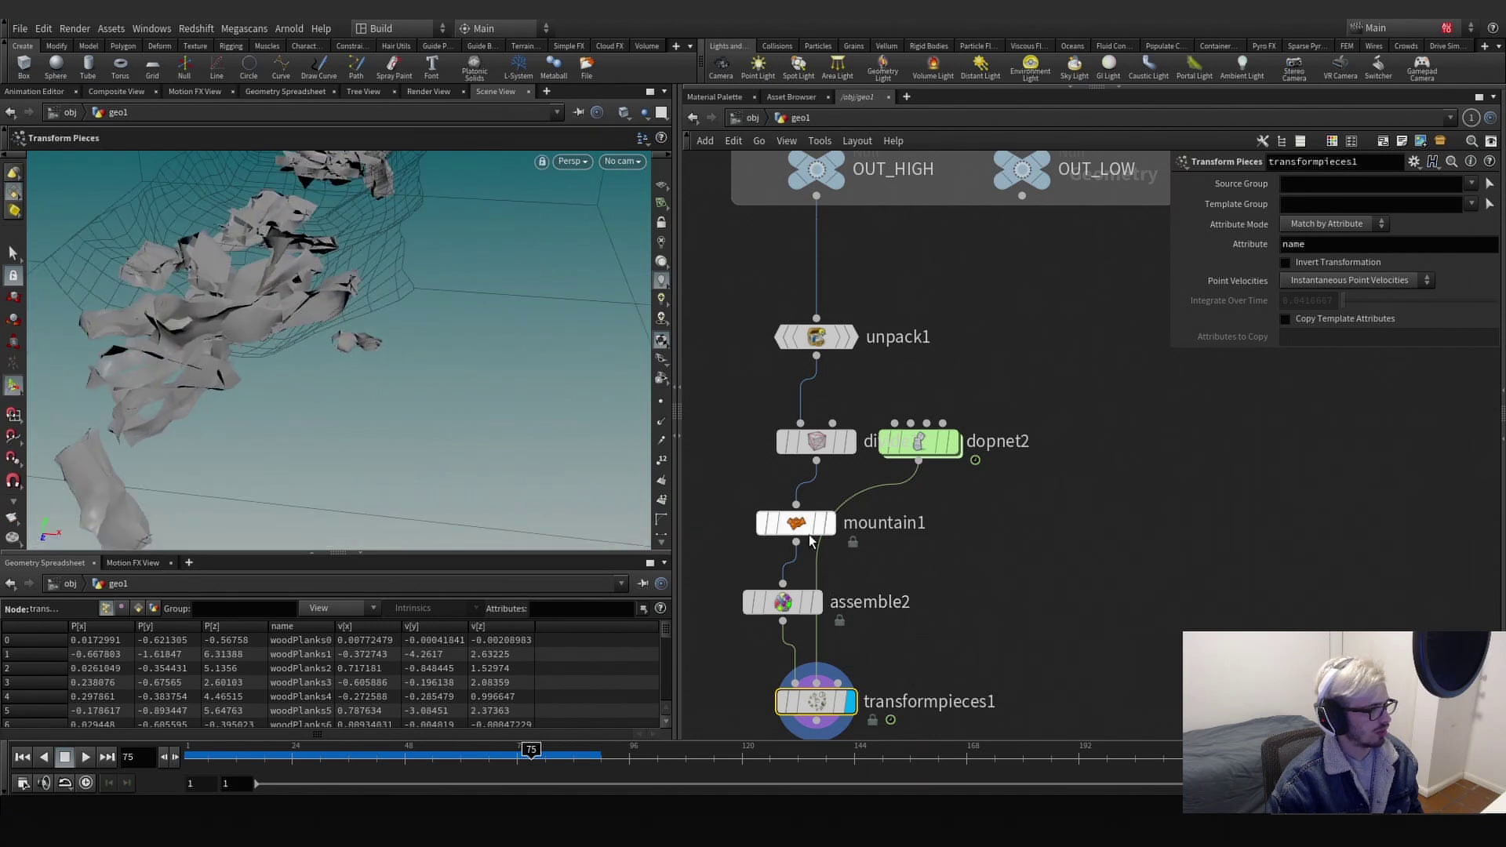
Move the unpack, divide, mountain and assemble nodes in line inside the planks network box, between assemble1 and highPoly.
scroll(812, 541, down, 5)
drag(869, 626, 917, 651)
drag(816, 608, 885, 463)
key(shift+l)
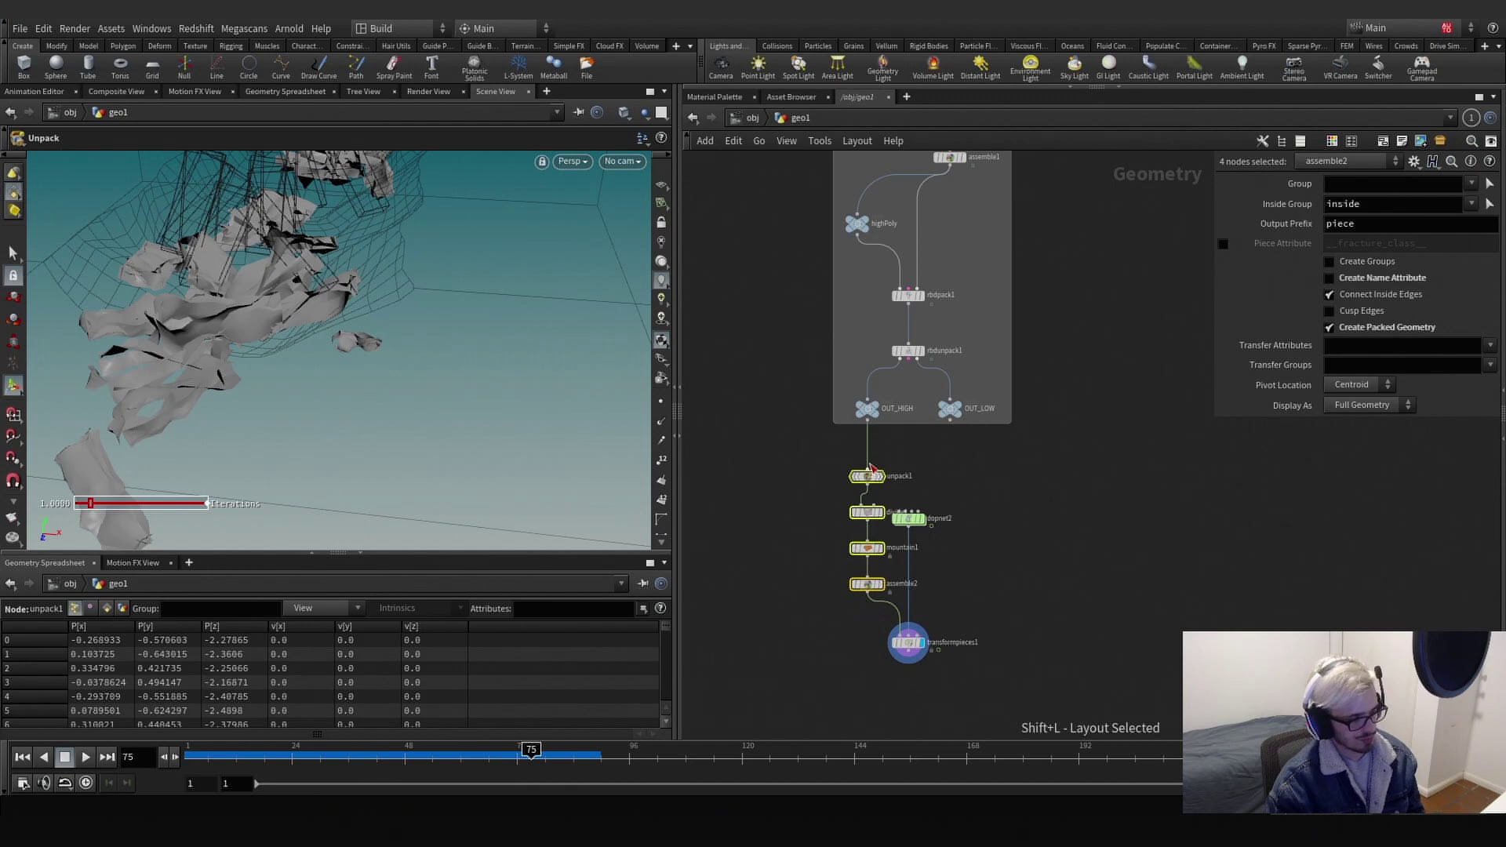
mouse_move(867, 517)
mouse_down()
mouse_move(843, 517)
mouse_move(862, 197)
mouse_up()
middle_drag(959, 305, 928, 424)
Reduce mountain1's noise Height and Element Size to give the planks a subtler surface deformation.
mouse_move(826, 349)
mouse_down()
mouse_move(826, 366)
mouse_move(842, 364)
mouse_up()
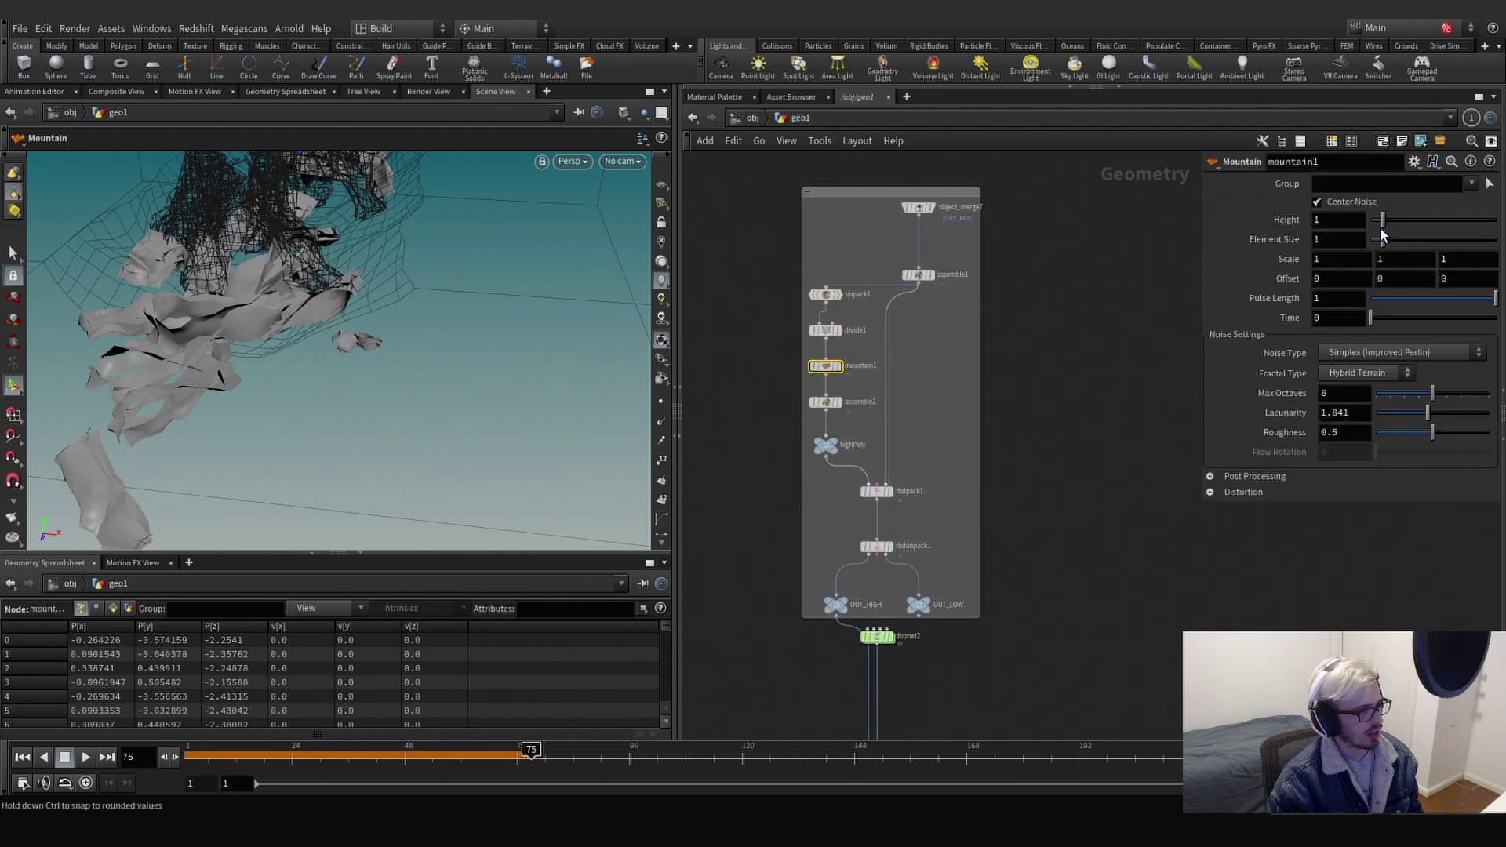
drag(1381, 224, 1377, 229)
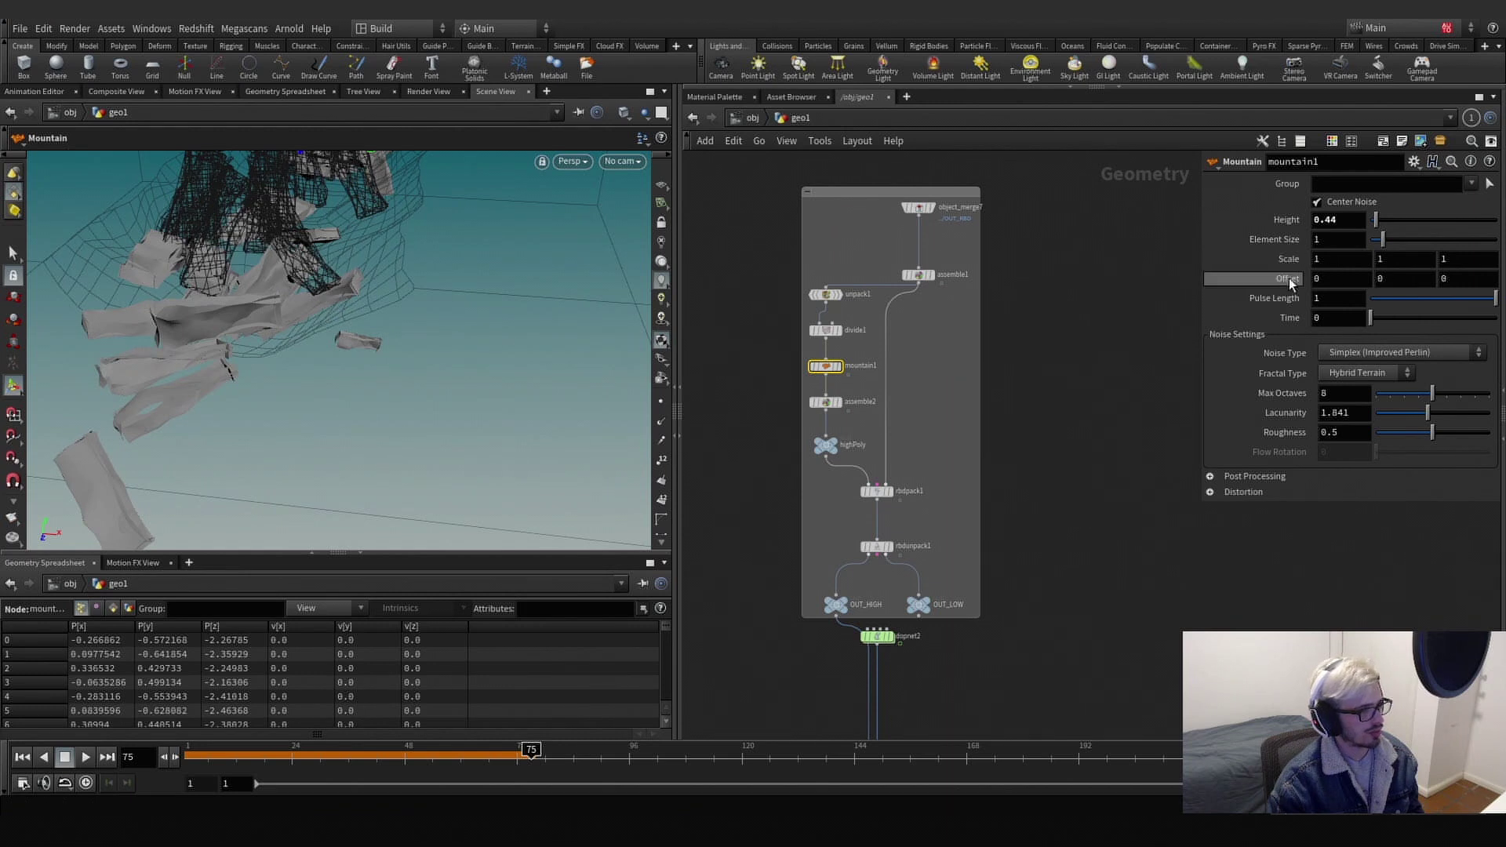
drag(1382, 239, 1375, 248)
mouse_move(1335, 222)
middle_down()
mouse_move(1331, 244)
mouse_move(1085, 225)
mouse_move(1103, 226)
middle_up()
Reposition dopnet2 between the planks network box and transformpieces1, and return the timeline to frame 1.
middle_drag(1116, 514, 1100, 285)
middle_drag(1059, 458, 1066, 310)
click(870, 463)
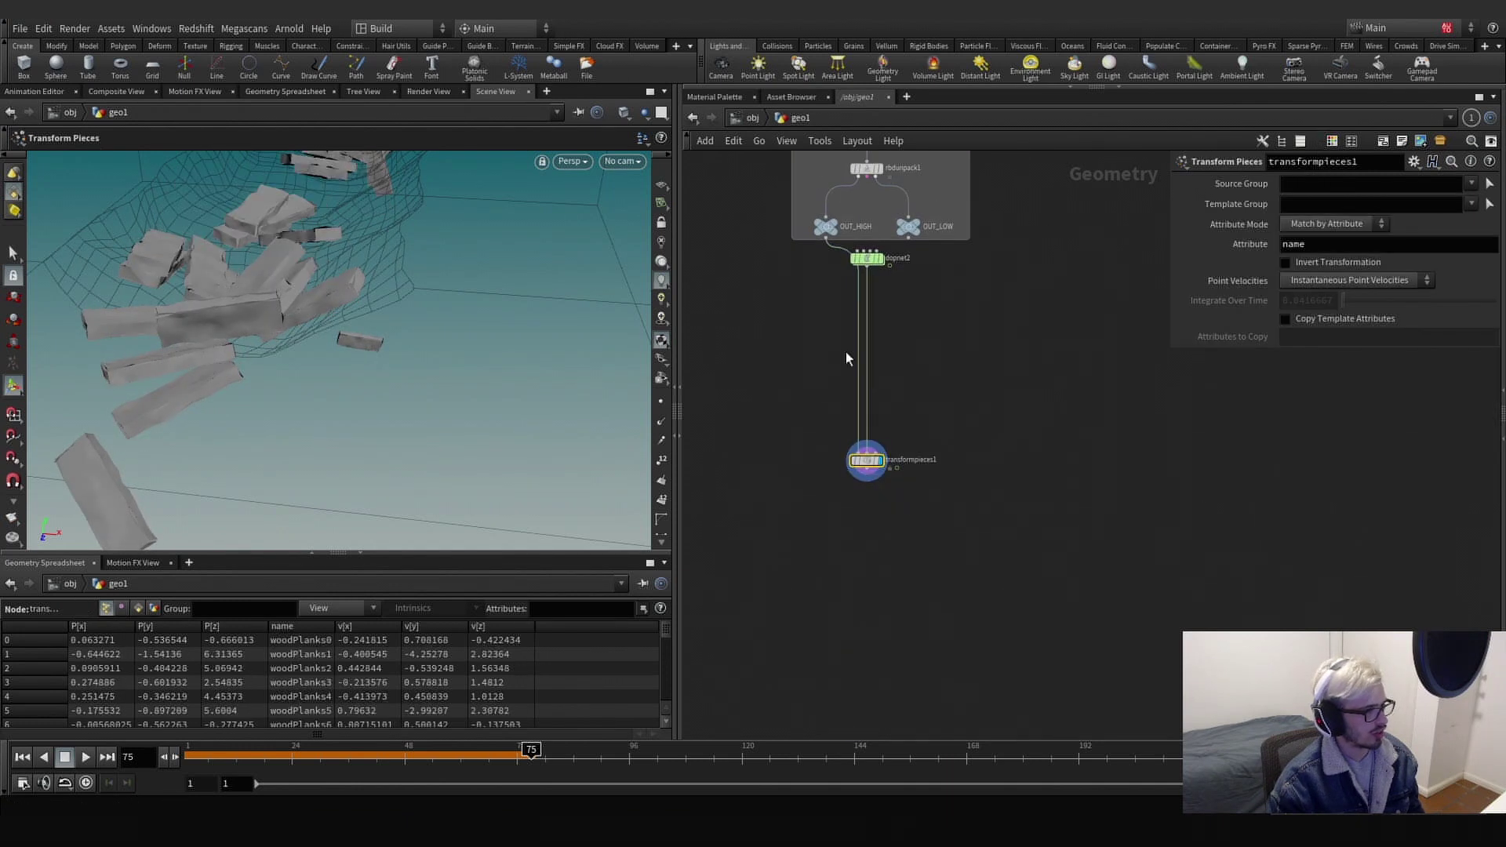
drag(866, 258, 897, 337)
scroll(1045, 389, down, 3)
middle_drag(1045, 389, 972, 573)
drag(359, 757, 184, 757)
scroll(791, 531, down, 3)
middle_drag(821, 251, 844, 428)
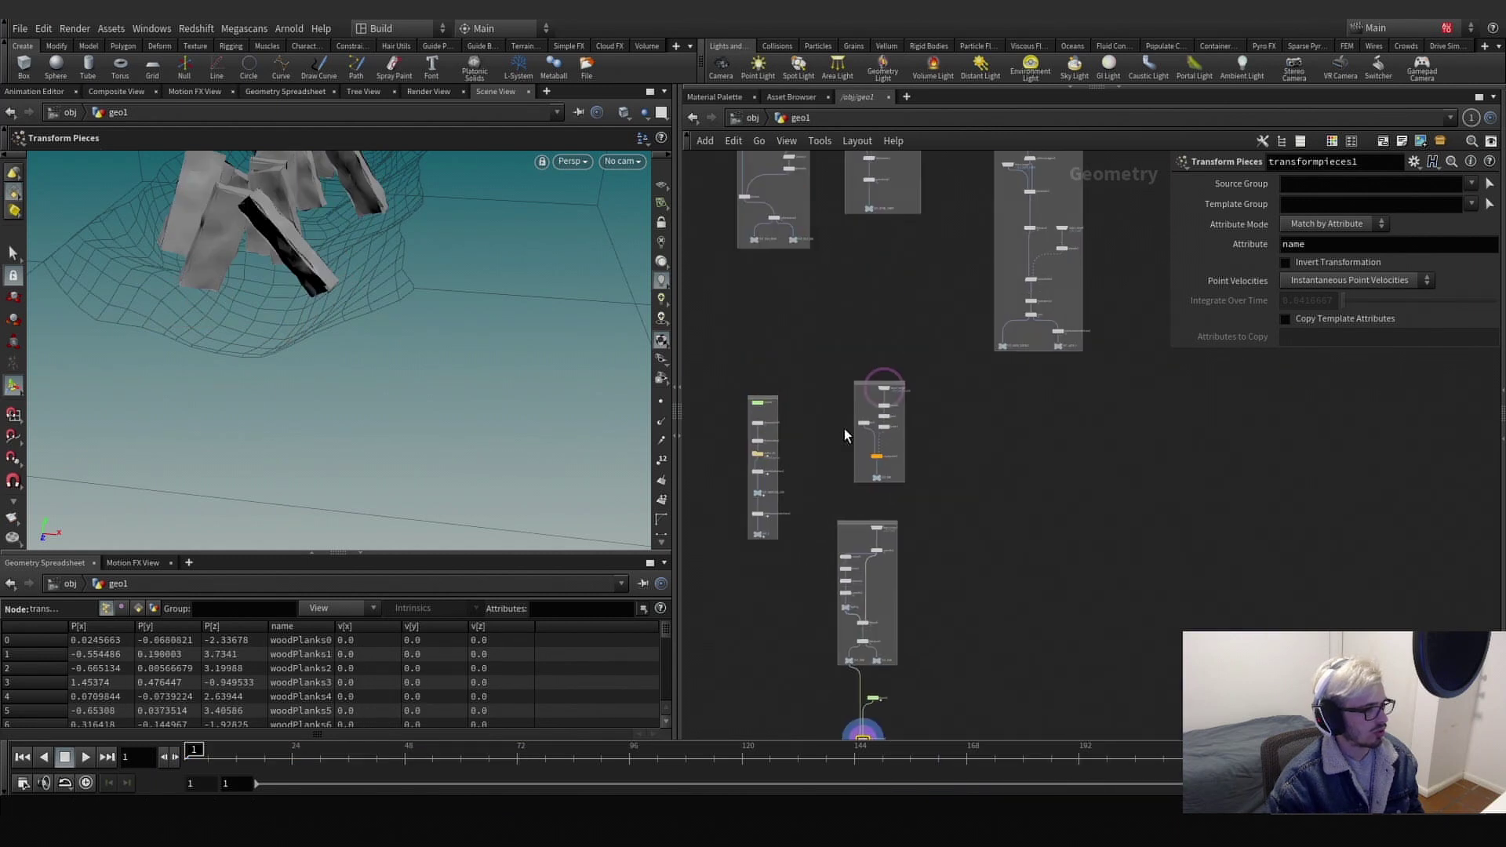
Enclose the river collision source and its OUT_POLY_RIVER and OUT_POLY_VDB nulls in a network box and copy that box.
scroll(844, 429, up, 6)
drag(851, 477, 726, 575)
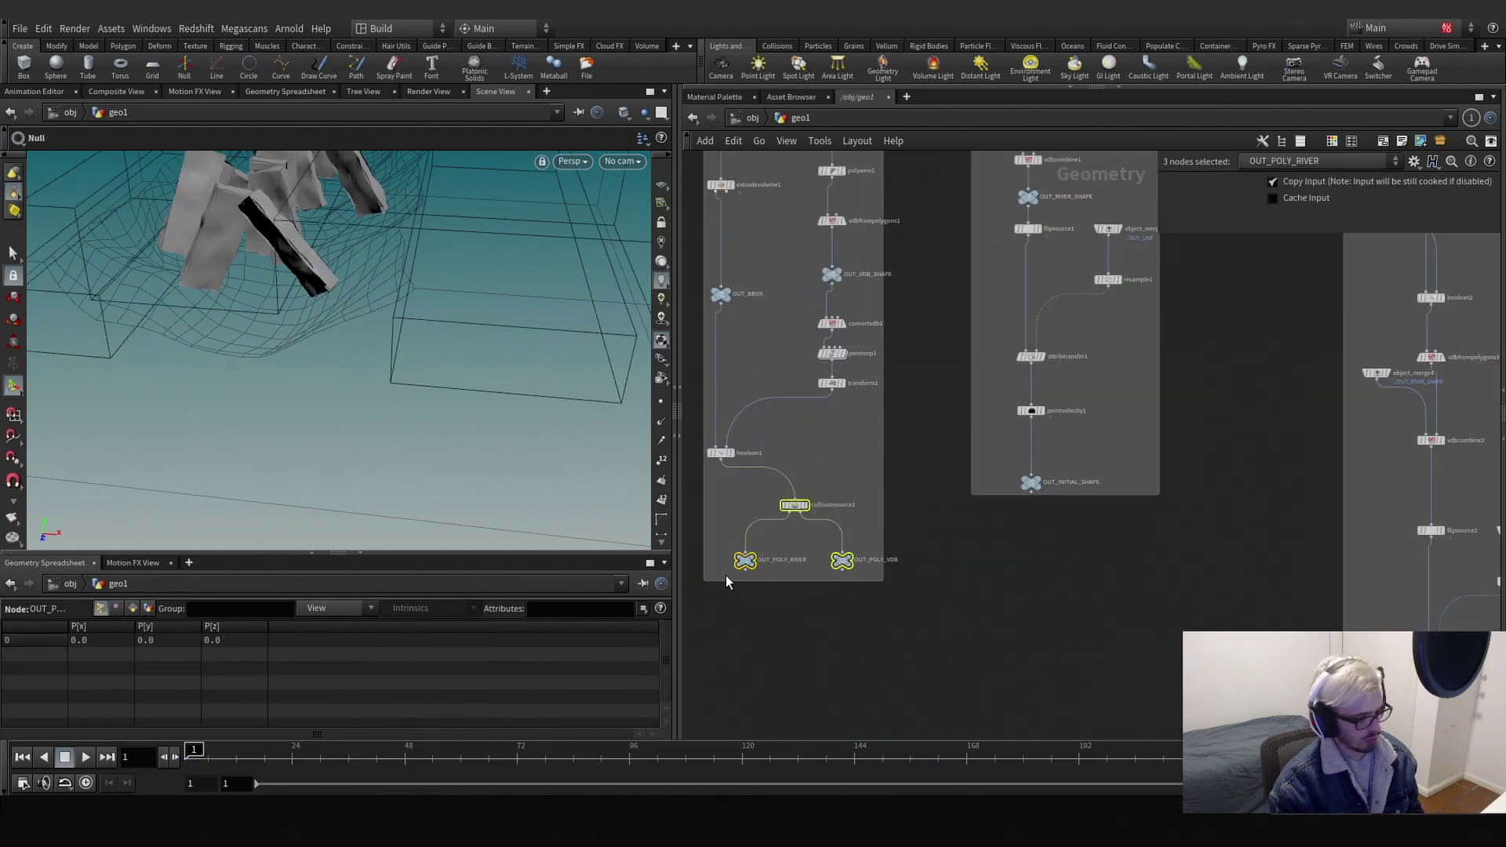
key(shift+o)
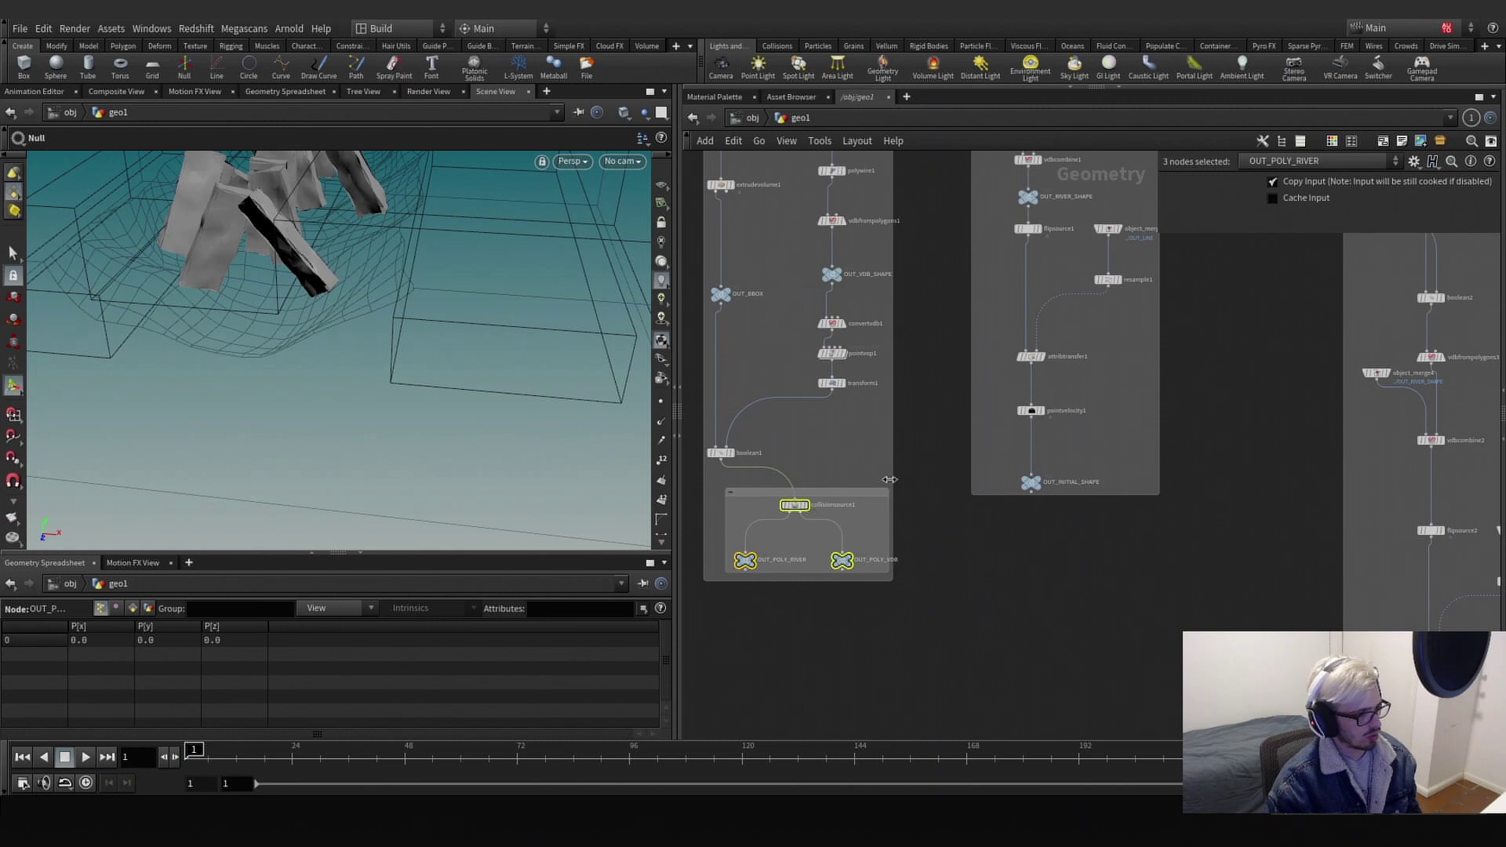
drag(714, 481, 892, 584)
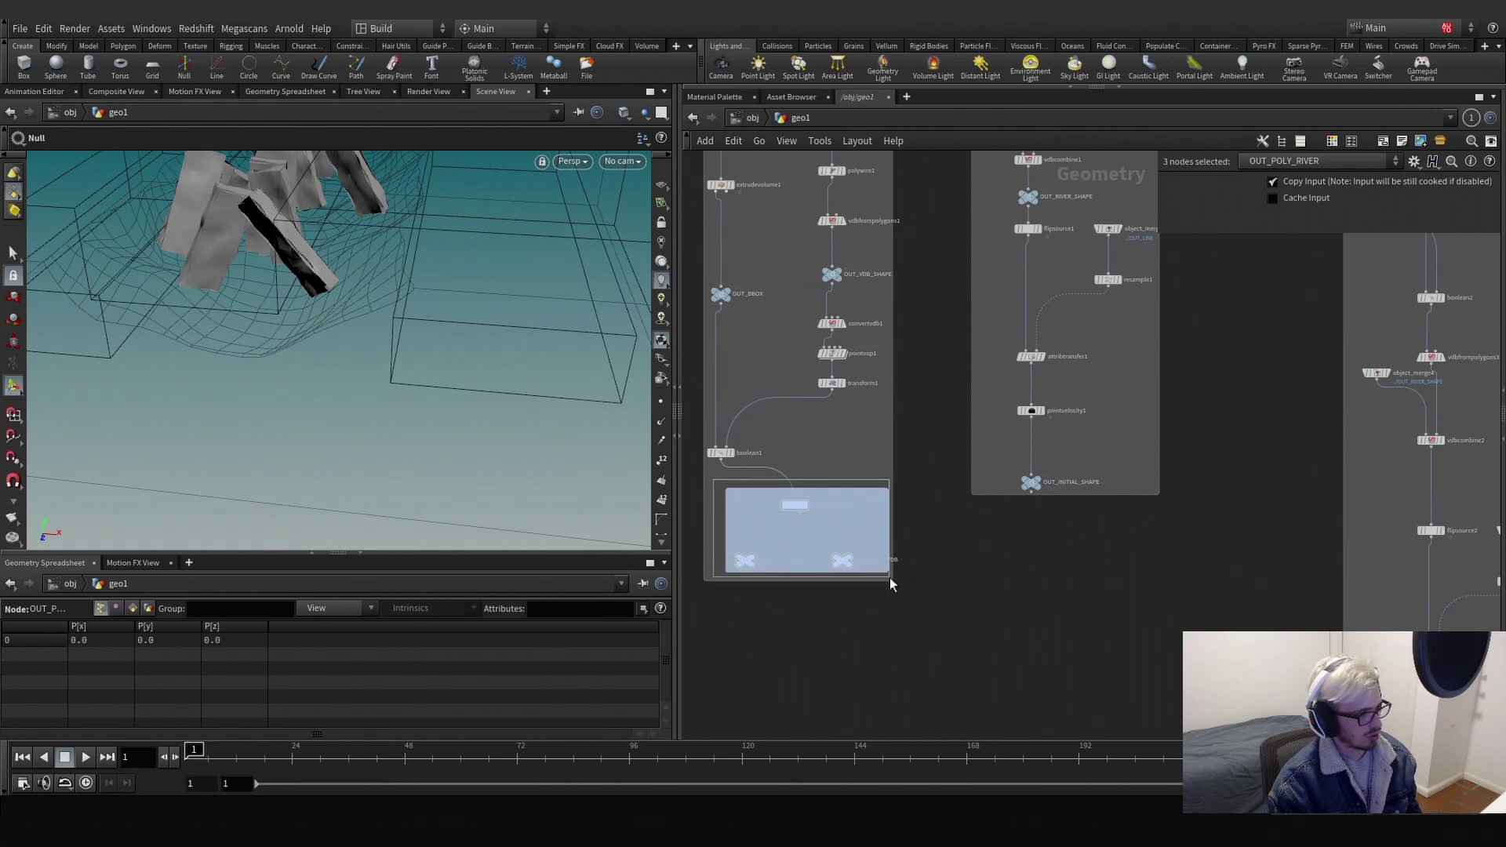
key(ctrl+c)
Paste the collision network box beneath transformpieces1 and connect transformpieces1's output to collisionsource2.
scroll(824, 236, down, 5)
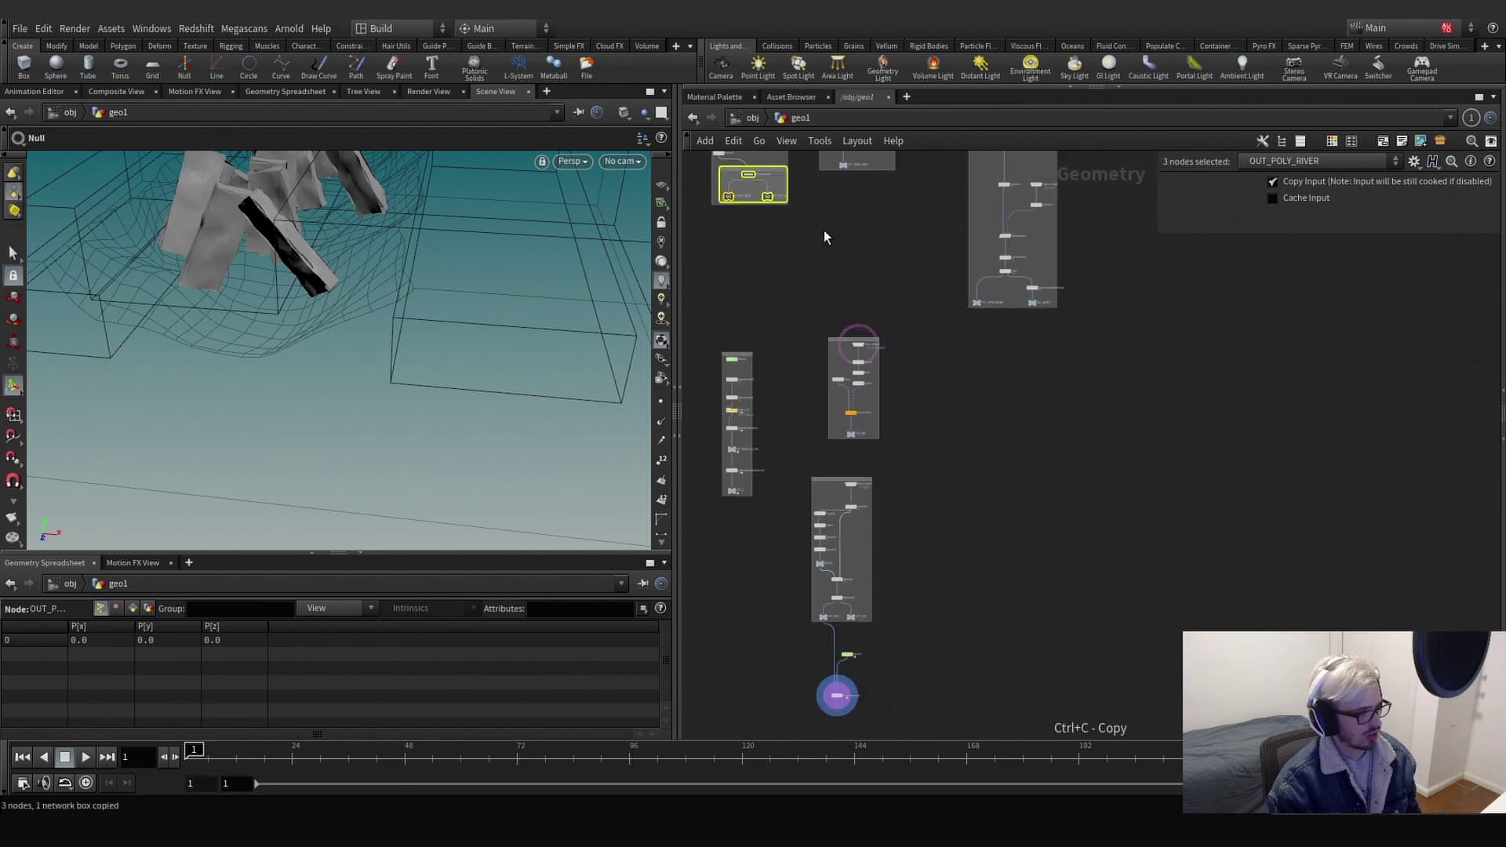
key(ctrl+v)
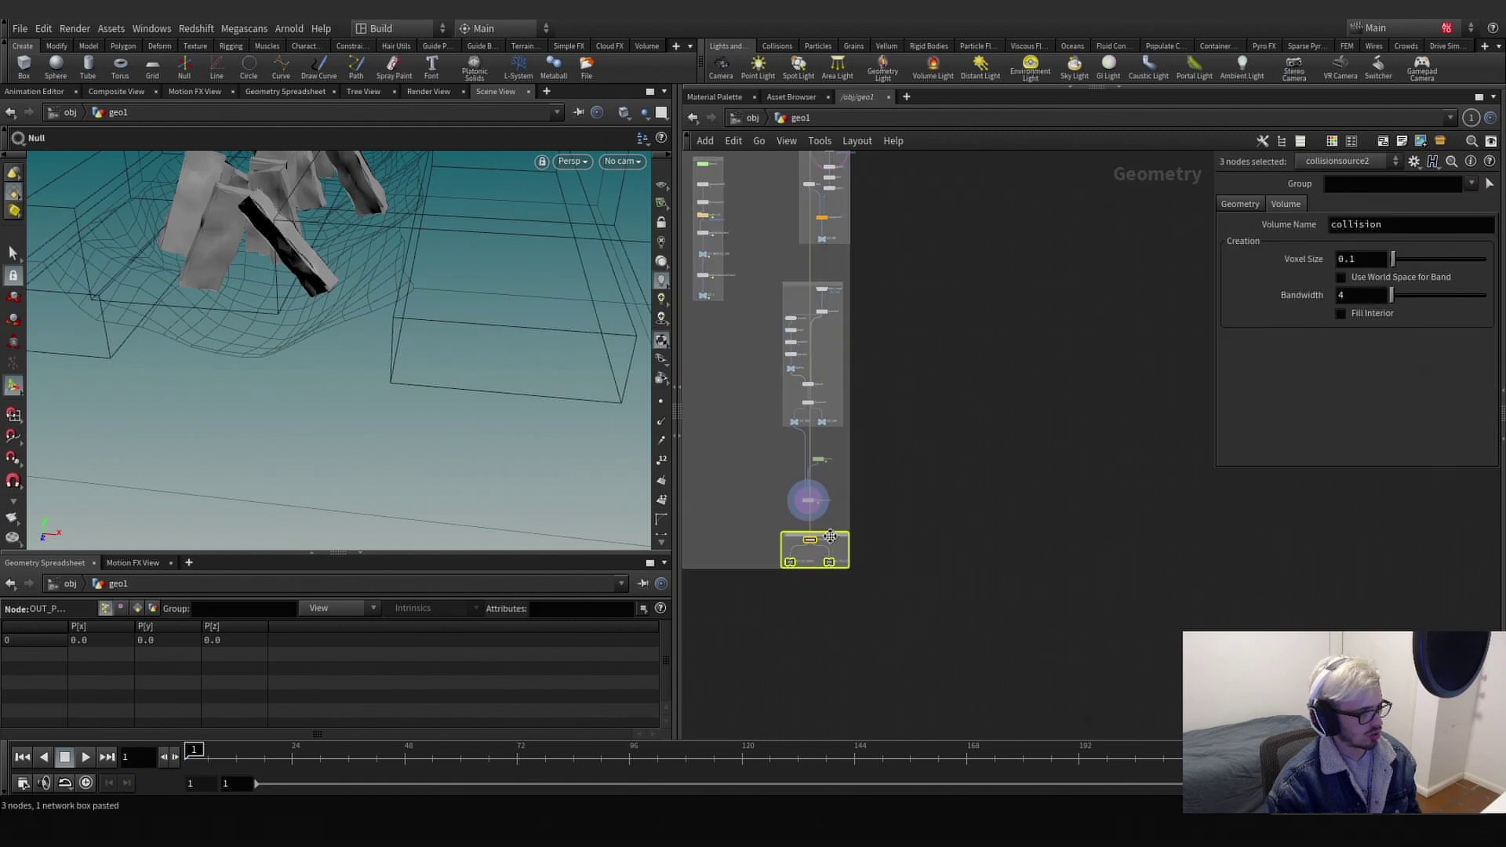
drag(829, 540, 992, 541)
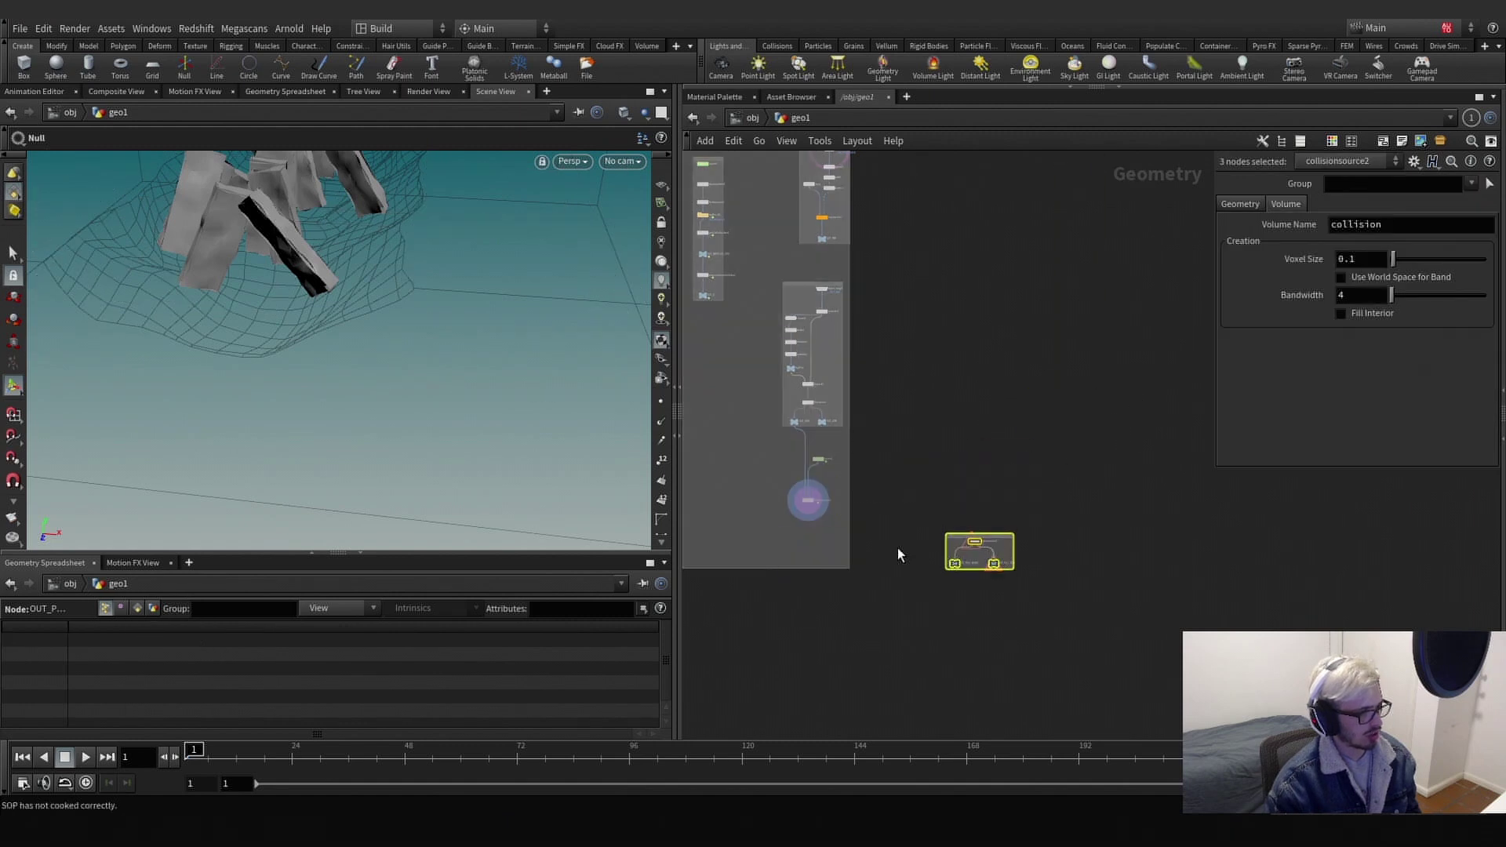
scroll(893, 507, down, 4)
middle_drag(883, 512, 887, 552)
drag(880, 575, 841, 325)
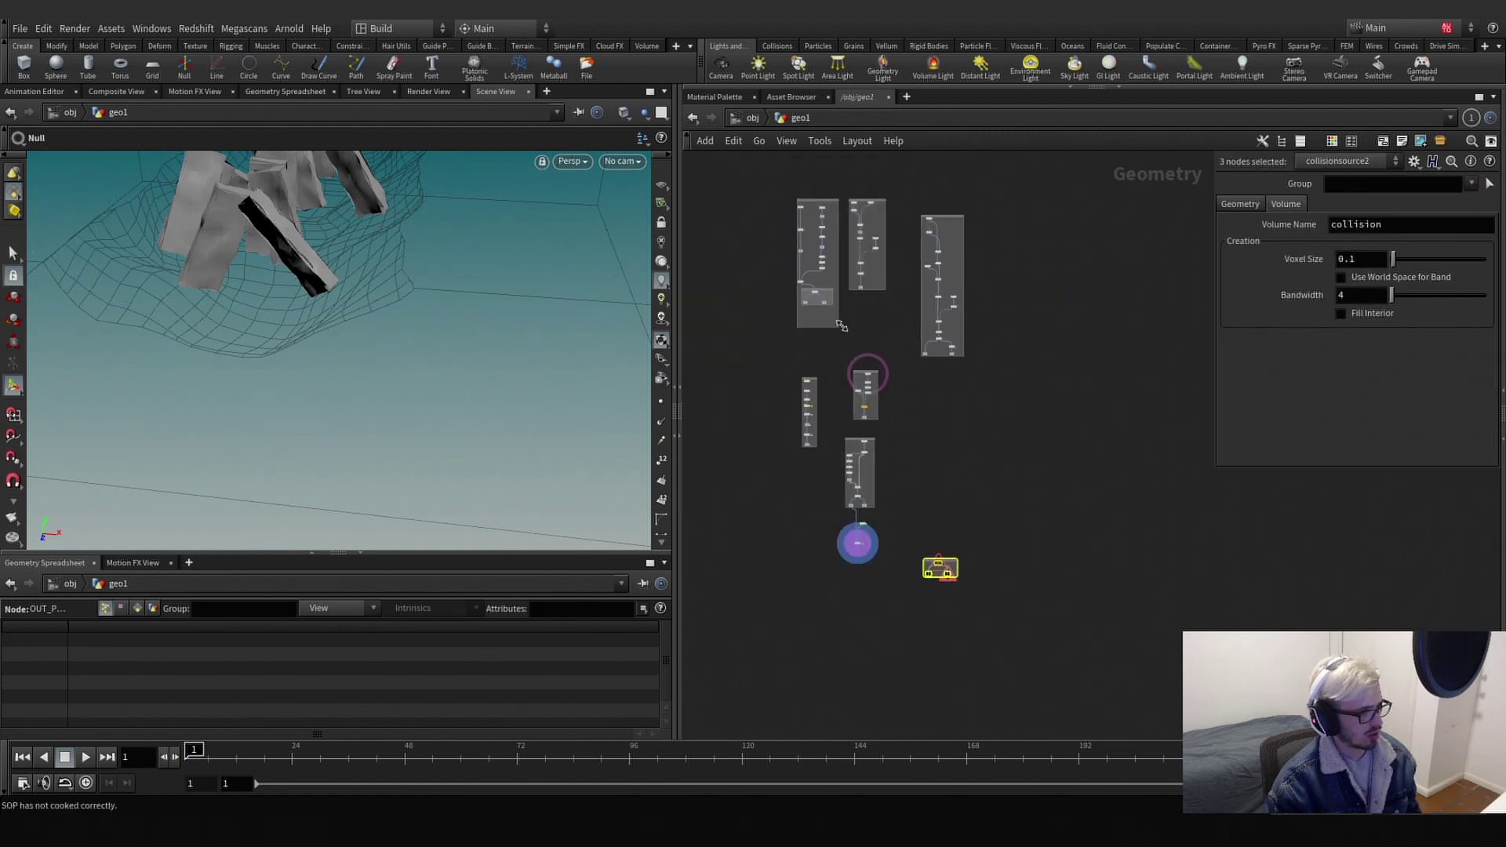
scroll(874, 614, up, 5)
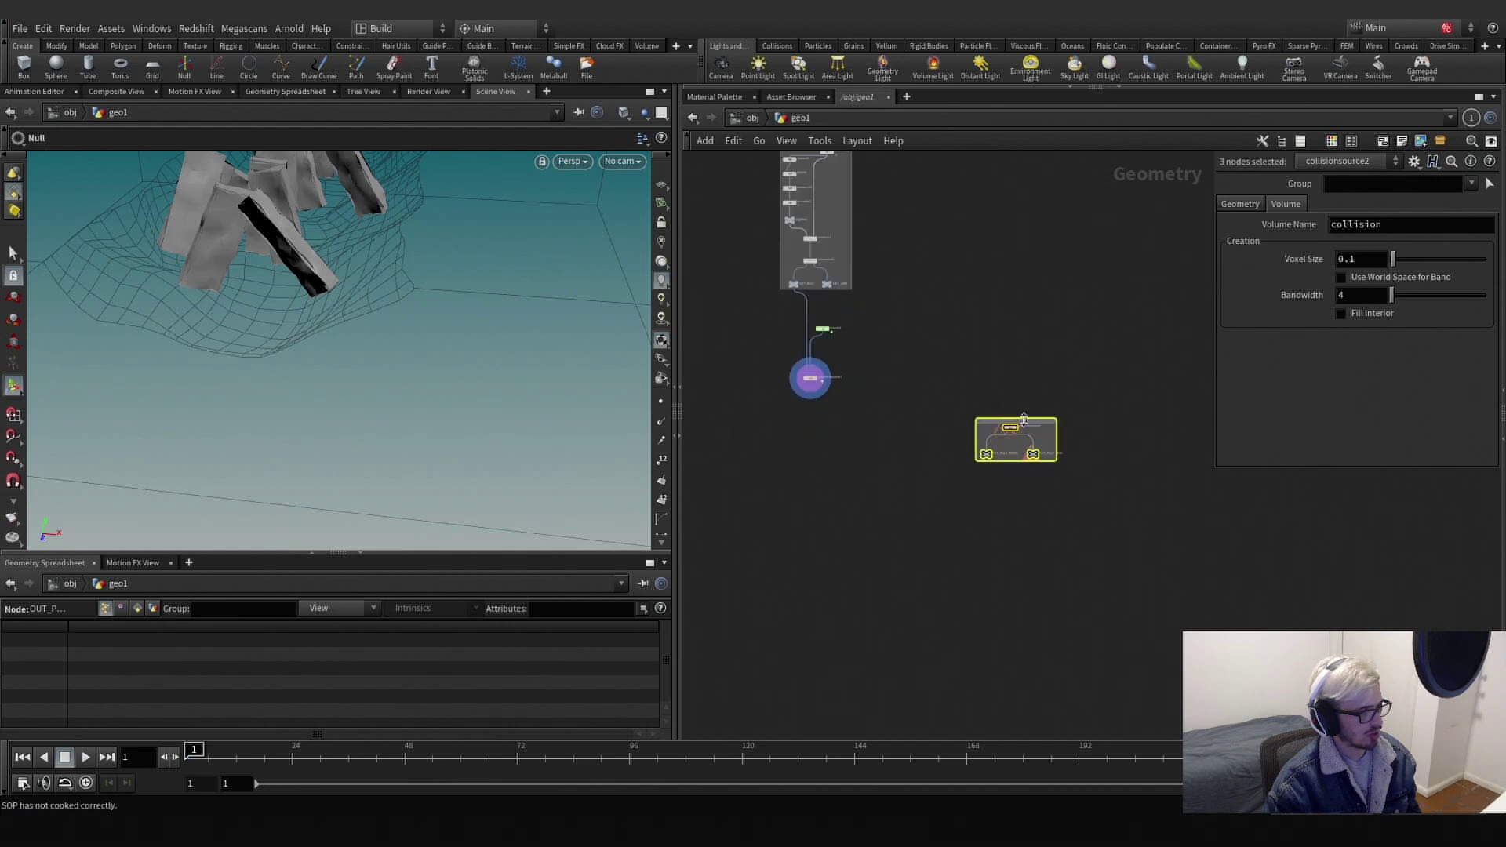
drag(1013, 415, 819, 411)
scroll(822, 409, up, 6)
click(806, 375)
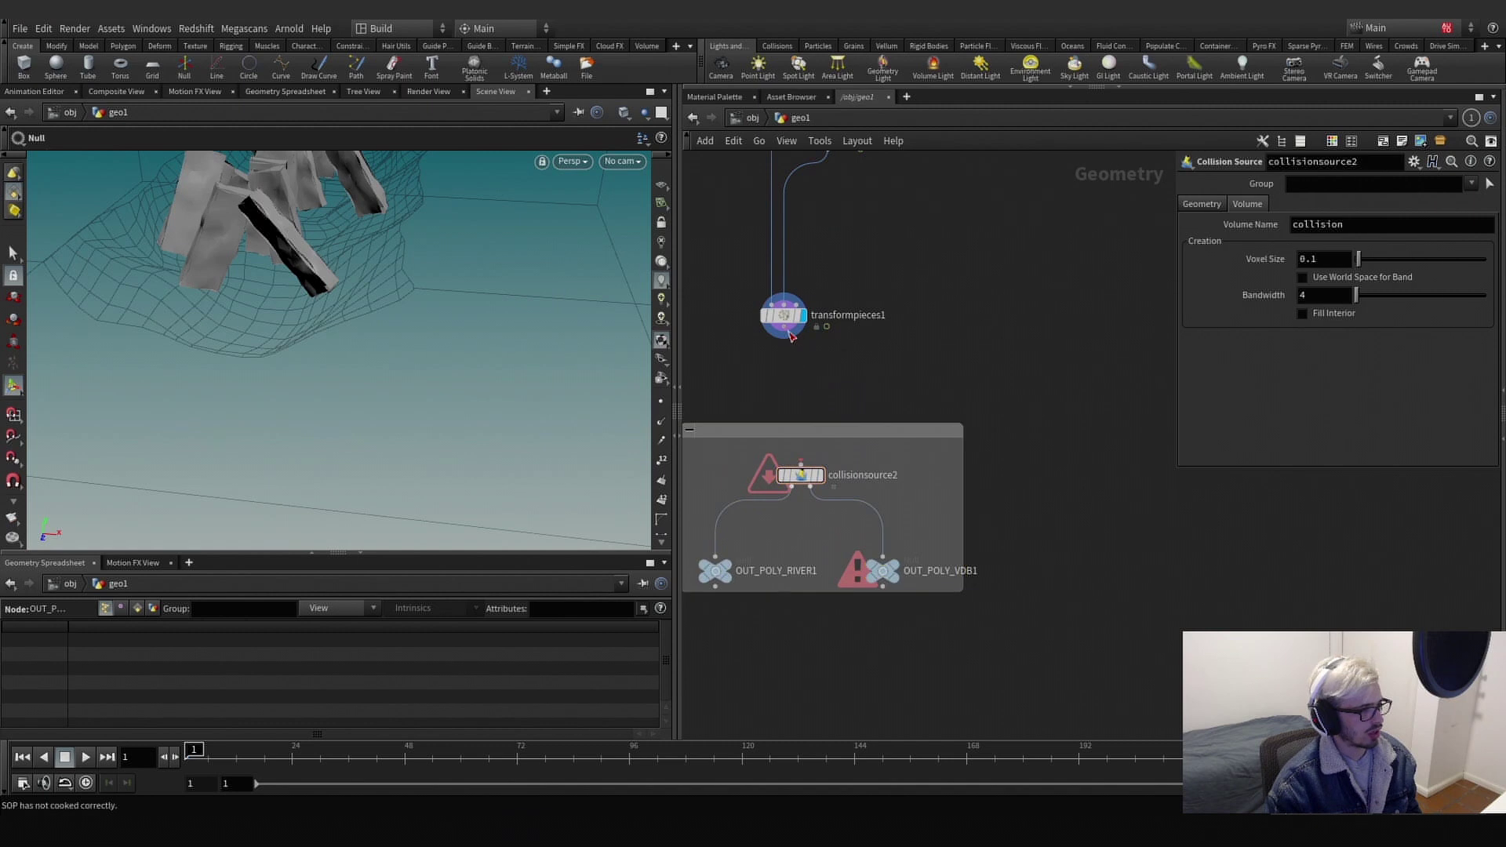
drag(823, 427, 807, 383)
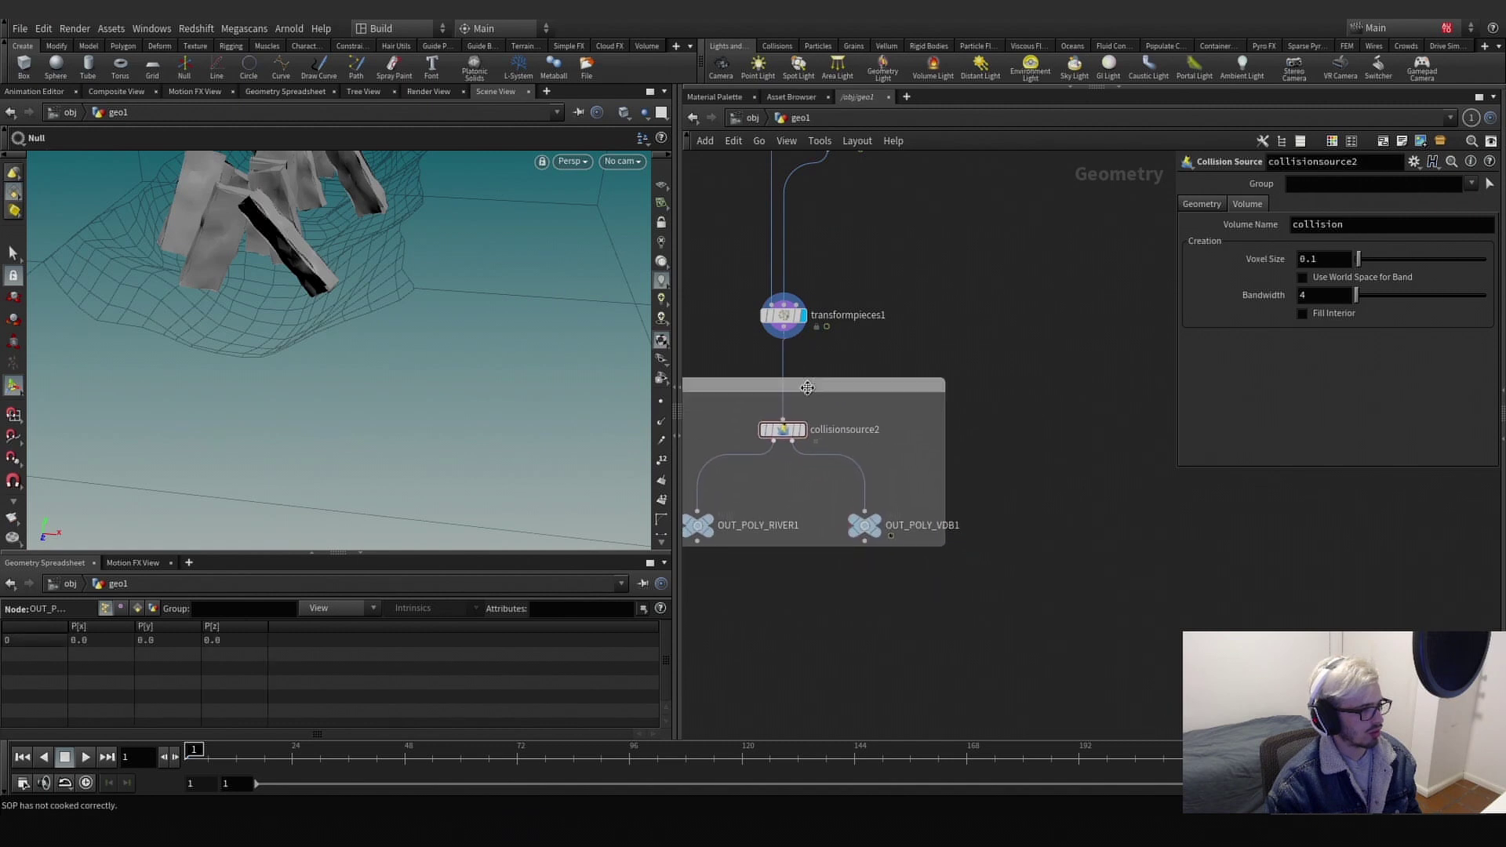
Rename both pasted output nulls under collisionsource2 to OUT_POLY_PLANKS.
middle_drag(1048, 378, 1108, 408)
scroll(1107, 408, down, 1)
drag(1088, 385, 713, 623)
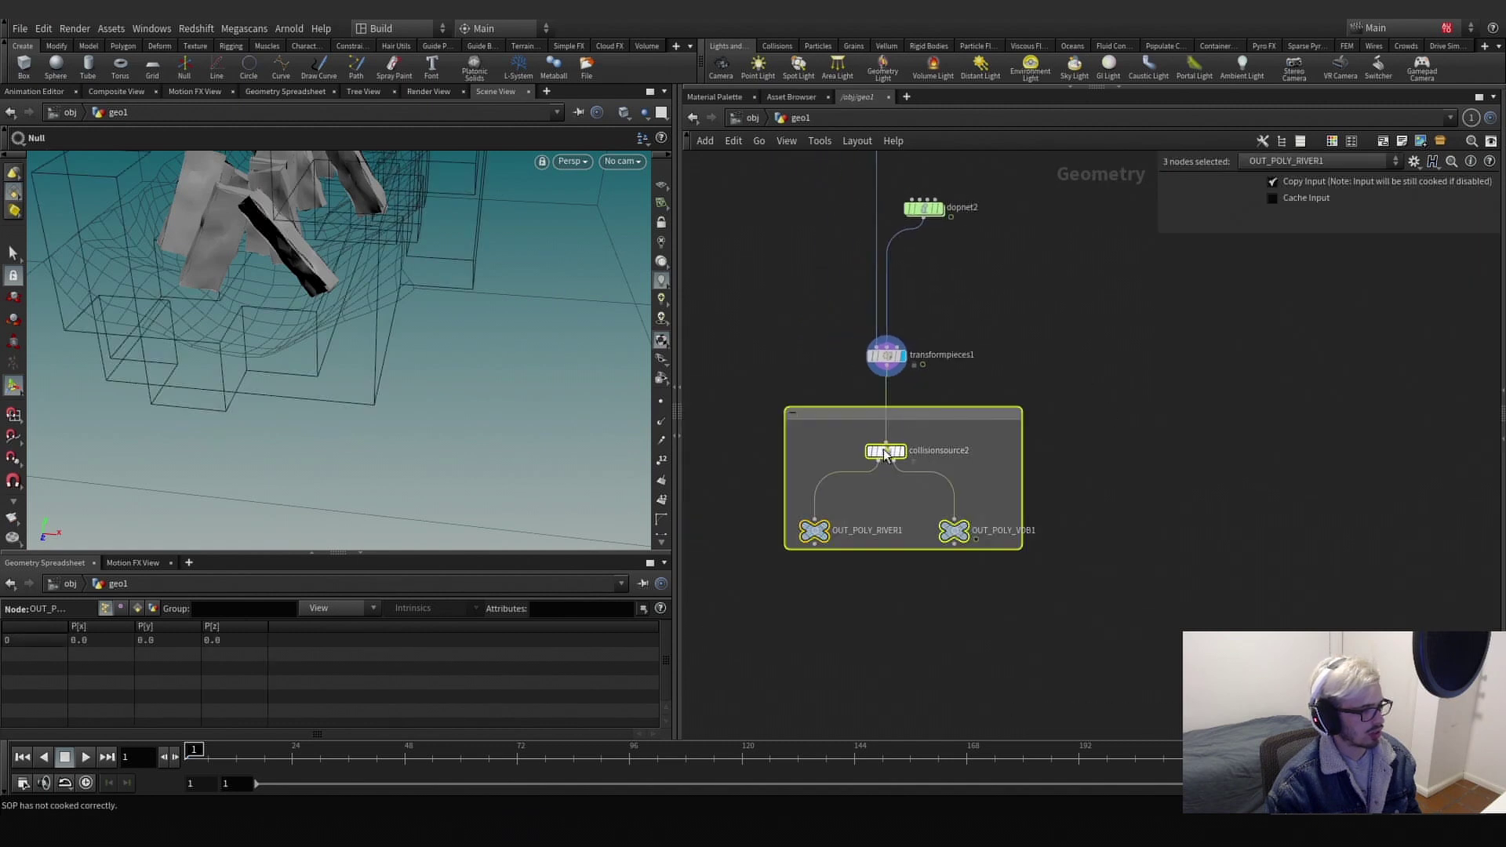
click(892, 530)
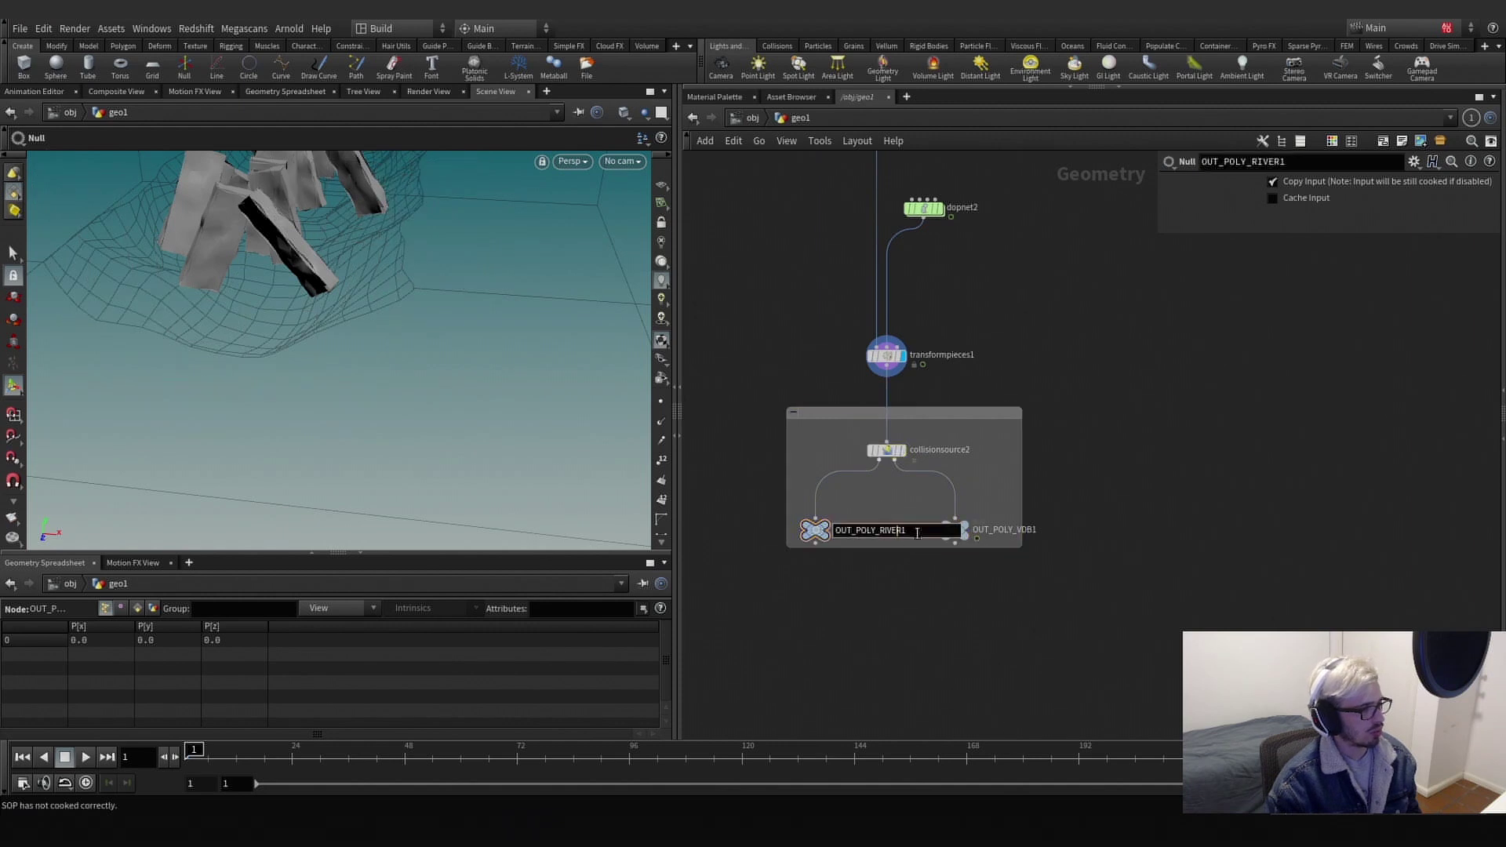
text(LANKS)
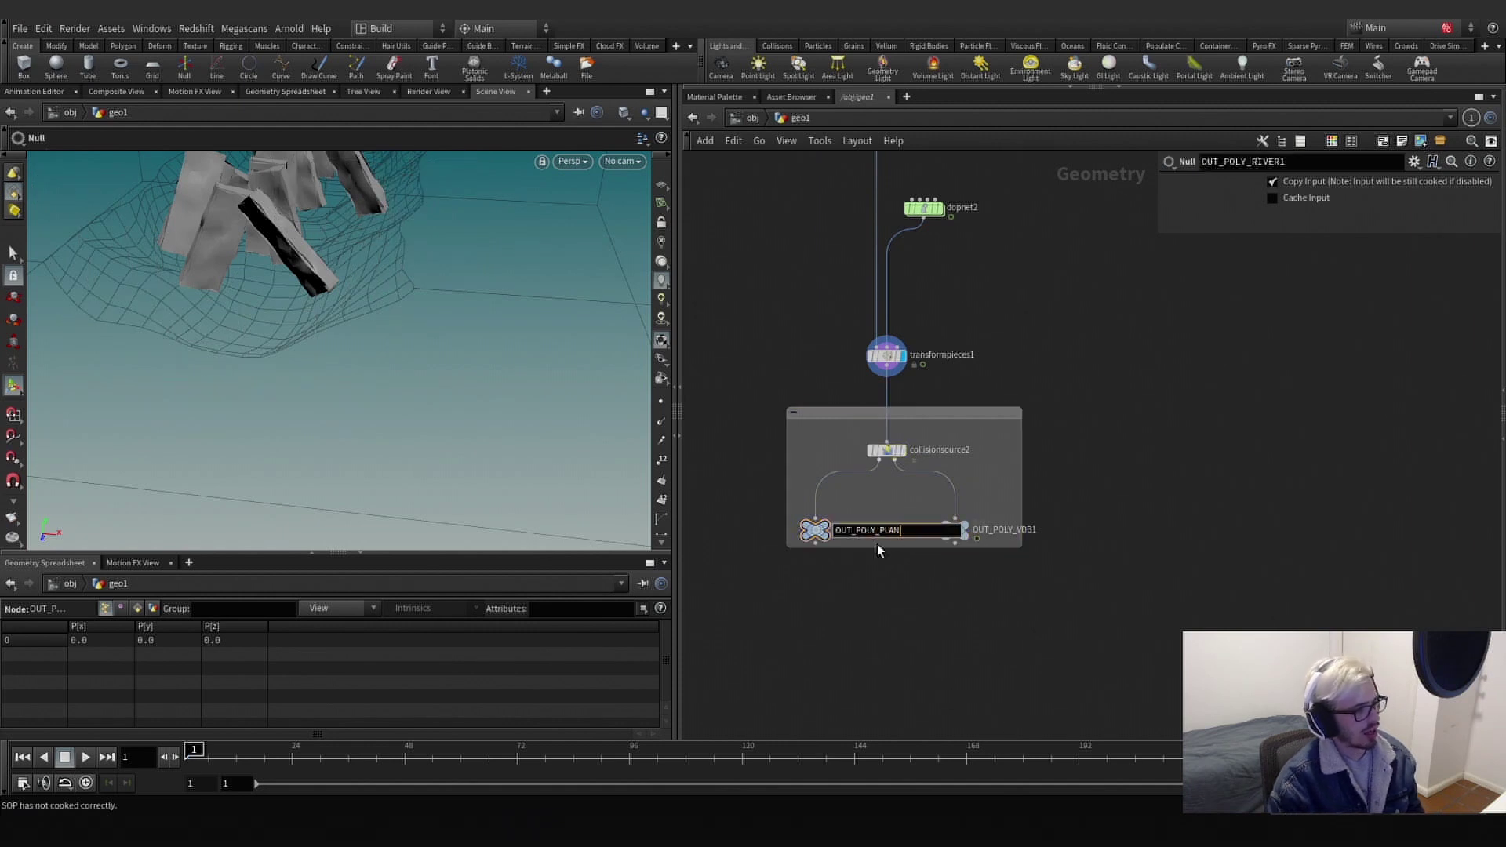
key(Return)
double_click(1009, 530)
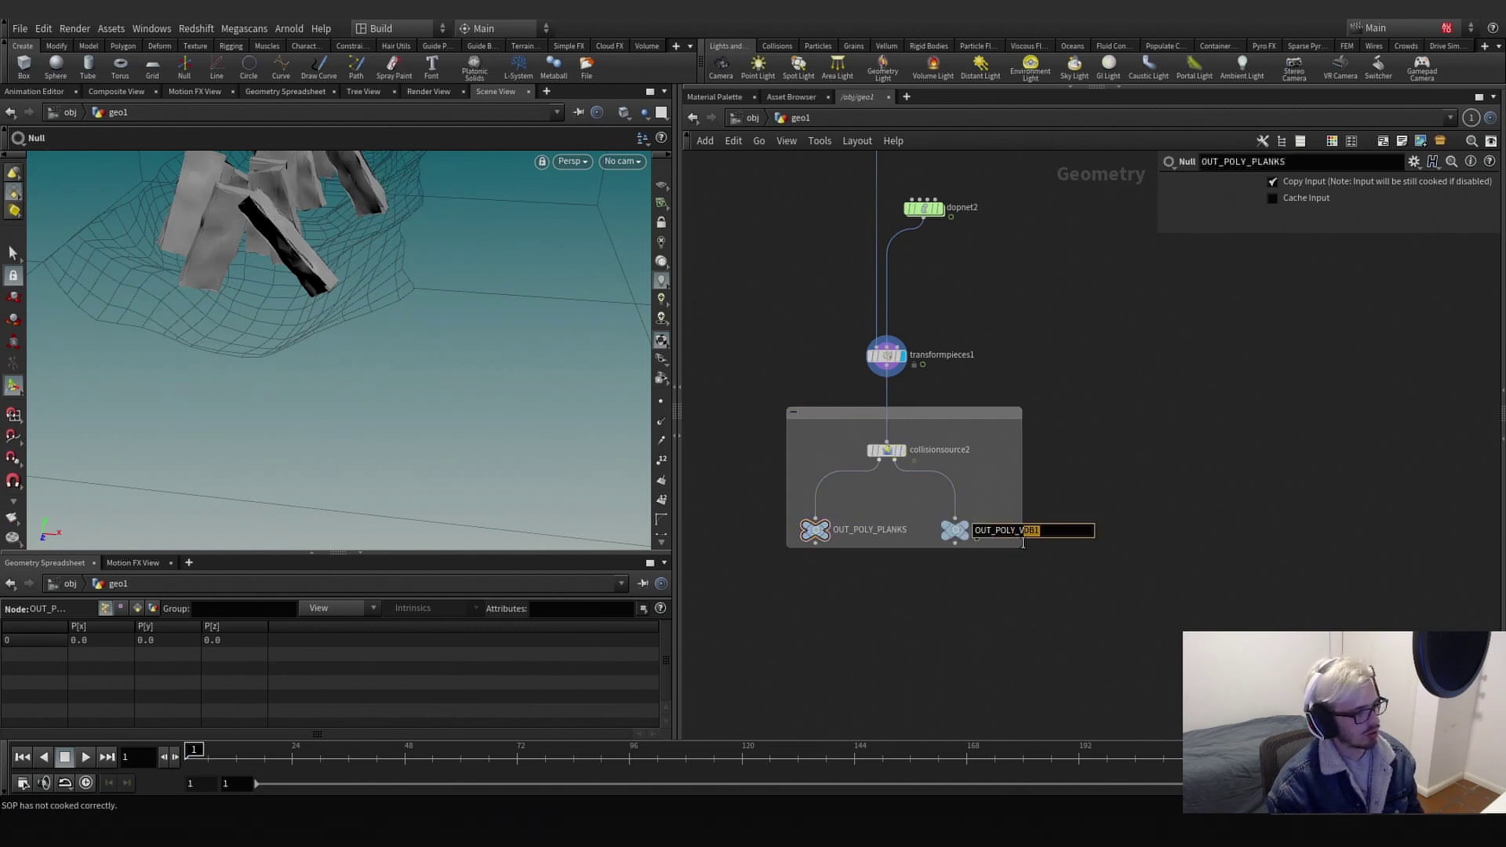
text(OUT_POLY_PLA)
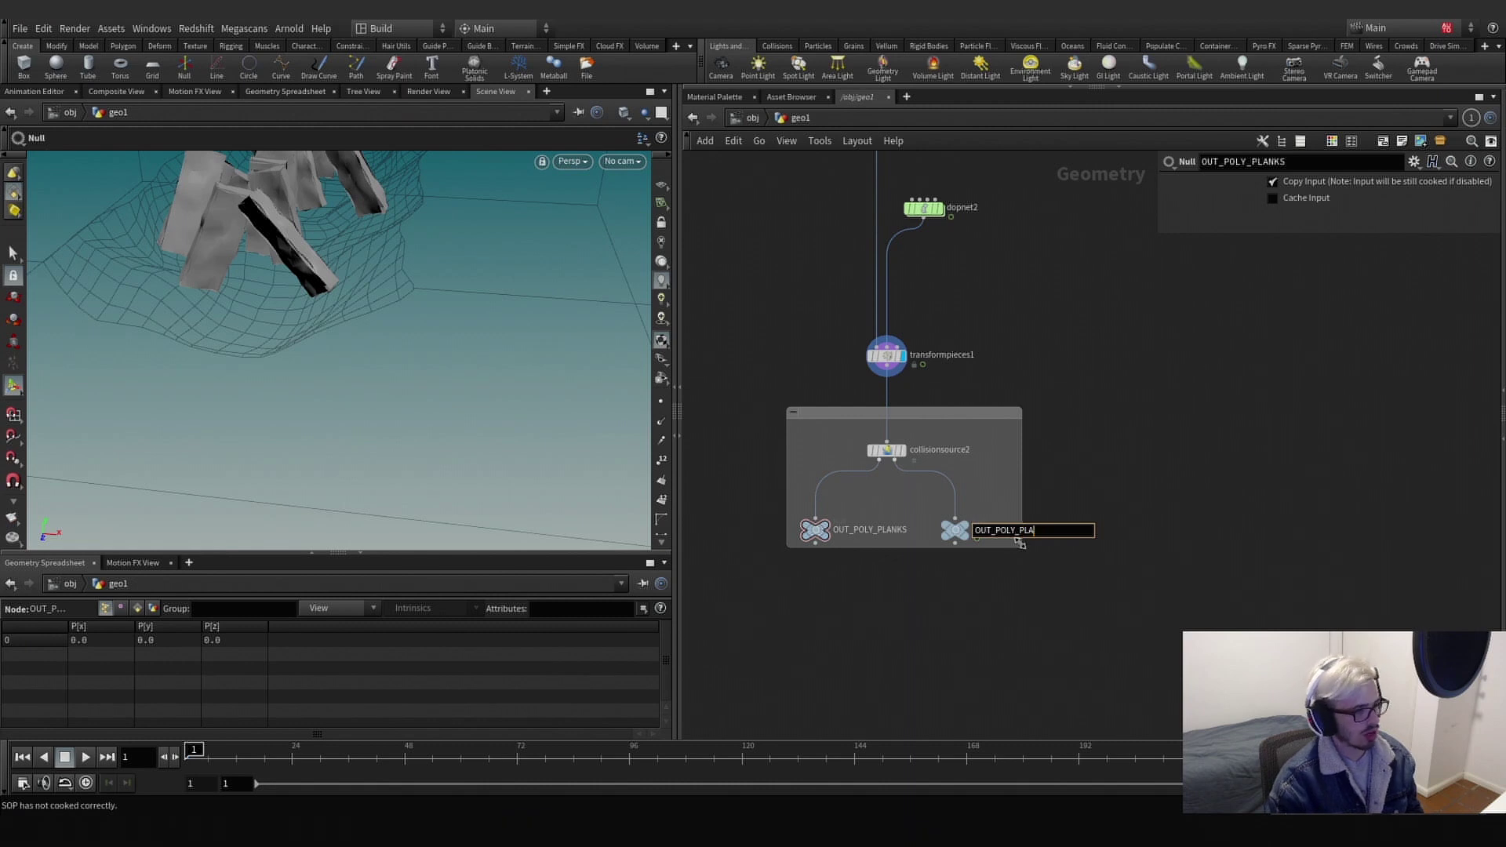
text(NKS)
key(Return)
Wrap the planks box, dopnet2, transformpieces1 and the new collision box in one larger network box.
scroll(1043, 545, down, 6)
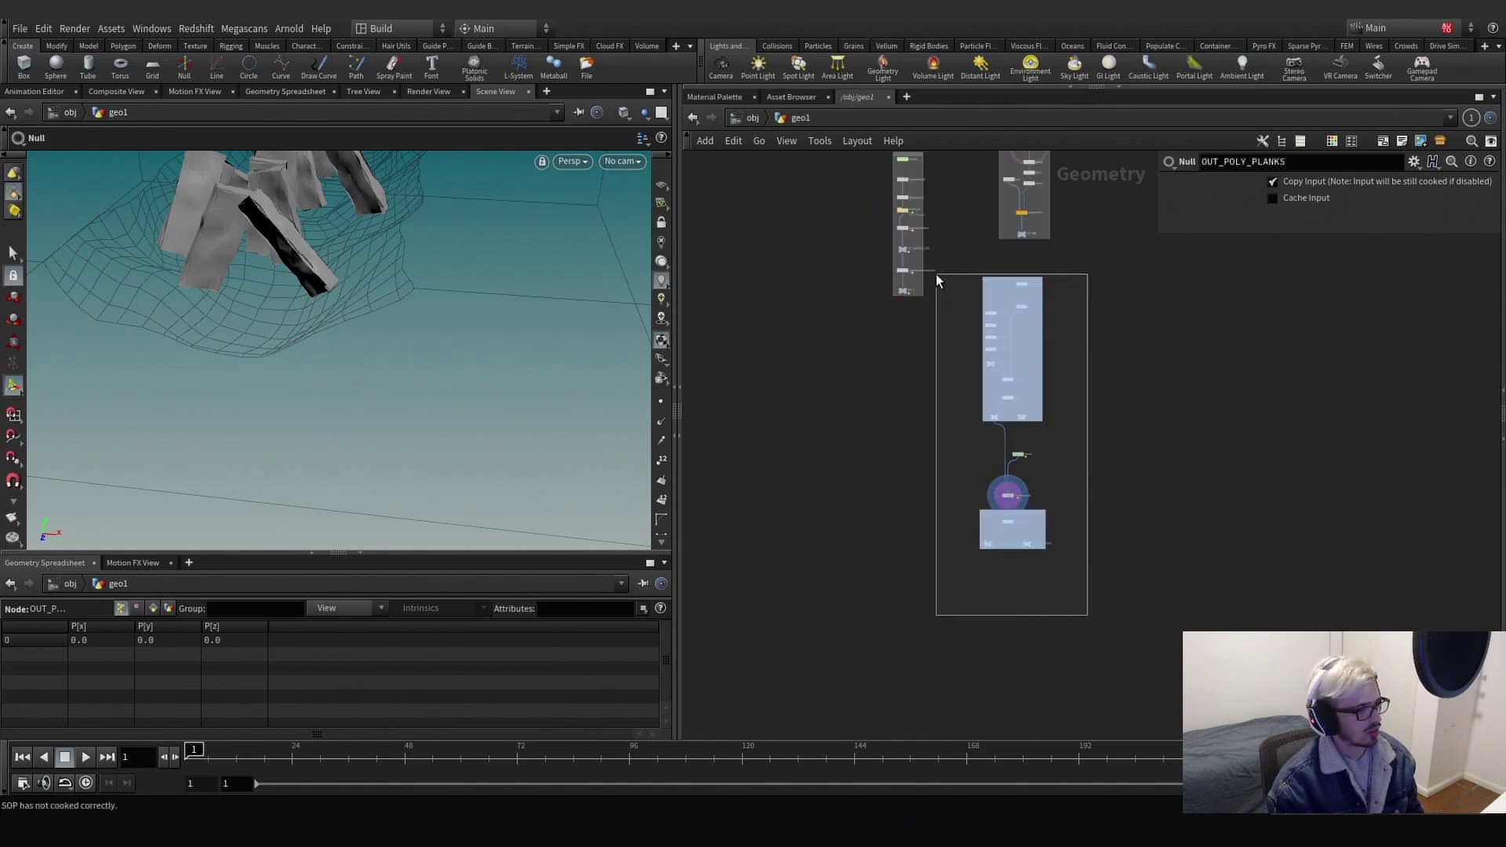
drag(938, 281, 950, 263)
key(shift+o)
key(l)
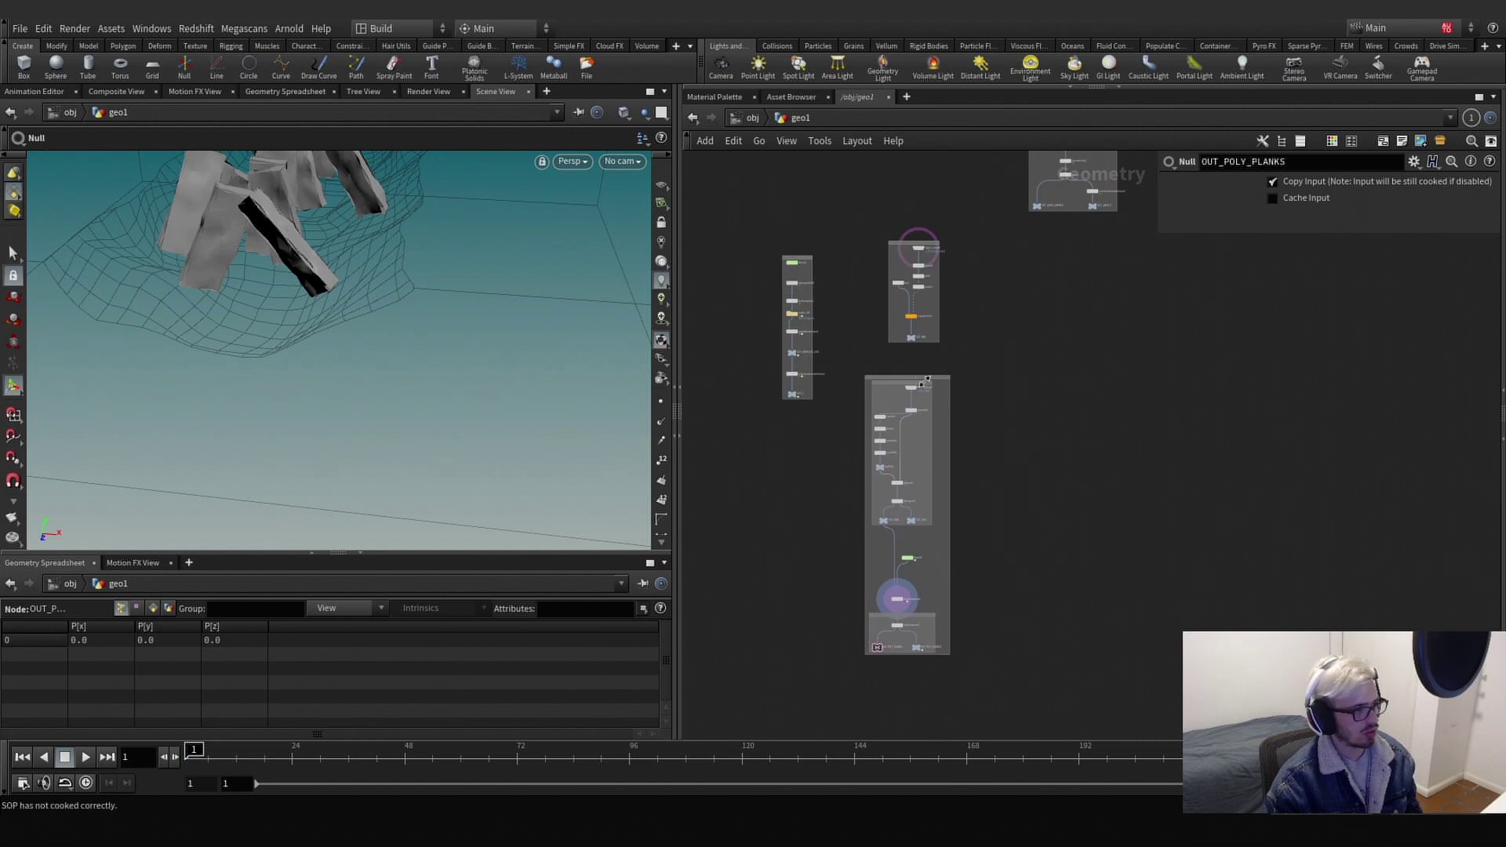
Line up the low-resolution fluid box and the large planks box on either side of the middle network box.
drag(909, 379, 1038, 270)
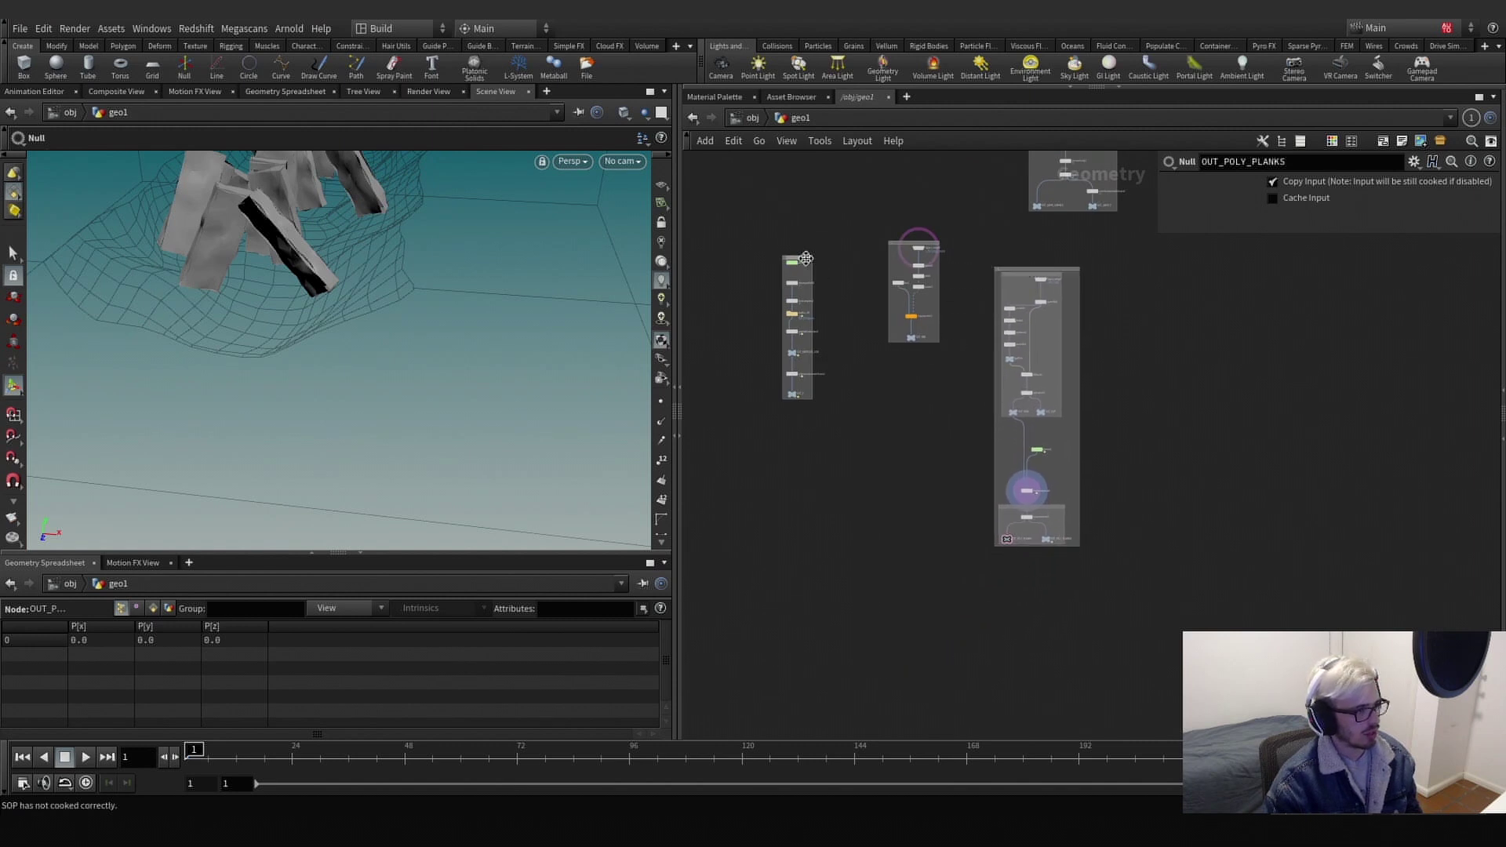
drag(806, 258, 861, 243)
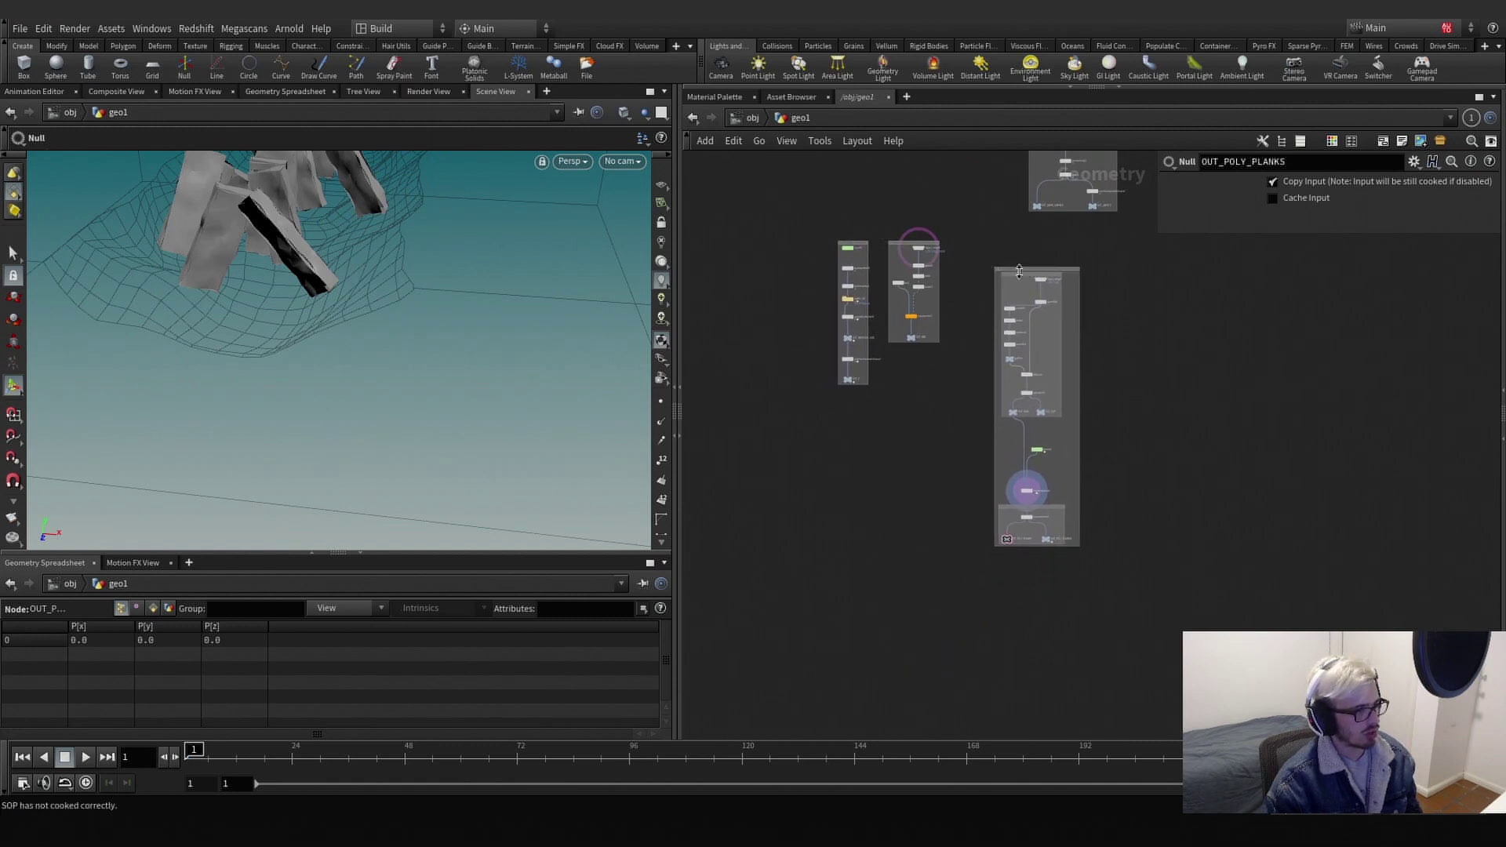
drag(1019, 271, 991, 246)
scroll(823, 536, down, 3)
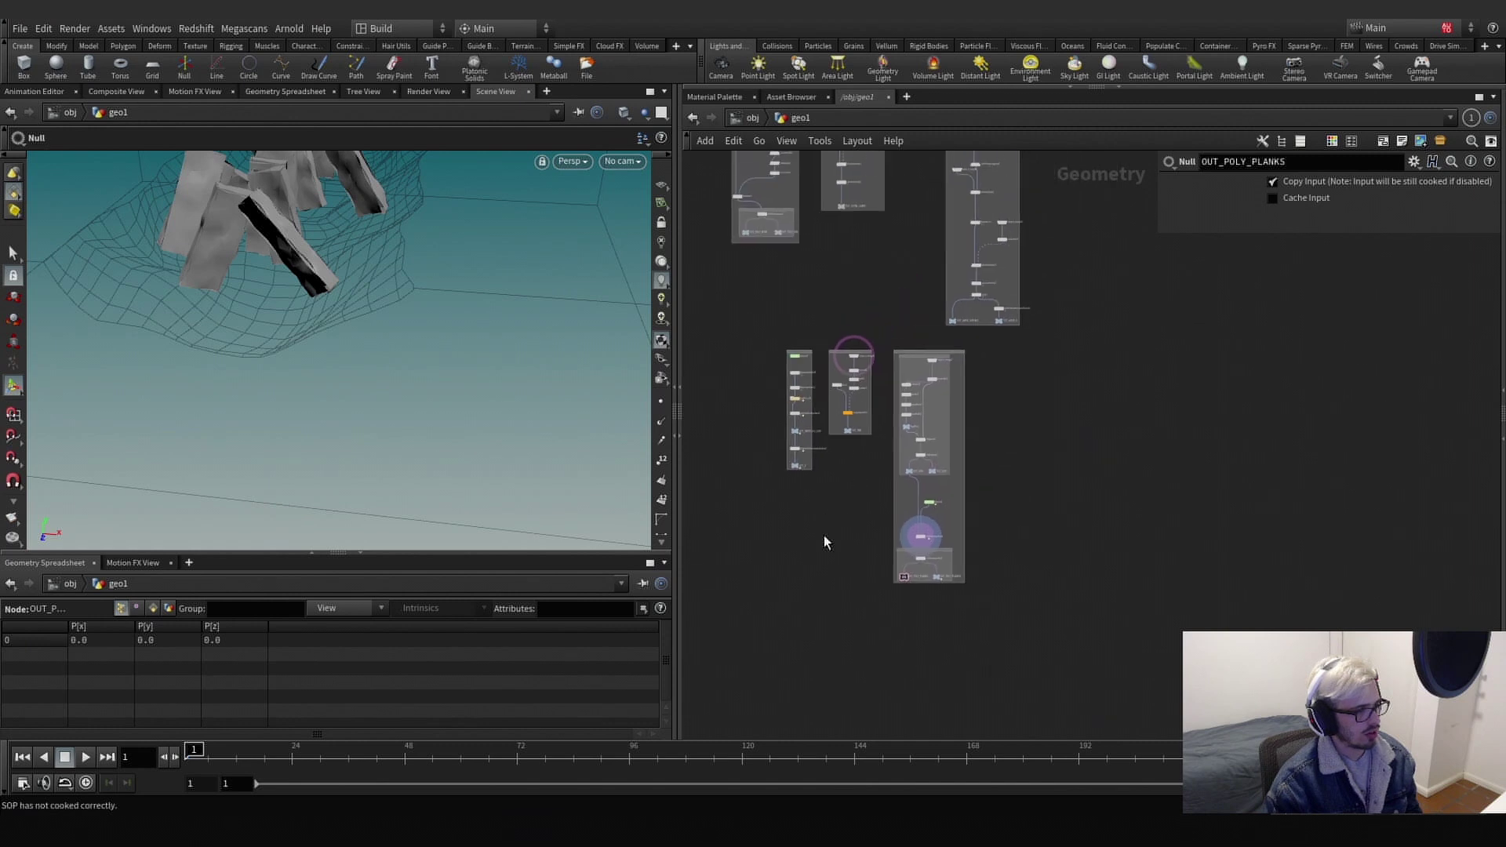
Duplicate the fluid simulation network box with its eight nodes and place the copy in the empty area below the original.
scroll(789, 601, up, 6)
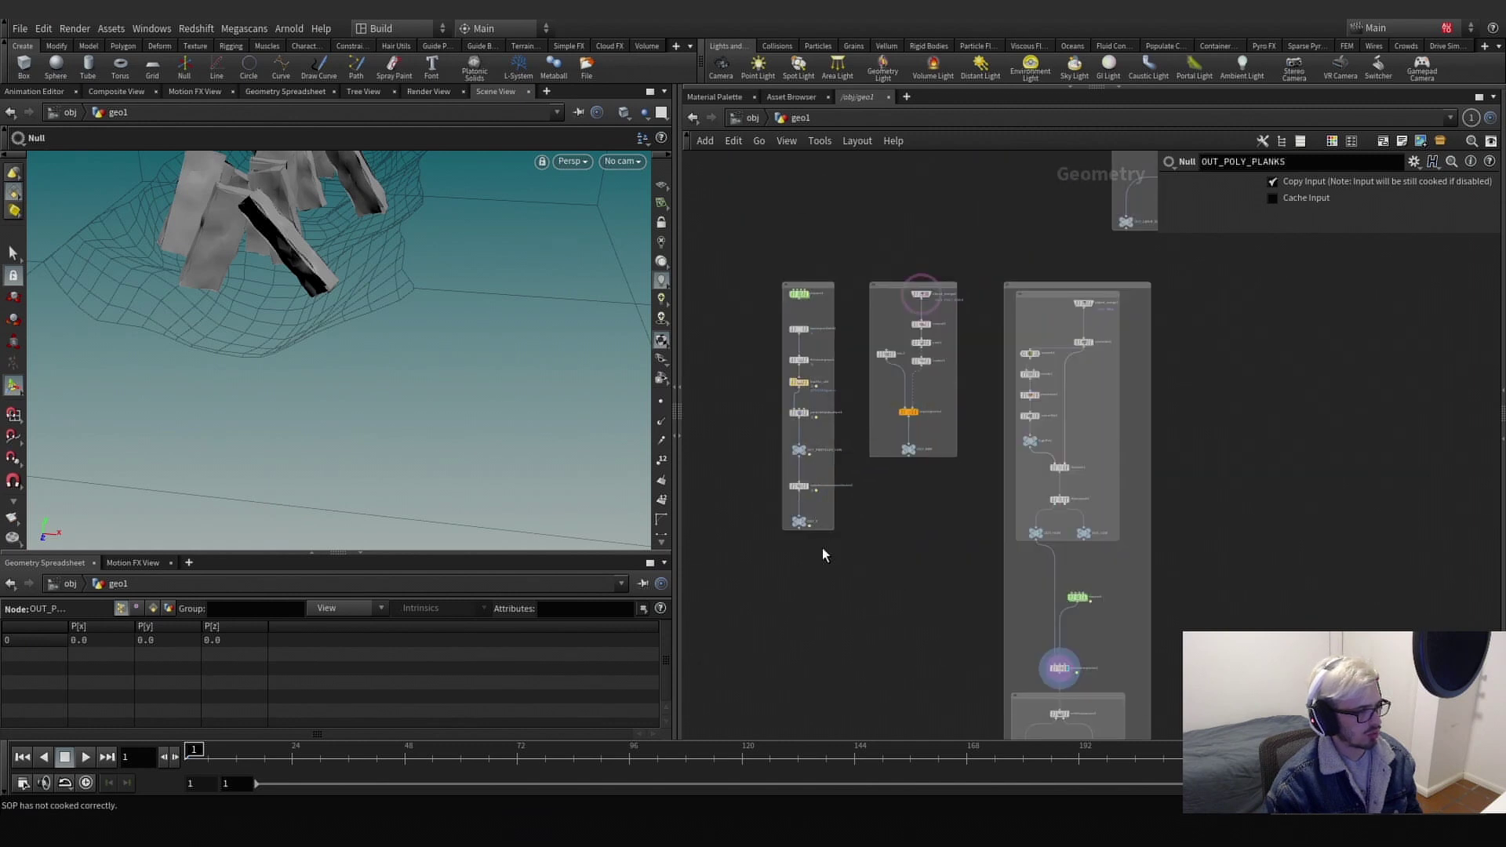
drag(822, 549, 777, 258)
key(ctrl+c)
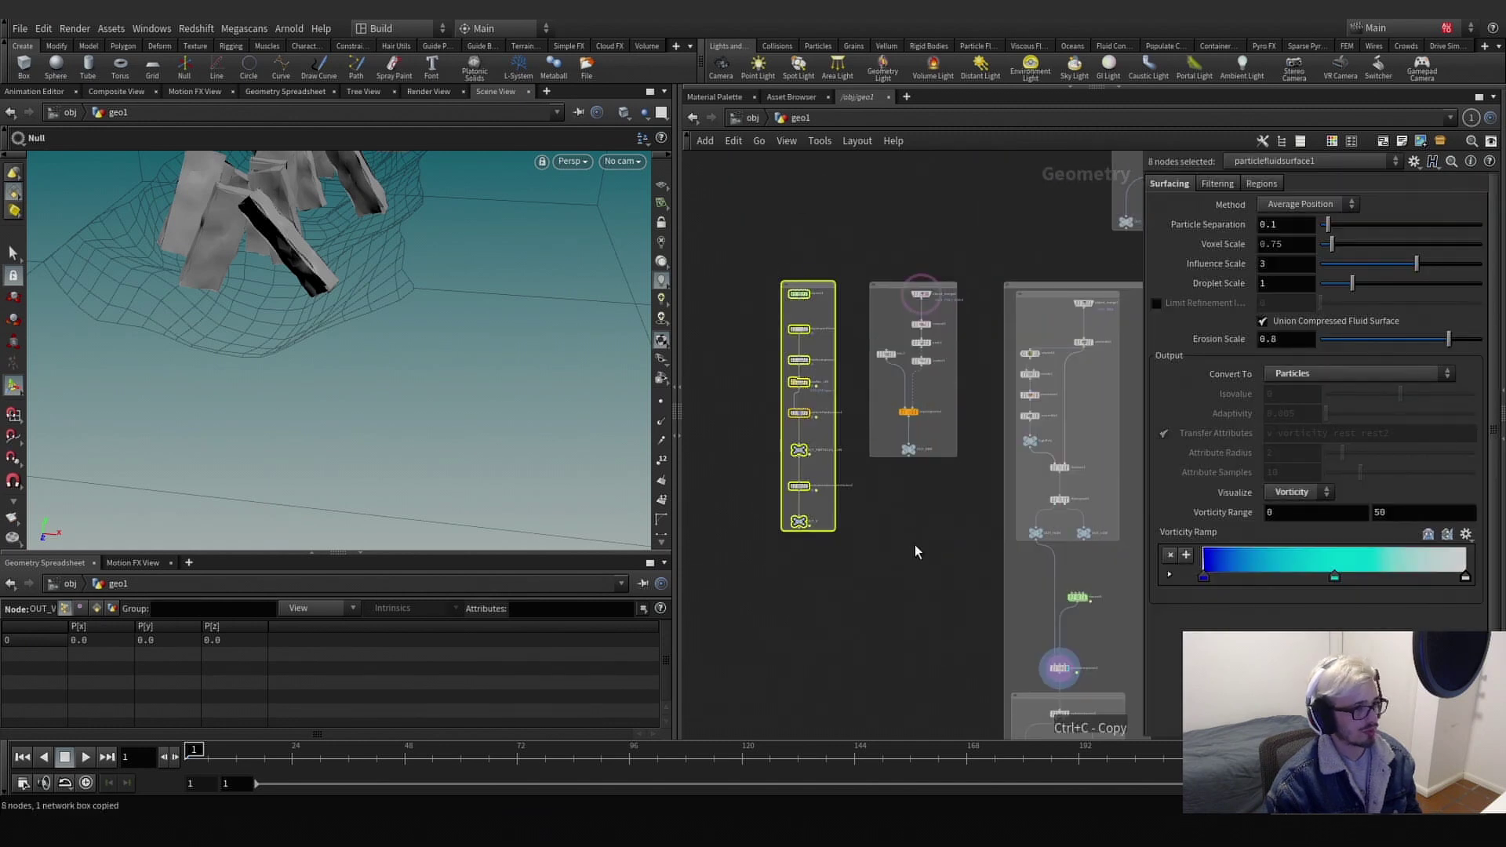
scroll(840, 266, down, 2)
key(ctrl+v)
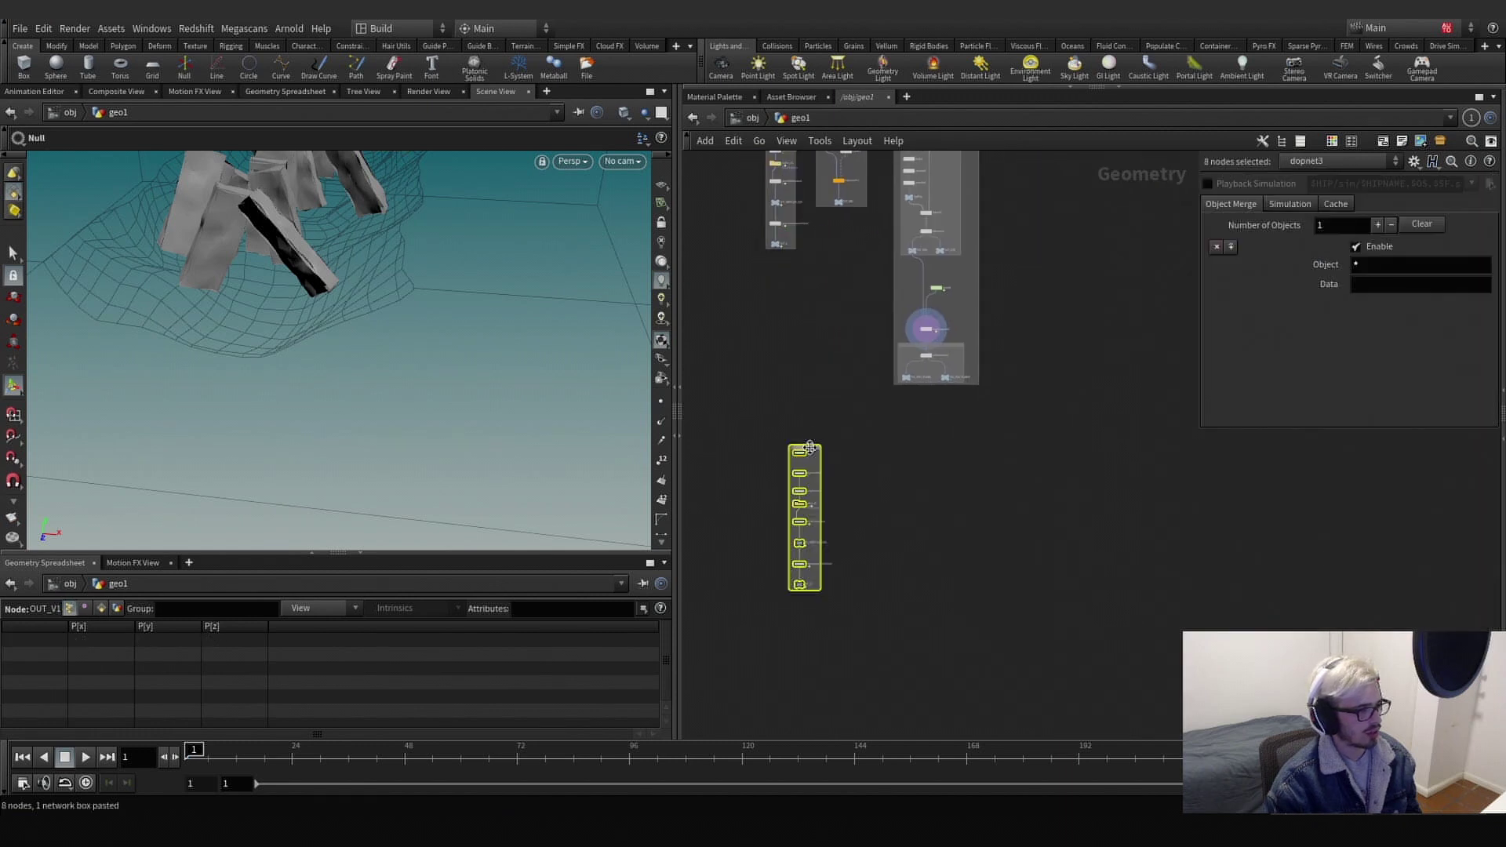
drag(804, 451, 784, 453)
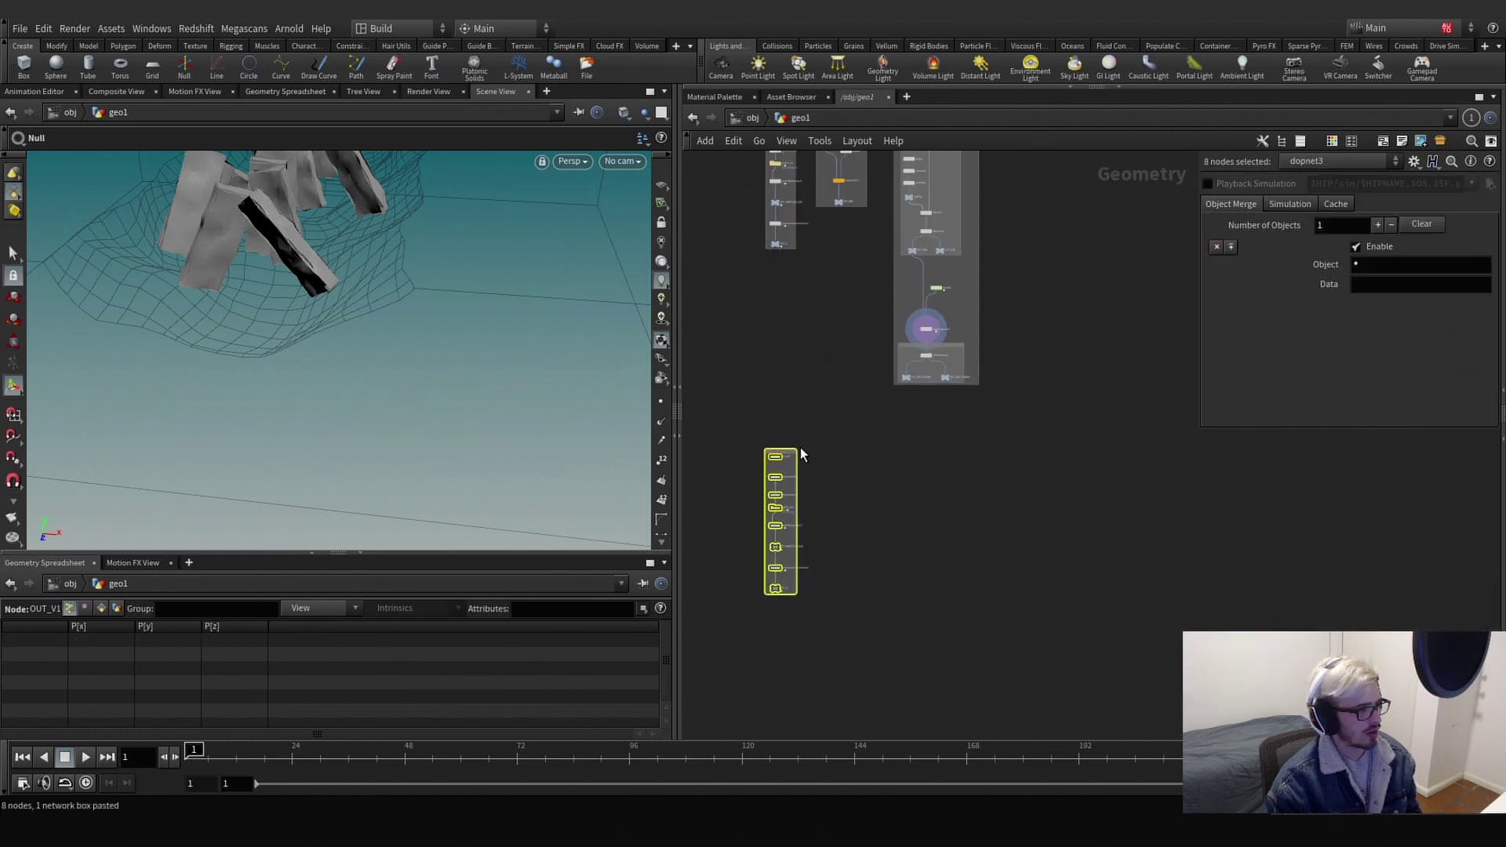
scroll(800, 449, up, 1)
middle_drag(848, 451, 905, 444)
scroll(803, 480, up, 6)
scroll(936, 427, down, 4)
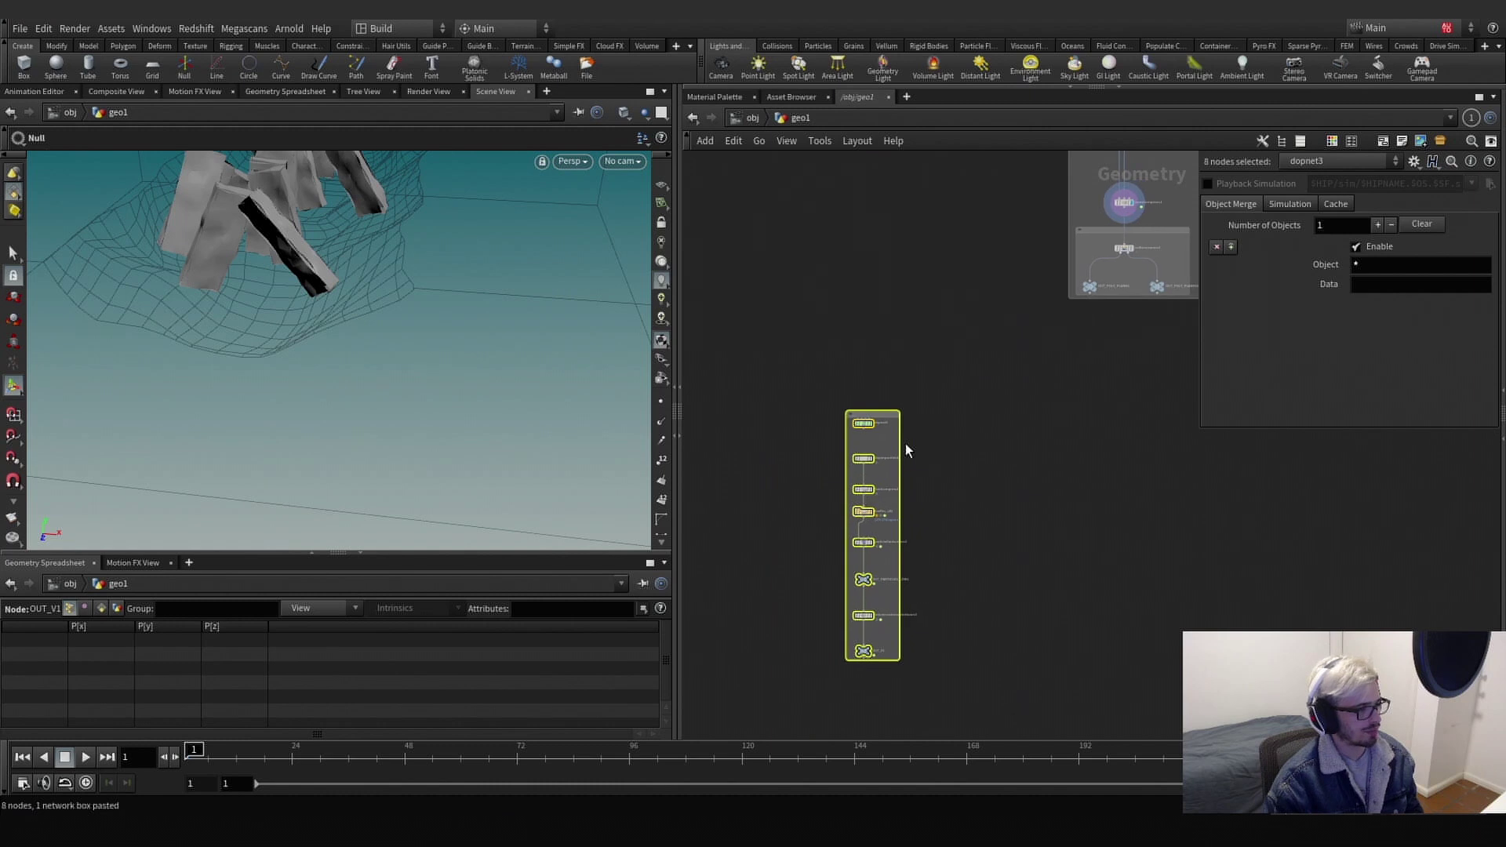
Inside dopnet3, insert a Merge node on the connection between staticobject1 and merge1.
double_click(817, 465)
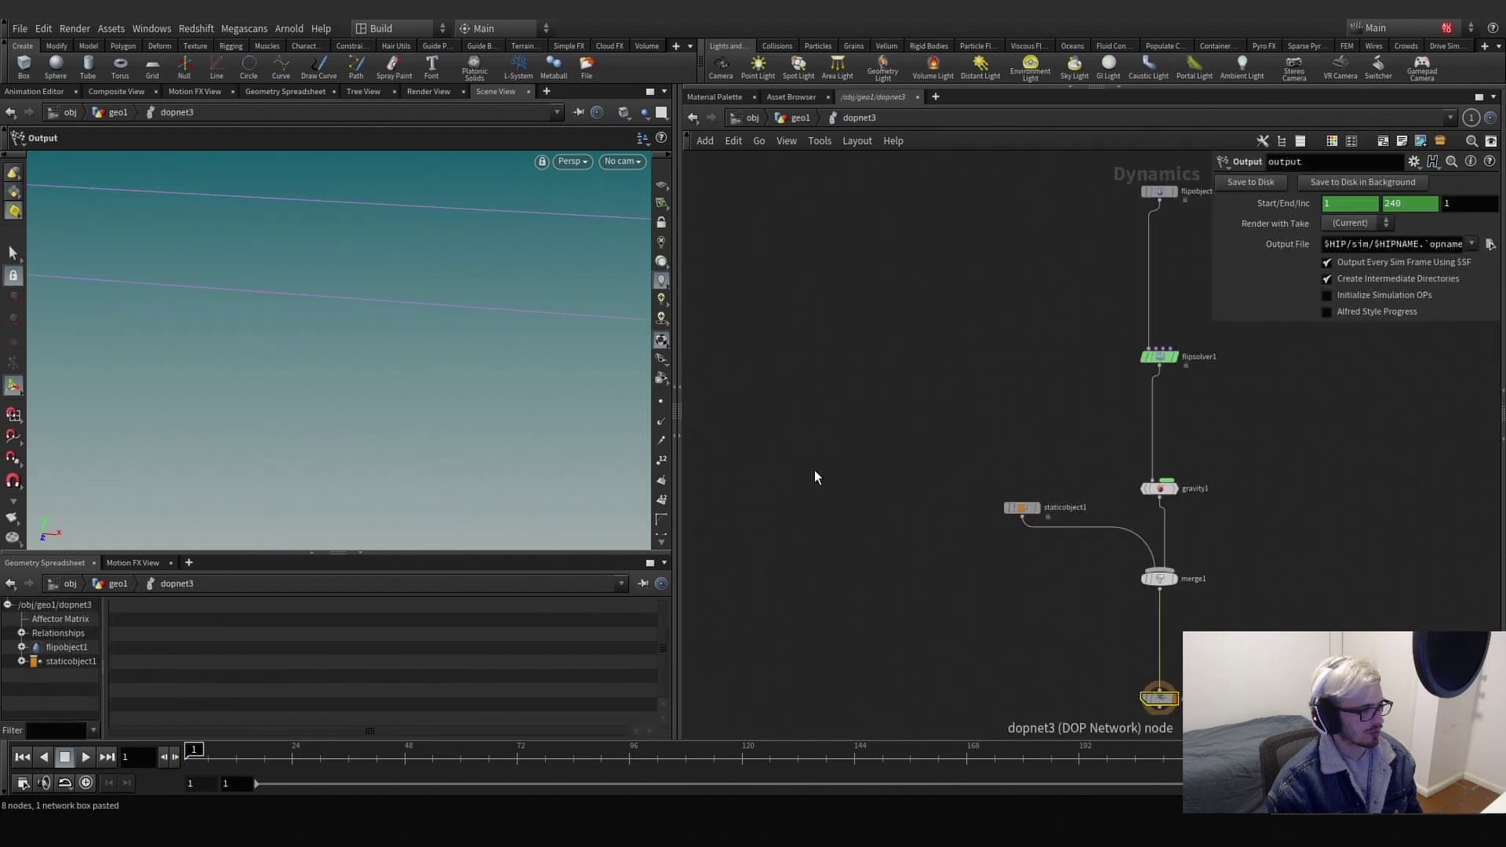
scroll(808, 502, down, 4)
drag(863, 549, 777, 488)
key(Tab)
text(m)
key(Return)
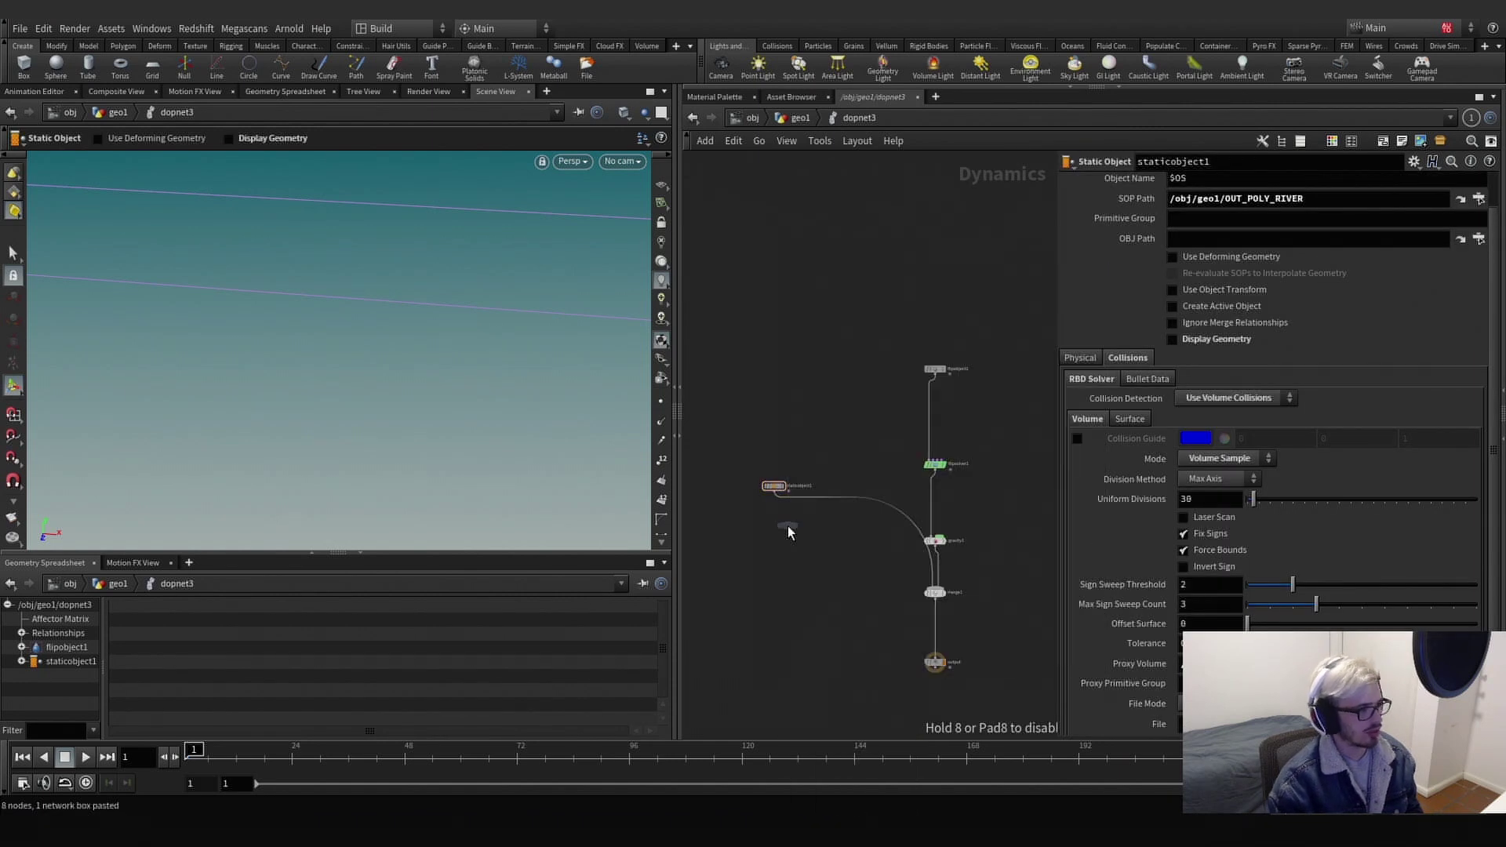
click(787, 531)
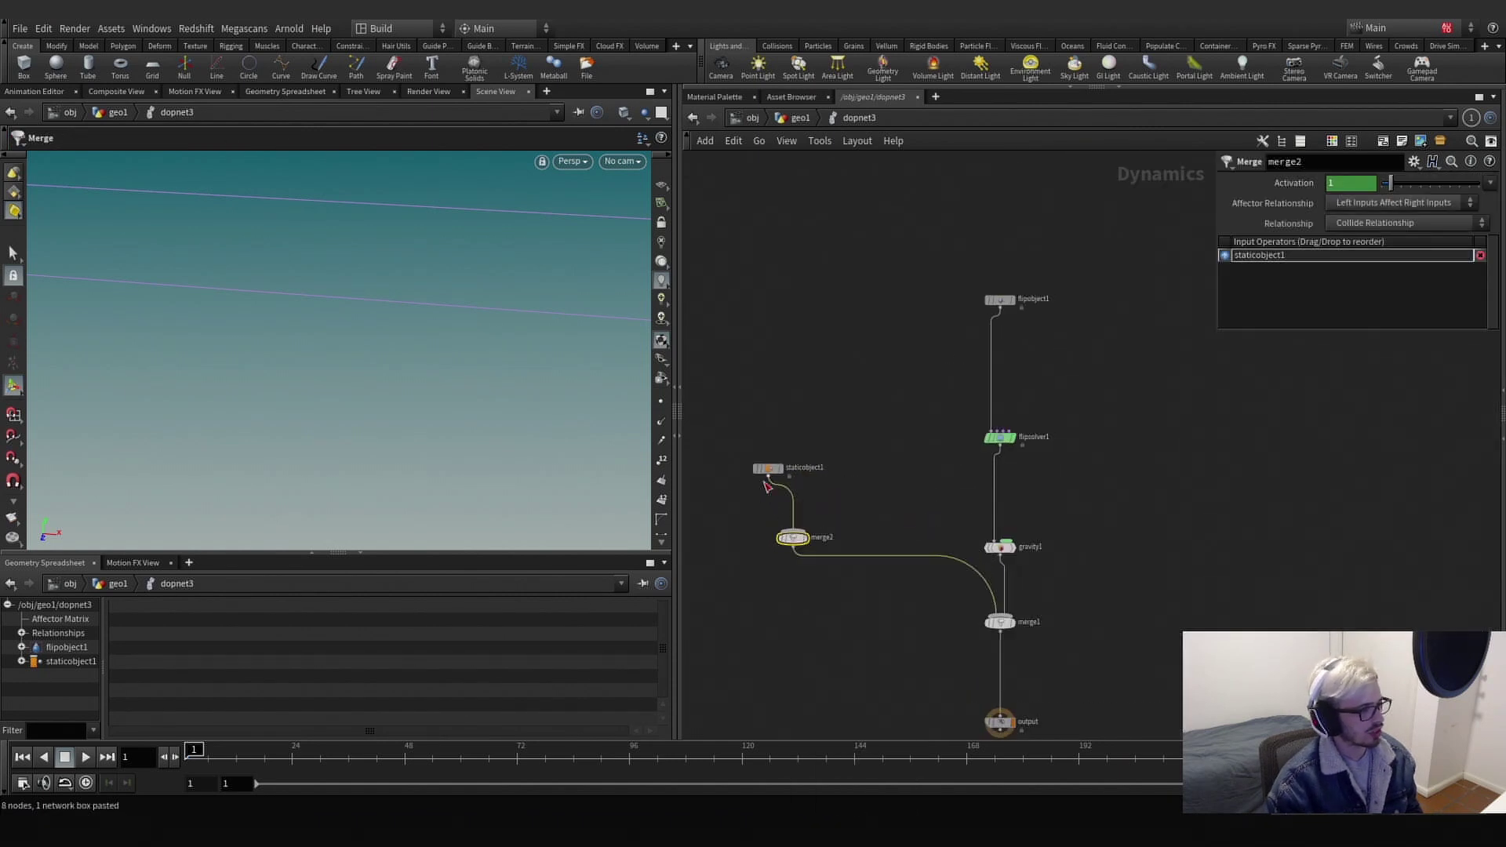
Duplicate staticobject1 into merge2 and set the copy's Proxy Volume to /obj/geo1/OUT_POLY_PLANKS_VDB.
alt+drag(772, 470, 795, 531)
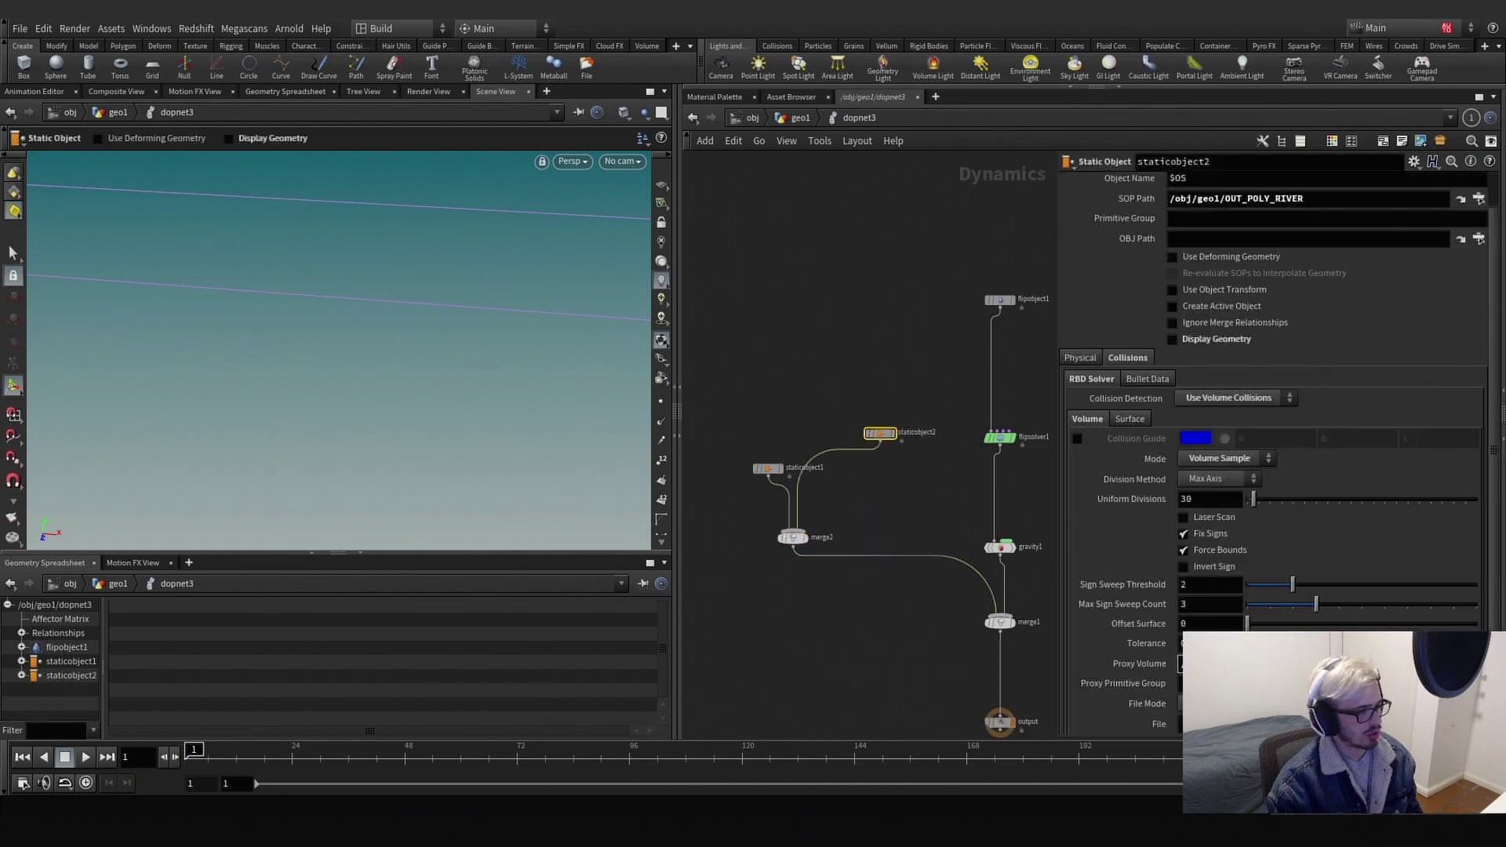
click(1469, 664)
scroll(1402, 659, down, 2)
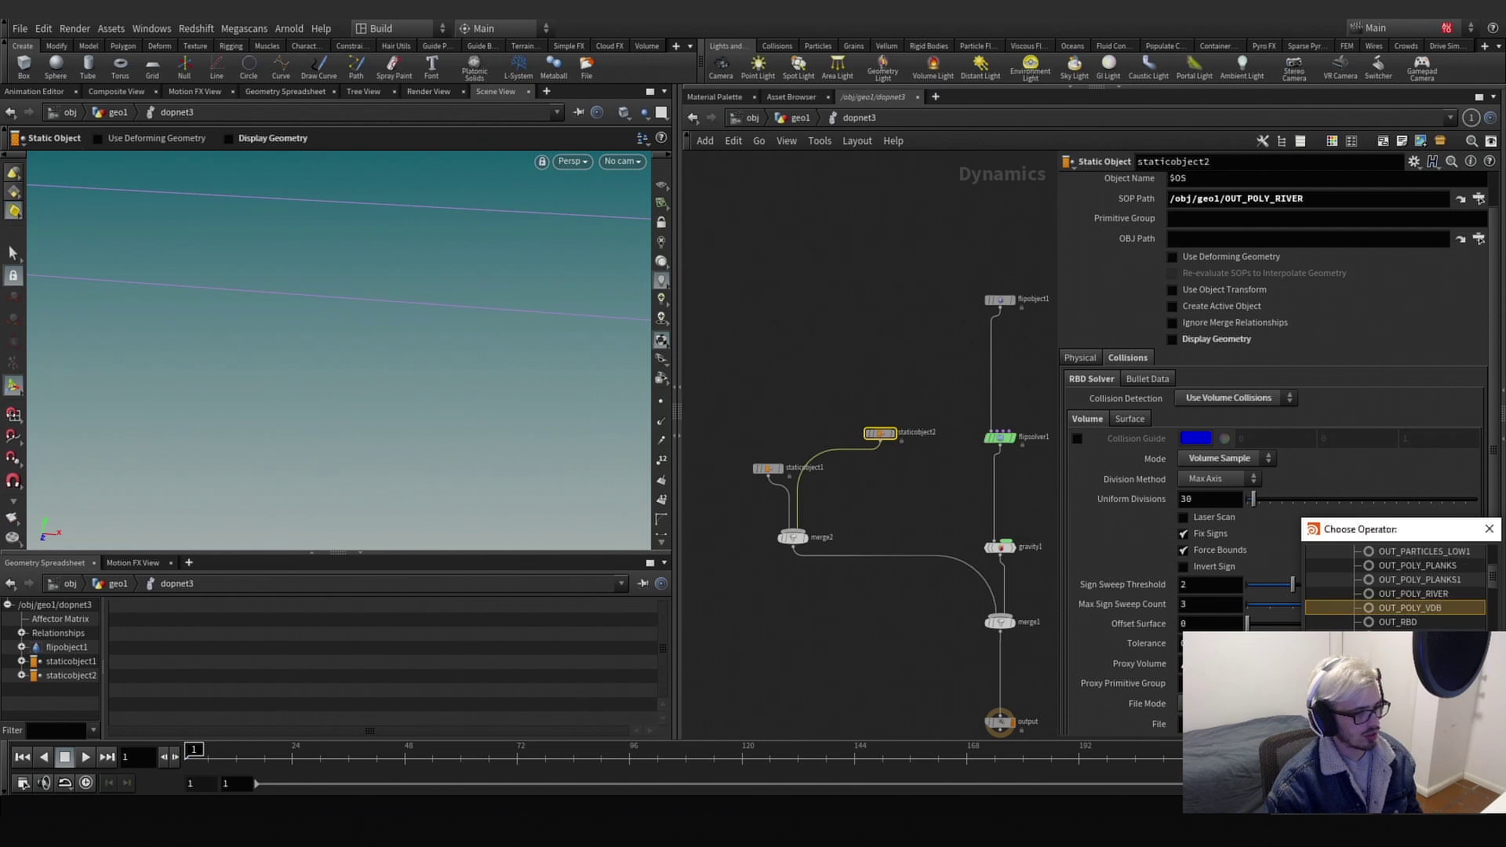
scroll(1403, 659, up, 2)
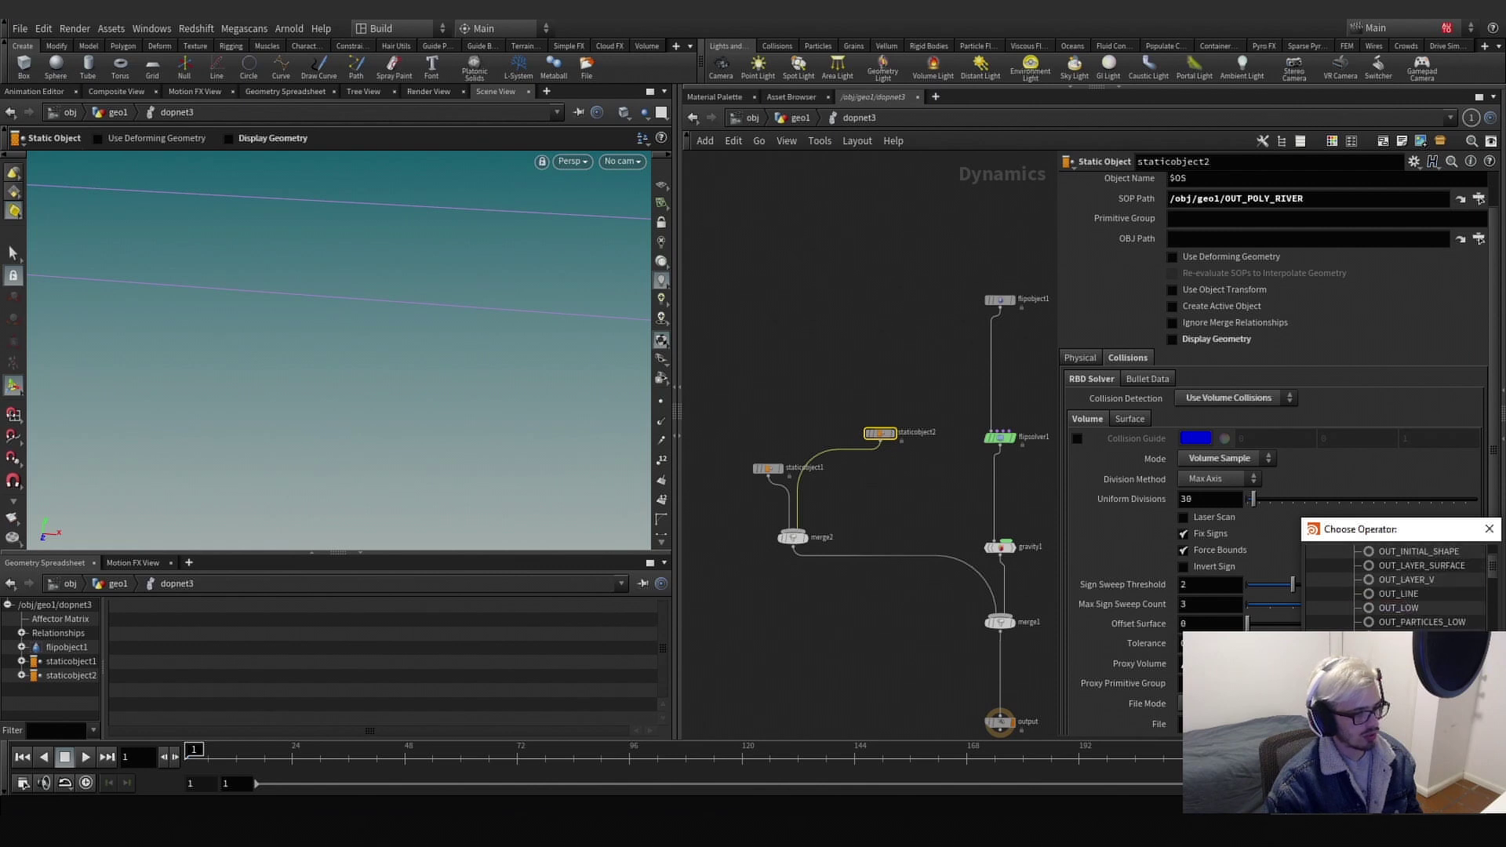
click(1356, 776)
scroll(1136, 550, down, 1)
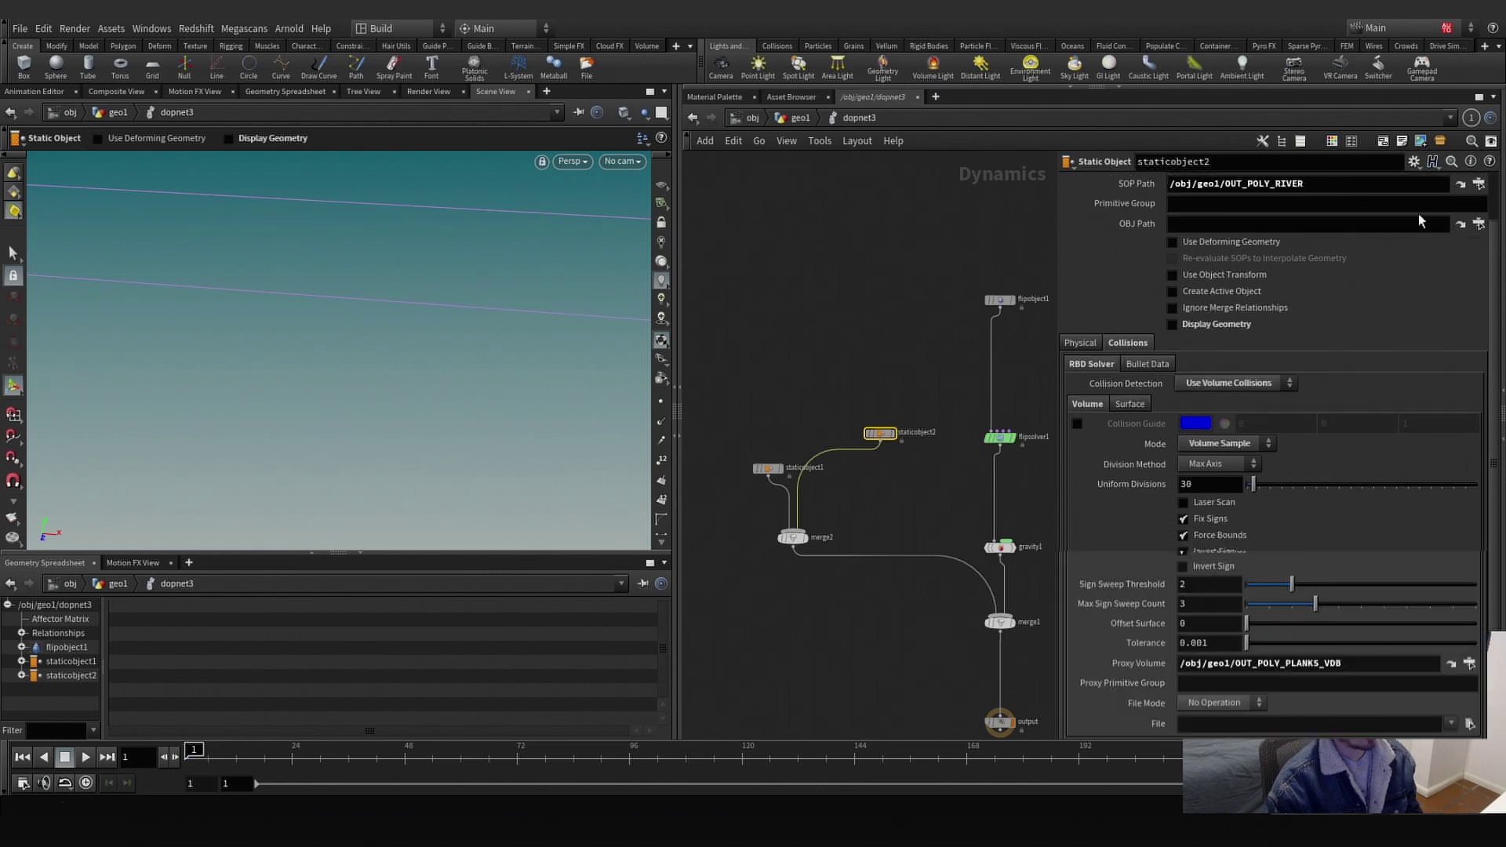
Set staticobject2's SOP Path to /obj/geo1/OUT_POLY_PLANKS.
click(1479, 184)
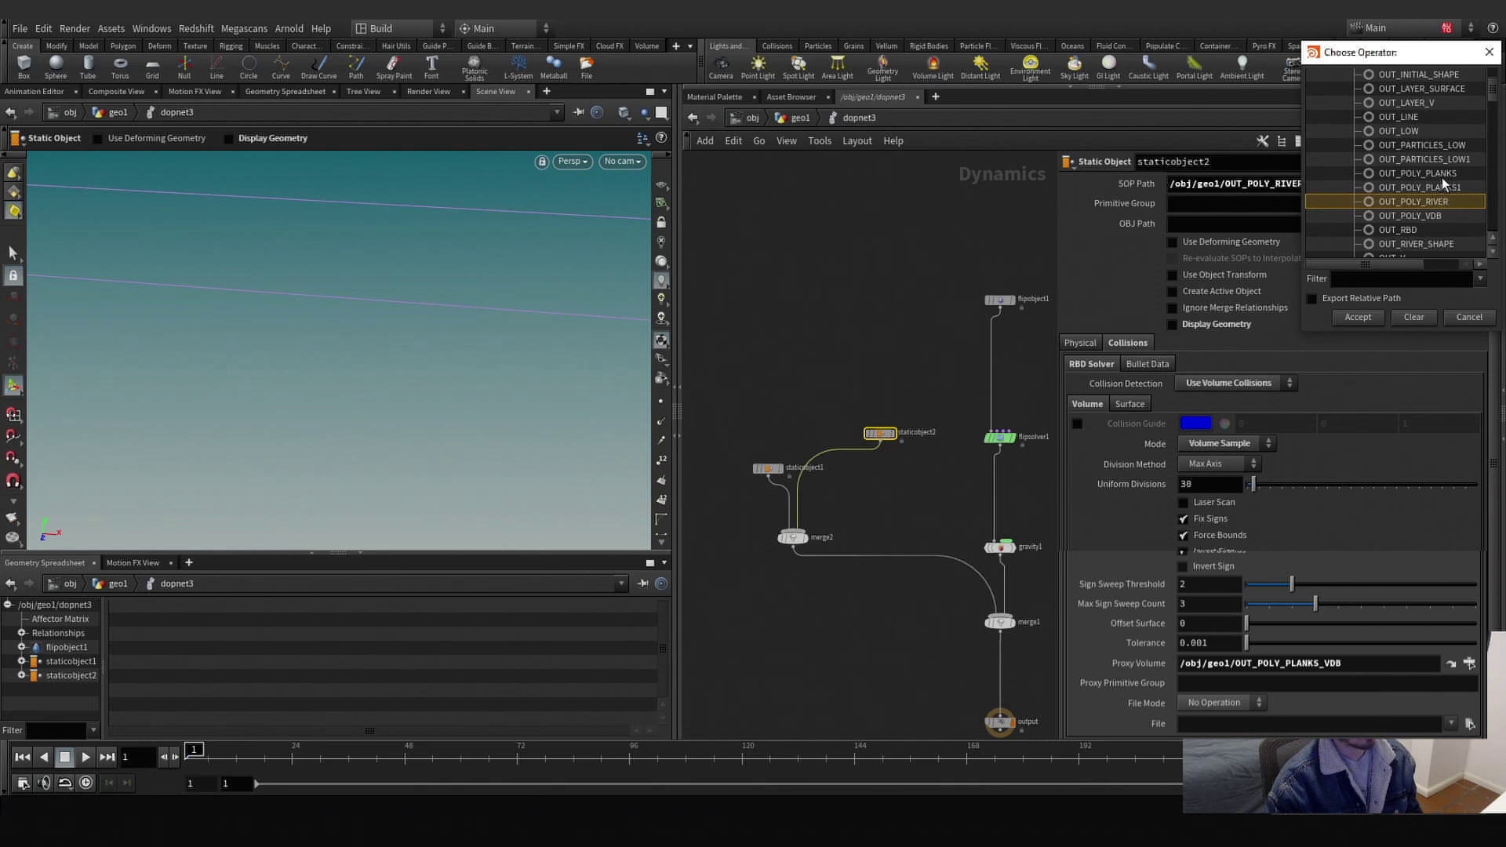
click(1417, 174)
click(1358, 317)
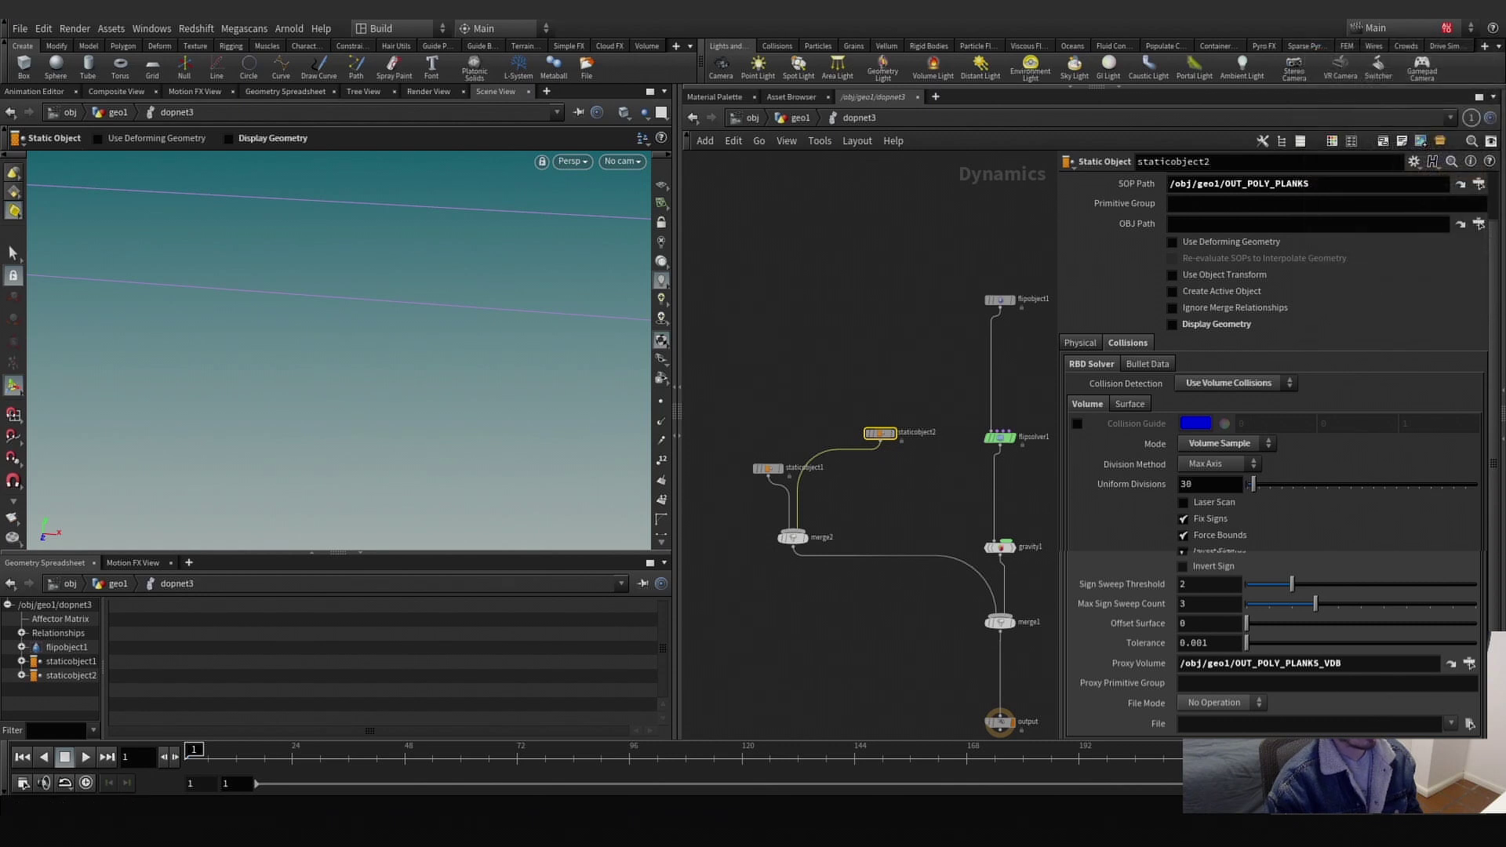
click(1470, 663)
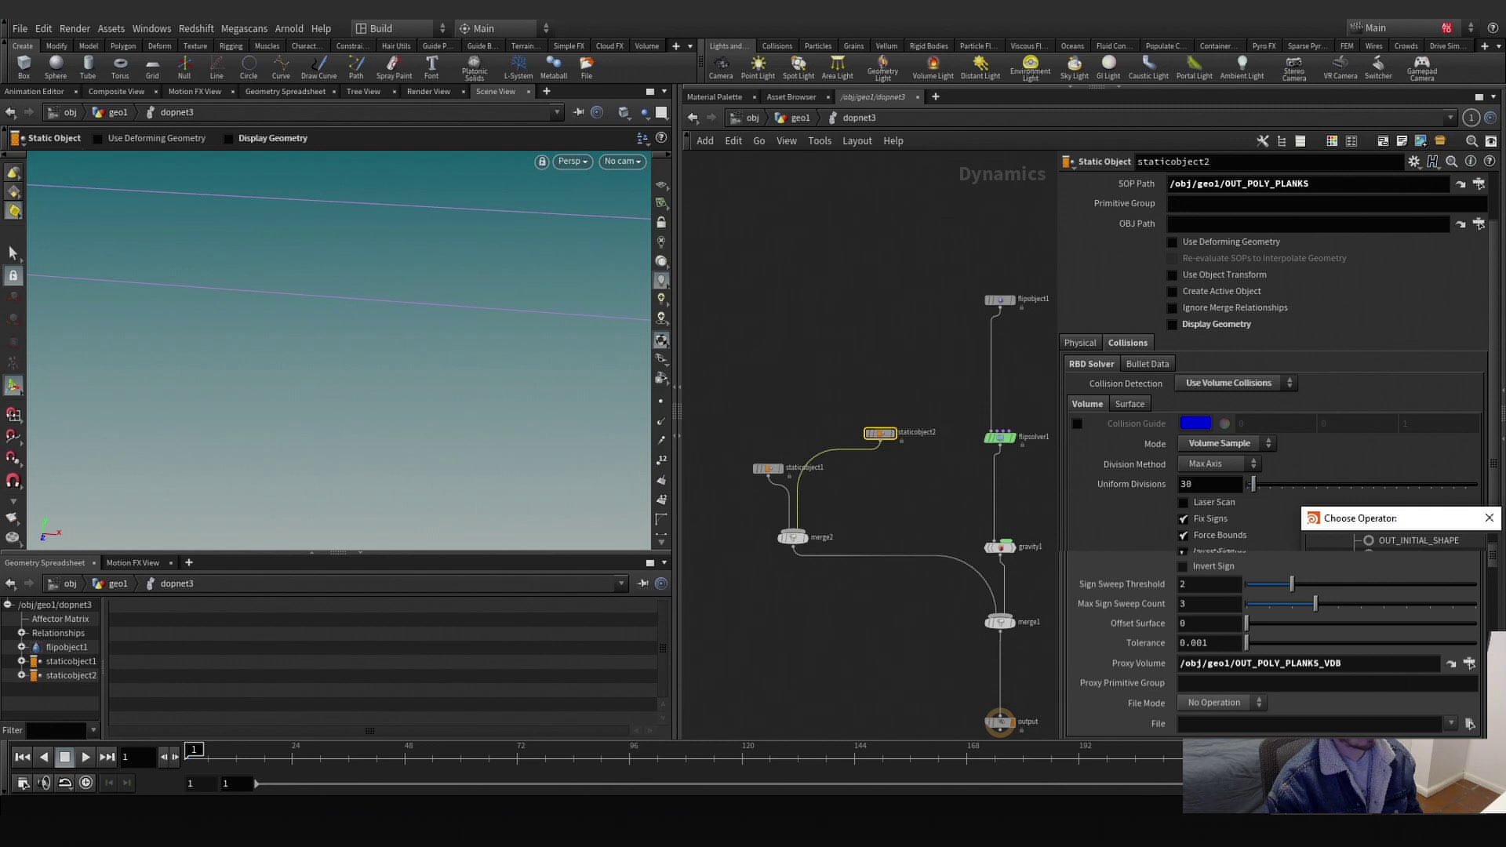
key(Escape)
Back in geo1, rename the OUT_POLY_PLANKS1 null under collisionsource2 to OUT_POLY_PLANKS_VDB.
click(799, 119)
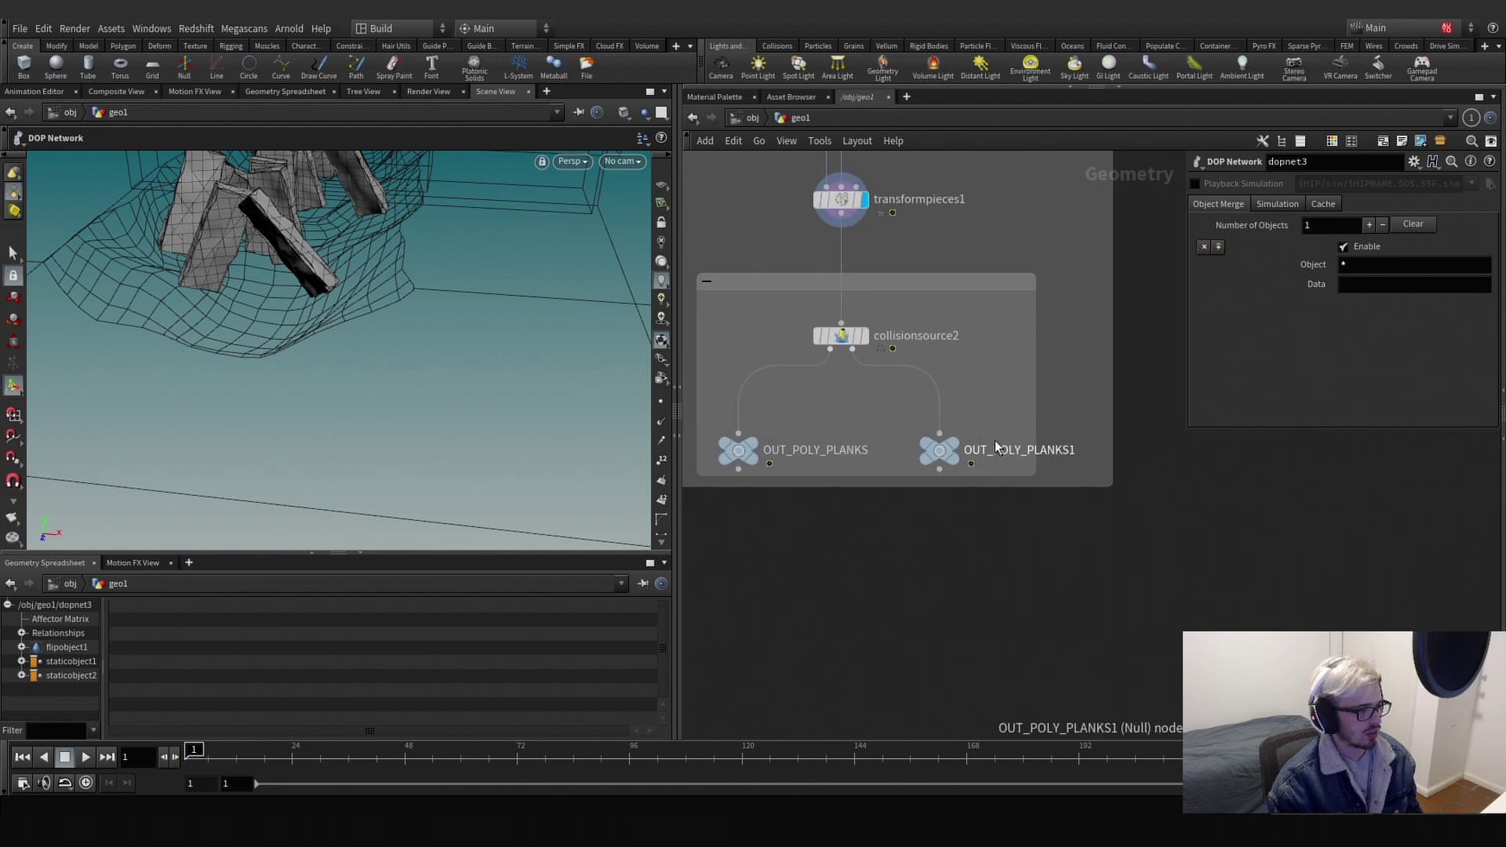
double_click(1018, 450)
click(1085, 452)
key(BackSpace)
text(_VFB)
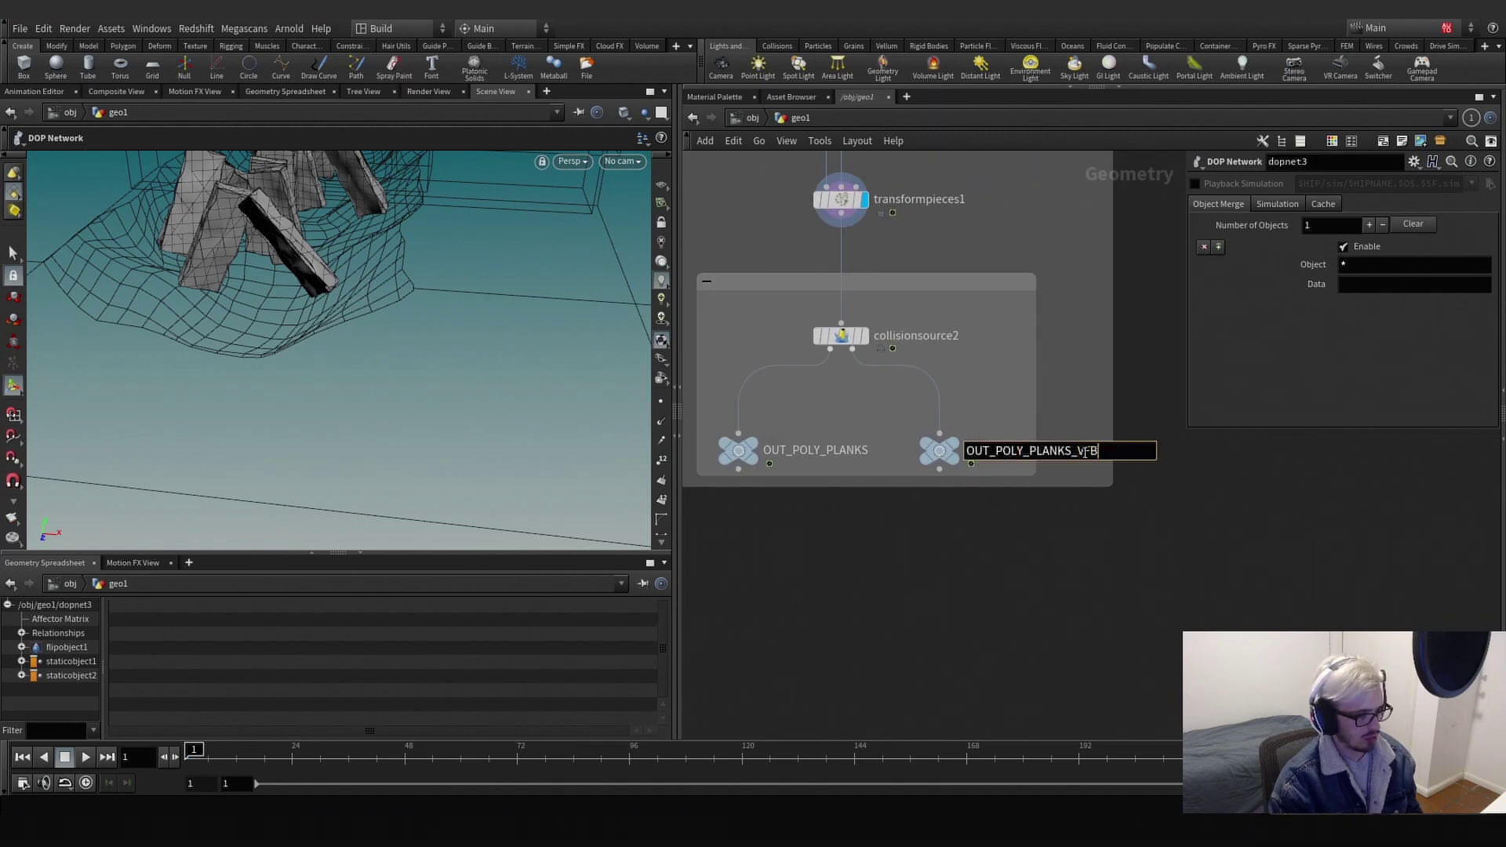
key(Return)
double_click(1097, 453)
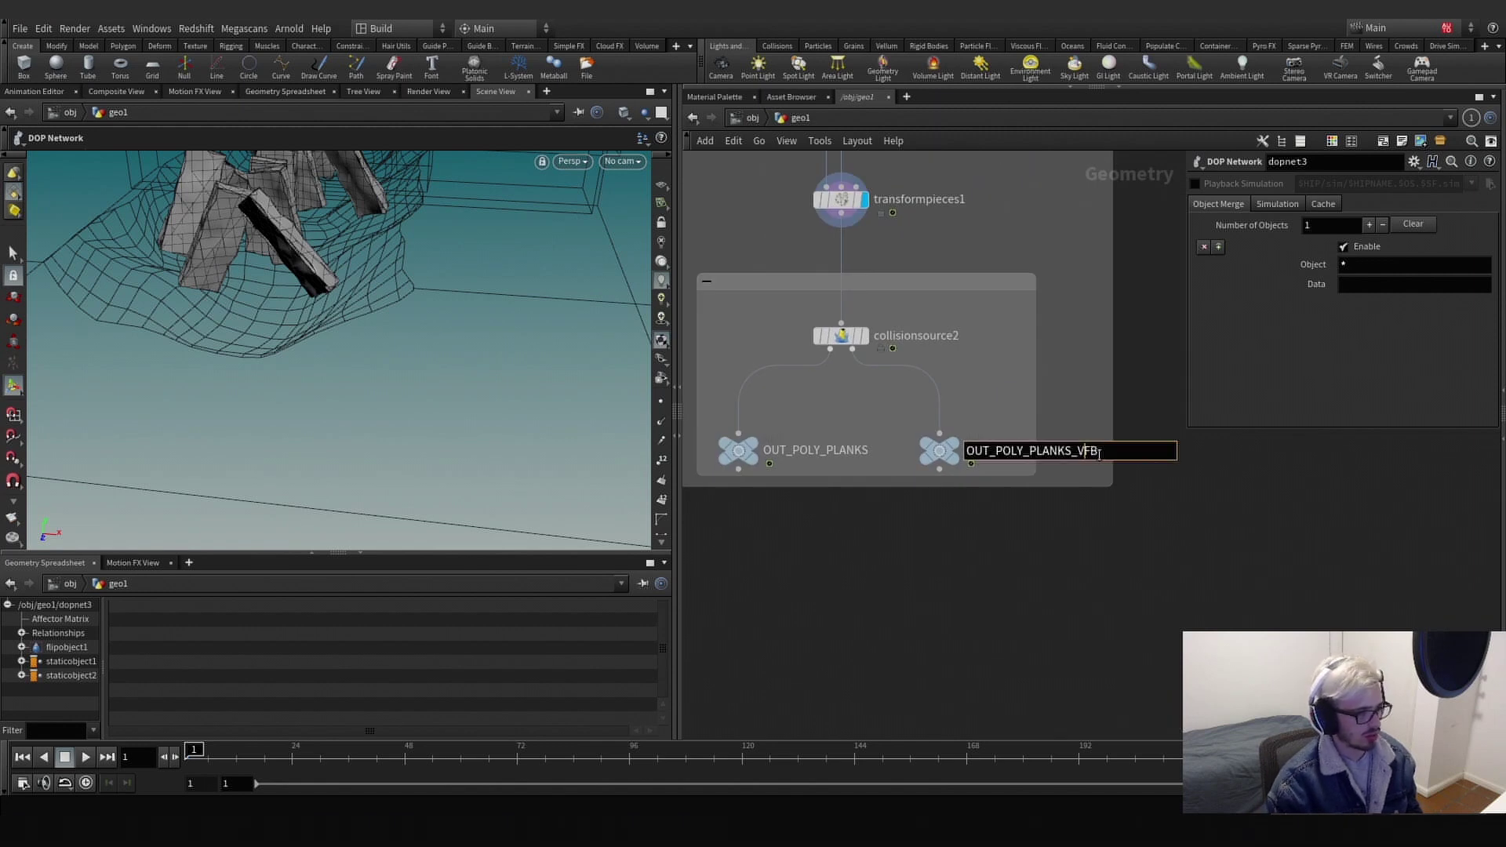
key(BackSpace)
key(BackSpace)
click(1051, 559)
Open dopnet3, switch to the PROXY take and move staticobject1 further away from staticobject2.
scroll(1041, 605, down, 5)
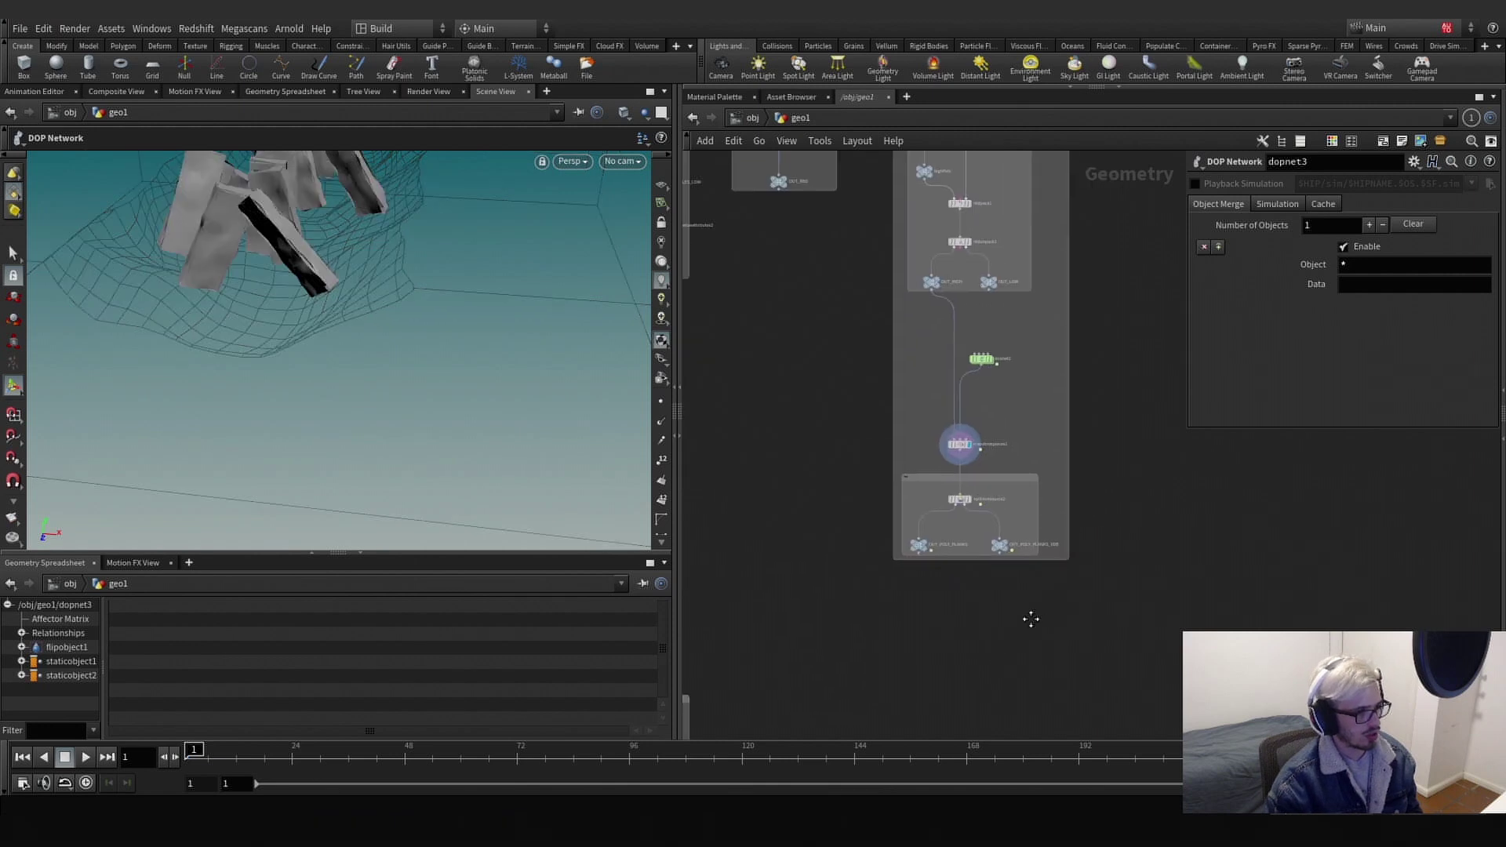
middle_drag(1031, 617, 1184, 330)
scroll(851, 427, up, 3)
double_click(767, 408)
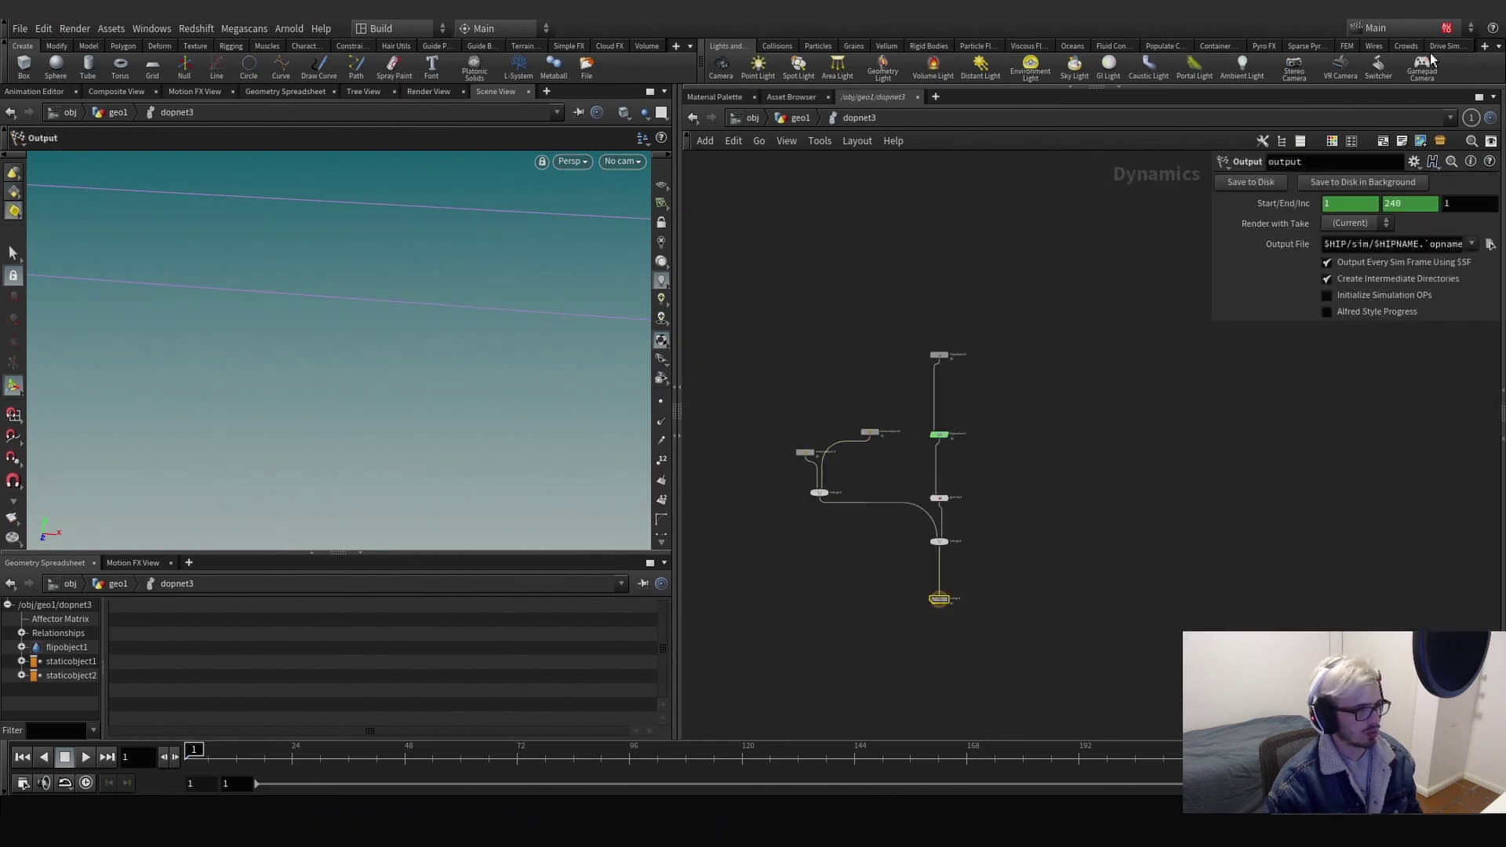
click(1412, 30)
click(1399, 71)
drag(999, 541, 918, 590)
drag(989, 578, 877, 630)
drag(804, 453, 791, 429)
Play the dopnet3 simulation to check how the fluid collides with the planks.
key(Escape)
scroll(316, 451, down, 5)
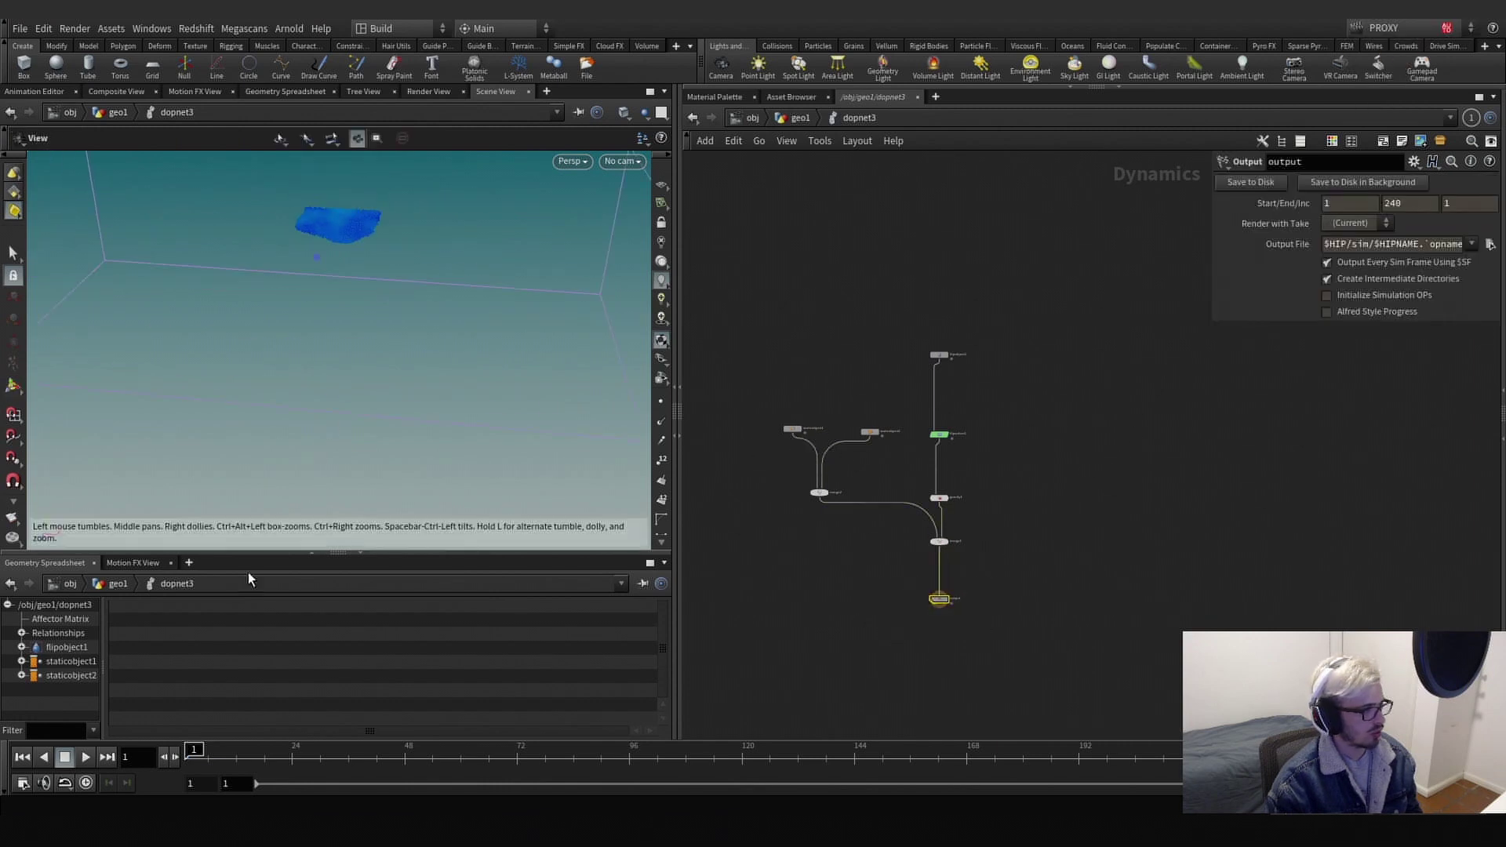
click(84, 758)
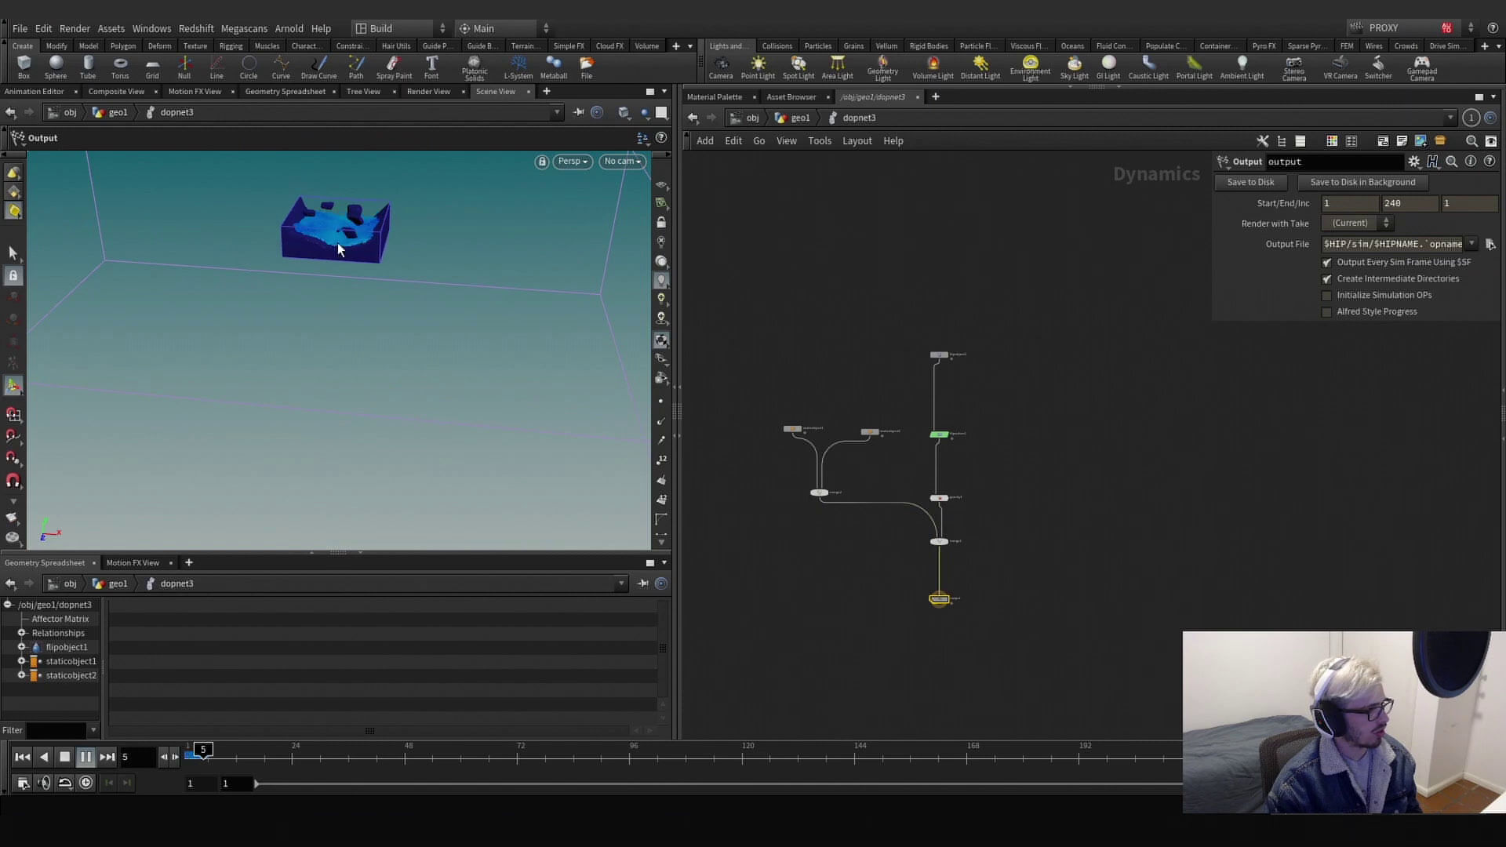
scroll(342, 259, up, 3)
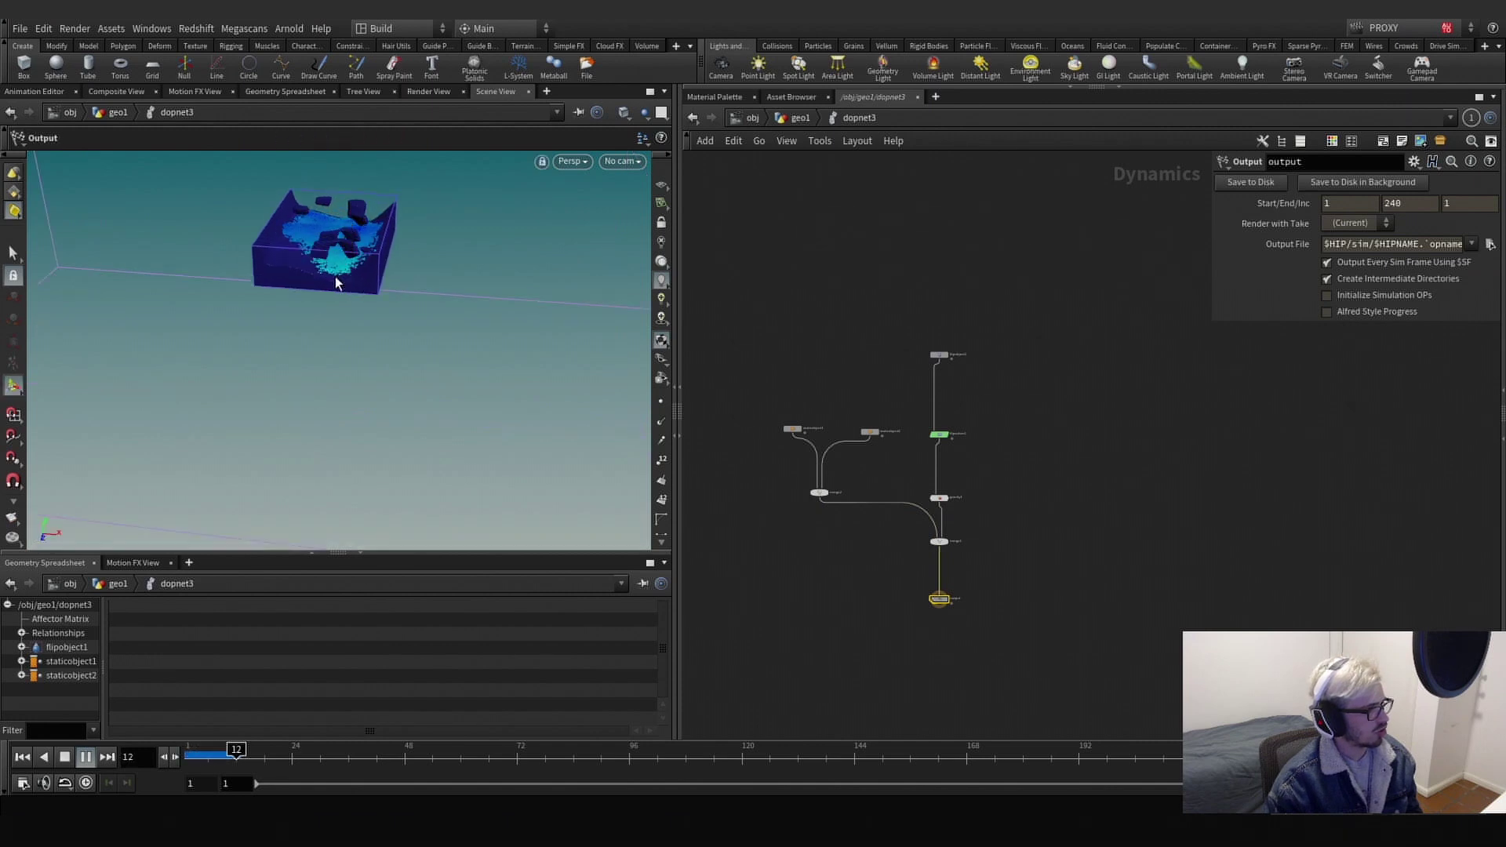
In the Main take, enable Use Deforming Geometry on staticobject2.
drag(810, 402, 907, 454)
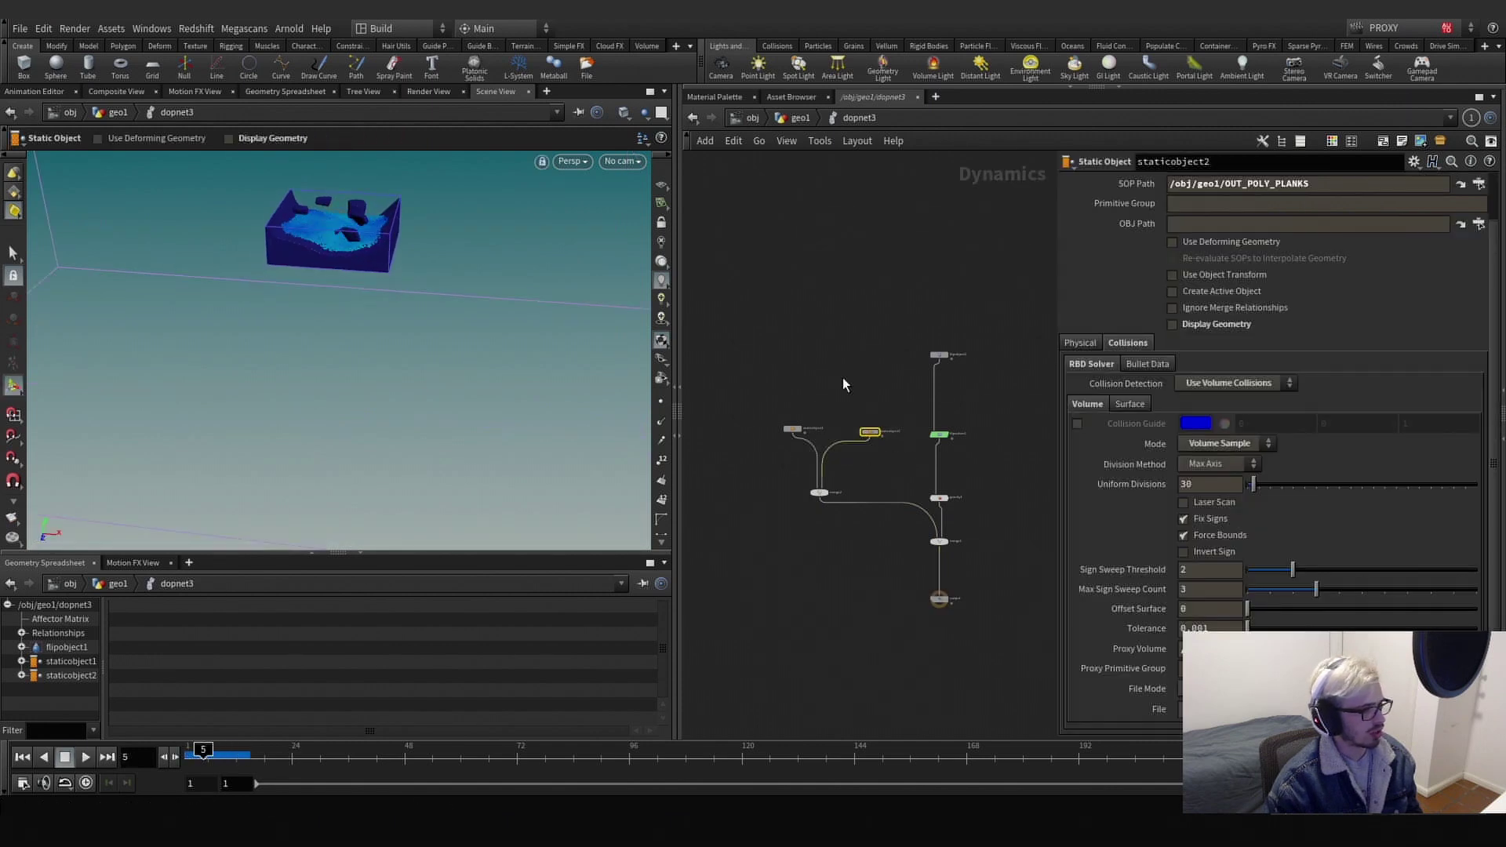
click(1404, 28)
click(1371, 75)
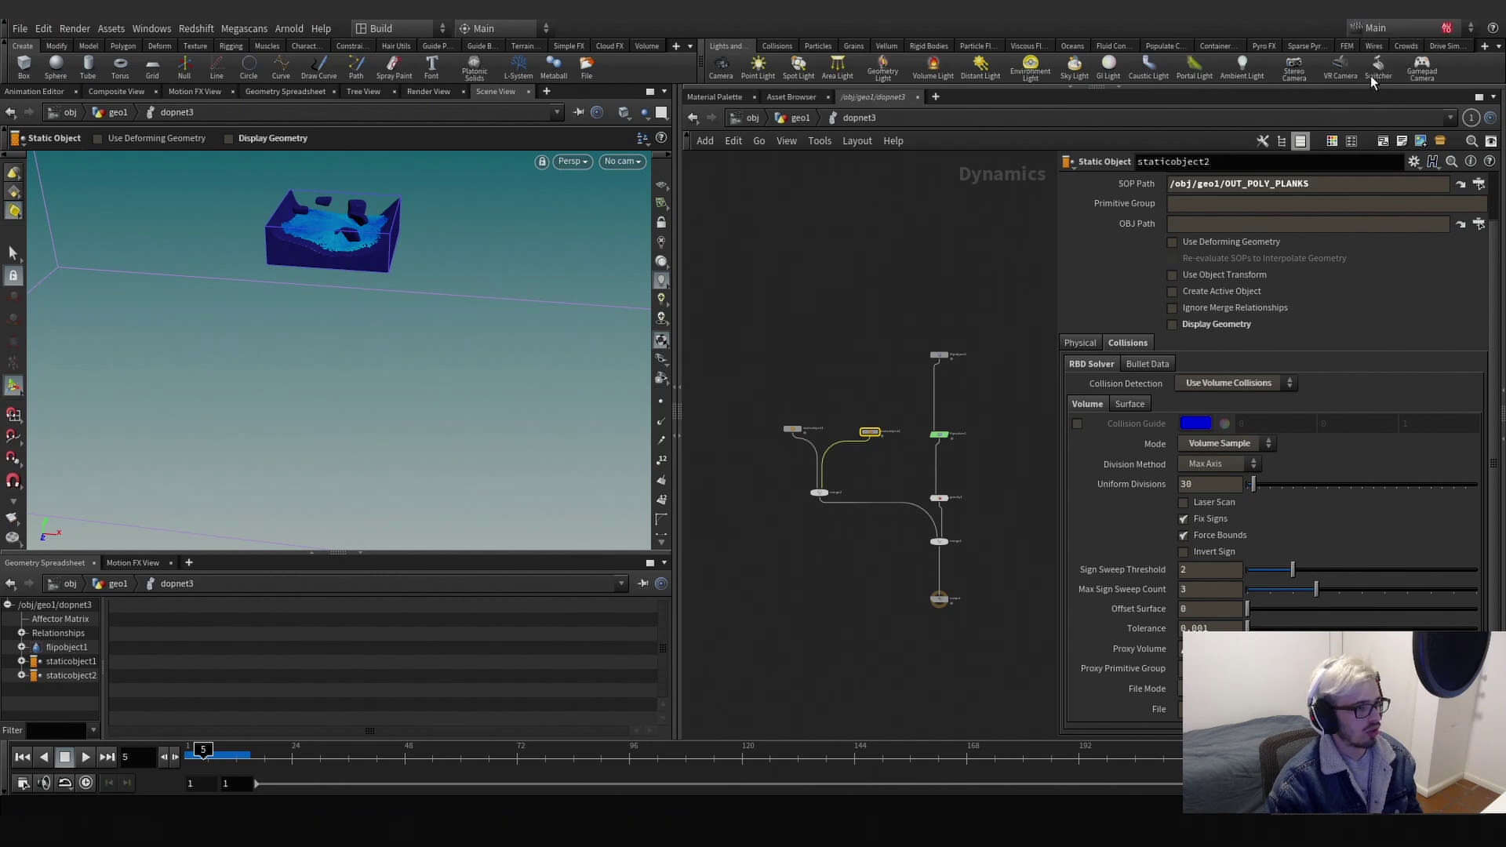
click(1180, 242)
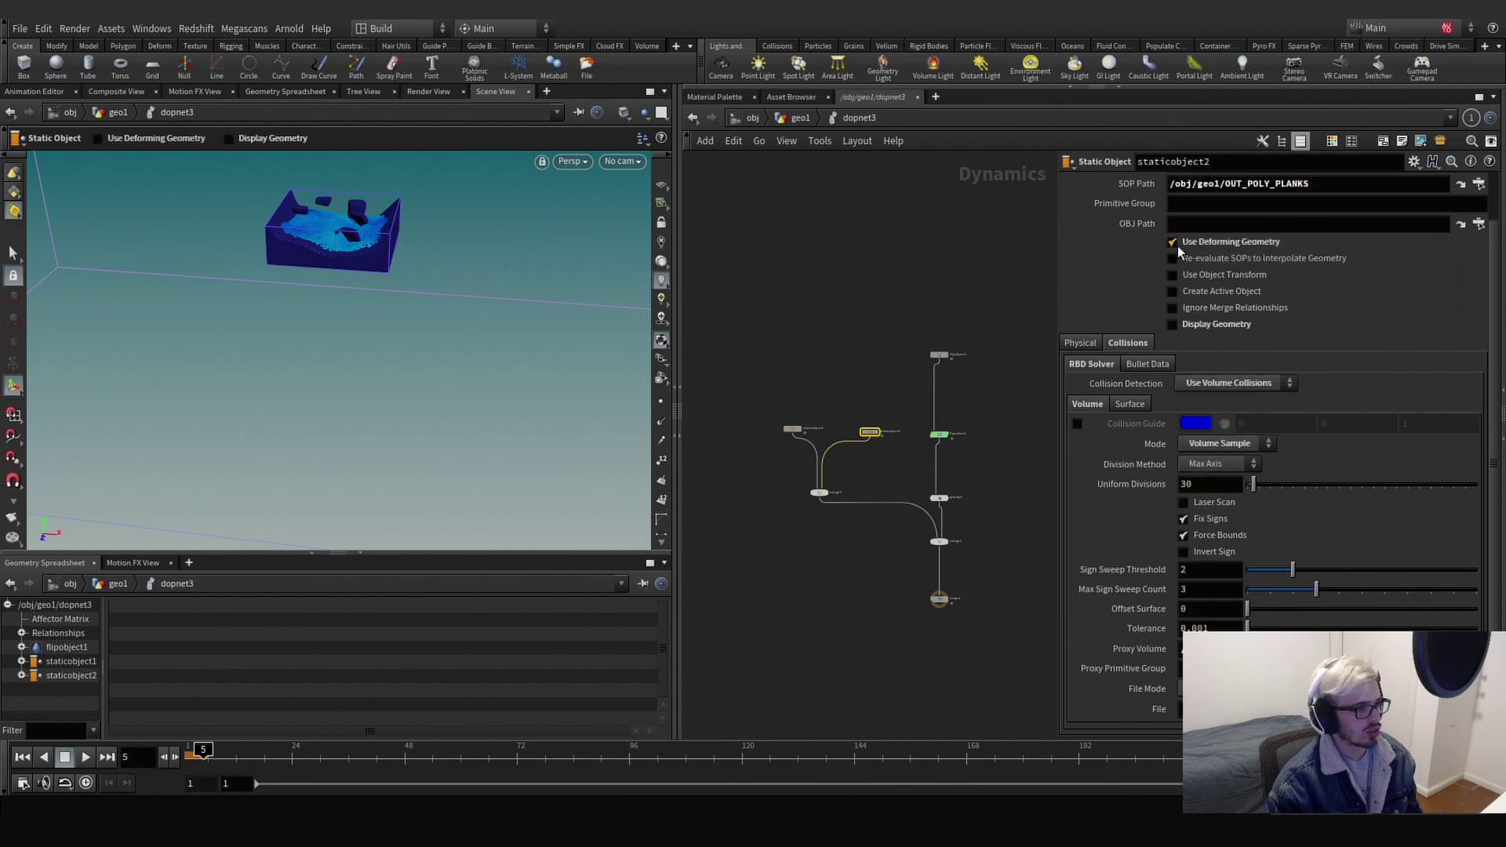
Switch to the PROXY take and replay the simulation from frame 1 to examine the fluid against the moving planks.
click(1388, 27)
click(1386, 61)
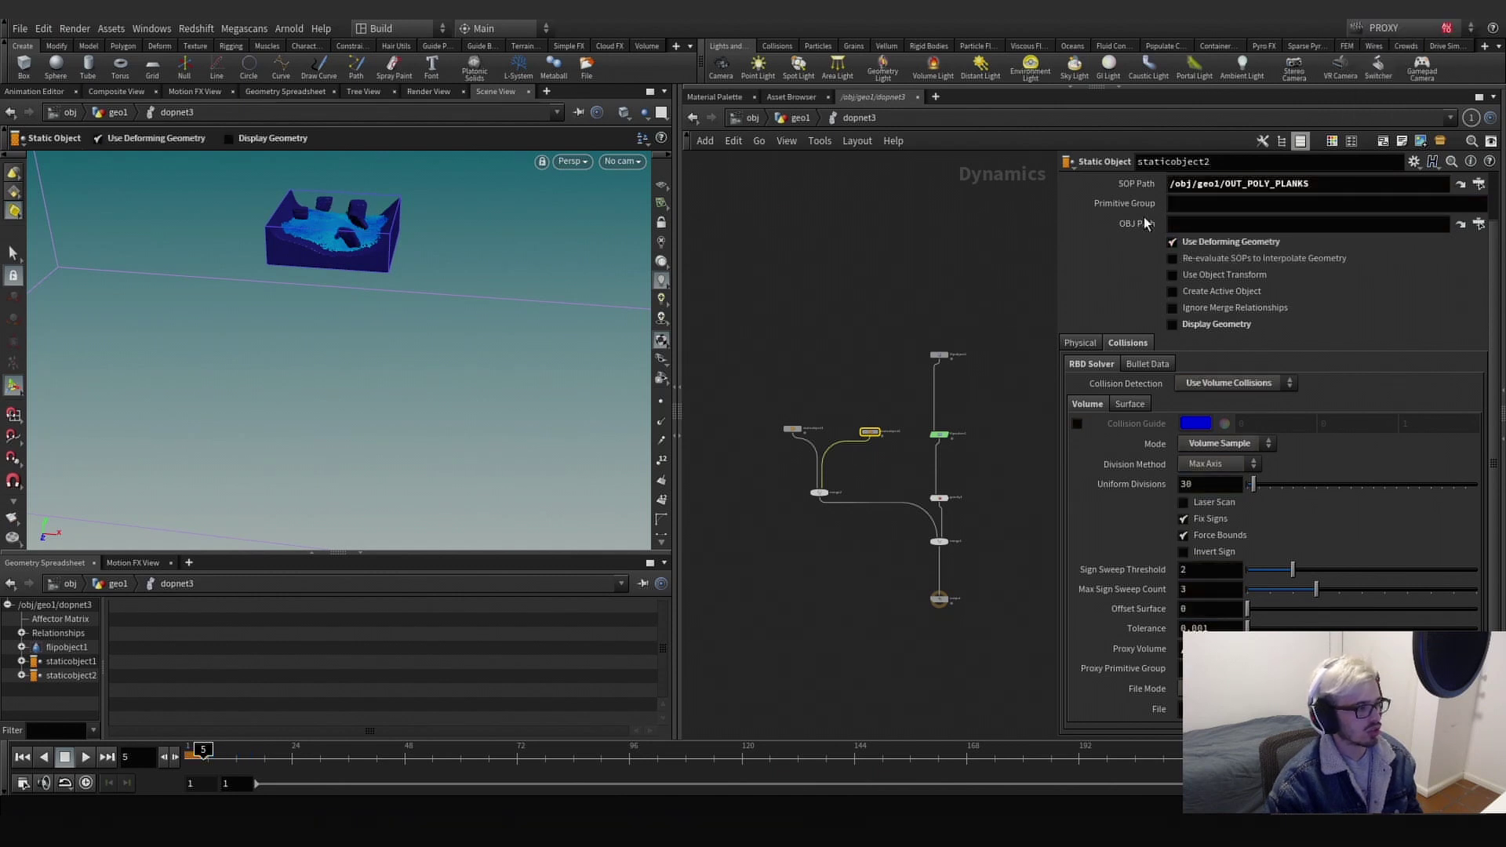
click(189, 756)
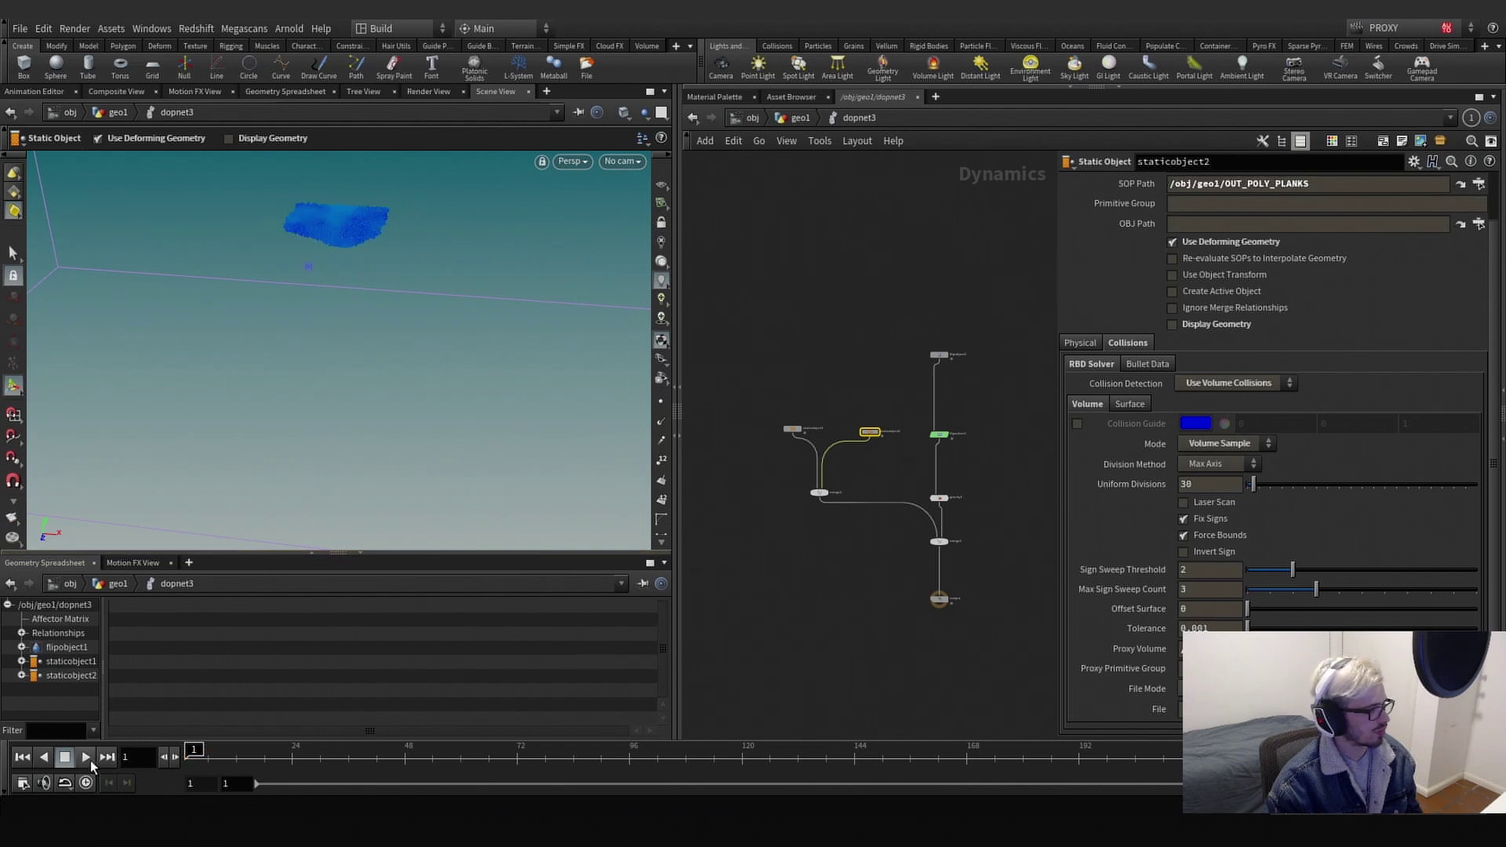
click(86, 757)
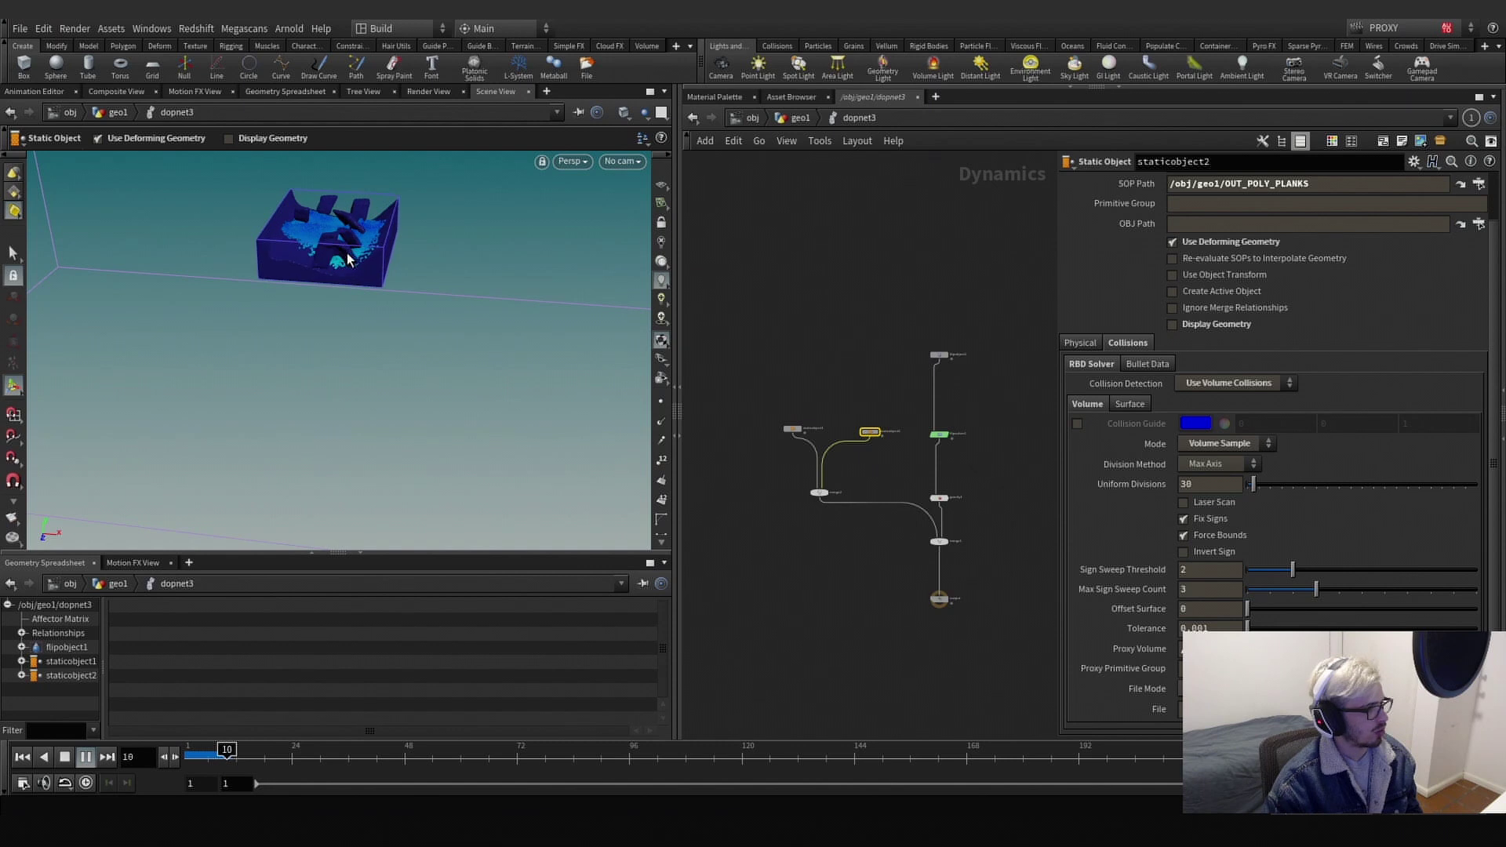
alt+drag(340, 245, 335, 271)
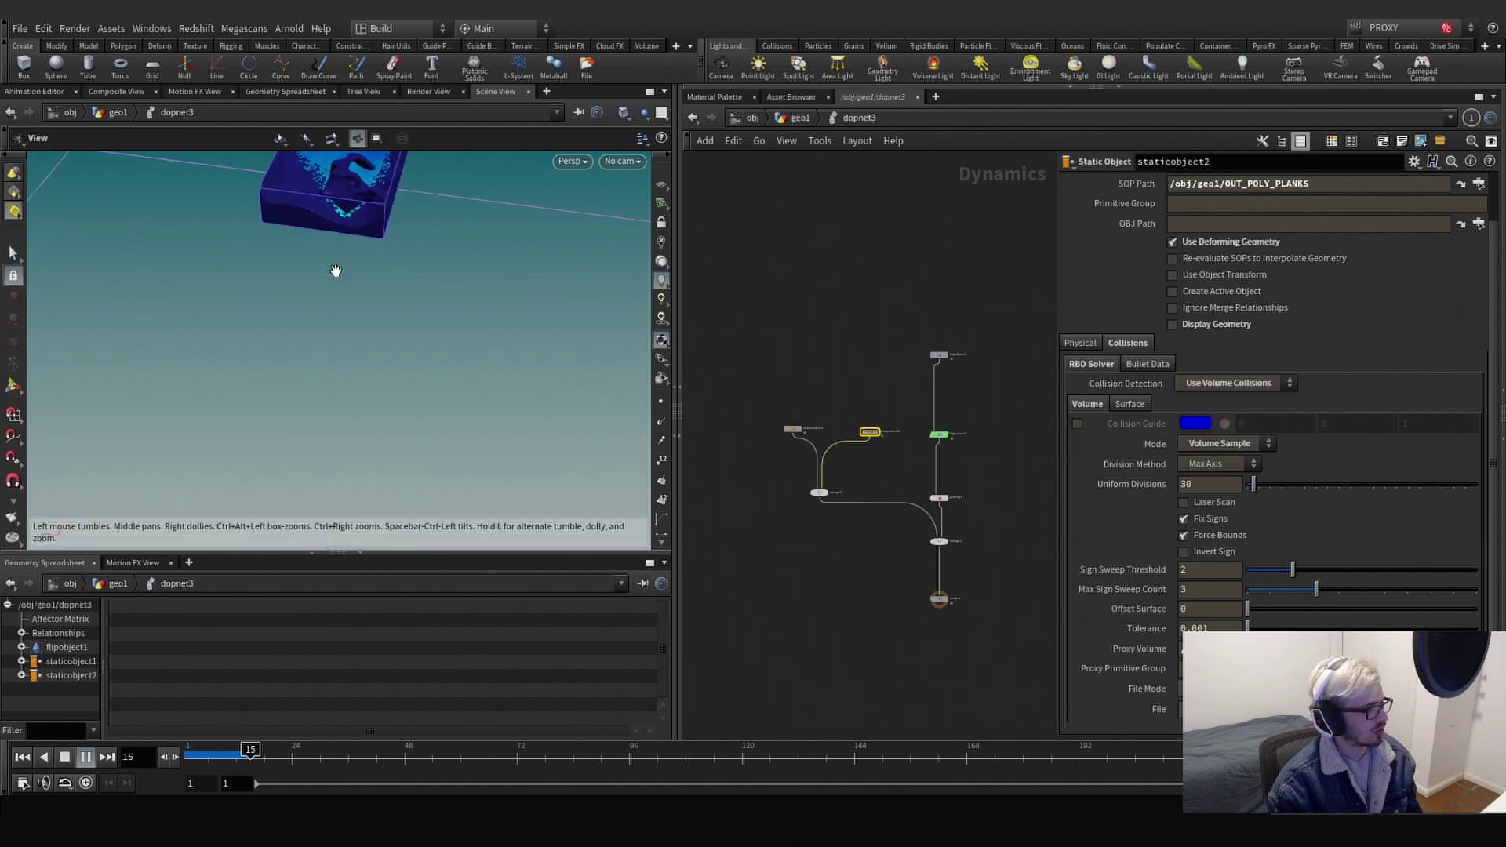
alt+middle_drag(311, 332, 310, 334)
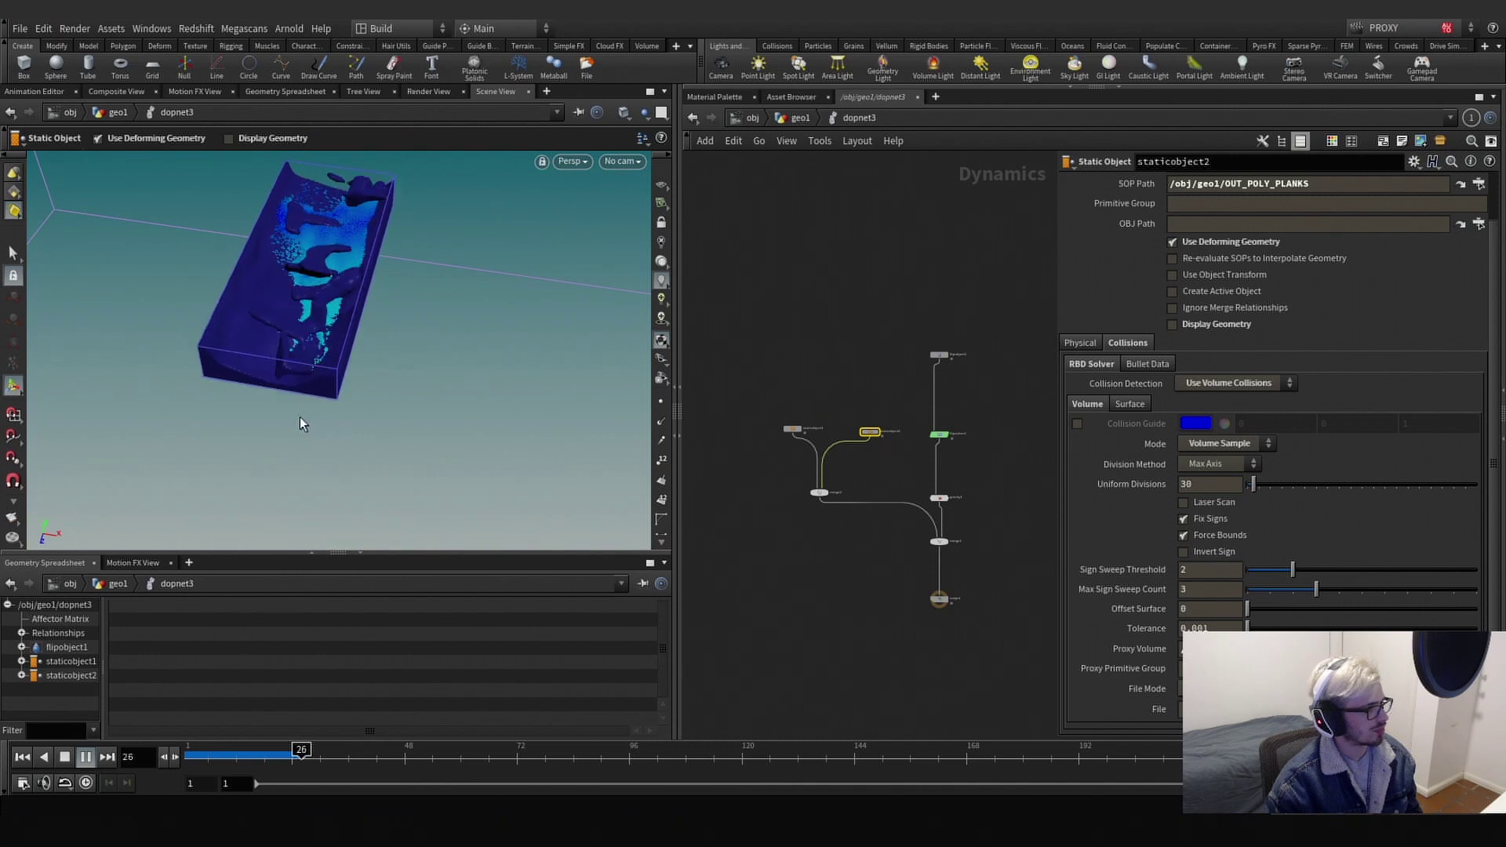
click(277, 759)
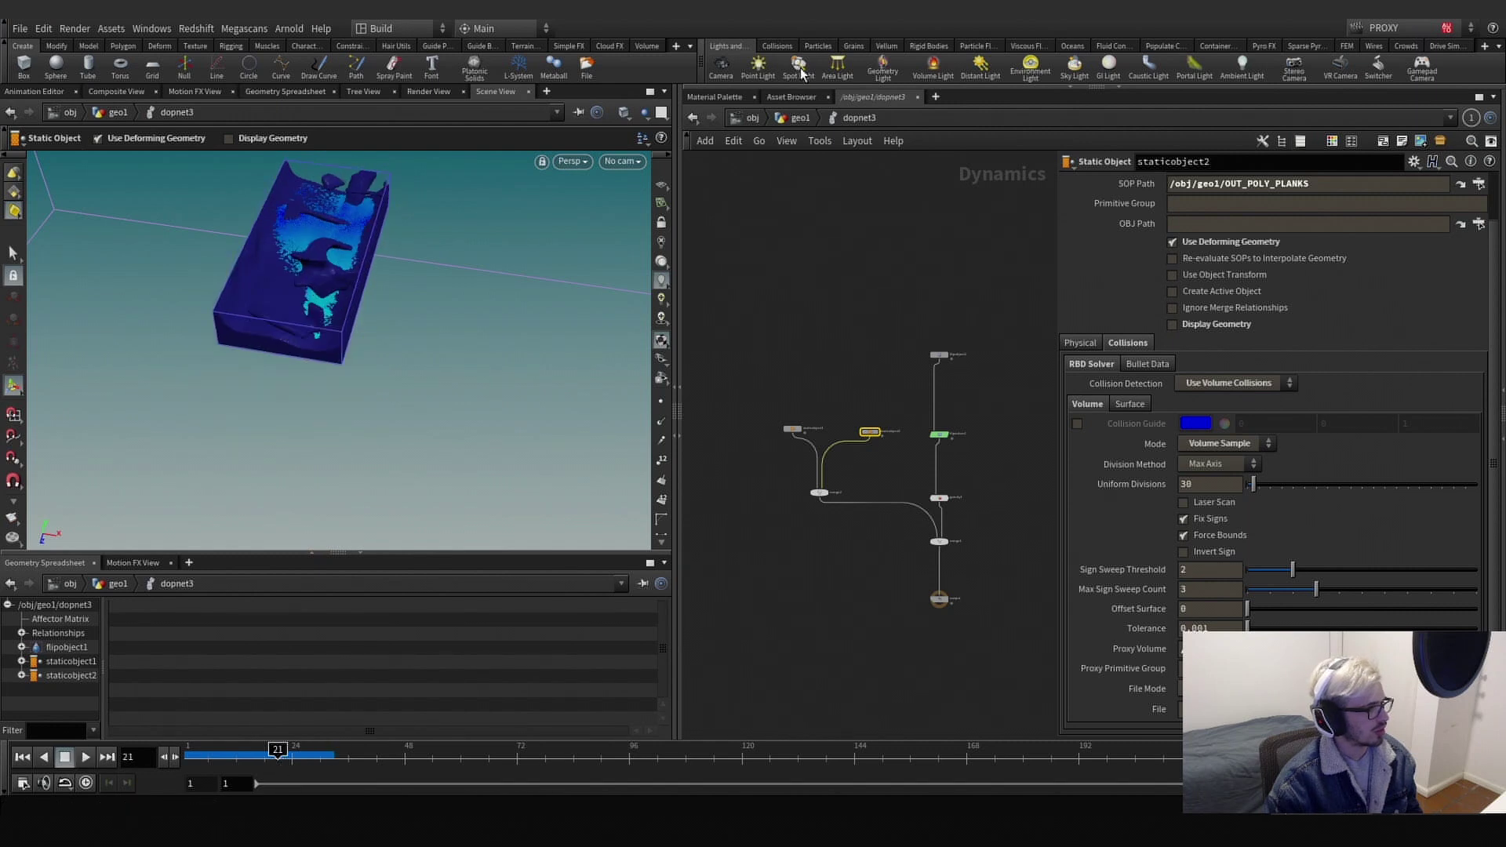
Return to the Main take at frame 1 and inspect flipobject1's particle settings in dopnet3.
click(1397, 30)
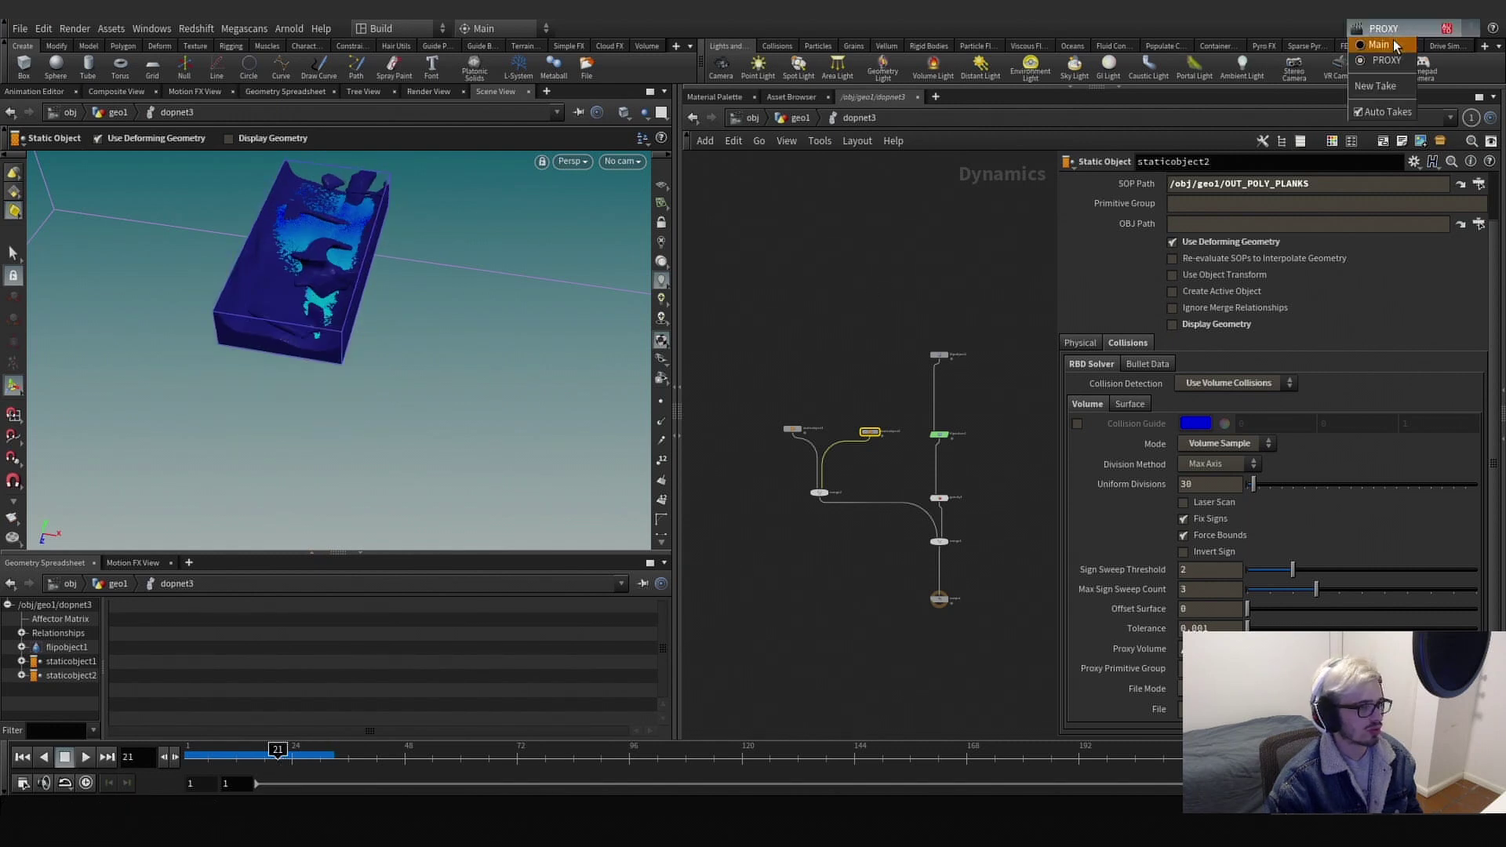
click(1395, 46)
key(ctrl+Up)
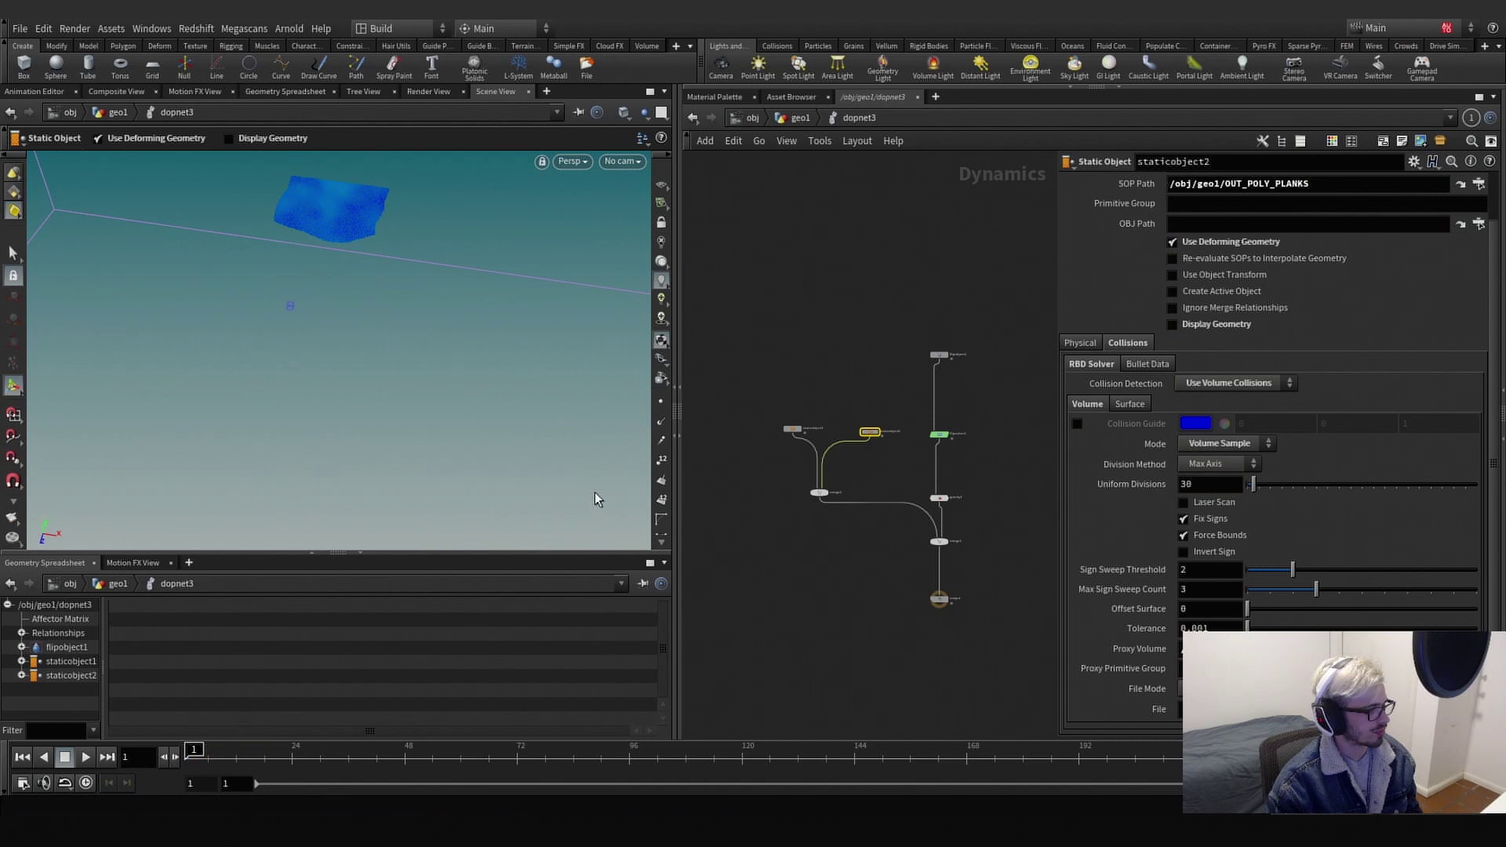
click(939, 355)
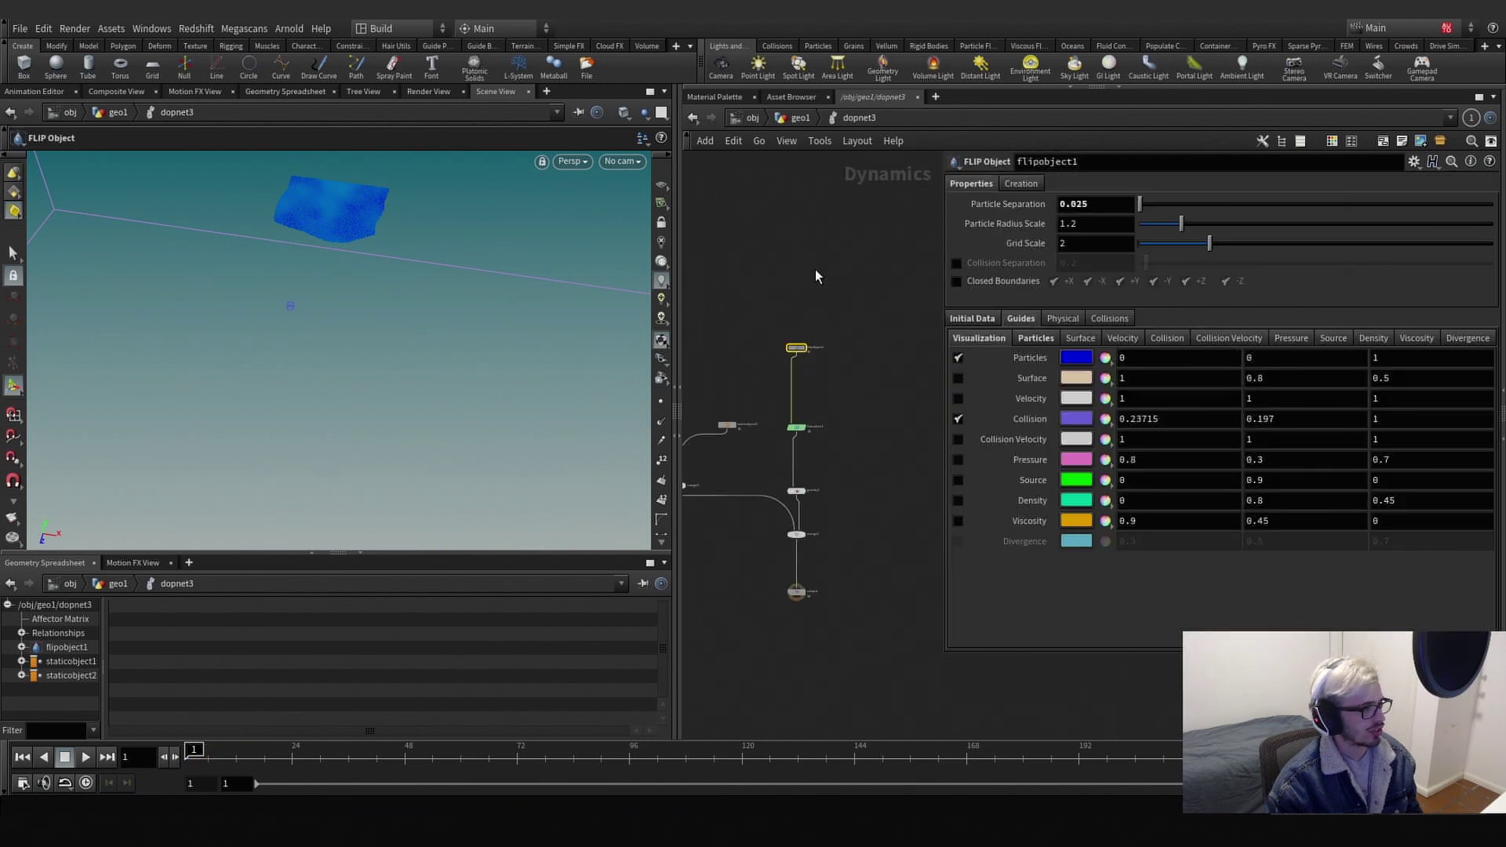
In dopnet1, set flipobject1's Particle Separation to 0.0175 after trying 0.02 and 0.01, checking the output's point count.
click(785, 123)
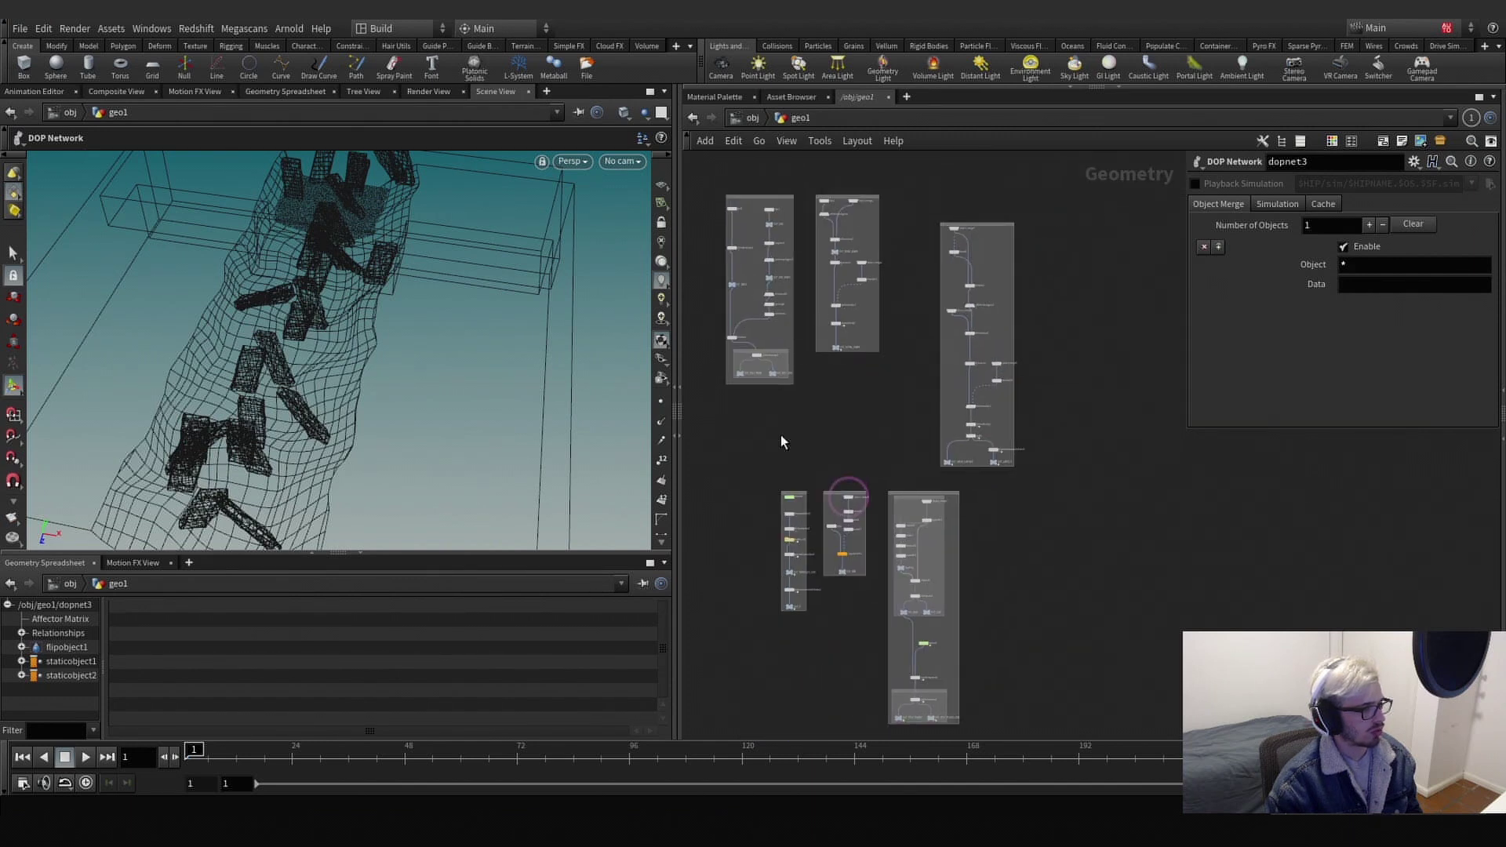
double_click(824, 383)
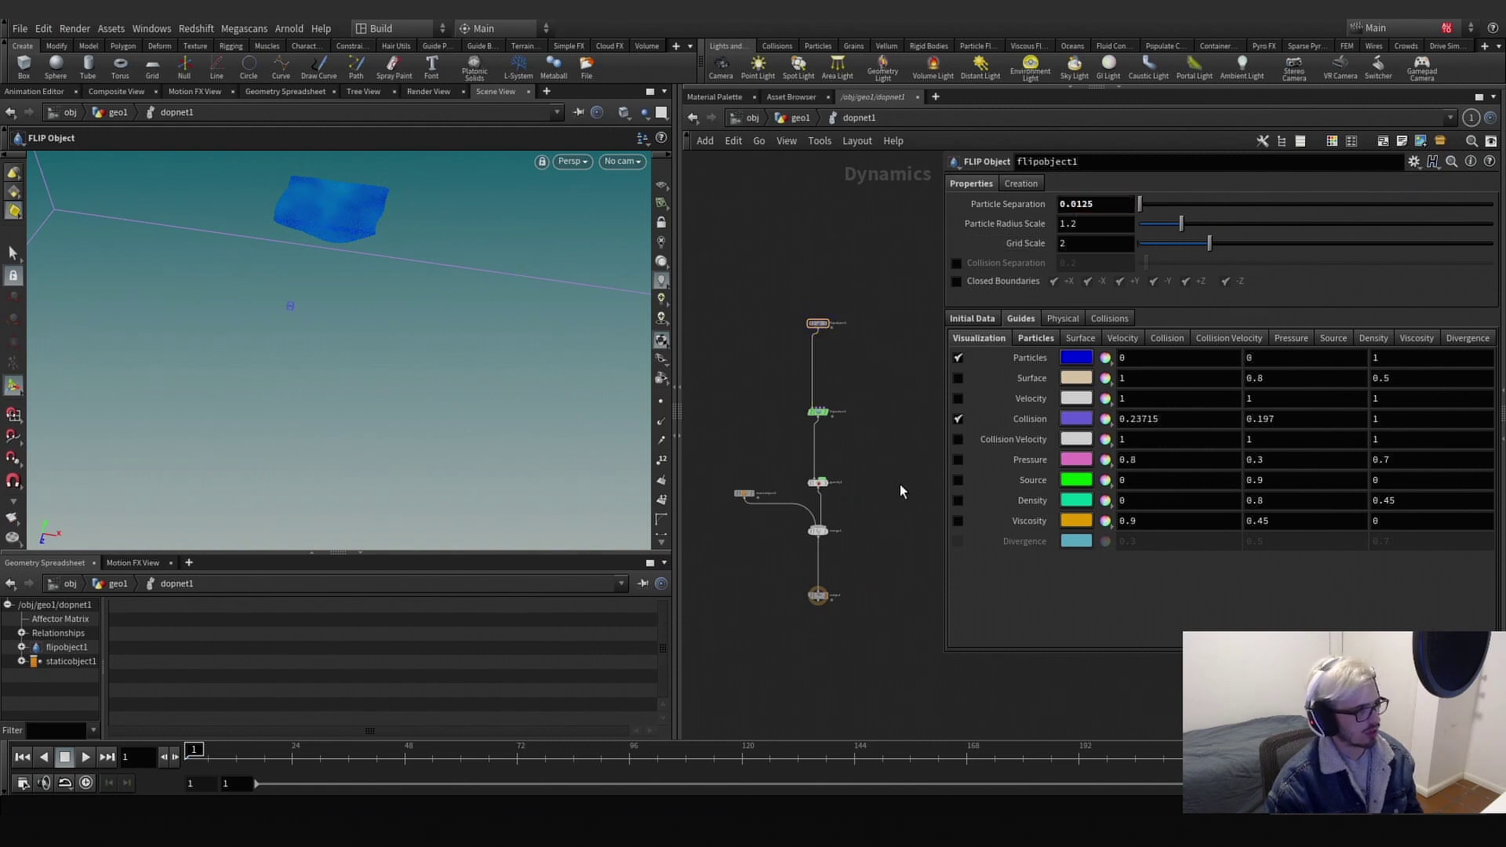
middle_click(817, 325)
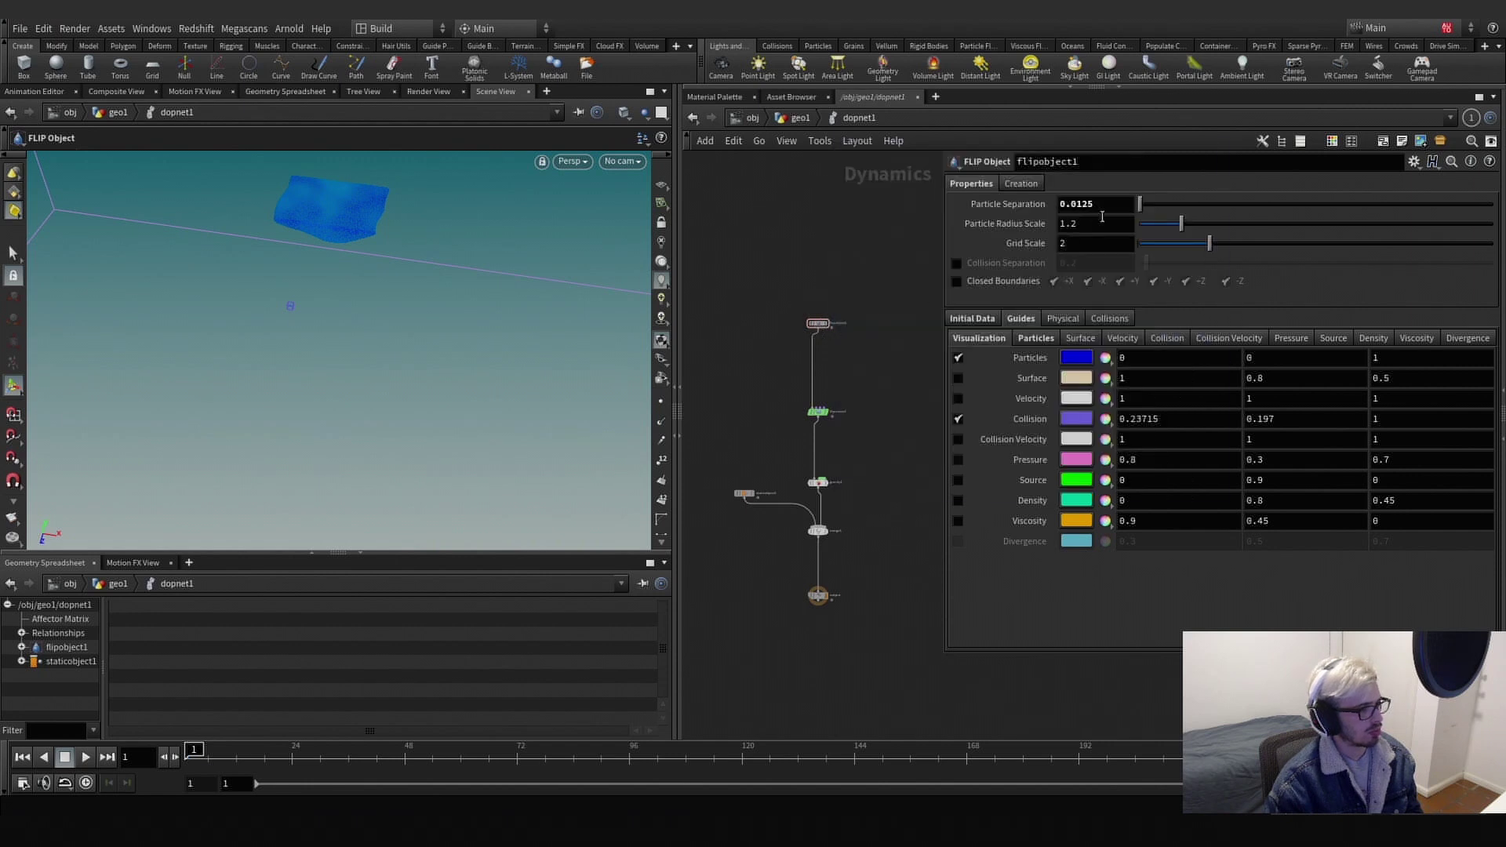
drag(1078, 219, 1072, 219)
text(2)
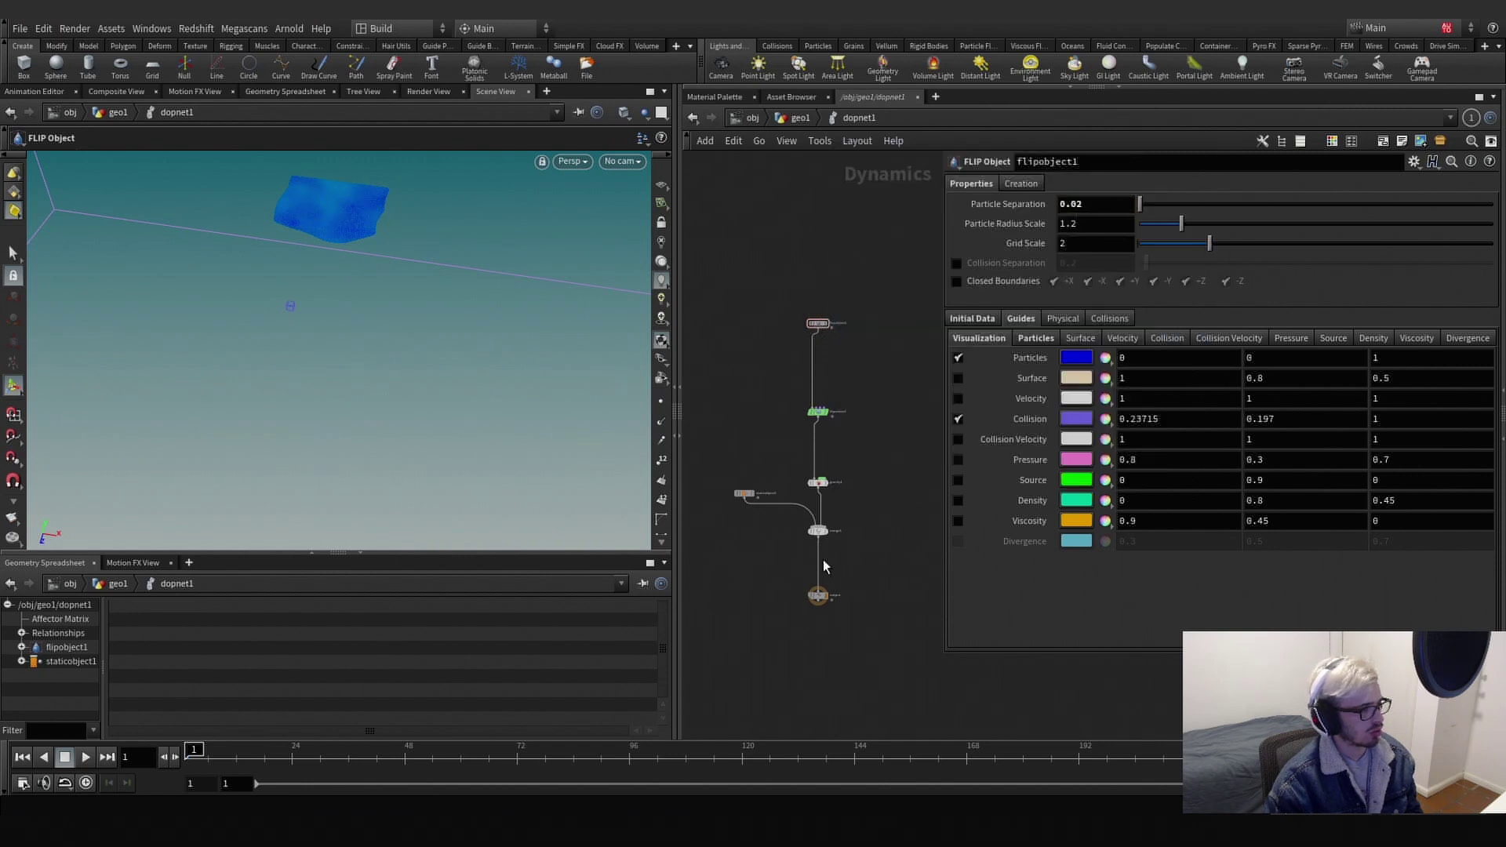
middle_click(821, 602)
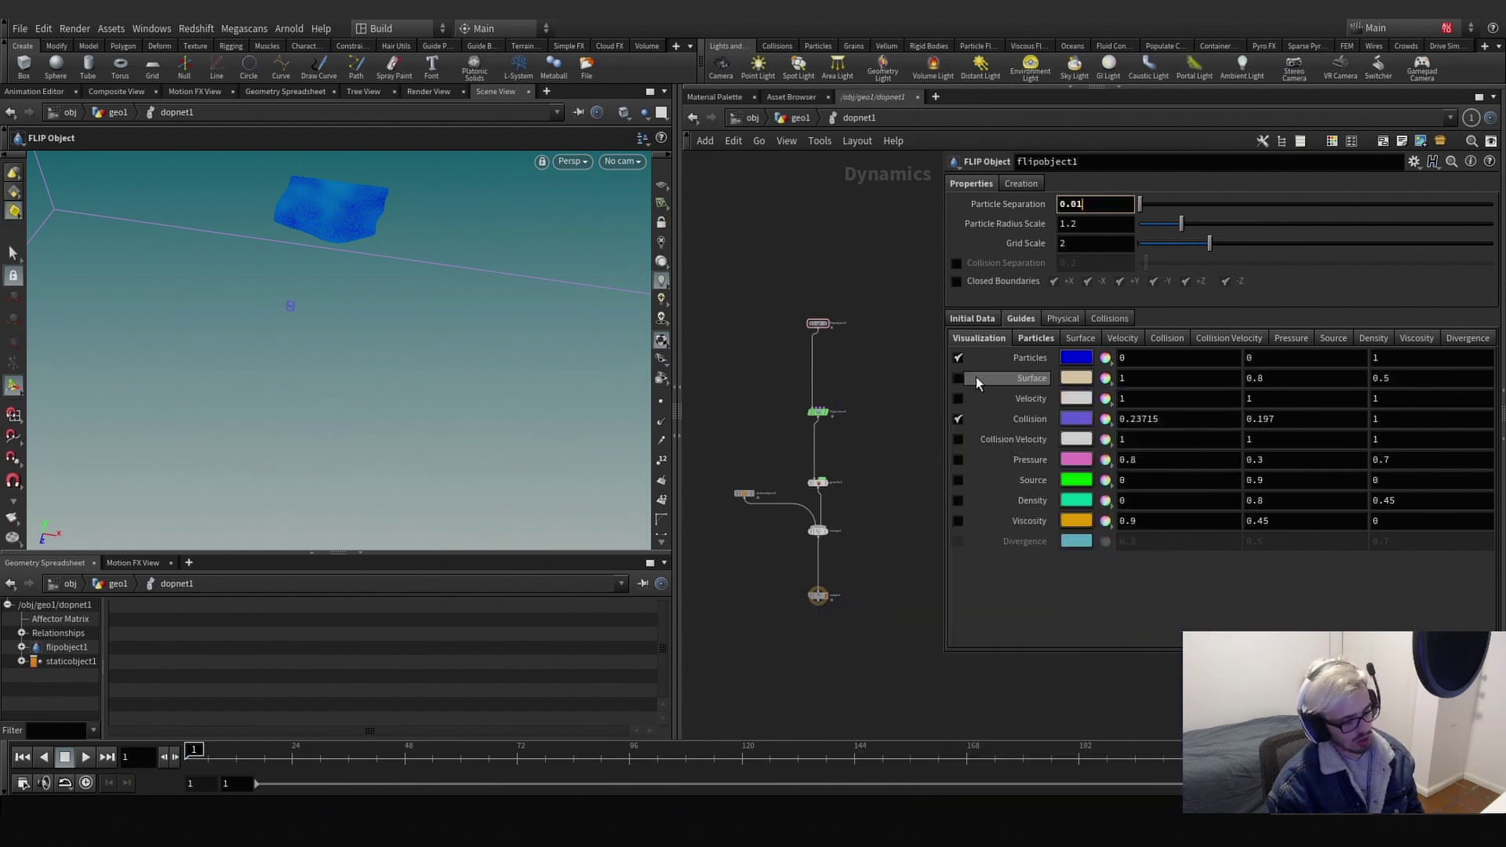
middle_click(822, 603)
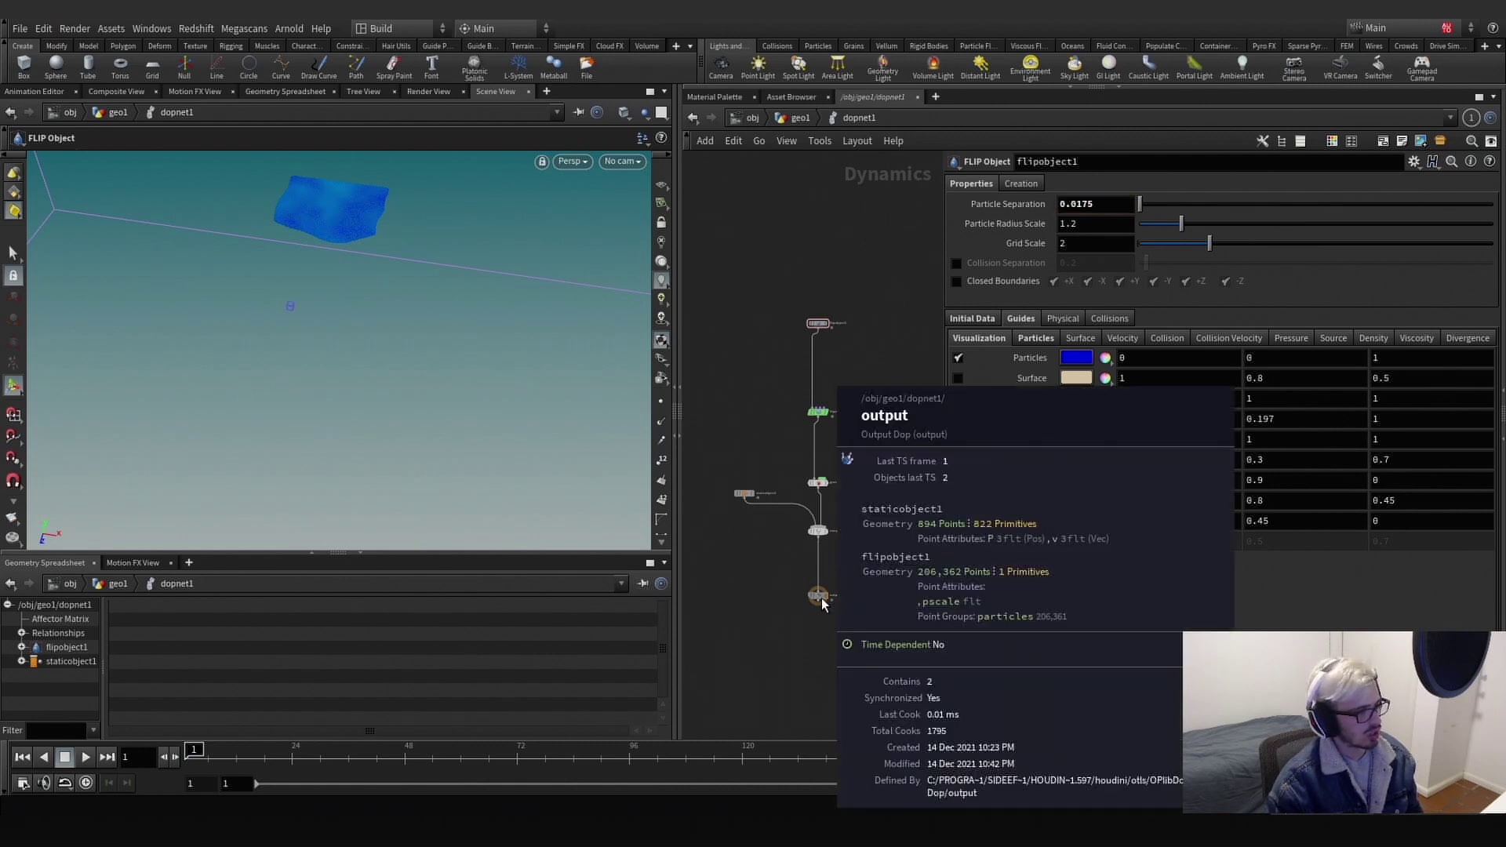
Save the scene and add a Merge node in geo1 below the duplicated fluid simulation chain.
key(u)
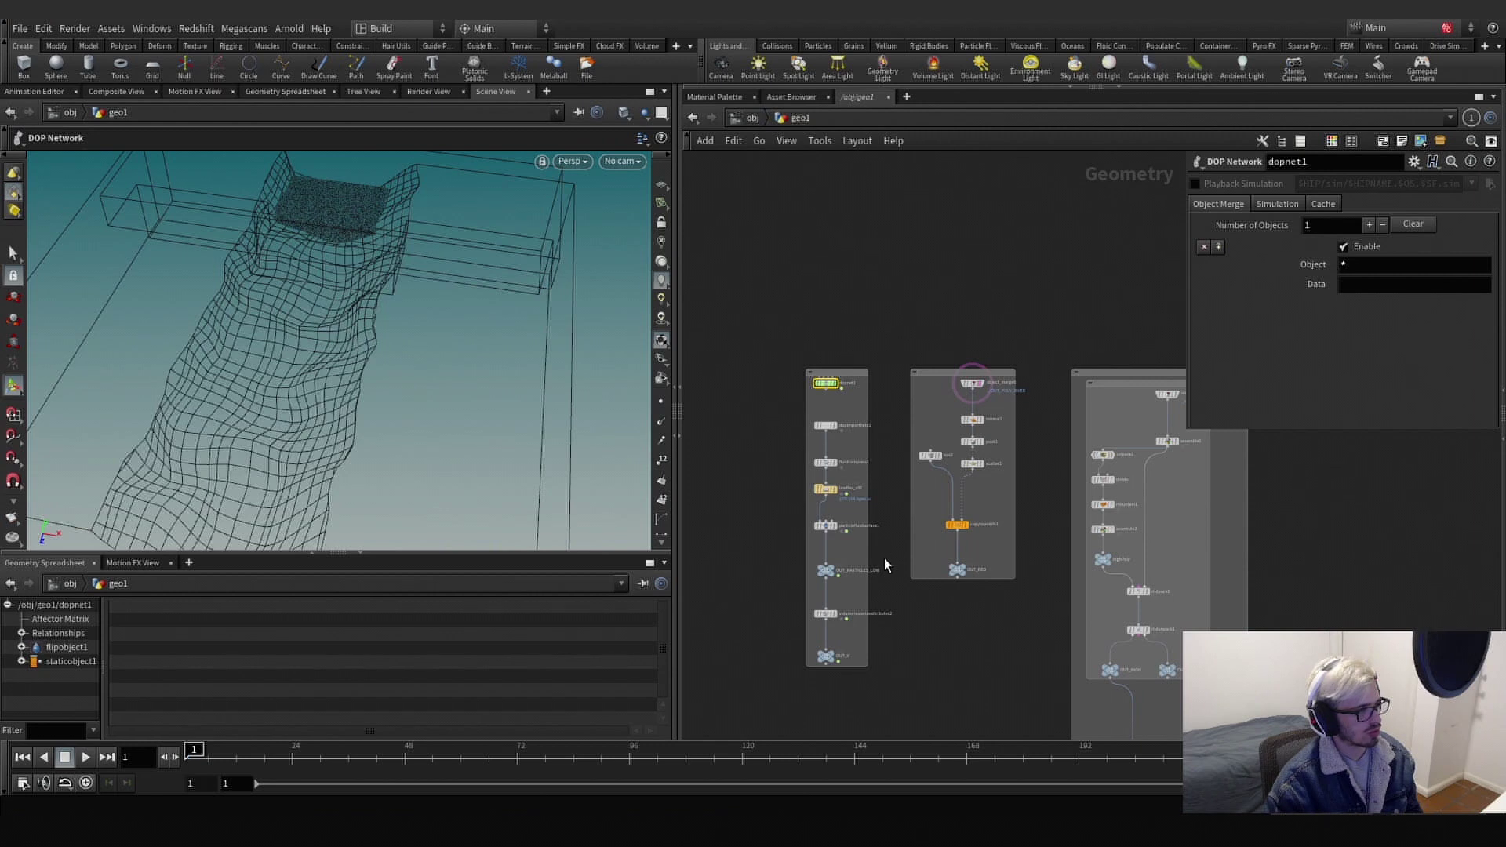
scroll(884, 558, down, 3)
middle_drag(884, 558, 841, 213)
middle_drag(872, 453, 874, 281)
scroll(848, 513, up, 3)
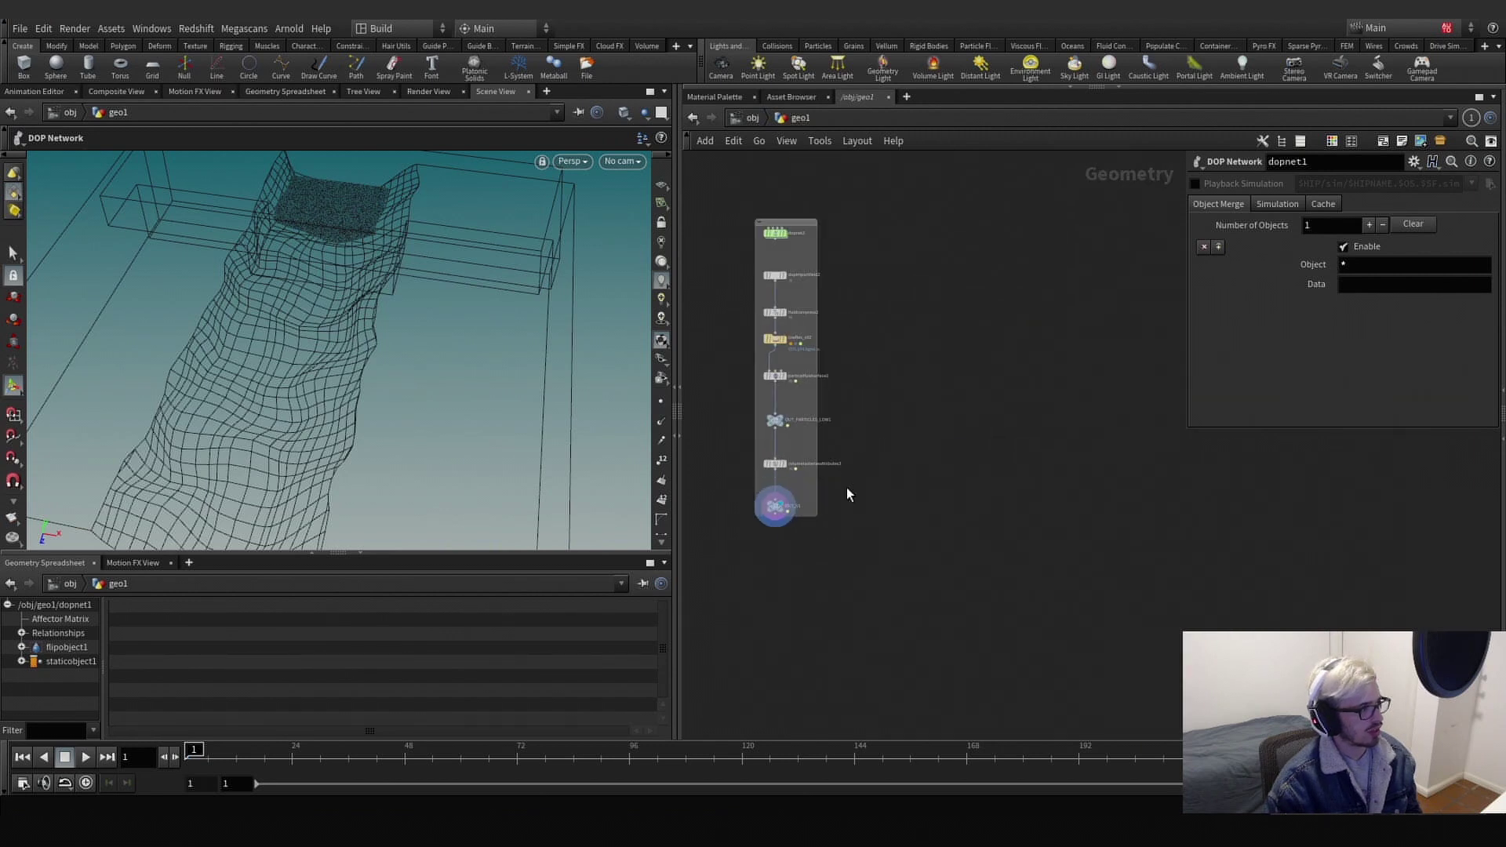
key(ctrl+s)
middle_drag(857, 459, 853, 500)
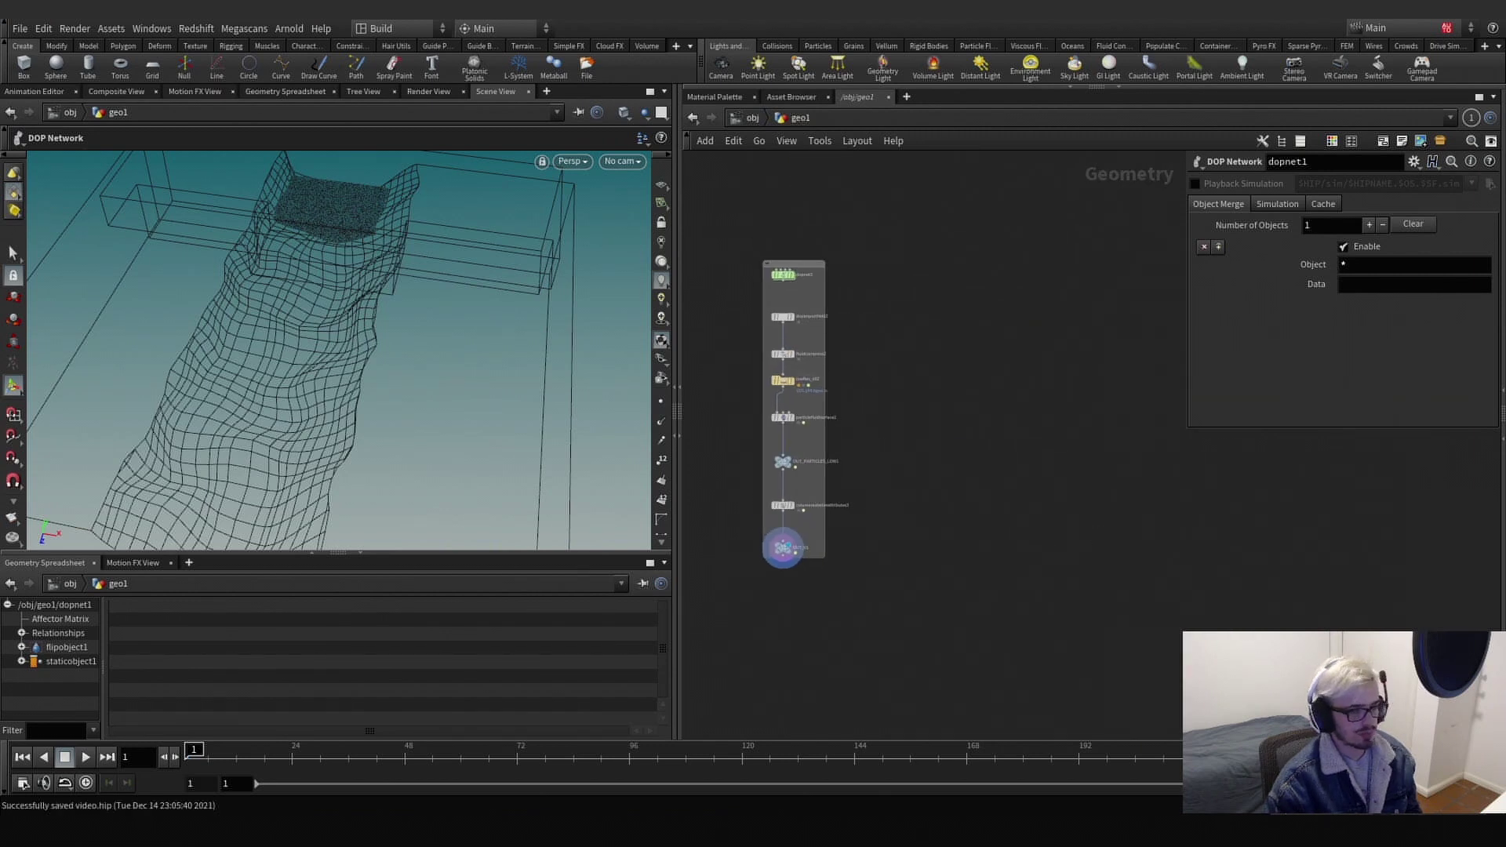
middle_drag(844, 586, 950, 567)
key(Tab)
text(merge)
key(Return)
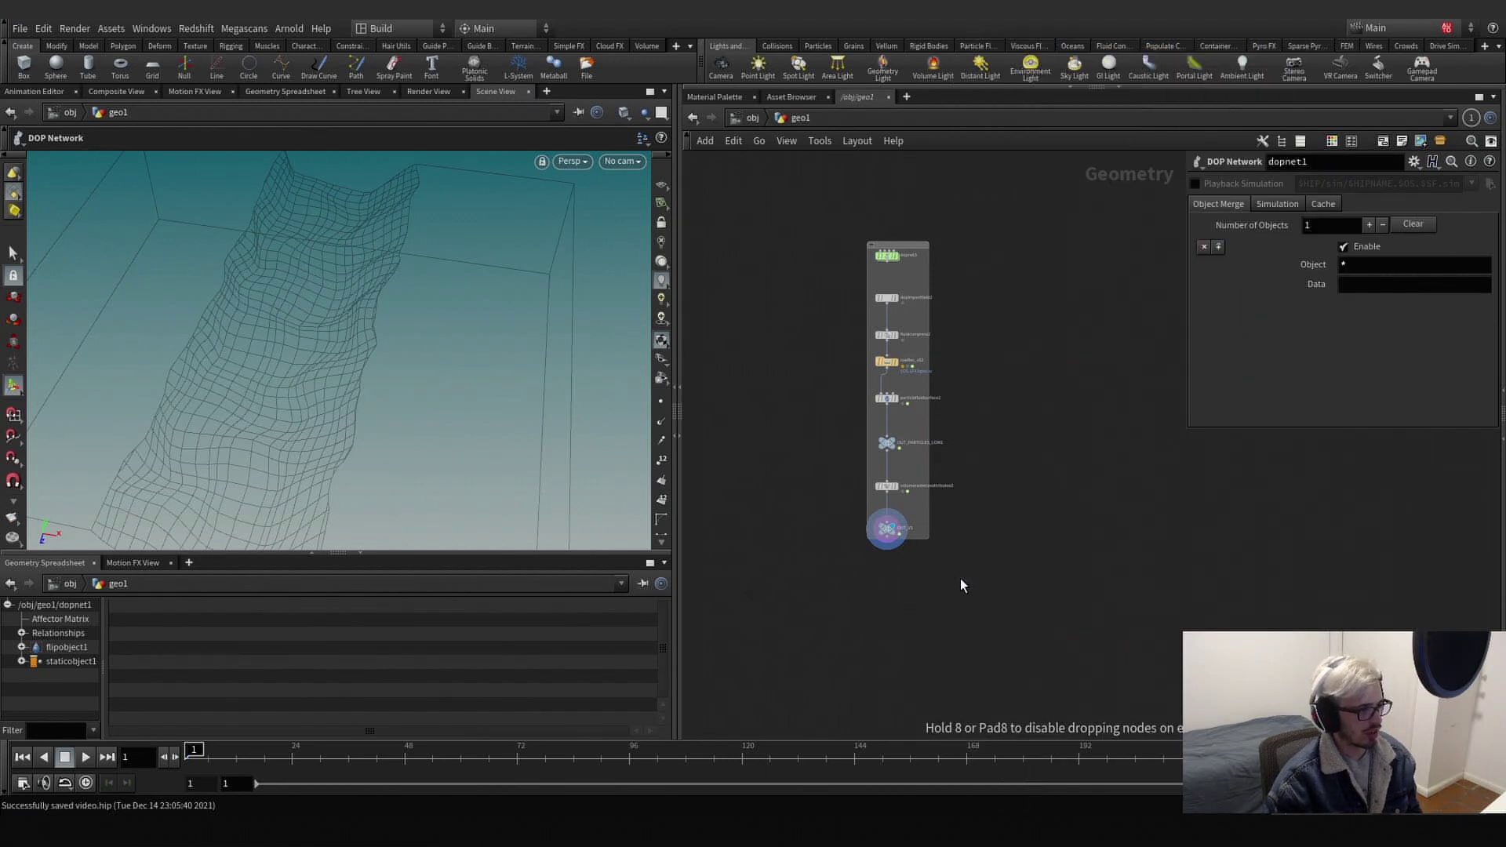
click(960, 586)
Rename the file cache node in the duplicated fluid chain to lowHIGH_v01.
scroll(899, 364, up, 3)
double_click(921, 359)
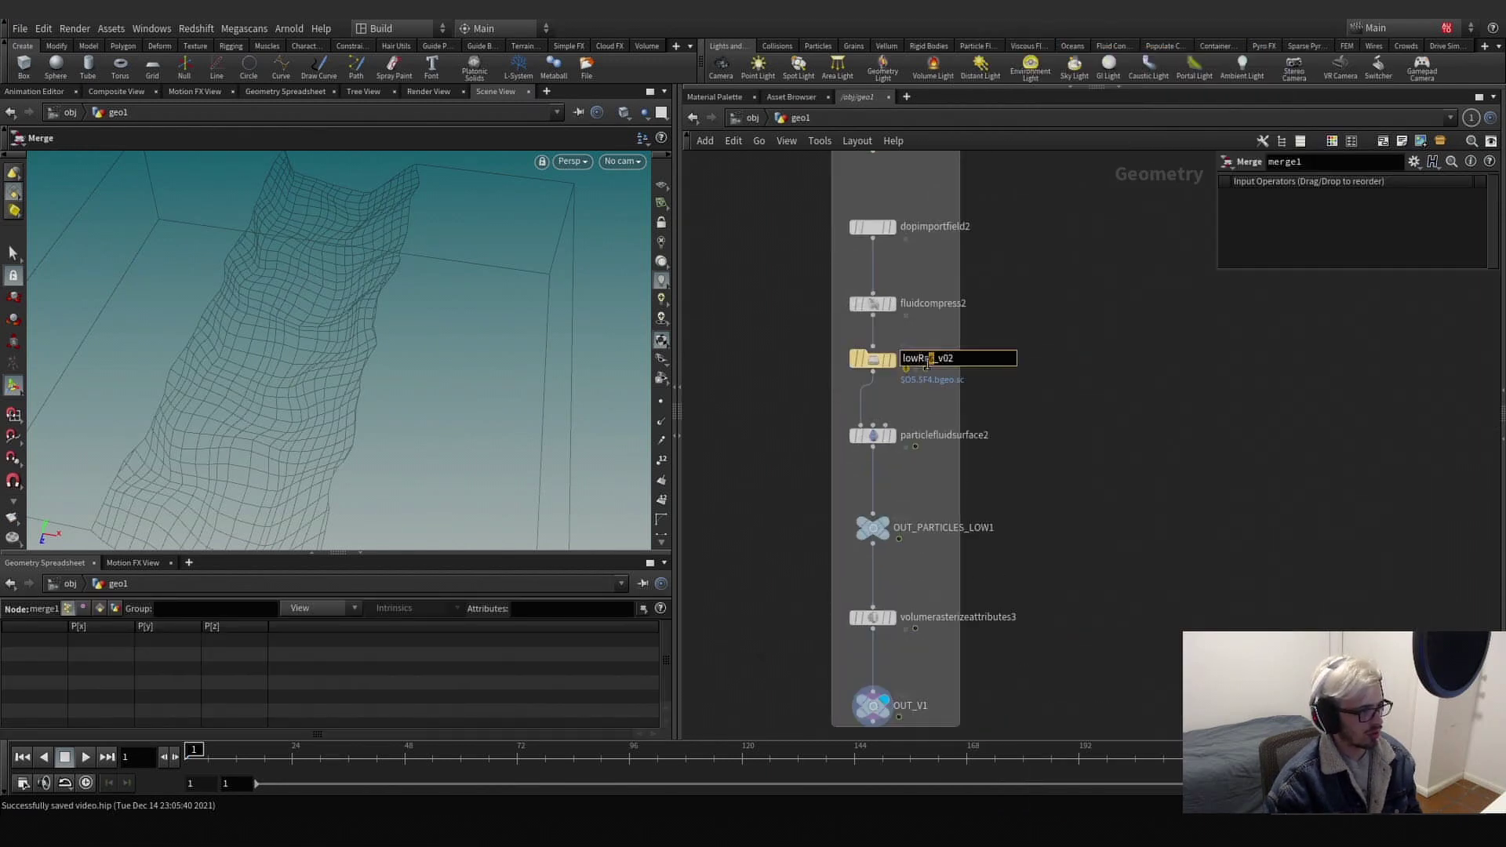
text(HIGH)
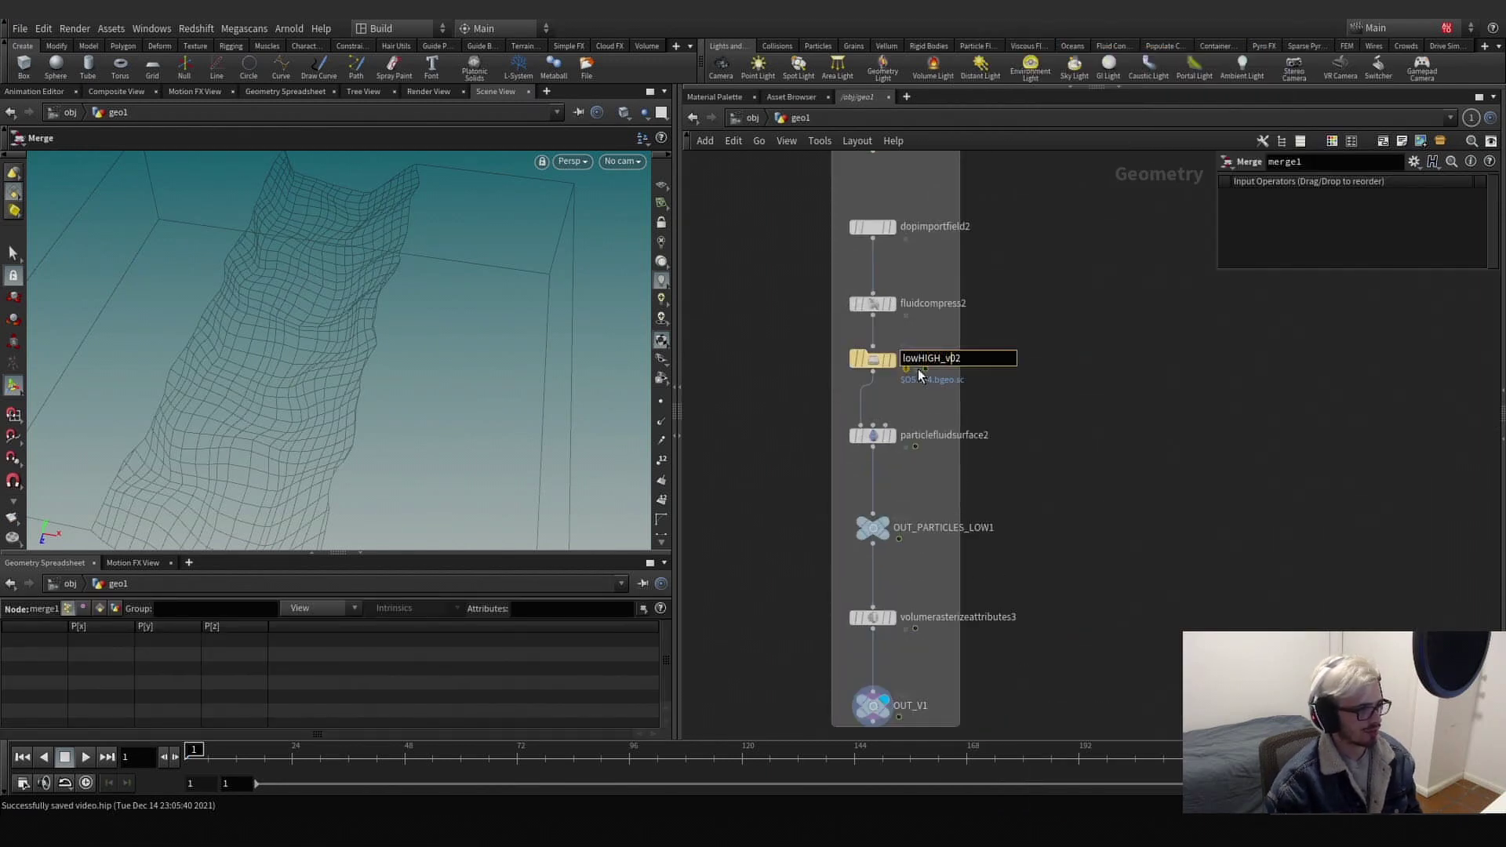
key(Return)
Delete volumerasterizeattributes3 and OUT_V1 from the duplicated chain and shrink its network box to end at the remaining null.
double_click(914, 706)
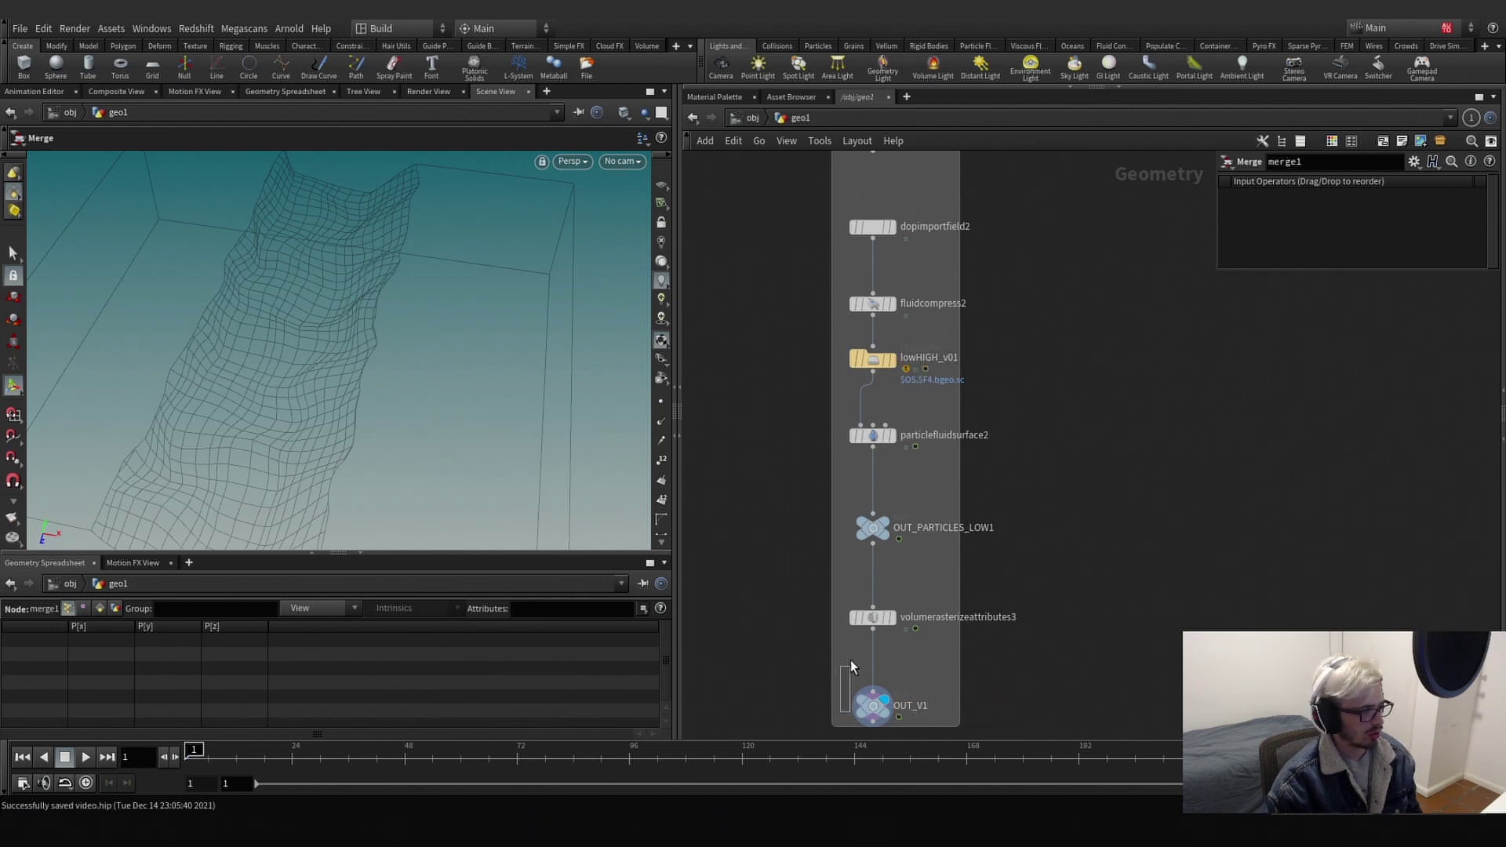
drag(846, 715, 894, 613)
key(Delete)
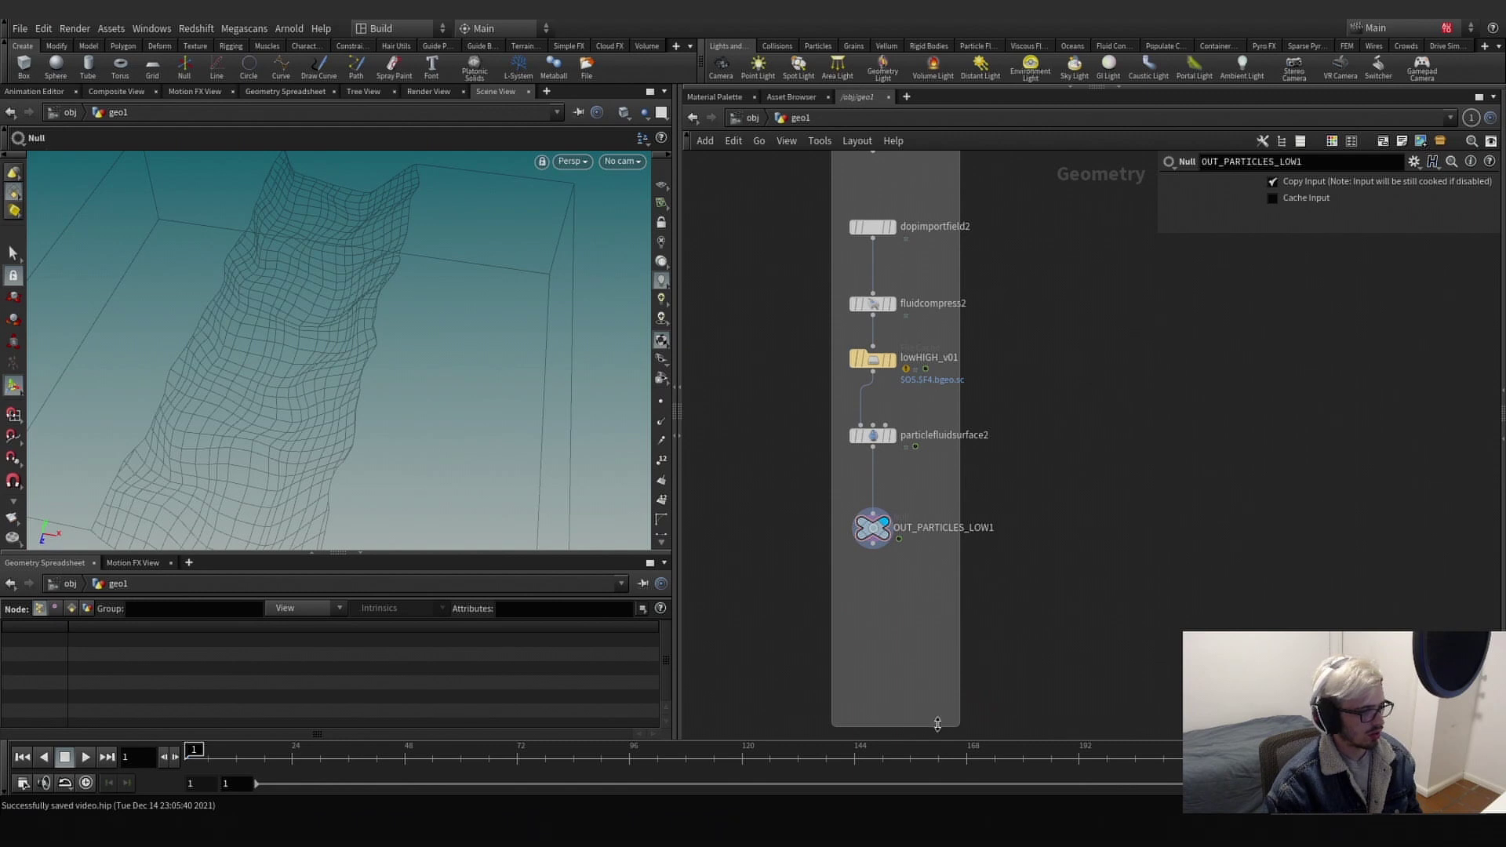
drag(937, 724, 976, 528)
Rename the null OUT_PARTICLES_LOW1 to OUT_PARTICLES_HIGH.
double_click(941, 527)
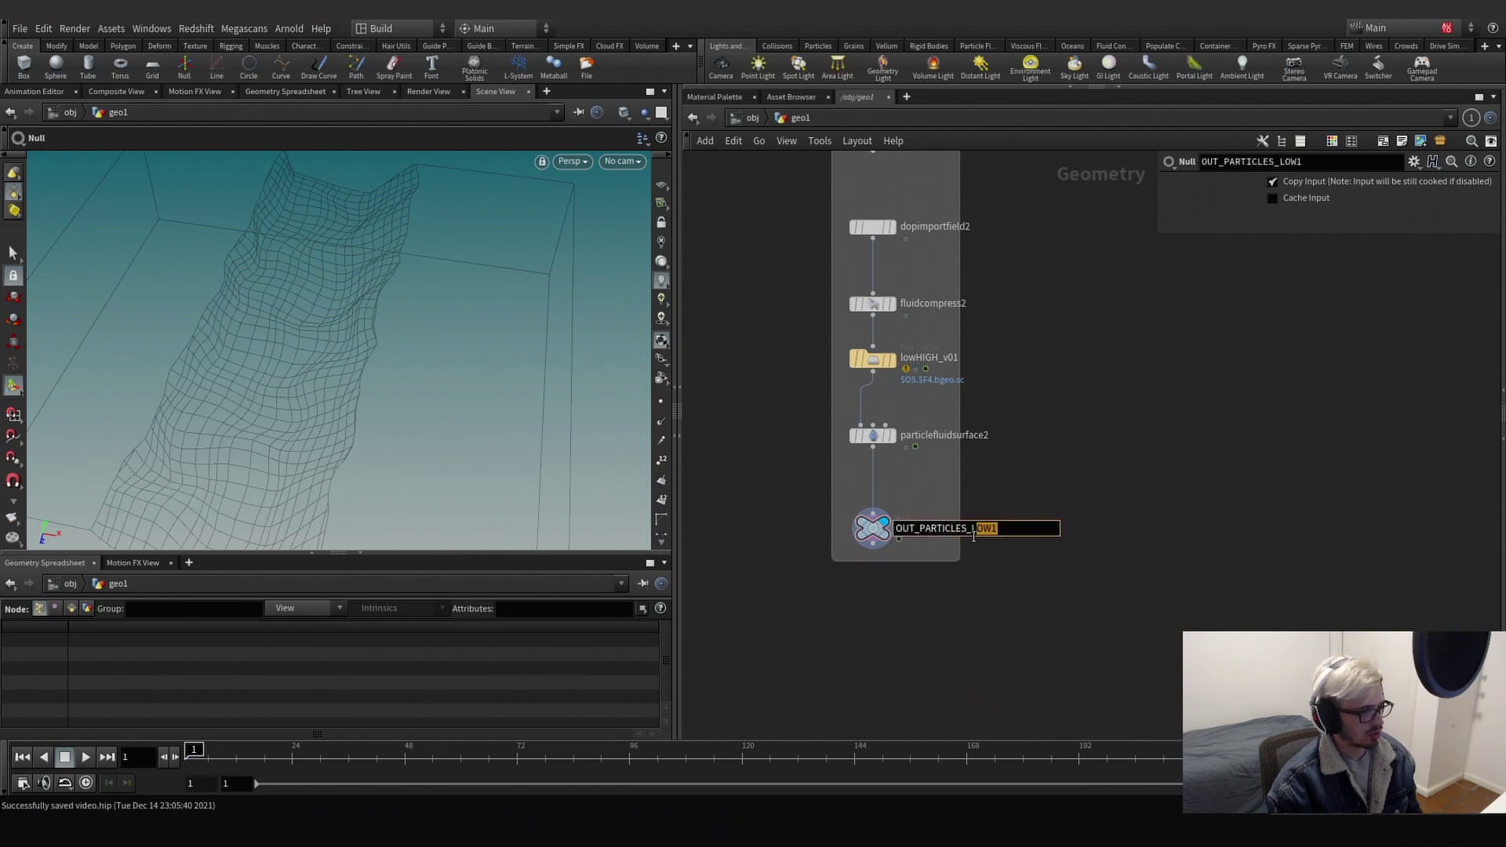
text(HIGH)
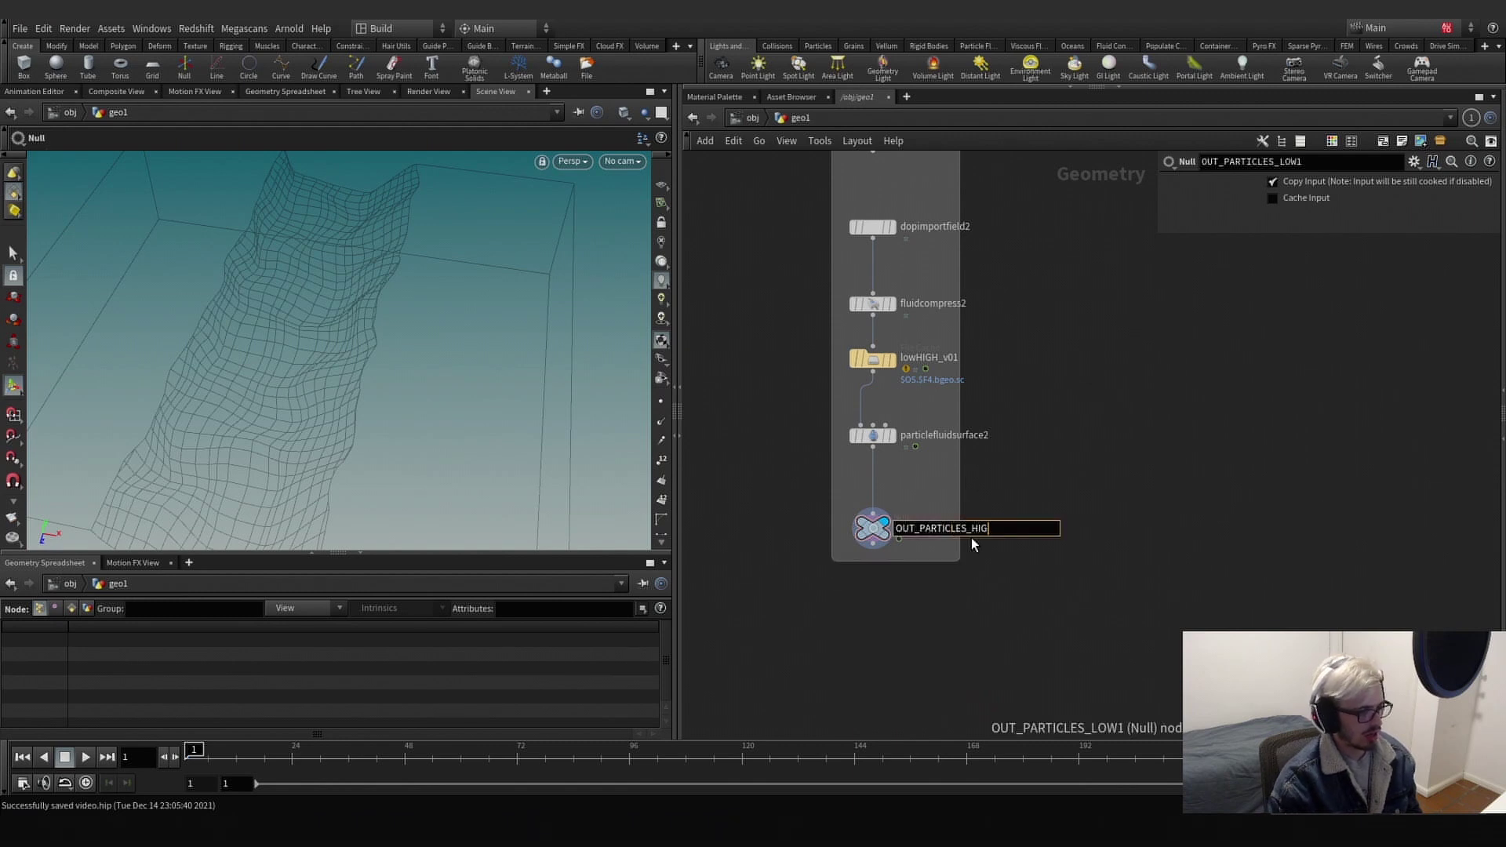
key(Return)
scroll(973, 539, down, 2)
scroll(981, 544, down, 1)
Bypass the lowHIGH_v01 file cache, wire OUT_PARTICLES_HIGH into merge1 and display merge1.
middle_drag(988, 573, 925, 525)
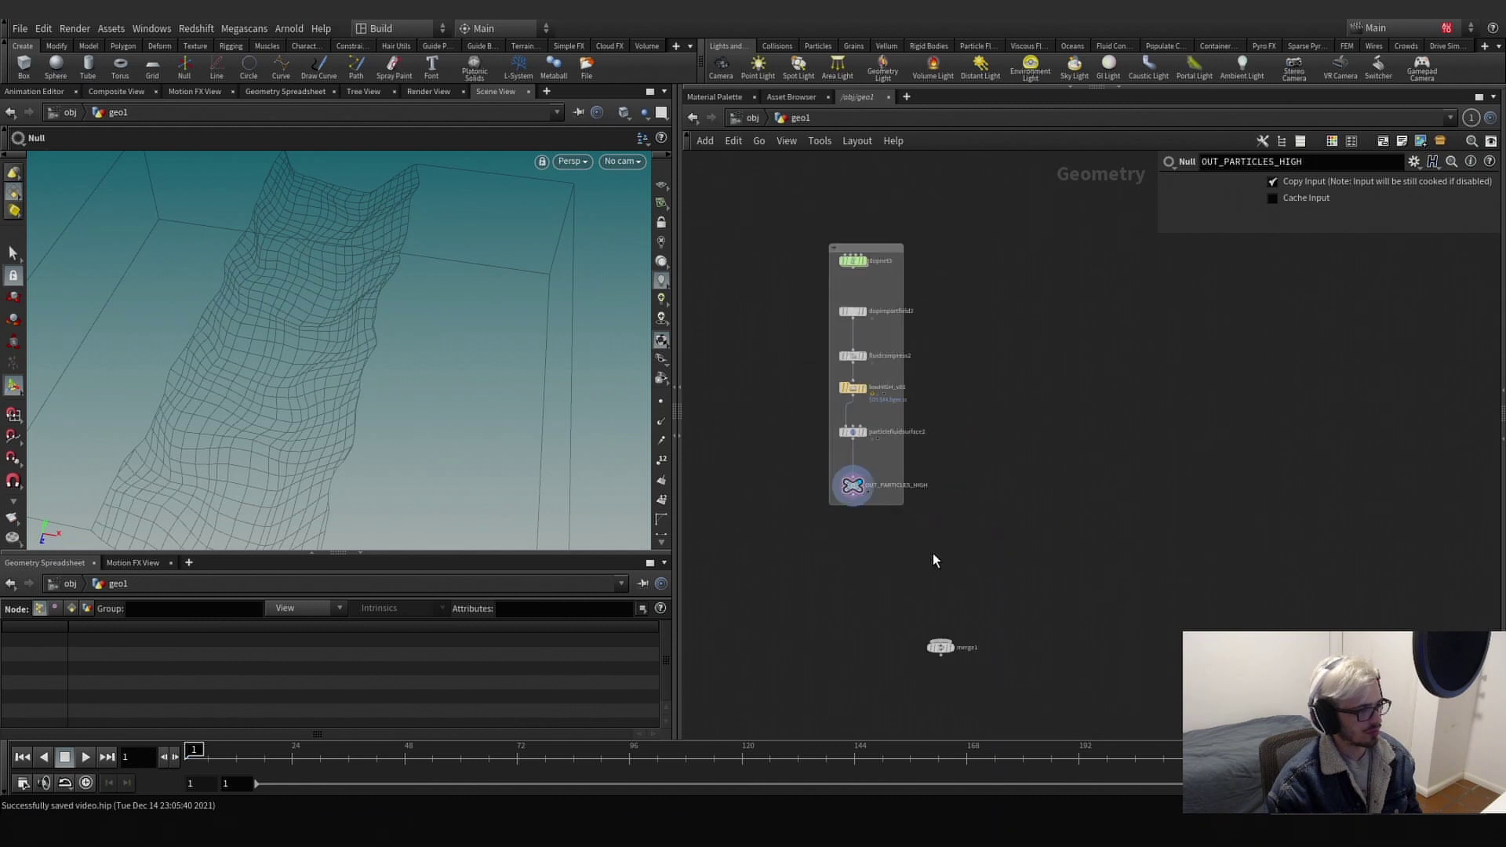
click(940, 640)
click(852, 506)
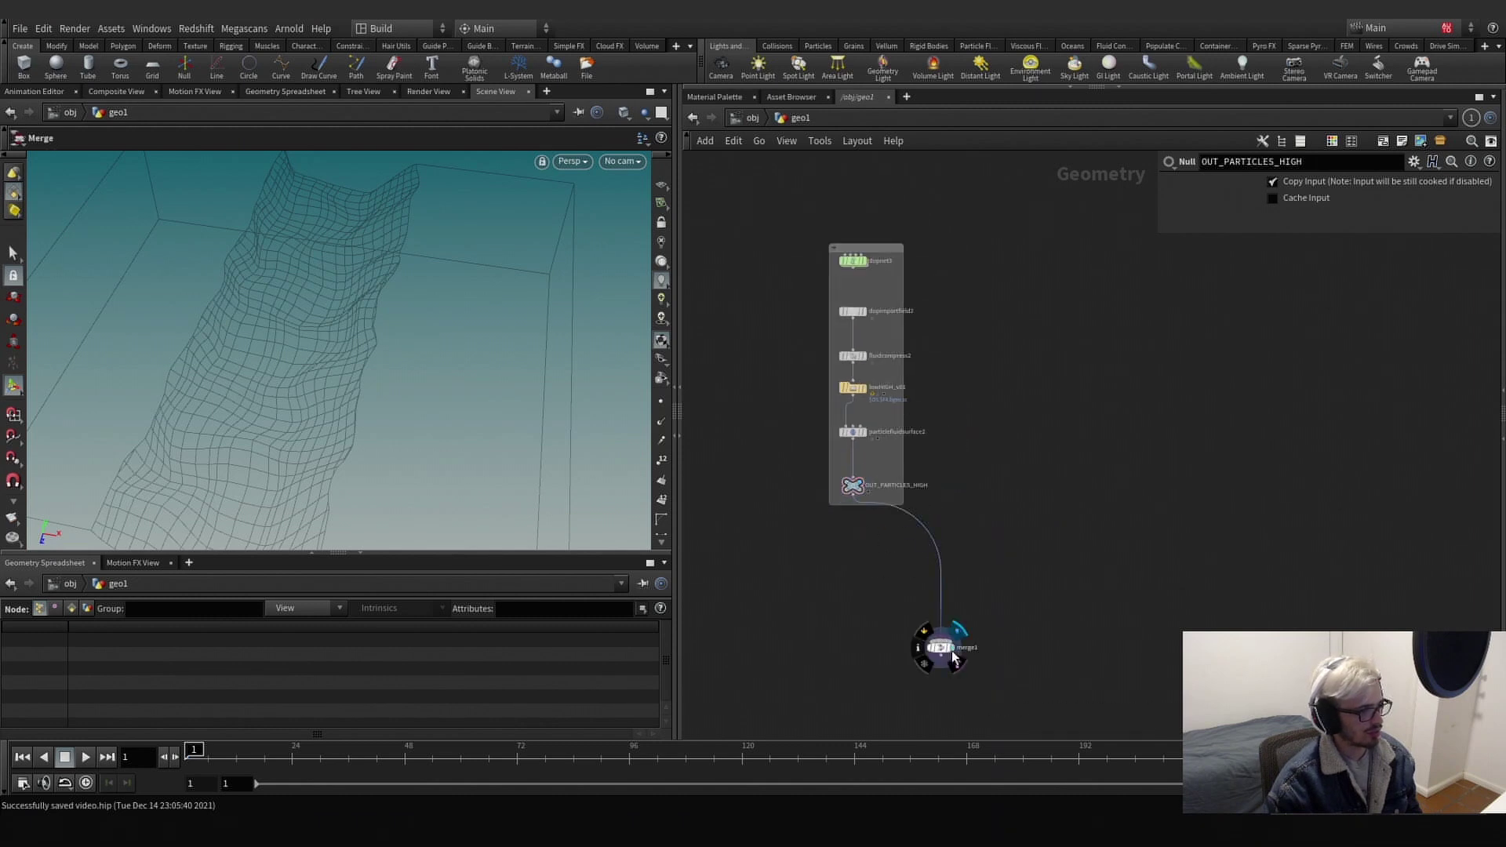
click(941, 647)
click(940, 637)
click(903, 449)
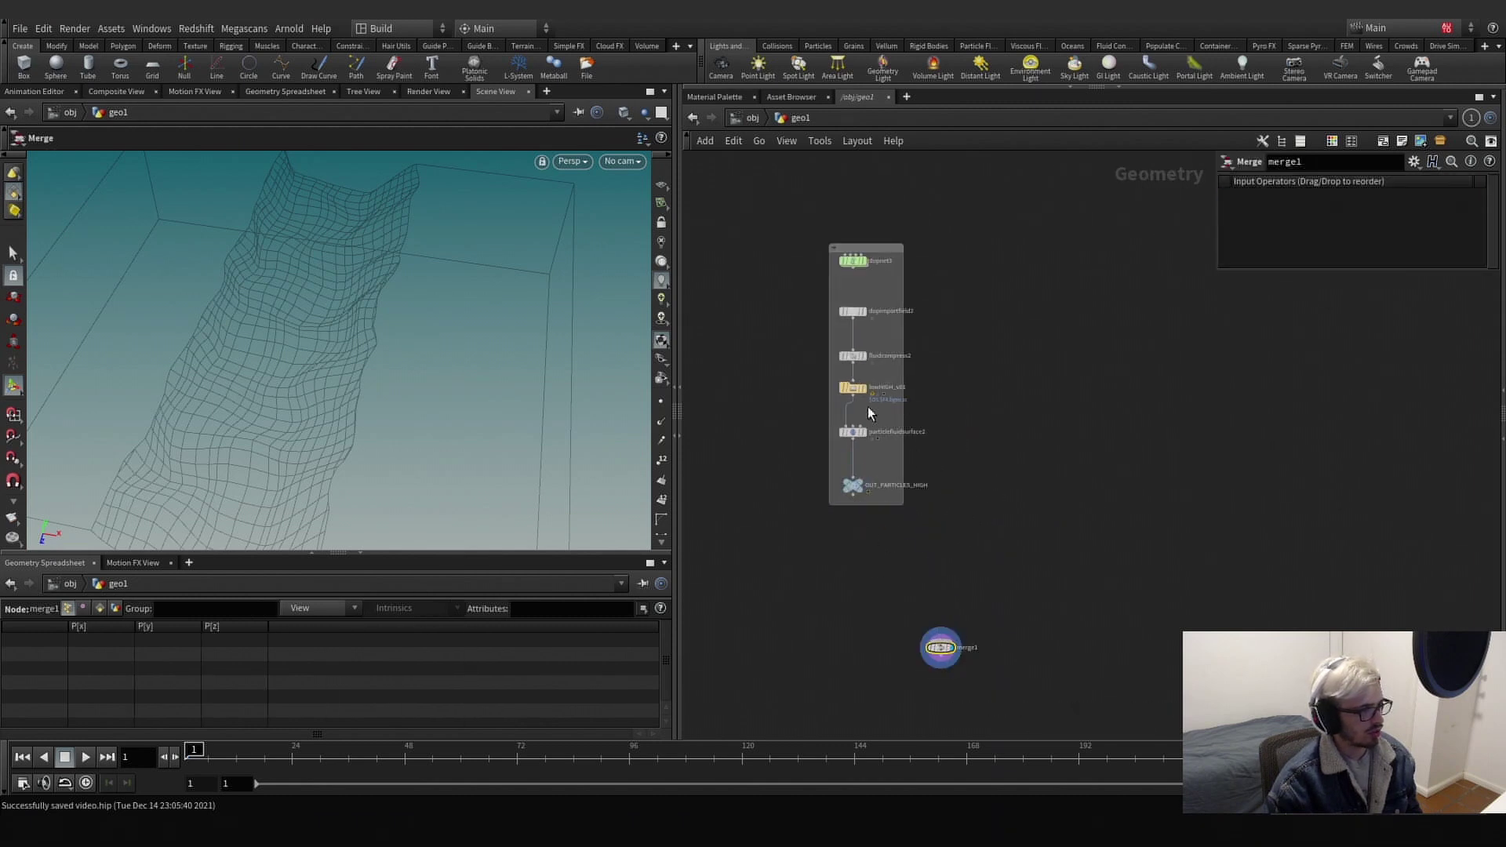
click(940, 635)
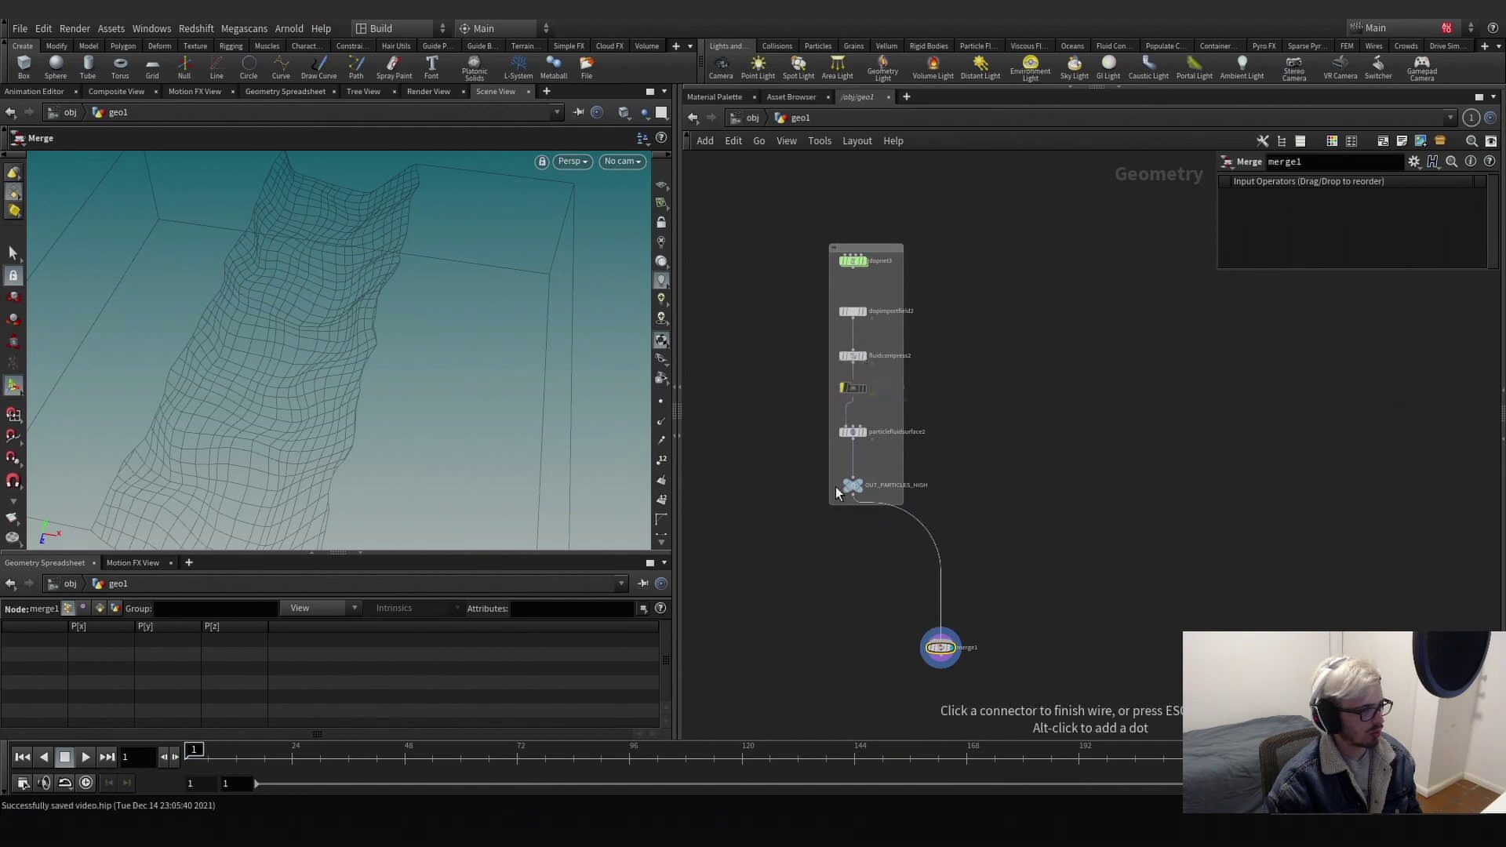
click(935, 627)
Connect OUT_POLY_PLANKS, below collisionsource2, to merge1 as its second input.
middle_drag(962, 453, 957, 701)
scroll(951, 519, down, 3)
middle_drag(950, 518, 908, 362)
scroll(917, 557, up, 4)
scroll(901, 587, up, 3)
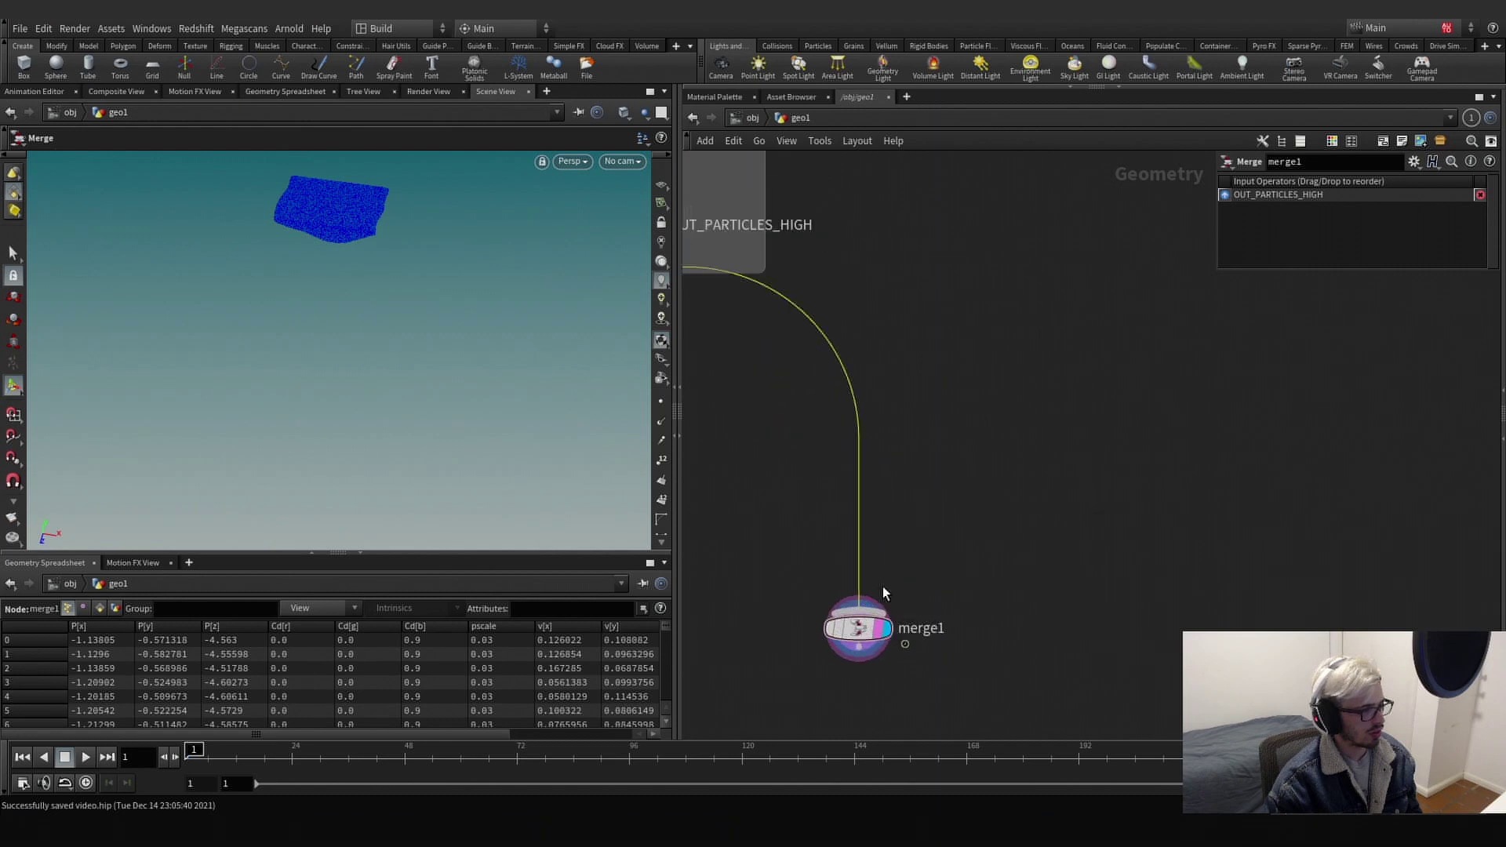
click(877, 612)
scroll(958, 424, down, 3)
middle_drag(948, 468, 793, 682)
middle_drag(901, 471, 825, 810)
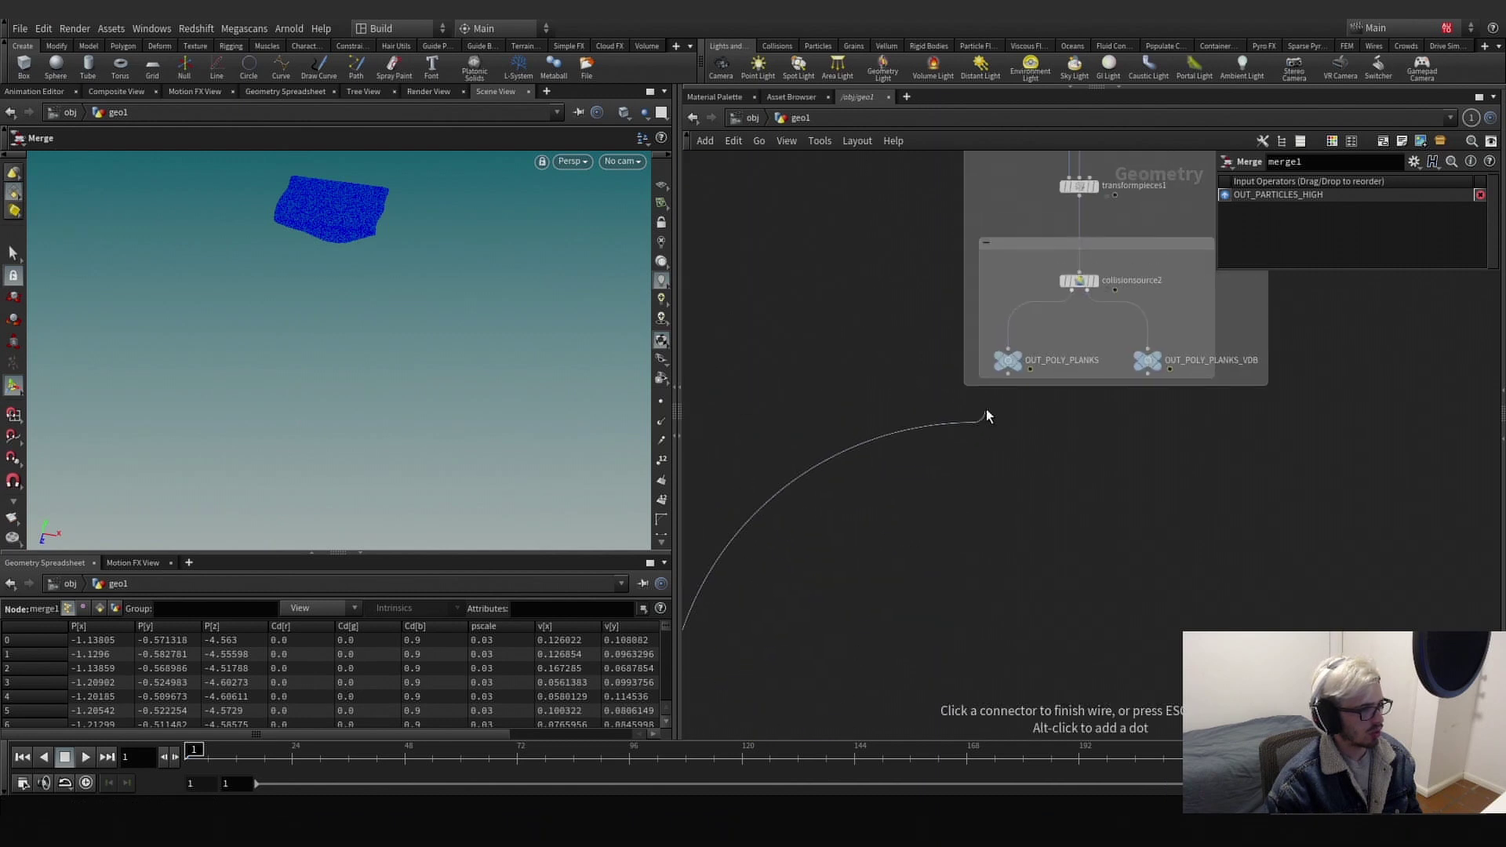
click(1008, 375)
scroll(959, 488, down, 3)
middle_drag(939, 551, 1002, 345)
scroll(873, 596, up, 3)
middle_drag(860, 721, 889, 543)
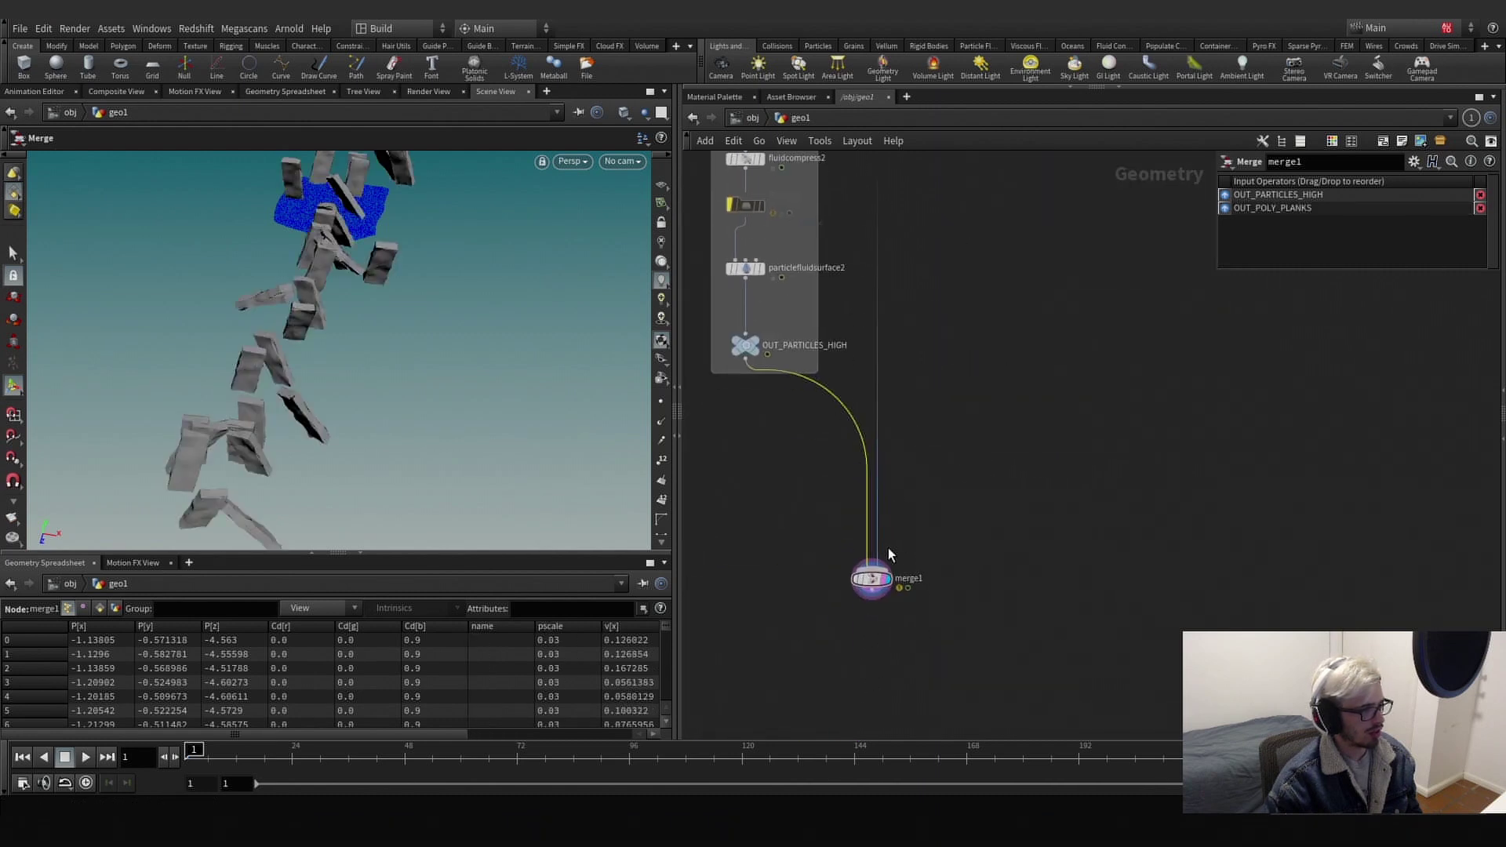
Connect OUT_POLY_RIVER from the river collision group to merge1 as its third input.
click(876, 567)
scroll(899, 470, down, 2)
middle_drag(919, 404, 872, 800)
middle_drag(928, 184, 908, 410)
scroll(908, 411, down, 3)
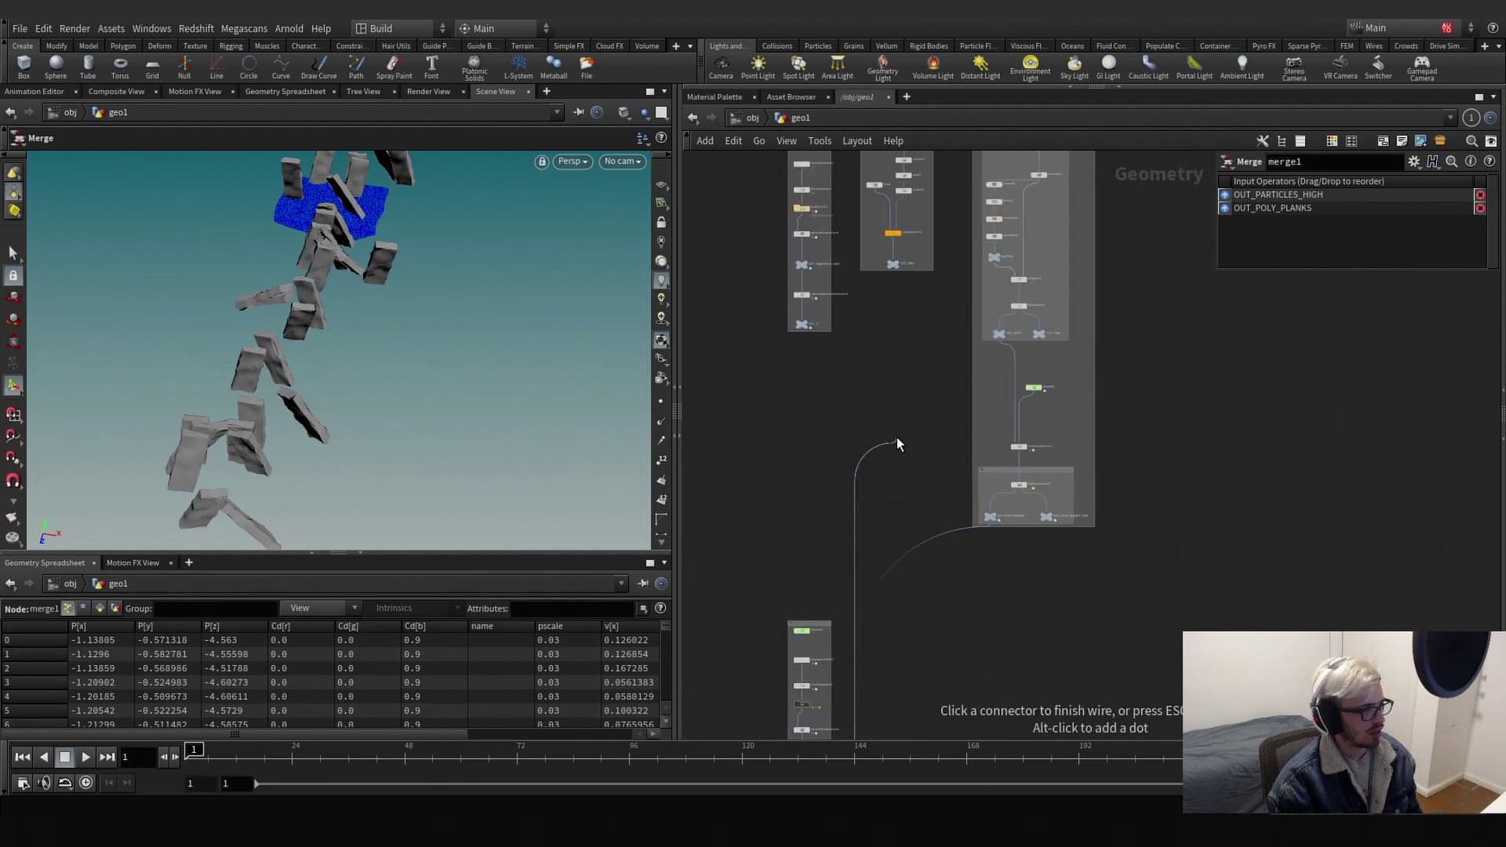
middle_drag(875, 328, 881, 487)
scroll(884, 488, down, 3)
middle_drag(883, 312, 884, 551)
scroll(847, 488, up, 5)
click(726, 493)
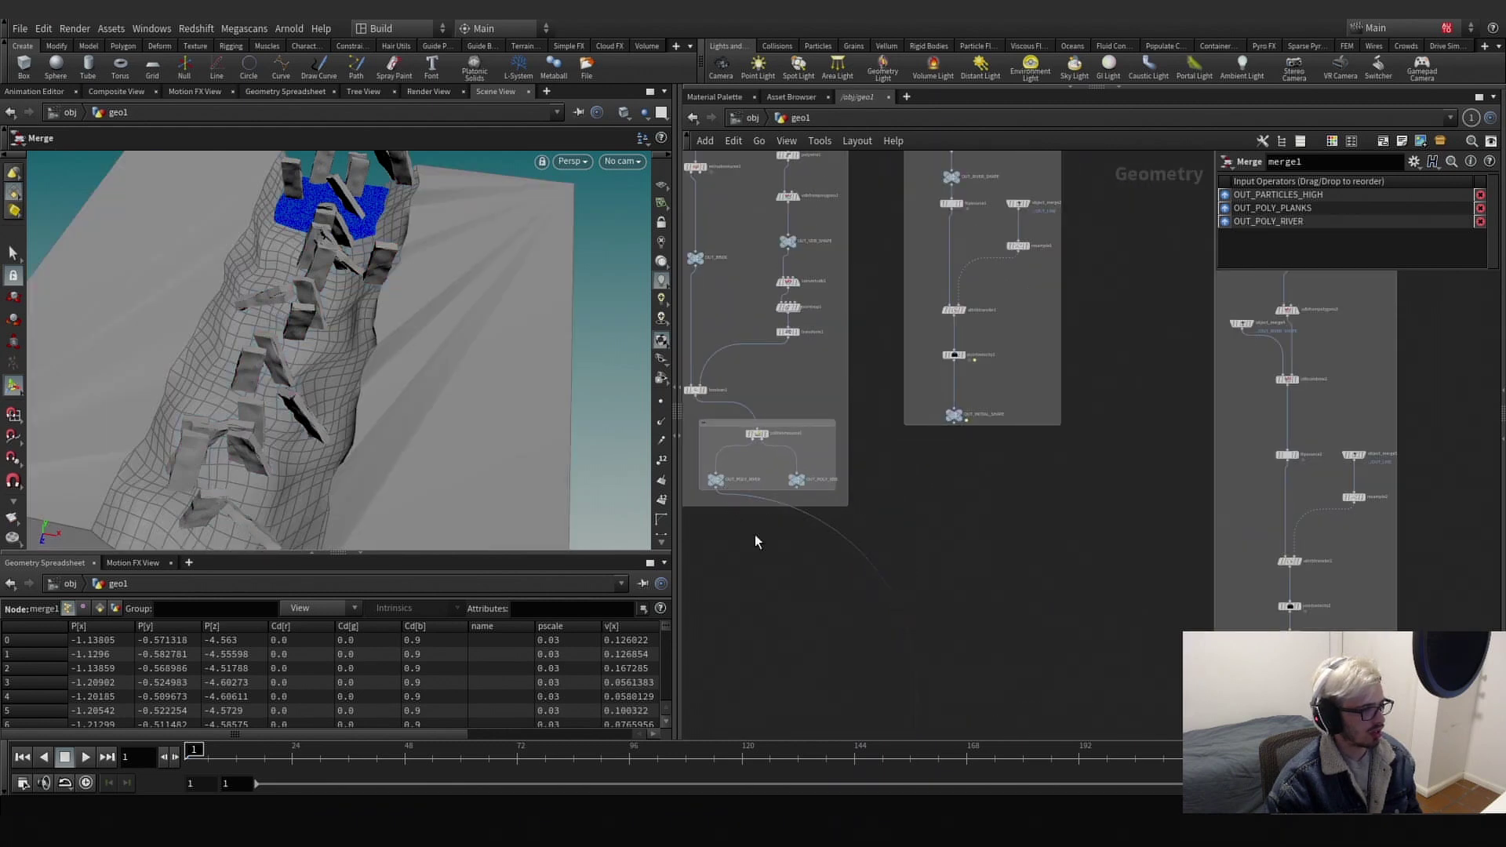
scroll(761, 545, down, 3)
middle_drag(804, 600, 816, 238)
middle_drag(899, 584, 855, 182)
scroll(849, 369, up, 3)
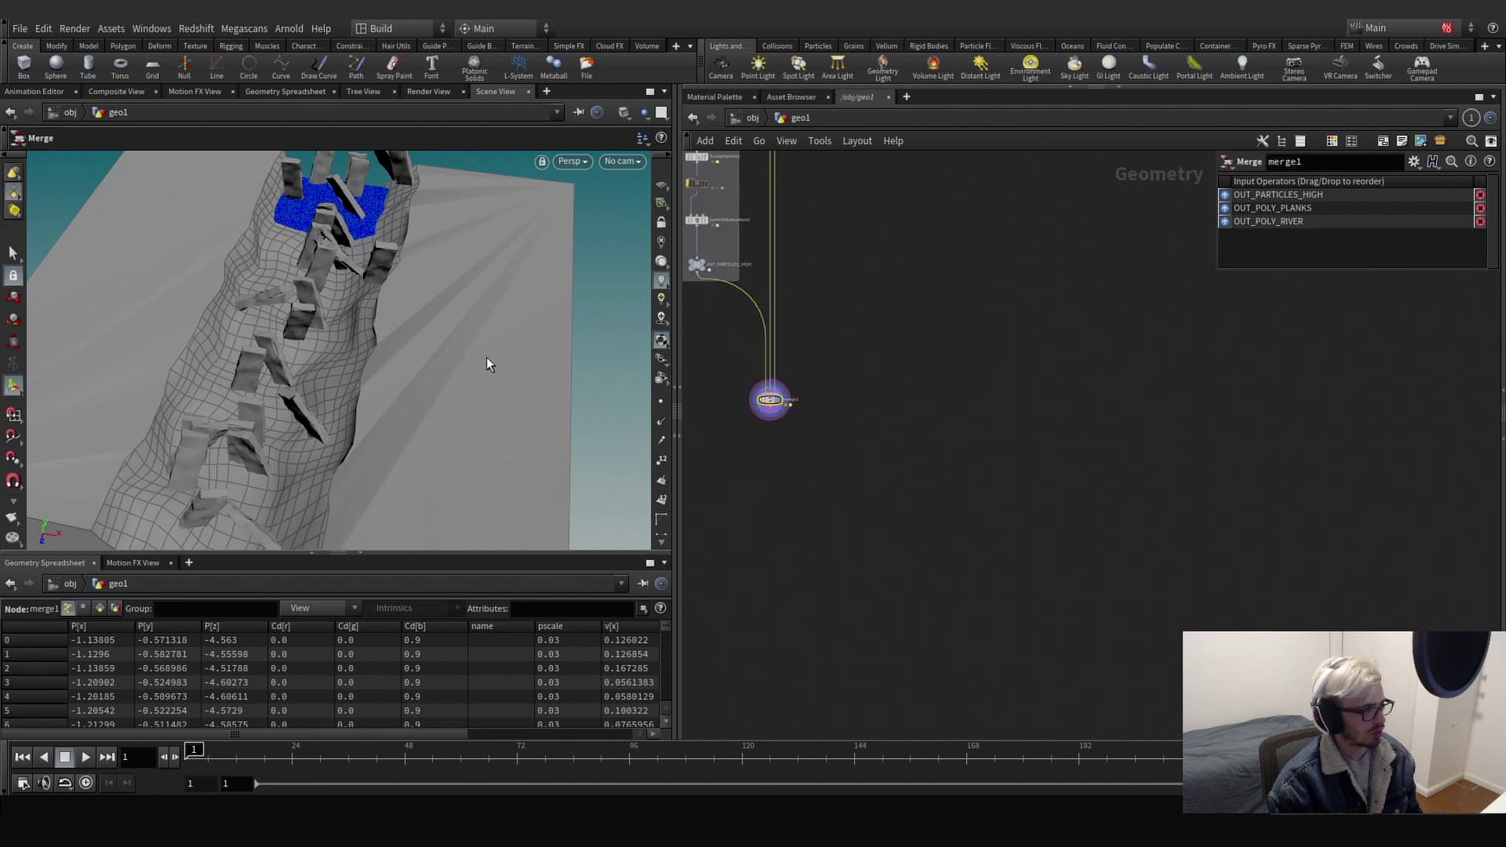
Render a flipbook of the merged scene from an angled view and scrub through it in MPlay to examine the fluid around the planks.
alt+drag(486, 356, 403, 312)
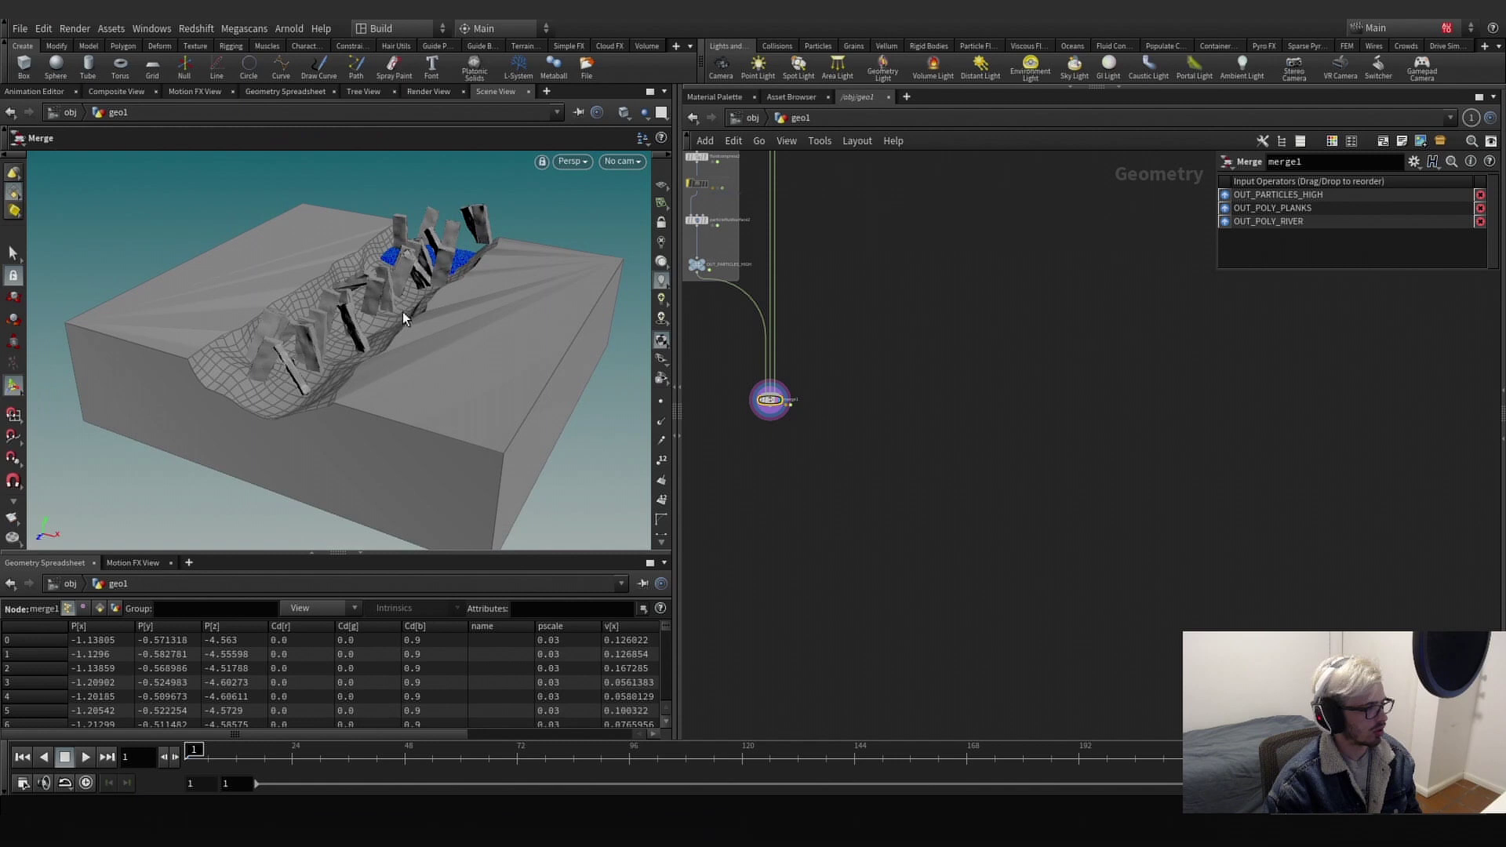
click(11, 534)
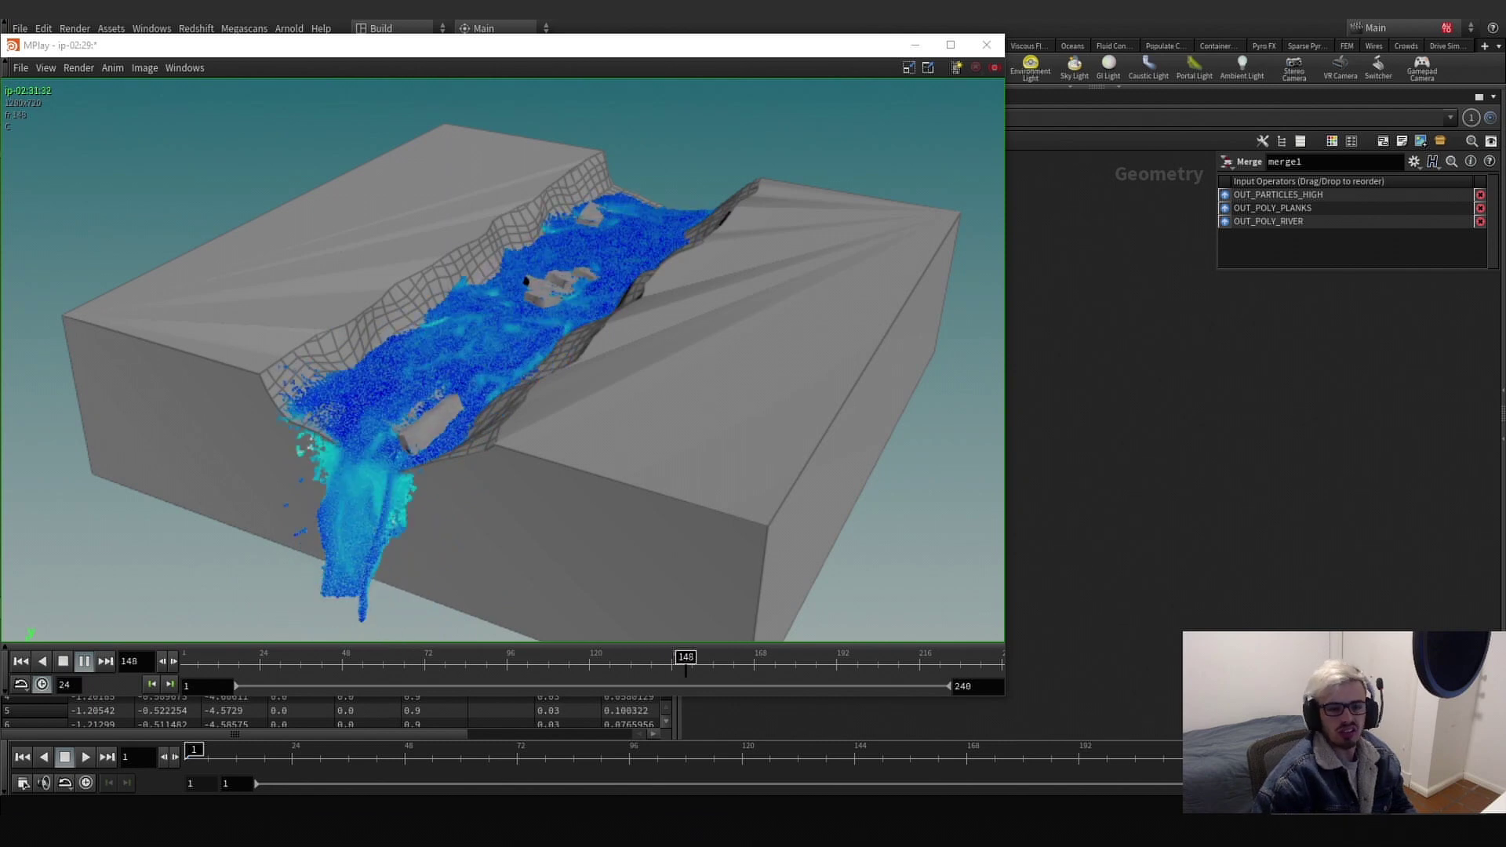
click(267, 665)
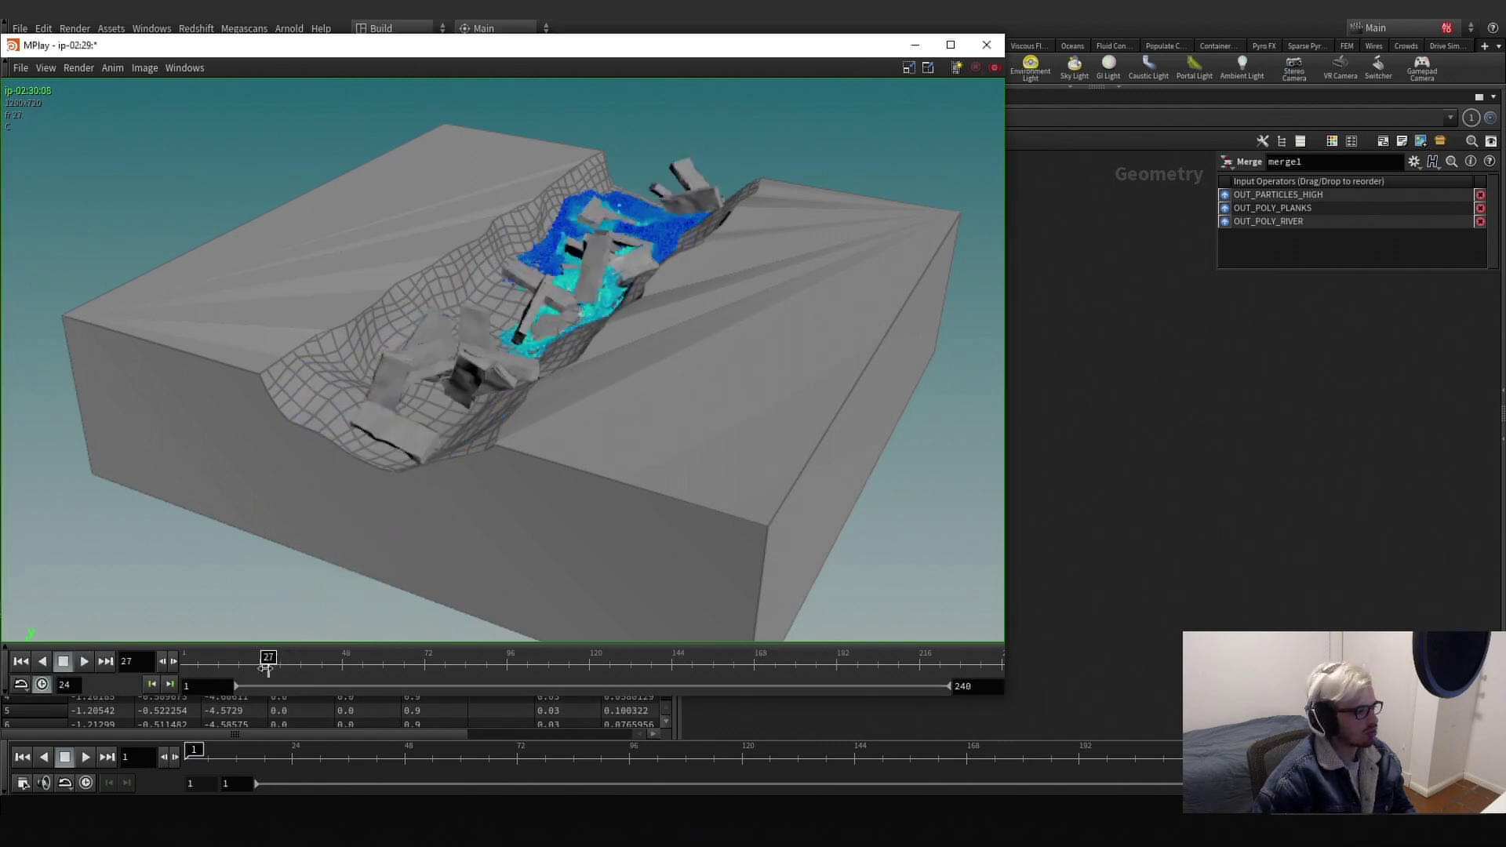
drag(267, 666, 488, 663)
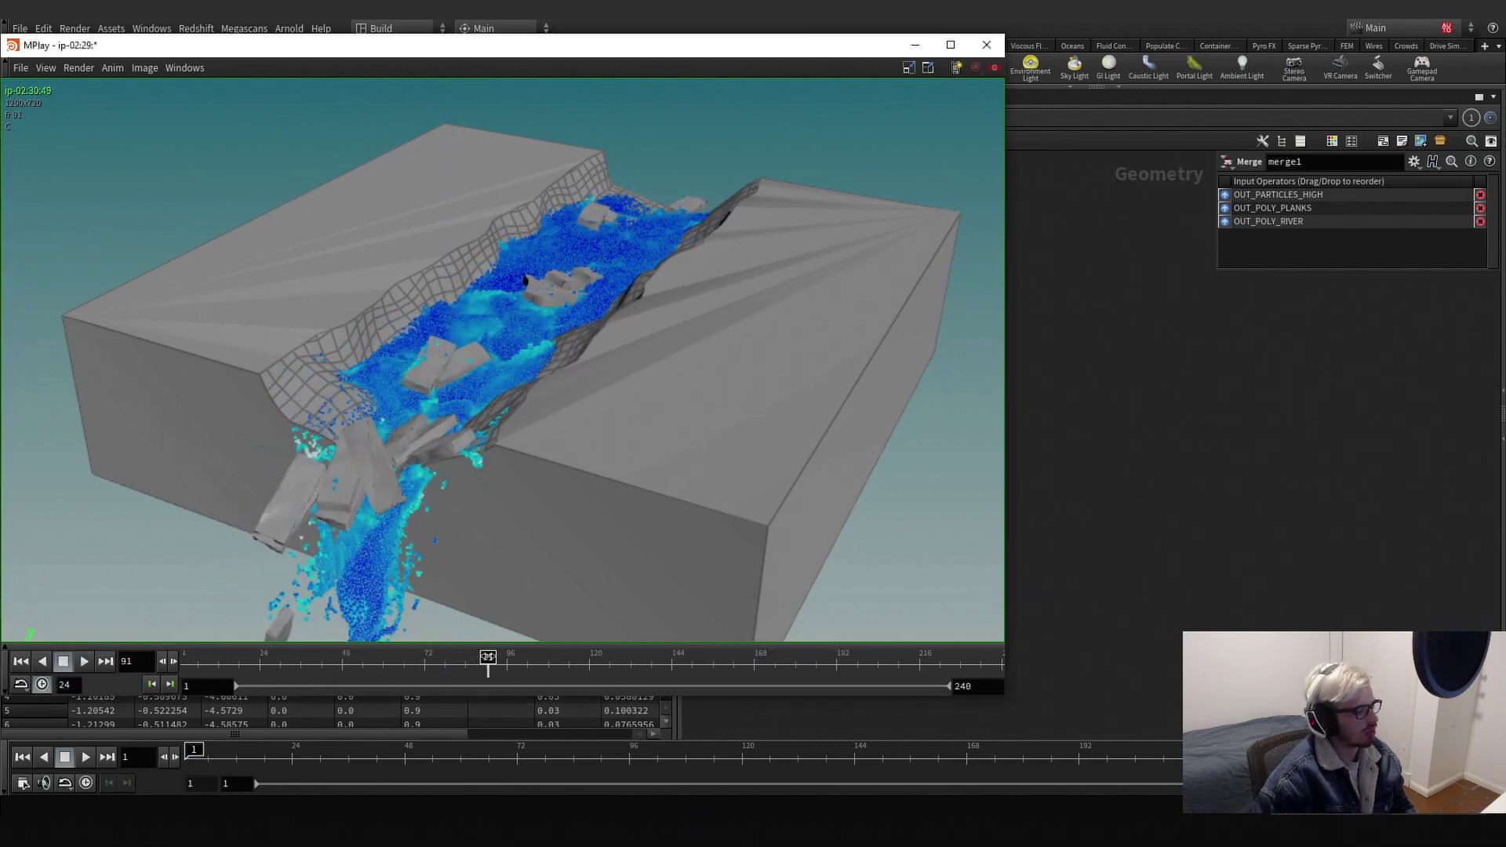
mouse_move(312, 657)
mouse_down()
mouse_move(544, 663)
mouse_move(217, 665)
mouse_up()
click(87, 663)
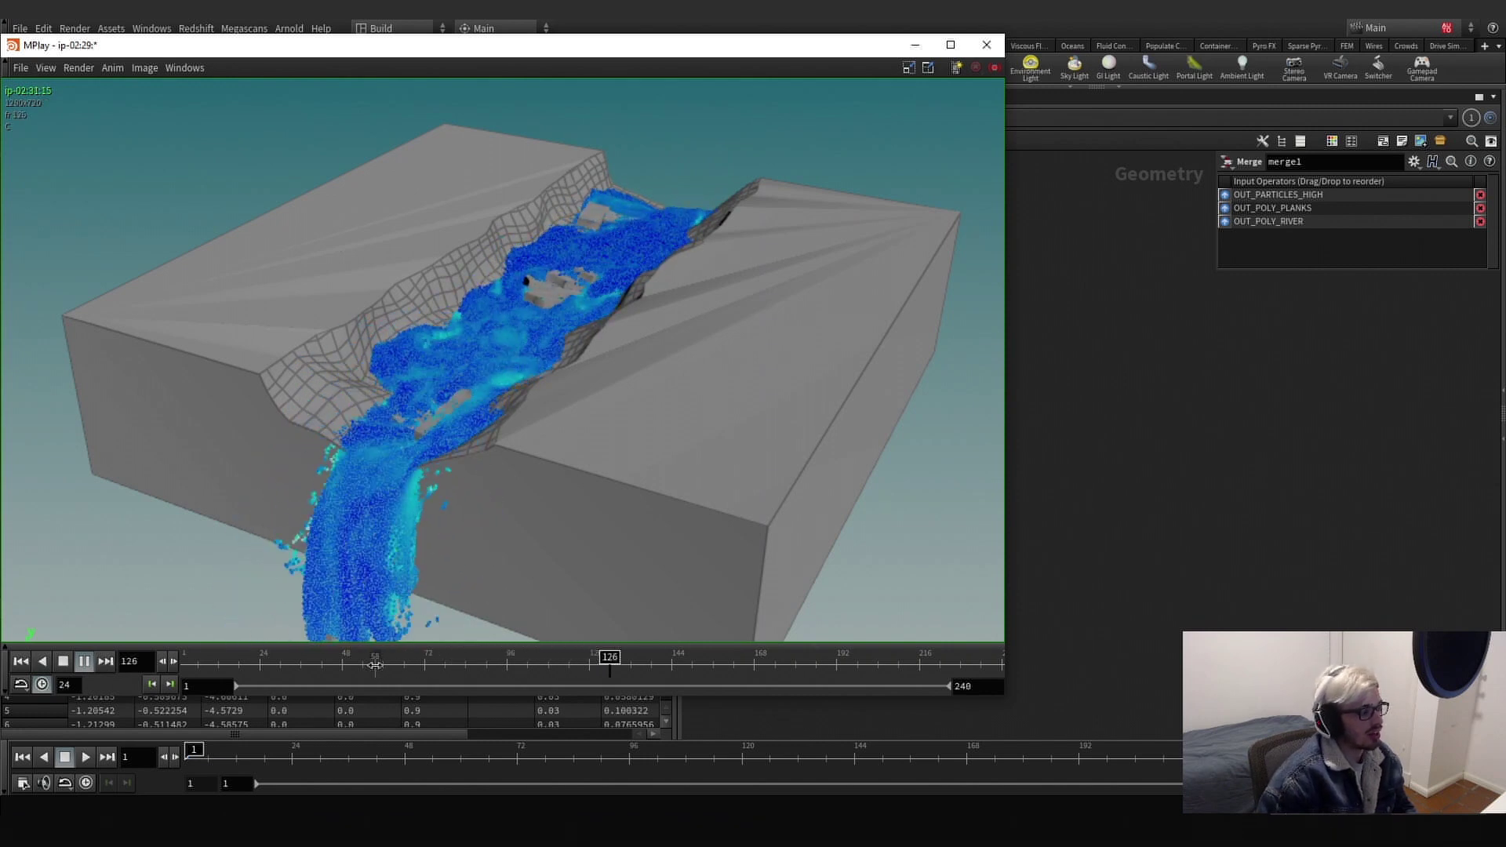
drag(447, 657, 503, 656)
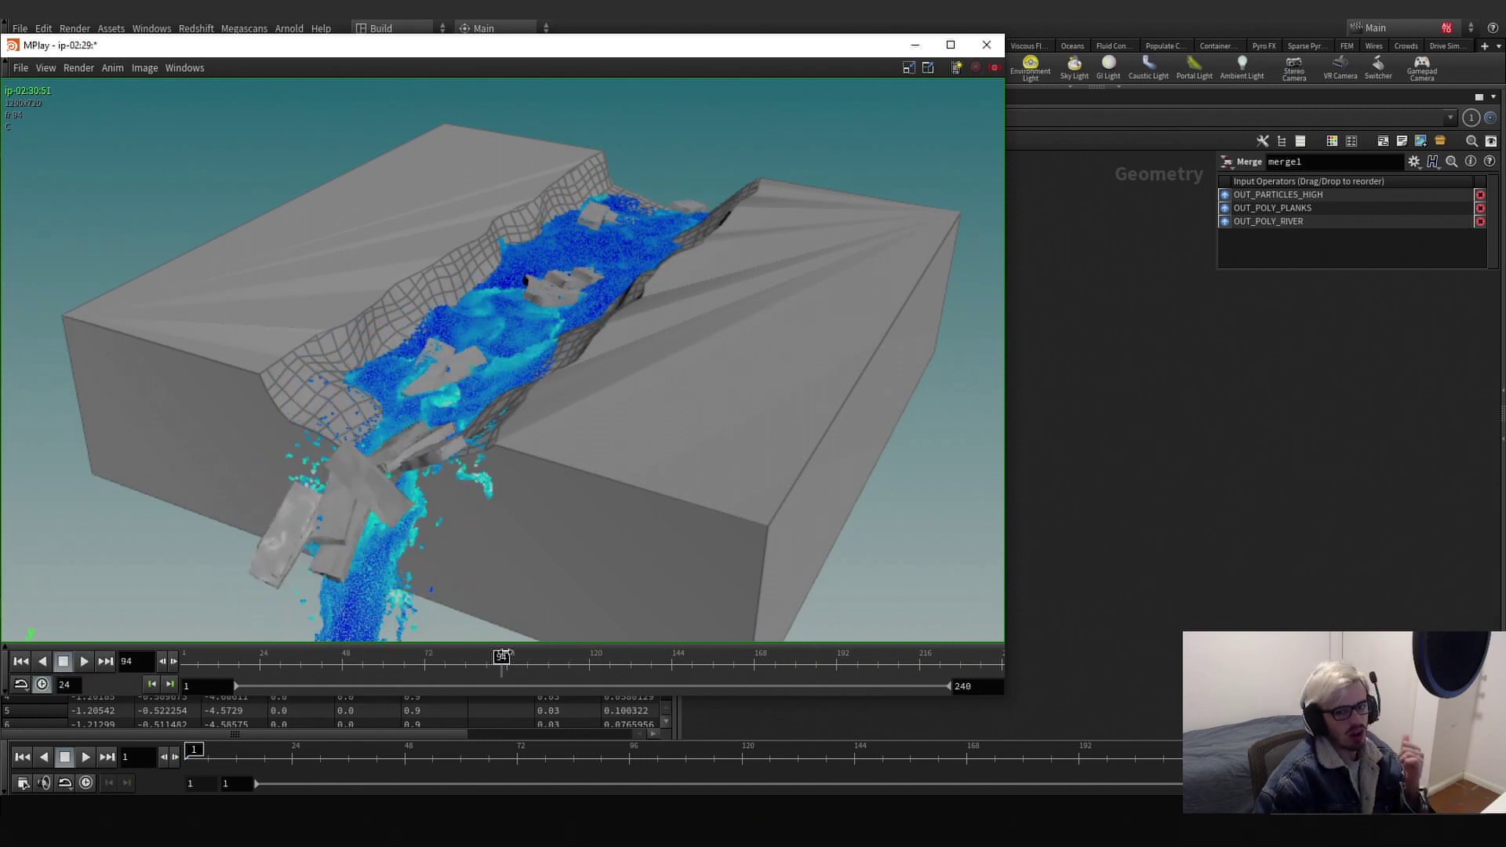
drag(386, 657, 515, 657)
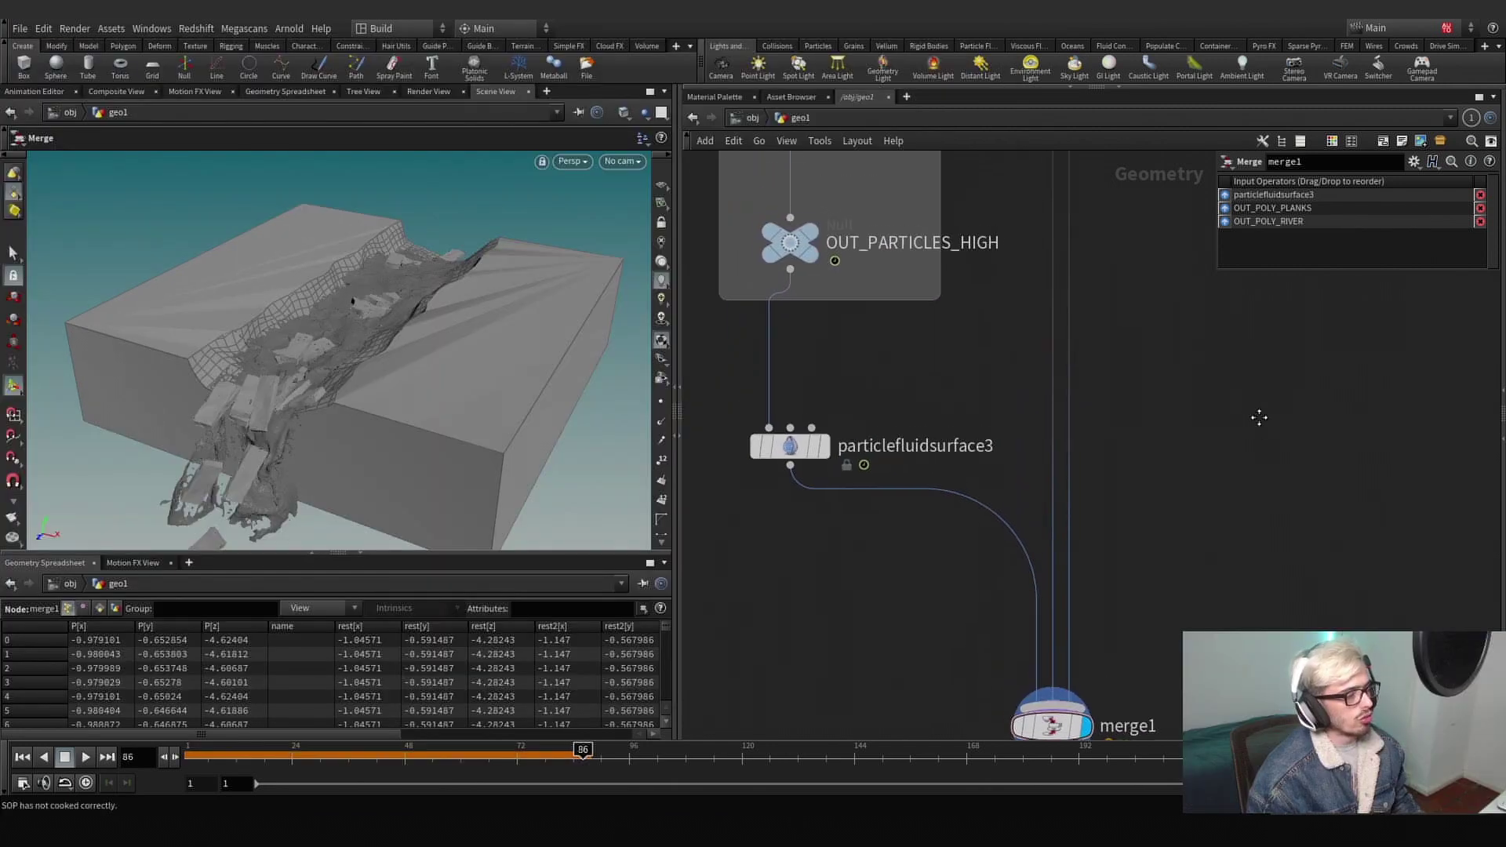
Copy the Particle Separation parameter of flipobject1 inside dopnet3.
middle_drag(886, 373, 947, 419)
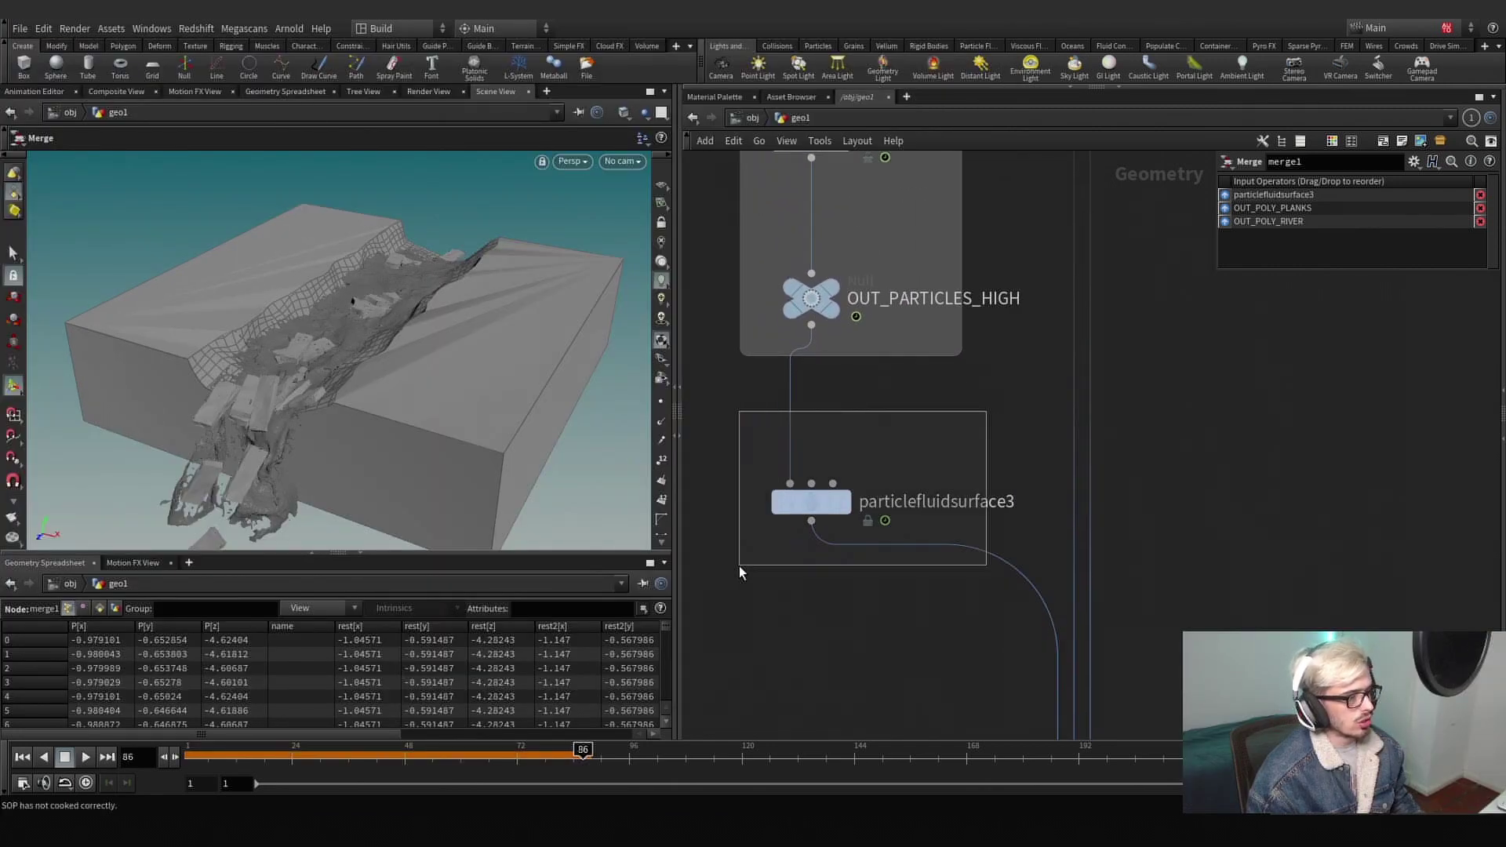
drag(740, 573, 741, 571)
middle_drag(952, 372, 891, 686)
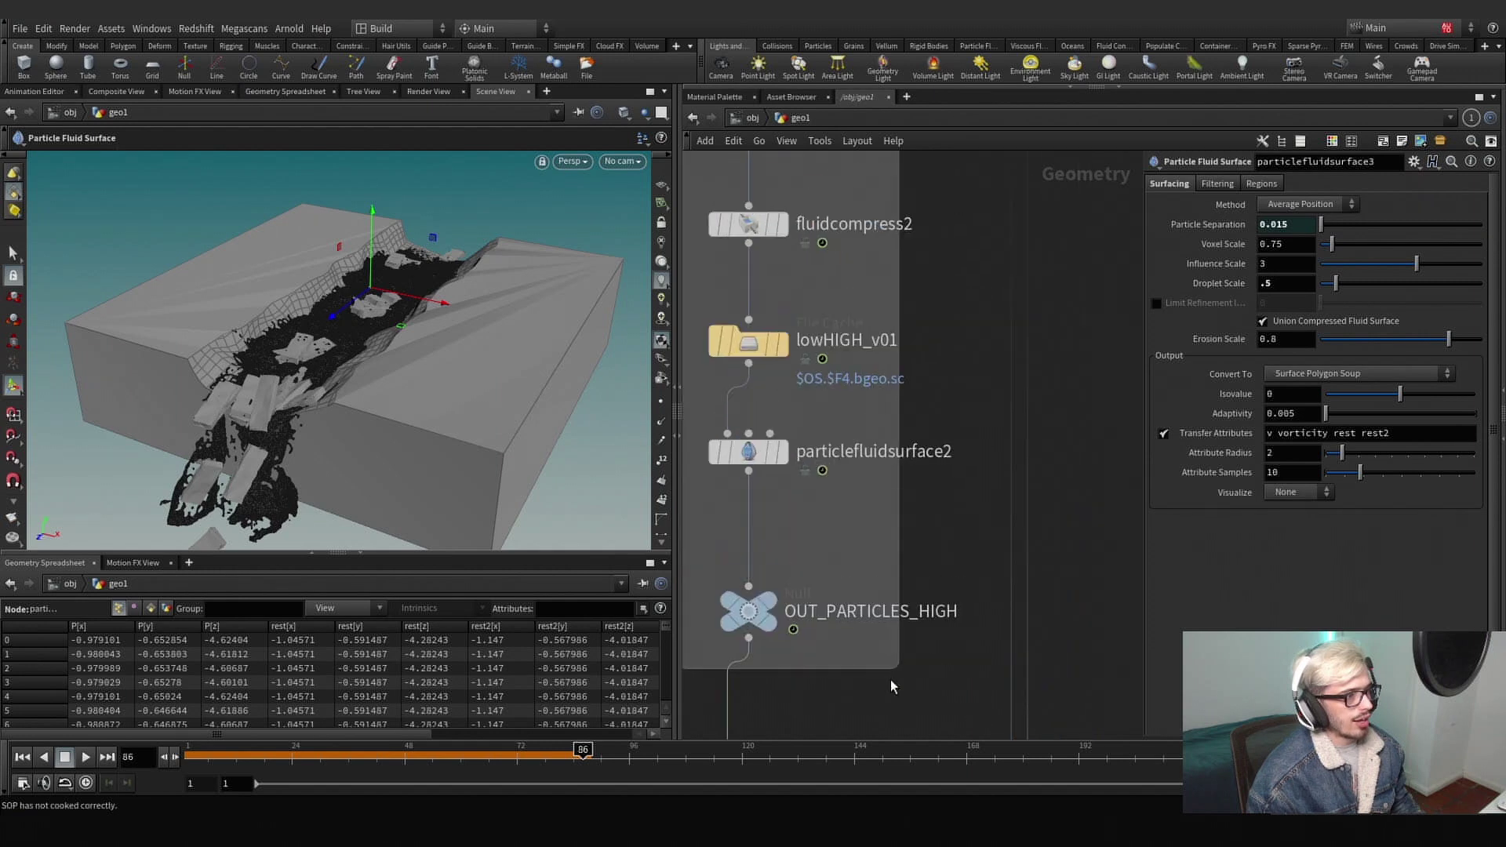
scroll(891, 683, down, 1)
middle_drag(922, 505, 932, 717)
double_click(786, 284)
click(791, 334)
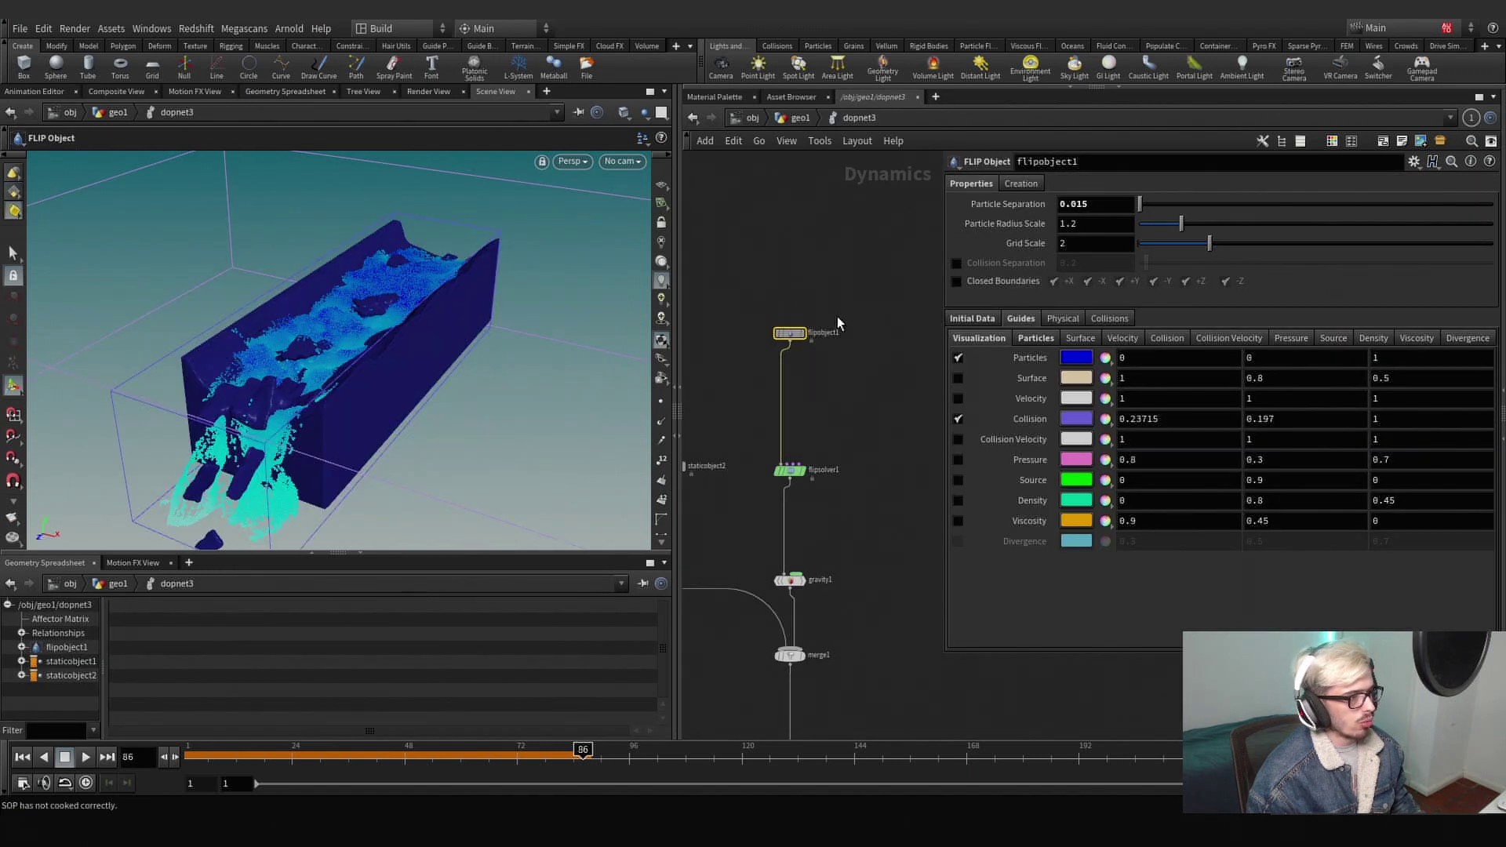
right_click(994, 227)
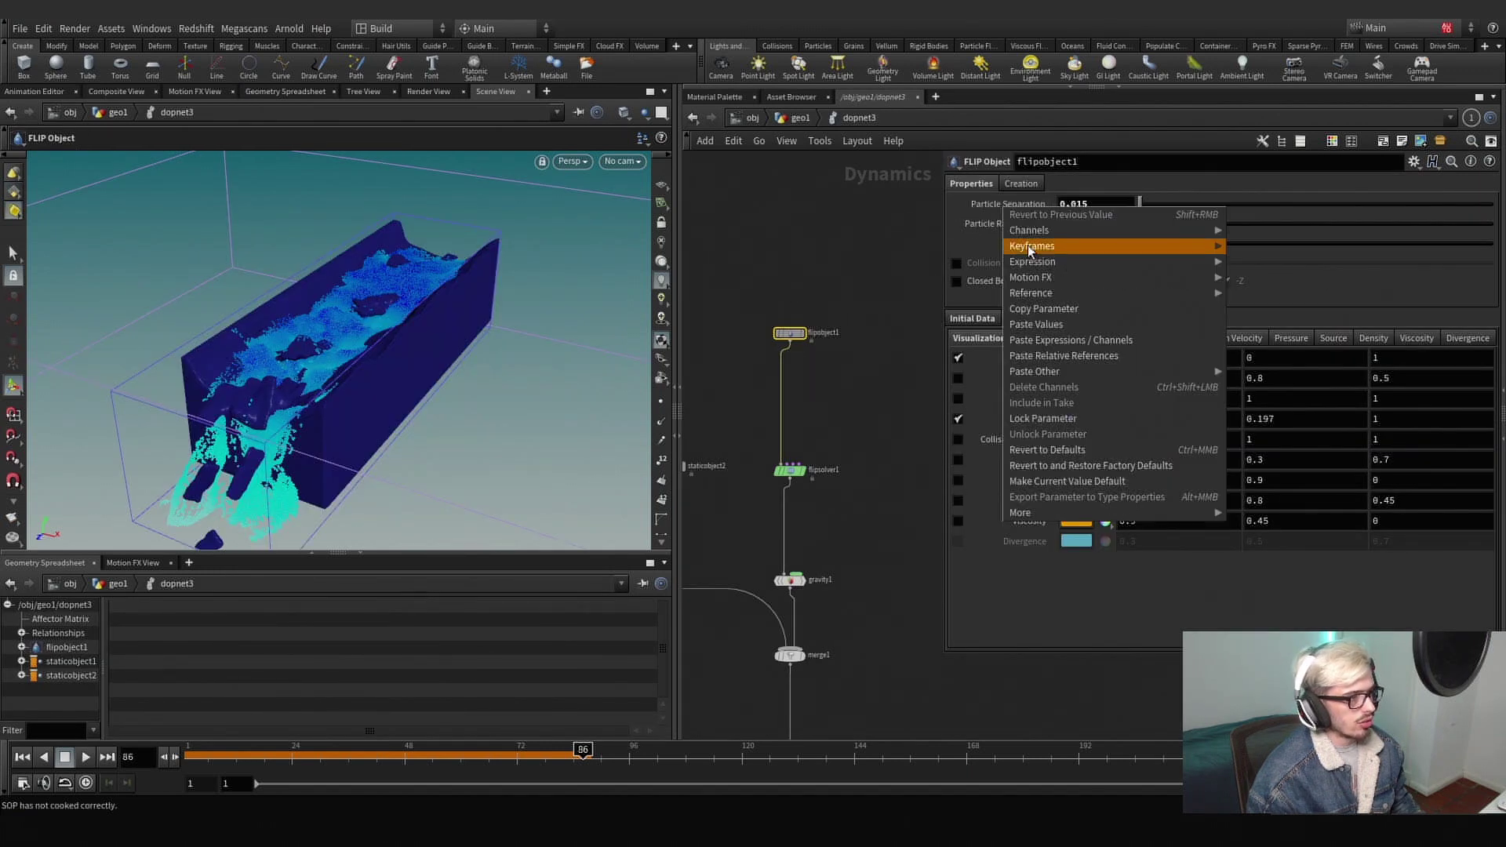
click(1021, 309)
Paste the copied parameter as a relative reference into the Particle Separation of particlefluidsurface3 in geo1.
click(797, 118)
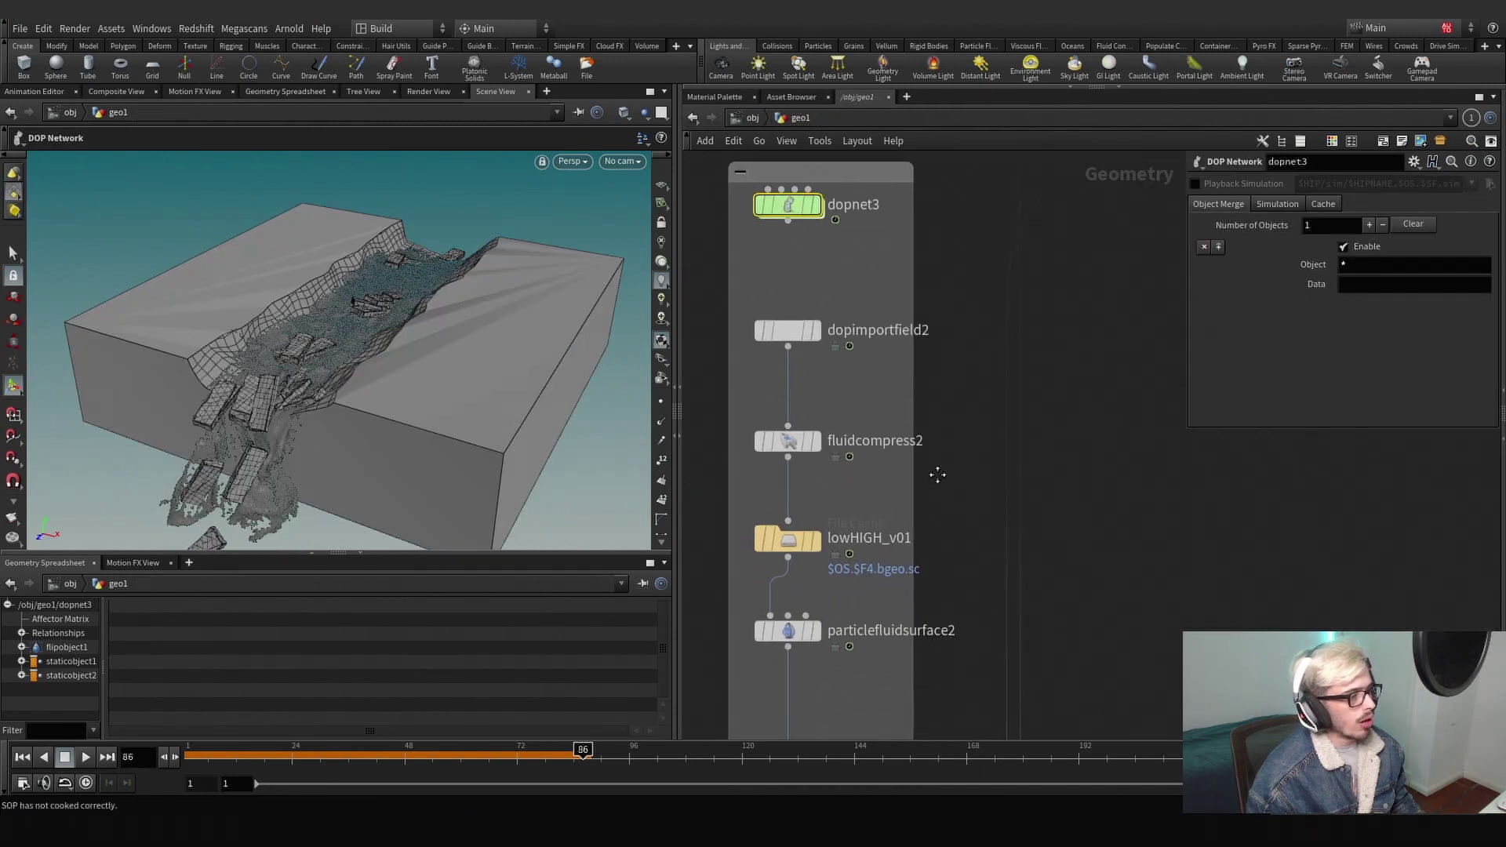
scroll(923, 196, up, 5)
click(776, 368)
right_click(1217, 228)
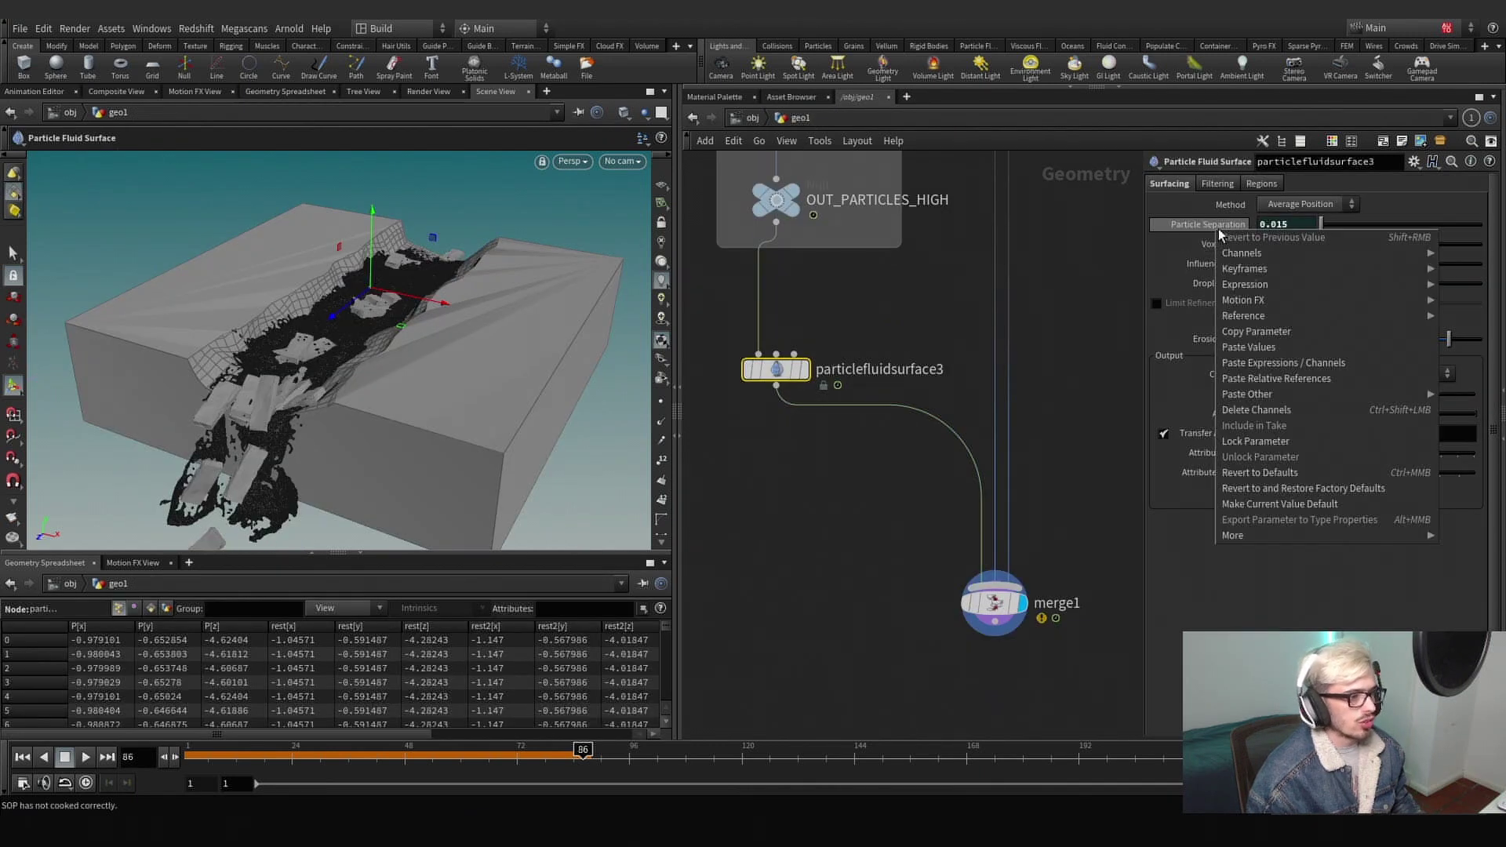
click(1264, 380)
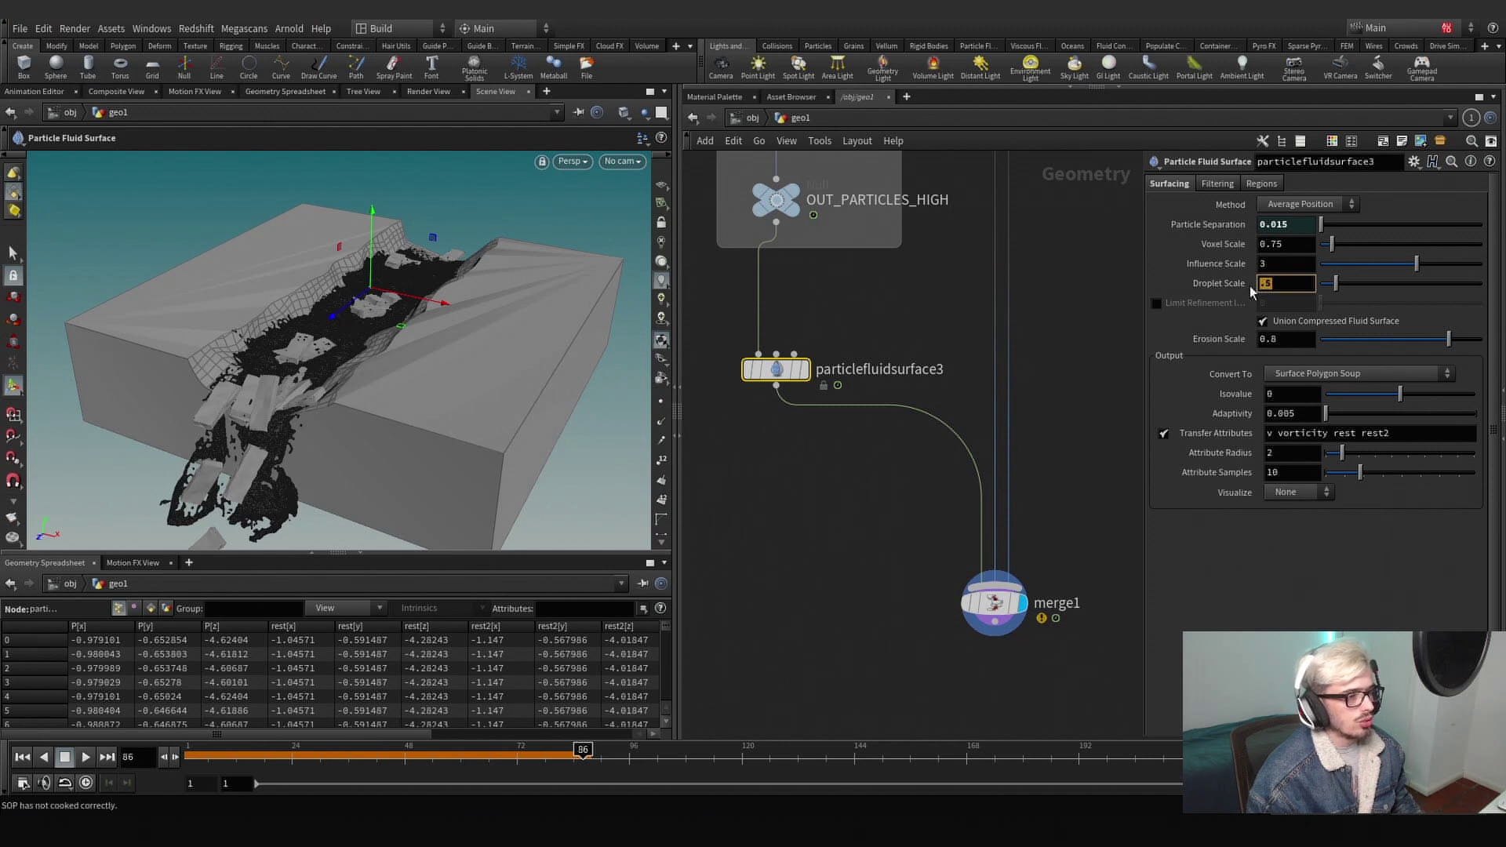
Review the Droplet Scale of particlefluidsurface3 and examine the fluid mesh close up around the planks.
click(1278, 284)
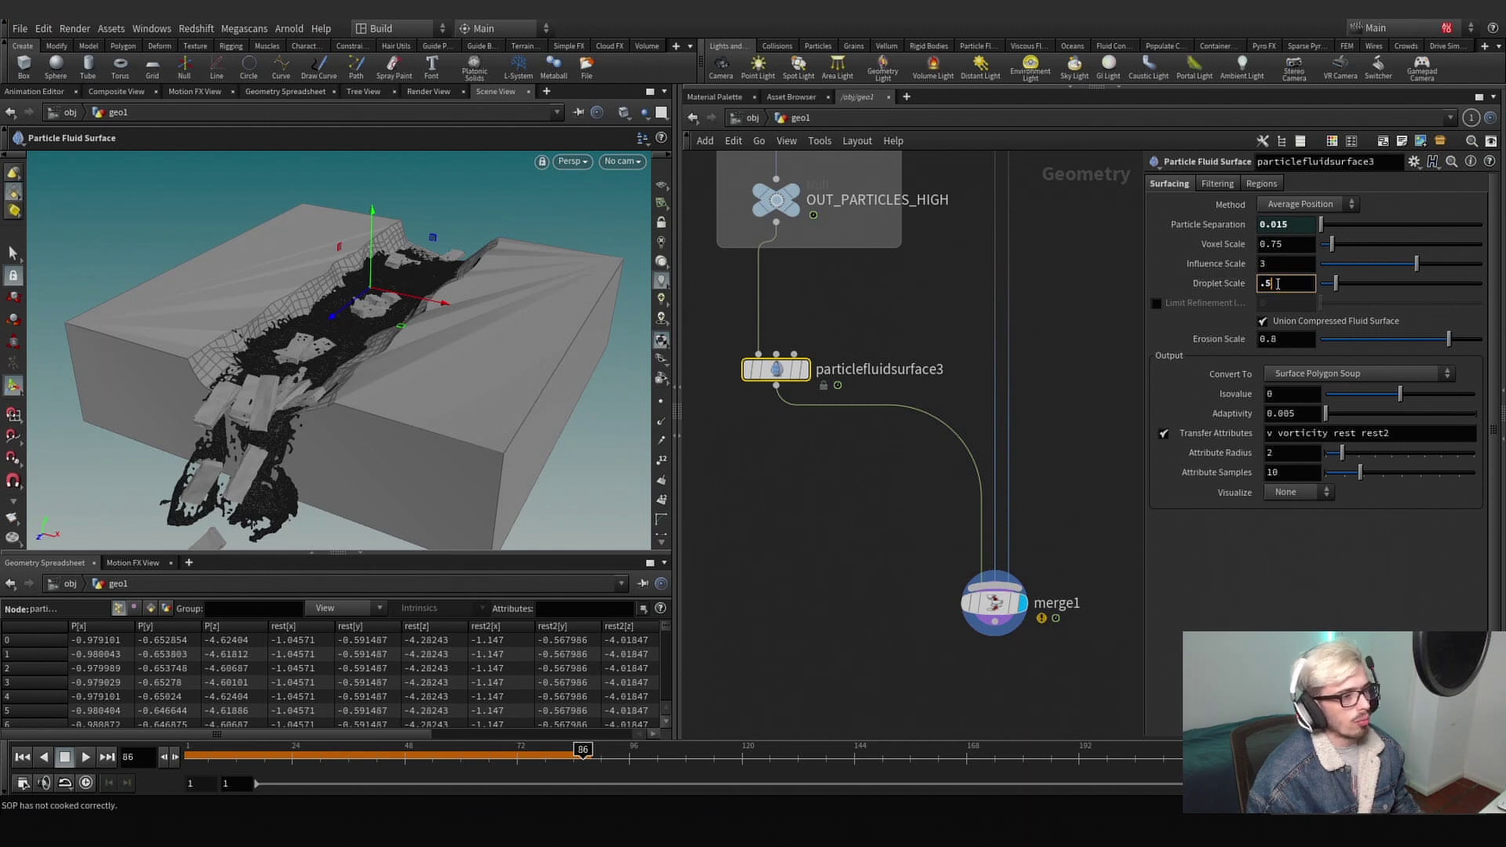
middle_drag(849, 325, 864, 375)
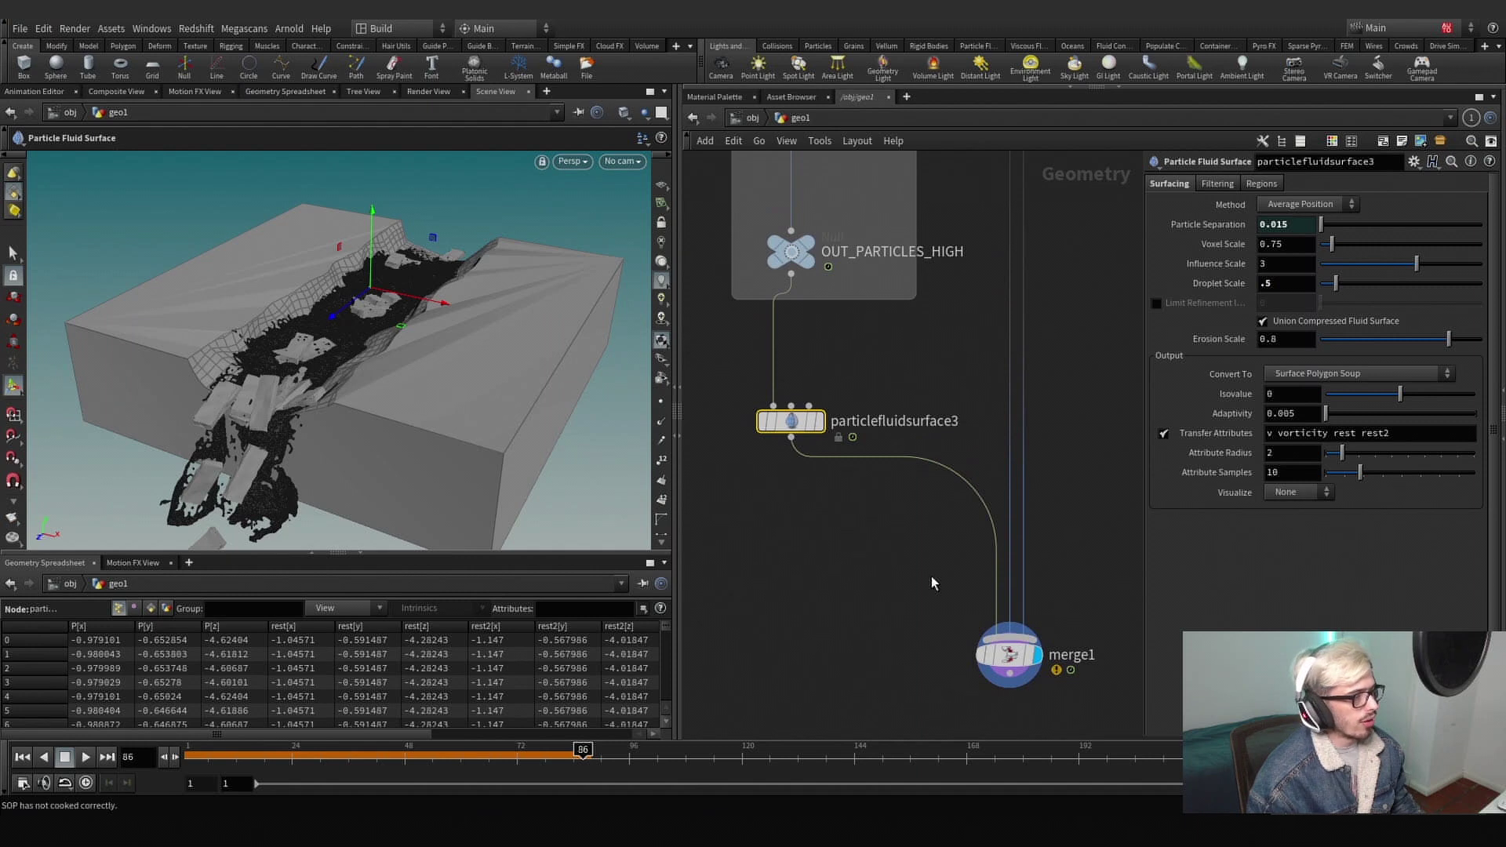
click(933, 600)
scroll(296, 397, up, 10)
scroll(295, 397, up, 5)
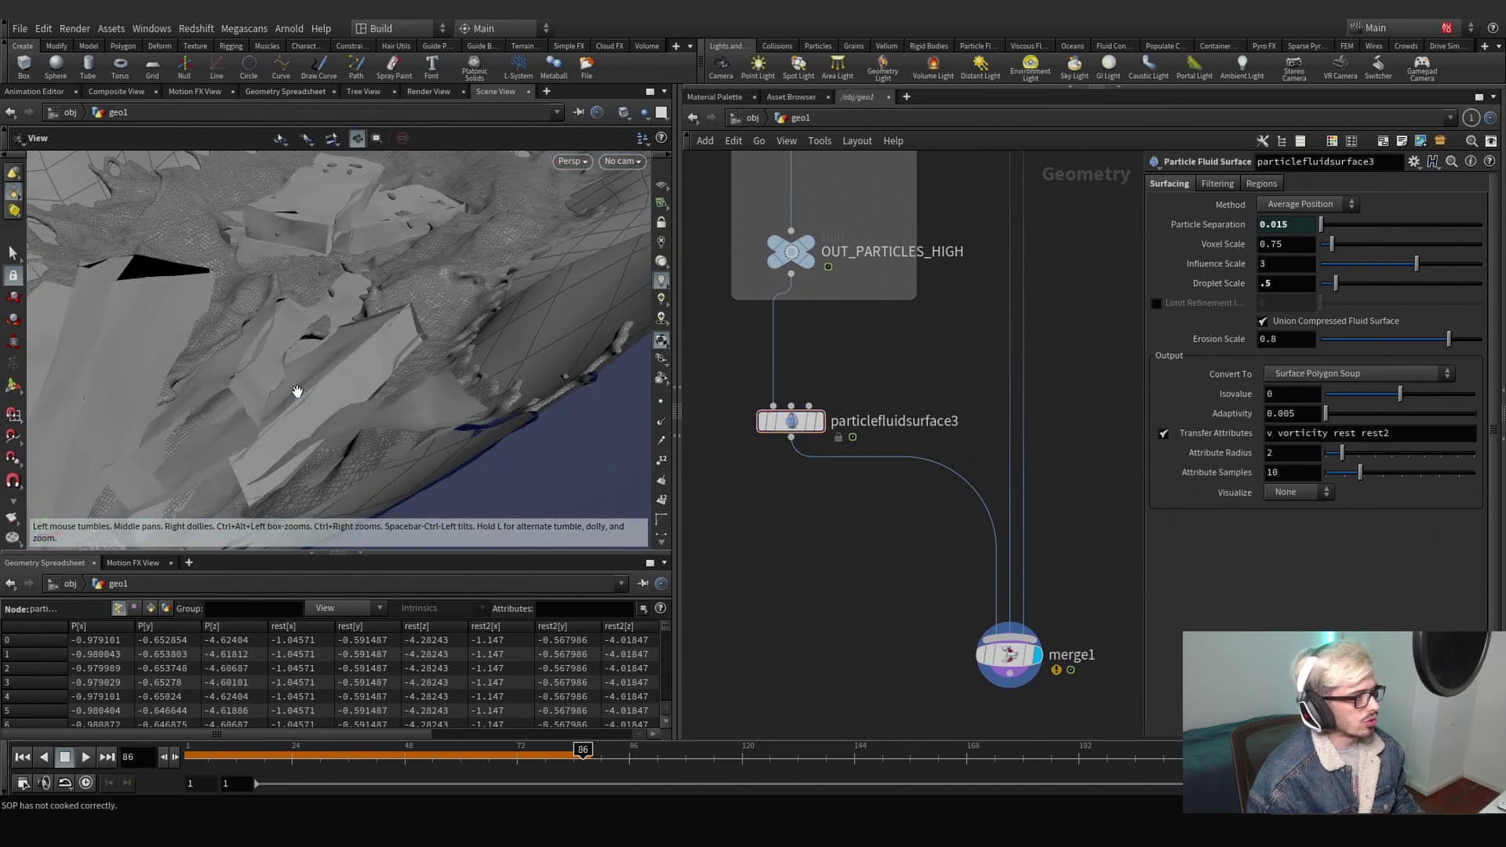
scroll(298, 388, up, 6)
drag(302, 385, 565, 303)
Display OUT_PARTICLES_HIGH and the particlefluidsurface3 mesh in turn, and compare the particles with the surface from several angles.
click(807, 244)
click(792, 252)
click(819, 421)
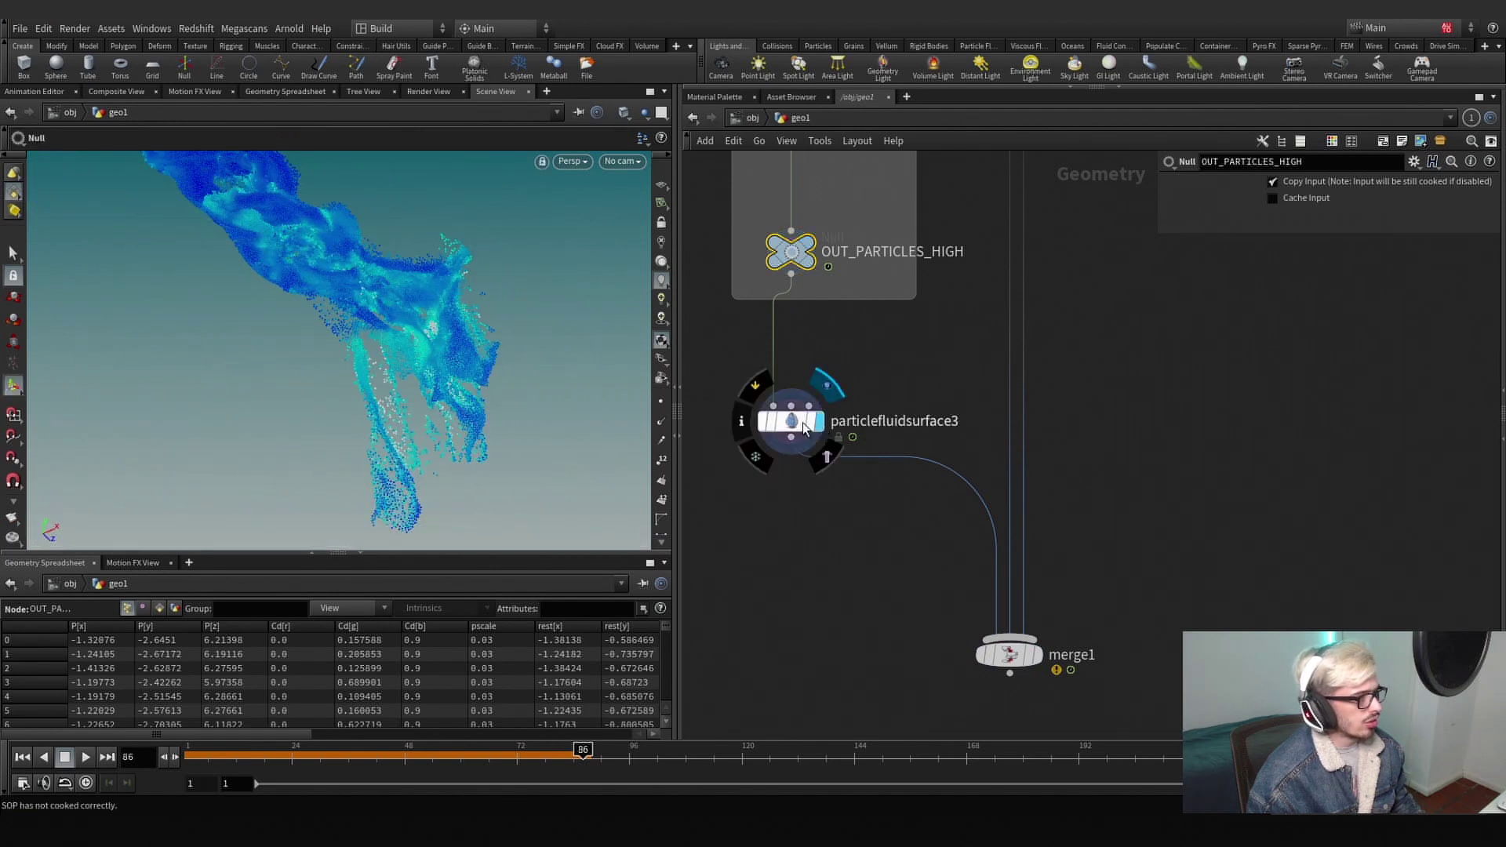
click(791, 421)
drag(291, 314, 339, 353)
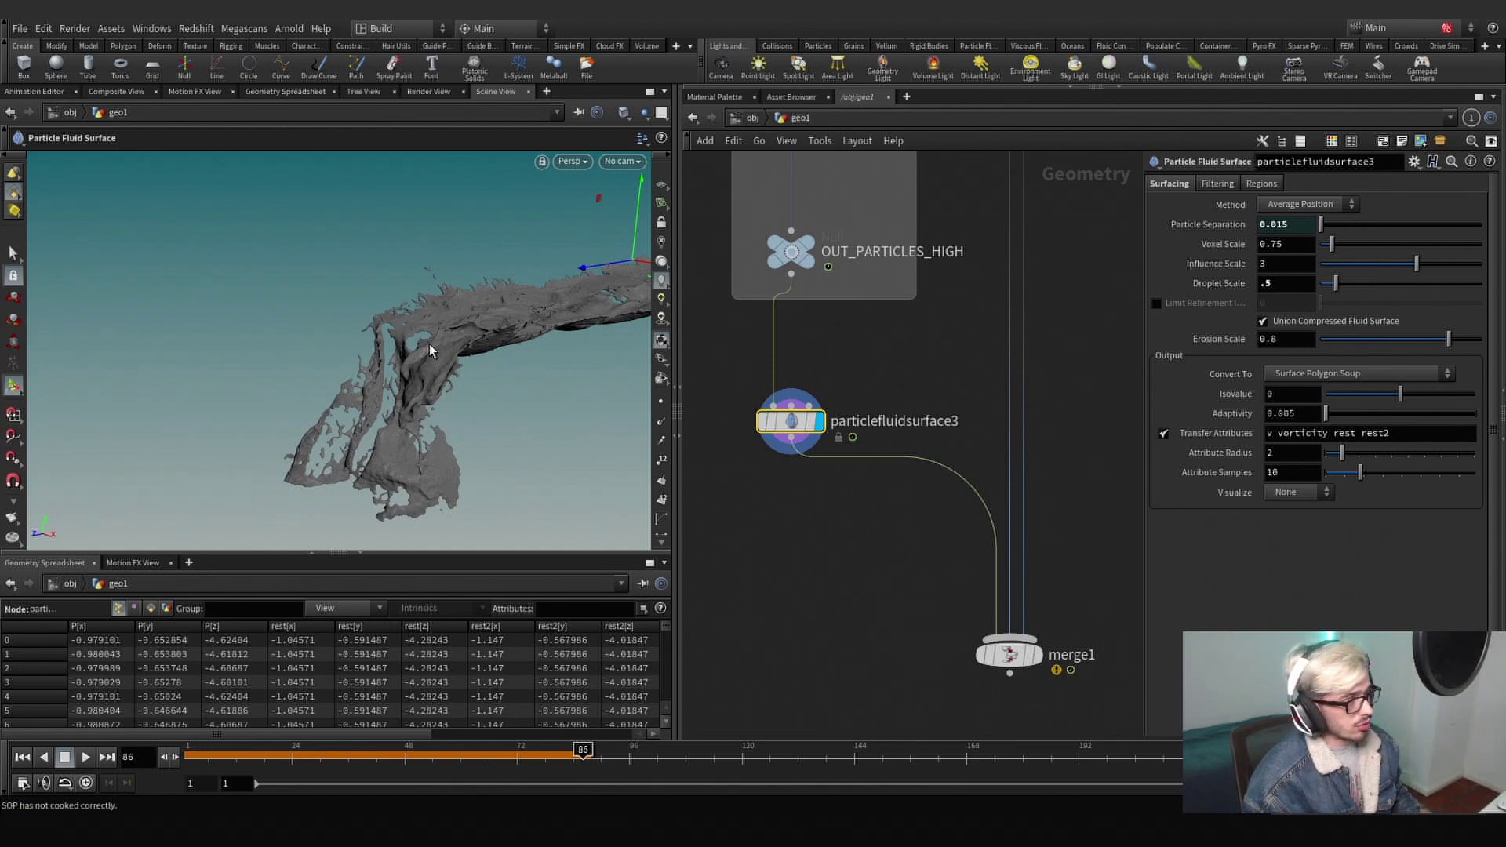
drag(430, 350, 396, 336)
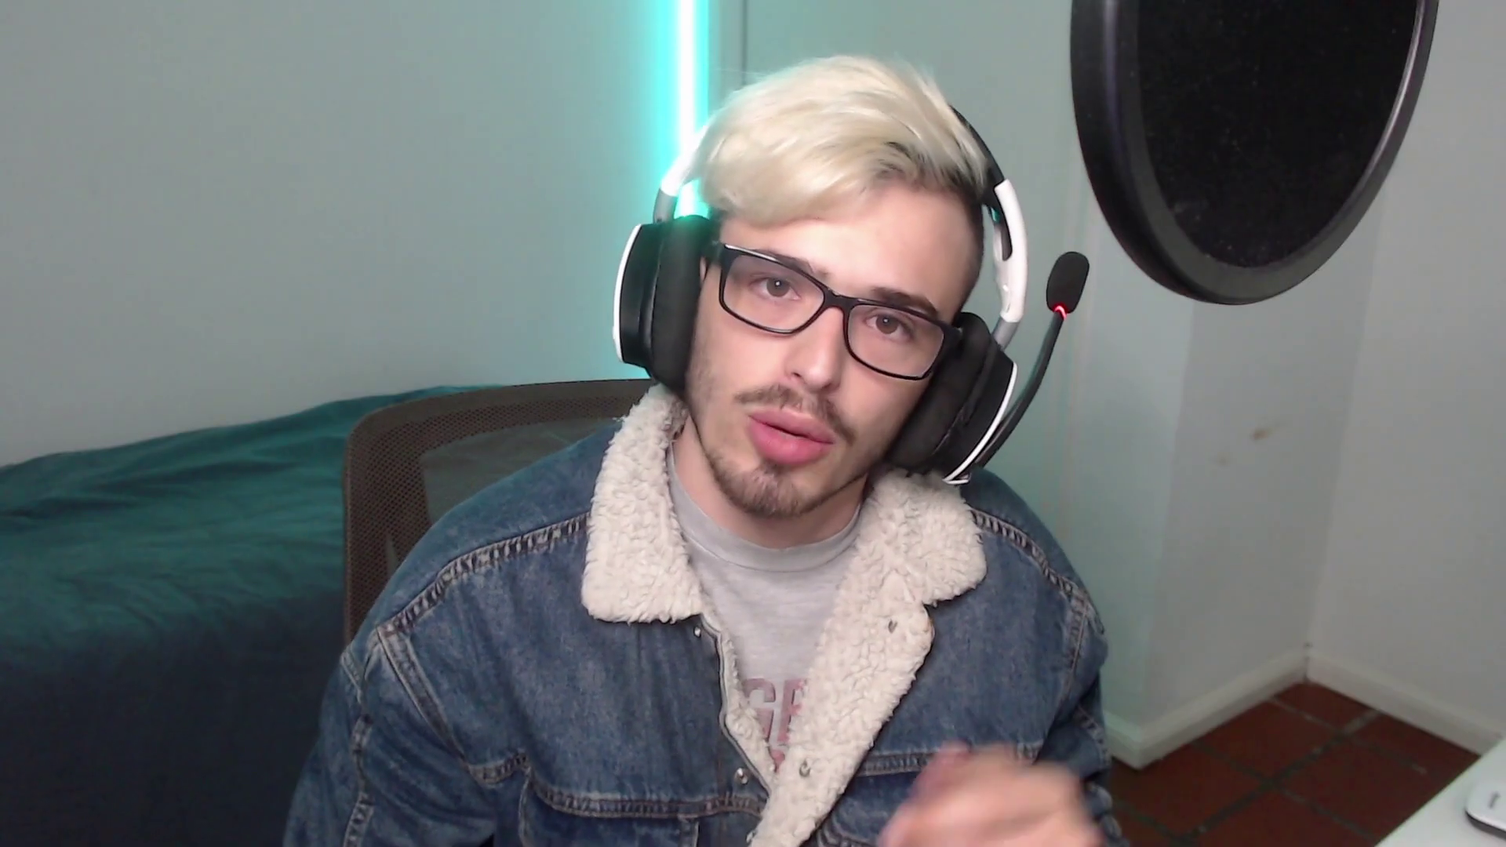